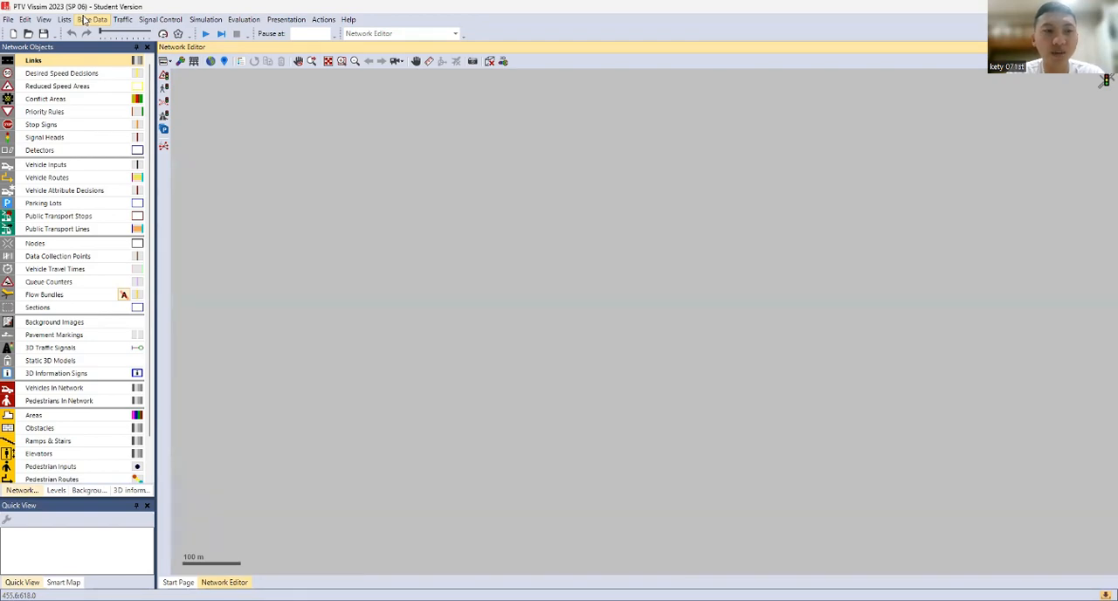
Set the network's traffic regulations to left-hand traffic and accept the required driving behavior adjustment
left_click(85, 19)
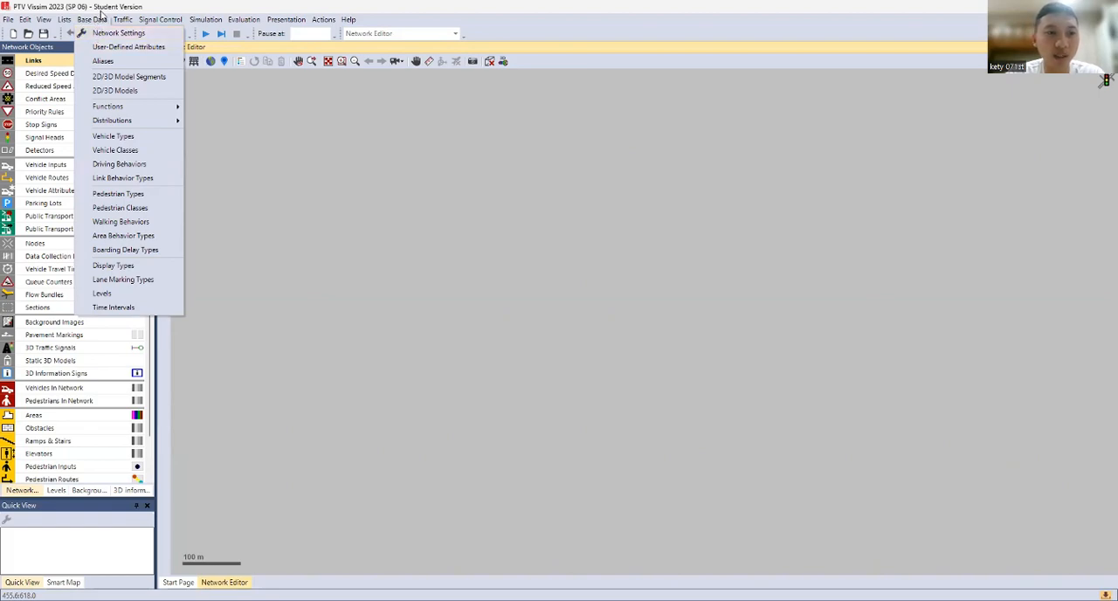
left_click(99, 16)
left_click(102, 20)
left_click(107, 31)
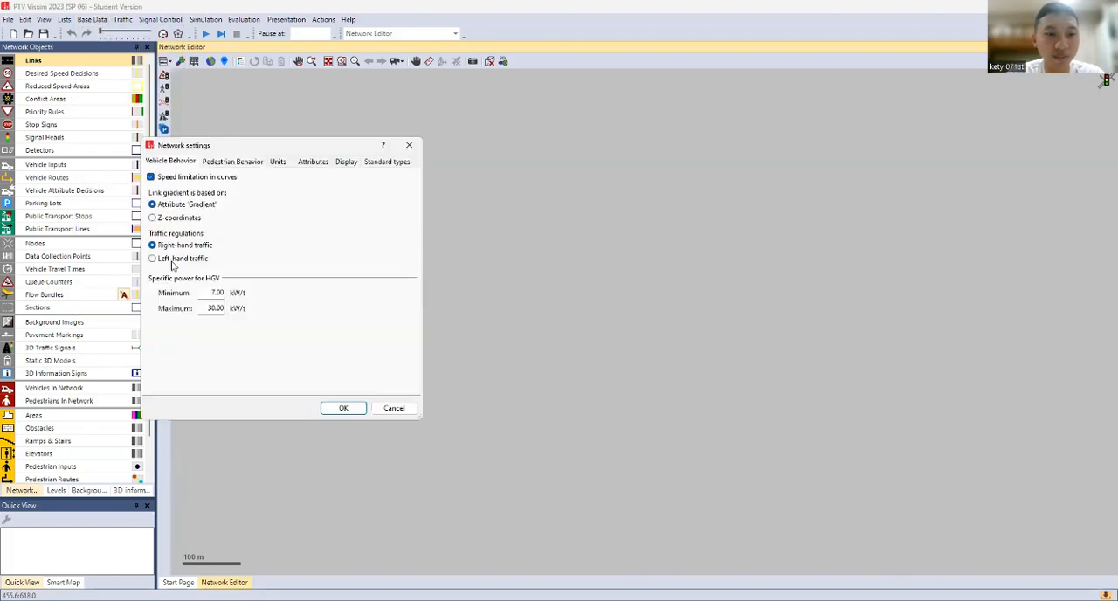
left_click(172, 263)
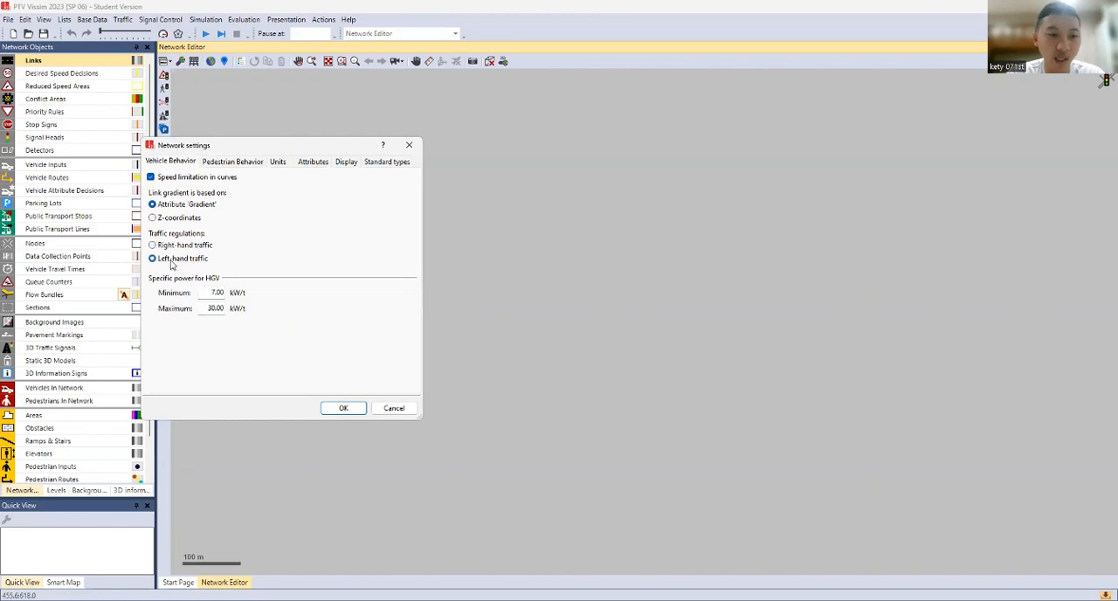
left_click(334, 409)
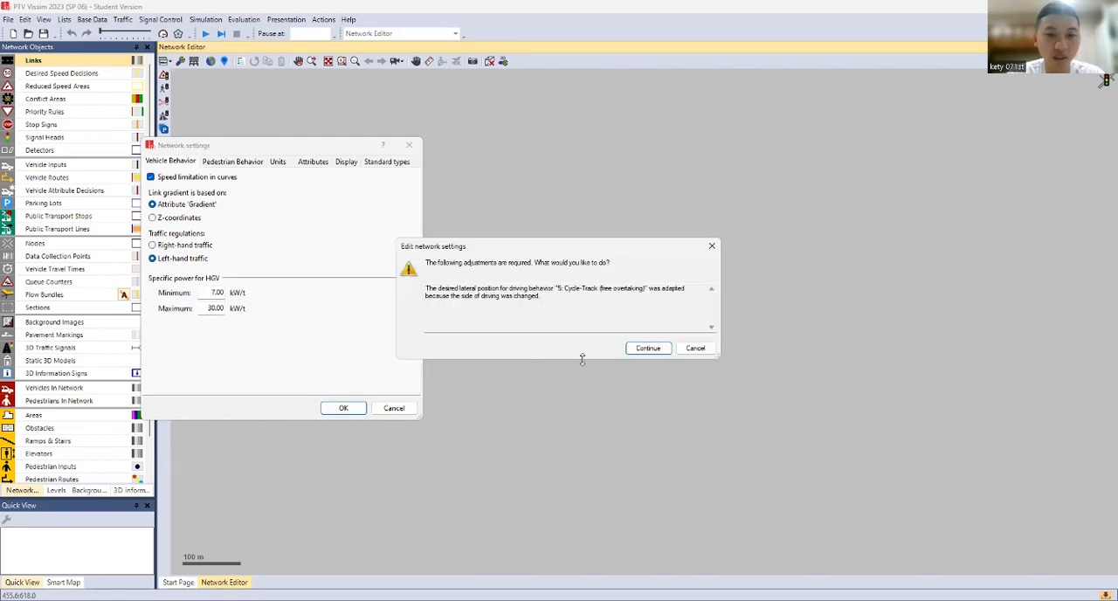
left_click(644, 349)
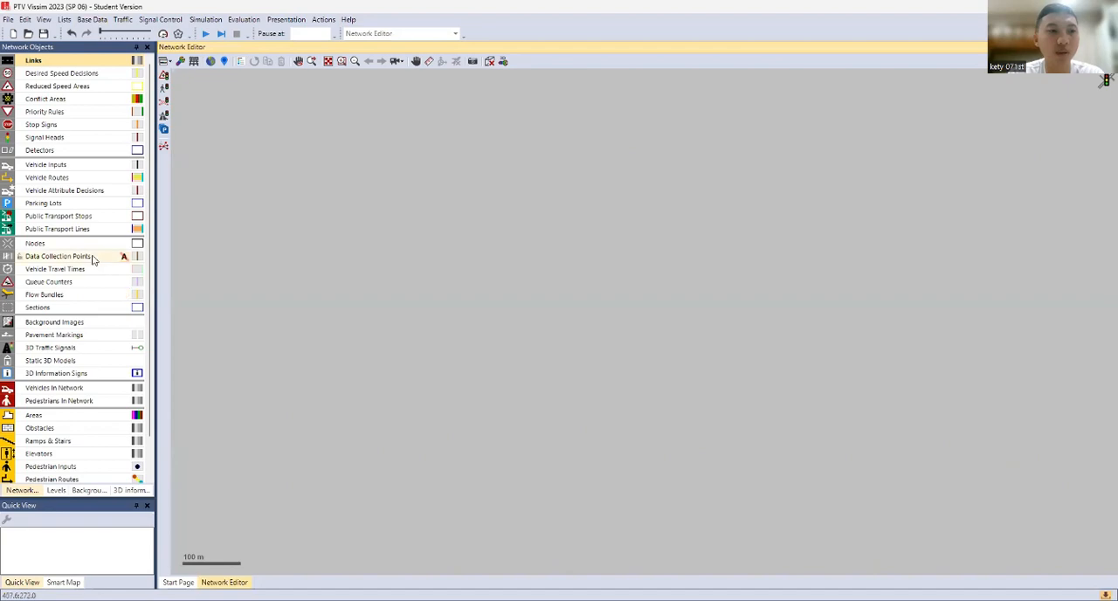
Insert the image file Background Map (2) into the network as a background image
left_click(76, 325)
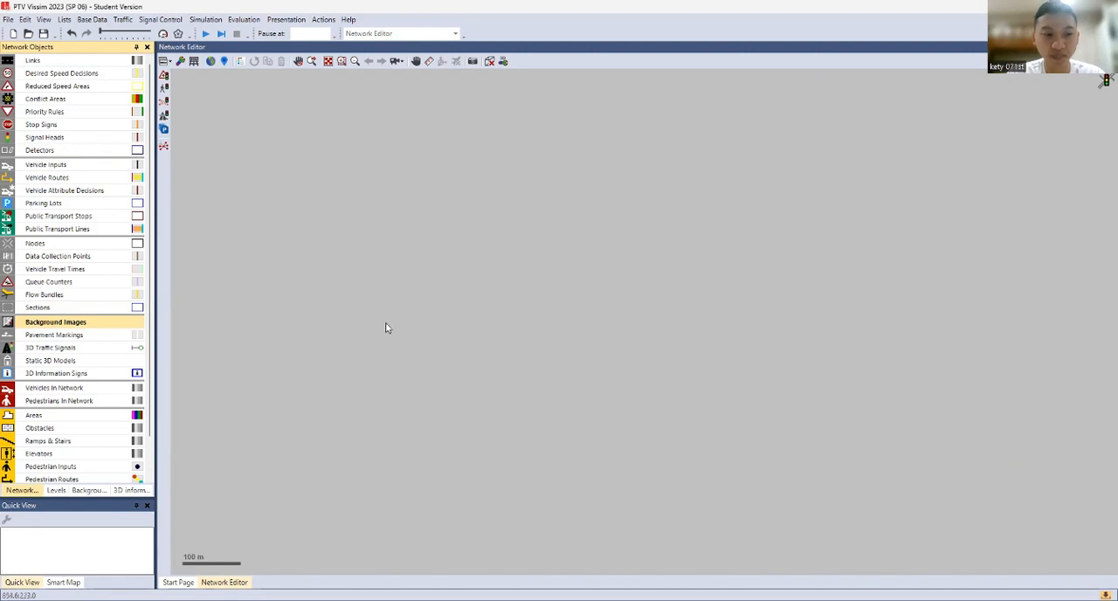
right_click(511, 289)
left_click(528, 298)
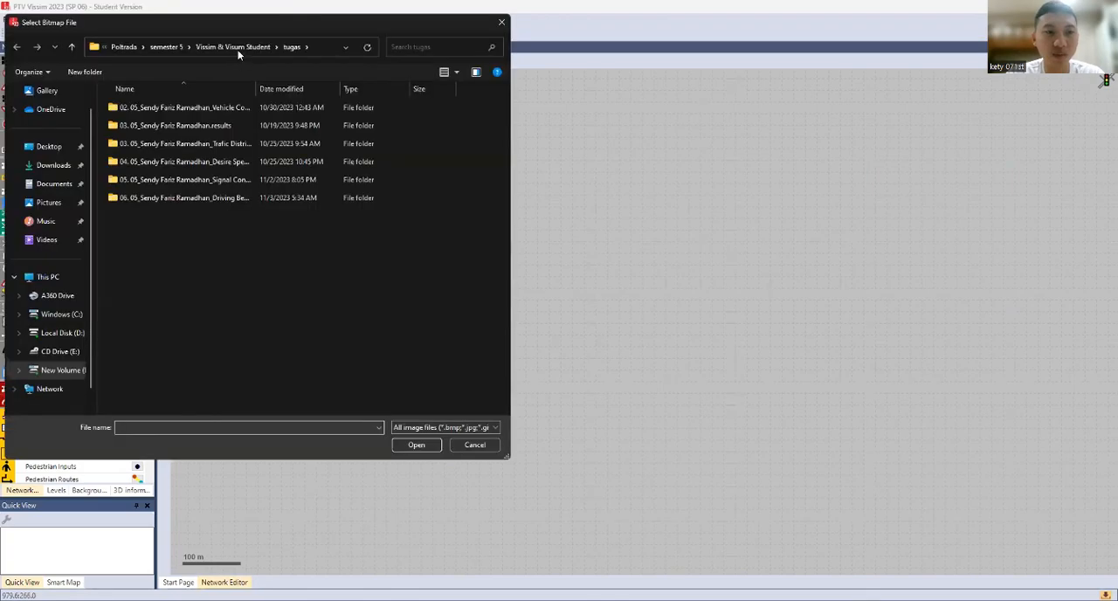
left_click(233, 46)
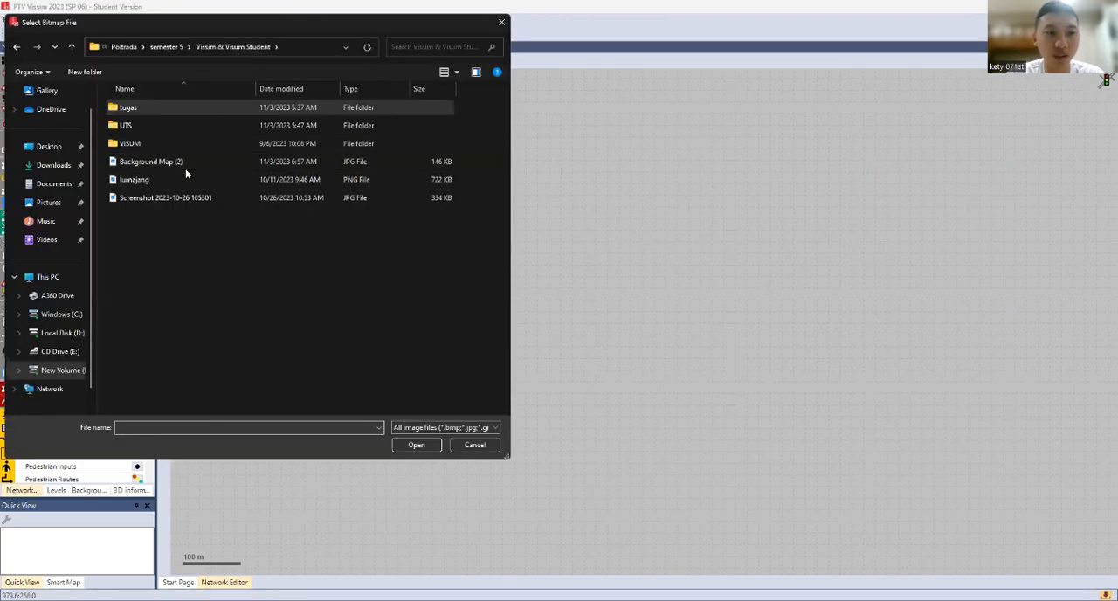
left_click(186, 168)
left_click(416, 445)
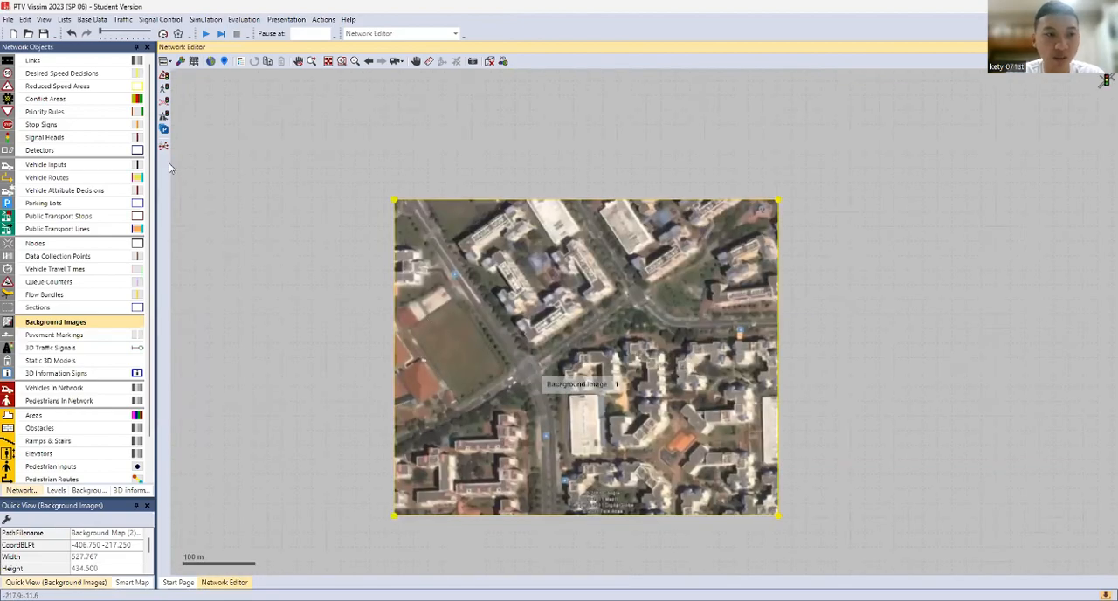
Scale the background image by setting the distance between the central intersection and the one to its northeast to 400 m
left_click(73, 60)
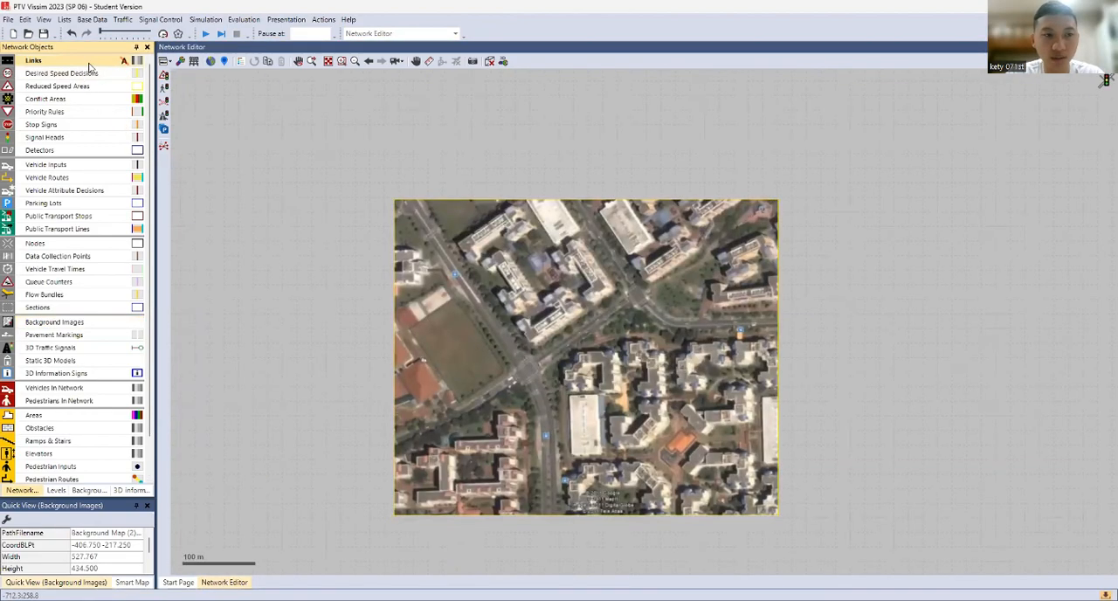
right_click(528, 373)
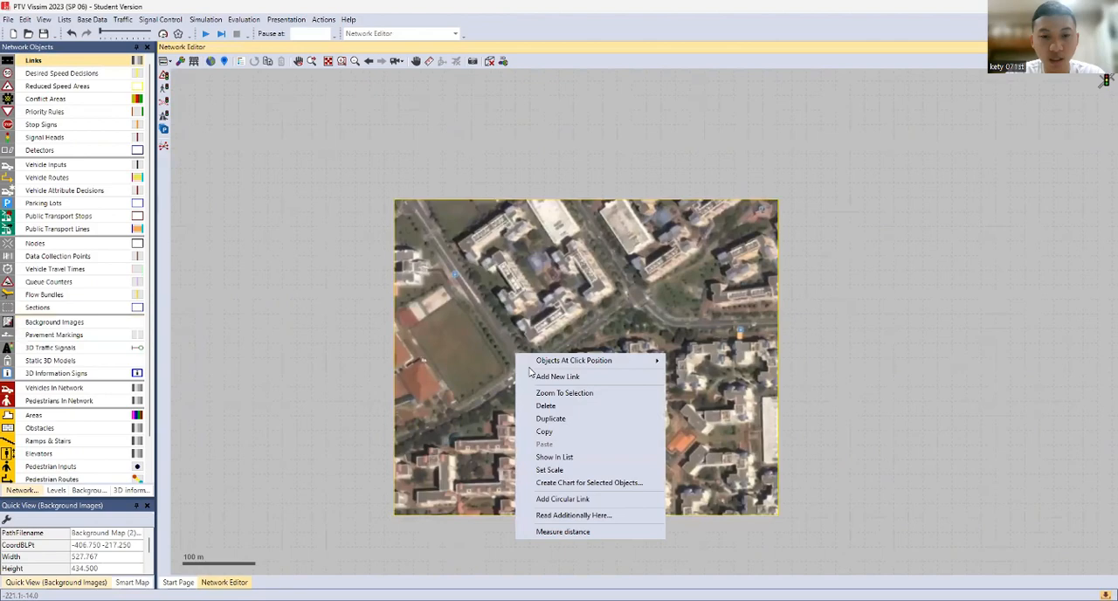
left_click(550, 470)
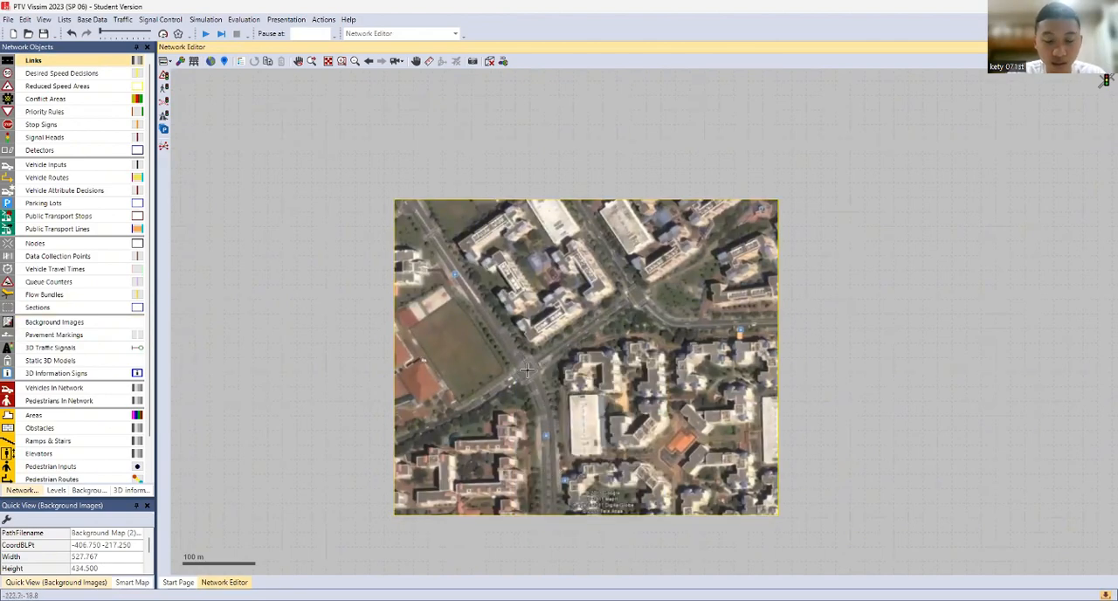
scroll(525, 372, "up", 1)
scroll(525, 372, "up", 1)
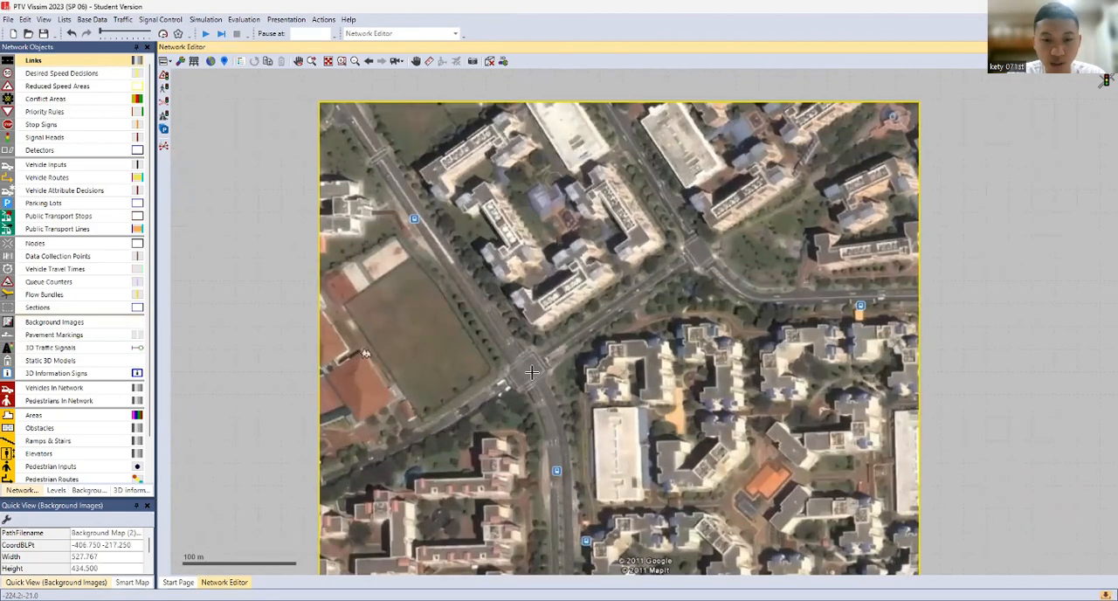
mouse_move(527, 370)
left_mouse_down()
mouse_move(573, 324)
mouse_move(702, 257)
left_mouse_up()
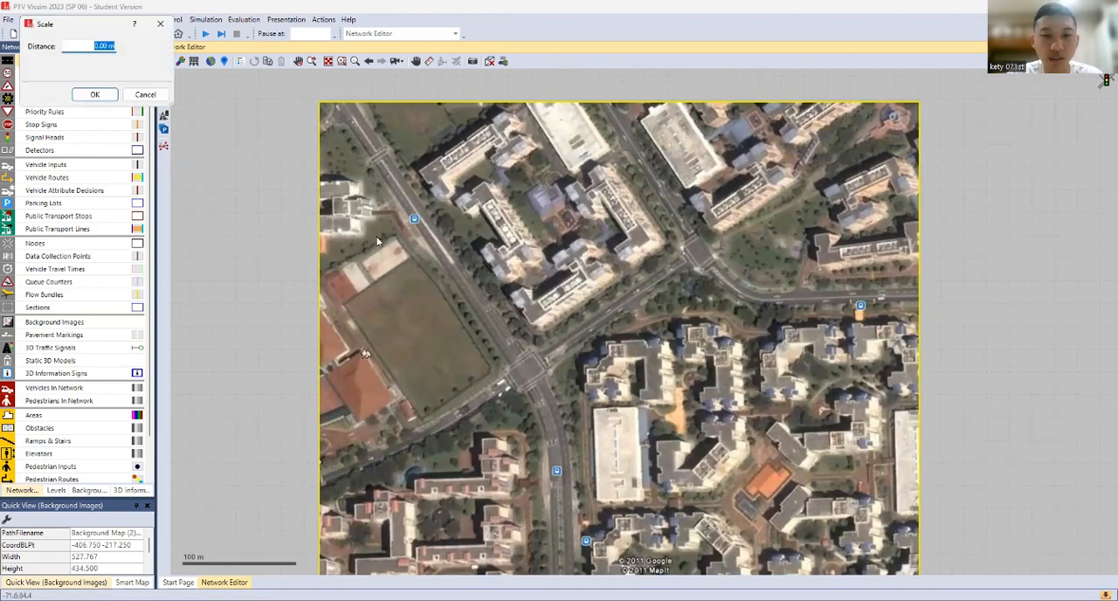
type("400")
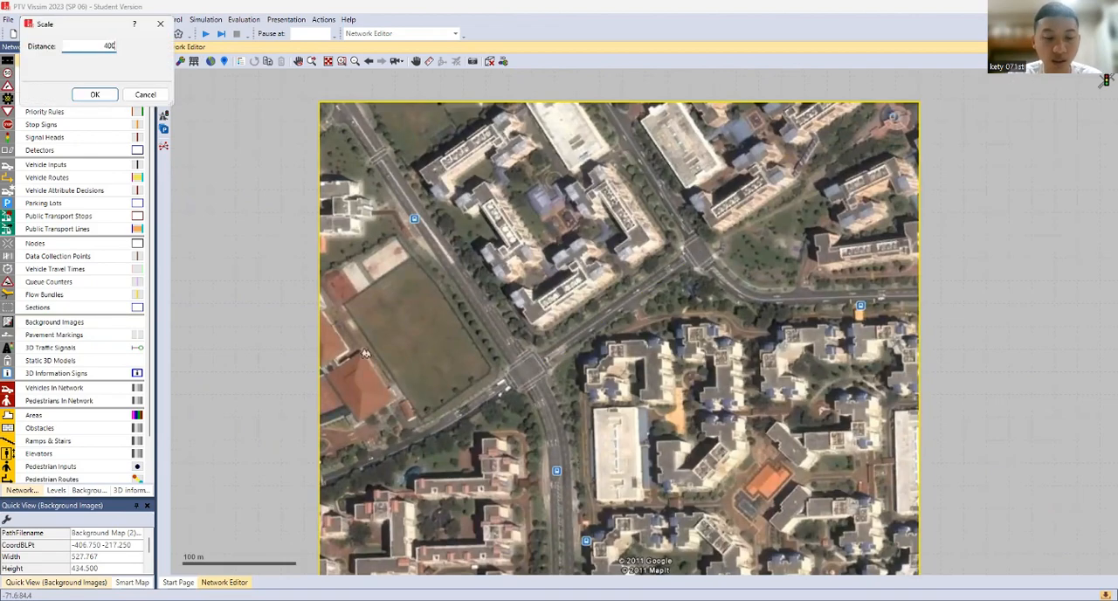
type("m")
key("Return")
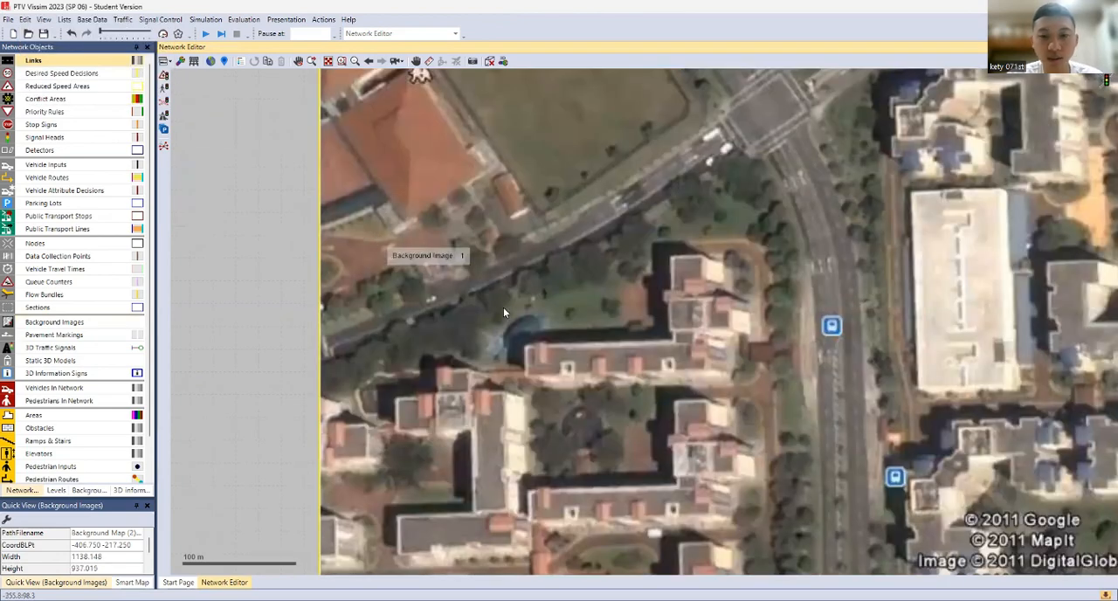
Lock the background images so that they cannot be selected while editing the network
scroll(723, 302, "down", 2)
left_click_drag(723, 304, 273, 335)
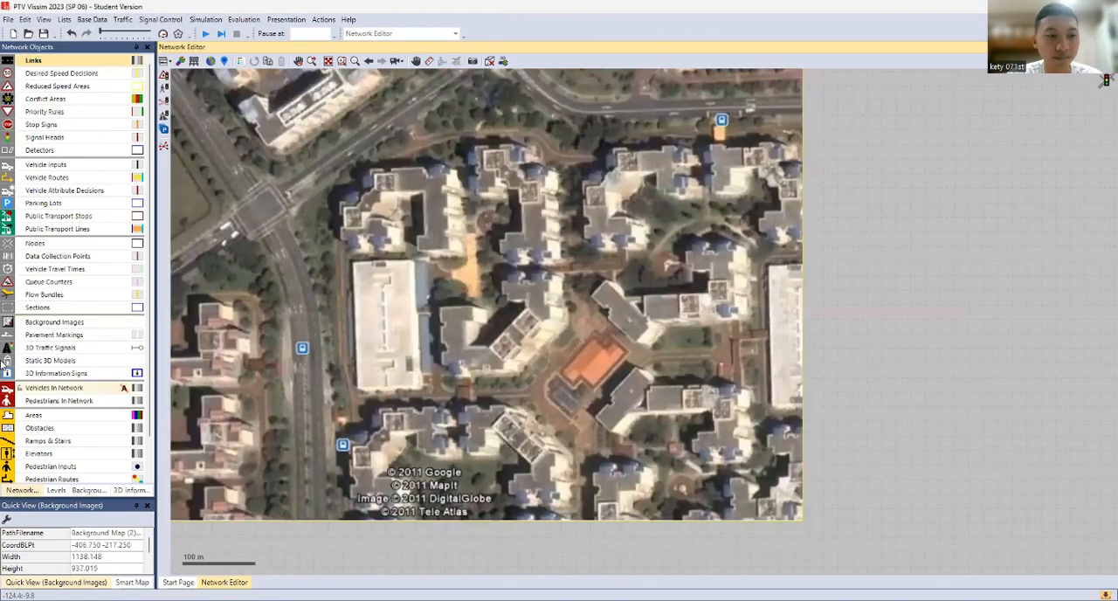
left_click(20, 322)
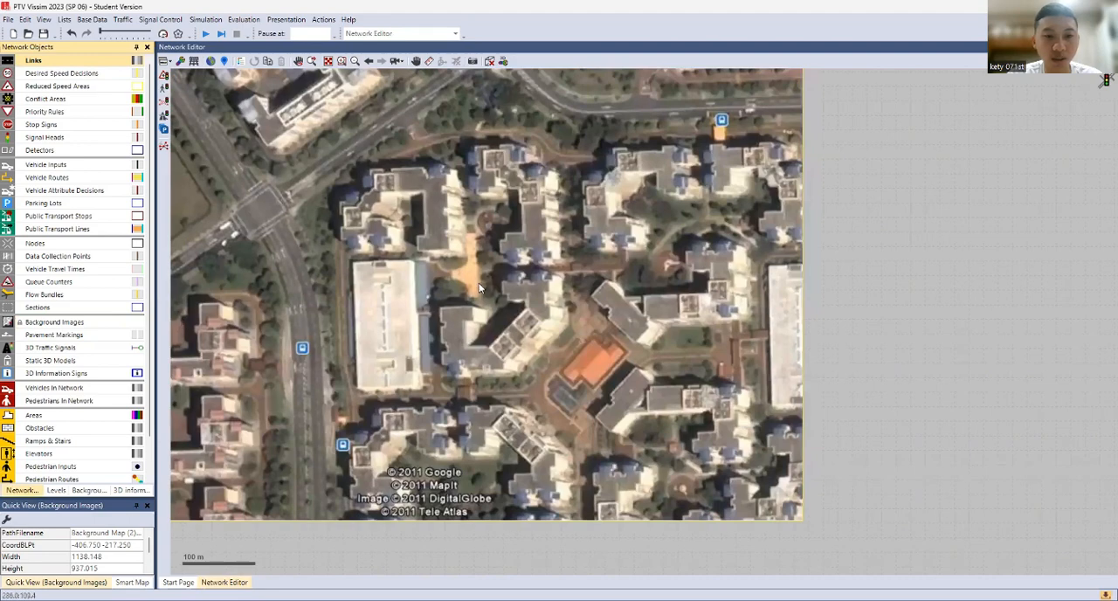
scroll(369, 271, "down", 2)
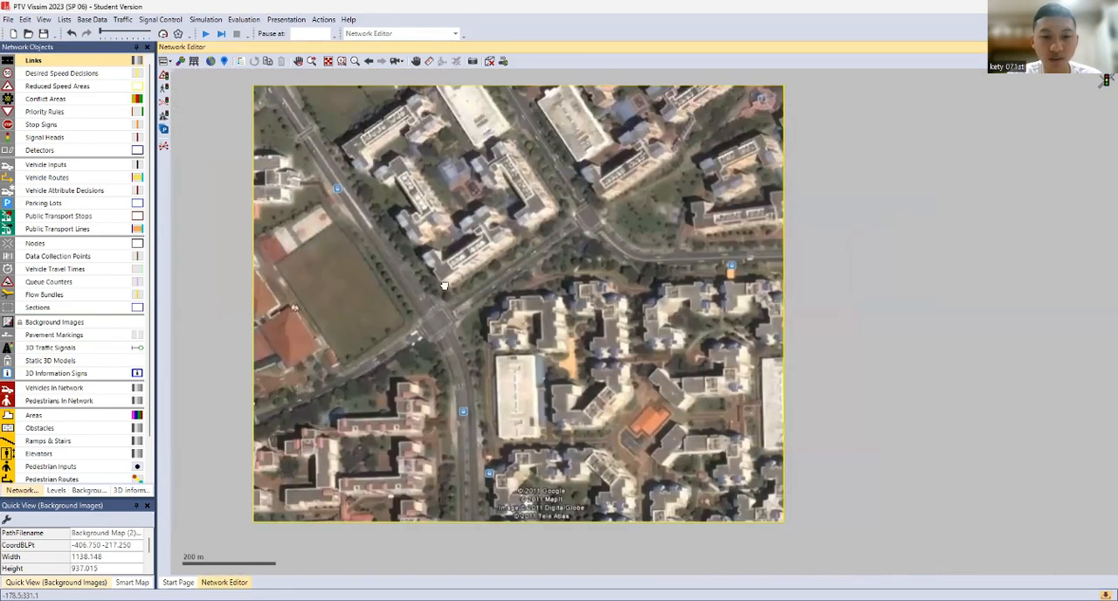
left_click_drag(444, 284, 523, 297)
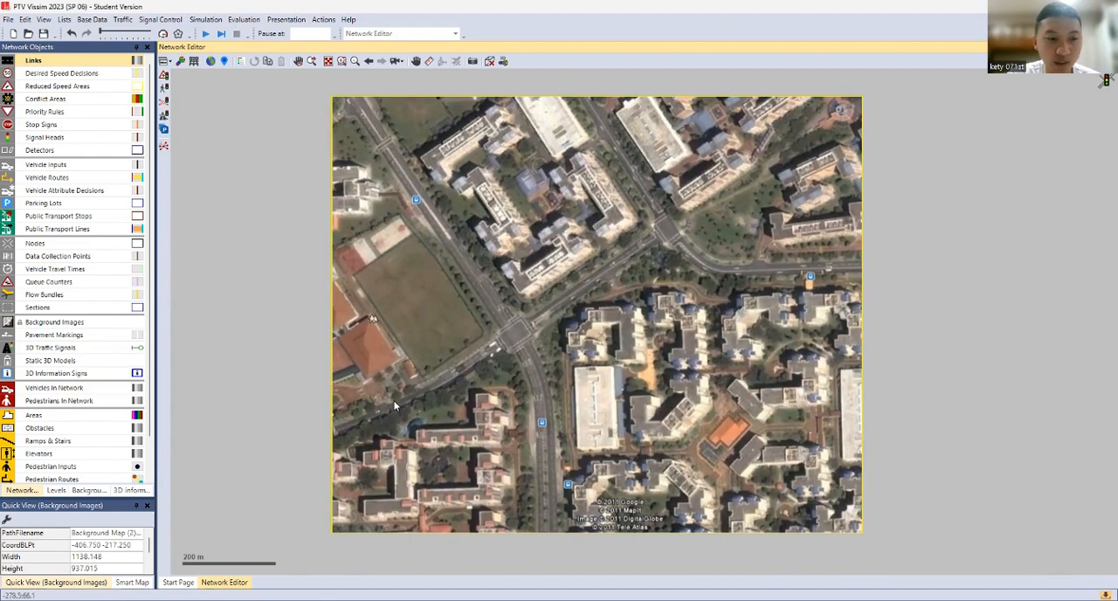
Draw a two-lane link about 239 m long on the southwest approach, running northeast to the central intersection
left_click(110, 65)
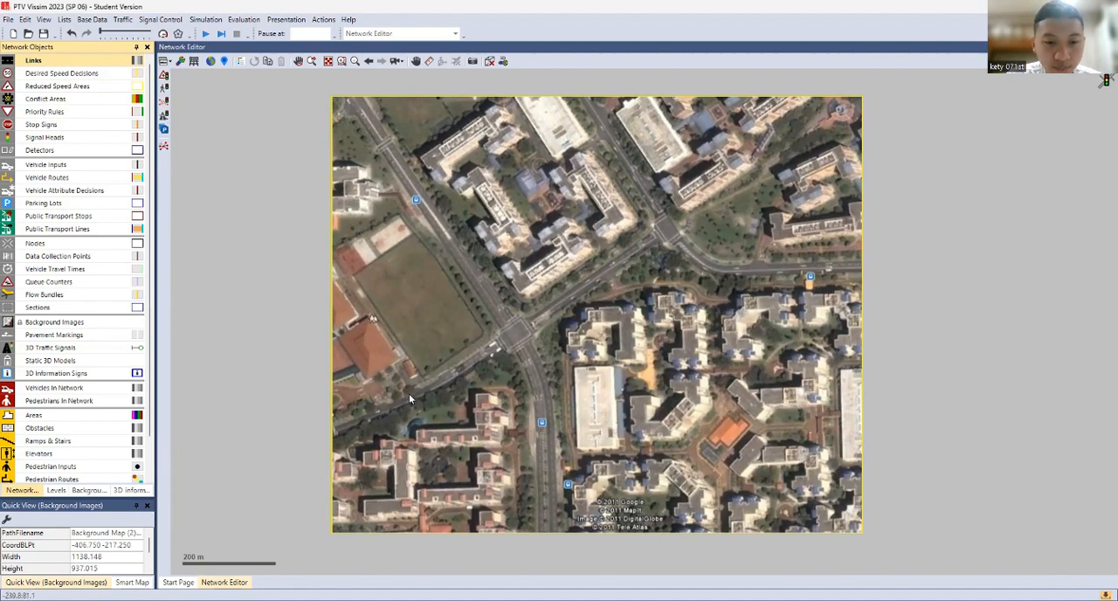
left_click_drag(409, 393, 505, 337)
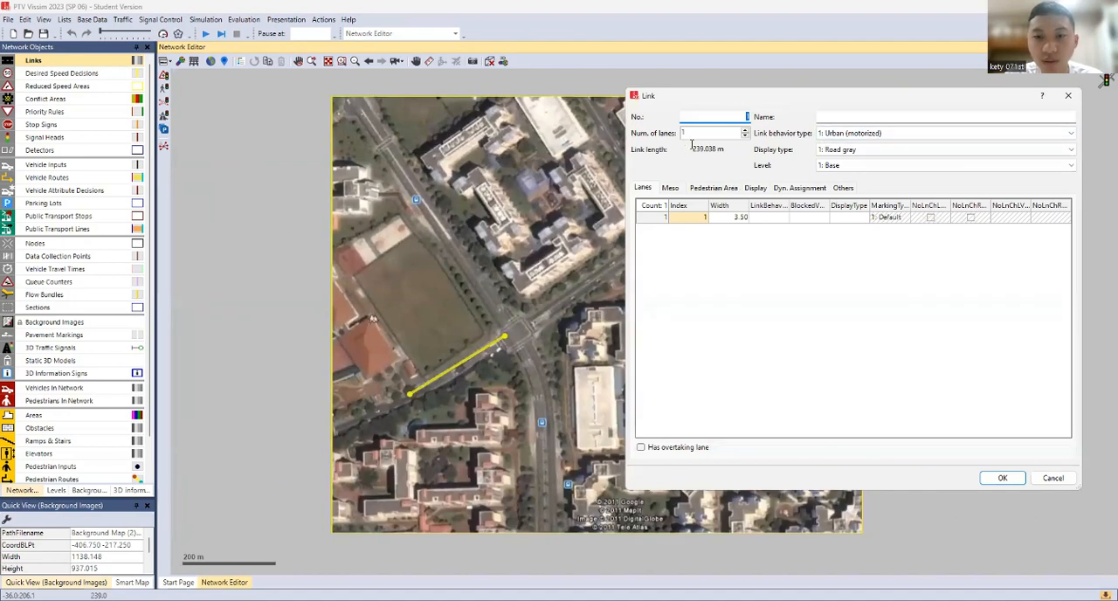
left_click(872, 112)
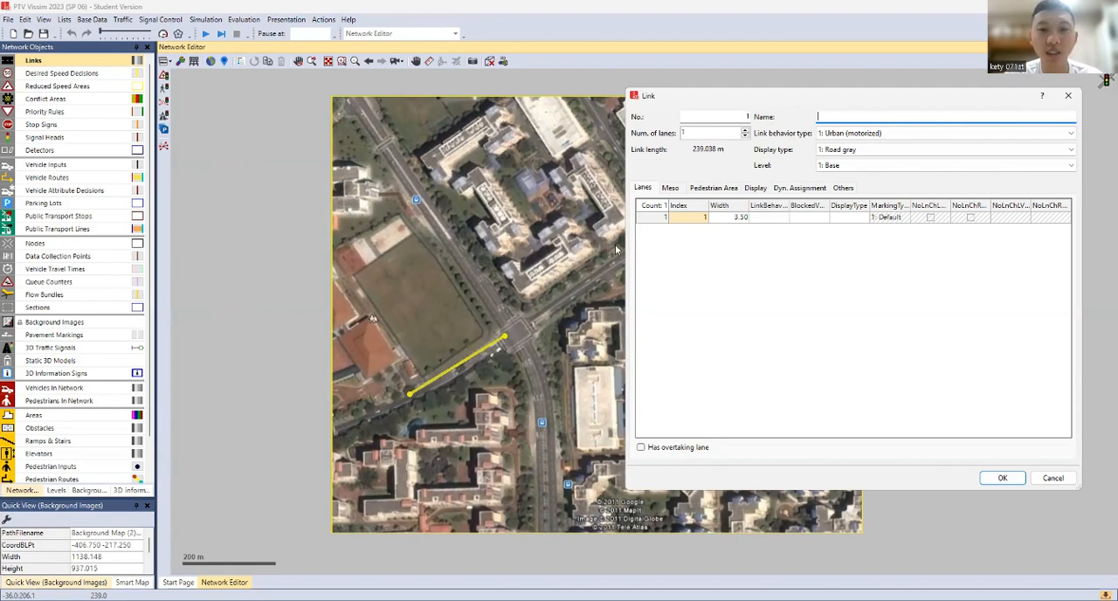
left_click(745, 131)
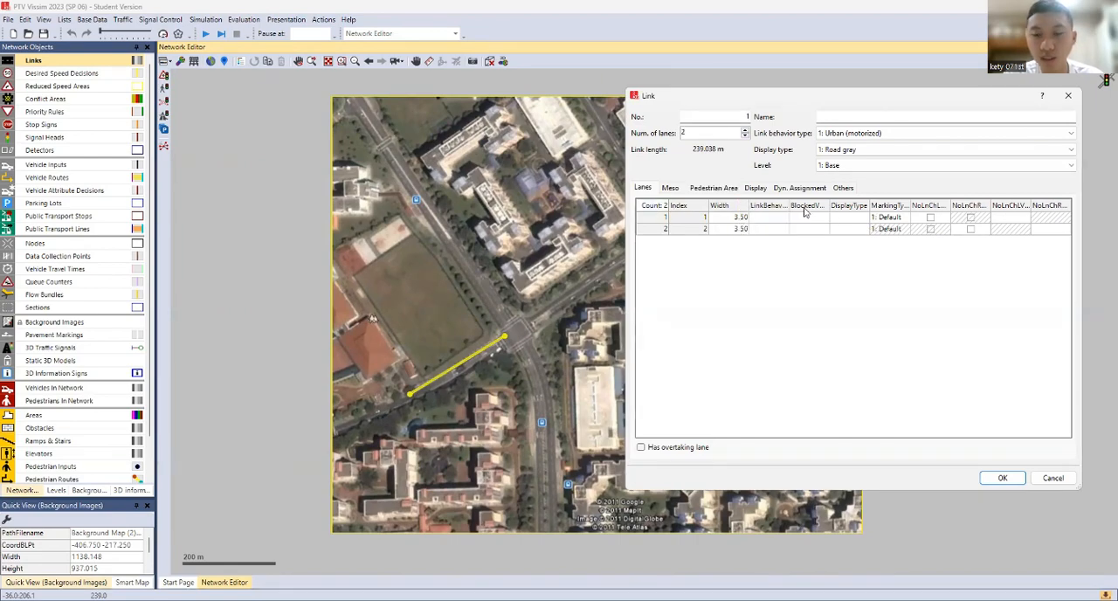
left_click(992, 478)
Move the southwest approach link slightly southwest so it lines up with the road and ends at the intersection's edge
scroll(497, 343, "up", 1)
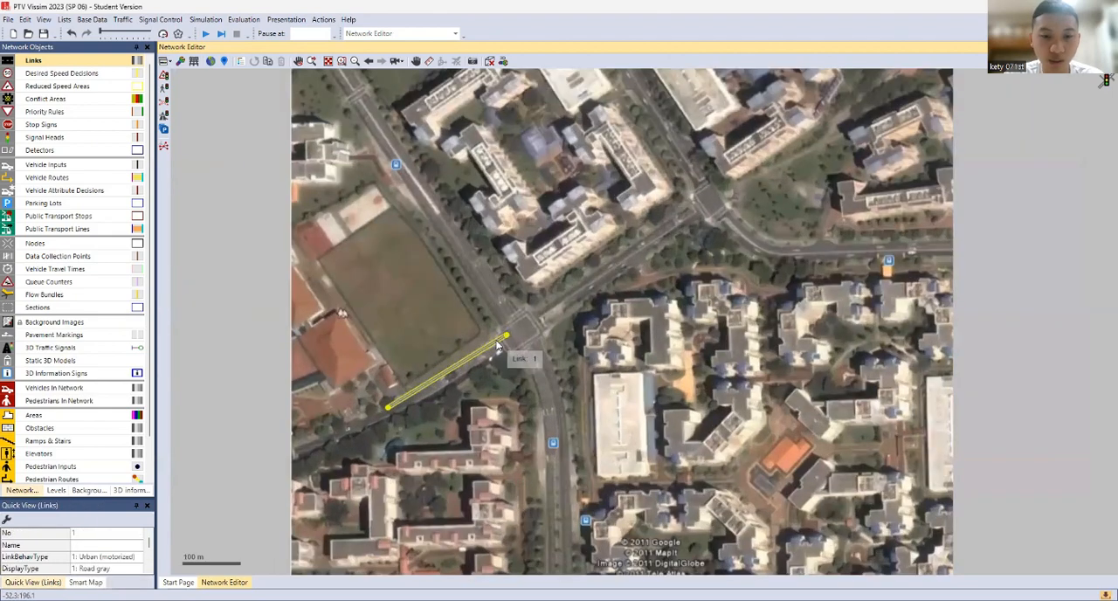
scroll(496, 345, "up", 1)
scroll(496, 344, "up", 3)
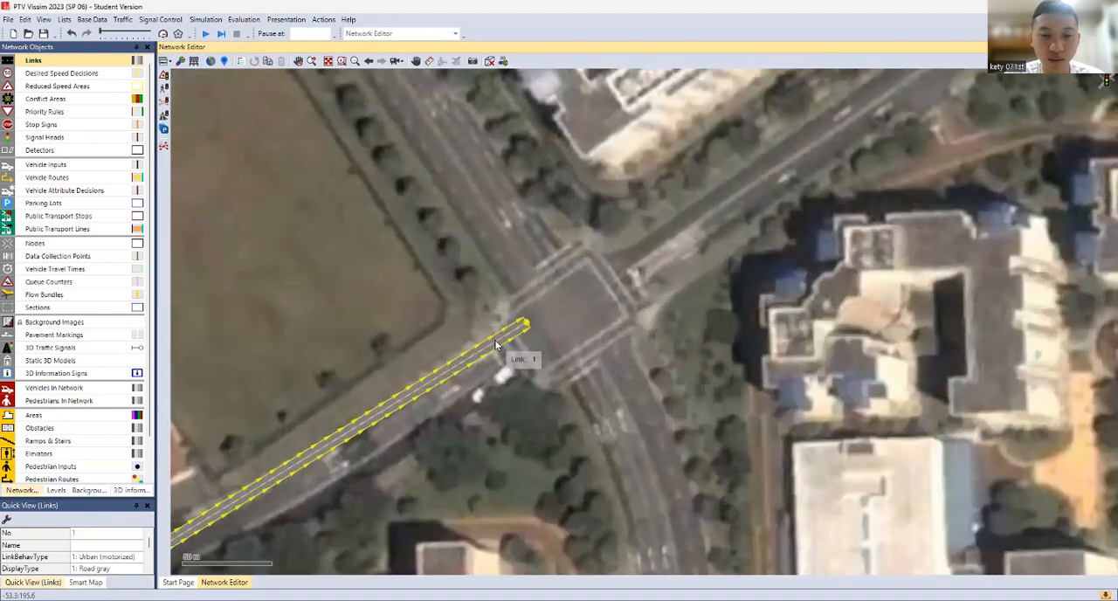
left_click_drag(496, 345, 486, 357)
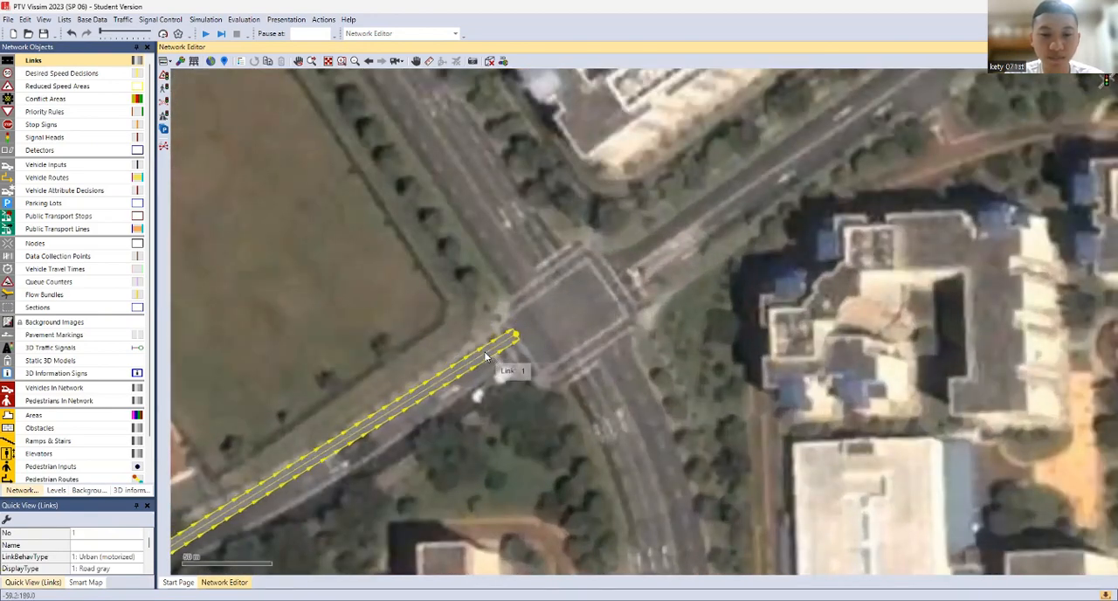
Generate the opposite direction link for the southwest approach beside the existing one
right_click(473, 359)
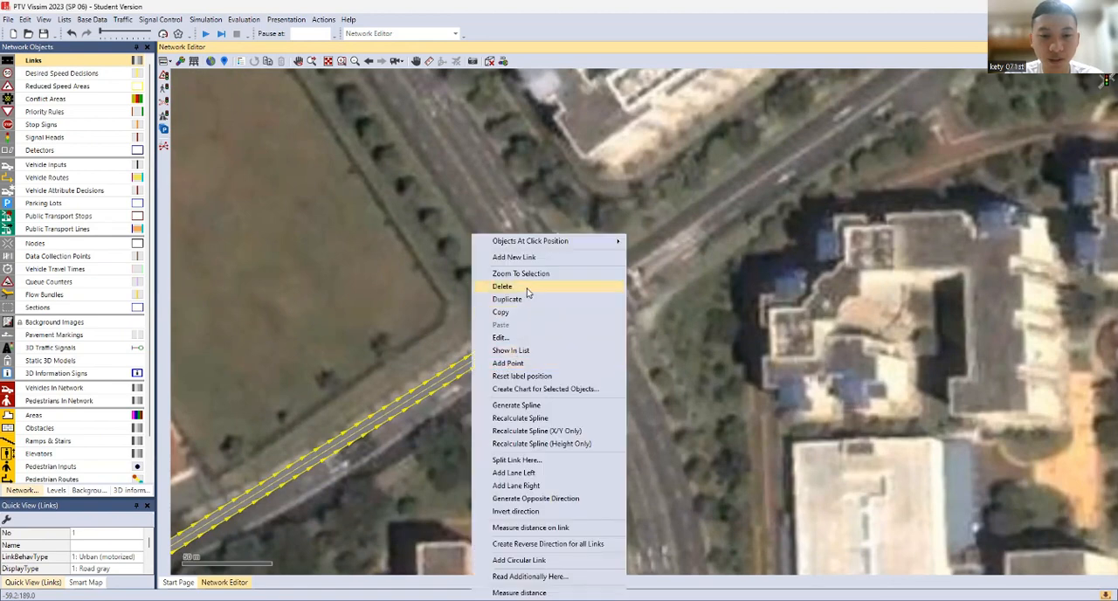
left_click(565, 499)
left_click(566, 331)
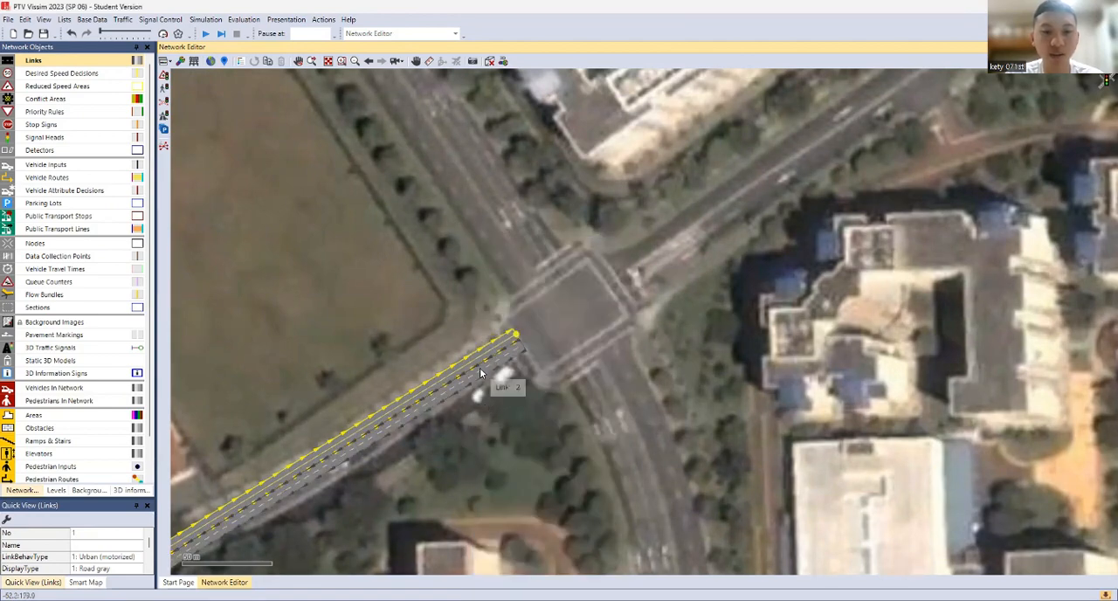
left_click(570, 412)
scroll(529, 325, "down", 2)
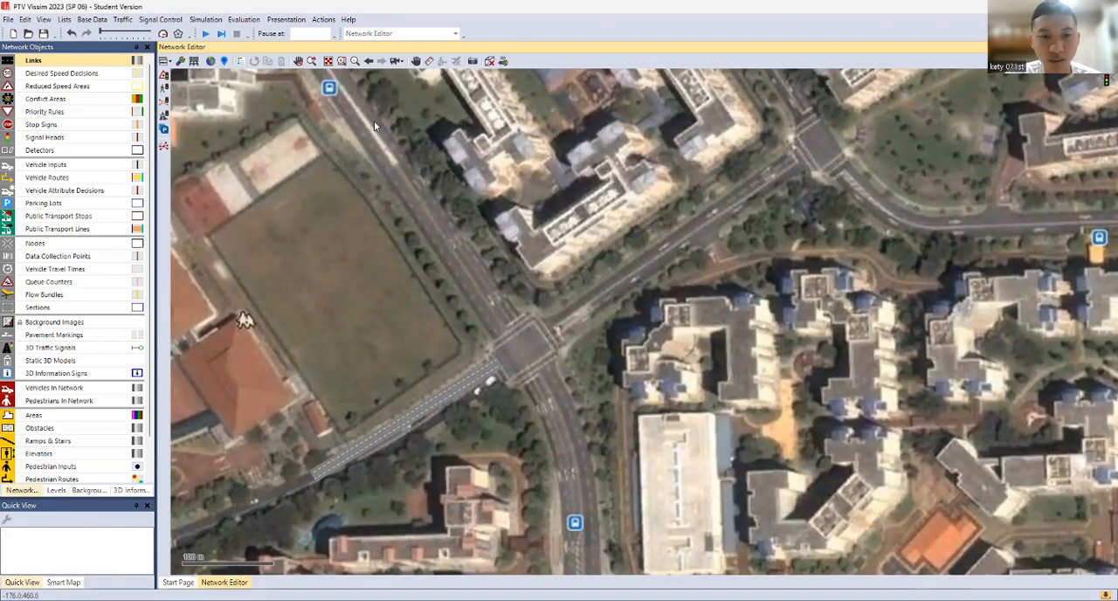
Draw a link on the northwest approach running down to the central intersection, and generate its opposite direction
left_click_drag(375, 122, 511, 319)
left_click(995, 477)
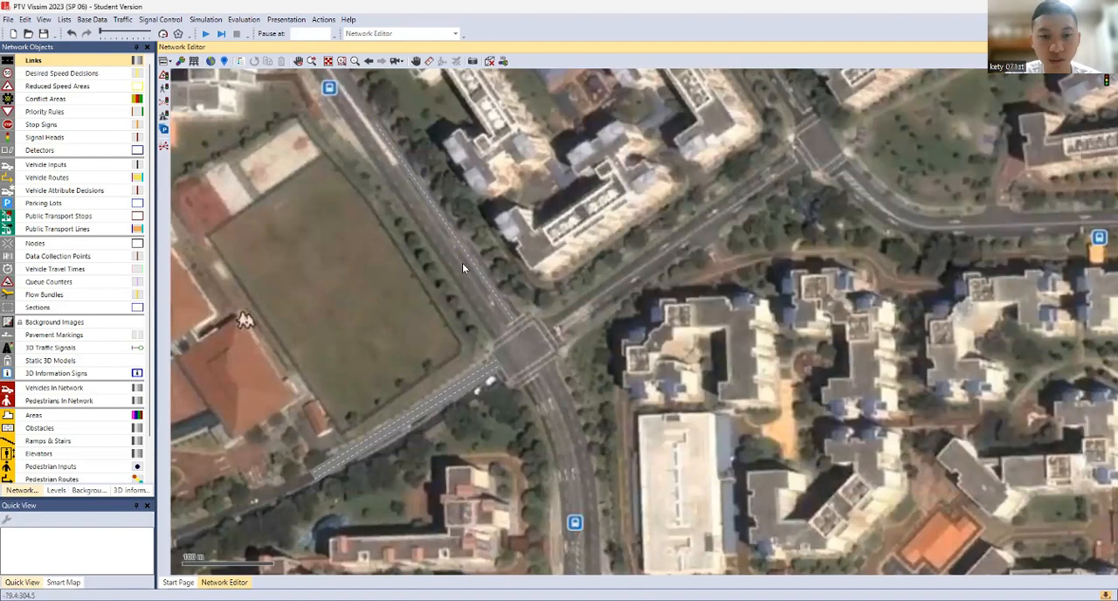
left_click(480, 267)
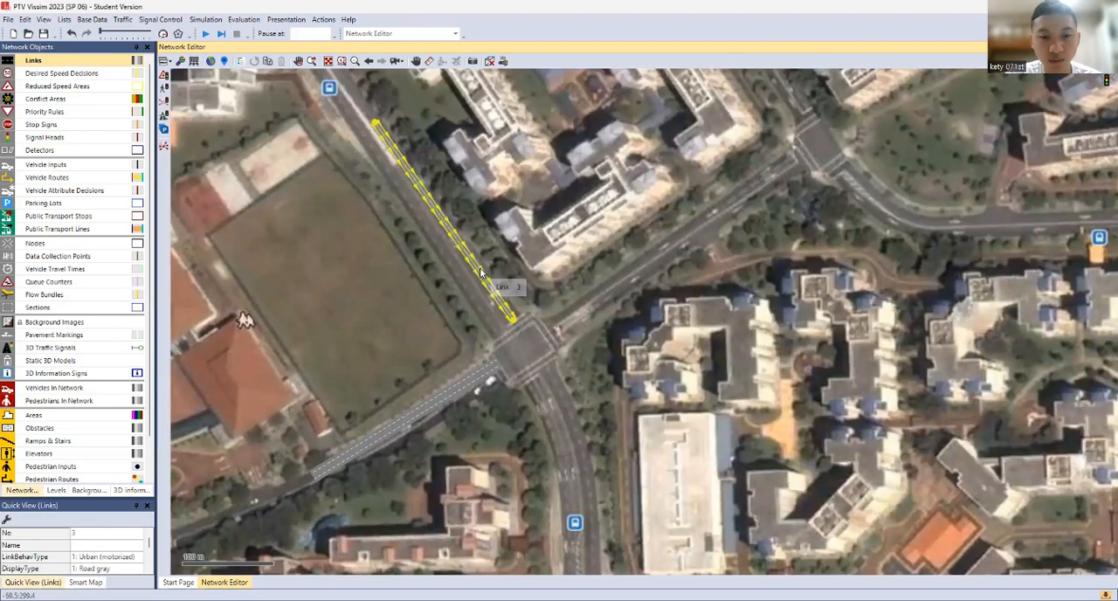
right_click(479, 273)
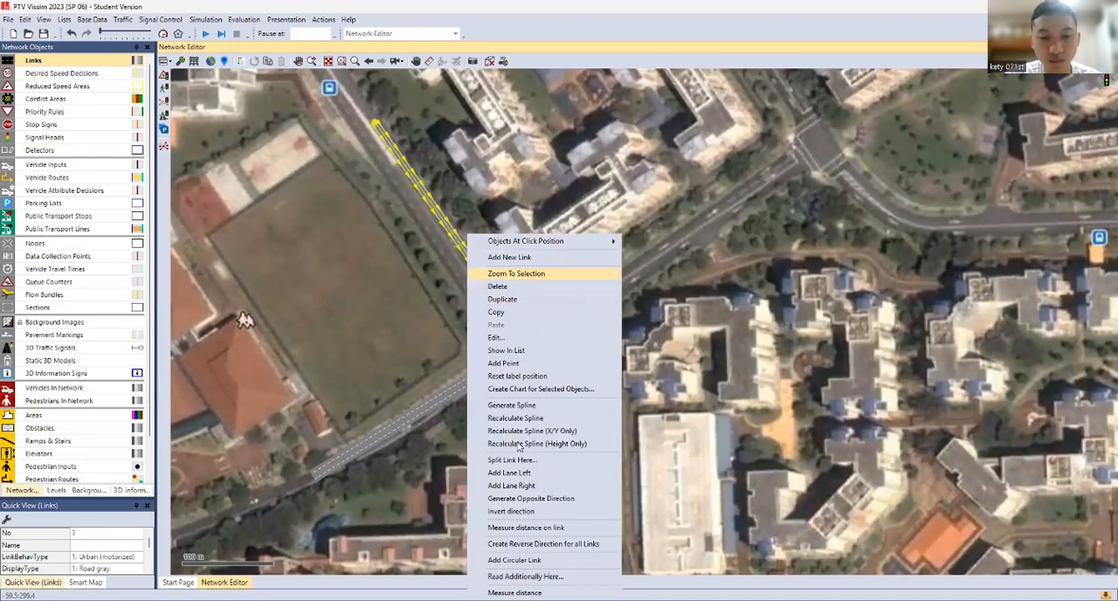
left_click(517, 502)
key("Return")
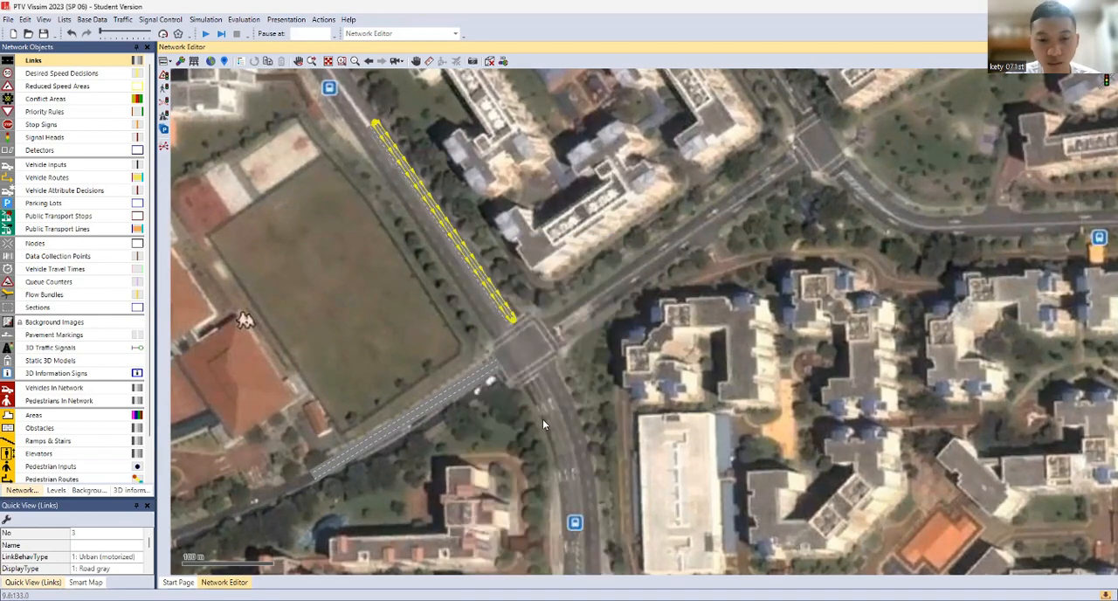
left_click_drag(542, 419, 496, 272)
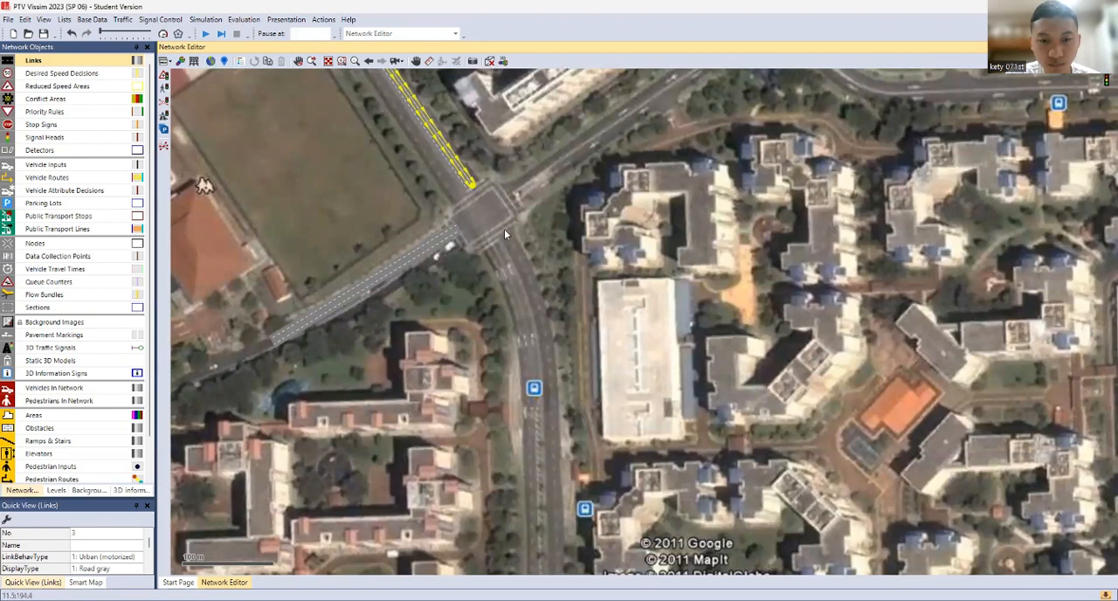
Draw a two-lane link about 370 m long on the south approach, running from the central intersection down to the south
left_click_drag(504, 230, 585, 557)
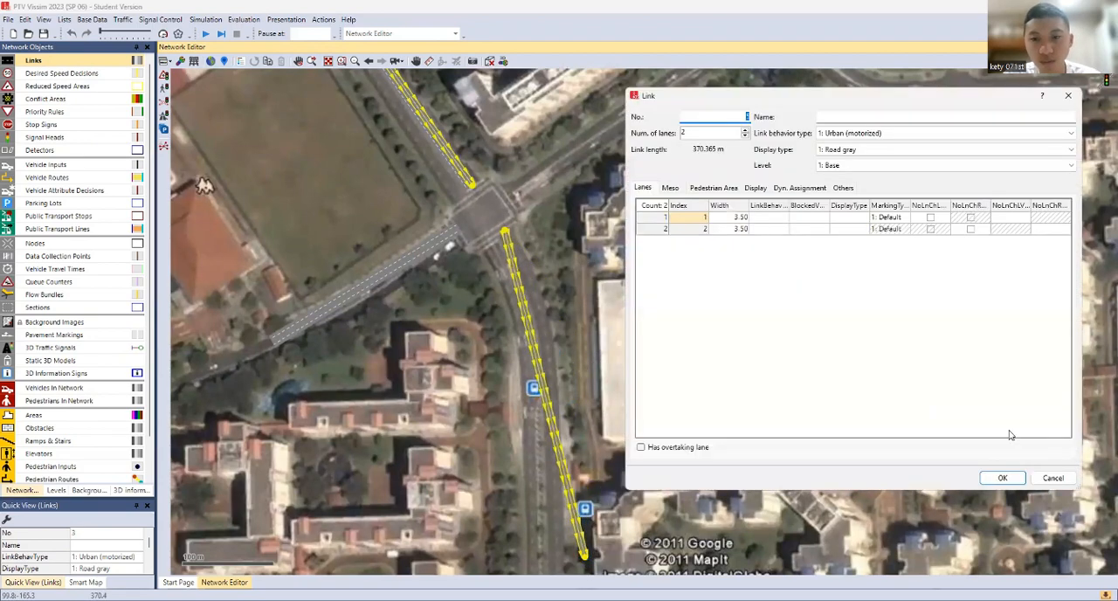
left_click(1006, 477)
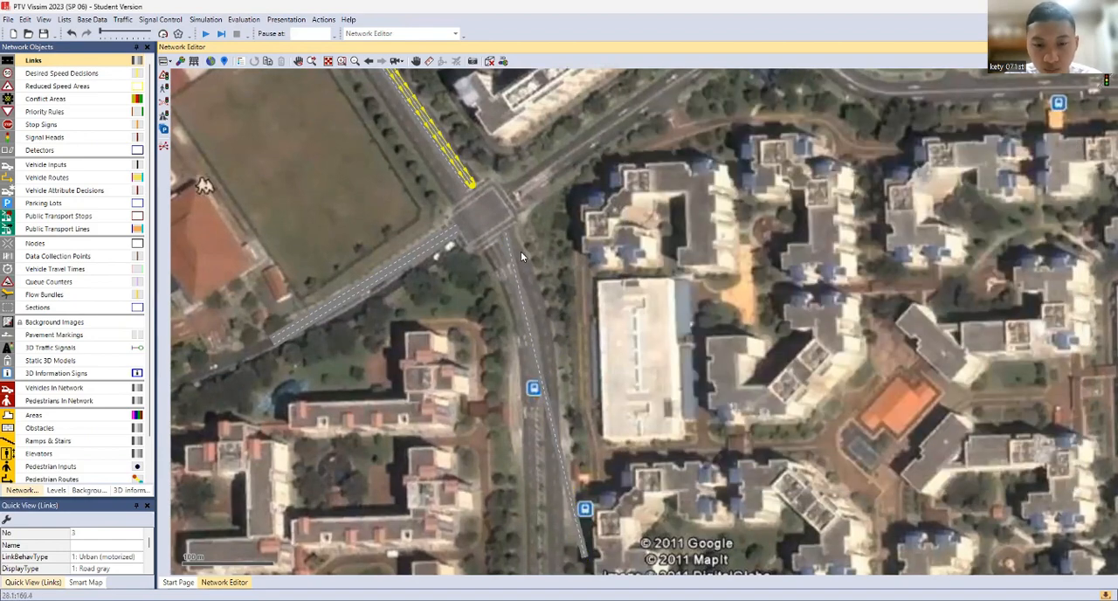
left_click(519, 304)
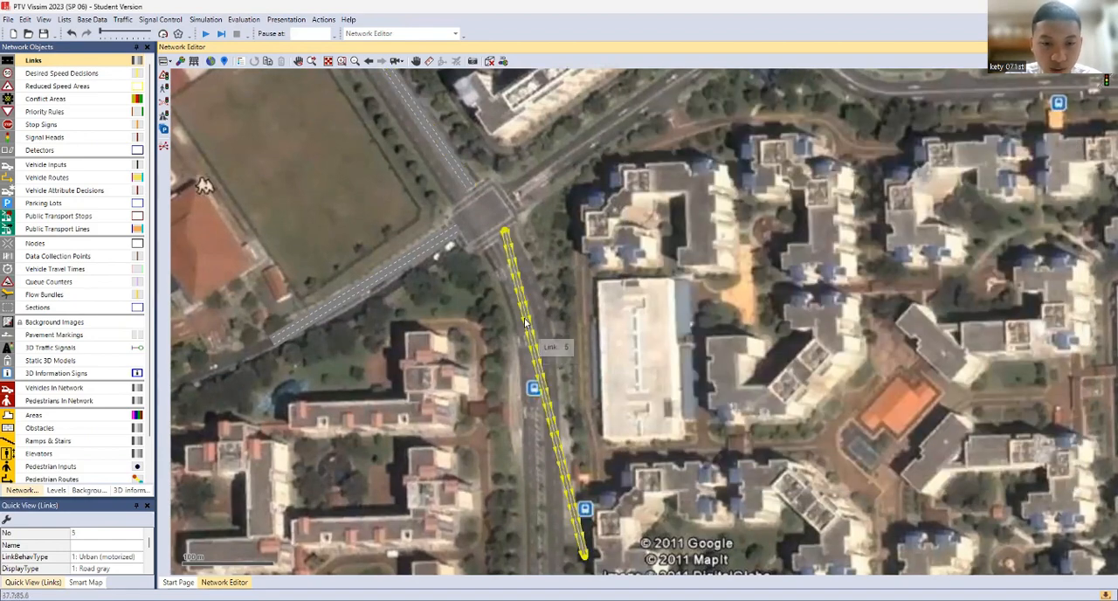
Add two points to the northern part of the south approach link and shift each east to follow the road's curve
scroll(519, 304, "up", 2)
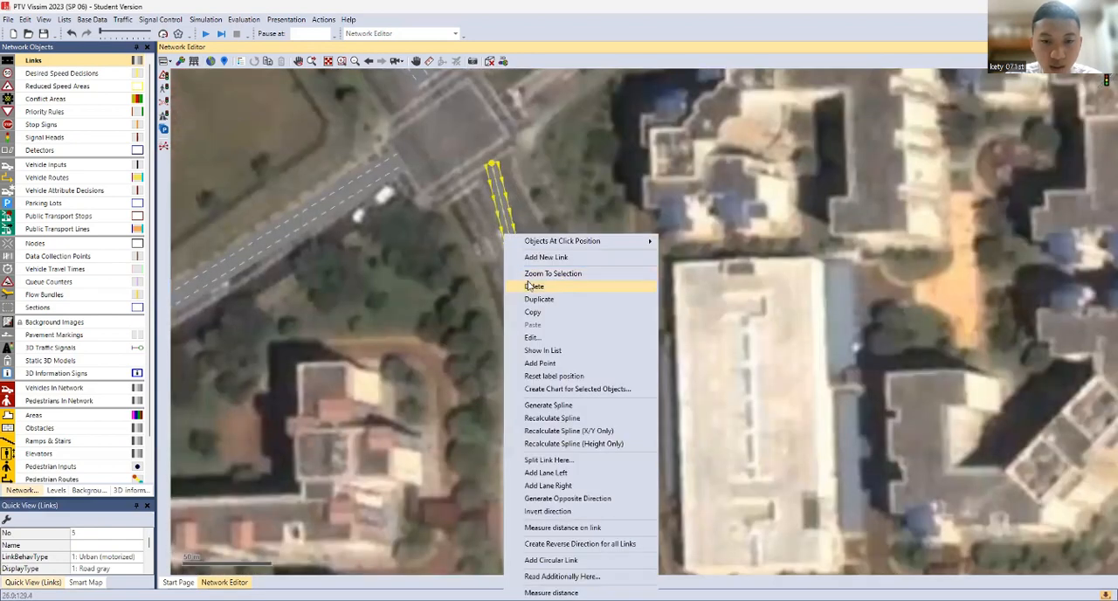
right_click(505, 230)
left_click(507, 253)
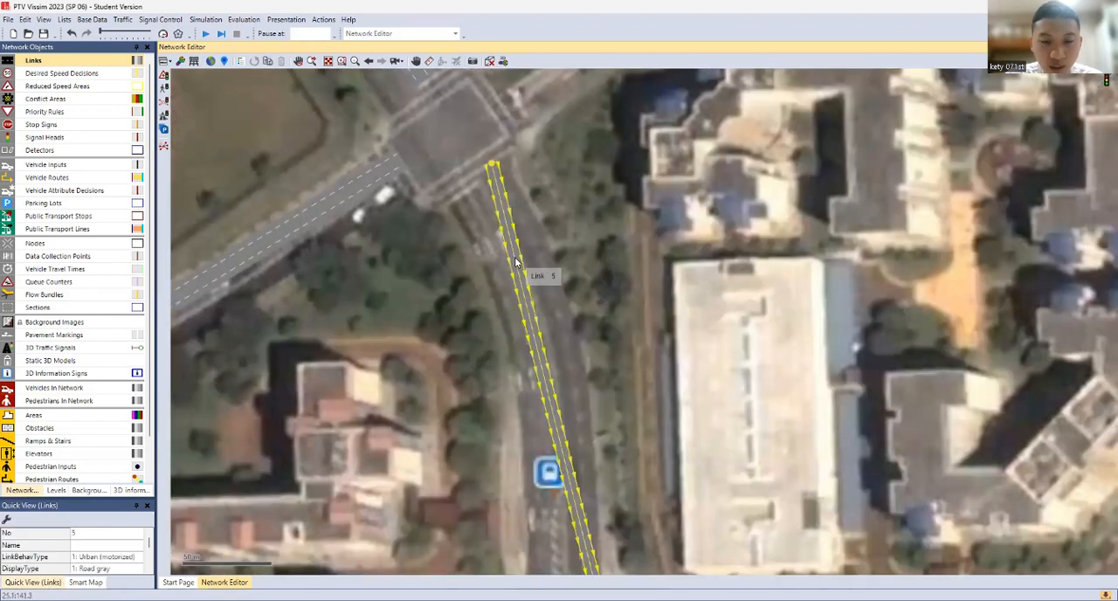
right_click(504, 233)
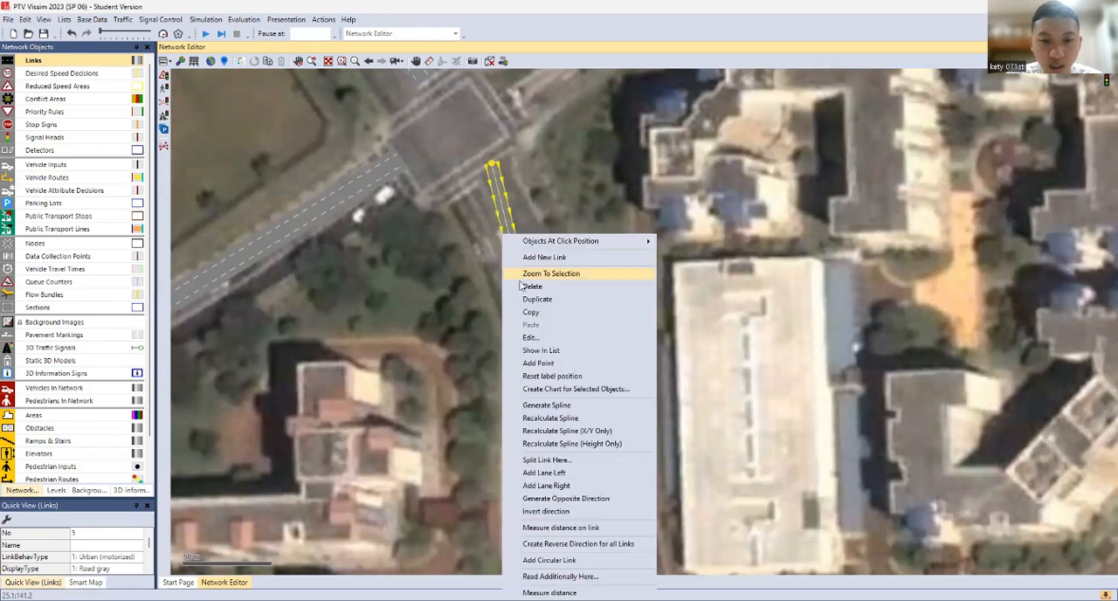
left_click(538, 363)
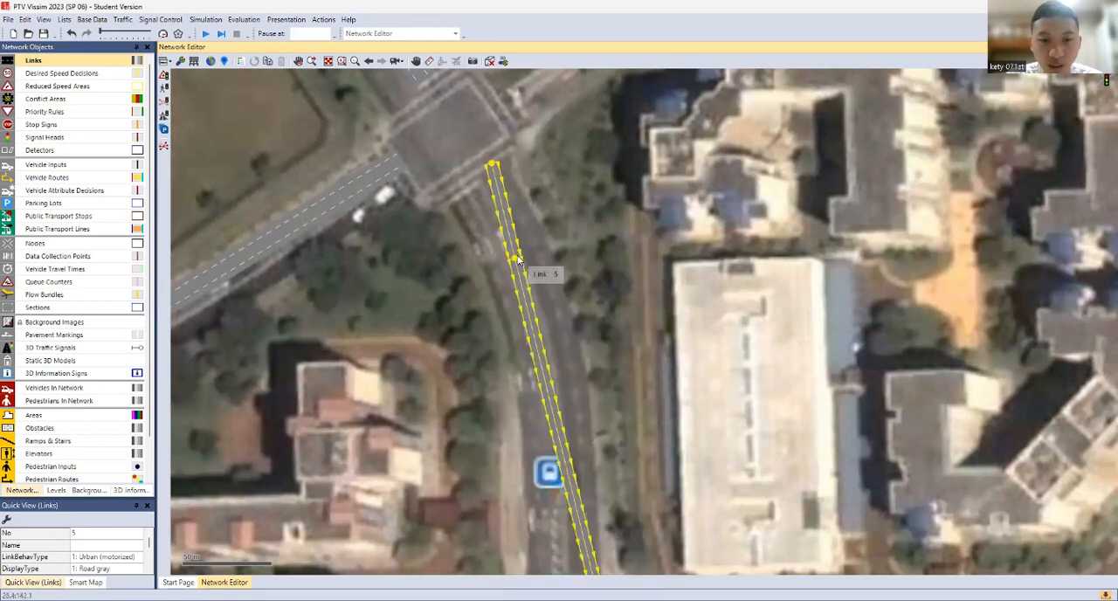
left_click_drag(527, 259, 535, 251)
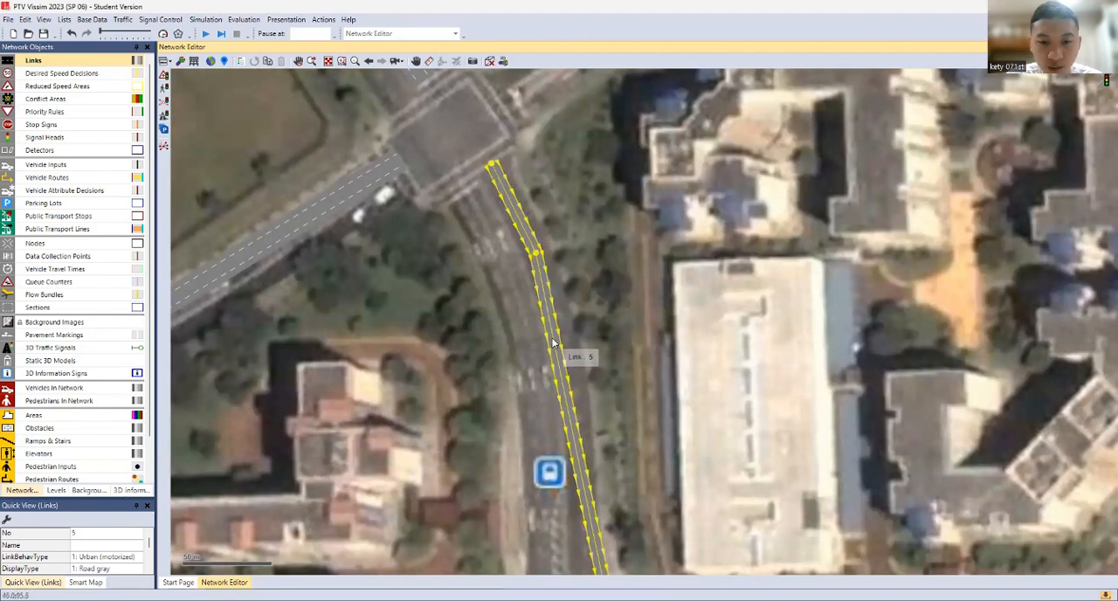
right_click(551, 342)
left_click(563, 362)
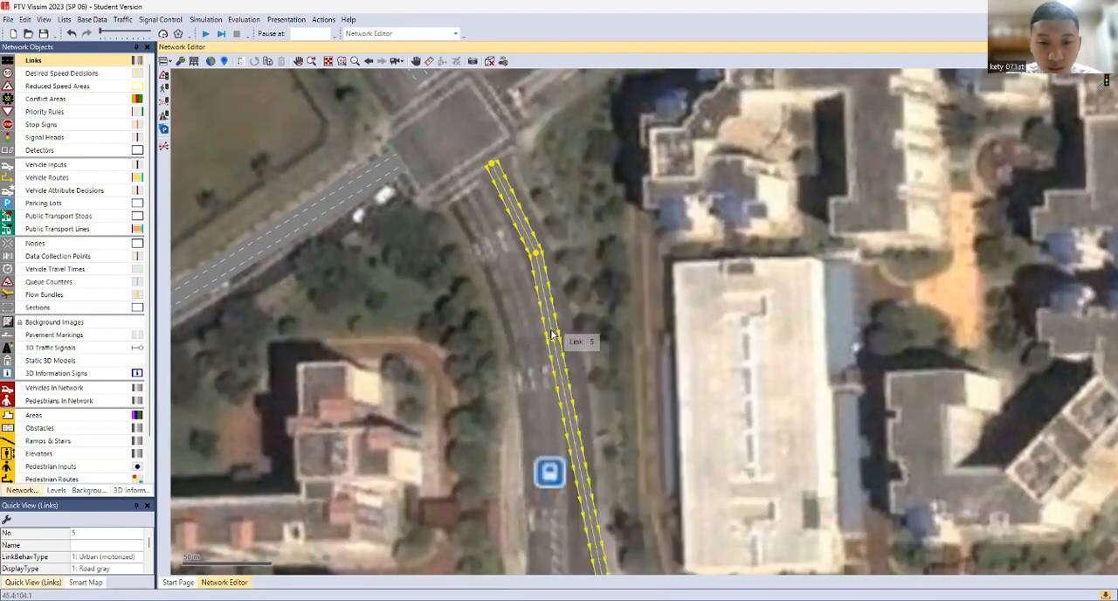
left_click_drag(561, 340, 568, 336)
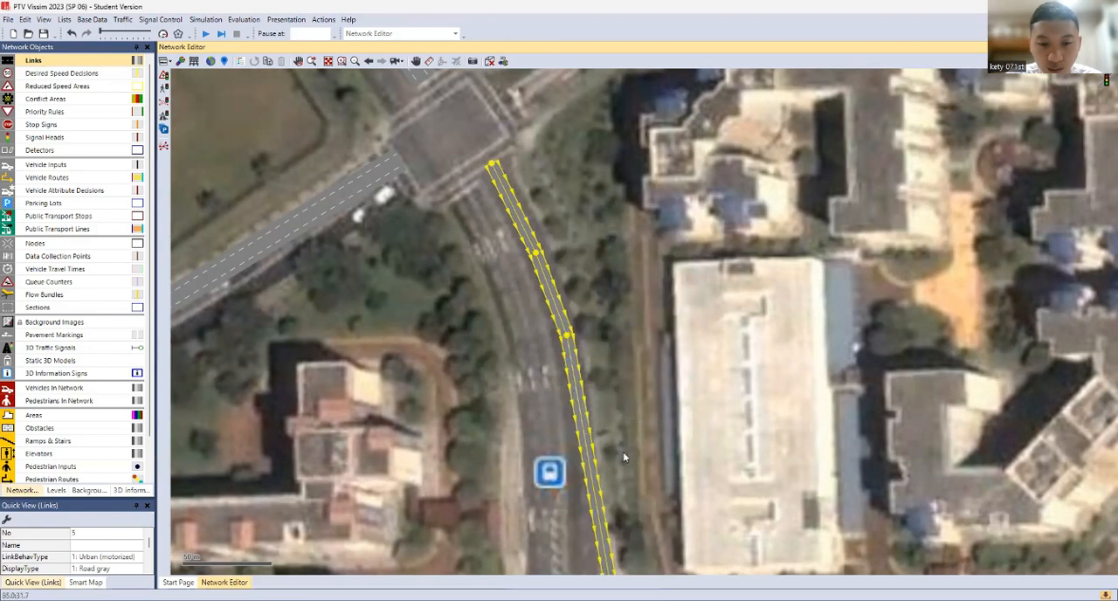
Add one point below and one just above the south link's lower bend, adjusting both to smooth the curve
left_click_drag(623, 452, 622, 320)
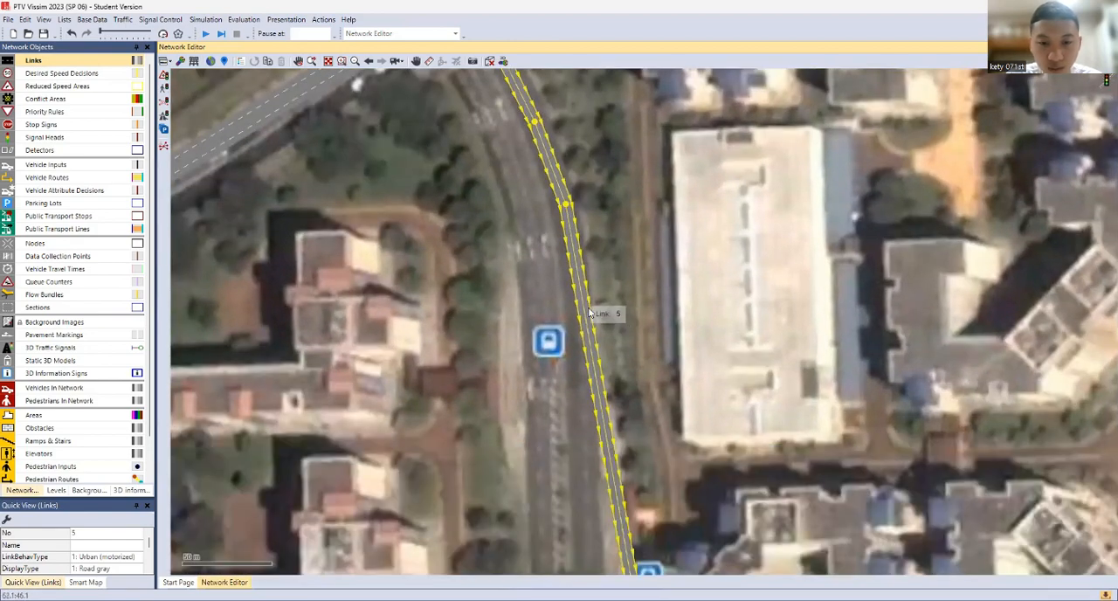
right_click(566, 234)
left_click(597, 362)
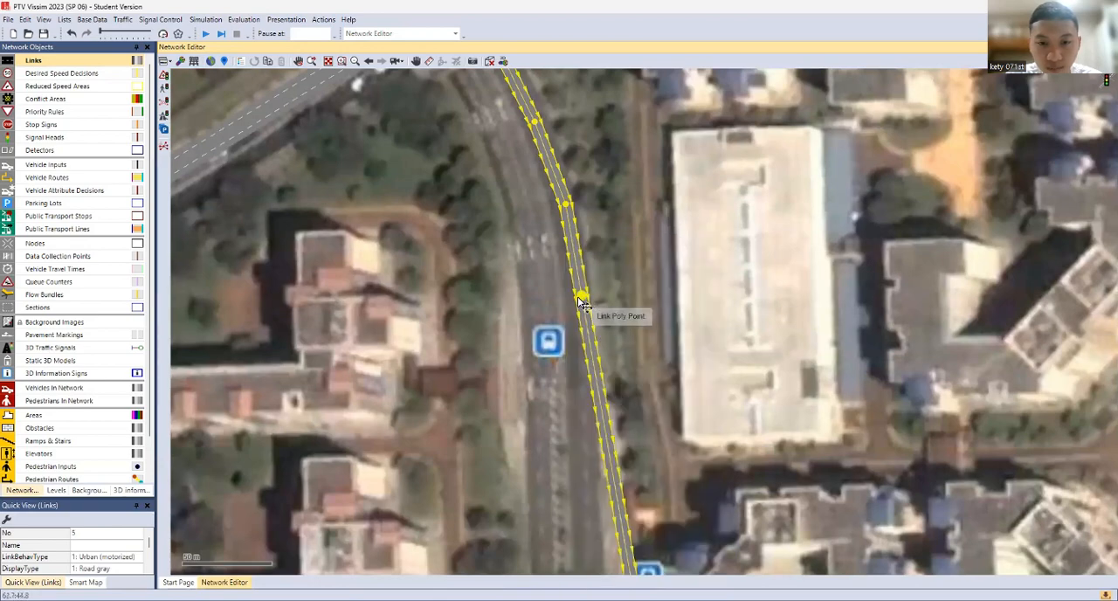
left_click_drag(582, 298, 575, 298)
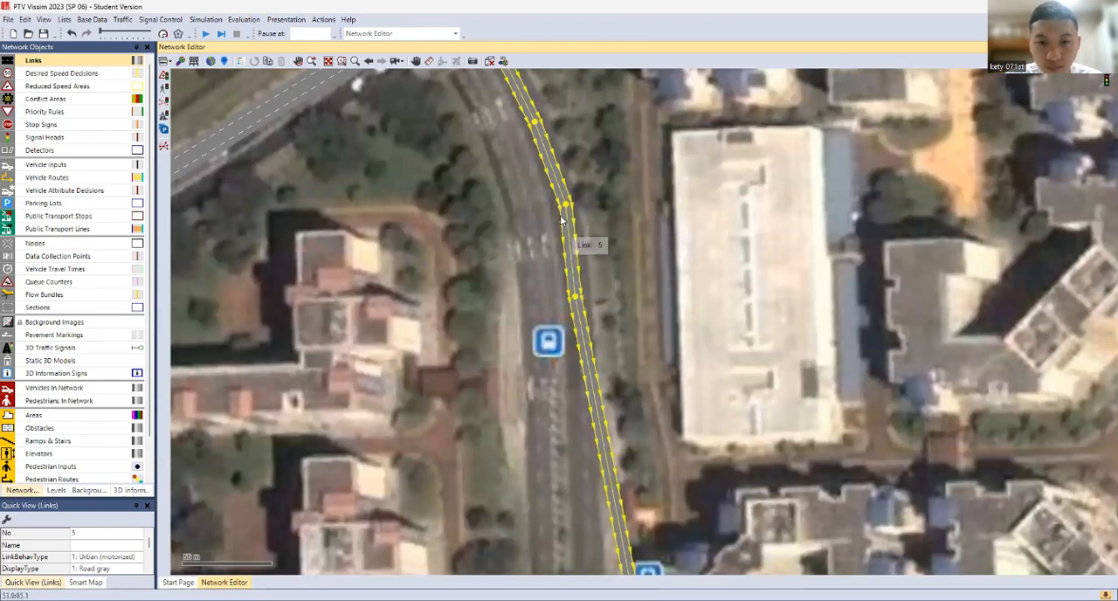
right_click(546, 161)
left_click(588, 291)
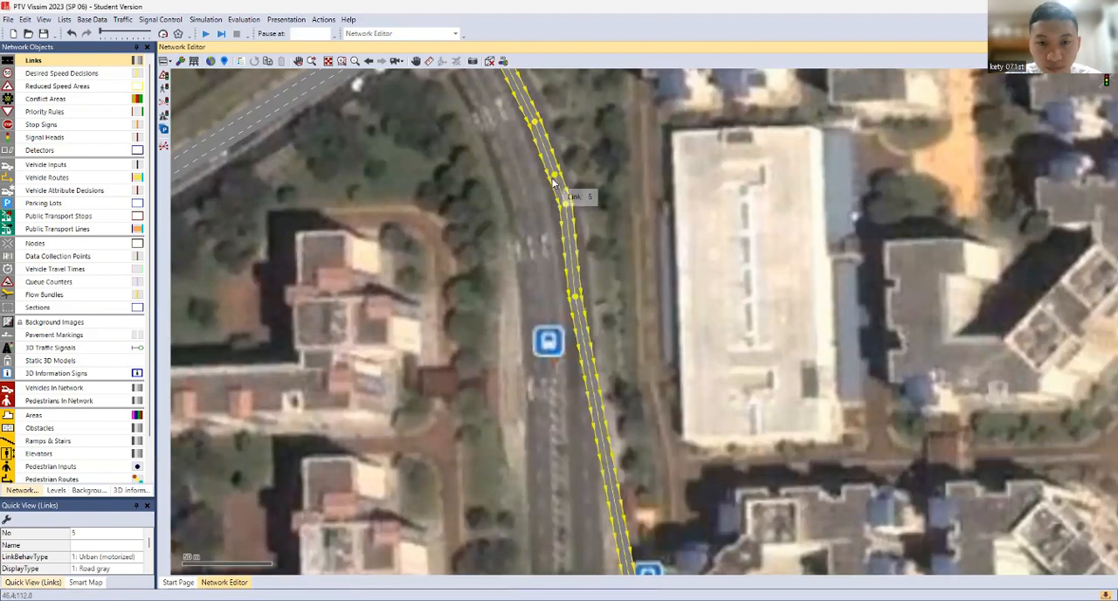
left_click_drag(554, 179, 558, 175)
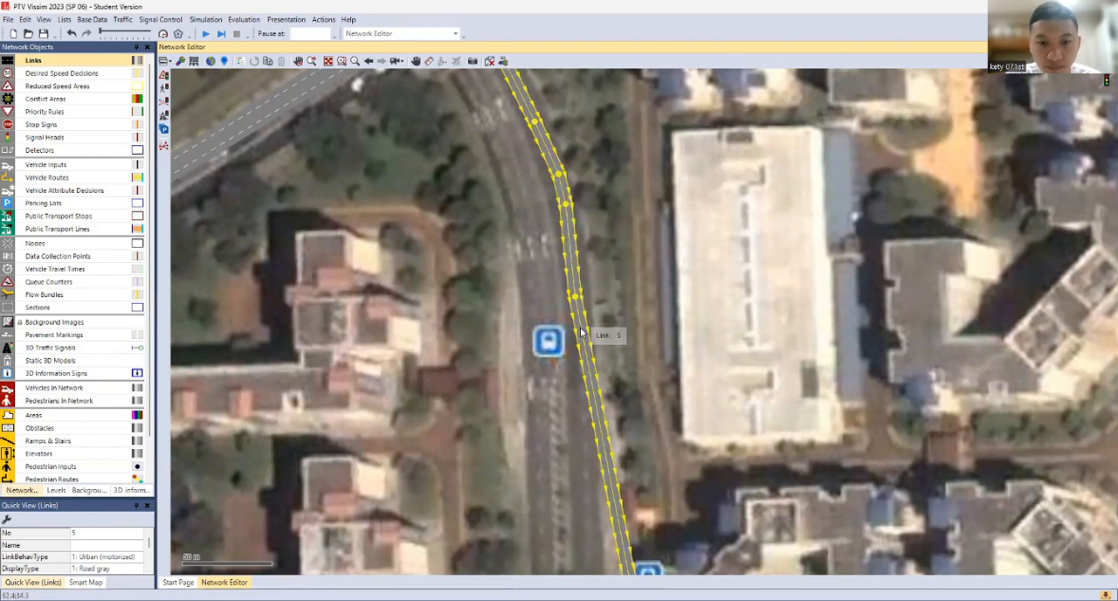
Move the south link's southern end west onto the road and fine-tune its intermediate points along the curve
left_click_drag(601, 443, 602, 294)
left_click_drag(648, 525, 591, 527)
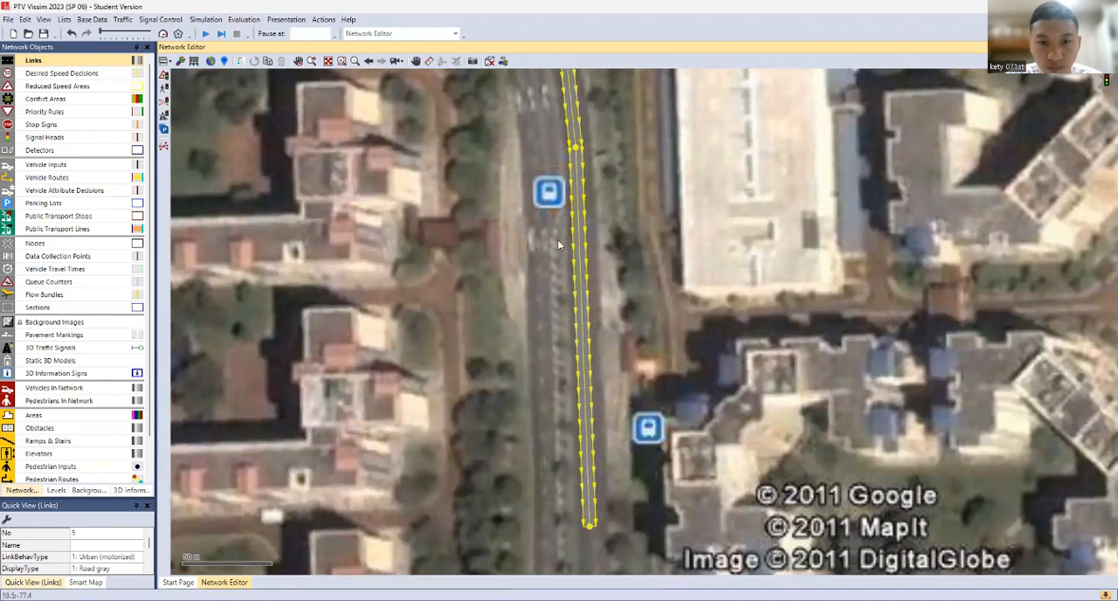
left_click_drag(575, 150, 610, 250)
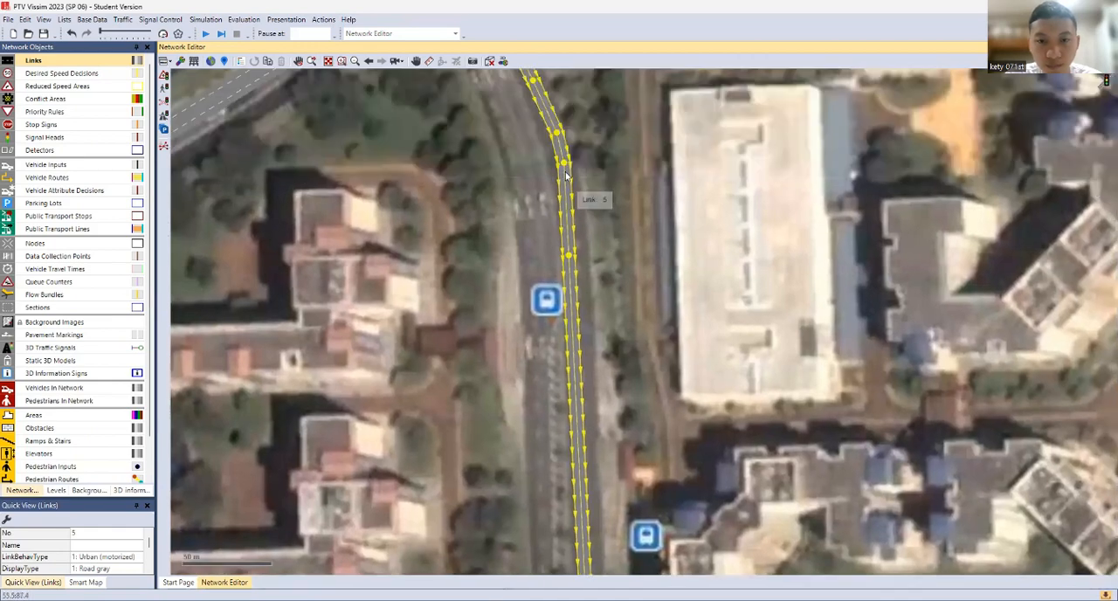
left_click_drag(565, 162, 566, 163)
left_click_drag(573, 257, 573, 257)
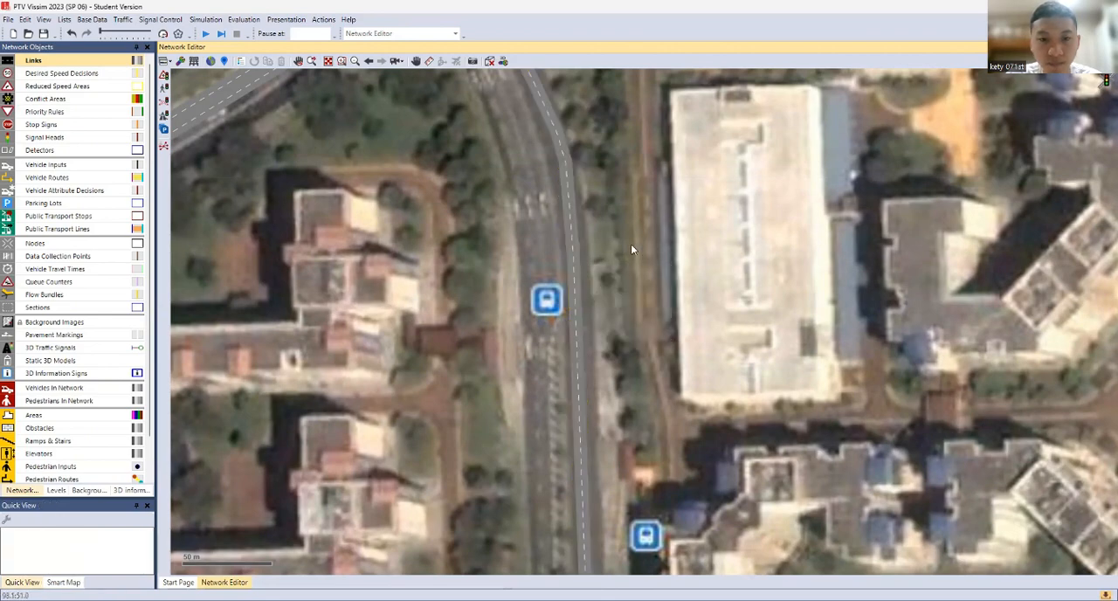
Generate the opposite direction of the south approach link with 2 lanes
scroll(569, 199, "down", 2)
scroll(571, 203, "down", 1)
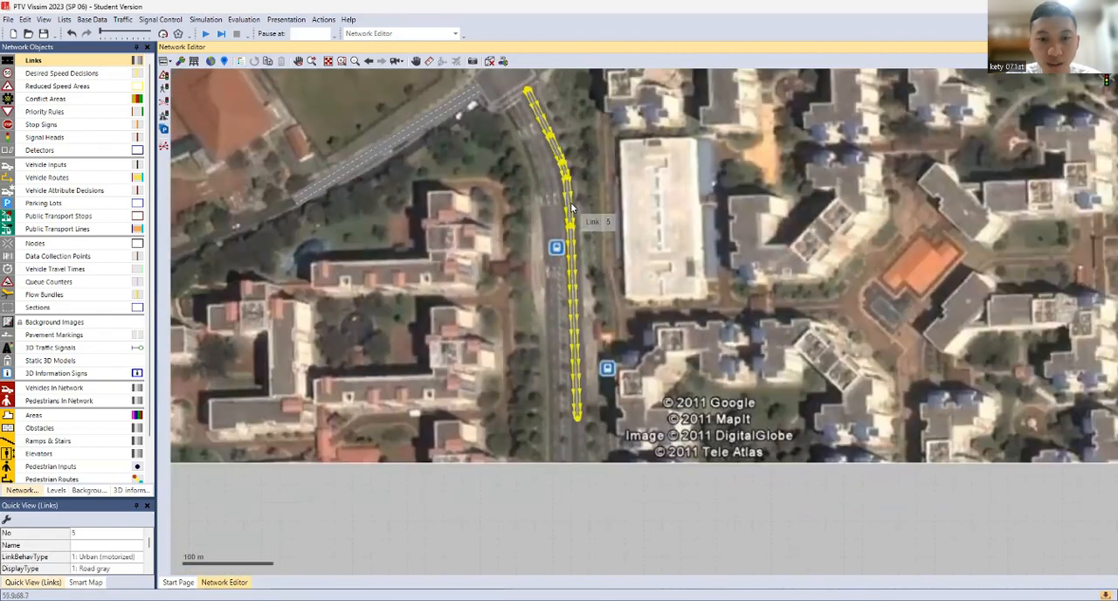
right_click(557, 192)
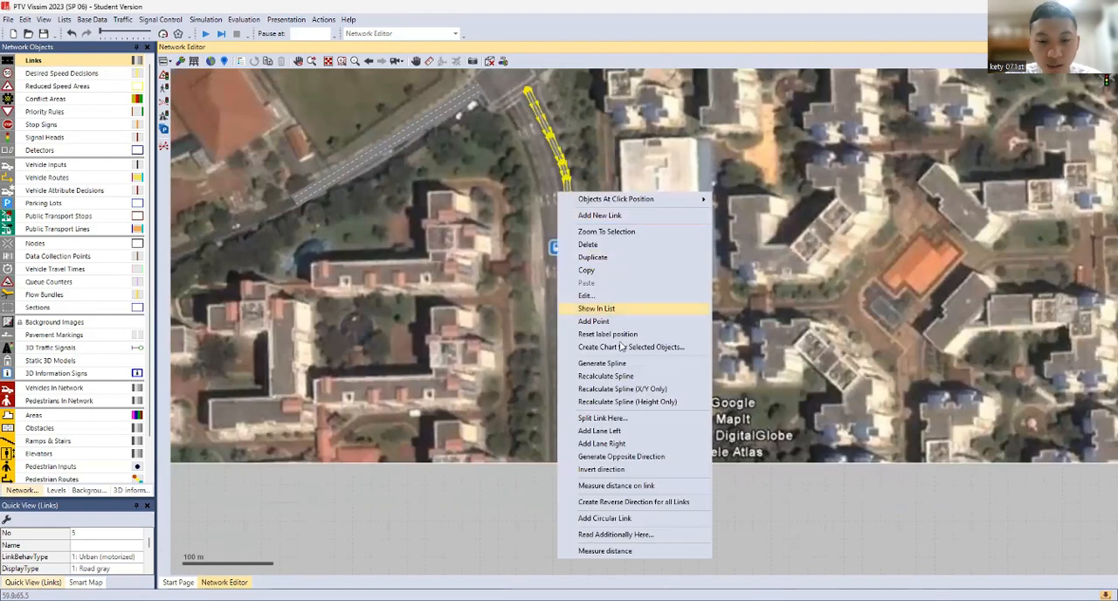
left_click(626, 458)
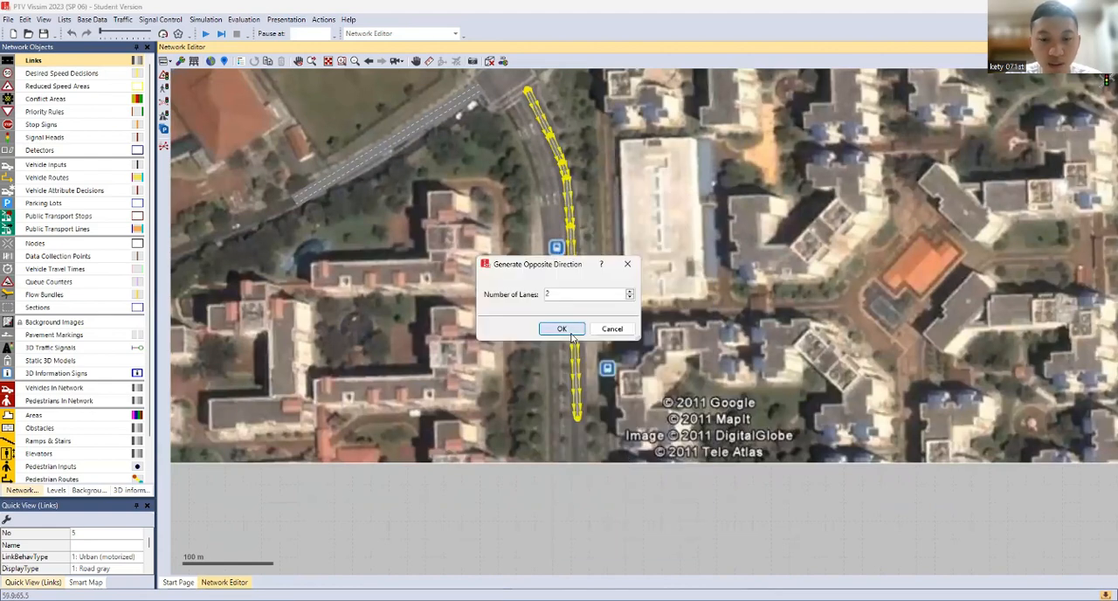
left_click(571, 333)
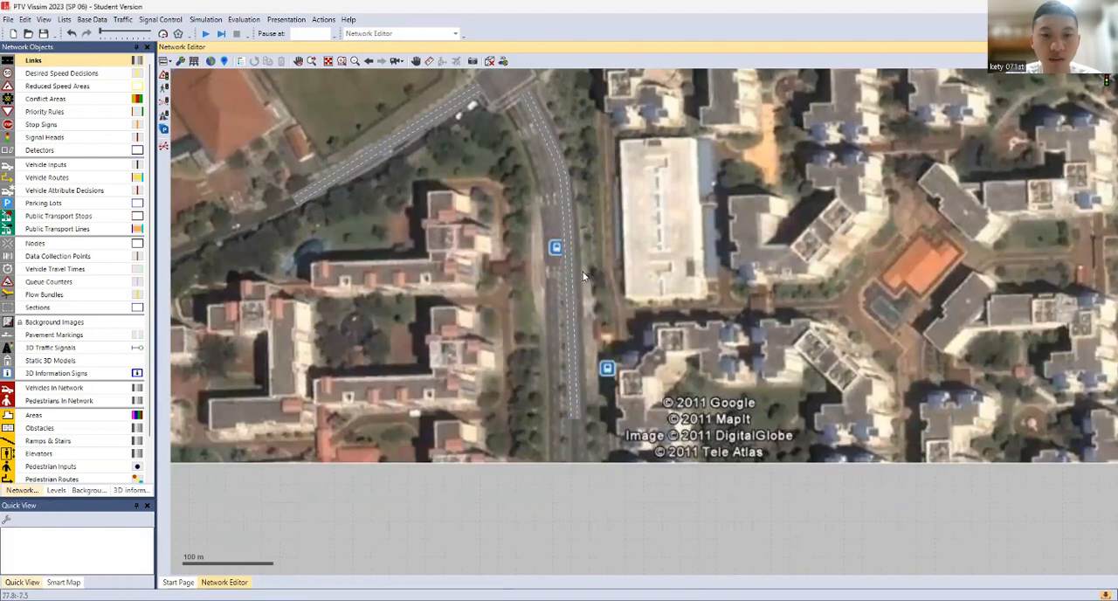
left_click(566, 197)
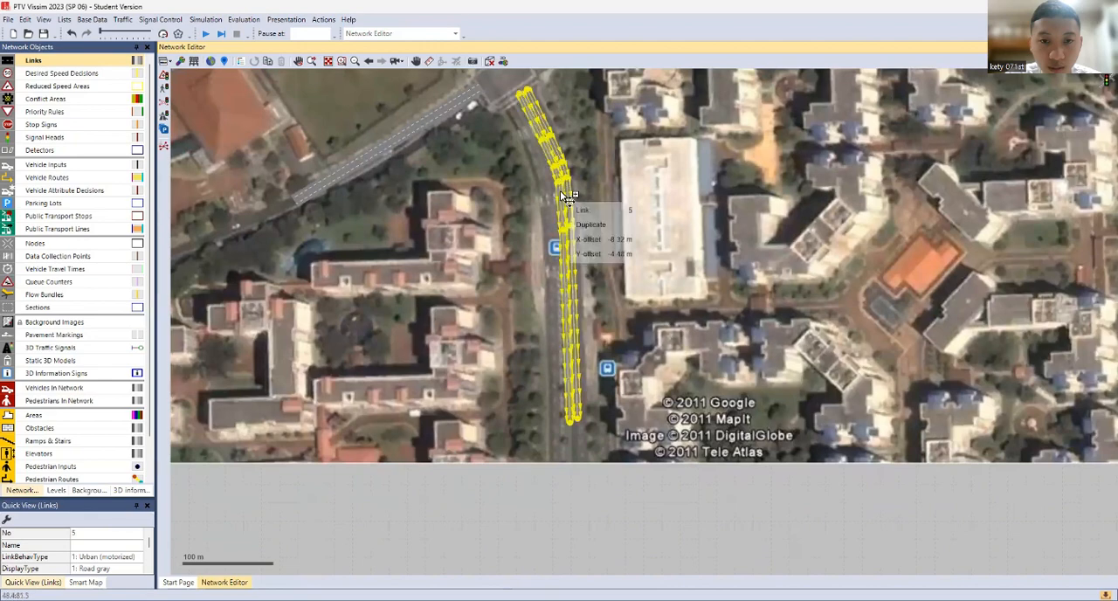
left_click(564, 195)
left_click(562, 197)
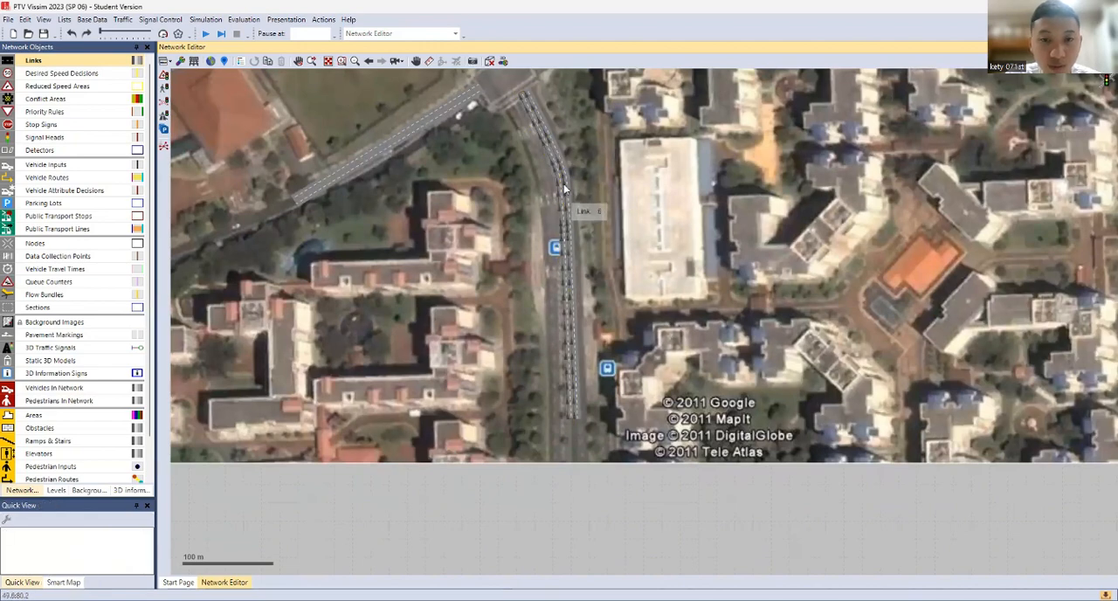
Select both south approach links and move them together slightly southwest so they line up with the road
scroll(559, 168, "up", 2)
left_click(560, 166)
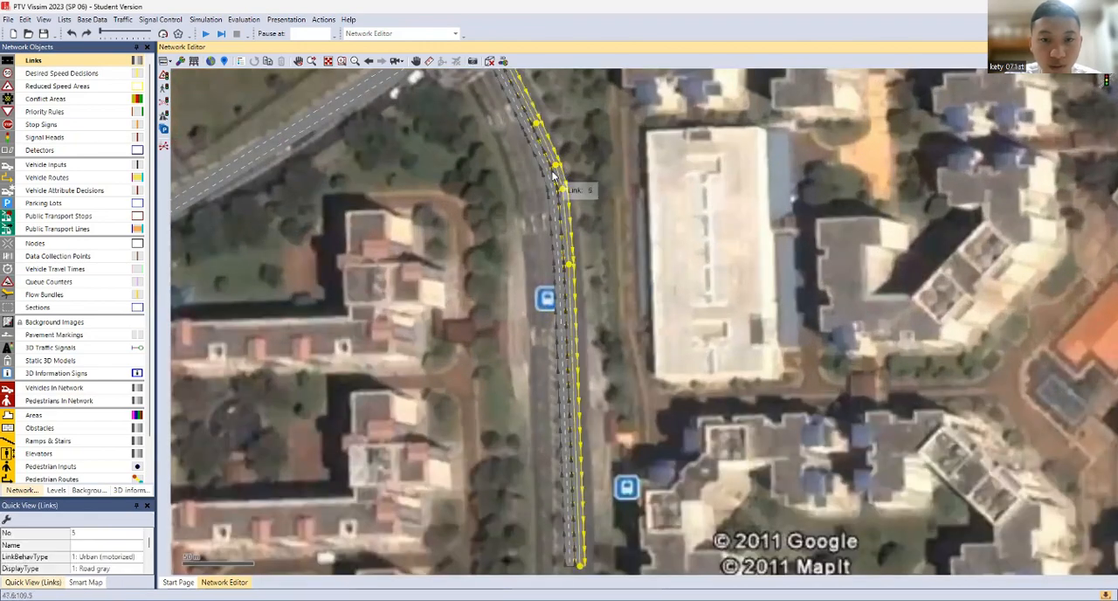
left_click(552, 174, "ctrl")
mouse_move(556, 184)
left_mouse_down()
mouse_move(559, 232)
mouse_move(557, 198)
left_mouse_up()
left_click(604, 245)
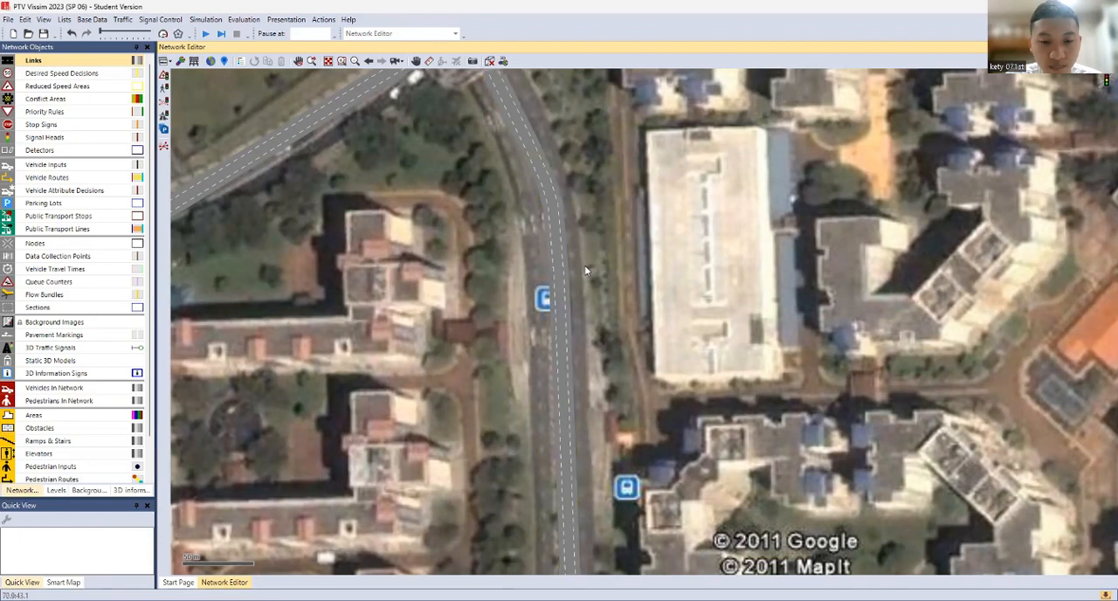
Draw a two-lane link about 348 m long from the central intersection northeast to the next junction
scroll(584, 264, "down", 2)
left_click_drag(557, 223, 559, 437)
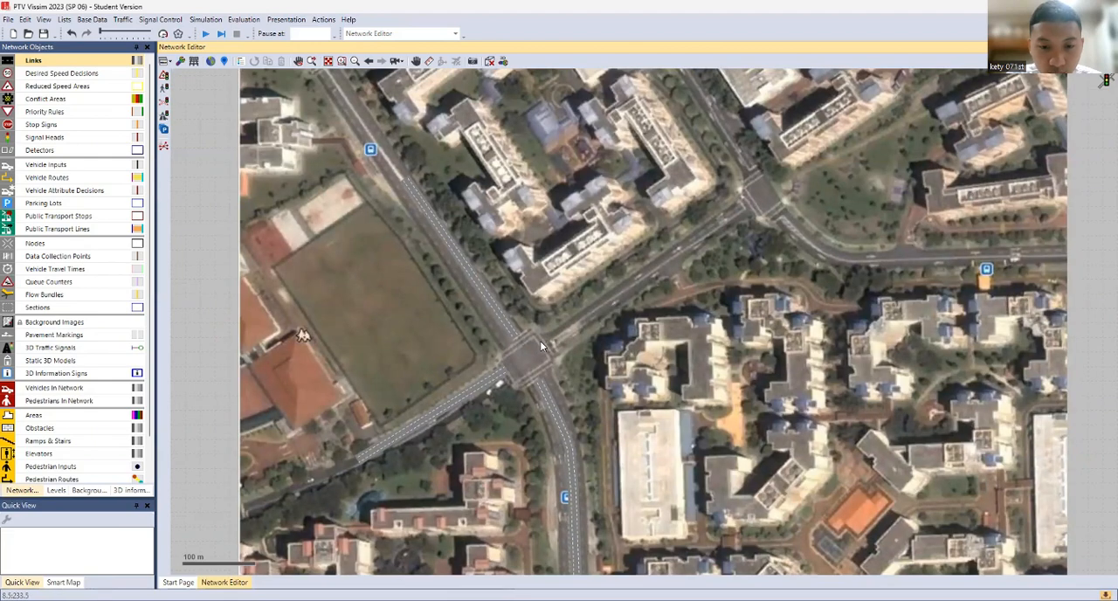
mouse_move(540, 341)
left_mouse_down()
mouse_move(647, 297)
mouse_move(748, 198)
left_mouse_up()
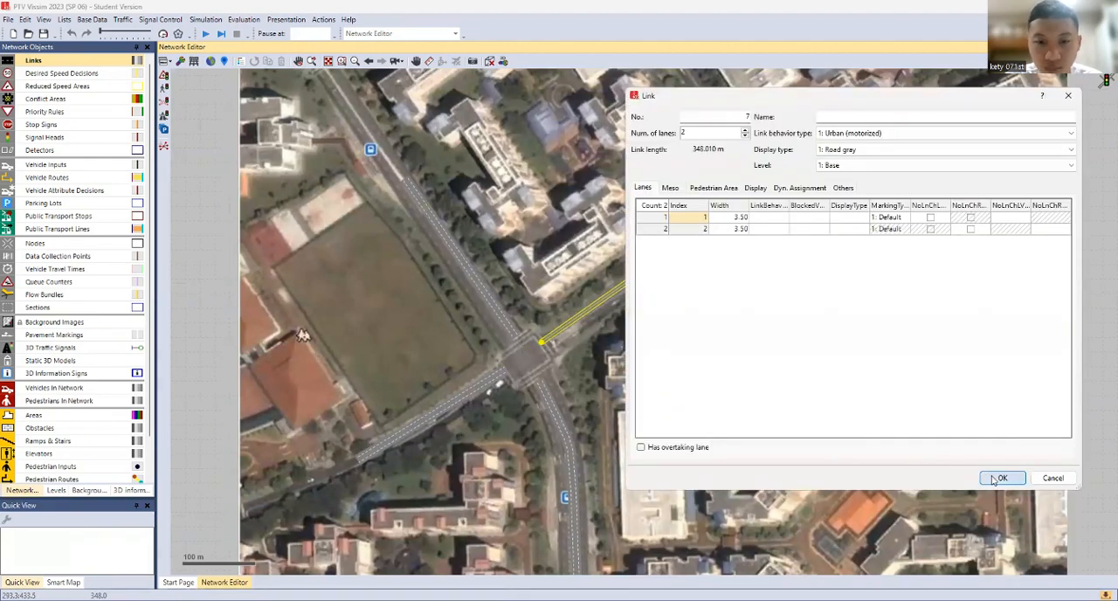
left_click(999, 479)
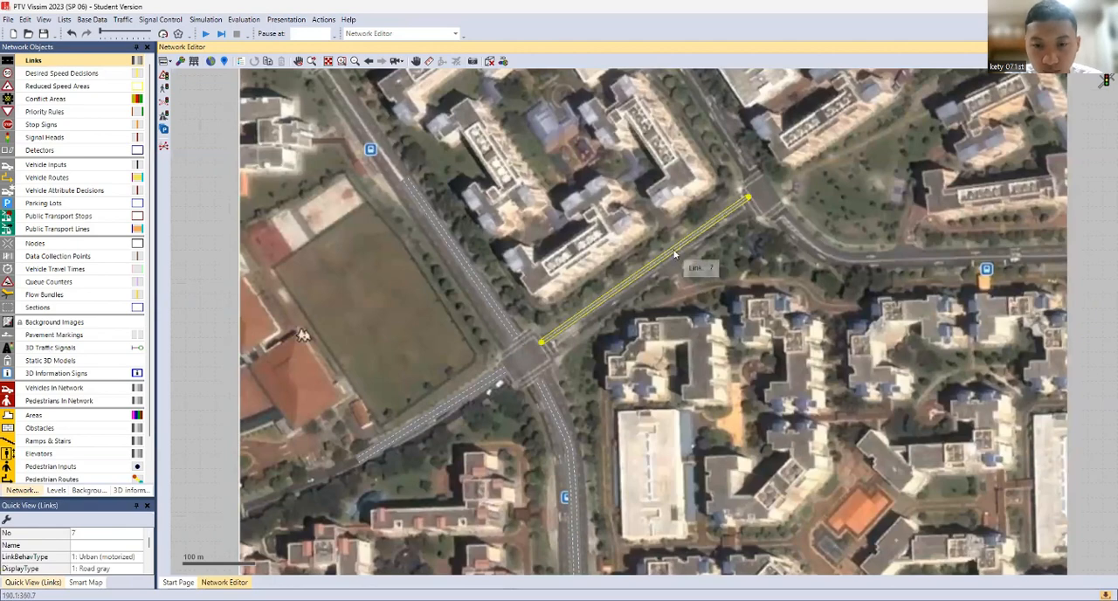
Generate the opposite direction link for the northeast approach beside the existing one
right_click(675, 255)
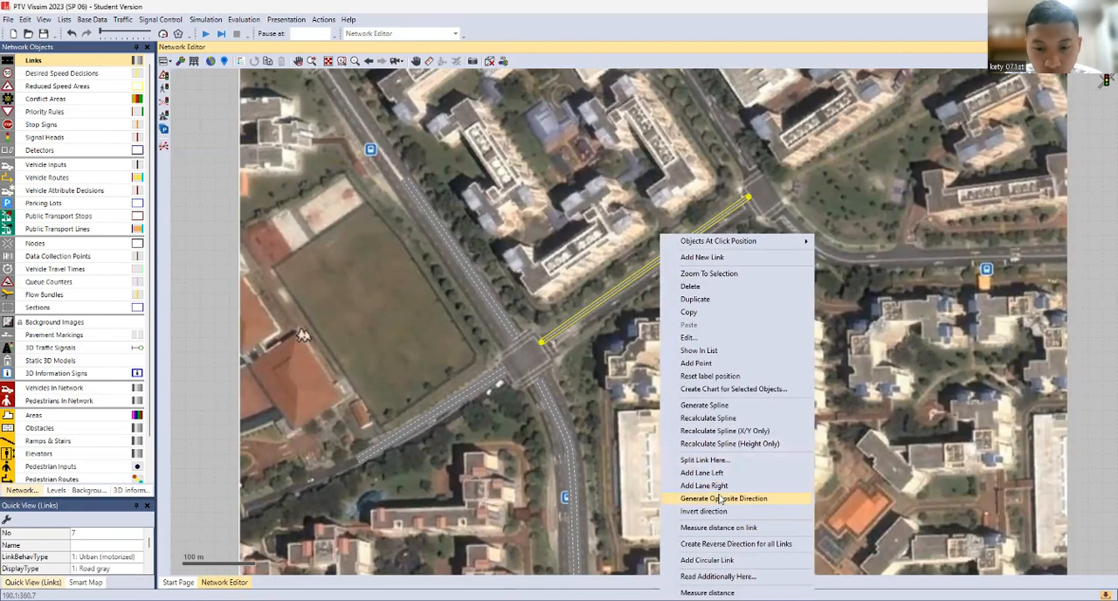
left_click(573, 332)
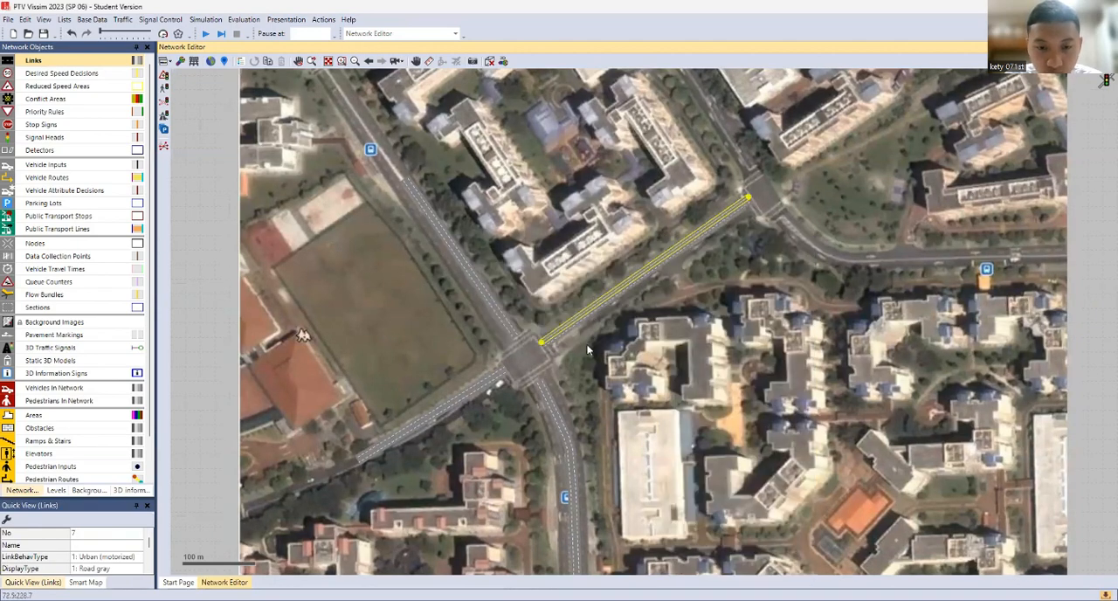
left_click(583, 342)
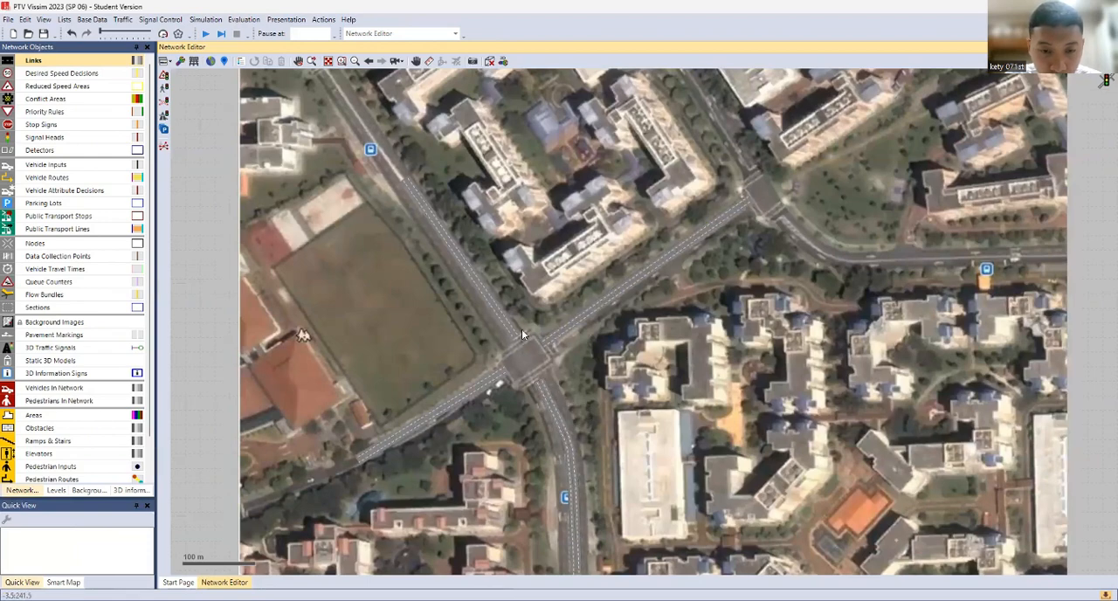
Select both northwest approach links and move them slightly south so they end at the intersection's edge
scroll(521, 329, "up", 1)
scroll(498, 315, "up", 2)
left_click(497, 316)
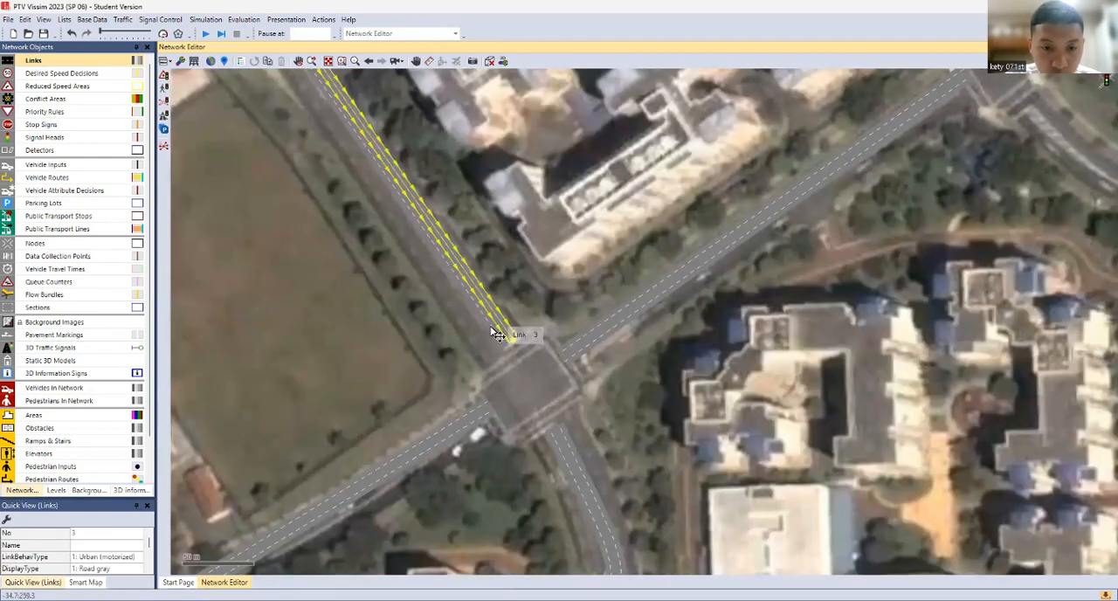
left_click(492, 326, "ctrl")
left_click_drag(496, 328, 505, 358)
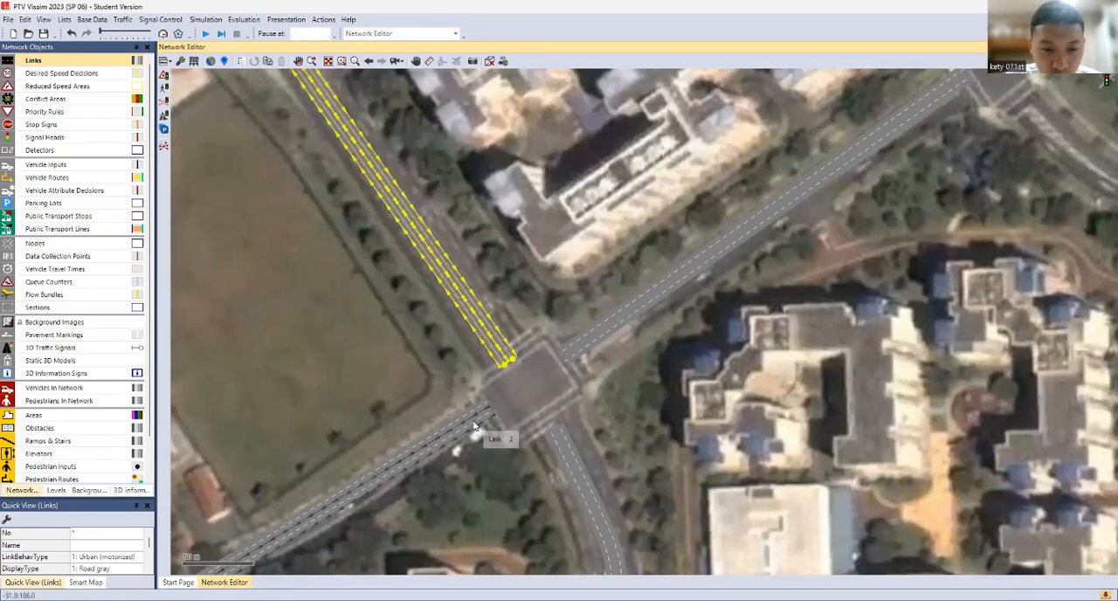
left_click(470, 409, "ctrl")
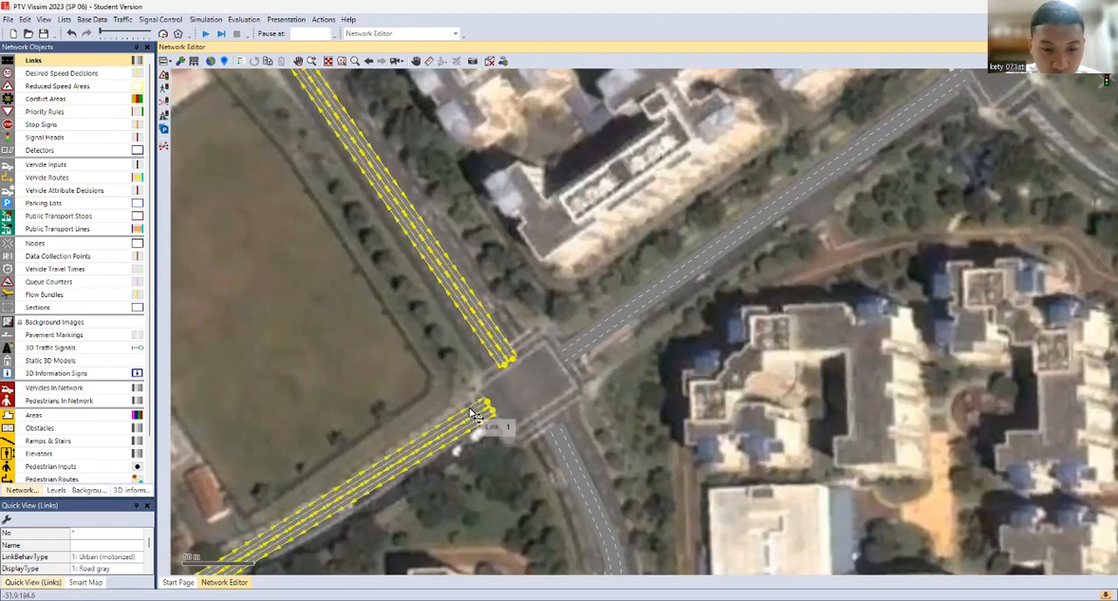
left_click_drag(473, 414, 475, 424)
key("ctrl+z")
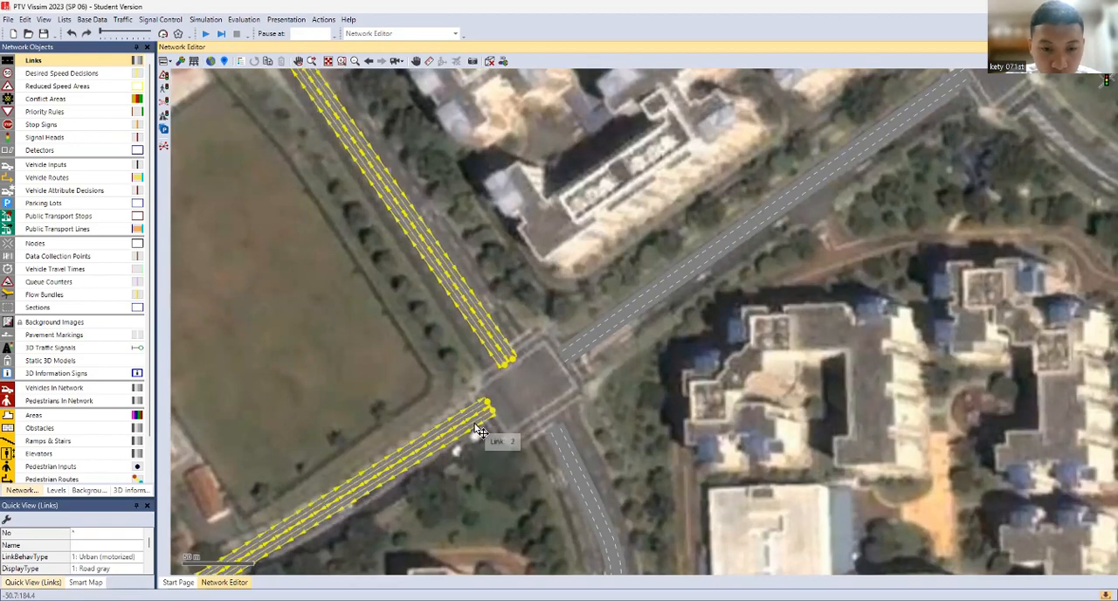
left_click(483, 442)
Select both southwest approach links and move them together slightly south so they line up with the road
left_click(474, 422)
left_click(471, 409, "ctrl")
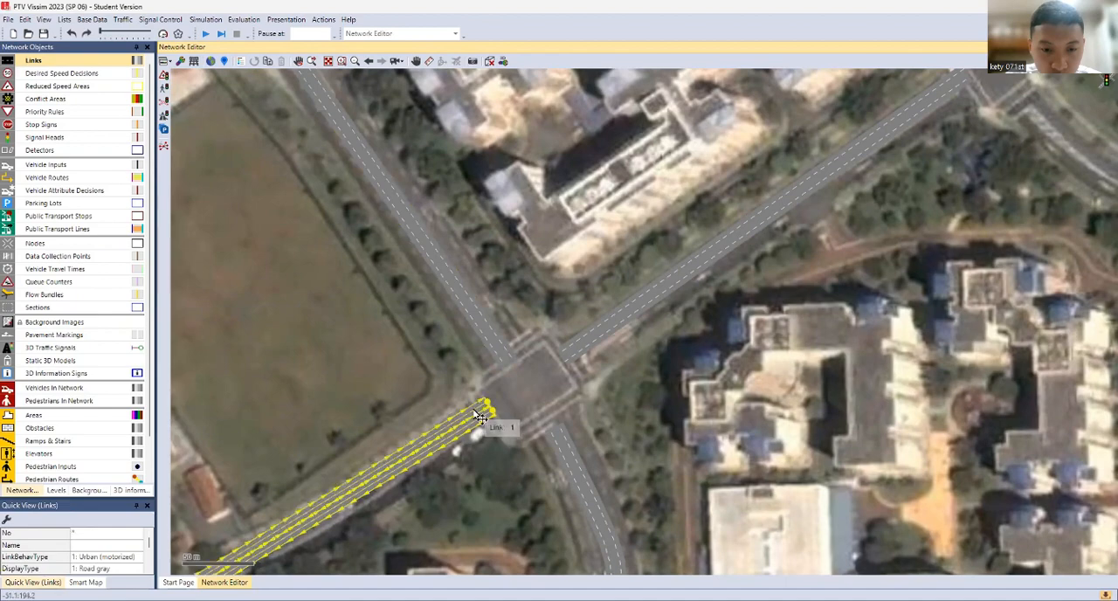
left_click_drag(473, 408, 481, 425)
left_click(489, 476)
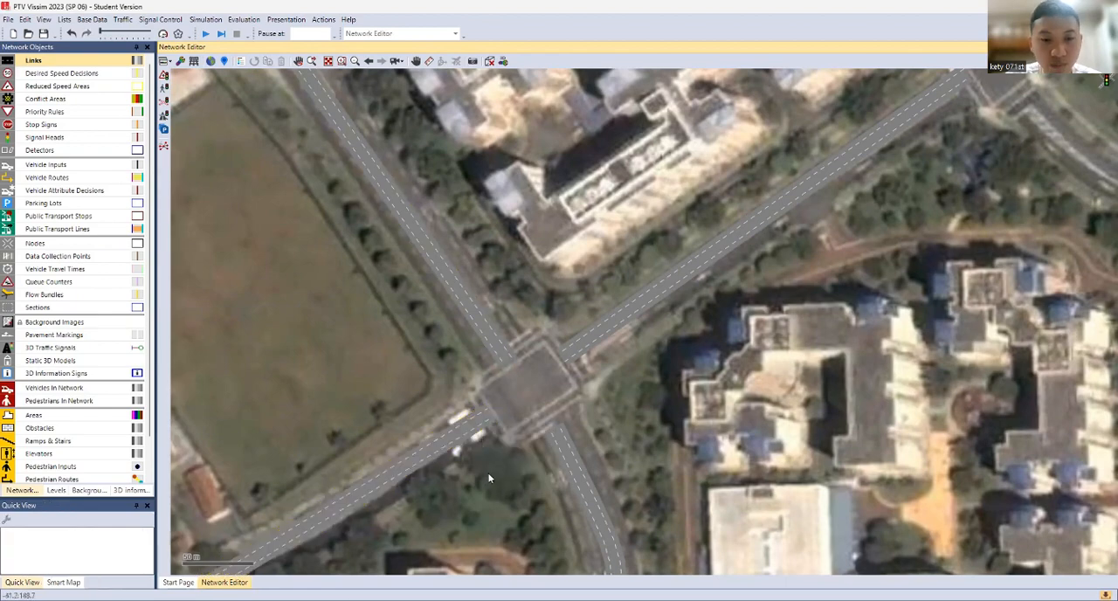
Select both northeast approach links and move them together slightly southeast onto the road in the background image
left_click(591, 337)
left_click(597, 342, "ctrl")
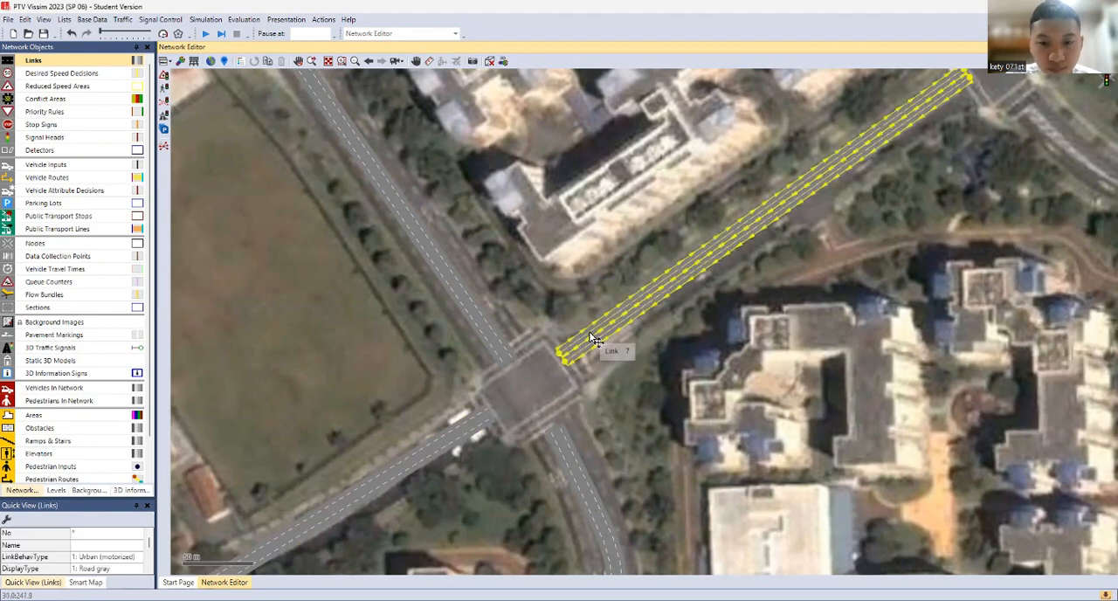
left_click_drag(600, 343, 599, 342)
left_click(589, 464)
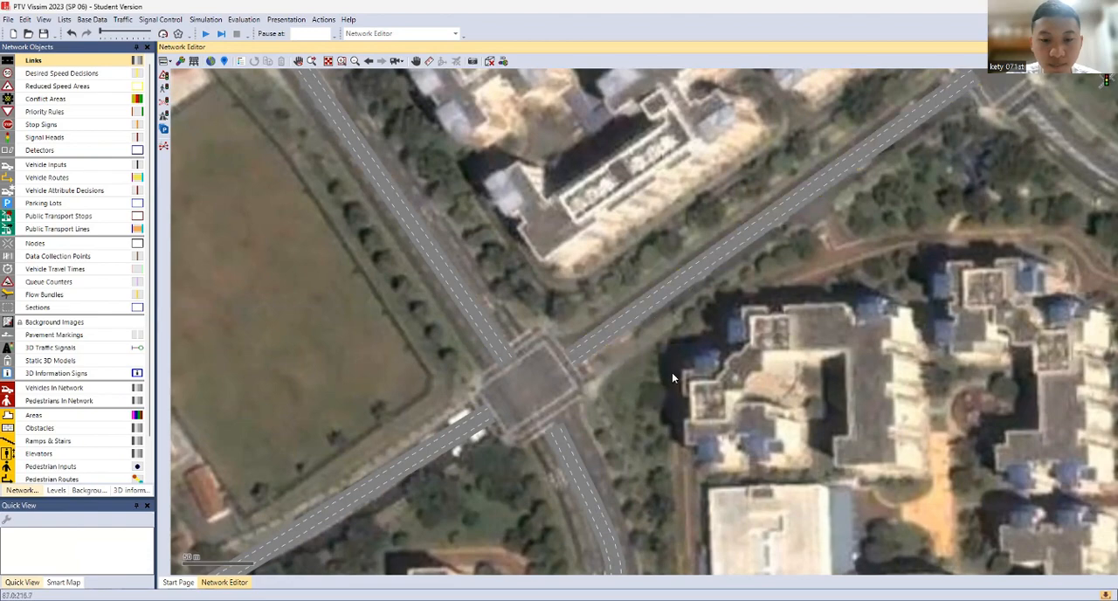
Draw a two-lane link about 173 m long along the road running southeast into the northeastern junction
scroll(672, 377, "down", 2)
left_click_drag(777, 292, 722, 413)
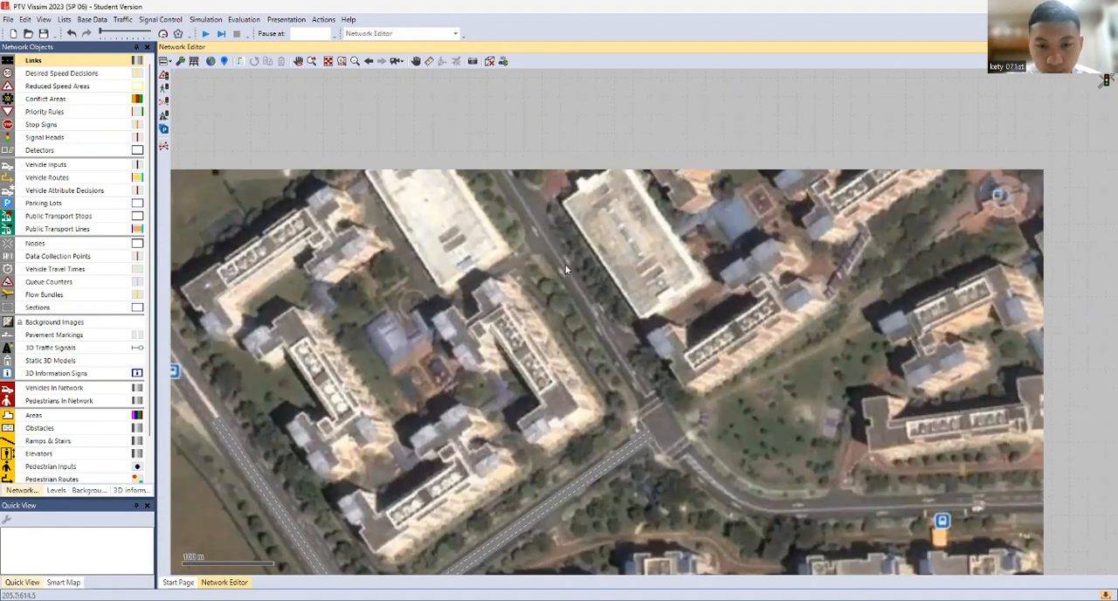
mouse_move(565, 268)
left_mouse_down()
mouse_move(651, 400)
mouse_move(647, 427)
left_mouse_up()
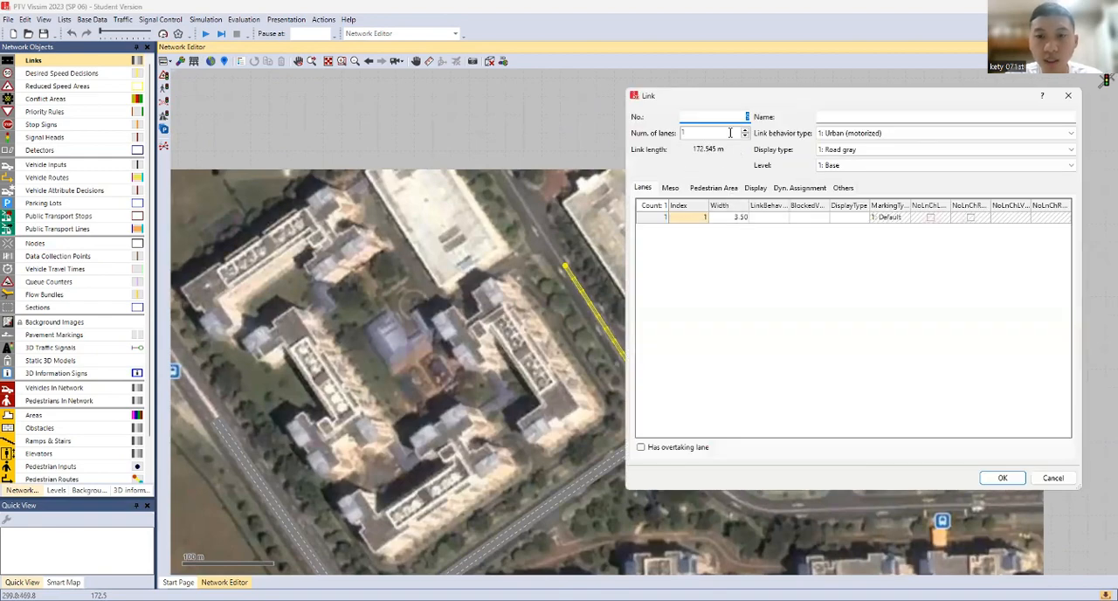
left_click(731, 132)
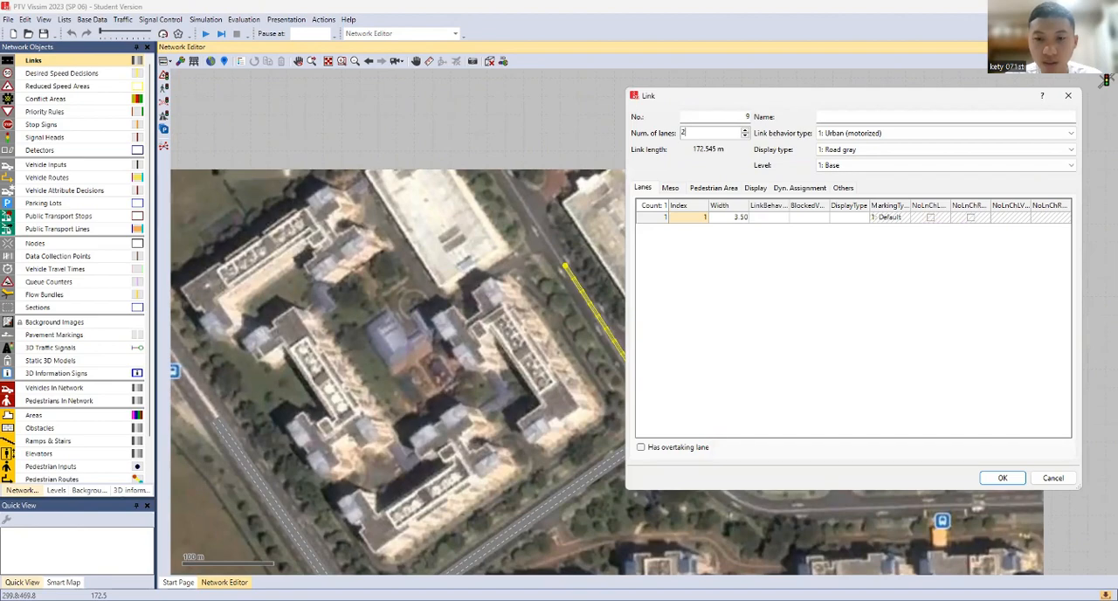
key("Return")
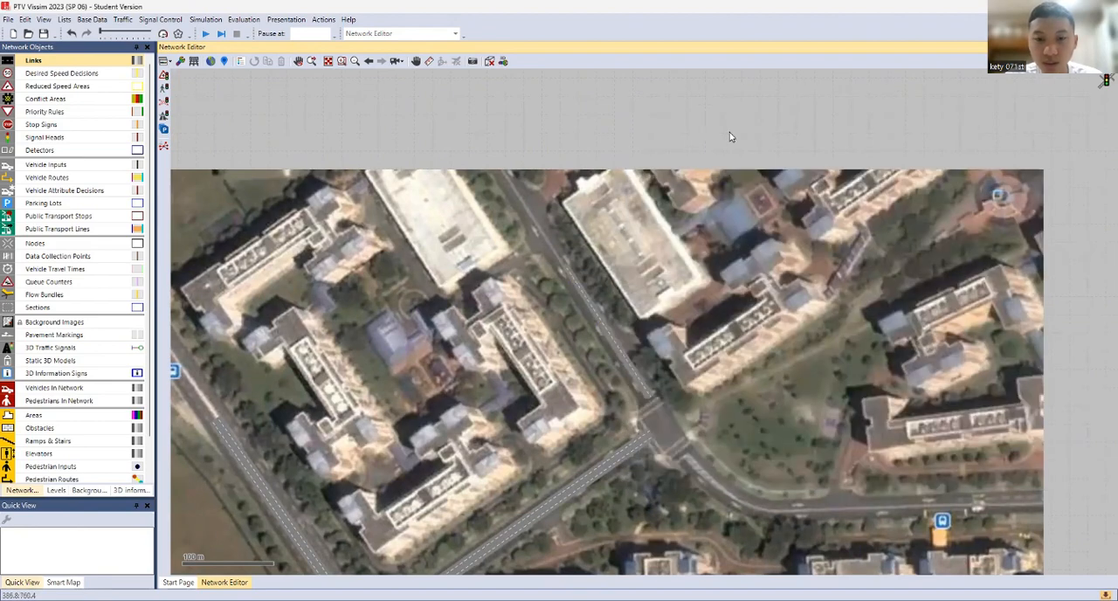
Generate the opposite direction for the two-lane link north of the northeastern junction
left_click(622, 353)
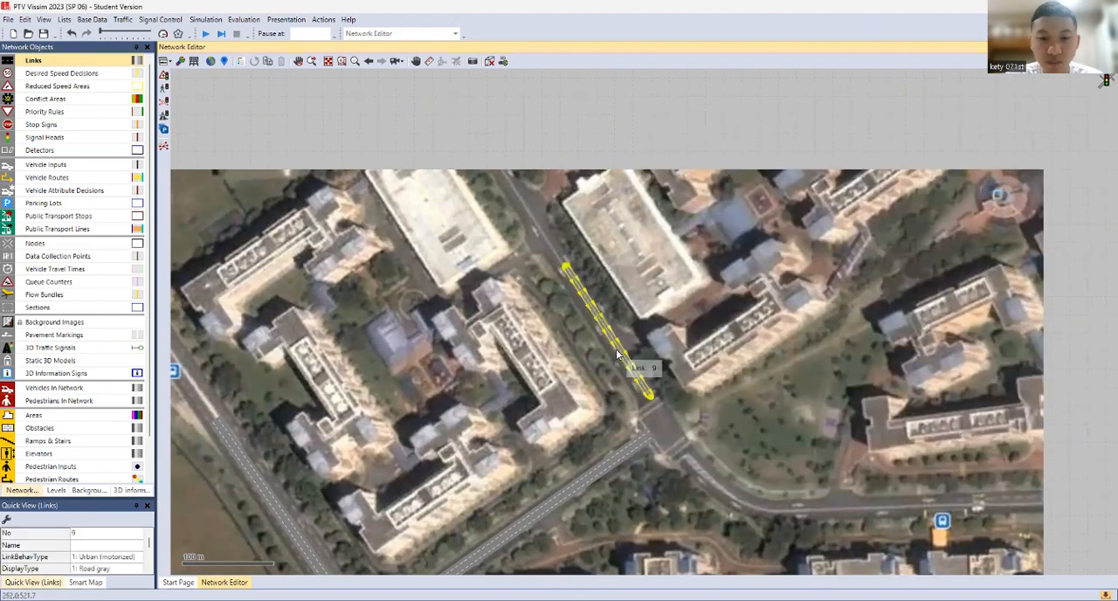
right_click(612, 350)
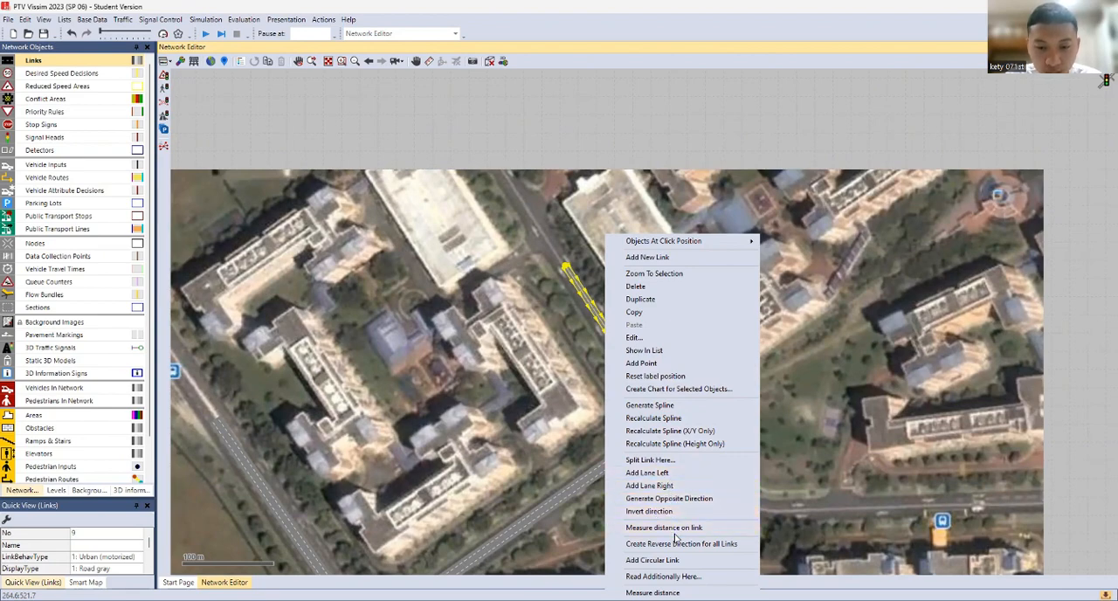
key("Return")
left_click(578, 335)
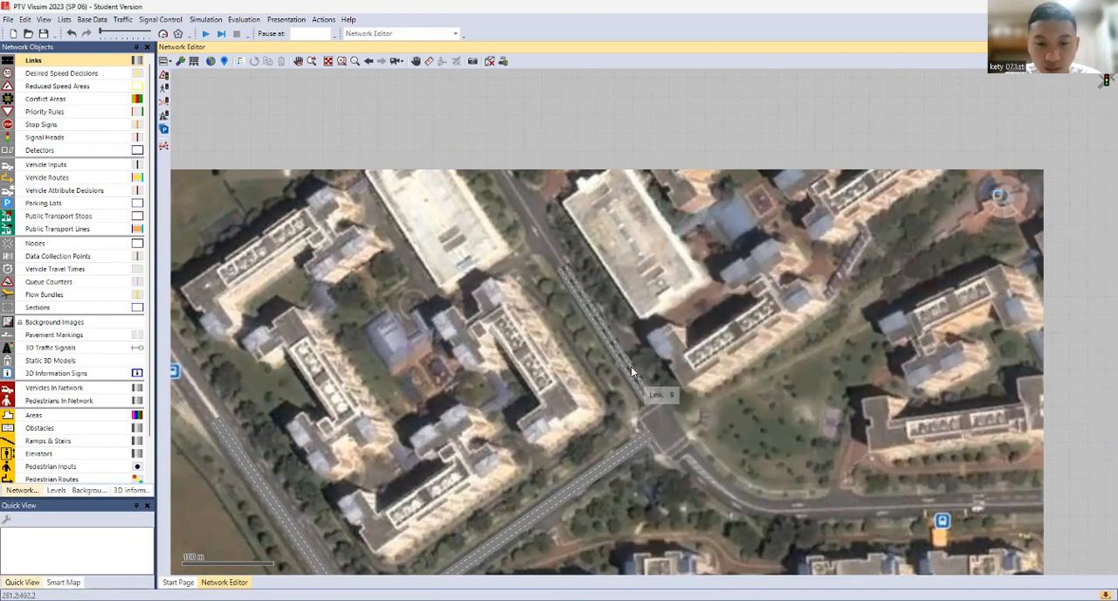
Delete the generated opposite direction link north of the northeastern junction
left_click_drag(631, 364, 570, 281)
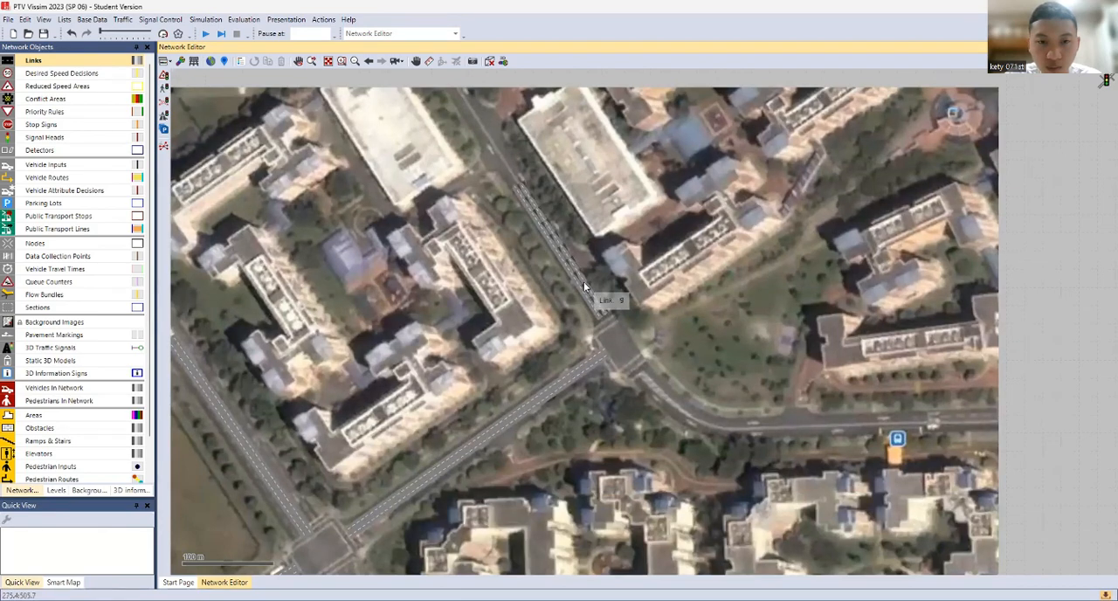
scroll(583, 282, "up", 3)
left_click(577, 267)
left_click(567, 278)
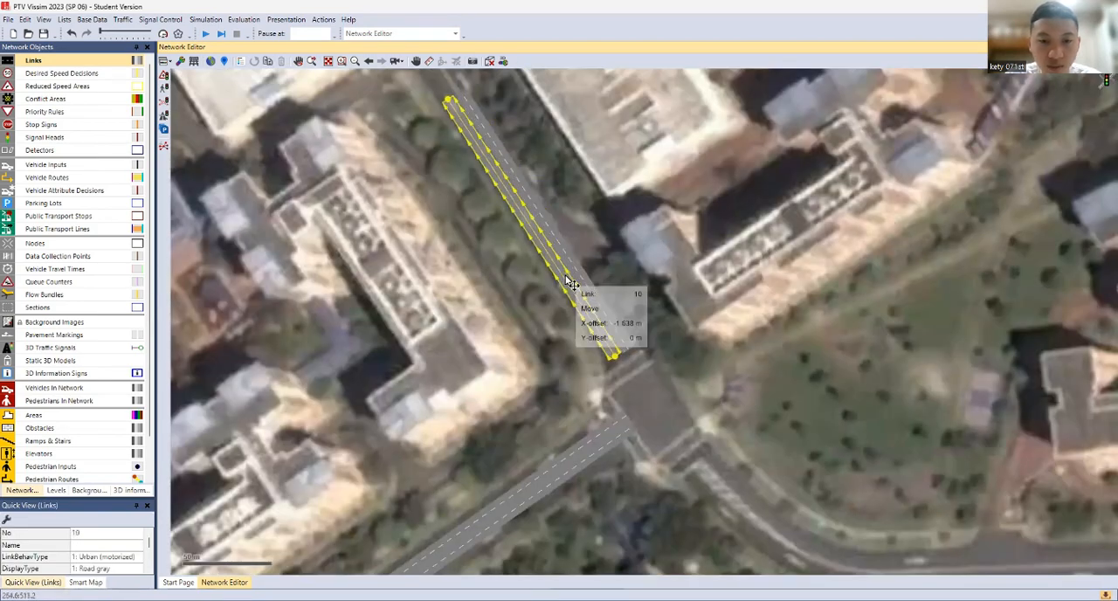
key("Delete")
Reduce the remaining link north of the northeastern junction to one lane
left_click(584, 283)
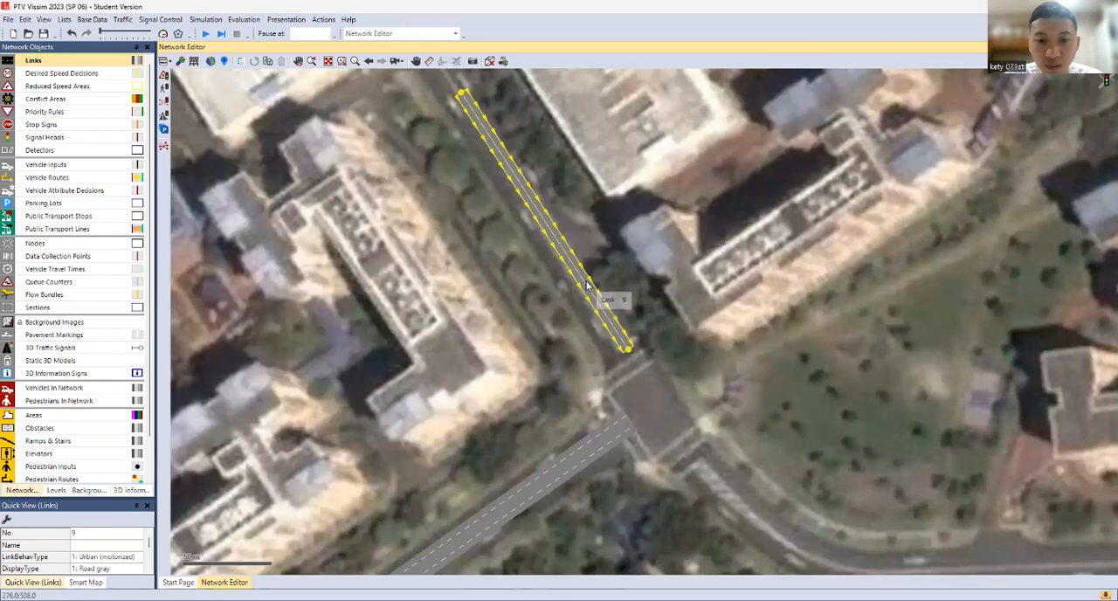
right_click(587, 285)
left_click(609, 342)
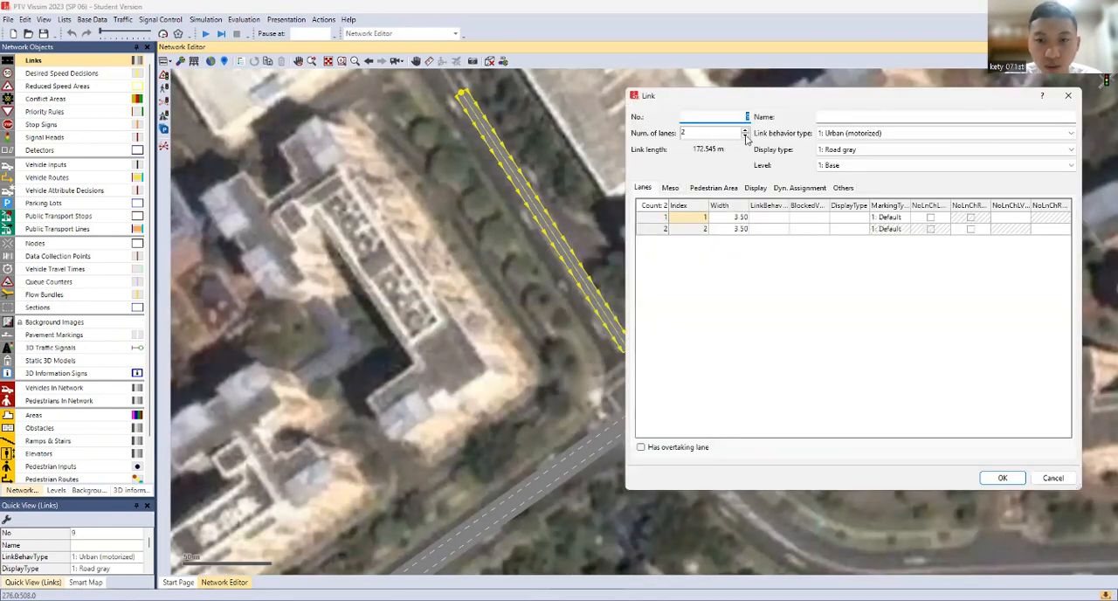
left_click(745, 136)
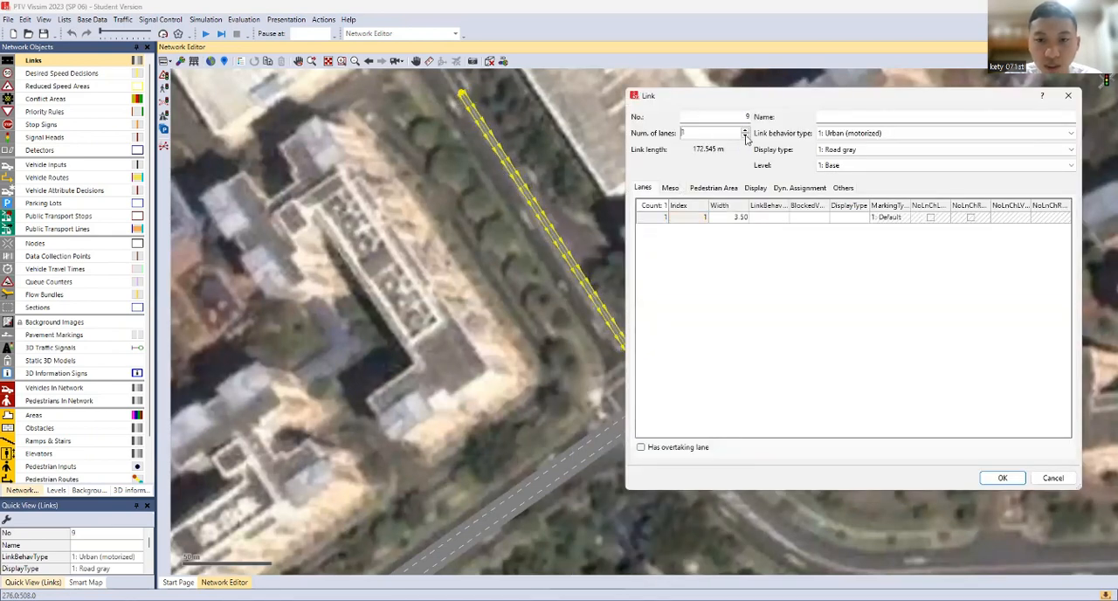
left_click(984, 478)
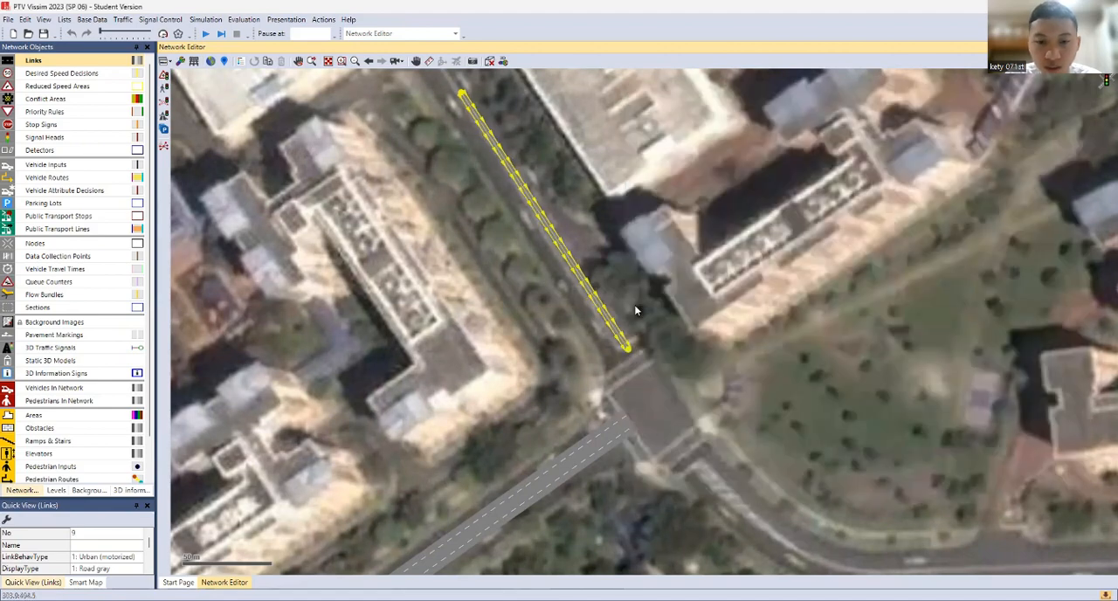
Generate the opposite direction for the single-lane link north of the junction and check the new link's properties
right_click(588, 291)
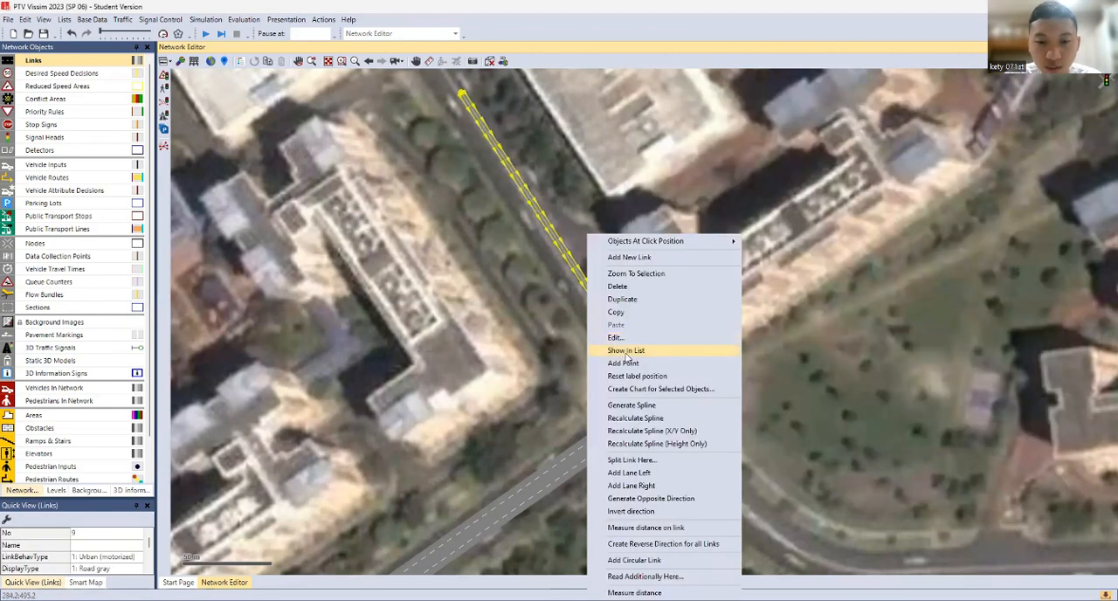
left_click(651, 499)
left_click(556, 328)
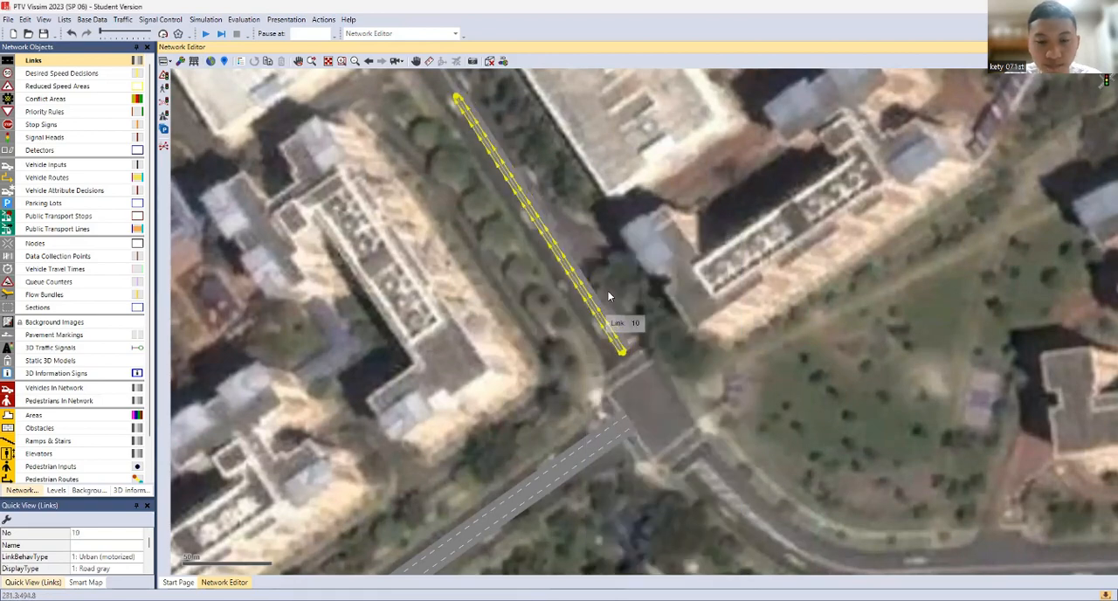
double_click(661, 343)
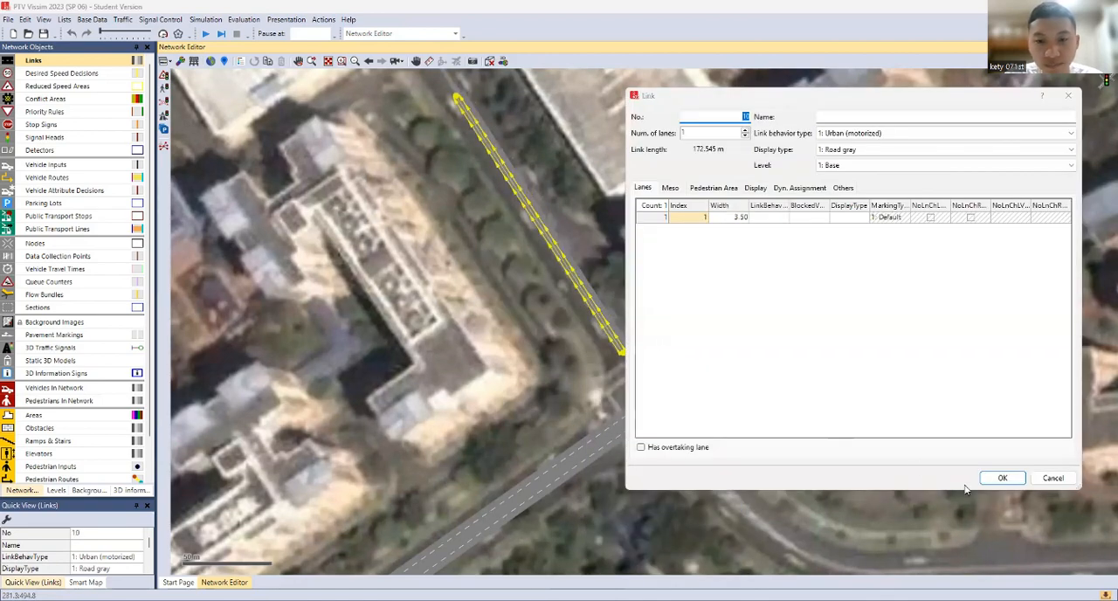
left_click(1051, 478)
left_click(734, 458)
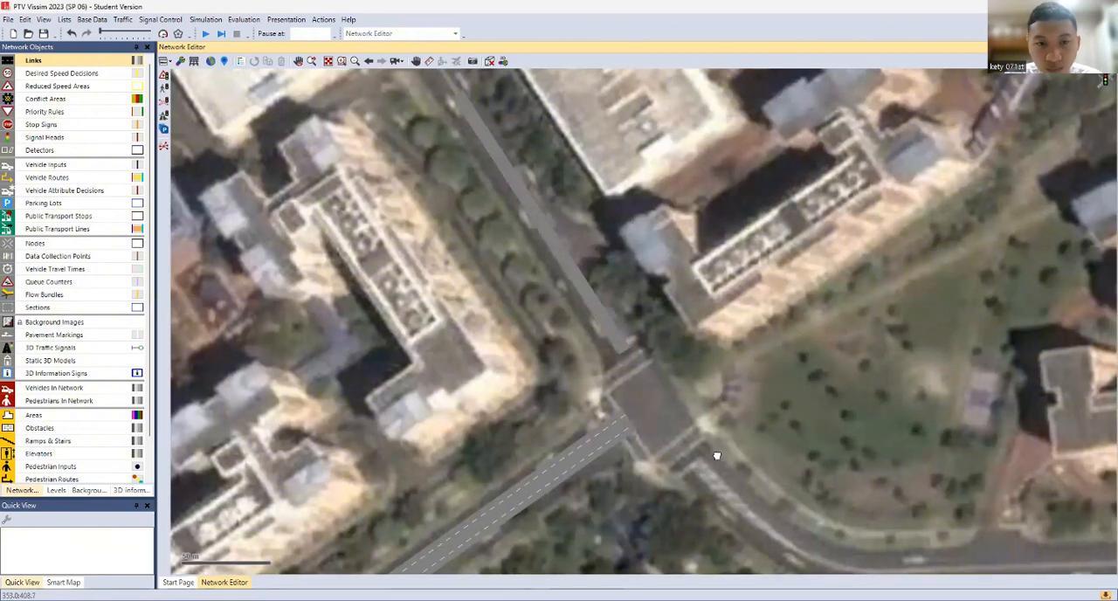
Draw a two-lane link about 306 m long from the northeastern junction's southeast exit east toward the bus stop
left_click_drag(717, 456, 563, 247)
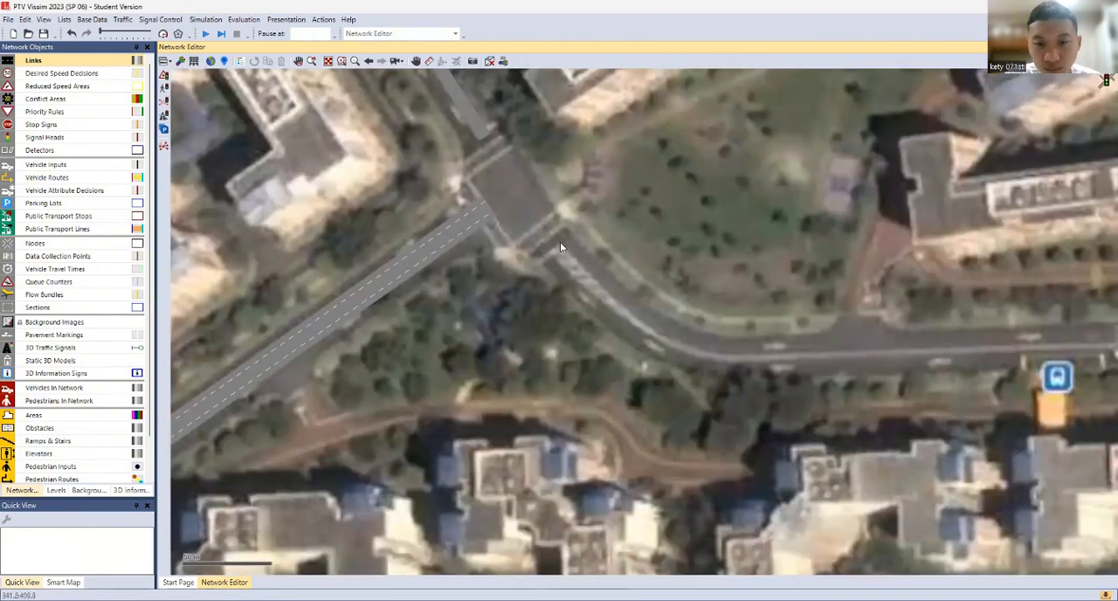
left_click_drag(562, 244, 1102, 337)
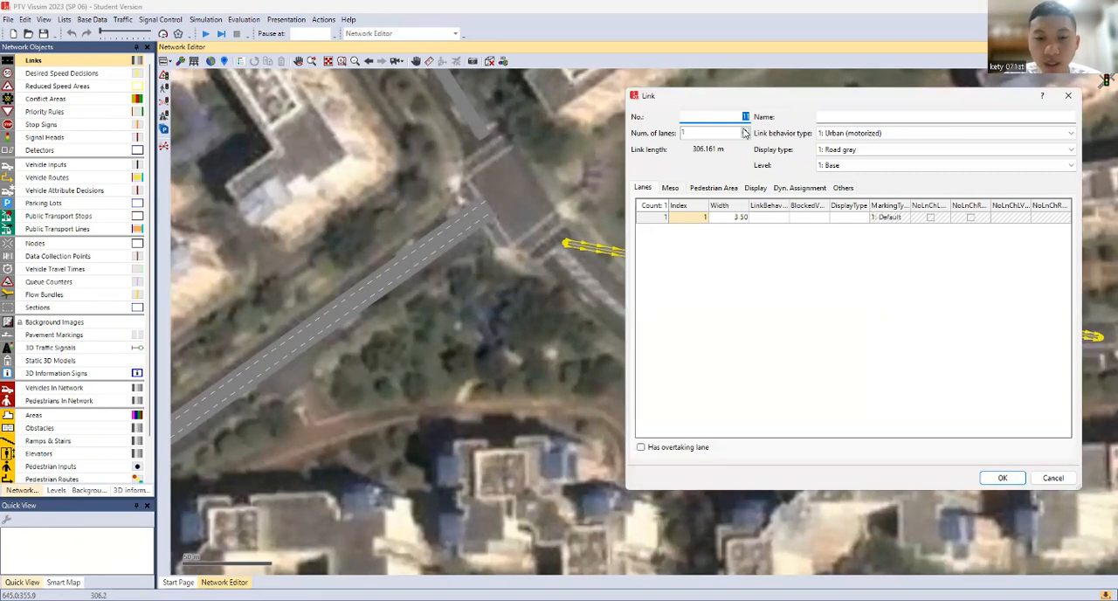
left_click(745, 130)
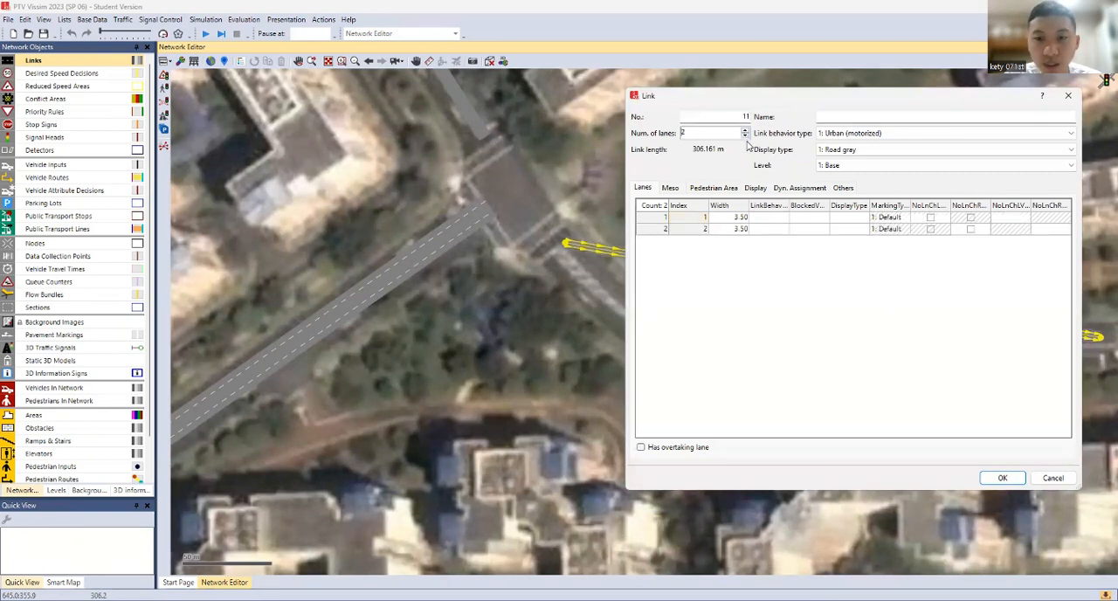
left_click(1003, 478)
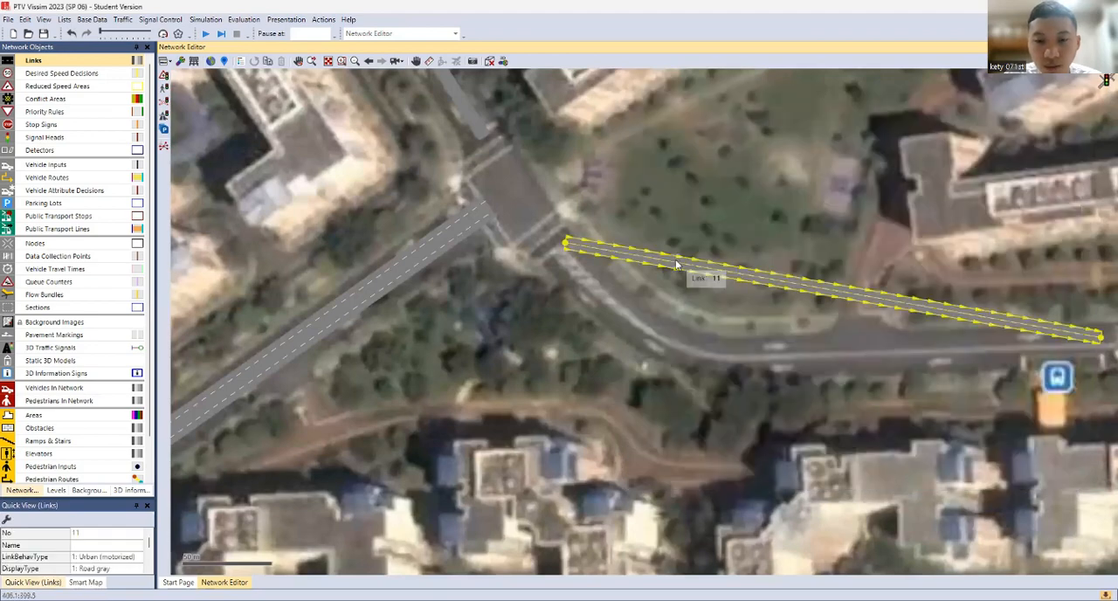
Add two intermediate points to the eastern link and move them so it follows the road's curve
right_click(662, 265)
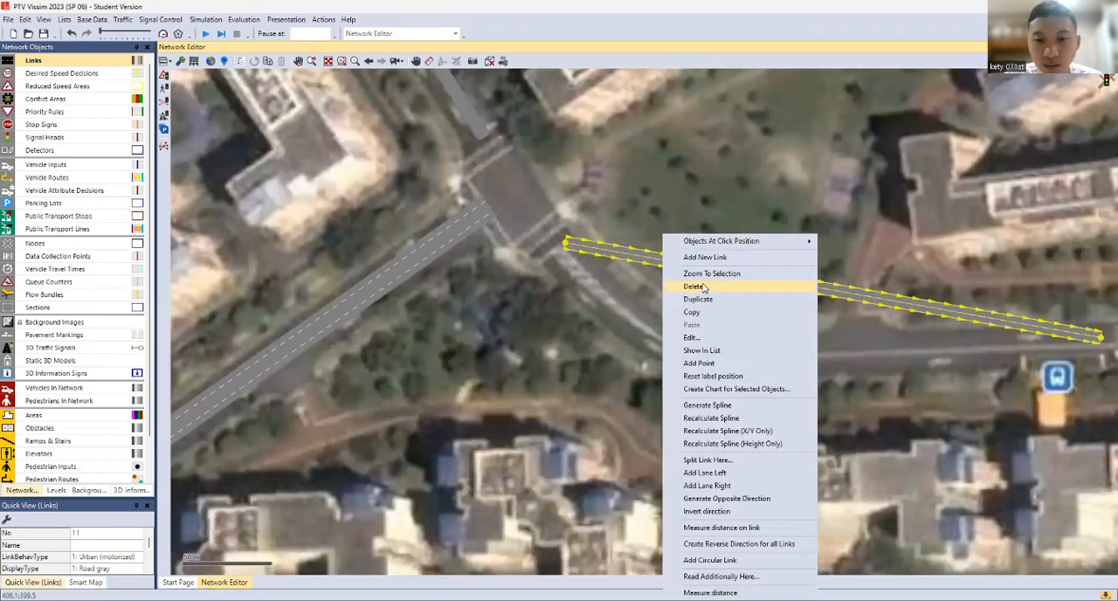
left_click(716, 364)
left_click_drag(671, 259, 672, 329)
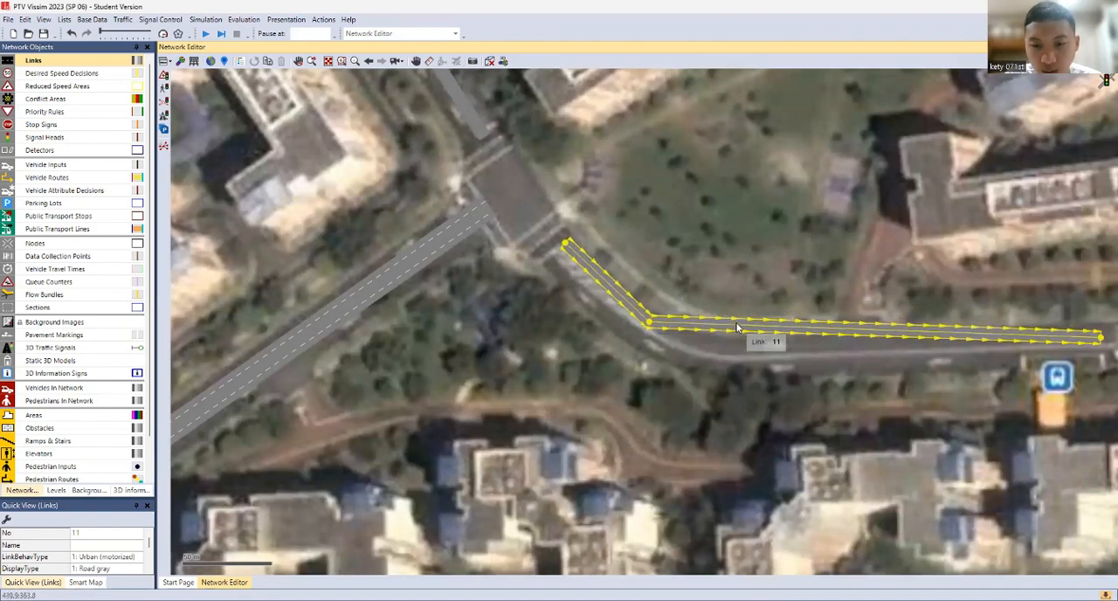
right_click(723, 330)
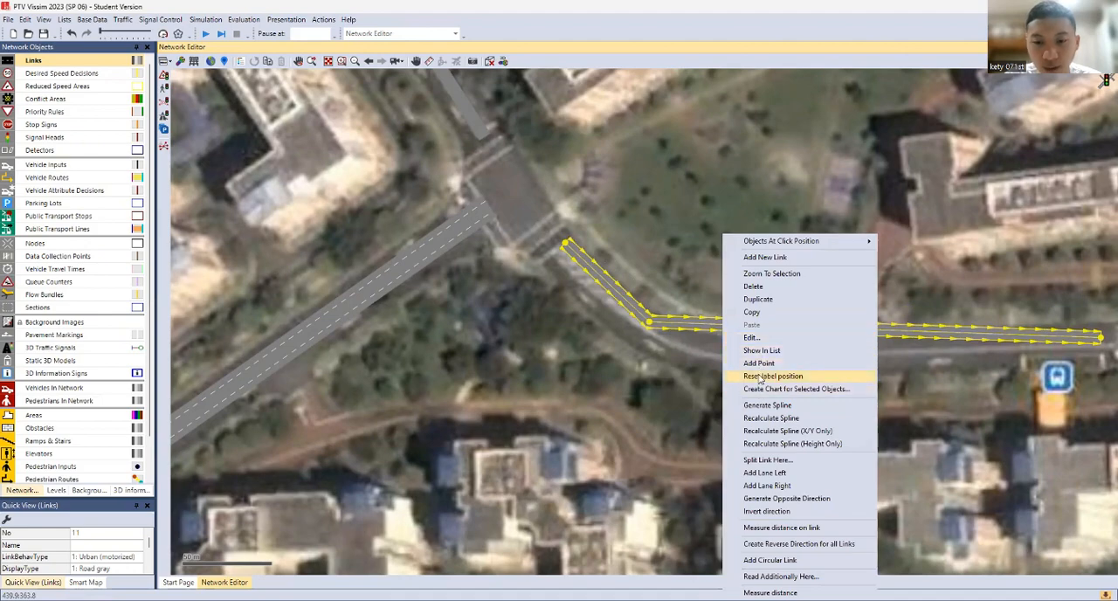
left_click(759, 363)
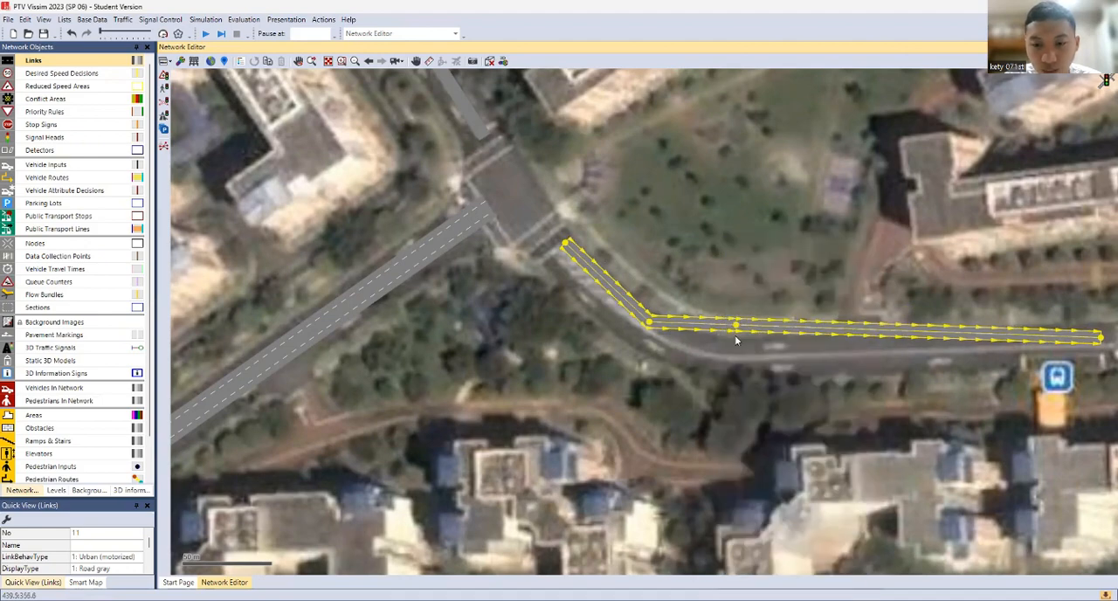
left_click_drag(736, 332, 740, 361)
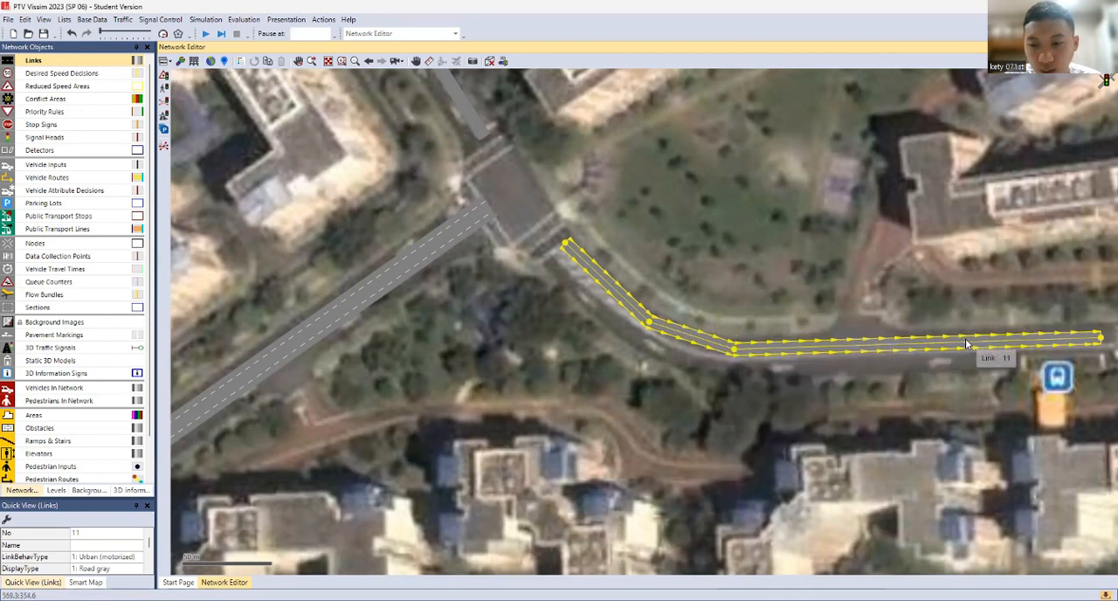
Set the width of lane 1 of the eastern two-lane link to 2 m in its link properties
left_click(857, 369)
left_click(849, 348)
right_click(849, 347)
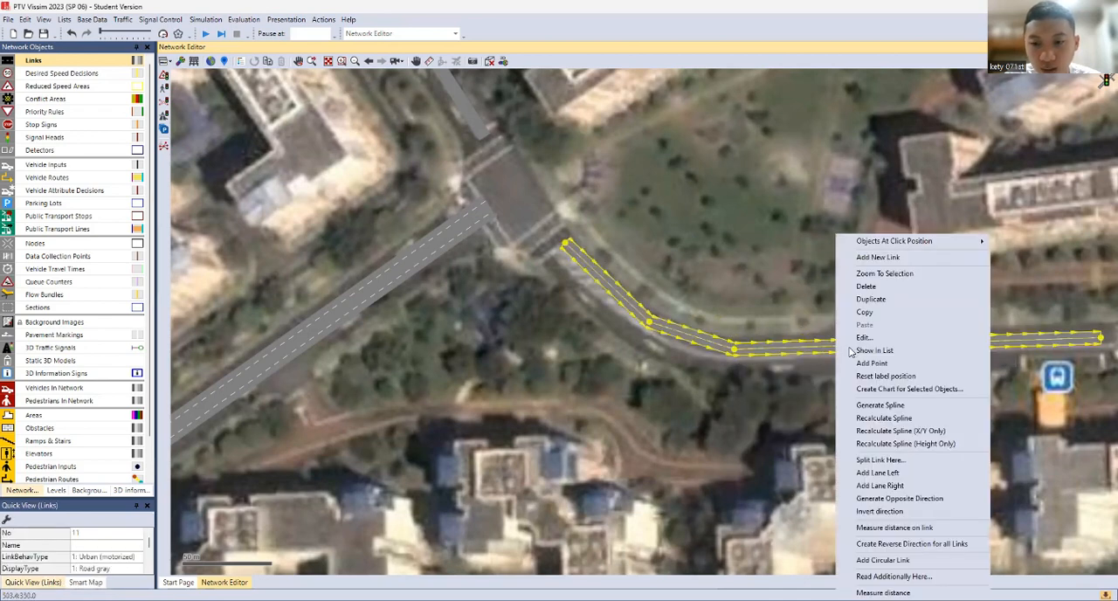
left_click(861, 333)
double_click(568, 274)
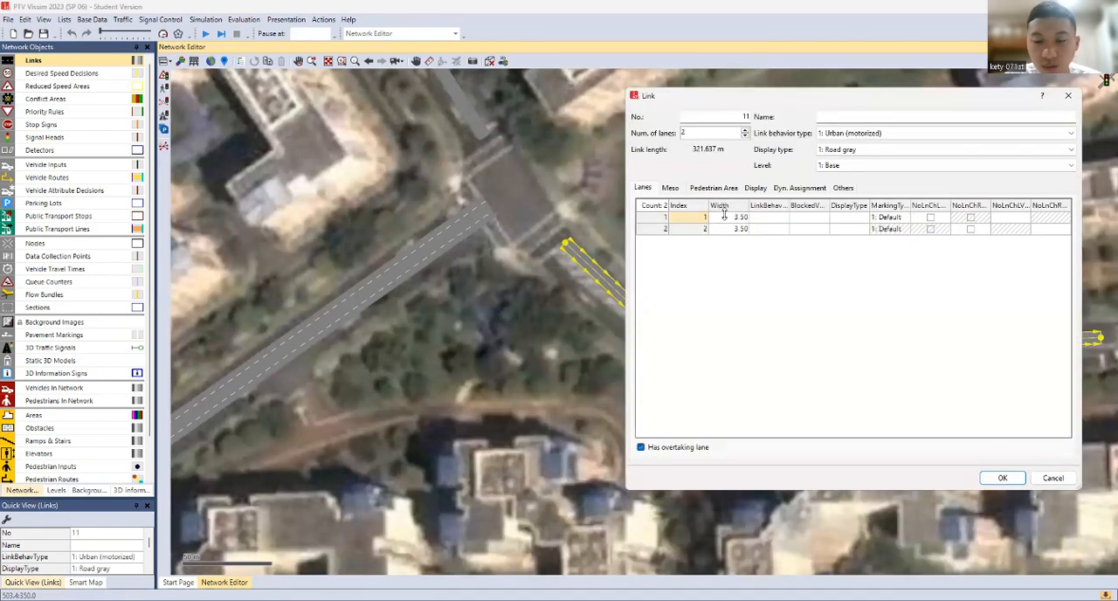
left_click(743, 217)
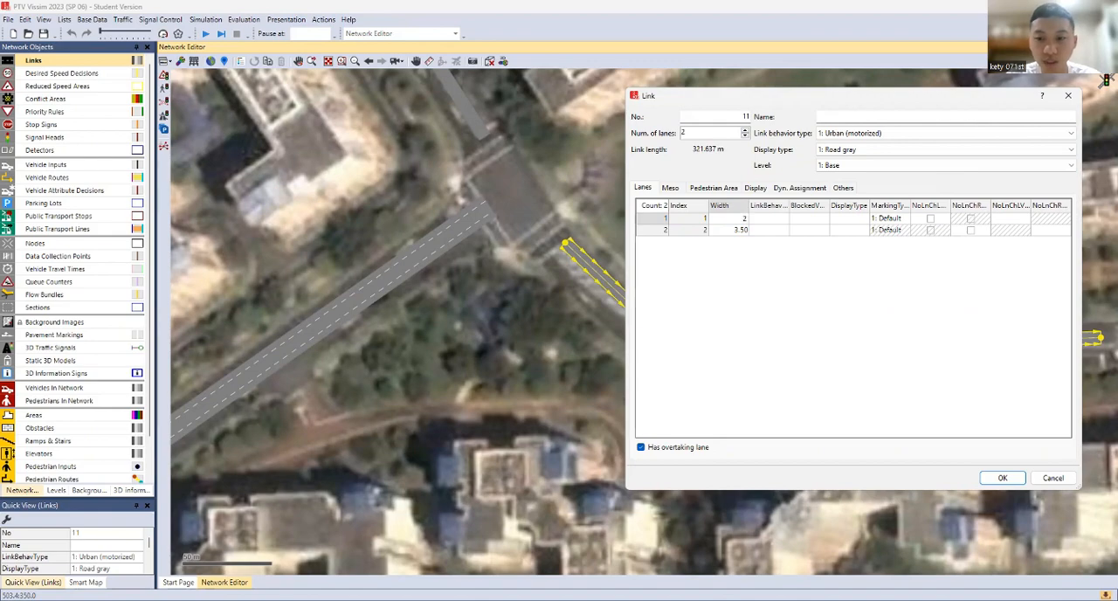
type("2")
key("Return")
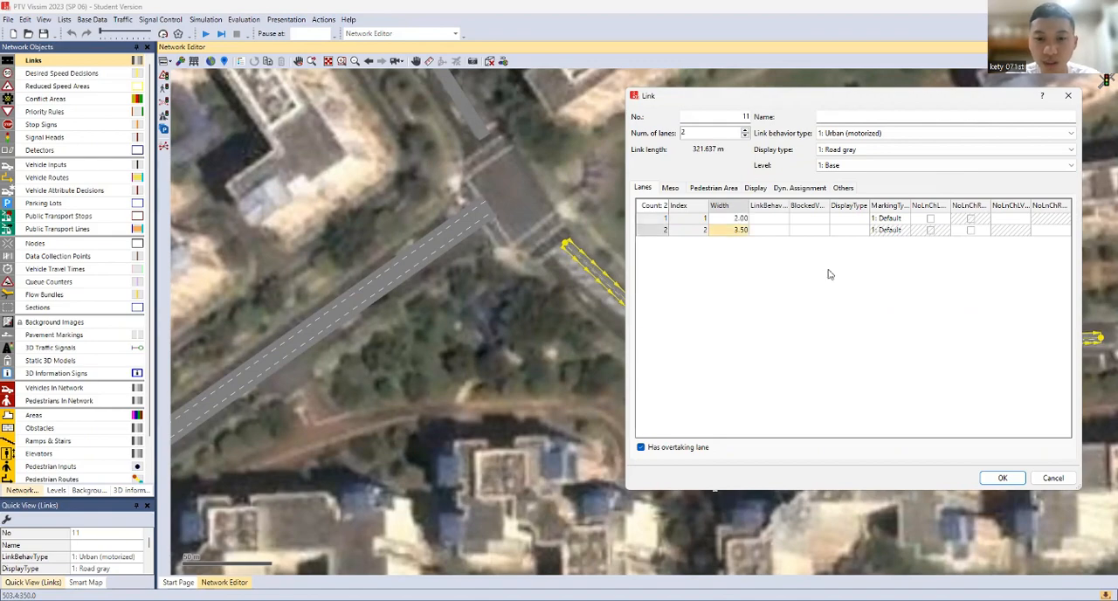
left_click(1000, 478)
Generate the opposite direction for the curved eastern two-lane link
left_click(727, 374)
scroll(728, 349, "up", 3)
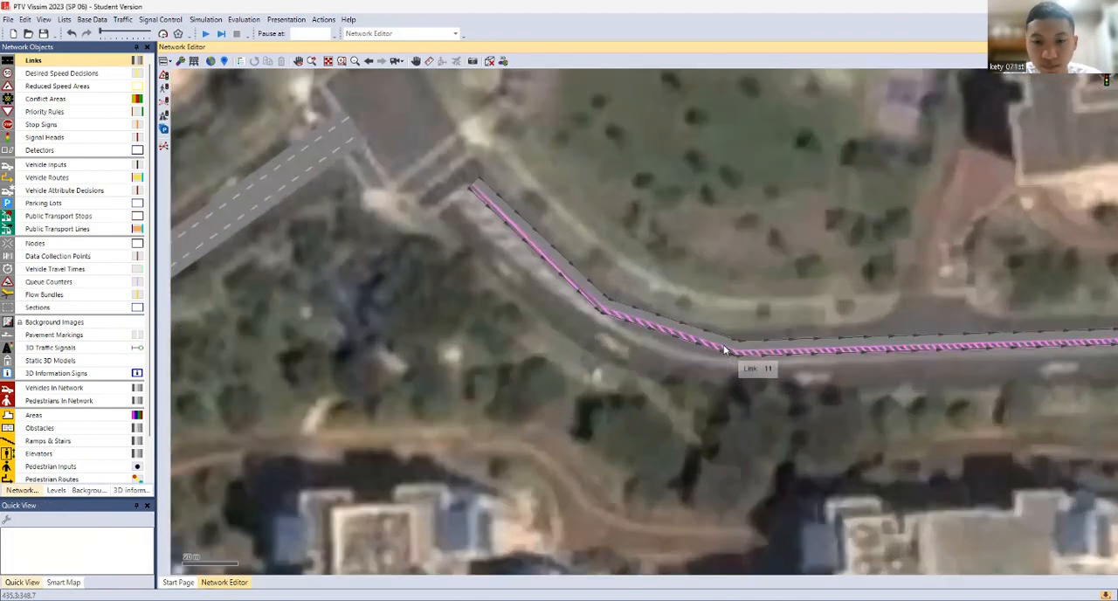
scroll(724, 349, "up", 1)
left_click(728, 348)
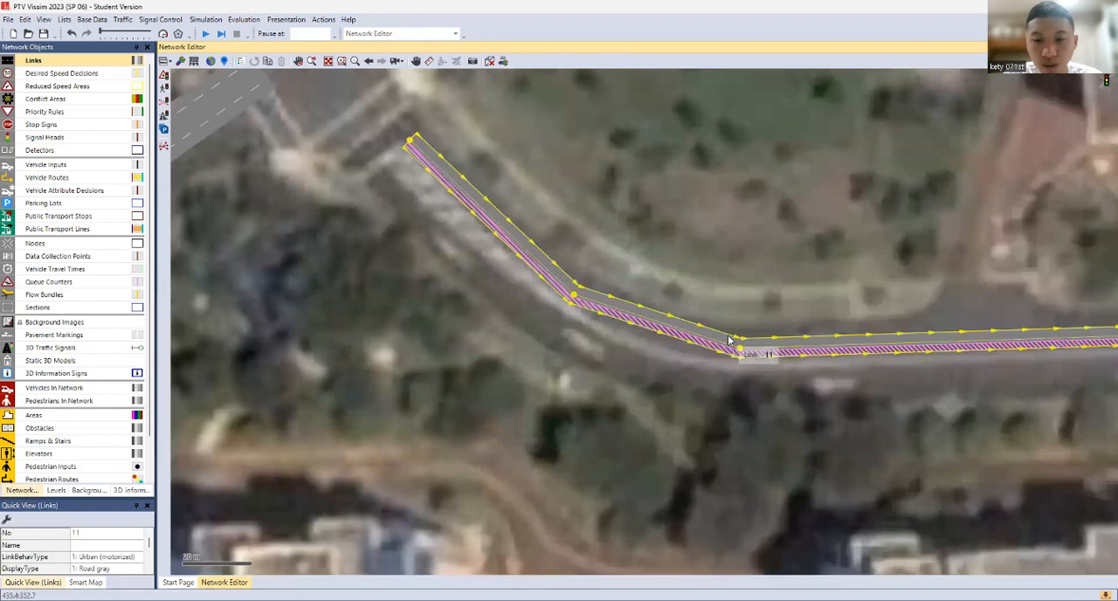
right_click(729, 341)
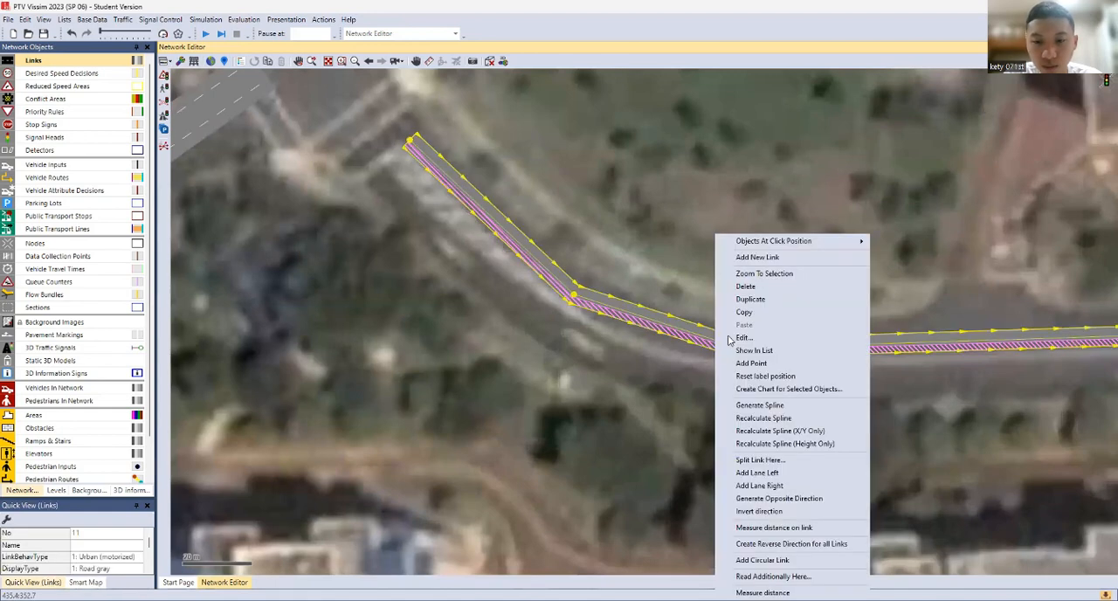
left_click(787, 498)
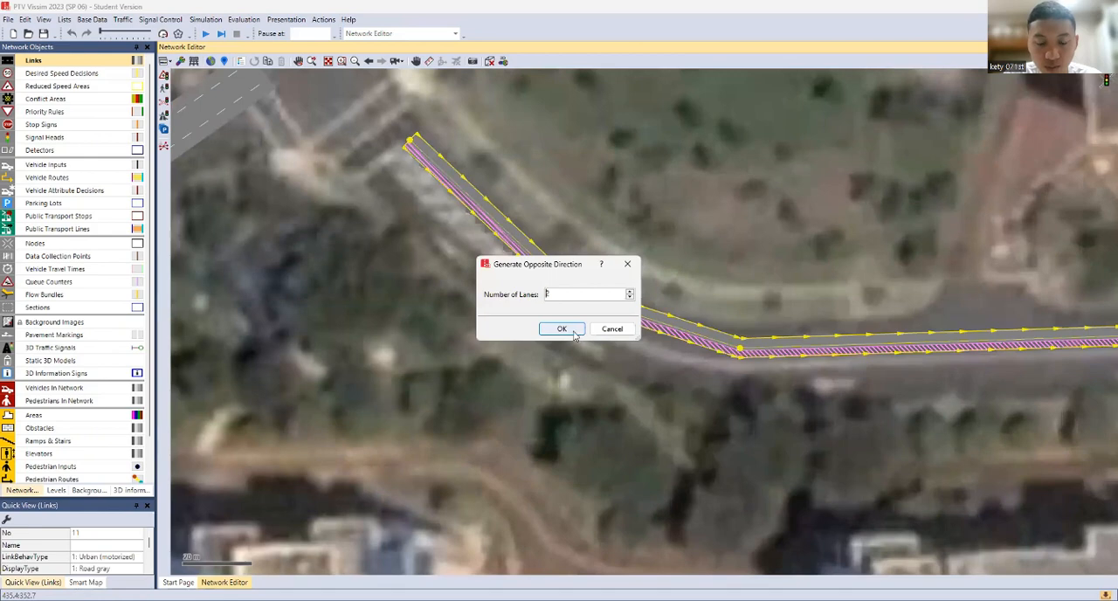
key("Return")
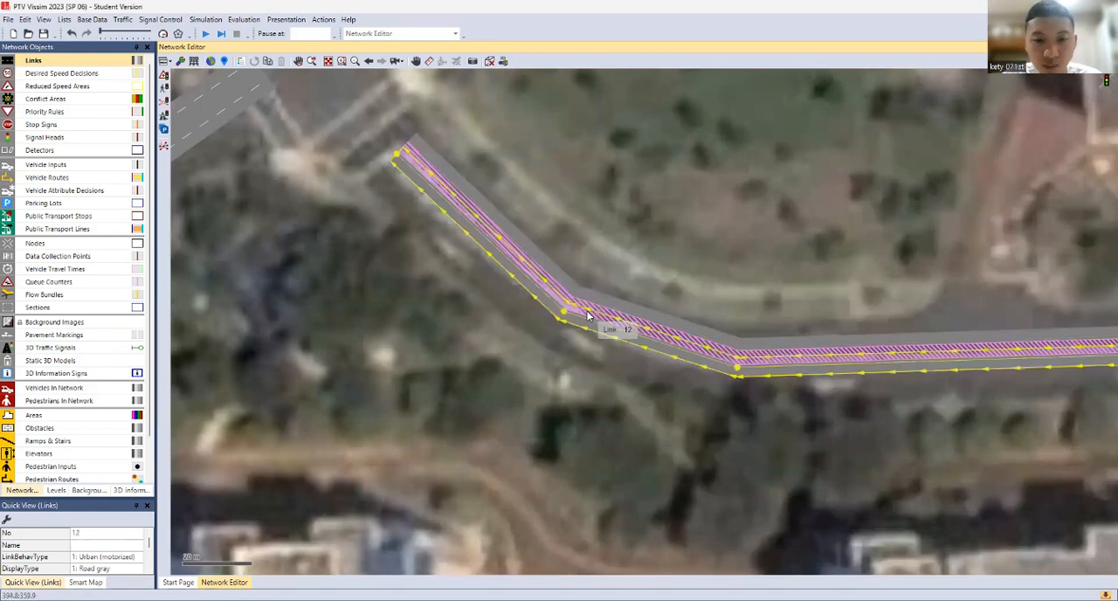
Move the original eastbound link toward its opposite-direction link so that their overtaking lanes overlap
scroll(607, 352, "up", 2)
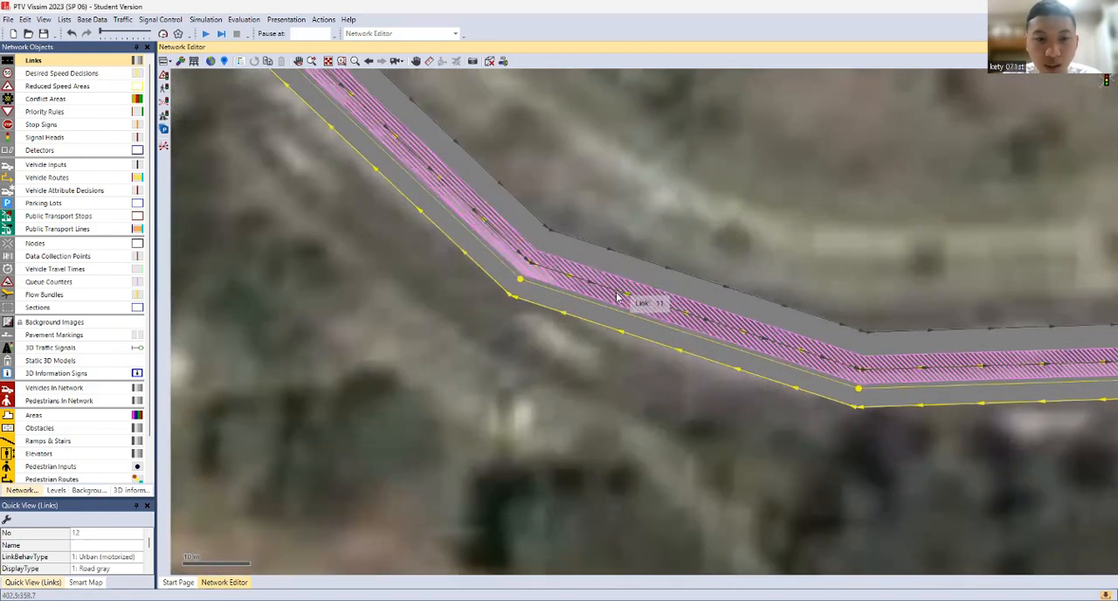
scroll(686, 236, "down", 2)
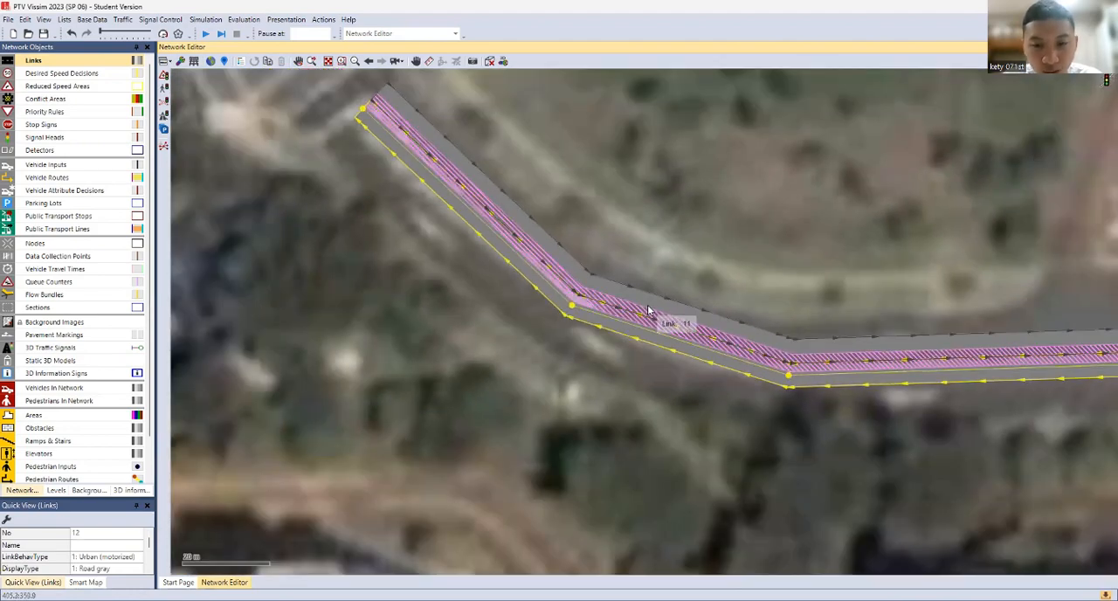
left_click_drag(661, 309, 664, 327)
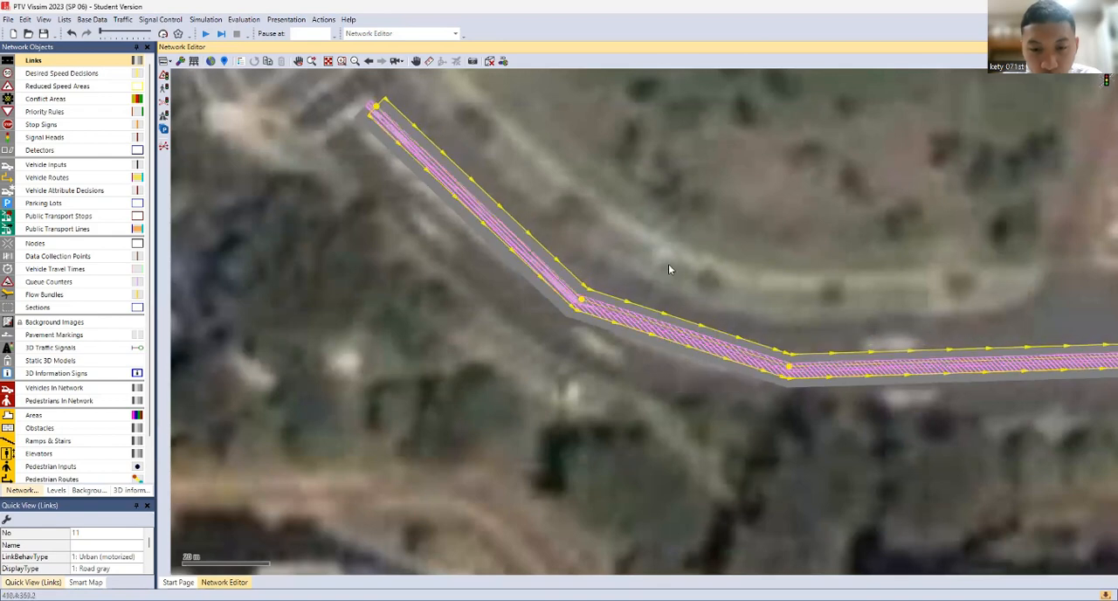
scroll(668, 264, "up", 3)
left_click_drag(642, 385, 643, 388)
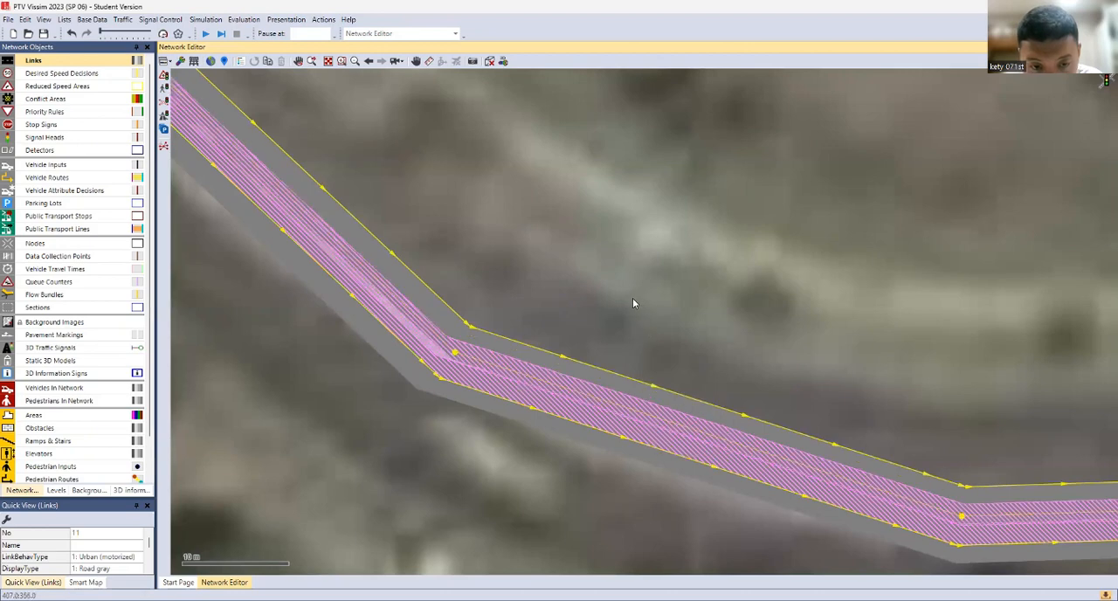
left_click(545, 269)
Shift the westbound opposite link slightly to align its overtaking lane with that of the eastbound link
left_click_drag(372, 317, 375, 310)
left_click(508, 288)
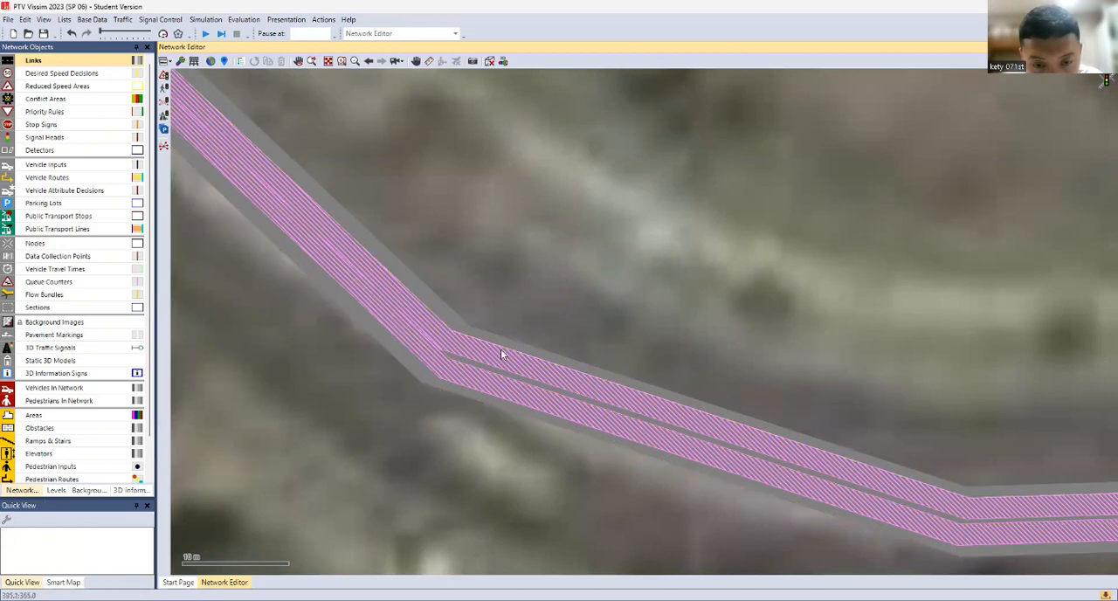
left_click(393, 348)
mouse_move(391, 347)
left_mouse_down()
mouse_move(391, 359)
mouse_move(383, 344)
mouse_move(397, 360)
mouse_move(394, 350)
left_mouse_up()
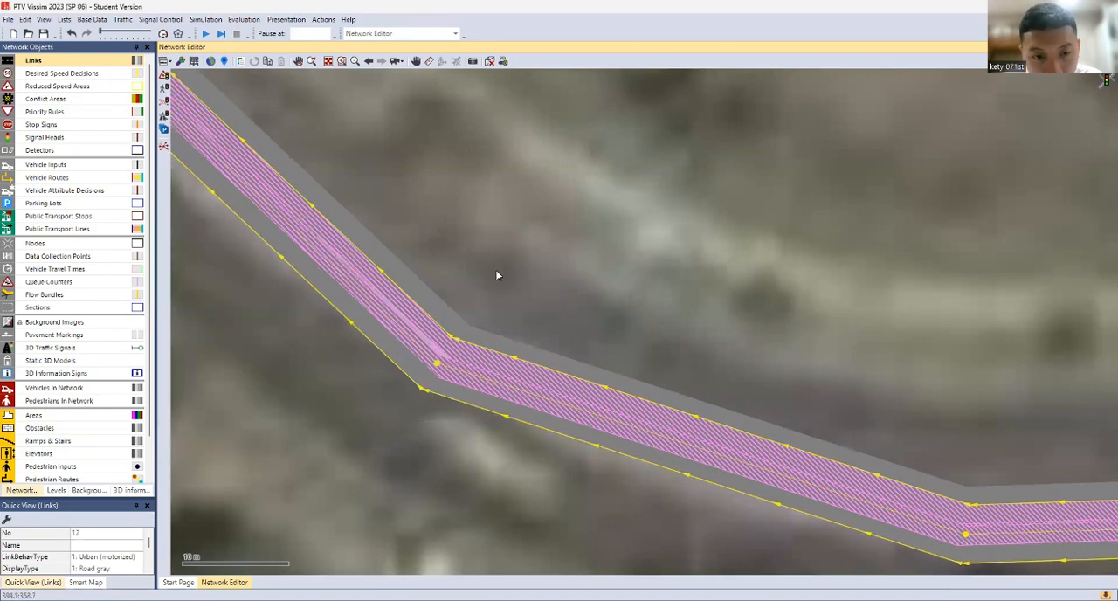
left_click(496, 273)
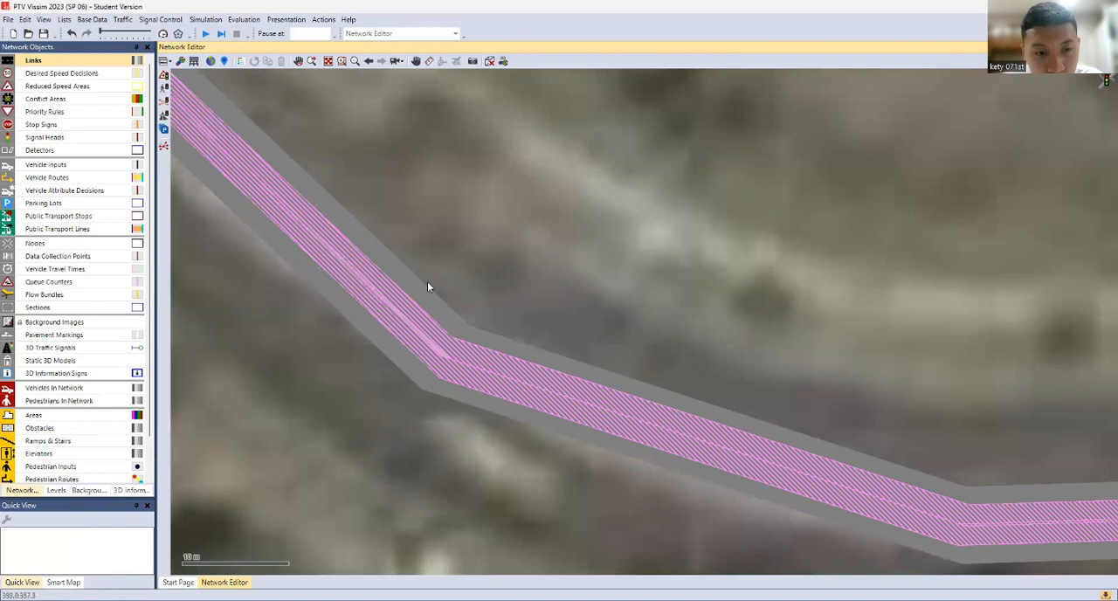
Add two intermediate points to the westbound link northwest of the first bend and nudge them toward the eastbound link
left_click(289, 263)
scroll(495, 175, "up", 3)
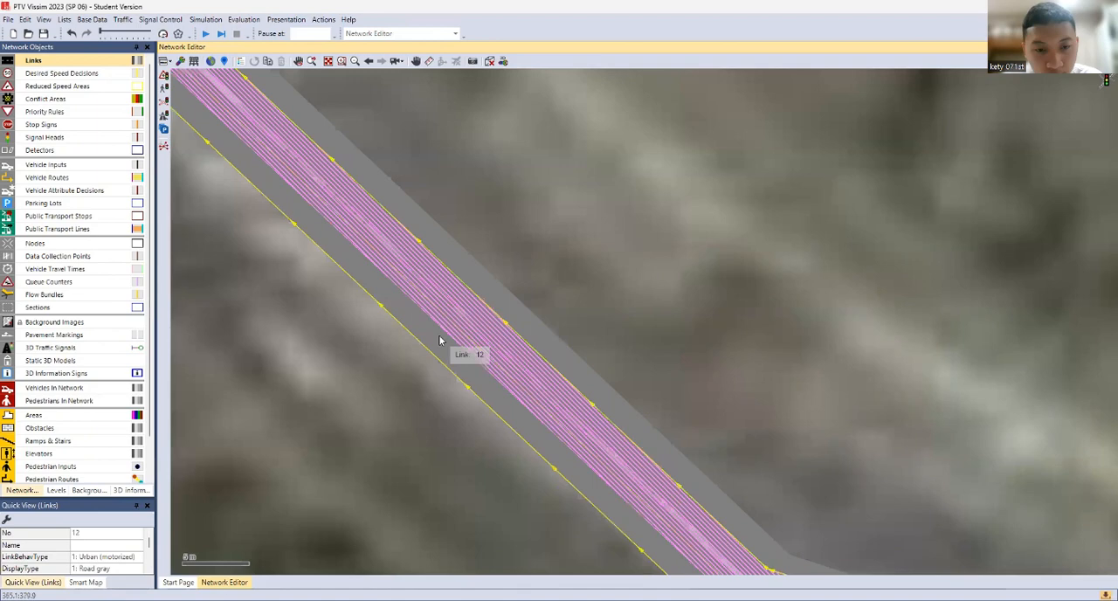
right_click(440, 339)
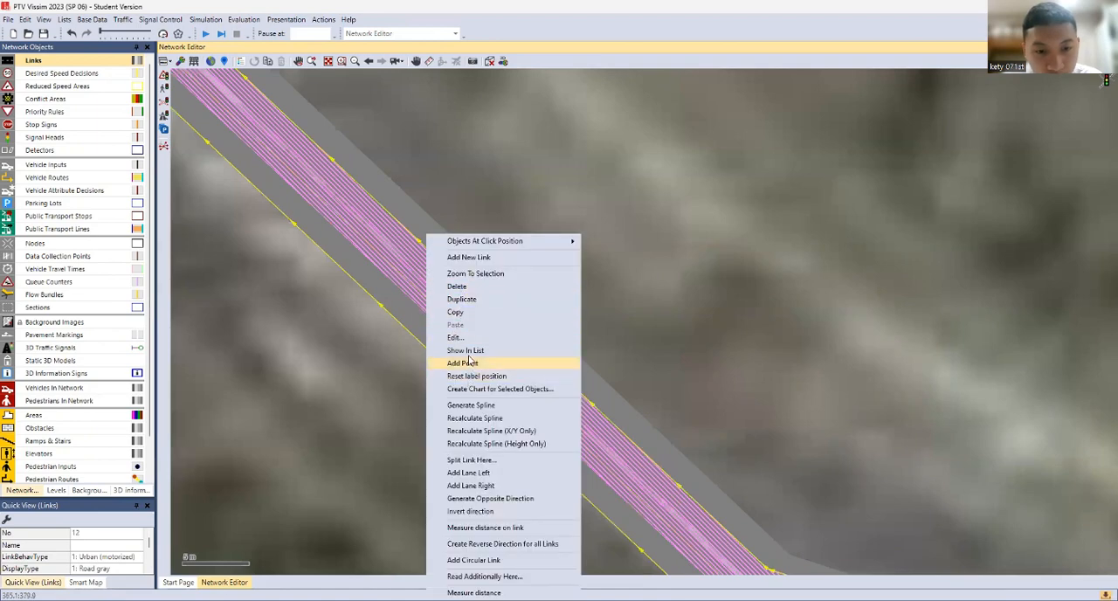
left_click(463, 362)
left_click_drag(452, 326, 457, 327)
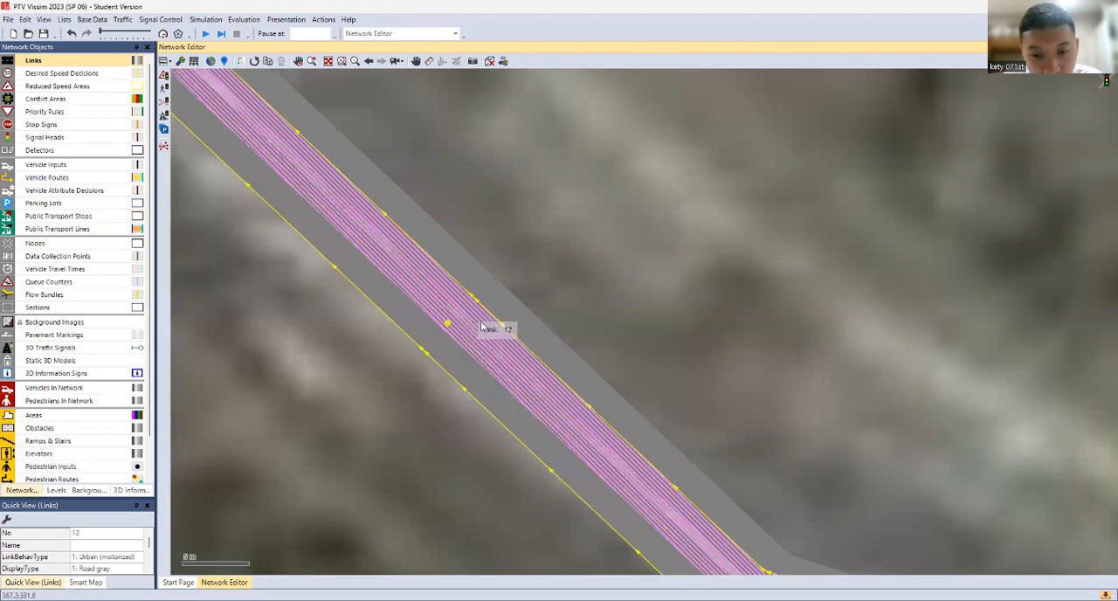
right_click(647, 540)
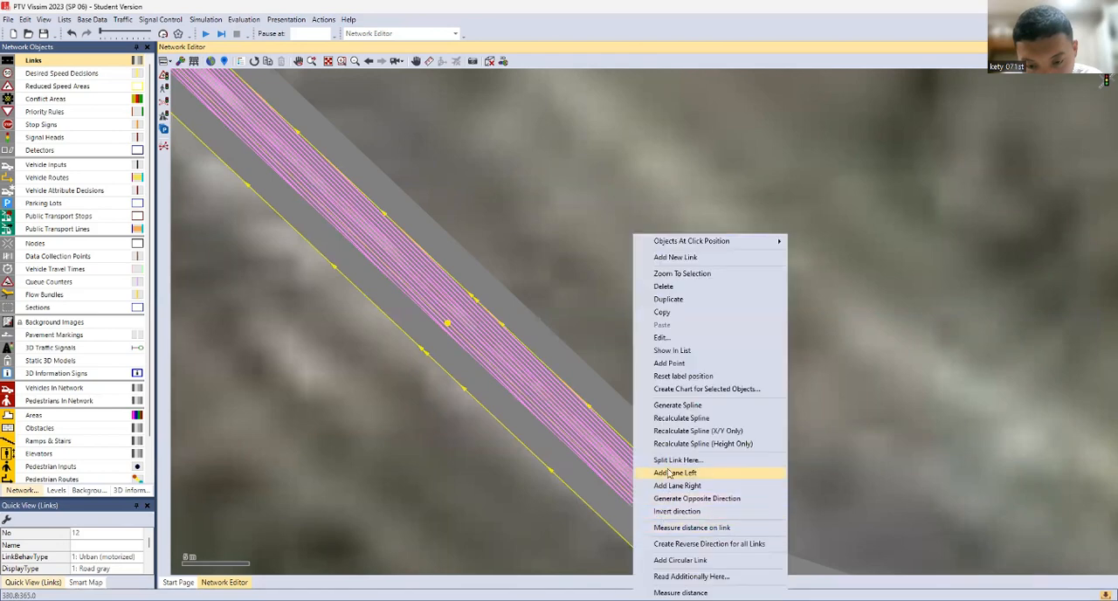
left_click(675, 367)
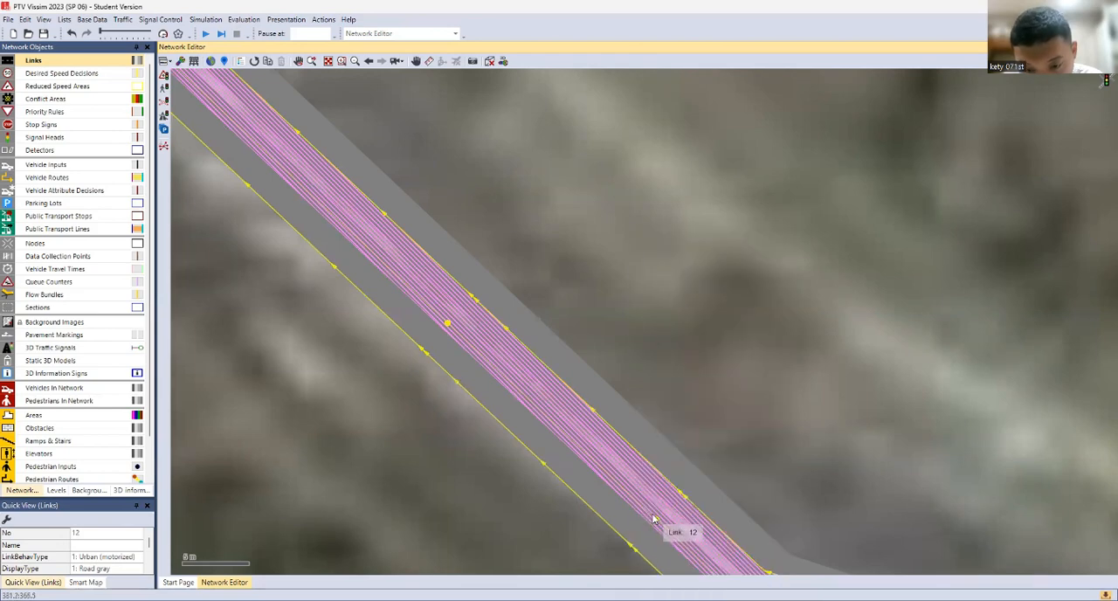
left_click_drag(654, 519, 659, 516)
left_click(731, 456)
Add a point to the westbound link just before the bend, then adjust it and the bend point to align the overtaking lanes
left_click_drag(731, 456, 625, 309)
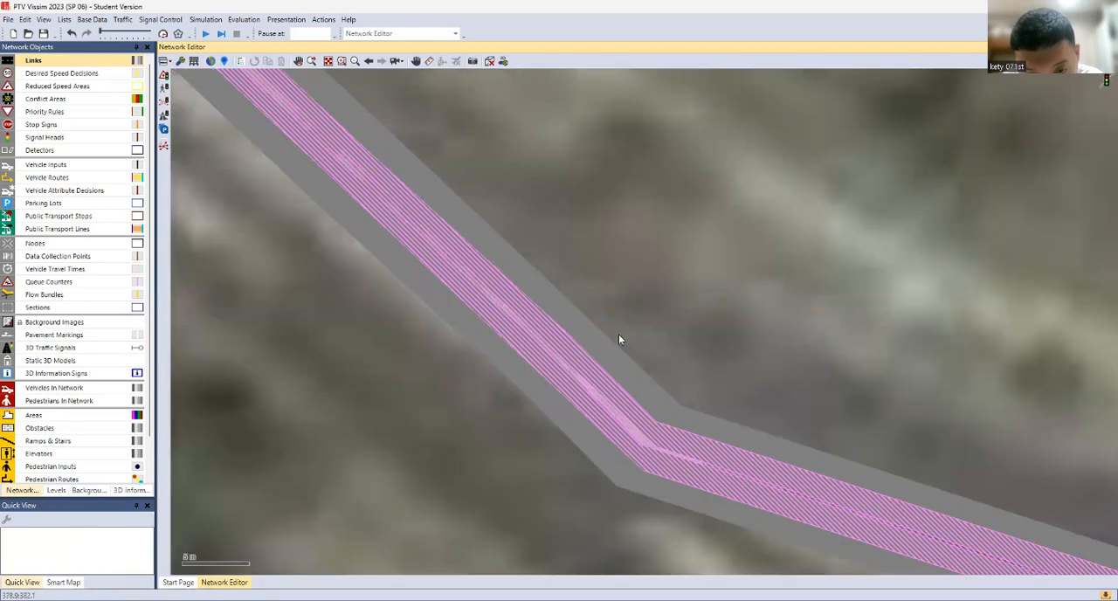
left_click(587, 431)
right_click(585, 426)
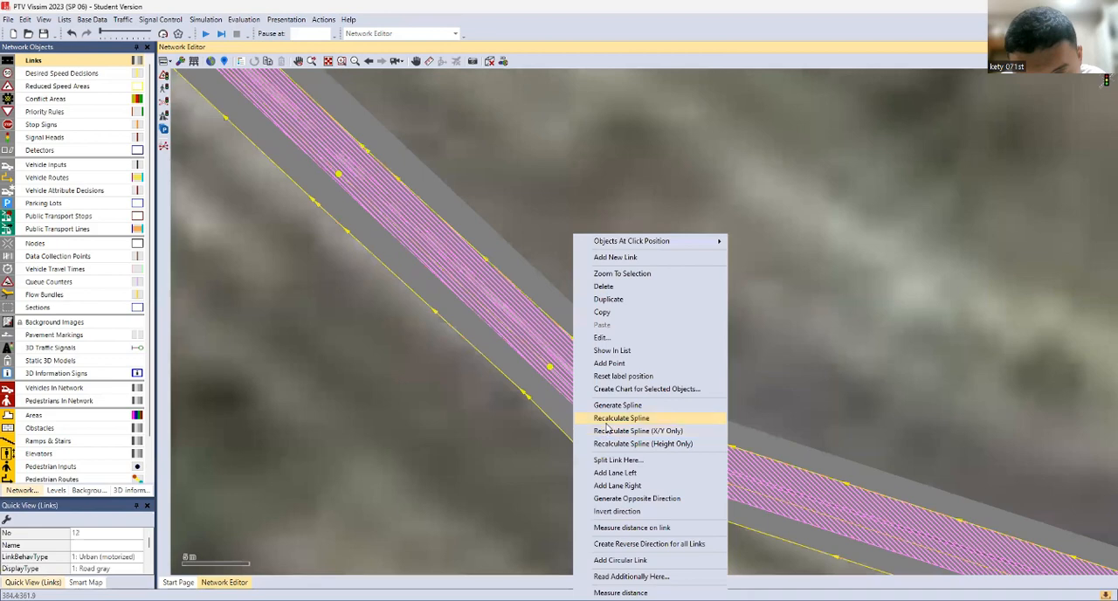
left_click(609, 362)
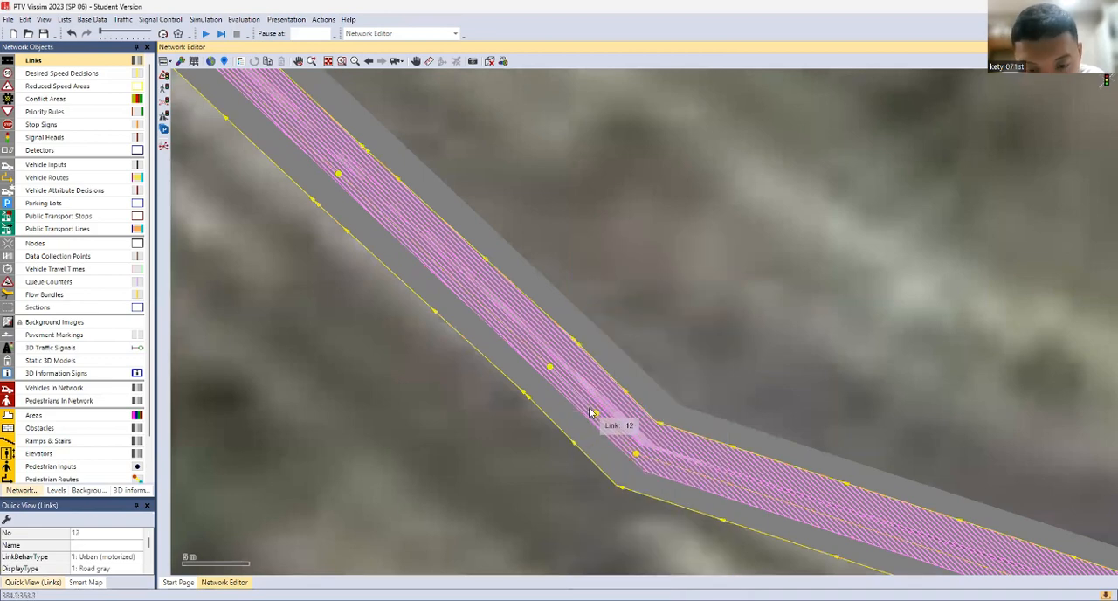
mouse_move(607, 422)
left_mouse_down()
mouse_move(640, 455)
mouse_move(599, 411)
left_mouse_up()
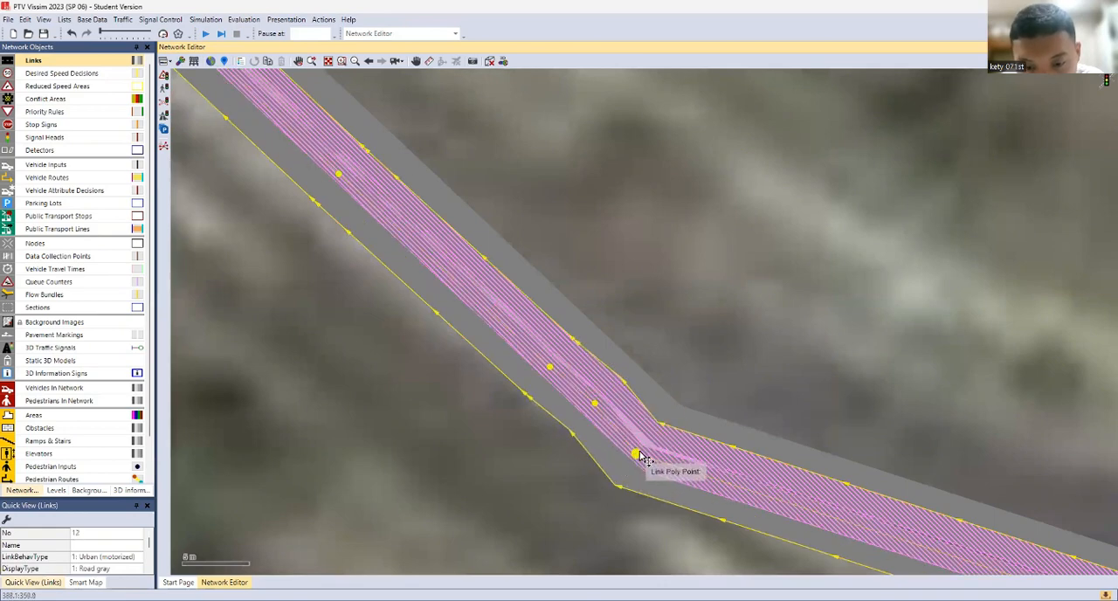
left_click_drag(637, 456, 644, 449)
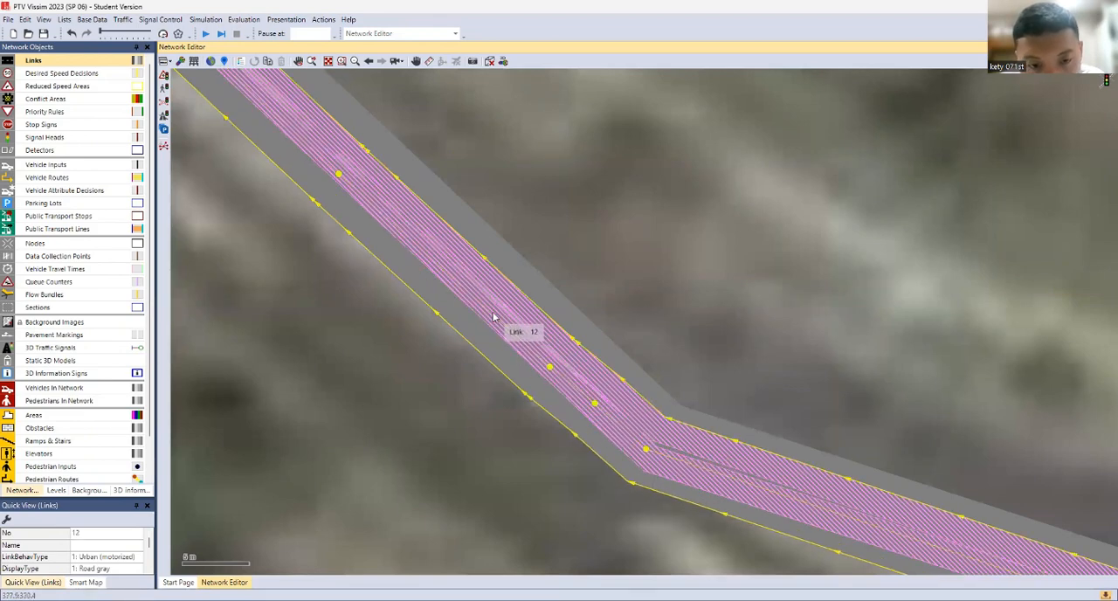
Add a point between the two upper intermediate points of the westbound link and shift it slightly toward the eastbound link
right_click(460, 309)
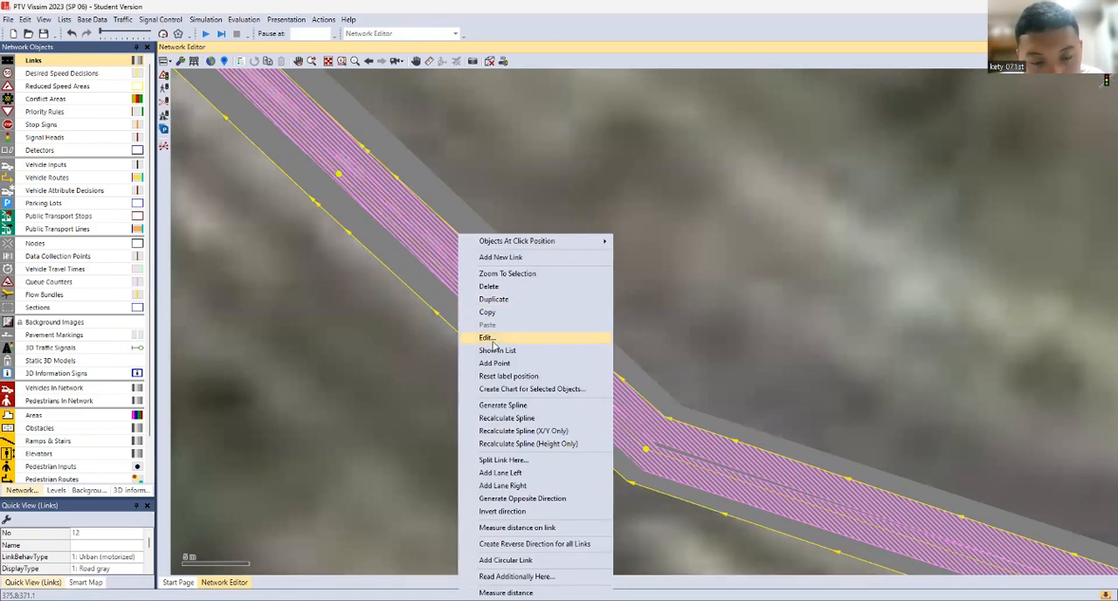
left_click(495, 363)
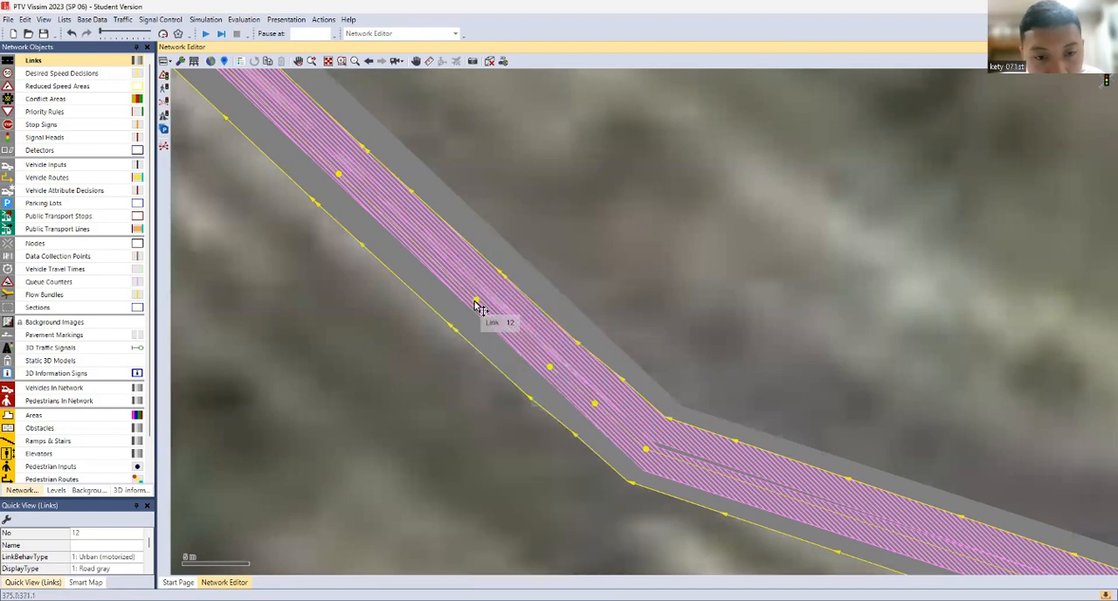
left_click_drag(474, 301, 482, 295)
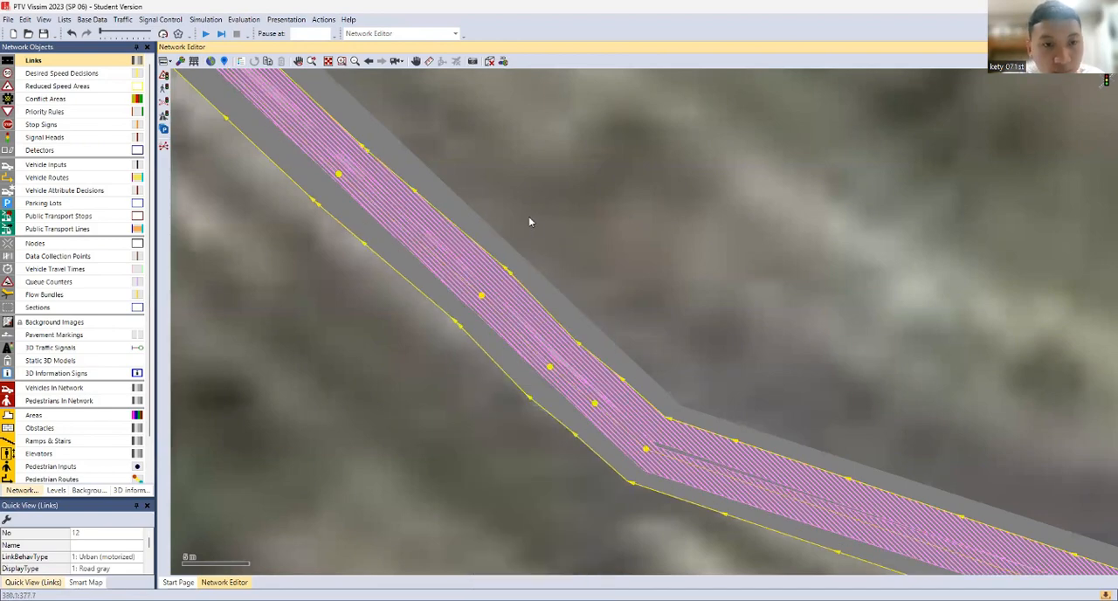
Move the westbound link's northwest end point at the junction to line up with the eastbound link's start
scroll(529, 215, "up", 1)
left_click_drag(530, 218, 809, 535)
scroll(809, 534, "down", 1)
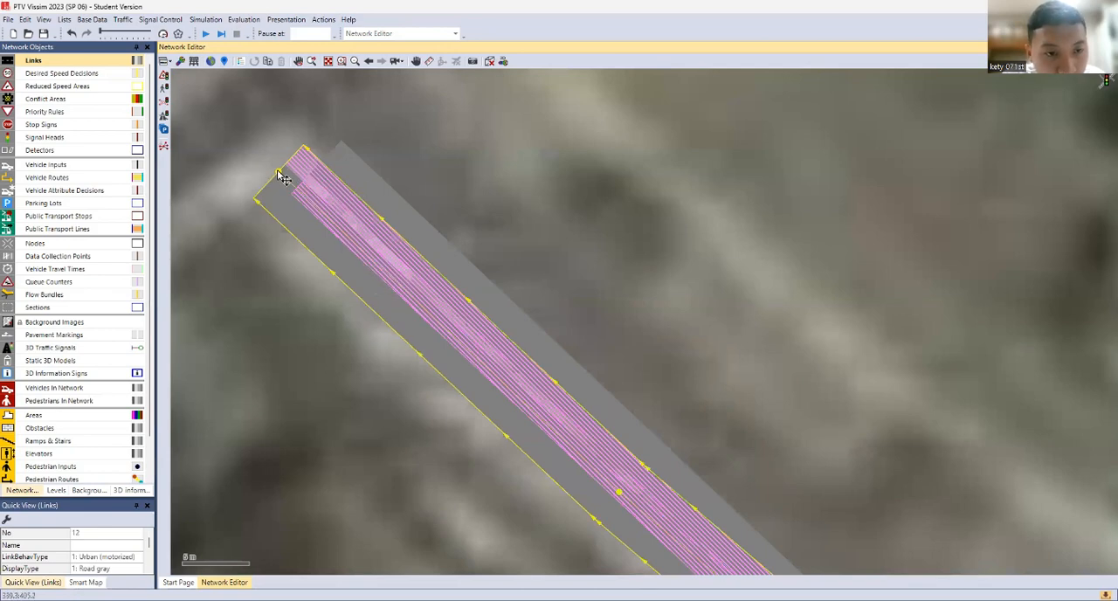
mouse_move(287, 179)
left_mouse_down()
mouse_move(305, 199)
mouse_move(304, 182)
left_mouse_up()
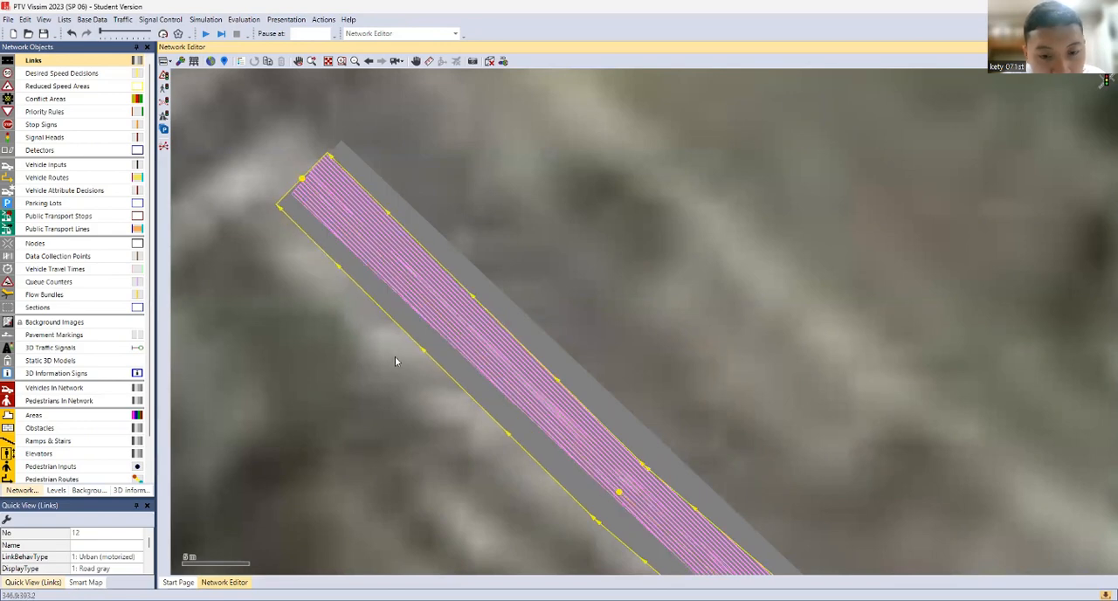
Add a point to the westbound link near its junction end and fine-tune it and the next point along the eastbound link
right_click(491, 388)
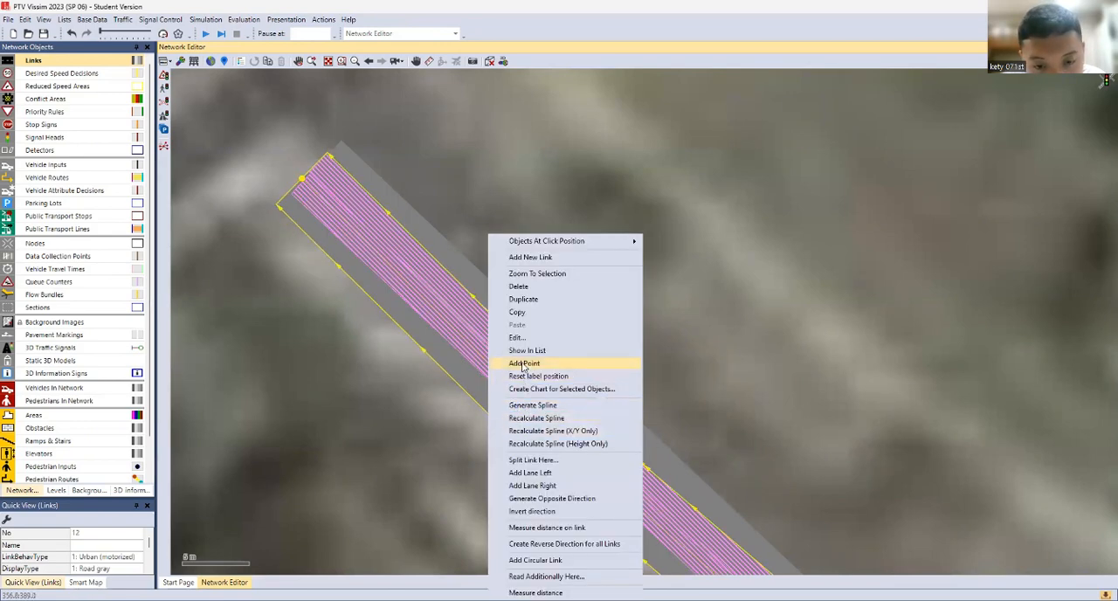
left_click(524, 365)
left_click_drag(507, 381, 518, 385)
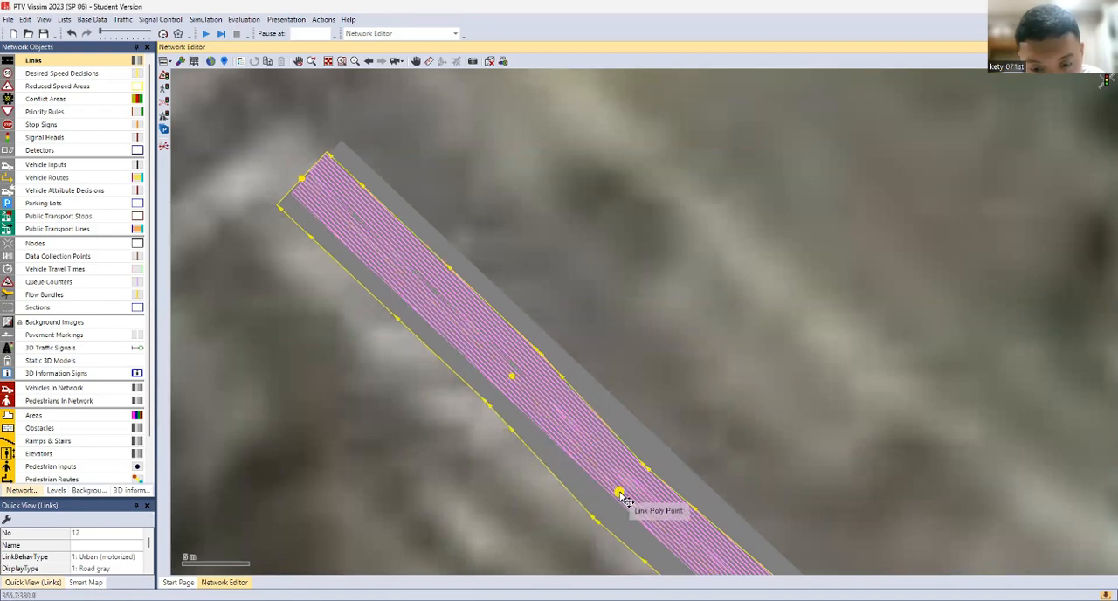
left_click_drag(625, 498, 629, 495)
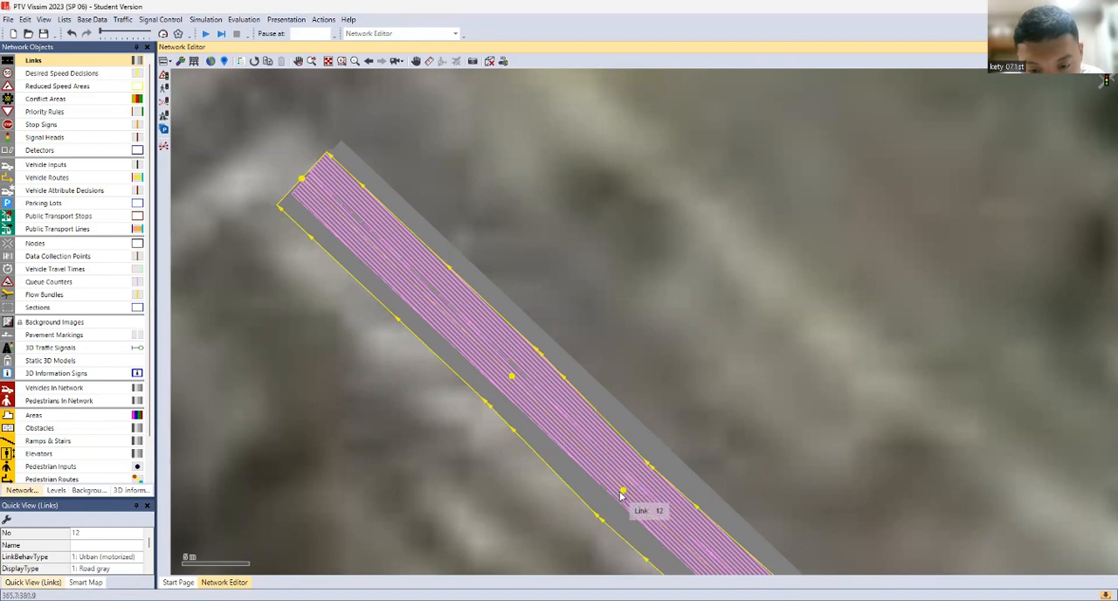
left_click_drag(627, 490, 630, 490)
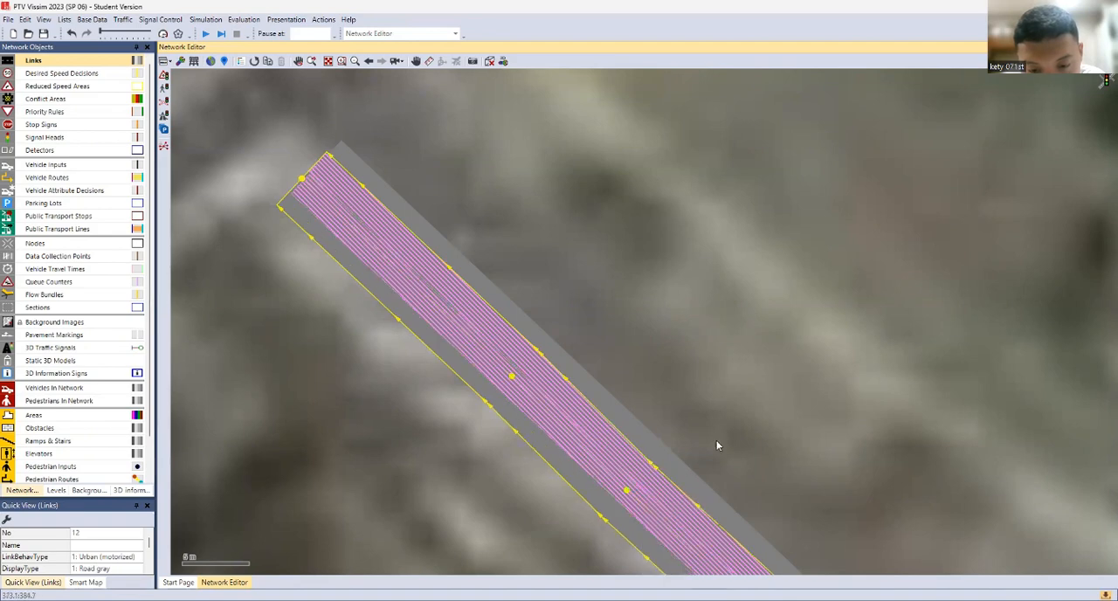
Shift the westbound link's second point above the bend slightly toward the eastbound link
scroll(717, 444, "up", 3)
scroll(706, 481, "down", 4)
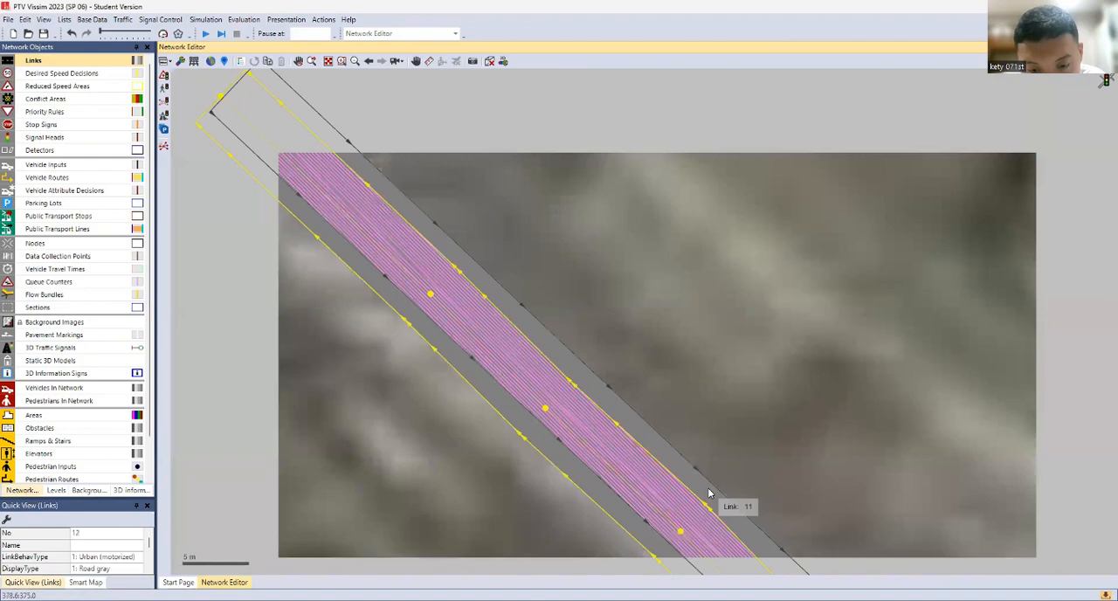
scroll(709, 489, "down", 1)
left_click_drag(709, 489, 591, 315)
scroll(703, 412, "up", 1)
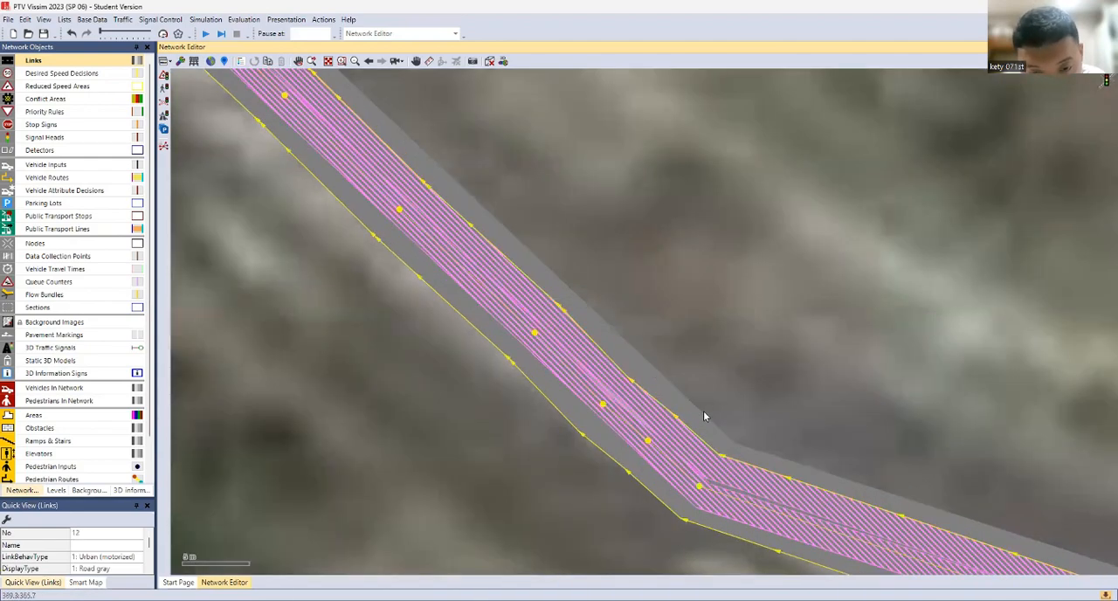
scroll(703, 416, "up", 1)
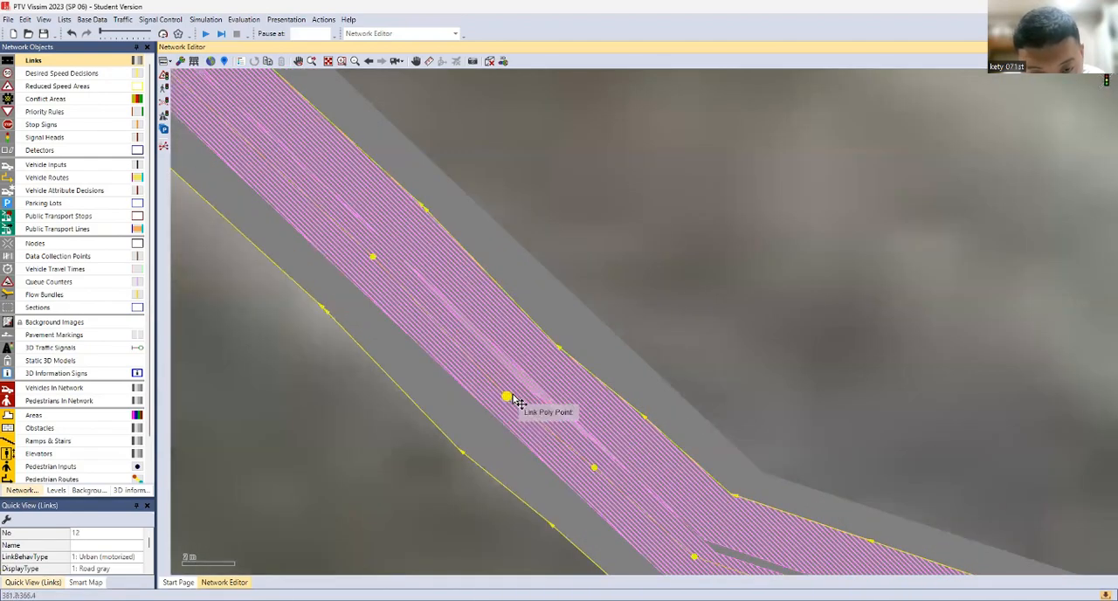
left_click_drag(506, 395, 519, 395)
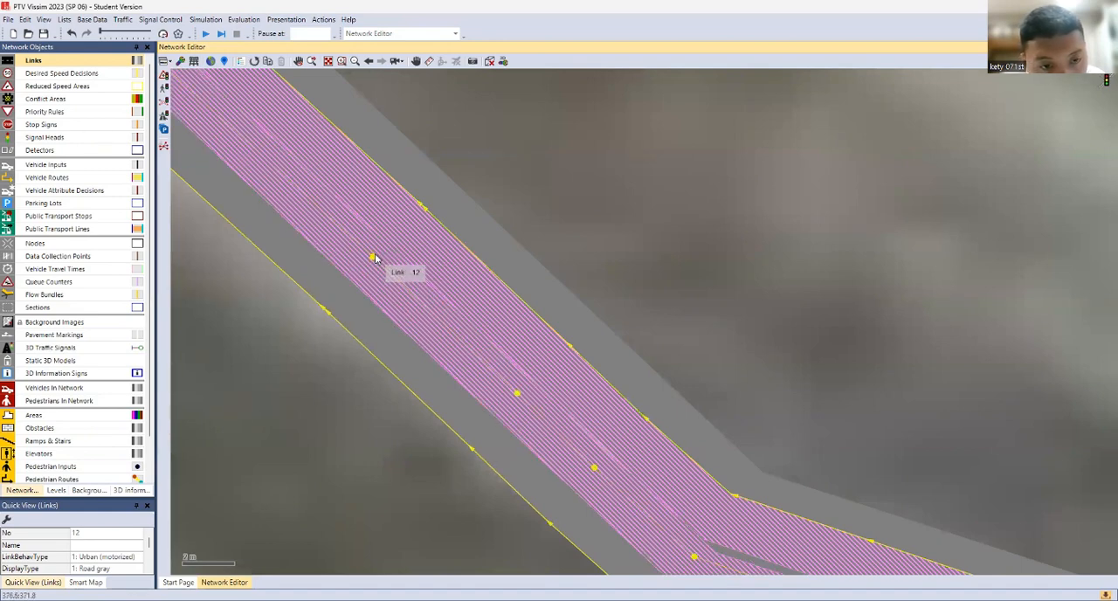
Add a point to the westbound link midway along its northwest section, then nudge it and the neighbouring upper point toward the eastbound link
left_click(539, 278)
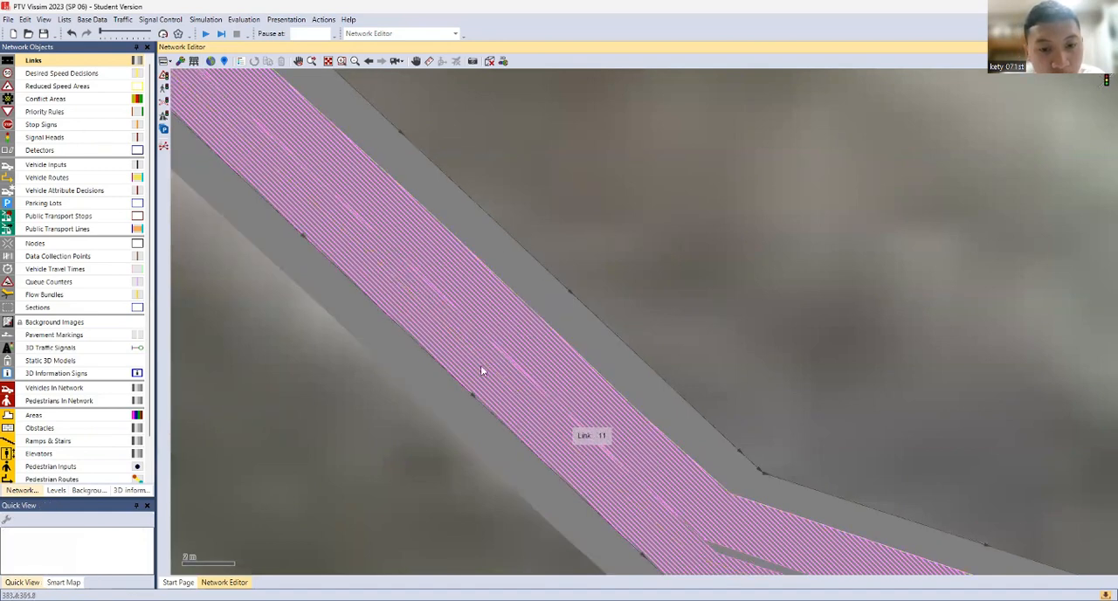
left_click(372, 249)
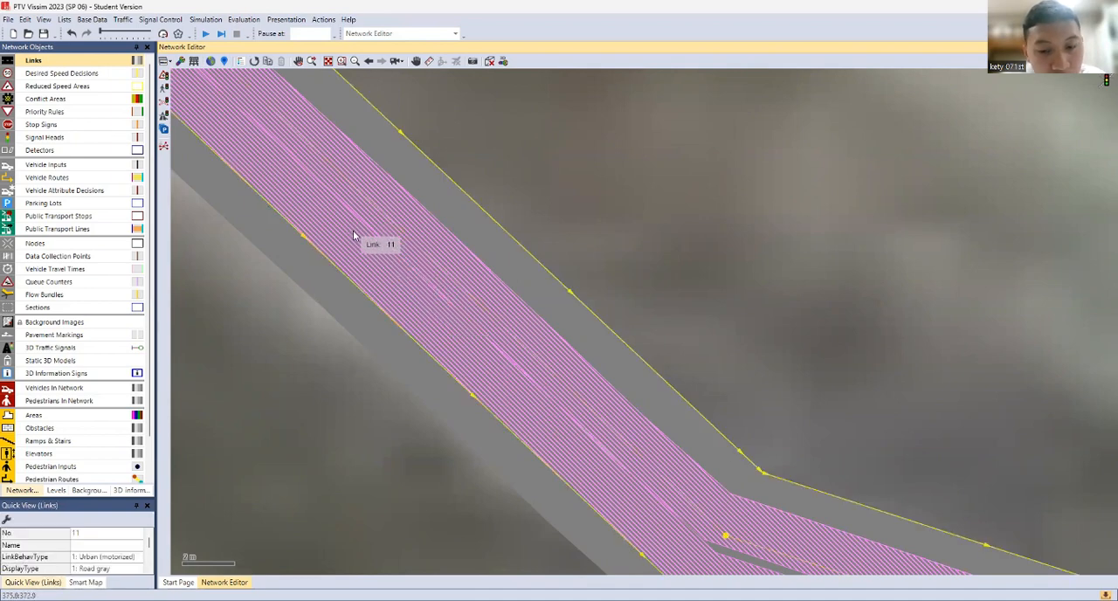
left_click(348, 326)
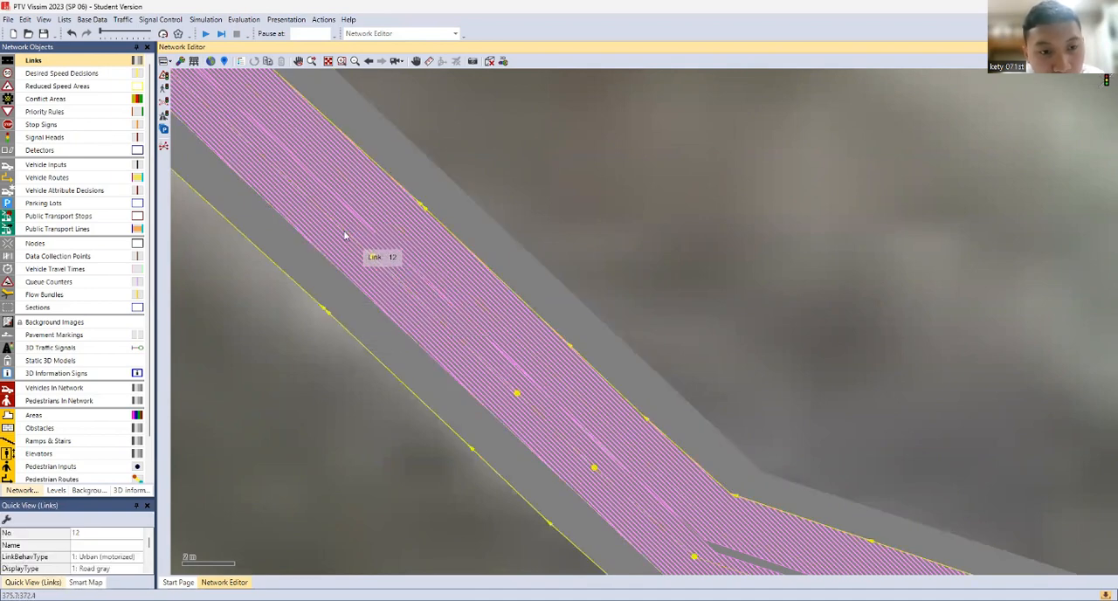
left_click_drag(357, 200, 474, 352)
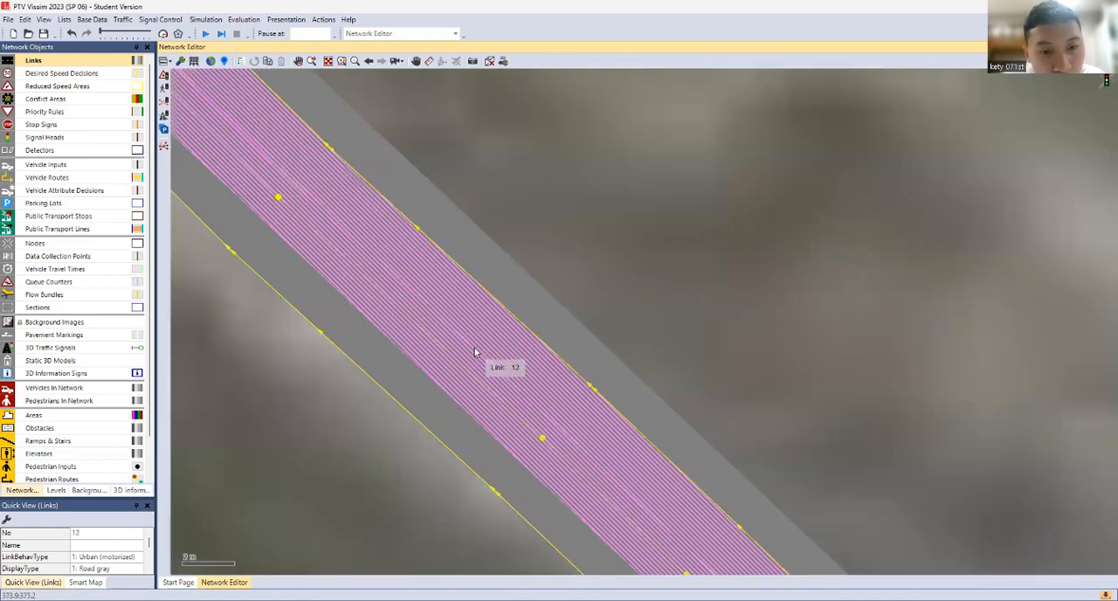
right_click(391, 332)
left_click(428, 361)
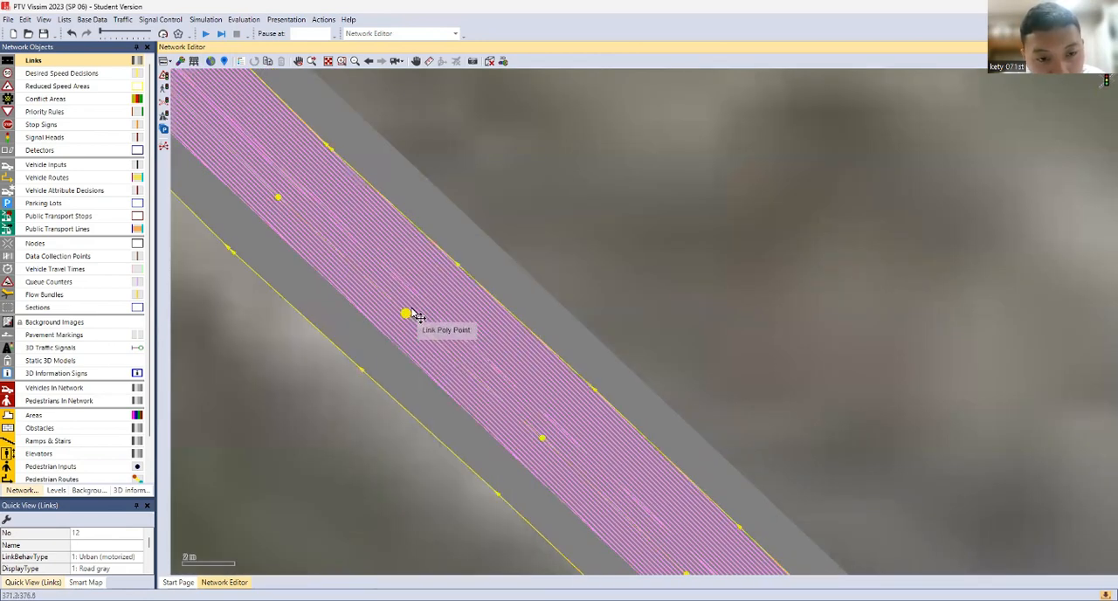
left_click_drag(418, 316, 413, 315)
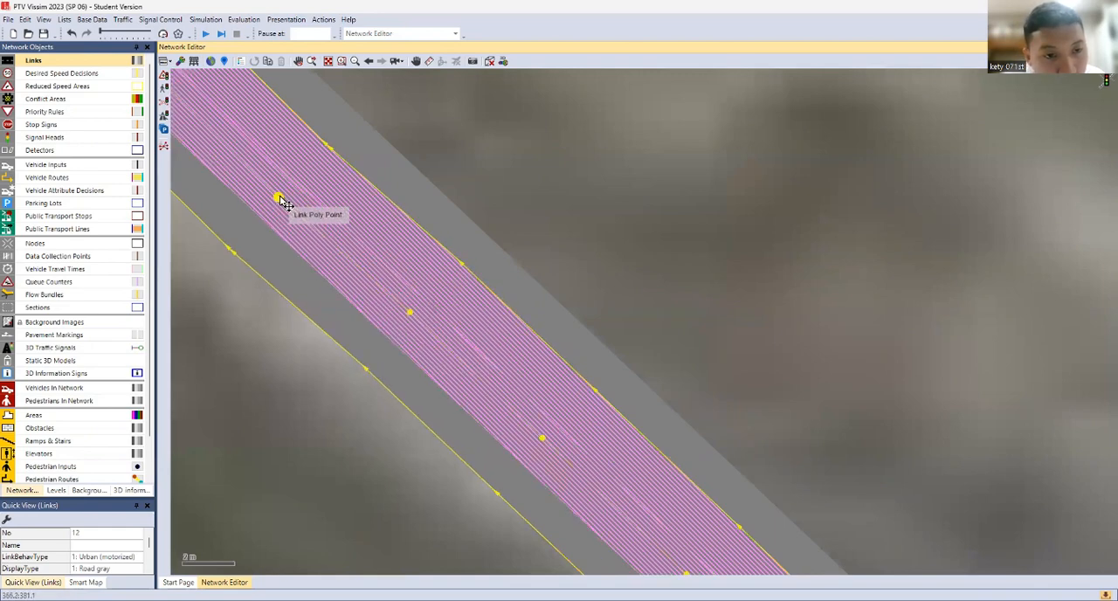
left_click_drag(280, 197, 285, 194)
left_click(596, 316)
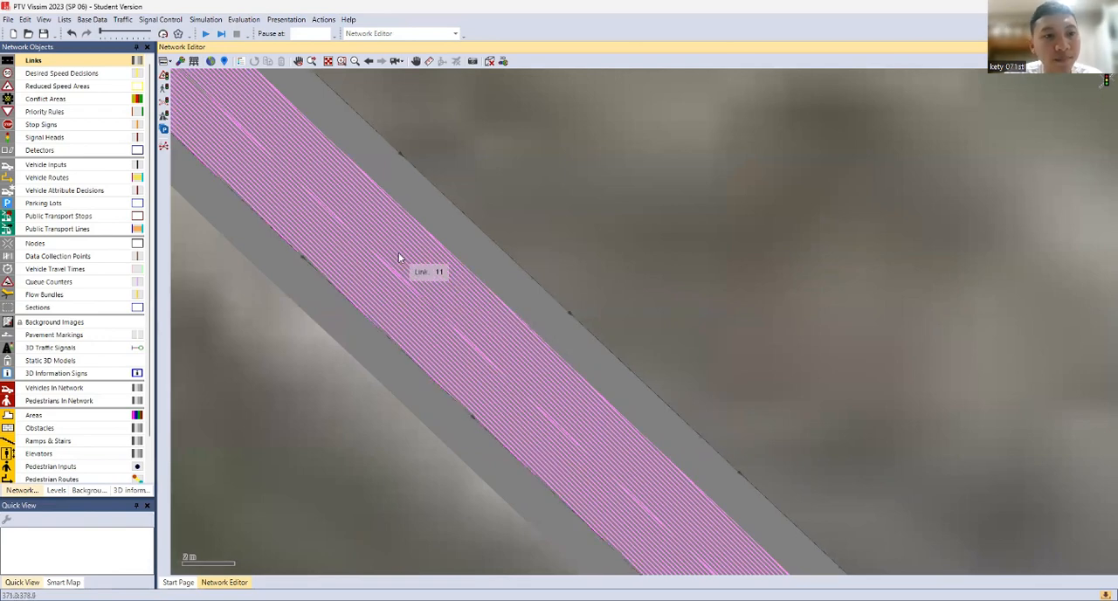
Add a point to the eastbound link just past the northwest bend and move it slightly toward the westbound link
left_click_drag(399, 258, 324, 111)
left_click_drag(640, 374, 327, 111)
left_click_drag(689, 371, 321, 215)
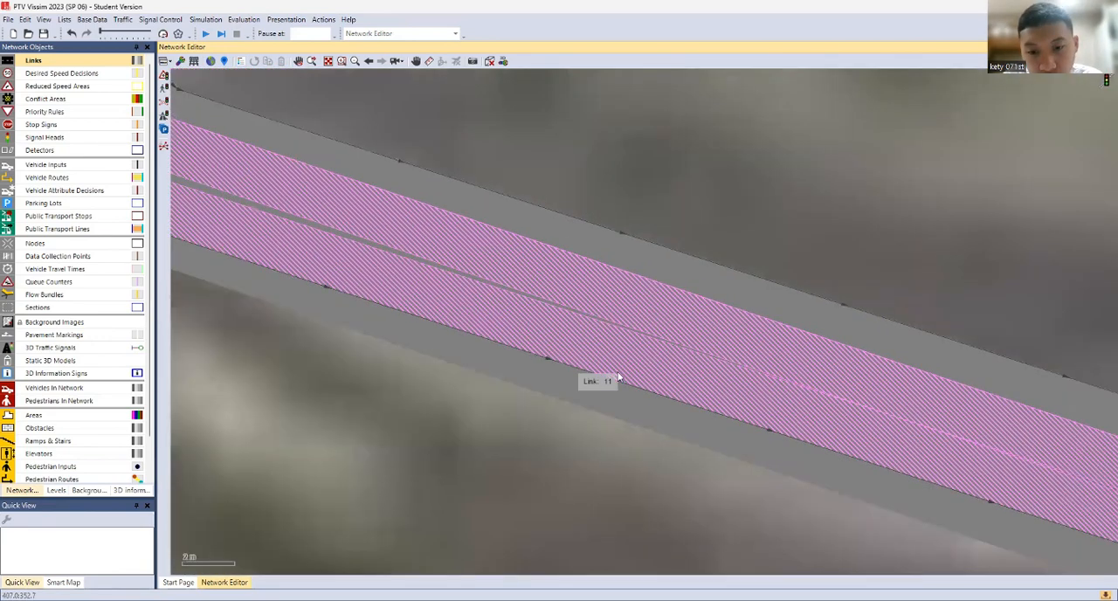
scroll(644, 374, "up", 1)
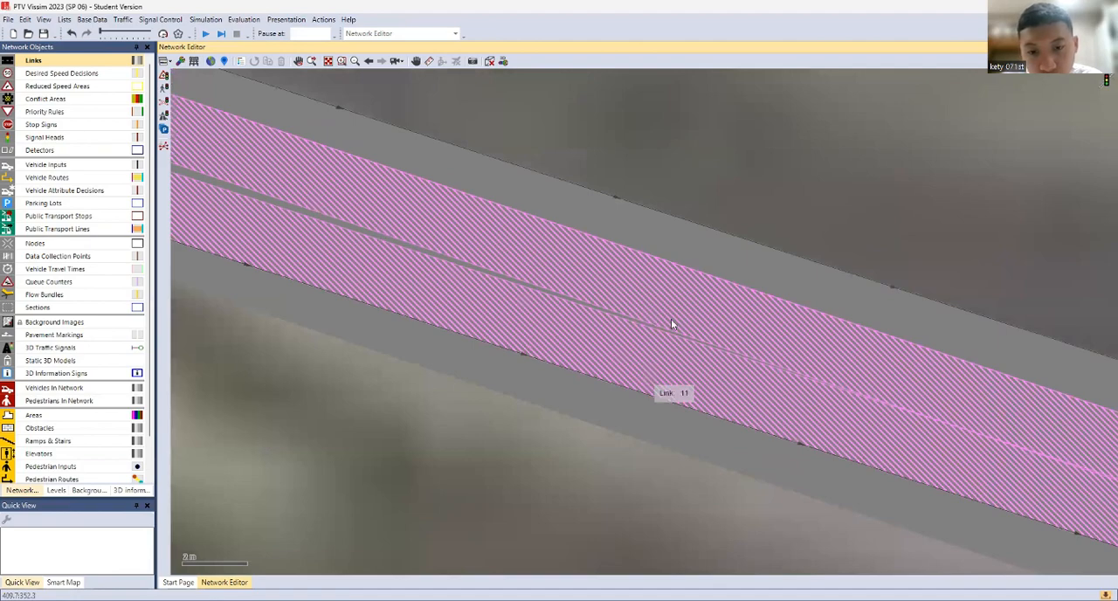
scroll(706, 360, "down", 2)
left_click_drag(706, 360, 941, 400)
left_click_drag(699, 322, 457, 182)
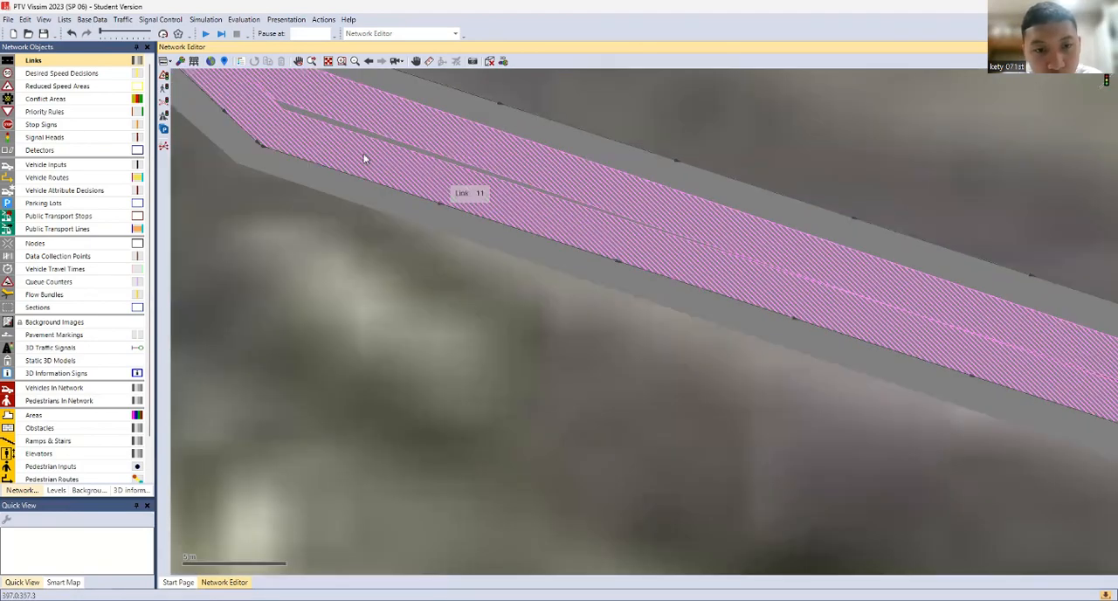
left_click(519, 133)
right_click(519, 133)
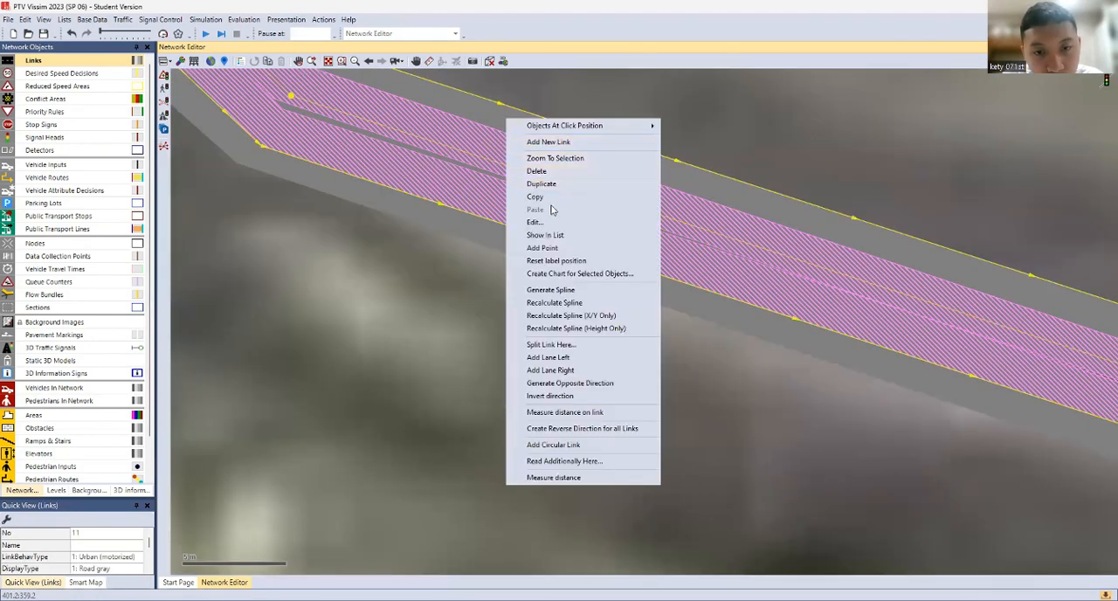
left_click(551, 253)
left_click_drag(501, 168, 505, 175)
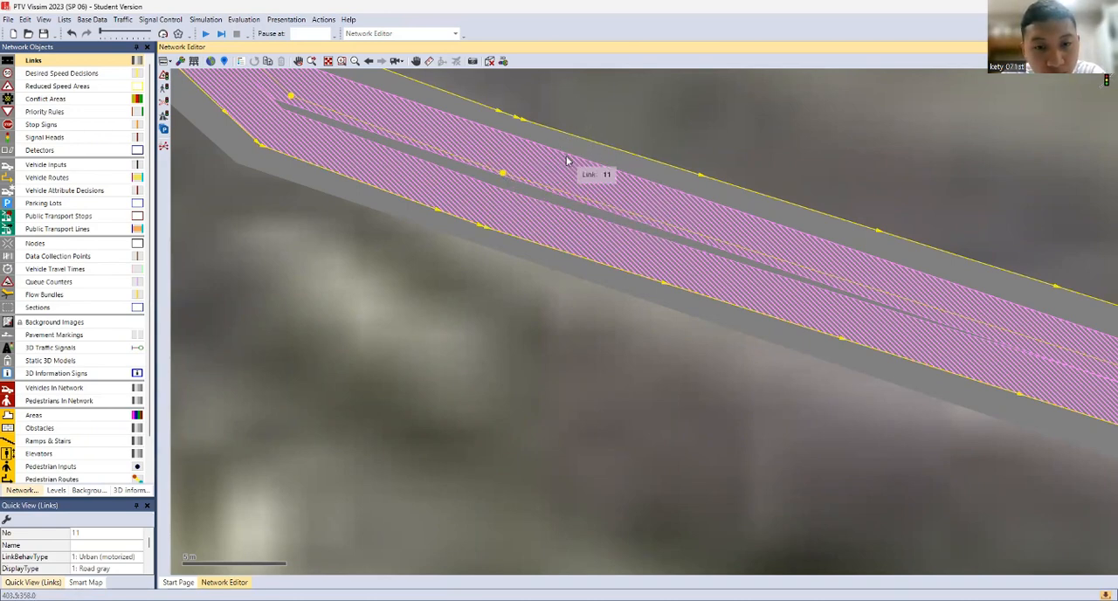
Shift the whole eastbound link slightly to the northwest to realign its overtaking lane with the westbound link
left_click(623, 115)
left_click(582, 182)
mouse_move(582, 182)
left_mouse_down()
mouse_move(582, 202)
mouse_move(559, 195)
mouse_move(556, 218)
mouse_move(546, 210)
left_mouse_up()
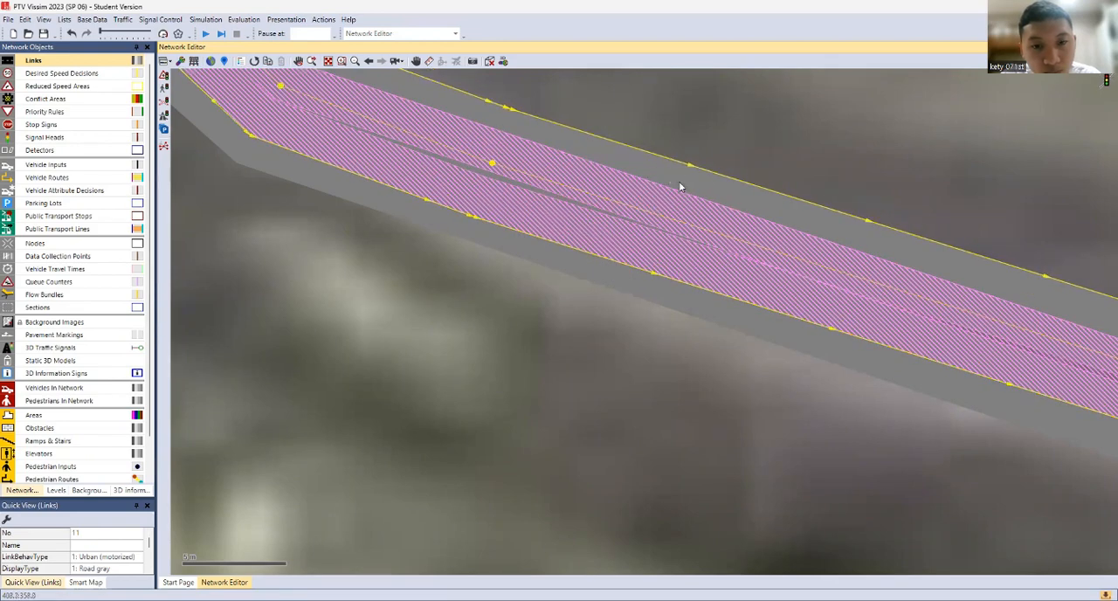
left_click(843, 135)
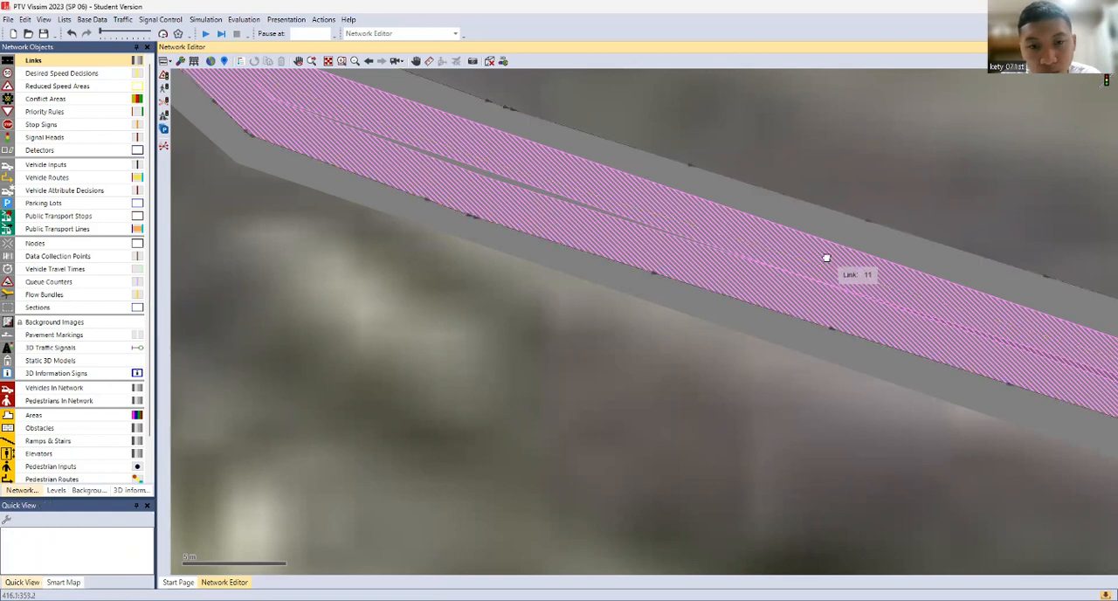
Add a point to the eastbound link east of the southeastern bend and shift it slightly toward the westbound link
left_click_drag(826, 255, 302, 192)
left_click_drag(722, 299, 353, 309)
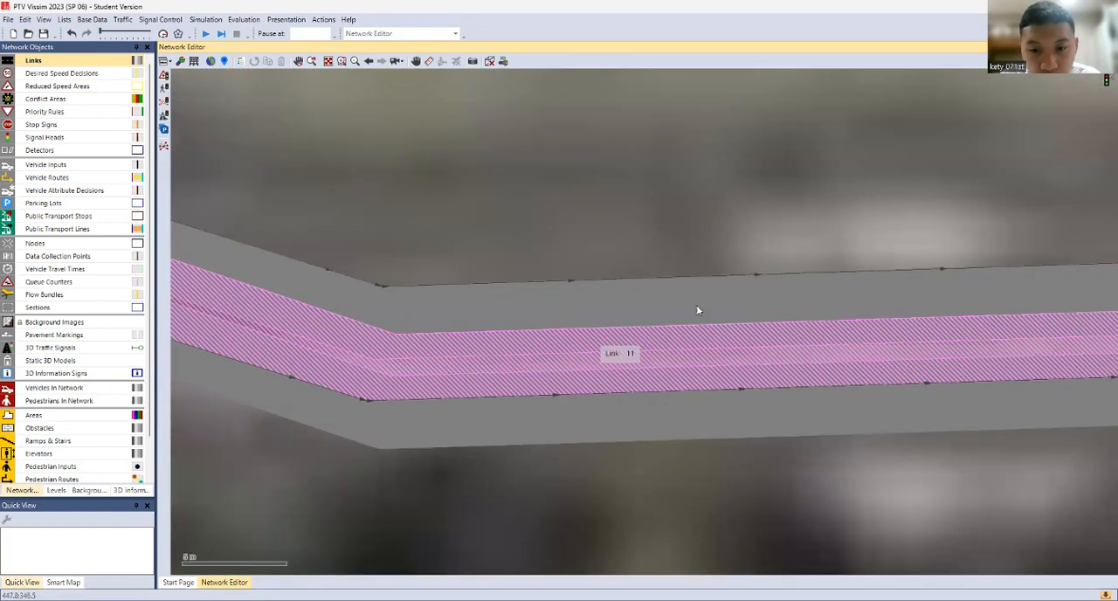
left_click(701, 309)
scroll(725, 332, "down", 3)
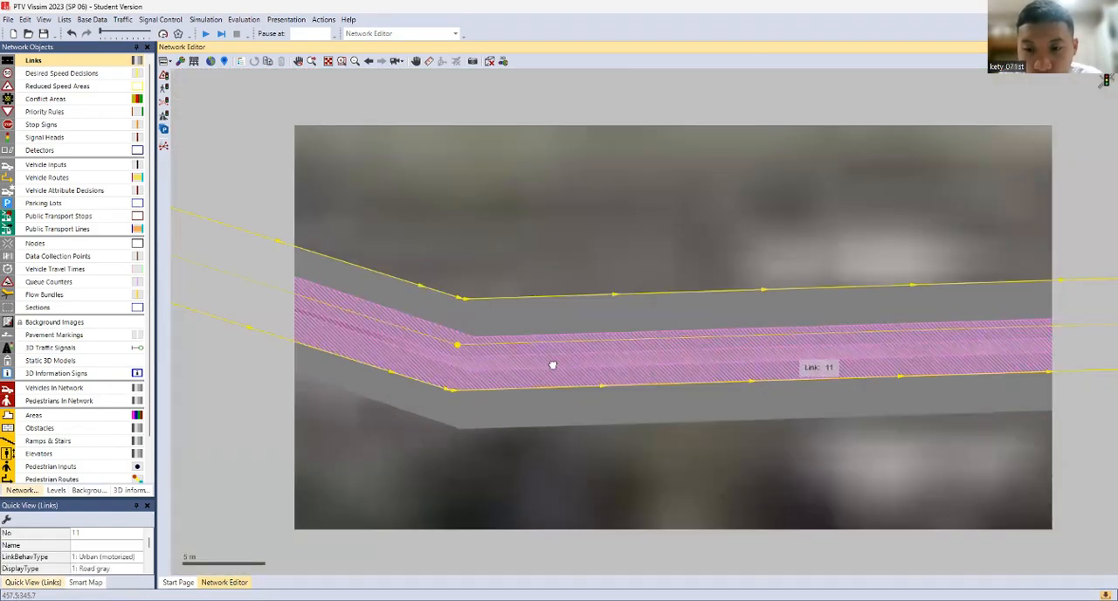
scroll(553, 365, "up", 4)
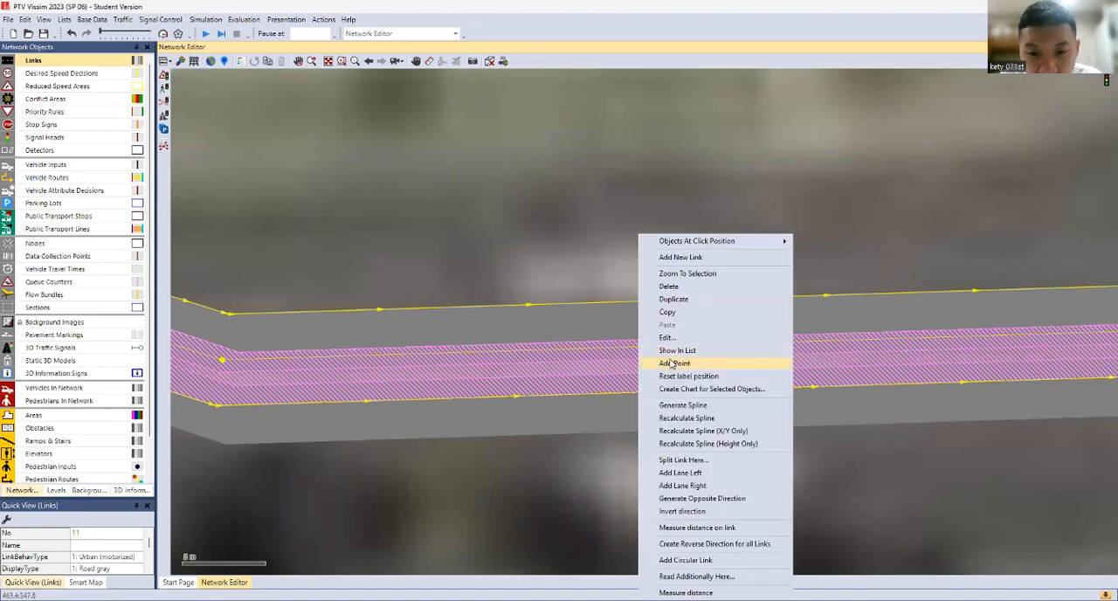
left_click(675, 362)
left_click_drag(652, 350, 654, 359)
Add another eastbound link point close to the southeastern bend, then move it and the bend point toward the westbound link
right_click(371, 357)
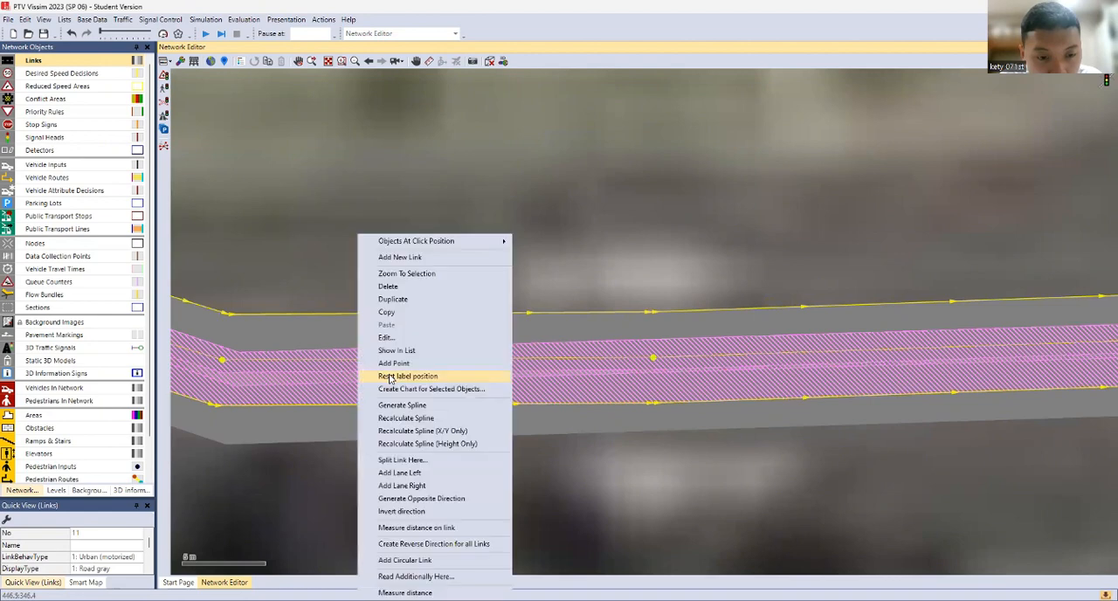
left_click(410, 292)
left_click_drag(370, 360, 373, 369)
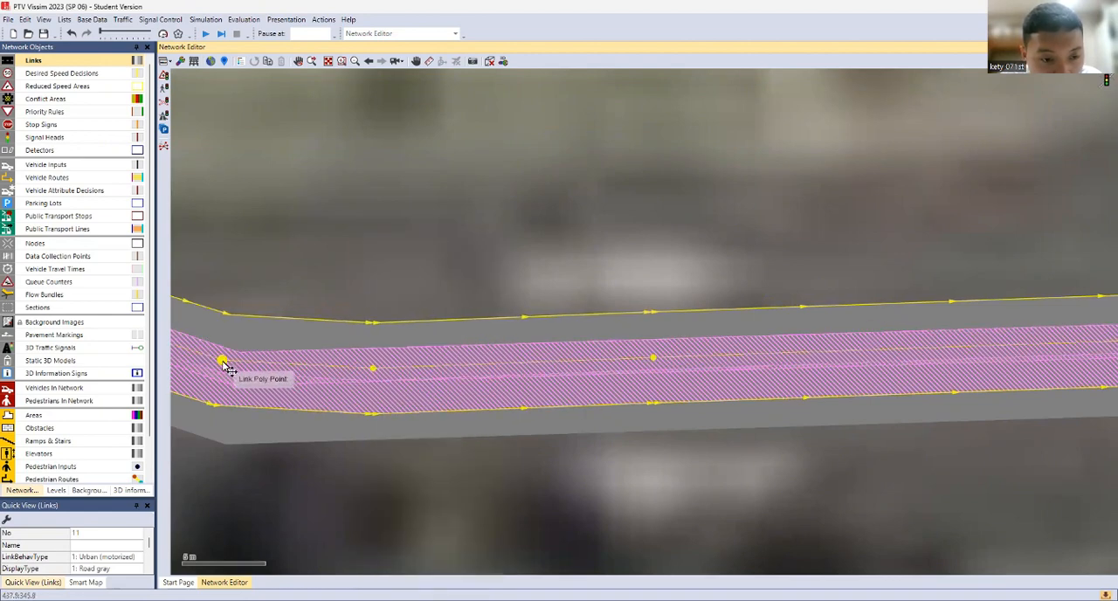
mouse_move(223, 365)
left_mouse_down()
mouse_move(241, 375)
mouse_move(231, 377)
left_mouse_up()
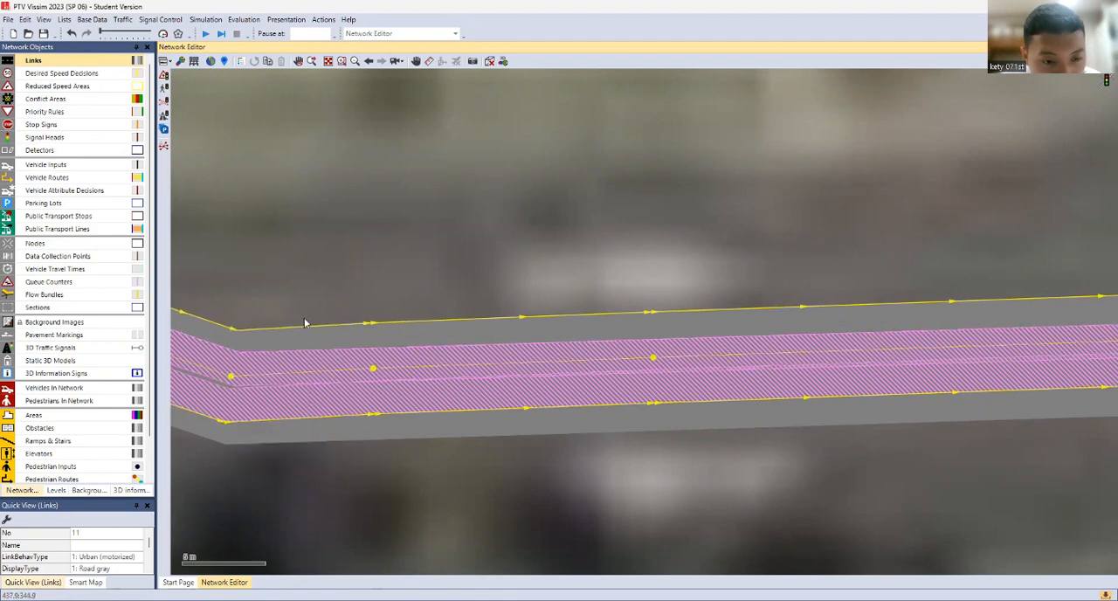
left_click(289, 316)
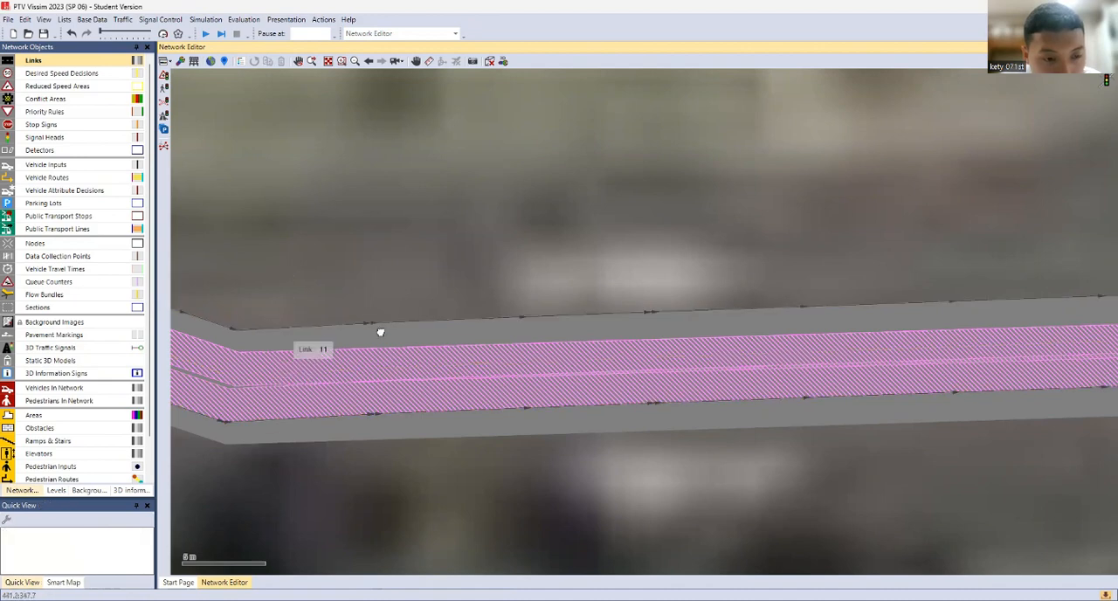
Add a point farther east on the eastbound link's straight section and shift it slightly south to align the overtaking lanes
left_click_drag(381, 332, 386, 331)
scroll(426, 331, "up", 1)
left_click_drag(427, 332, 244, 262)
left_click_drag(780, 259, 651, 273)
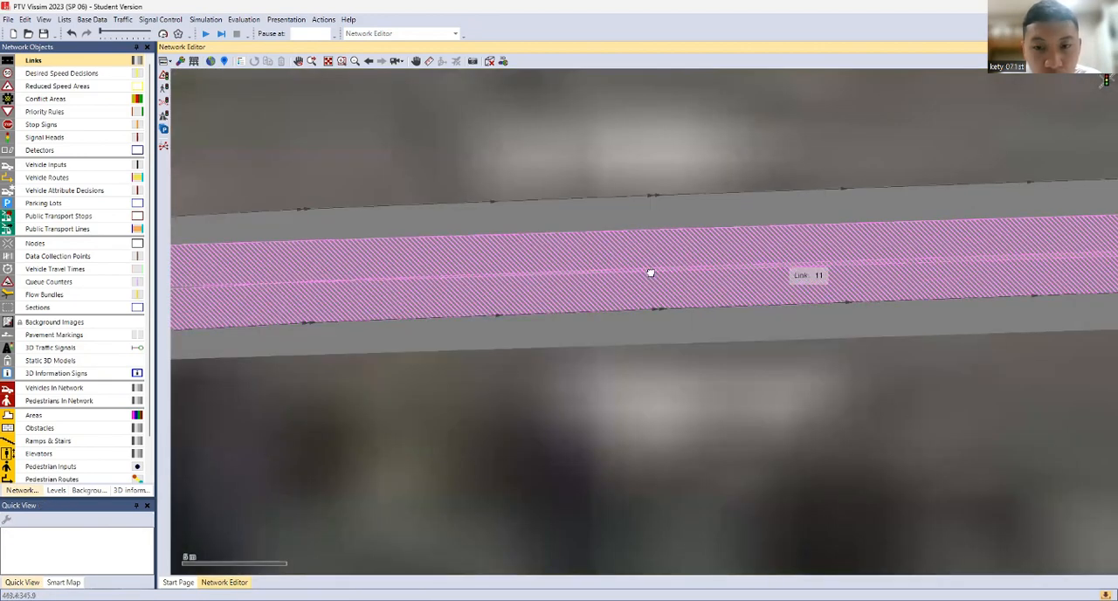
scroll(651, 273, "down", 1)
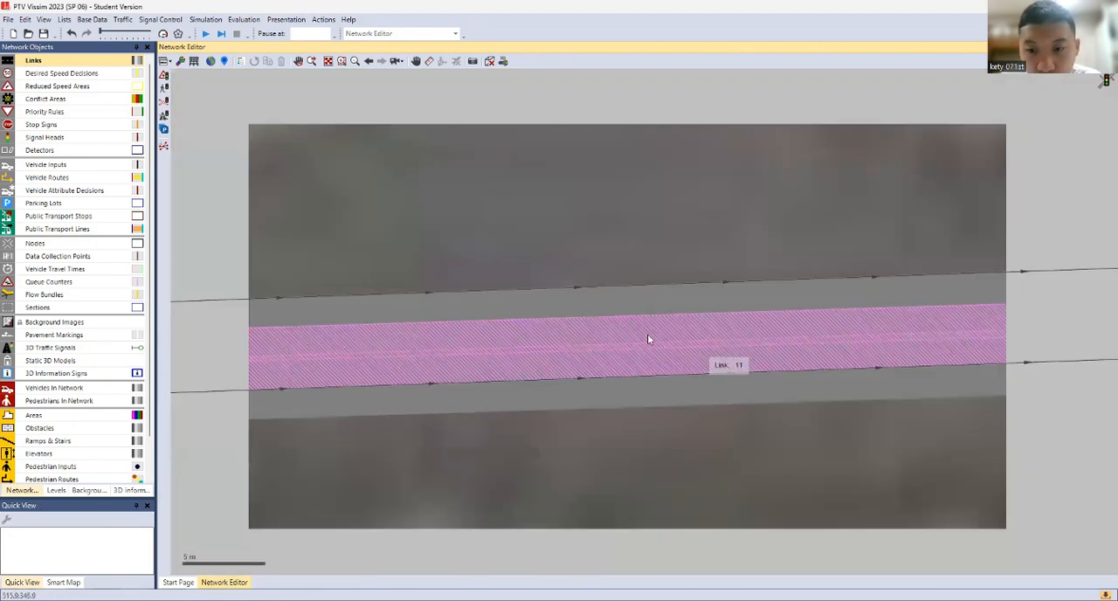
scroll(647, 339, "up", 1)
left_click(874, 319)
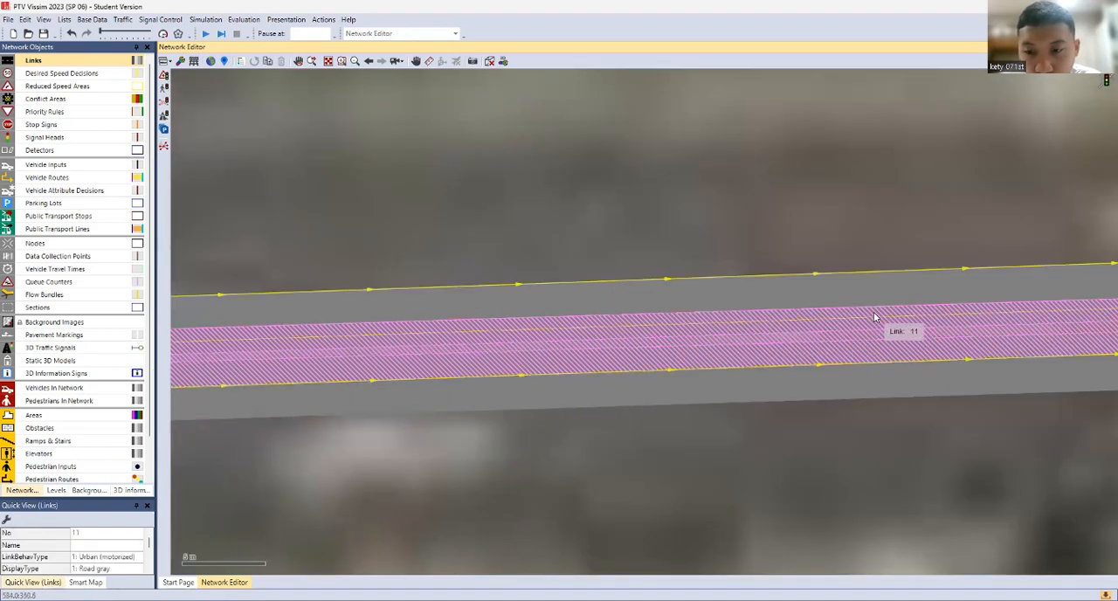
right_click(874, 319)
left_click(874, 295)
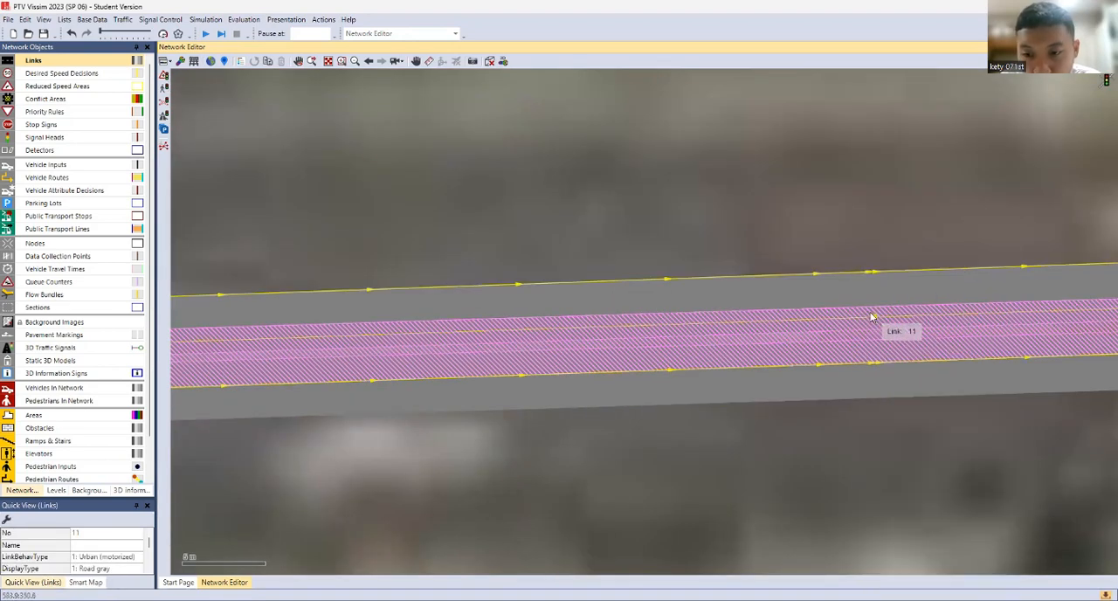
left_click_drag(875, 318, 873, 328)
Move the eastbound link's east end point to line up with the start of the westbound link
left_click_drag(911, 373, 302, 413)
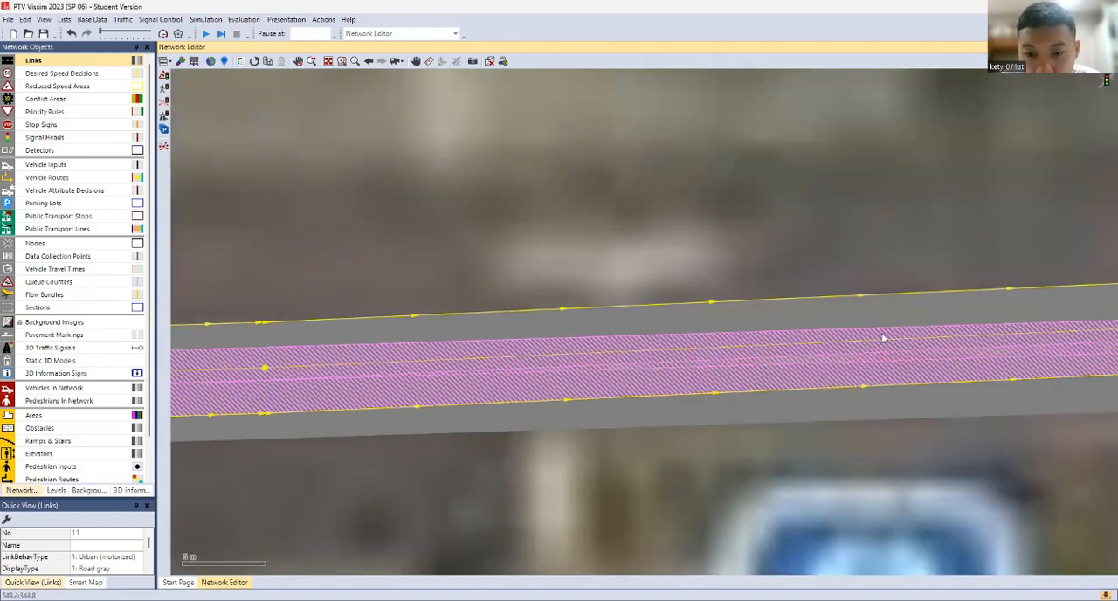
left_click_drag(882, 338, 301, 374)
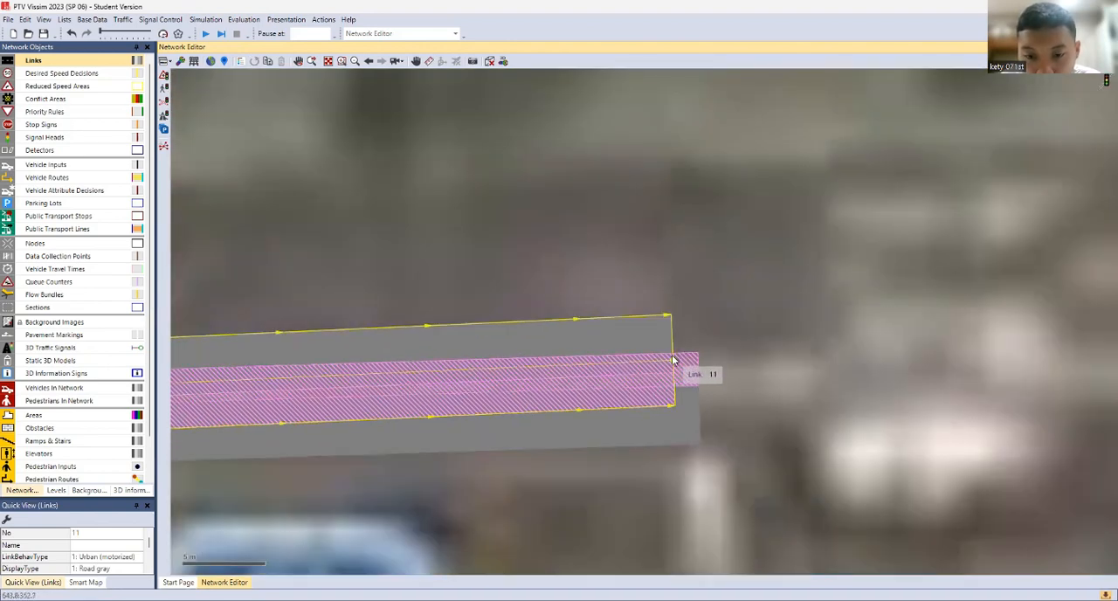
left_click_drag(674, 362, 701, 377)
left_click(790, 386)
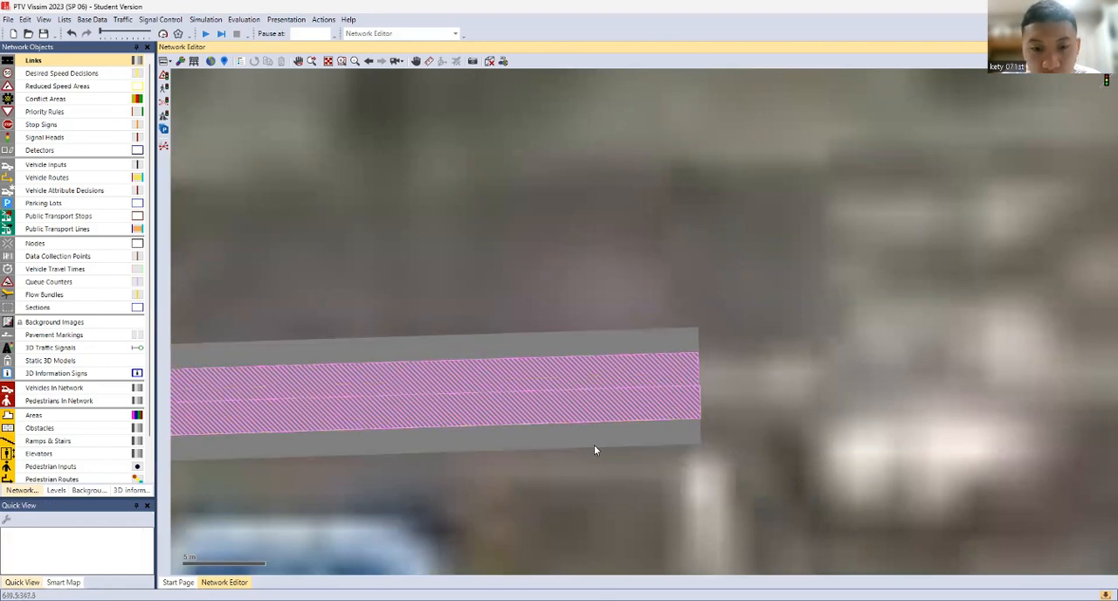
Review the alignment of both links from their east end back to the central intersection
scroll(387, 454, "down", 4)
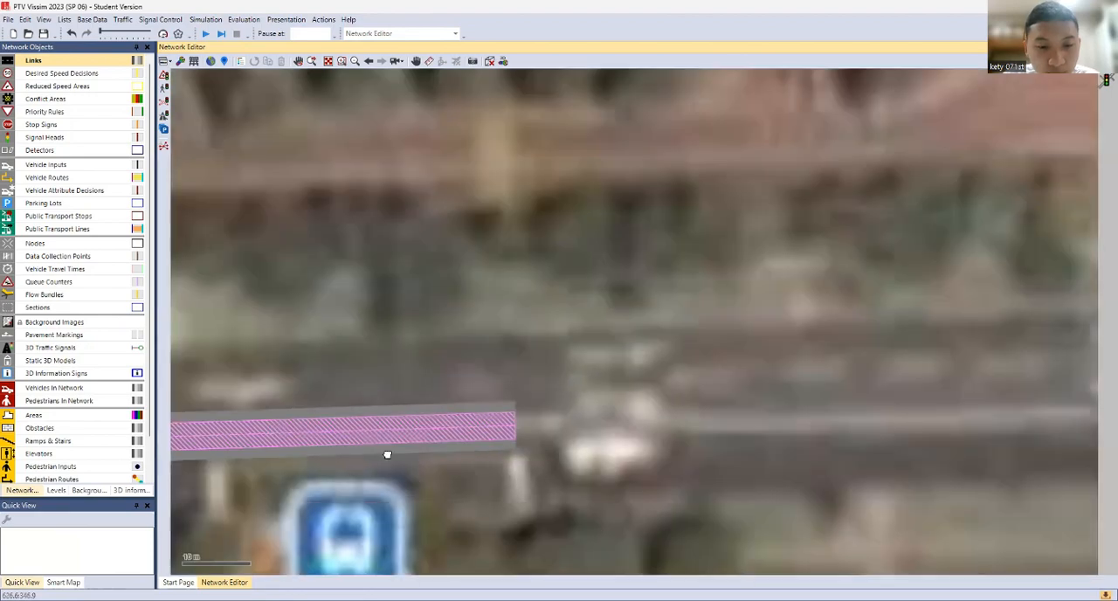
left_click_drag(306, 482, 888, 365)
scroll(407, 390, "down", 1)
left_click_drag(255, 413, 876, 367)
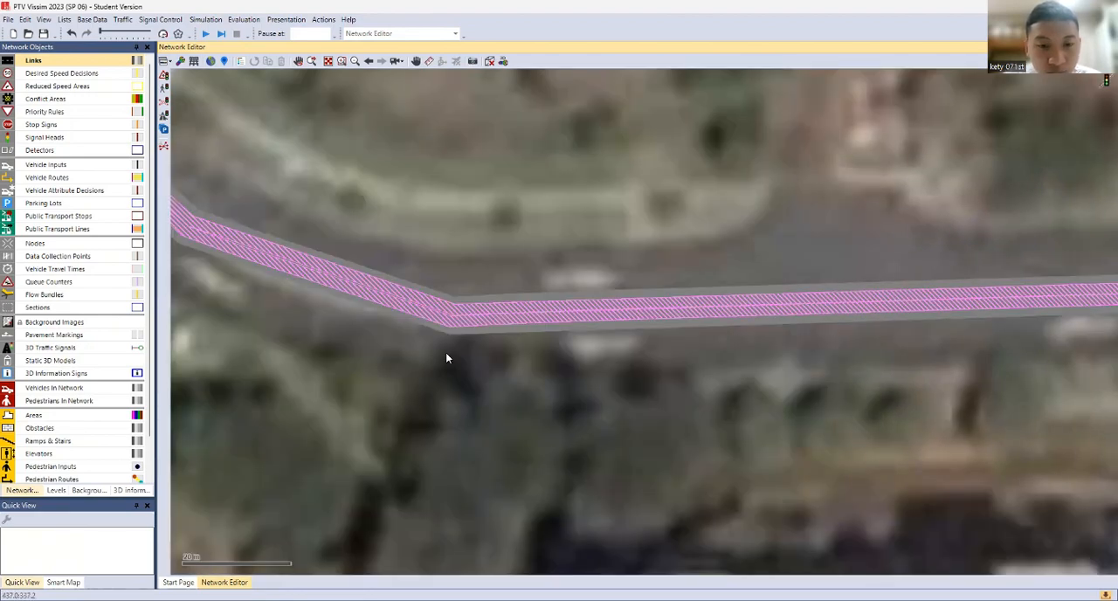
scroll(446, 354, "down", 2)
left_click_drag(463, 380, 713, 412)
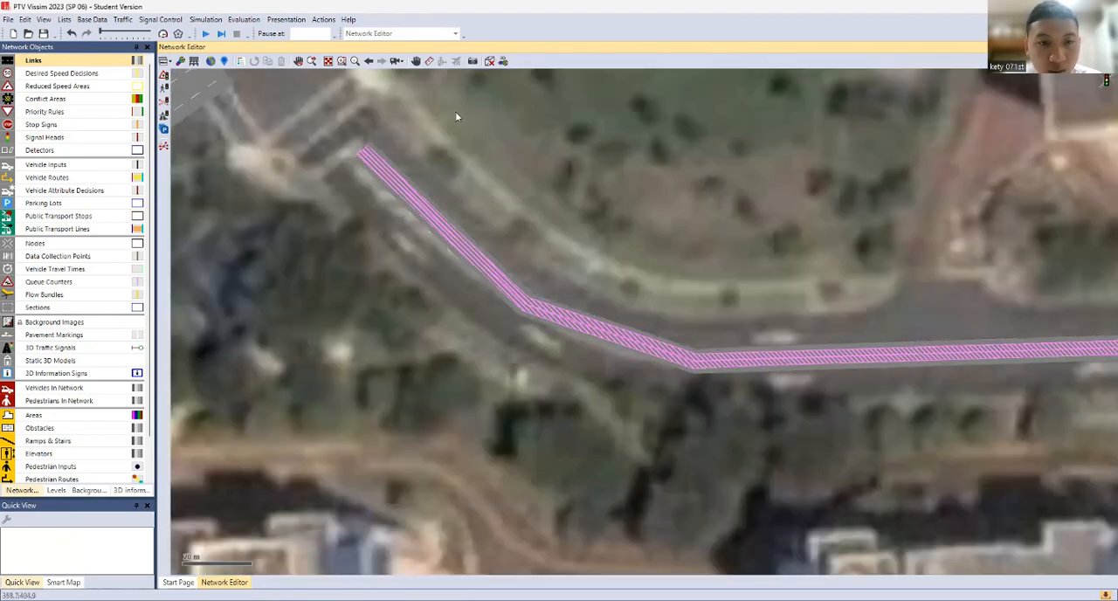
Move the westbound link's end point at the northeastern junction slightly northwest to line up with the eastbound link's start
left_click(370, 154)
scroll(367, 157, "up", 4)
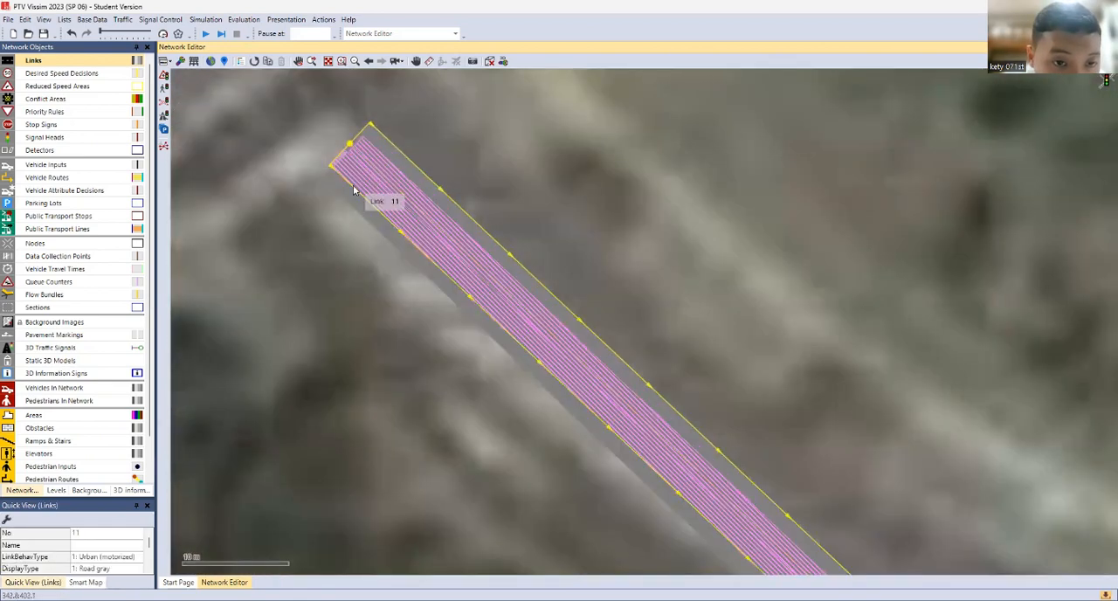
left_click(346, 164)
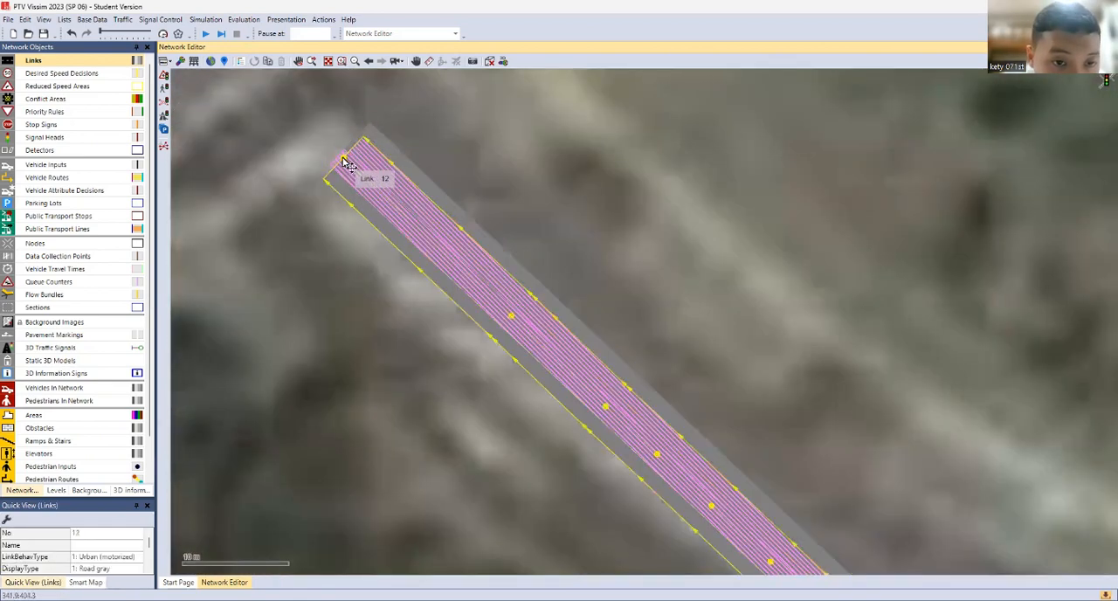
left_click_drag(347, 165, 341, 157)
left_click(550, 181)
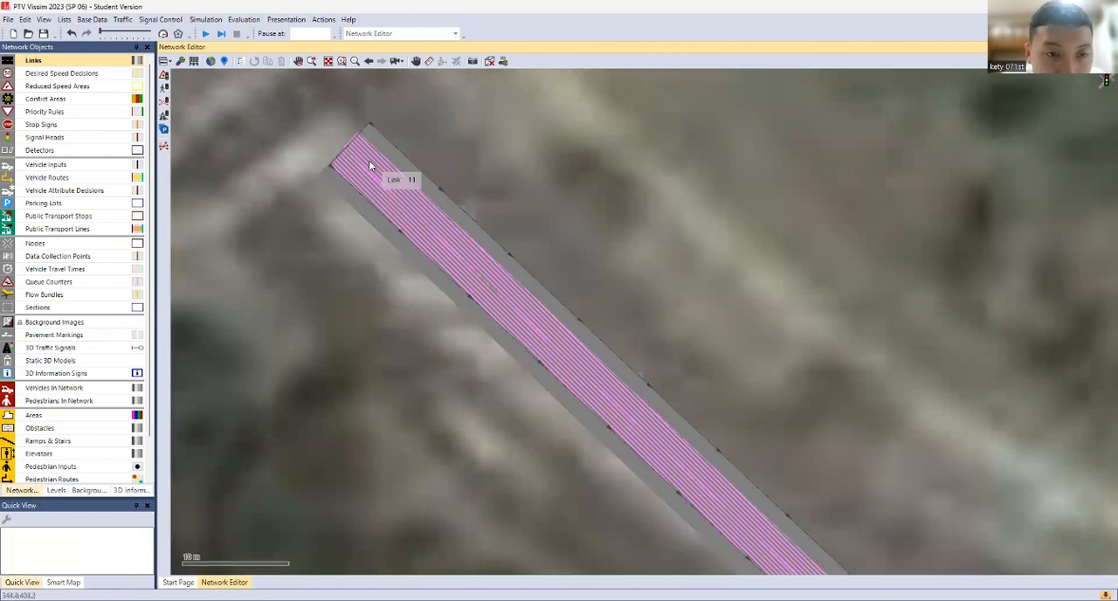
scroll(476, 141, "down", 5)
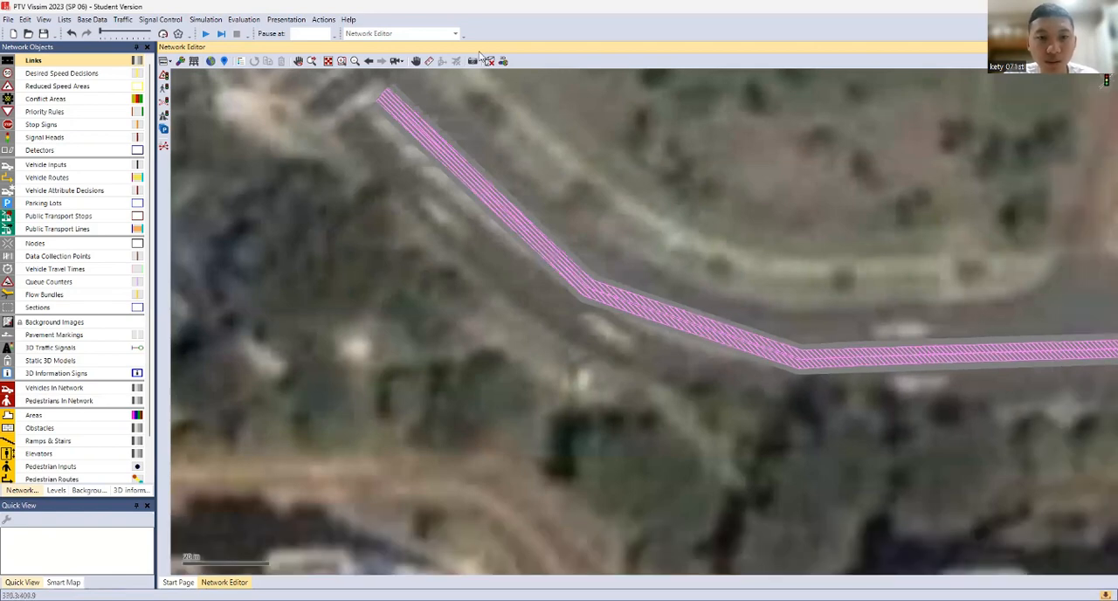
Hide the background map and view the whole road network in 3D
left_click(492, 63)
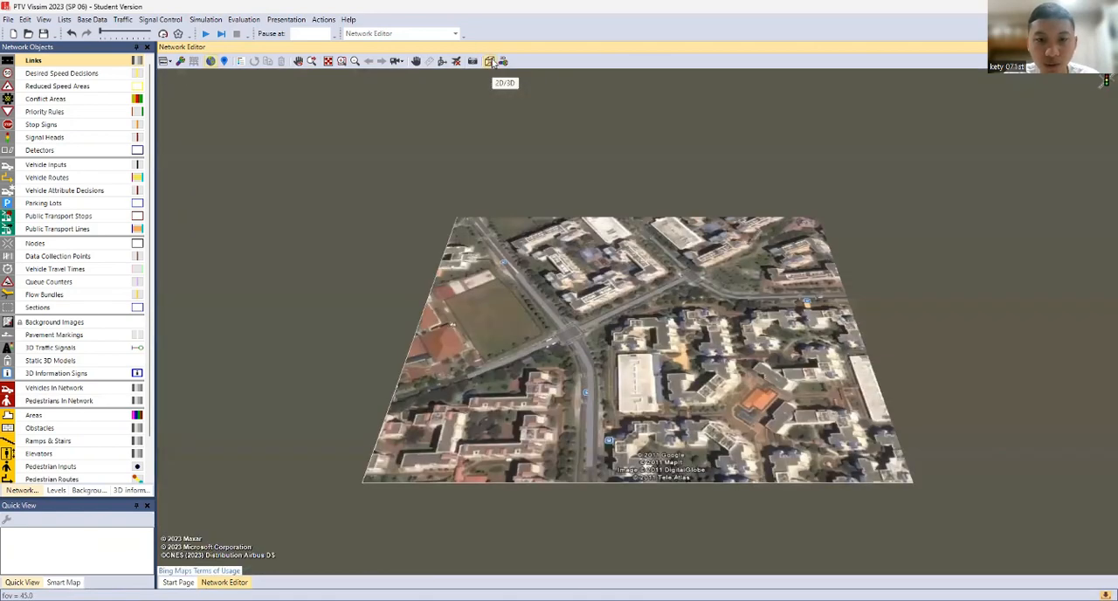
left_click(494, 65)
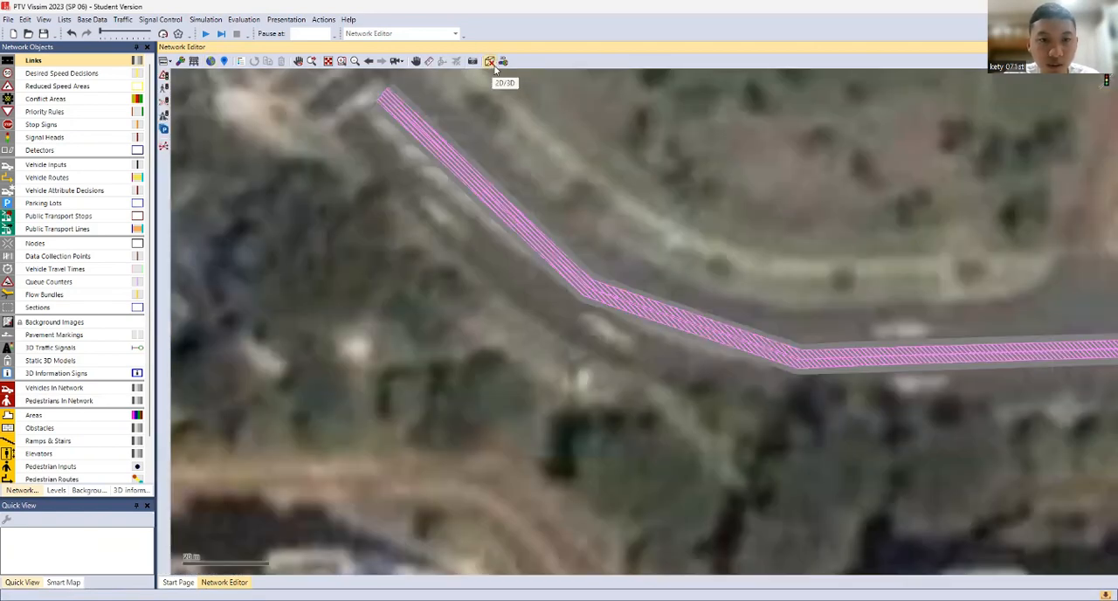
left_click(88, 490)
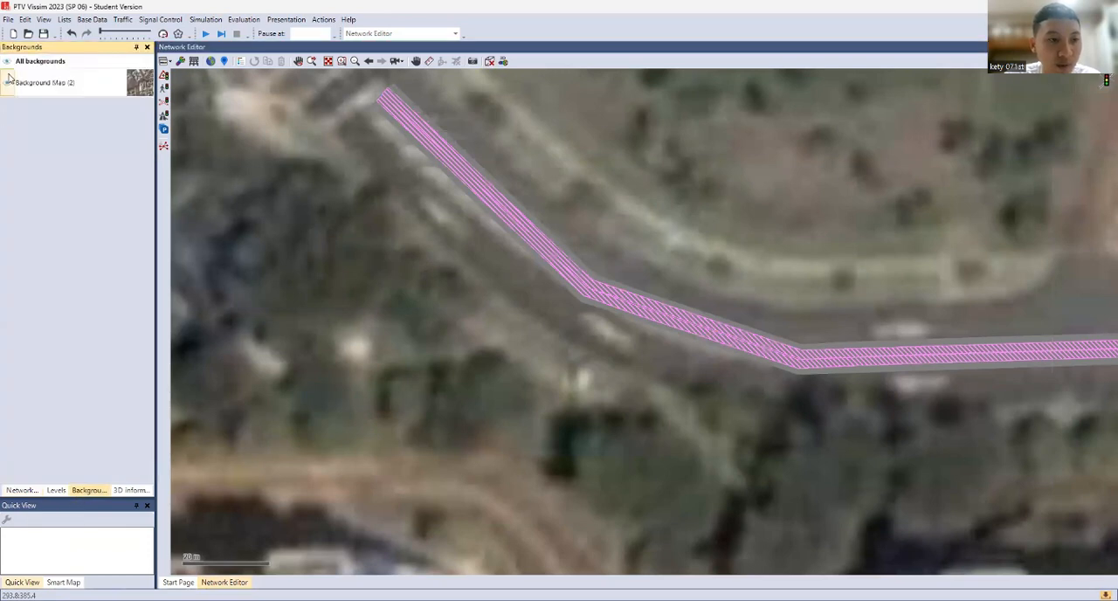
left_click(8, 81)
left_click(490, 62)
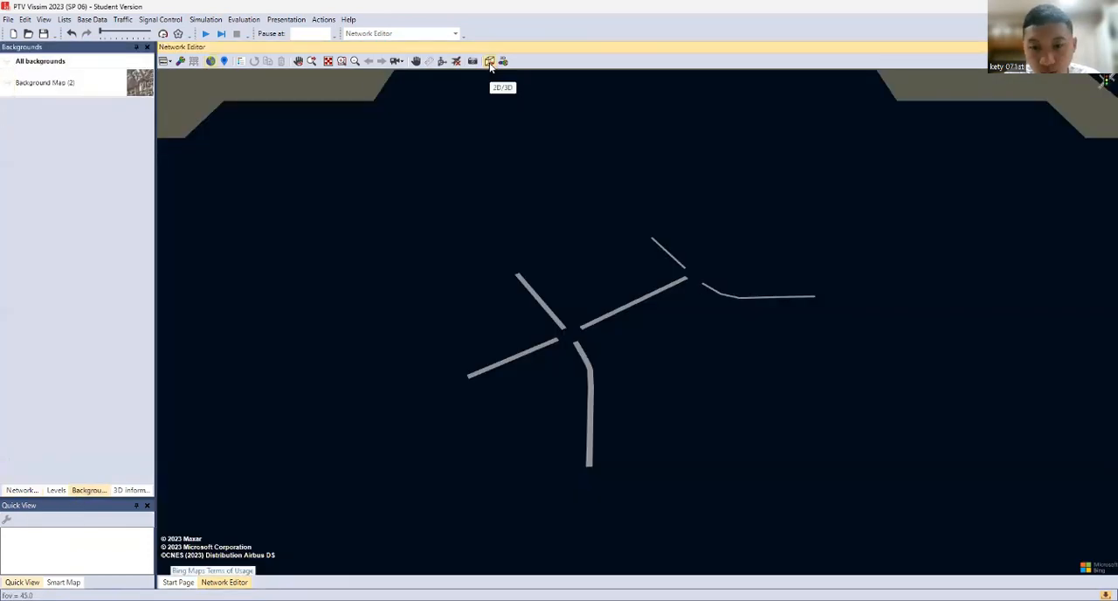
left_click(490, 62)
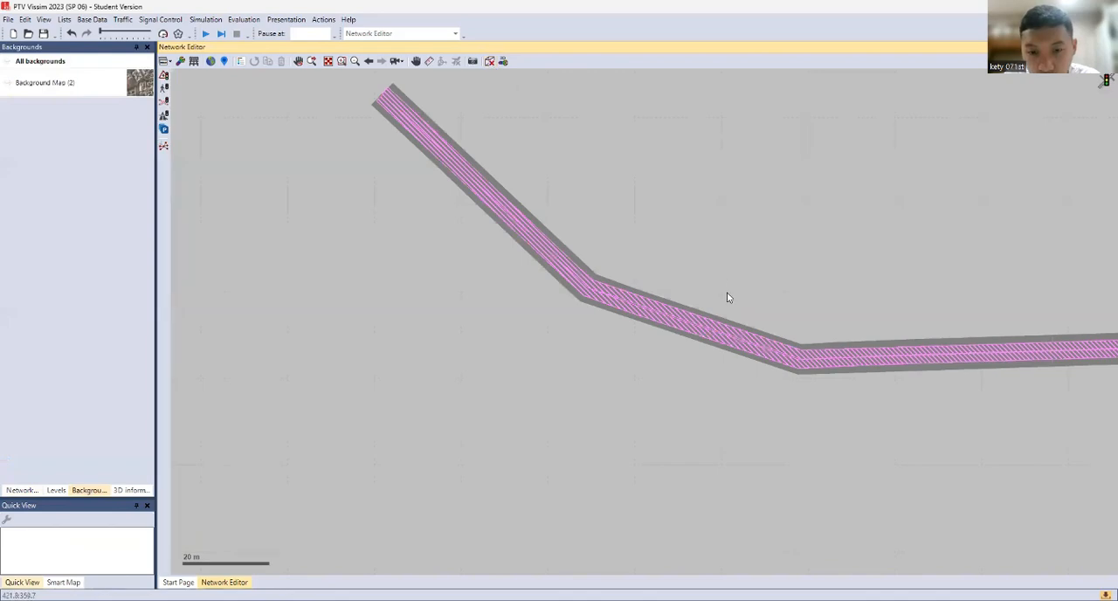
Inspect the seam between the two links along the eastern straight section in 3D
left_click_drag(753, 293, 542, 267)
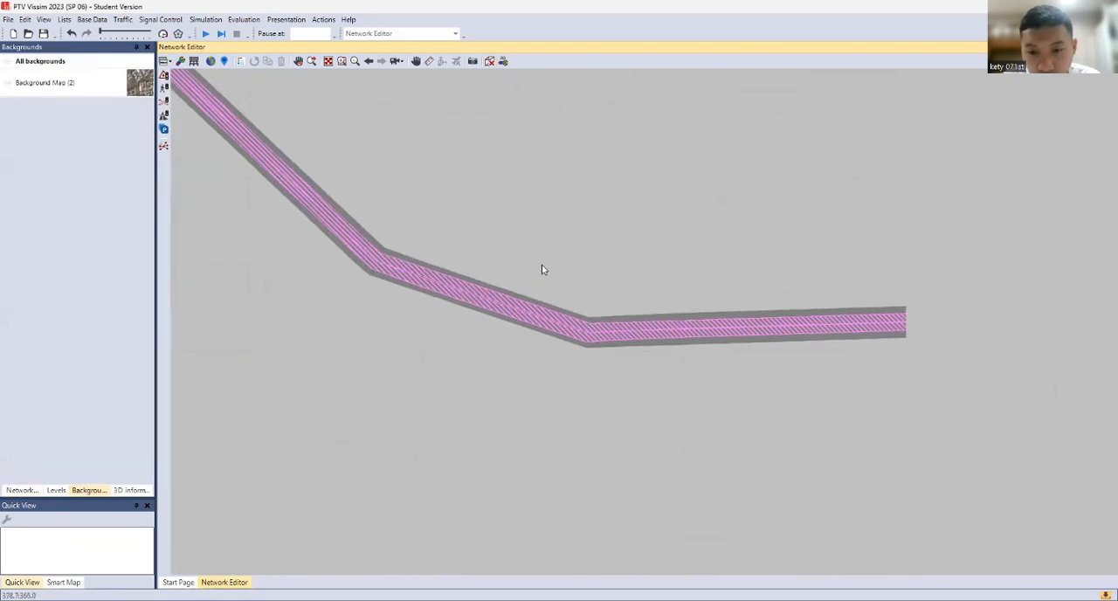
left_click(490, 63)
scroll(747, 306, "up", 8)
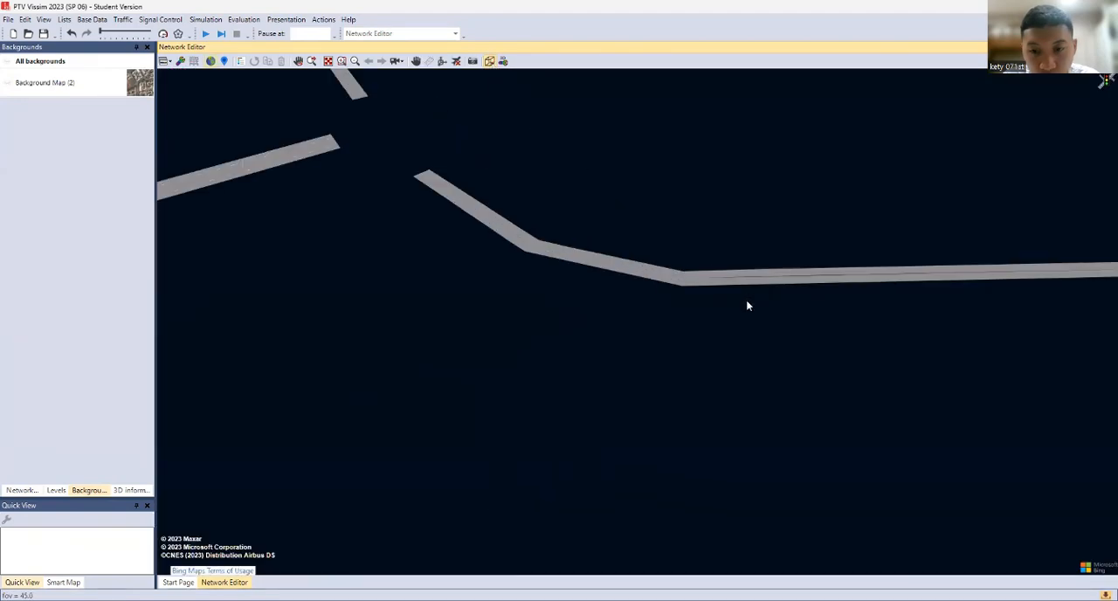
scroll(527, 391, "up", 5)
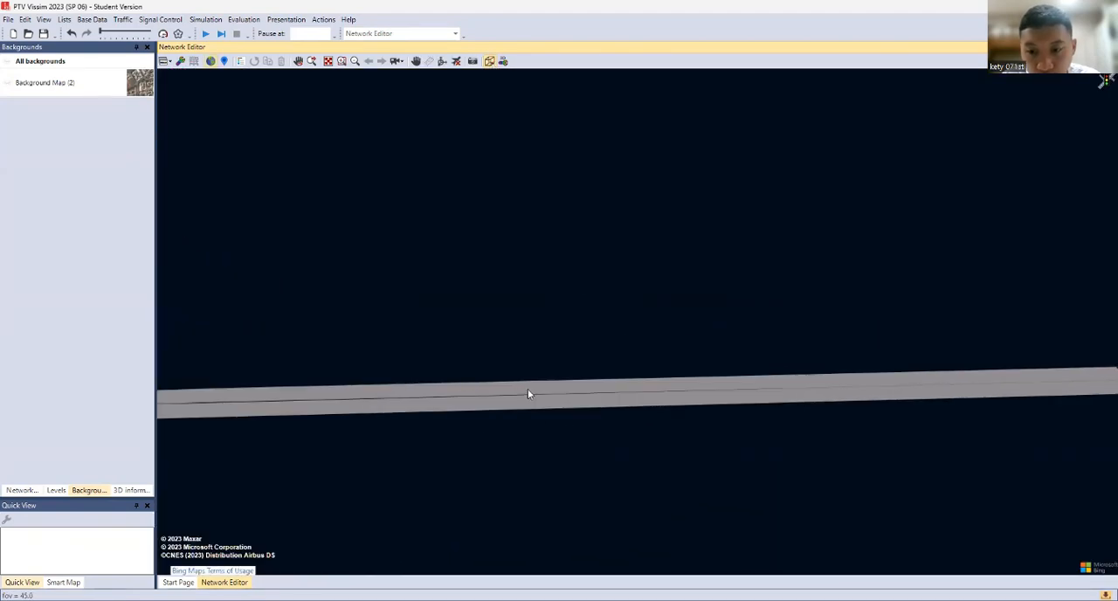
left_click(537, 392)
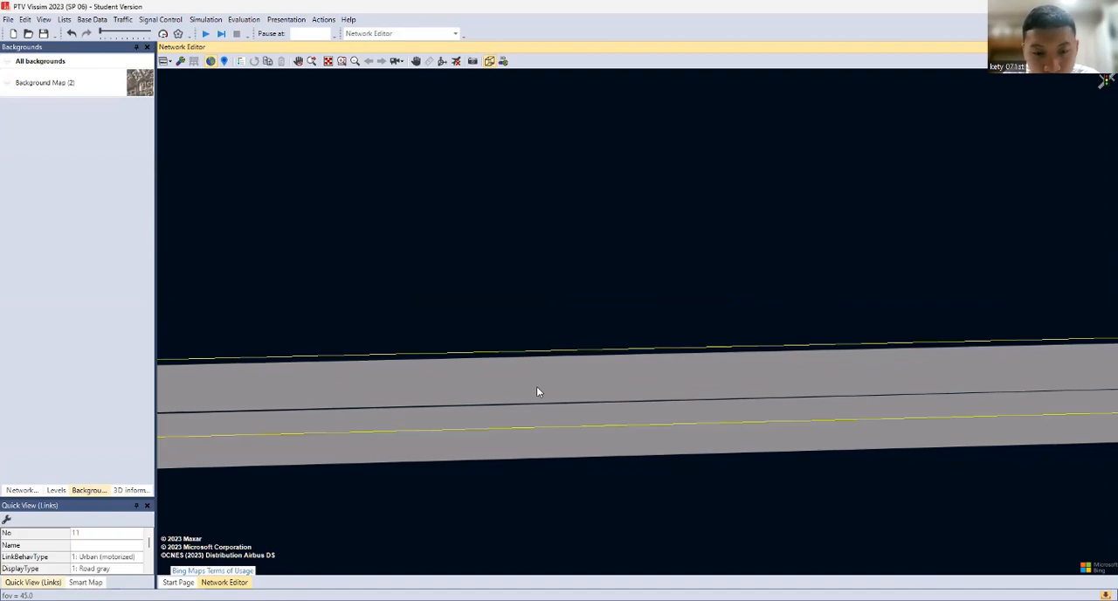
left_click(492, 65)
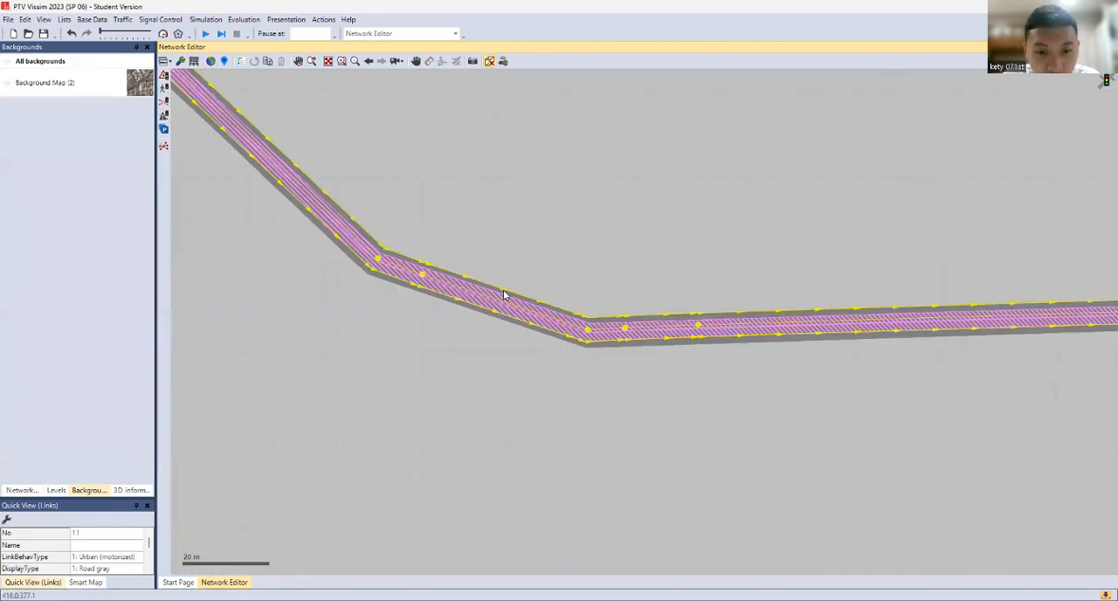
Add a point on the eastbound link's straight section and shift it slightly south toward the westbound link
scroll(844, 312, "up", 4)
scroll(891, 318, "up", 3)
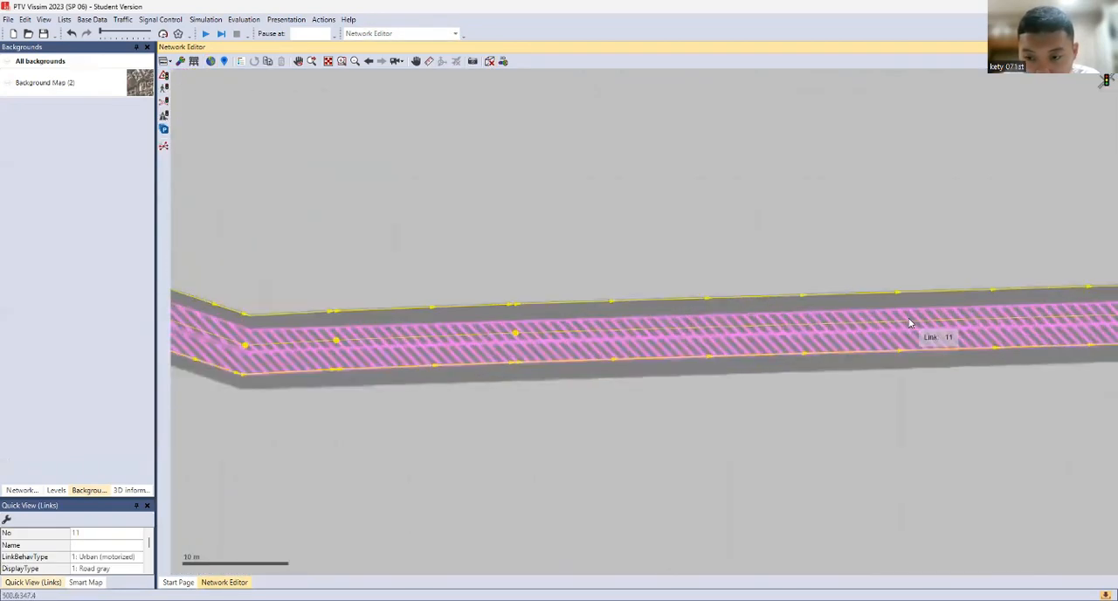
left_click_drag(910, 322, 735, 345)
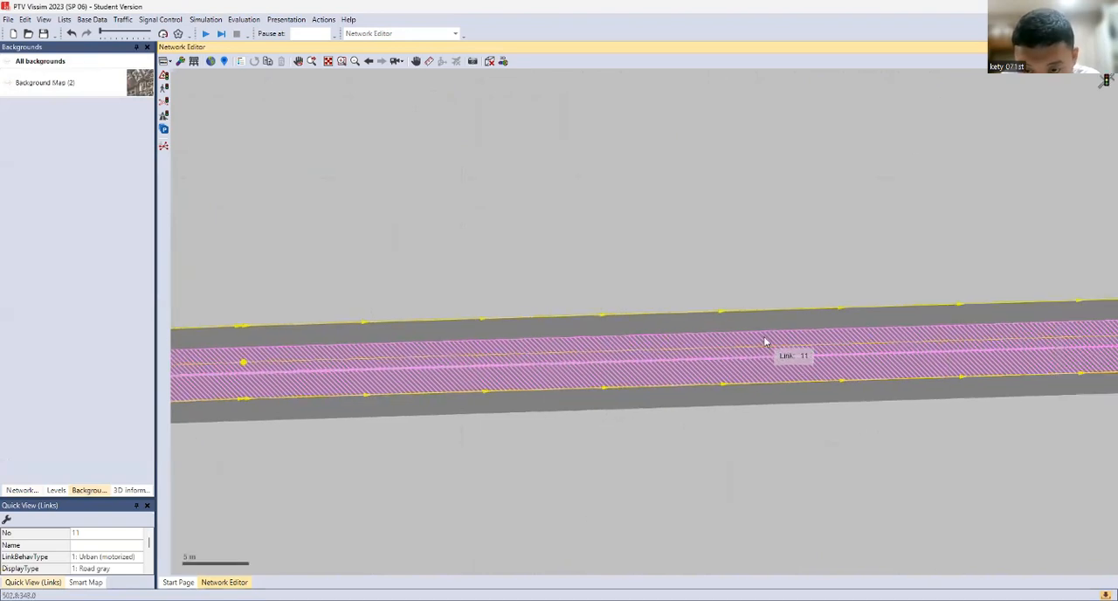
right_click(752, 344)
left_click(787, 362)
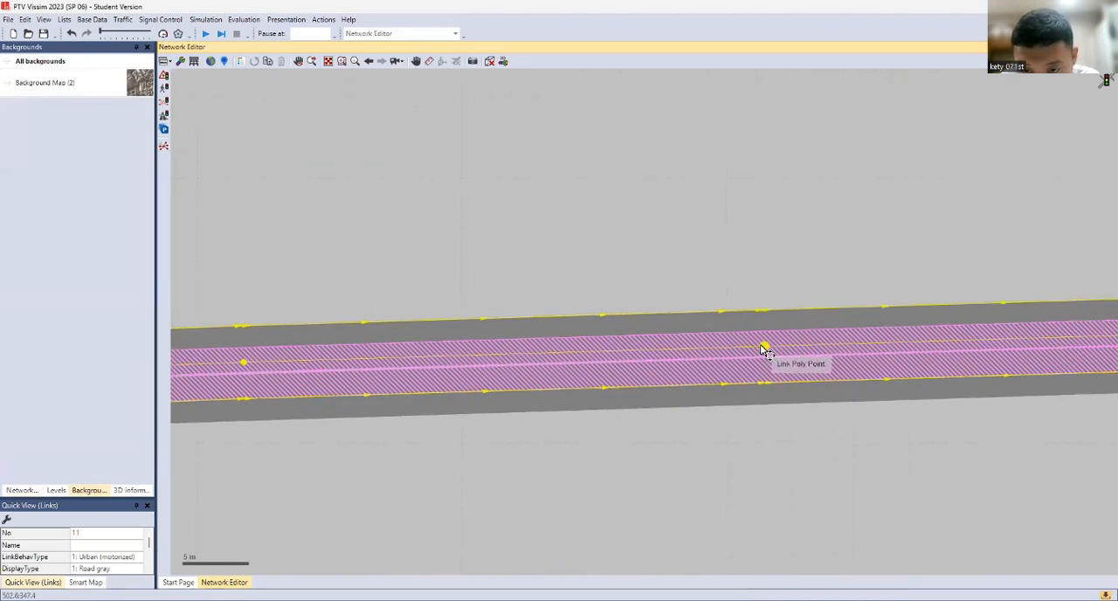
left_click_drag(764, 349, 765, 350)
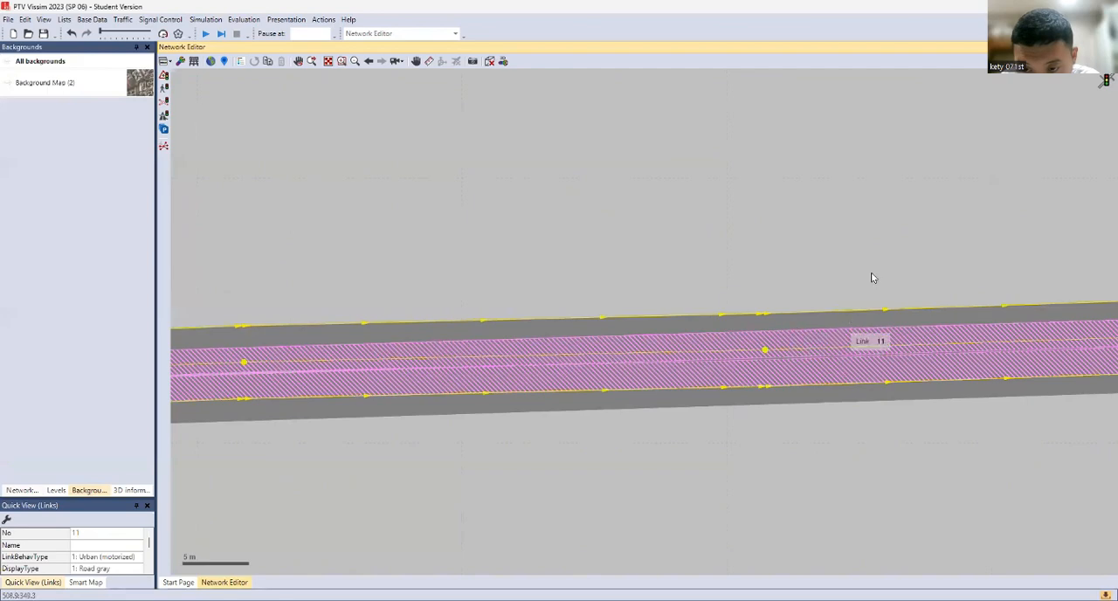
Add one more point farther east on the eastbound link and nudge it south to close the remaining gap
left_click_drag(874, 262, 546, 268)
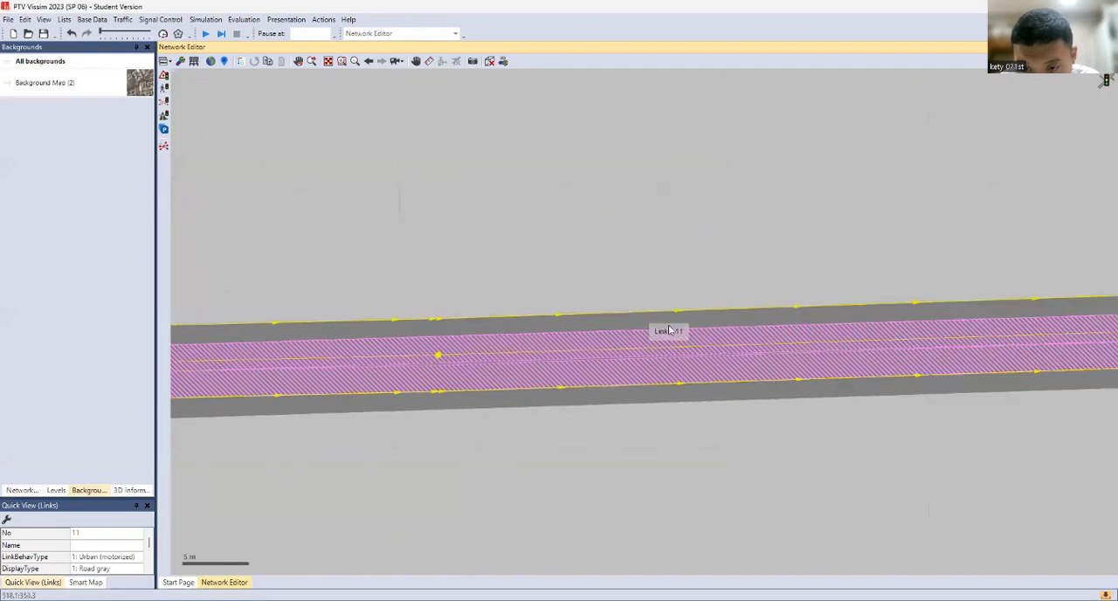
right_click(783, 341)
left_click(799, 363)
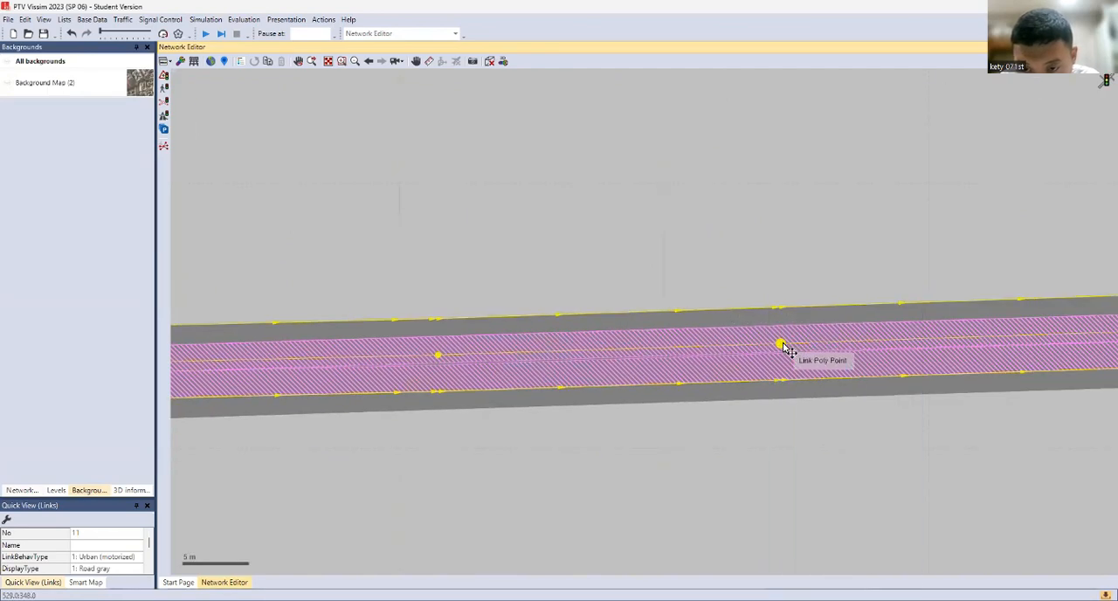
left_click_drag(784, 345, 781, 346)
left_click(784, 272)
scroll(783, 270, "down", 1)
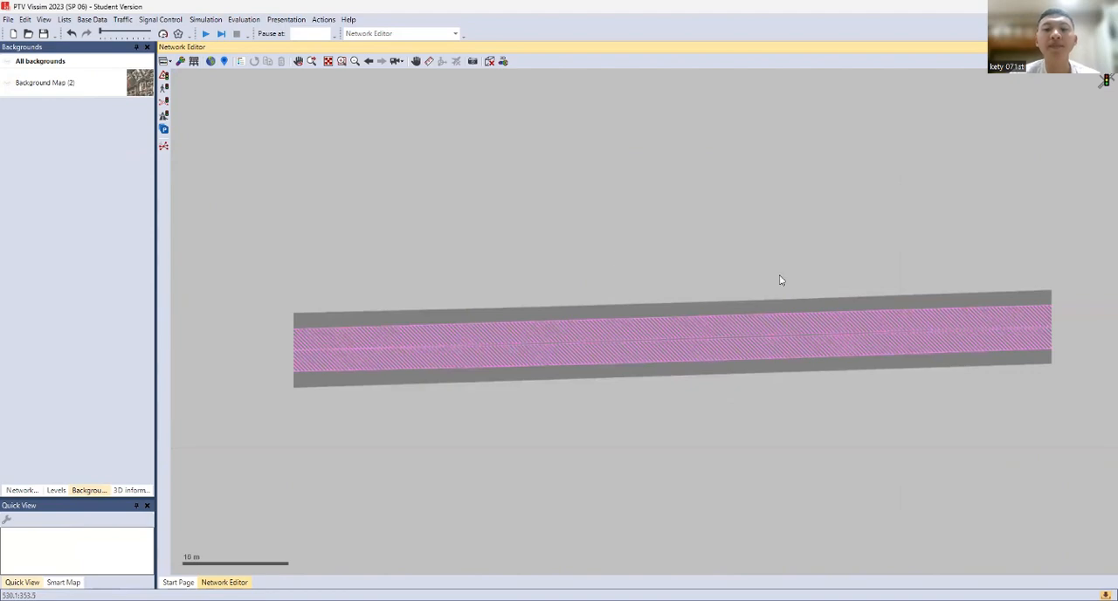
Turn the display of all backgrounds on again around the northeastern junction
scroll(460, 258, "down", 2)
left_click_drag(460, 258, 951, 361)
scroll(392, 313, "down", 1)
left_click_drag(393, 313, 738, 350)
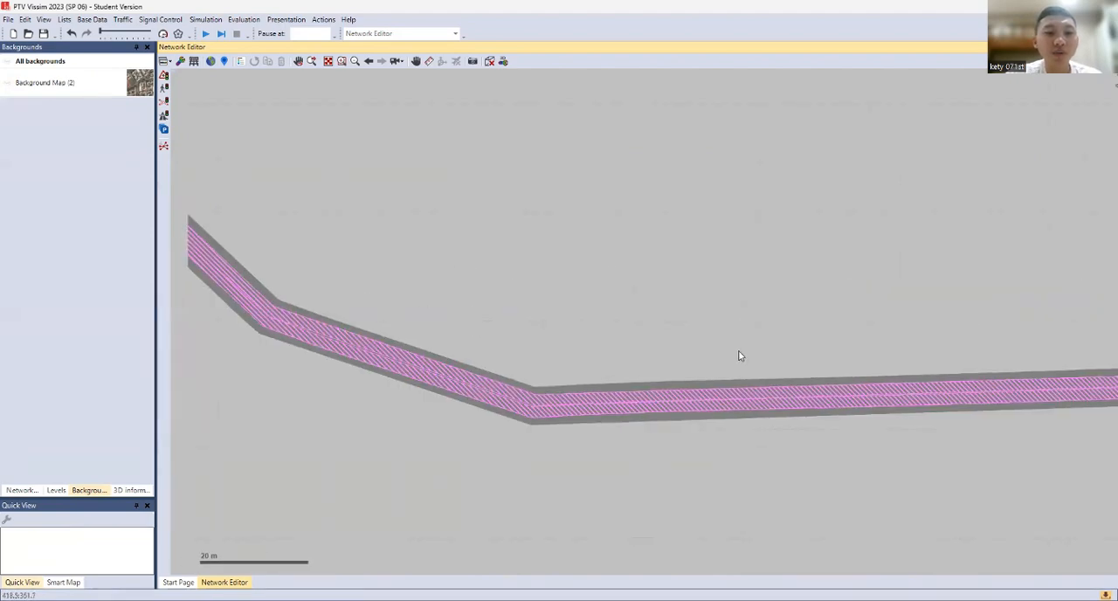
scroll(494, 293, "down", 2)
left_click_drag(350, 115, 539, 300)
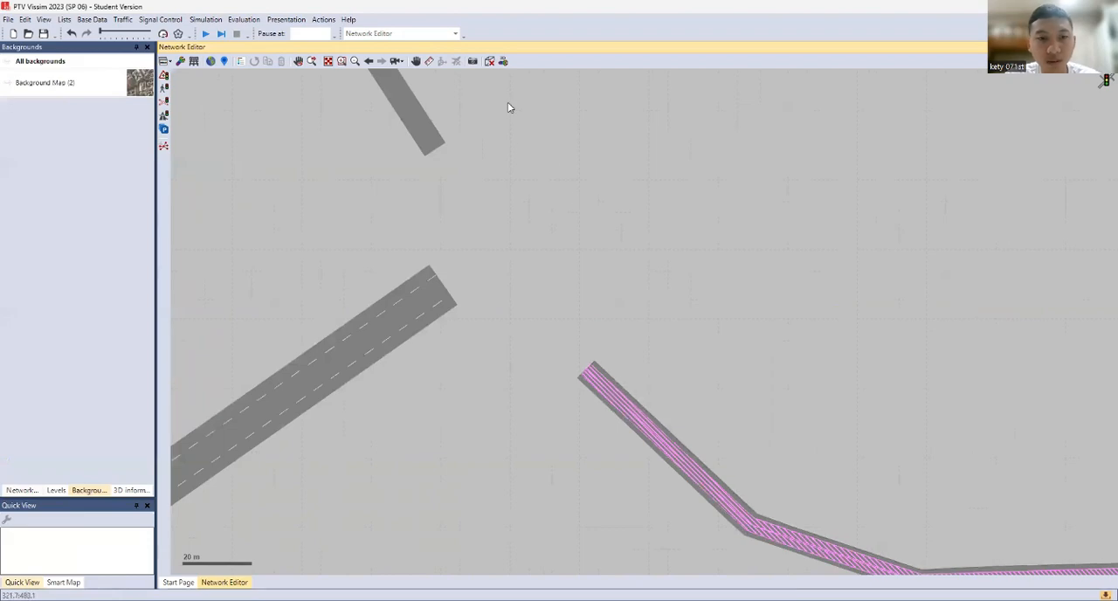
left_click(19, 492)
left_click(88, 491)
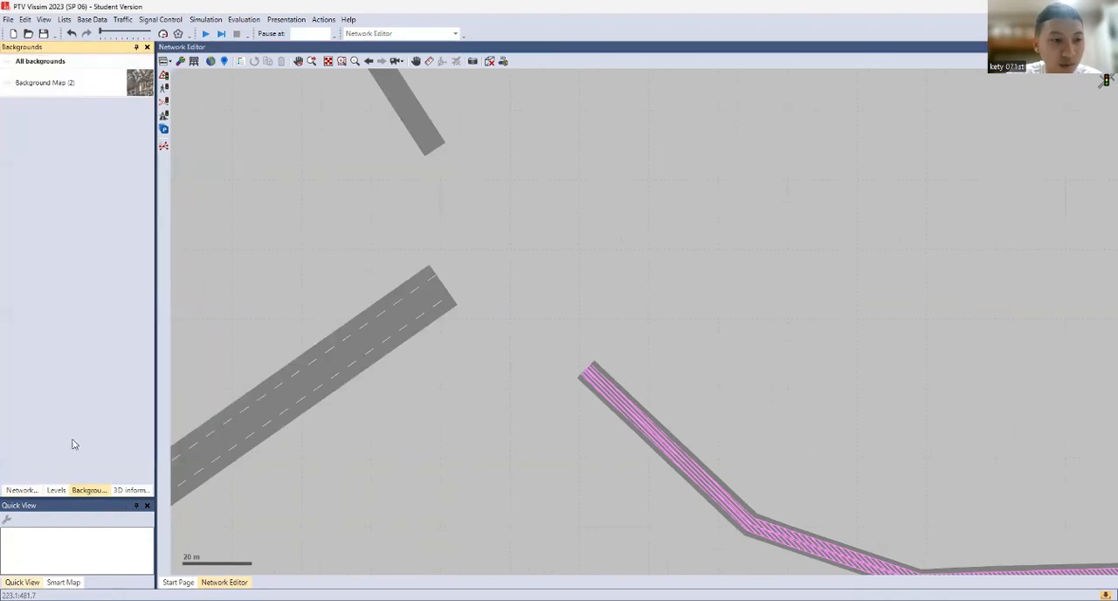
left_click(6, 62)
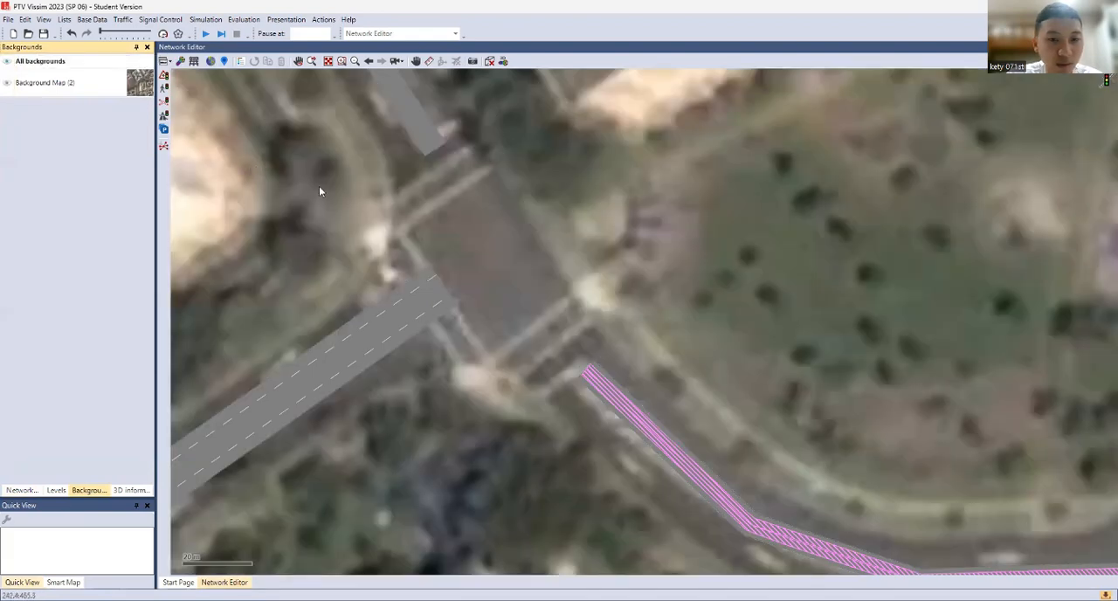
Select the eastbound and westbound links together and move them northwest up to the northeastern junction's stop line
scroll(350, 201, "down", 3)
left_click(498, 319)
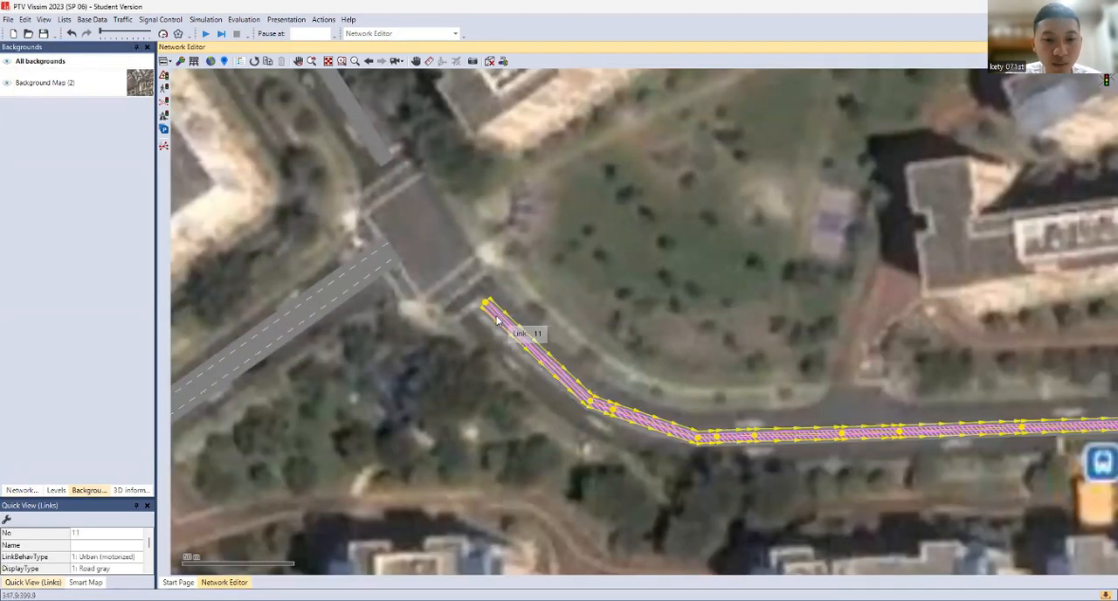
left_click(21, 490)
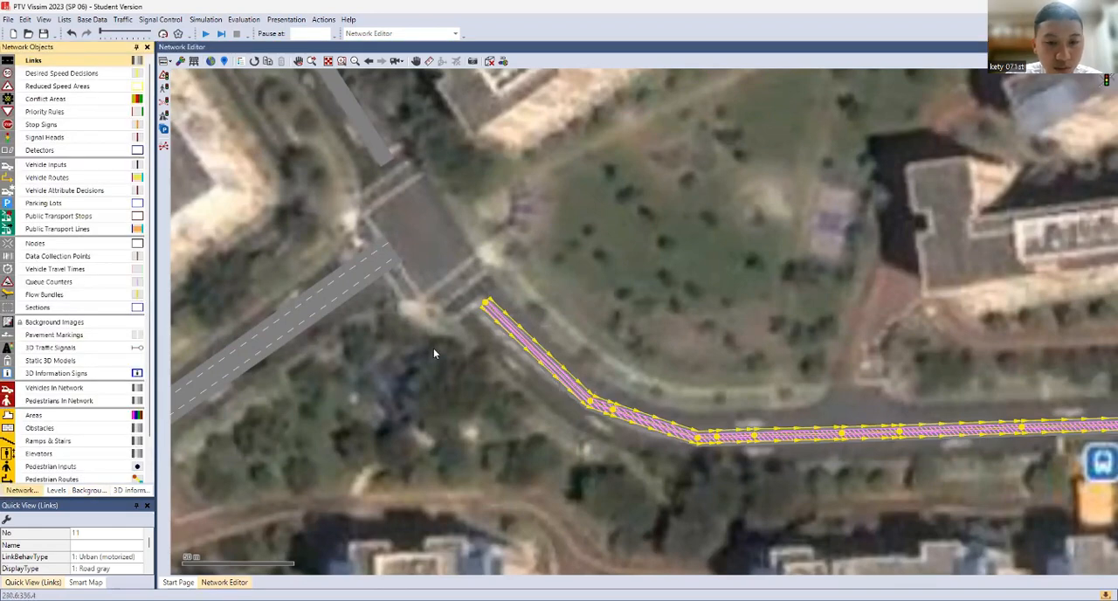
left_click(491, 323)
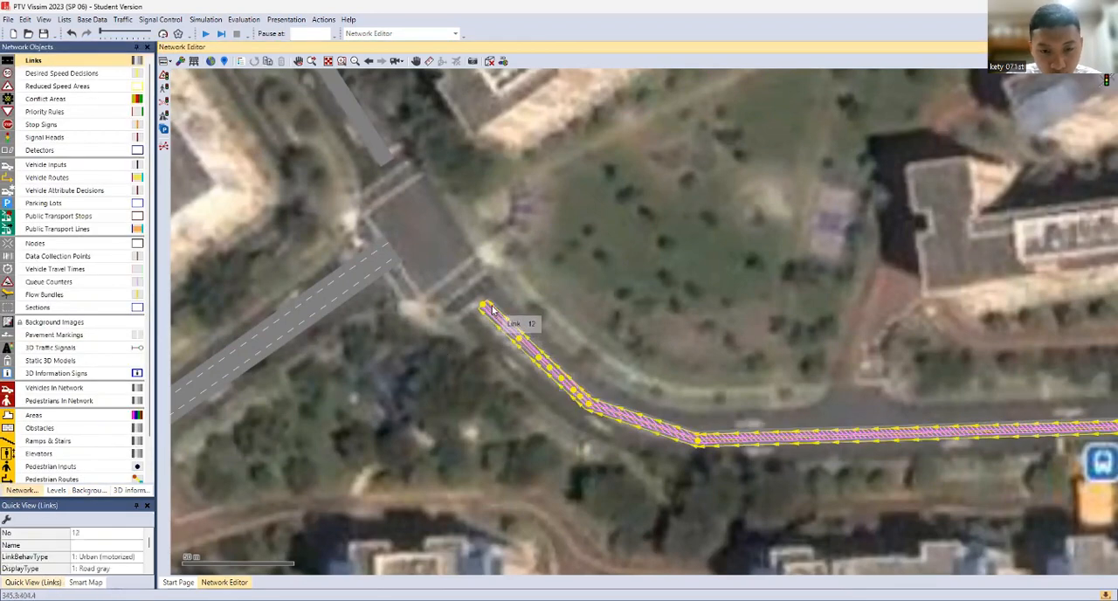
left_click(491, 305)
left_click(486, 306)
left_click(486, 308, "ctrl")
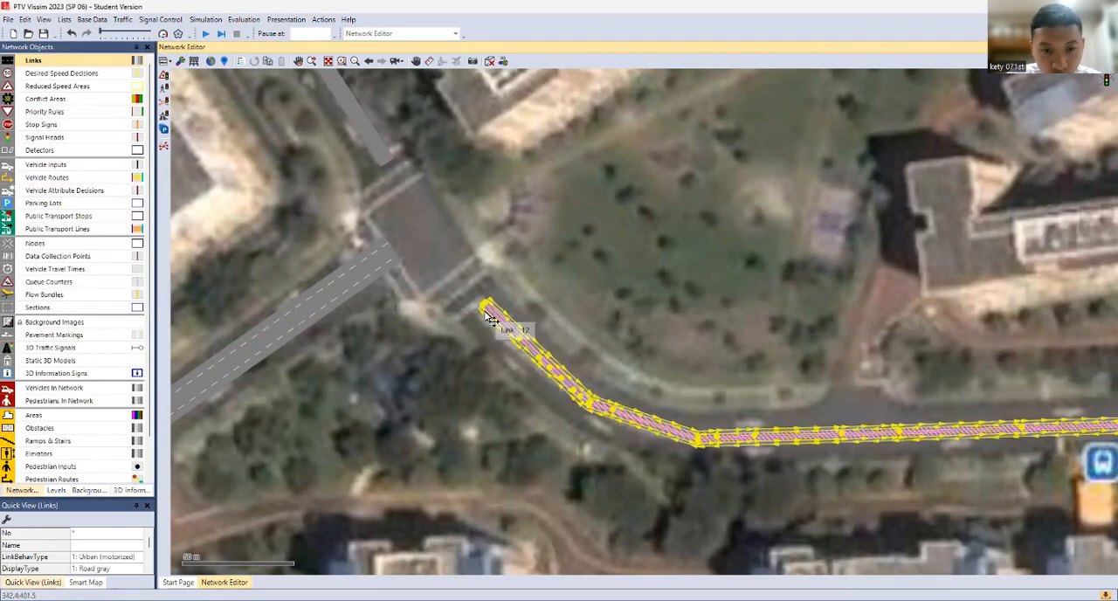
mouse_move(482, 311)
left_mouse_down()
mouse_move(461, 292)
mouse_move(469, 295)
left_mouse_up()
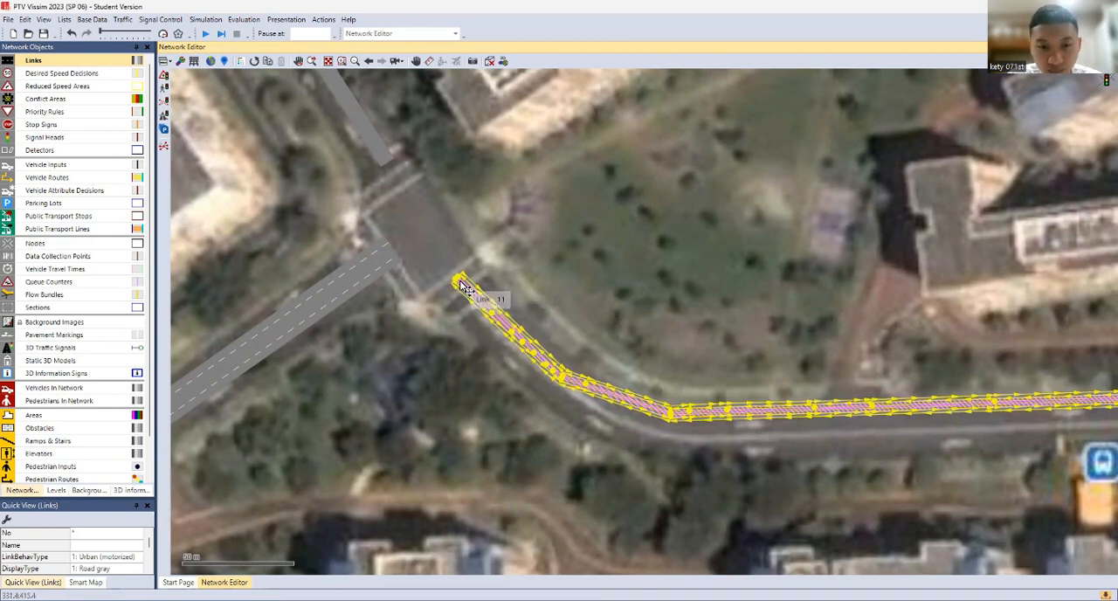
left_click(522, 259)
Shift the eastbound link's start point slightly northeast along the junction's stop line
scroll(481, 274, "up", 4)
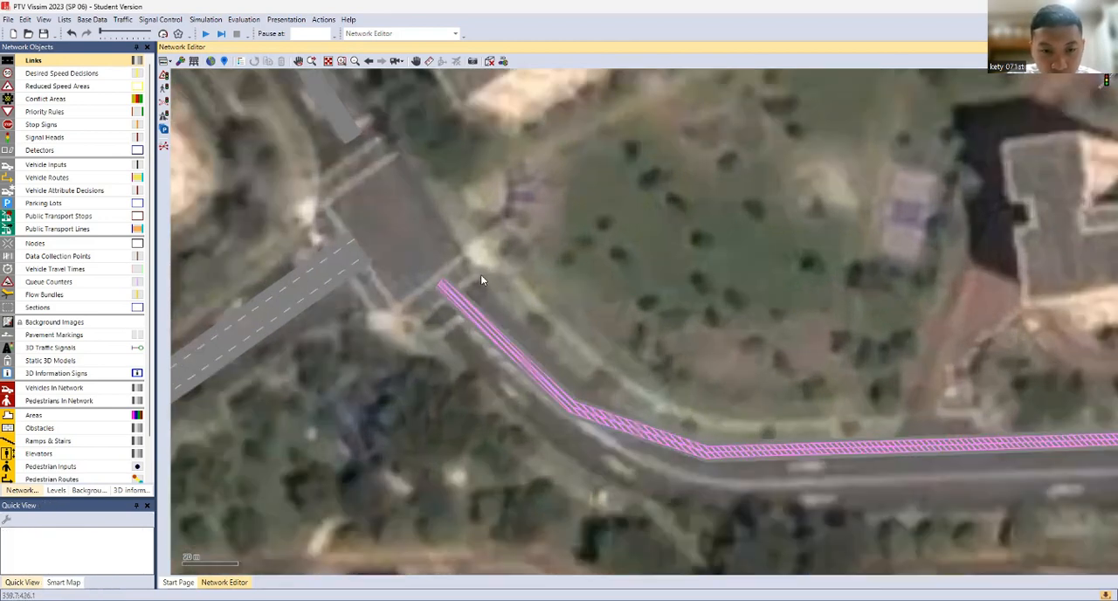
left_click(424, 281)
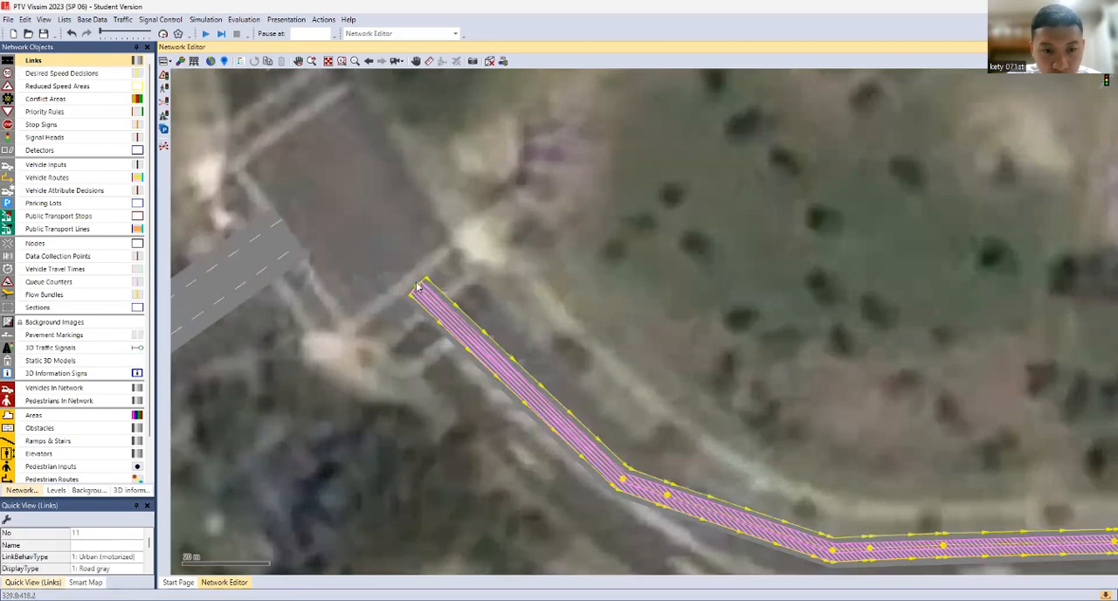
left_click_drag(436, 284, 437, 281)
Move the westbound link's end point at the junction flush with the eastbound link's start edge
left_click(416, 292)
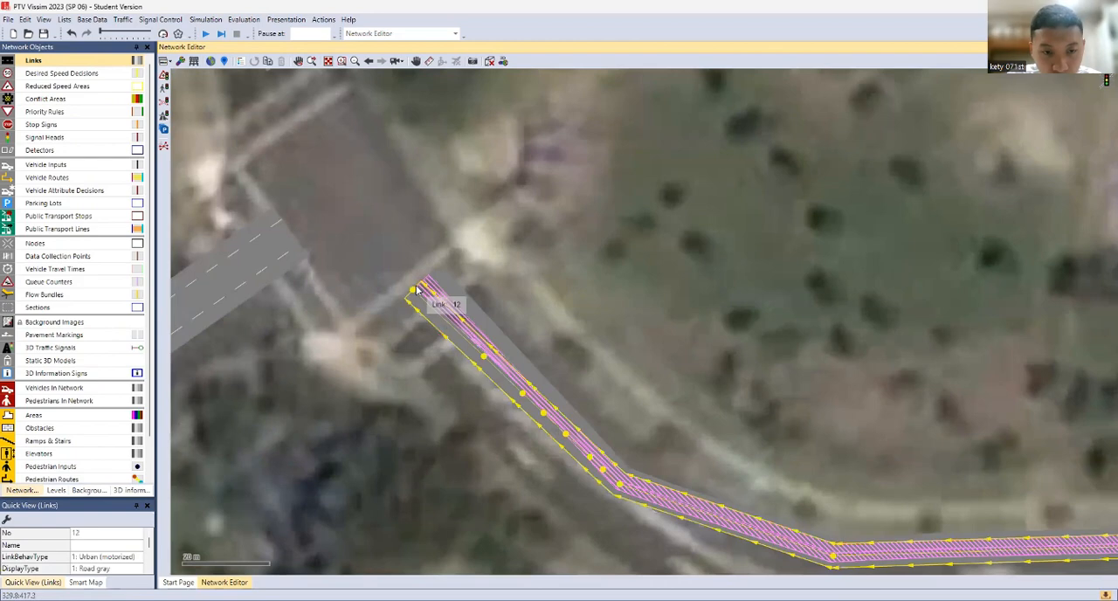
scroll(418, 291, "up", 3)
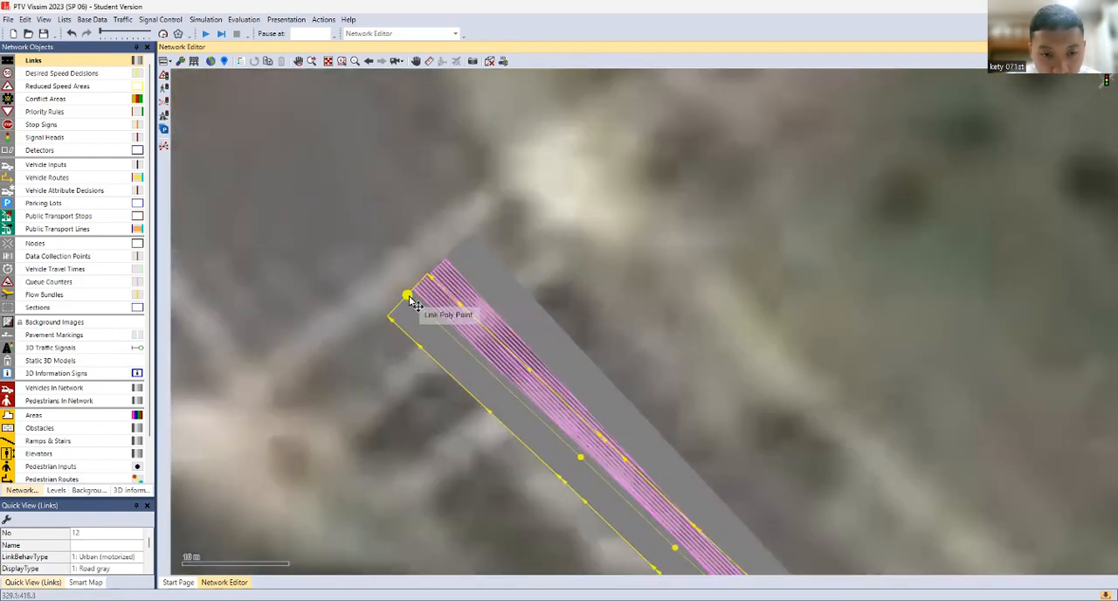
left_click_drag(416, 303, 425, 295)
scroll(507, 310, "up", 2)
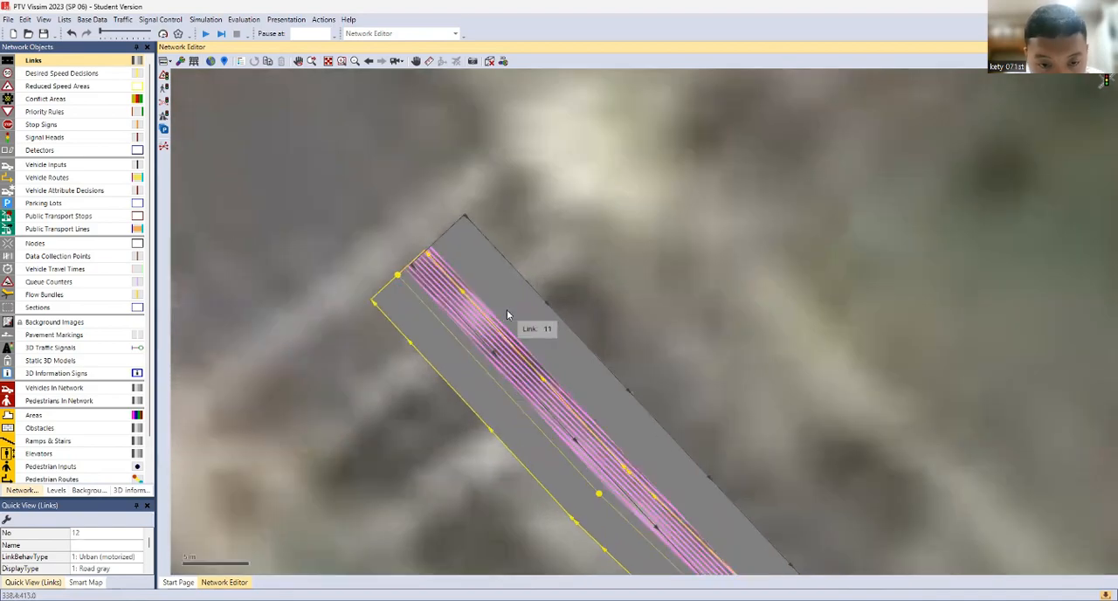
Shift the westbound link's end point at the northeastern junction slightly northeast to line up its overtaking lane with the eastbound link's
scroll(507, 311, "up", 3)
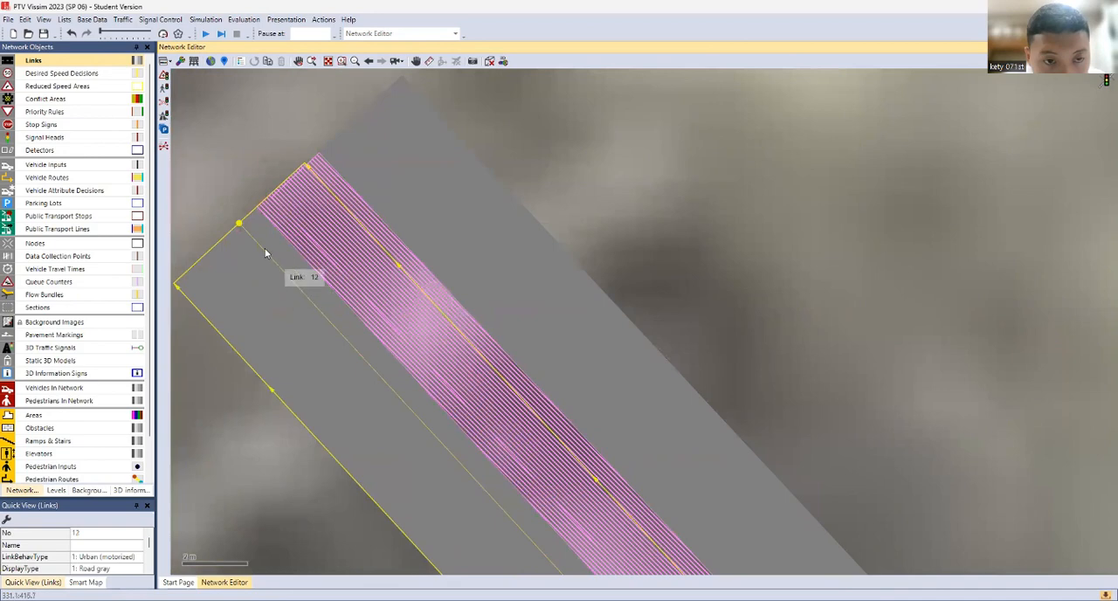
left_click_drag(245, 230, 249, 227)
left_click(619, 191)
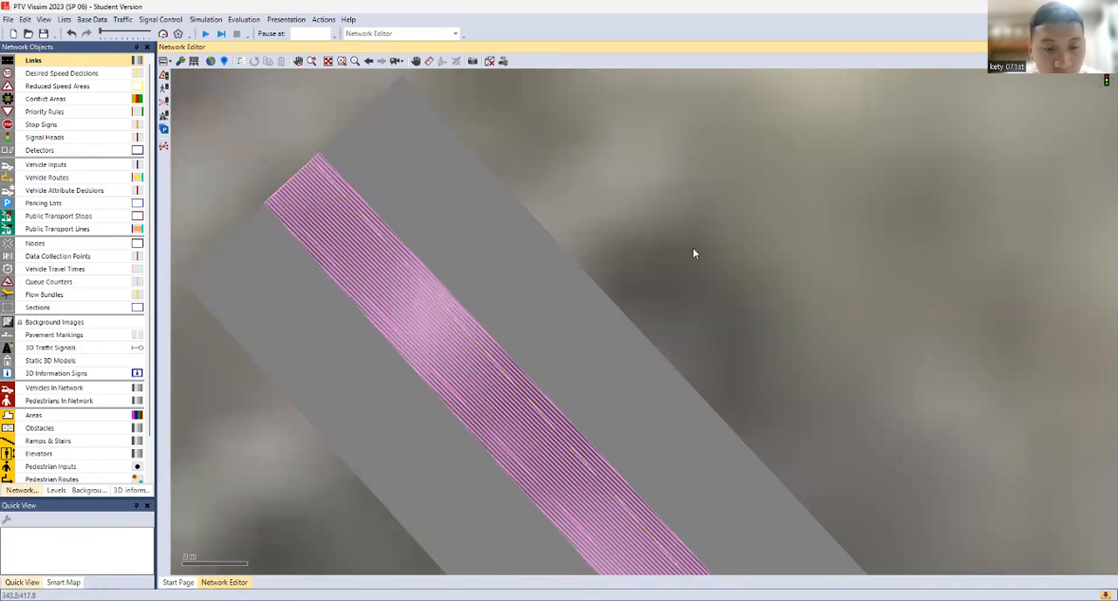
scroll(735, 333, "down", 4)
left_click_drag(747, 356, 439, 233)
scroll(739, 365, "down", 2)
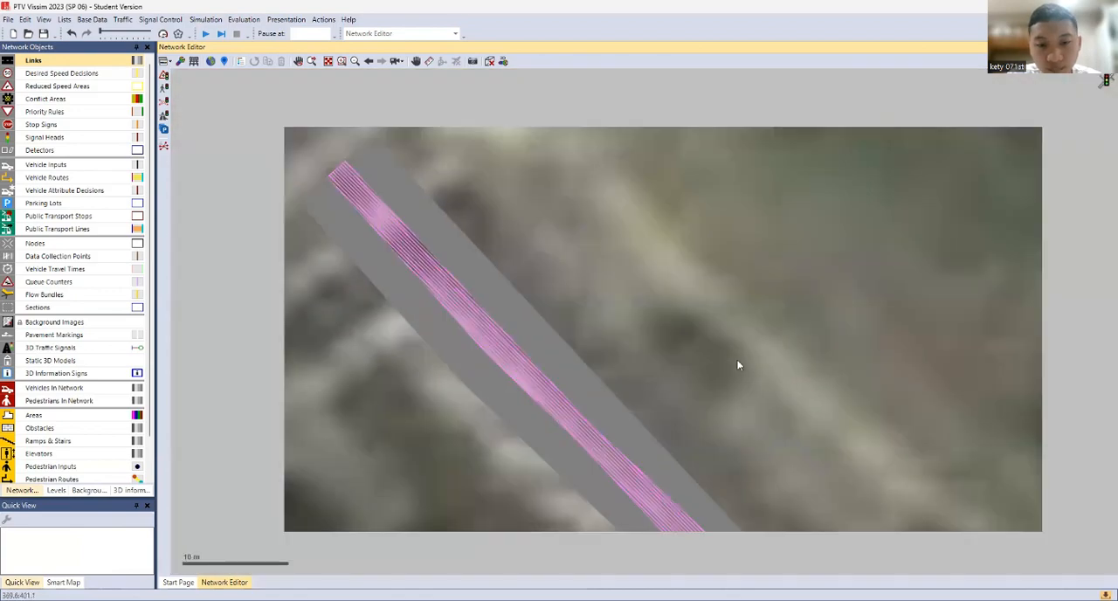
left_click_drag(739, 364, 483, 208)
scroll(665, 367, "down", 3)
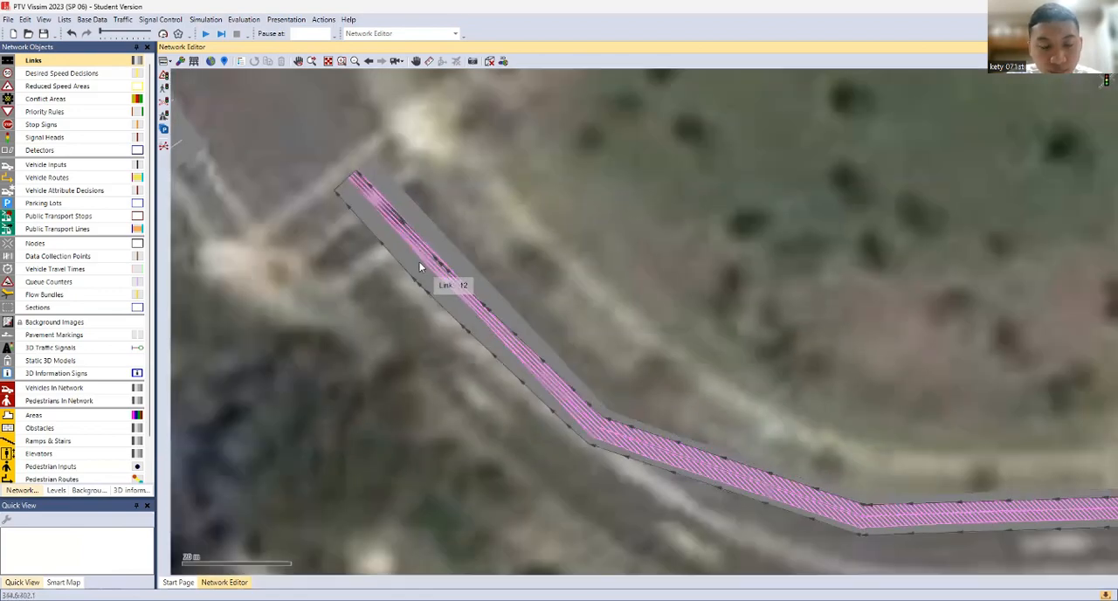
Nudge the westbound link's end point slightly west along the northeastern junction's stop line
scroll(320, 192, "up", 5)
left_click(342, 164)
scroll(348, 172, "up", 1)
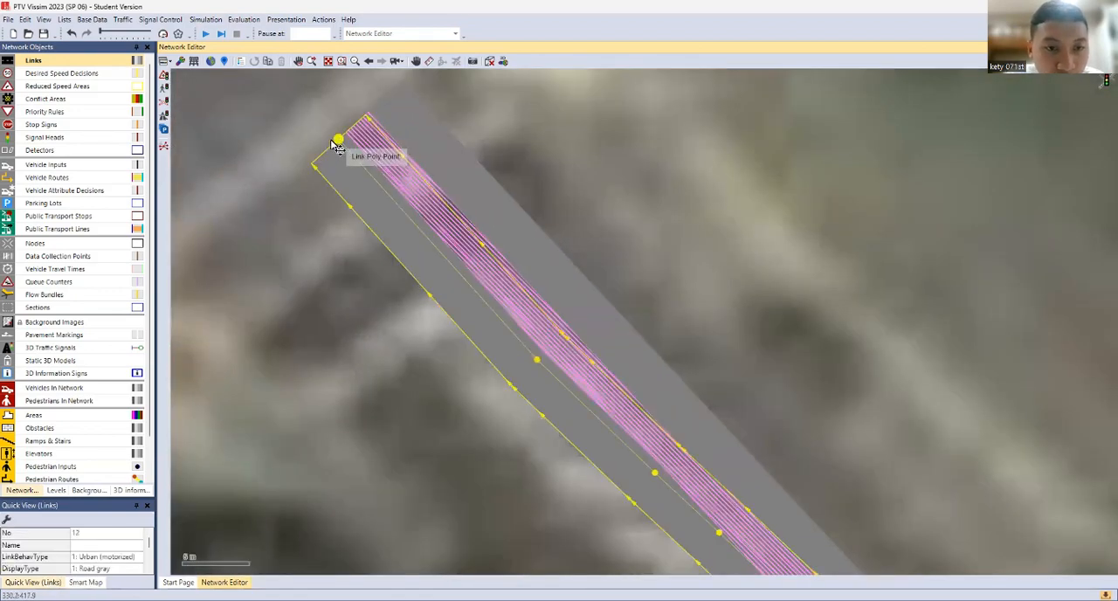
mouse_move(337, 142)
left_mouse_down()
mouse_move(327, 143)
mouse_move(341, 155)
mouse_move(335, 138)
left_mouse_up()
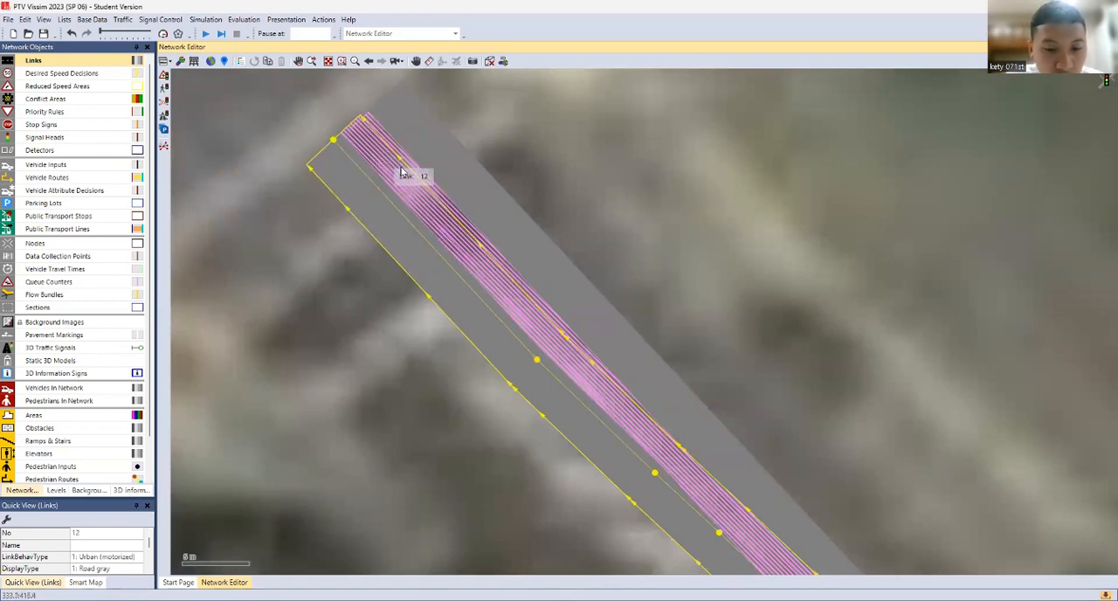
scroll(568, 183, "down", 1)
left_click(587, 204)
scroll(606, 242, "down", 2)
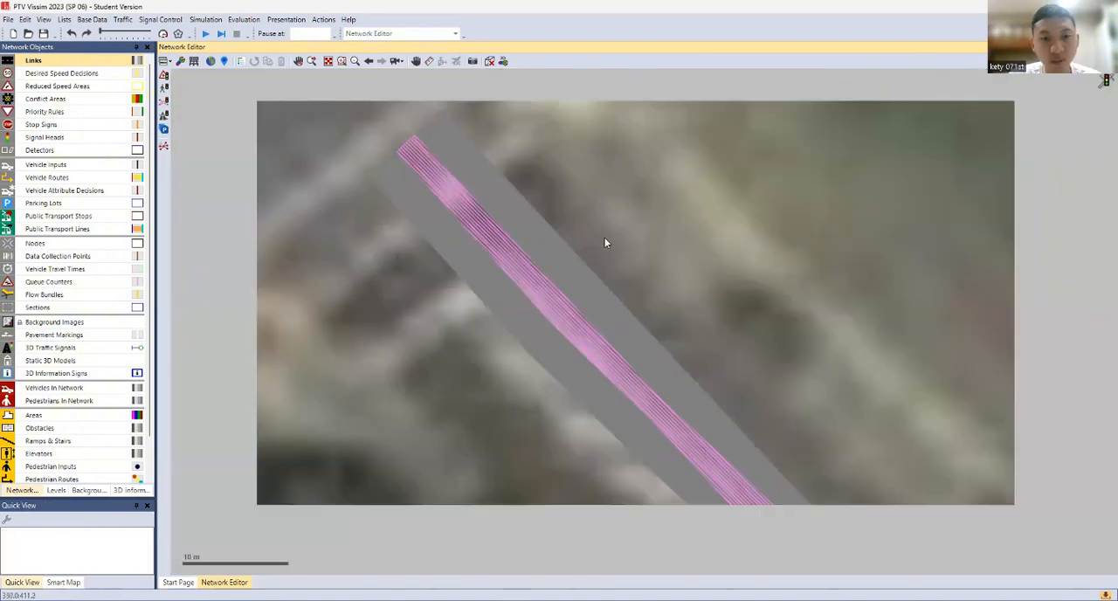
scroll(707, 372, "down", 3)
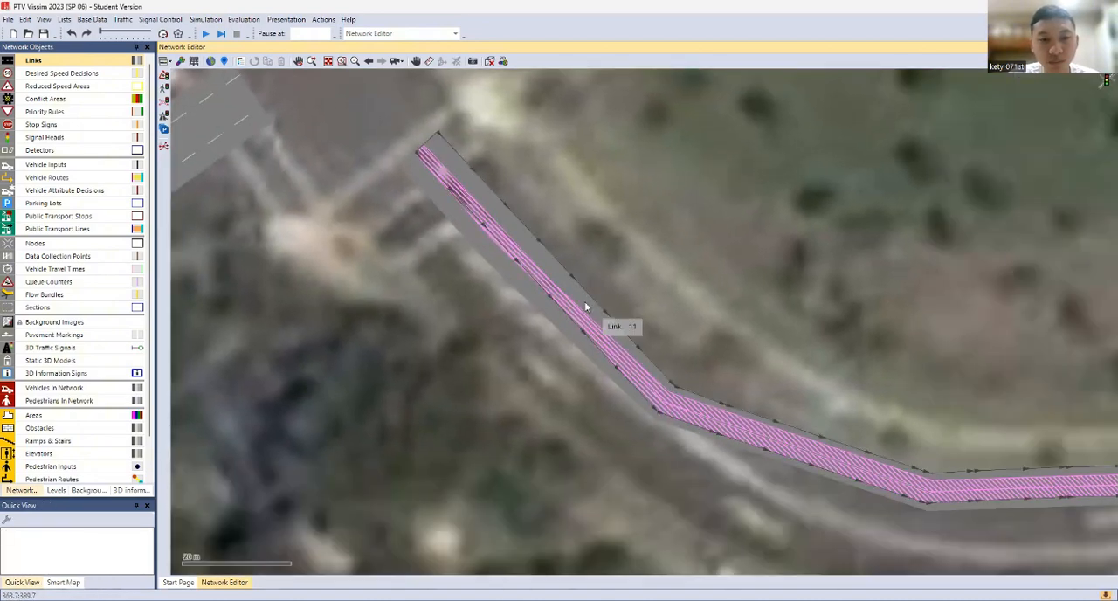
Pull the eastbound link's start point and the westbound link's end point back southeast along the road, away from the junction
left_click(446, 184)
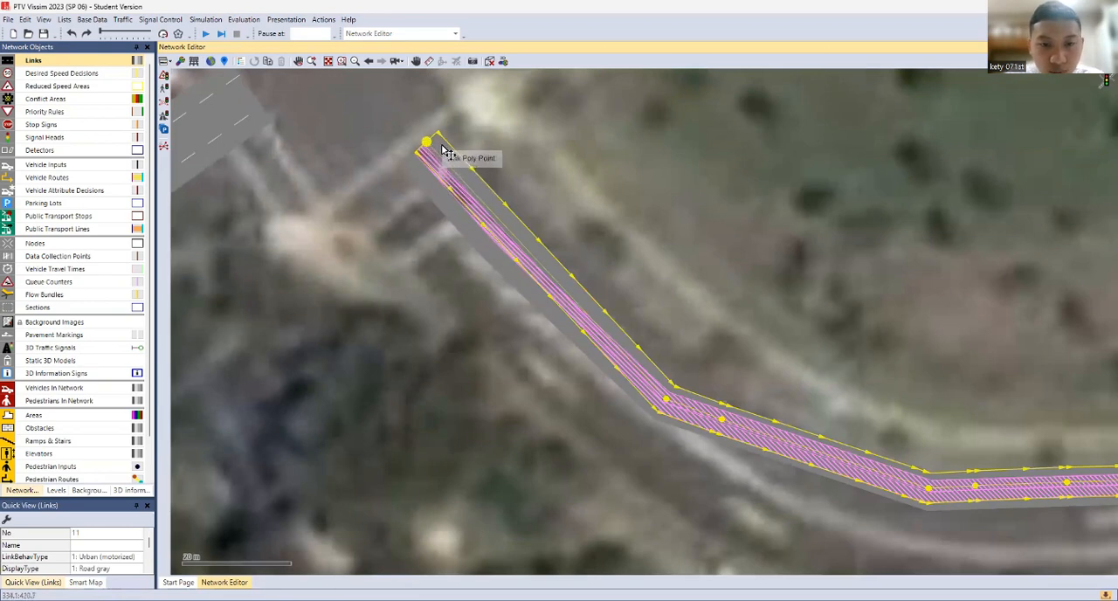
left_click_drag(427, 144, 498, 218)
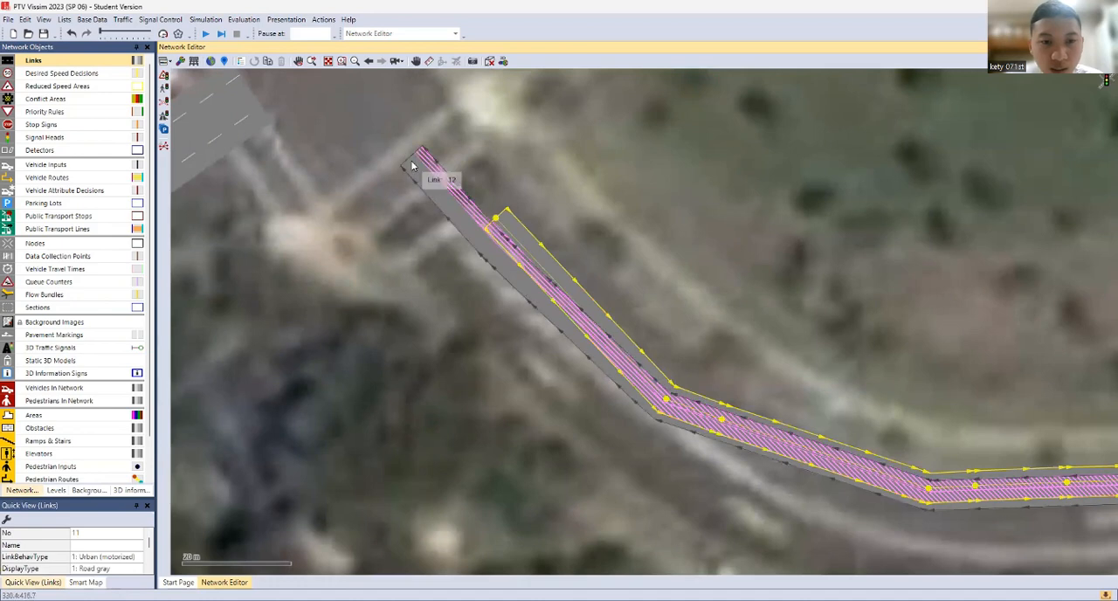
left_click(413, 166)
left_click_drag(414, 164, 487, 238)
left_click(542, 221)
Draw a two-lane link about 24.5 m long from the northeastern junction southeast toward the shortened eastbound link
left_click_drag(448, 203, 510, 370)
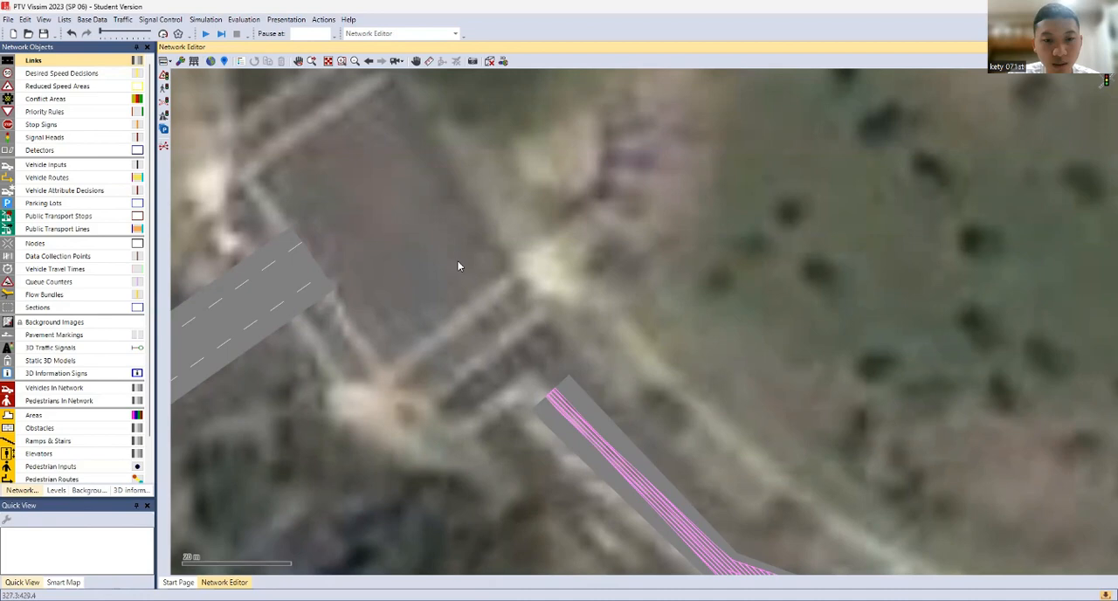
mouse_move(460, 266)
left_mouse_down()
mouse_move(581, 405)
mouse_move(533, 378)
mouse_move(545, 371)
mouse_move(546, 348)
left_mouse_up()
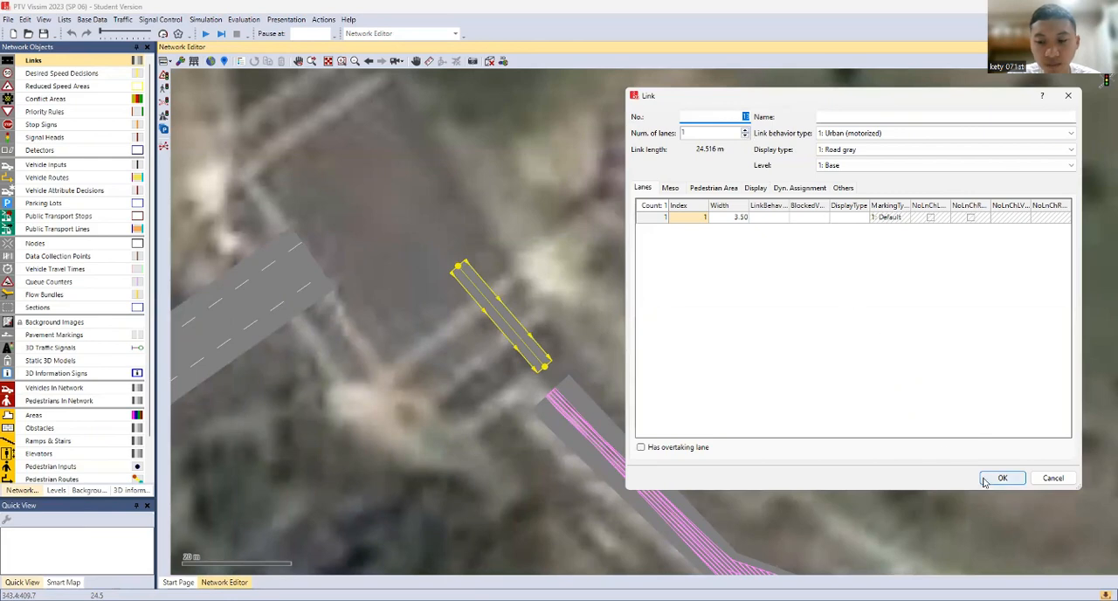
left_click(746, 131)
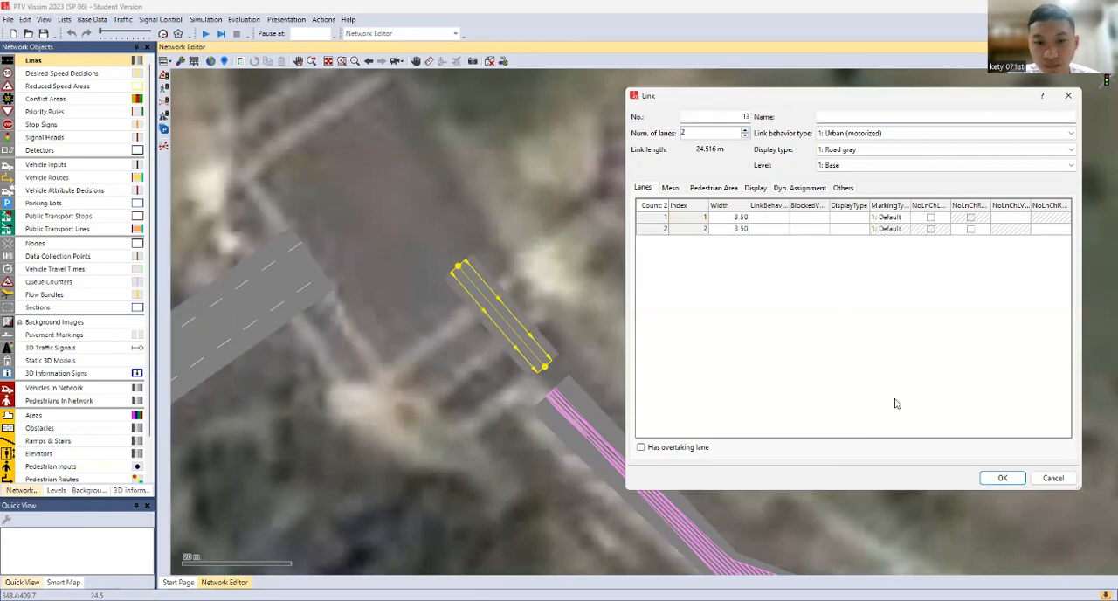
left_click(1003, 478)
Generate a two-lane opposite direction for the short junction link and shift both links slightly northeast
right_click(513, 349)
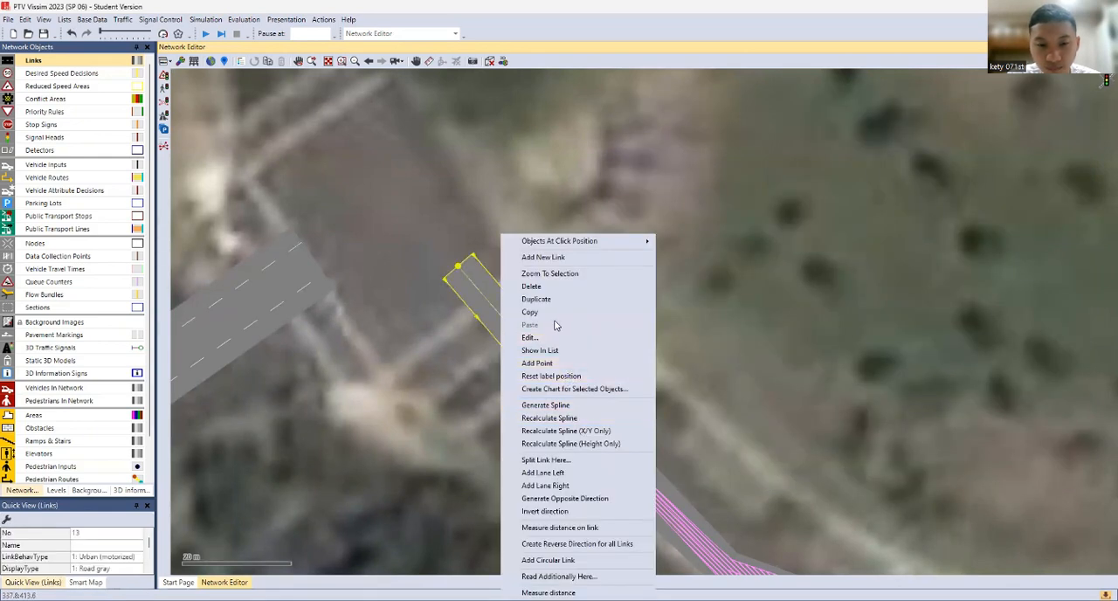
left_click(564, 498)
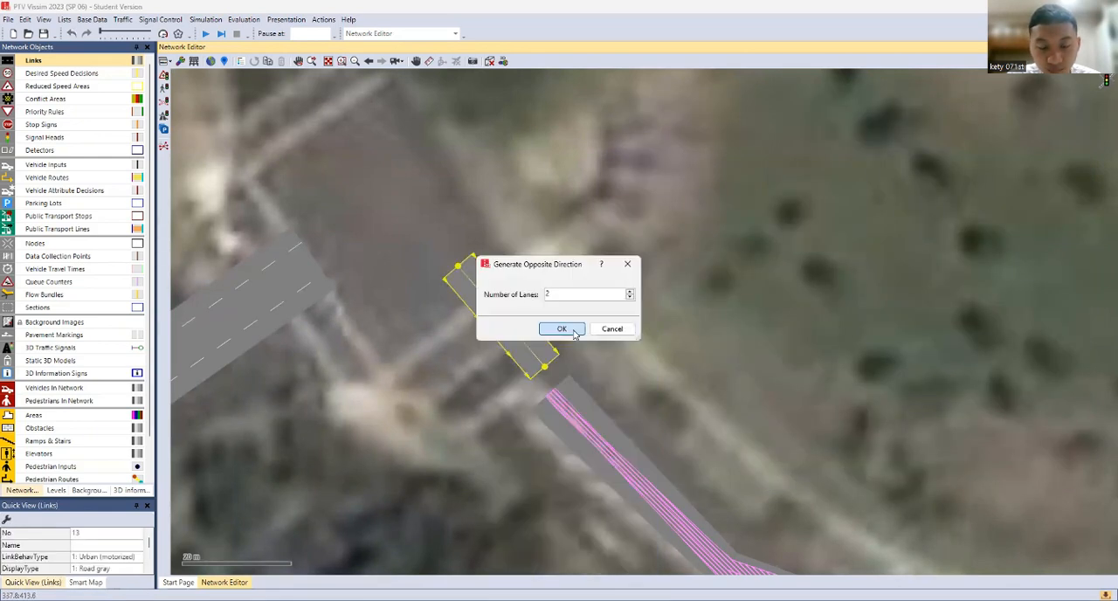
key("Return")
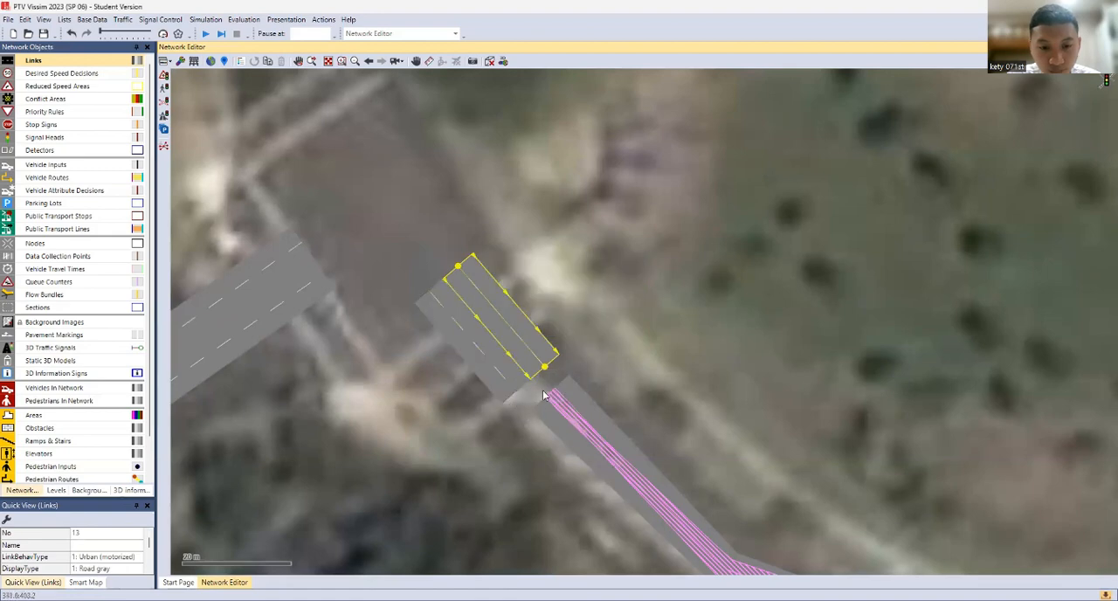
left_click(490, 358, "ctrl")
left_click_drag(489, 358, 502, 349)
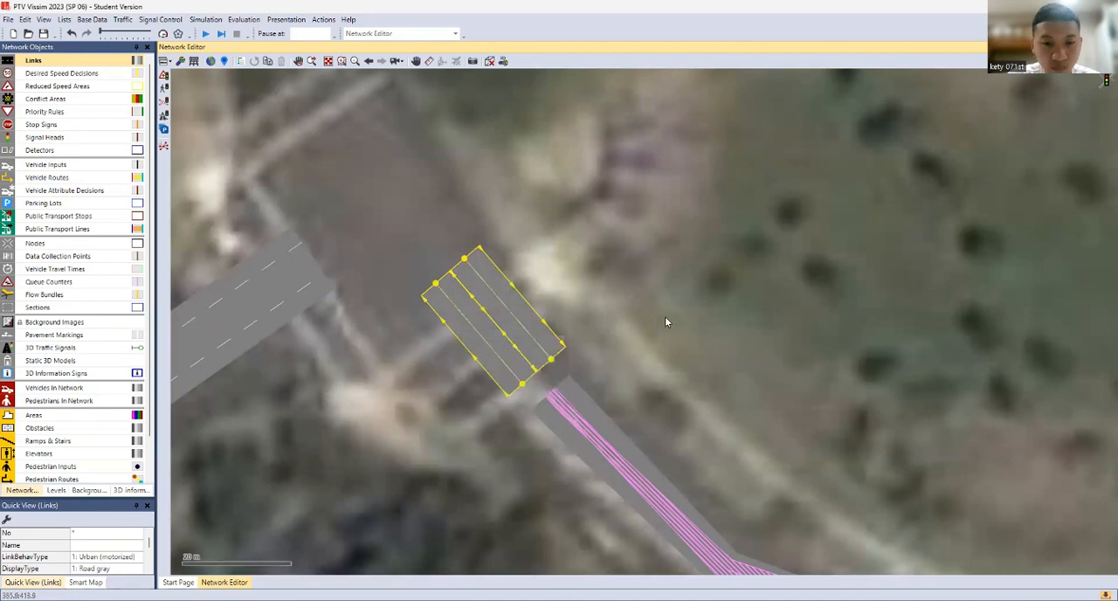
Delete the opposite-direction link on the southwest side of the short junction link
left_click(665, 316)
left_click(544, 337)
left_click(489, 369, "ctrl")
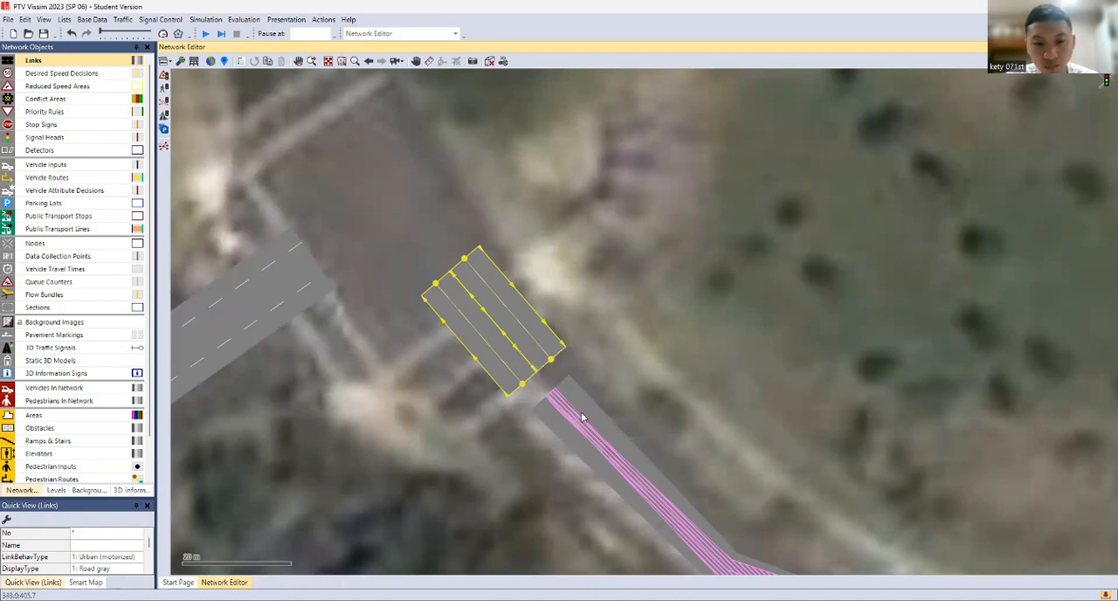
left_click(681, 327)
left_click(506, 359)
key("Delete")
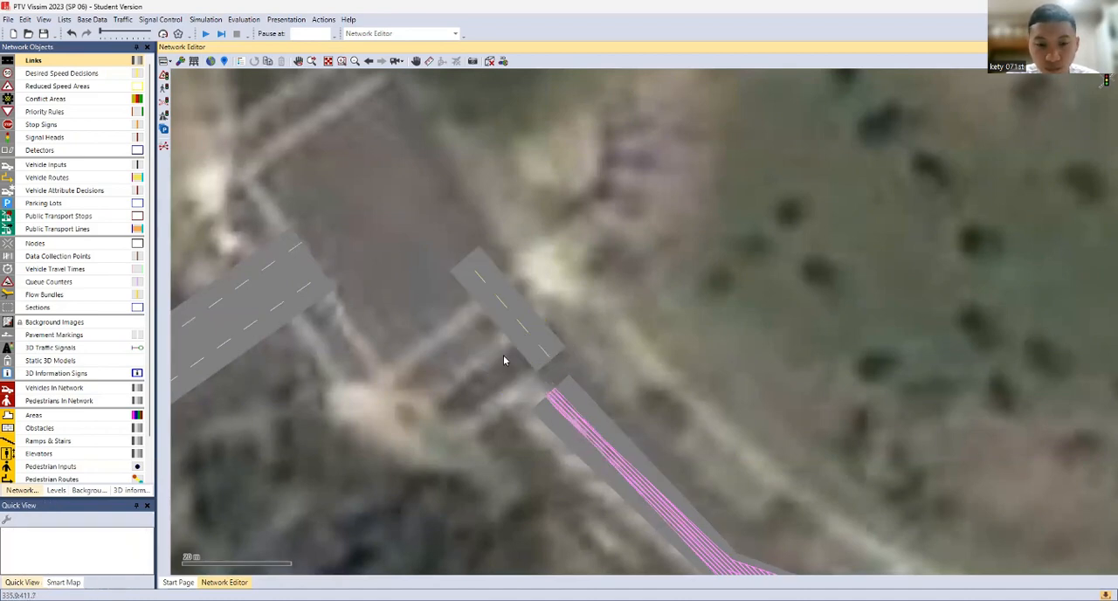
Set lane 1 of the short junction link to a width of 2 m and shift the link slightly southwest
left_click(525, 343)
right_click(514, 344)
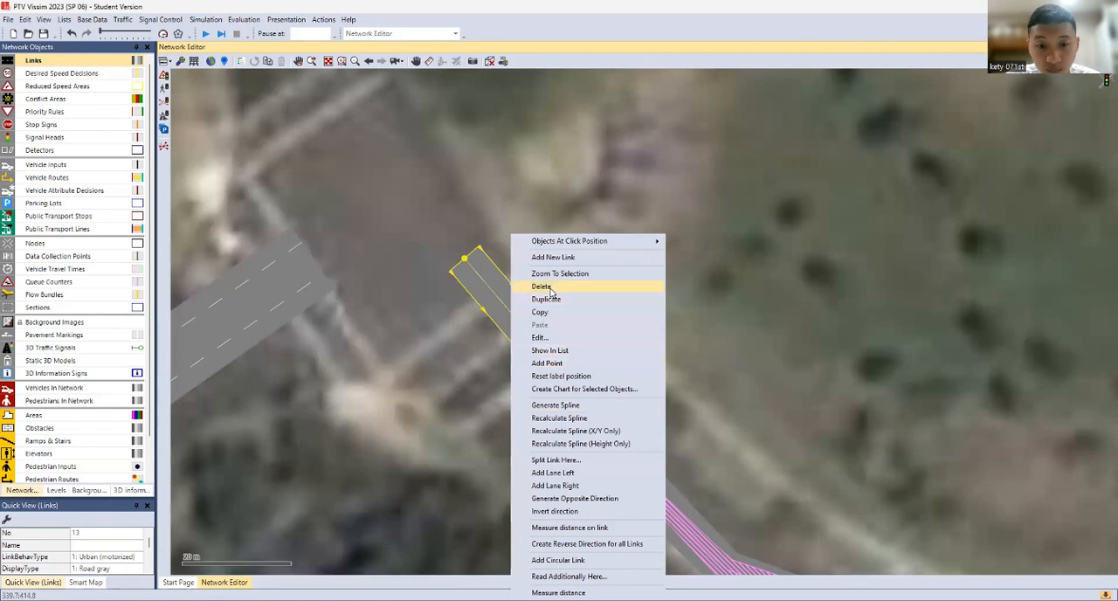
left_click(548, 340)
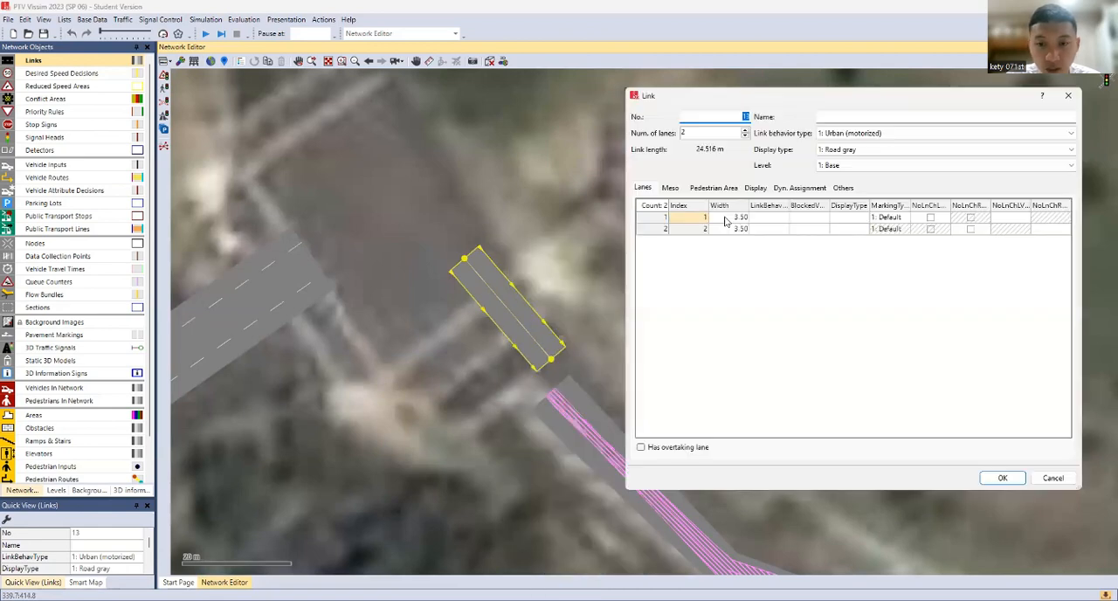
left_click(724, 222)
type("2")
key("Return")
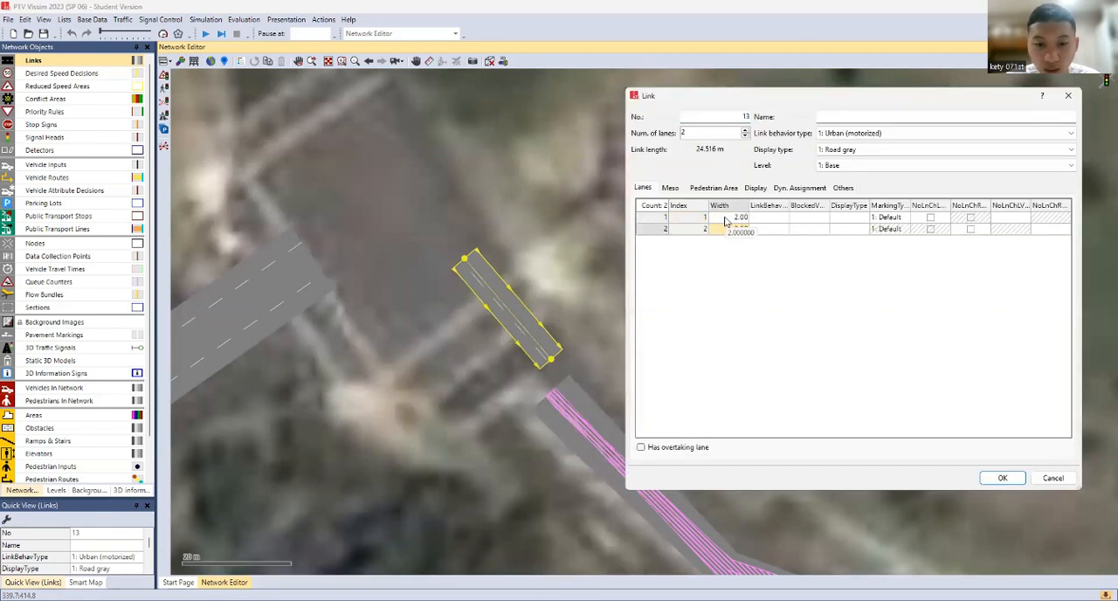
left_click(1002, 478)
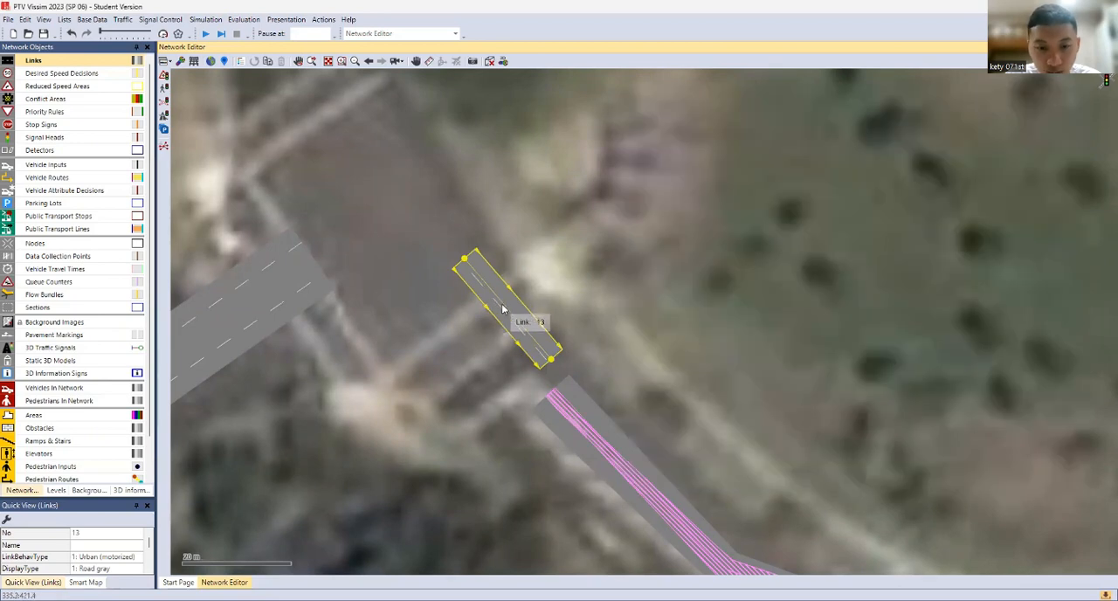
left_click(601, 348)
left_click(503, 327)
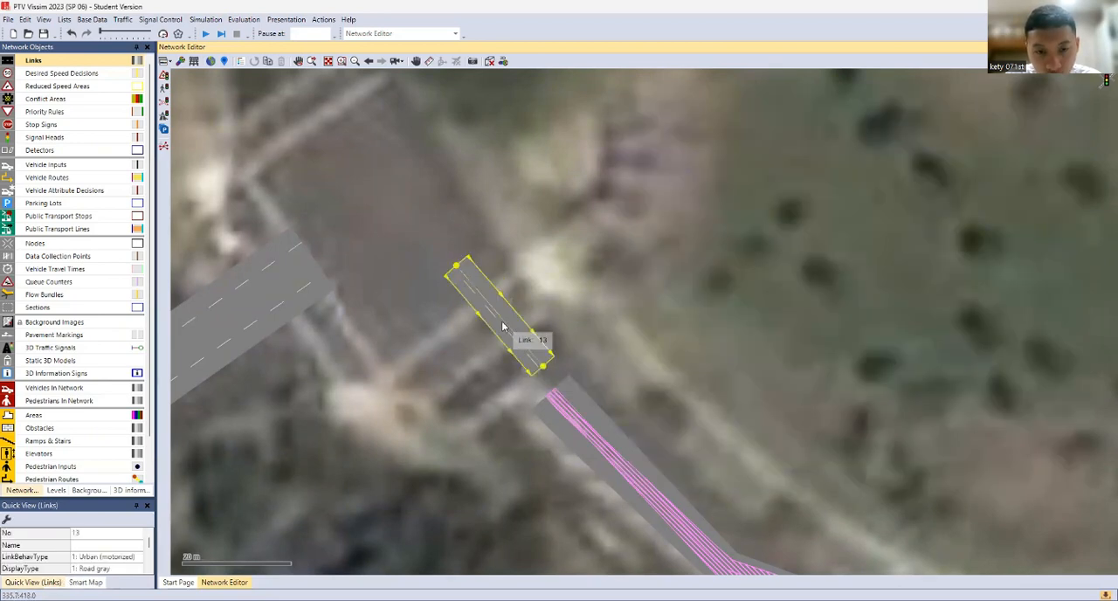
Generate a two-lane opposite direction for the narrowed short junction link
right_click(491, 329)
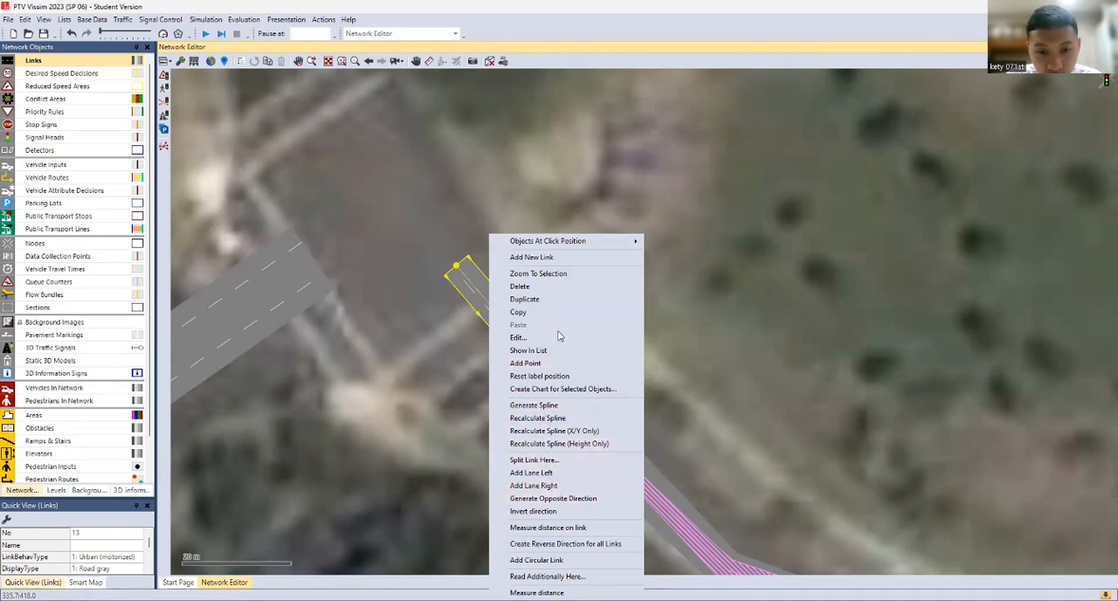
left_click(554, 499)
left_click(507, 365)
left_click(522, 352)
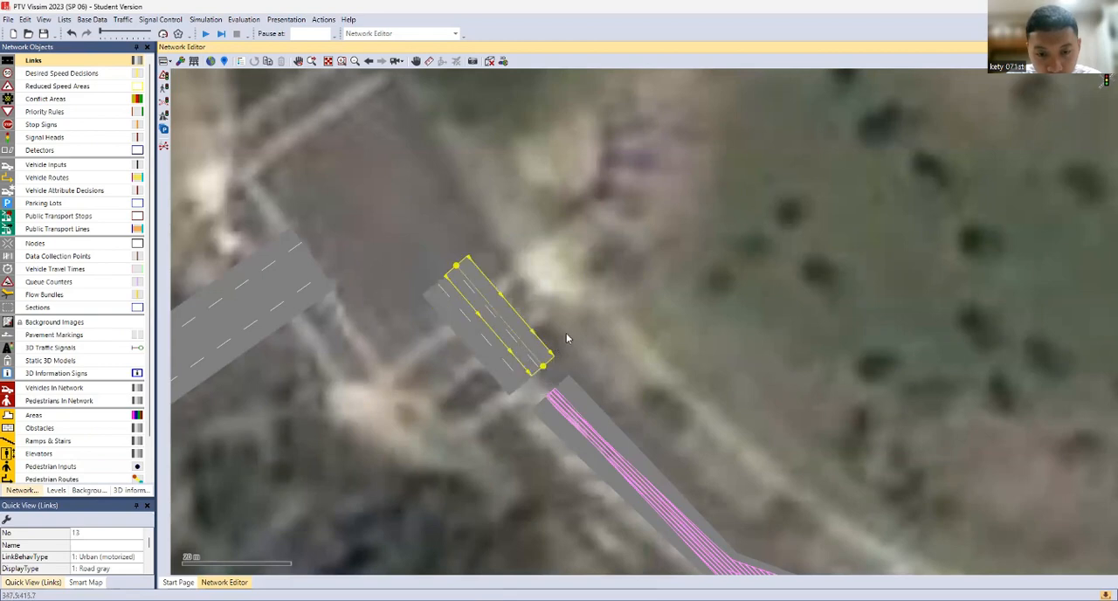
Select both short junction links together and nudge them slightly southeast
left_click(566, 338)
left_click(534, 351)
left_click(499, 366, "ctrl")
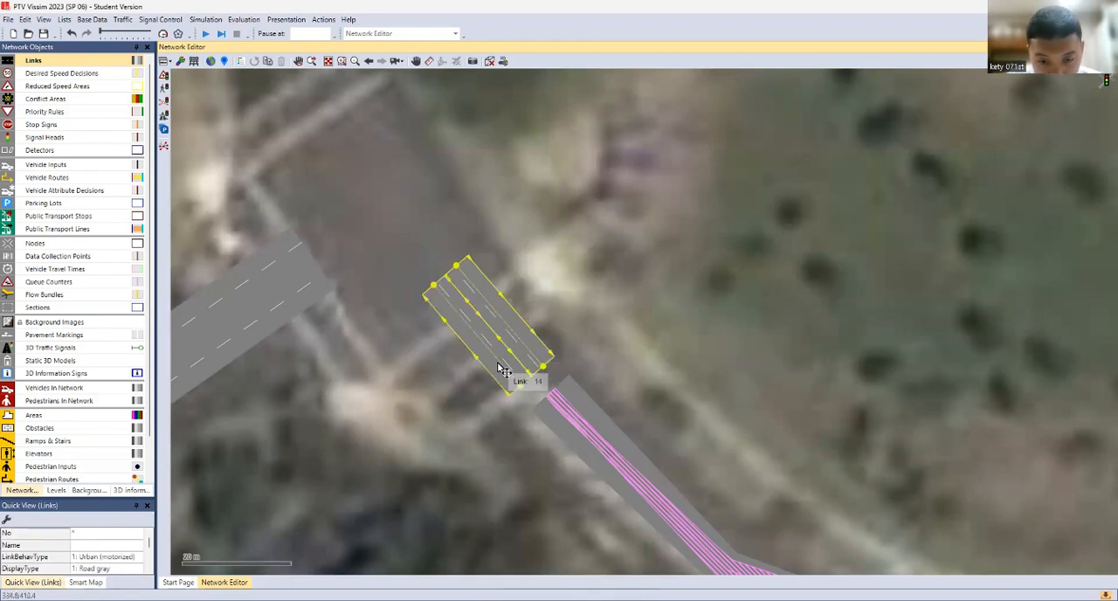
left_click_drag(499, 365, 502, 368)
left_click(584, 327)
Add a connector from both lanes of the westbound link's end to both lanes of the short link entering the junction
scroll(464, 371, "down", 1)
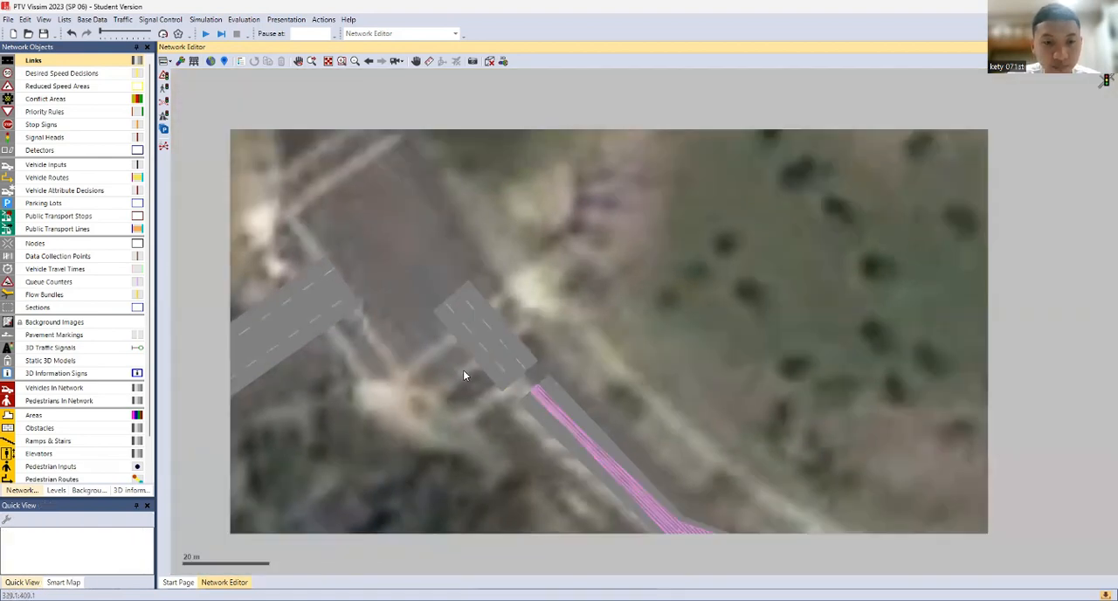
scroll(464, 376, "down", 1)
left_click(519, 394)
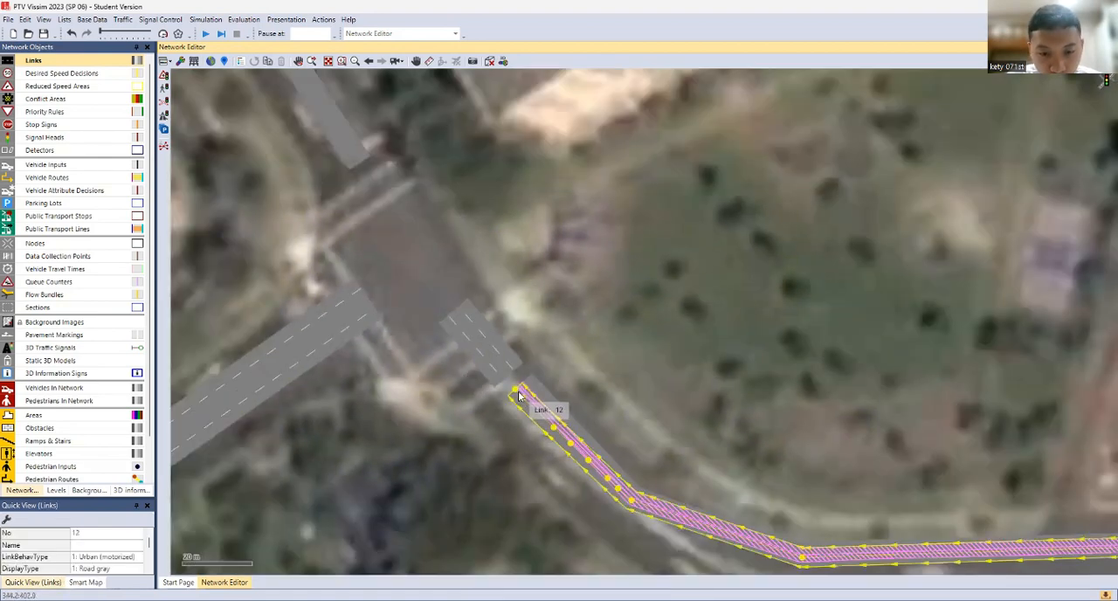
left_click_drag(519, 395, 501, 378)
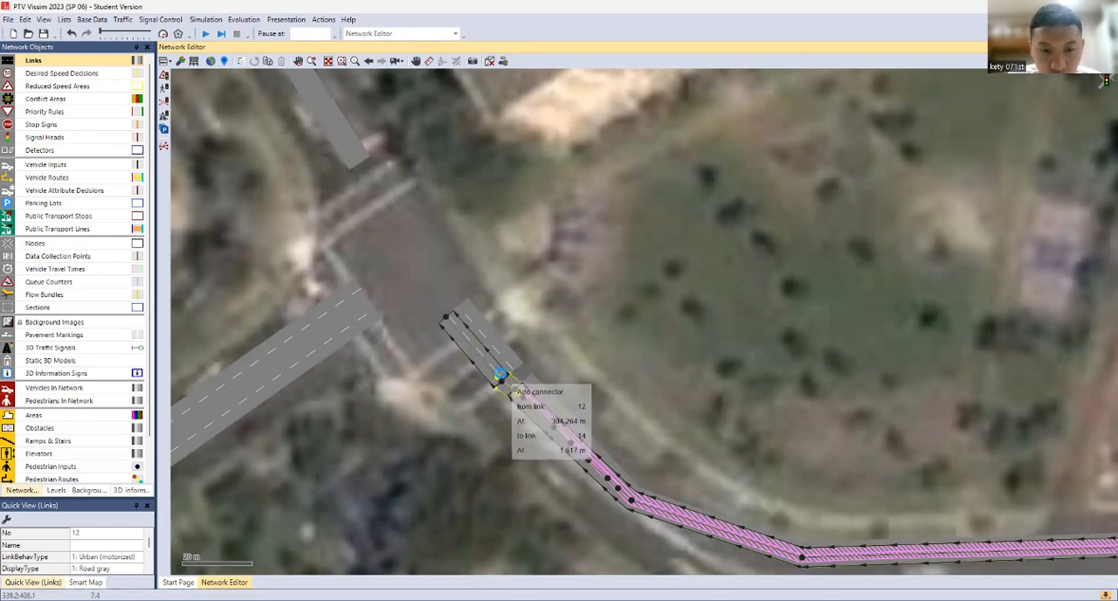
left_click_drag(600, 374, 599, 374)
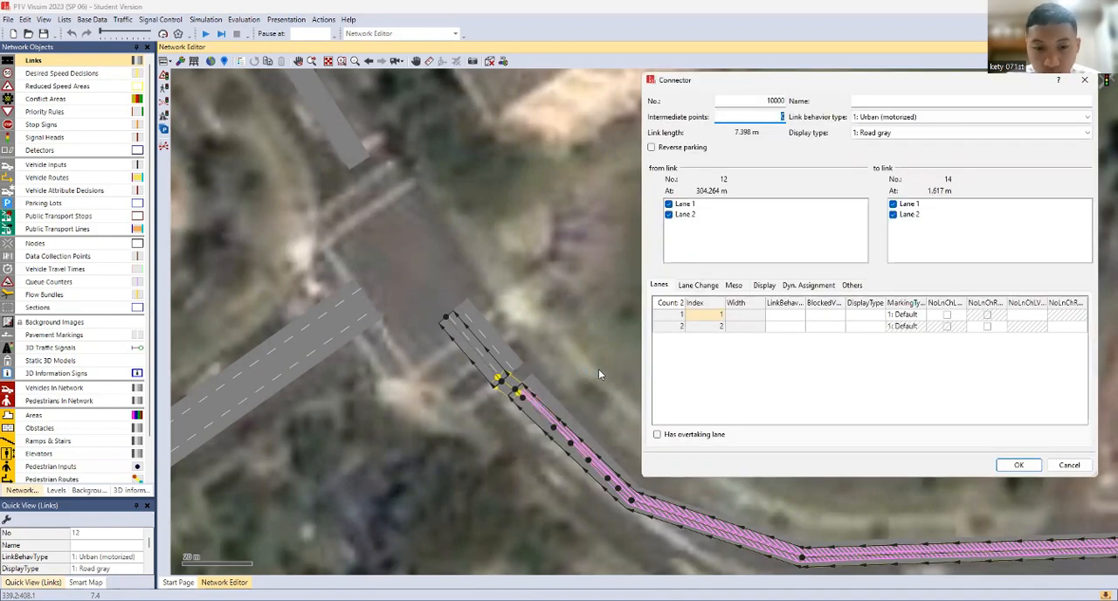
key("Return")
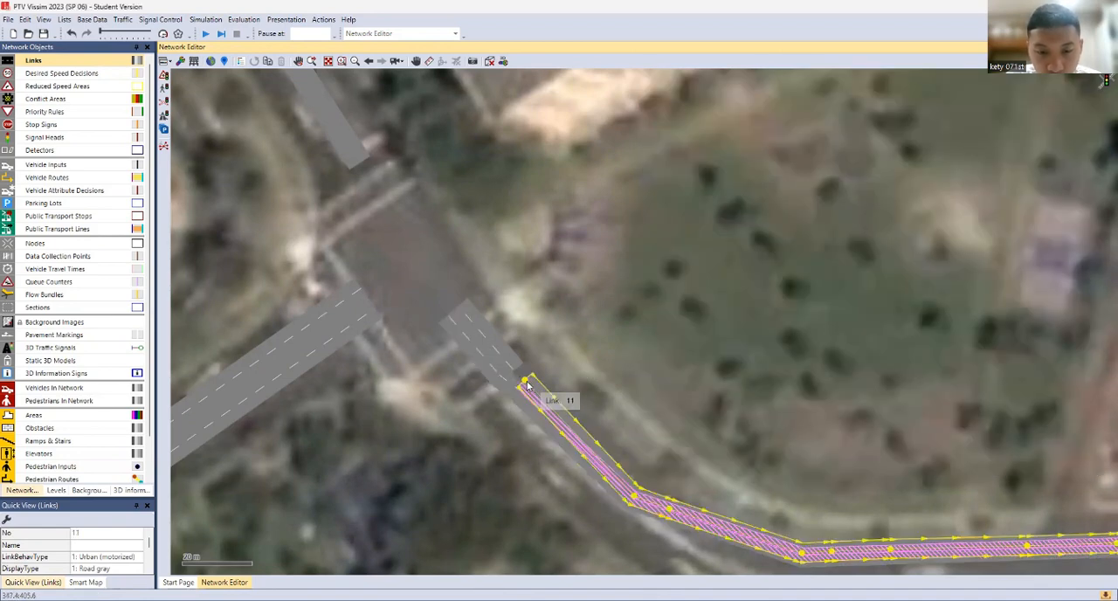
Add a connector from the end of the short link leaving the junction to the start of the eastbound link
left_click_drag(527, 385, 567, 386)
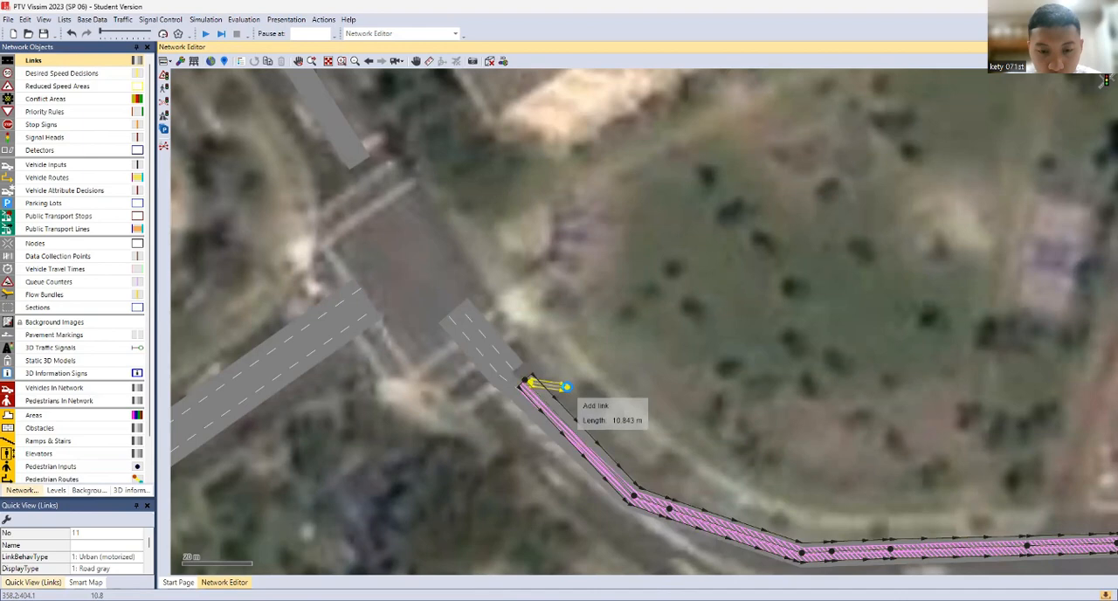
left_click(522, 367)
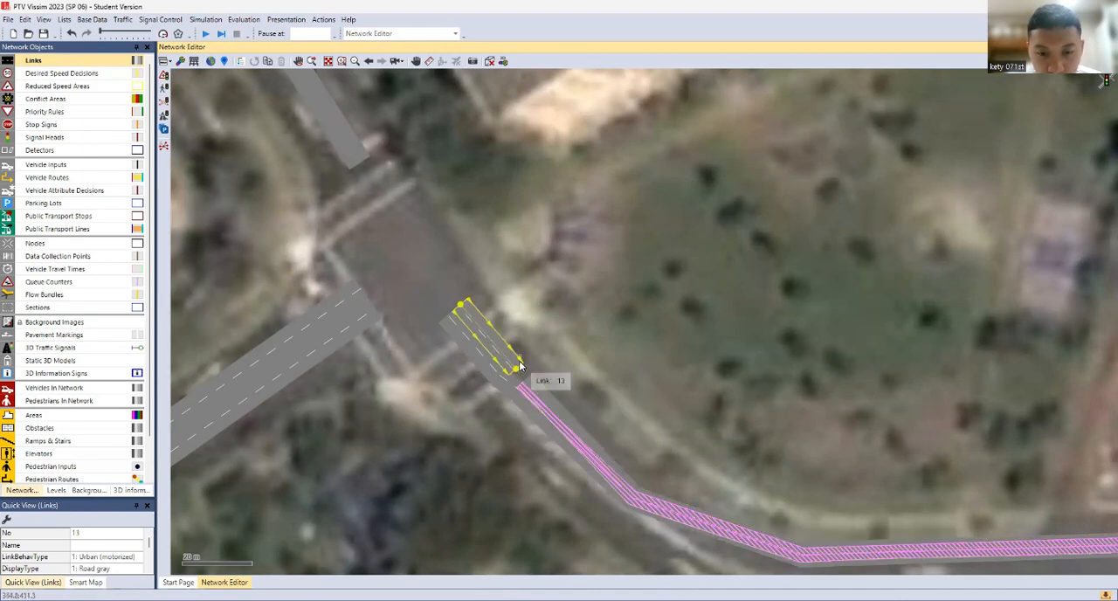
left_click_drag(518, 366, 546, 382)
key("Return")
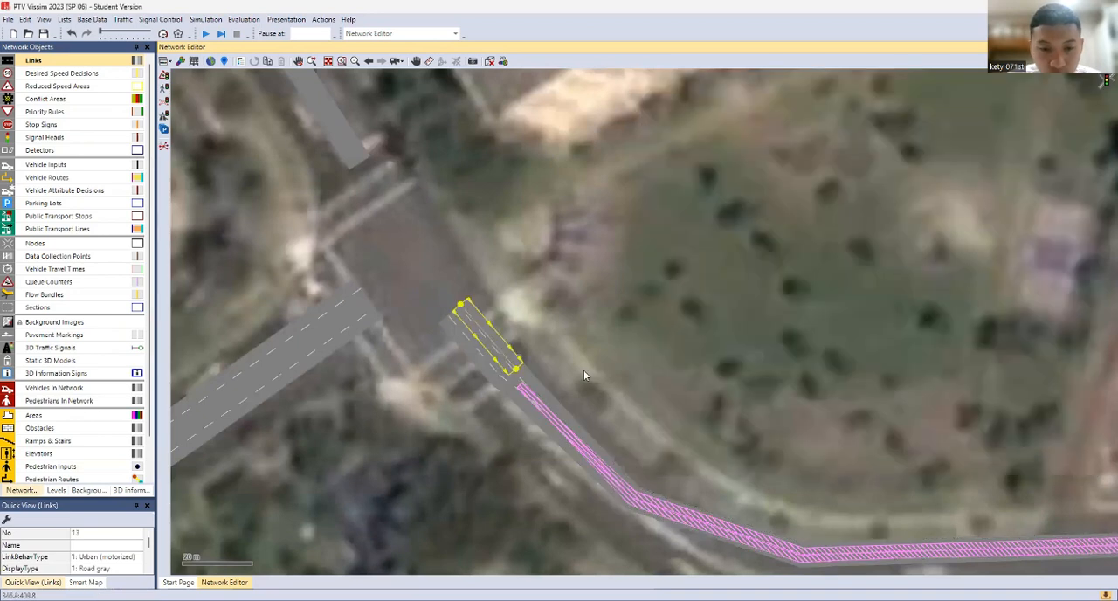
Select the two connectors at the short junction links together and generate a spline for them, keeping their current intermediate points
left_click(469, 368)
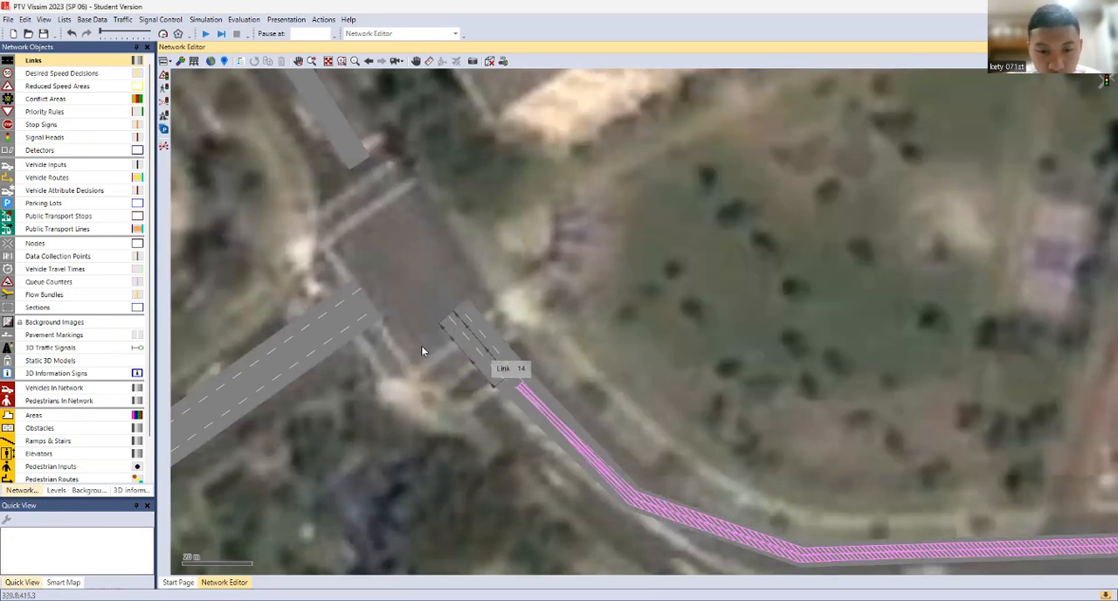
left_click_drag(421, 348, 600, 417)
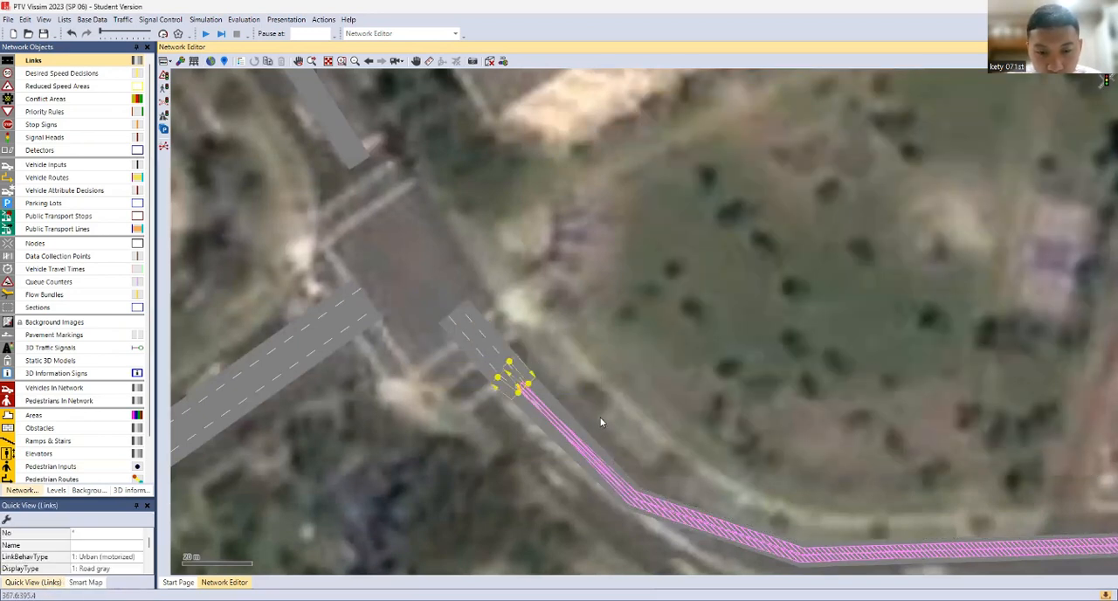
right_click(501, 357)
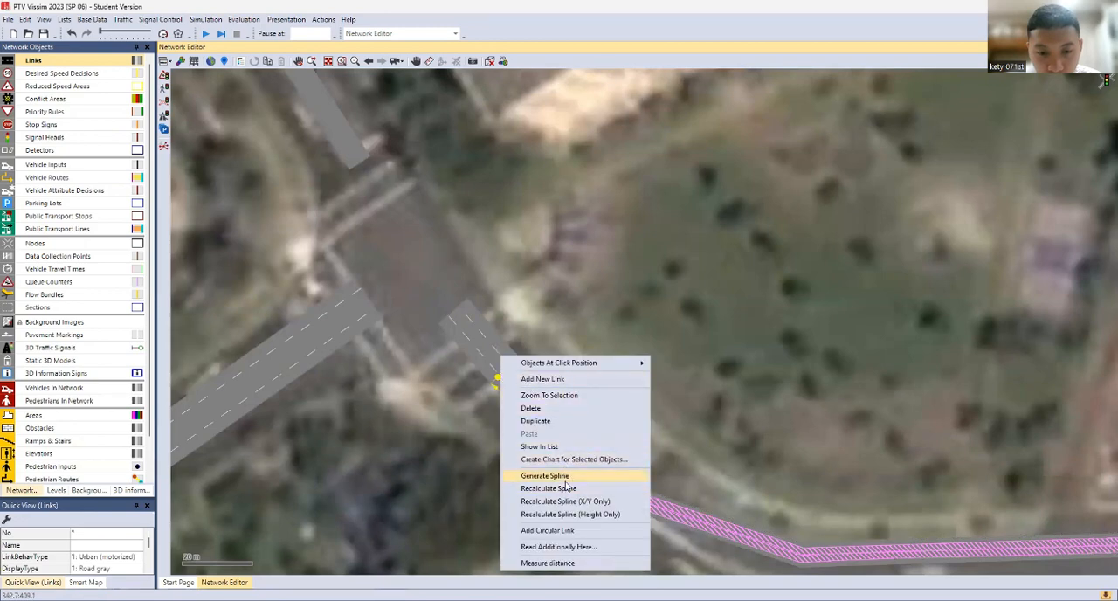
left_click(563, 479)
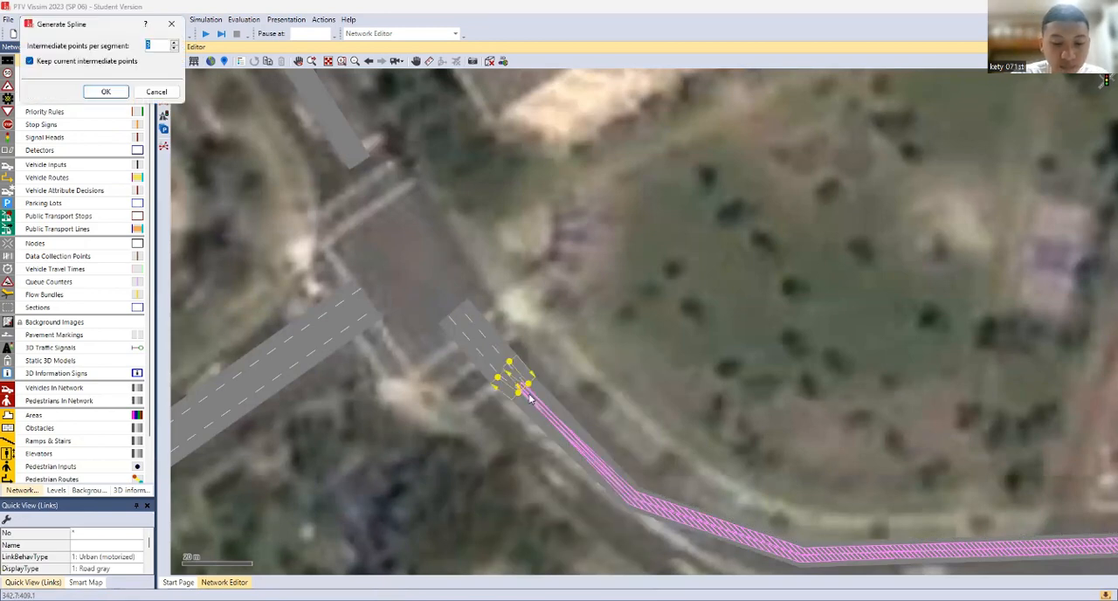
key("Return")
left_click(559, 339)
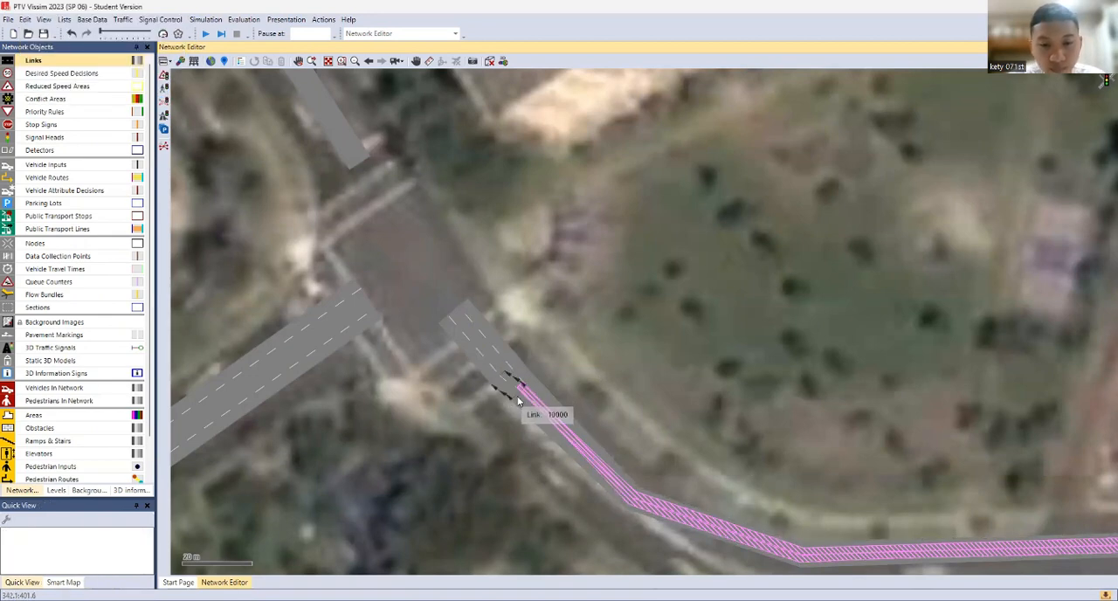
At the central intersection, add a two-lane connector from the end of the southwest approach link to the start of the northwest exit link
scroll(538, 391, "down", 1)
scroll(538, 391, "down", 3)
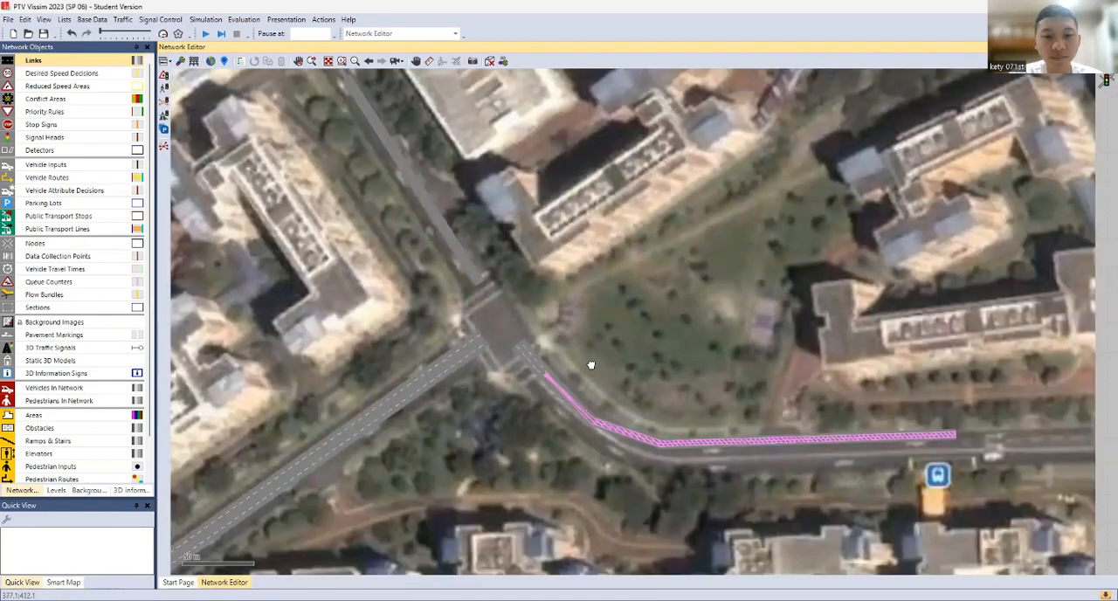
left_click_drag(392, 470, 687, 364)
left_click_drag(339, 529, 410, 352)
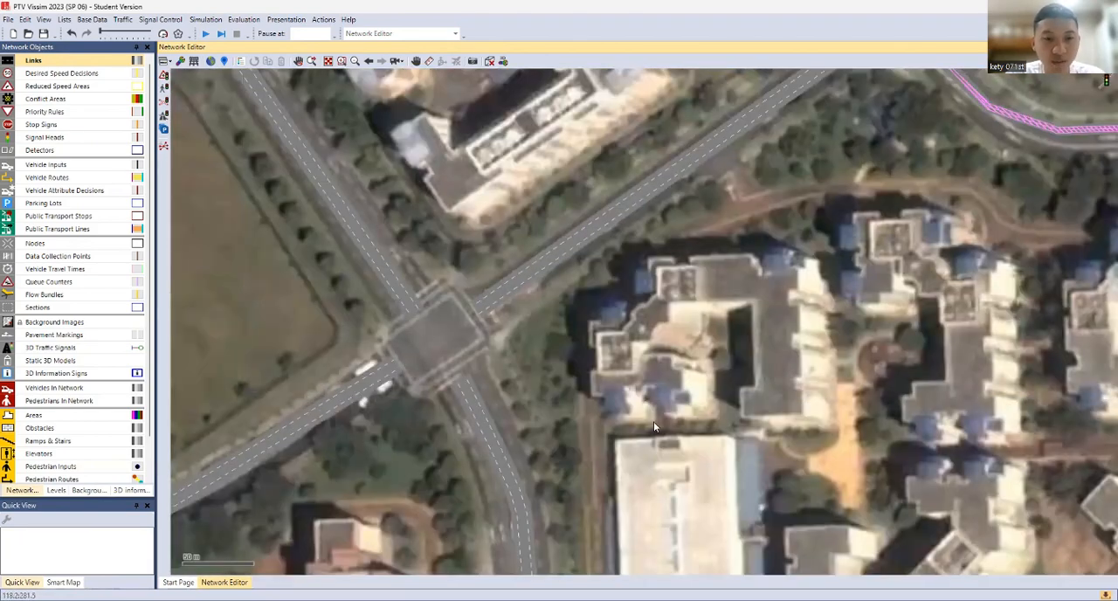
scroll(745, 232, "down", 2)
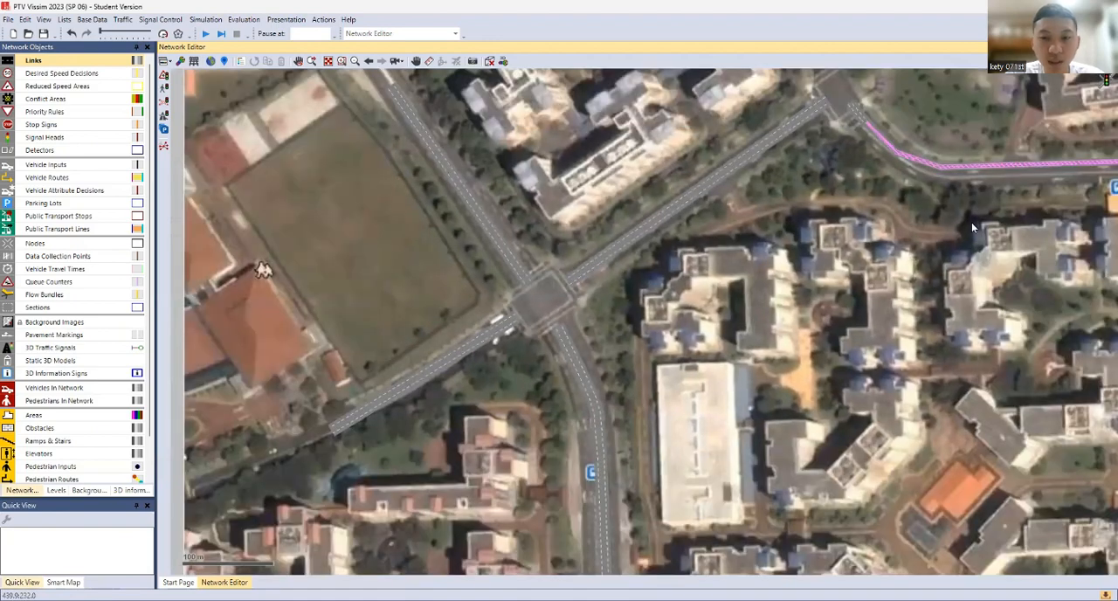
left_click_drag(867, 343, 831, 384)
left_click_drag(913, 243, 895, 217)
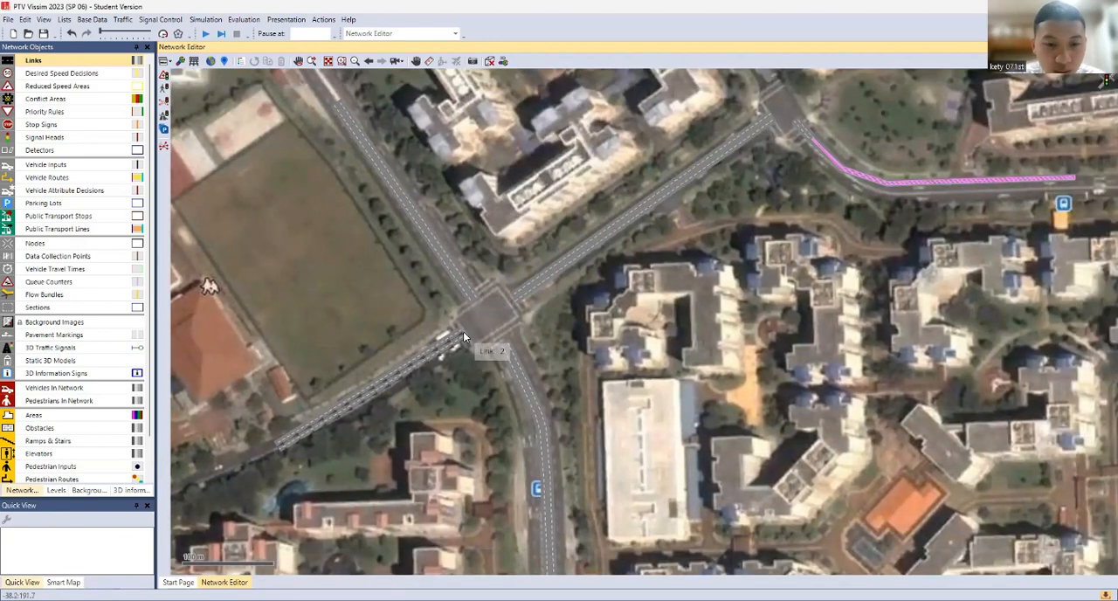
scroll(464, 336, "up", 1)
scroll(464, 335, "up", 1)
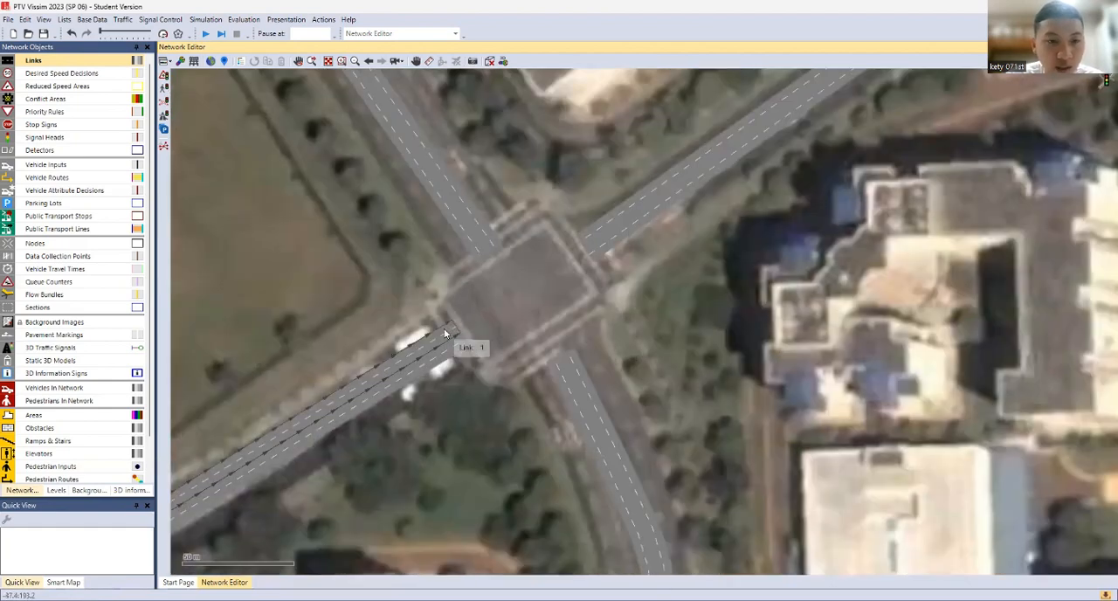
left_click(445, 333)
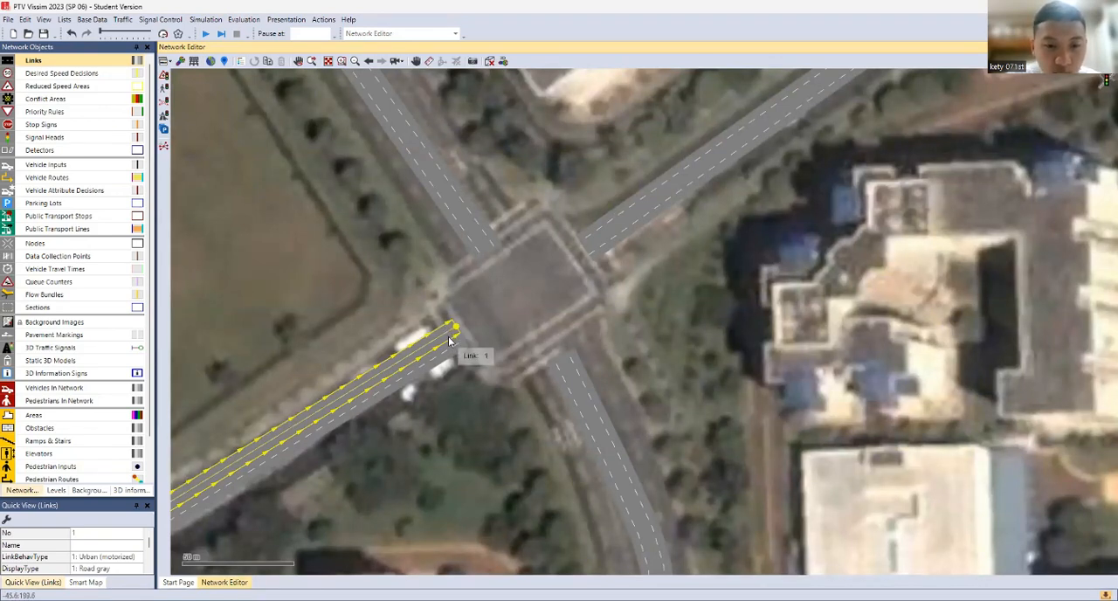
scroll(461, 336, "up", 3)
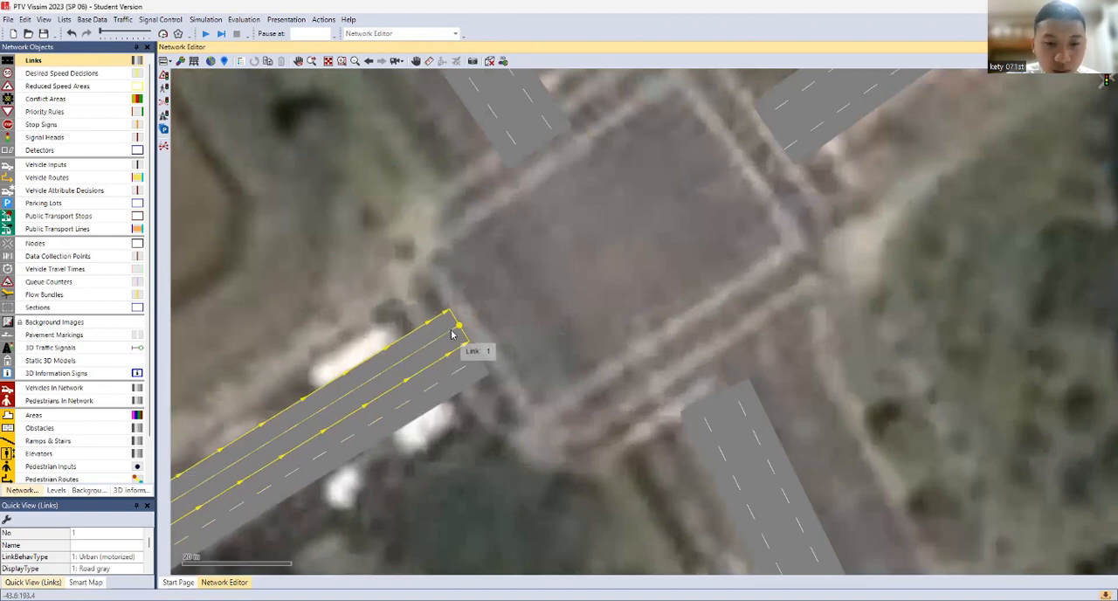
mouse_move(452, 333)
left_mouse_down()
mouse_move(505, 158)
mouse_move(537, 170)
left_mouse_up()
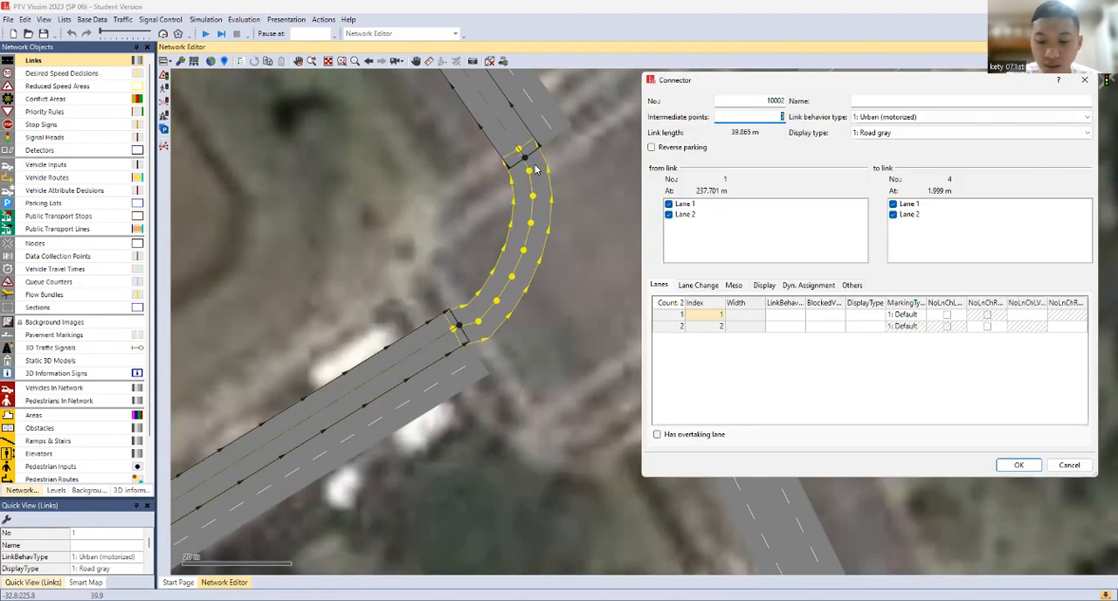
key("Return")
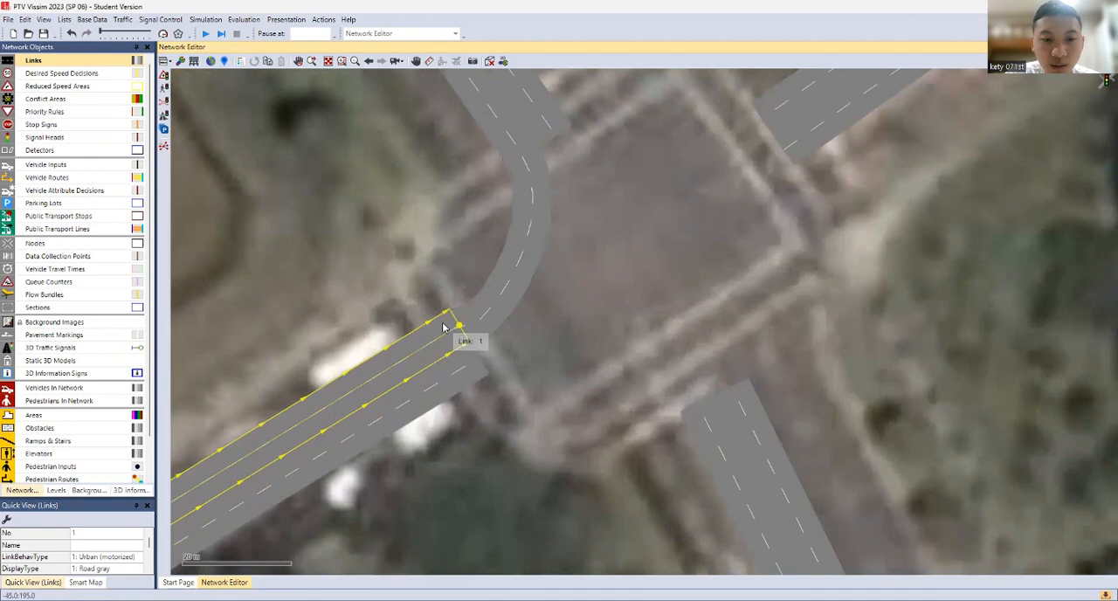
Add two-lane connectors from the southwest approach link's end to the northeast and southeast exit links
left_click_drag(446, 331, 769, 116)
key("Return")
left_click_drag(441, 326, 744, 395)
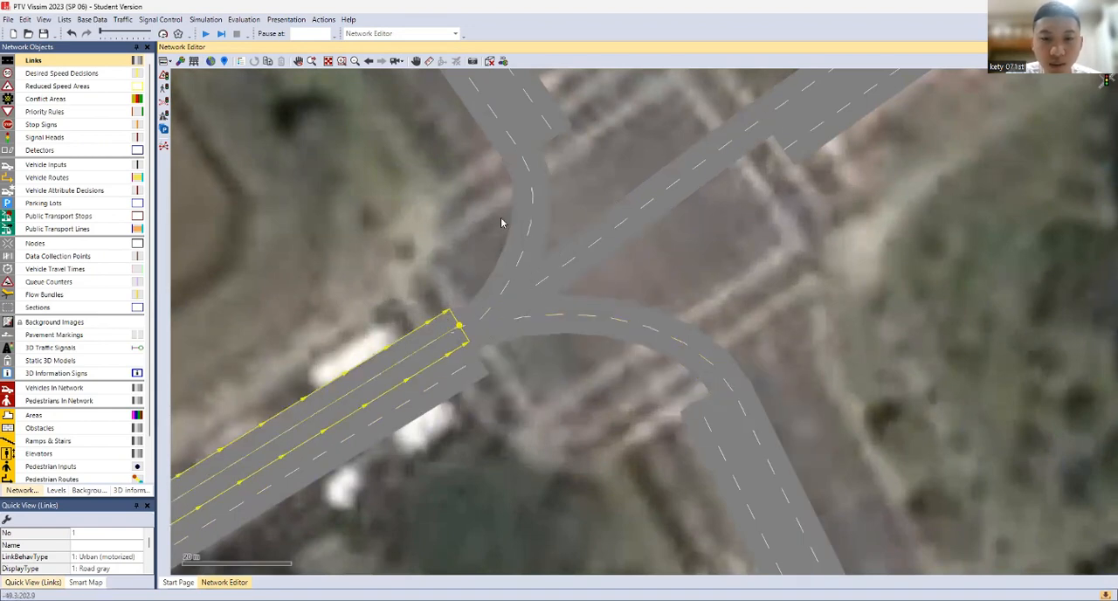
Add two-lane connectors from the northwest approach link's end to the northeast, southeast and southwest exit links
scroll(466, 332, "down", 5)
scroll(588, 302, "up", 5)
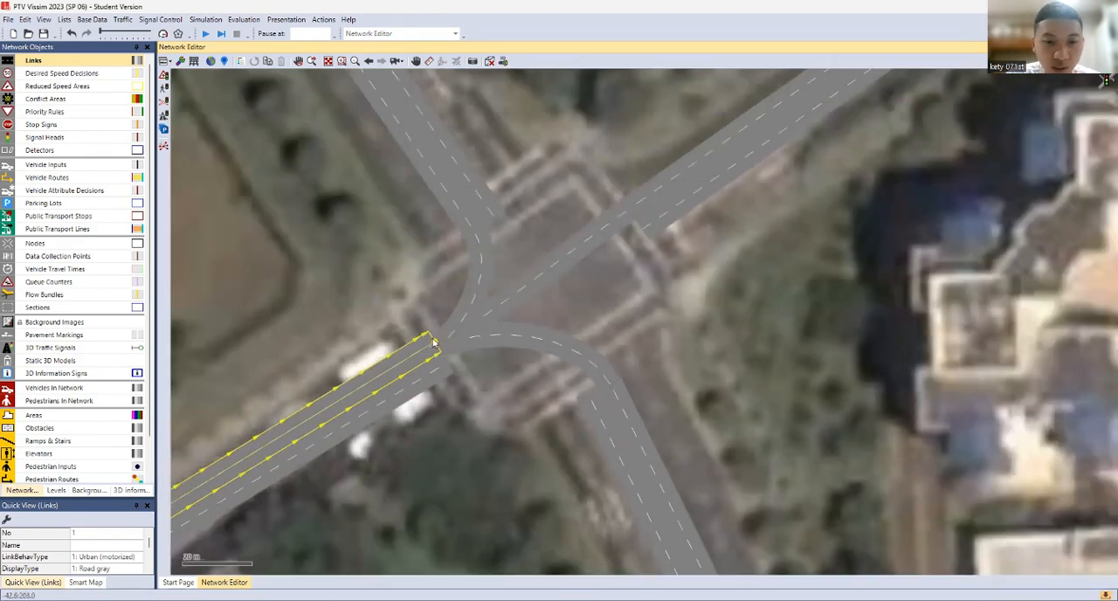
left_click(490, 214)
left_click_drag(507, 218, 629, 210)
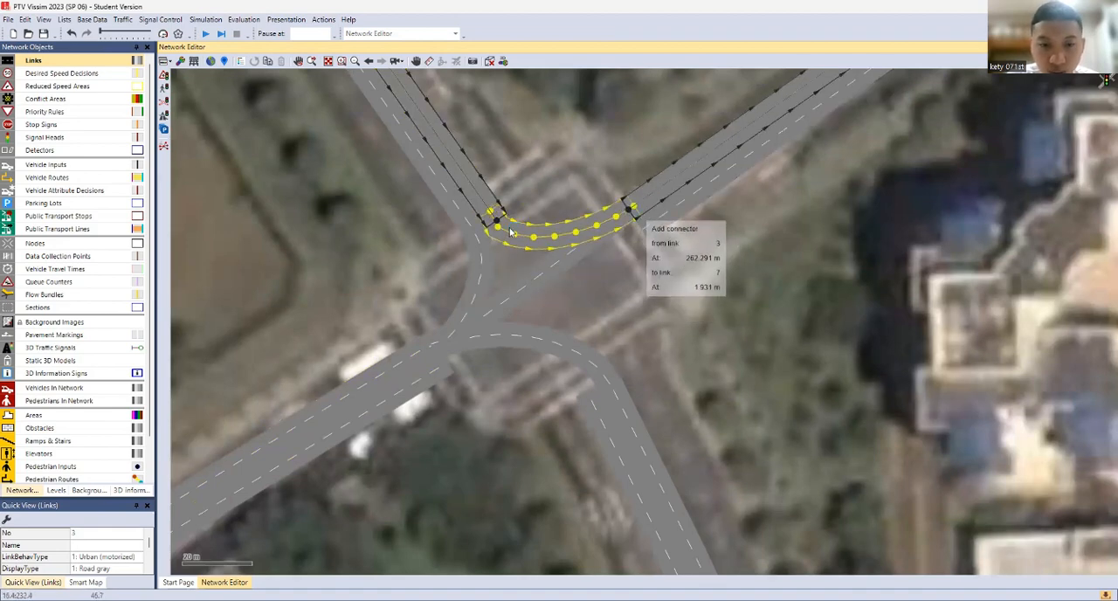
left_click_drag(513, 233, 612, 393)
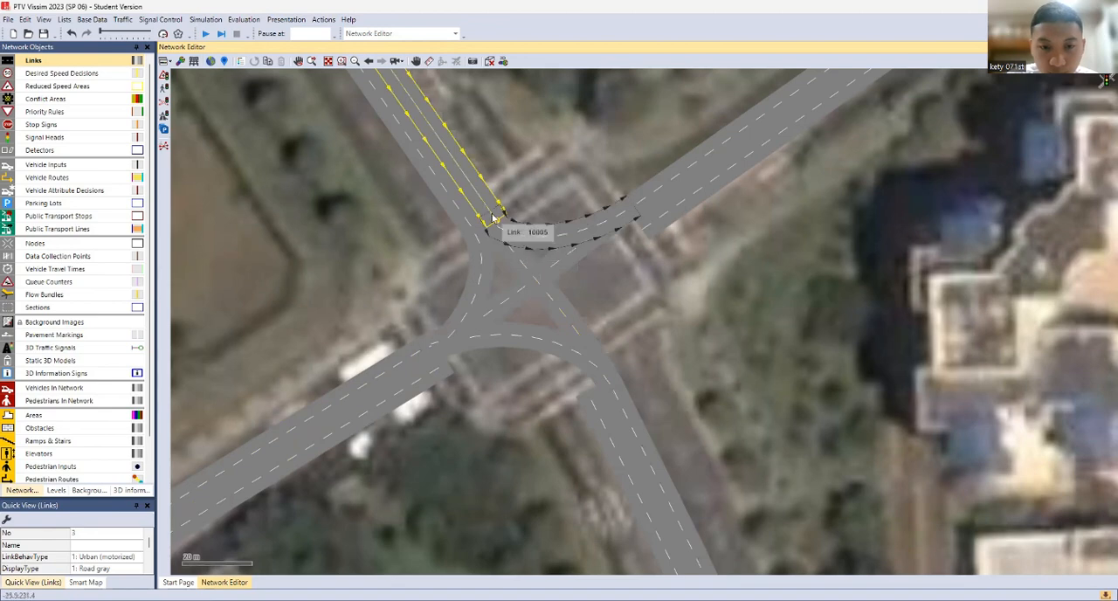
left_click_drag(484, 208, 449, 369)
Add connectors from both lanes of the northeast approach link to the southeast, southwest and northwest exit links
left_click(657, 225)
left_click_drag(657, 226, 598, 390)
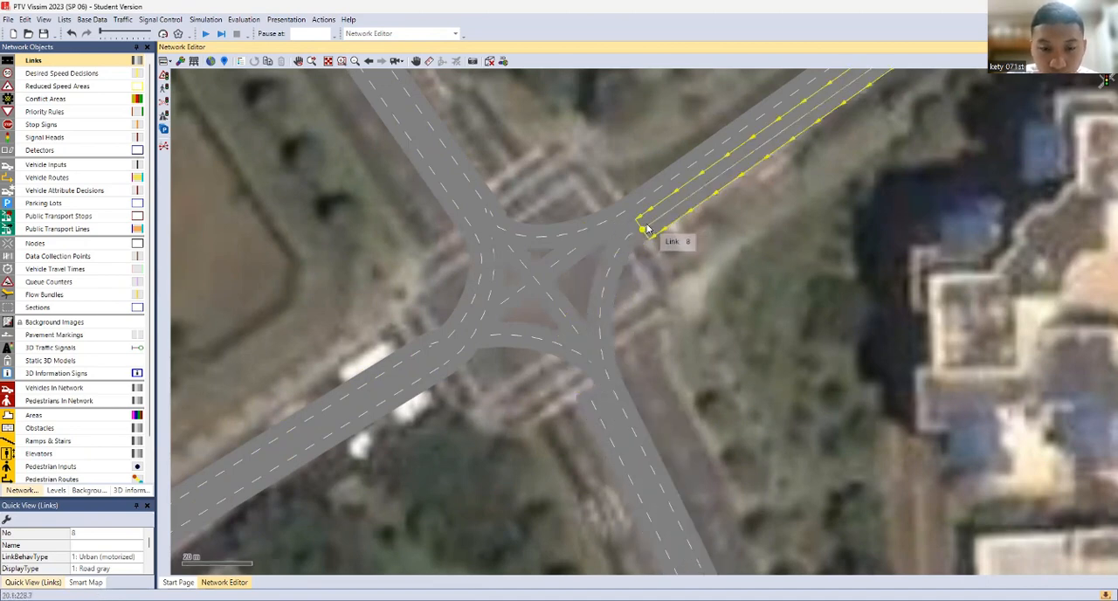
mouse_move(647, 229)
left_mouse_down()
mouse_move(480, 318)
mouse_move(449, 371)
mouse_move(655, 228)
mouse_move(592, 243)
mouse_move(462, 234)
left_mouse_up()
Add connectors from both lanes of the southeast approach link to the southwest, northwest and northeast exit links
mouse_move(589, 404)
left_mouse_down()
mouse_move(507, 339)
mouse_move(444, 372)
left_mouse_up()
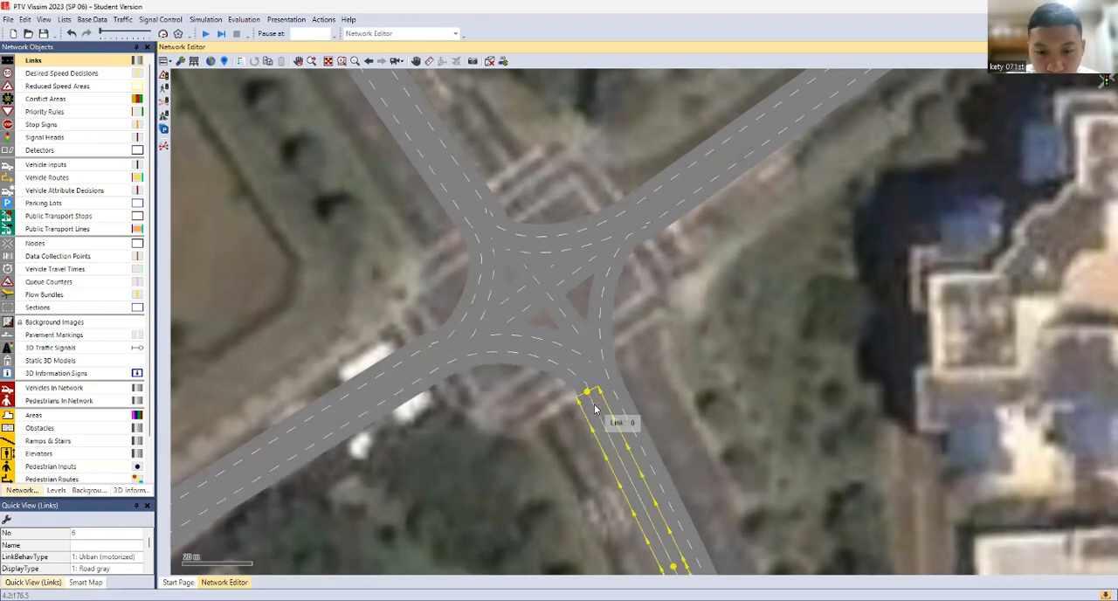
left_click(551, 290)
left_click(589, 400)
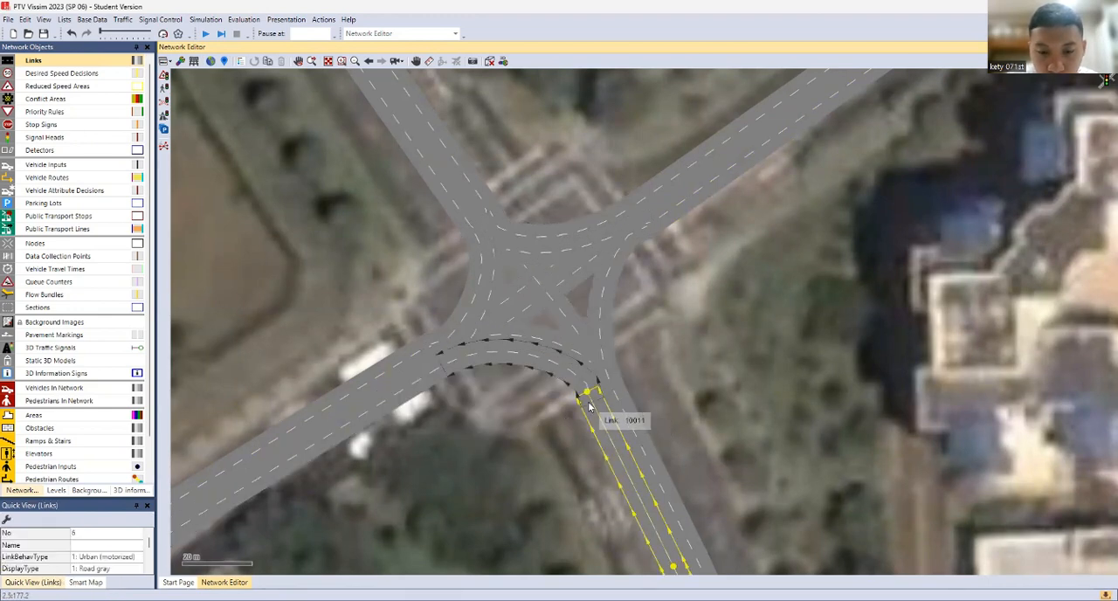
left_click_drag(587, 398, 636, 210)
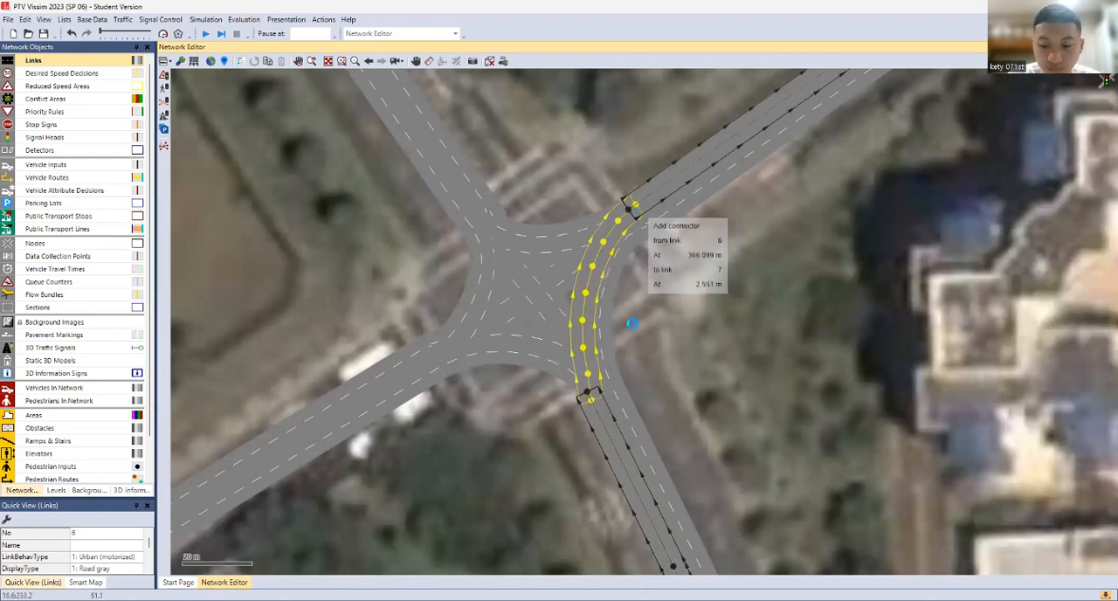
left_click_drag(632, 323, 632, 323)
key("Escape")
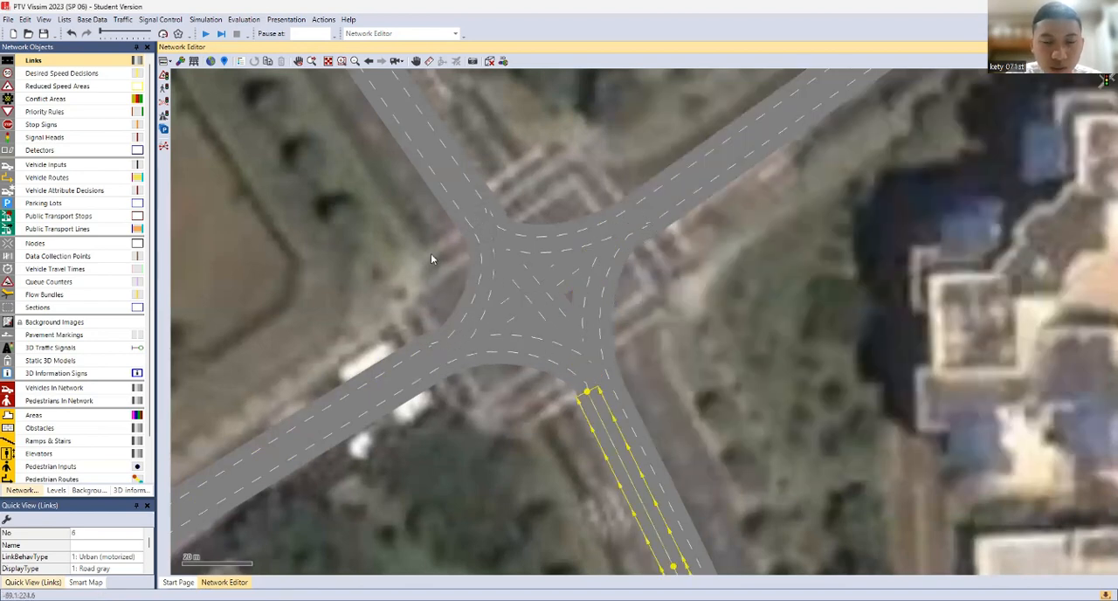
Select all connectors inside the central intersection and generate splines with 8 intermediate points per segment, keeping the current intermediate points
left_click_drag(360, 185, 717, 416)
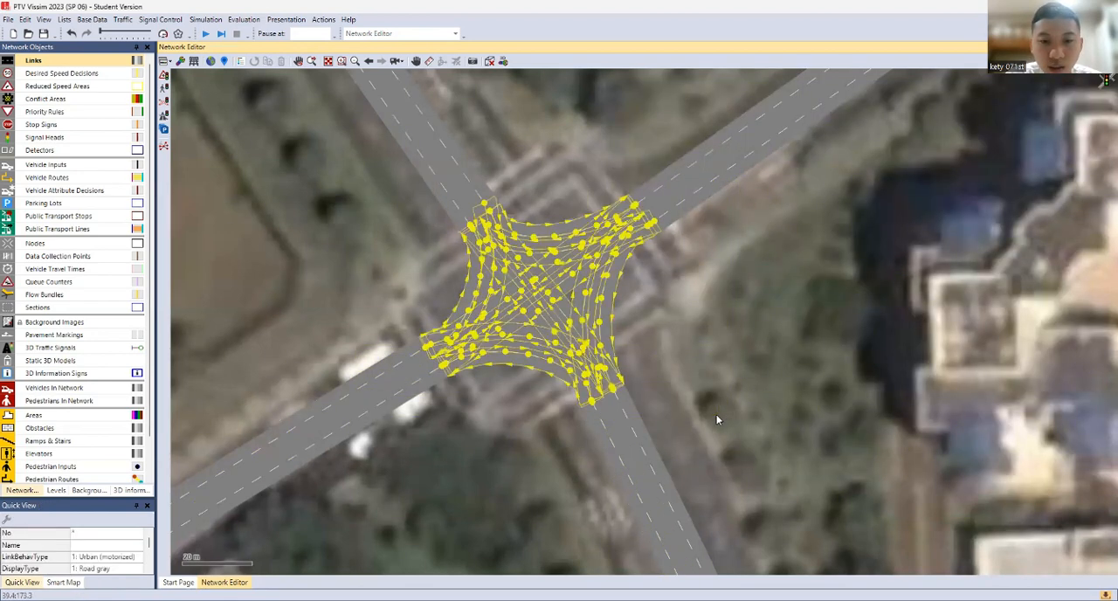
right_click(518, 277)
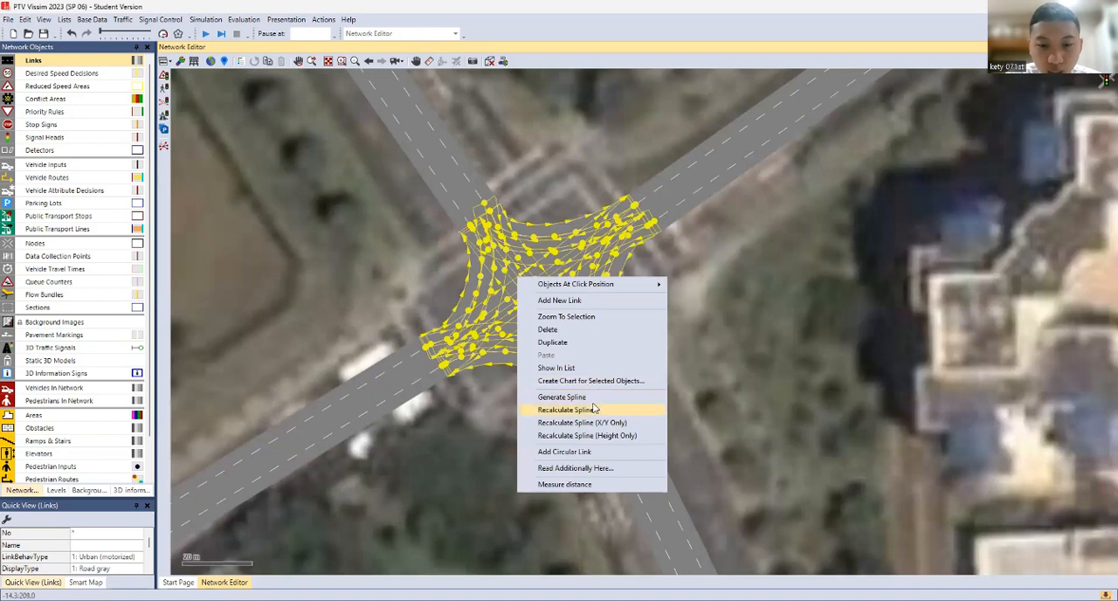
left_click(562, 397)
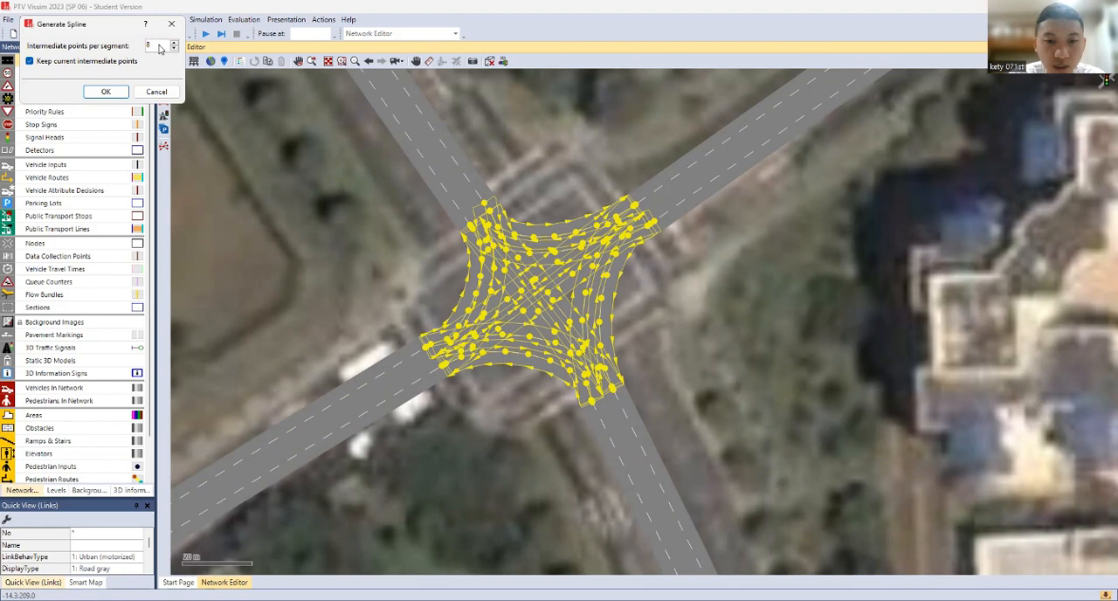
key("Return")
left_click(739, 339)
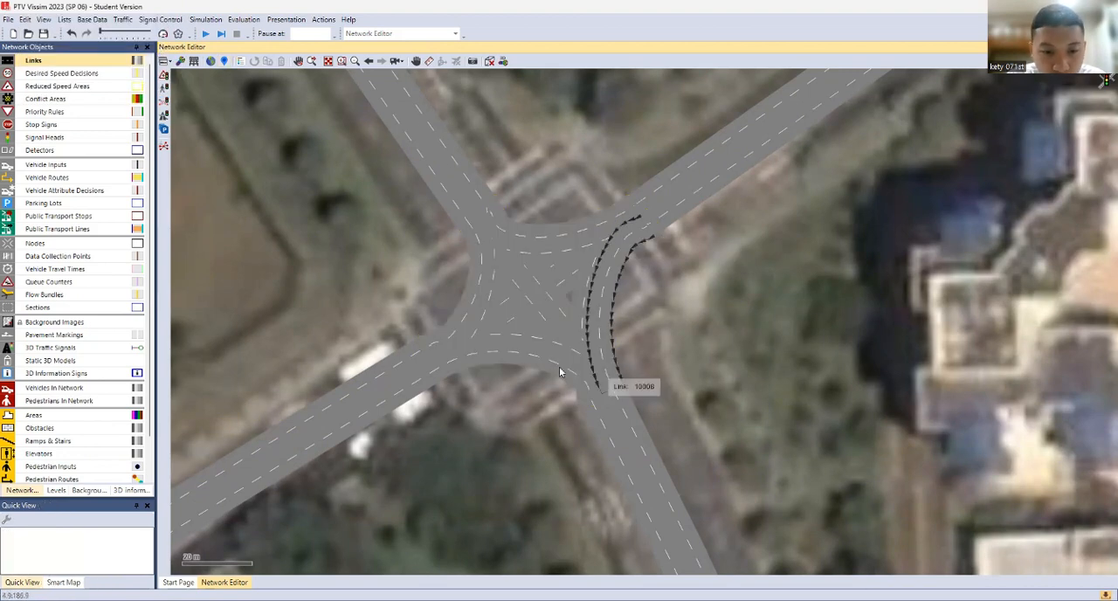
Select the connector curving from the southwest approach link to the northwest exit link
left_click(452, 335)
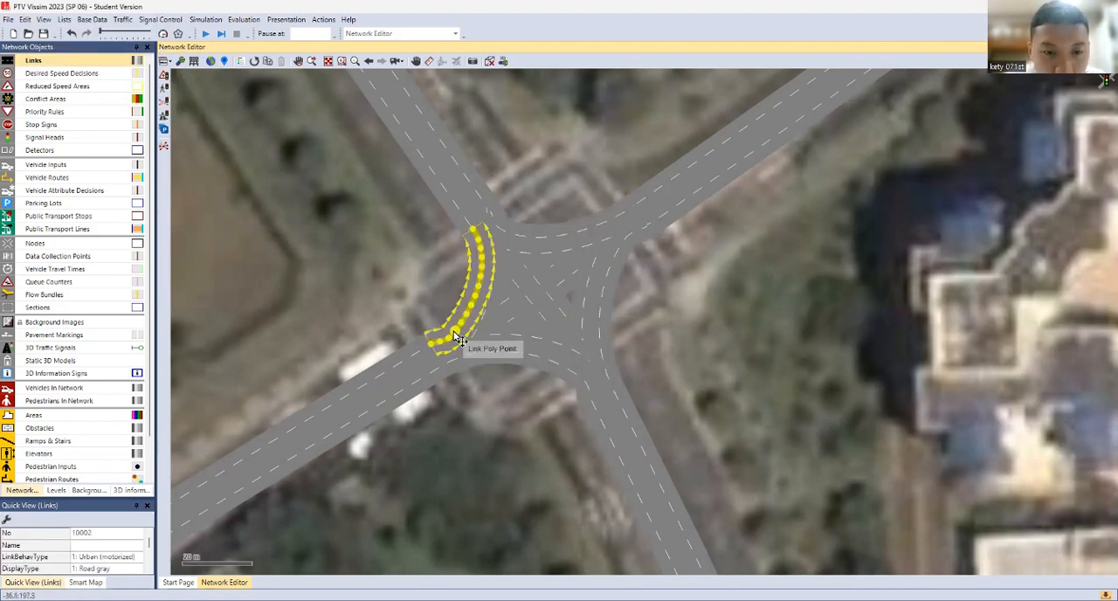
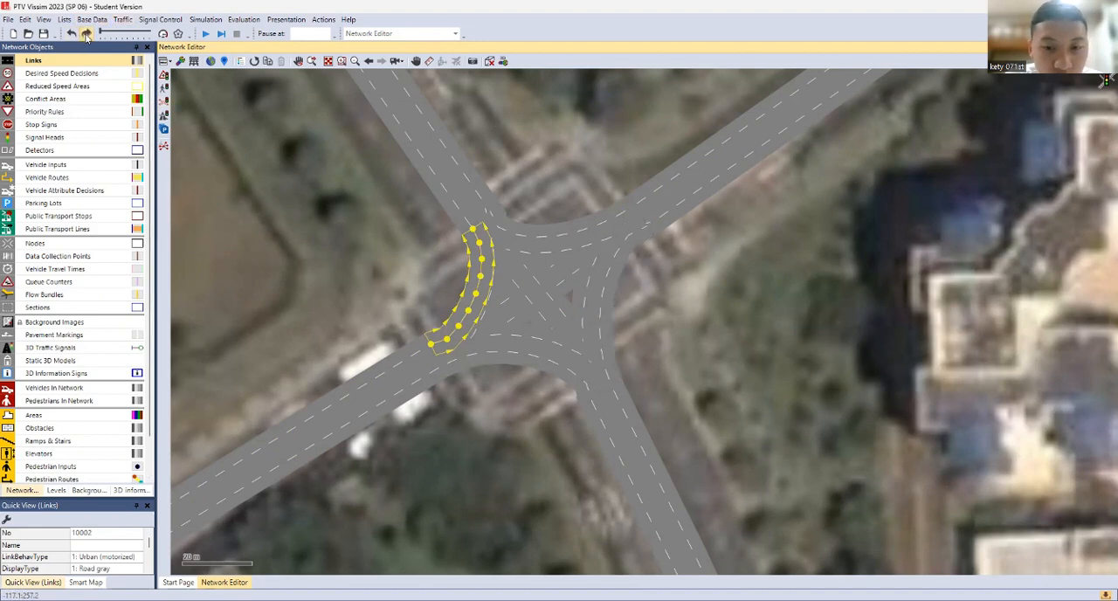
Select all connectors inside the central intersection and generate splines with 10 intermediate points per segment, keeping the current intermediate points
left_click_drag(369, 190, 708, 422)
right_click(547, 291)
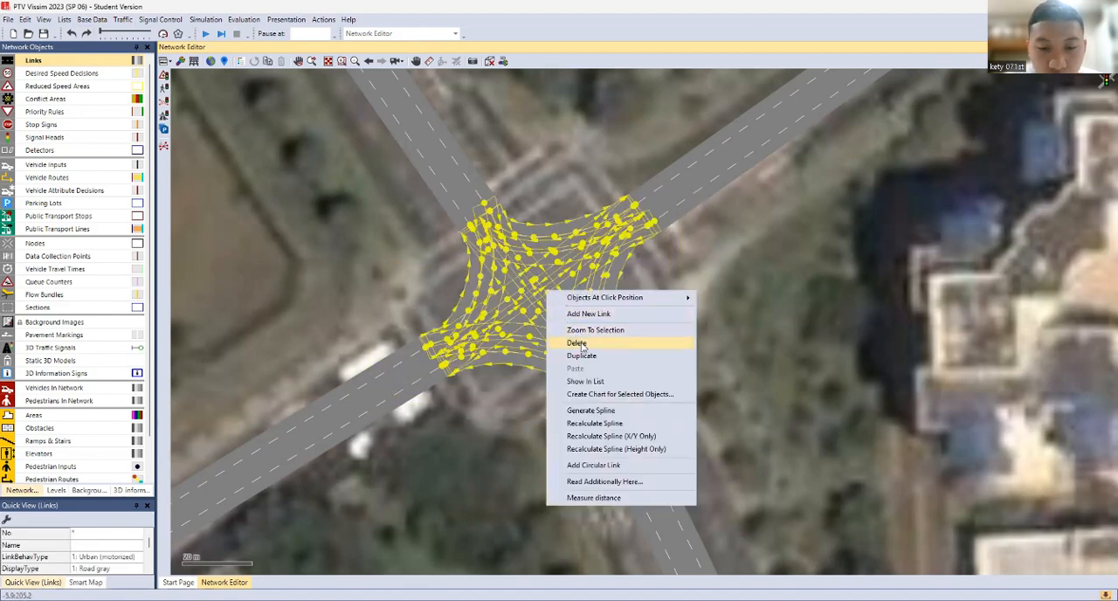
left_click(592, 411)
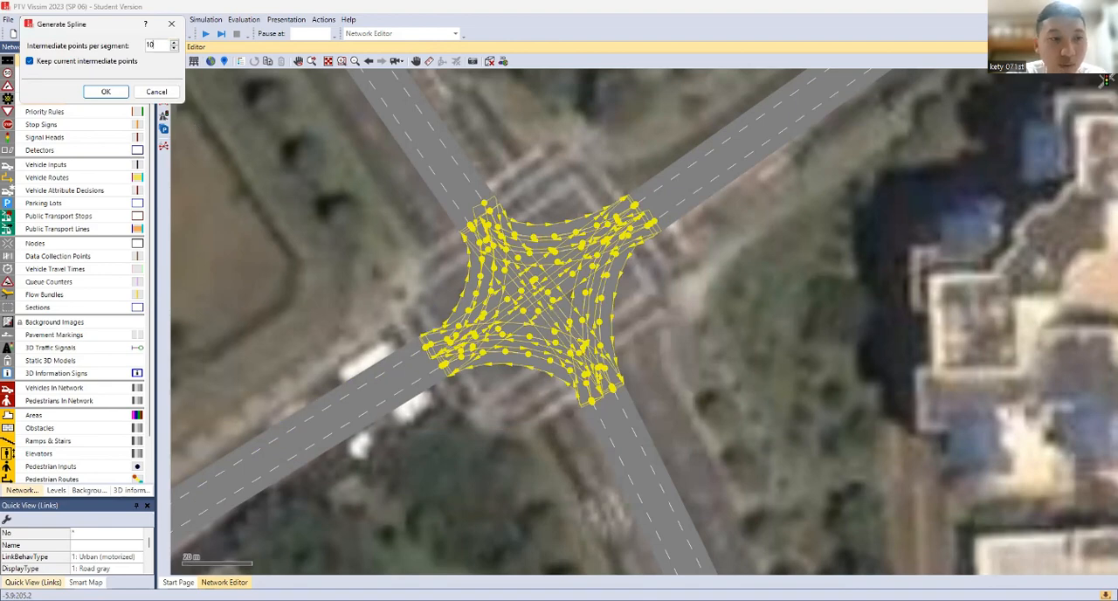
key("Return")
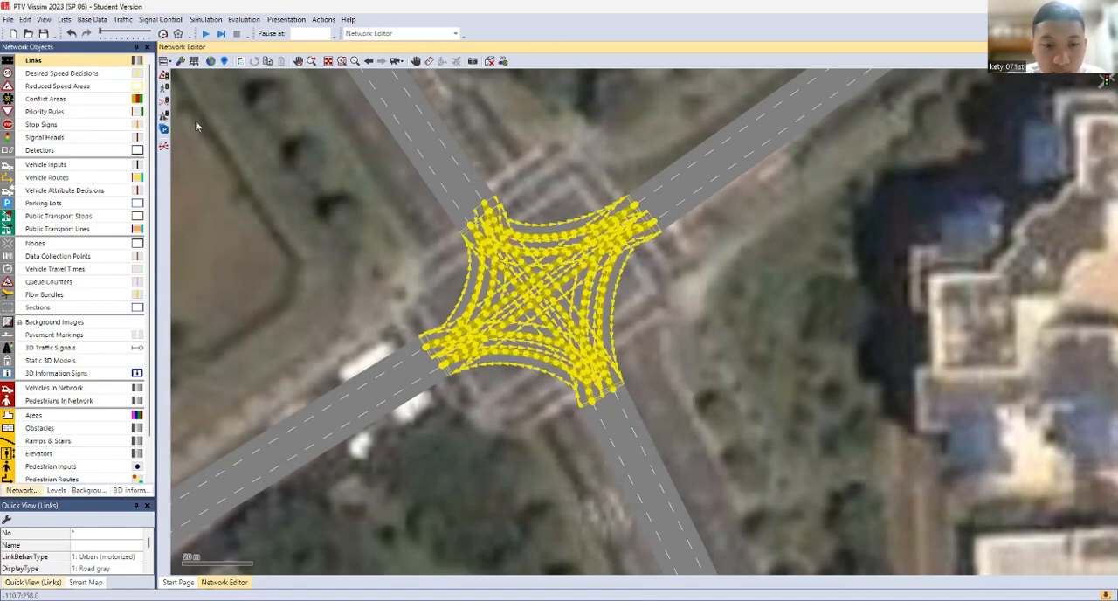
left_click(739, 299)
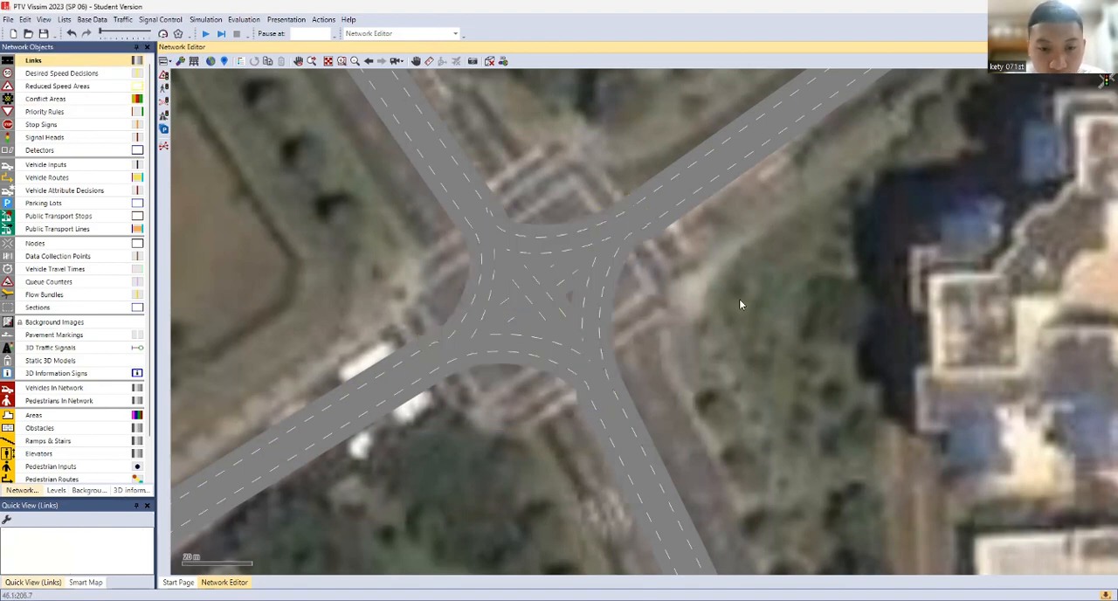
left_click(480, 293)
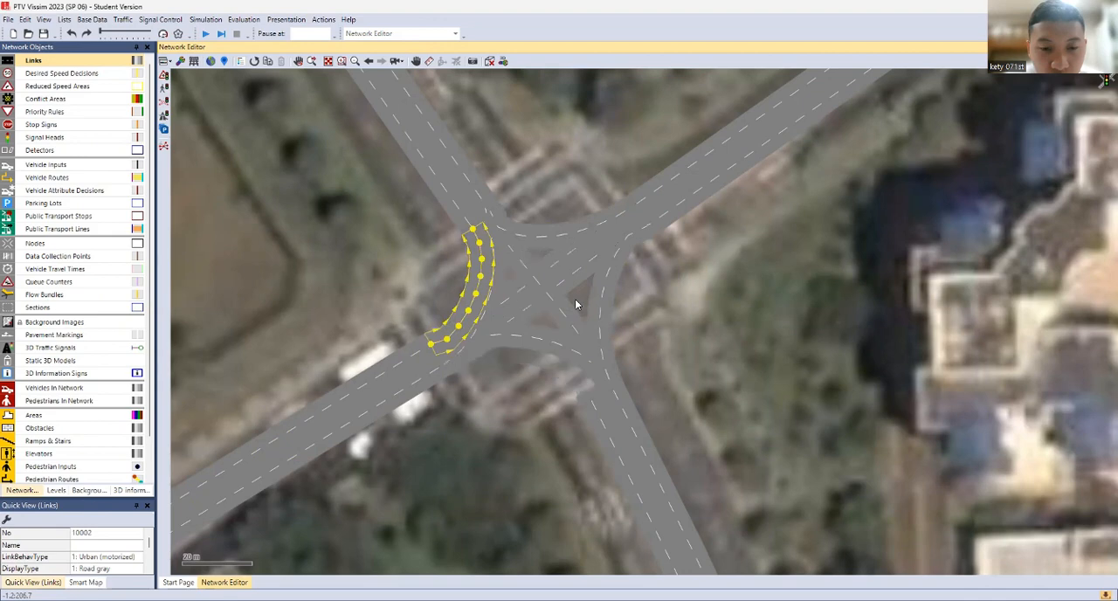
Undo the spline generation and the earlier connector additions inside the central intersection
key("ctrl+z")
key("ctrl+z")
key("ctrl+z")
key("ctrl+z")
key("ctrl+z")
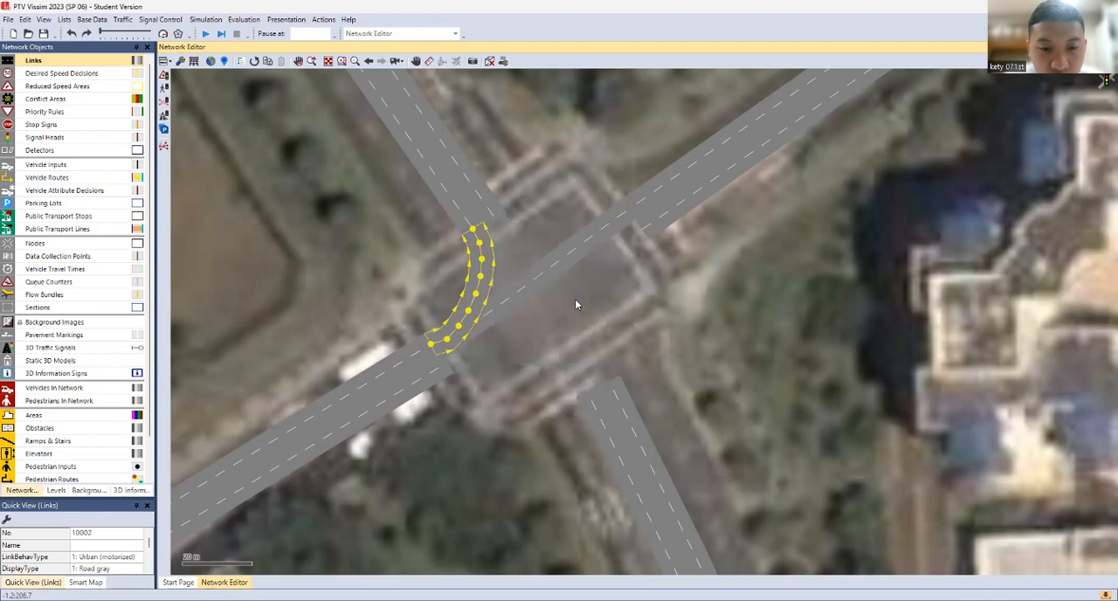
Add straight two-lane connectors from the southwest approach link to the northwest, northeast and southeast exit links of the central intersection
left_click(429, 342)
left_click_drag(434, 341, 464, 234)
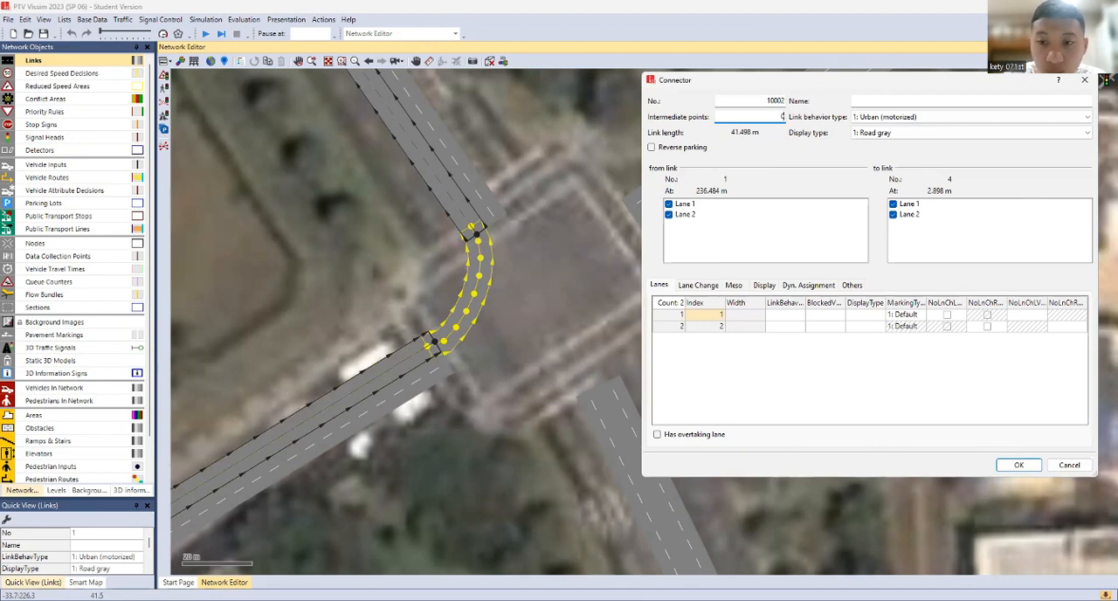
key("Return")
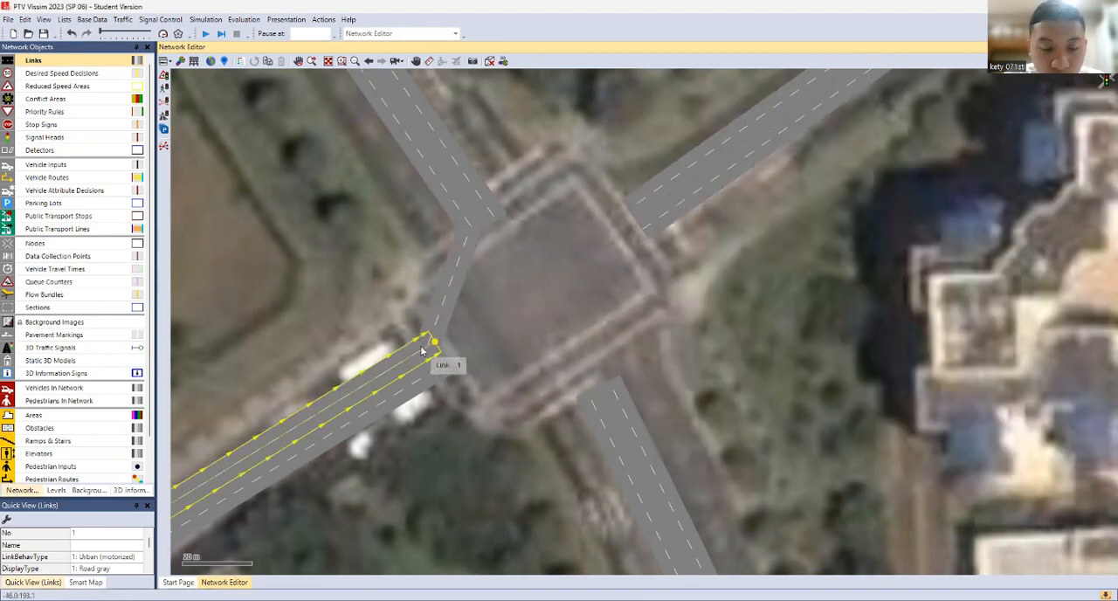
left_click_drag(422, 352, 637, 207)
key("Return")
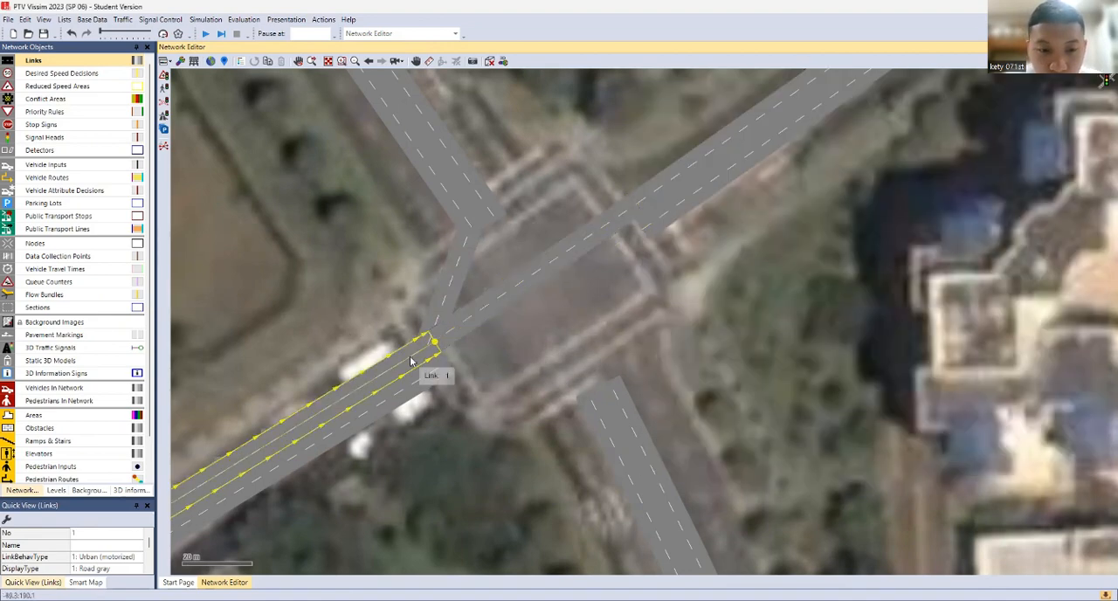
left_click(608, 316)
left_click(424, 358)
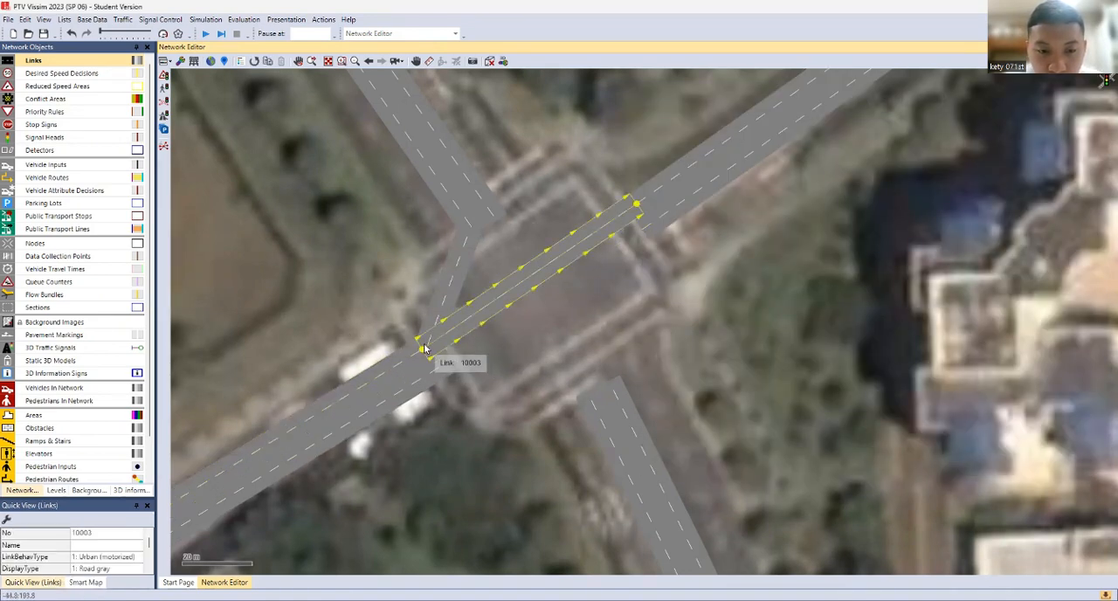
left_click_drag(426, 354, 610, 388)
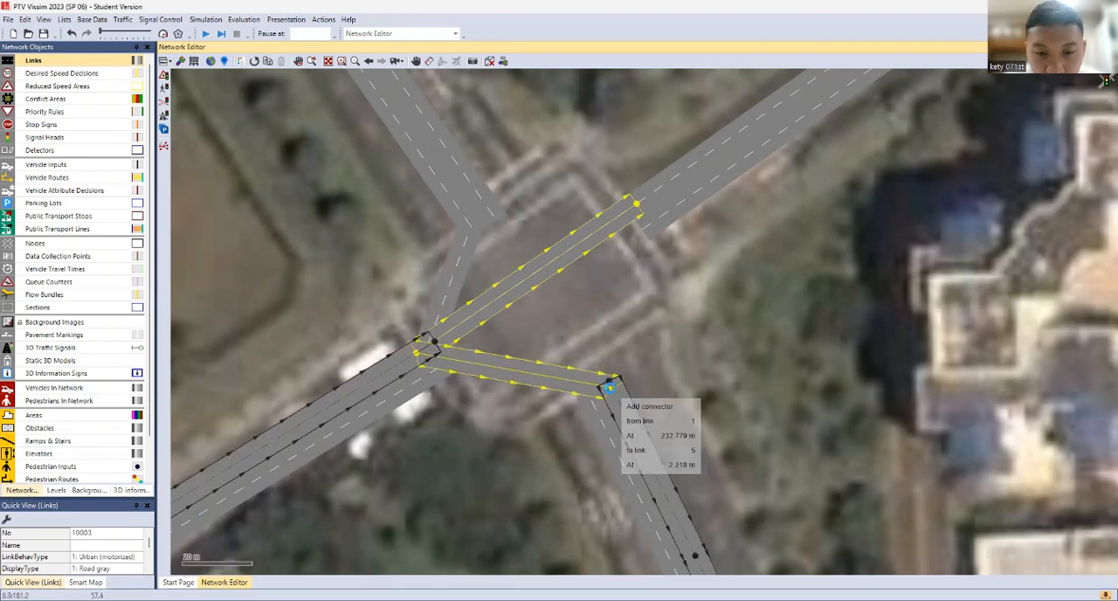
key("Return")
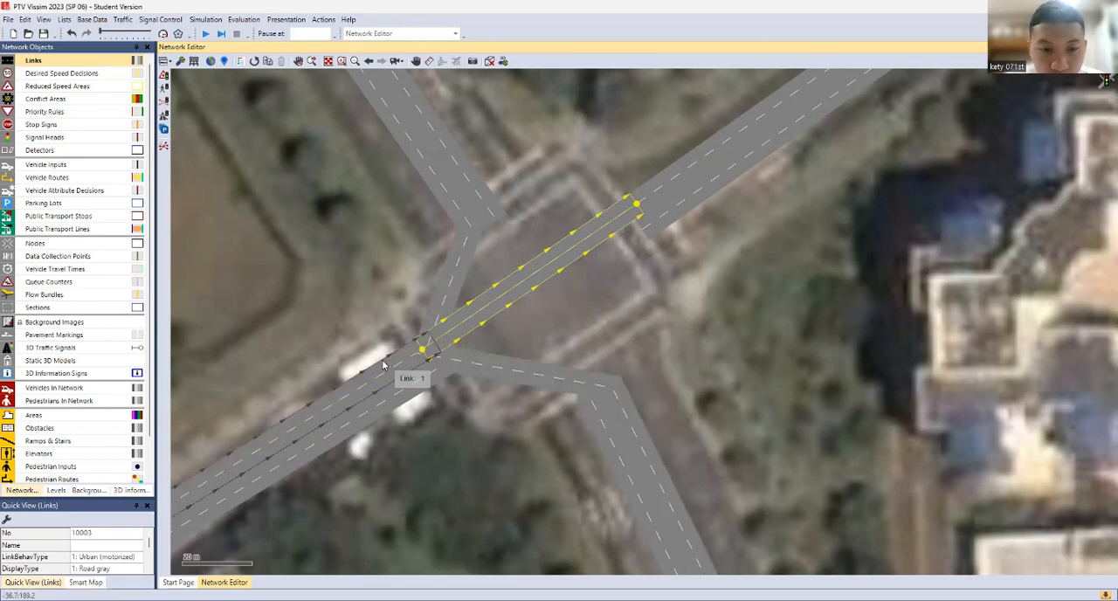
left_click(405, 357)
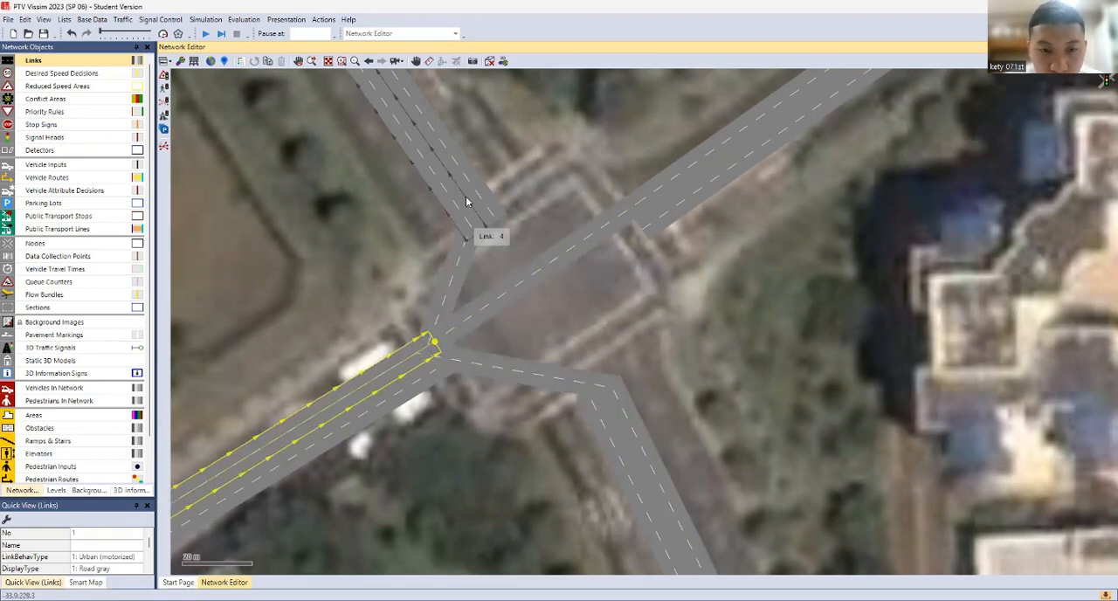
Add straight two-lane connectors from the northwest approach link to the northeast, southeast and southwest exit links
left_click(500, 221)
left_click_drag(494, 213, 635, 215)
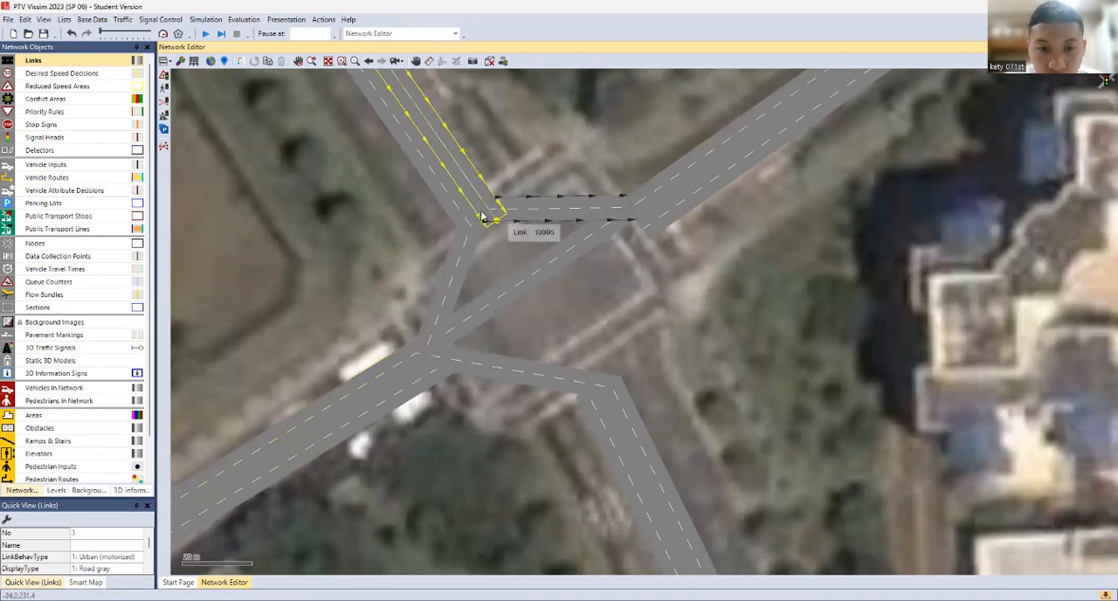
left_click_drag(483, 211, 609, 385)
left_click_drag(494, 216, 443, 374)
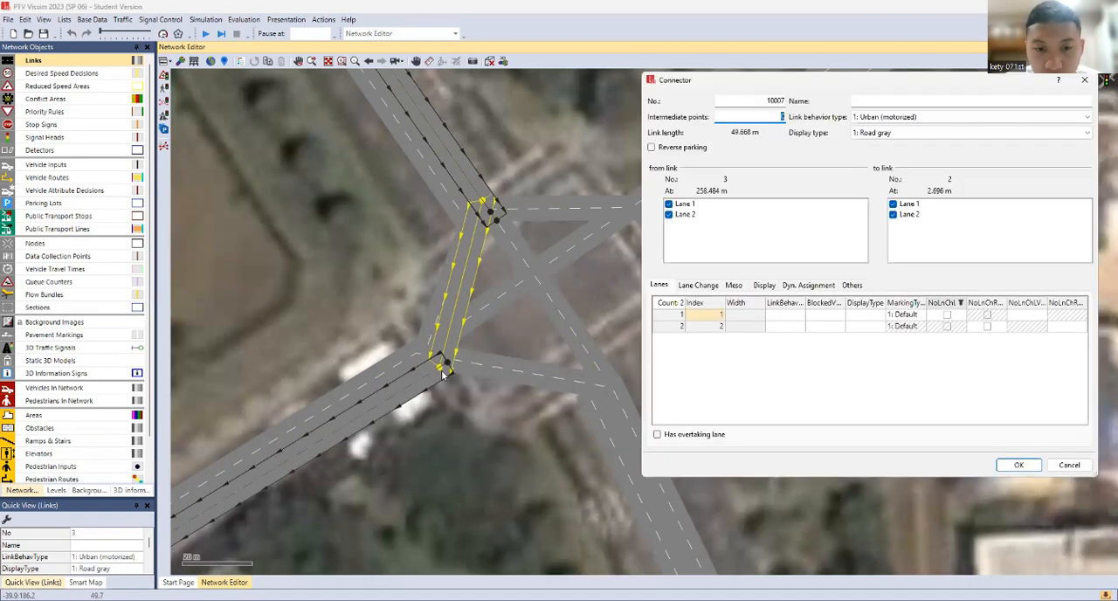
key("Return")
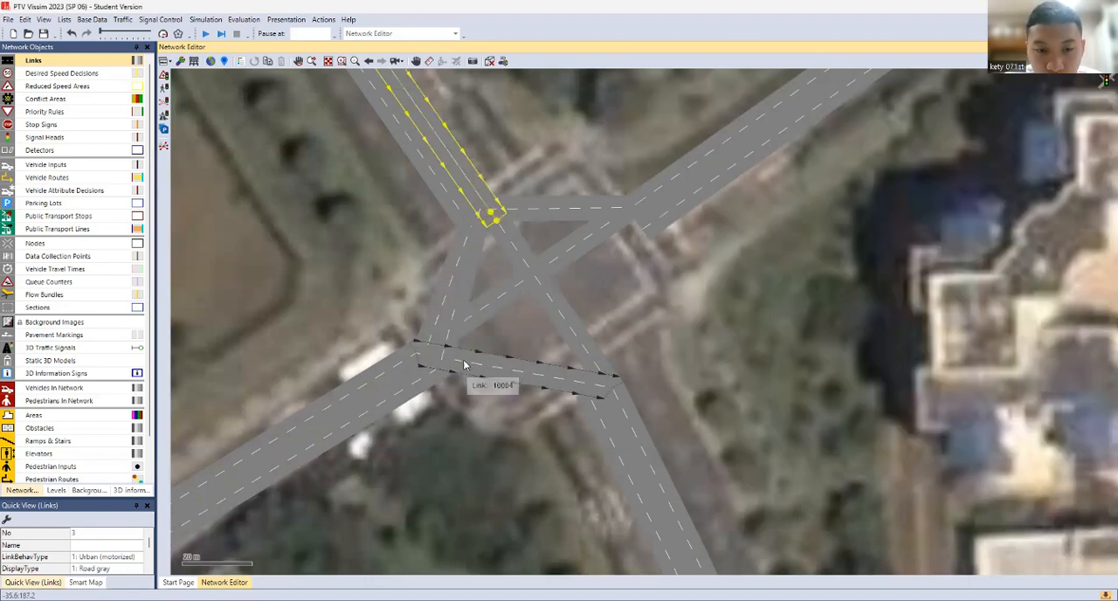
Add straight two-lane connectors from the northeast approach link to the southeast, southwest and northwest exit links
left_click(644, 199)
left_click(648, 231)
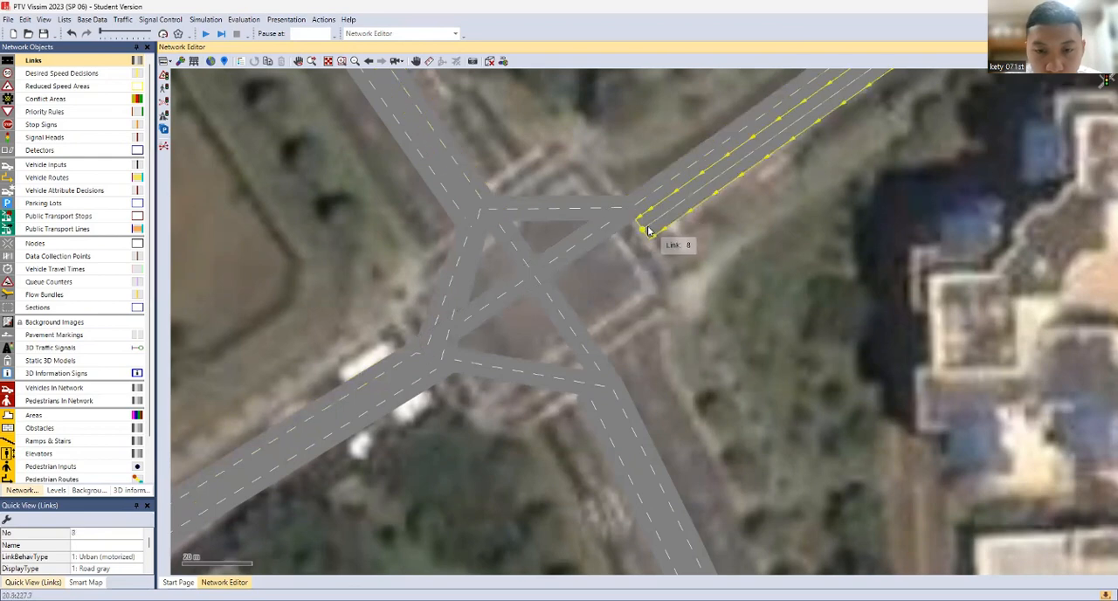
left_click_drag(648, 231, 609, 397)
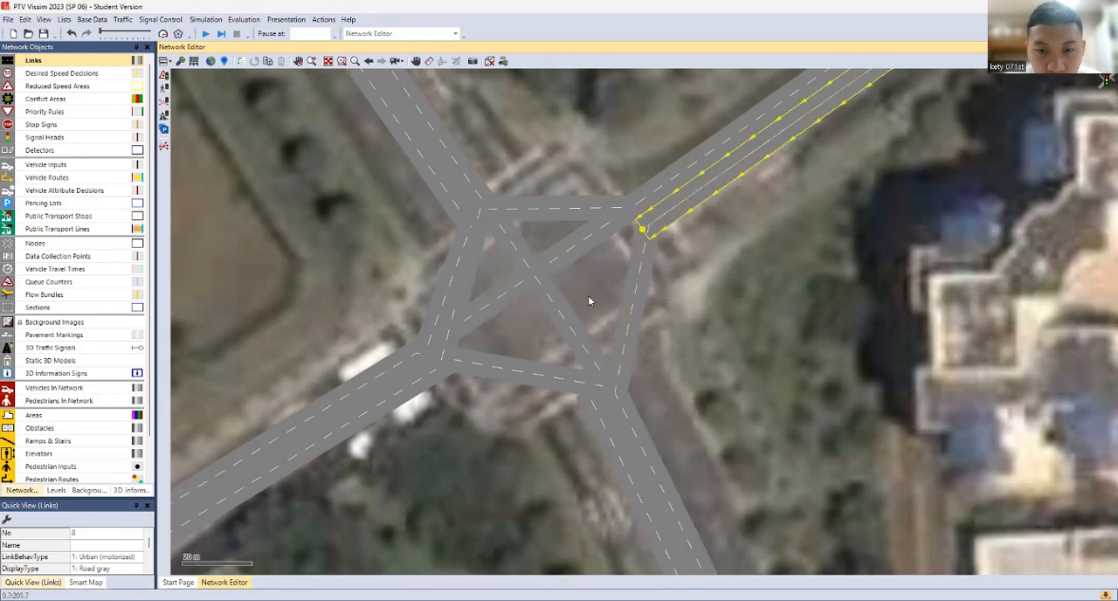
left_click_drag(645, 226, 446, 366)
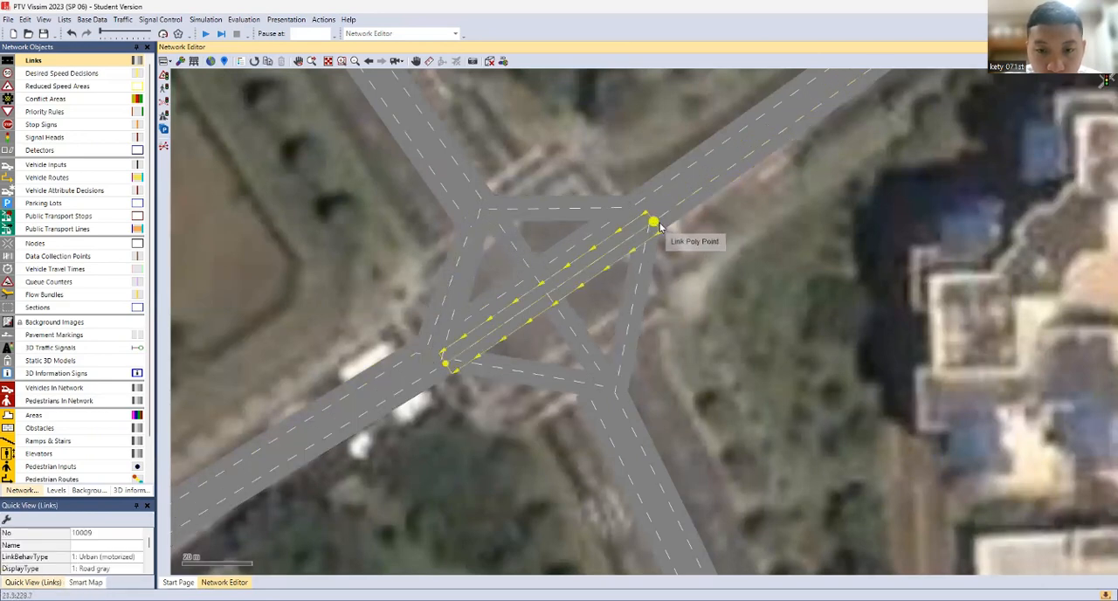
left_click_drag(655, 224, 469, 231)
Add straight two-lane connectors from the southeast approach link to the southwest, northwest and northeast exit links
mouse_move(590, 398)
left_mouse_down()
mouse_move(599, 387)
mouse_move(515, 295)
mouse_move(444, 362)
left_mouse_up()
left_click_drag(599, 405, 470, 227)
left_click_drag(592, 406, 628, 207)
Select all the straight connectors inside the central intersection and generate splines for them, keeping the current intermediate points
left_click_drag(334, 168, 711, 451)
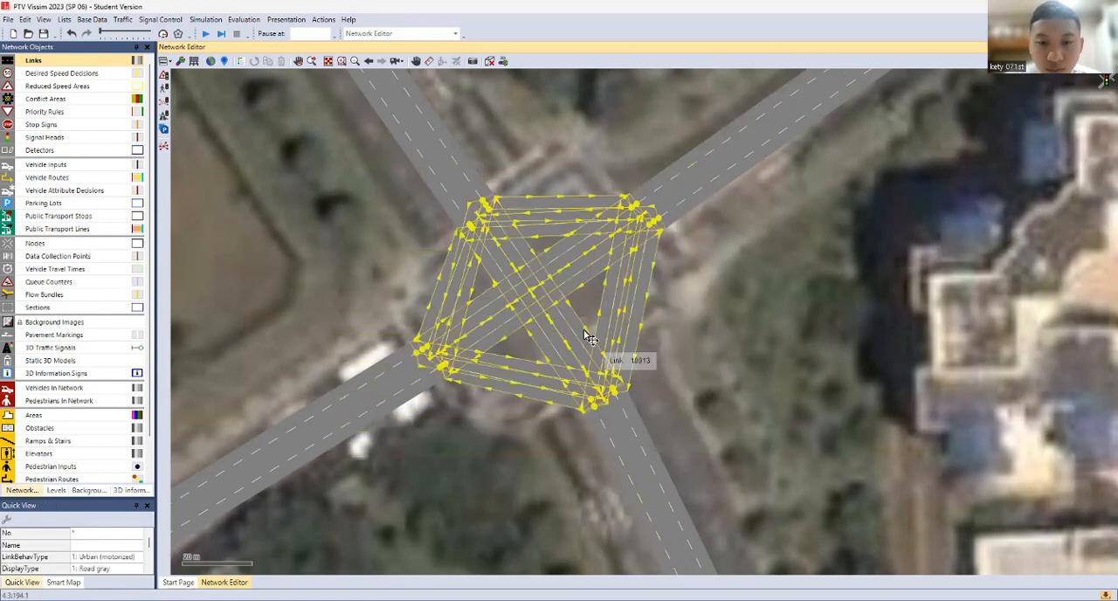
right_click(545, 298)
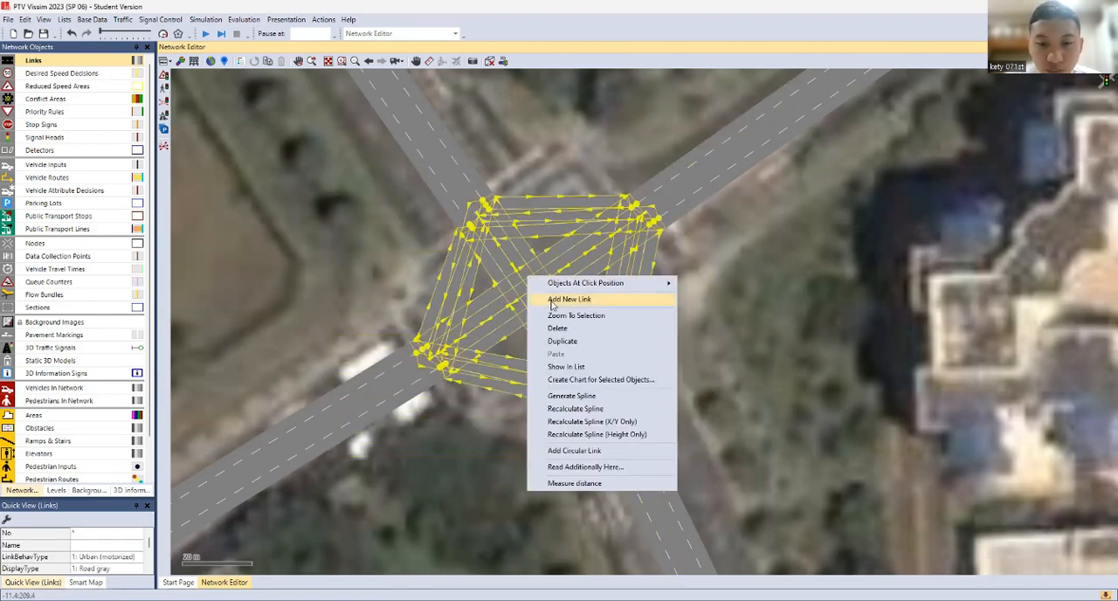
left_click(579, 397)
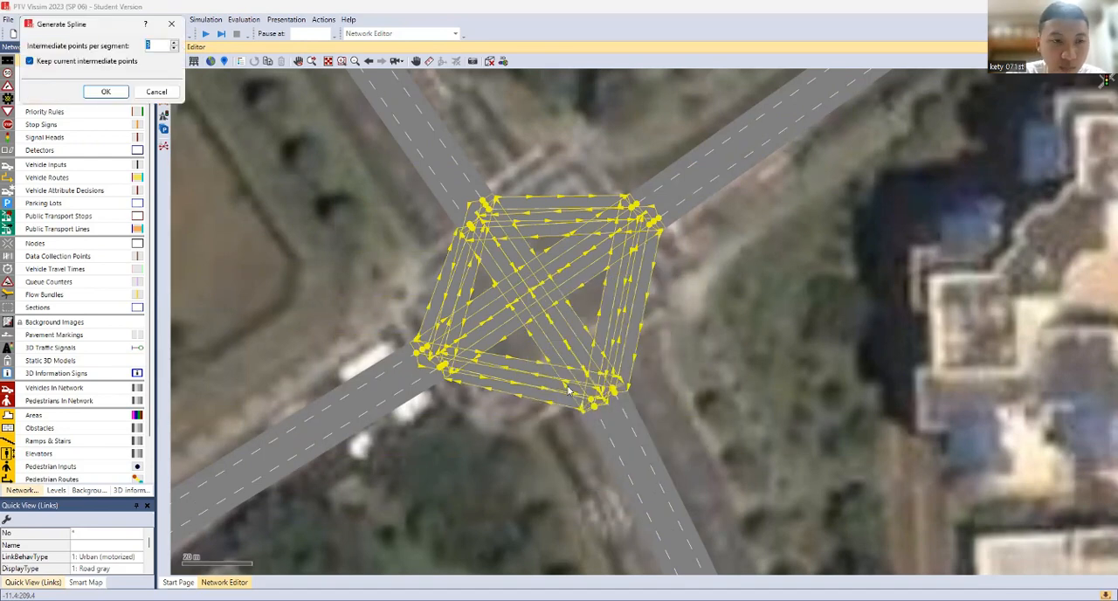
key("Return")
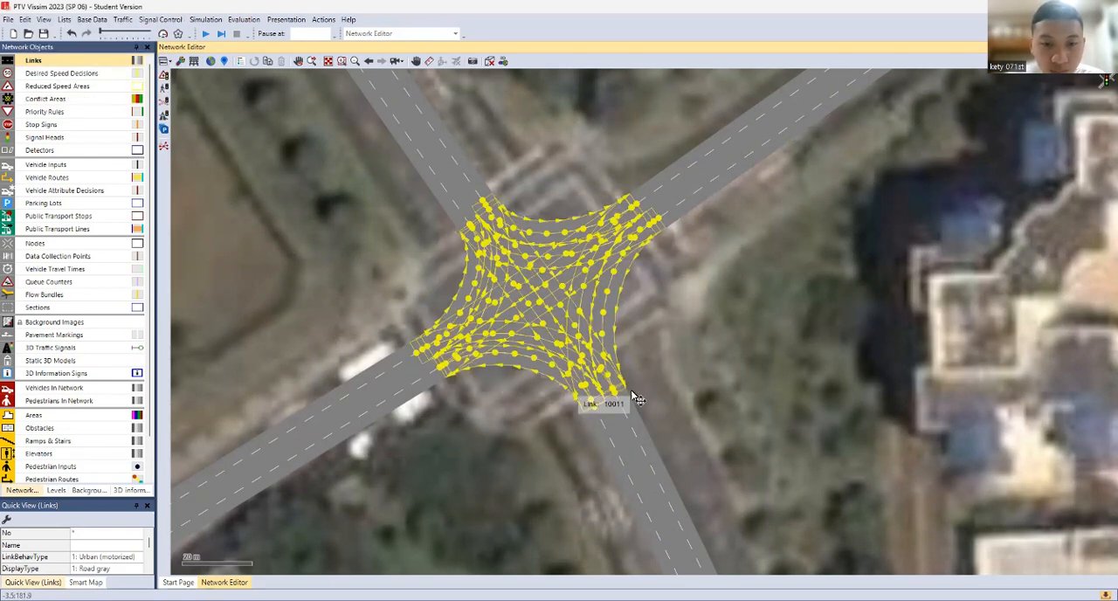
left_click(680, 334)
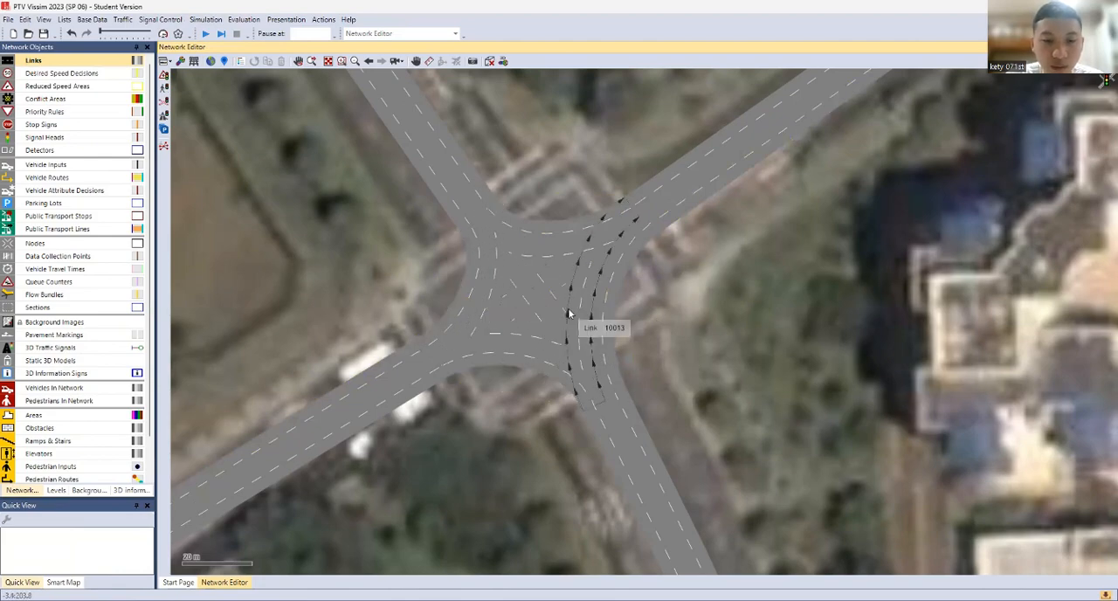
At the northeastern junction, connect lane 2 of the southwest approach link to the single-lane northwest exit, and both its lanes to the southeast exit
scroll(692, 314, "down", 2)
left_click_drag(793, 314, 455, 435)
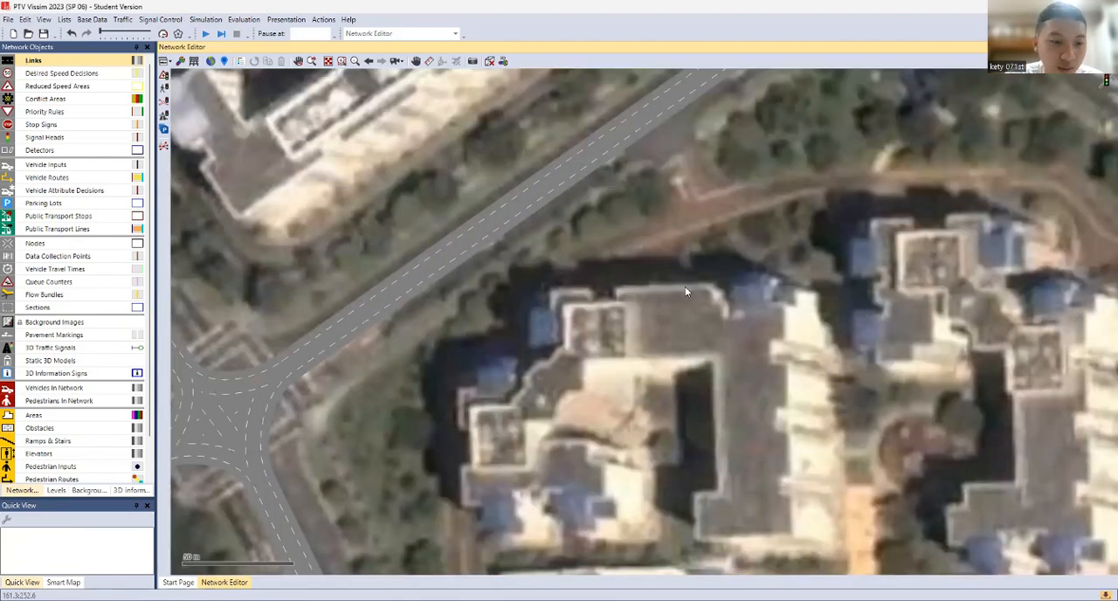
left_click_drag(685, 286, 498, 493)
left_click_drag(724, 131, 550, 411)
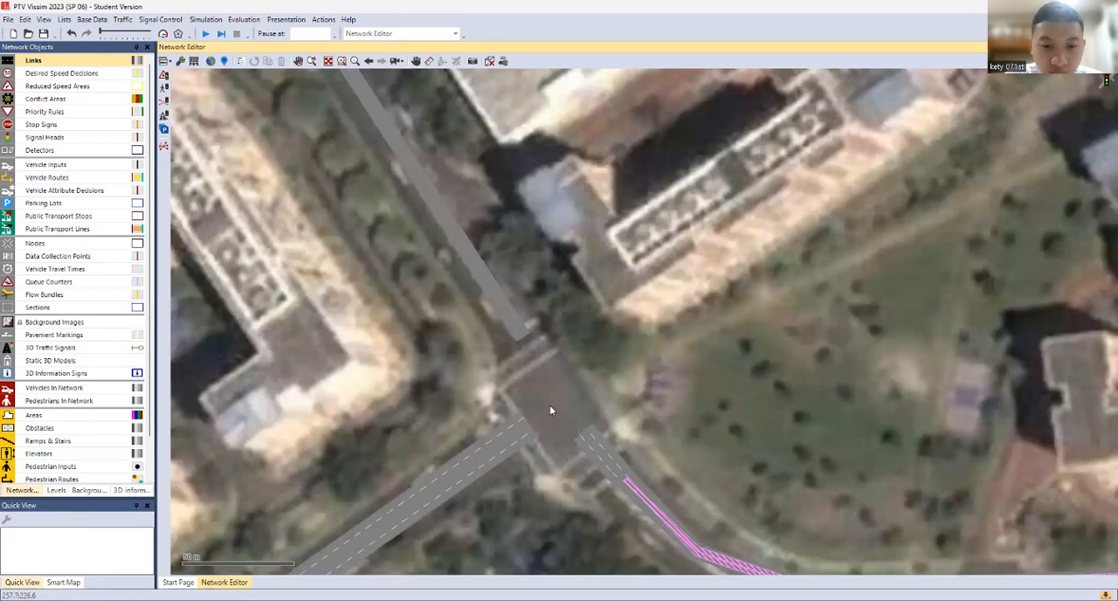
scroll(528, 348, "up", 2)
left_click(519, 444)
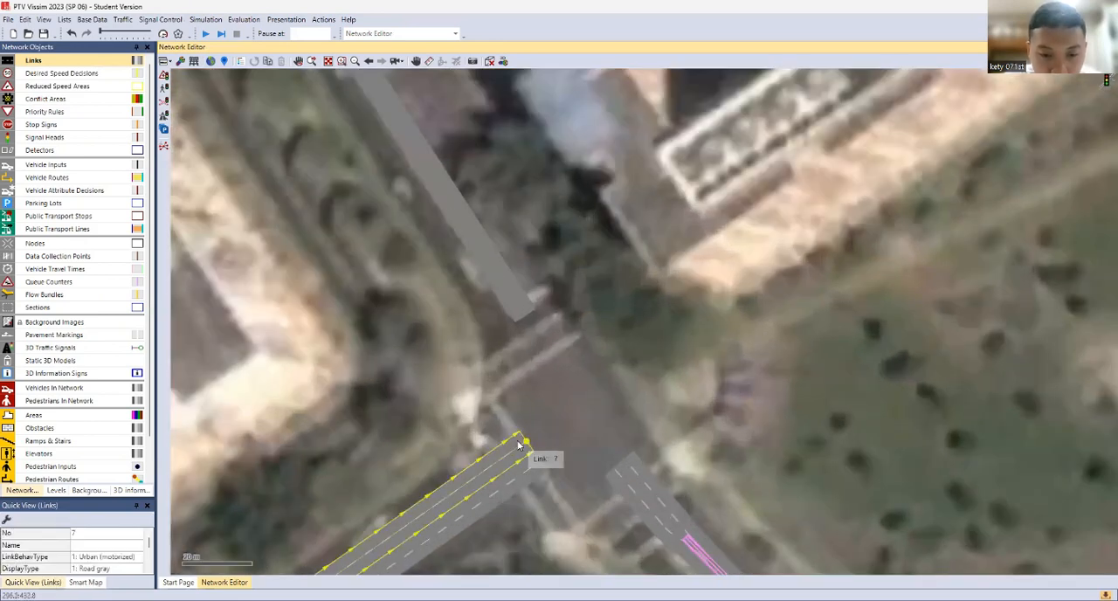
left_click_drag(519, 443, 517, 333)
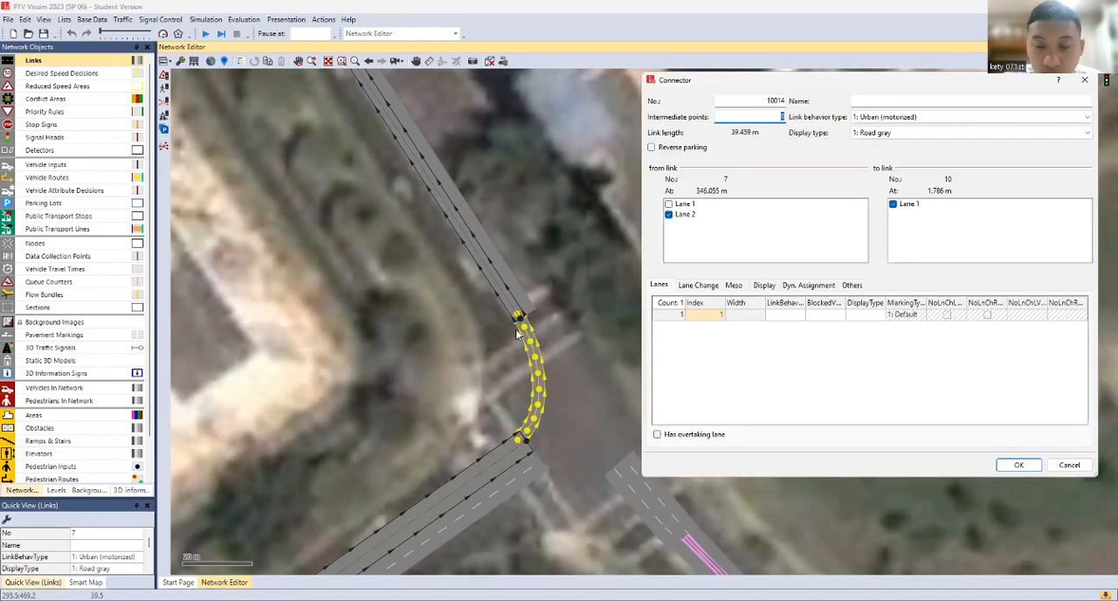
key("Return")
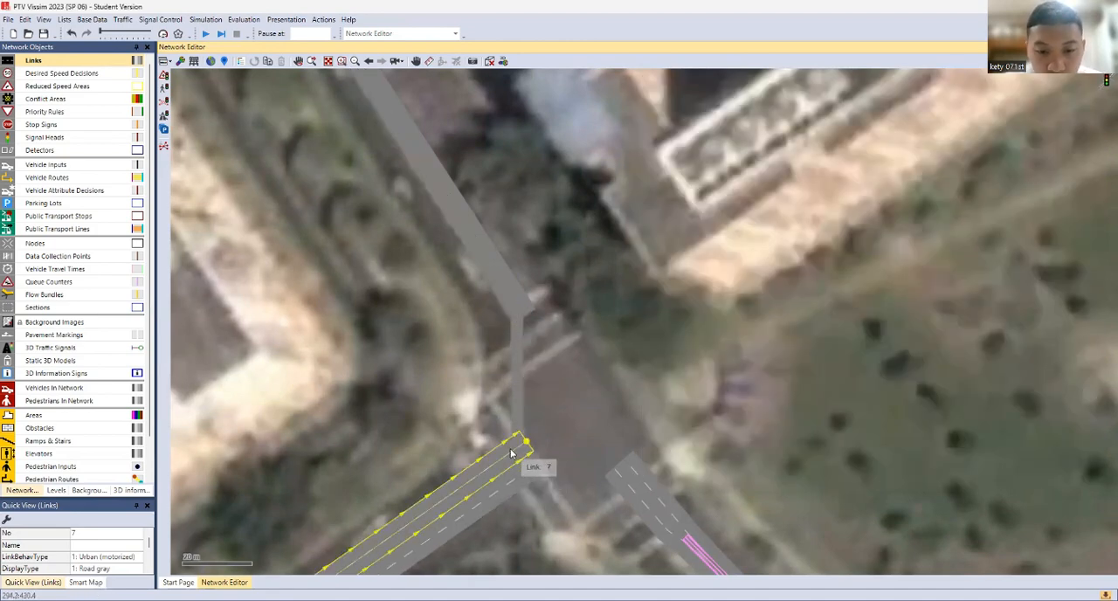
left_click_drag(516, 449, 629, 467)
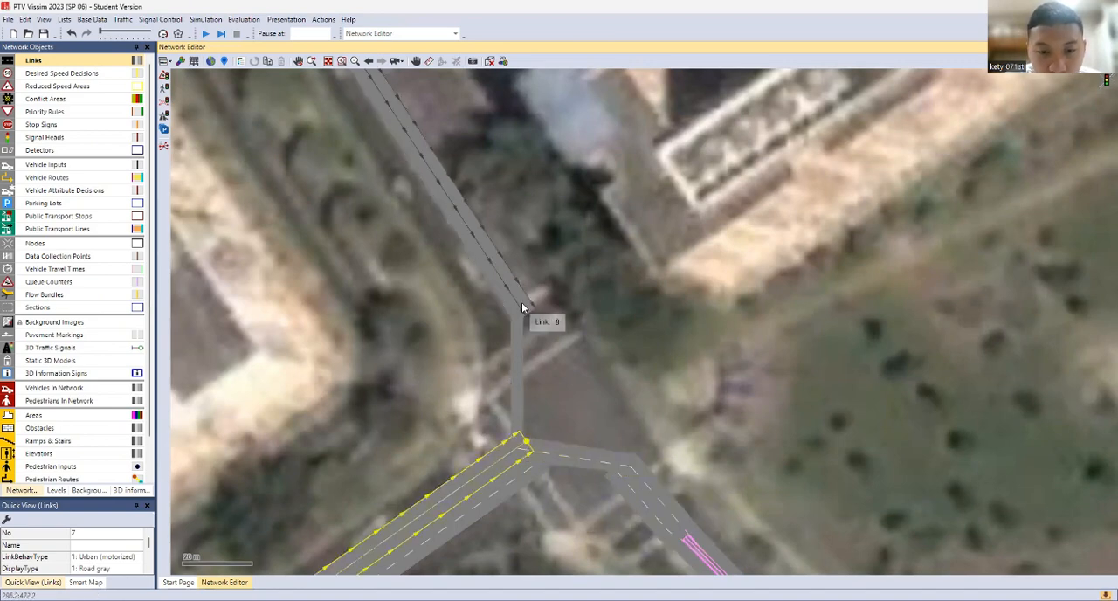
Add two single-lane connectors from the junction's northwest approach link, one to each lane of the southeast exit link
left_click_drag(526, 302, 630, 461)
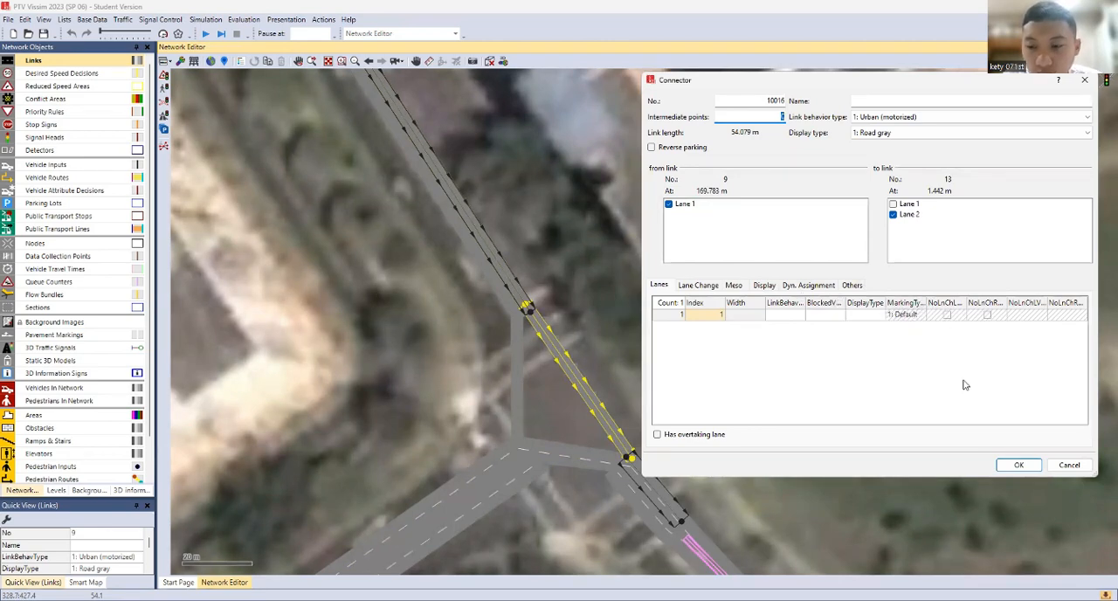
left_click(1015, 465)
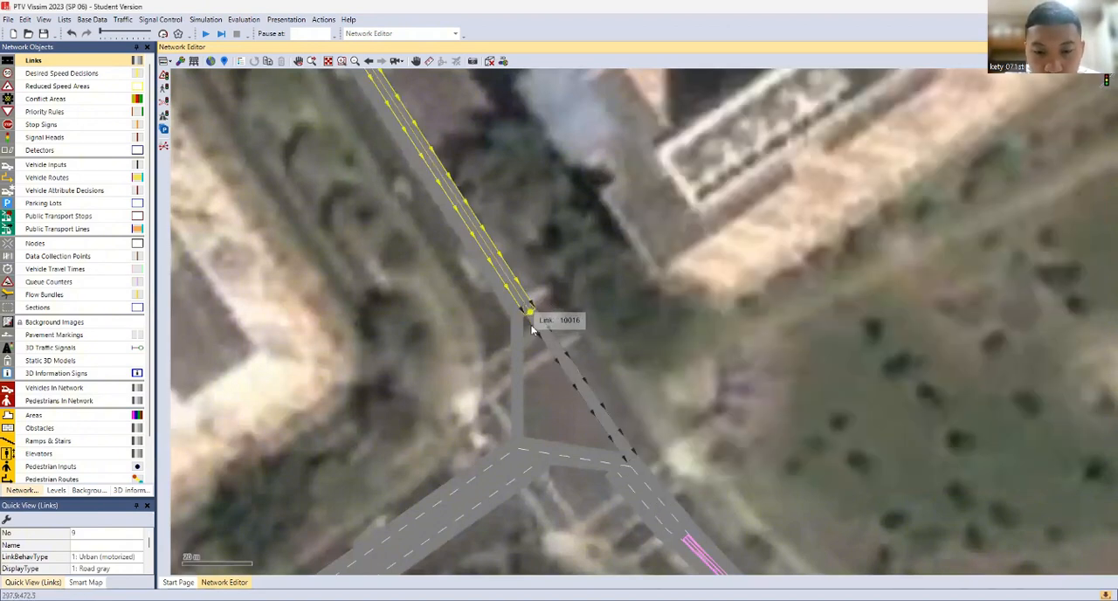
left_click_drag(527, 308, 628, 474)
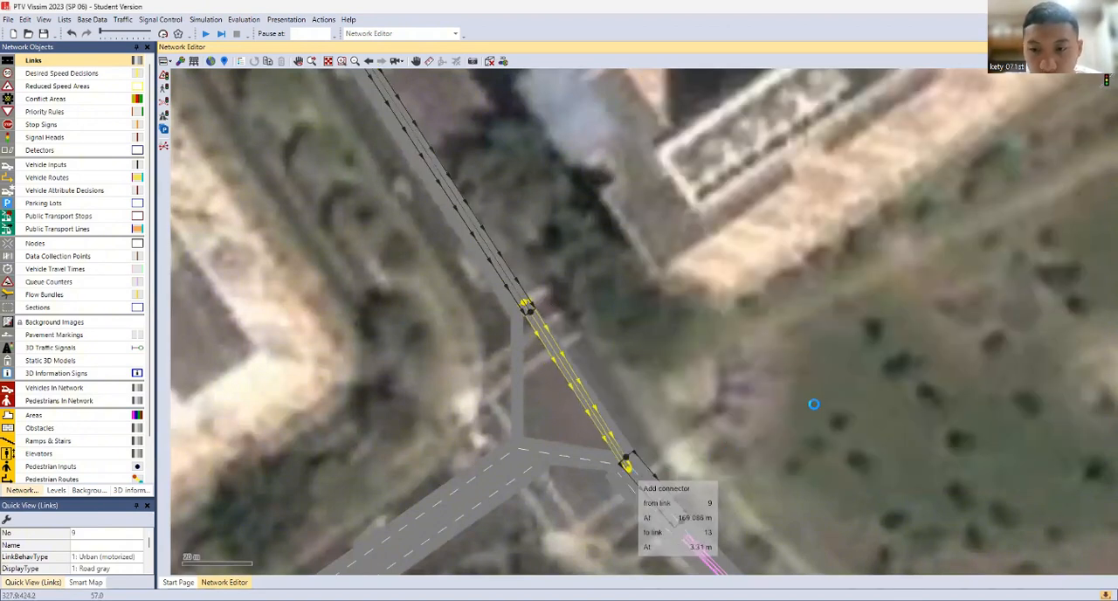
key("Return")
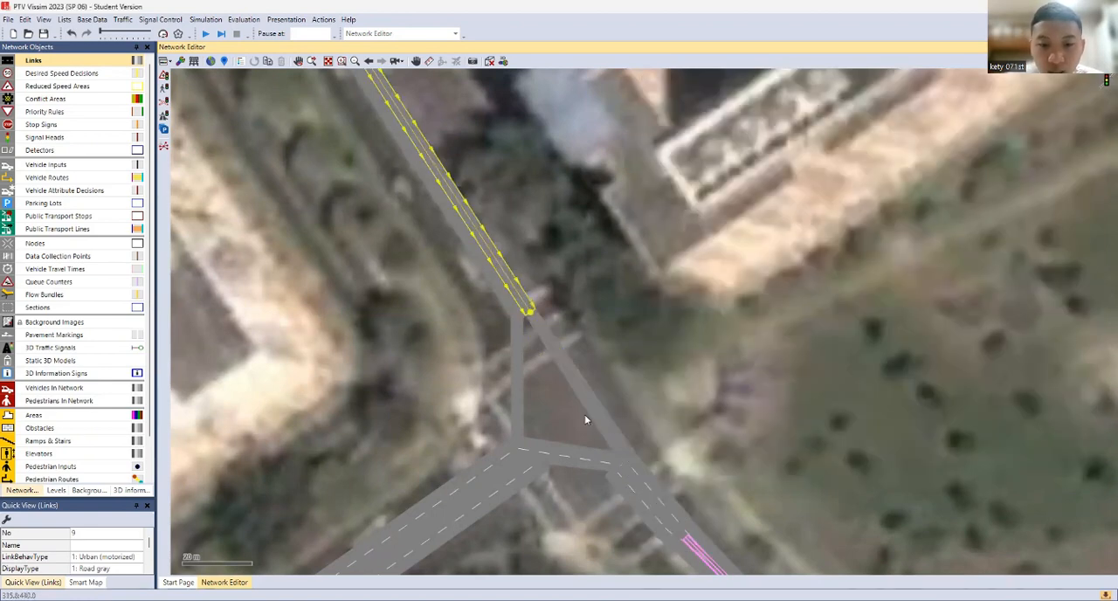
left_click(621, 479)
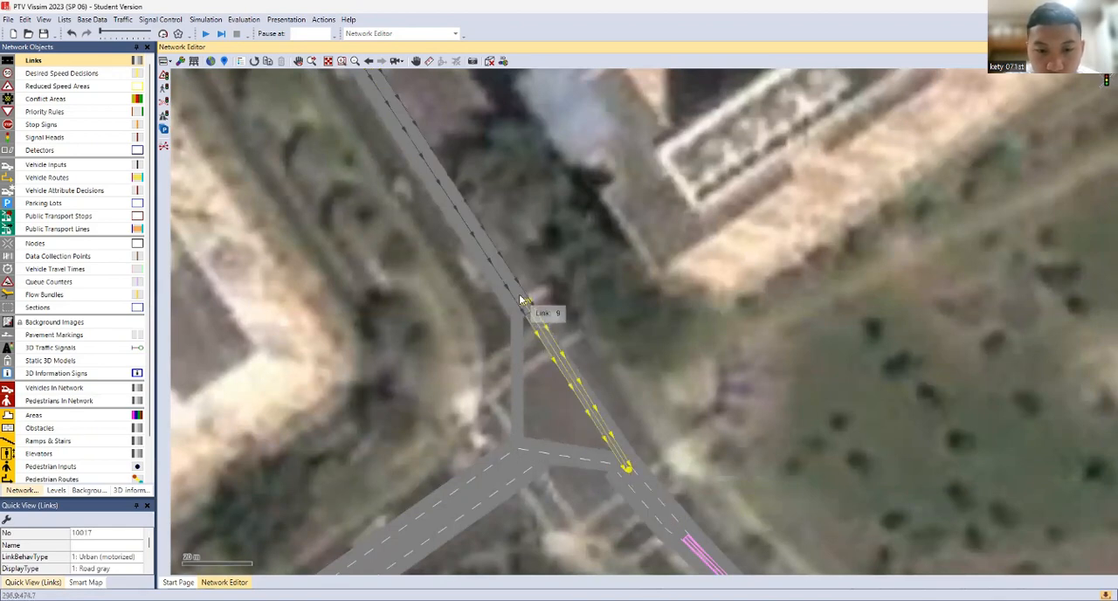
Connect the northwest approach link separately to each lane of the southwest exit, and the southeast approach link to the southwest and northwest exits
left_click(524, 306)
left_click_drag(524, 306, 544, 476)
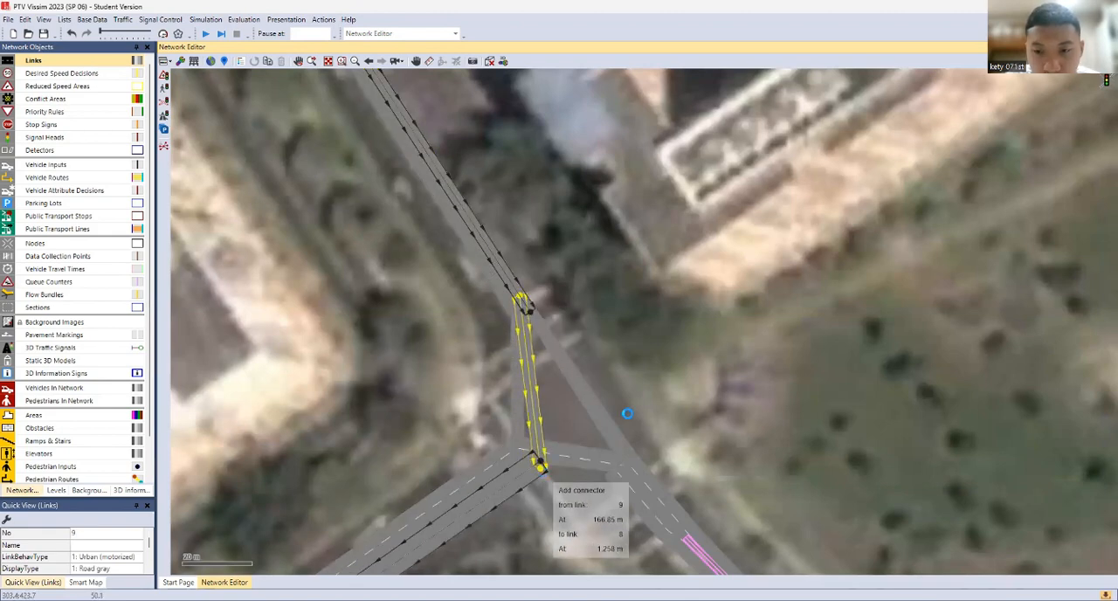
key("Return")
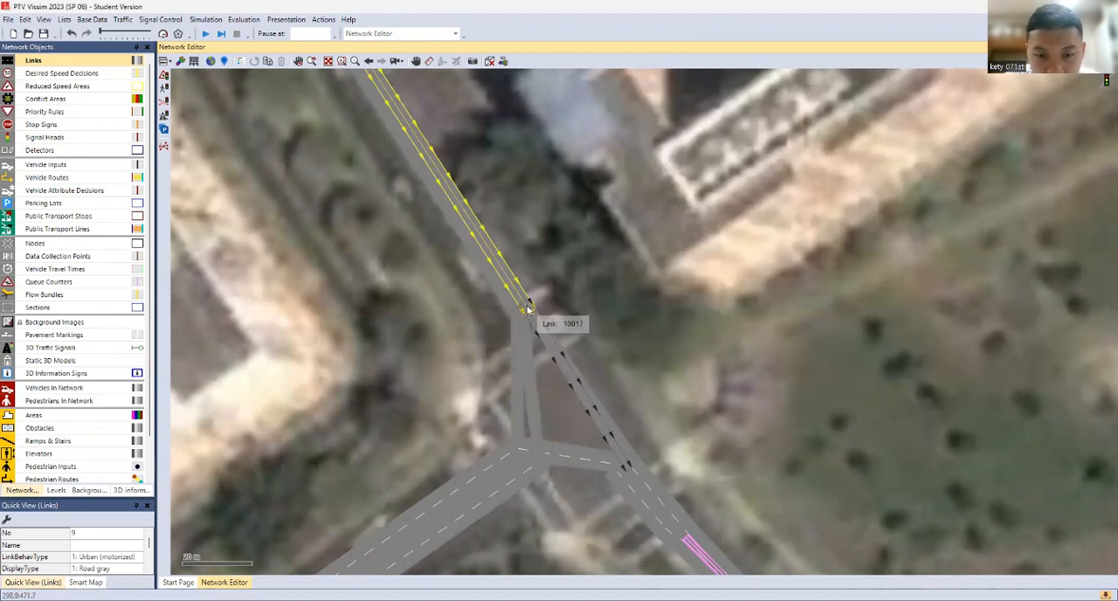
left_click_drag(523, 303, 528, 456)
key("Return")
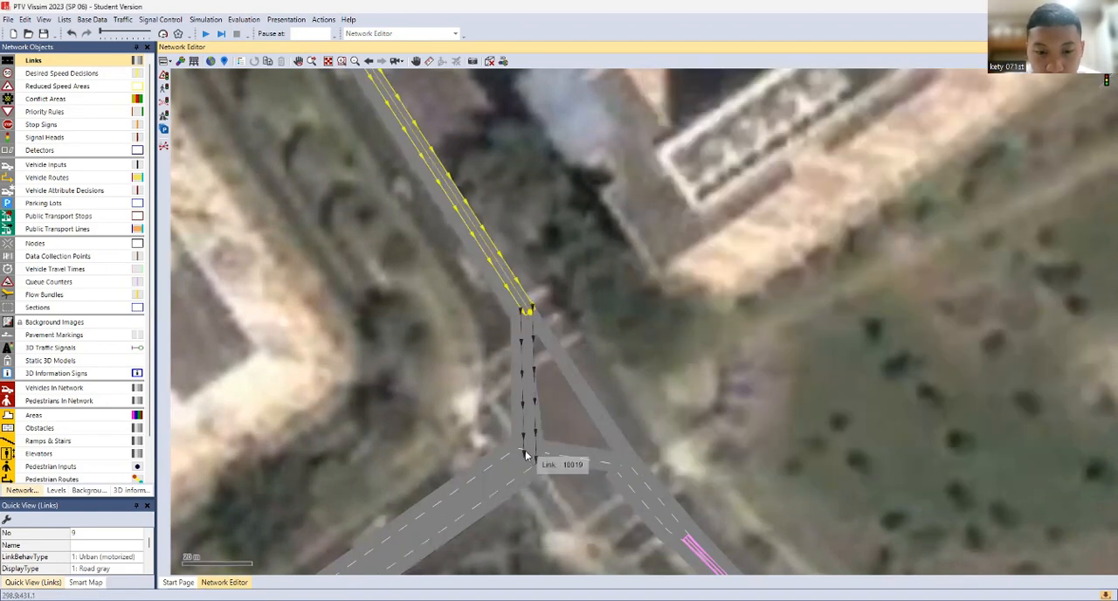
left_click(619, 476)
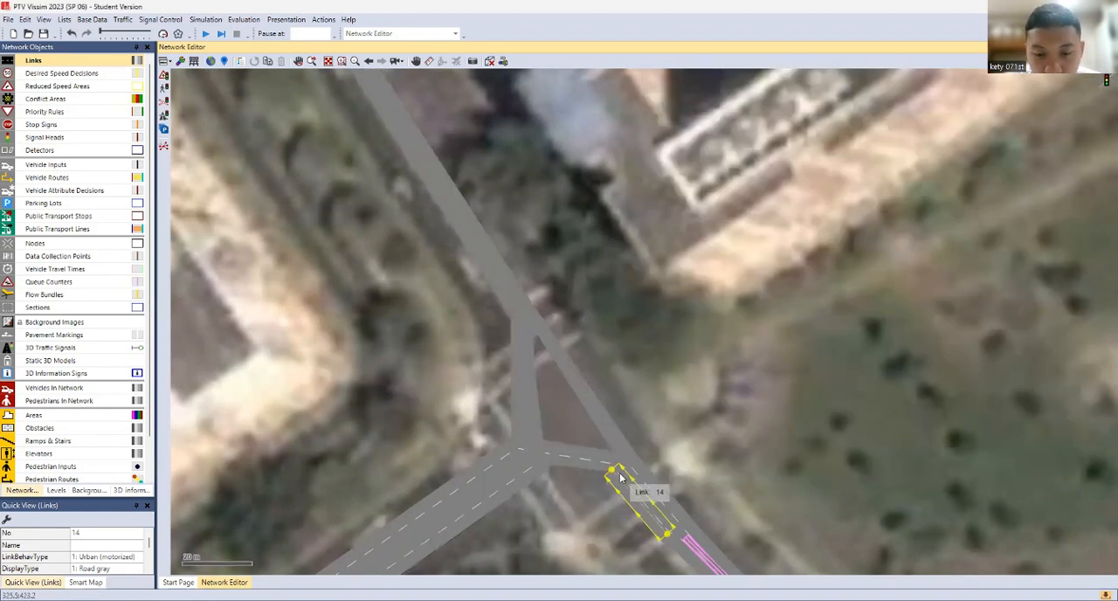
left_click_drag(618, 476, 517, 317)
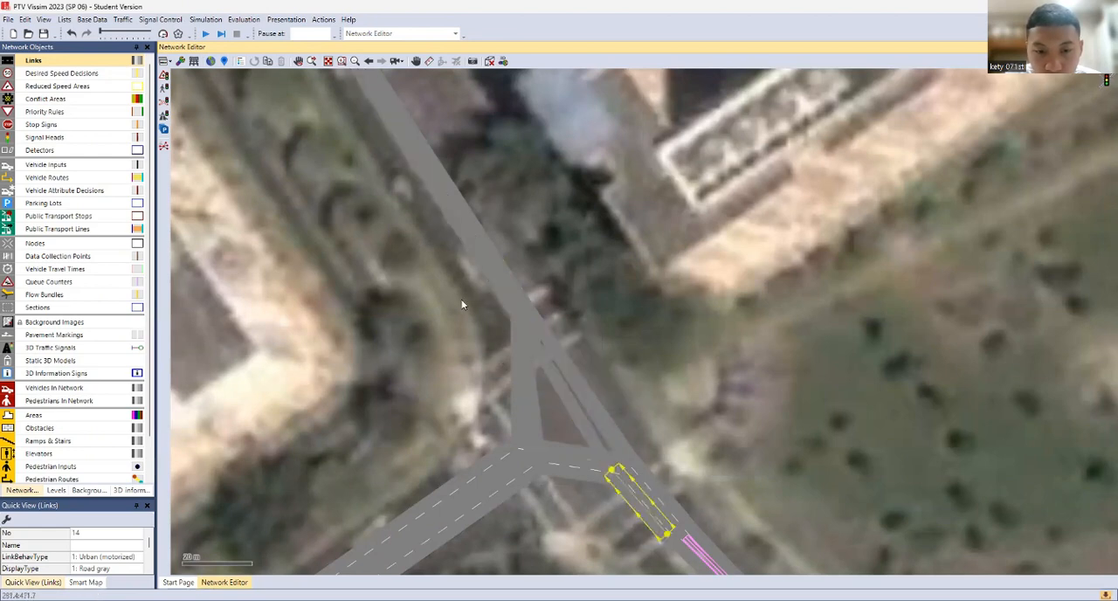
Select all the straight connectors inside the northeastern junction and generate splines for them, keeping the current intermediate points
left_click_drag(451, 288, 679, 513)
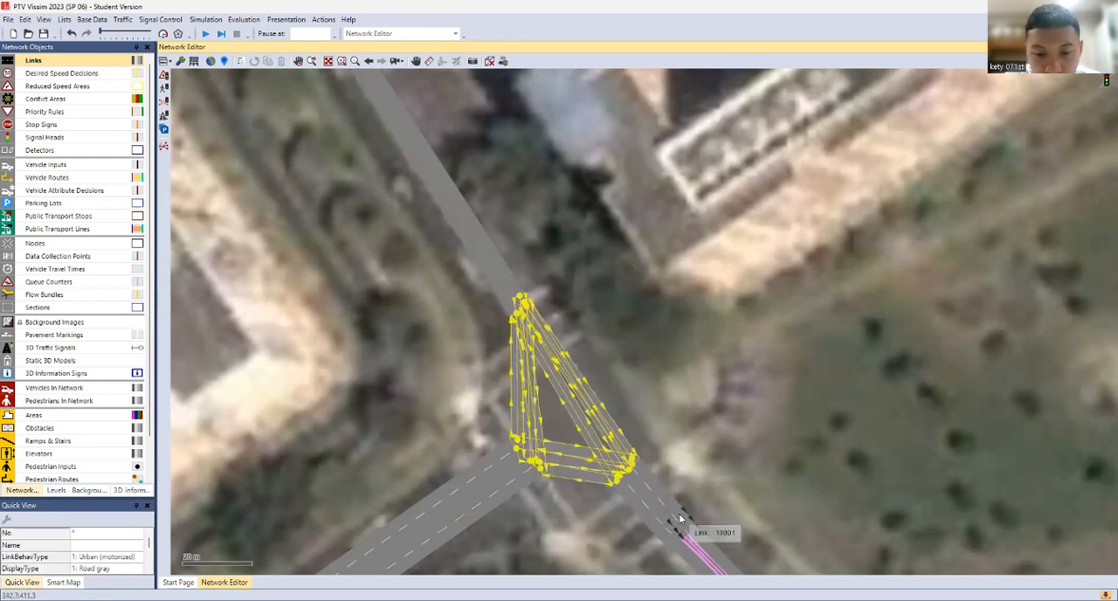
right_click(592, 429)
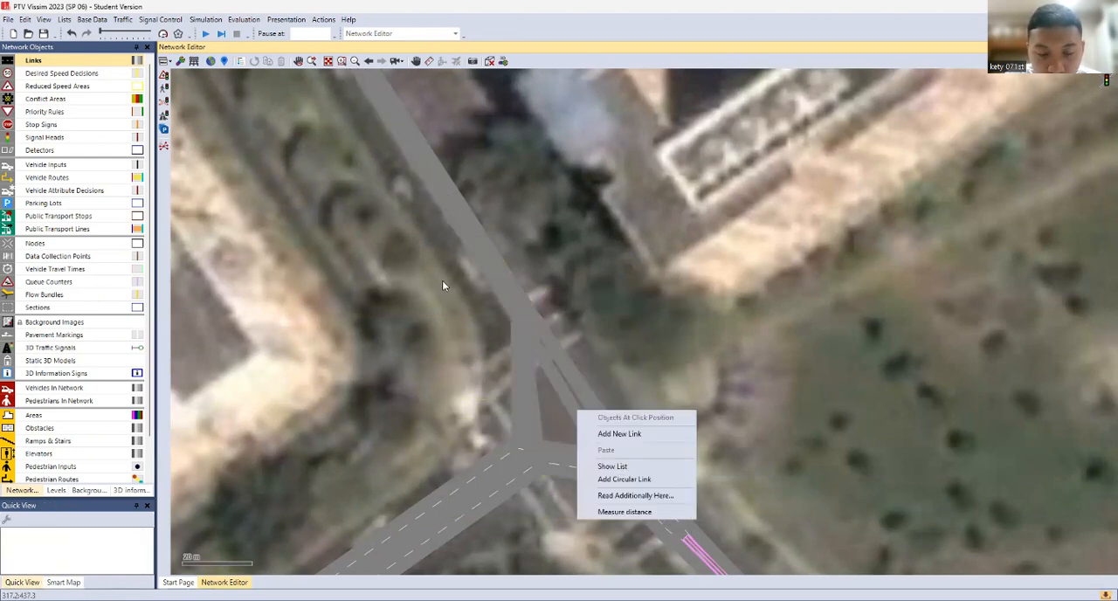
left_click_drag(442, 285, 664, 511)
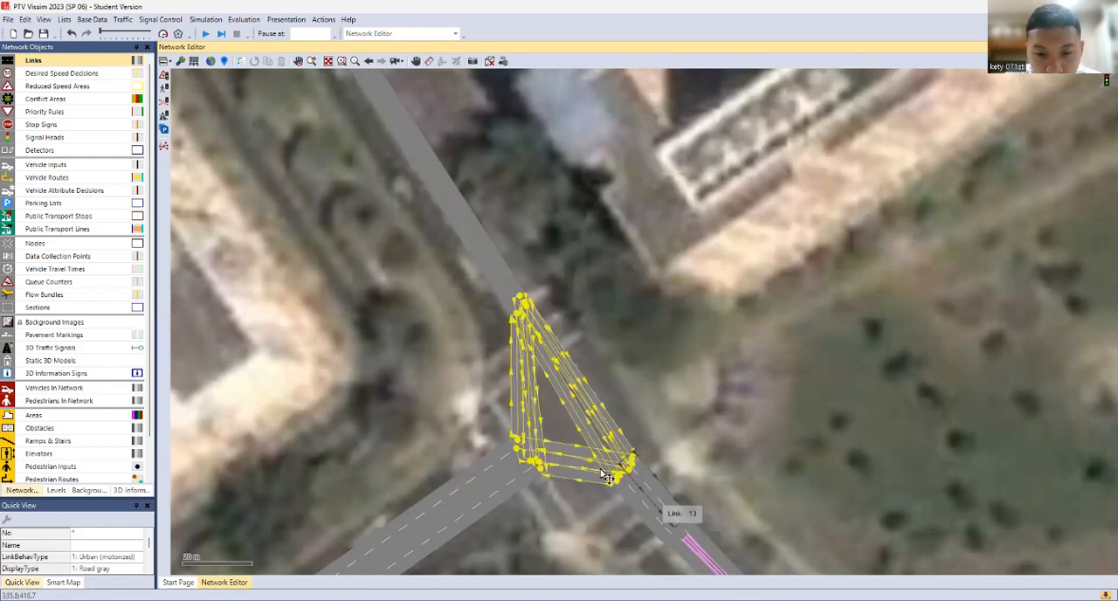
right_click(556, 459)
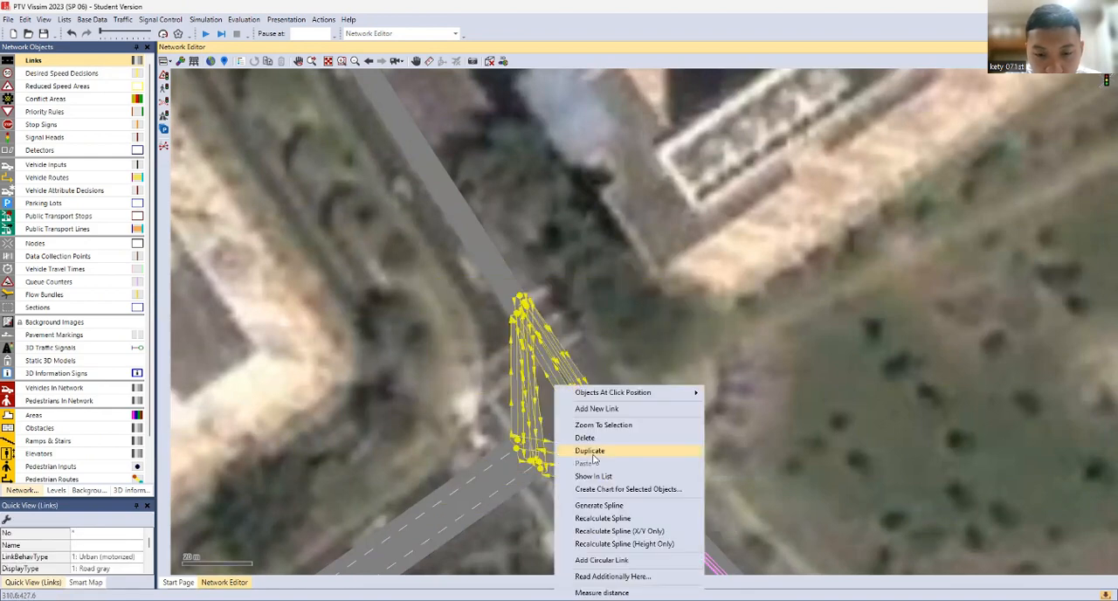
left_click(600, 506)
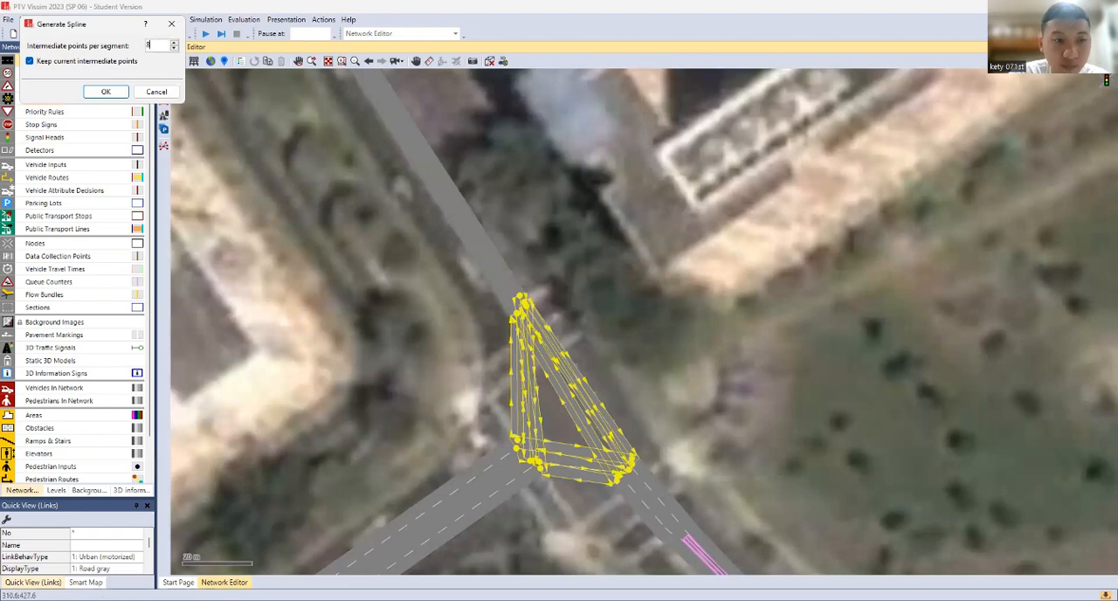
key("Return")
left_click(712, 347)
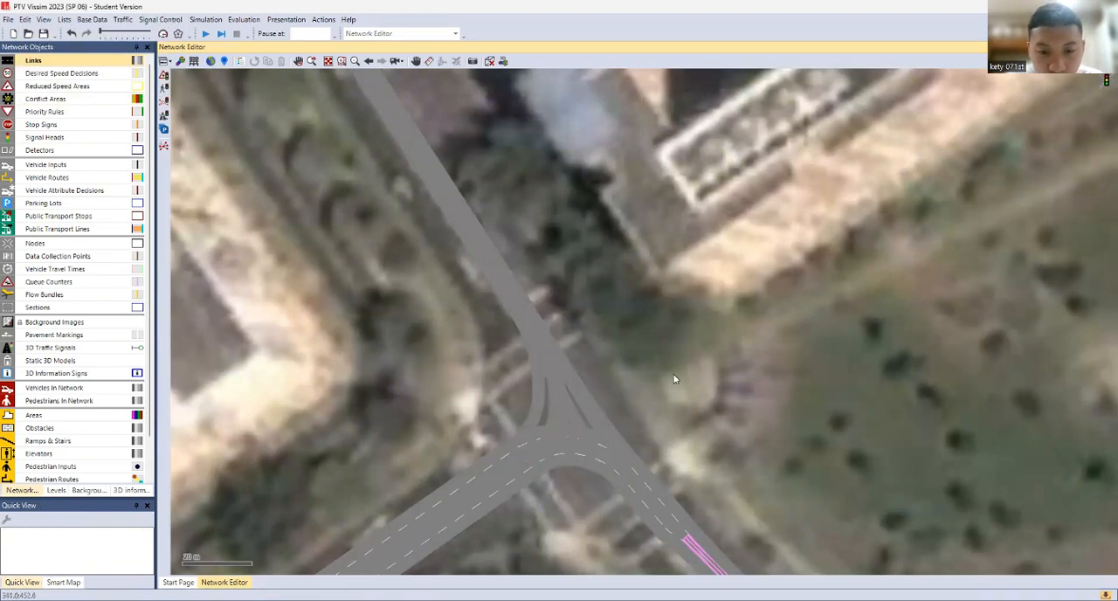
Draw a five-point polygon area with the Pedestrian area gray display type over the unpaved gap on the junction's west side
left_click(39, 415)
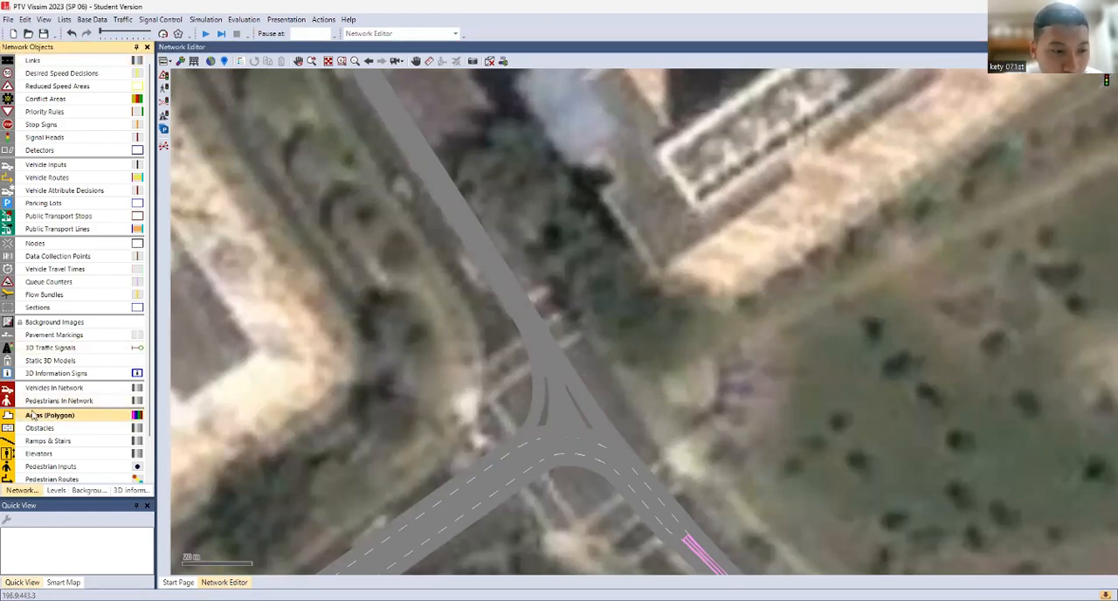
scroll(512, 428, "up", 5)
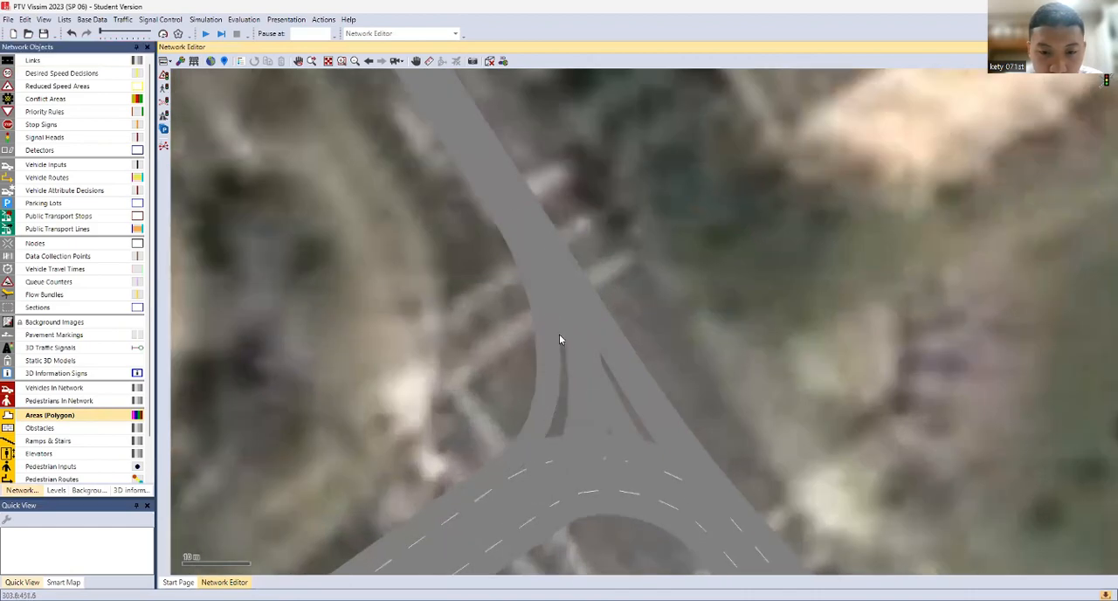
scroll(559, 336, "up", 1)
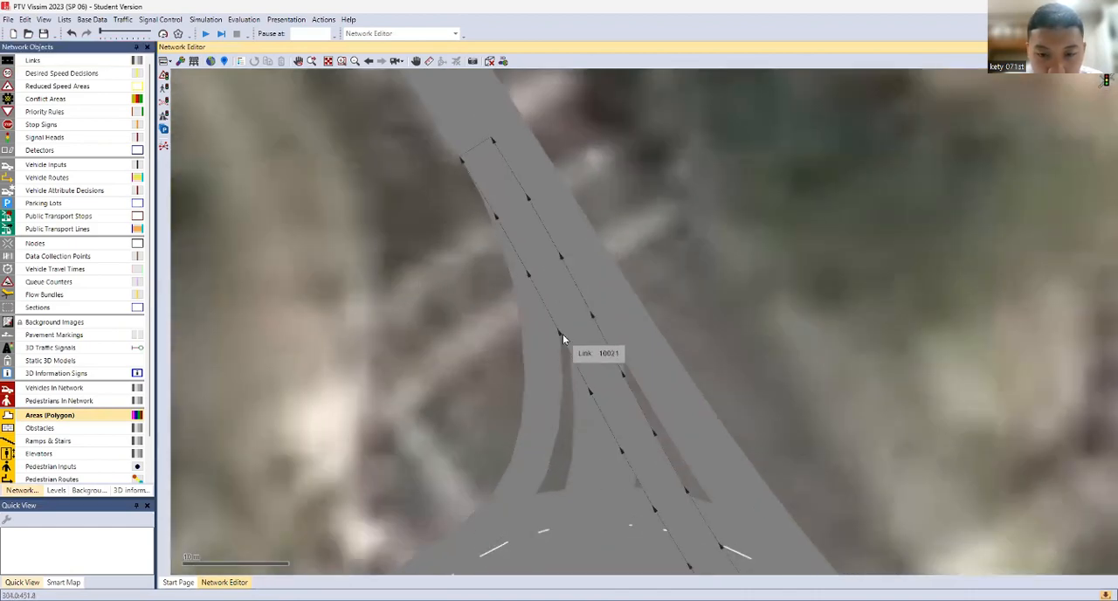
left_click(559, 336)
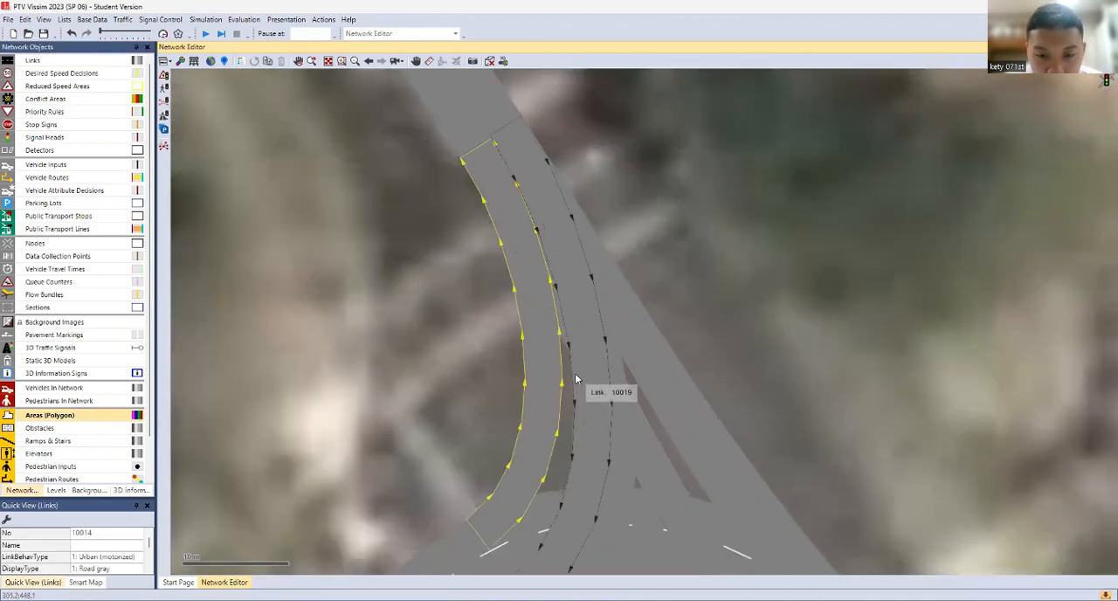
right_click(561, 369)
left_click(704, 322)
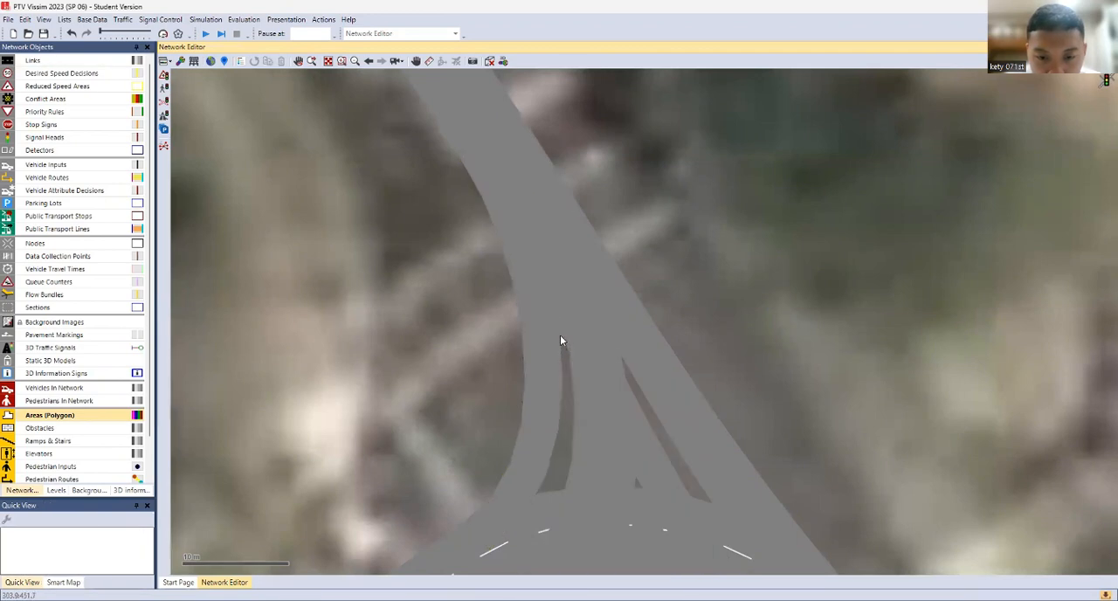
left_click(561, 339)
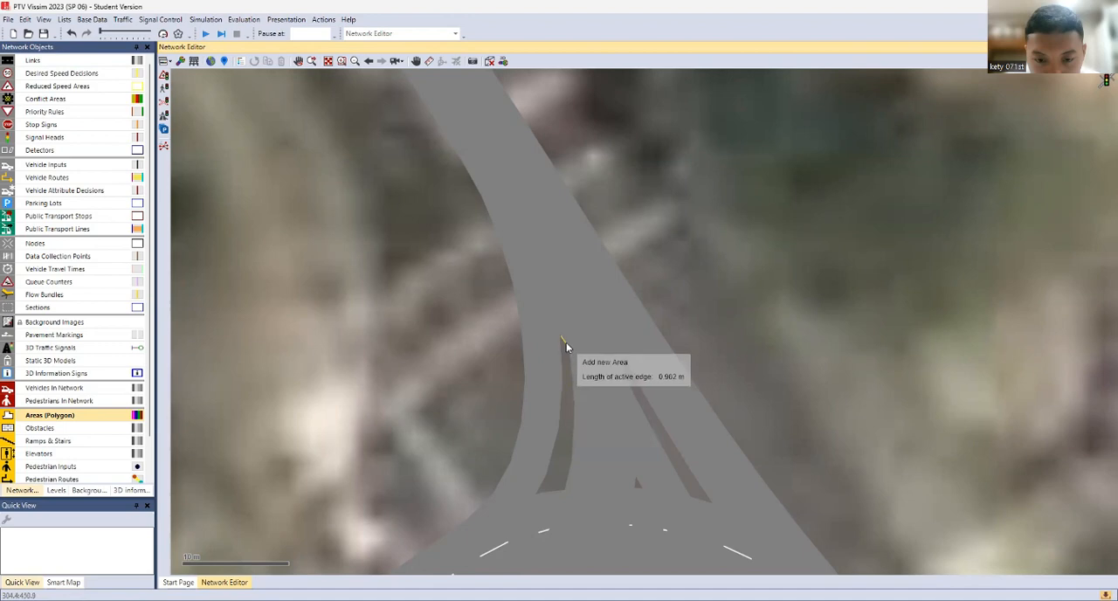
left_click(569, 353)
left_click(566, 484)
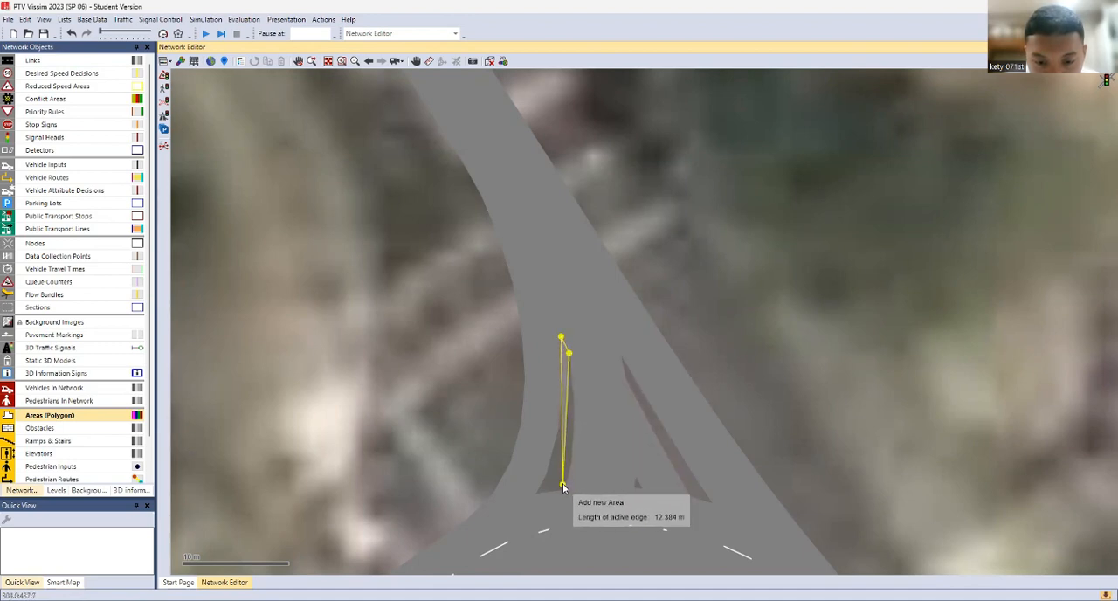
left_click(566, 487)
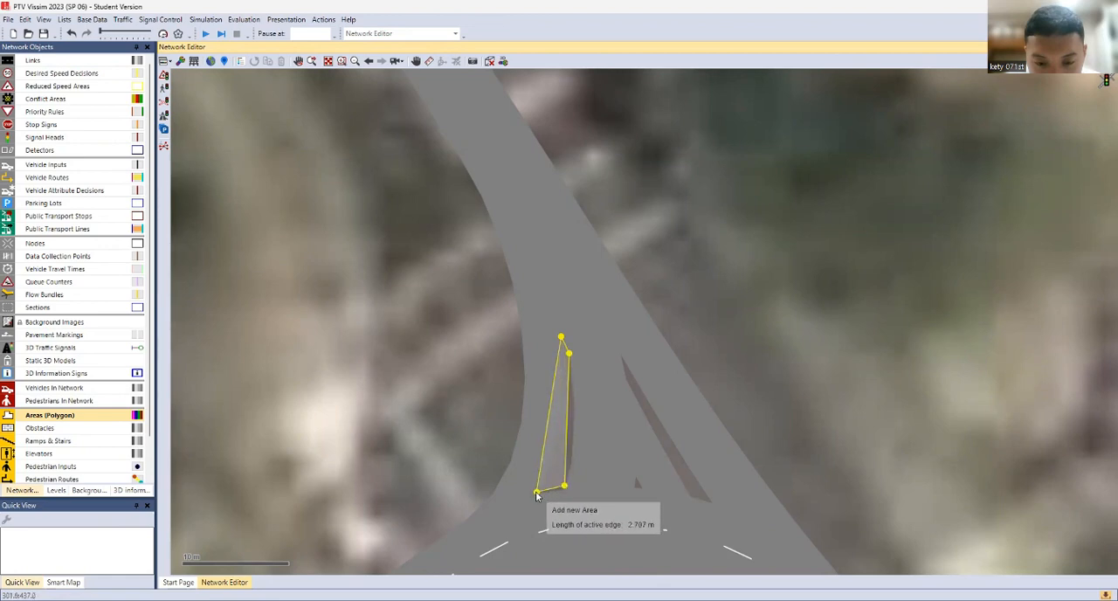
left_click(537, 496)
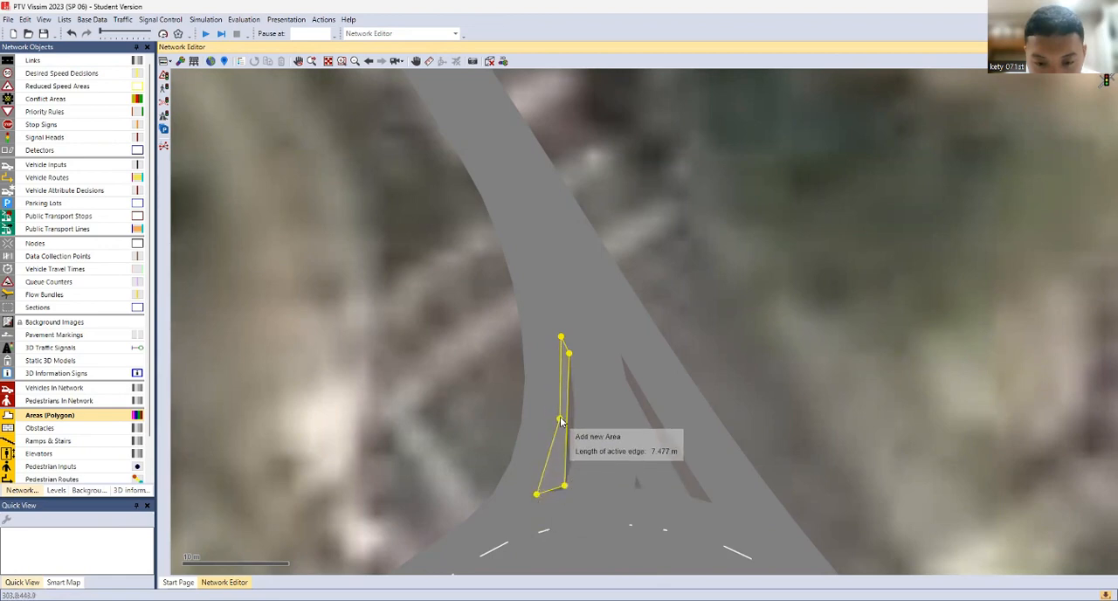
left_click(561, 420)
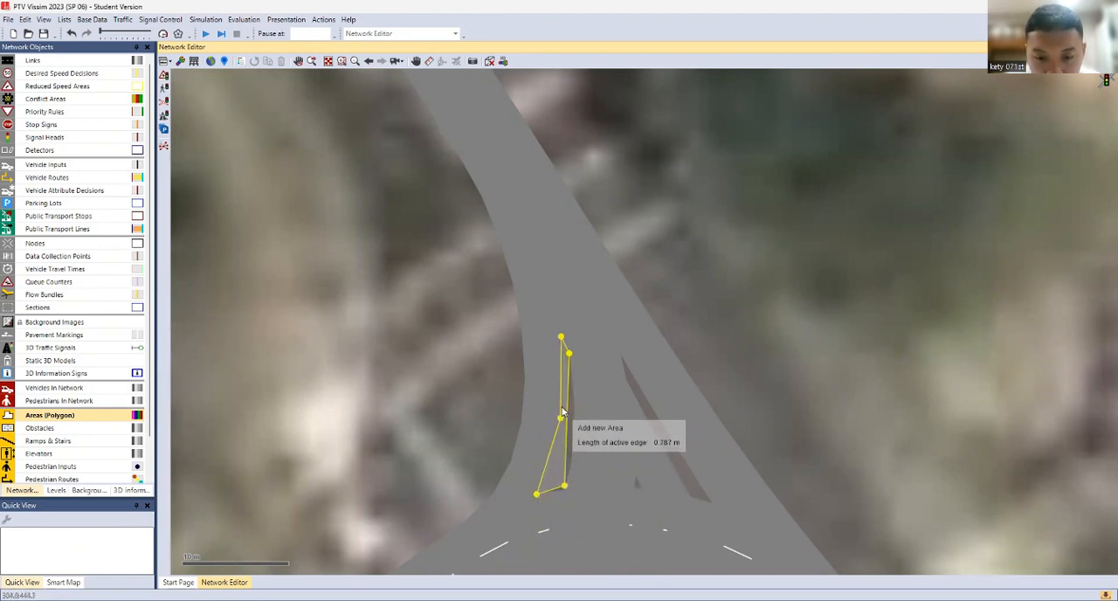
double_click(561, 334)
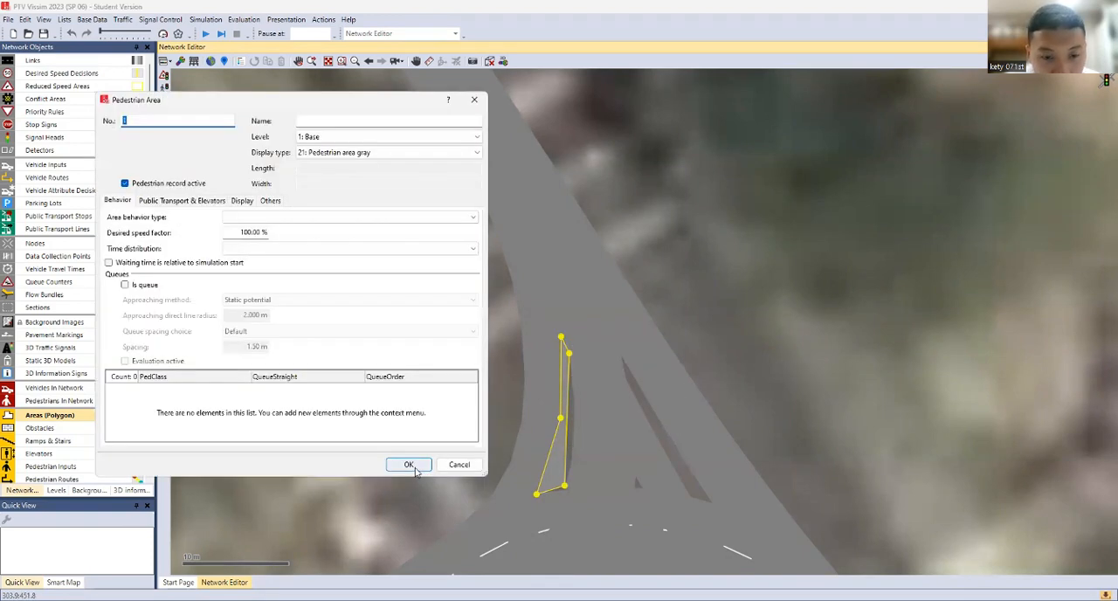
left_click(408, 465)
Reshape the new polygon area by moving its vertices outward until it fully covers the western gap between the connectors
left_click_drag(568, 410, 576, 423)
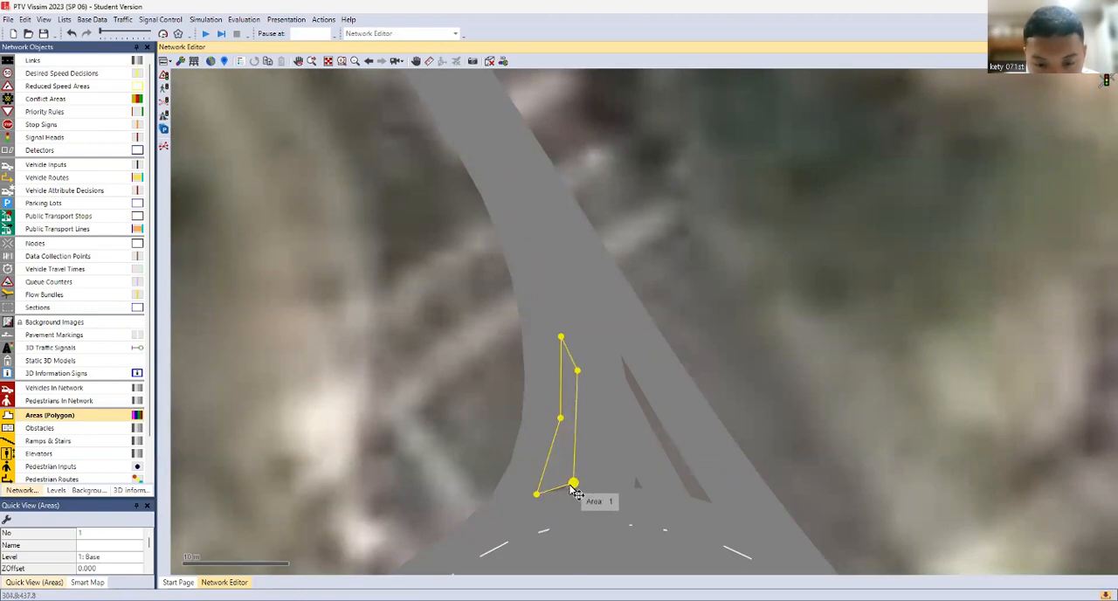
left_click_drag(574, 485, 567, 494)
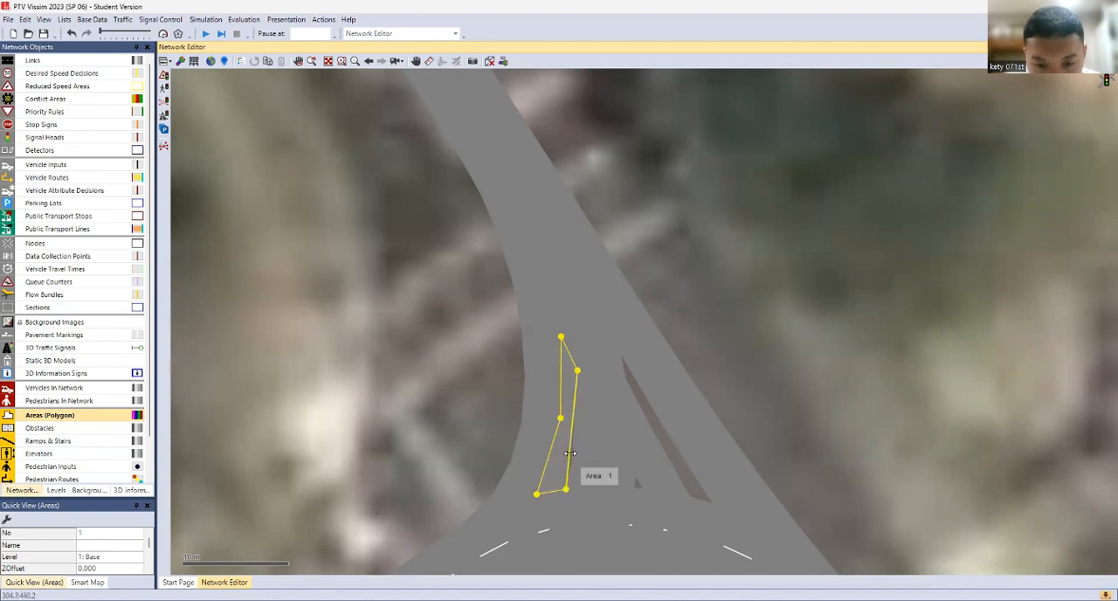
left_click_drag(581, 458, 591, 456)
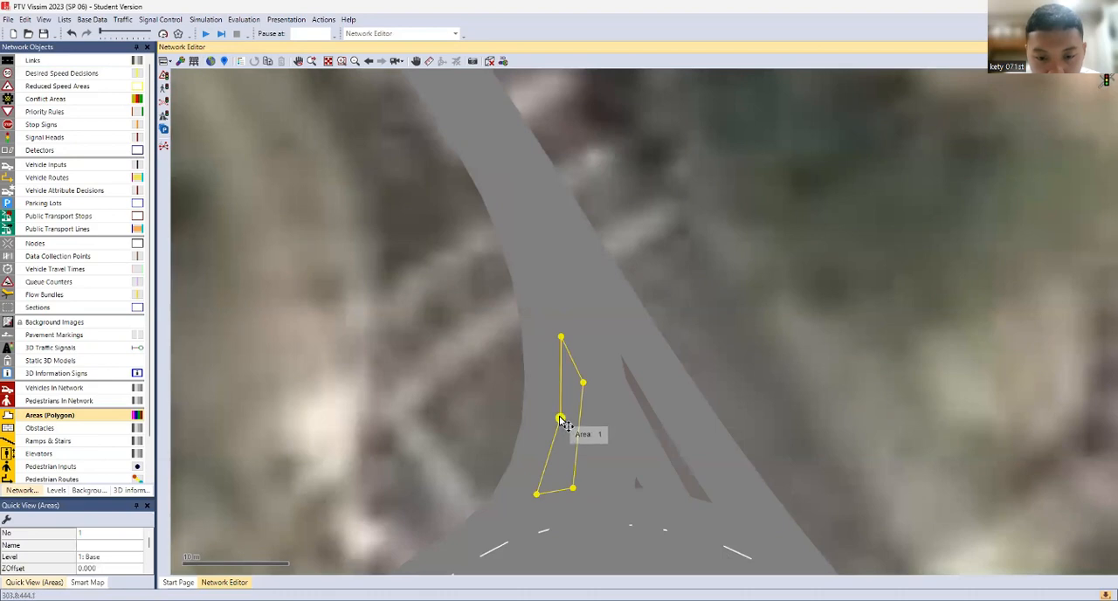
left_click_drag(561, 416, 553, 417)
left_click(742, 344)
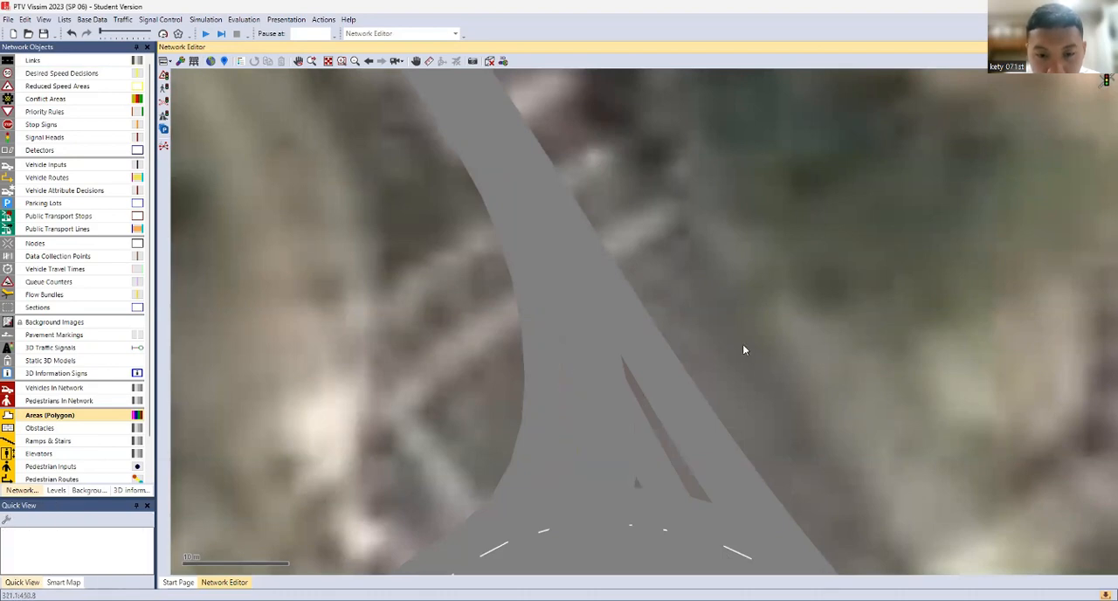
left_click(563, 339)
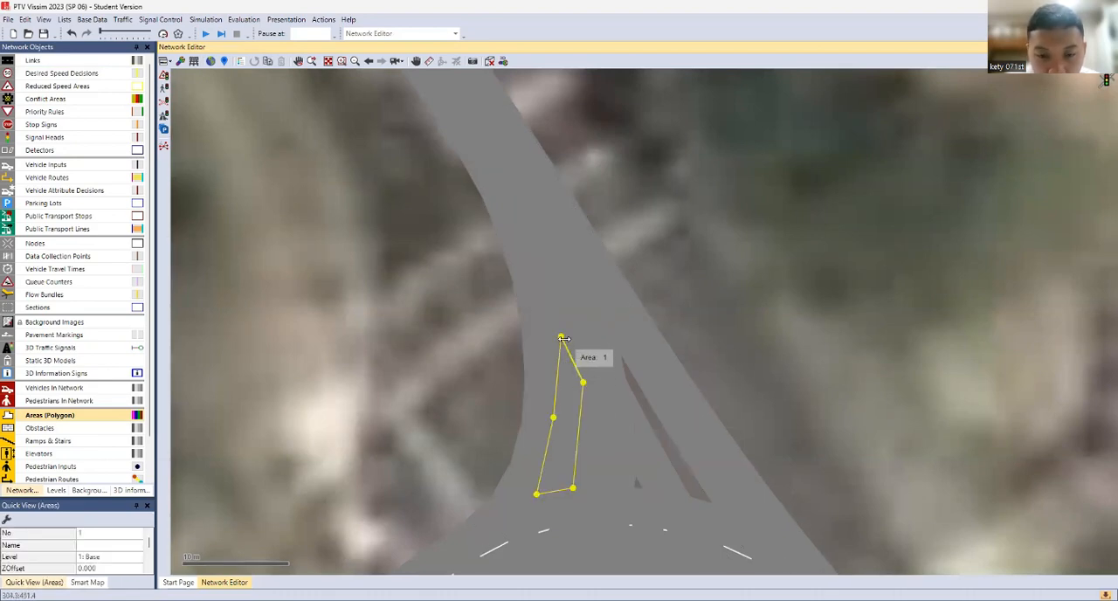
left_click_drag(563, 338, 561, 324)
left_click(697, 299)
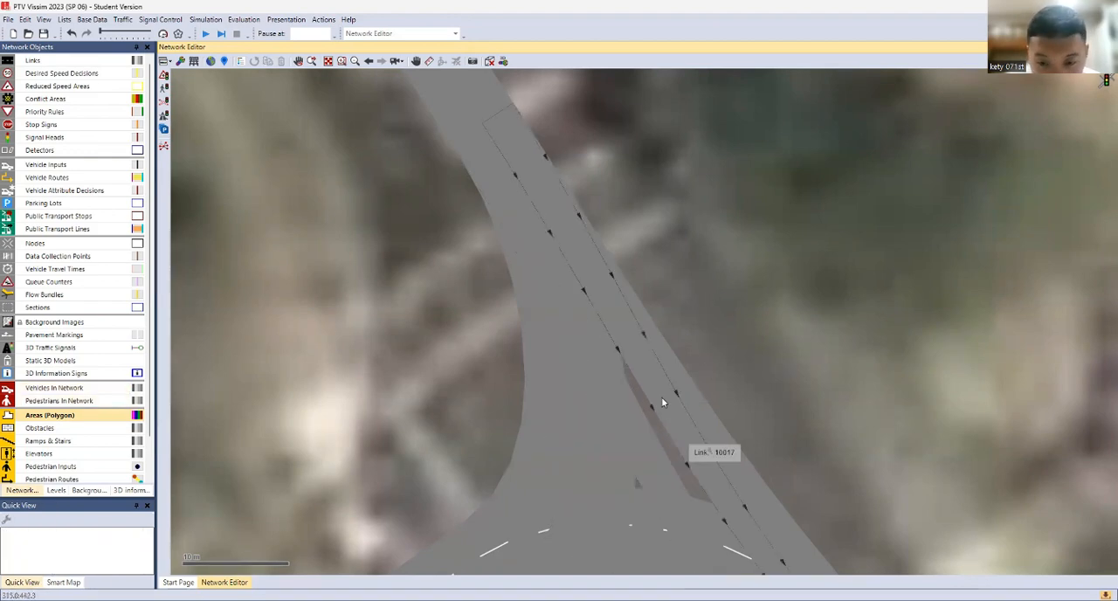
Draw a narrow four-point polygon area in Pedestrian area gray over the long gap on the junction's east side
right_click(622, 354)
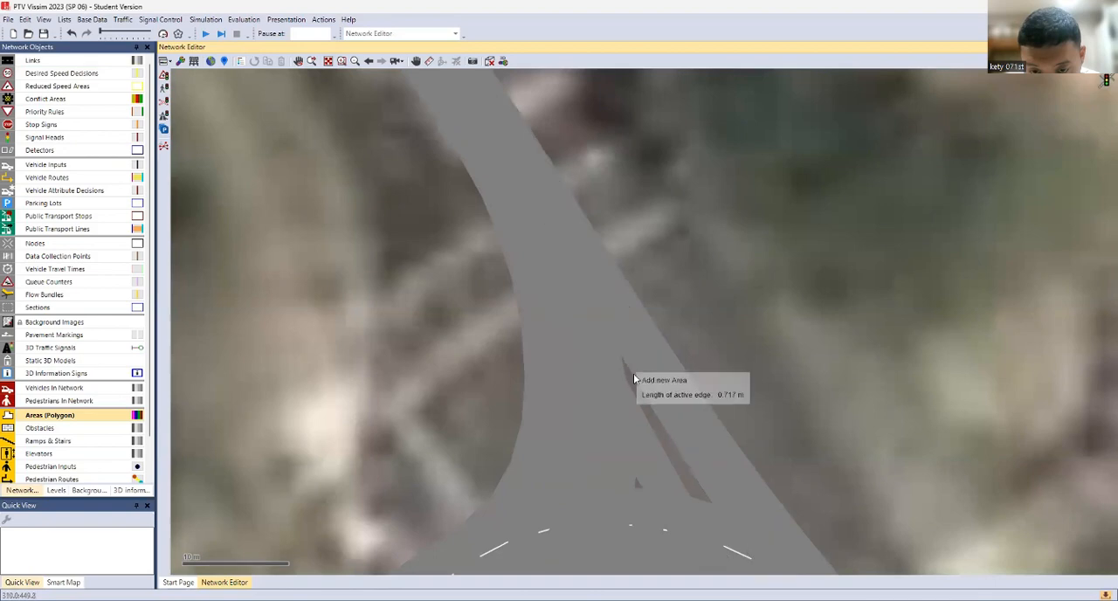
left_click(710, 500)
left_click(686, 491)
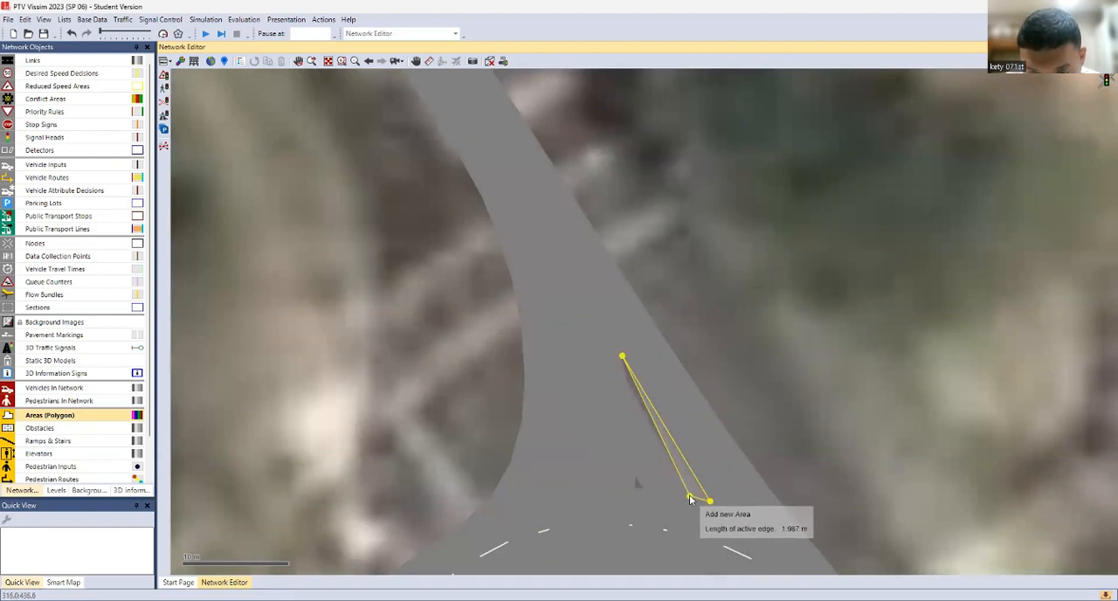
left_click(625, 378)
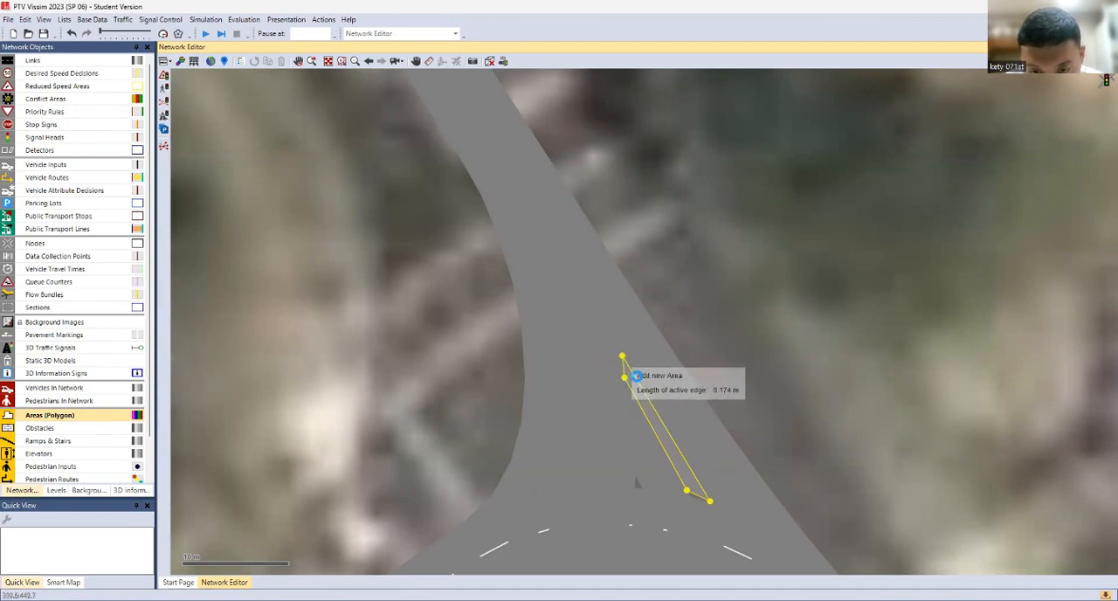
double_click(622, 358)
left_click(409, 466)
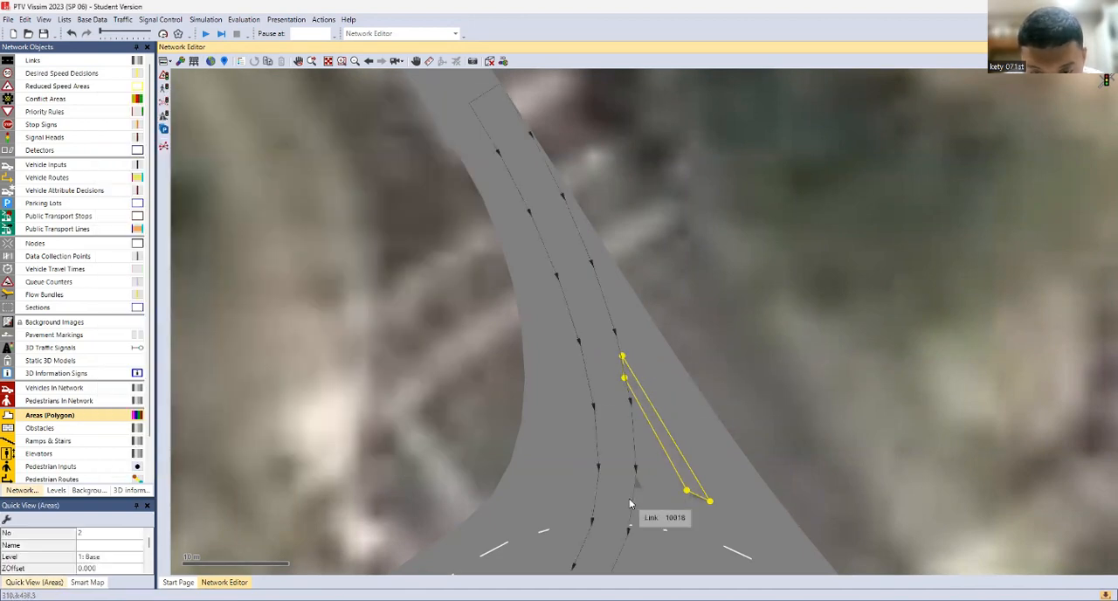
Draw a small three-point polygon area in Pedestrian area gray over the tiny gap between the connectors west of the long narrow area
left_click(637, 477)
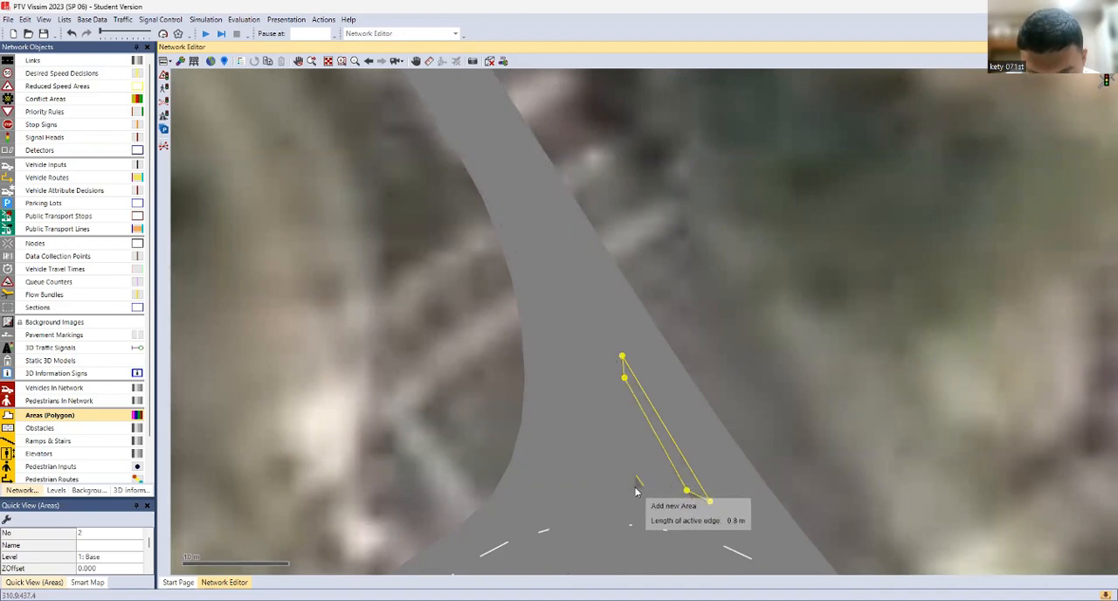
left_click(643, 490)
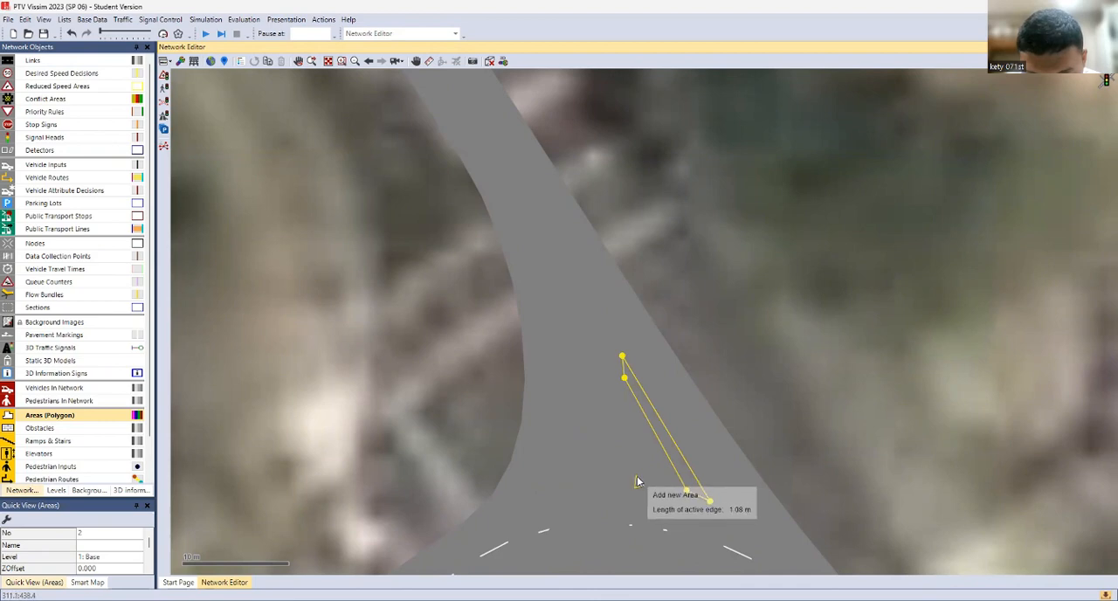
double_click(639, 486)
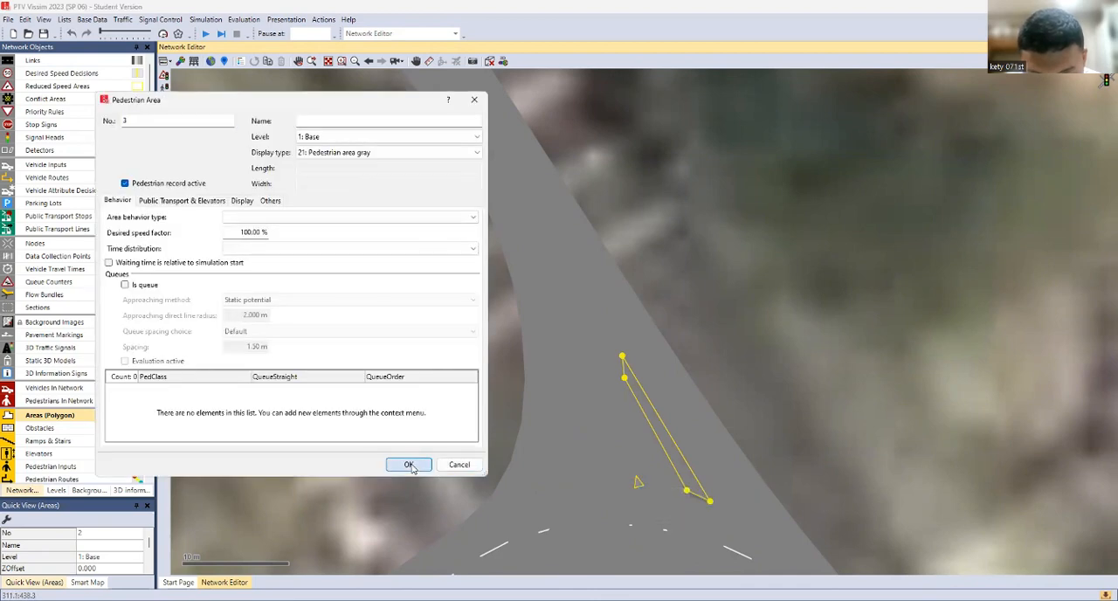
key("Return")
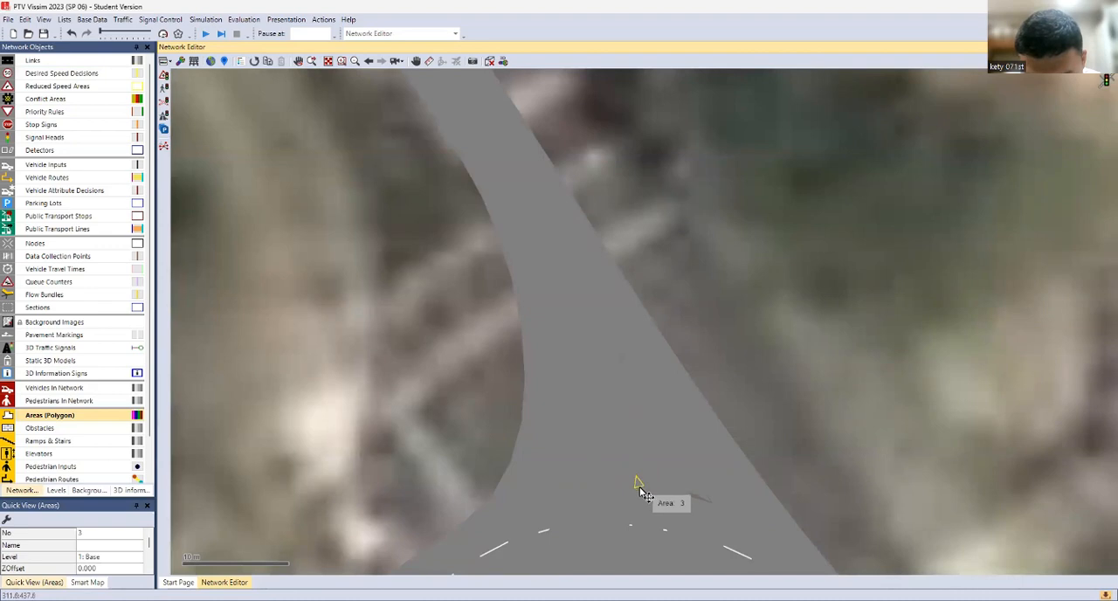
Move the southern vertices of the long narrow area slightly outward so that it covers the rest of the eastern gap
left_click_drag(642, 492, 692, 499)
left_click(704, 493)
left_click(767, 395)
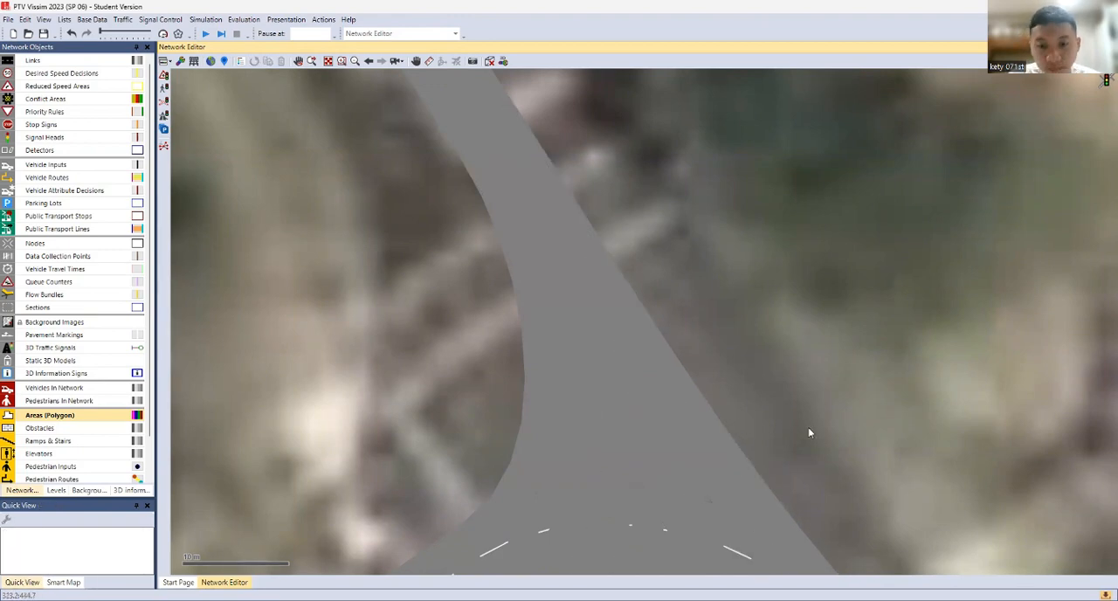
left_click(709, 505)
right_click(718, 510)
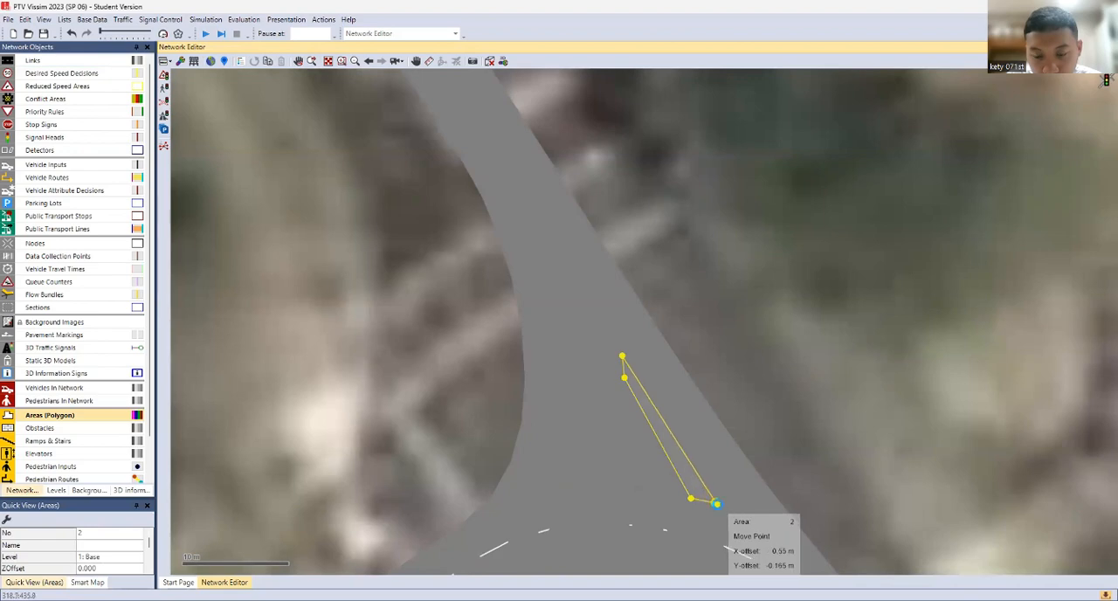
left_click(750, 400)
left_click(636, 380)
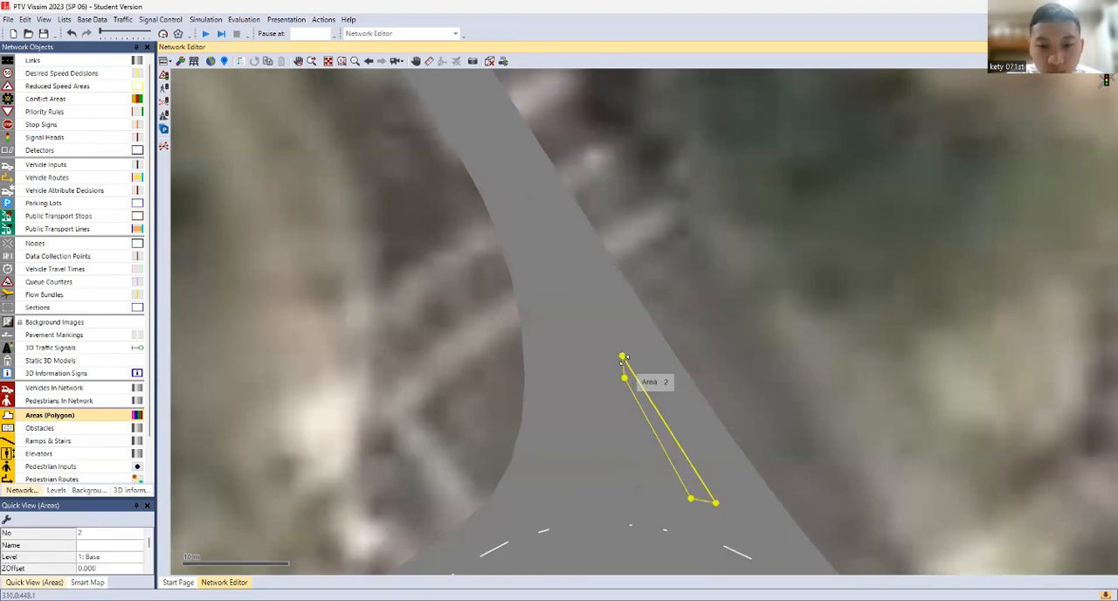
left_click(662, 324)
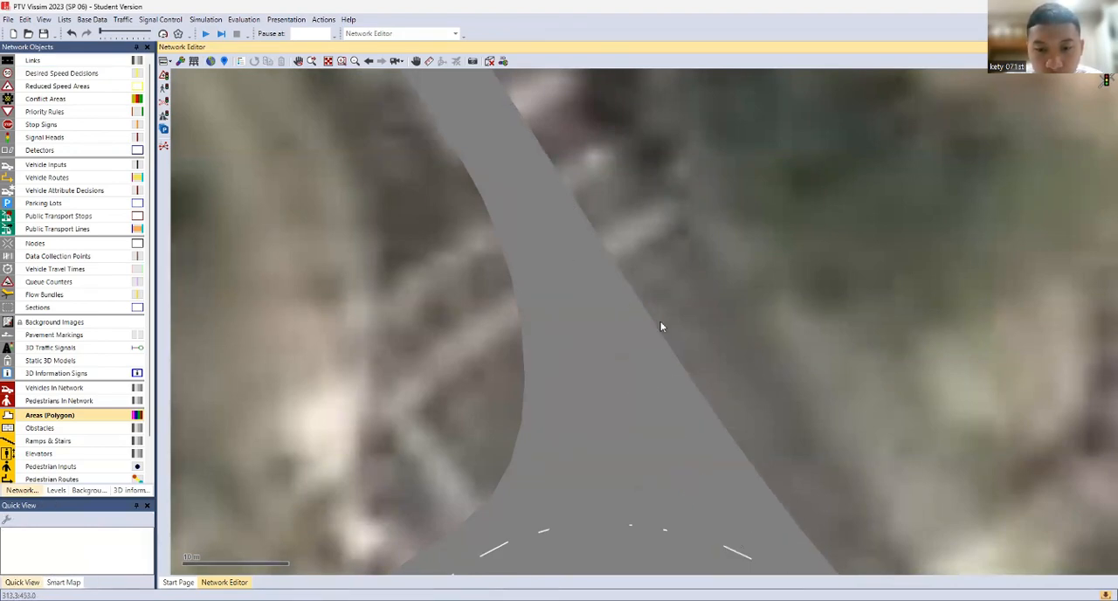
Examine the road network from the northeastern junction along the connecting road to the central intersection
scroll(704, 329, "down", 8)
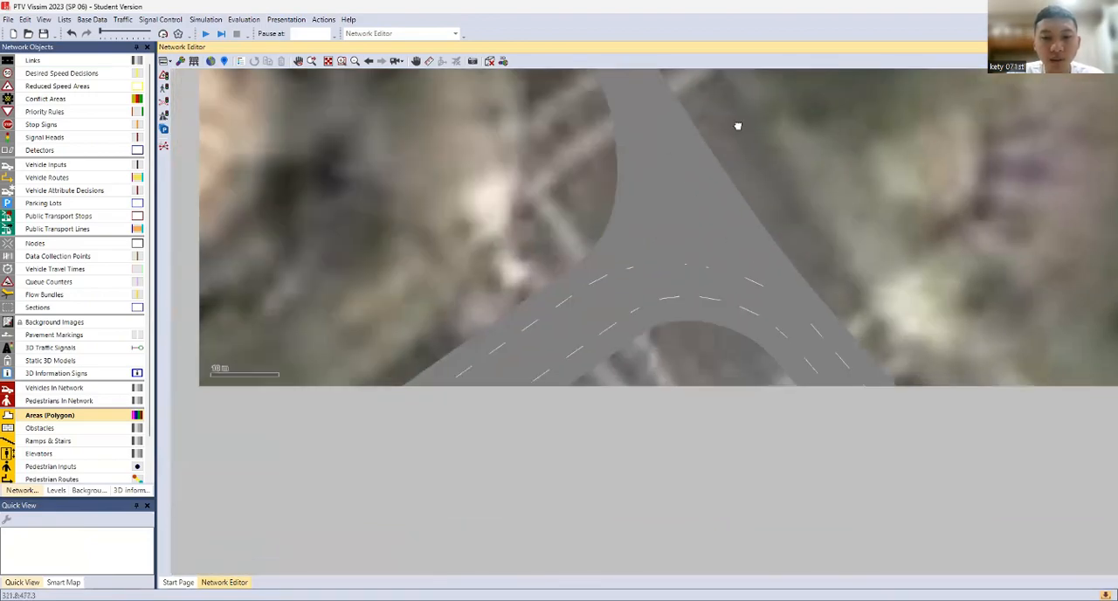
scroll(598, 384, "up", 3)
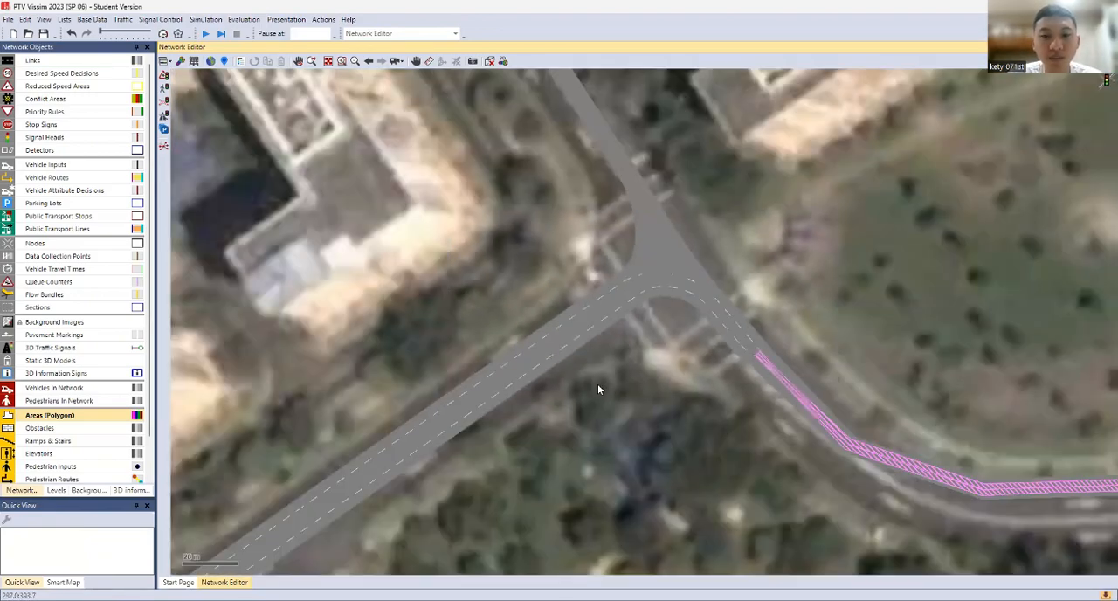
scroll(539, 371, "up", 2)
scroll(540, 371, "down", 3)
scroll(371, 379, "up", 3)
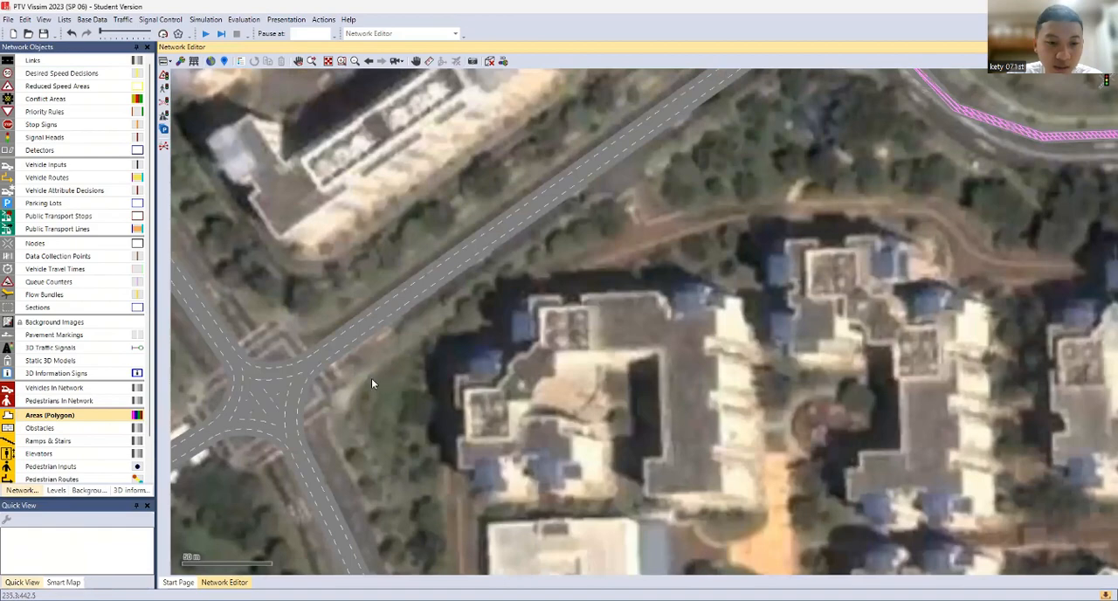
scroll(496, 312, "down", 1)
scroll(588, 362, "down", 3)
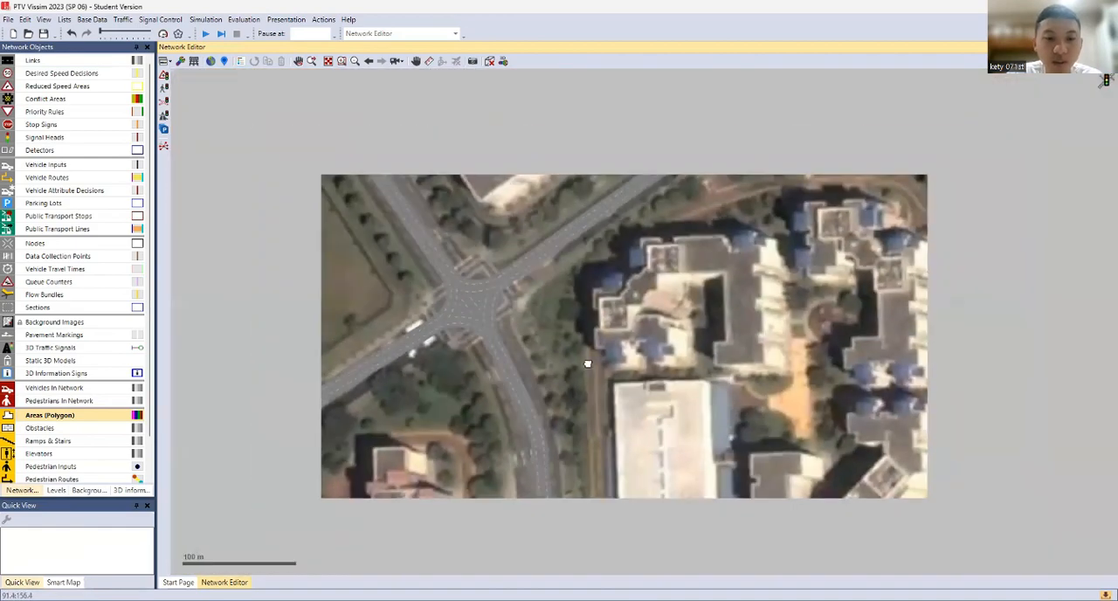
scroll(626, 309, "up", 2)
scroll(611, 297, "down", 2)
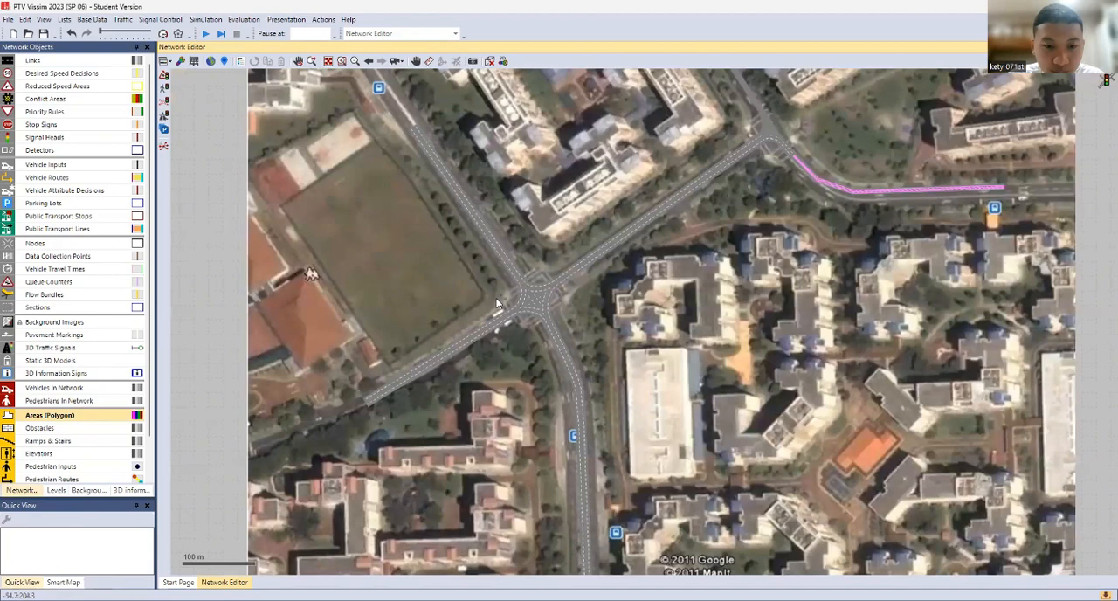
Make Links the active network object and add a vehicle type named Sepeda Motor in the Bike category
left_click(72, 62)
left_click(72, 62)
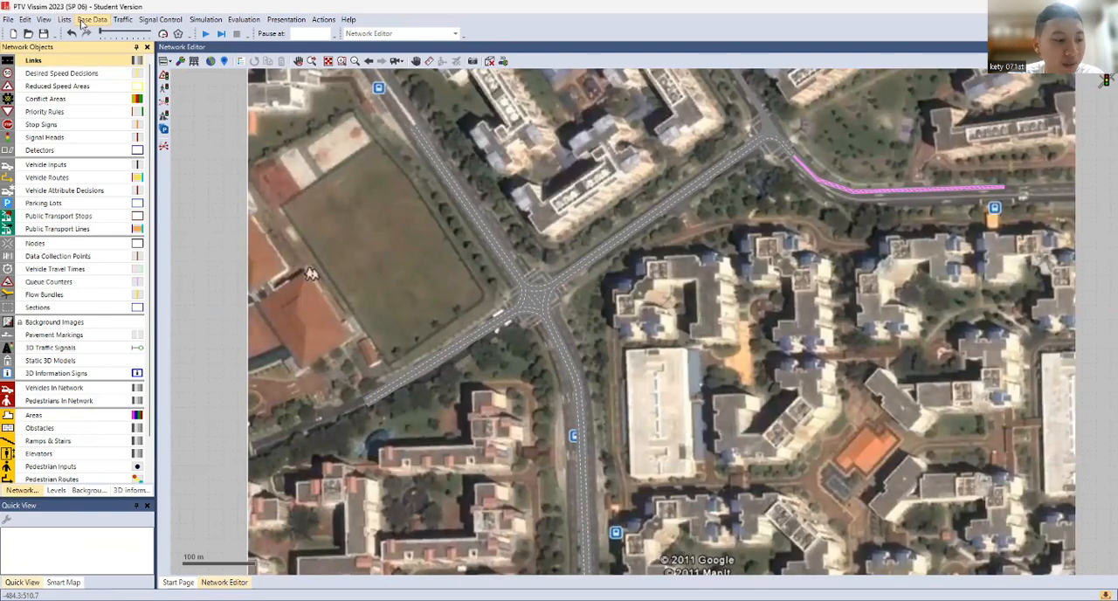
left_click(88, 19)
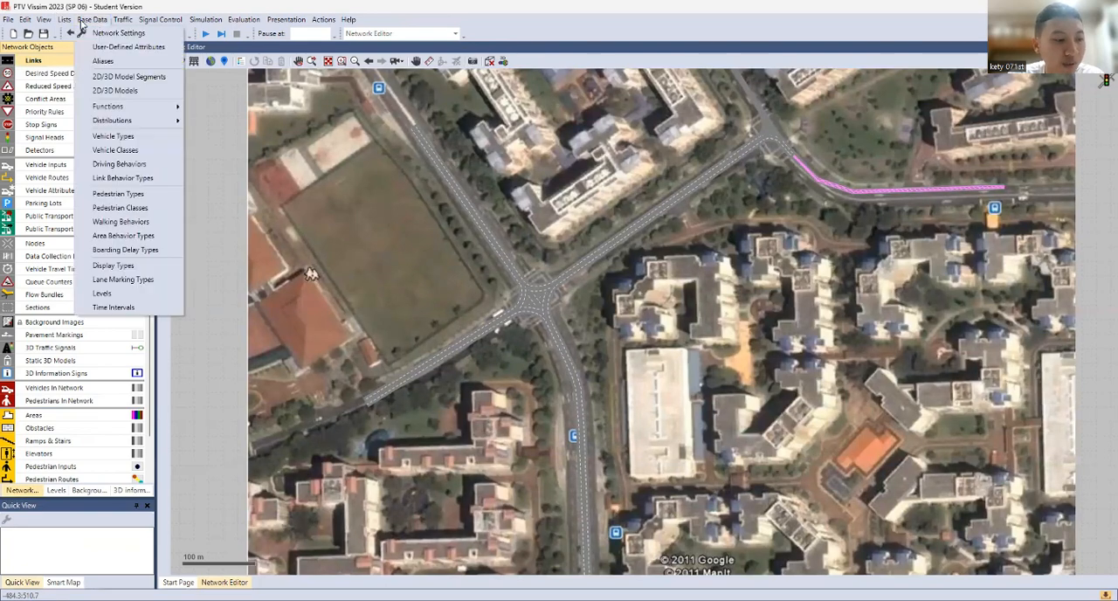
left_click(138, 141)
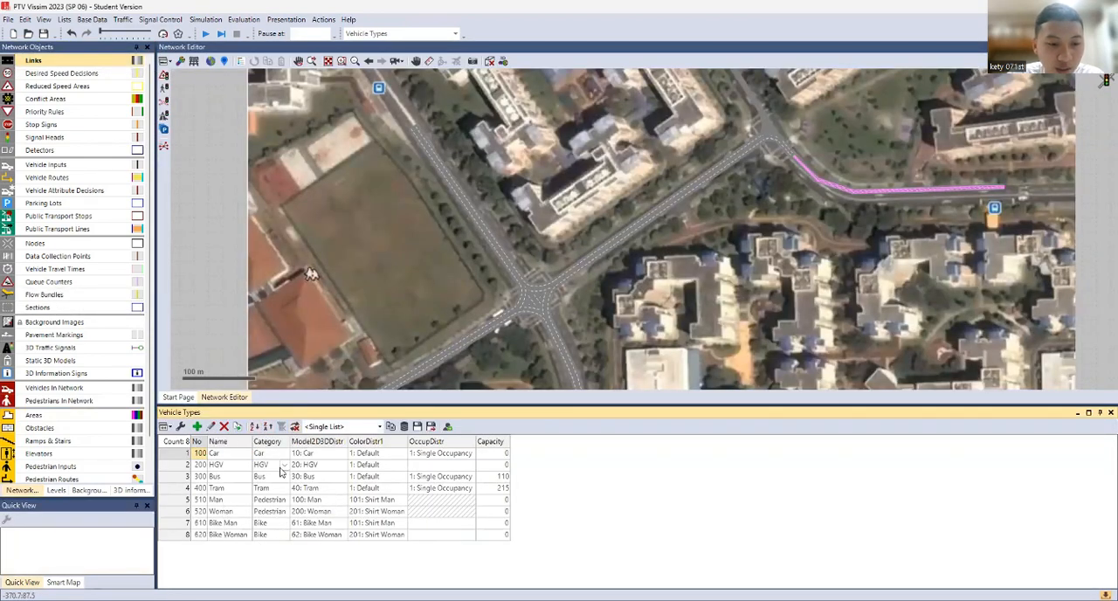
left_click(197, 427)
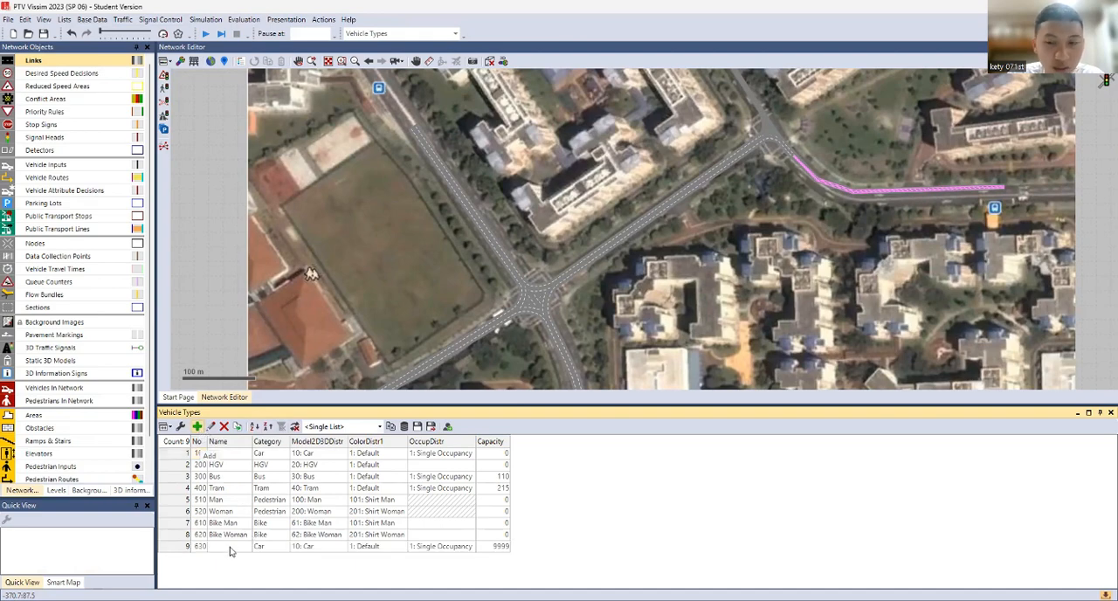
left_click(874, 125)
type("S")
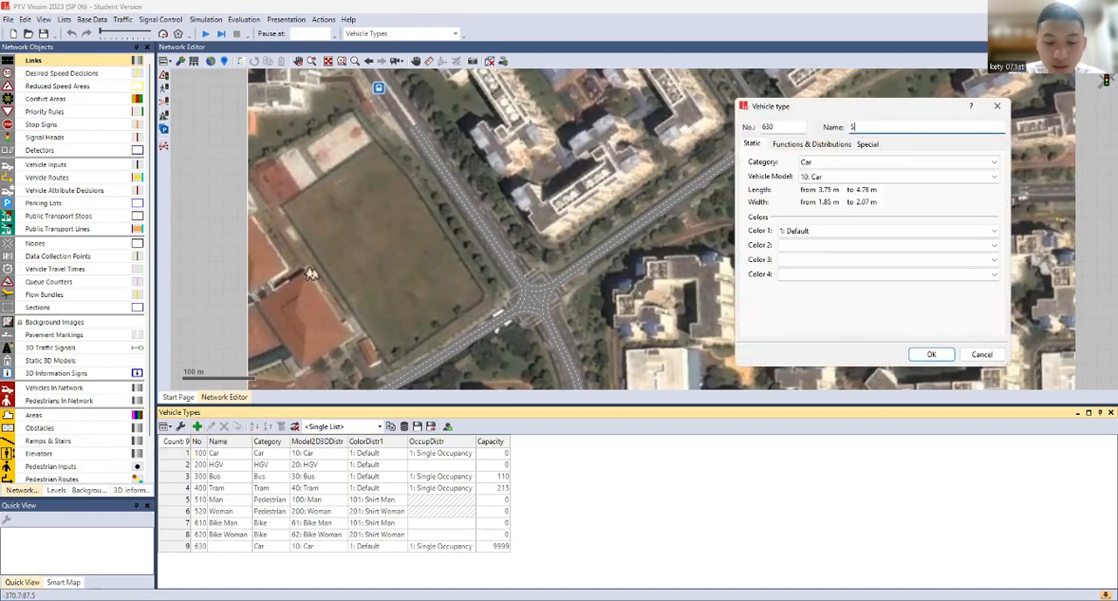
type("epeda Motor")
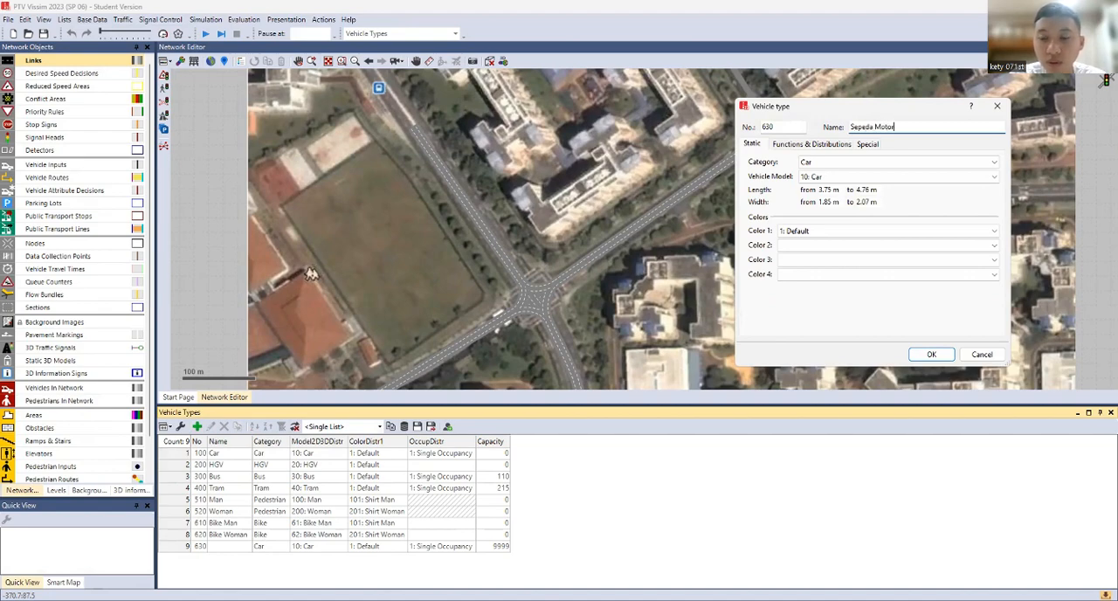
left_click(832, 163)
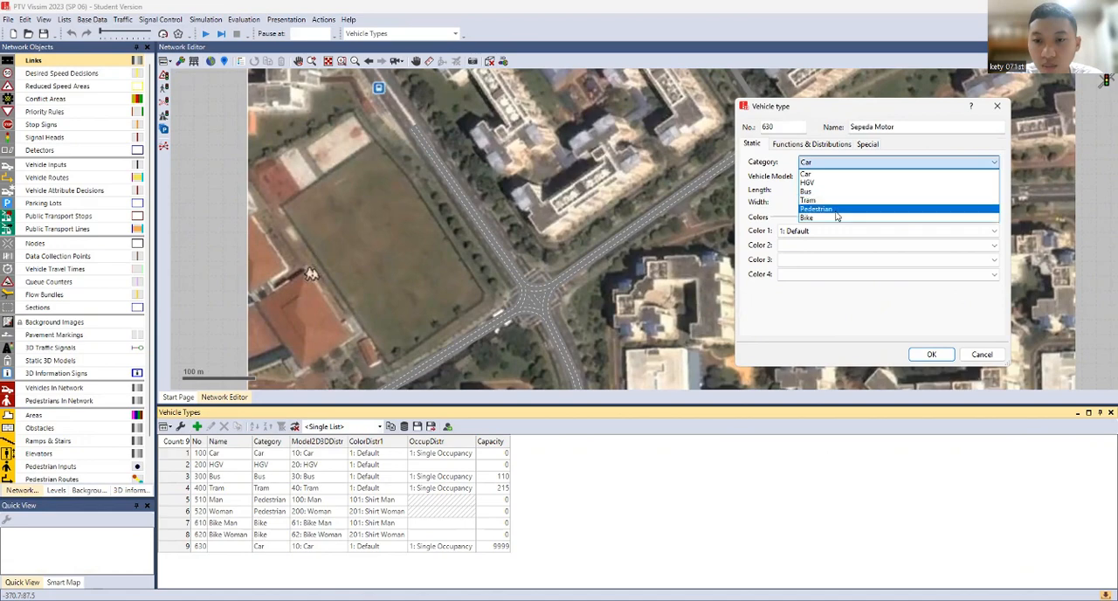
left_click(834, 218)
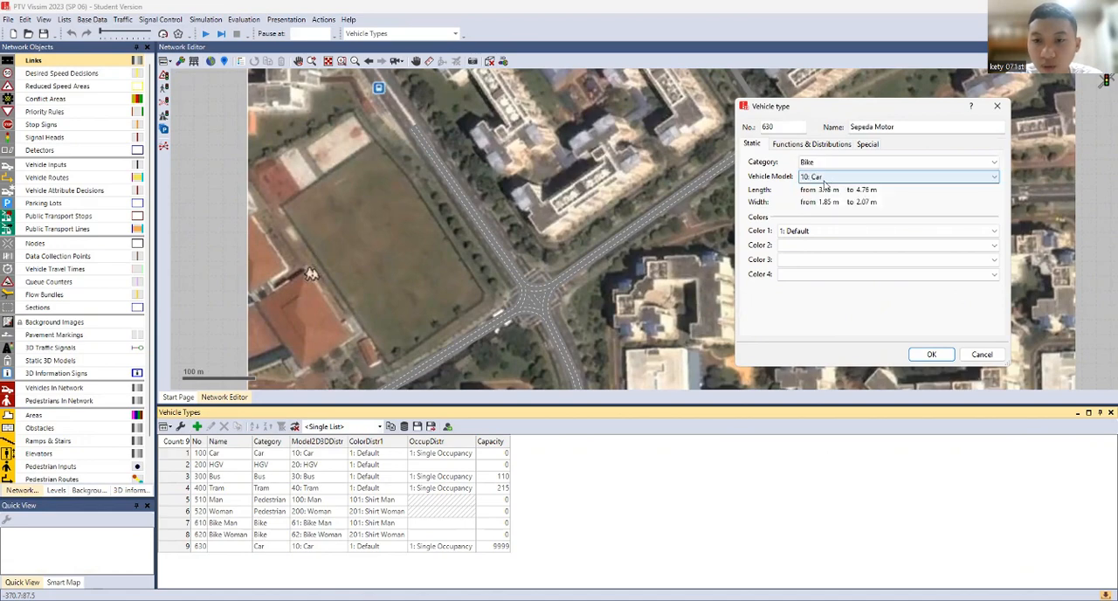
Set the new vehicle type's maximum and desired acceleration and deceleration functions all to 6: Bike, and save the type
left_click(812, 143)
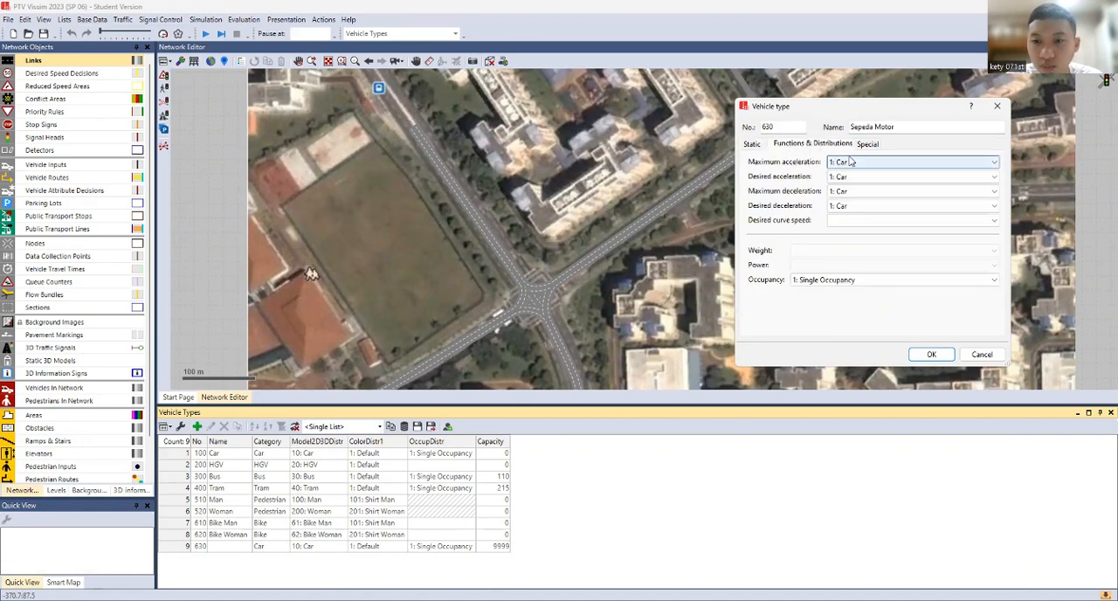
left_click(854, 164)
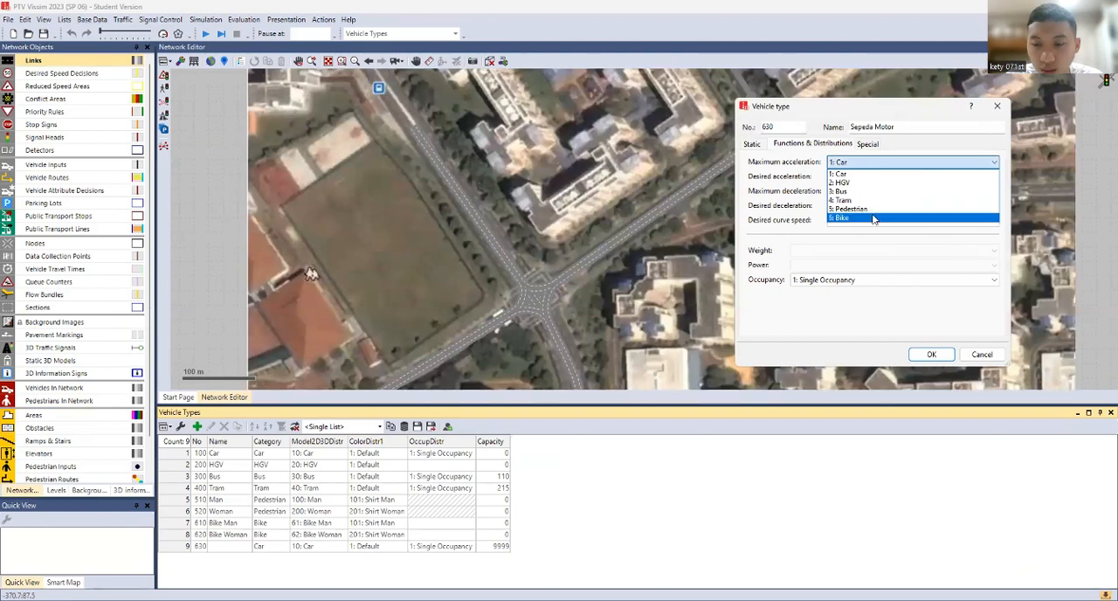
left_click(874, 218)
left_click(909, 177)
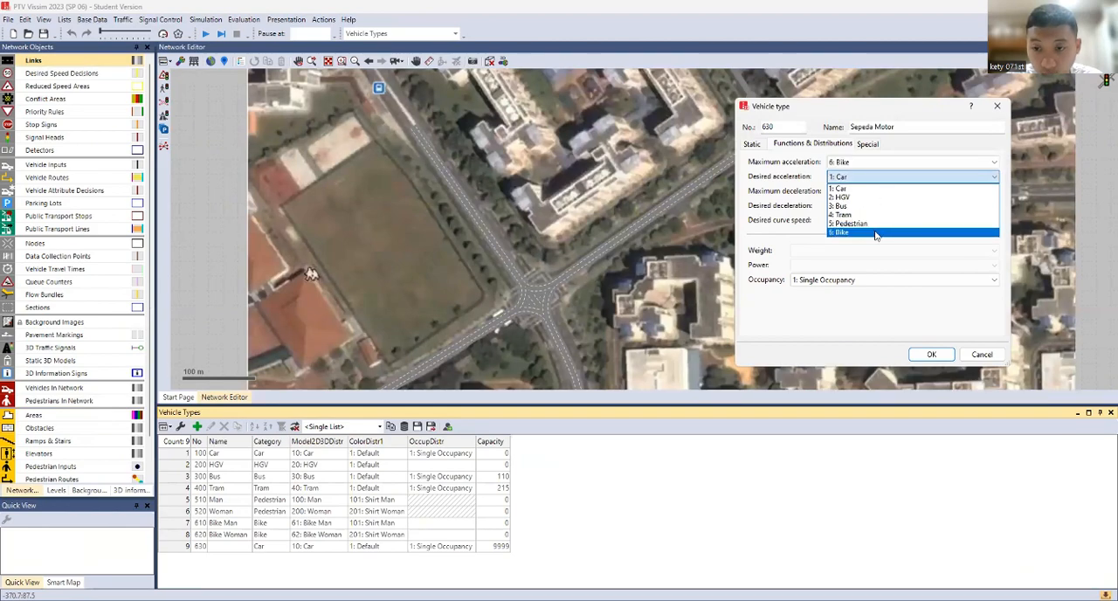
left_click(877, 232)
left_click(876, 190)
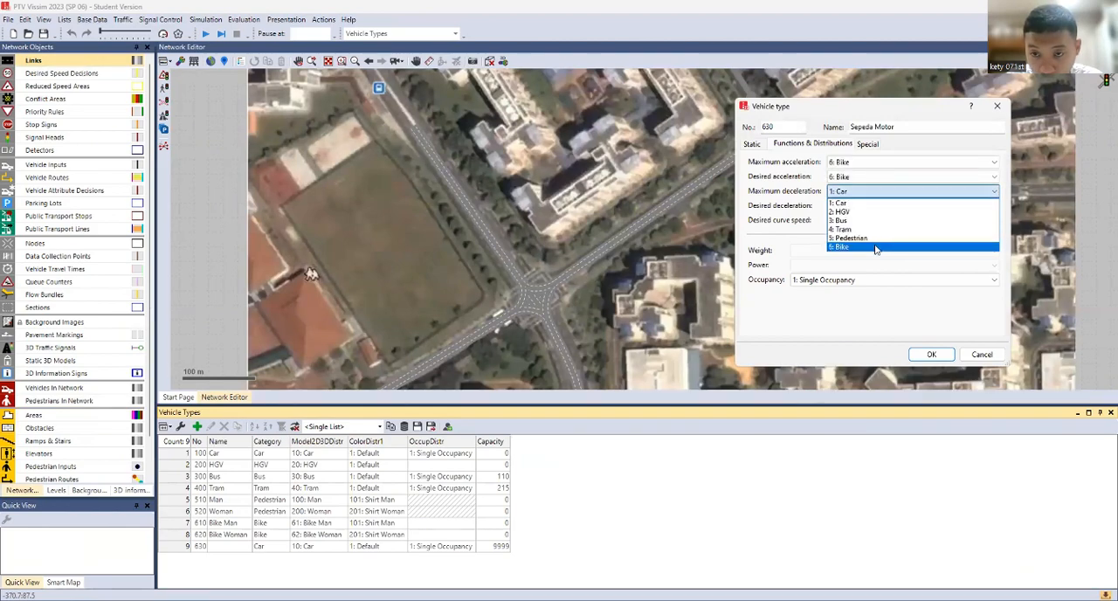
left_click(876, 247)
left_click(872, 207)
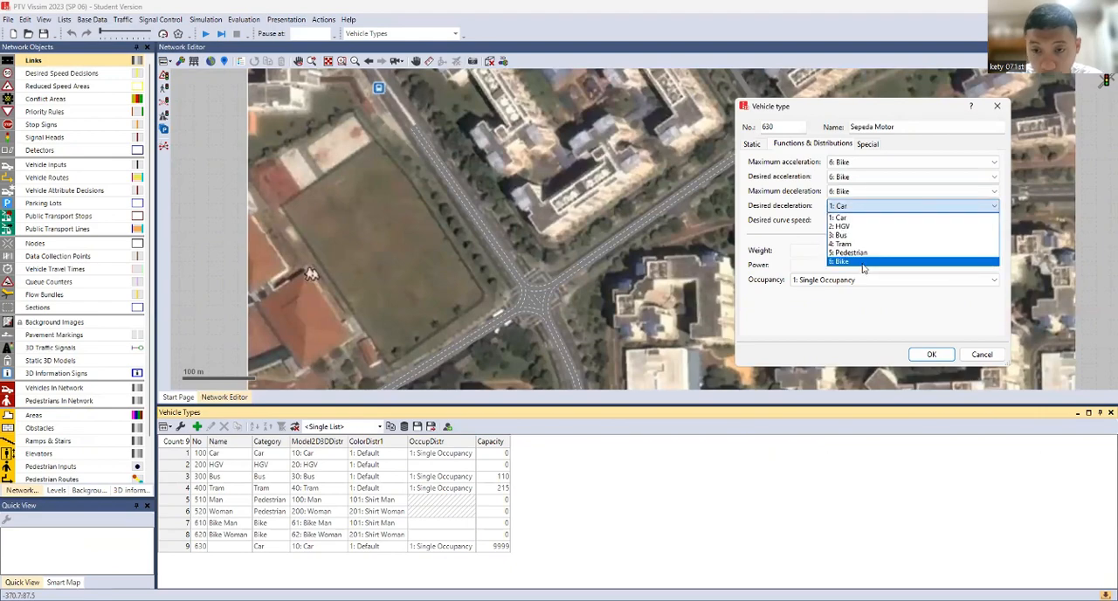
left_click(863, 262)
left_click(932, 354)
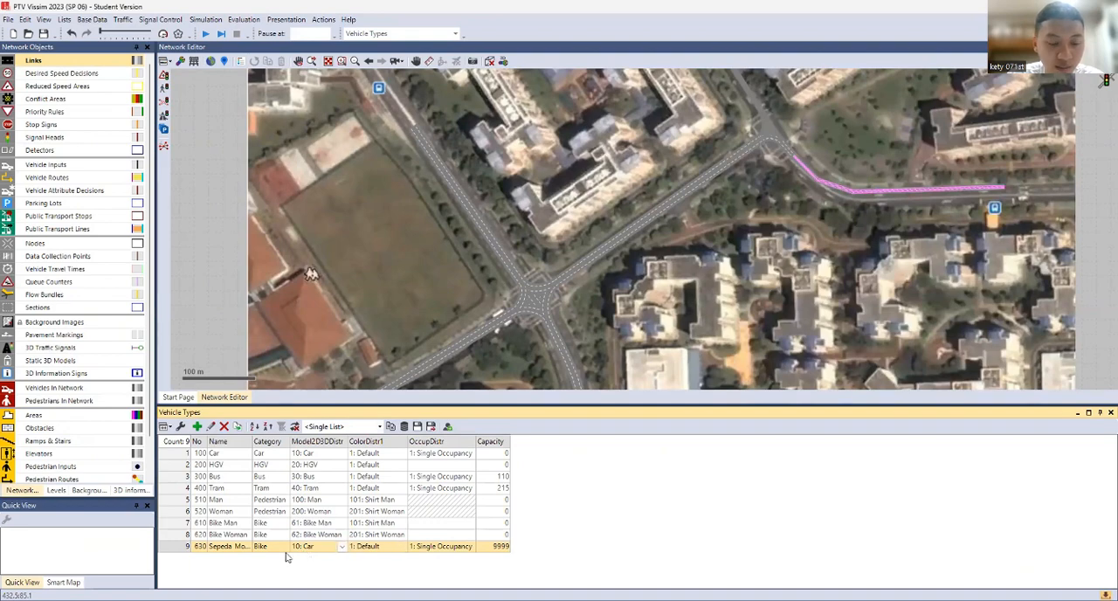
Add a new 2D/3D model distribution for the Sepeda Motor vehicle type and name the distribution Sepeda Motor
left_click(342, 547)
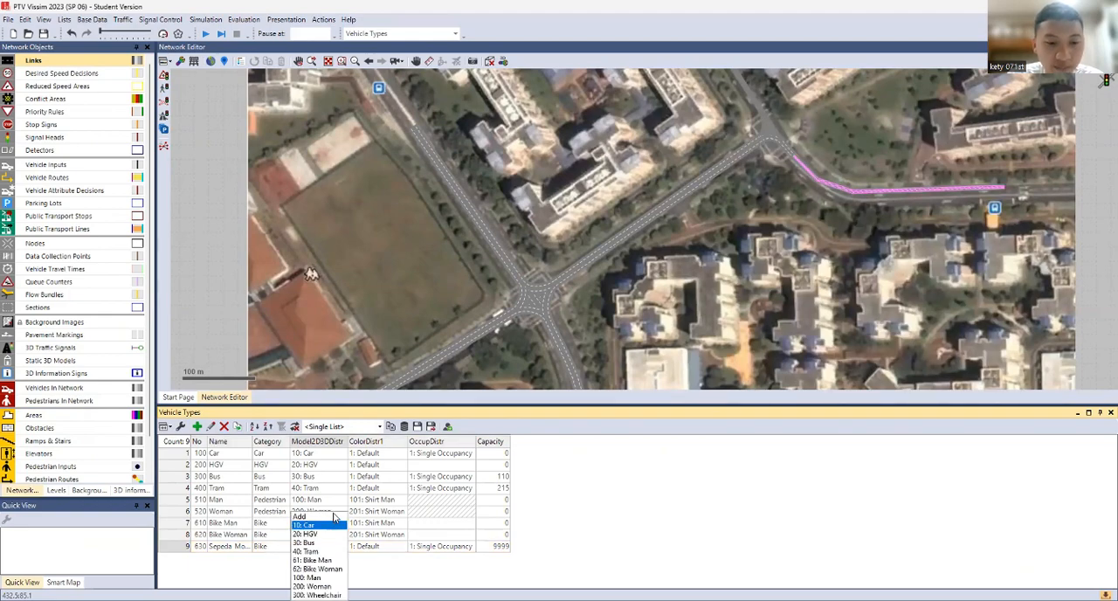
left_click(333, 518)
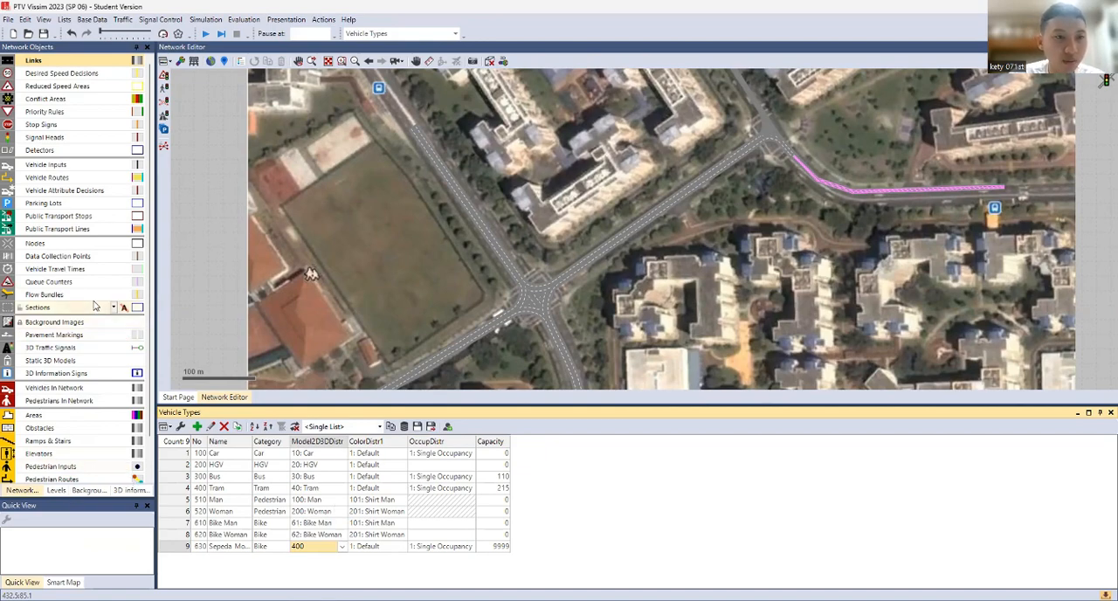
left_click(87, 19)
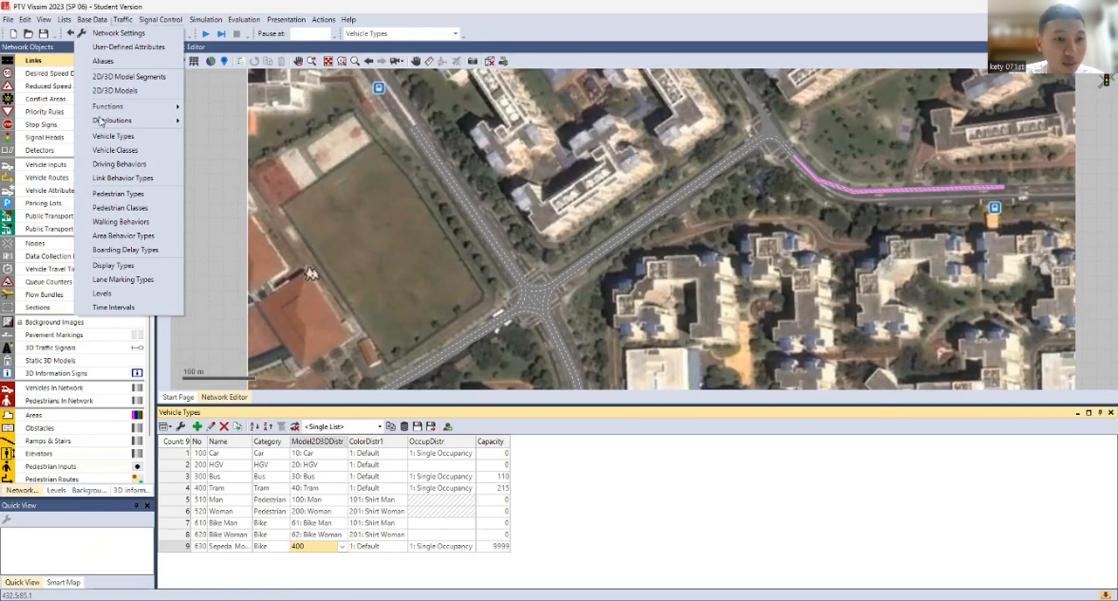
mouse_move(100, 121)
left_click(281, 292)
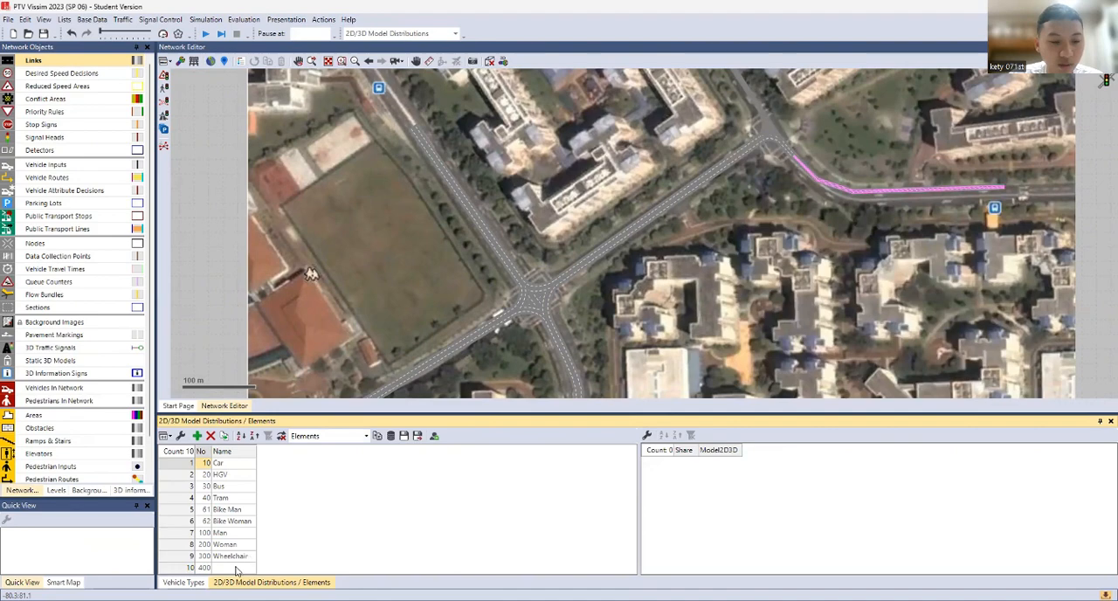
left_click(236, 569)
left_click(236, 569)
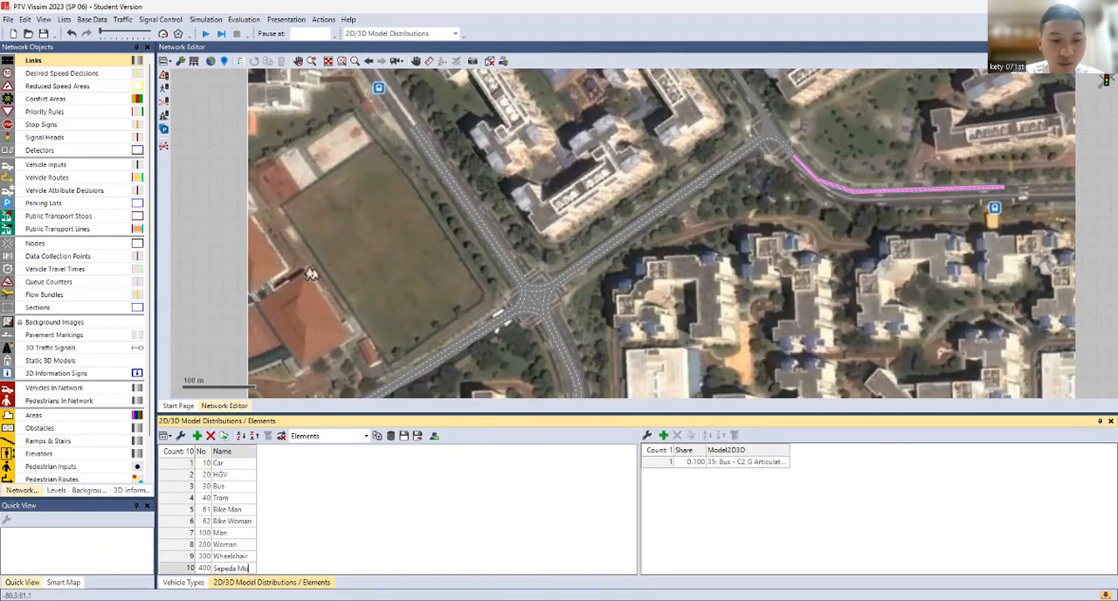
Start adding a new 2D/3D model to the Sepeda Motor distribution and browse to the Road folder of the default vehicle models
left_click(724, 468)
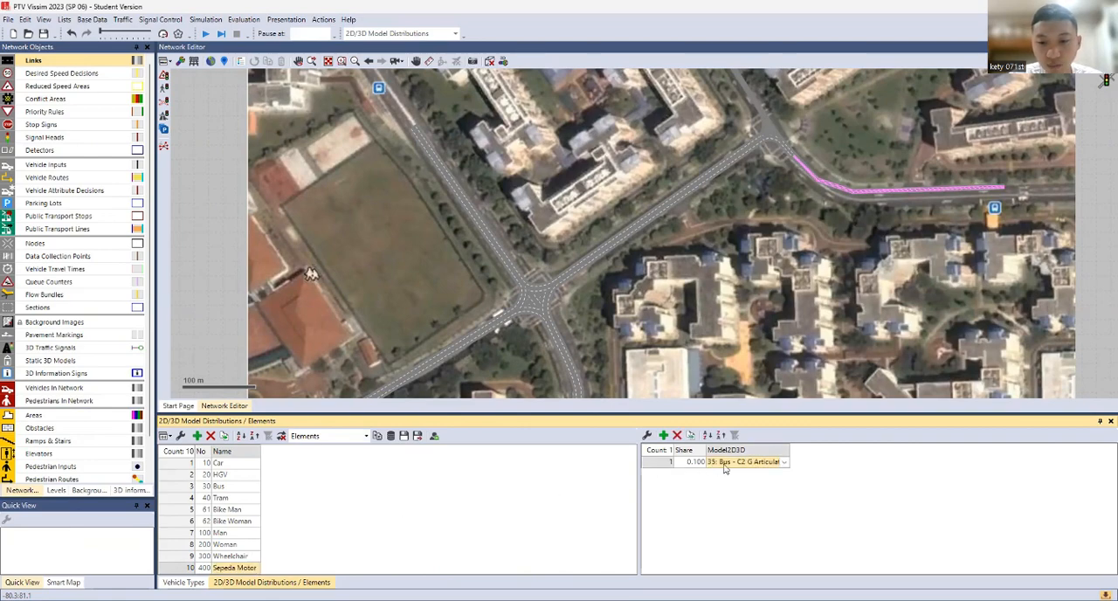
left_click(773, 464)
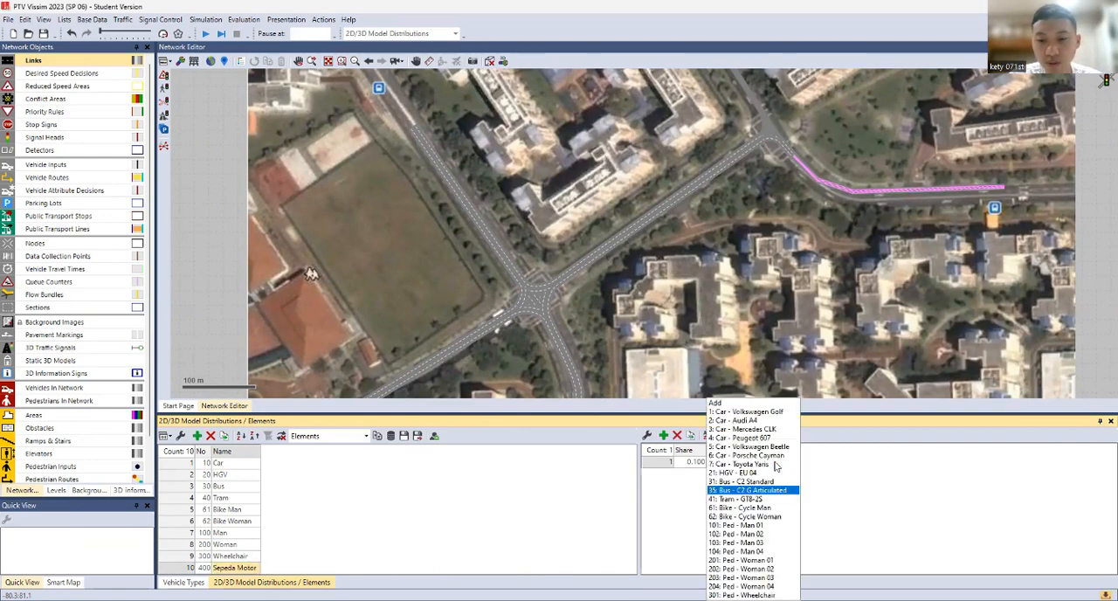
left_click(761, 404)
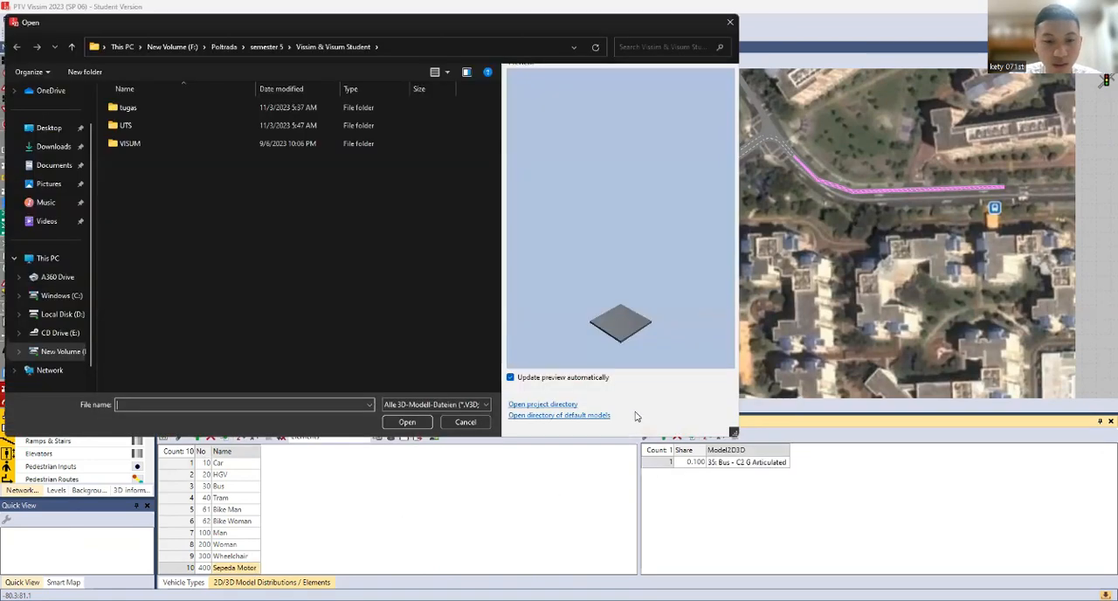
left_click(549, 417)
double_click(137, 218)
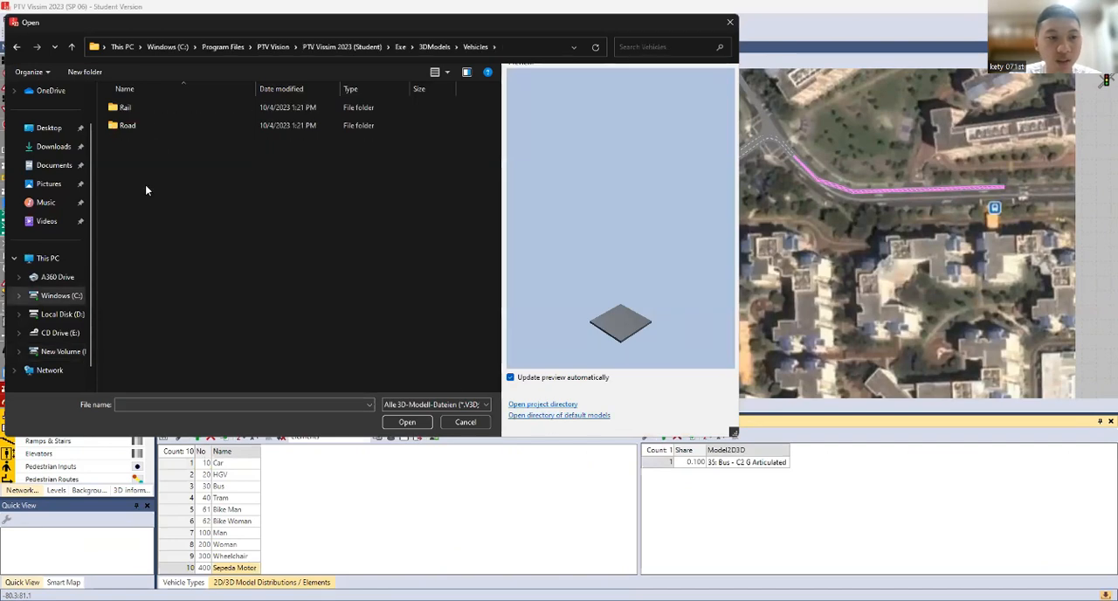
double_click(169, 124)
Compare the previews of the scooter and motorbike models, and add Bike - Motorbike 01 as the distribution's 3D model
left_click(168, 308)
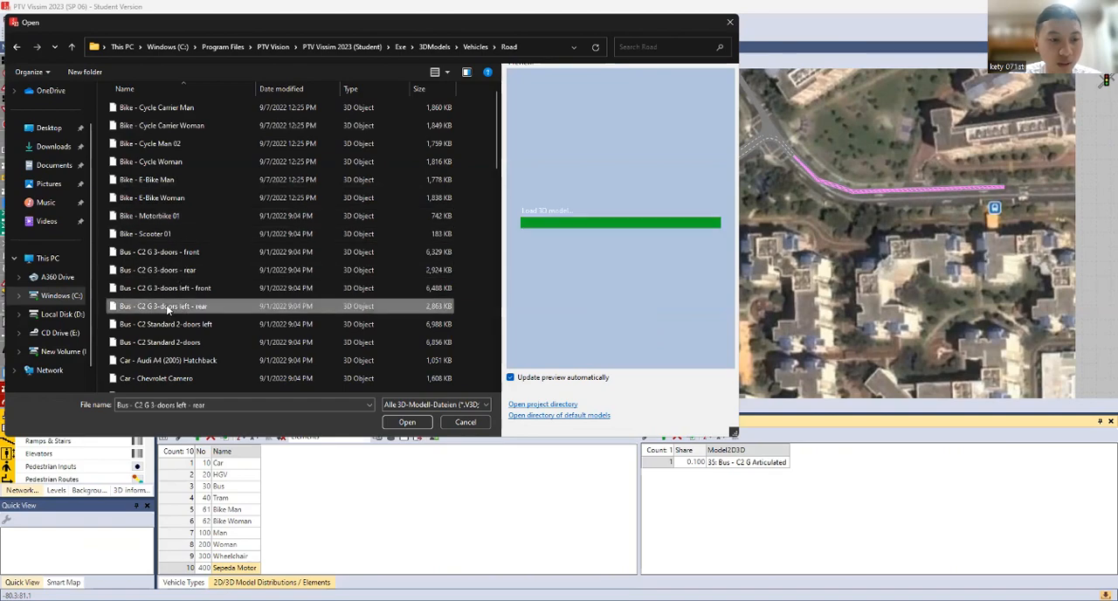
left_click(179, 234)
left_click(169, 199)
left_click(166, 230)
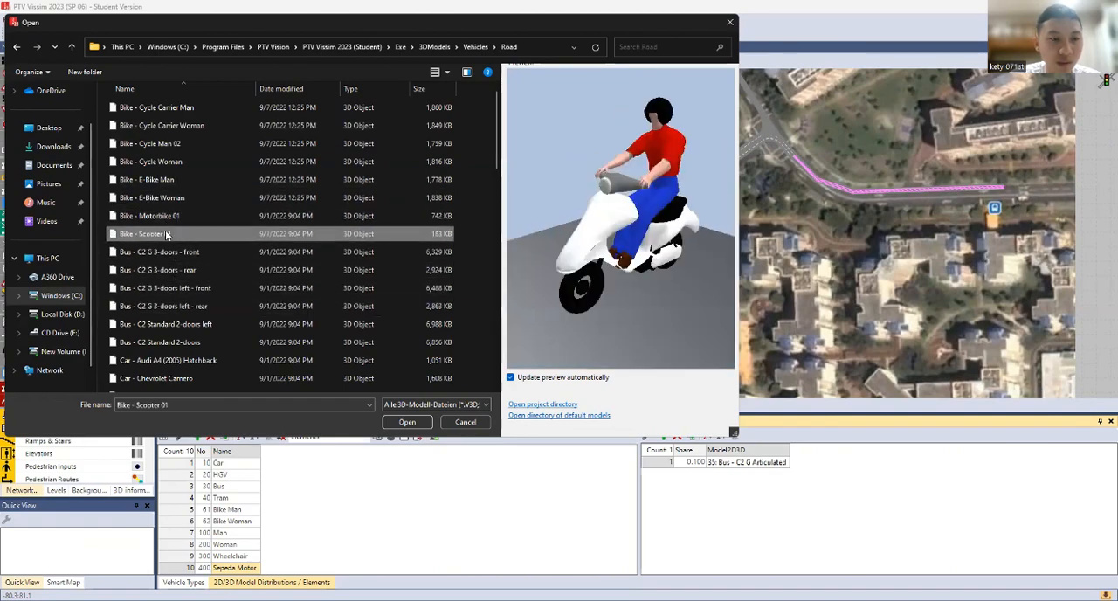
key("Up")
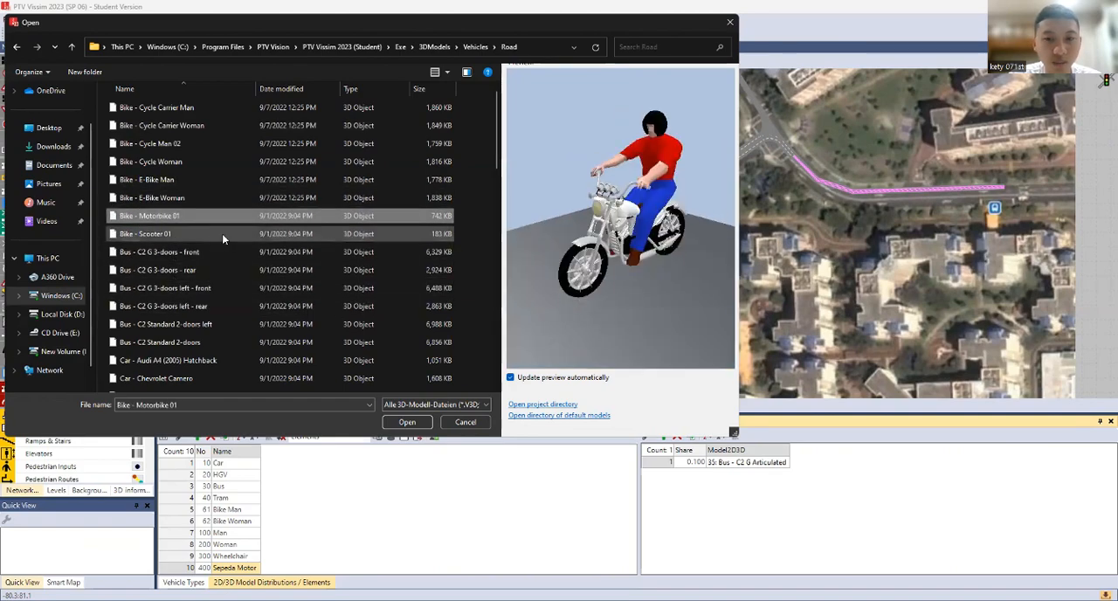
left_click(213, 241)
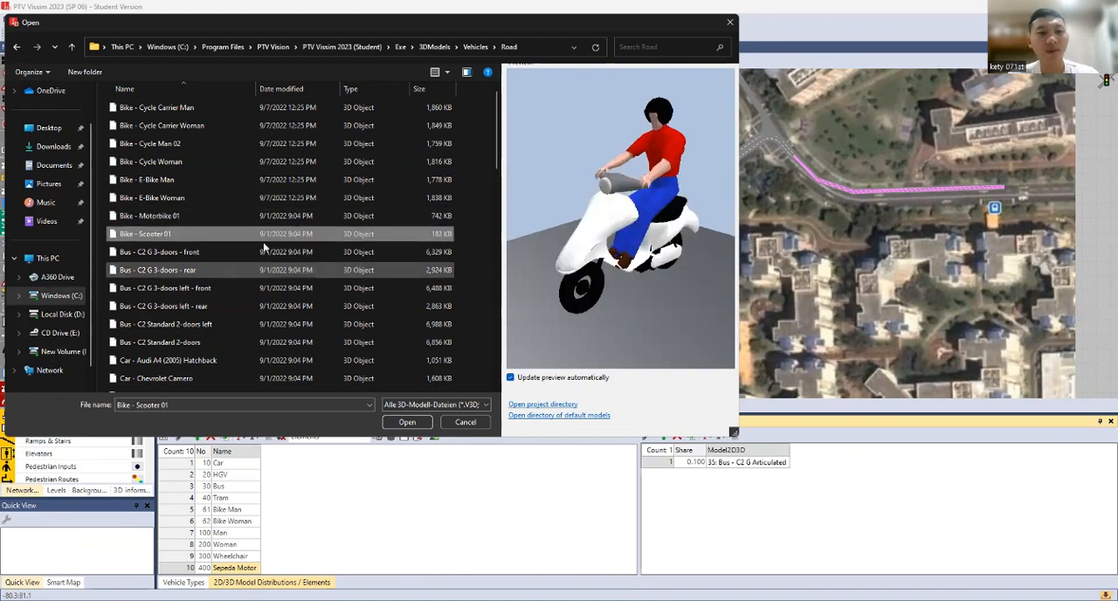
left_click(256, 220)
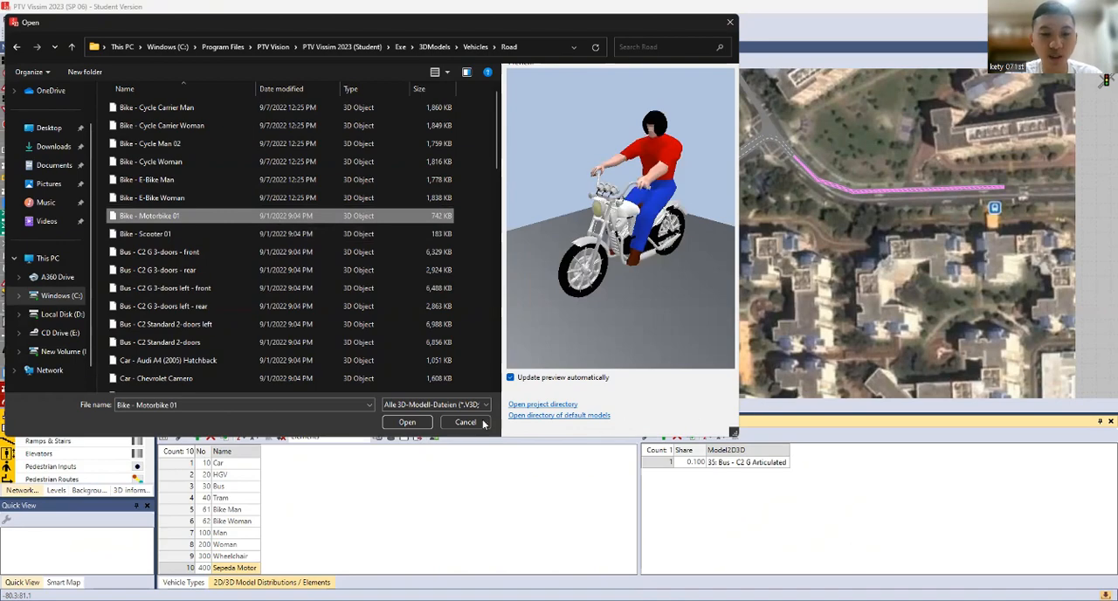
left_click(428, 422)
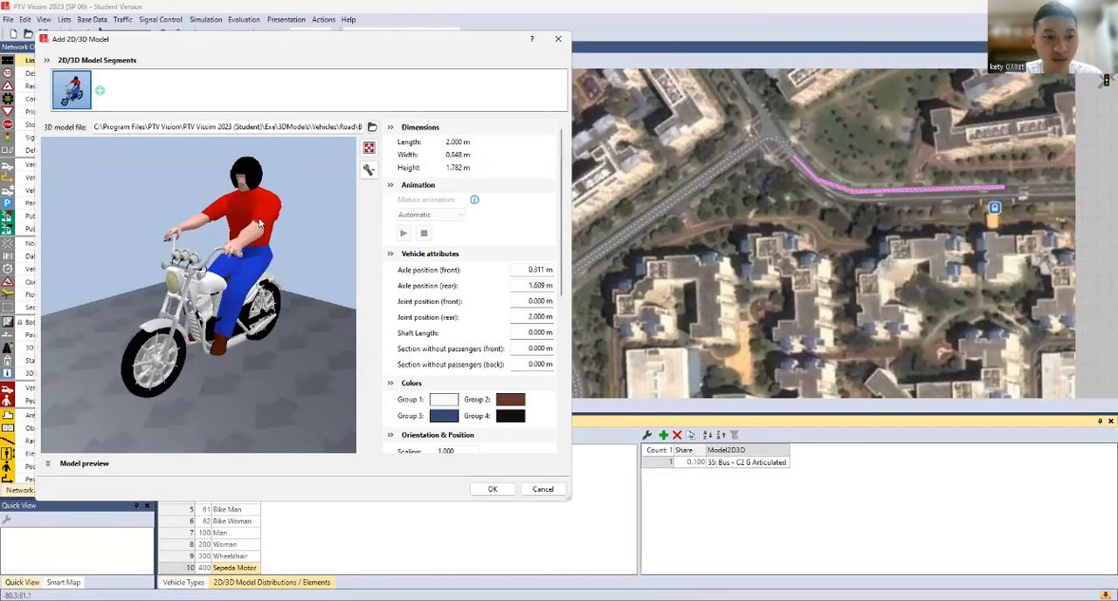
left_click_drag(329, 370, 233, 310)
left_click(493, 489)
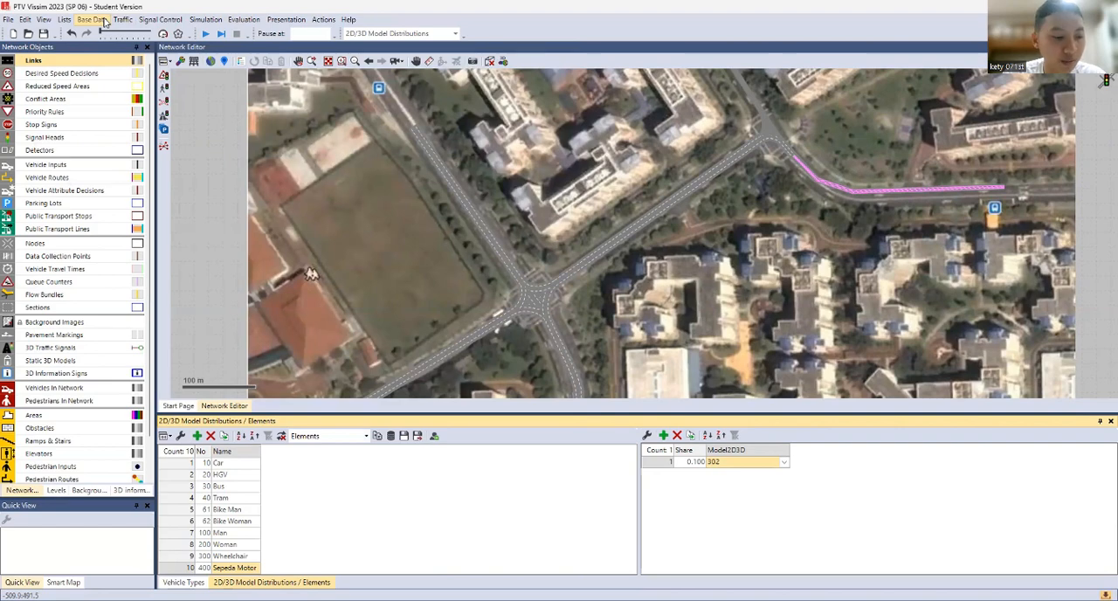
Open the Vehicle Compositions list and return to the 2D/3D model distributions
left_click(143, 22)
left_click(131, 23)
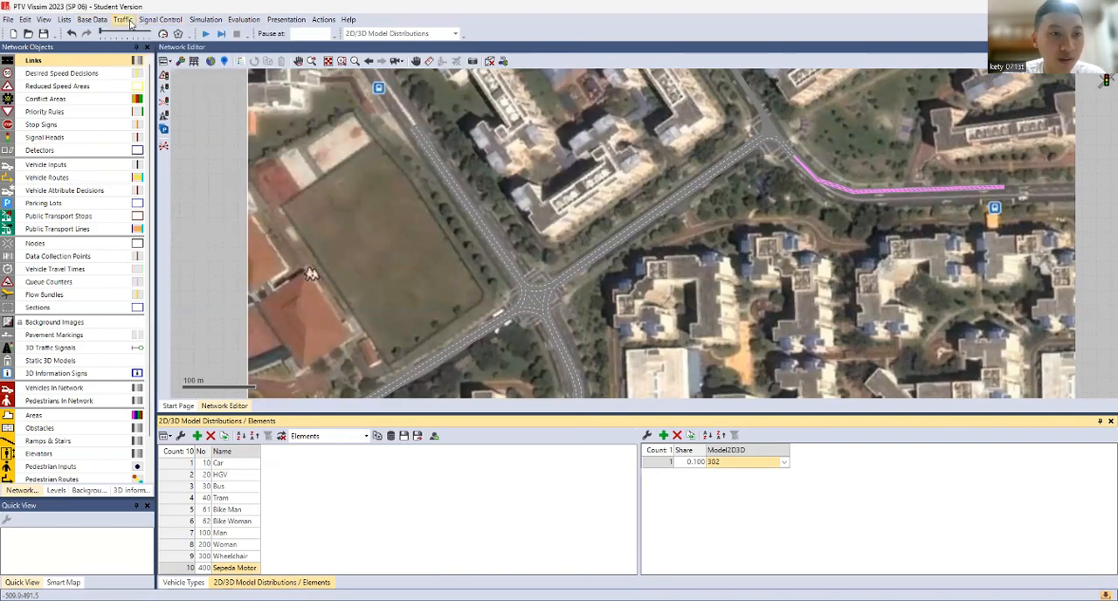
left_click(131, 24)
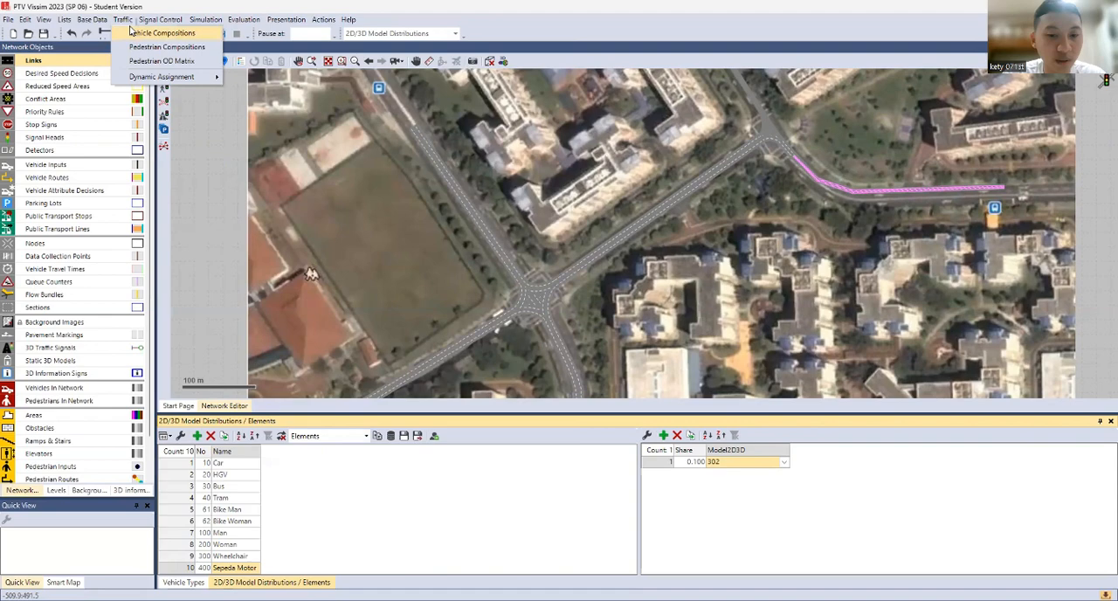
left_click(162, 32)
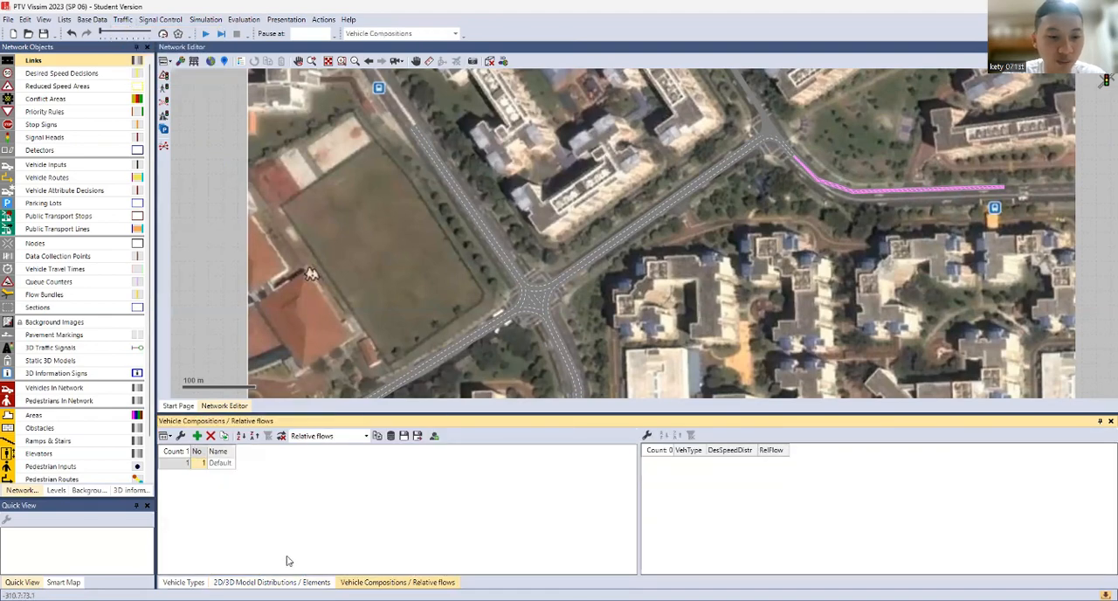
left_click(278, 582)
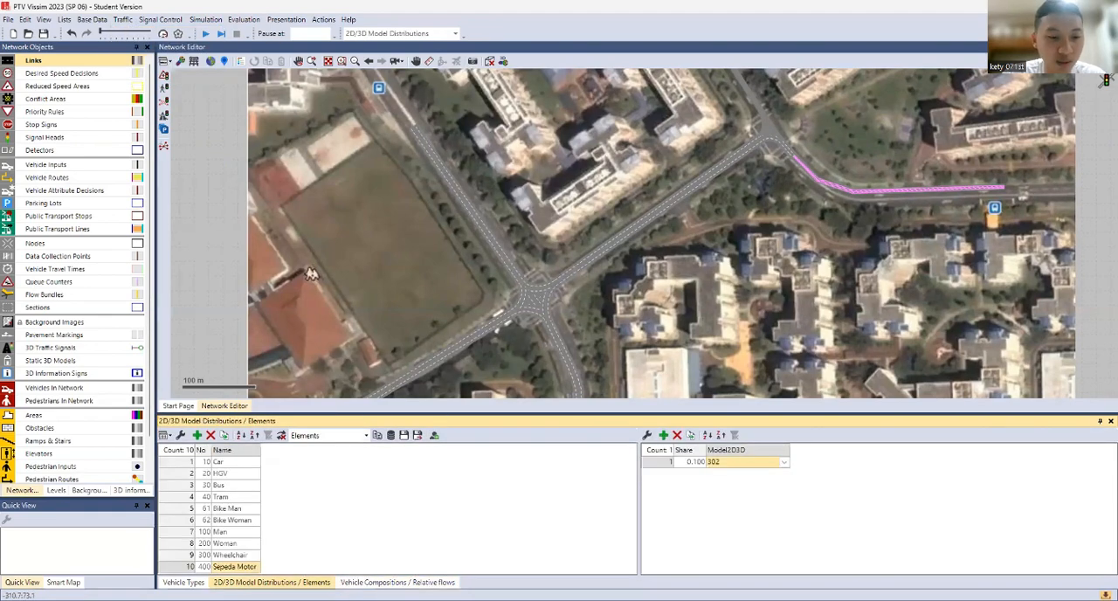
Open the 2D/3D Models list with its model segments and place it ahead of the Vehicle Compositions list
left_click(92, 19)
mouse_move(132, 109)
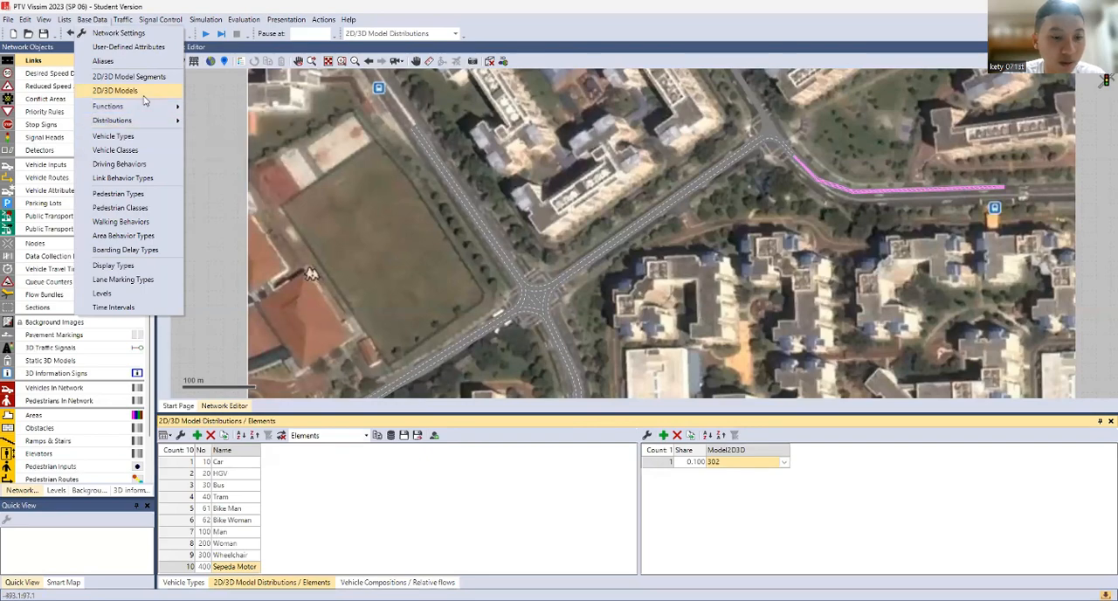
left_click(129, 76)
left_click(271, 582)
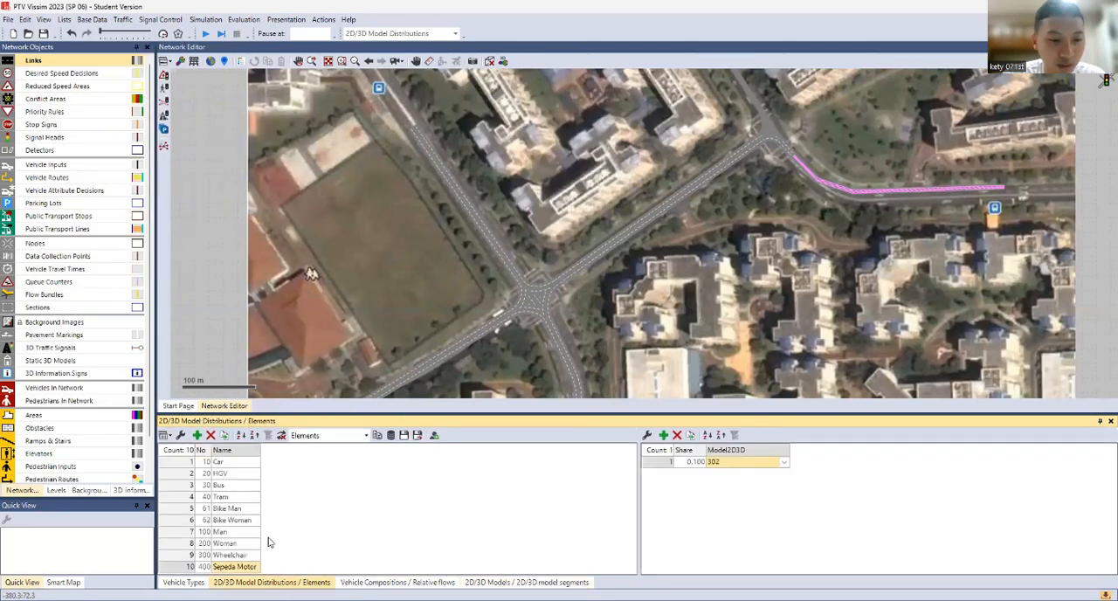
left_click(398, 582)
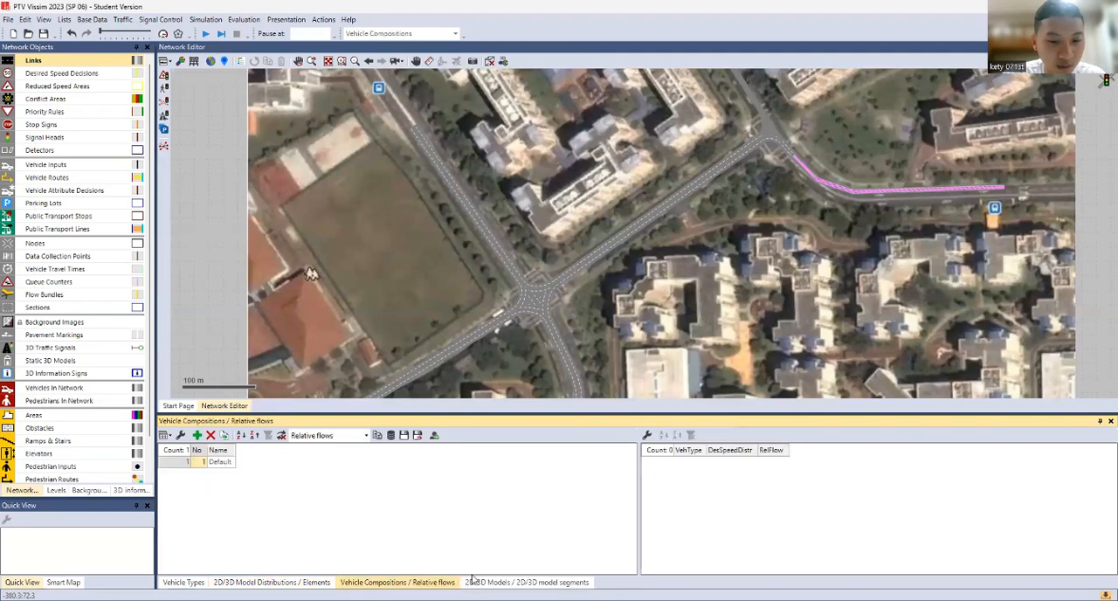
left_click(527, 582)
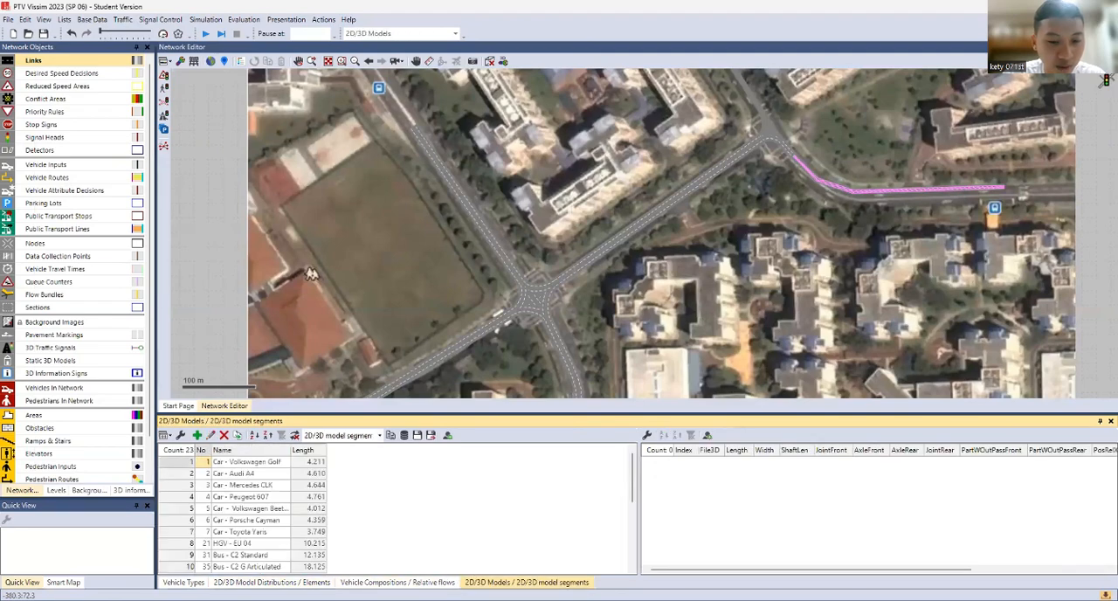
left_click_drag(527, 582, 503, 584)
Name the newly added motorbike model Sepeda Motor in the 2D/3D Models list
scroll(262, 524, "down", 5)
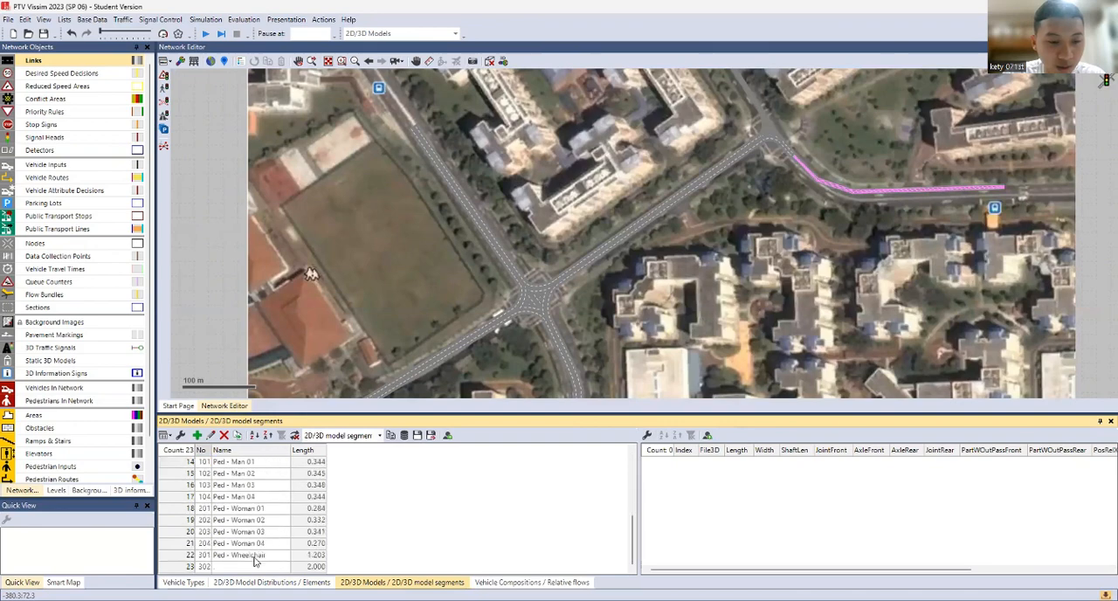
left_click(254, 568)
left_click(253, 568)
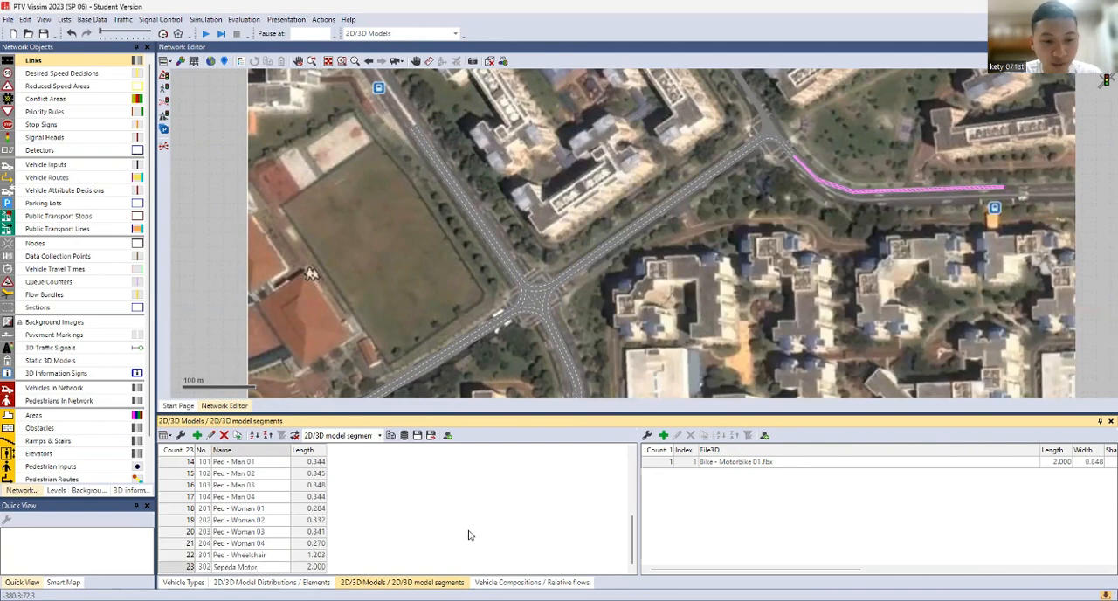
Set the capacity of the Sepeda Motor vehicle type to 2
left_click(189, 582)
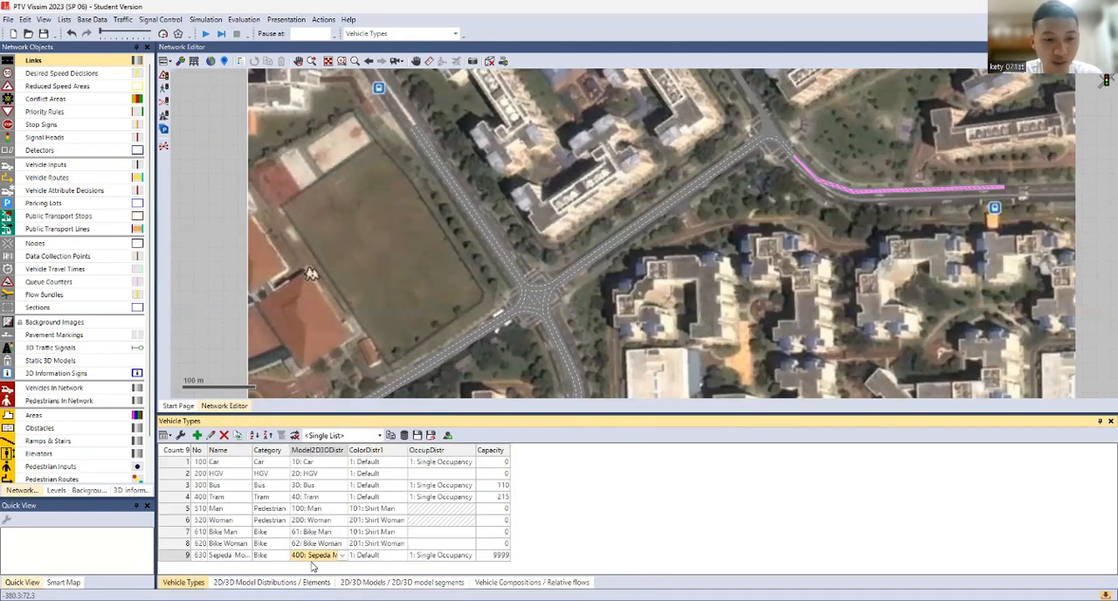
left_click(493, 555)
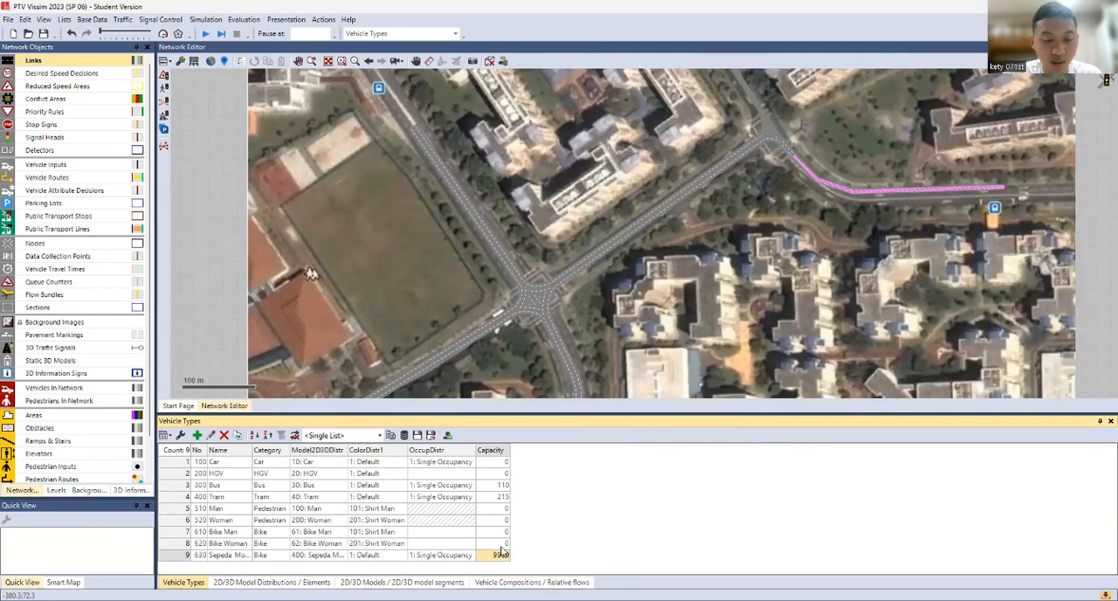
type("2")
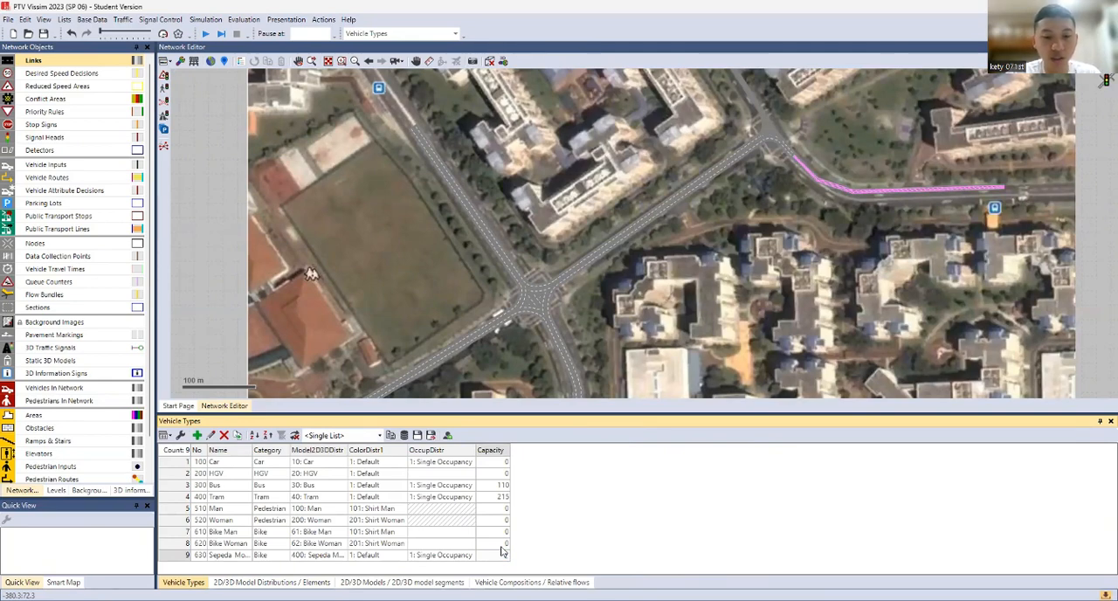
key("Return")
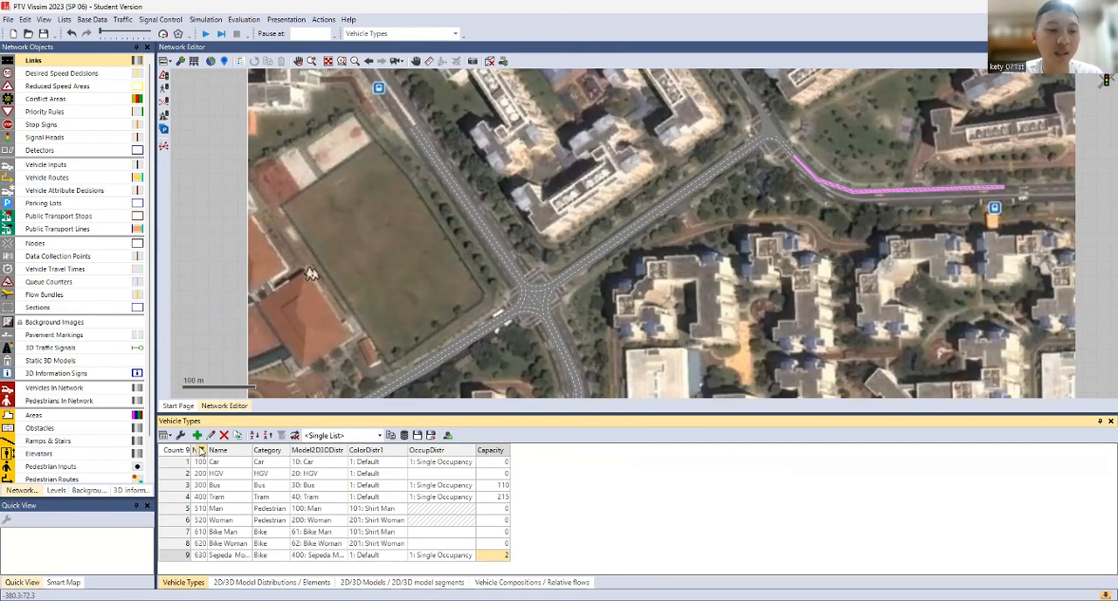
Add a vehicle type named Bus Sedang and set its maximum and desired acceleration and deceleration functions all to 3: Bus
left_click(196, 435)
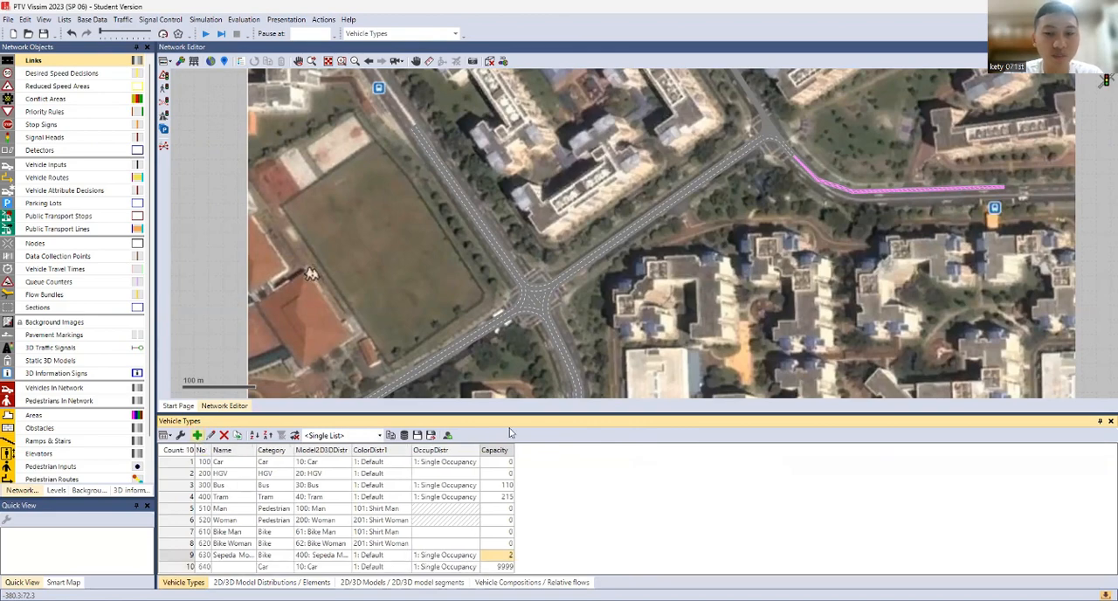
left_click(878, 128)
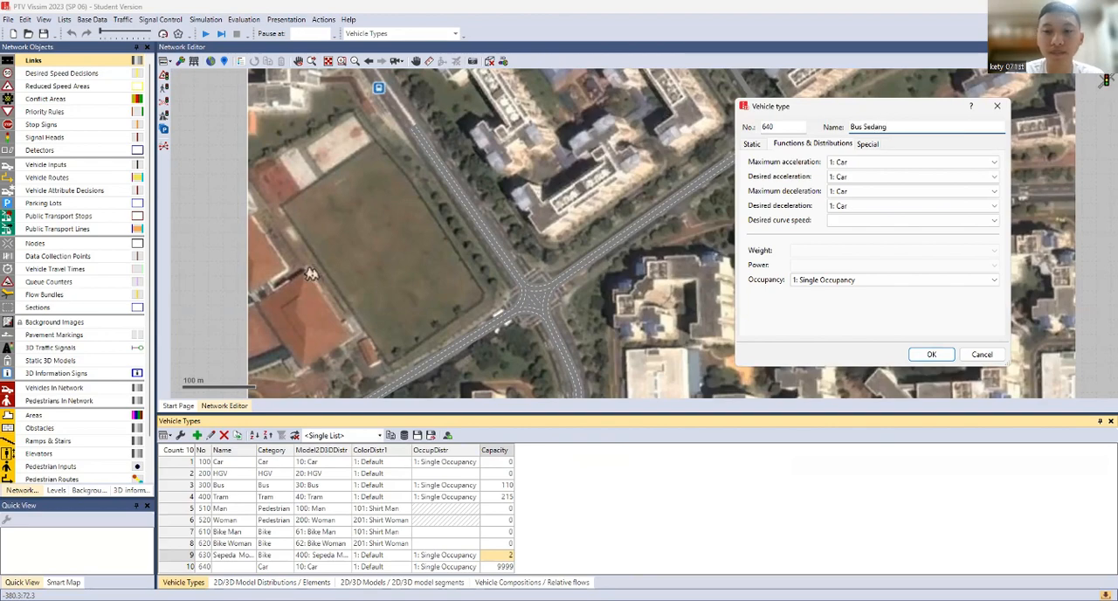
left_click(852, 163)
left_click(861, 192)
left_click(860, 178)
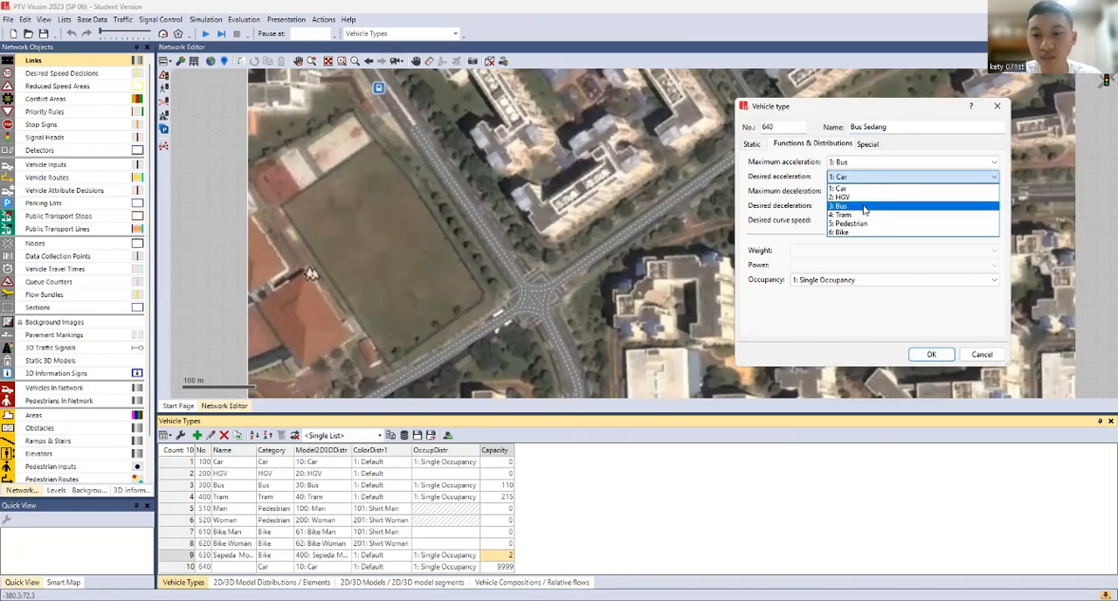
left_click(863, 206)
left_click(865, 192)
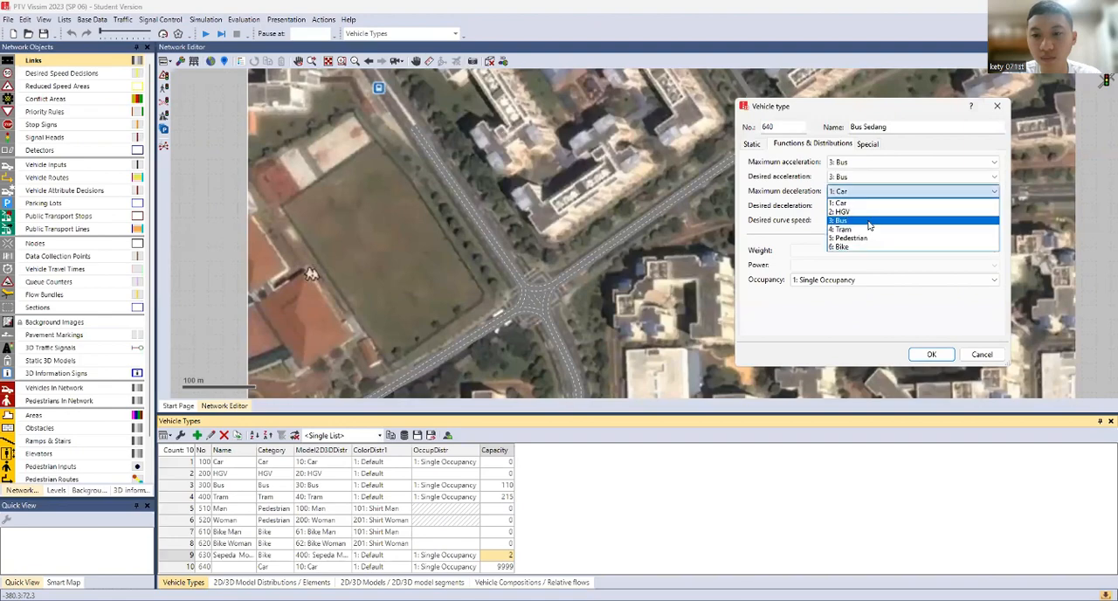
left_click(865, 217)
left_click(865, 206)
left_click(865, 236)
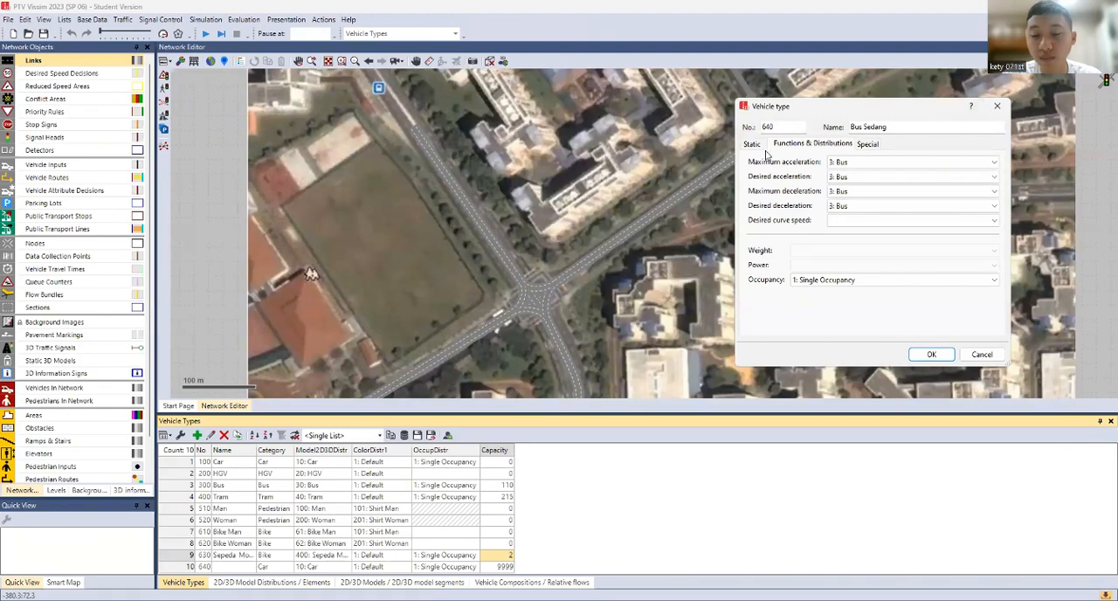
Set the Bus Sedang vehicle type's category to Bus and save the type
left_click(757, 144)
left_click(806, 164)
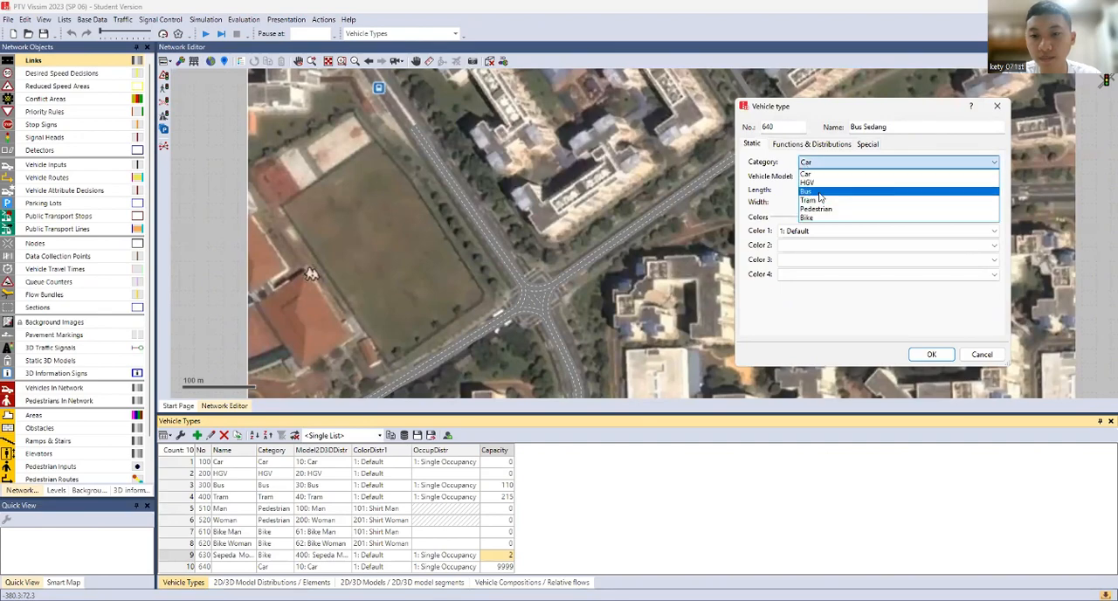
left_click(820, 192)
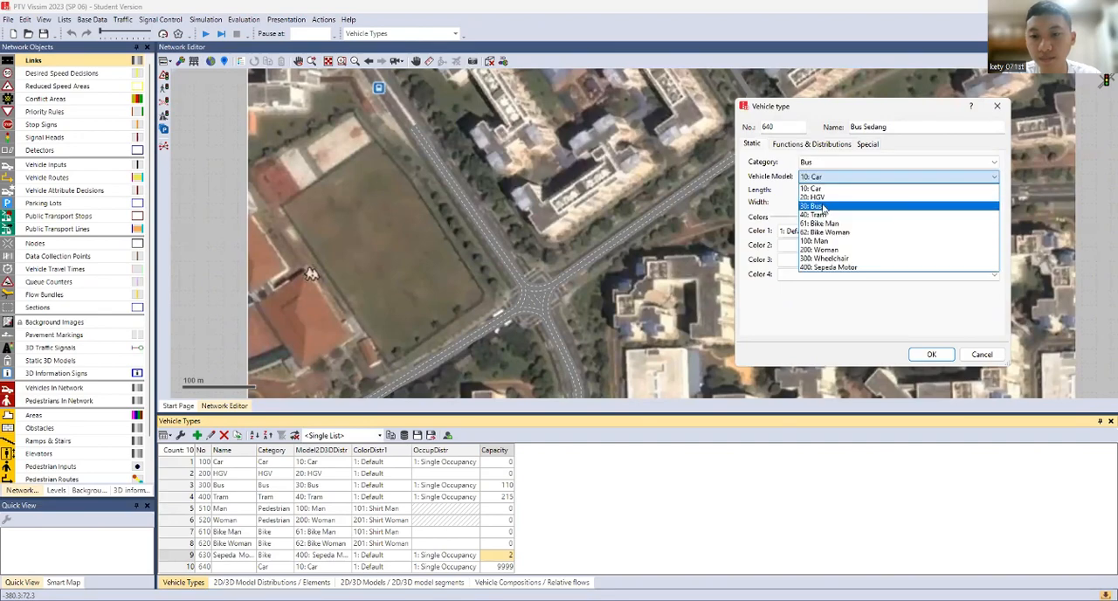
left_click(935, 354)
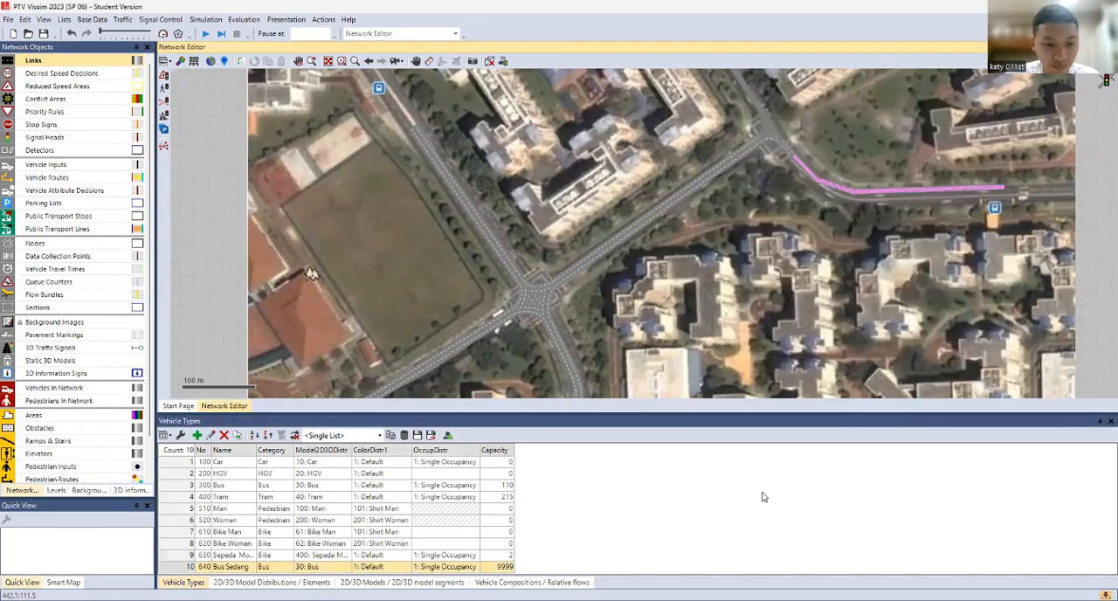
Add a new 2D/3D model distribution for the Bus Sedang vehicle type and name it Bus Sedang
left_click(347, 568)
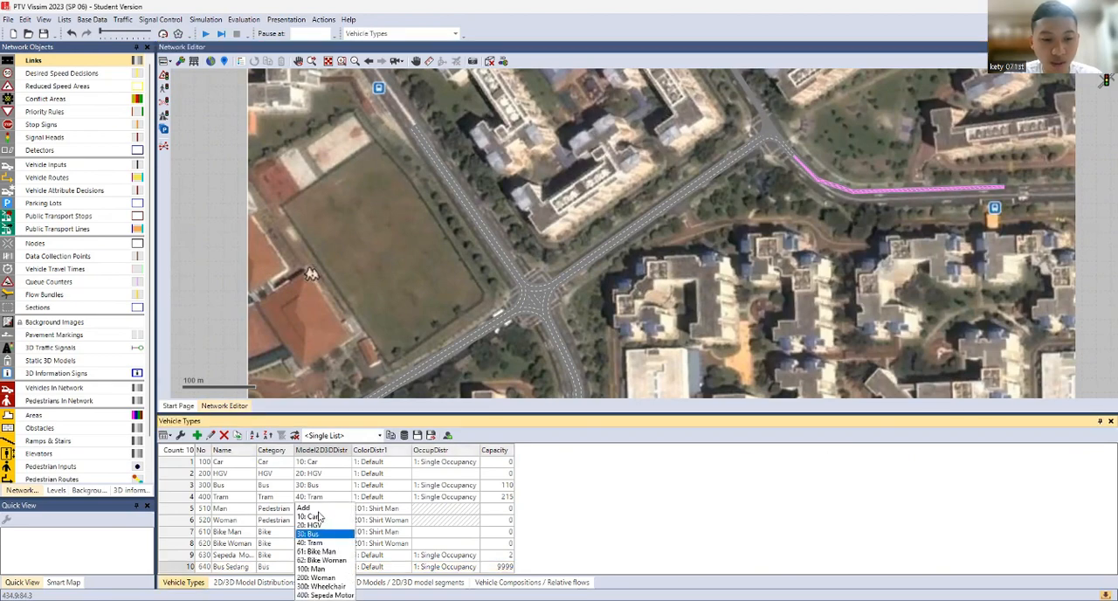
type("500")
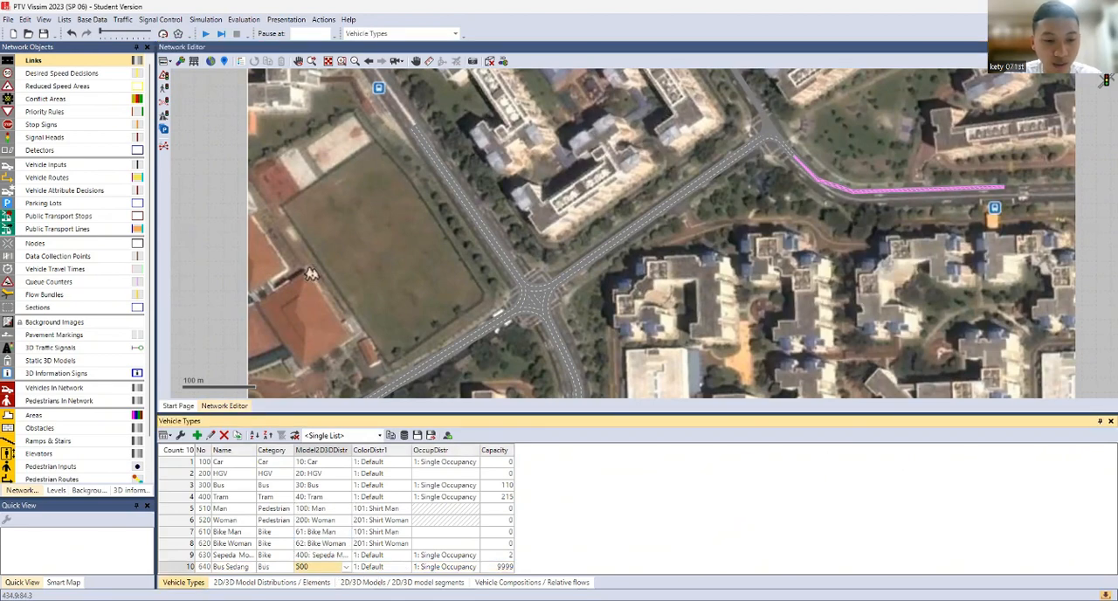
left_click(271, 582)
scroll(204, 558, "down", 1)
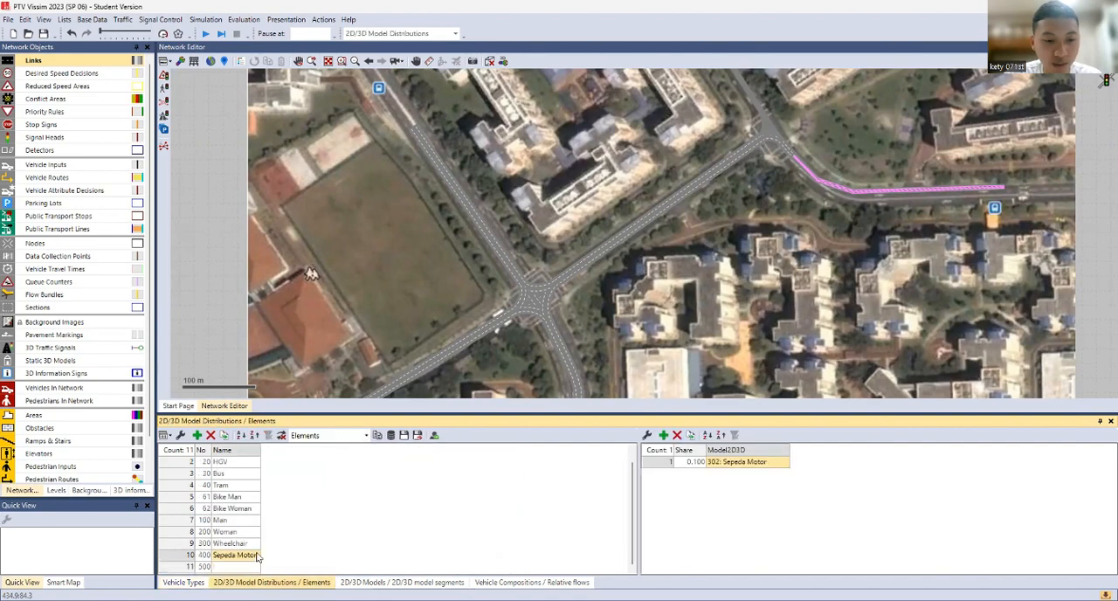
left_click(247, 567)
left_click(247, 566)
type("B")
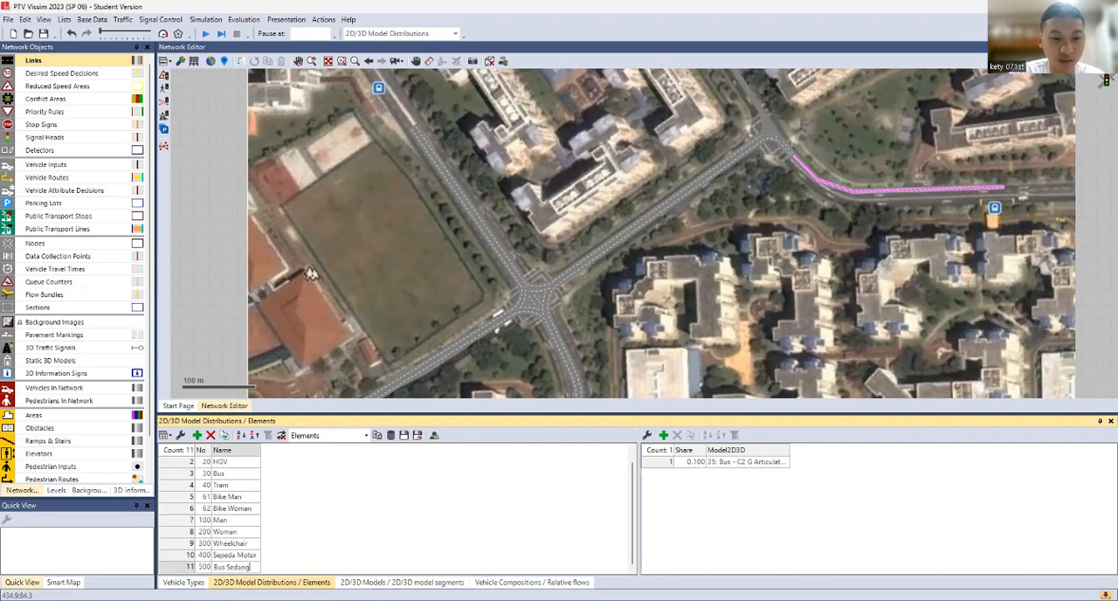
type("us Sedang")
Replace the Bus Sedang distribution's model with a new one loaded from the bus medium SketchUp file in Downloads
left_click(735, 465)
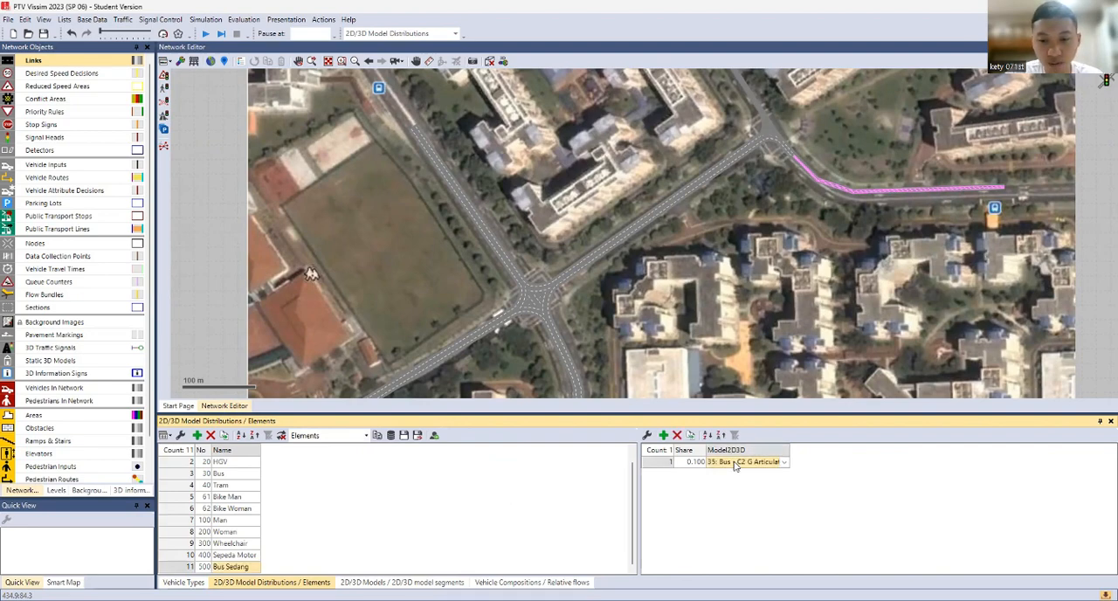
left_click(735, 466)
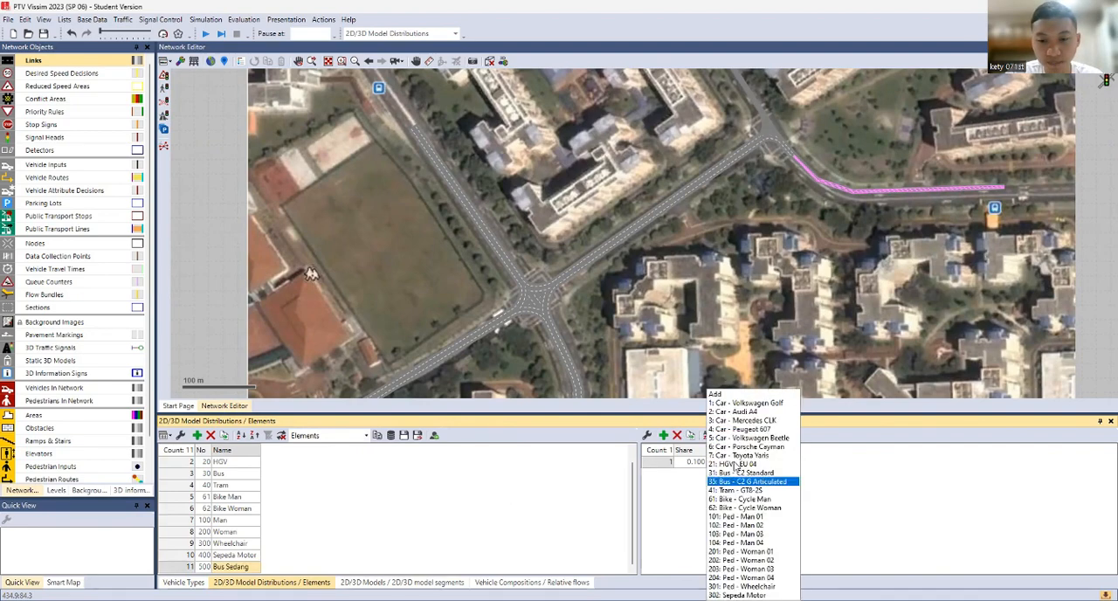
left_click(718, 395)
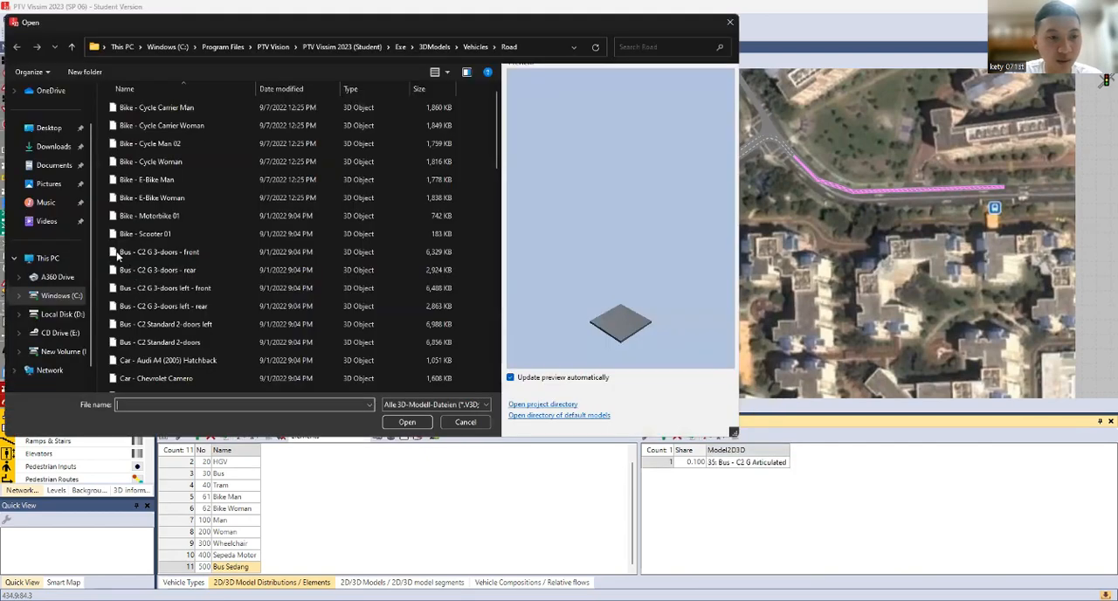
left_click(53, 146)
left_click(139, 157)
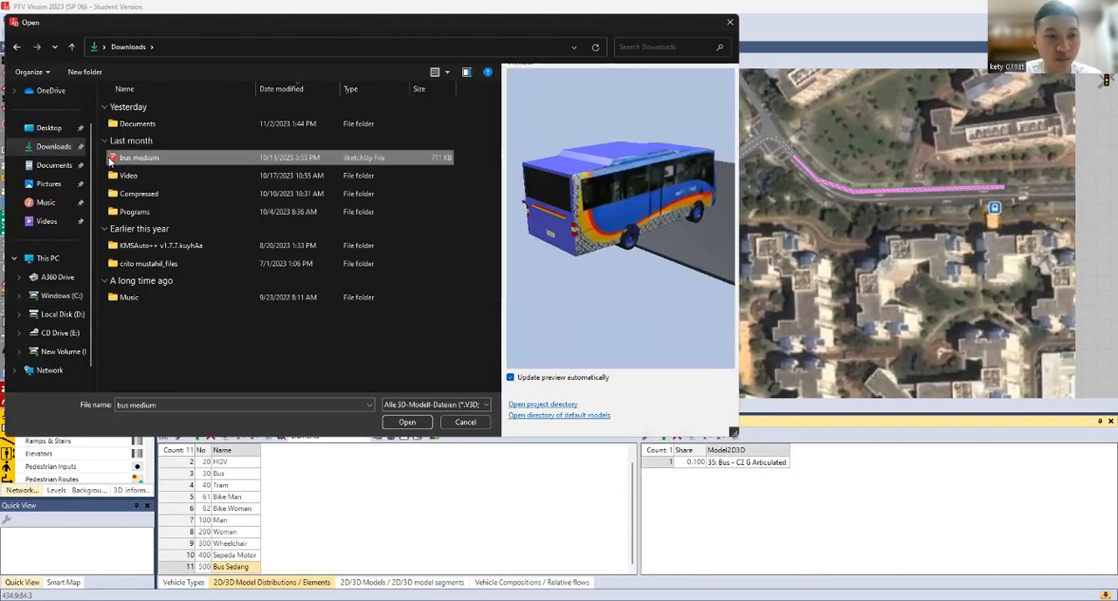
left_click_drag(624, 269, 545, 264)
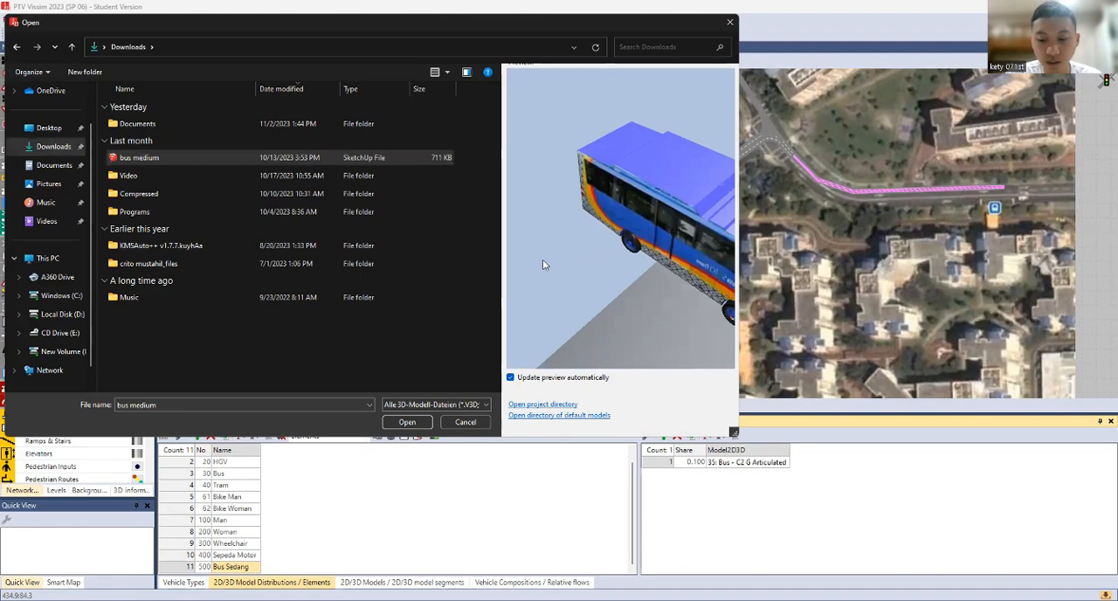
key("Return")
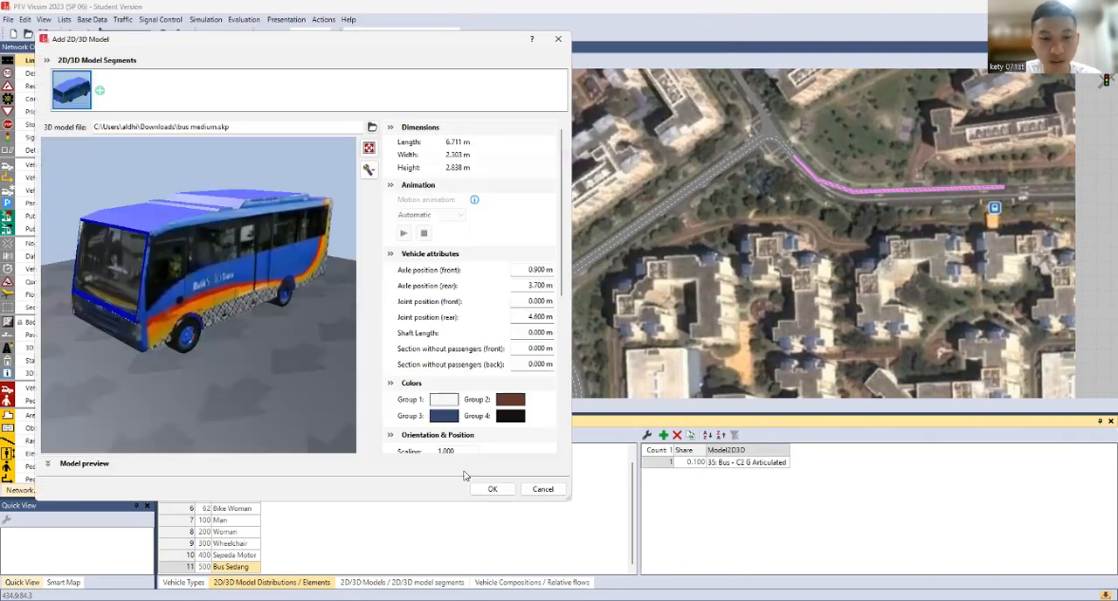
left_click_drag(319, 350, 258, 378)
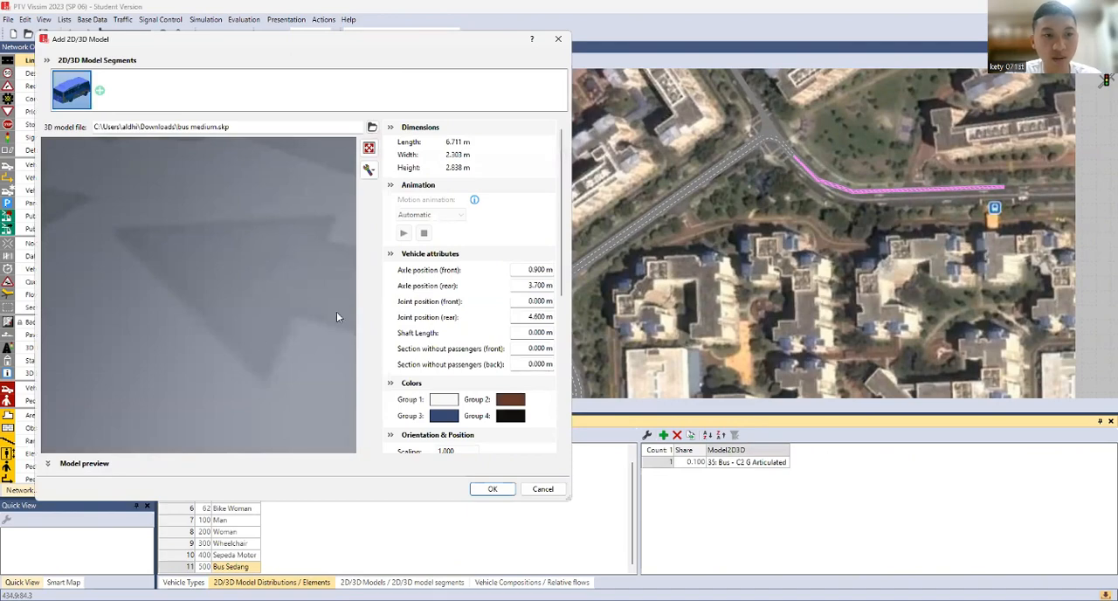
left_click(492, 489)
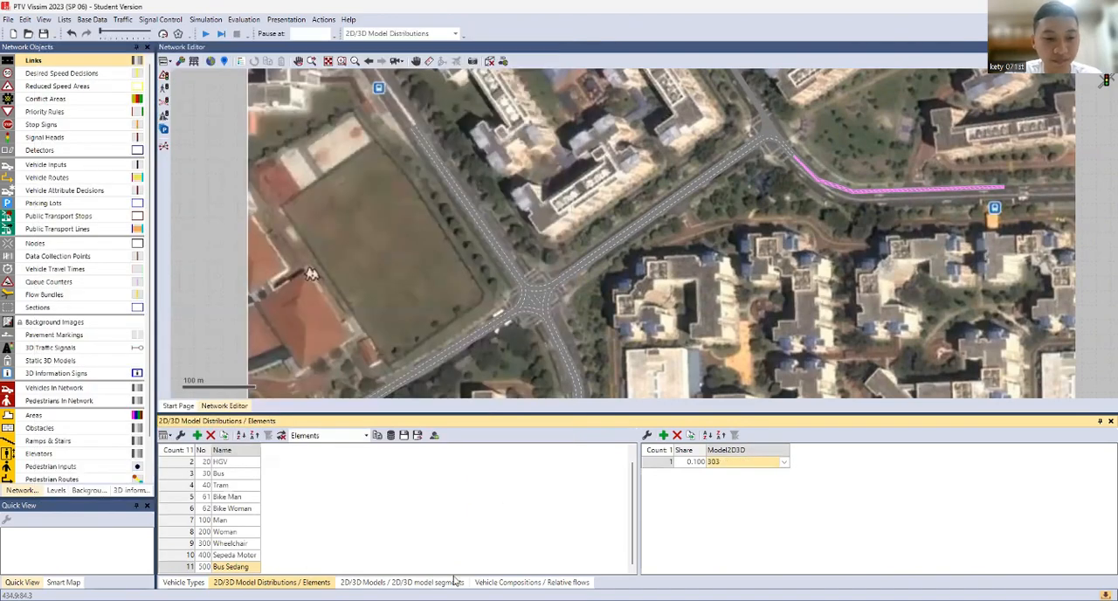
Name the newly added bus model Bus Sedang in the 2D/3D Models list
left_click(402, 582)
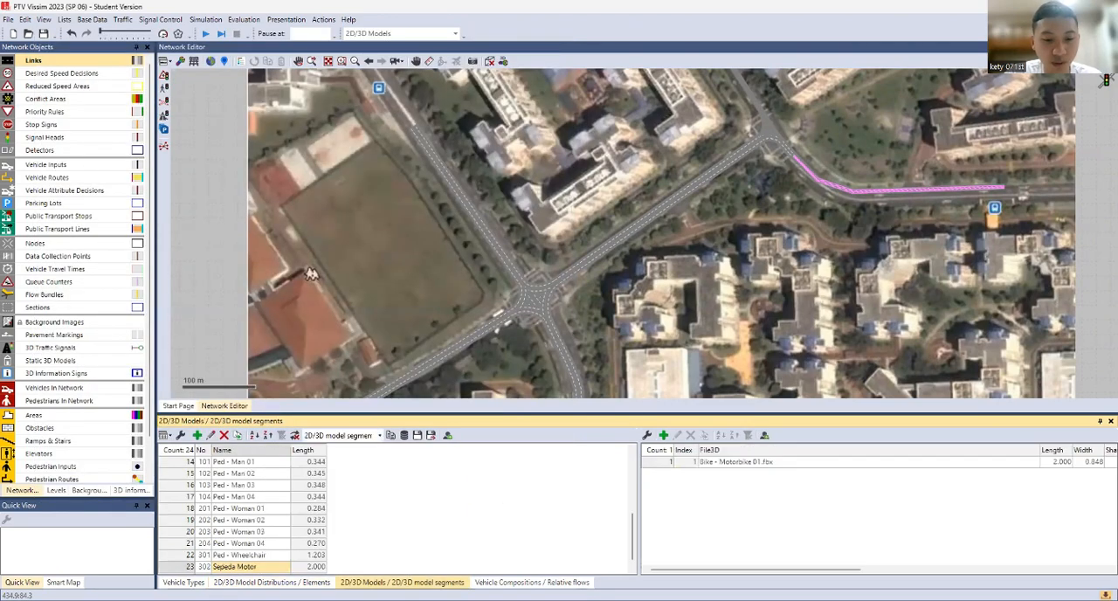
scroll(265, 568, "down", 1)
double_click(262, 567)
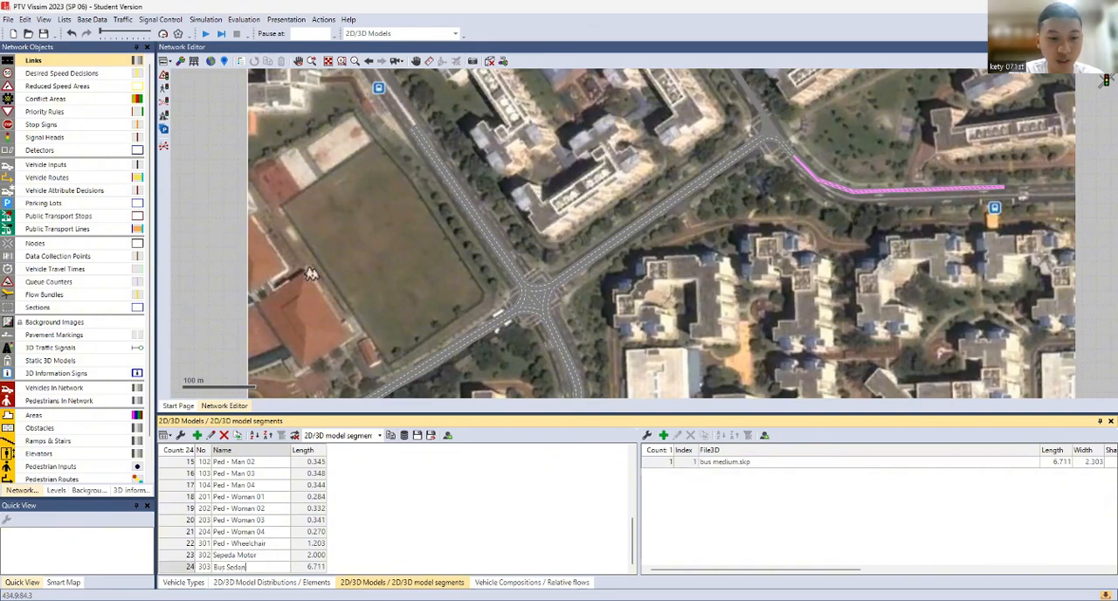
Add a vehicle type named Bus Gandeng and set its category to Bus
left_click(183, 583)
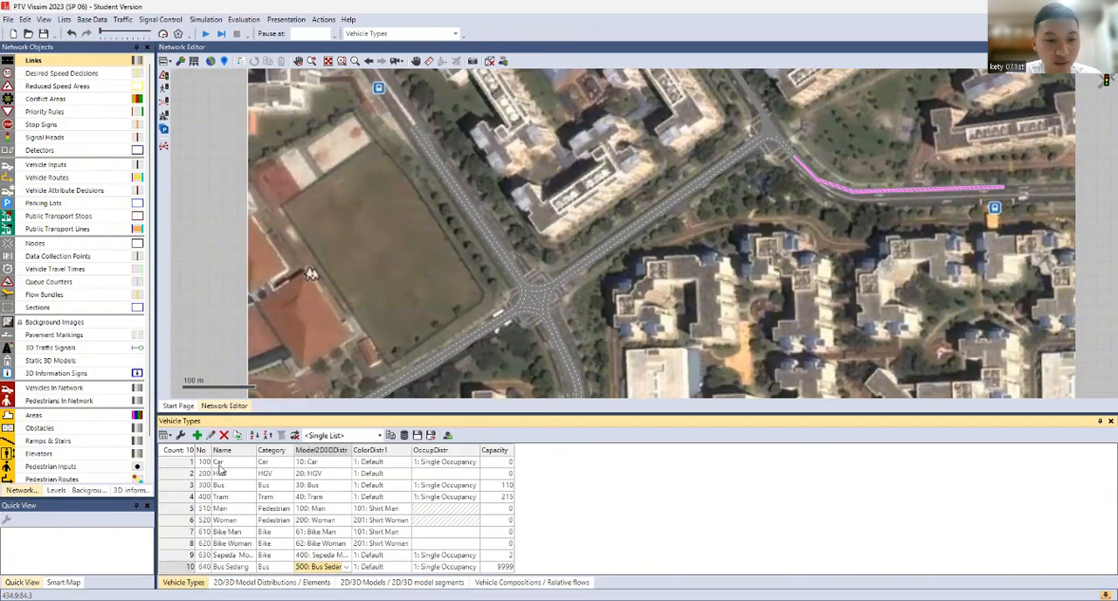
left_click(197, 436)
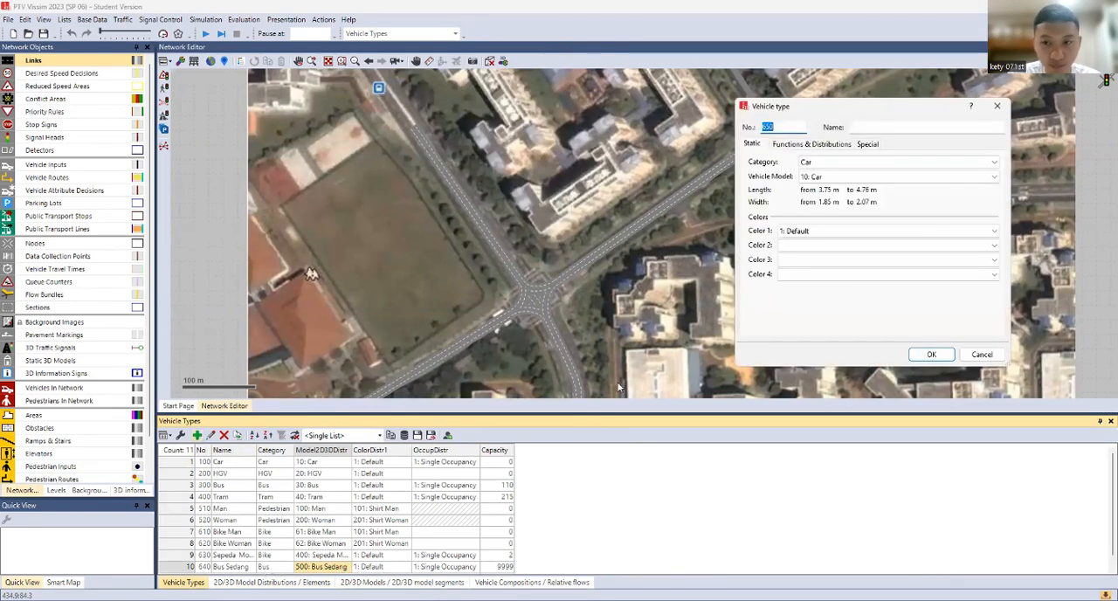
left_click(852, 128)
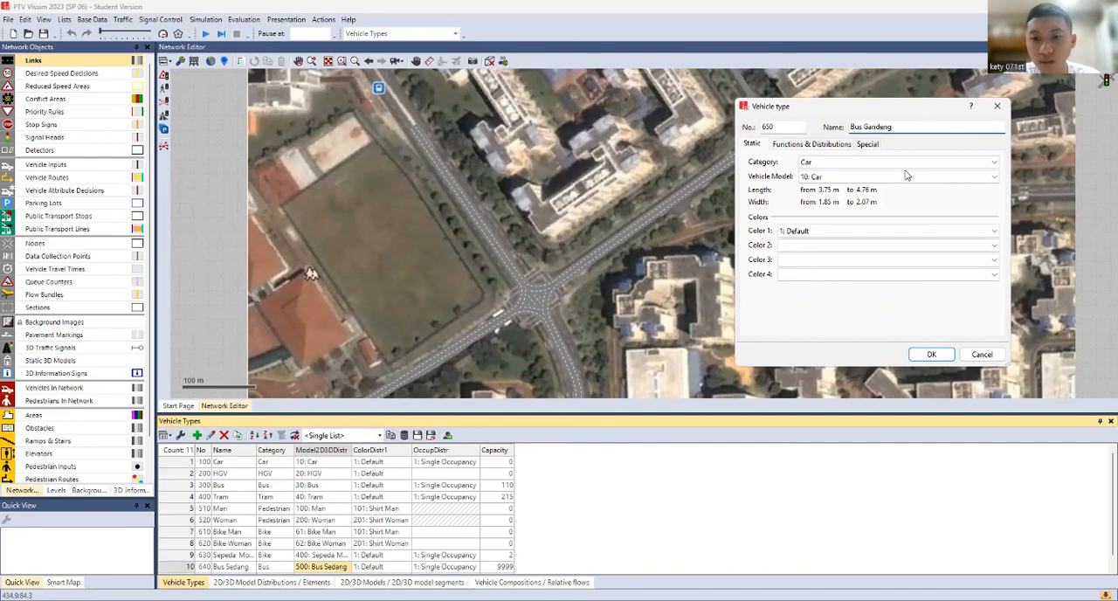
scroll(847, 161, "down", 2)
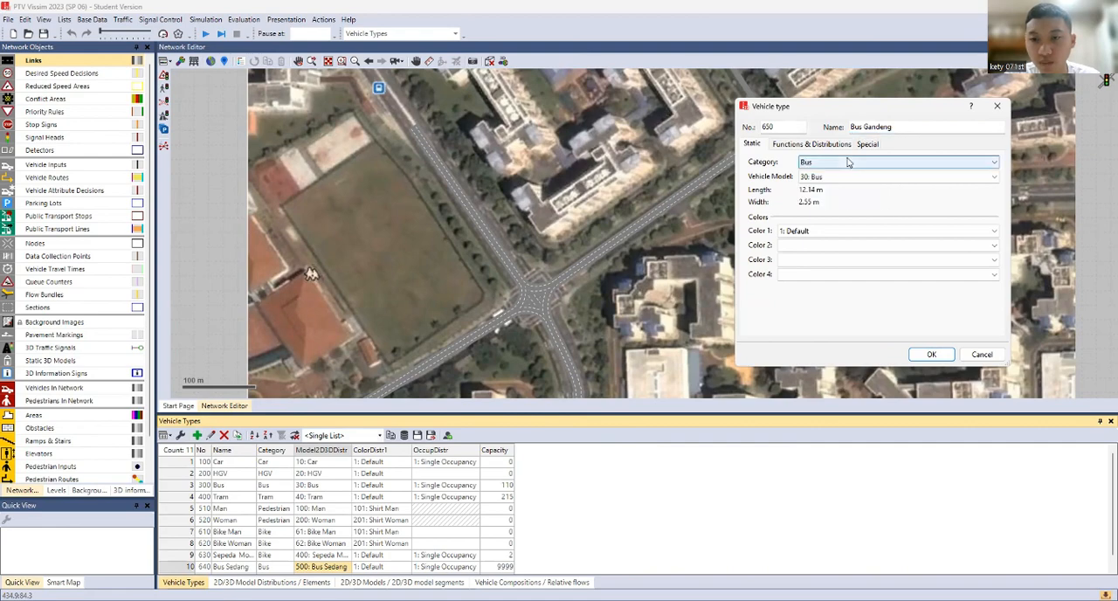
Set Bus Gandeng's maximum and desired acceleration and deceleration functions all to 3: Bus, and save the type
key("ctrl+Tab")
left_click(855, 163)
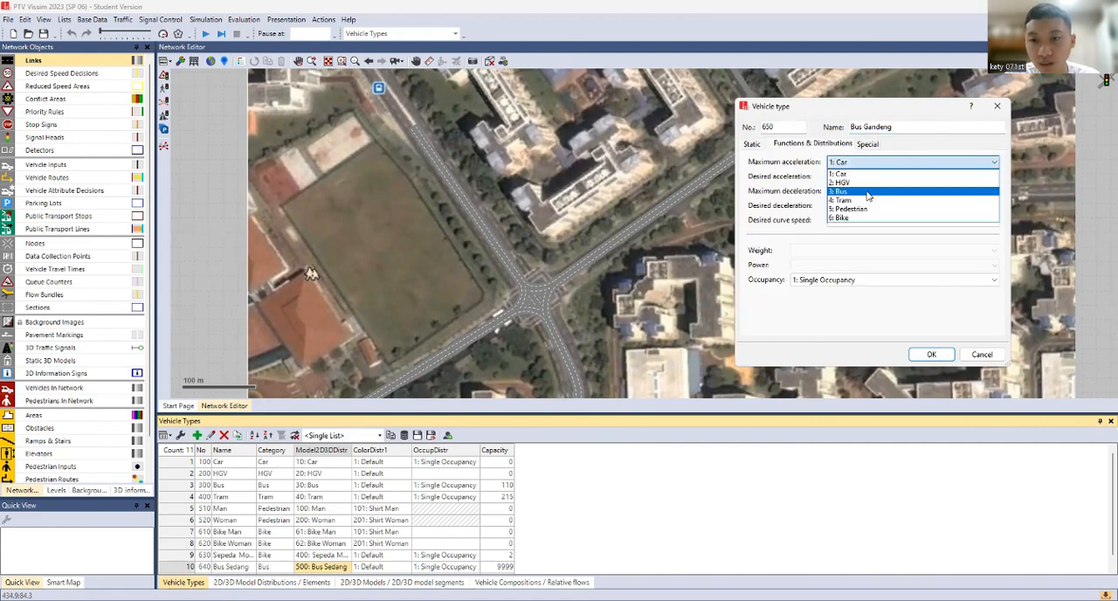
left_click(872, 190)
left_click(874, 177)
left_click(875, 207)
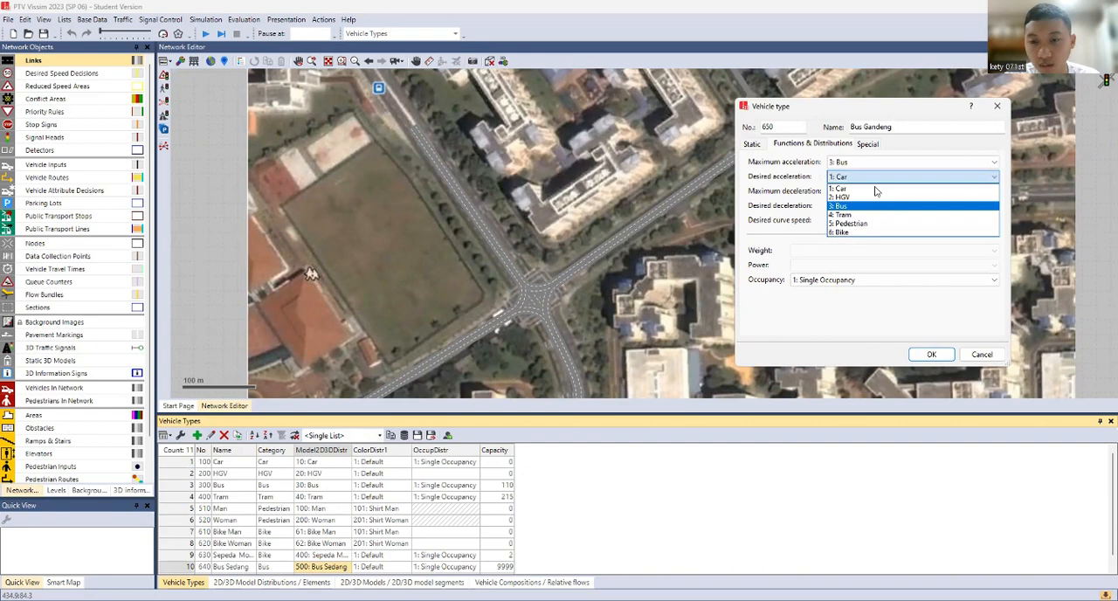
left_click(879, 190)
left_click(878, 220)
left_click(878, 206)
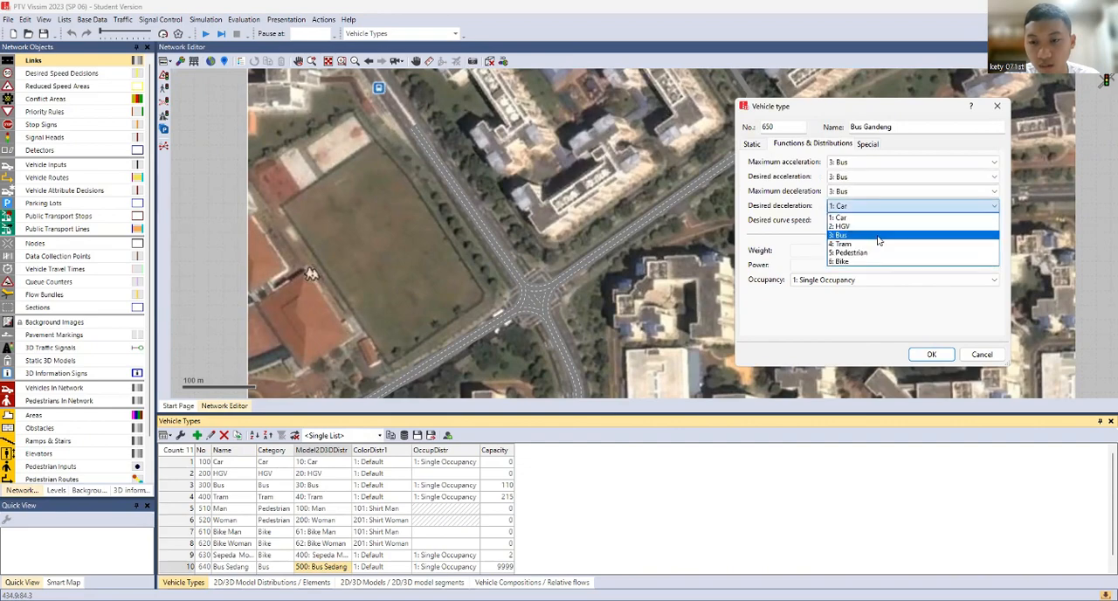
left_click(878, 232)
left_click(931, 354)
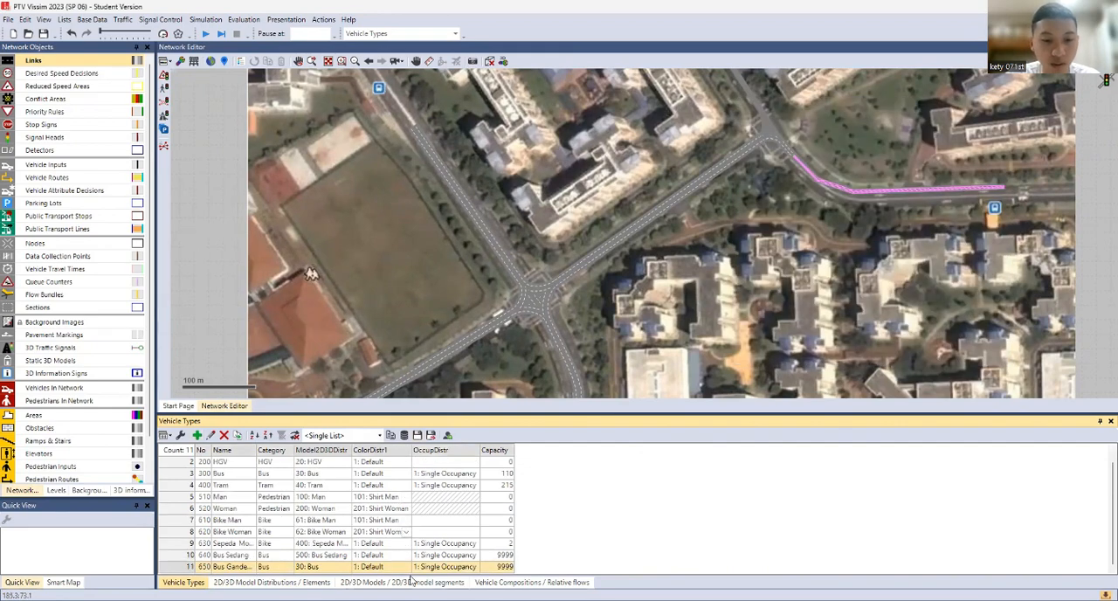
Set the vehicle capacity to 30 for Bus Sedang and 80 for Bus Gandeng
left_click(505, 556)
left_click(507, 557)
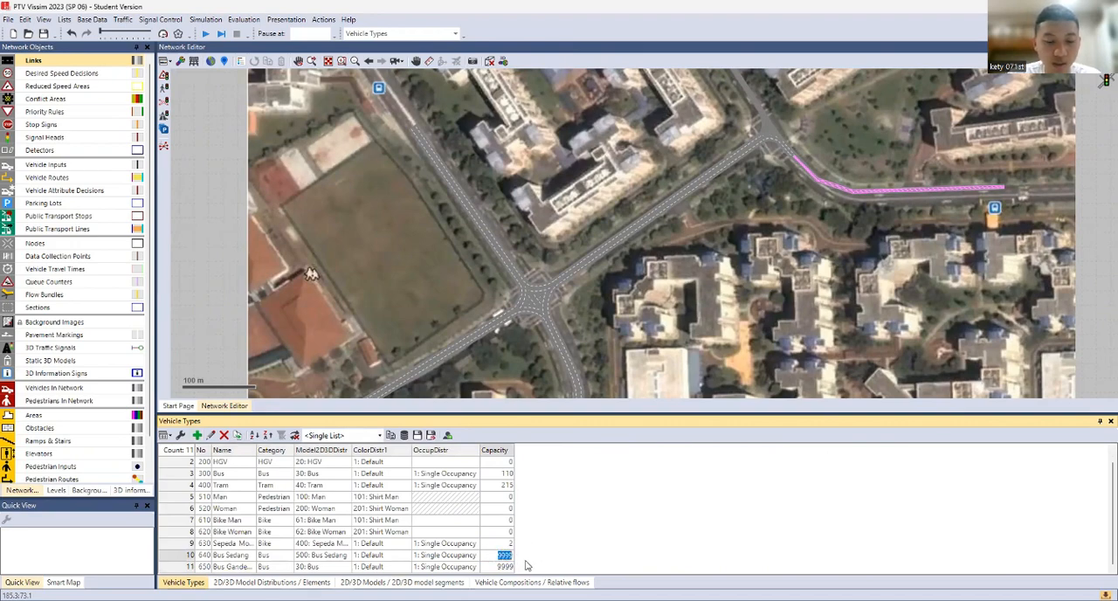
key("BackSpace")
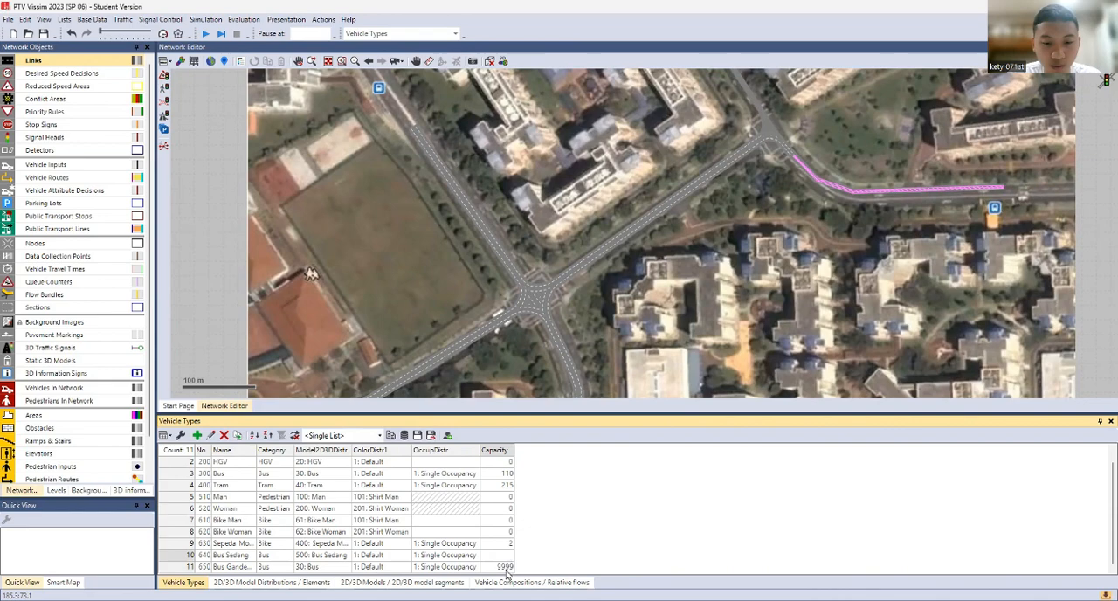
type("30")
left_click(507, 568)
left_click(505, 568)
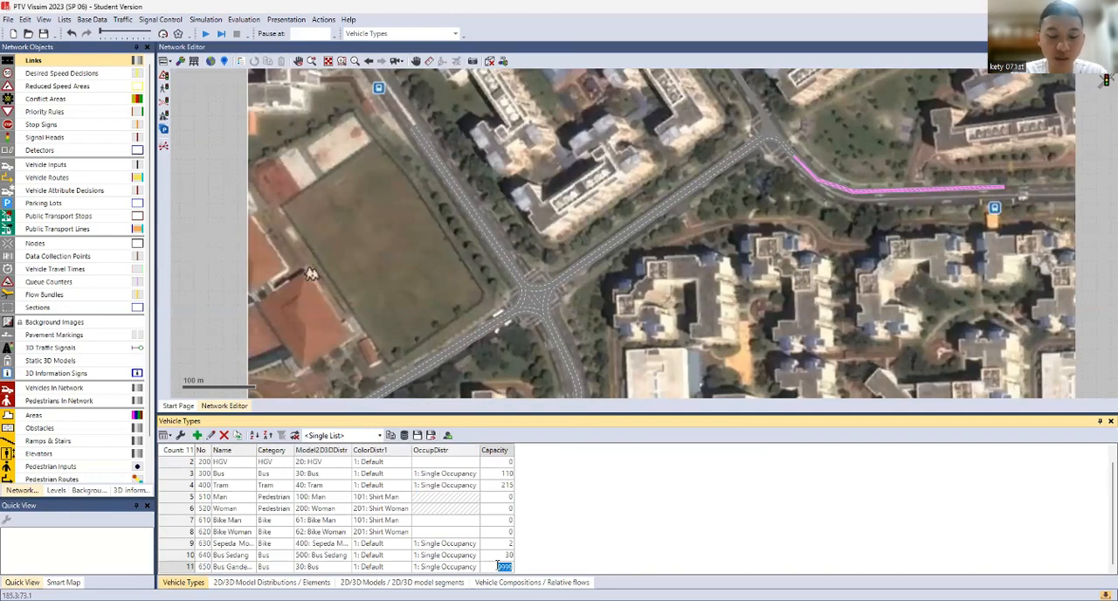
type("8")
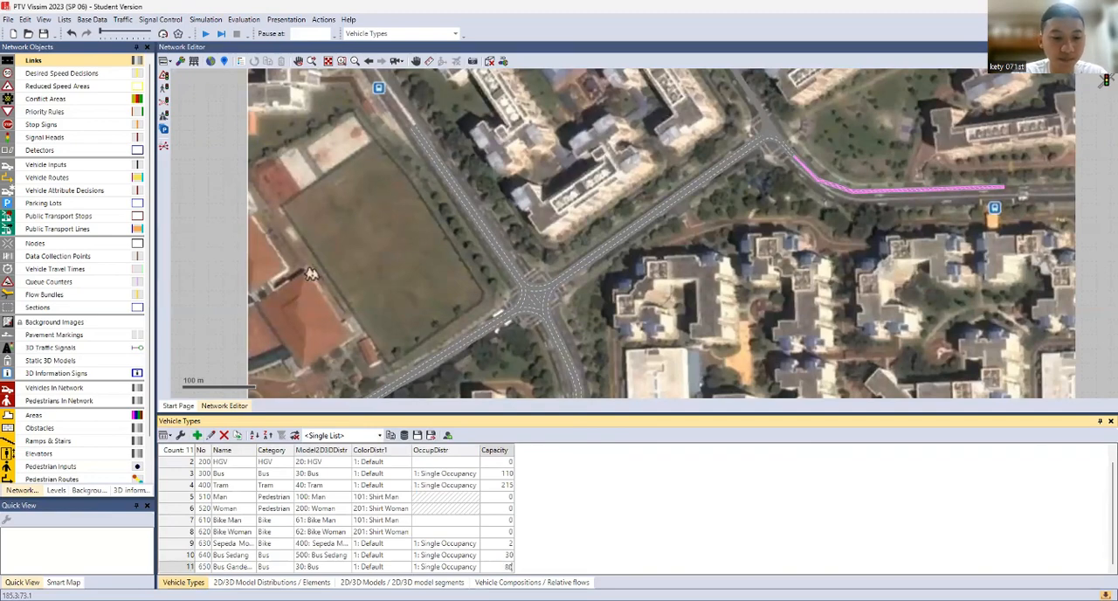
type("0")
Add a new 2D/3D model distribution for the Bus Gandeng vehicle type and name it Bus Gandeng
left_click(327, 567)
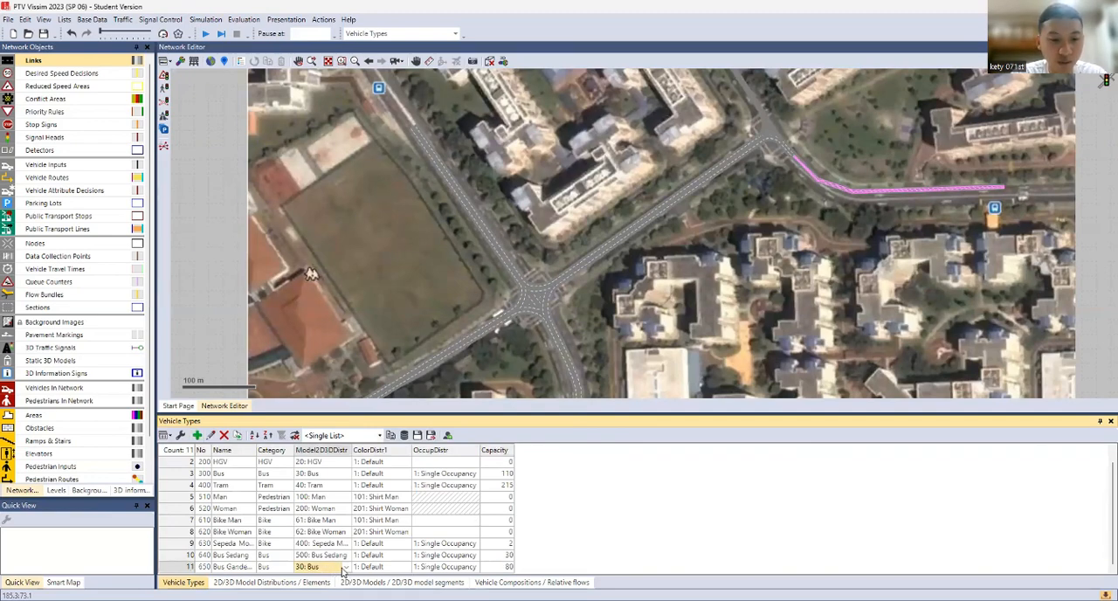
left_click(345, 567)
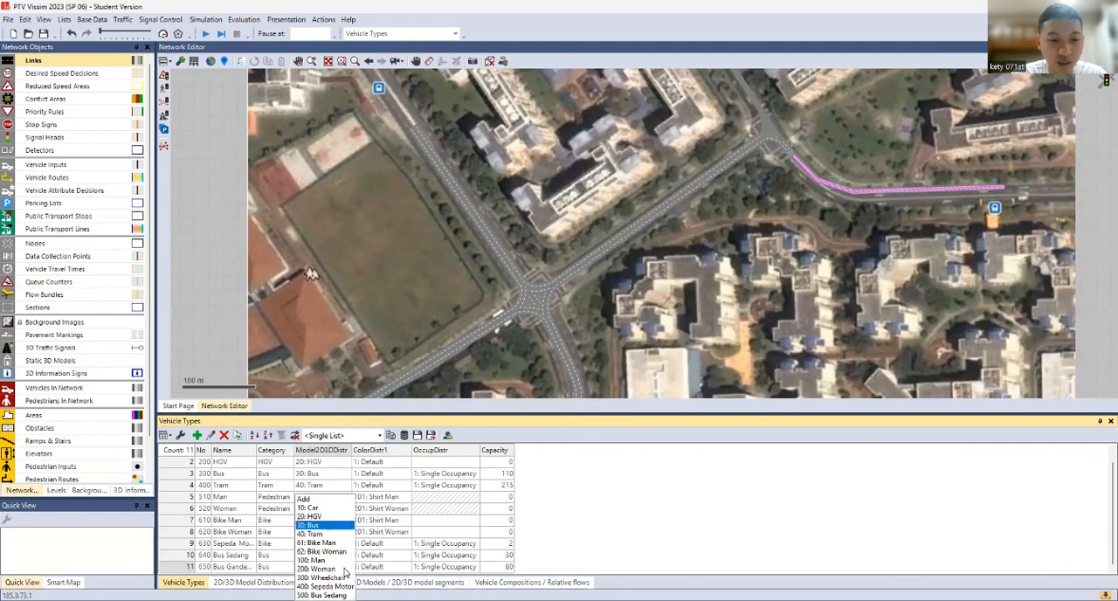
left_click(337, 501)
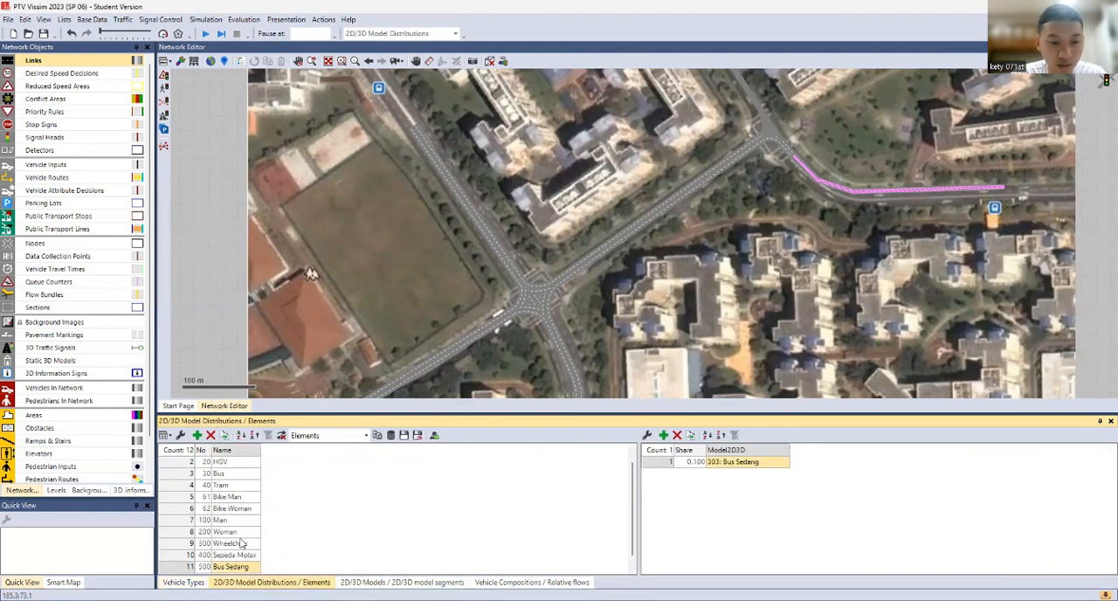
left_click(236, 567)
type("Bus Gandeng")
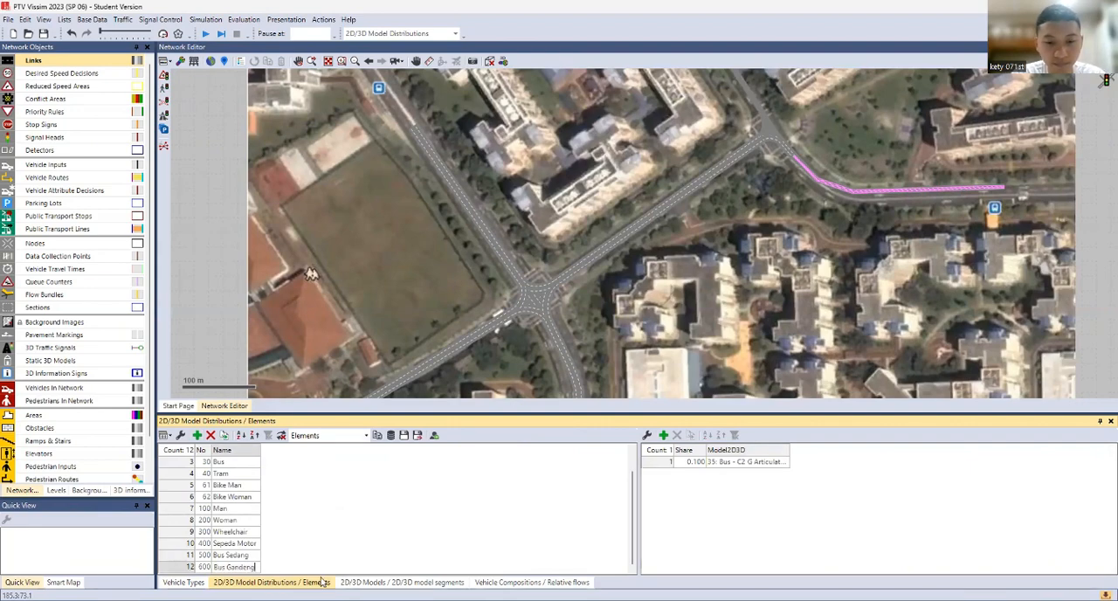
left_click(402, 582)
left_click(272, 581)
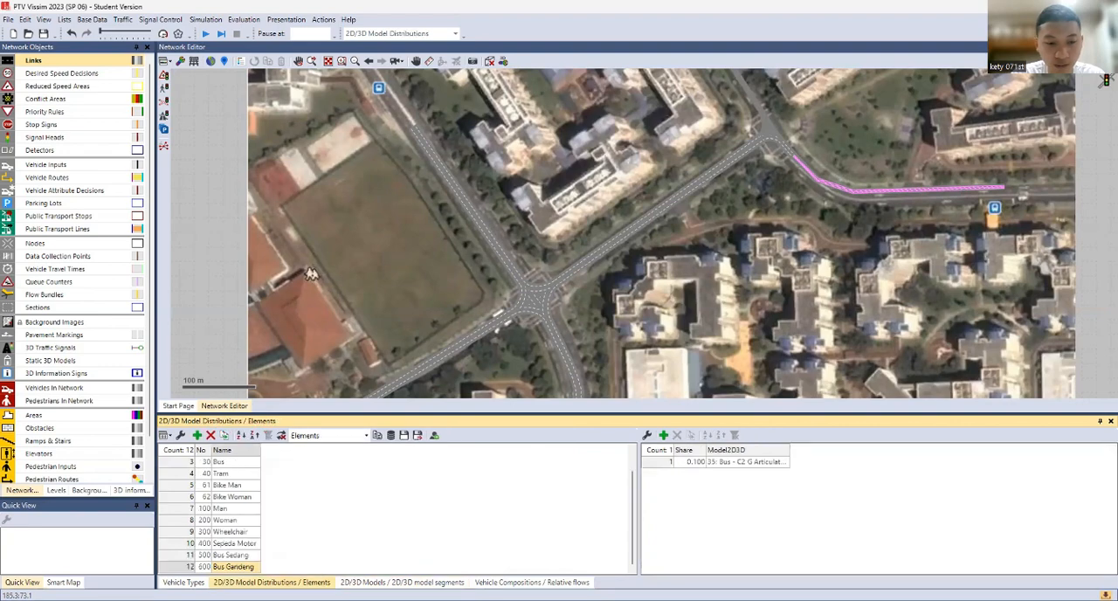
Add a new 2D/3D model for the Bus Gandeng distribution using the road vehicle file Bus - C2 G 3-doors left - front
left_click(751, 462)
left_click(753, 462)
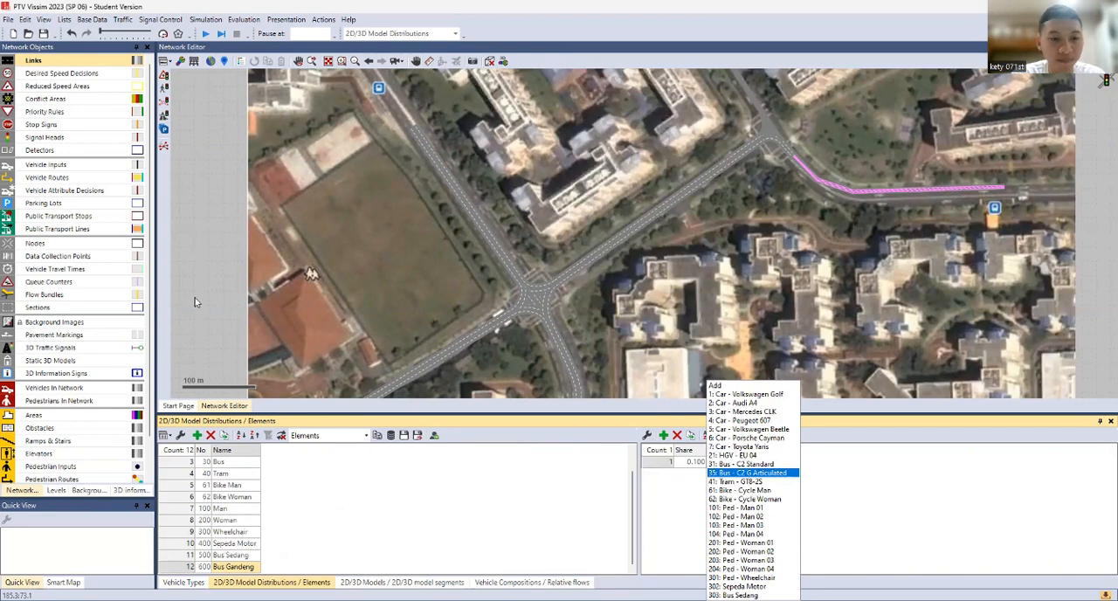
left_click(739, 388)
left_click(382, 442)
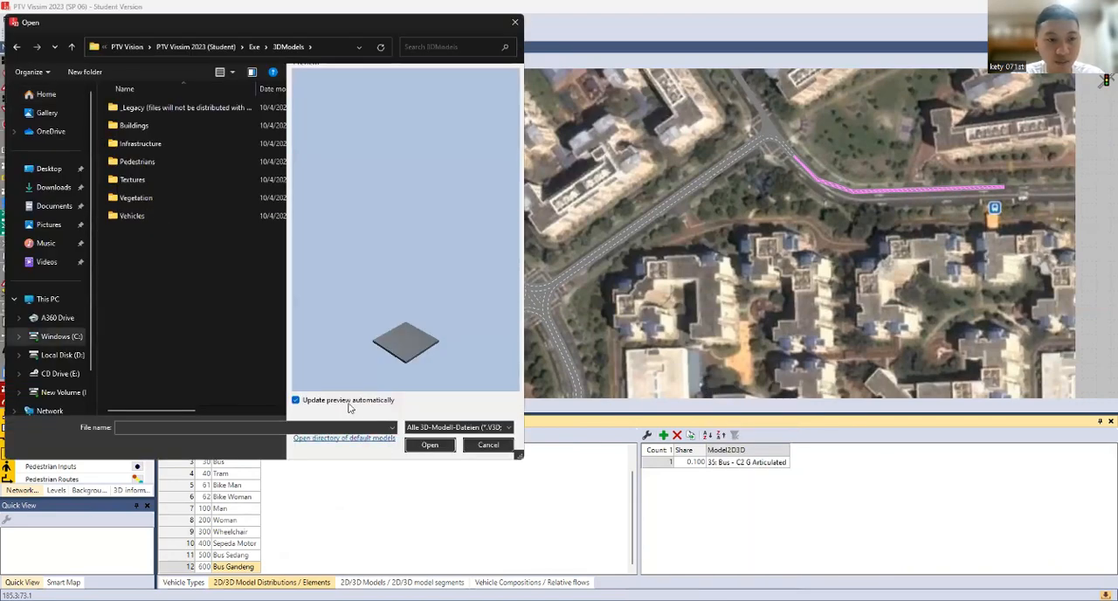
double_click(145, 220)
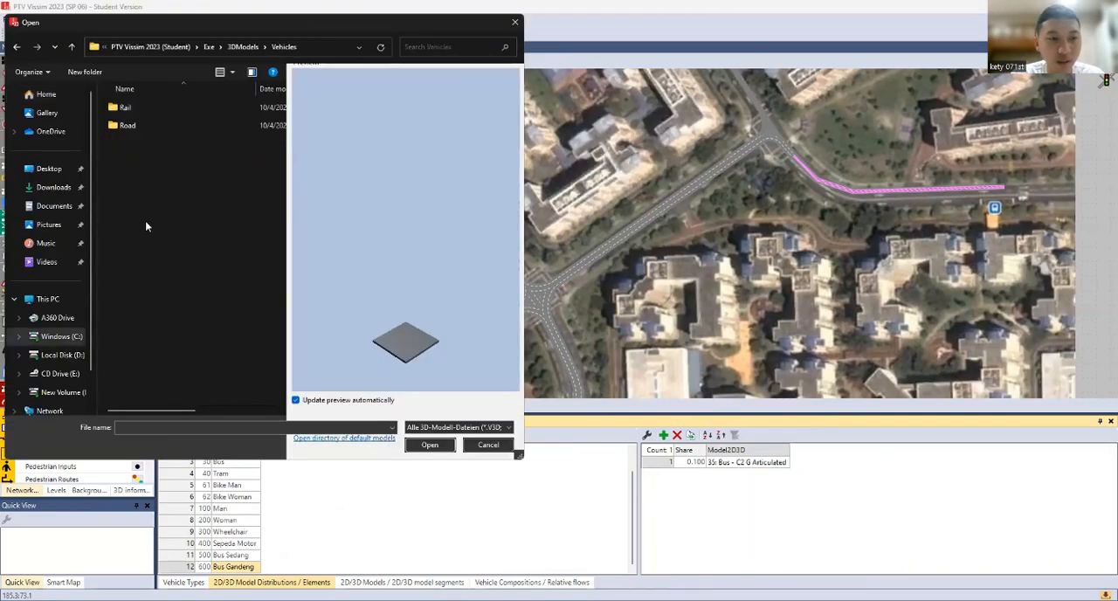
double_click(172, 129)
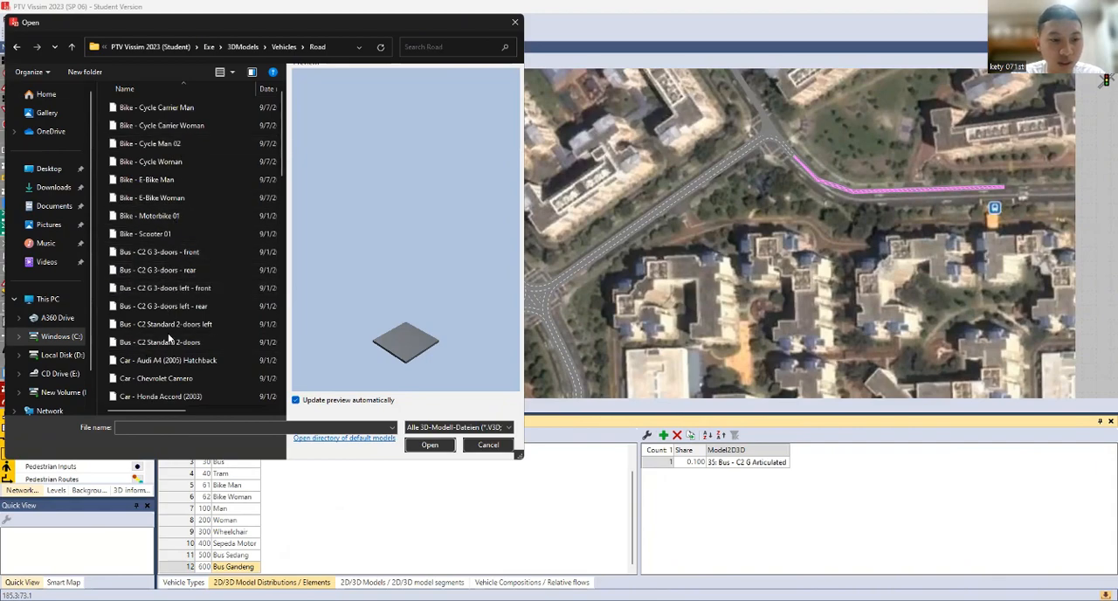
left_click(179, 360)
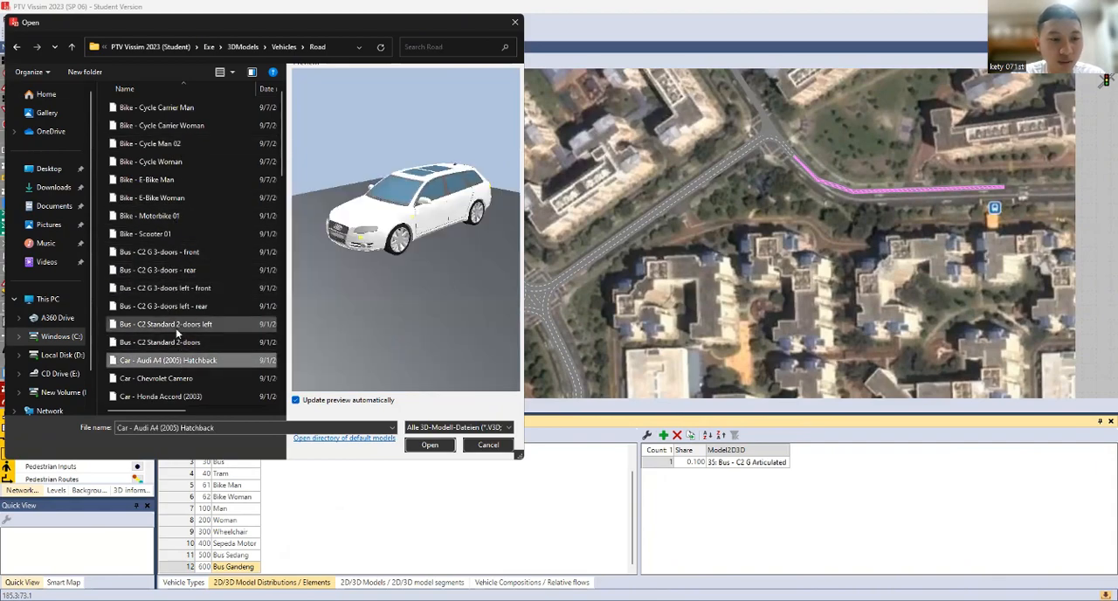
left_click(157, 255)
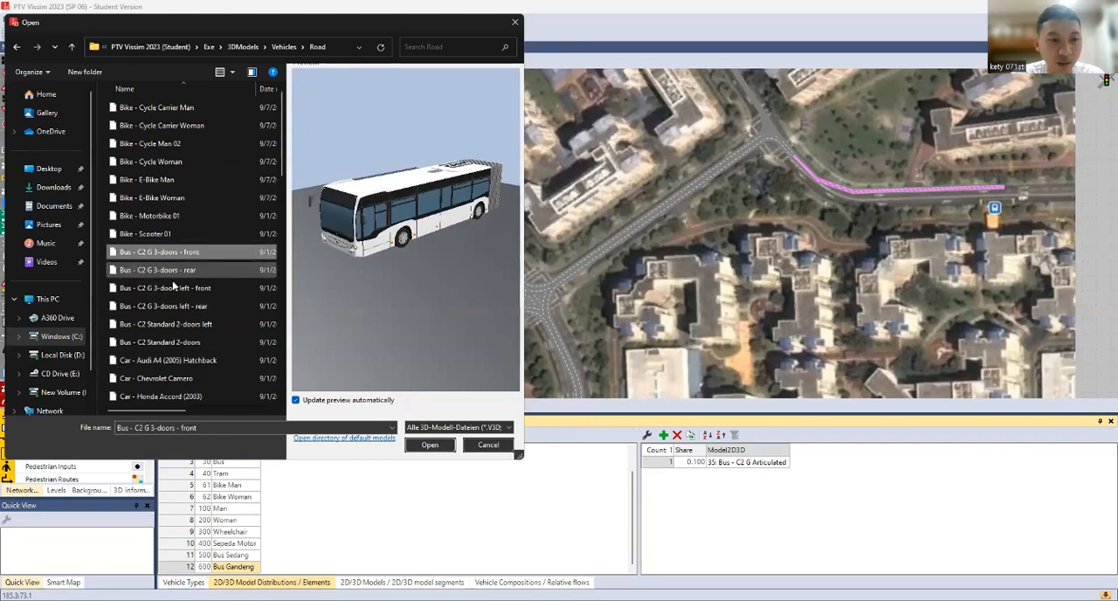
left_click(180, 289)
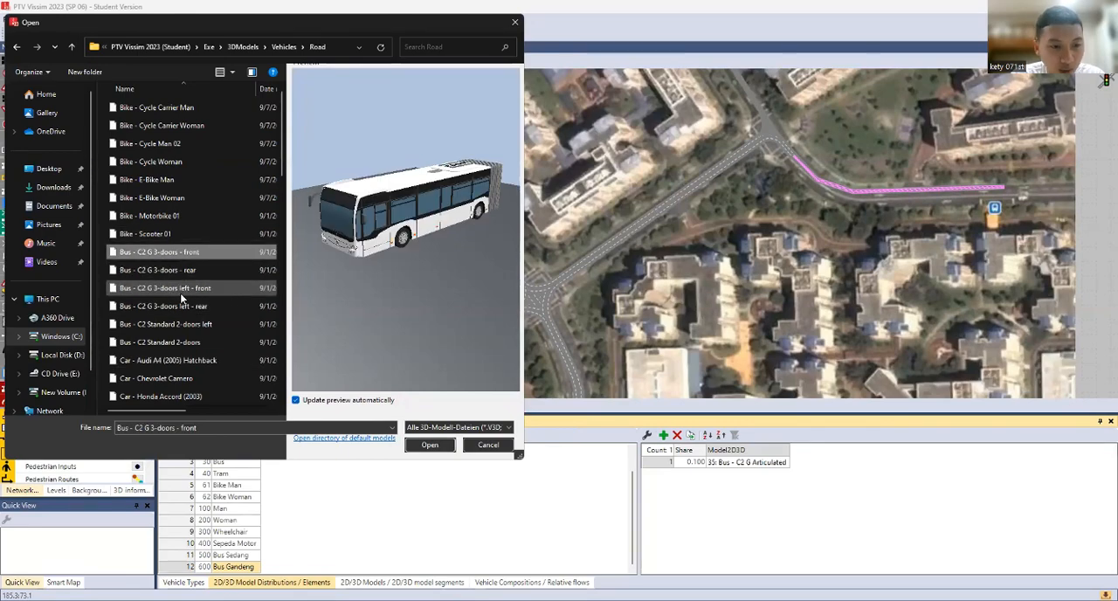
left_click(427, 446)
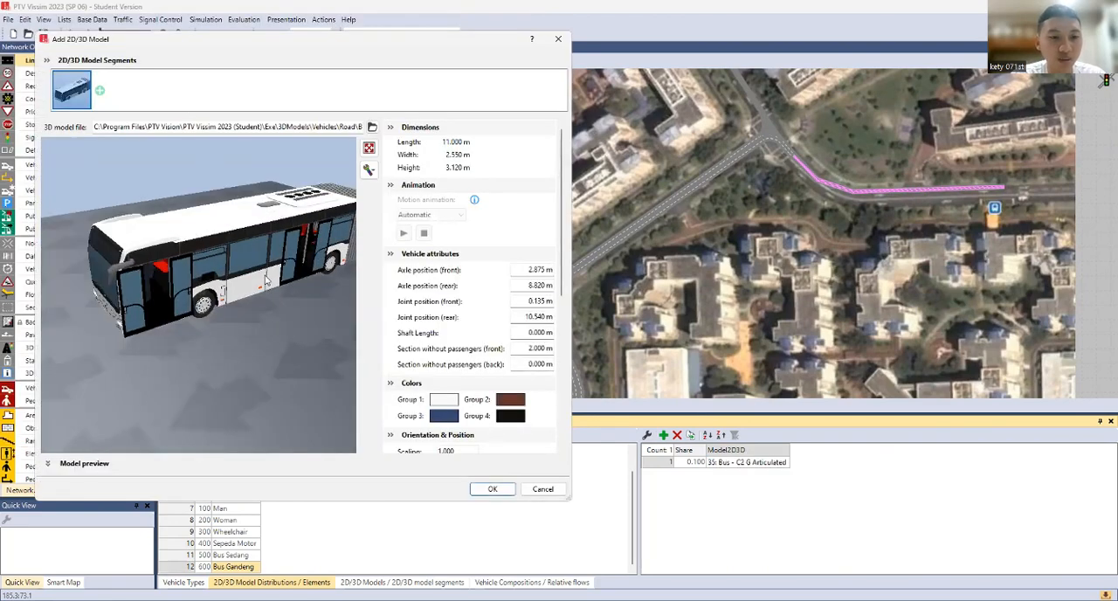
left_click_drag(267, 278, 260, 245)
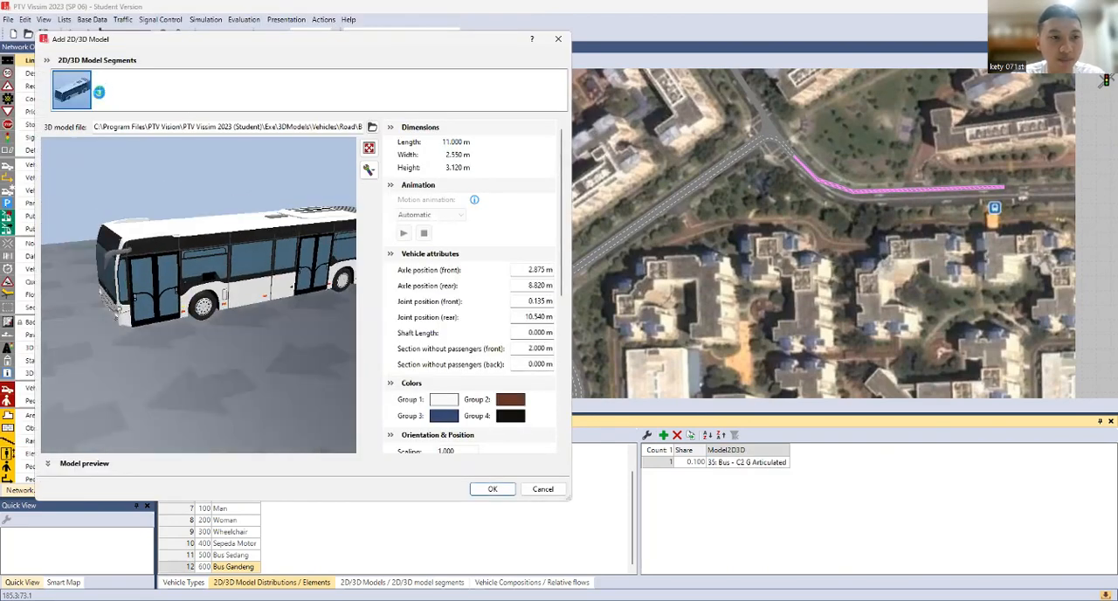
Append Bus - C2 G 3-doors left - rear as the model's second segment and save the new 2D/3D model
left_click(99, 89)
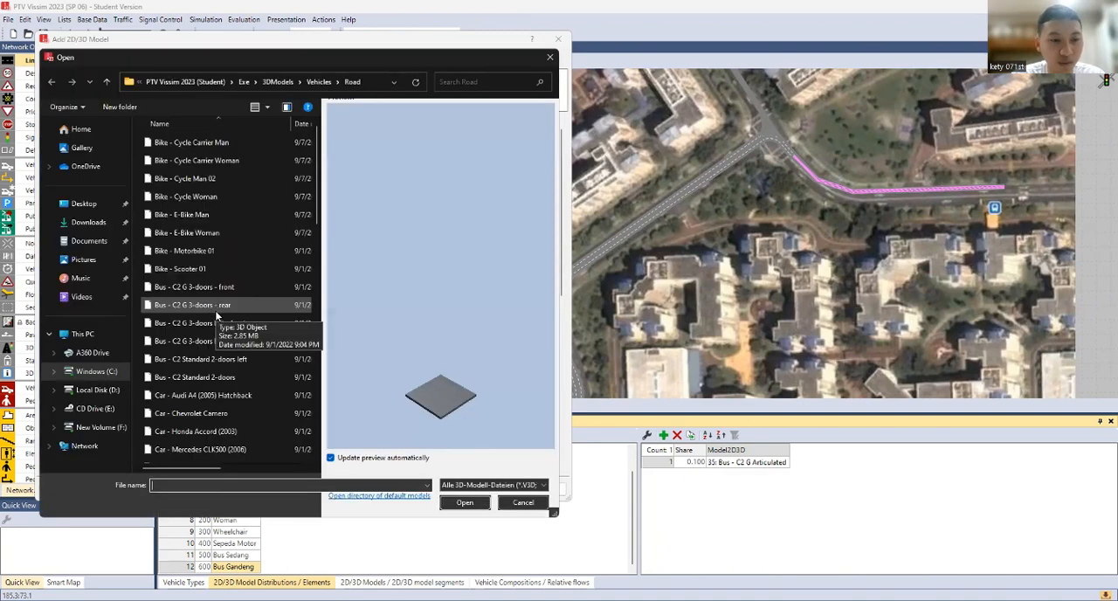
left_click(224, 342)
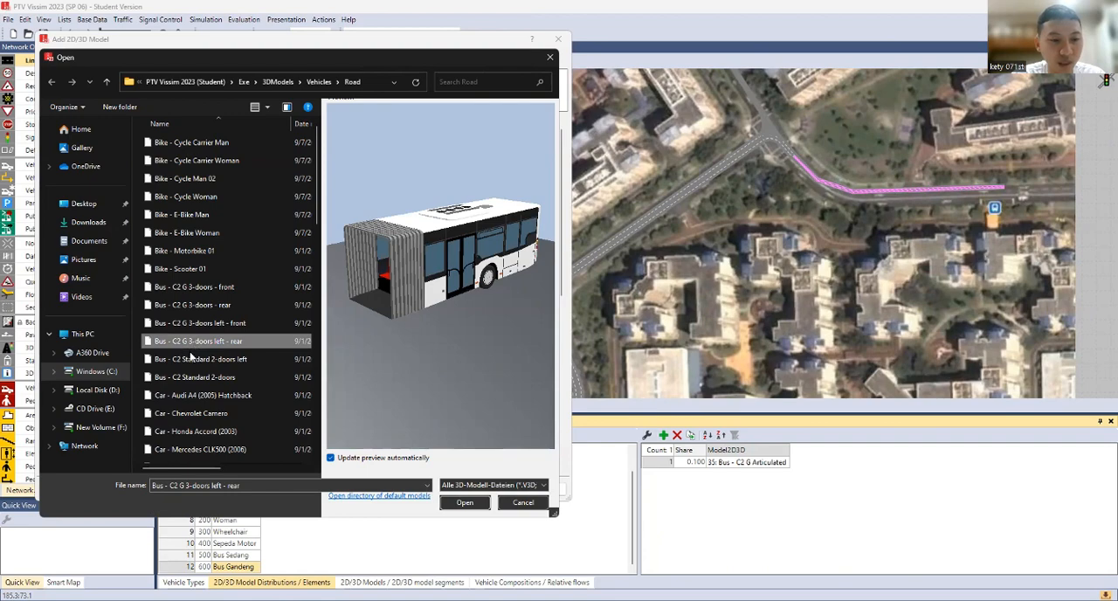
left_click(453, 505)
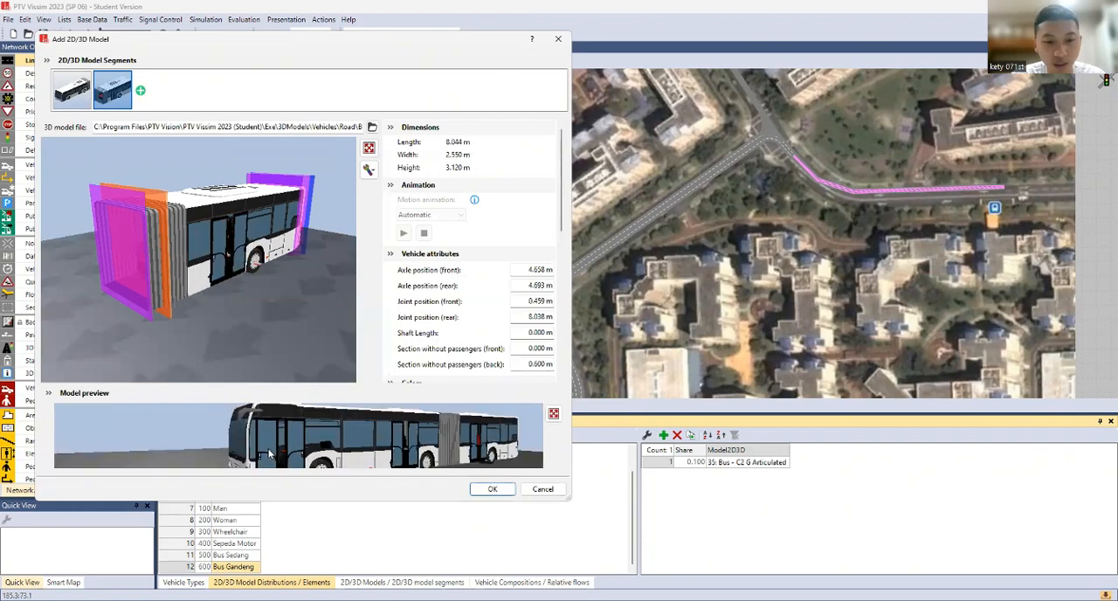
left_click(492, 489)
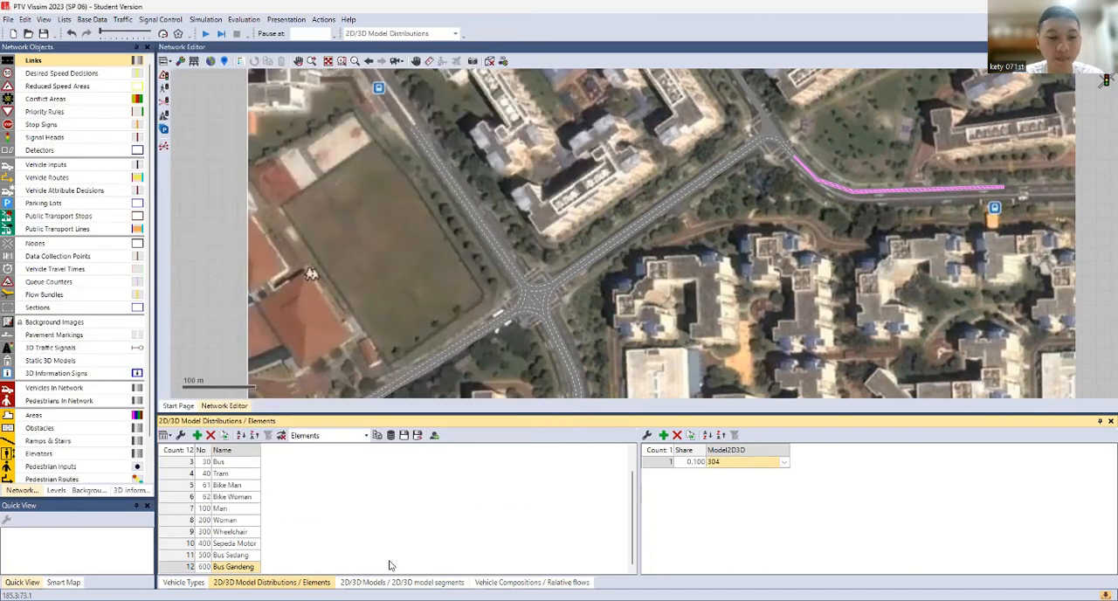
Name the new two-segment bus entry in the 2D/3D models list Bus Gandeng
left_click(402, 583)
scroll(240, 569, "down", 1)
double_click(239, 566)
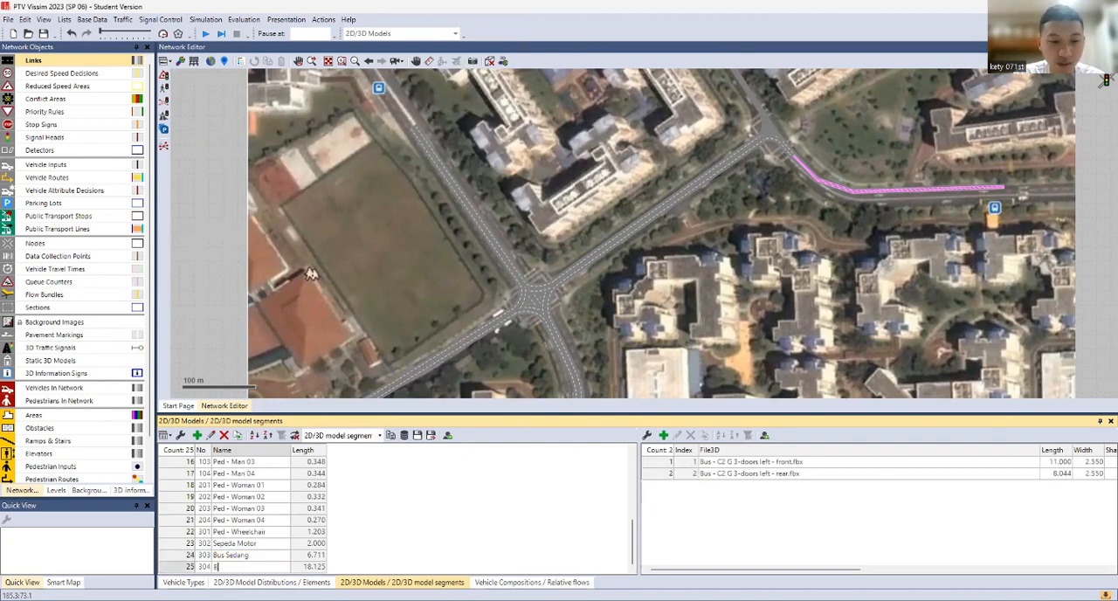
type("Bus Gandeng")
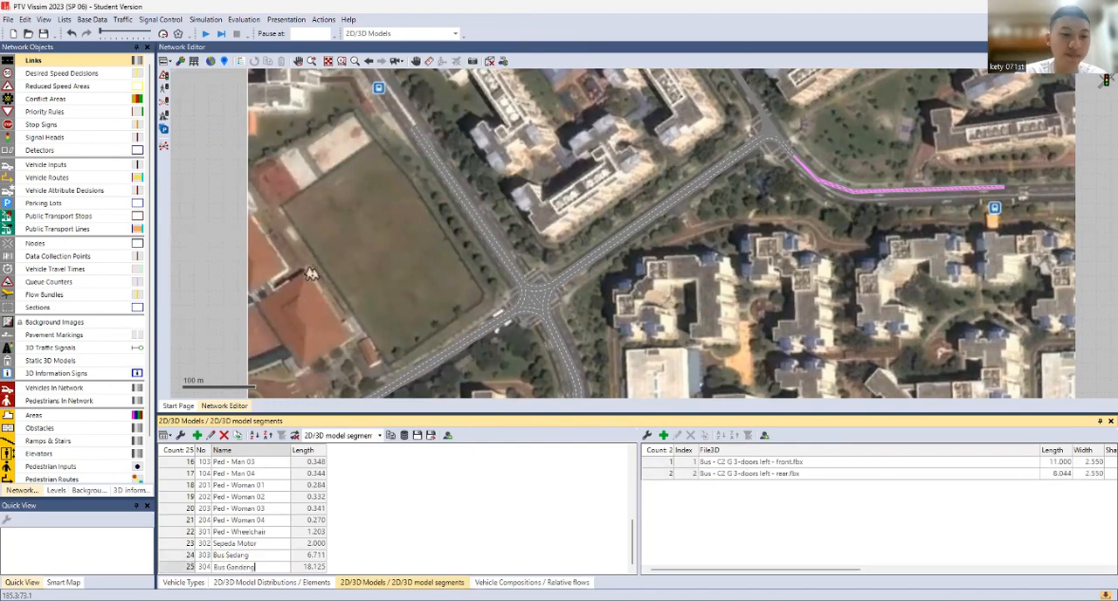
key("Return")
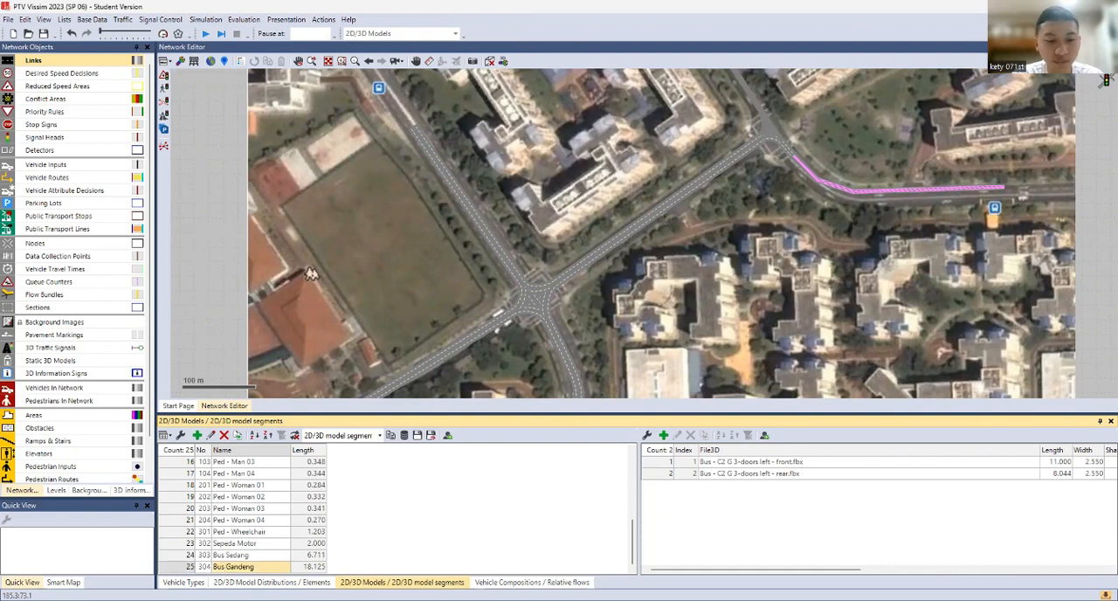
Open the vehicle compositions list and show the relative flows of the Default composition
left_click(184, 582)
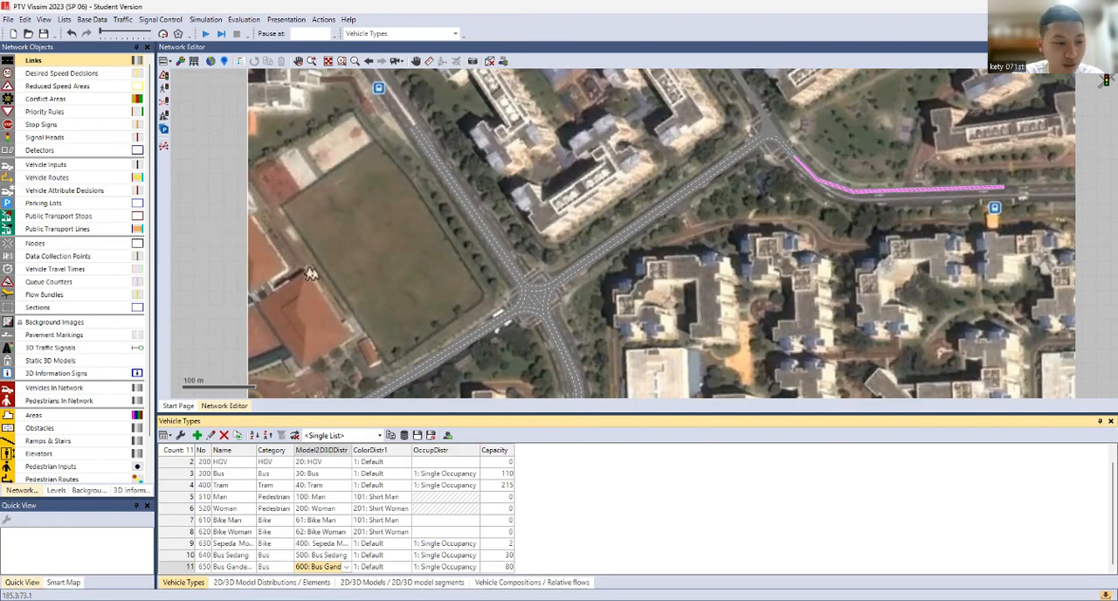
left_click(122, 19)
left_click(145, 35)
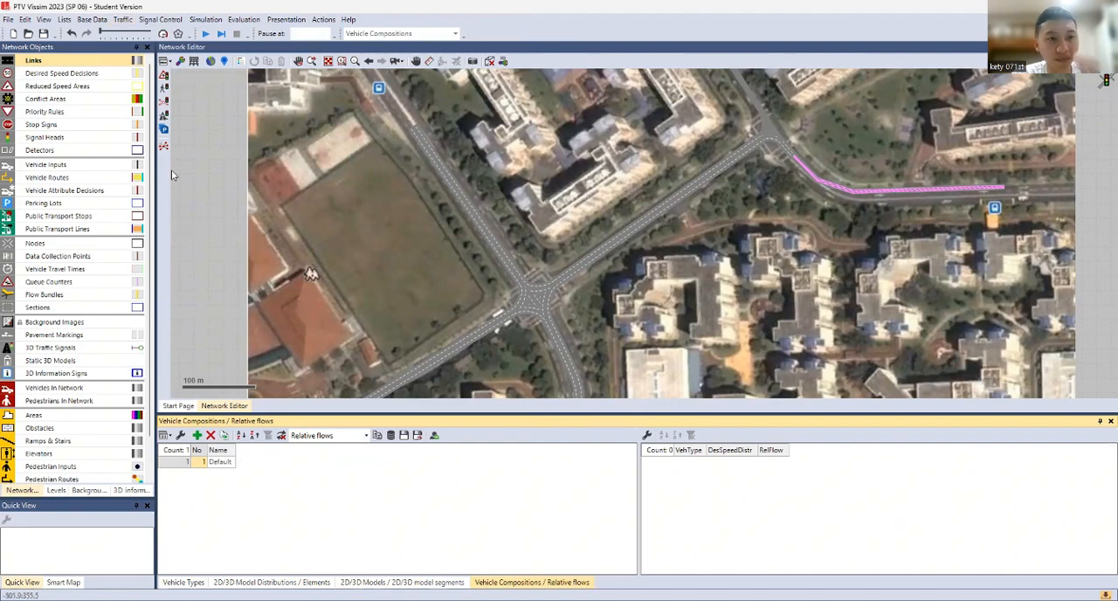
left_click(122, 19)
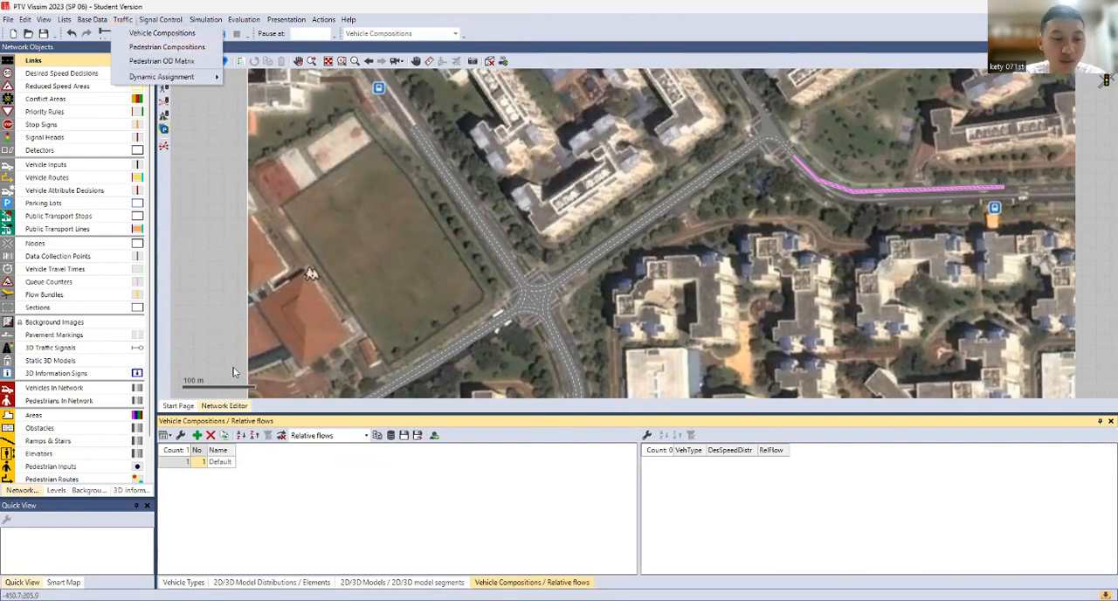
left_click(242, 530)
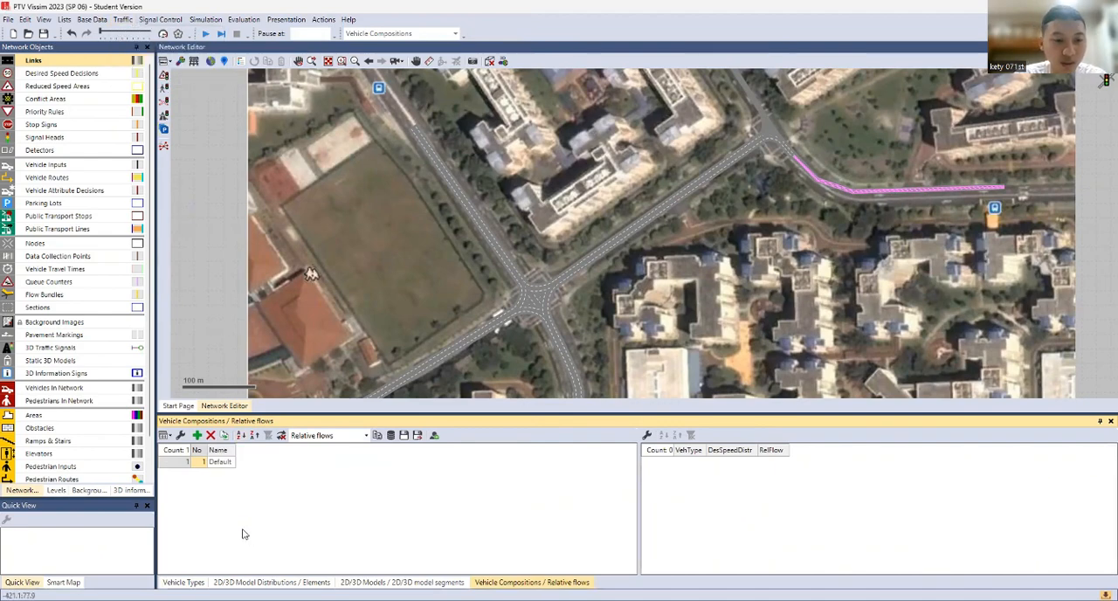
left_click(221, 463)
Select the southwest approach link at the main junction and rename the Default vehicle composition to Pendekat 1
left_click(495, 344)
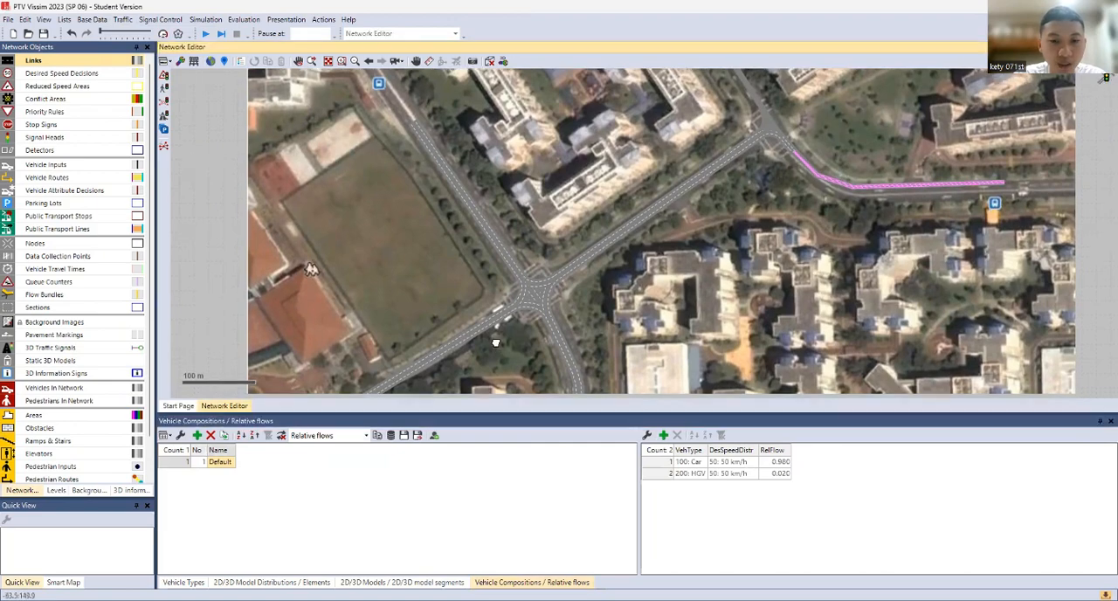
left_click_drag(496, 344, 511, 315)
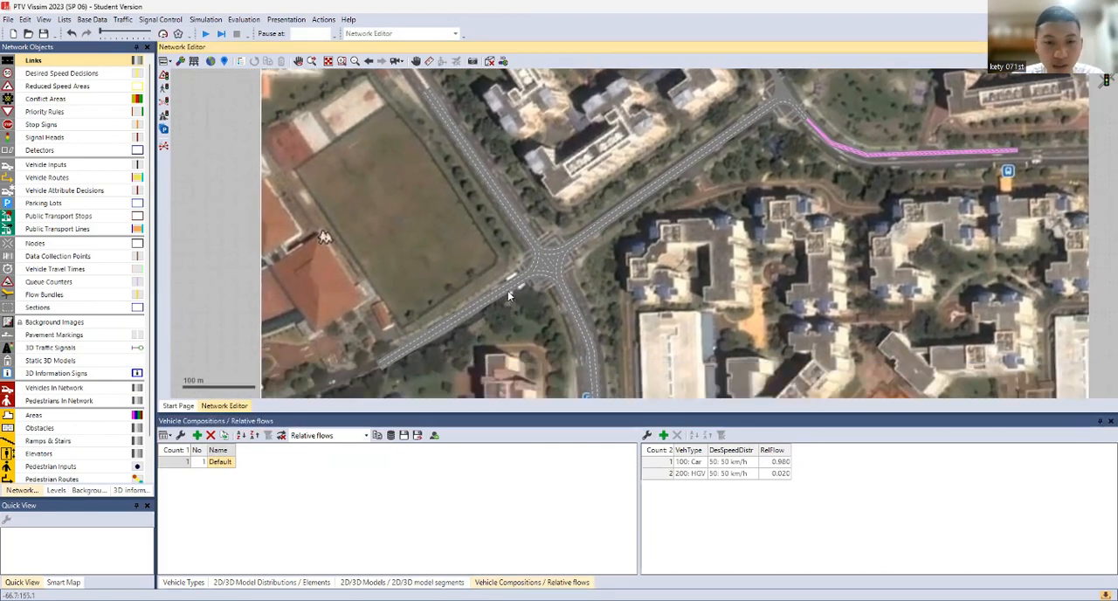
left_click(511, 286)
scroll(514, 282, "up", 3)
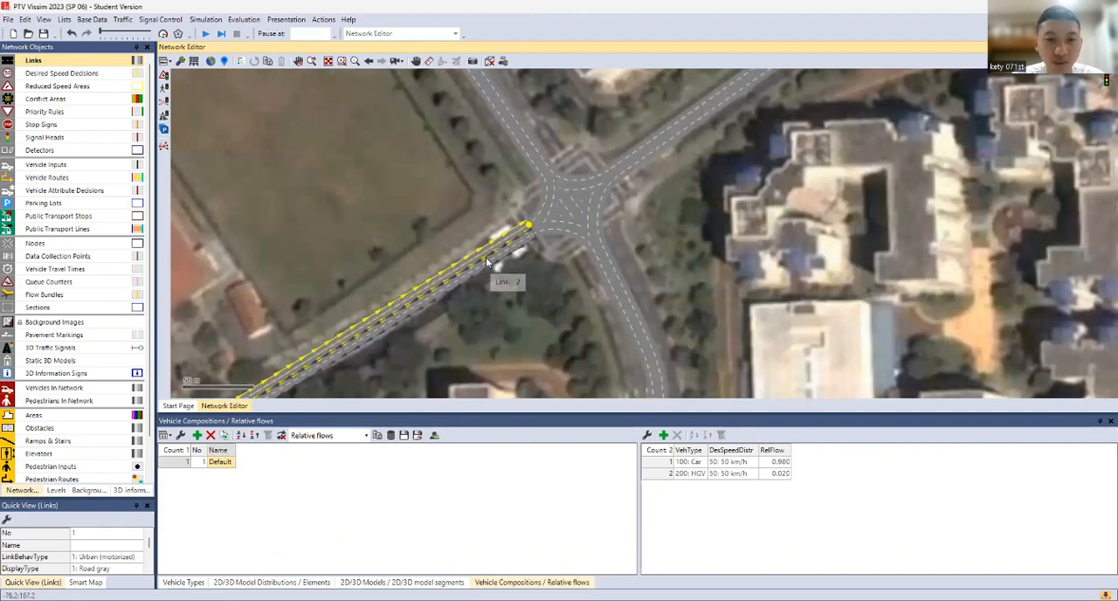
left_click(220, 461)
type("Per")
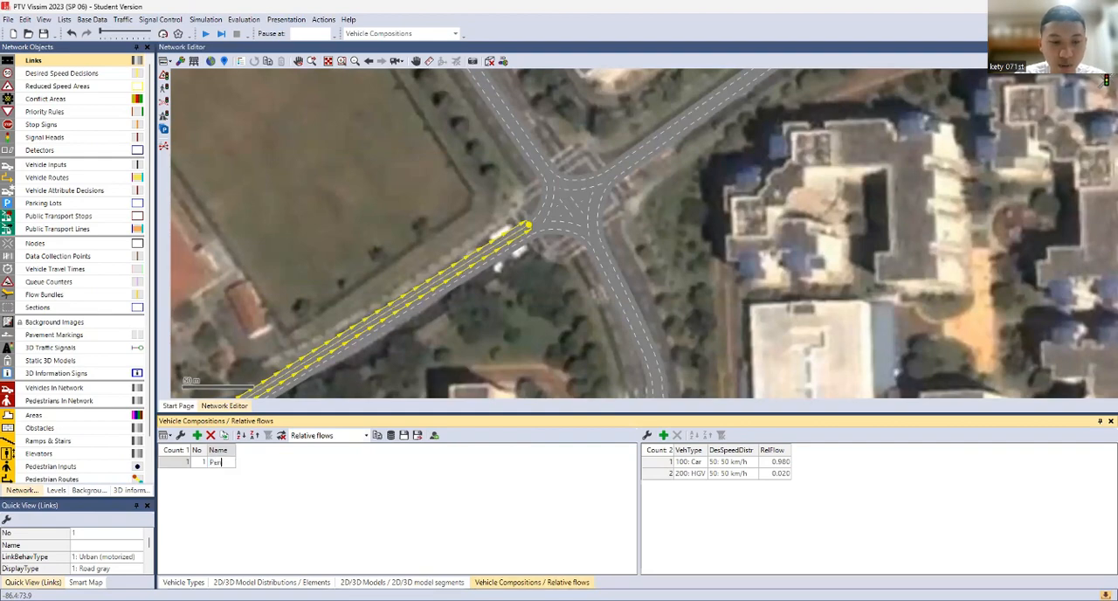
type("deka")
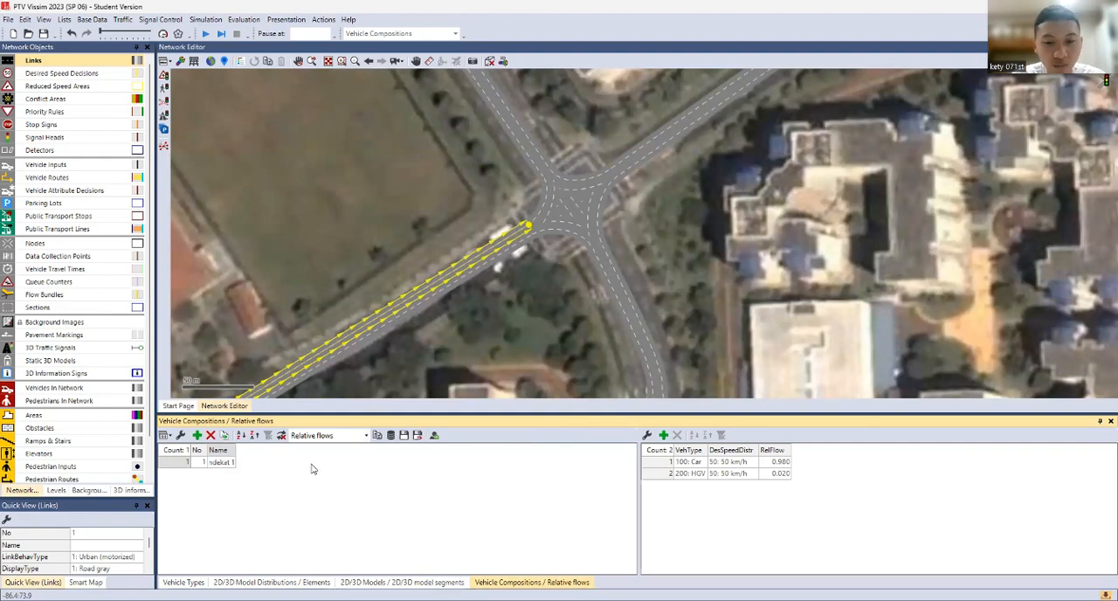
type("t 1")
key("Return")
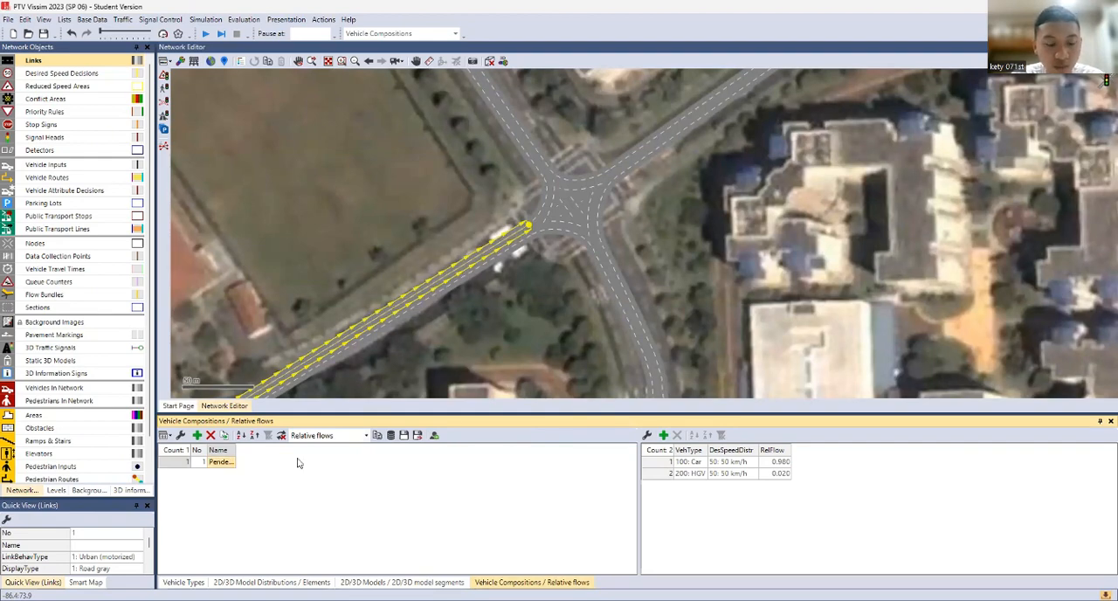
Add a third relative flow to Pendekat 1 with vehicle type 630: Sepeda Motor, and widen the vehicle type column
left_click(683, 474)
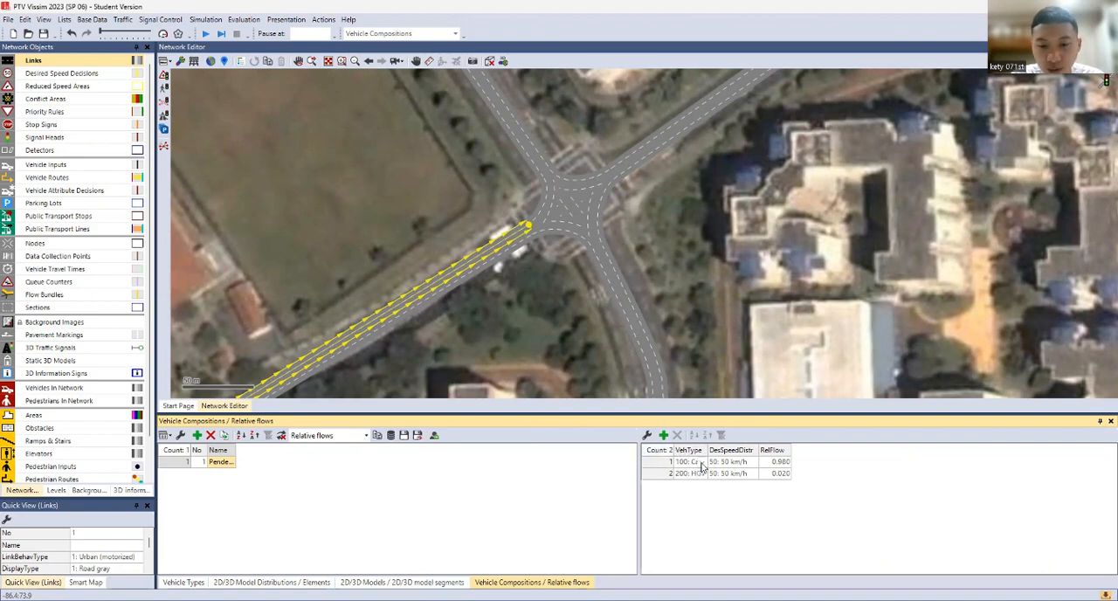
left_click(664, 435)
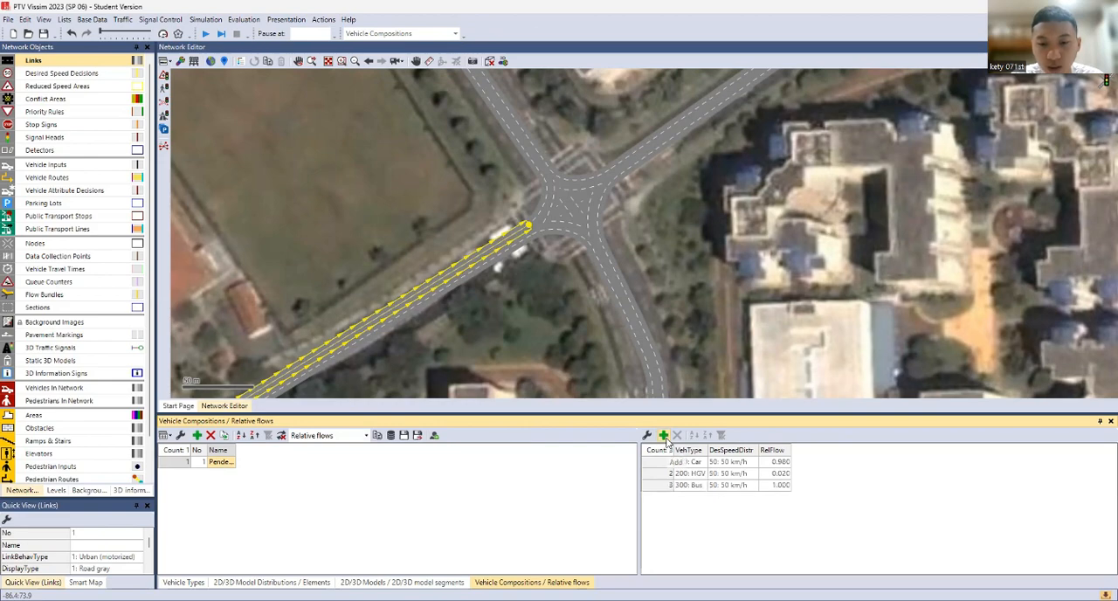
left_click(702, 488)
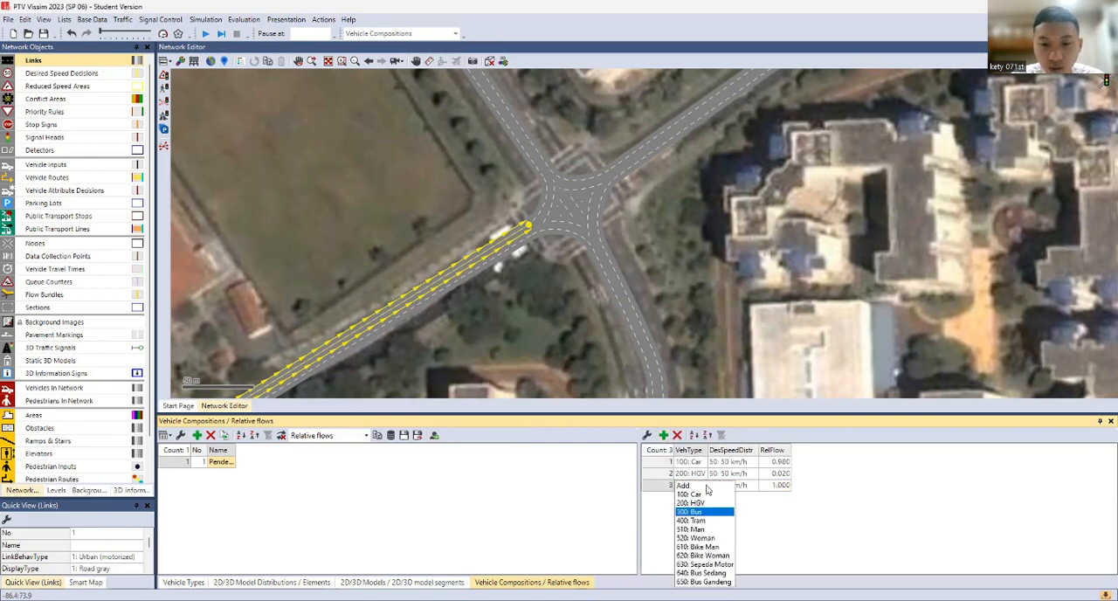
left_click(708, 565)
left_click_drag(708, 449, 732, 450)
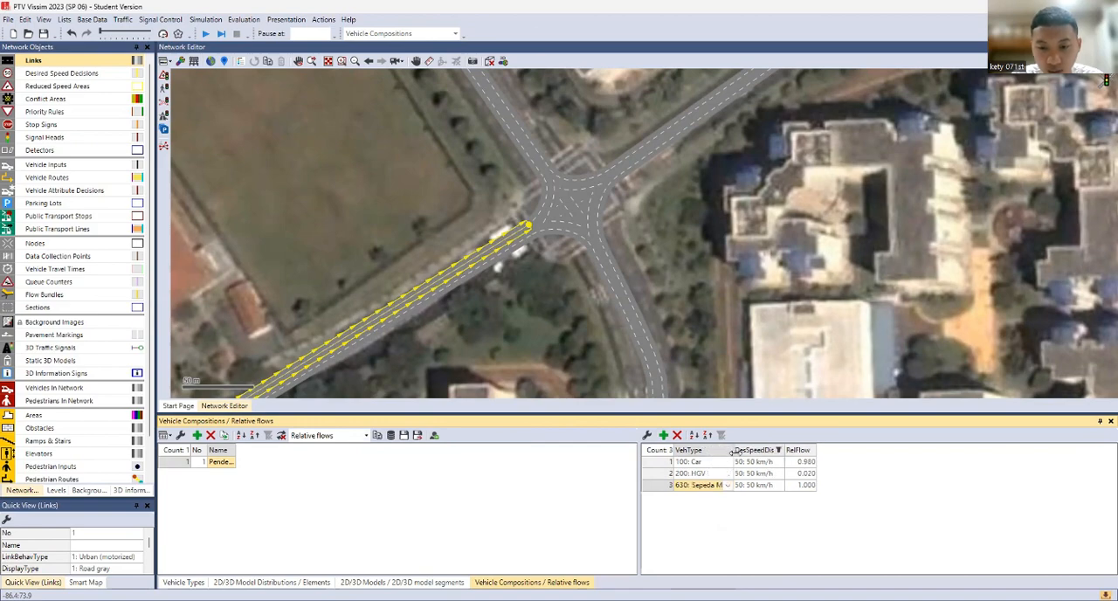
Set the Car relative flow in Pendekat 1 to 0.3 and reselect 200: HGV as the second entry's vehicle type
left_click(799, 464)
left_click(800, 464)
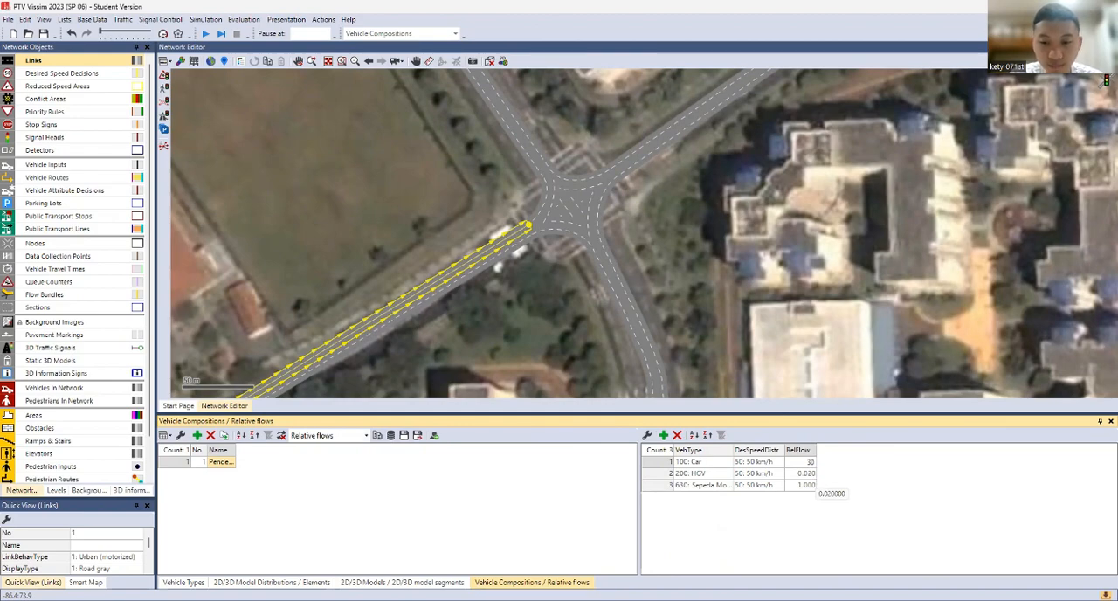
left_click(805, 484)
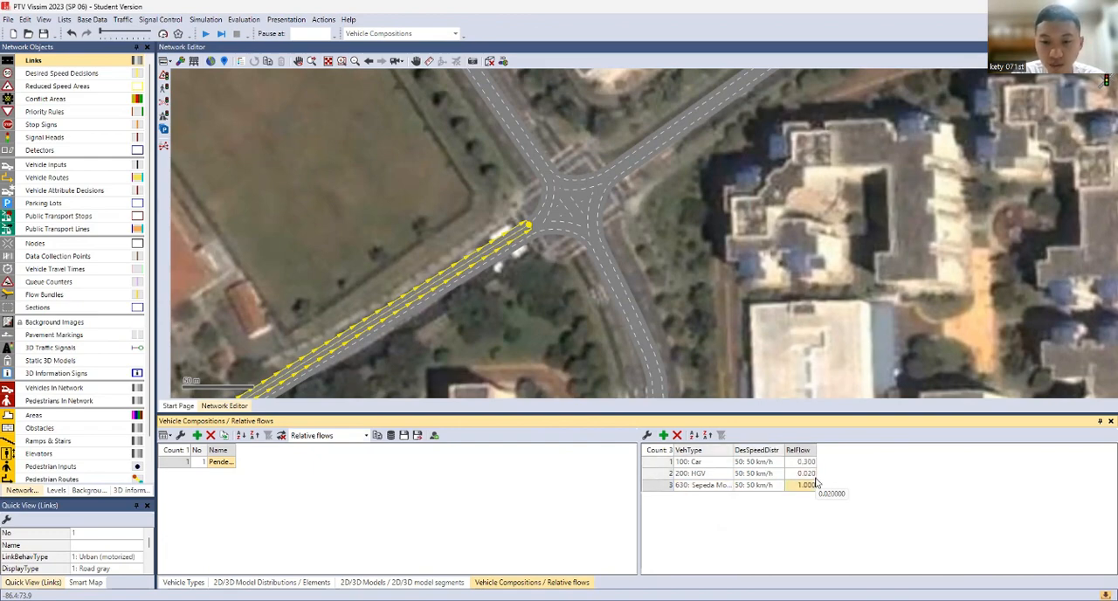
left_click(811, 476)
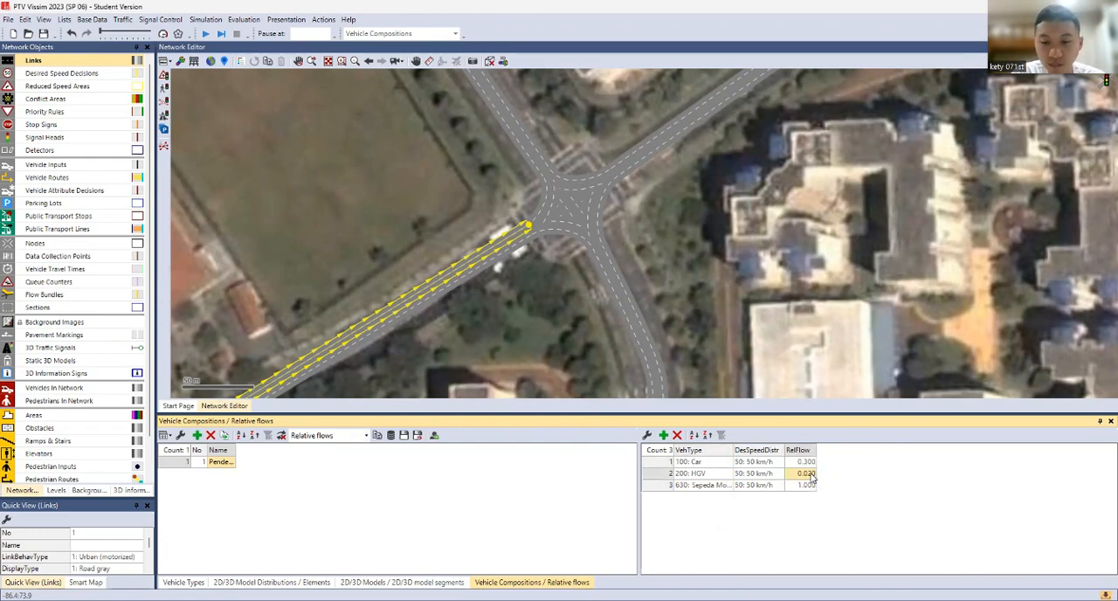
left_click(725, 475)
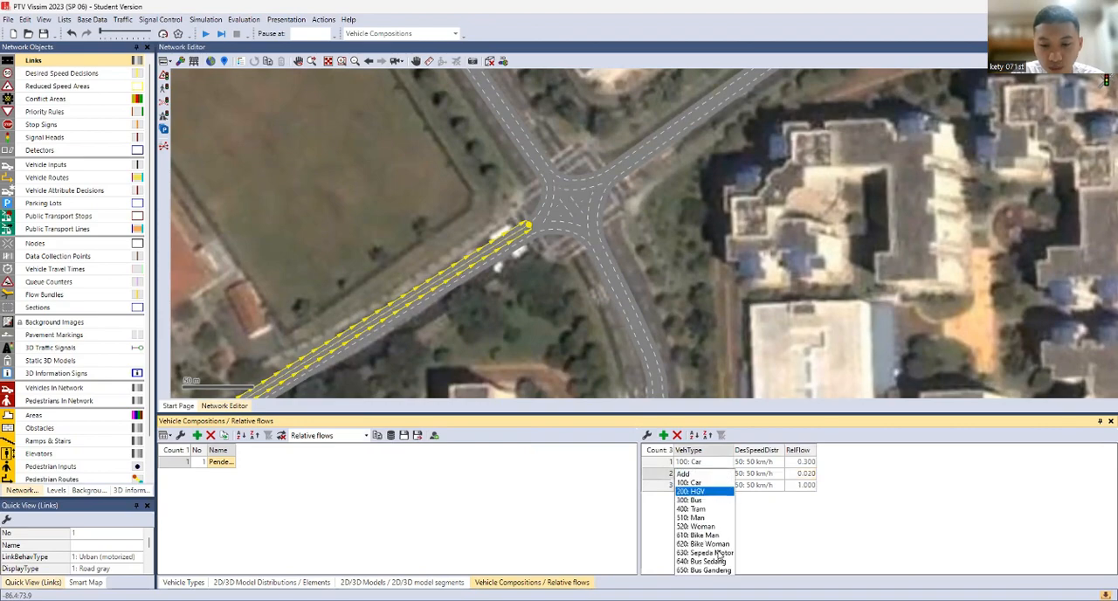
left_click(718, 492)
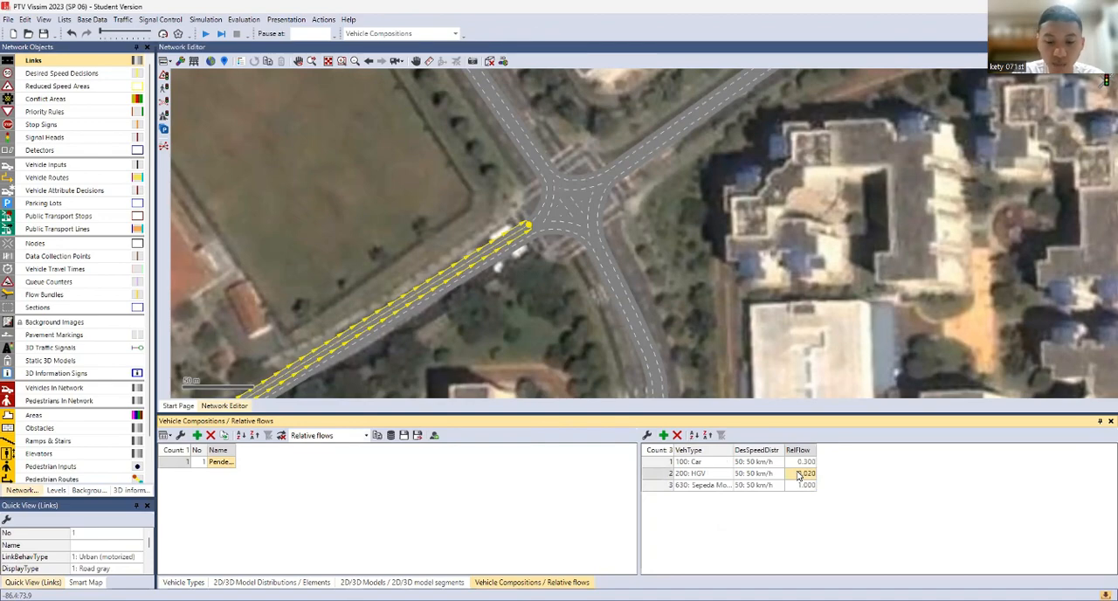
Set the relative flows in Pendekat 1 to 5% for HGV and 65% for Sepeda Motor
left_click(797, 474)
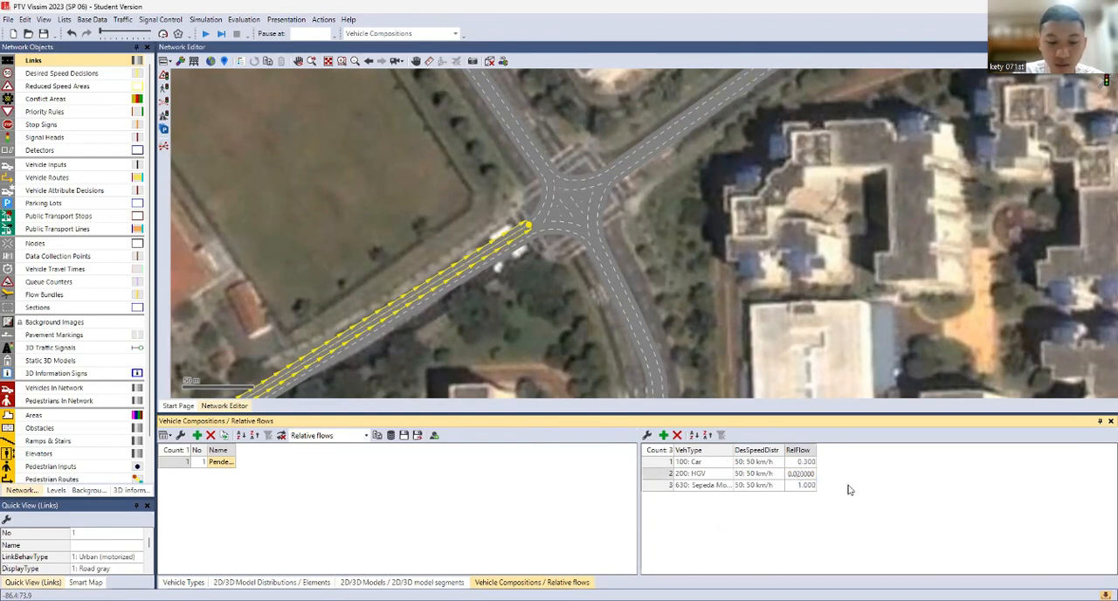
key("ctrl+a")
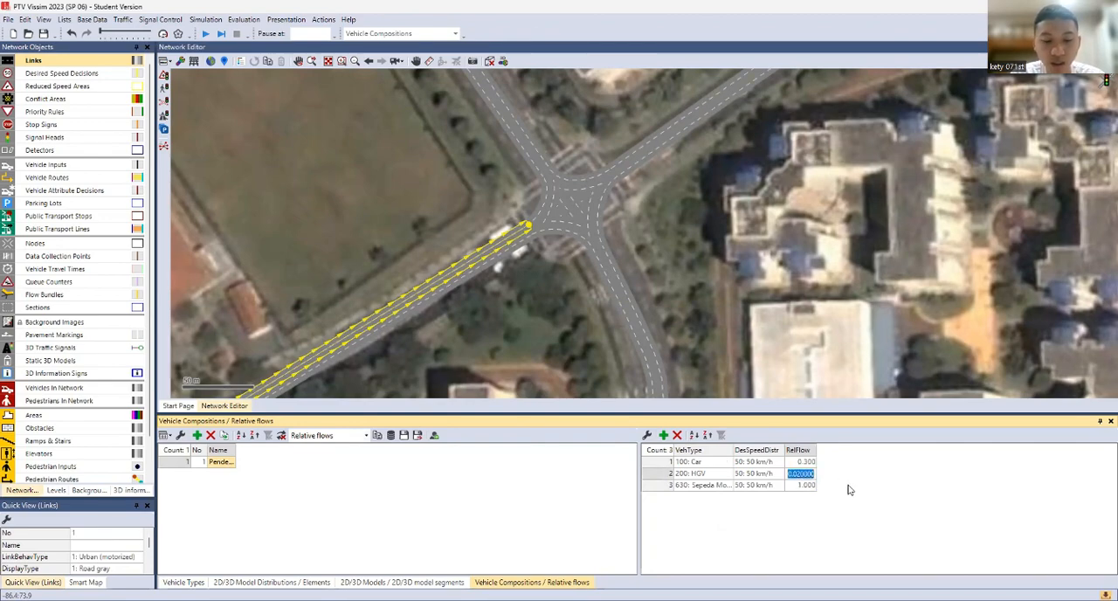
type("5")
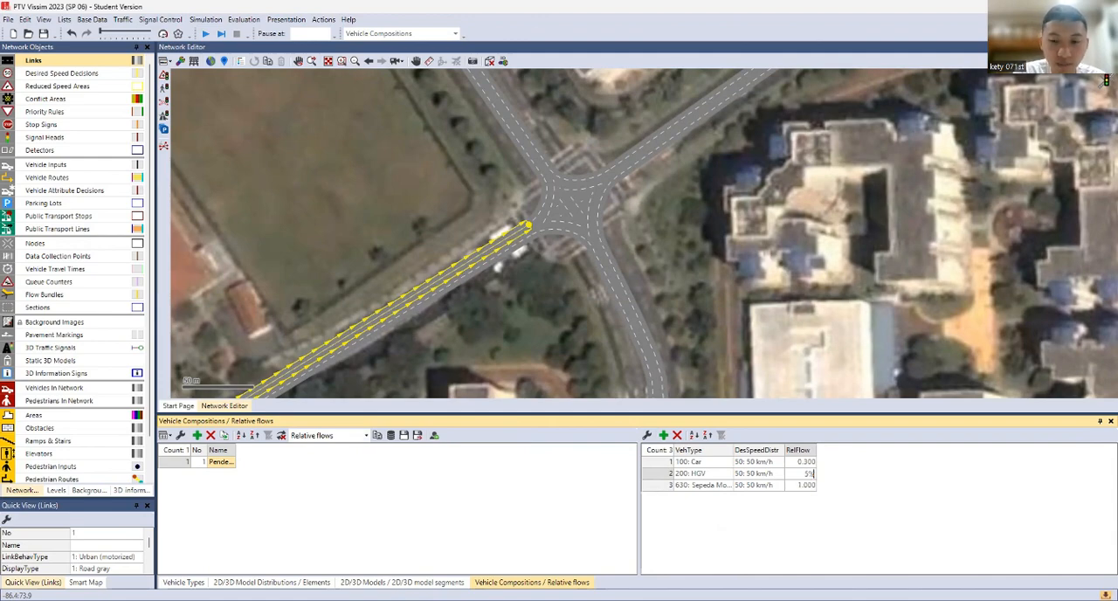
key("Return")
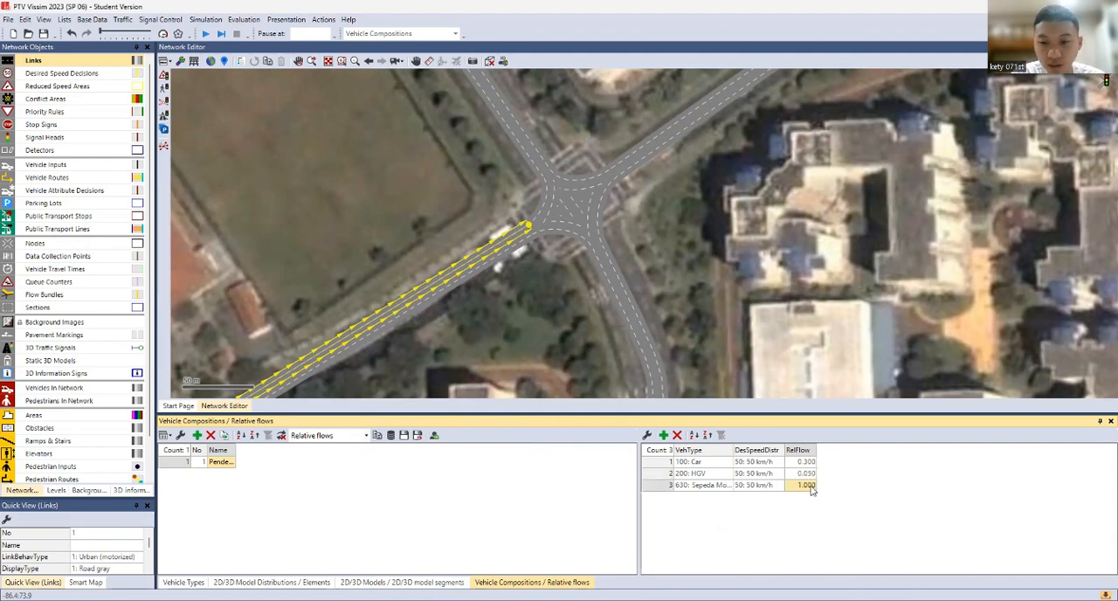
left_click(810, 488)
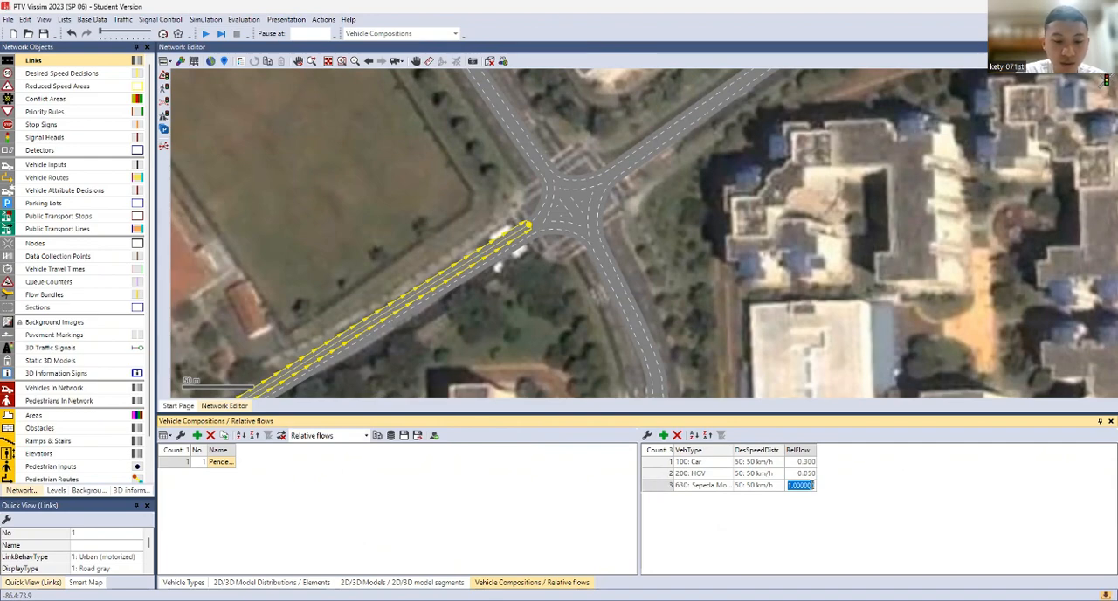
type("65")
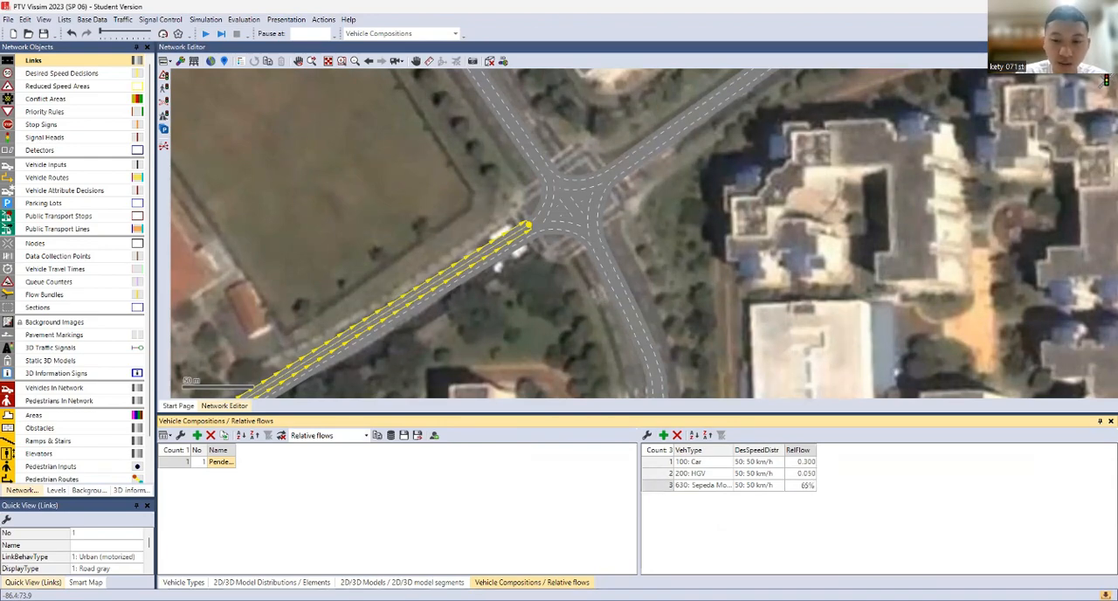
key("Return")
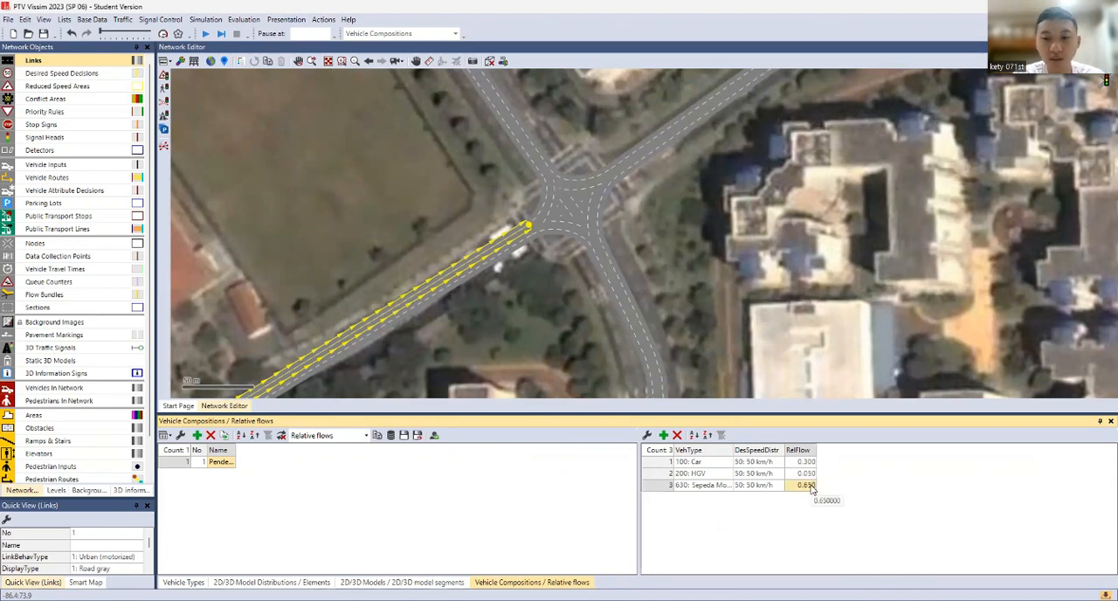
Widen the desired speed column and set Pendekat 1's desired speed distributions to 80 km/h for Sepeda Motor and 30 km/h for HGV
left_click(768, 463)
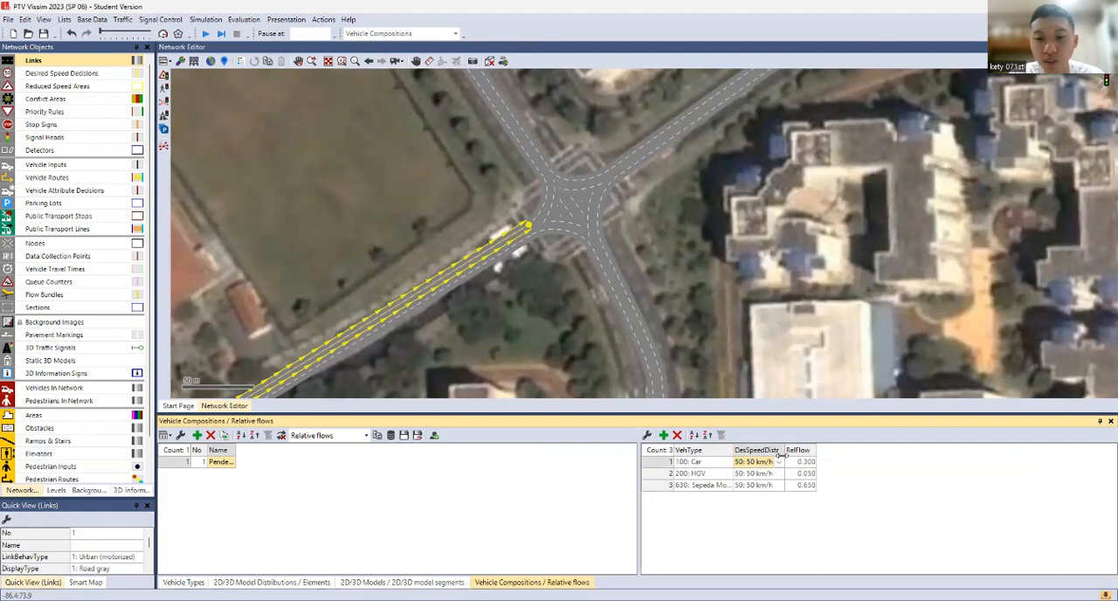
double_click(787, 449)
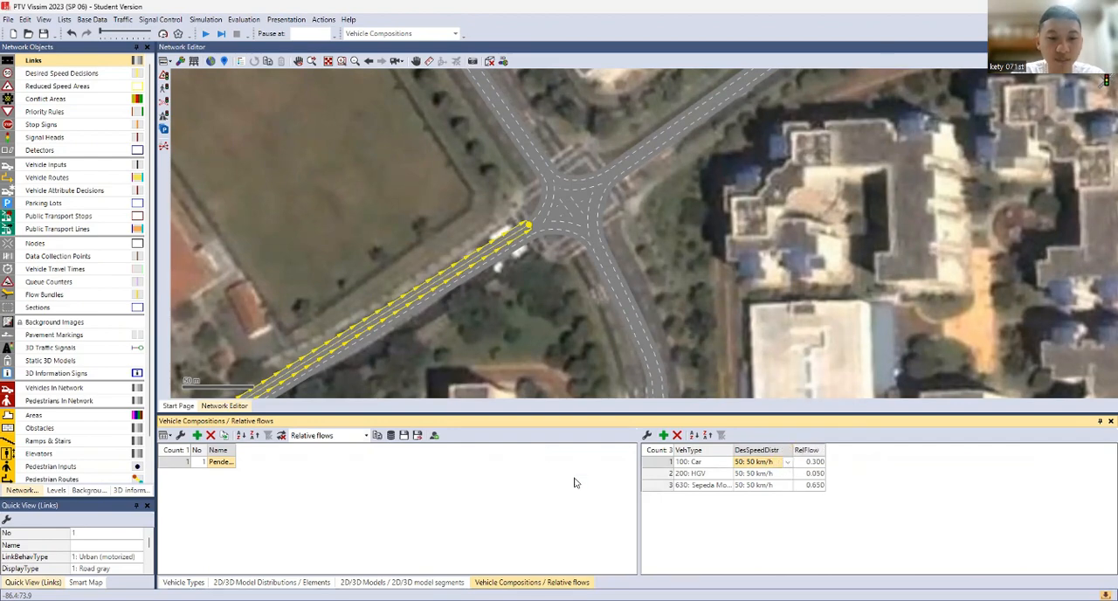
left_click(774, 463)
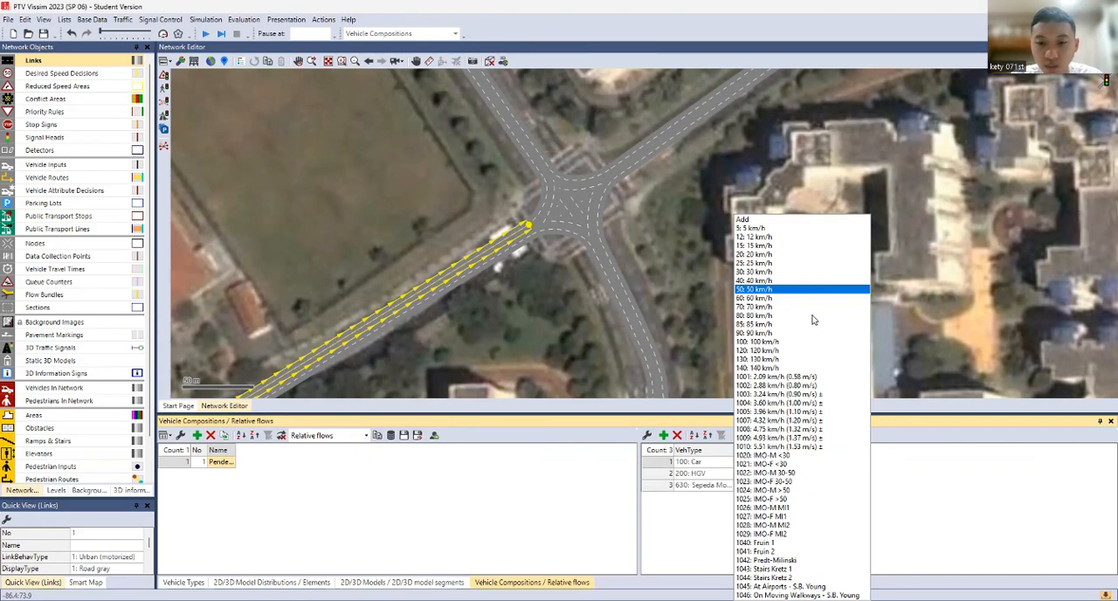
left_click(885, 468)
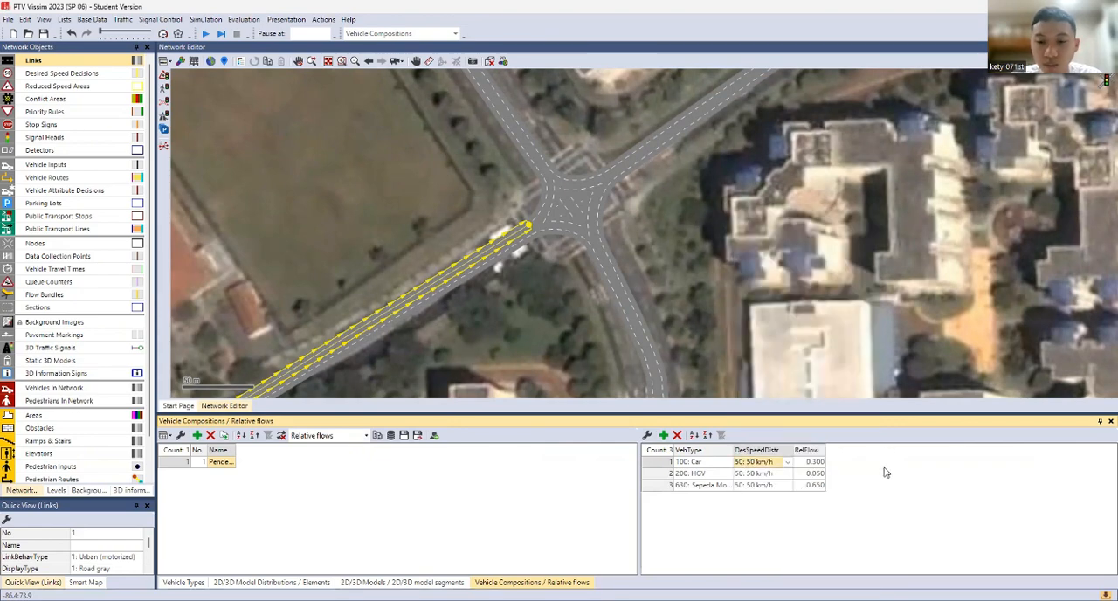
left_click(789, 486)
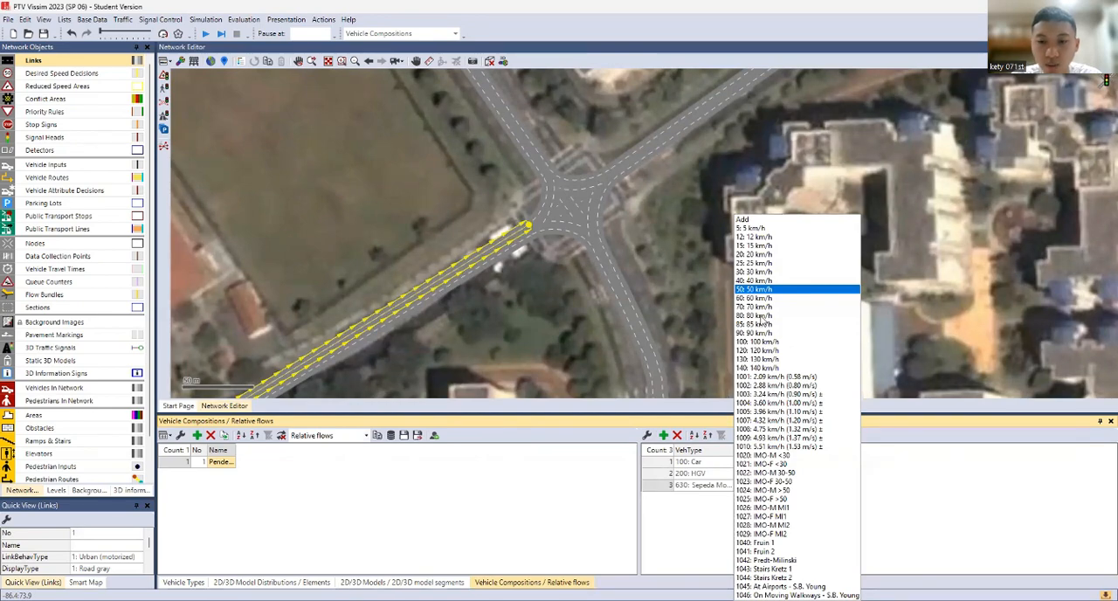
left_click(760, 315)
left_click(764, 474)
left_click(790, 474)
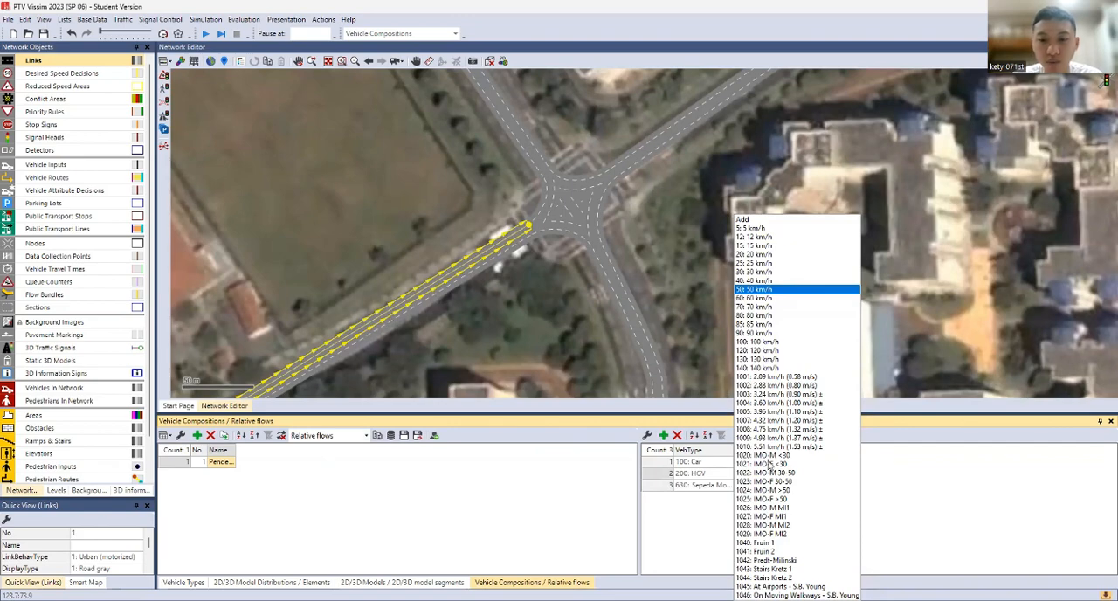
left_click(769, 272)
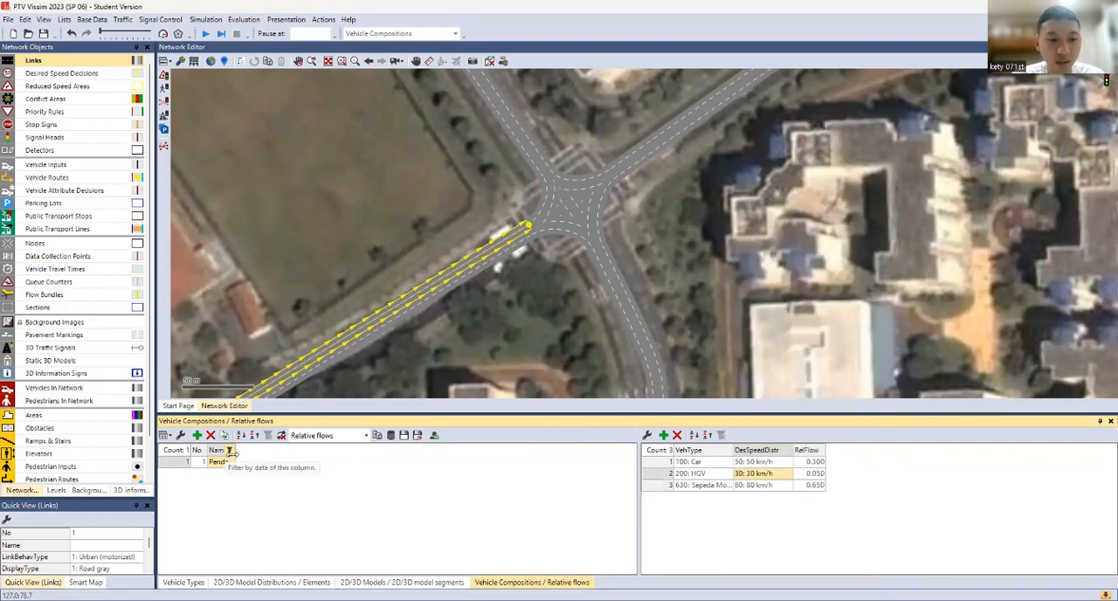
Widen the composition name column and add two more vehicle compositions, naming number 2 Pendekat 2
left_click_drag(235, 453, 251, 453)
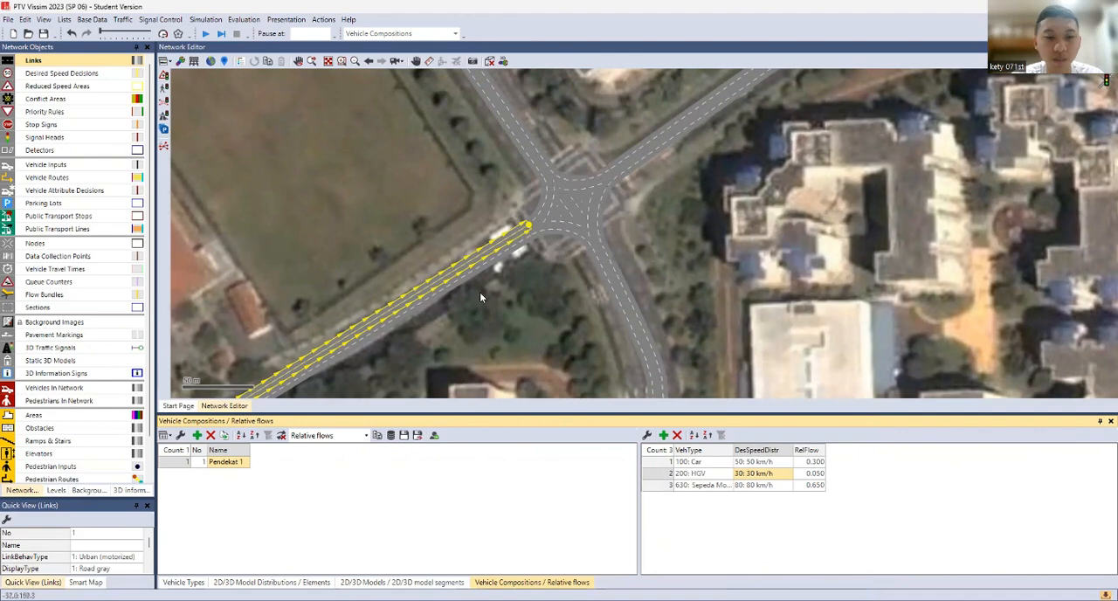
left_click(197, 436)
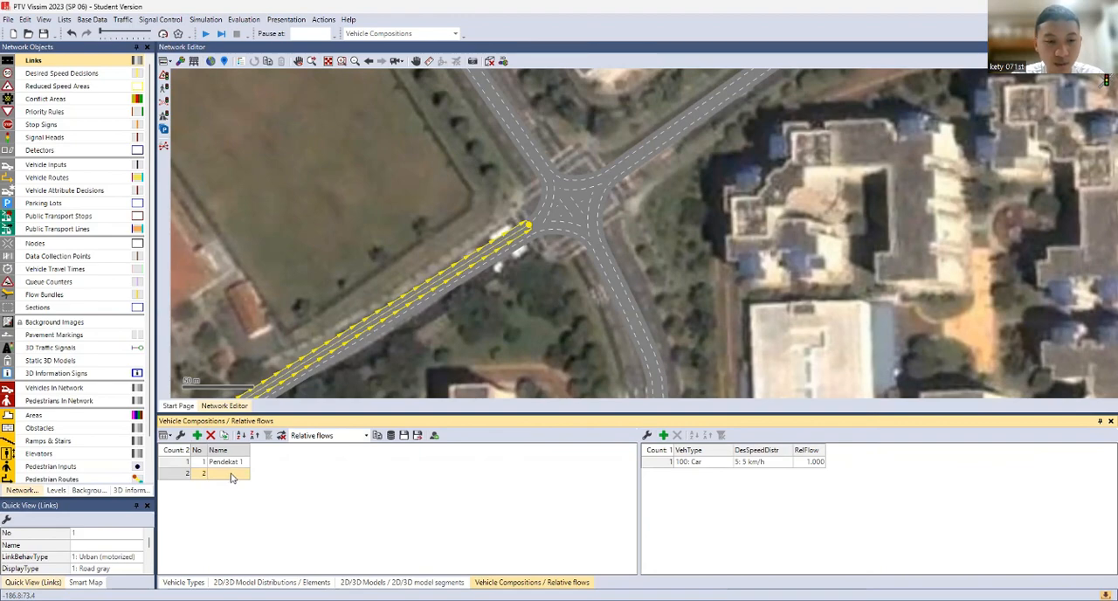
left_click(233, 478)
type("Pe")
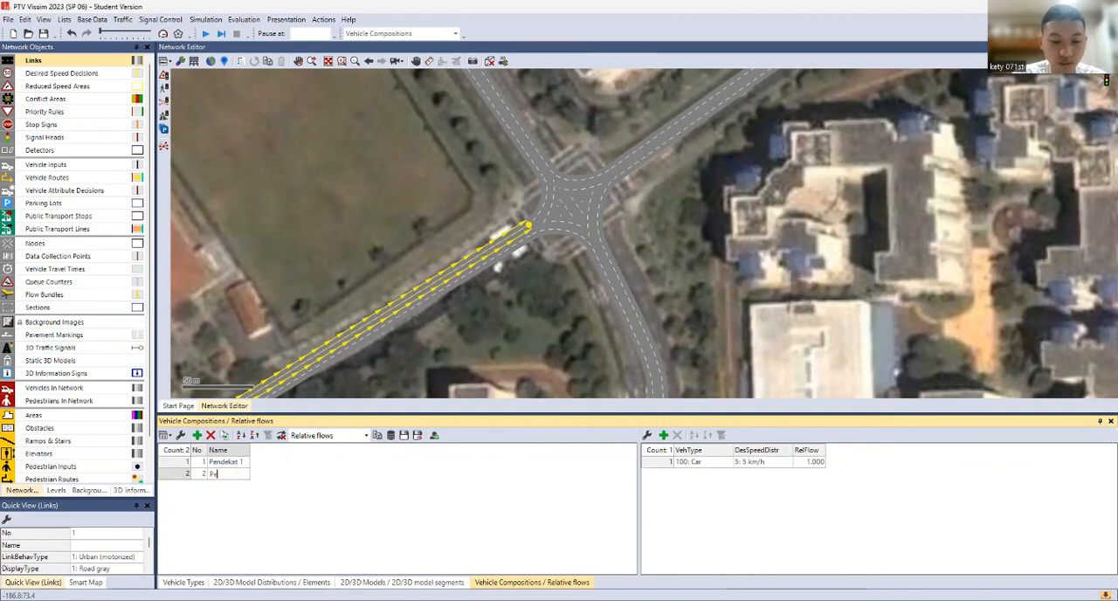
type("ndekat 2")
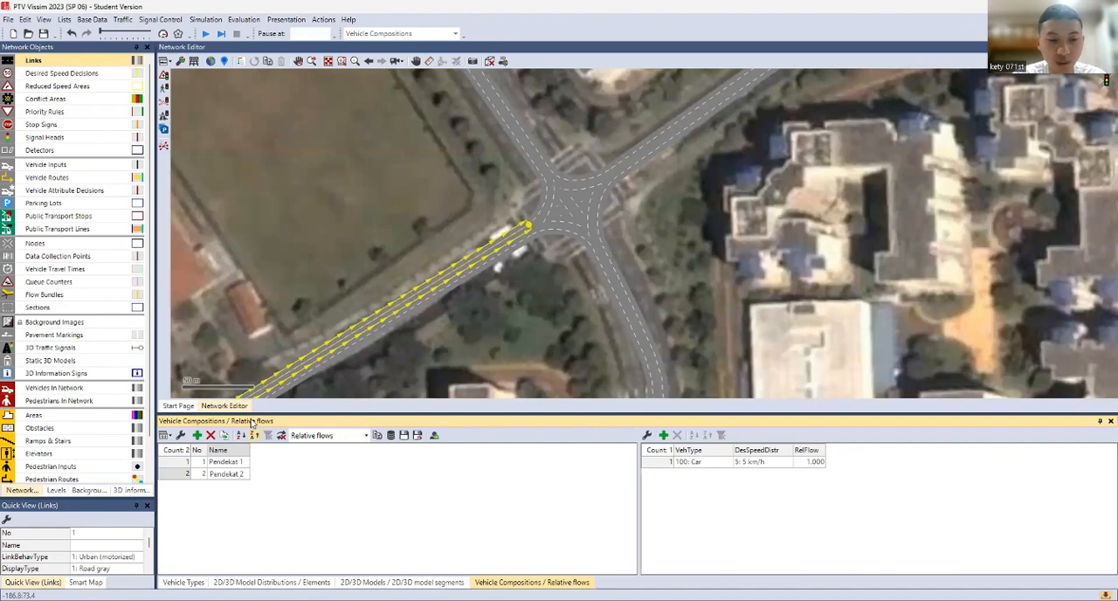
left_click(197, 434)
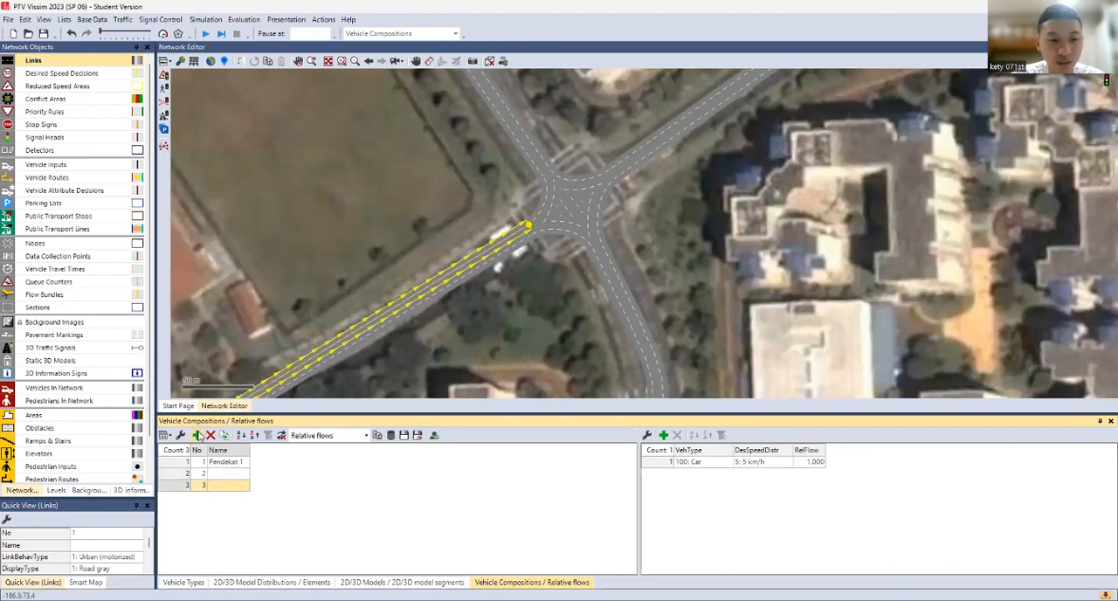
left_click(225, 477)
type("Pende")
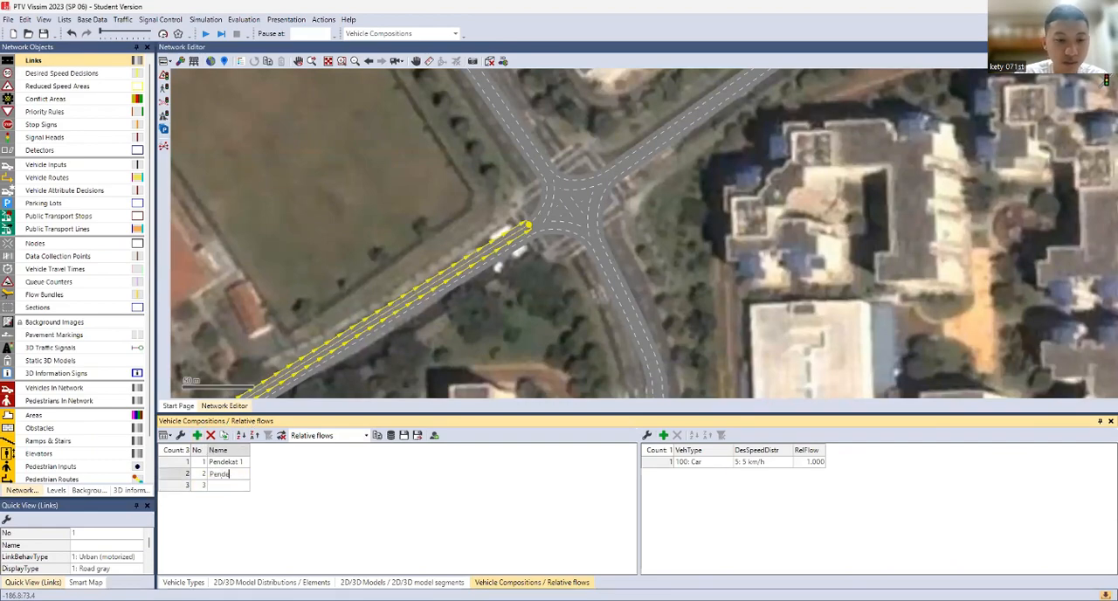
type("kat 2")
key("Return")
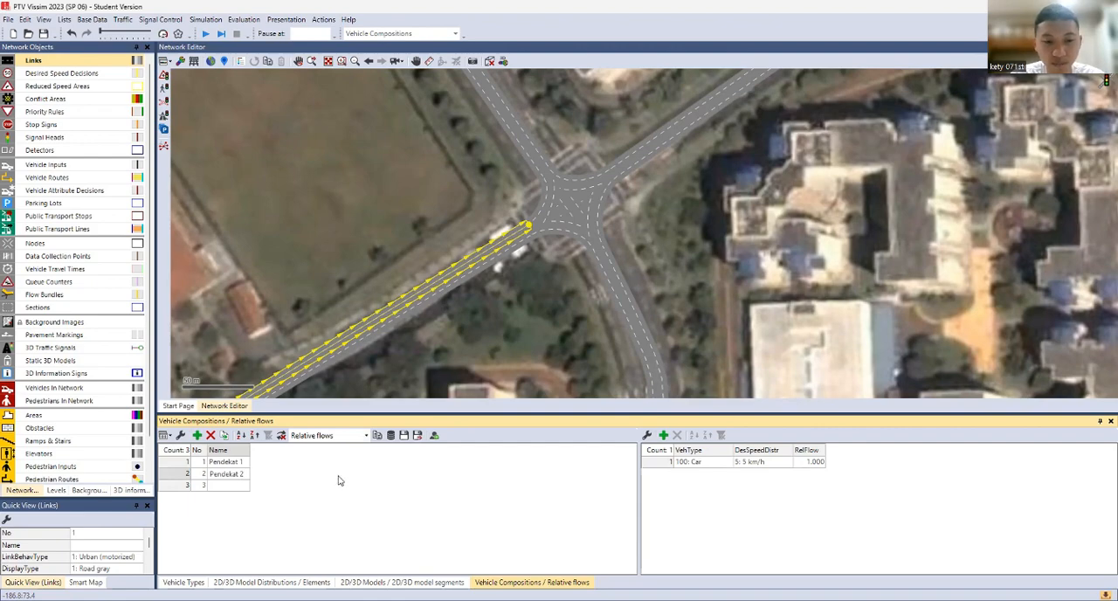
Add two relative flows to Pendekat 2, with 200: HGV second and 630: Sepeda Motor as the third vehicle type
left_click(728, 465)
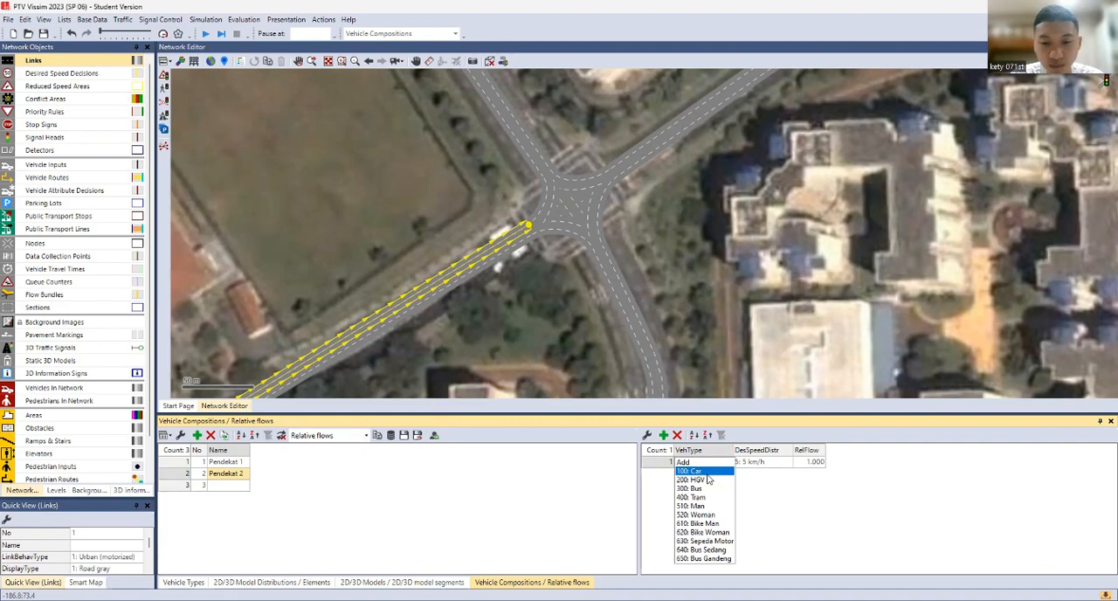
left_click(664, 435)
left_click(664, 435)
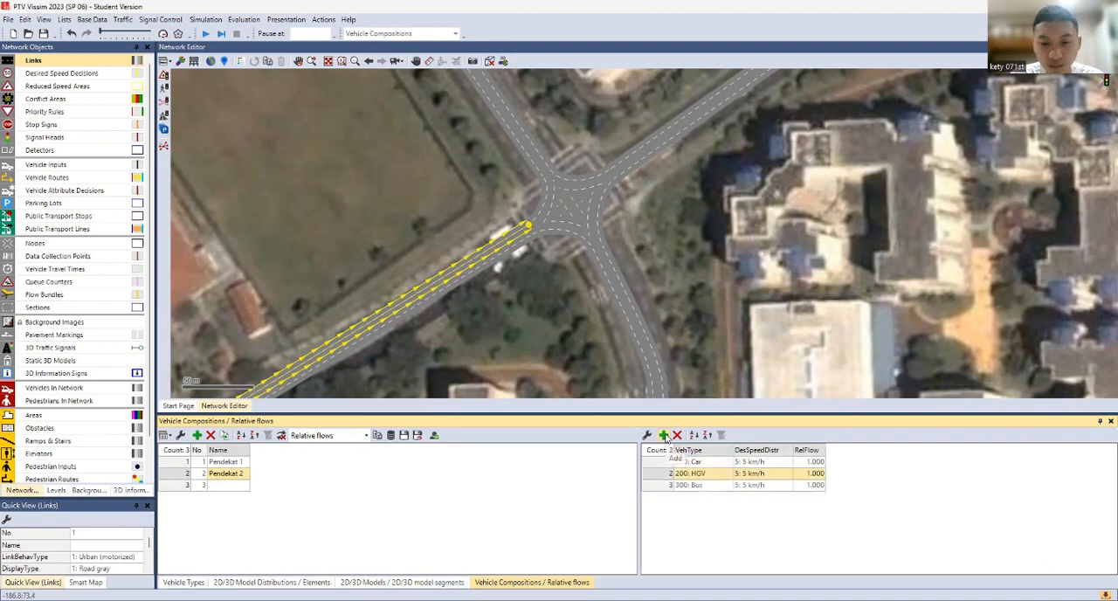
left_click(726, 486)
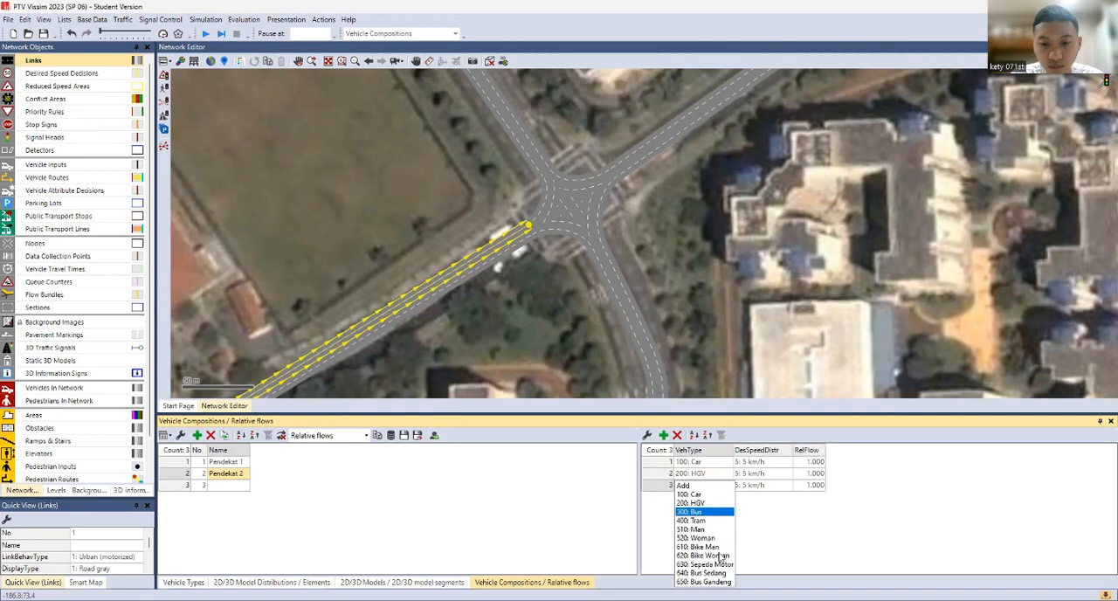
left_click(712, 564)
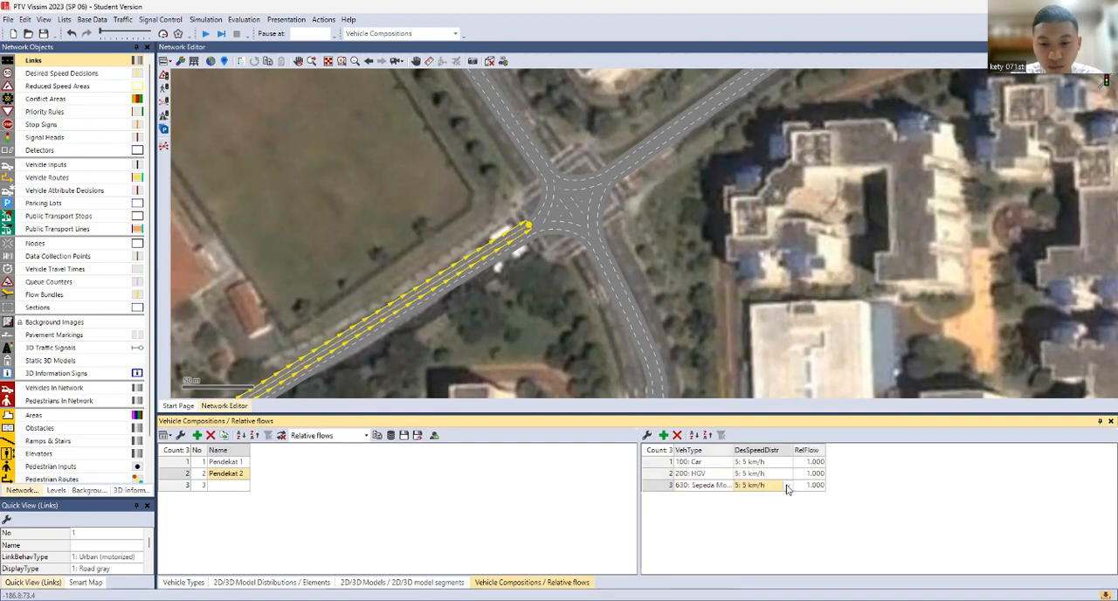
Set Pendekat 2's desired speed distributions to 80 km/h for Sepeda Motor, 30 km/h for HGV and 50 km/h for Car
left_click(785, 487)
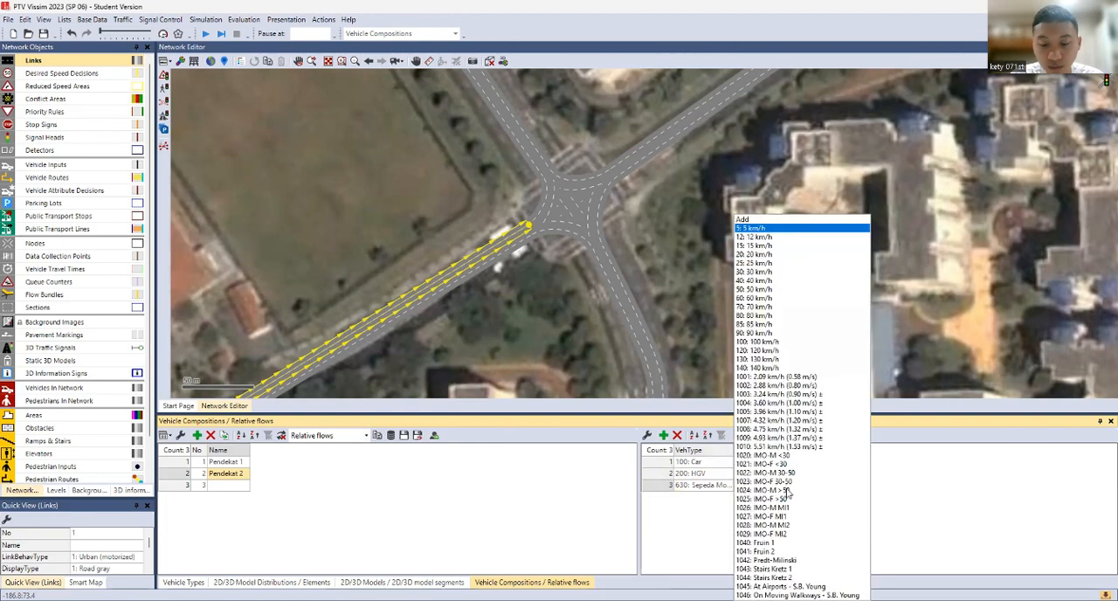
left_click(755, 315)
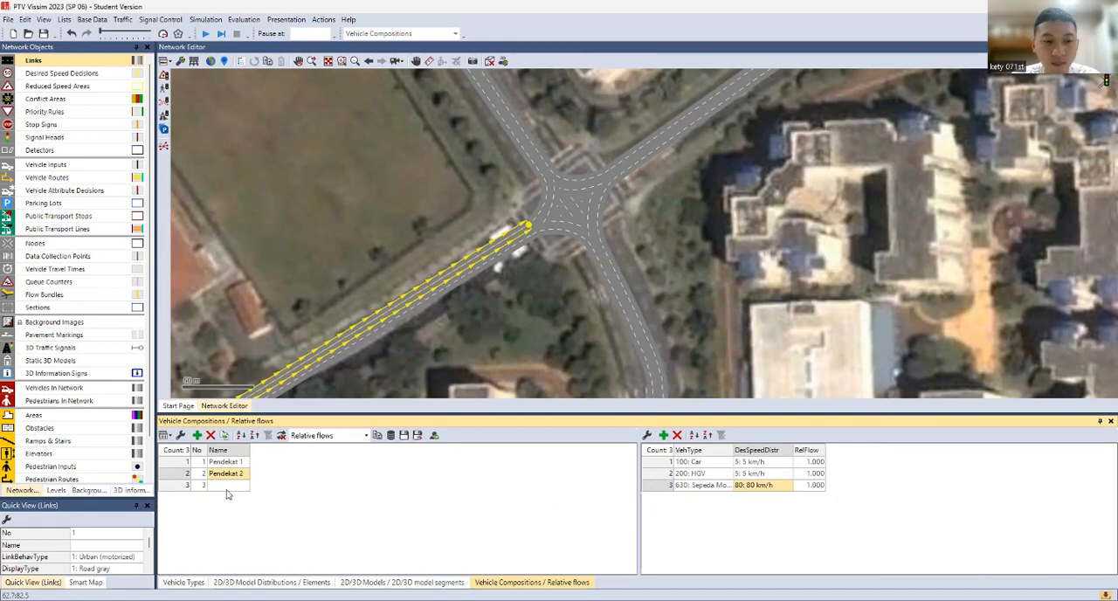
left_click(755, 473)
left_click(755, 473)
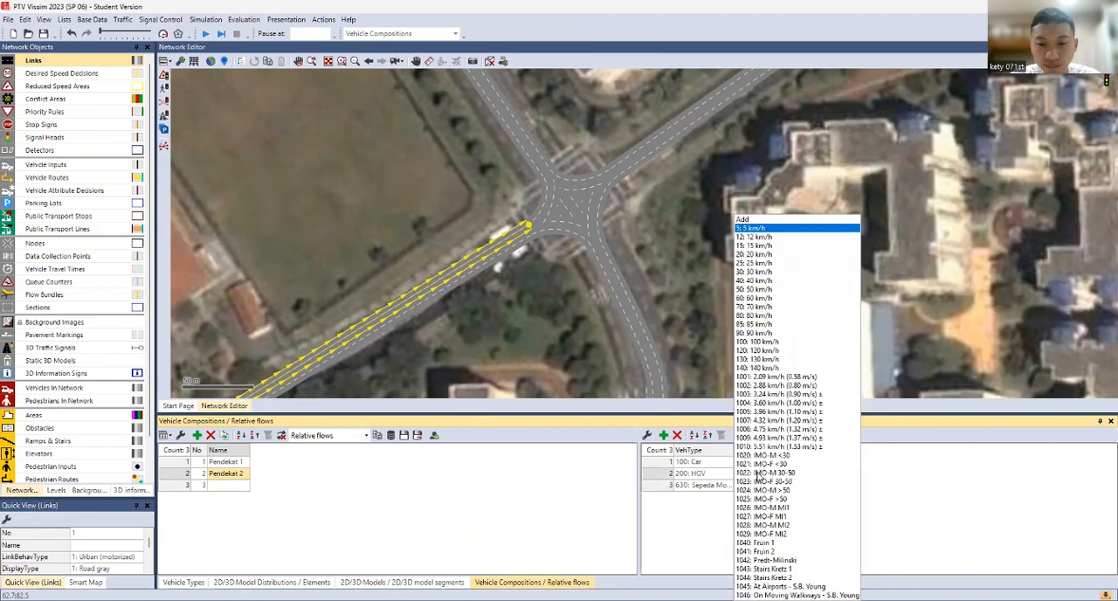
left_click(763, 272)
left_click(766, 463)
left_click(765, 466)
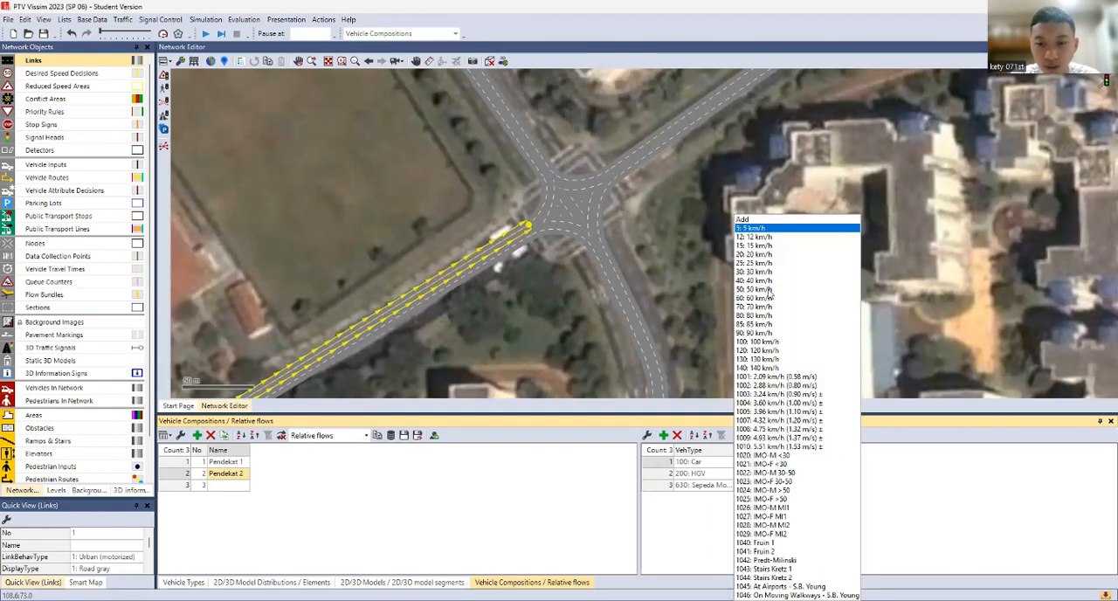
left_click(769, 291)
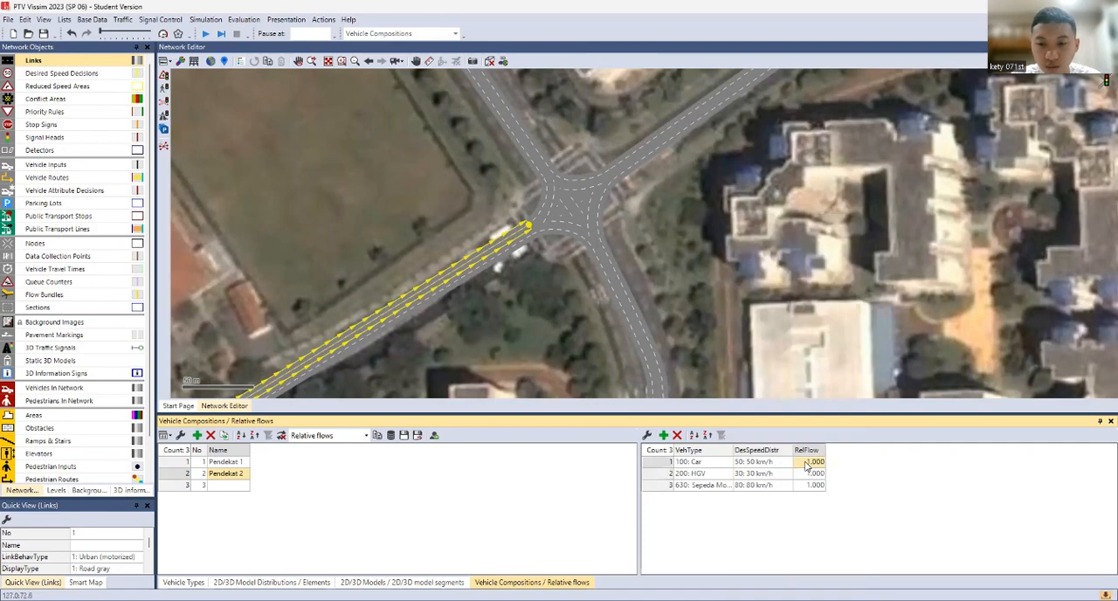
Set the relative flows in Pendekat 2 to 30% for Car, 5% for HGV and 65% for Sepeda Motor
left_click(807, 464)
key("BackSpace")
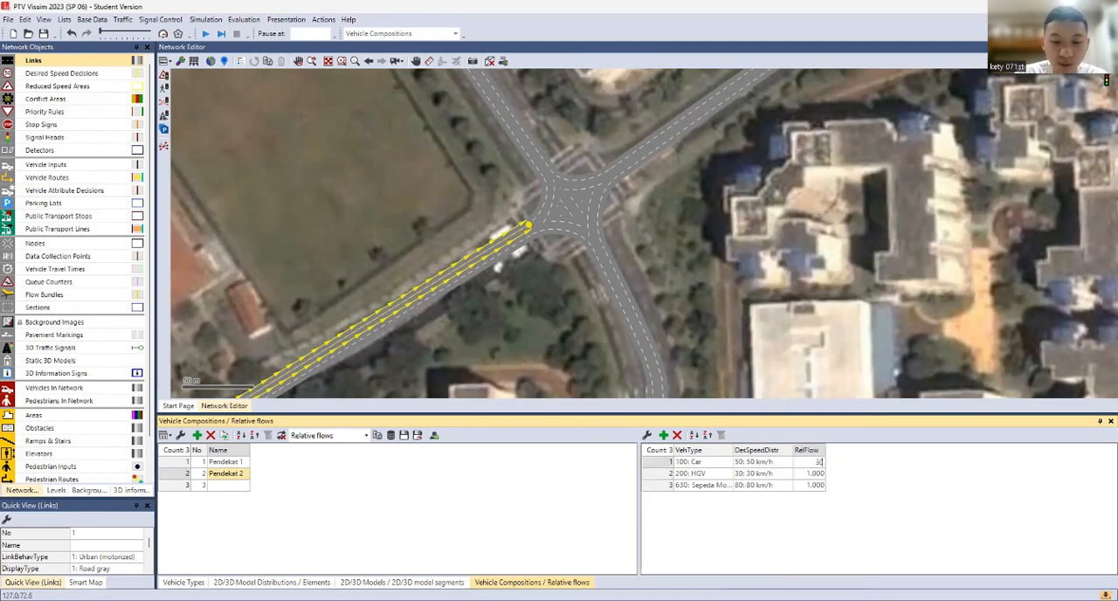
type("30%")
key("Return")
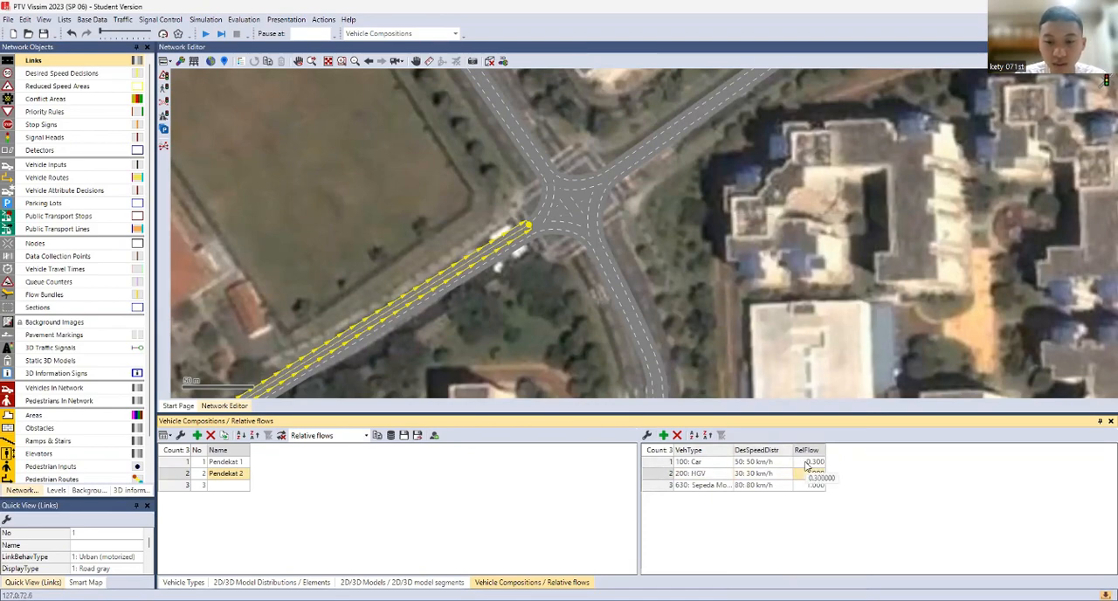
type("5%")
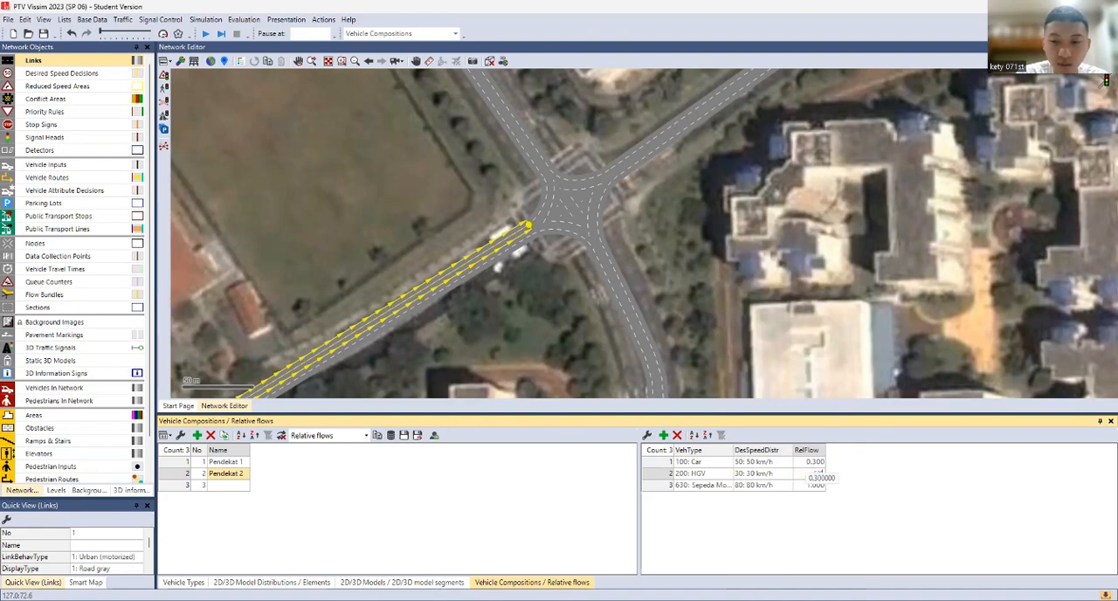
key("Return")
type("9")
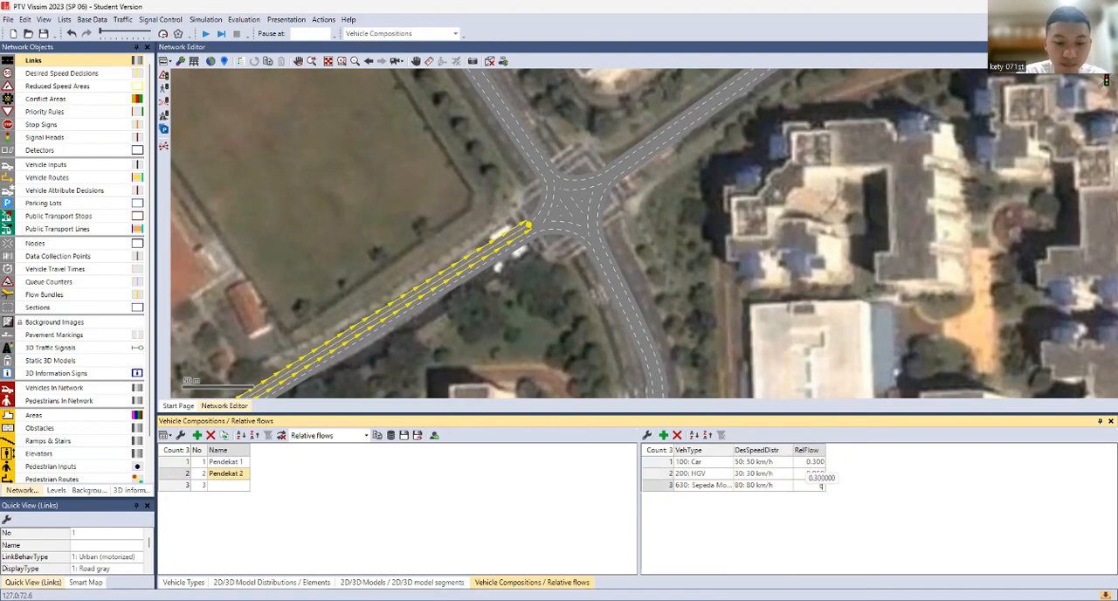
type("5%")
key("Return")
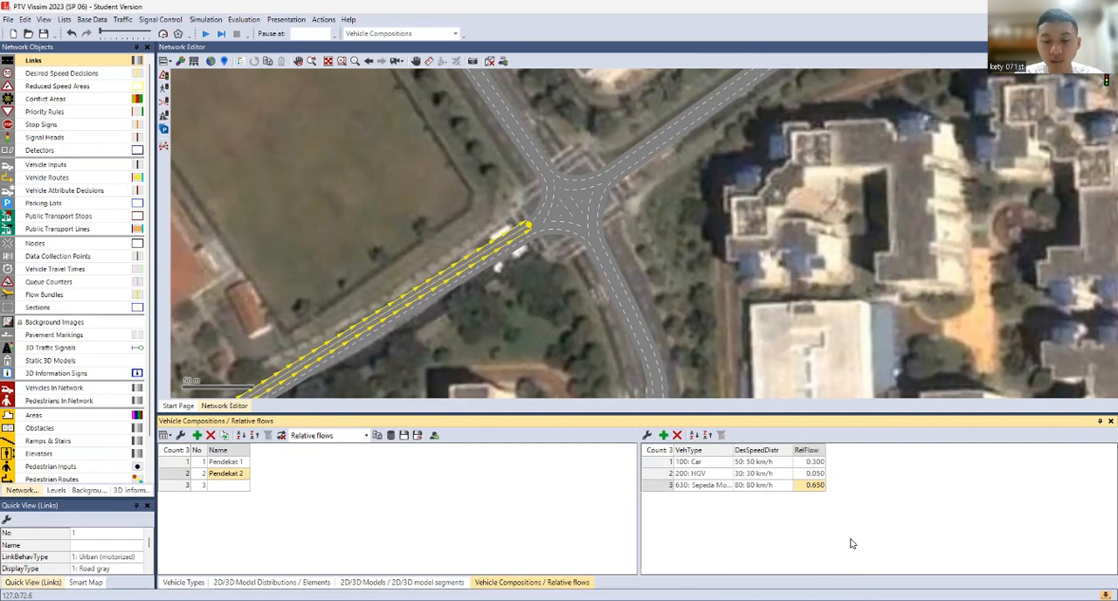
Name vehicle composition number 3 Pendekat 3
left_click(229, 486)
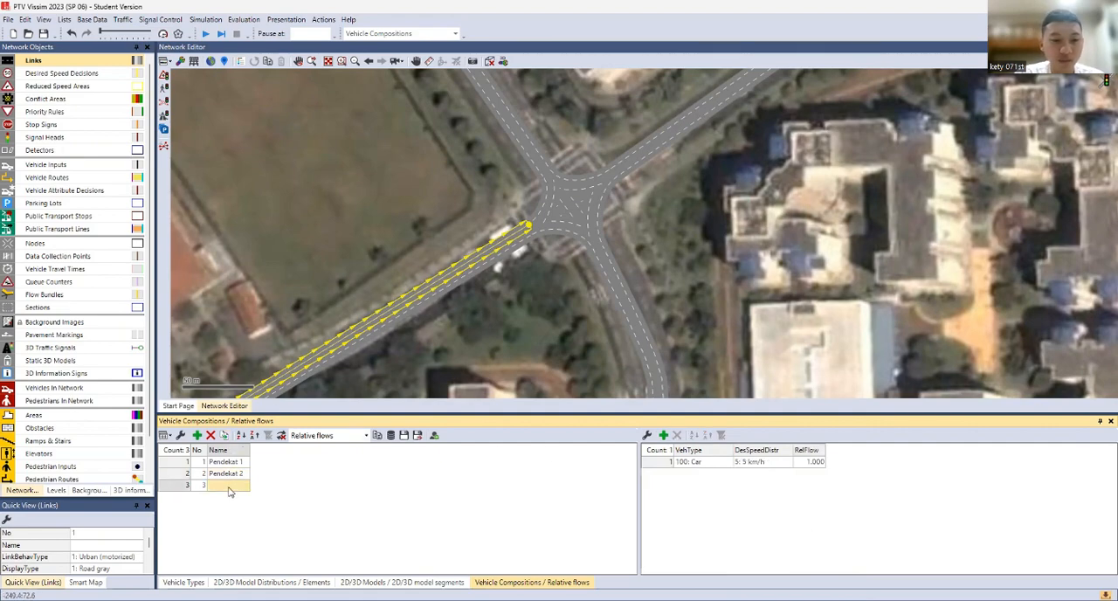
left_click(229, 486)
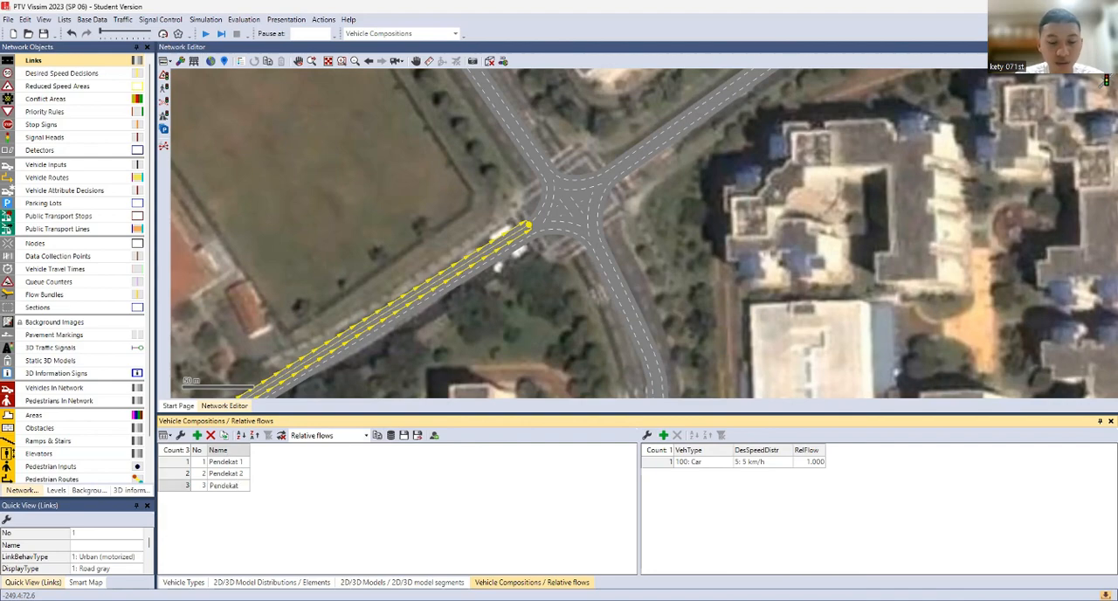
Examine the approach roads around both junctions in the network and clear the selection of the southwest link
scroll(593, 279, "down", 2)
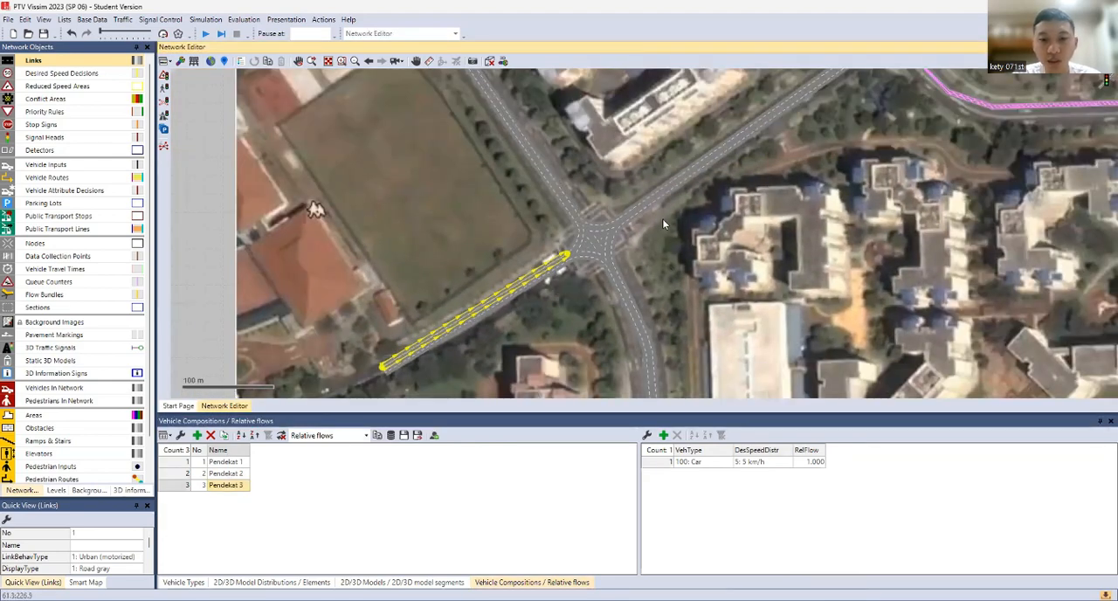
left_click_drag(773, 151, 593, 365)
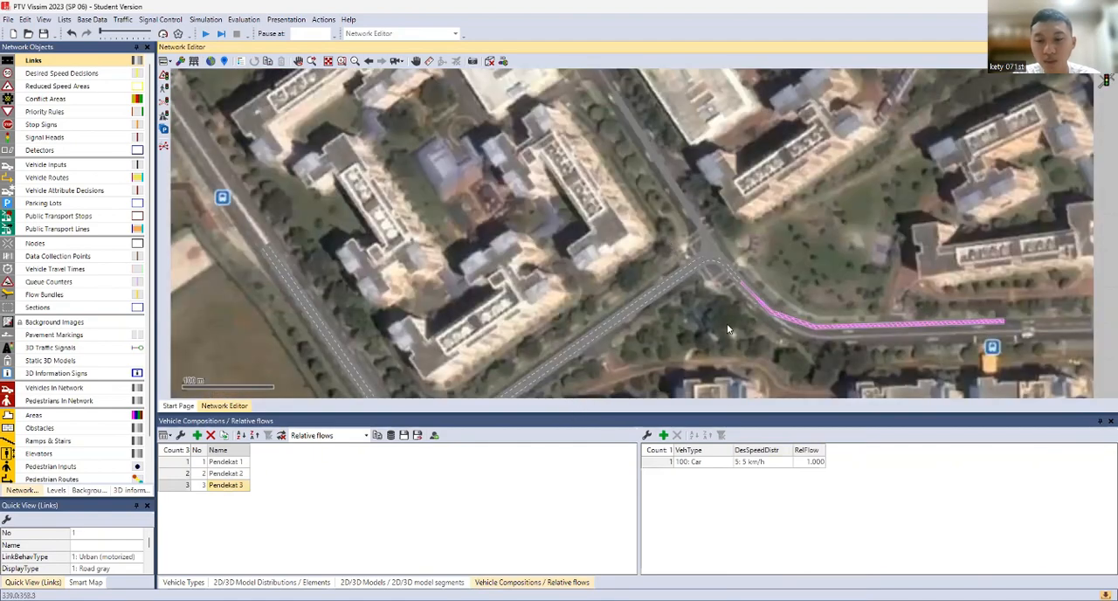
left_click_drag(707, 329, 764, 194)
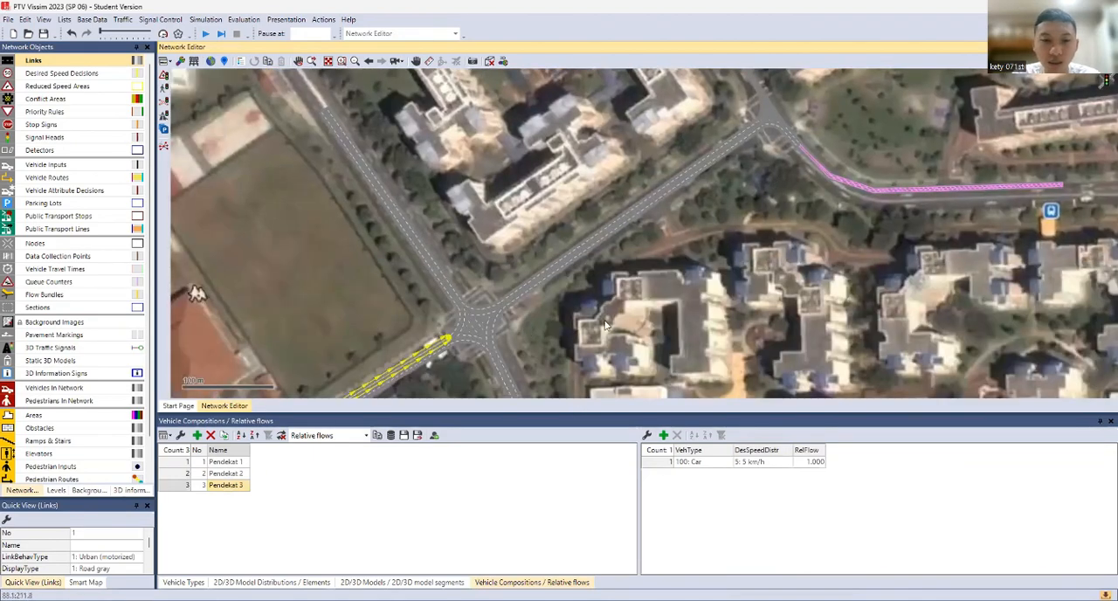
left_click_drag(555, 323, 590, 299)
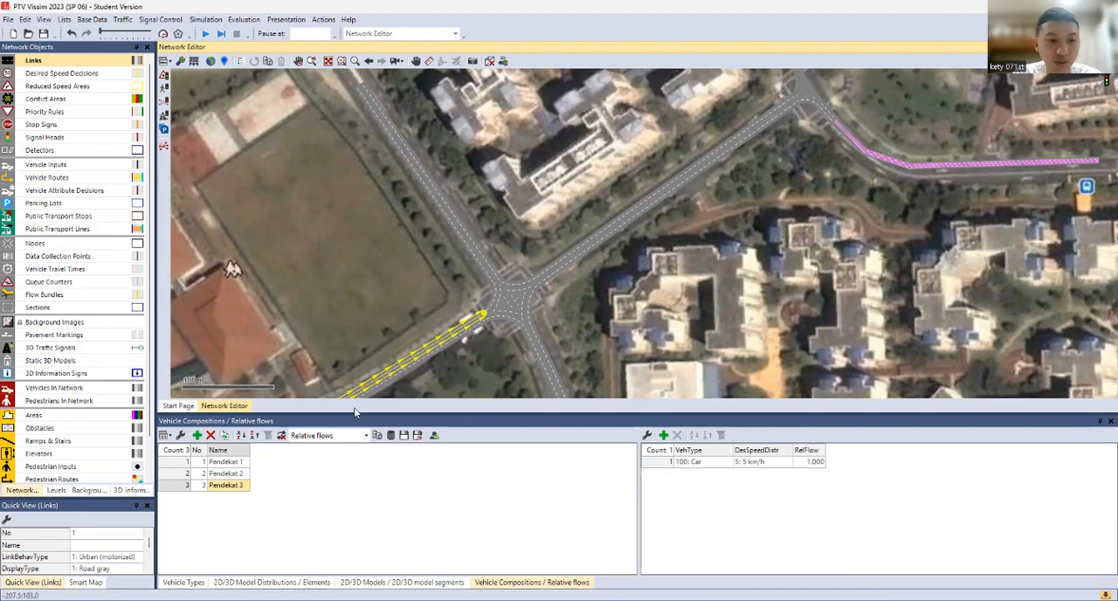
scroll(459, 367, "up", 1)
left_click_drag(474, 337, 483, 262)
scroll(484, 262, "down", 2)
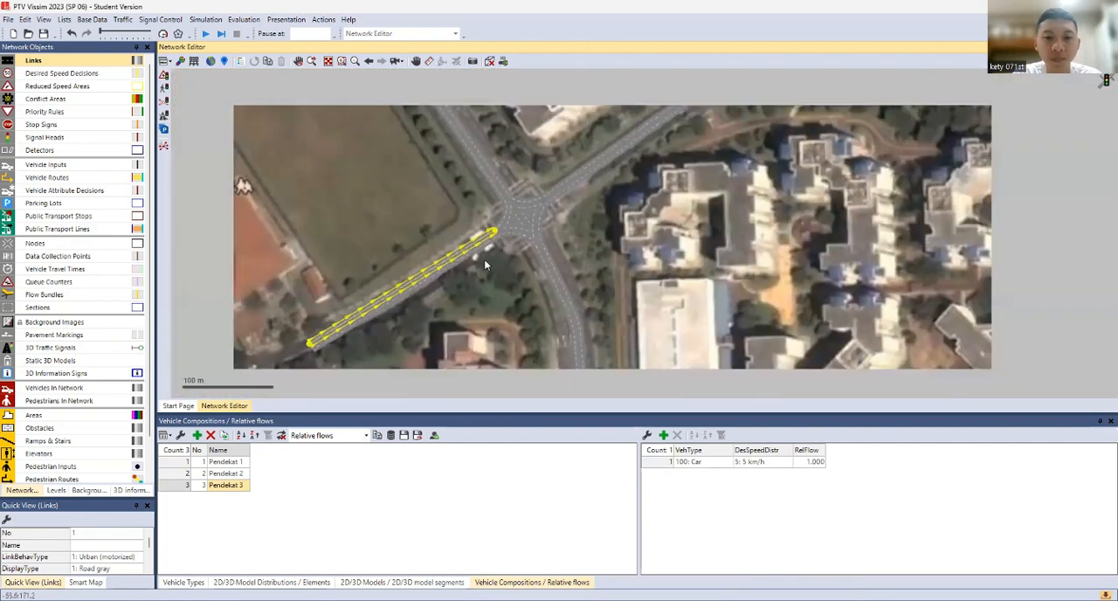
scroll(483, 262, "up", 2)
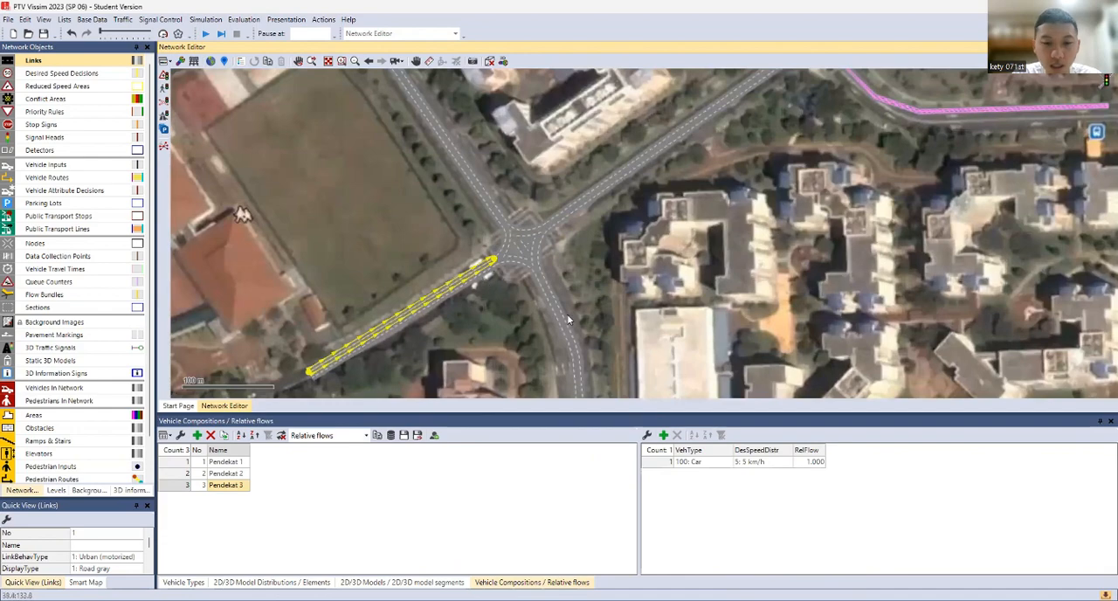
left_click(457, 312)
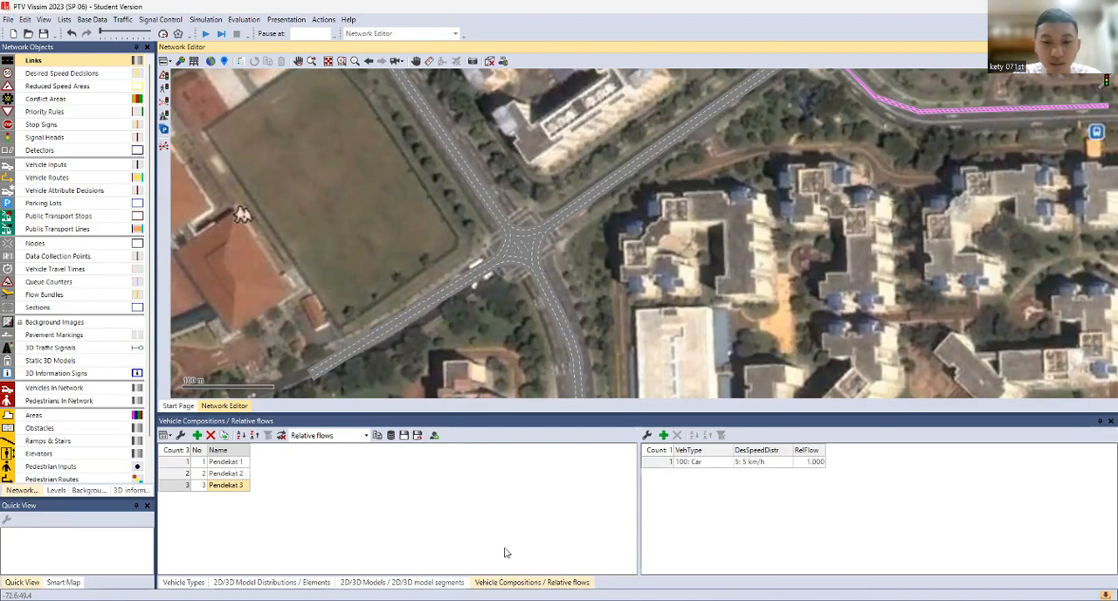
left_click(764, 516)
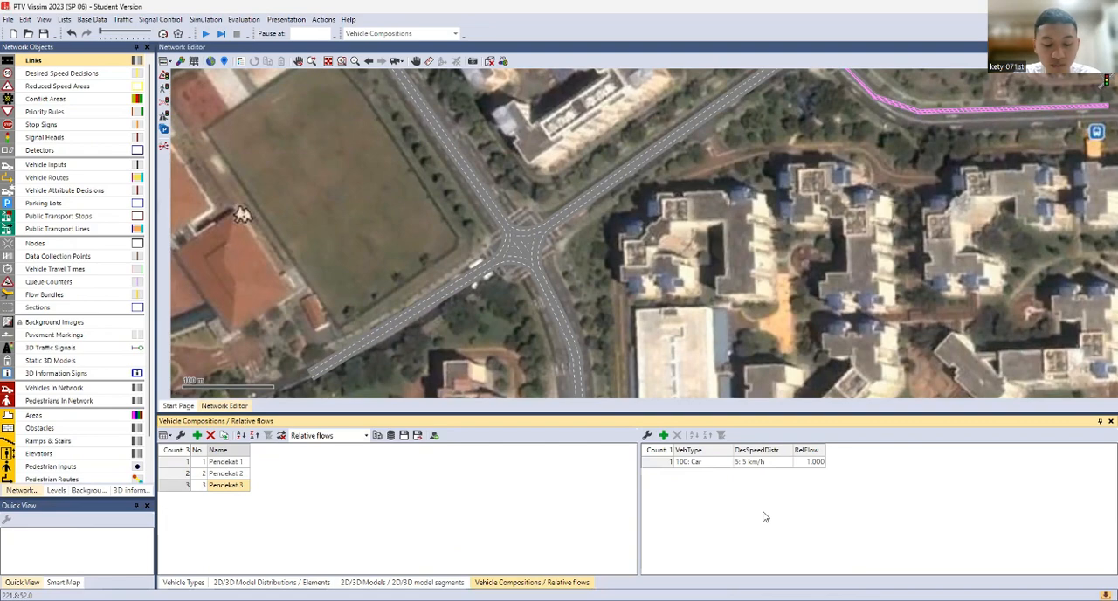
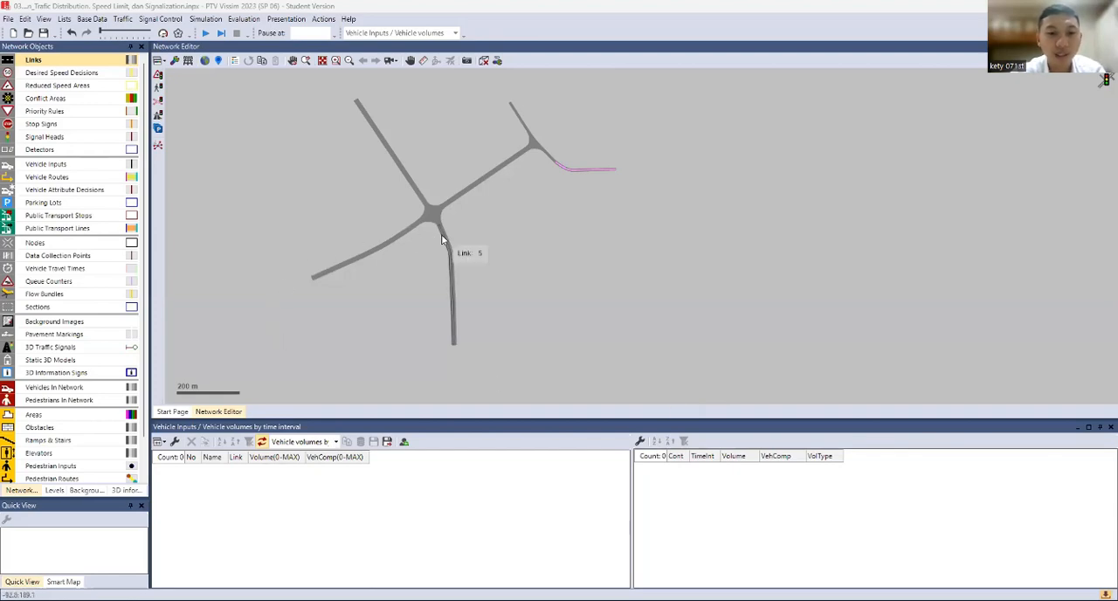
Select the inbound link of the south approach and inspect it from the four-way junction to its outer end
scroll(504, 270, "up", 2)
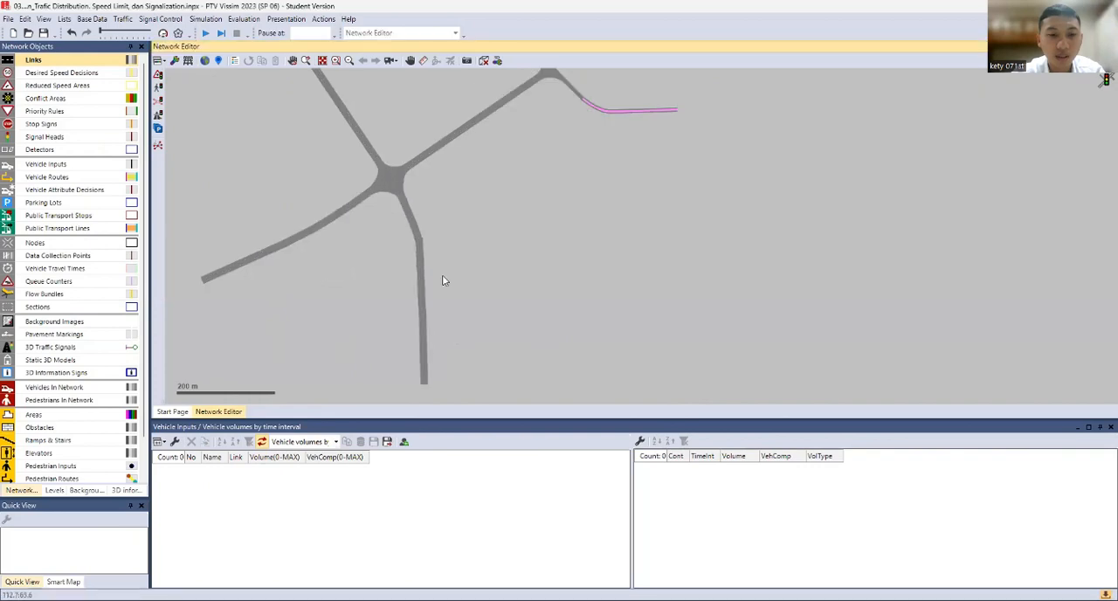
left_click_drag(441, 270, 633, 269)
scroll(634, 269, "down", 1)
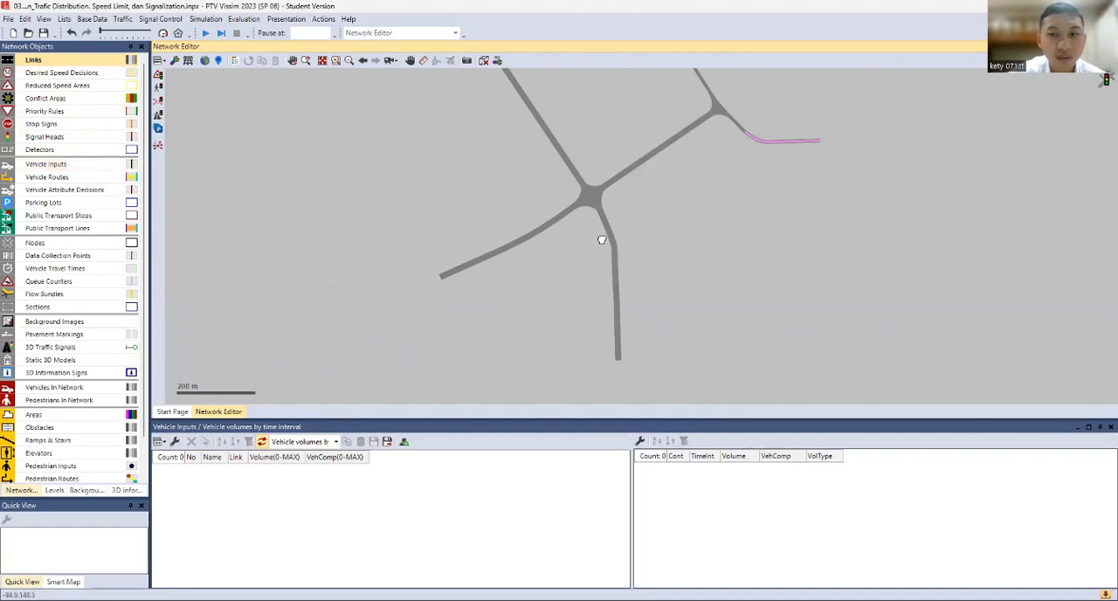
left_click_drag(602, 239, 526, 229)
scroll(526, 229, "up", 3)
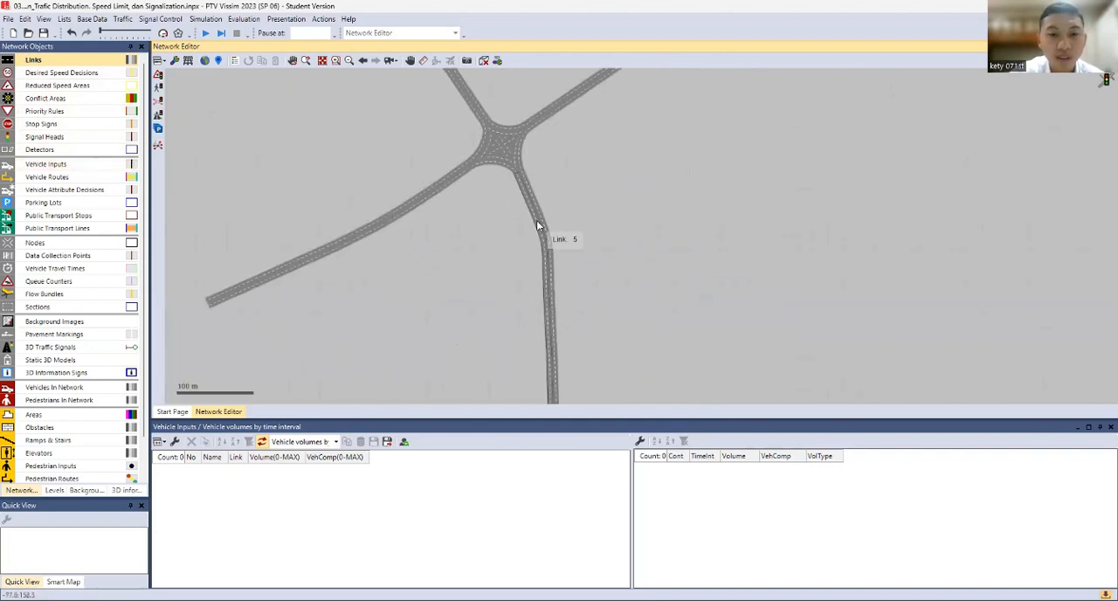
left_click(538, 223)
left_click_drag(519, 339, 508, 264)
scroll(509, 264, "up", 1)
left_click_drag(534, 308, 519, 226)
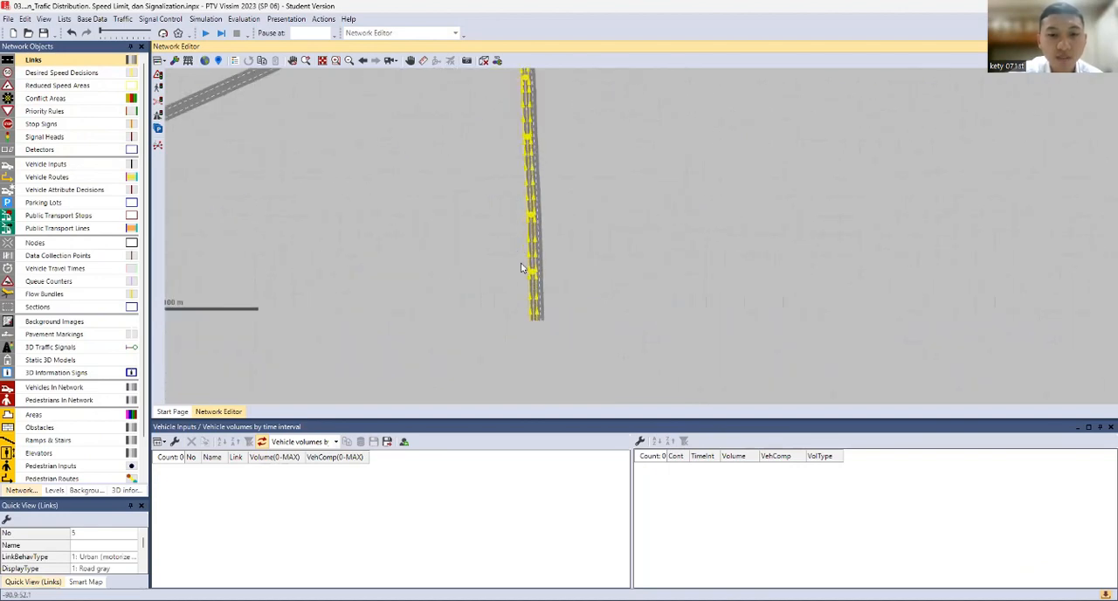
scroll(497, 252, "down", 2)
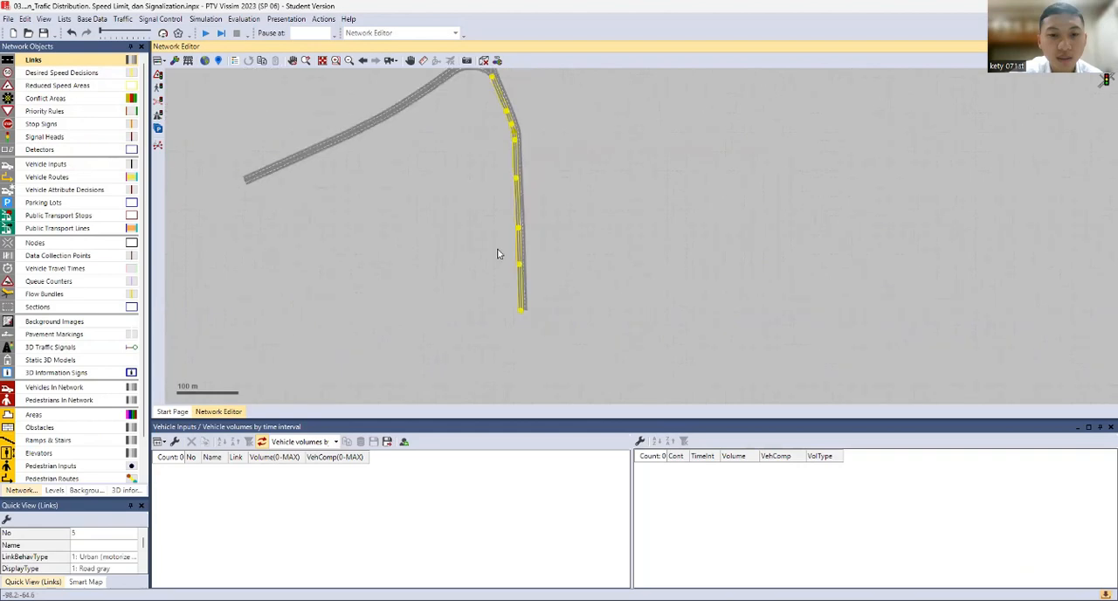
scroll(523, 269, "up", 2)
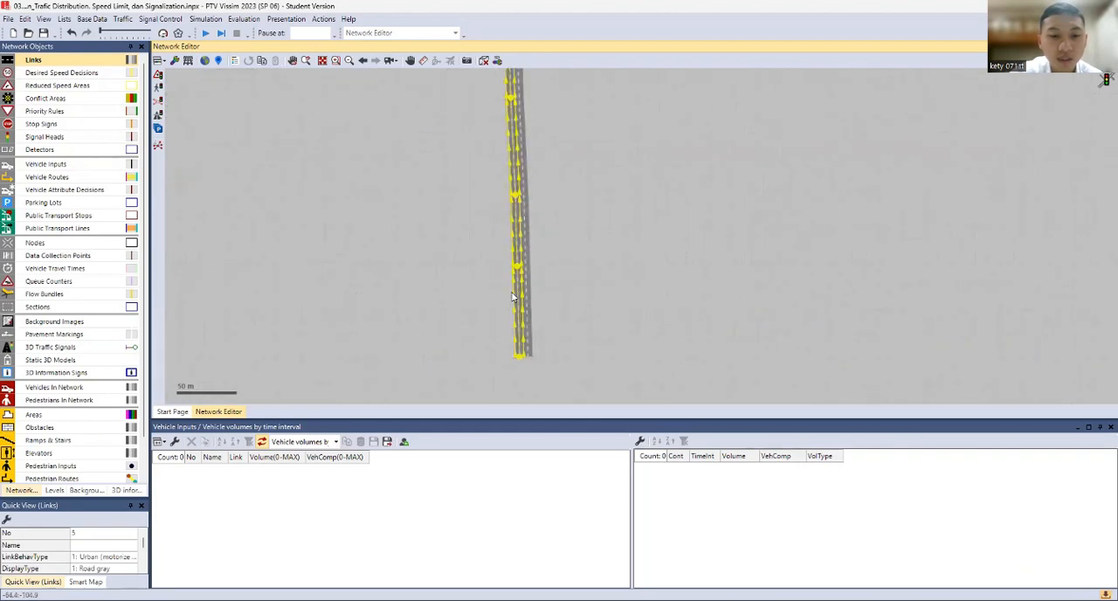
Add a new vehicle input on the south approach's inbound link
left_click(72, 166)
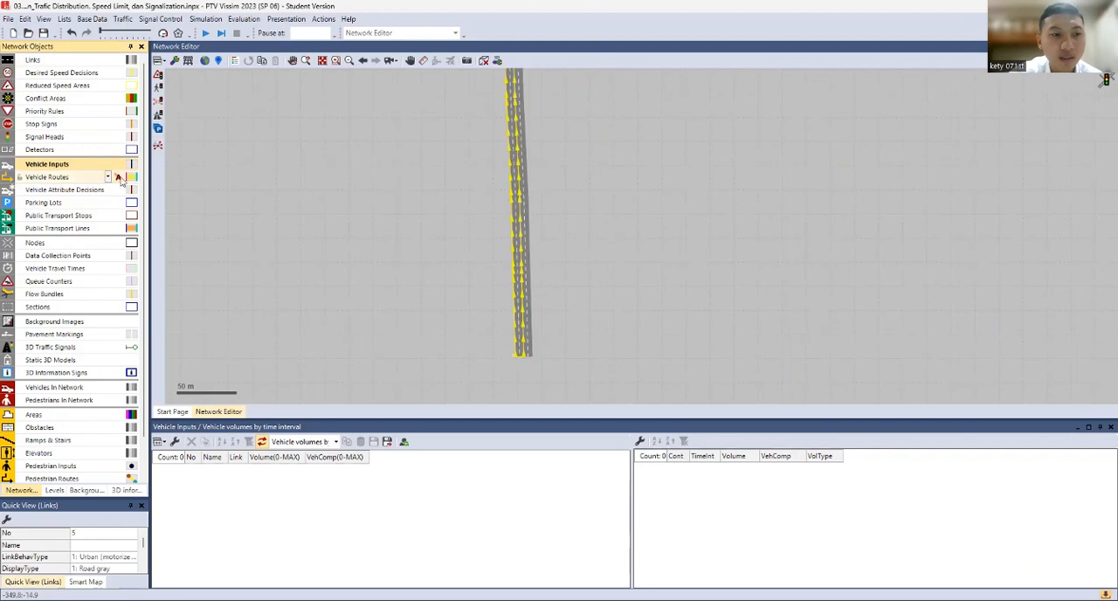
left_click(517, 271)
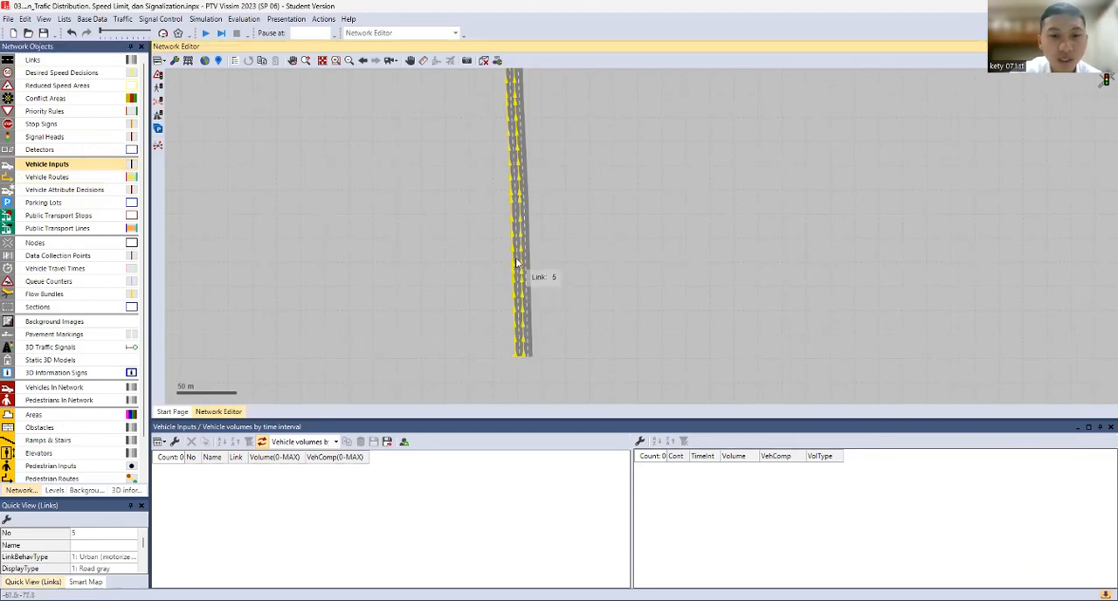
right_click(518, 206)
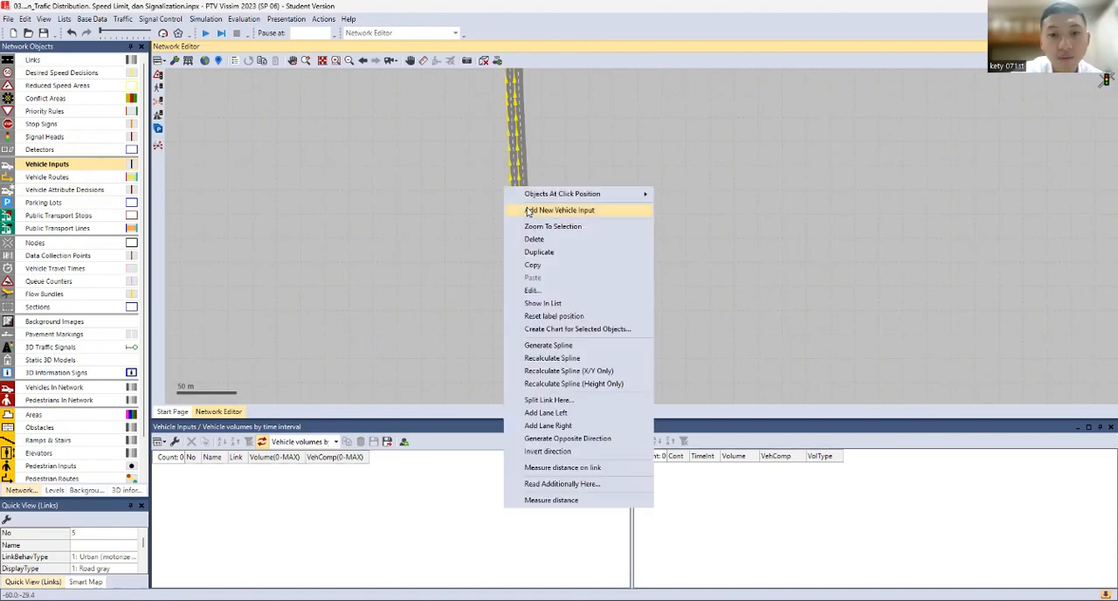
left_click(521, 210)
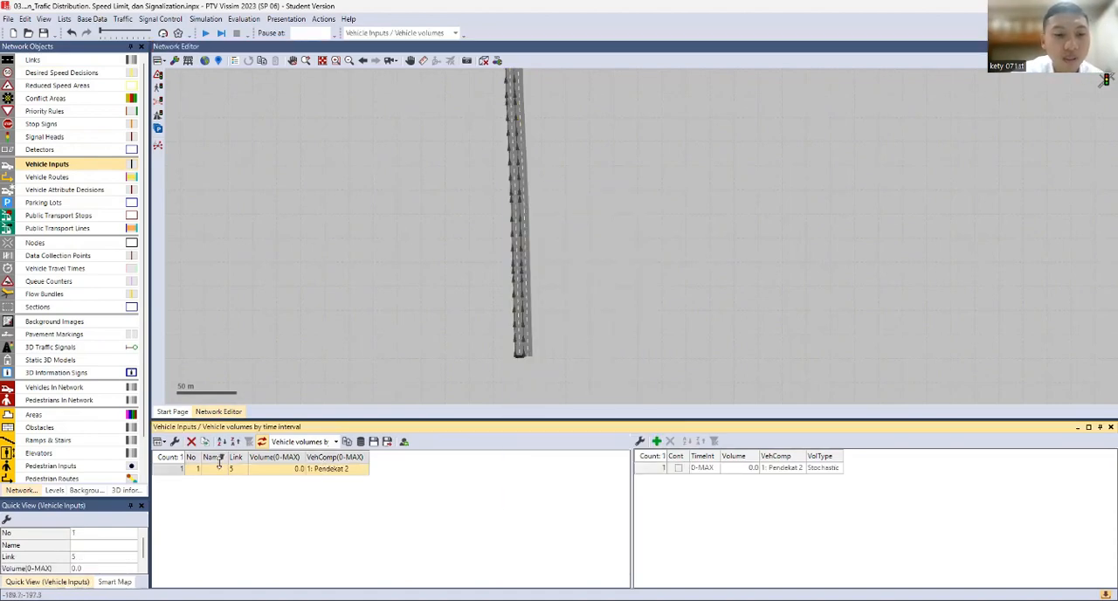
Assign the Pendekat 1 composition and a volume of 2500 to the south approach's vehicle input
left_click(333, 472)
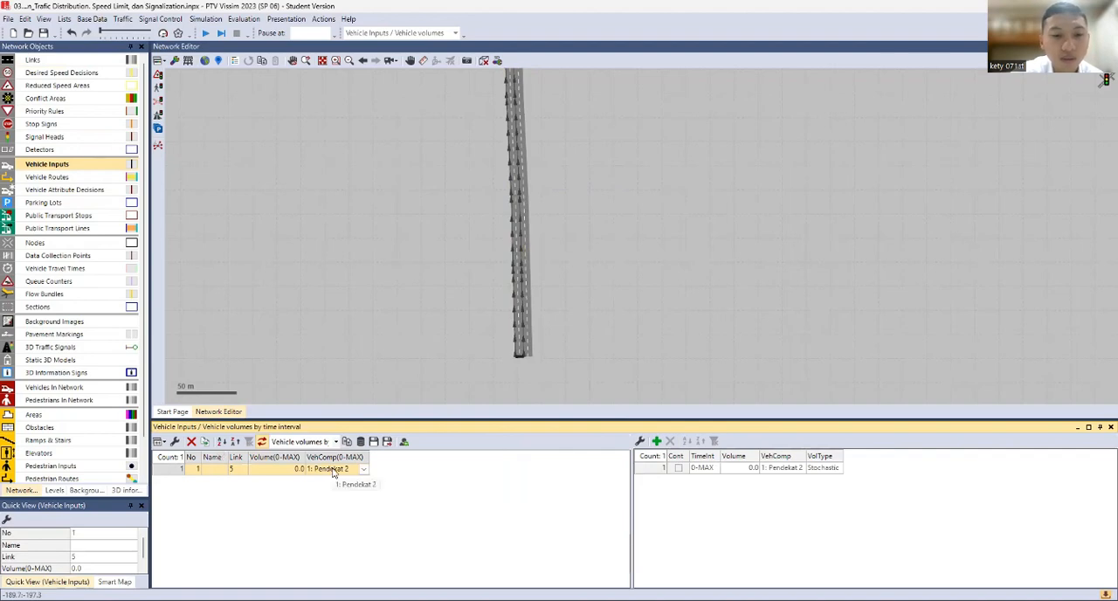
left_click(334, 470)
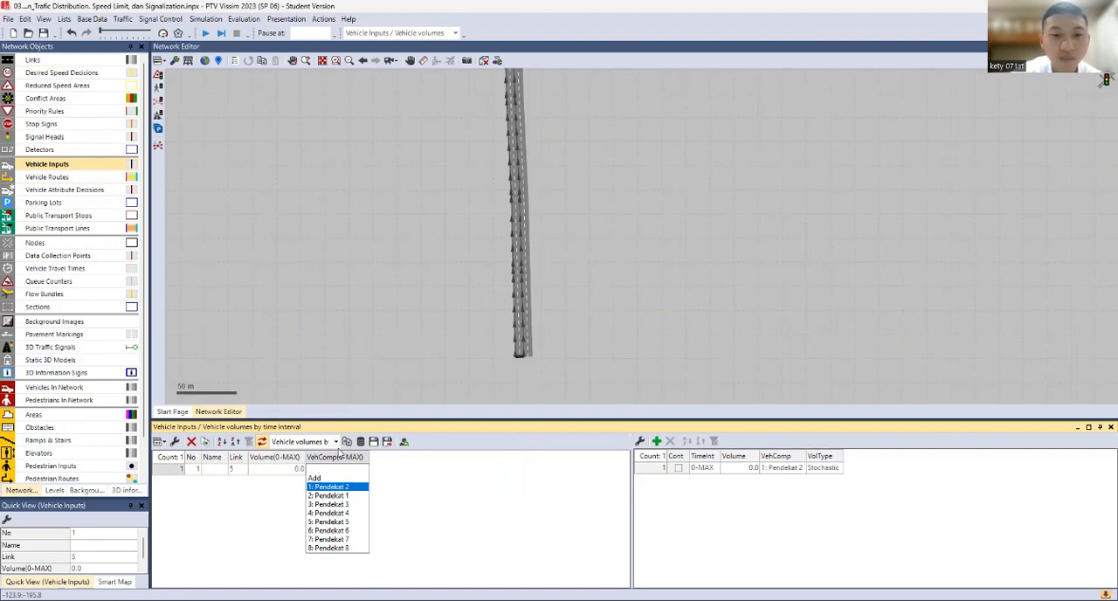
left_click(341, 495)
scroll(300, 210, "down", 2)
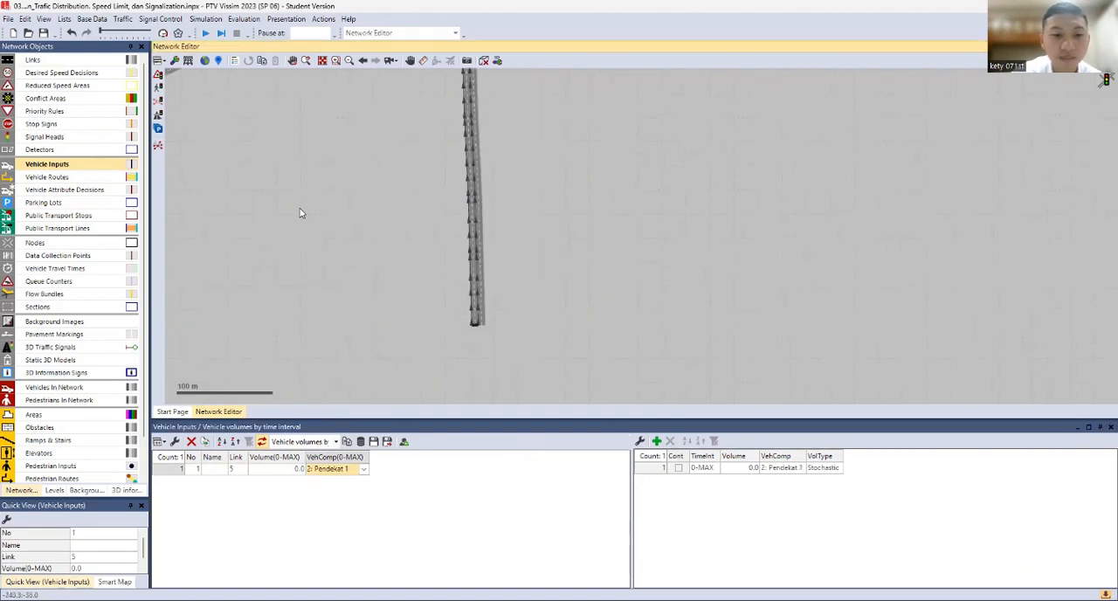
left_click(280, 469)
left_click(279, 470)
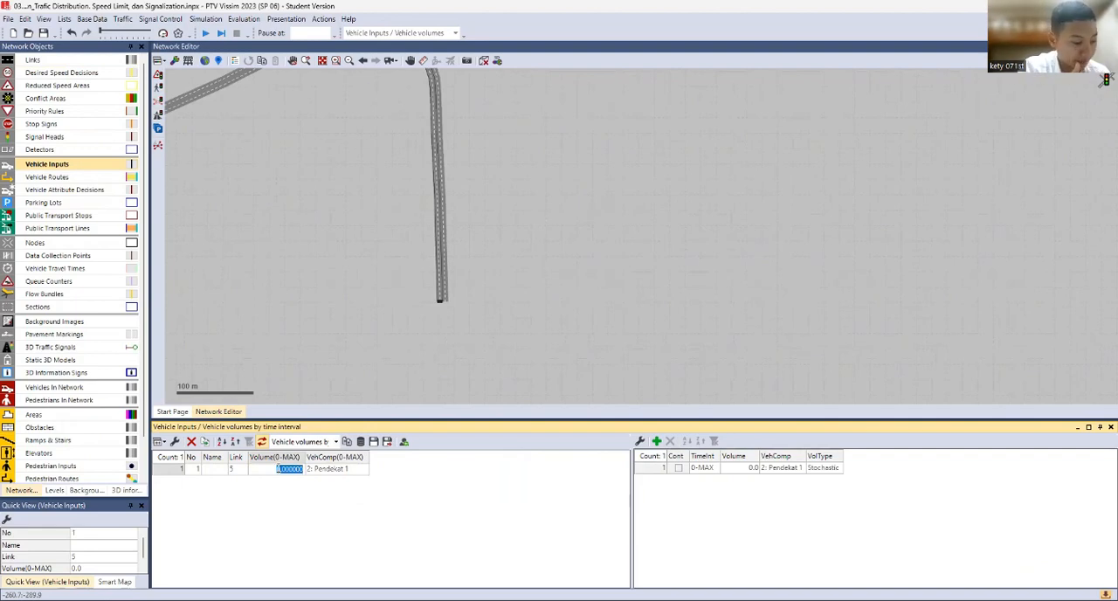
type("25")
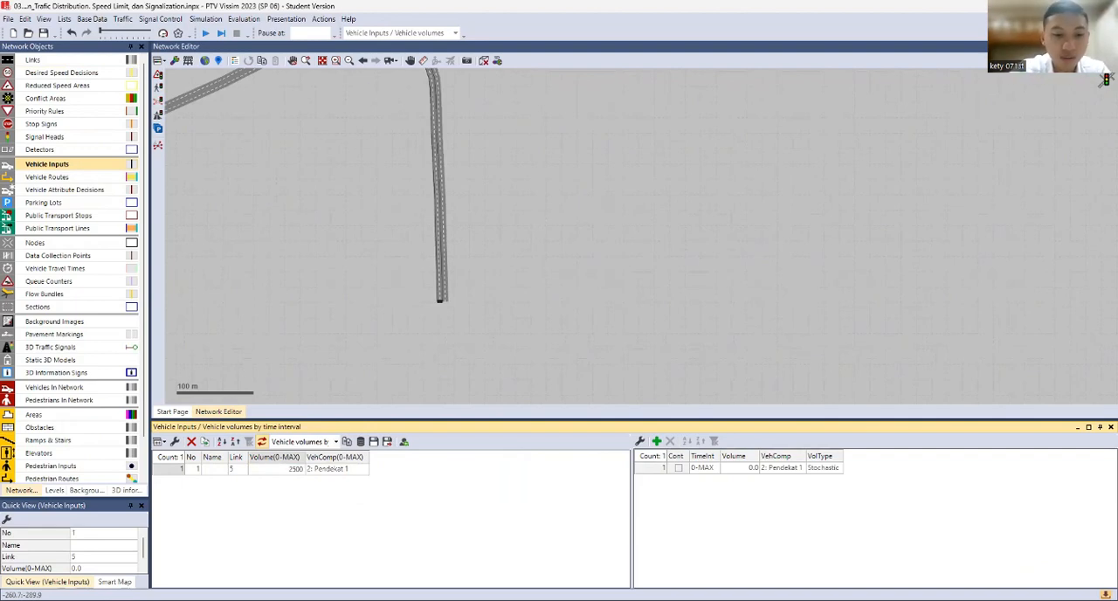
left_click(318, 205)
Add a vehicle input on the southwest approach's inbound link and set its volume to 2050
left_click_drag(318, 204, 383, 352)
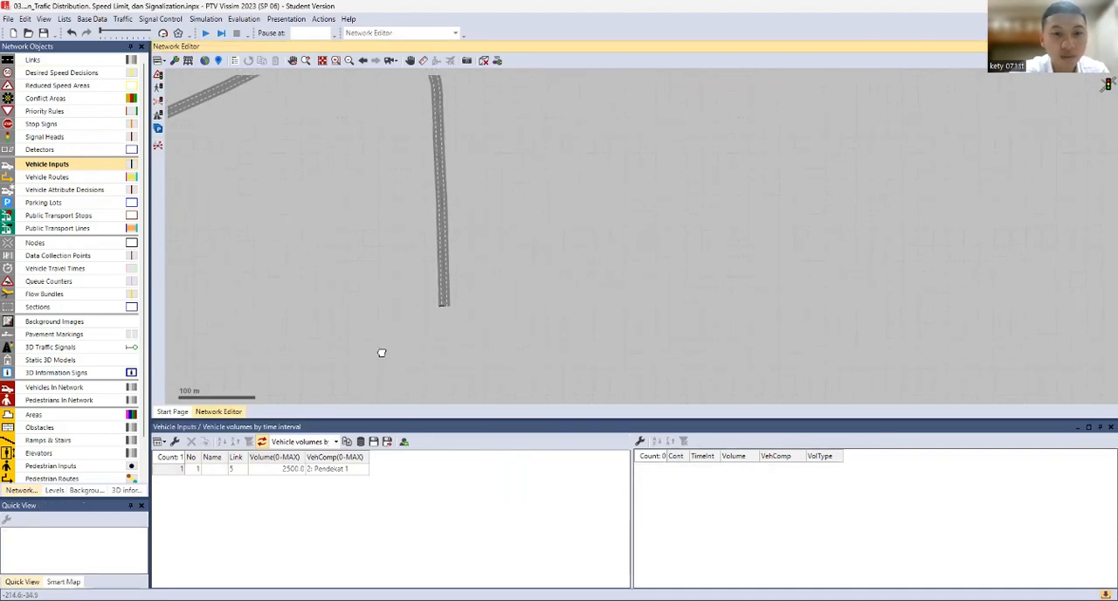
left_click(316, 216)
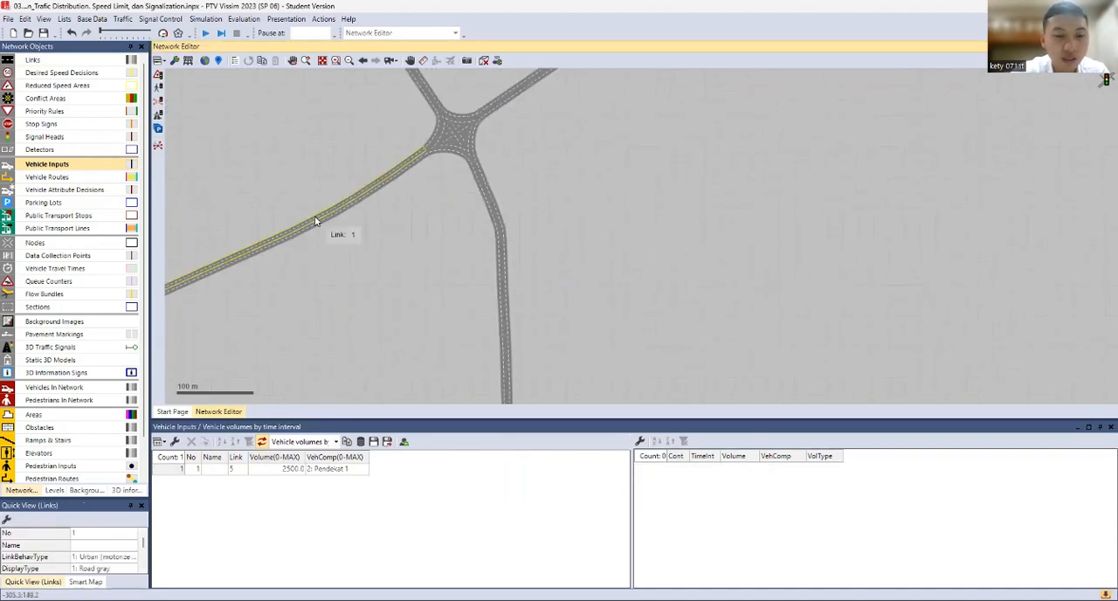
left_click_drag(393, 244, 433, 251)
scroll(432, 251, "up", 3)
right_click(433, 251)
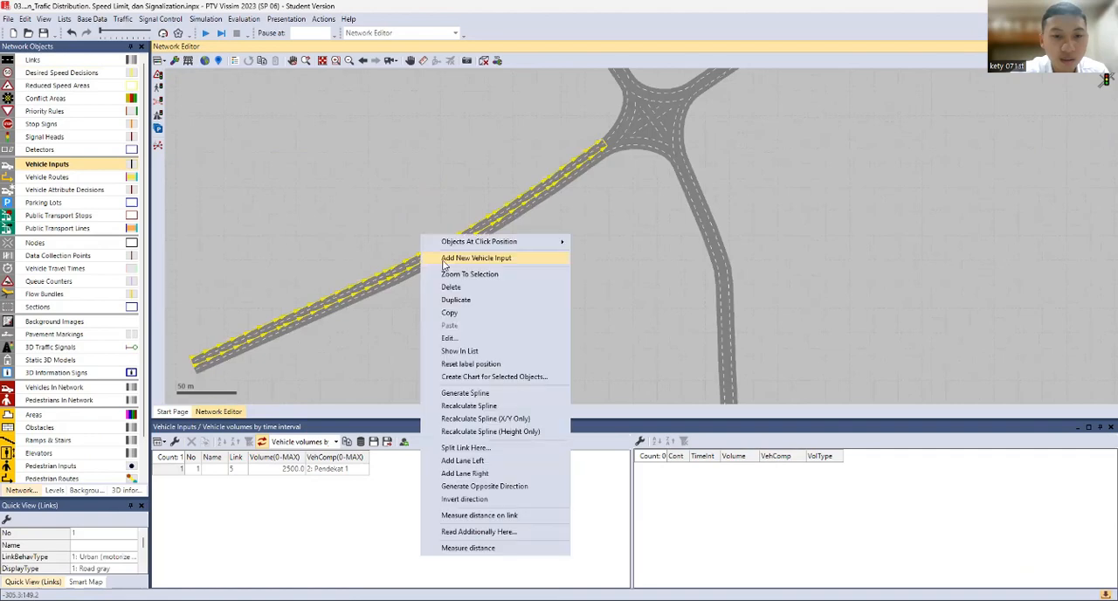
left_click(447, 259)
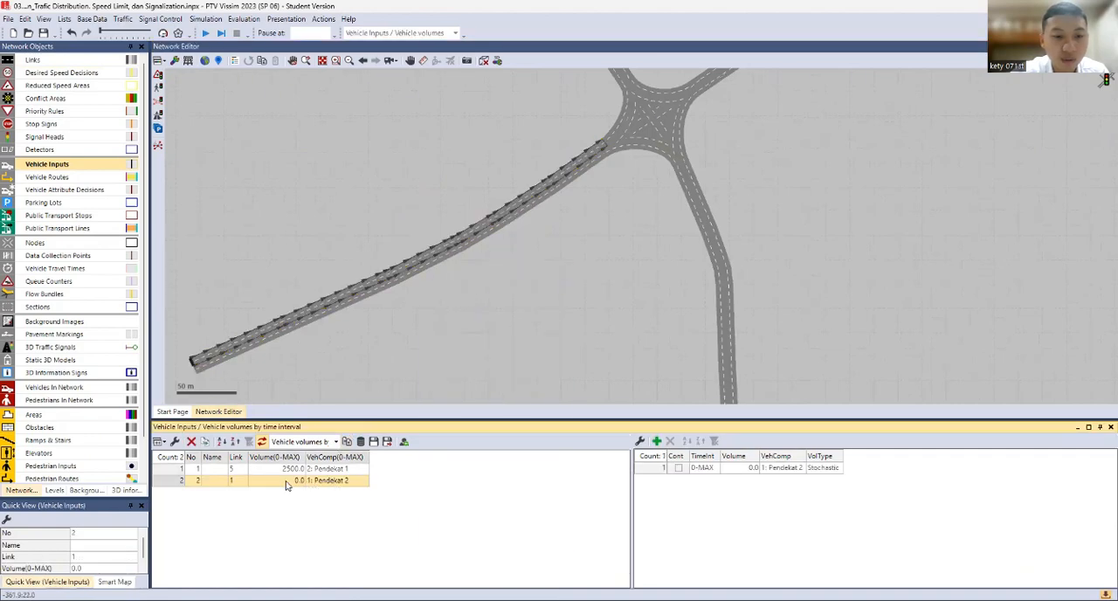
type("205")
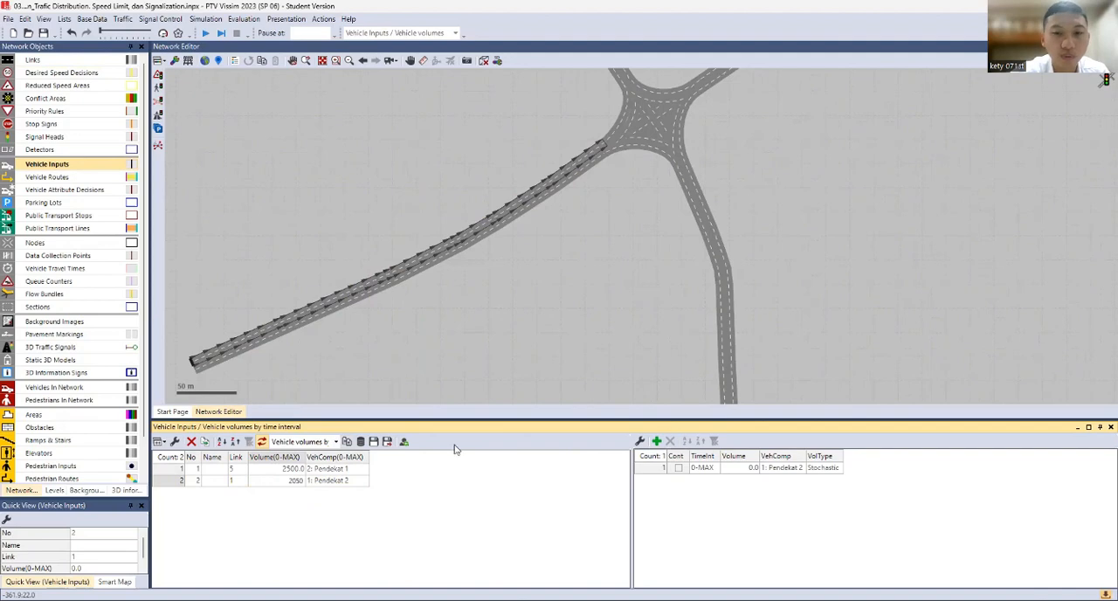
left_click(585, 295)
Add a new vehicle input on the inbound link of the four-way junction's northwest approach
left_click_drag(615, 237, 527, 541)
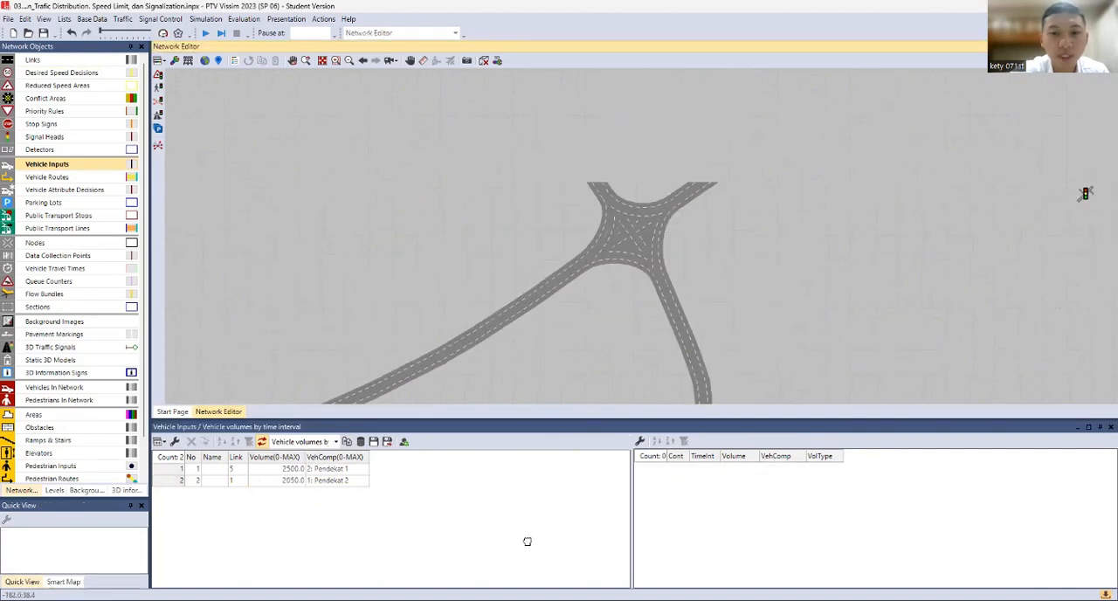
left_click(472, 281)
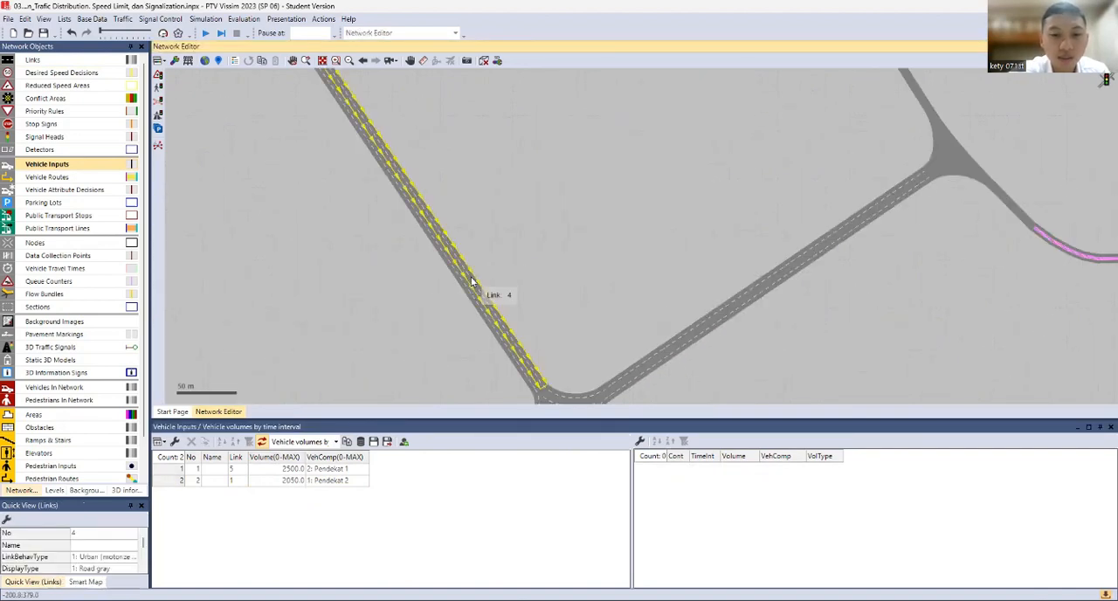
right_click(472, 281)
left_click(494, 289)
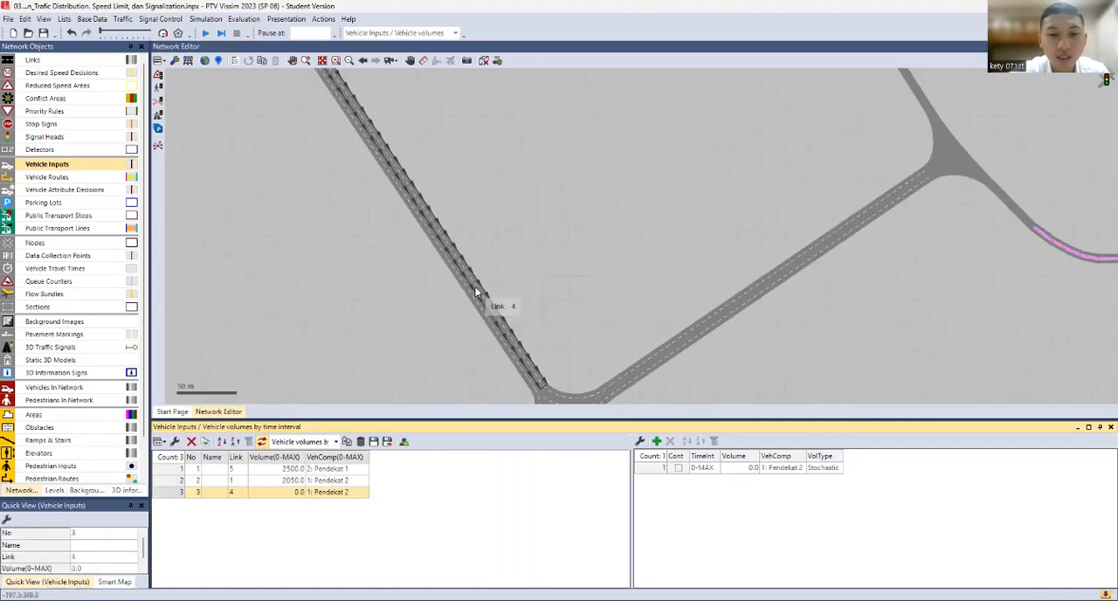
Assign the Pendekat 3 composition and a volume of 21000 to the northwest approach's vehicle input on link 4
left_click(332, 495)
left_click(345, 494)
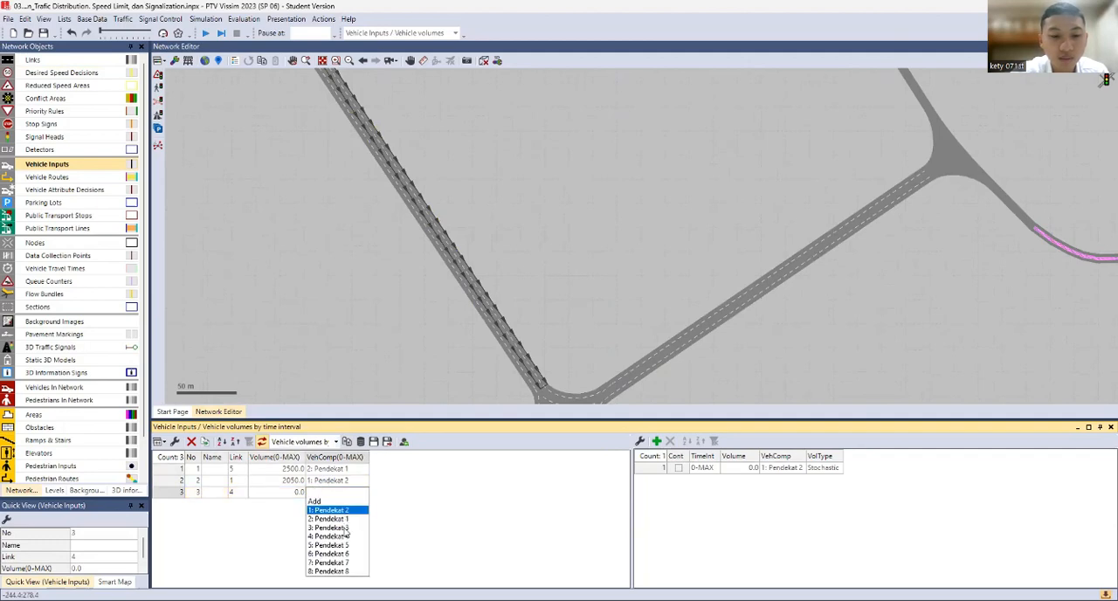
left_click(332, 528)
double_click(287, 492)
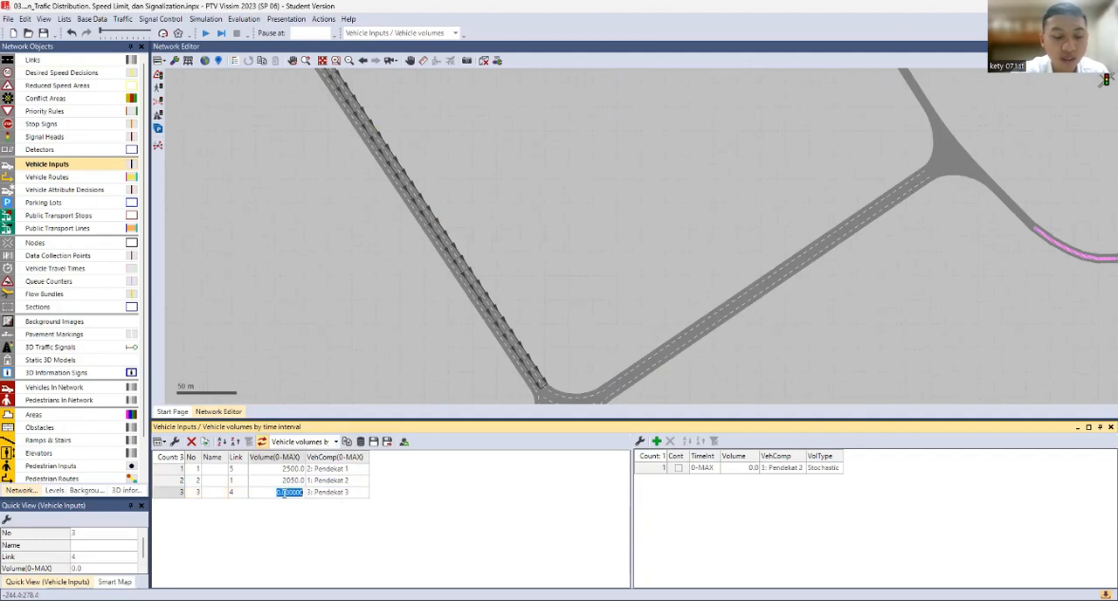
type("211")
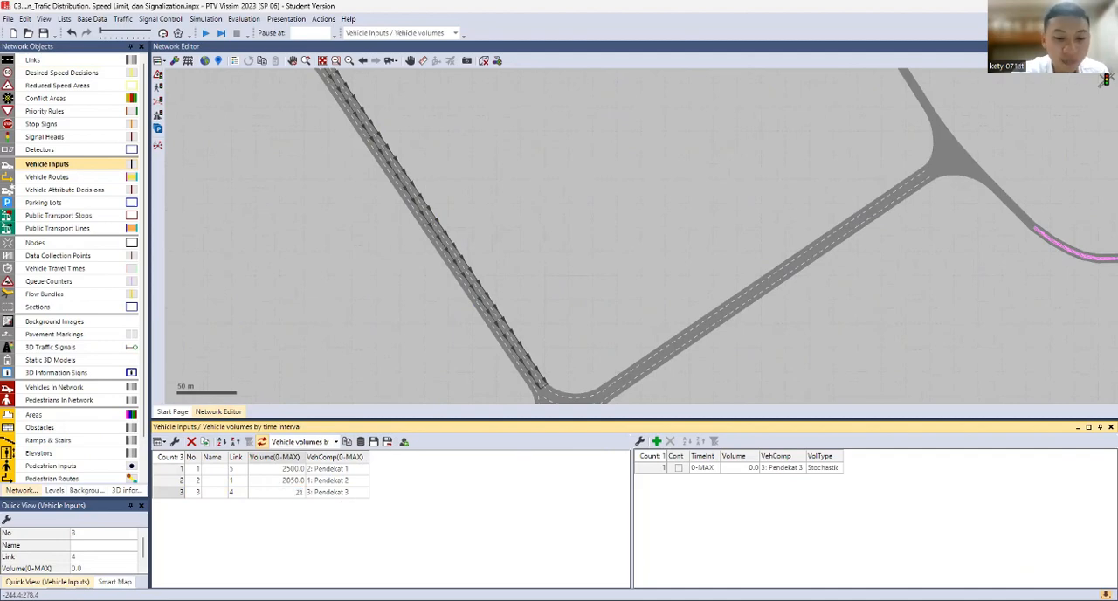
key("Return")
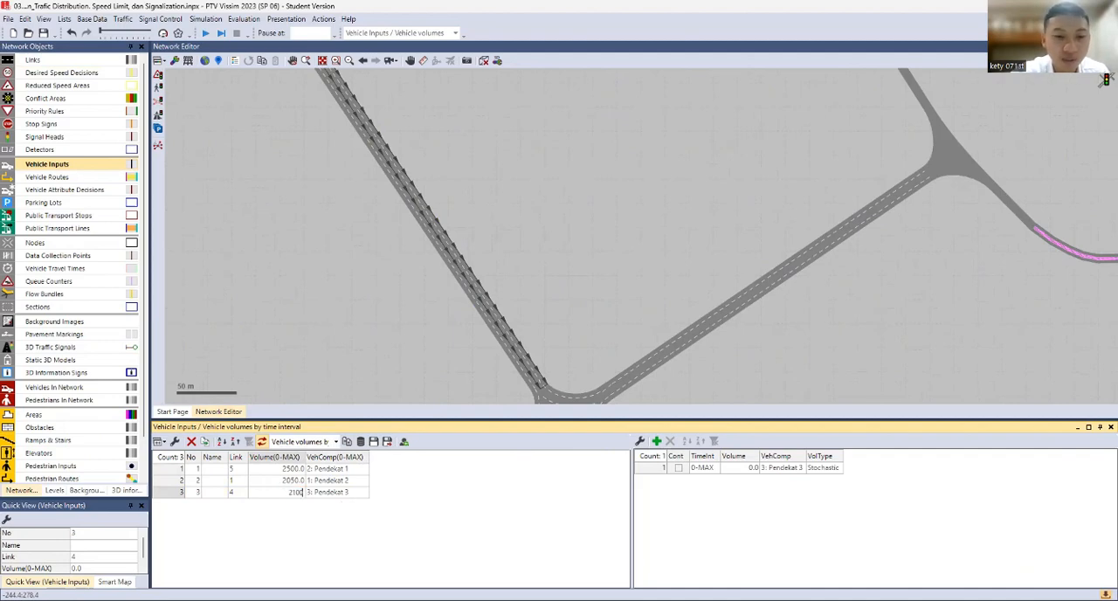
left_click(637, 199)
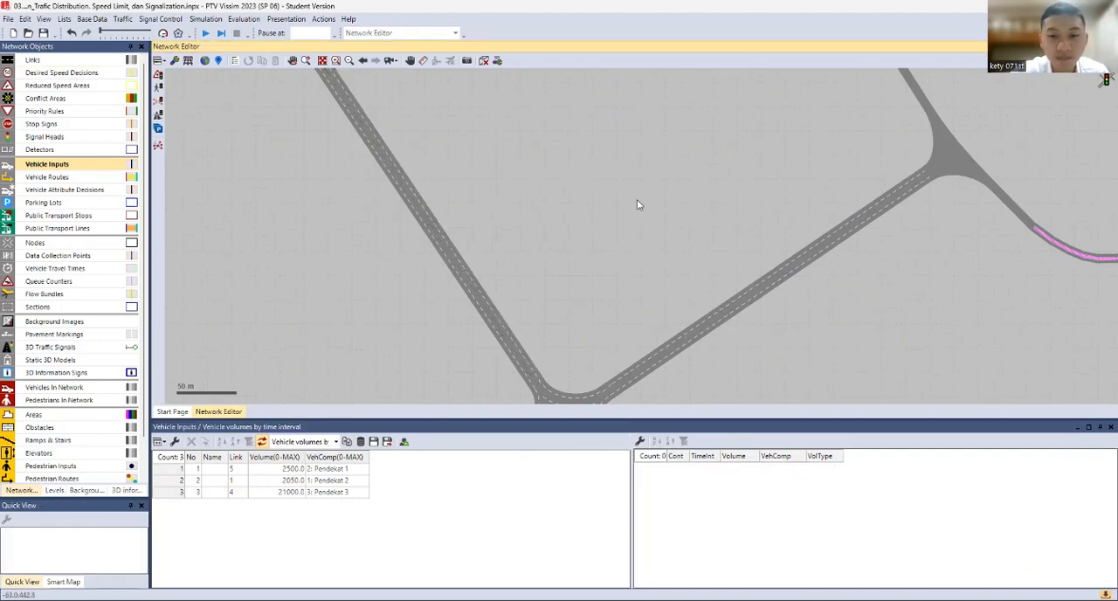
Add a new vehicle input on the inbound link of the three-way junction's northwest approach
left_click_drag(637, 199, 200, 350)
left_click(464, 210)
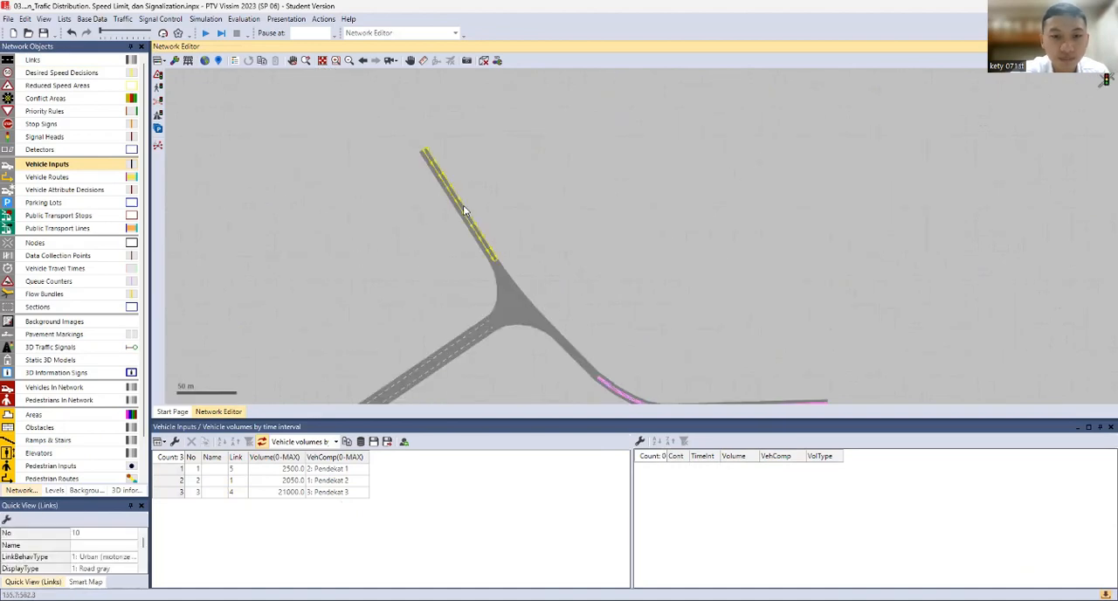
scroll(462, 234, "up", 2)
right_click(472, 213)
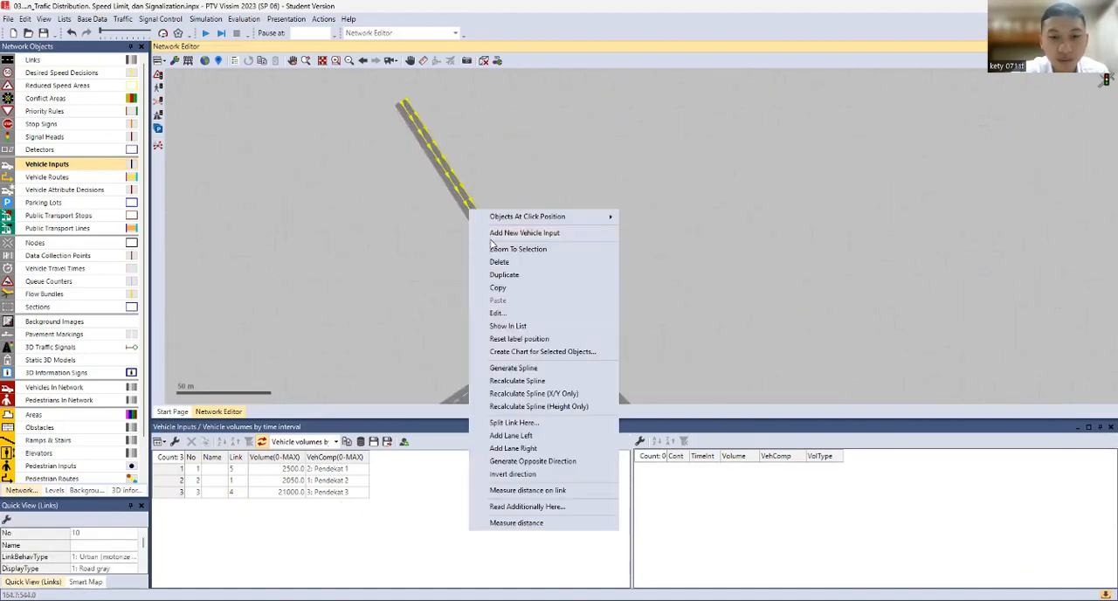
key("Escape")
right_click(486, 241)
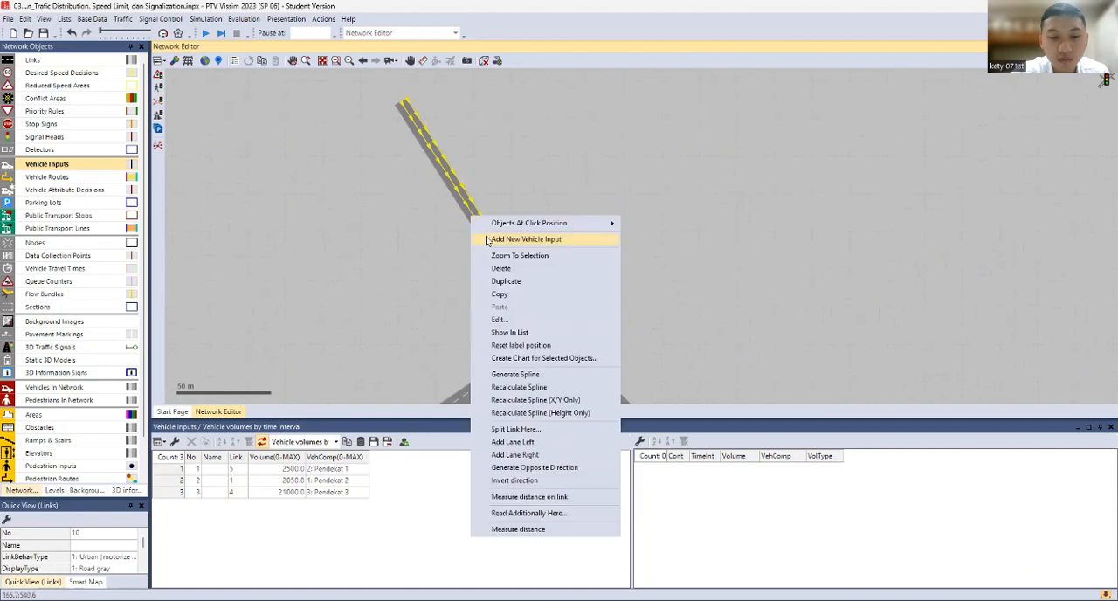
left_click(486, 240)
Assign the Pendekat 4 composition and a volume of 1100 to the vehicle input on link 10
left_click(354, 504)
left_click(354, 507)
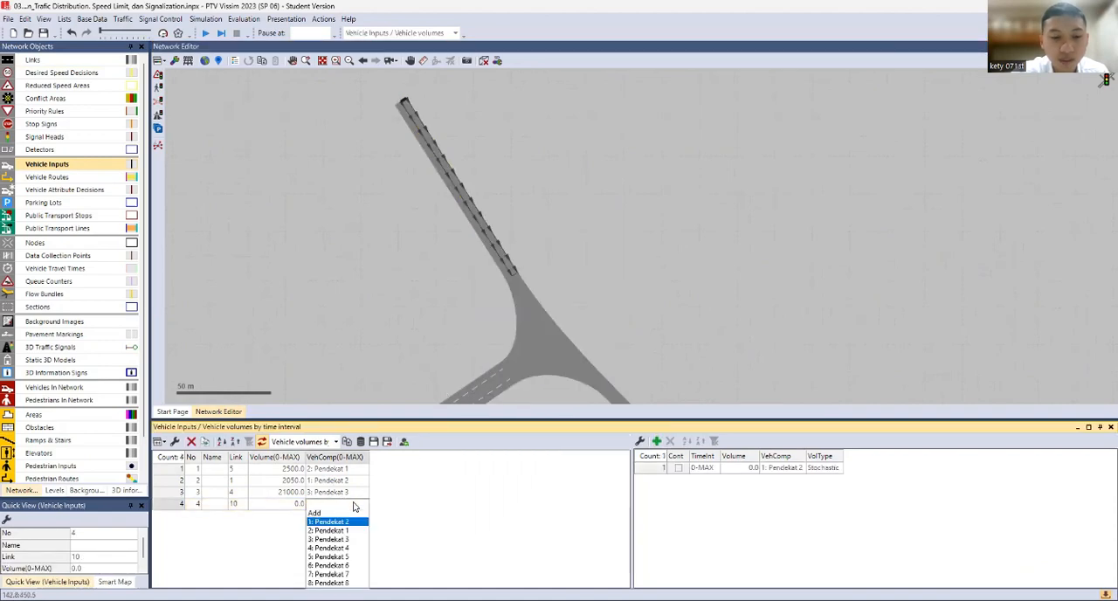
left_click(328, 548)
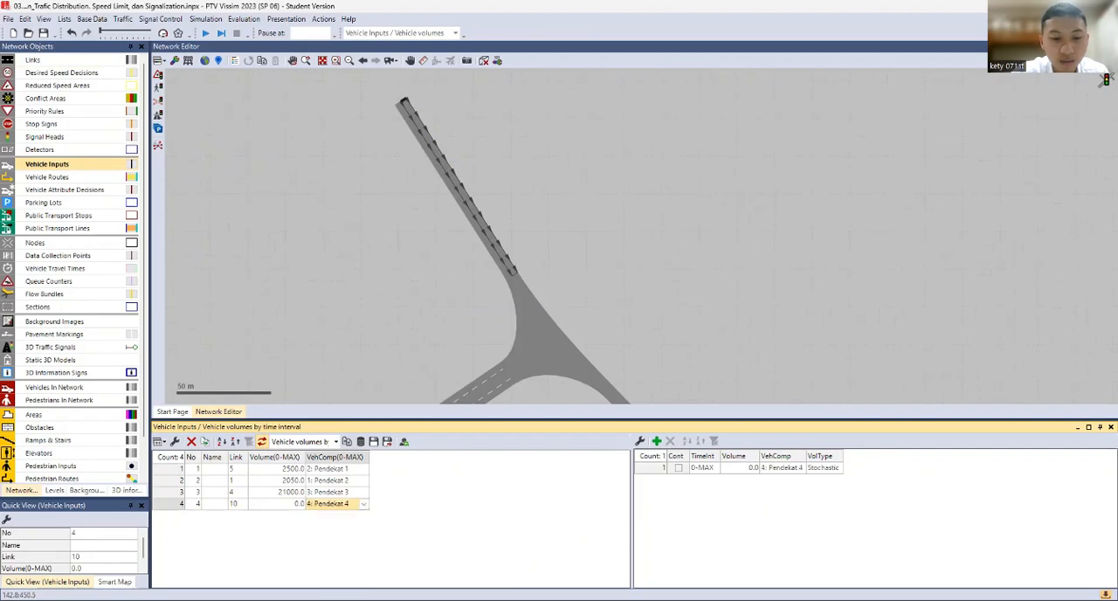
double_click(295, 504)
left_click(290, 505)
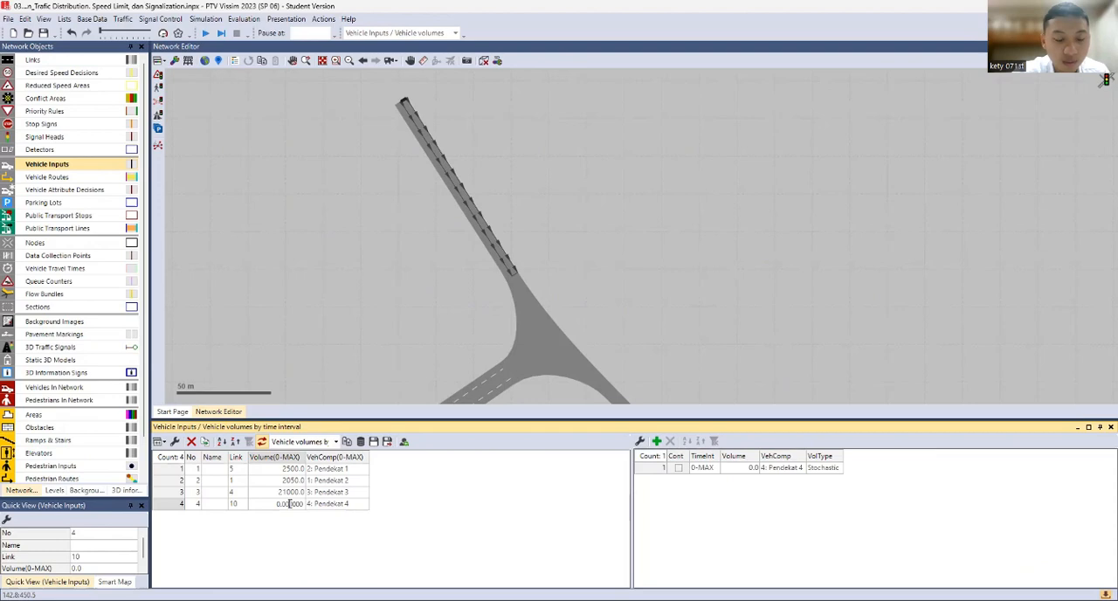
double_click(289, 504)
type("11")
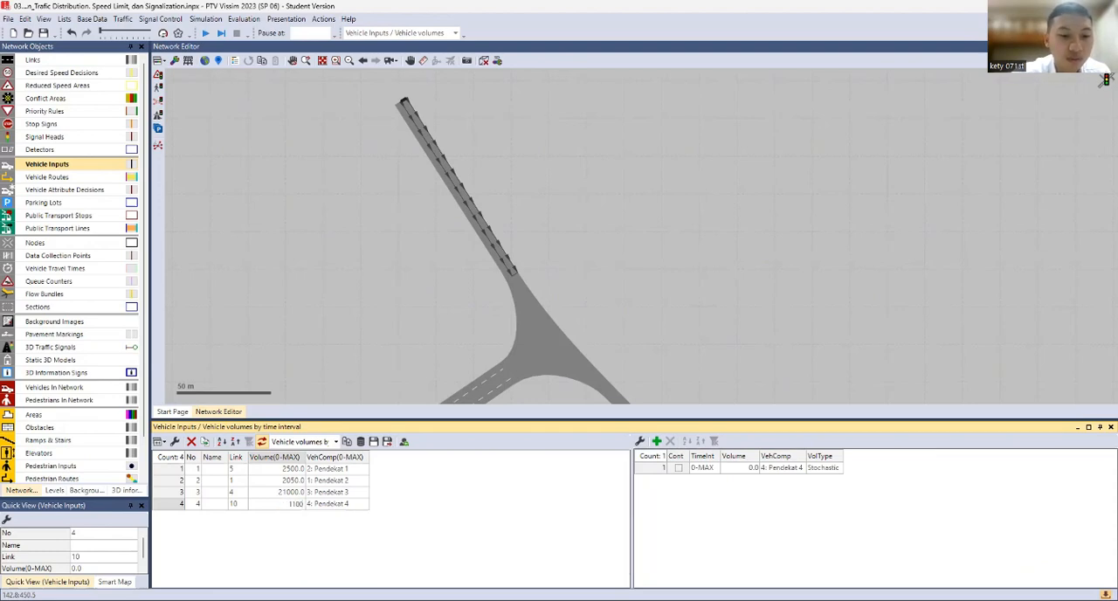
Confirm the volume of 1100 and add a second vehicle input on link 10 of the three-way junction's northwest approach
key("Return")
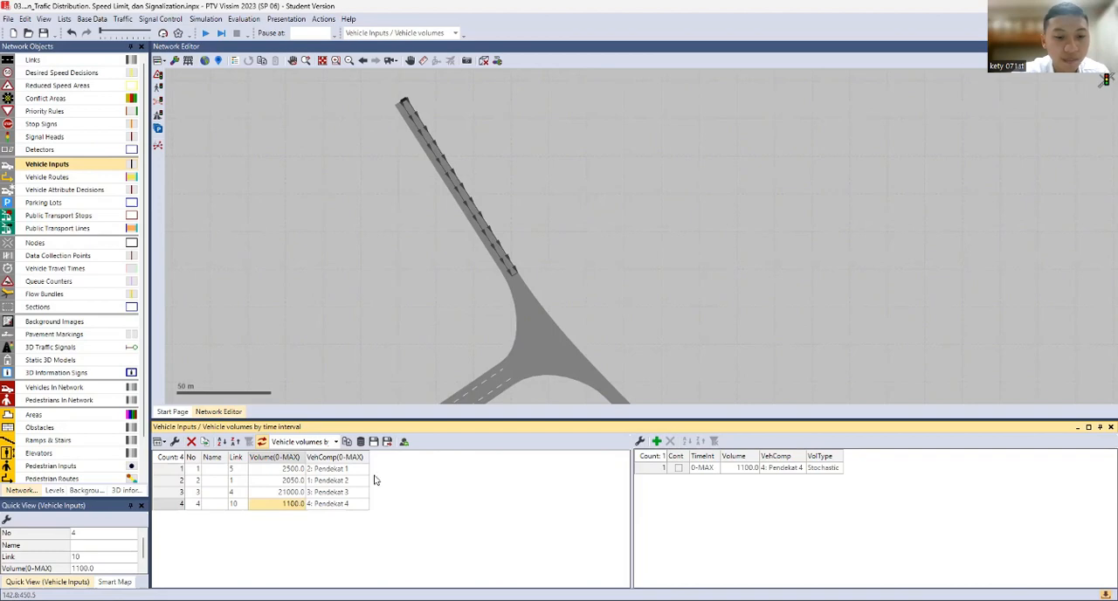
left_click(484, 227)
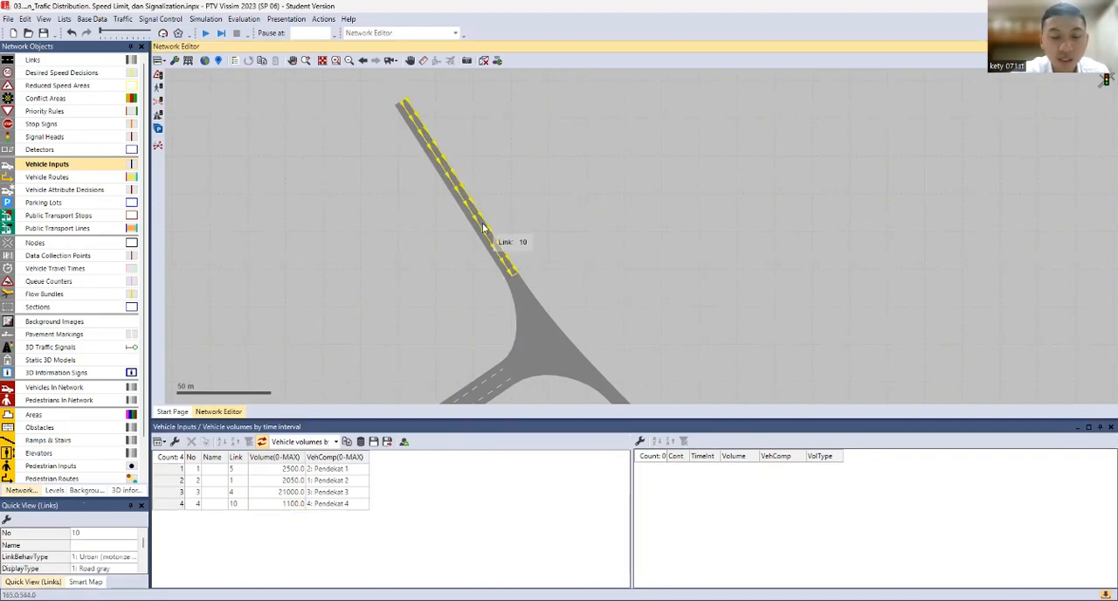
scroll(484, 229, "up", 4)
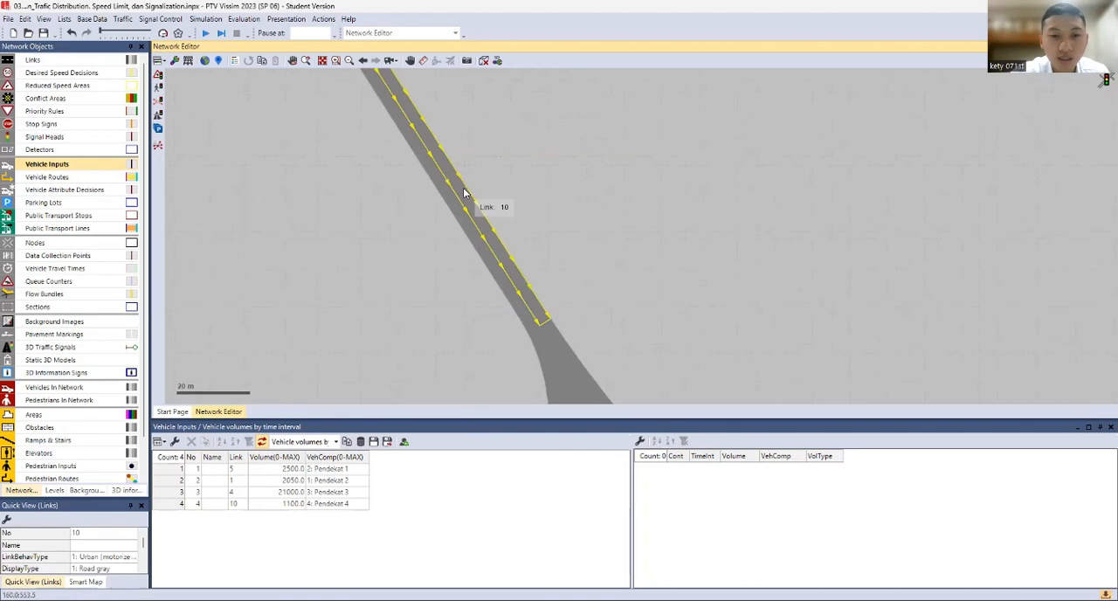
right_click(465, 192)
left_click(476, 193)
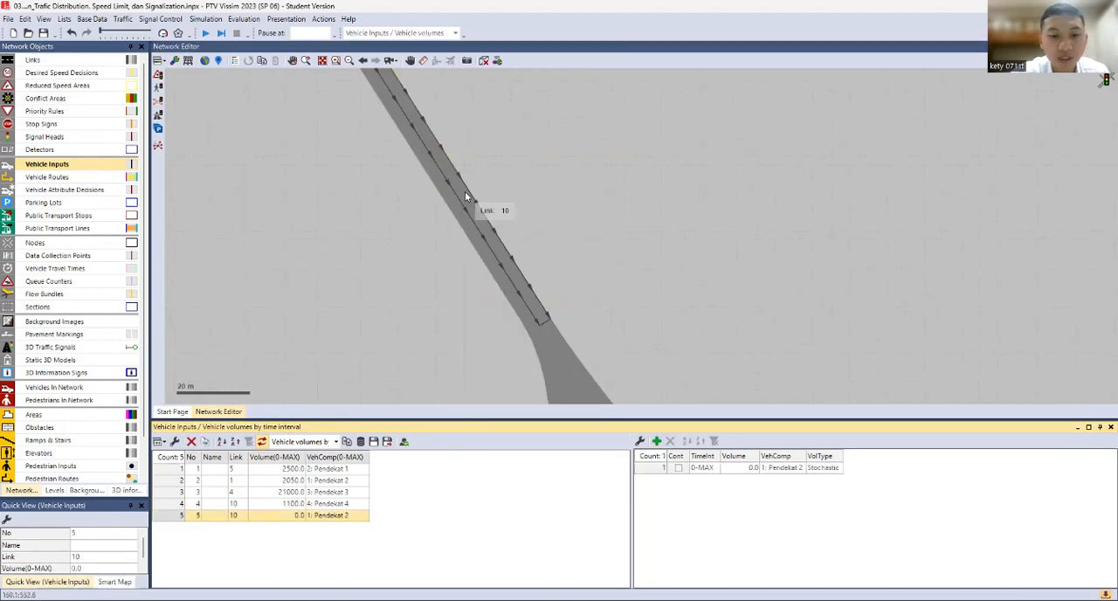
Assign the Pendekat 5 composition and a volume of 50 to the second vehicle input on link 10
left_click(327, 516)
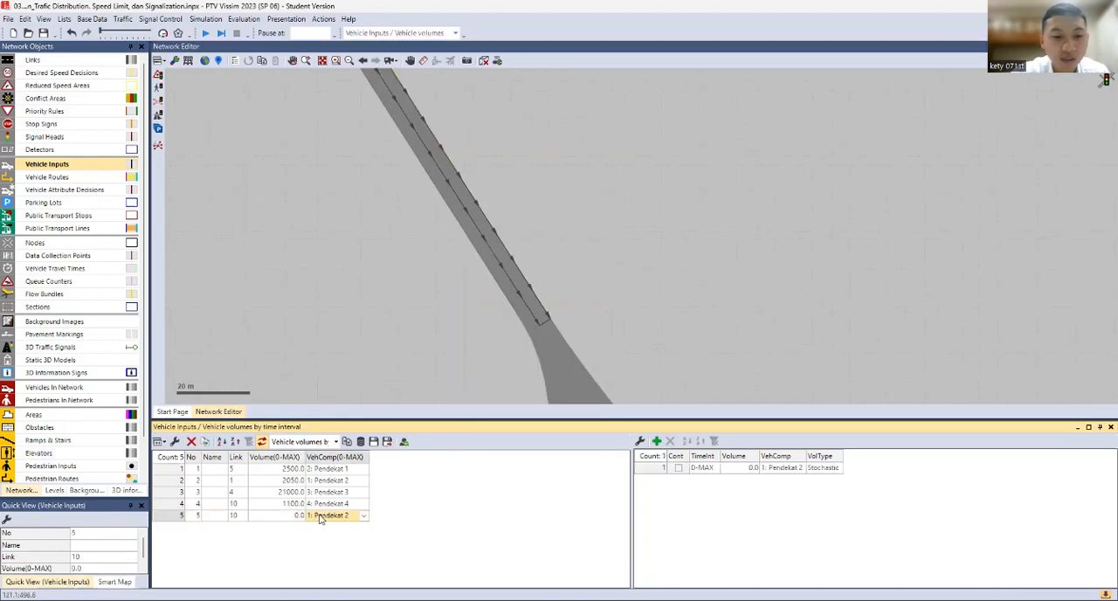
left_click(332, 517)
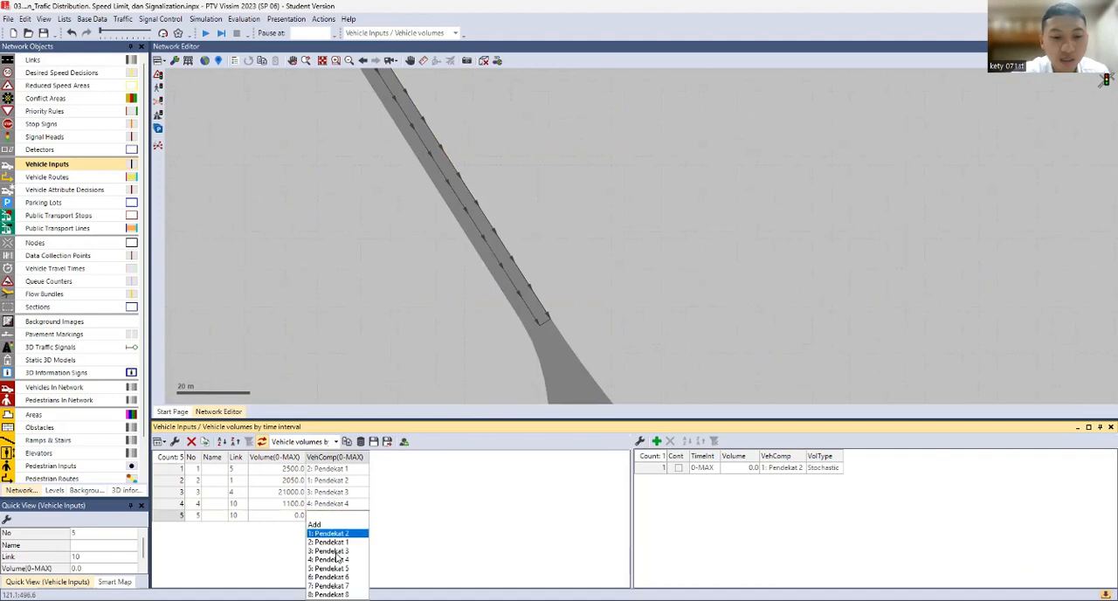
left_click(330, 568)
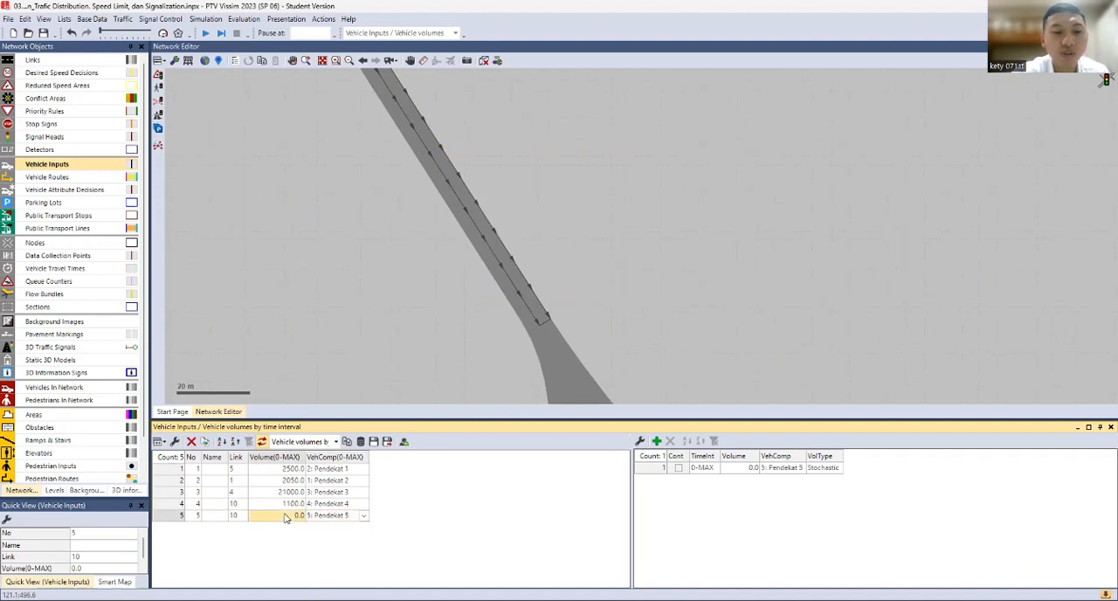
left_click(284, 517)
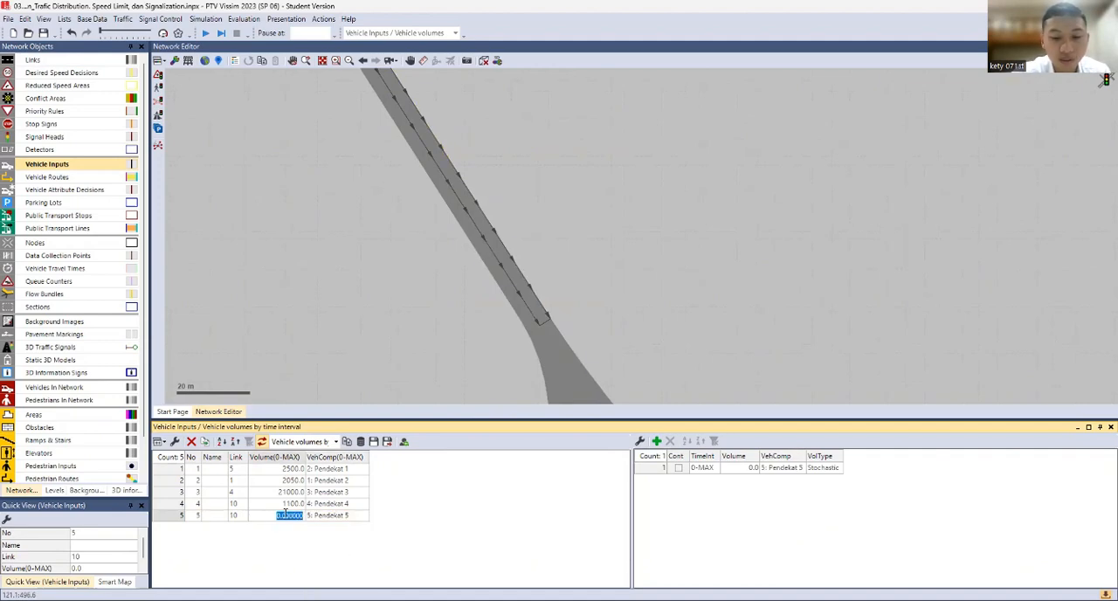
type("50")
key("Return")
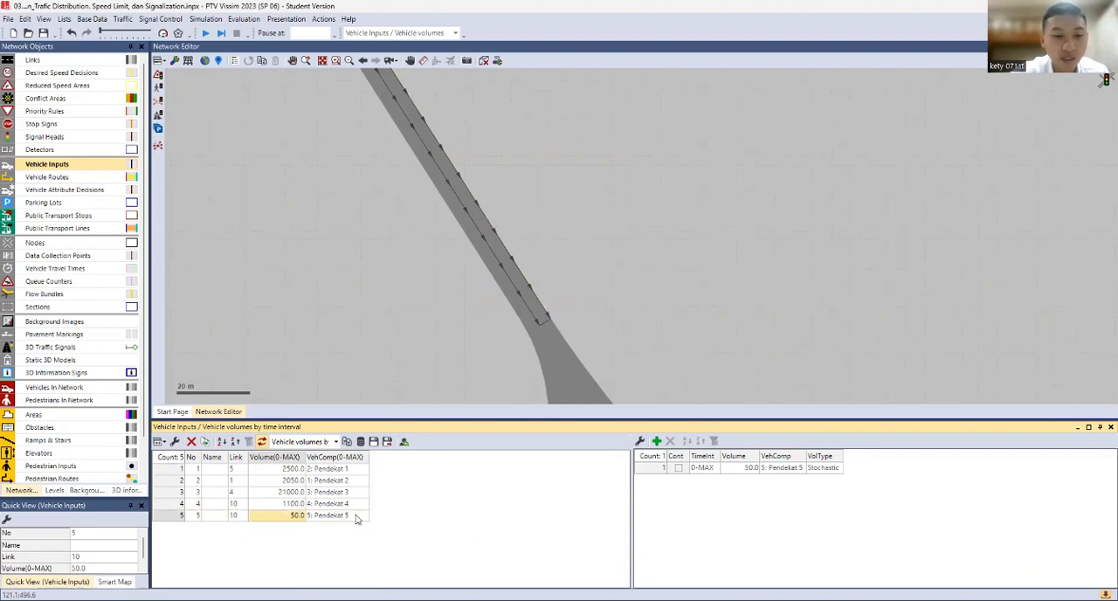
Add a new vehicle input on link 13 of the three-way junction's eastern approach
left_click_drag(528, 338, 441, 92)
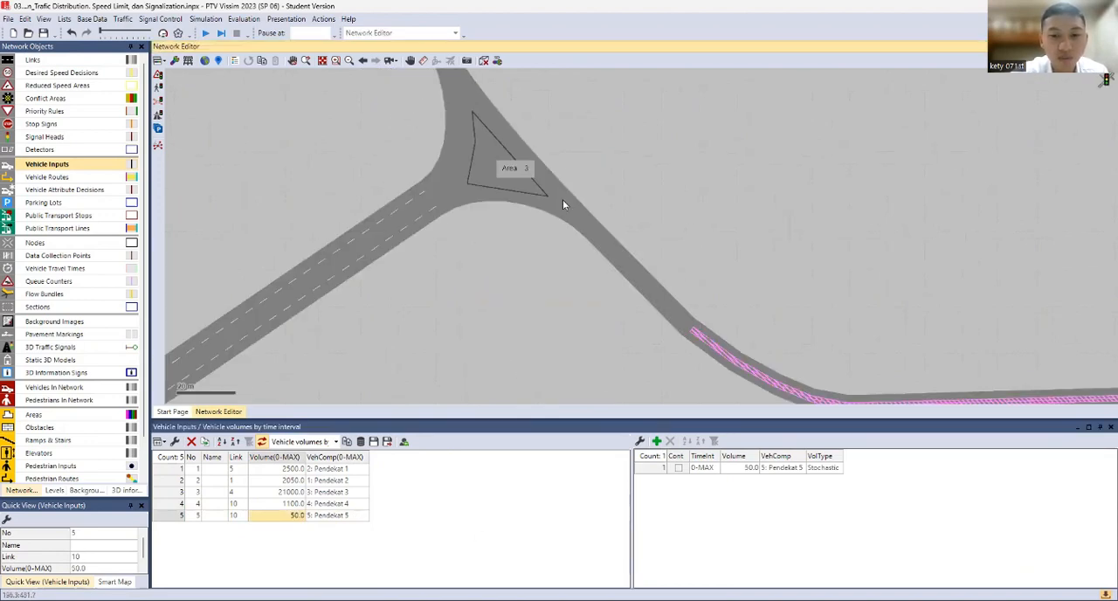
left_click_drag(572, 208, 434, 134)
left_click(637, 315)
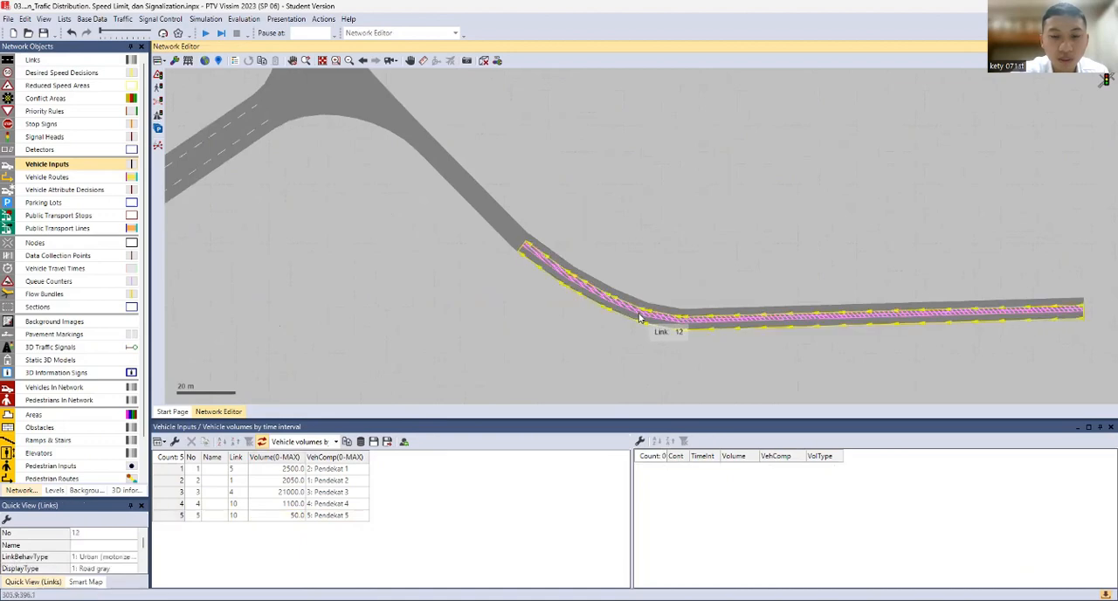
right_click(639, 317)
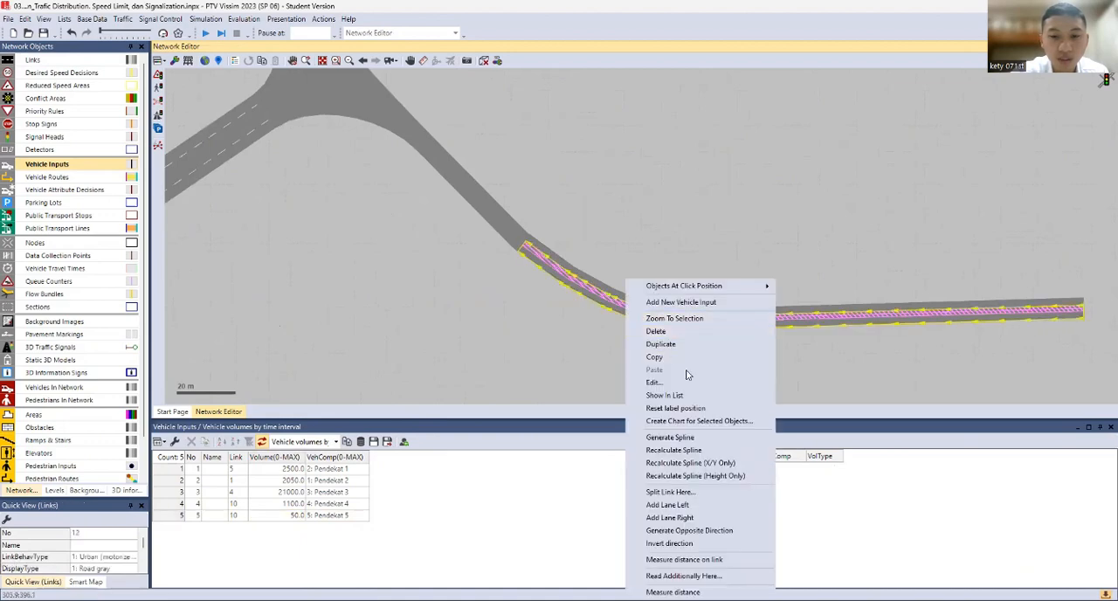
left_click(675, 303)
Set a volume of 750 and the Pendekat 6 composition for the vehicle input on link 13
left_click(265, 529)
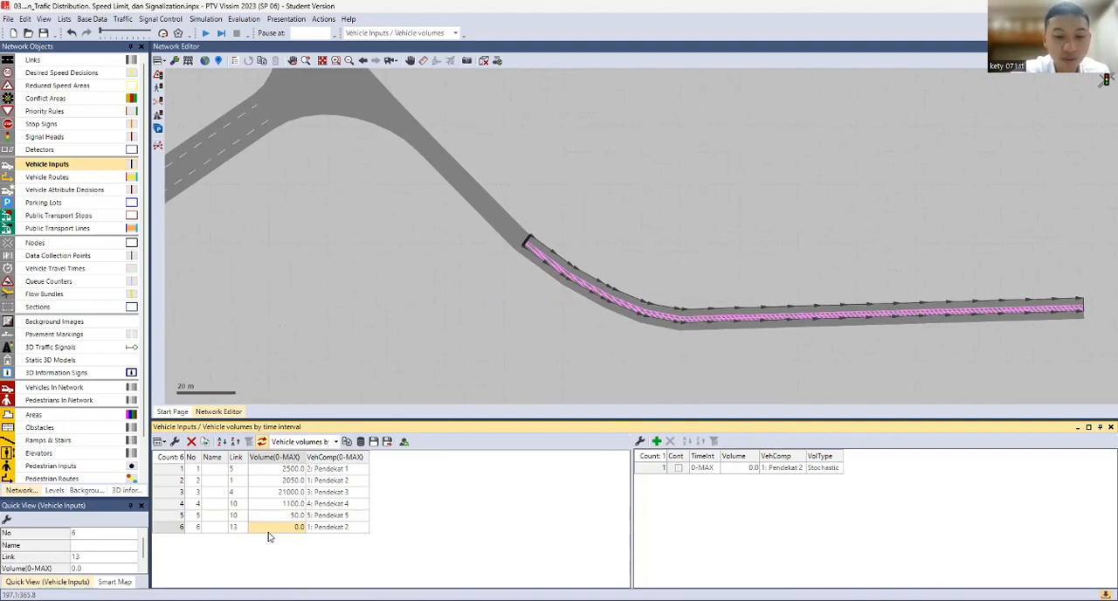
type("750")
left_click(333, 528)
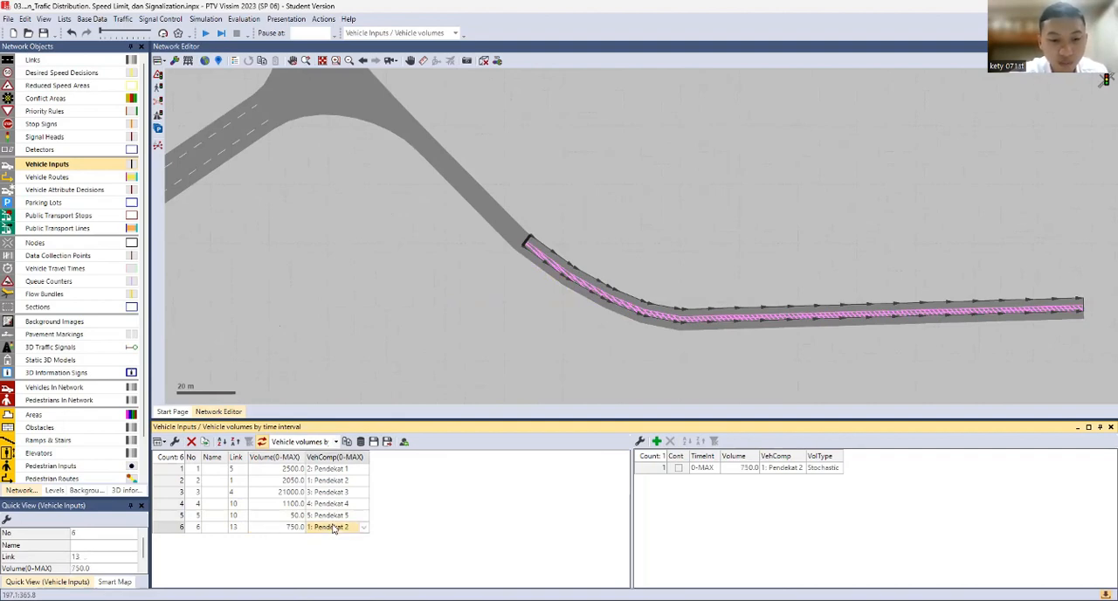
left_click(333, 528)
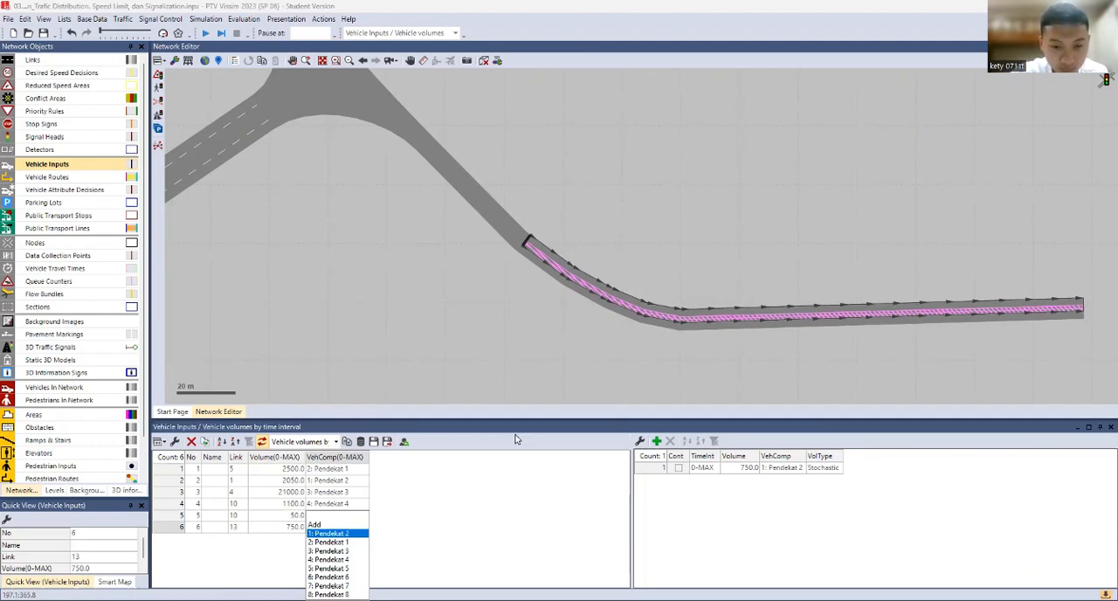
left_click_drag(517, 421, 510, 356)
left_click(359, 464)
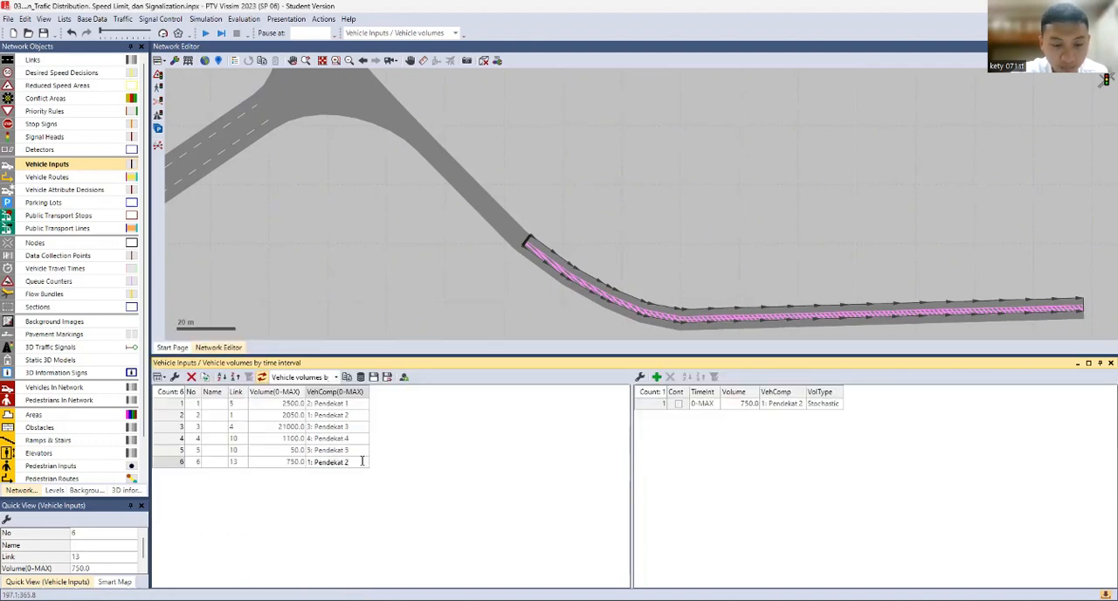
left_click(335, 465)
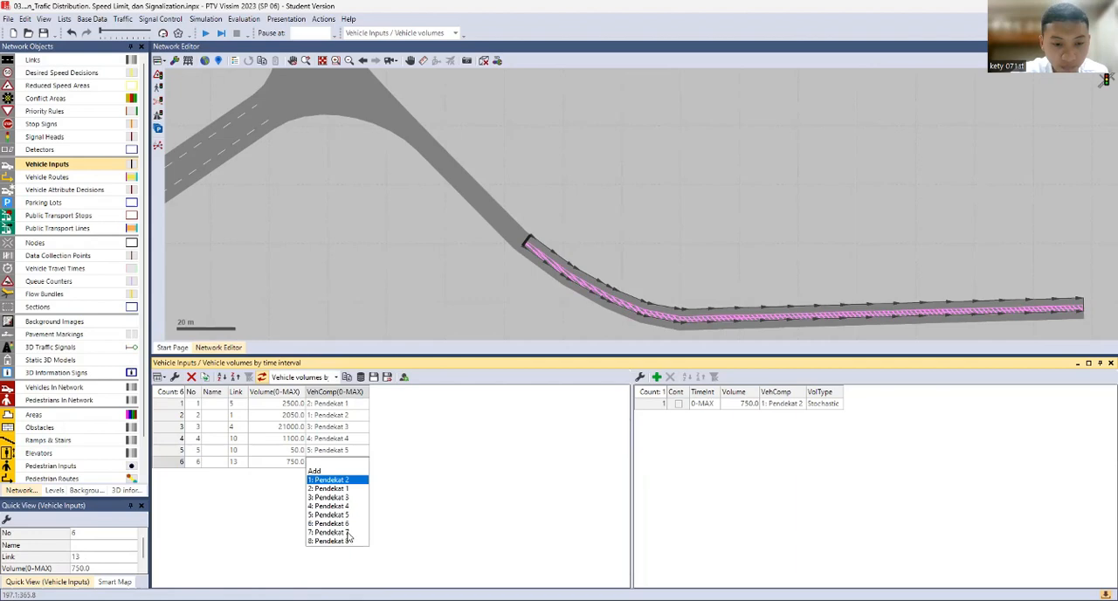
left_click(348, 524)
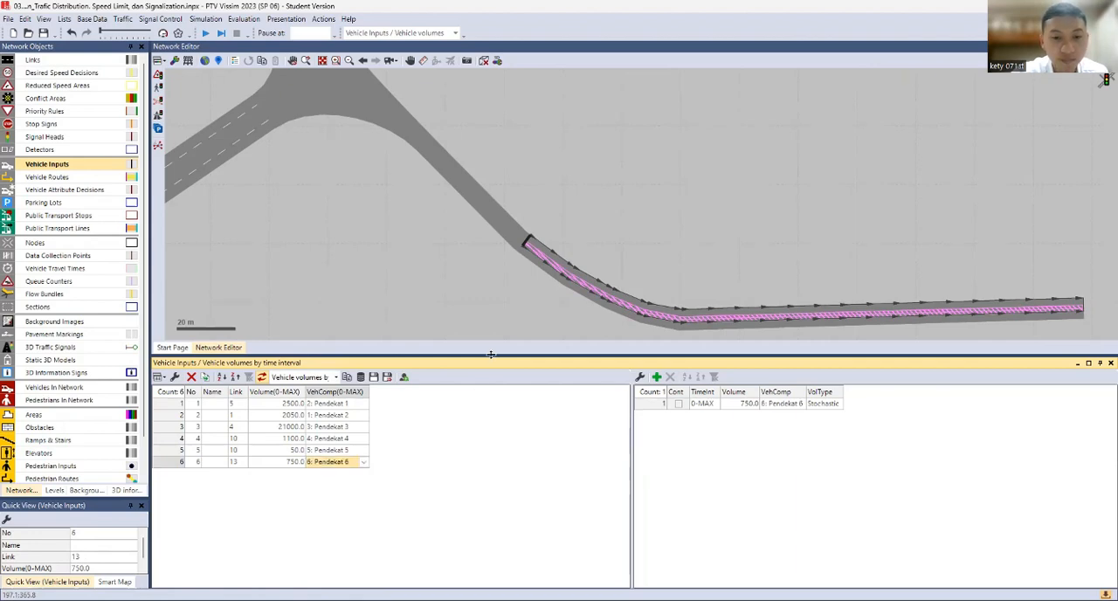
left_click_drag(489, 357, 485, 431)
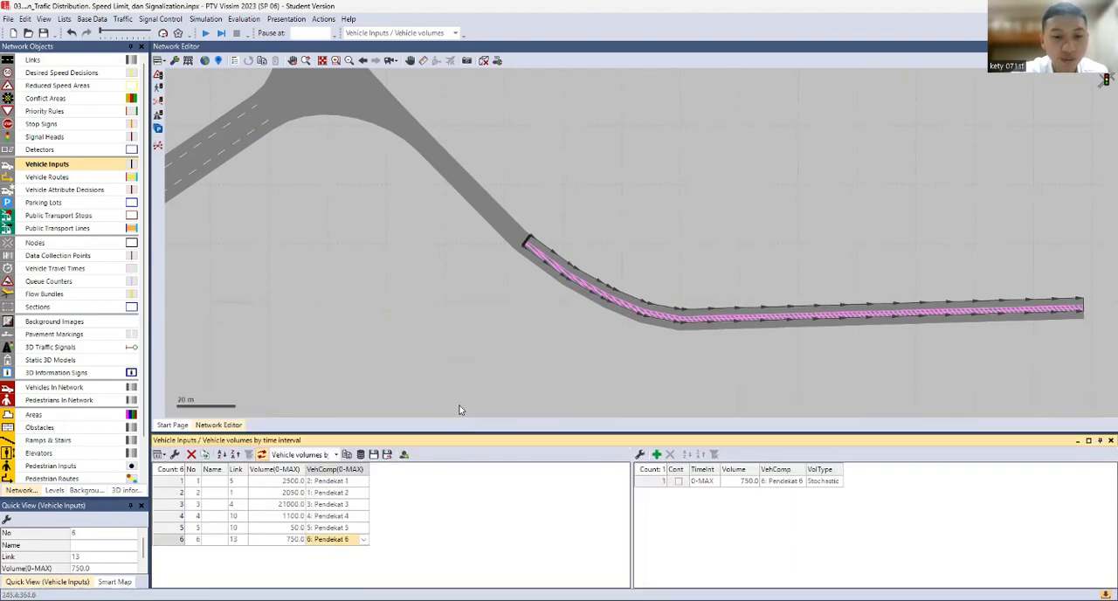
Check the volume type options available for the vehicle input on link 13
left_click(295, 540)
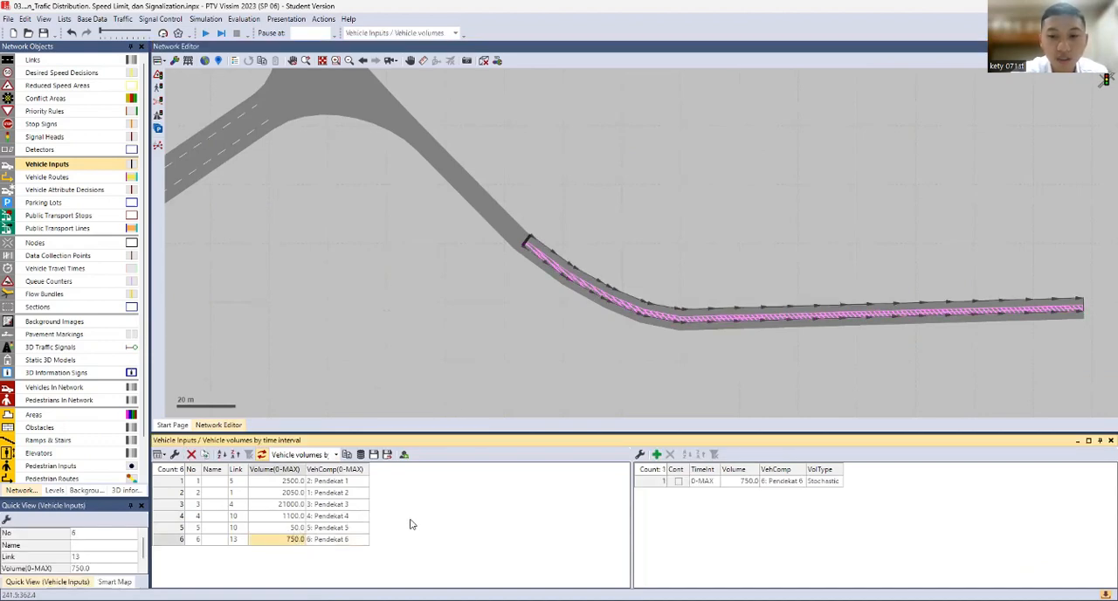
left_click(826, 483)
left_click(827, 484)
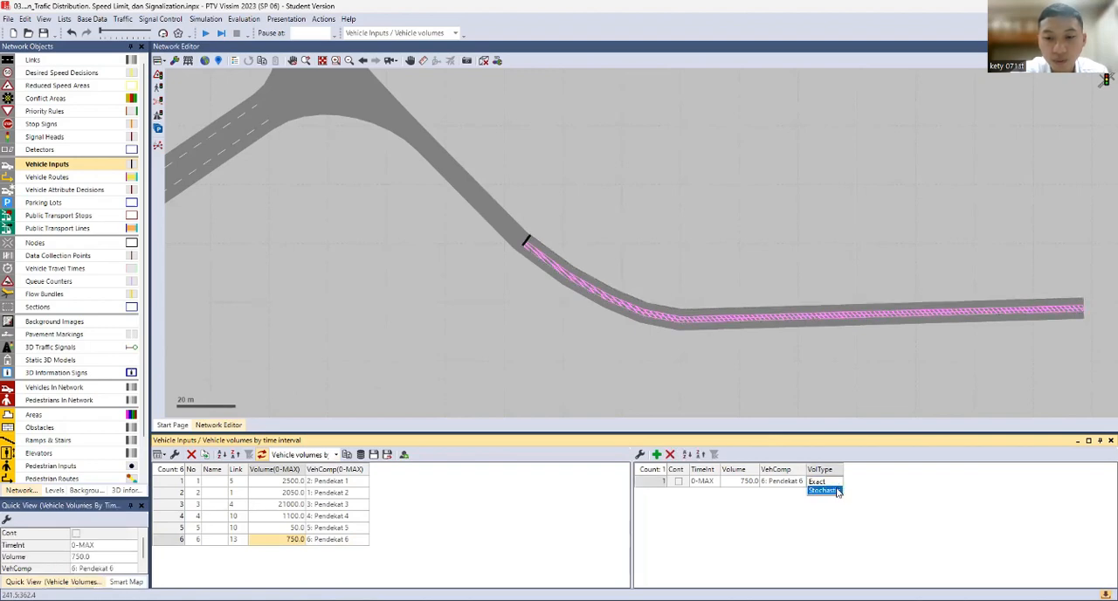
left_click(344, 486)
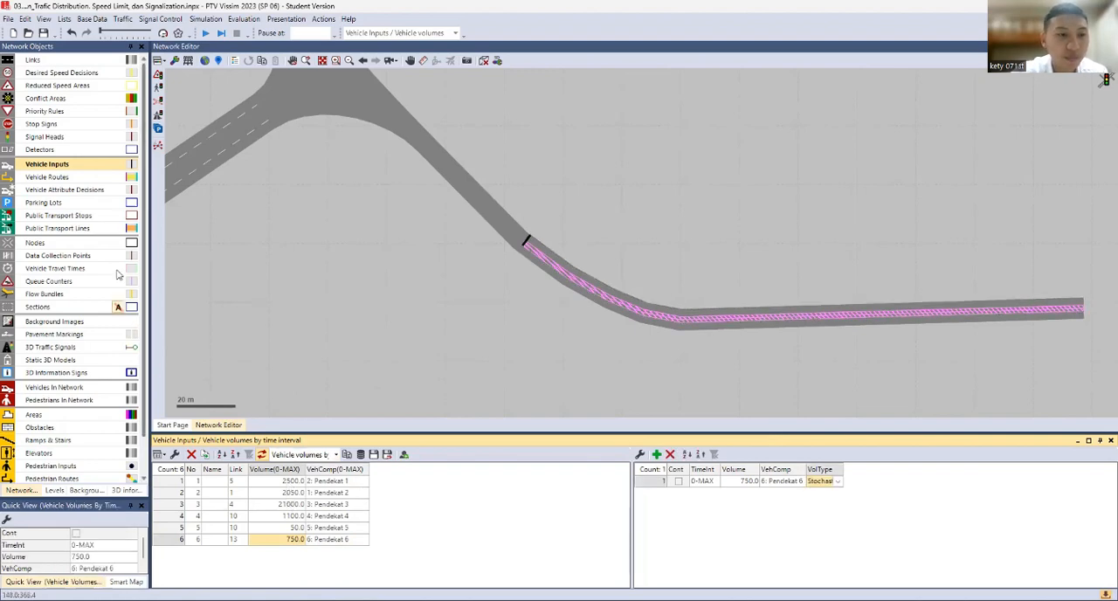
Add a static vehicle routing decision on link 5, the four-way junction's southern inbound approach, at about 67 m
scroll(392, 310, "down", 2)
left_click_drag(393, 309, 505, 139)
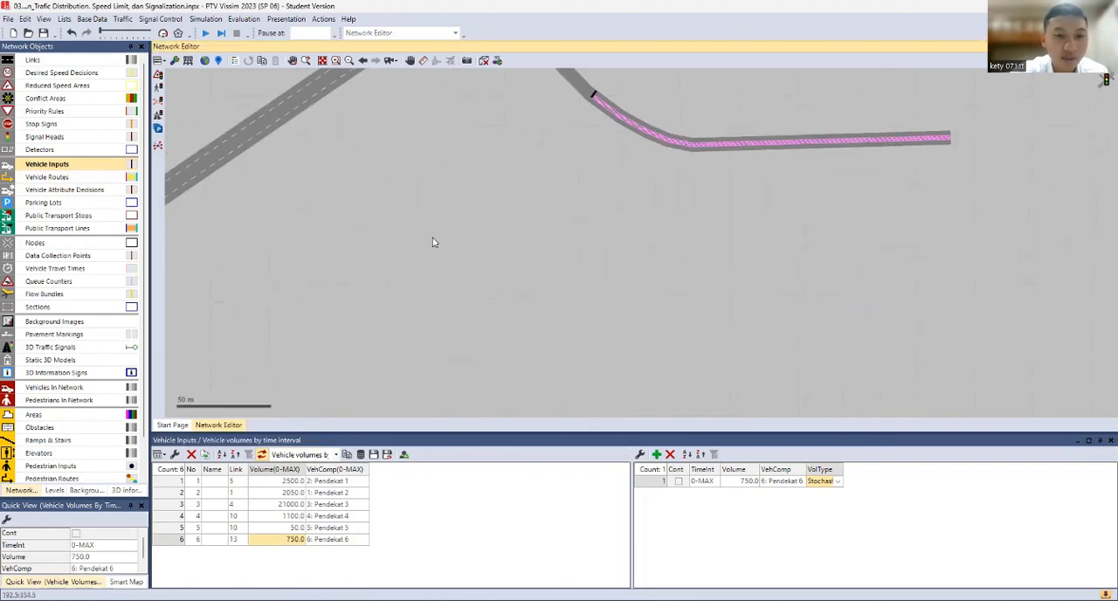
left_click_drag(415, 211, 502, 89)
left_click_drag(345, 318, 586, 183)
left_click_drag(347, 192, 503, 62)
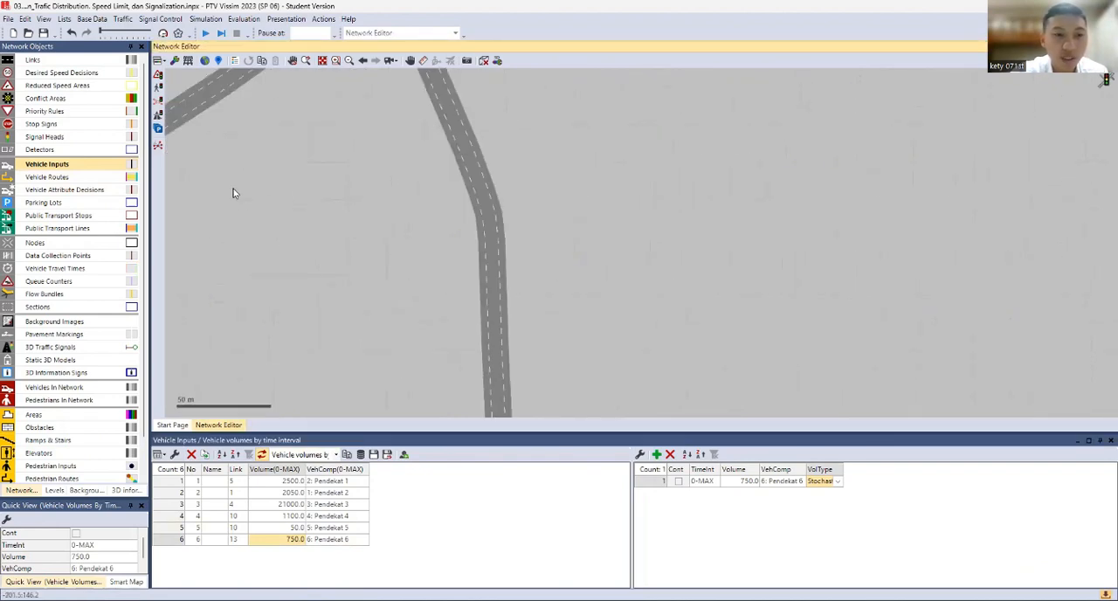
left_click_drag(289, 218, 408, 274)
left_click(78, 178)
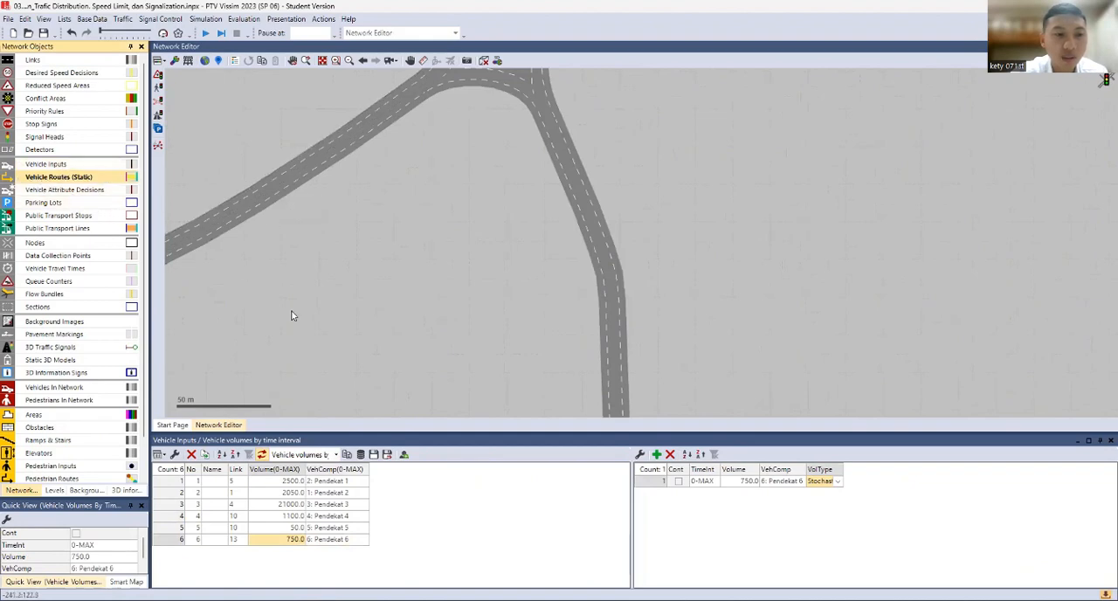
left_click_drag(303, 326, 288, 205)
scroll(518, 263, "down", 2)
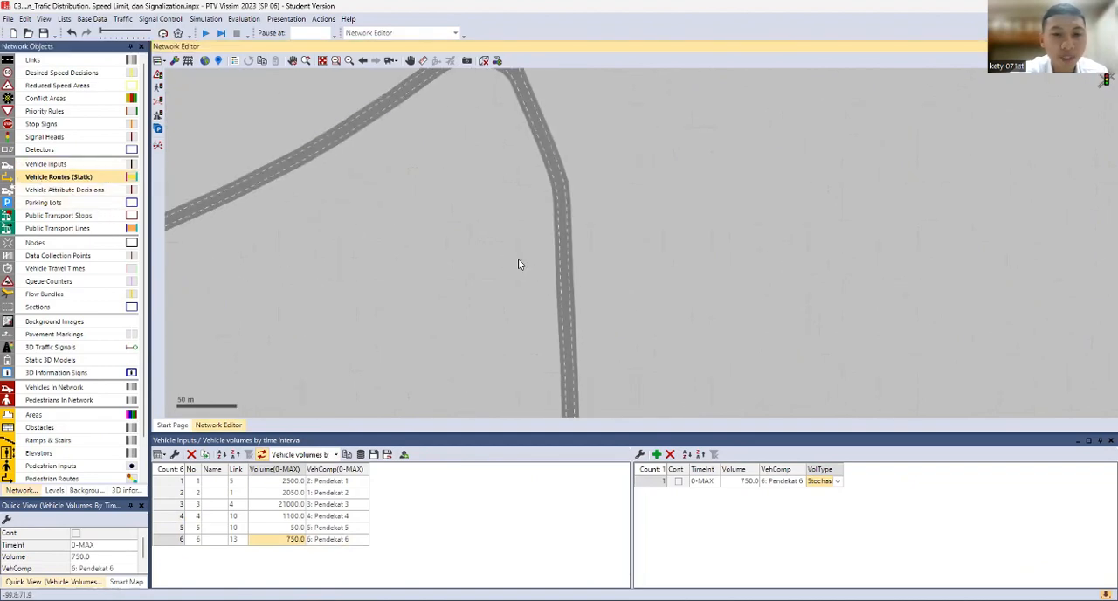
scroll(524, 277, "down", 2)
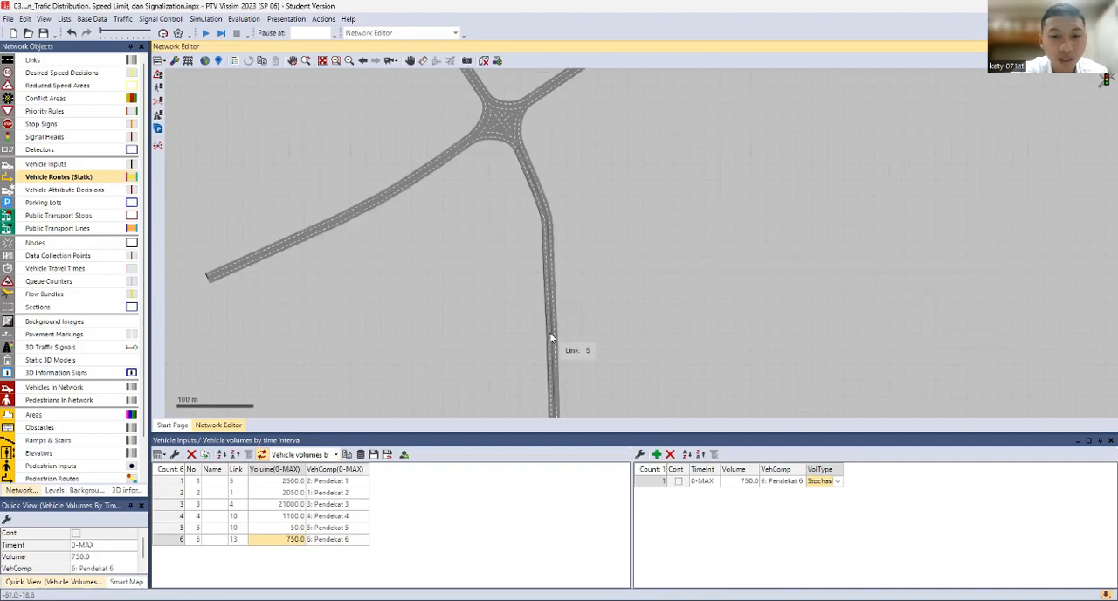
left_click(550, 332)
left_click_drag(549, 345, 549, 225)
scroll(547, 276, "up", 1)
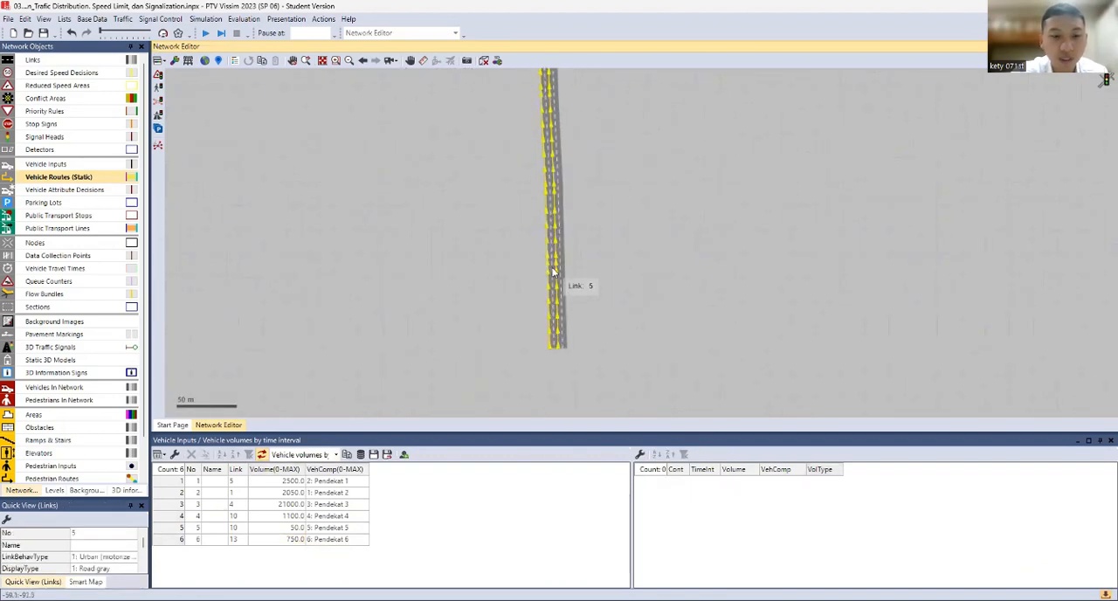
right_click(553, 272)
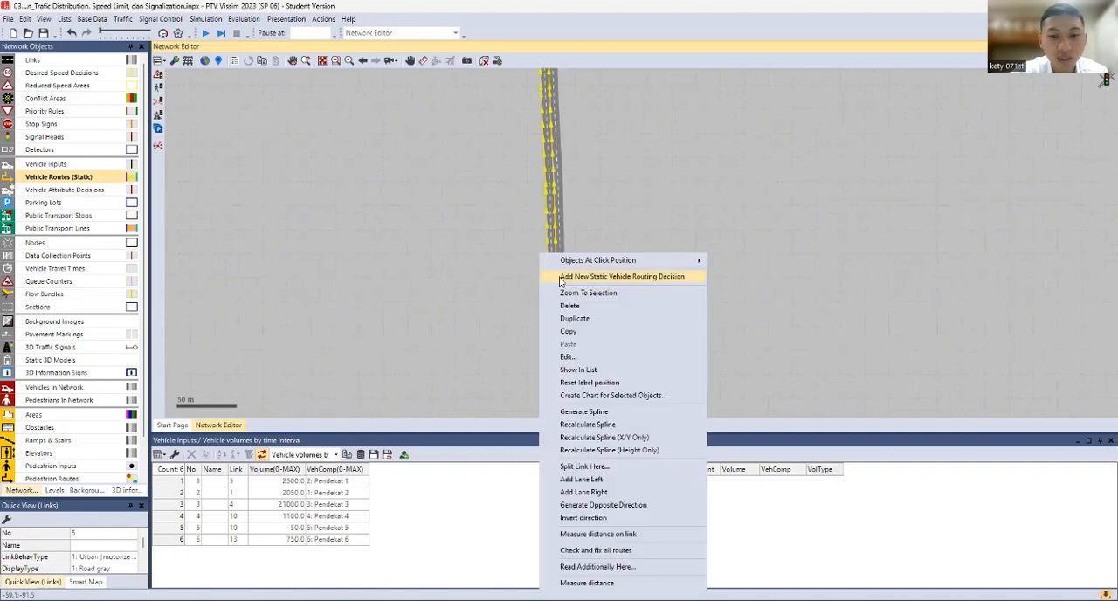
left_click(577, 276)
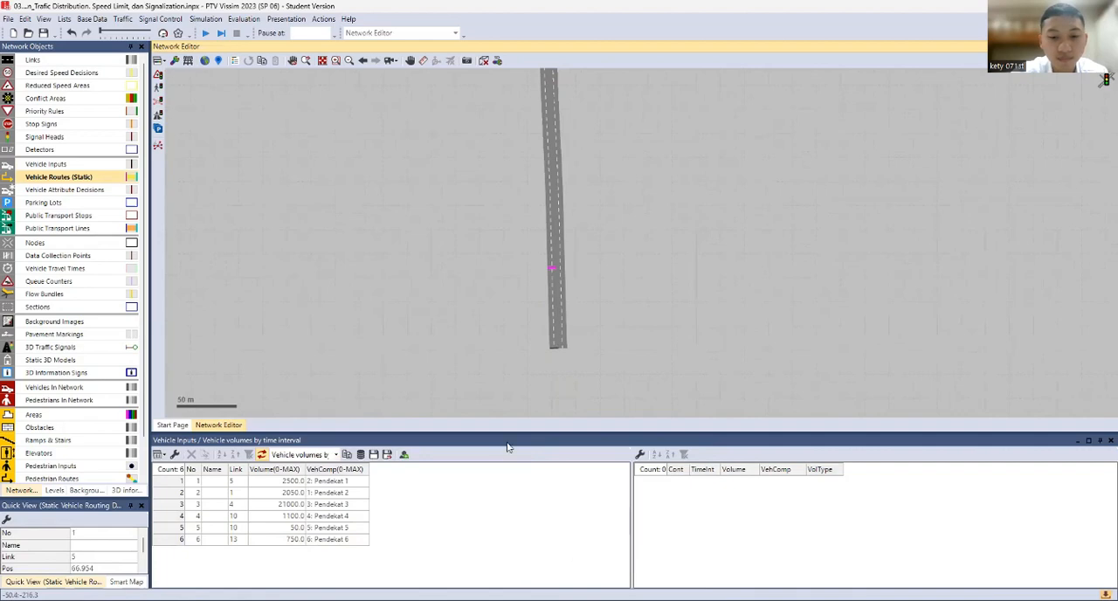
Place static routes from the link 5 routing decision to the southwest exit link 2 and the northwest exit link 3
scroll(533, 239, "down", 3)
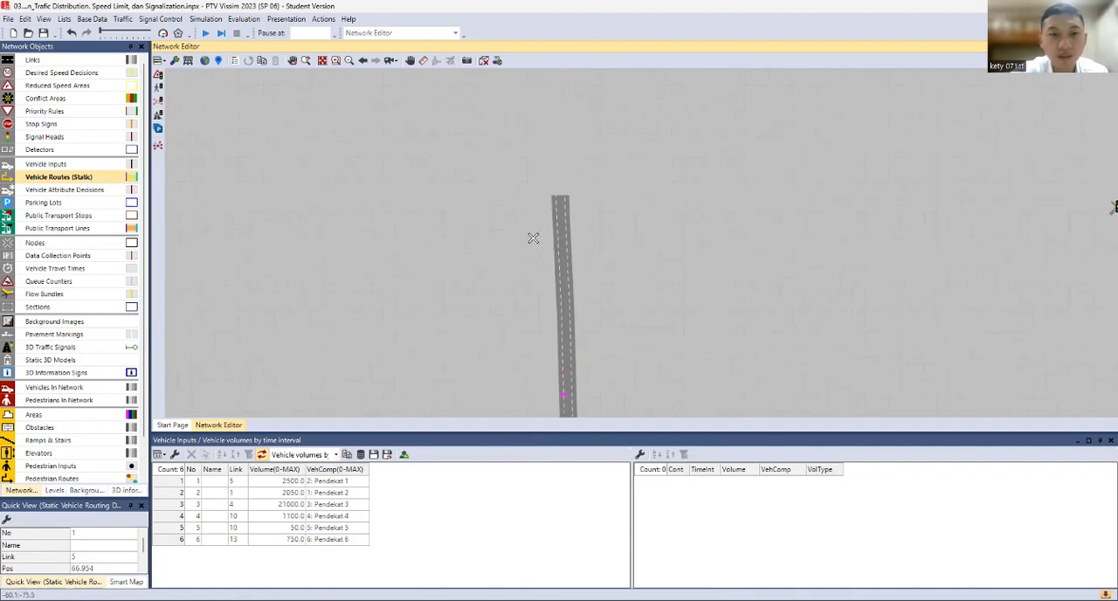
scroll(500, 169, "down", 1)
left_click_drag(437, 122, 450, 194)
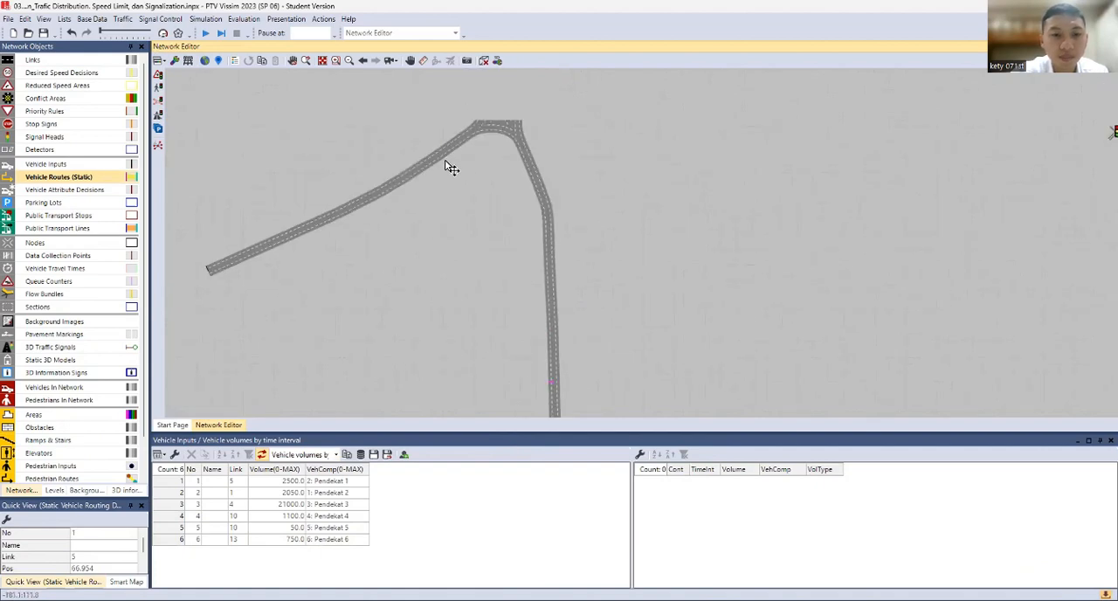
scroll(447, 161, "up", 1)
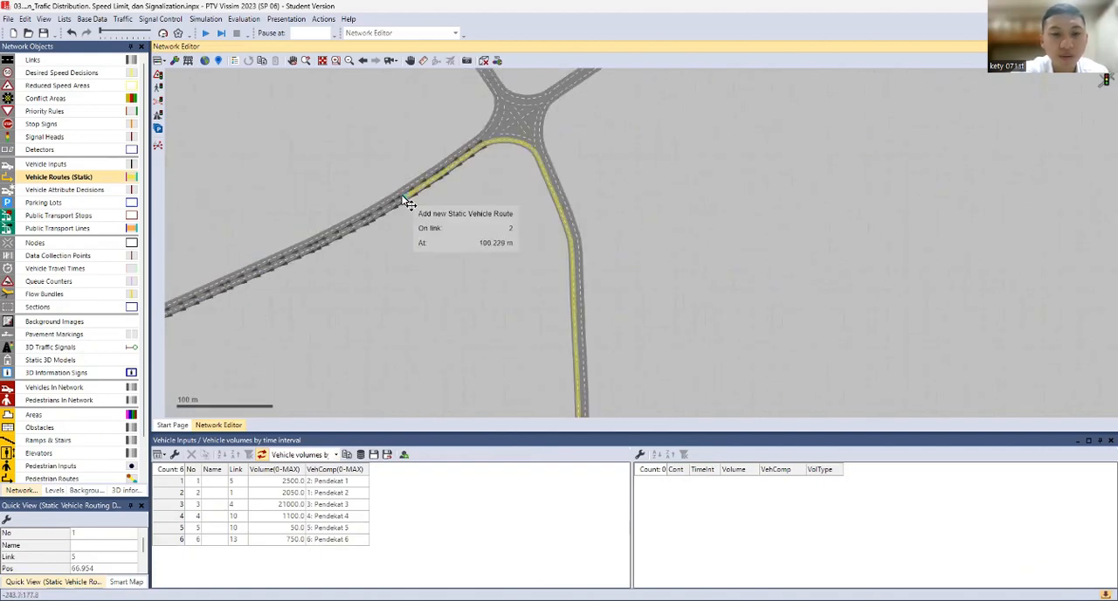
left_click(408, 196)
left_click_drag(556, 325, 571, 489)
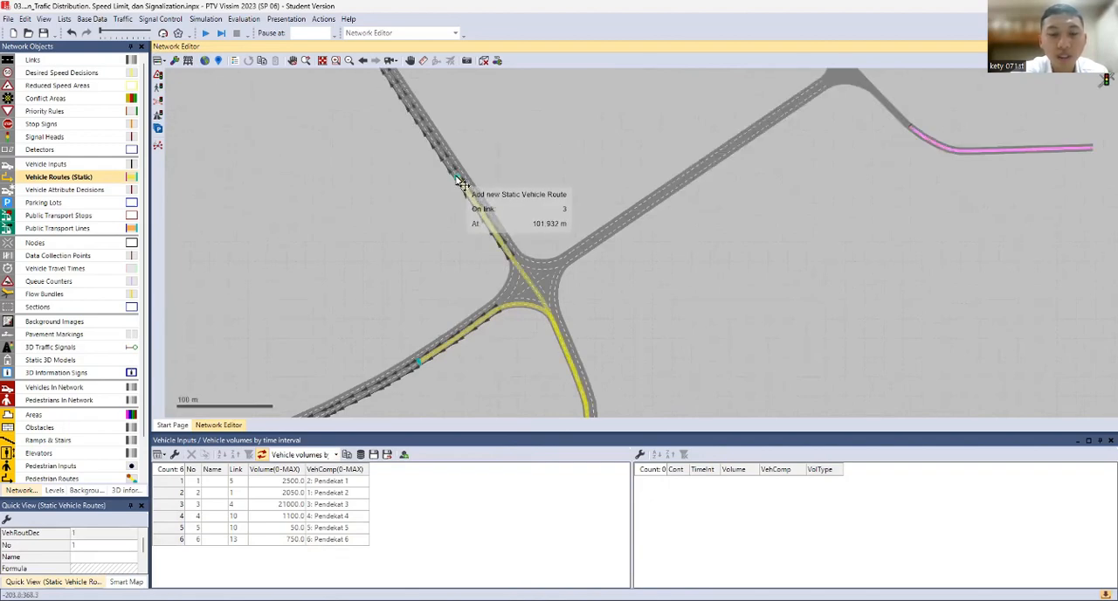
left_click(460, 184)
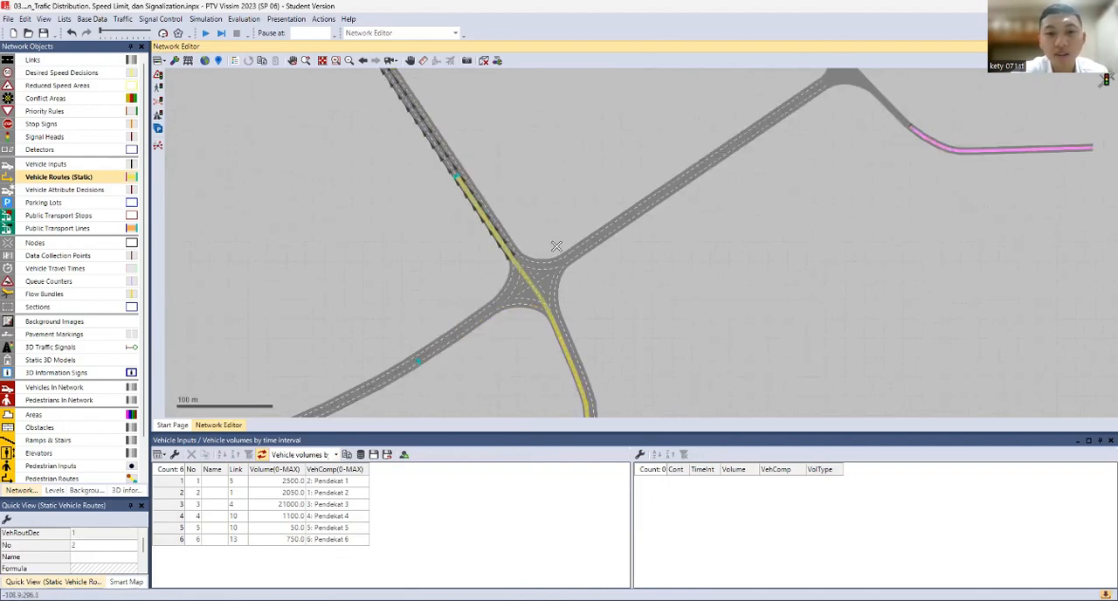
Add a route from the link 5 decision to link 7 at about 79 m; set relative flows of 870, 880 and 800 for links 2, 3 and 7
left_click(626, 221)
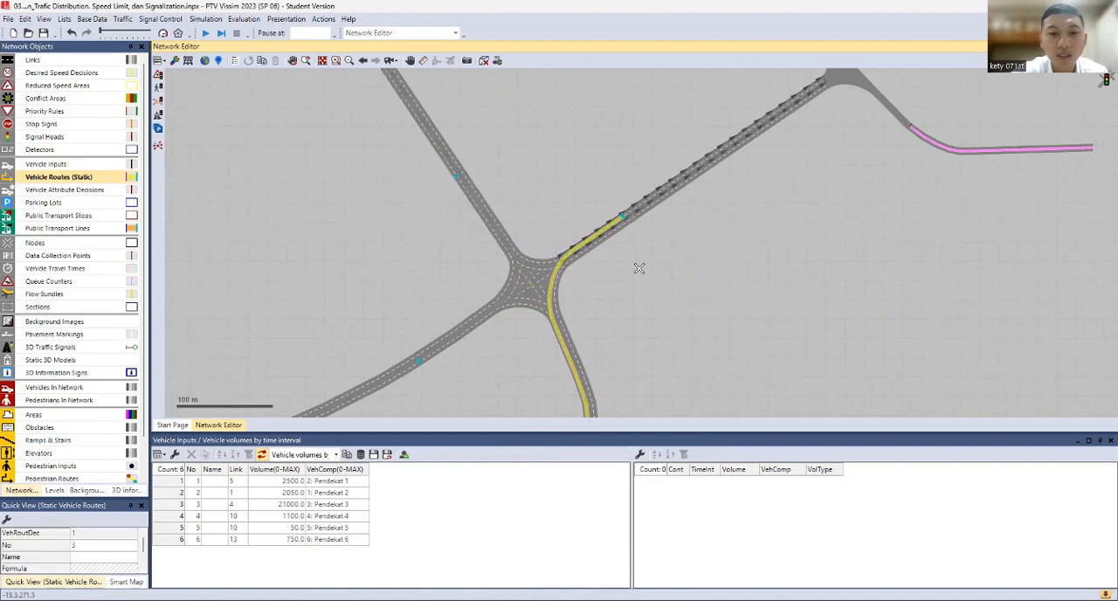
left_click(651, 330)
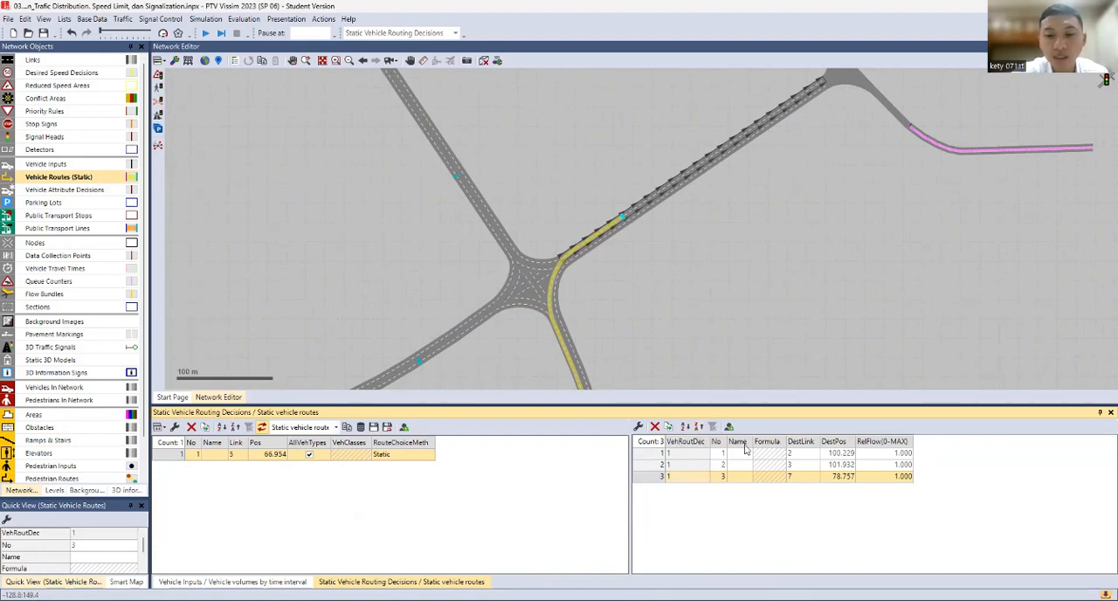
double_click(886, 453)
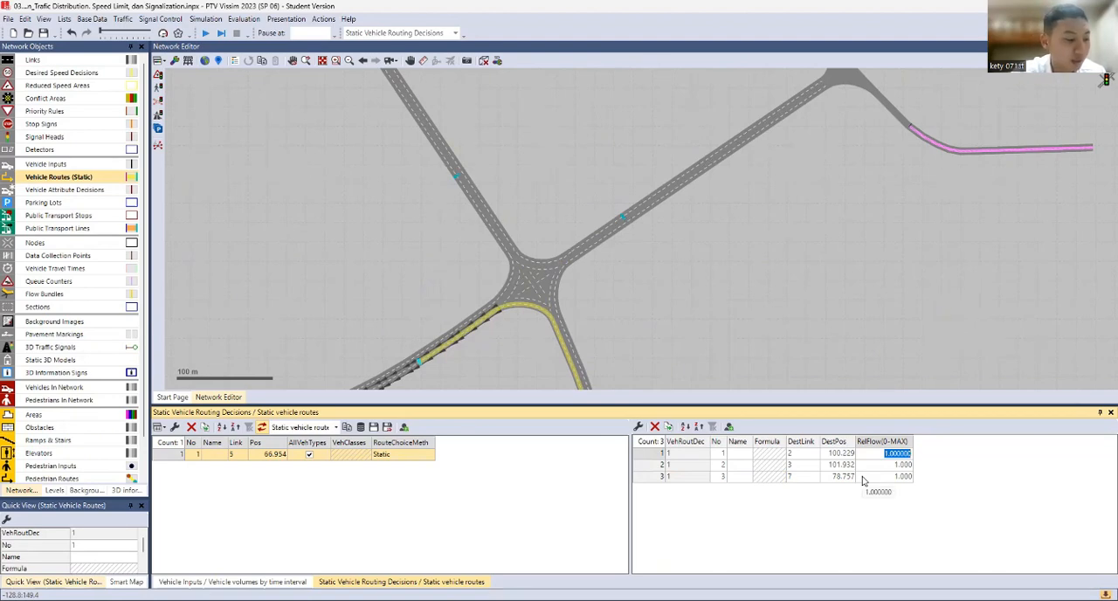
key("Return")
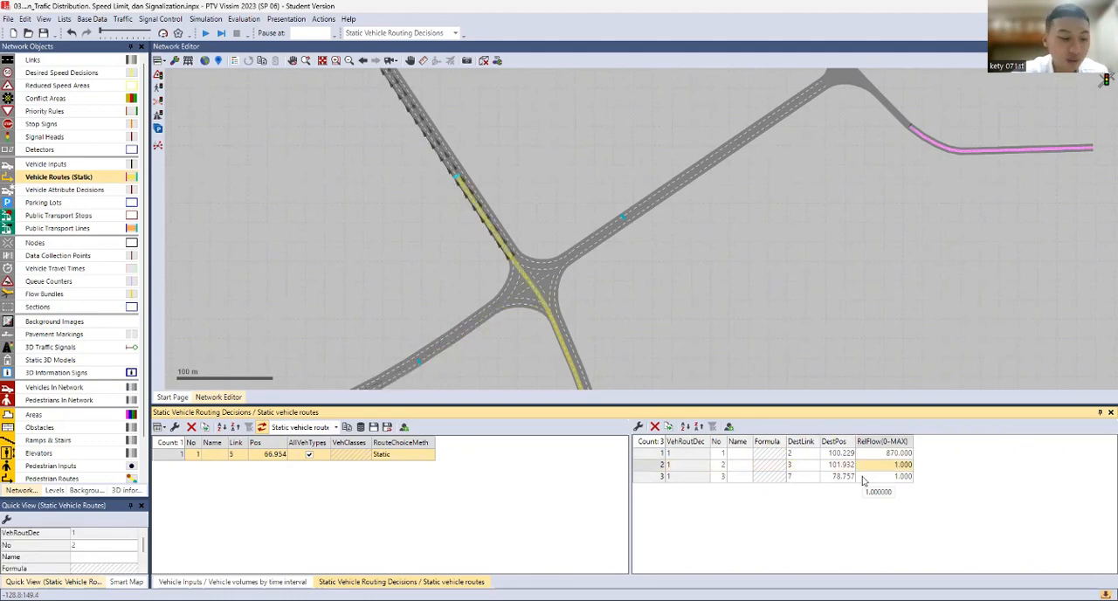
type("880")
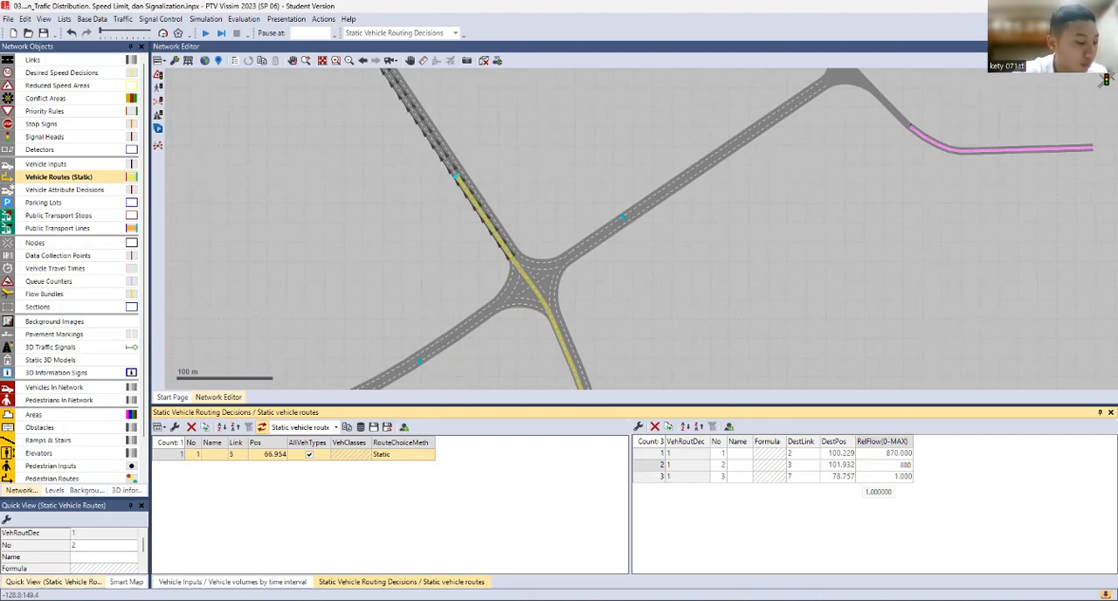
key("Return")
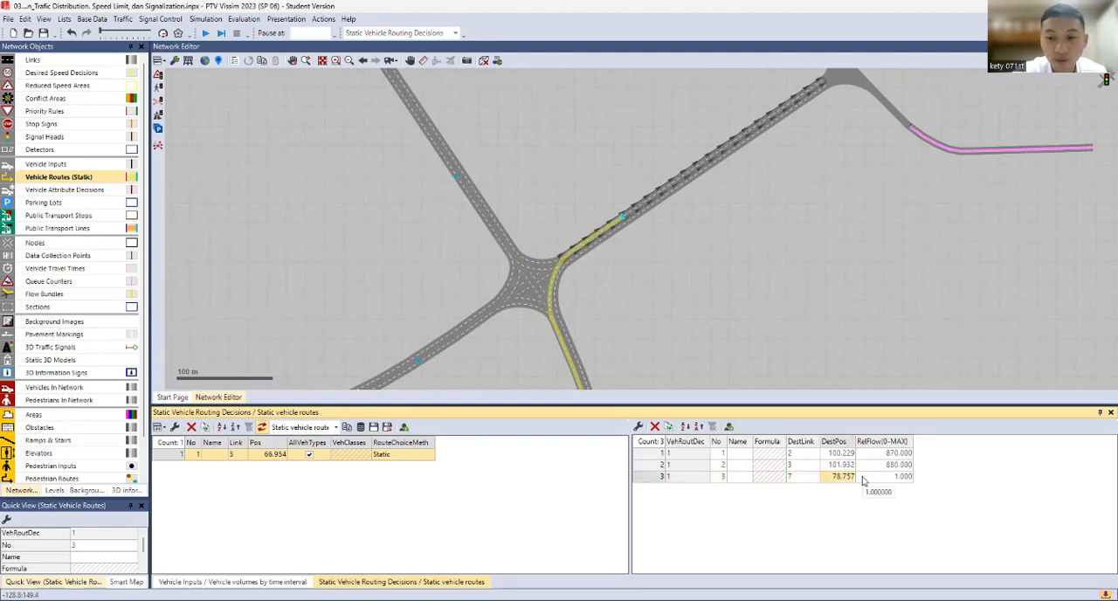
type("800")
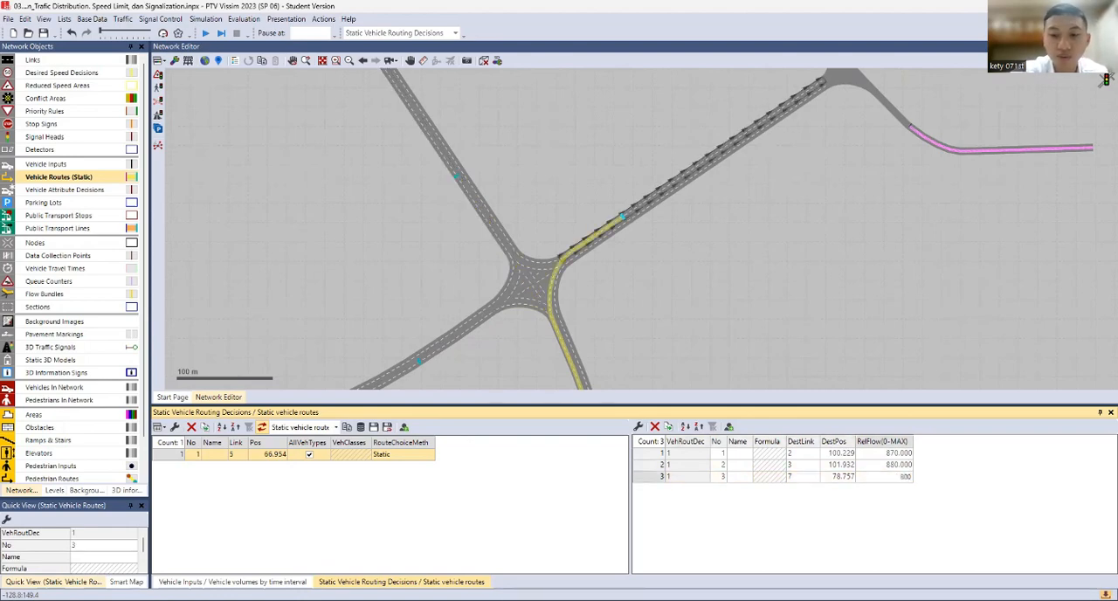
left_click(734, 367)
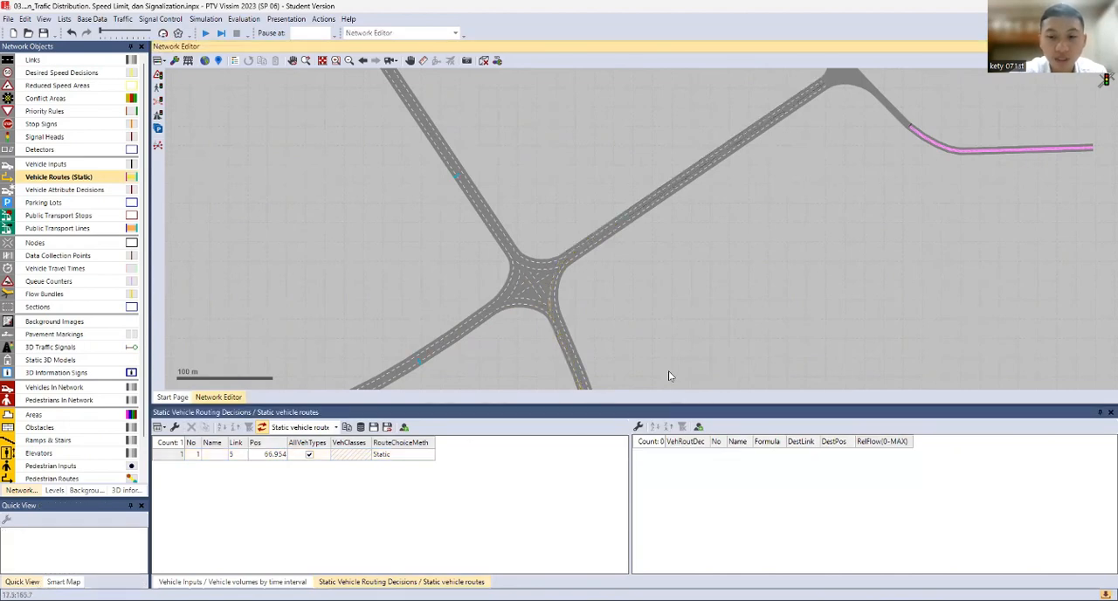
Add a static vehicle routing decision on link 1, the four-way junction's southwestern inbound approach, at about 34 m
left_click_drag(492, 338, 549, 278)
scroll(548, 278, "down", 1)
scroll(387, 344, "up", 1)
left_click(388, 348)
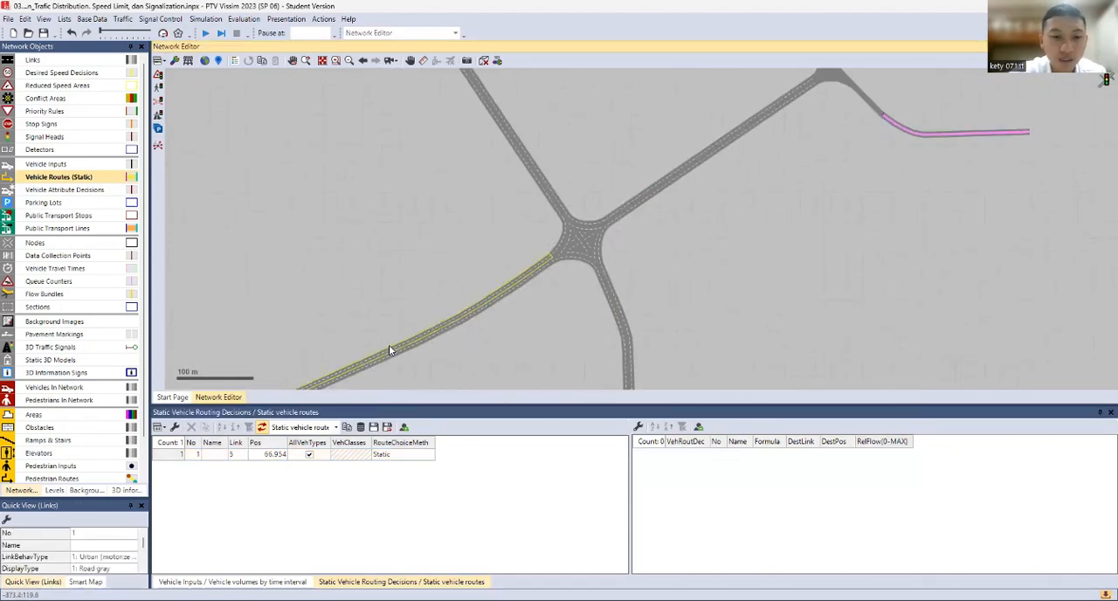
scroll(420, 289, "up", 1)
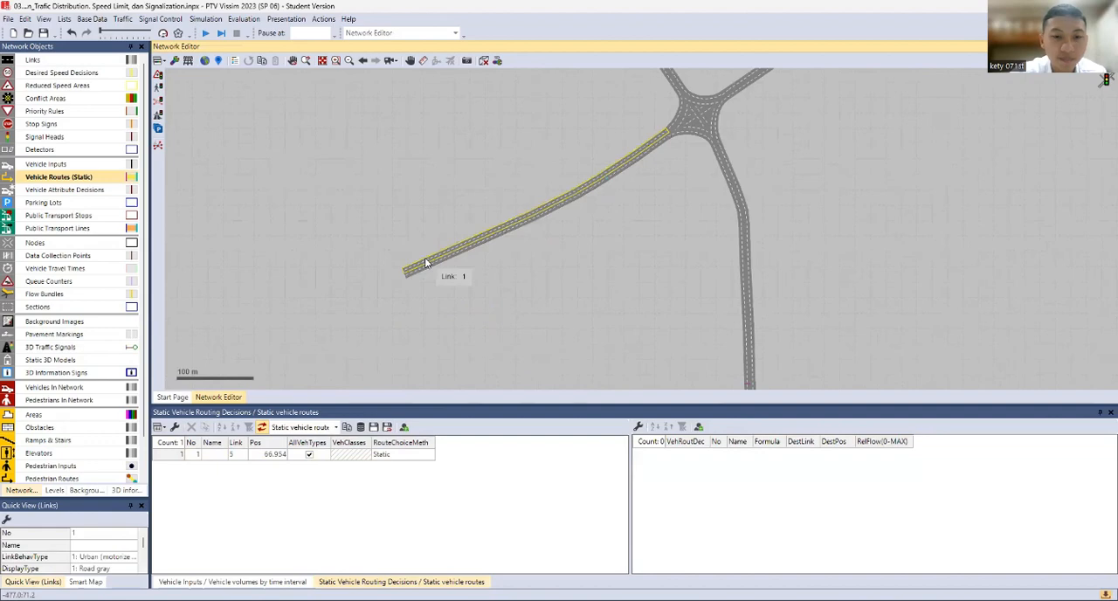
right_click(426, 261)
left_click(445, 270)
Place static routes from the link 1 decision to link 3 at about 153 m and to links 7 and 6 at about 106 m each
scroll(612, 203, "down", 1)
left_click_drag(612, 203, 547, 353)
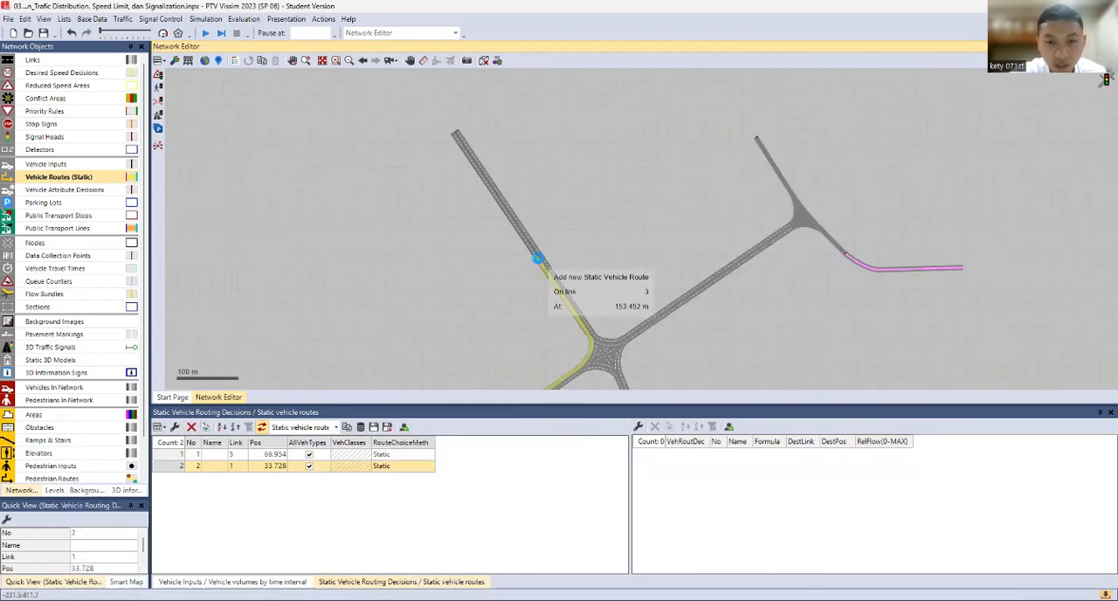
left_click(538, 259)
left_click(677, 306)
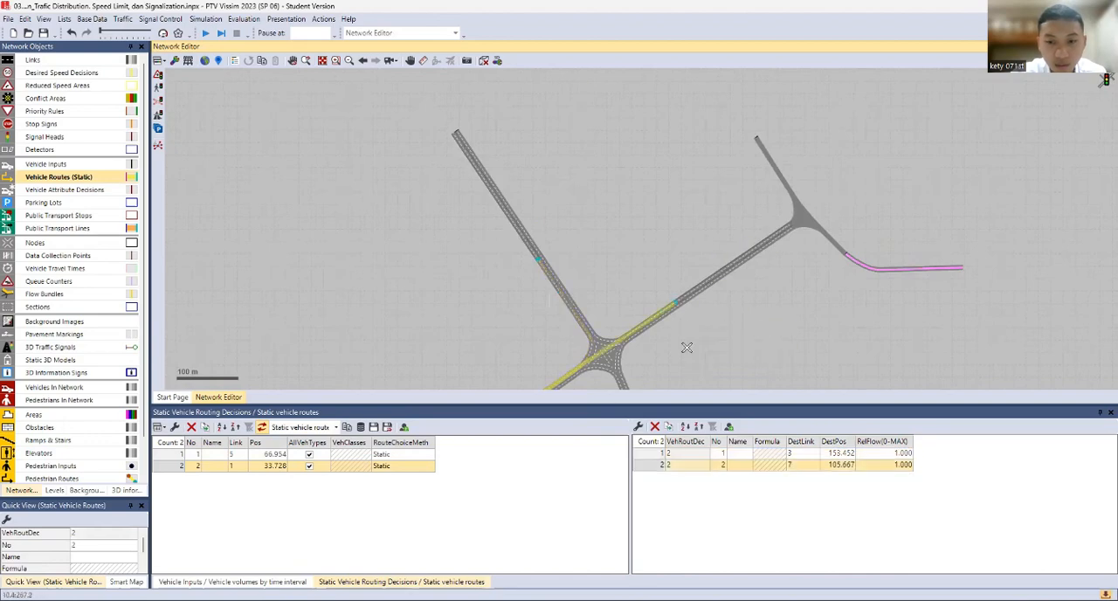
left_click_drag(687, 347, 679, 204)
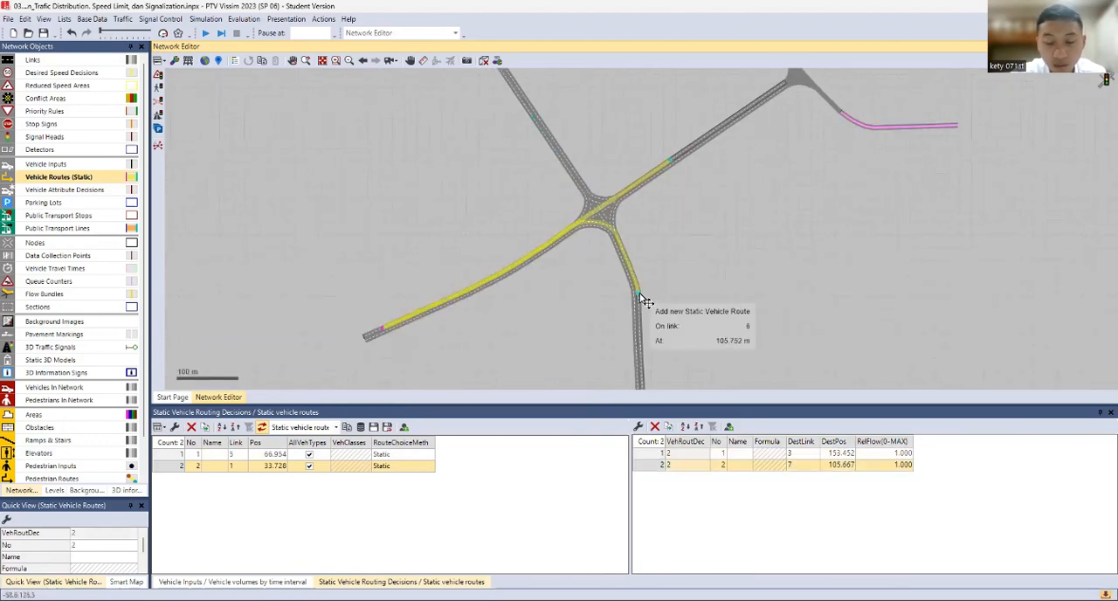
left_click(644, 299)
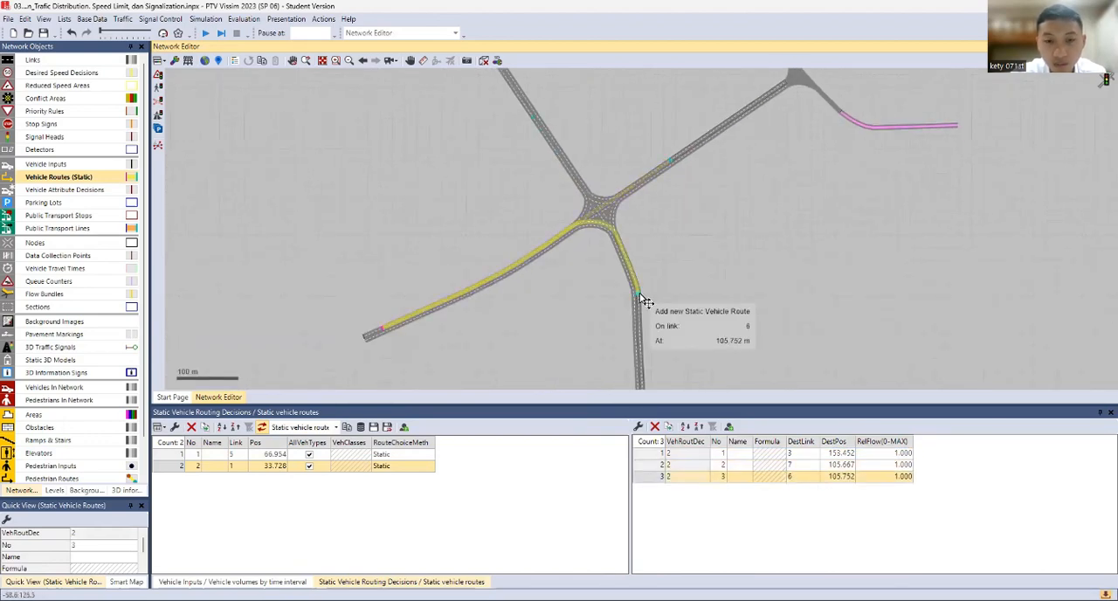
Set the link 1 decision's relative flows to 680 for link 3, 700 for link 7 and 670 for link 6
double_click(887, 453)
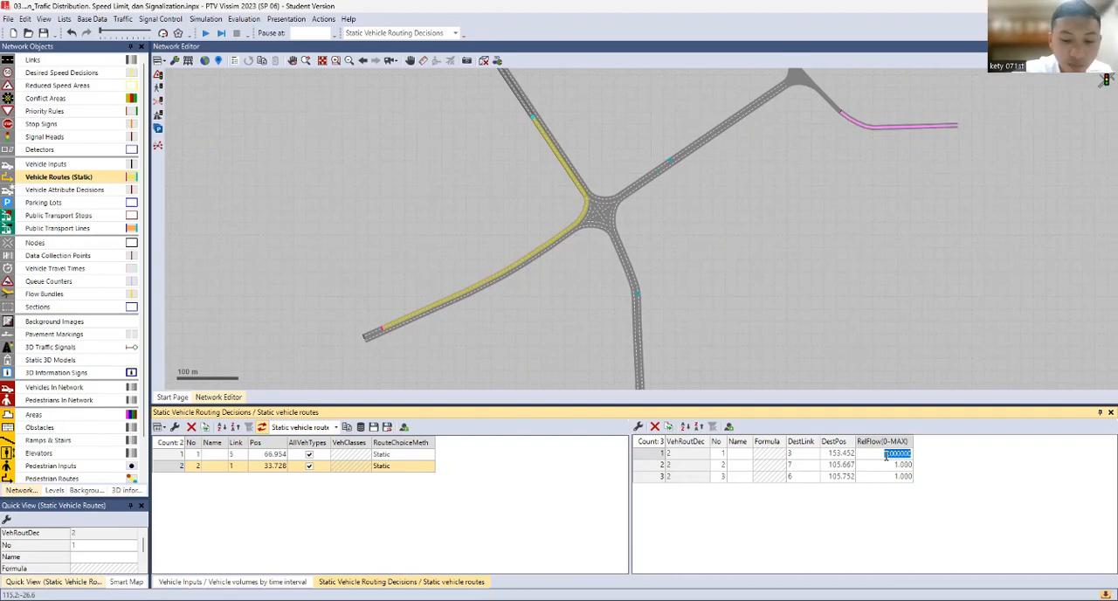
type("68")
left_click(888, 464)
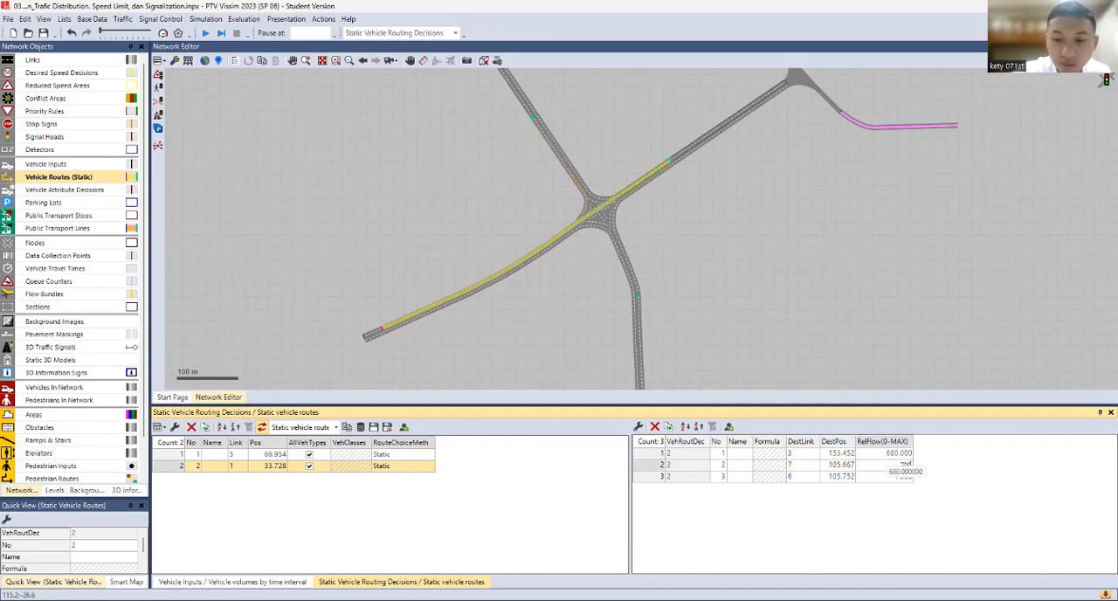
key("Tab")
key("Tab")
key("Tab")
key("Tab")
key("Tab")
key("Tab")
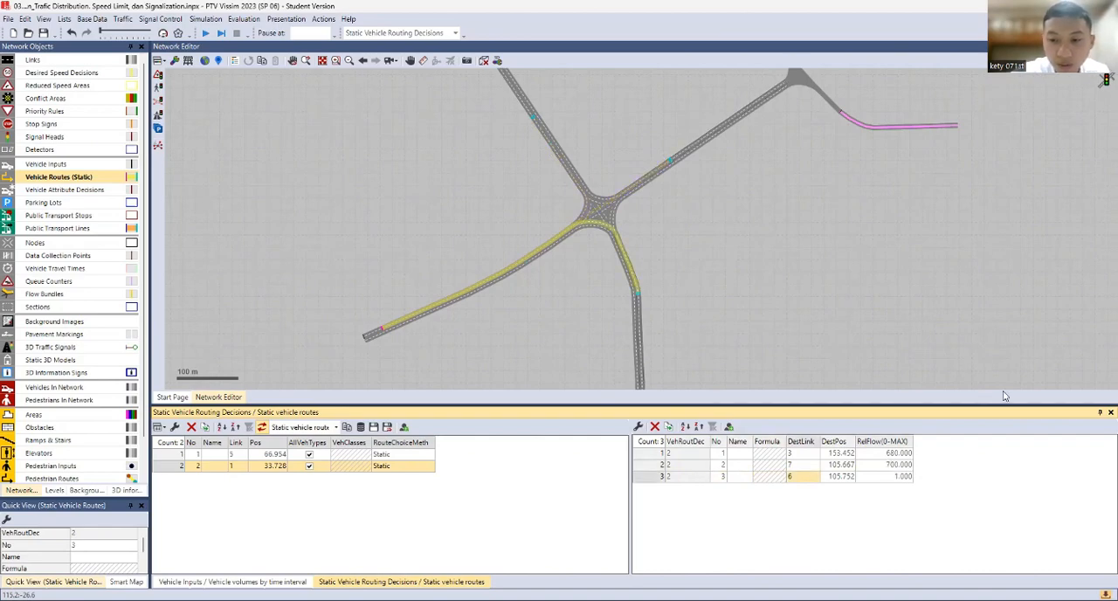
type("6")
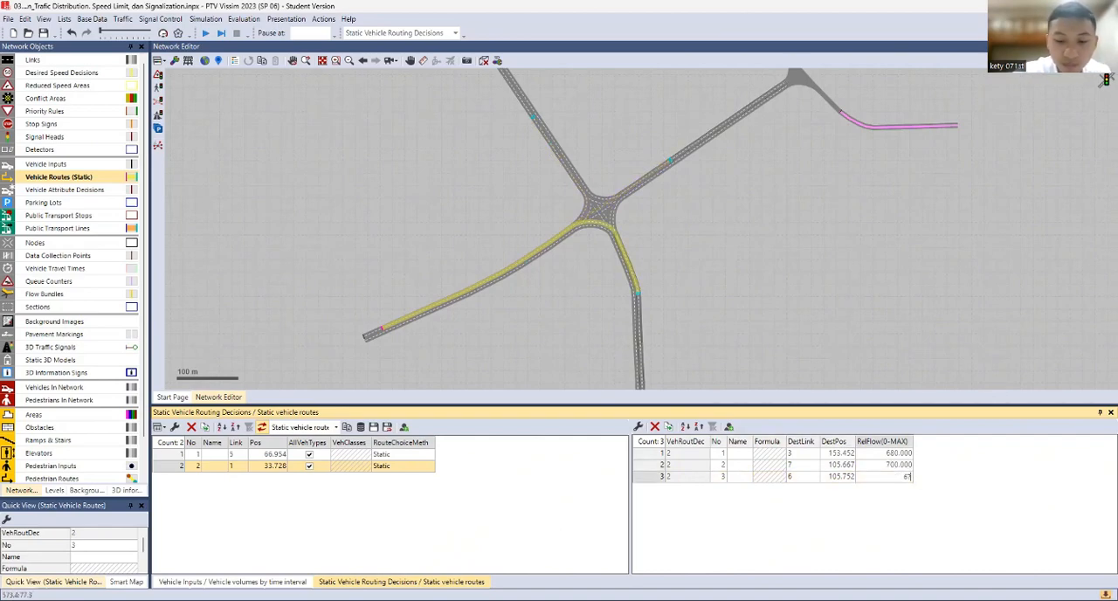
type("70")
left_click(759, 188)
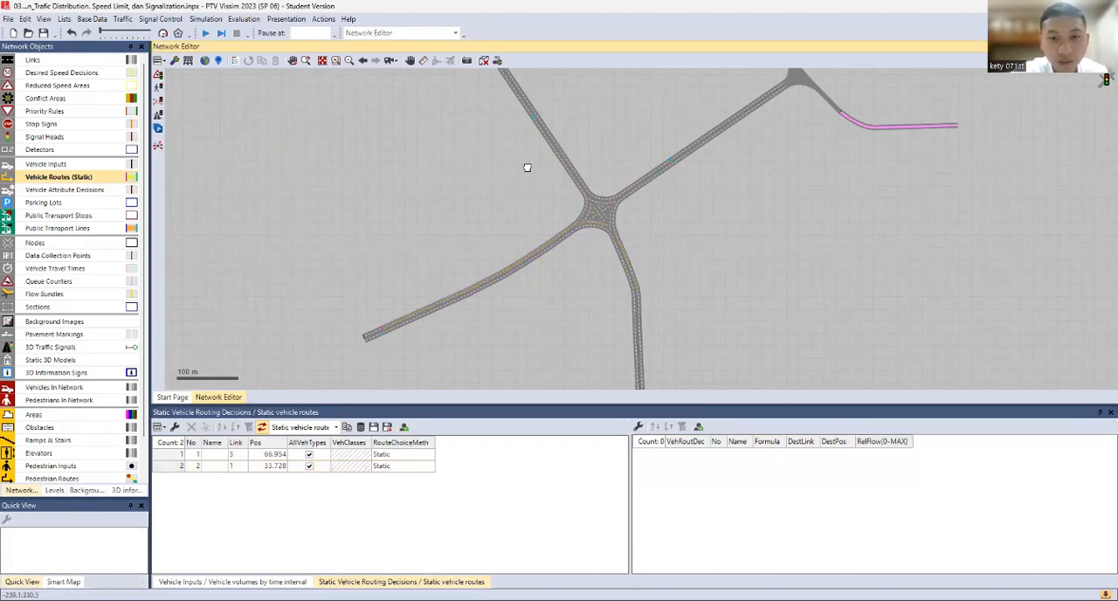
Add a static vehicle routing decision on link 4, the four-way junction's northwestern inbound approach, at about 65 m
left_click_drag(527, 166, 495, 243)
left_click_drag(473, 144, 466, 170)
left_click(464, 169)
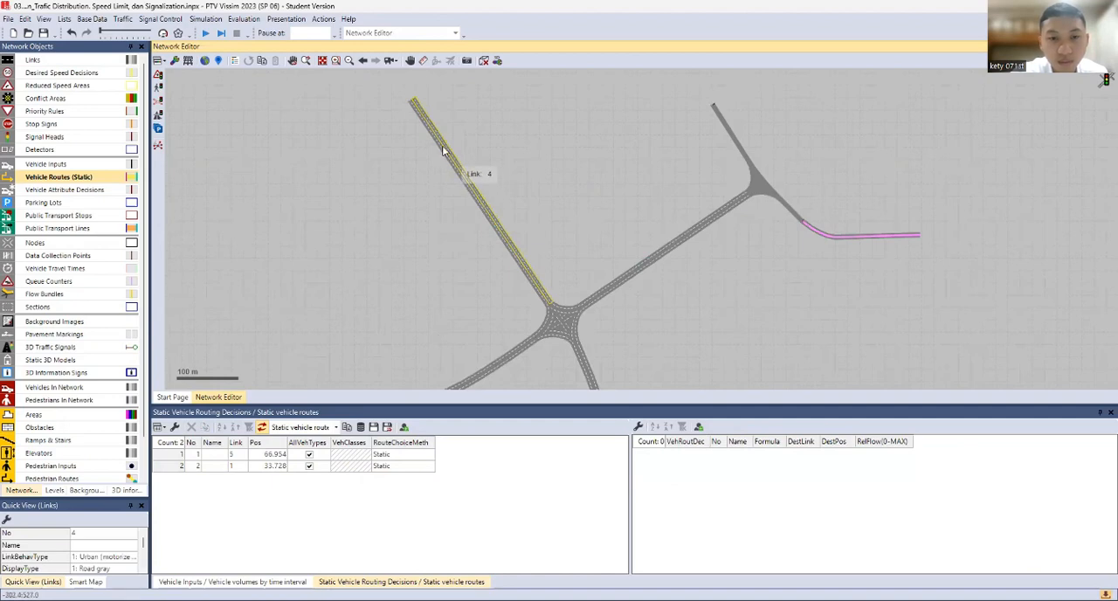
right_click(423, 117)
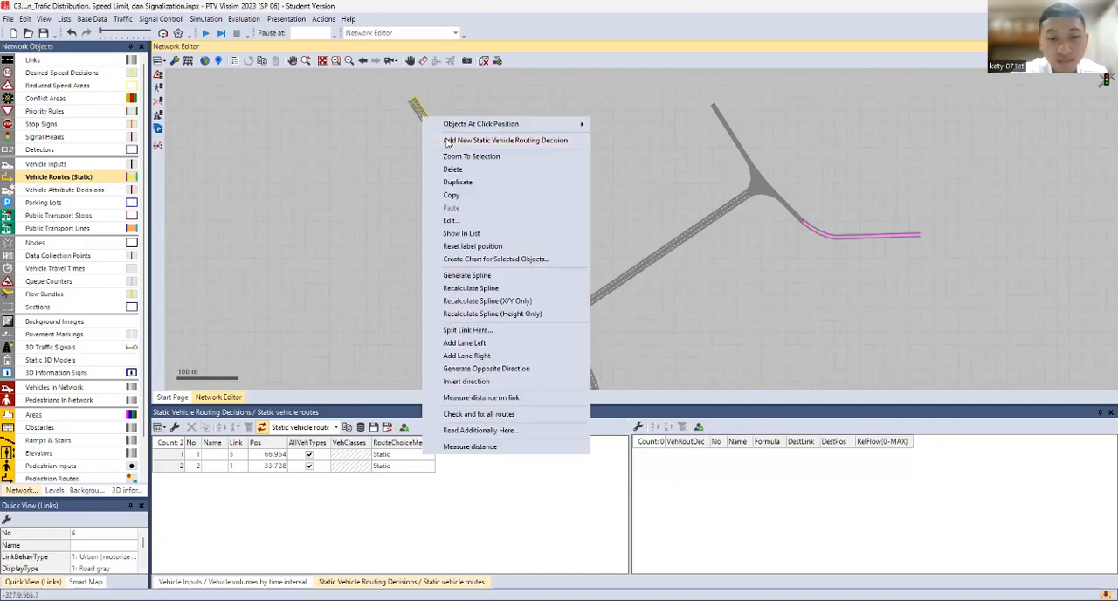
left_click(472, 138)
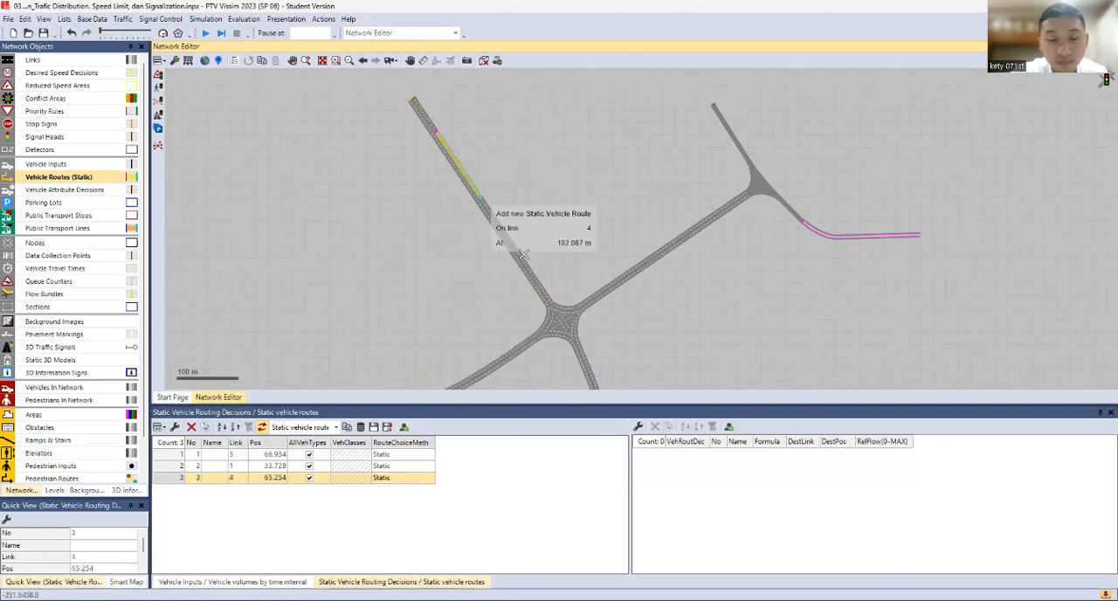
Place static routes from the link 4 decision to link 7 at about 133 m, link 6 at about 131 m and link 2 at about 142 m
left_click(646, 263)
left_click_drag(632, 287, 615, 201)
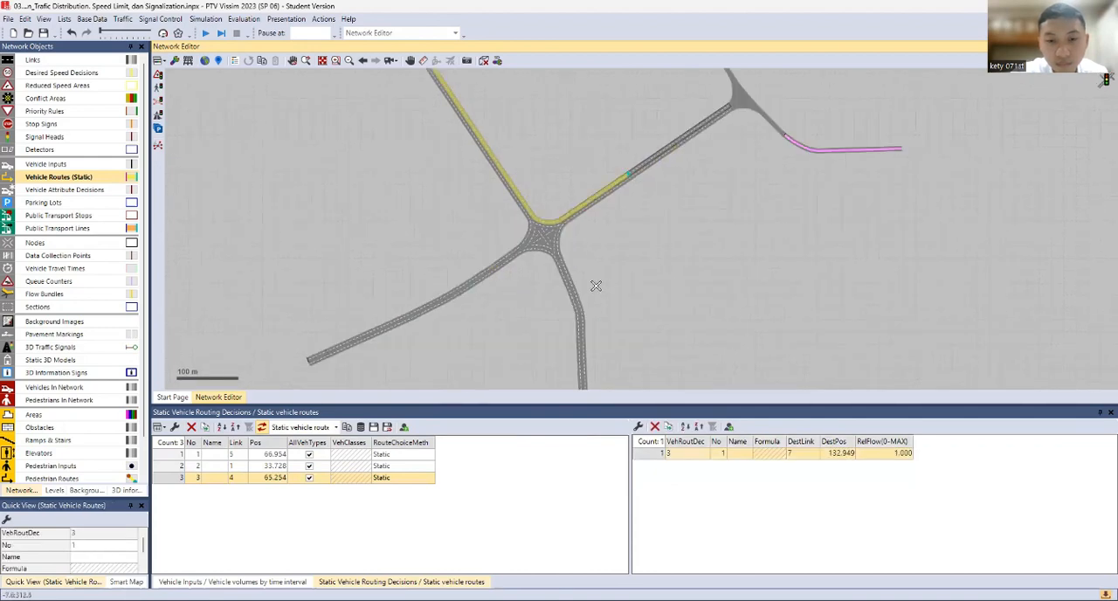
left_click(584, 332)
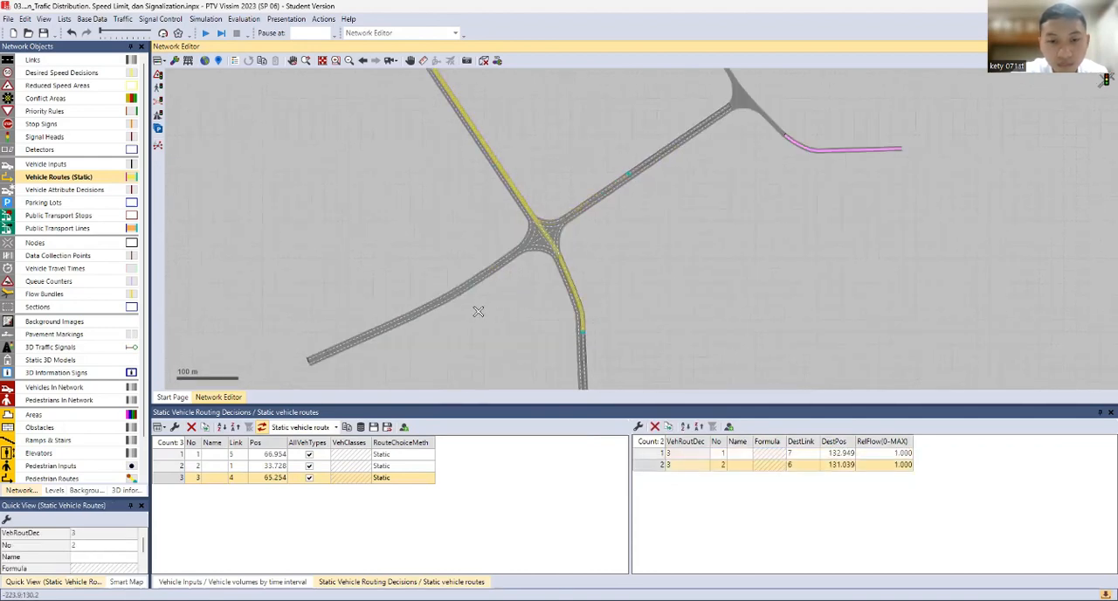
left_click(446, 301)
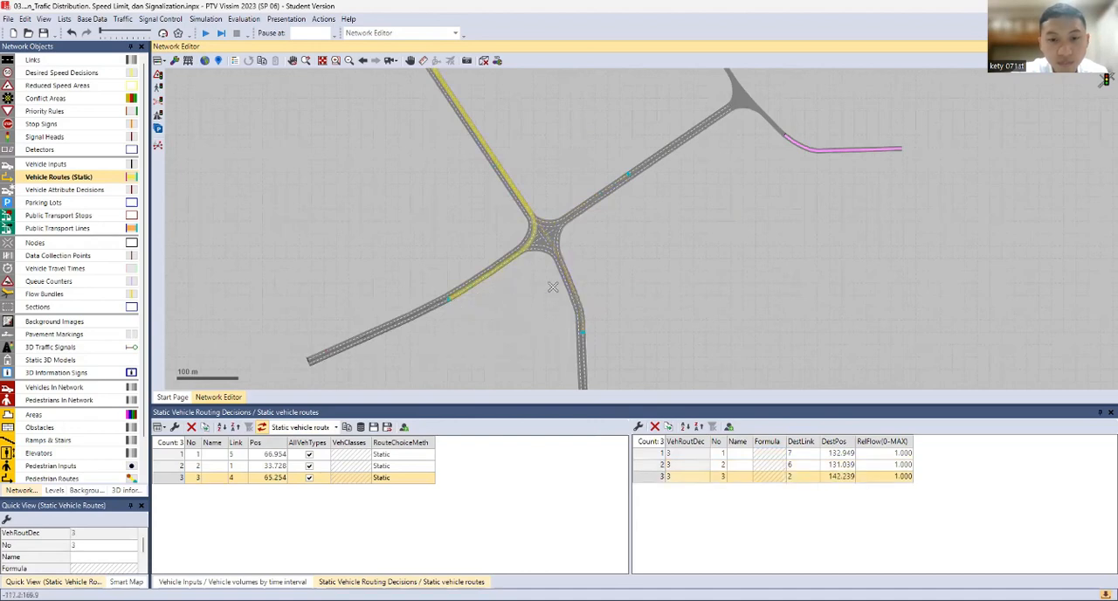
Set the link 4 decision's relative flows, using 800 for the route to link 7 and 600 for the route to link 2
double_click(883, 454)
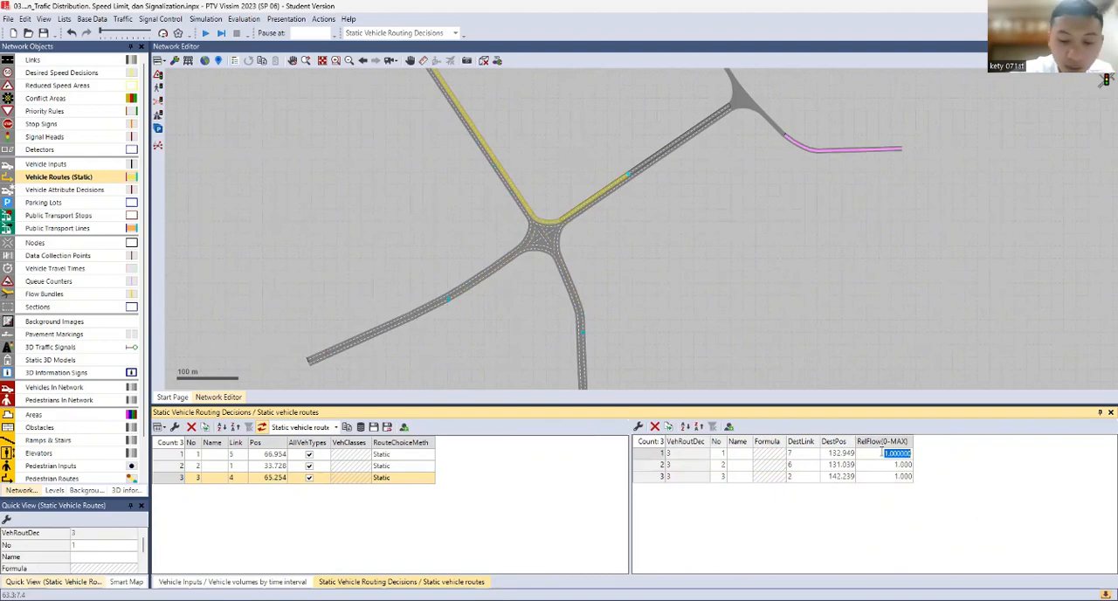
type("800")
key("Return")
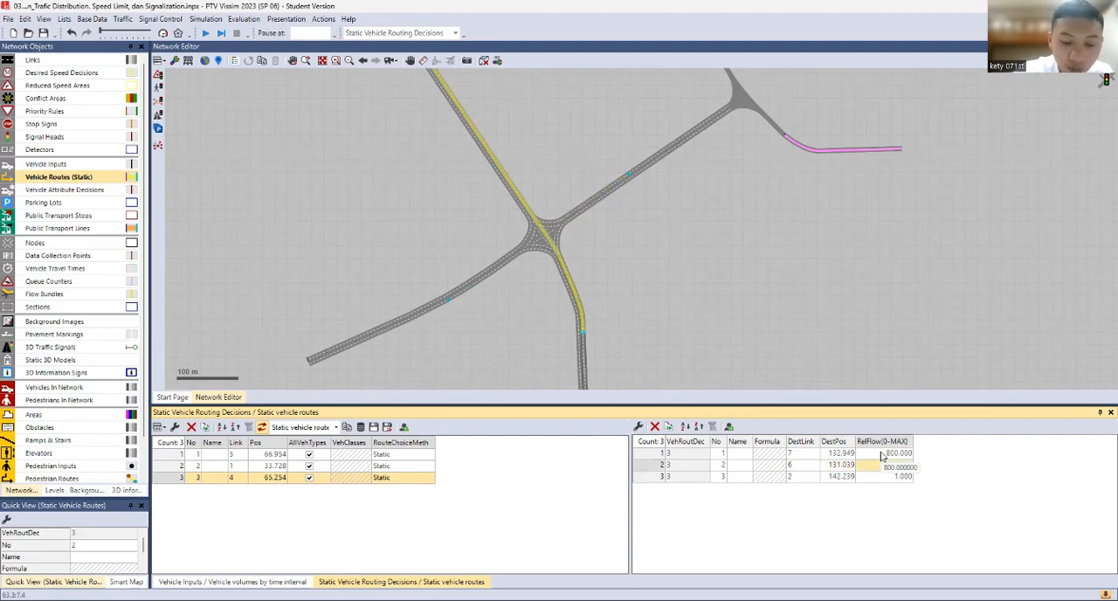
key("Down")
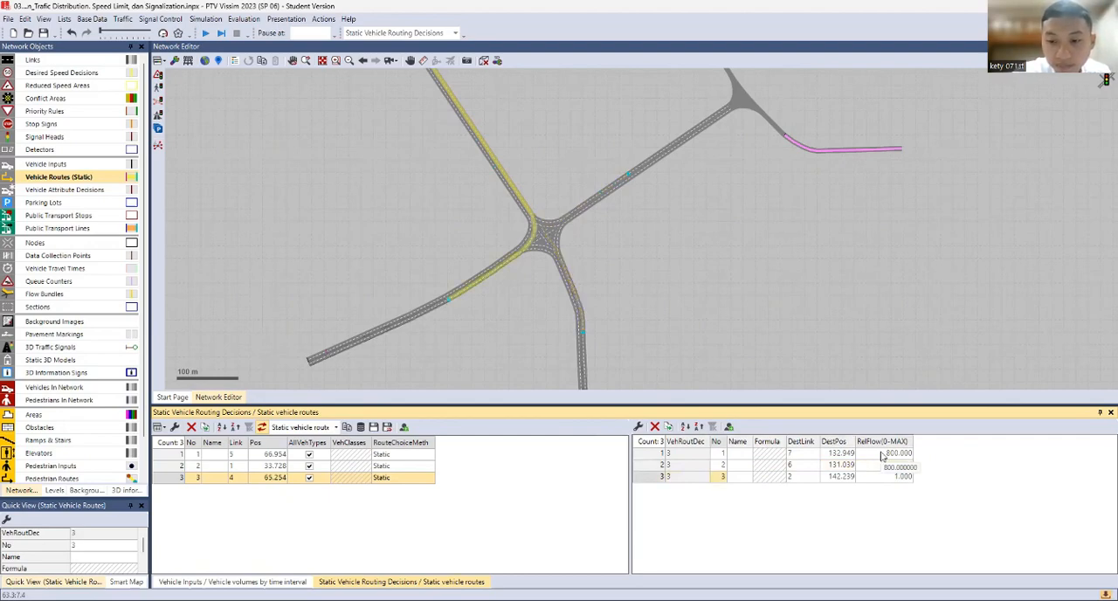
key("Right")
key("Right")
key("Right")
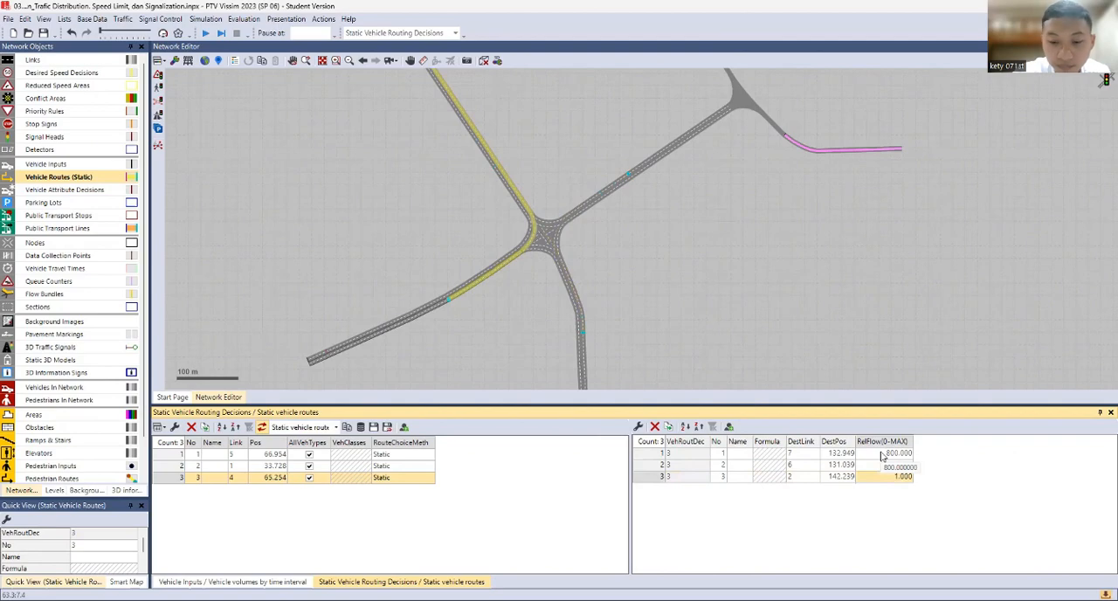
type("600")
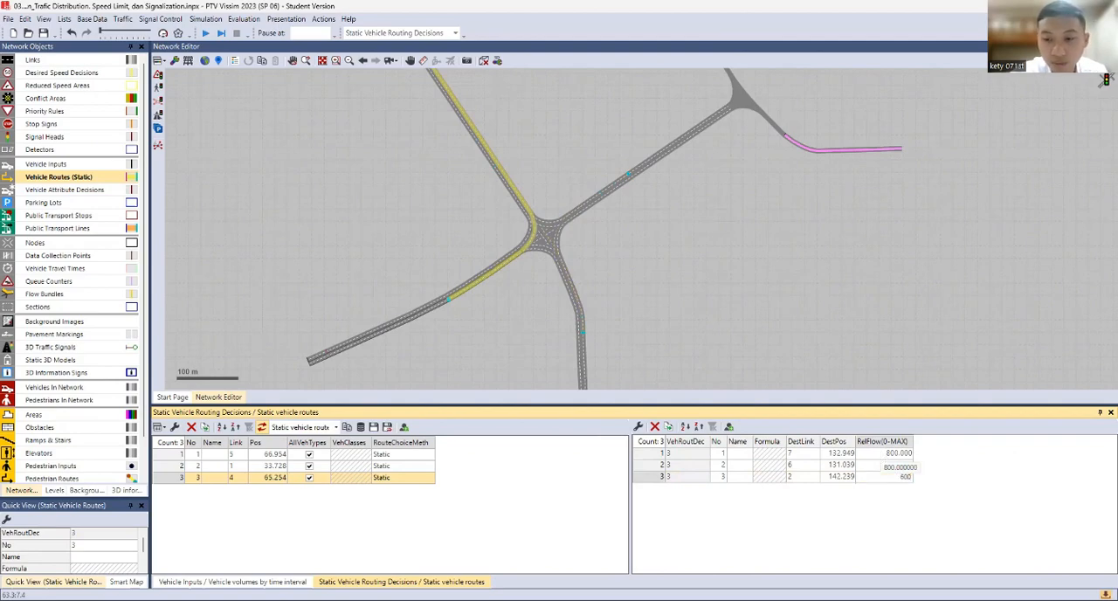
left_click(732, 263)
Add a static vehicle routing decision on link 10, the three-way junction's northern inbound approach, at about 77 m
left_click_drag(795, 276, 744, 384)
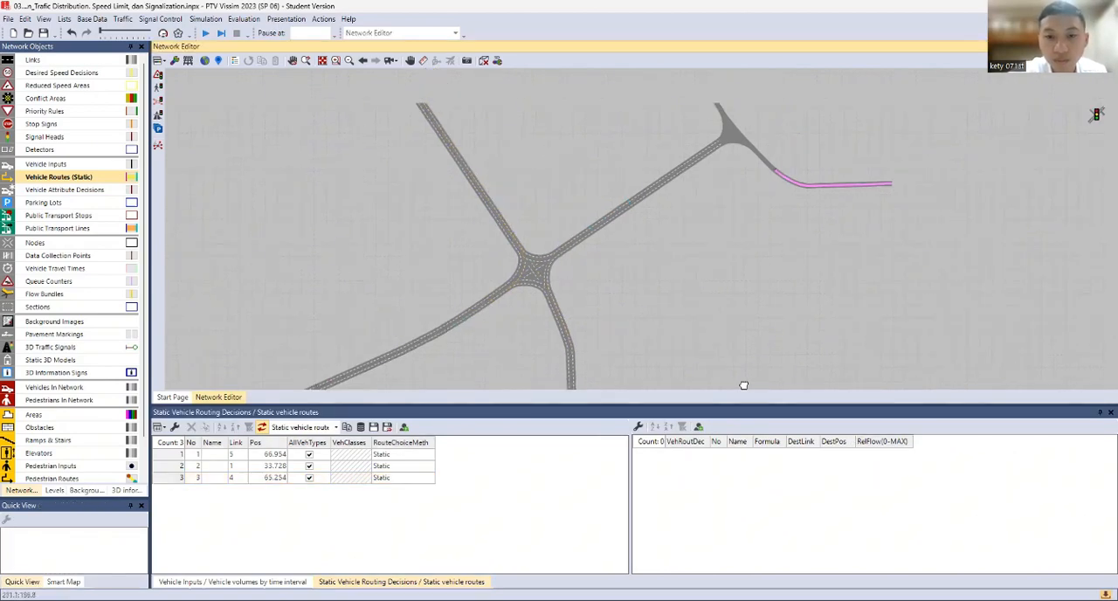
left_click(654, 144)
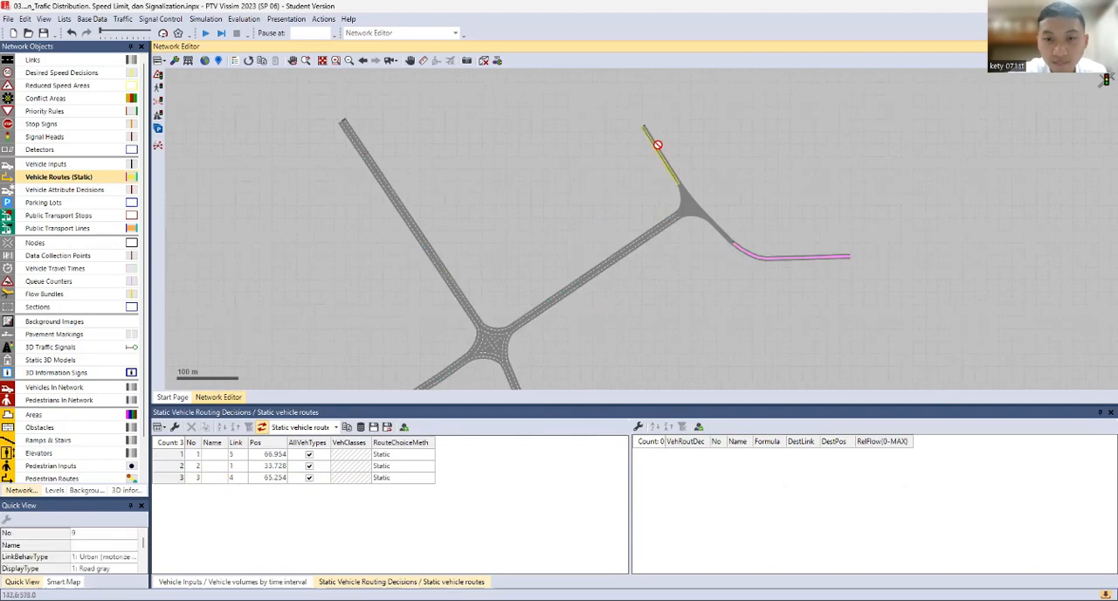
scroll(669, 164, "up", 2)
left_click(671, 181)
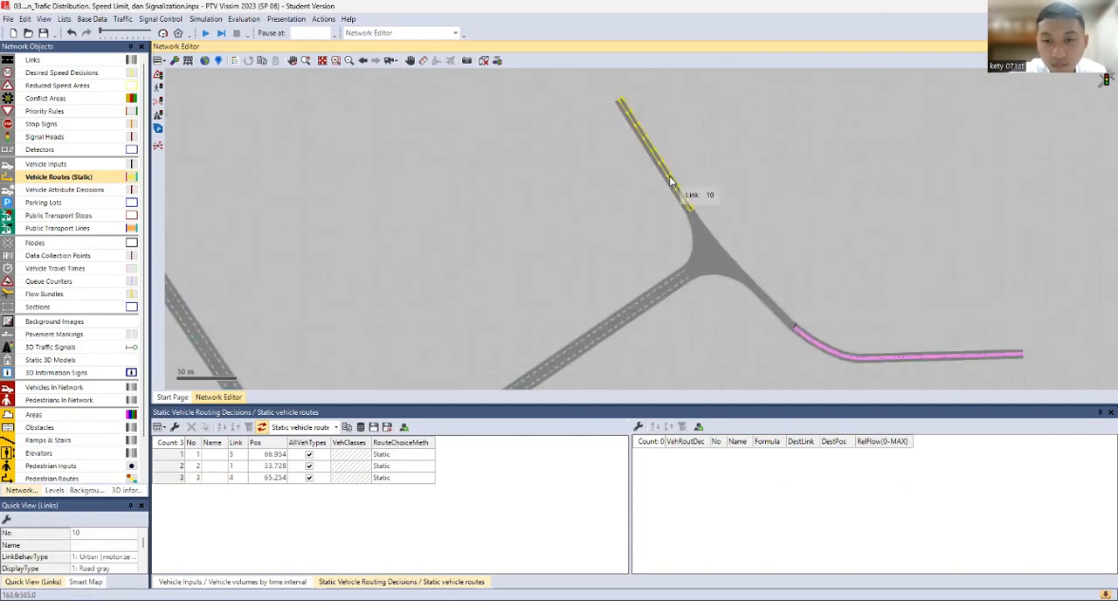
right_click(671, 182)
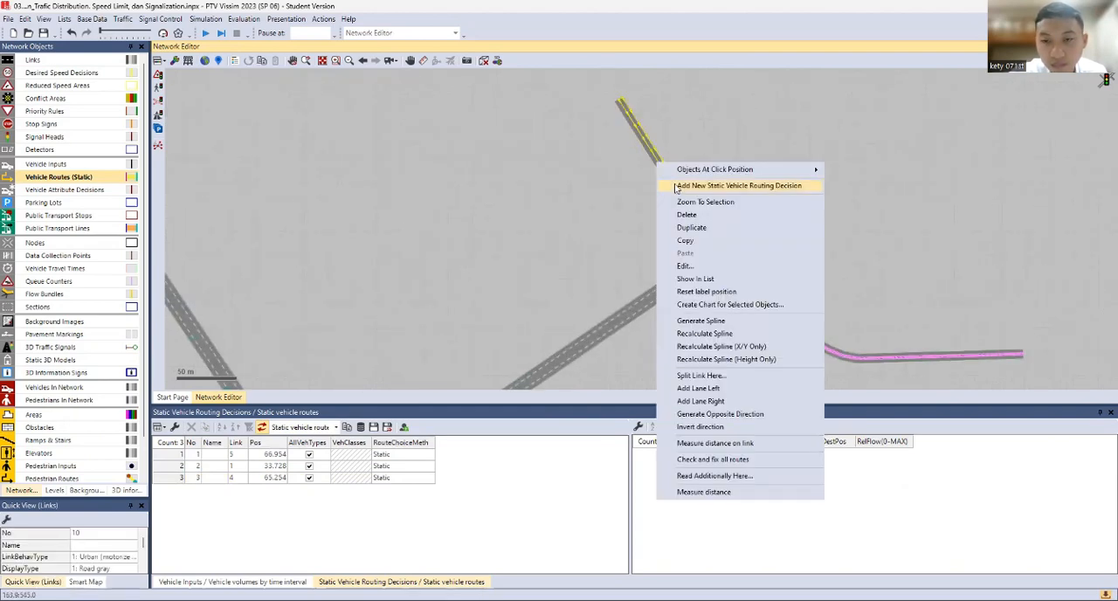
left_click(678, 189)
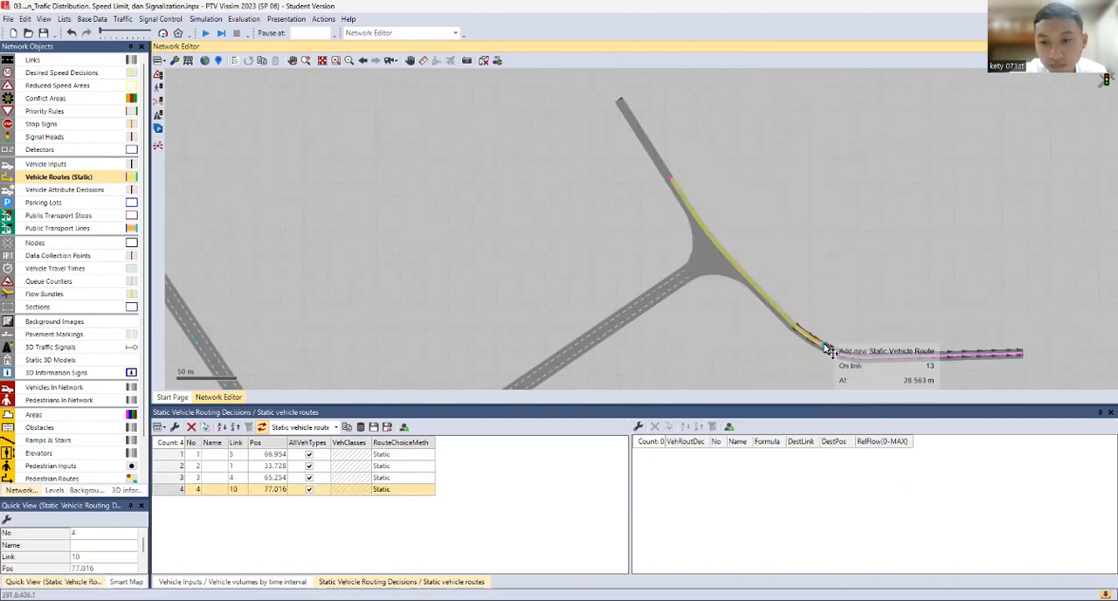
Place static routes from the link 10 decision to link 13 at about 29 m and link 8 at about 59 m, with relative flows 650 and 450
left_click(829, 349)
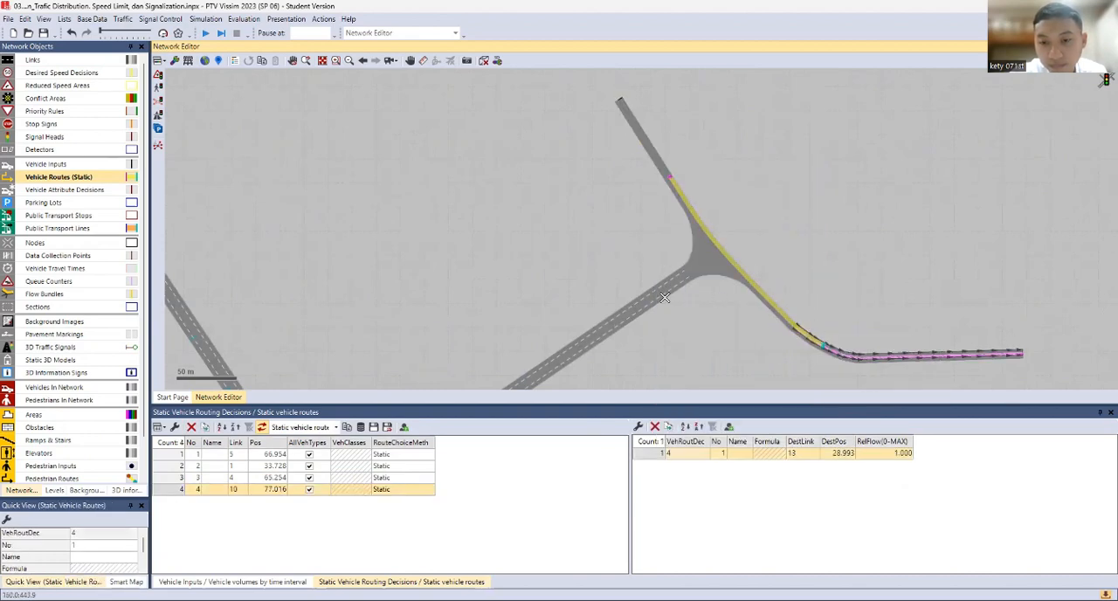
left_click(635, 315)
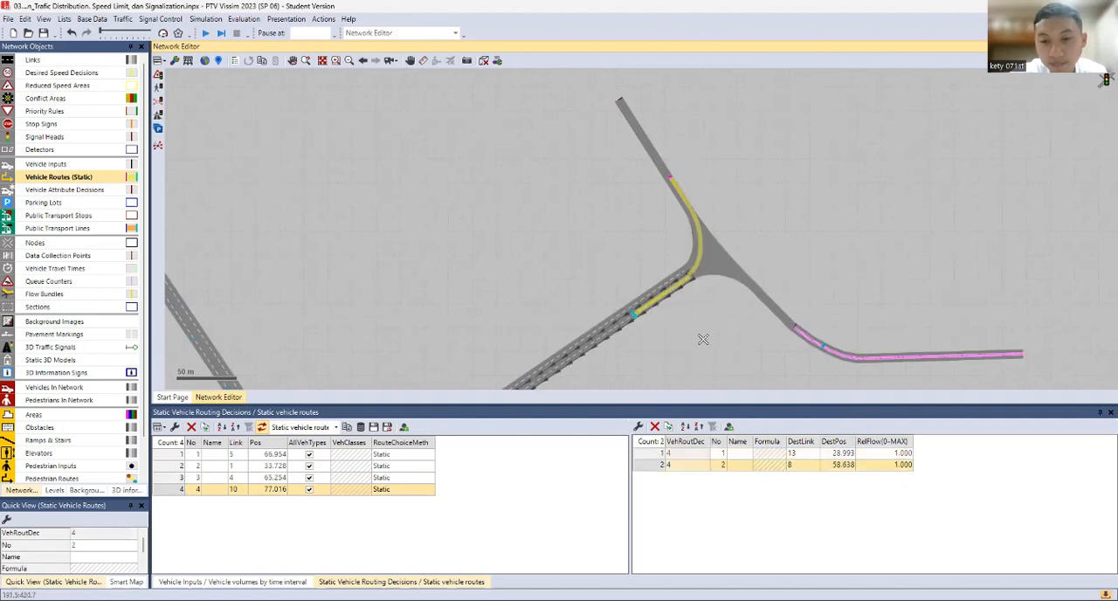
left_click(897, 453)
left_click(898, 453)
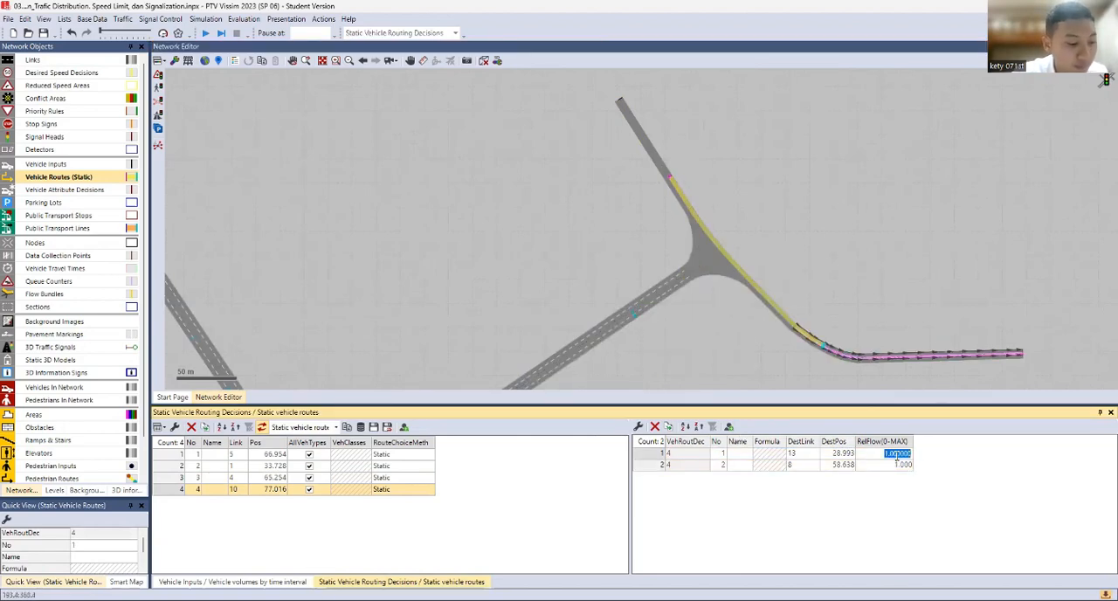
type("6")
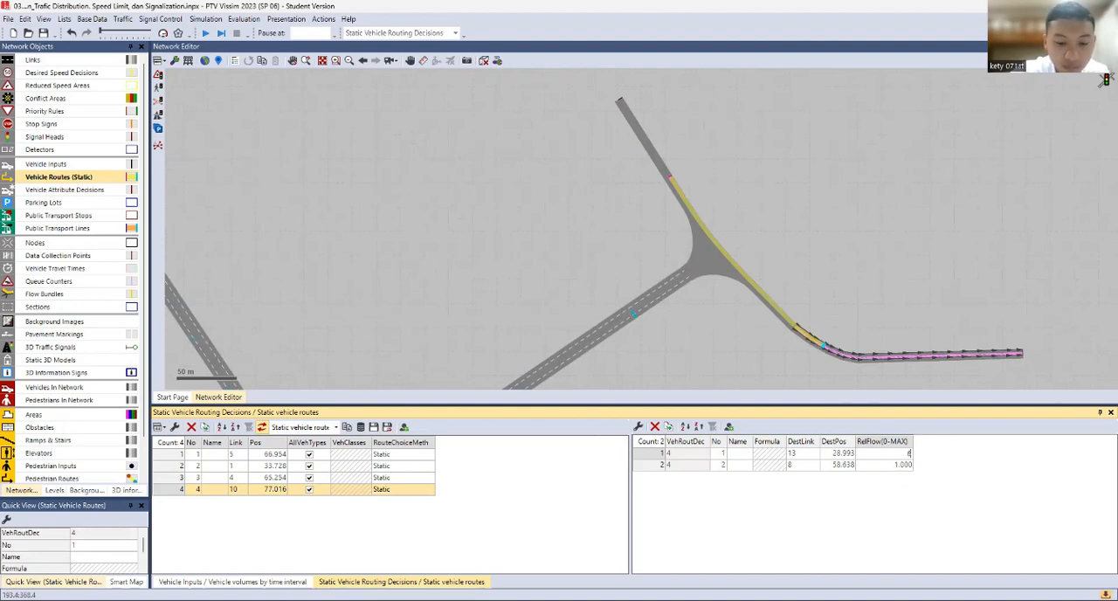
type("50")
left_click(899, 463)
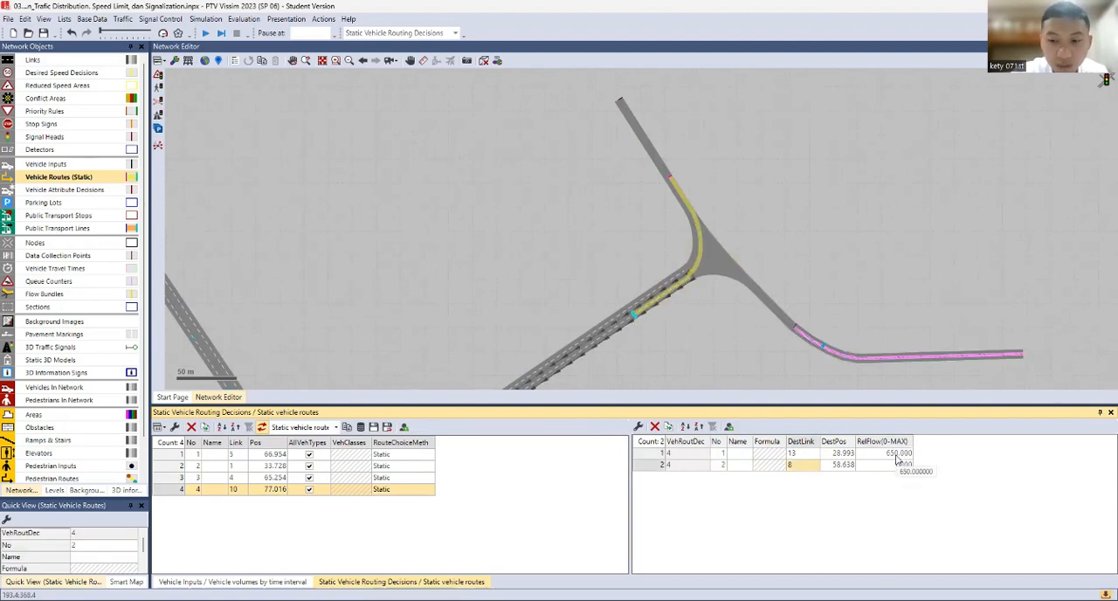
type("650")
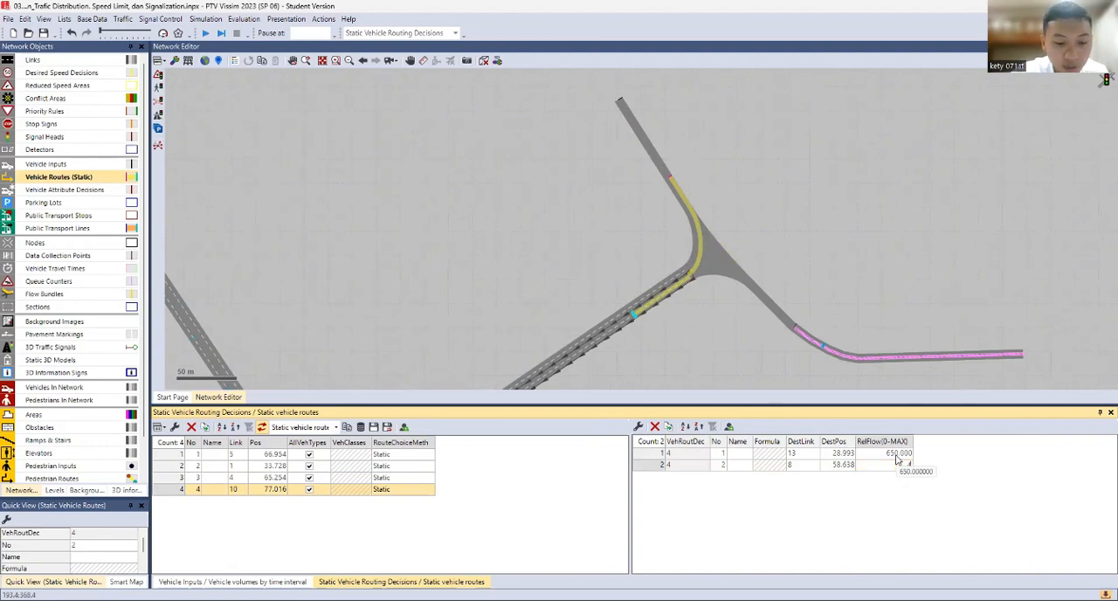
left_click(822, 392)
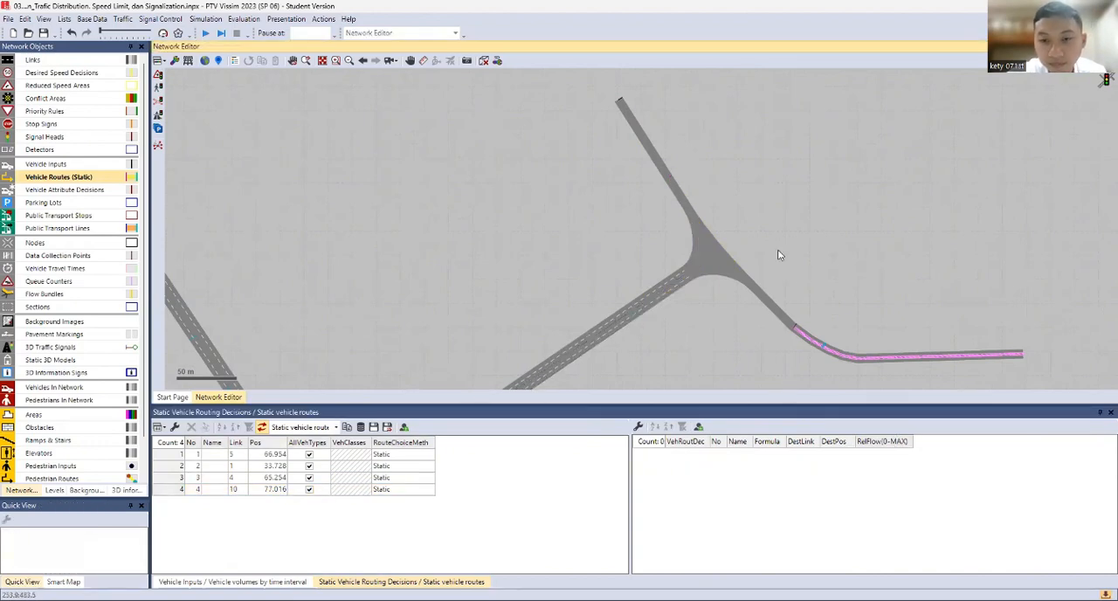
Add a second static vehicle routing decision on link 10 at about 69 m, with a route to link 13 at about 73 m
left_click(666, 175)
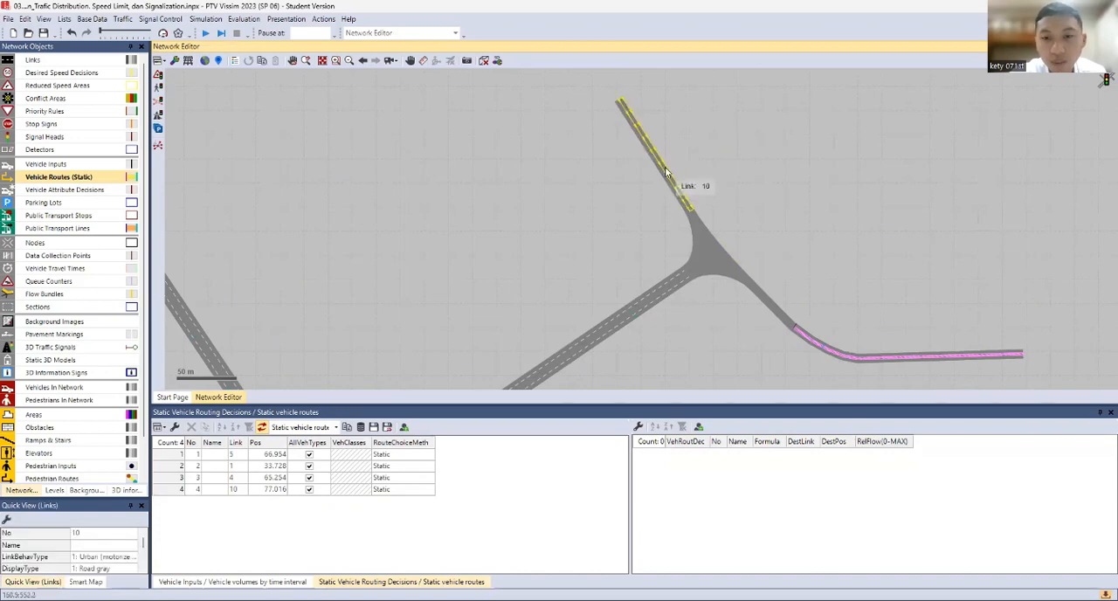
right_click(666, 172)
left_click(669, 178)
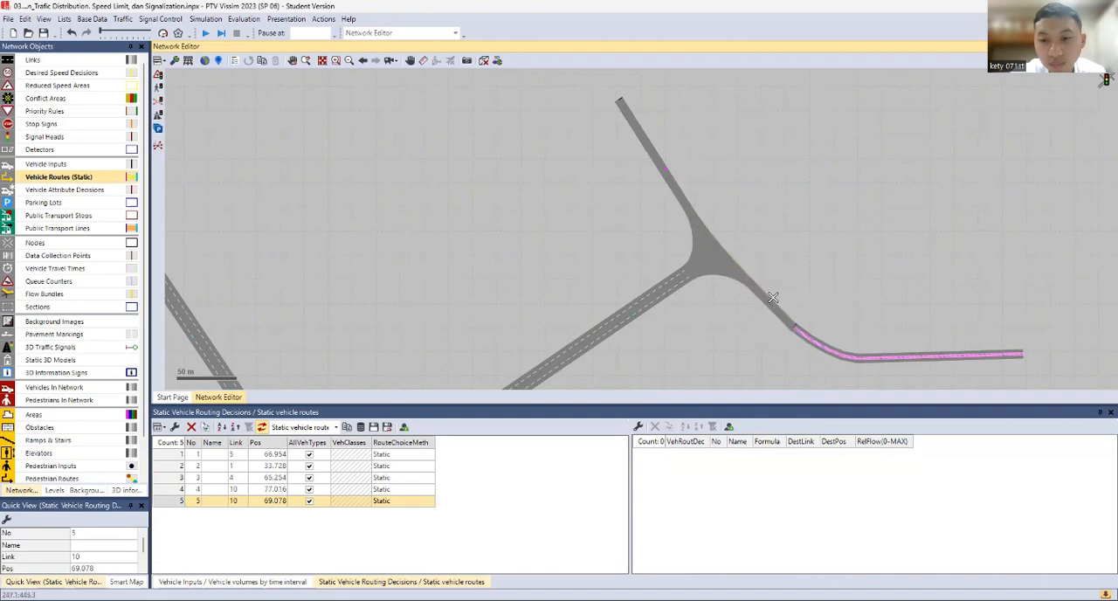
left_click(878, 361)
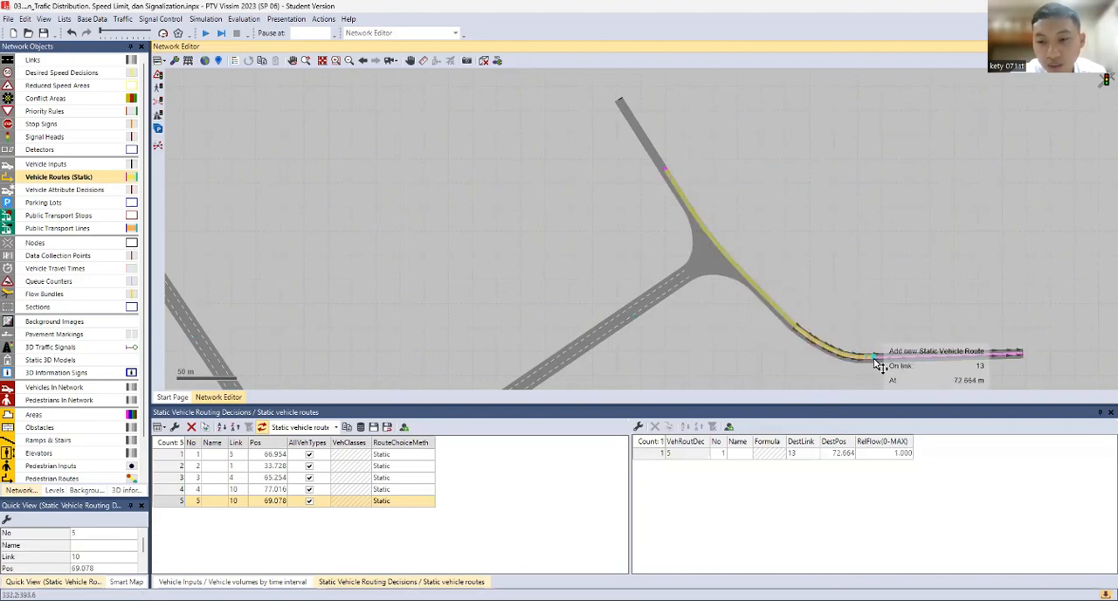
left_click(874, 454)
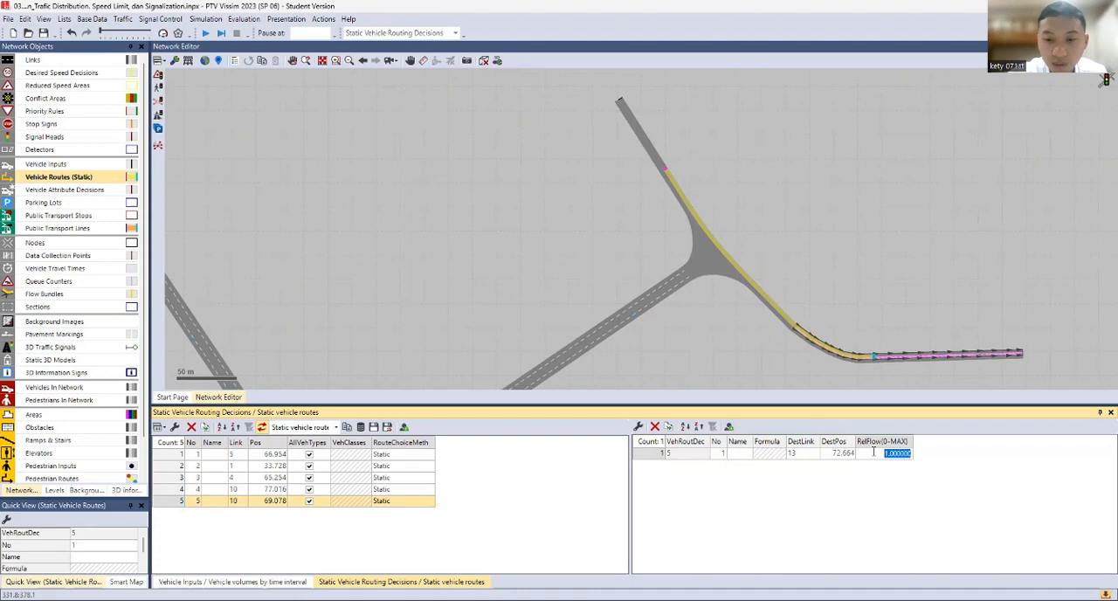
left_click(579, 468)
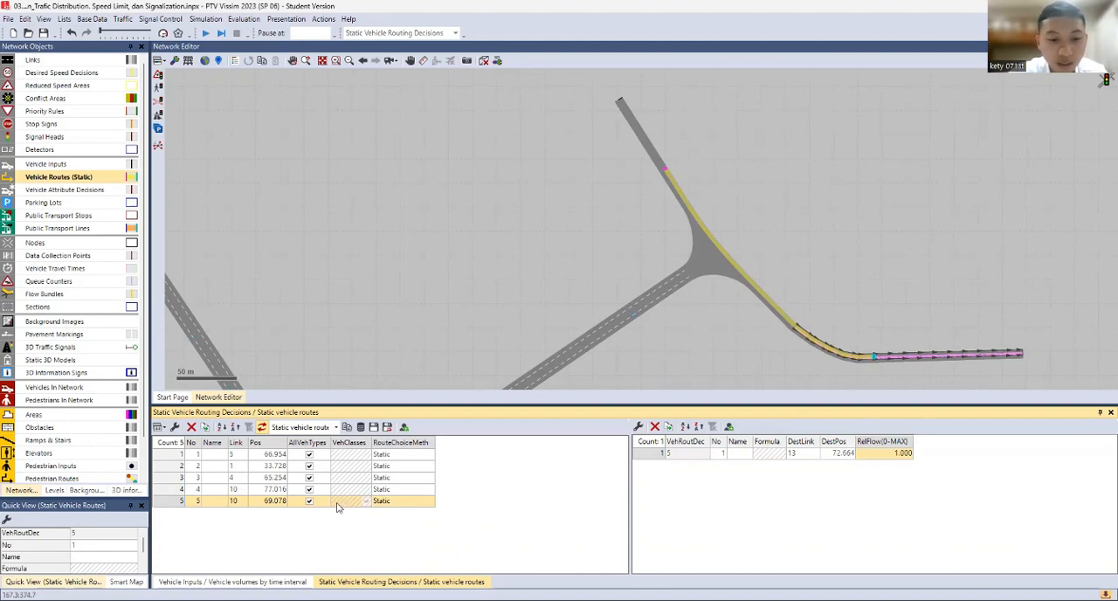
Restrict the second link 10 decision to vehicle classes 70: Bus sedang and 80: Bus Gandeng instead of all vehicle types
left_click(309, 502)
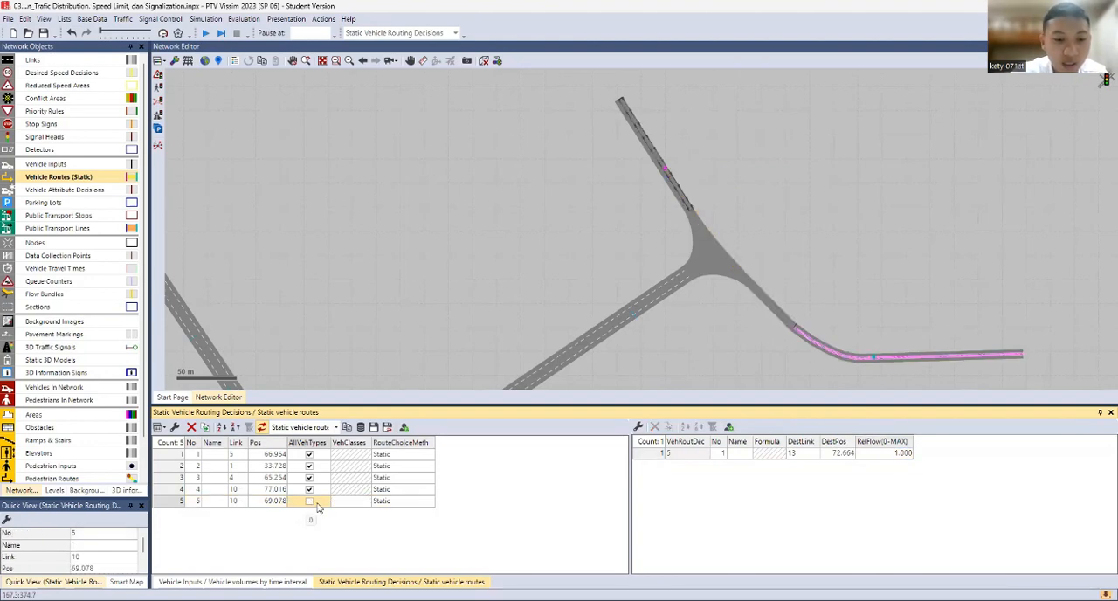
left_click(366, 504)
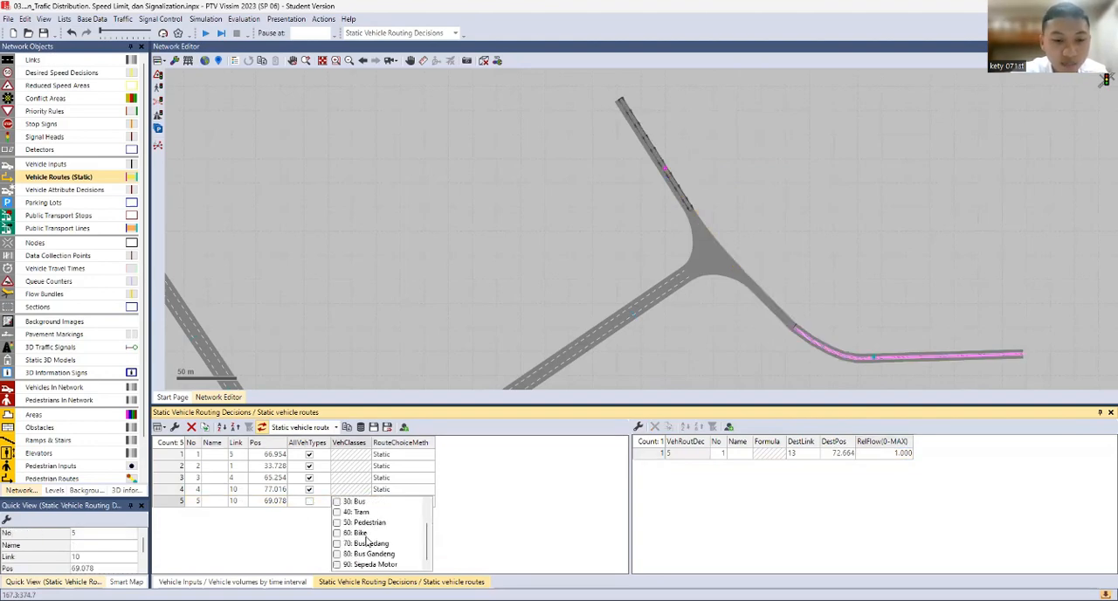
left_click(365, 554)
left_click(348, 544)
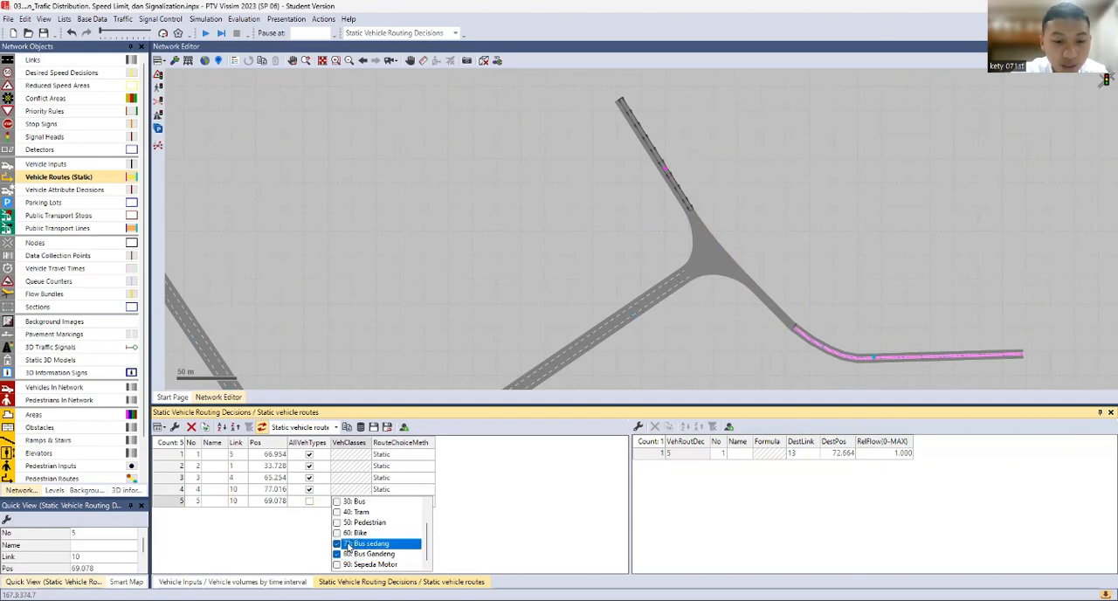
left_click(473, 528)
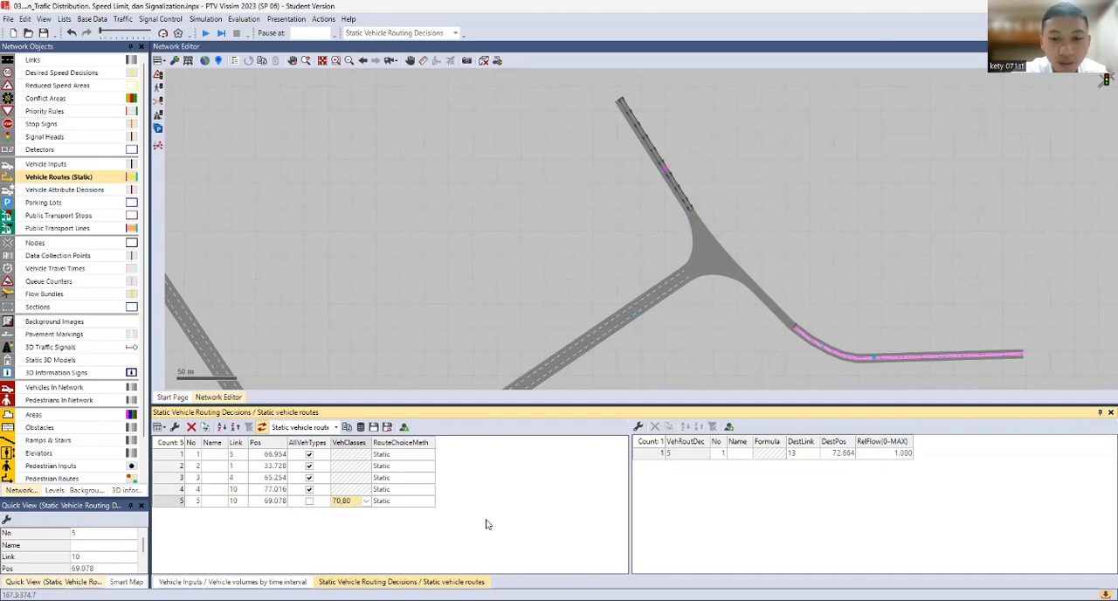
left_click(183, 505)
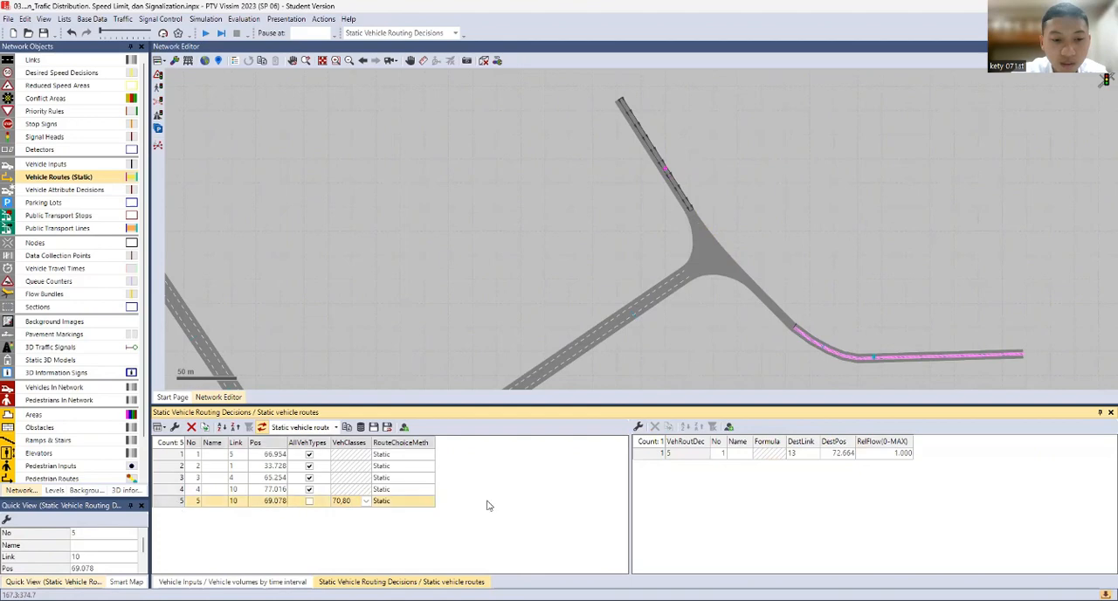
Set the relative flow of the bus-only route from link 10 to link 13 to 50
left_click(683, 455)
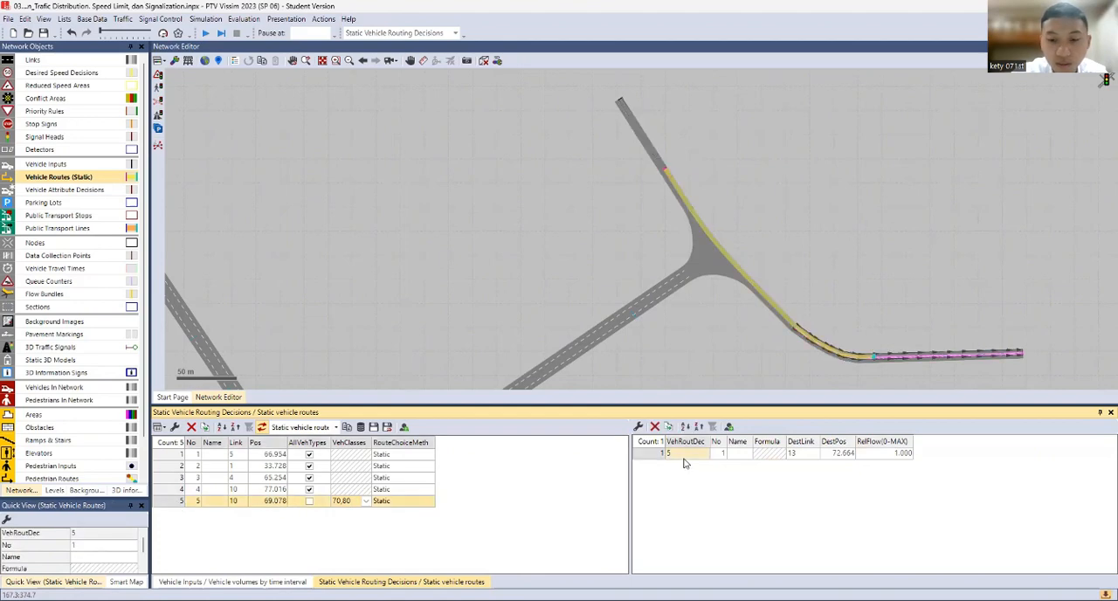
left_click(871, 455)
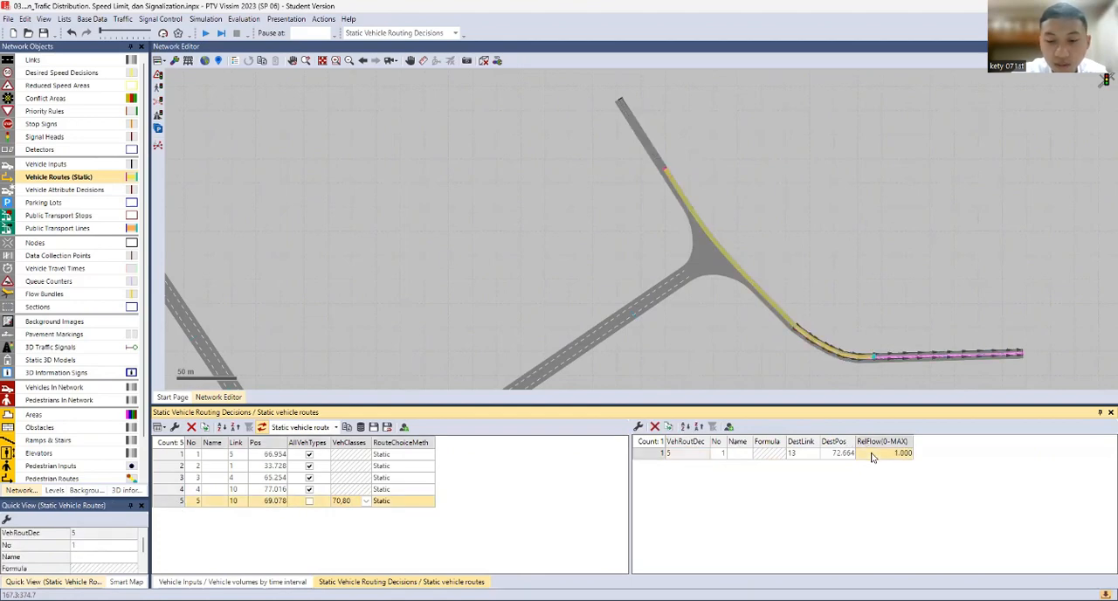
left_click(872, 454)
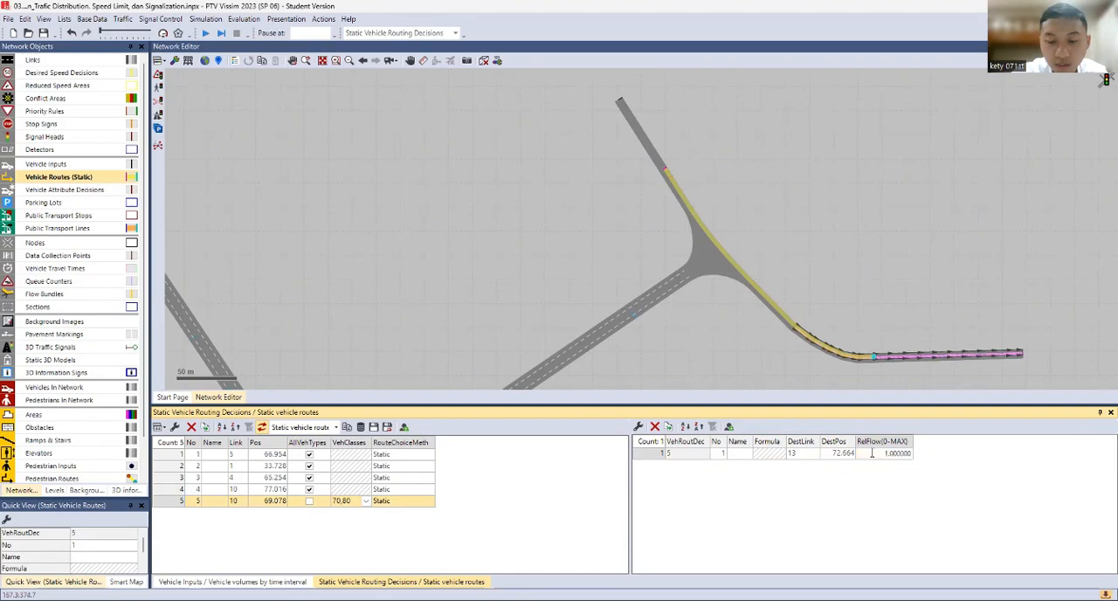
left_click_drag(891, 454, 919, 454)
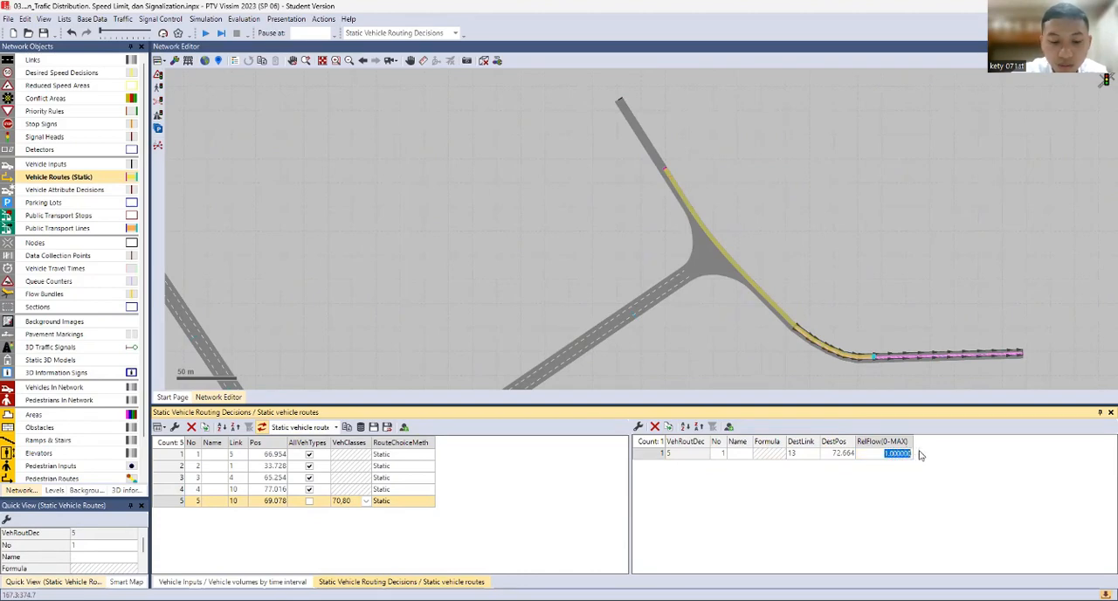
type("50")
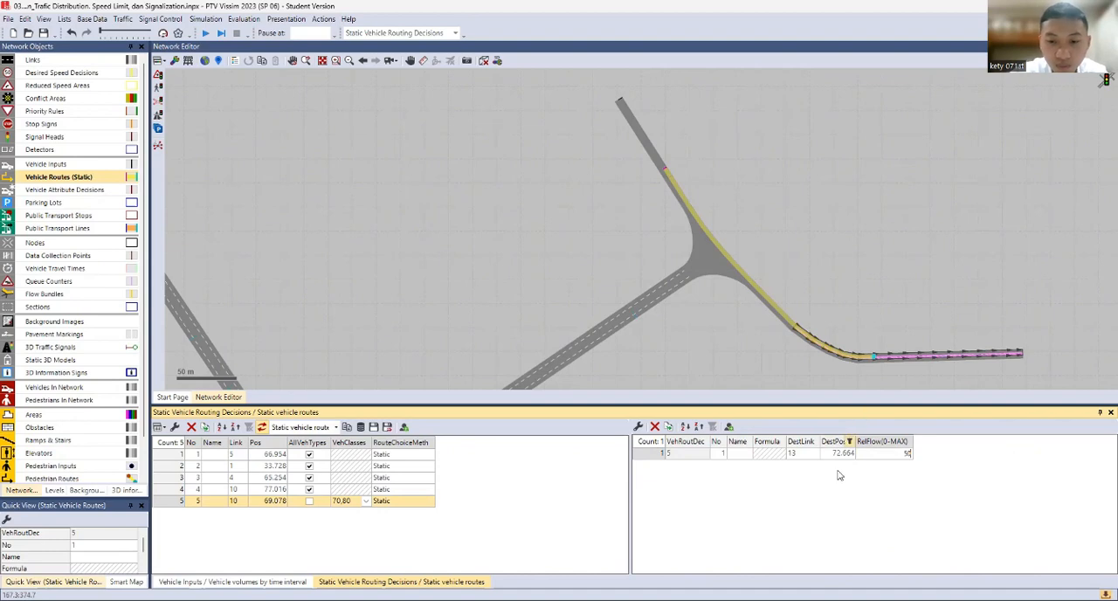
key("Return")
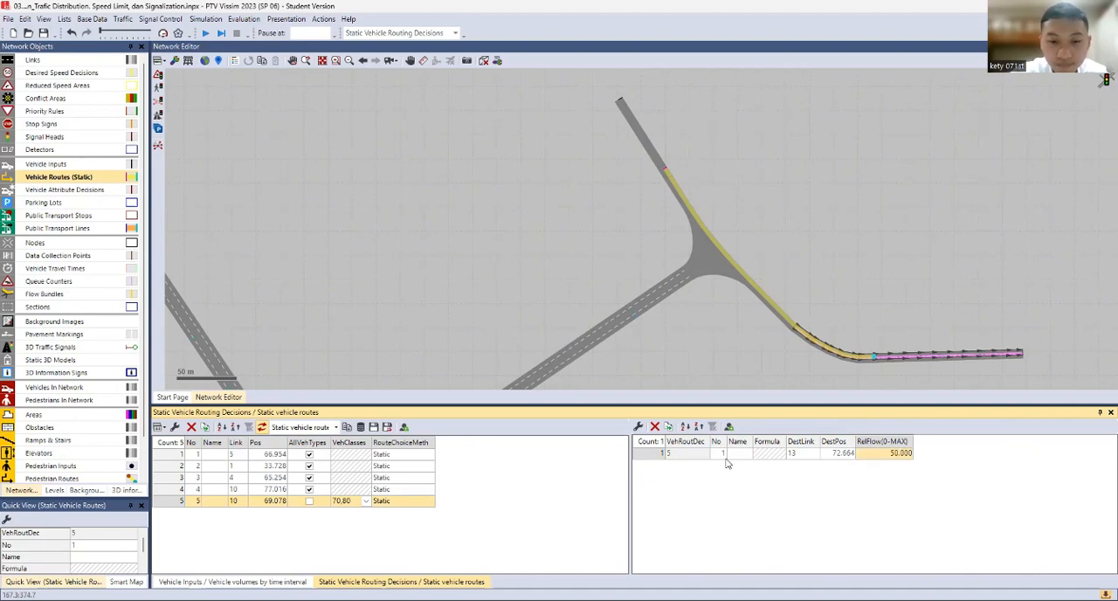
left_click(651, 153)
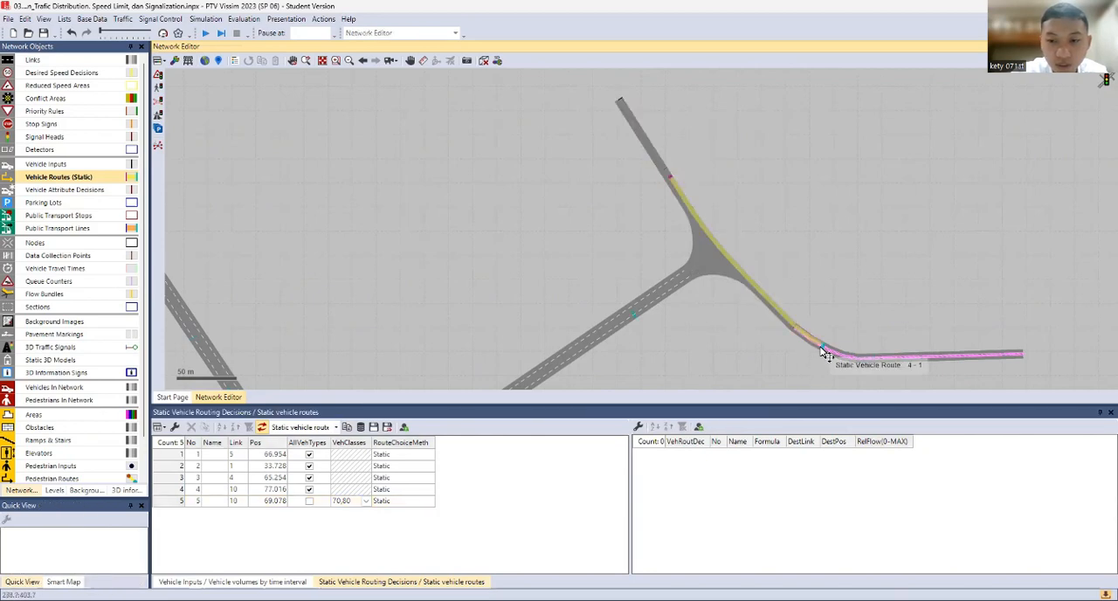
Add a static vehicle routing decision on link 13, the three-way junction's eastern leg, at about 122 m
left_click(857, 355)
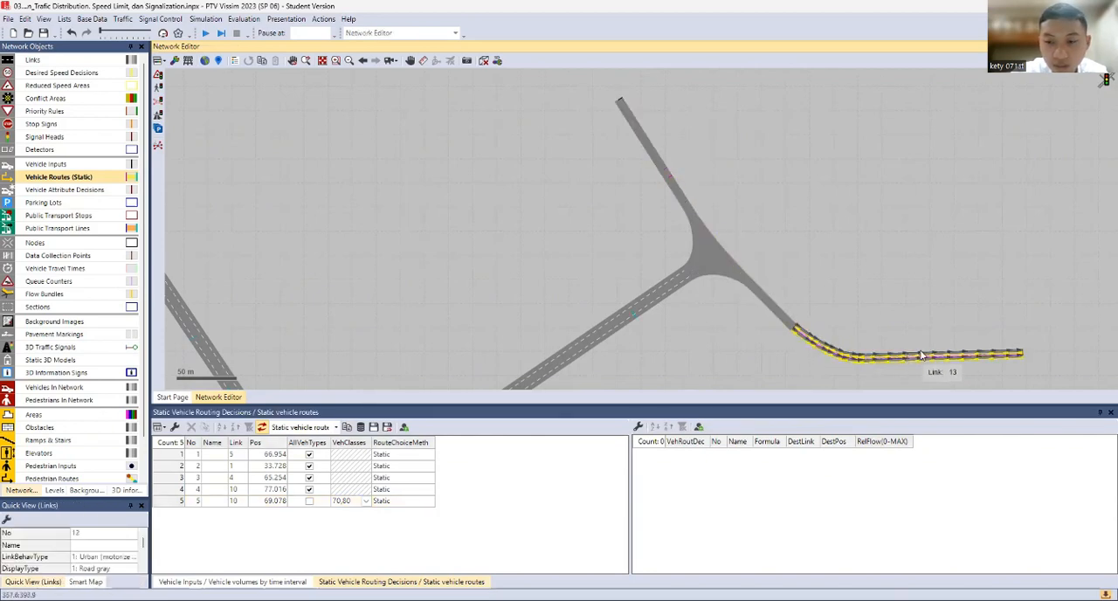
right_click(933, 357)
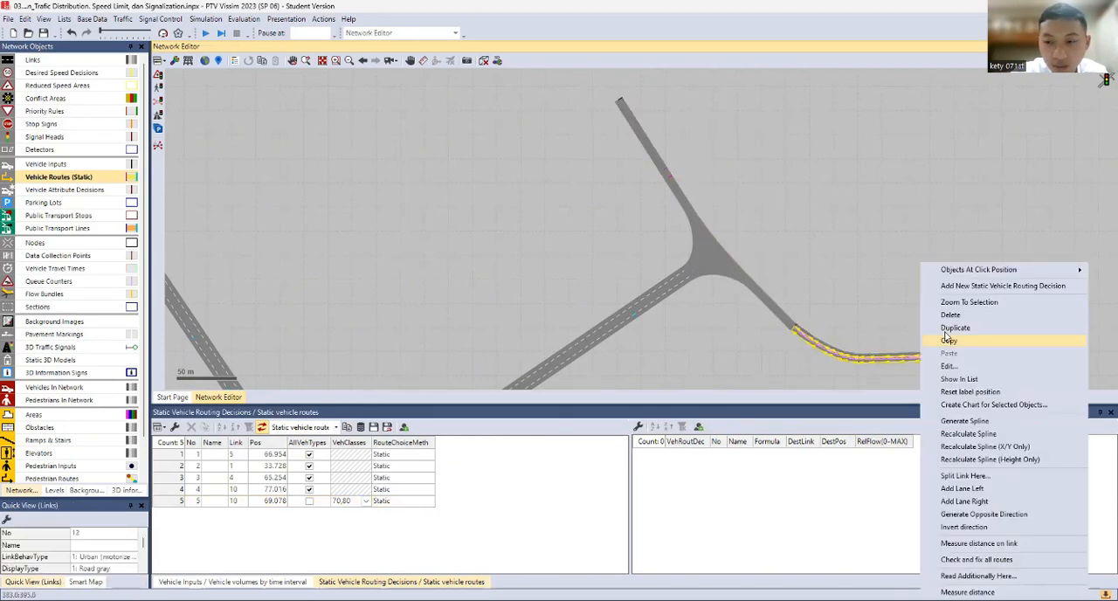
left_click(961, 286)
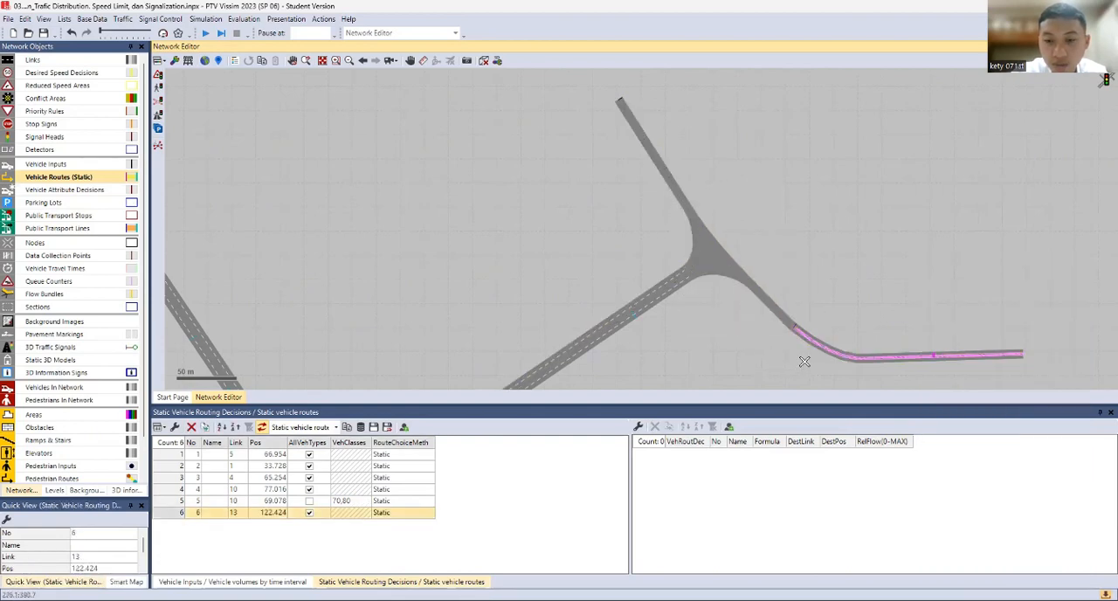
left_click(883, 365)
Add a static vehicle routing decision on link 12 at about 107 m, with routes to link 8 at about 57 m and link 9 at about 64 m
scroll(884, 366, "up", 2)
left_click(883, 366)
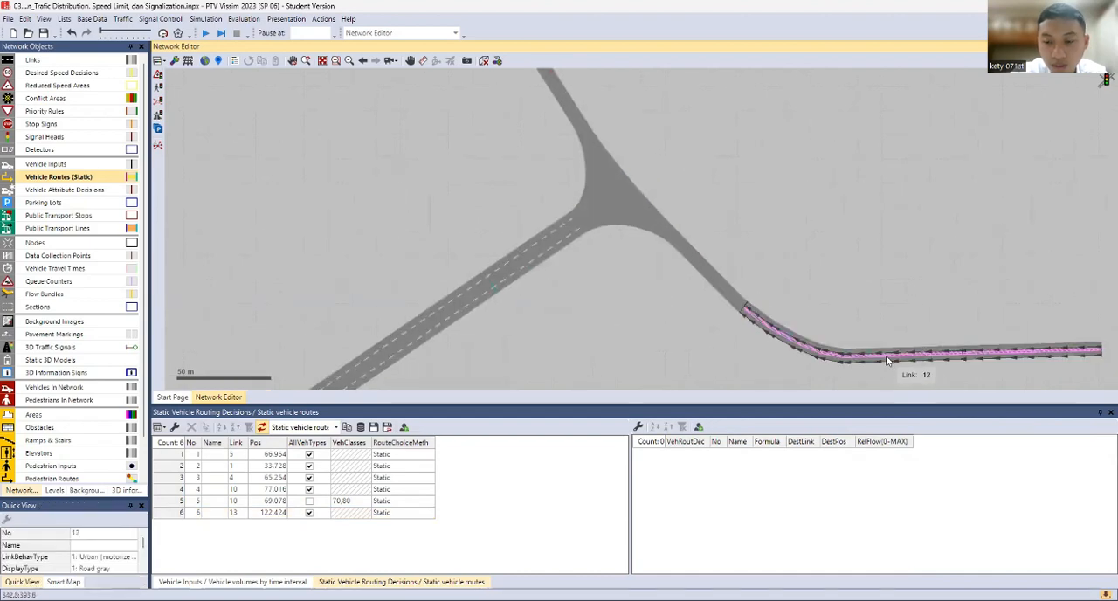
right_click(903, 347)
left_click(961, 286)
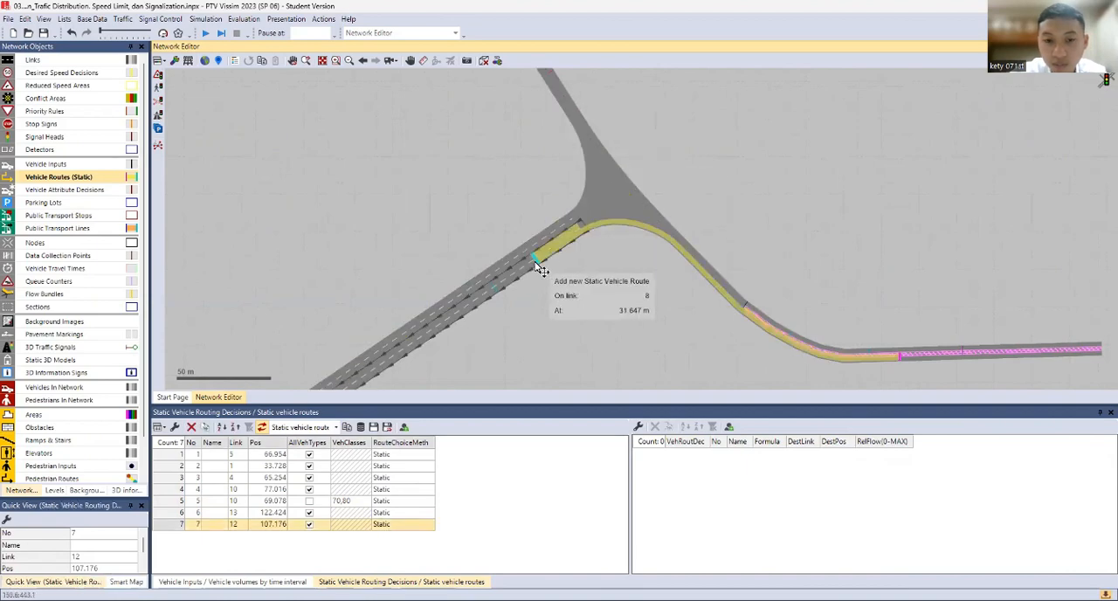
left_click(500, 290)
left_click_drag(549, 280, 590, 379)
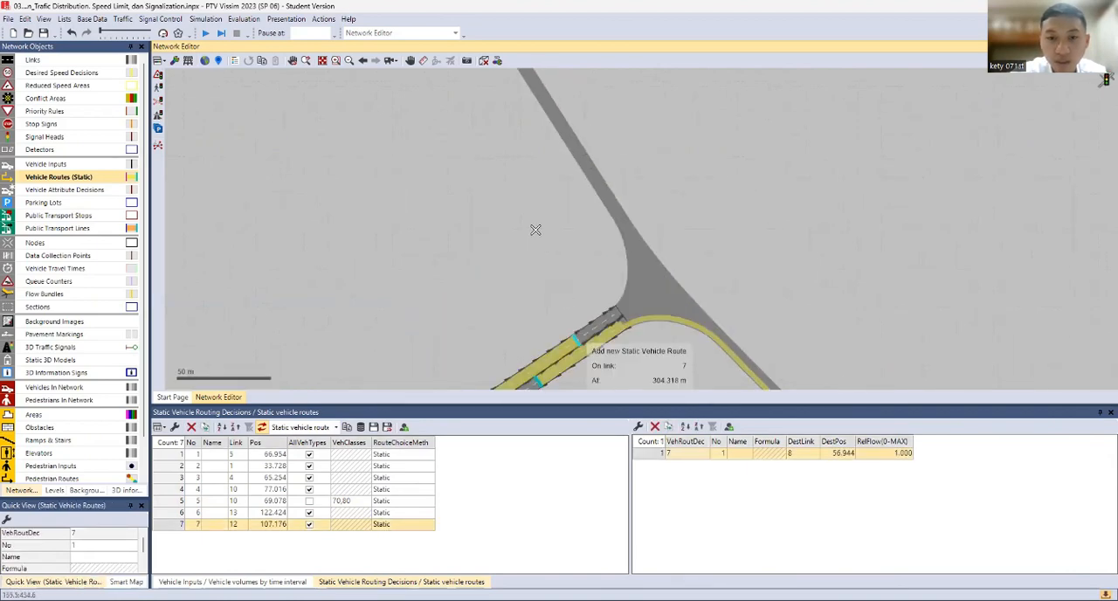
left_click(554, 124)
Set the link 12 decision's relative flows to 450 for the route to link 8 and 300 for the route to link 9
double_click(894, 453)
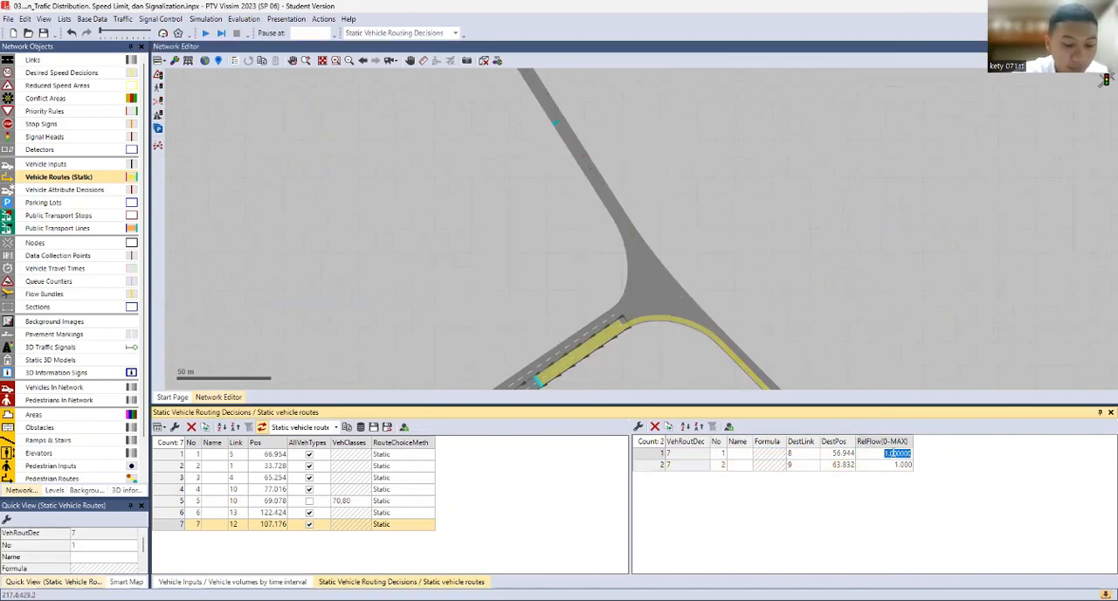
type("450")
key("Return")
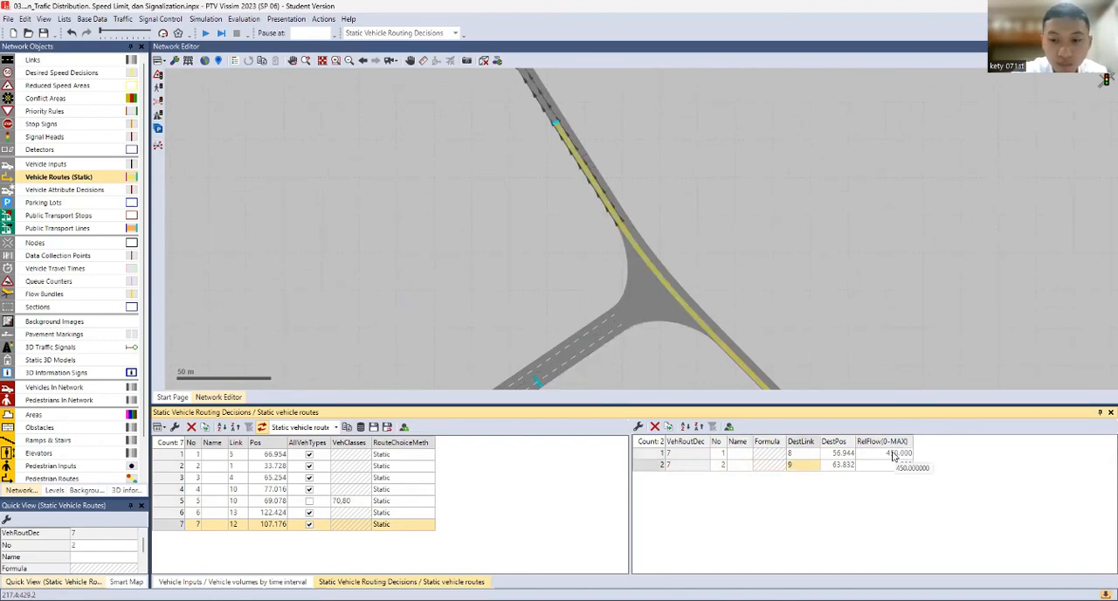
key("Right")
key("Right")
type("1")
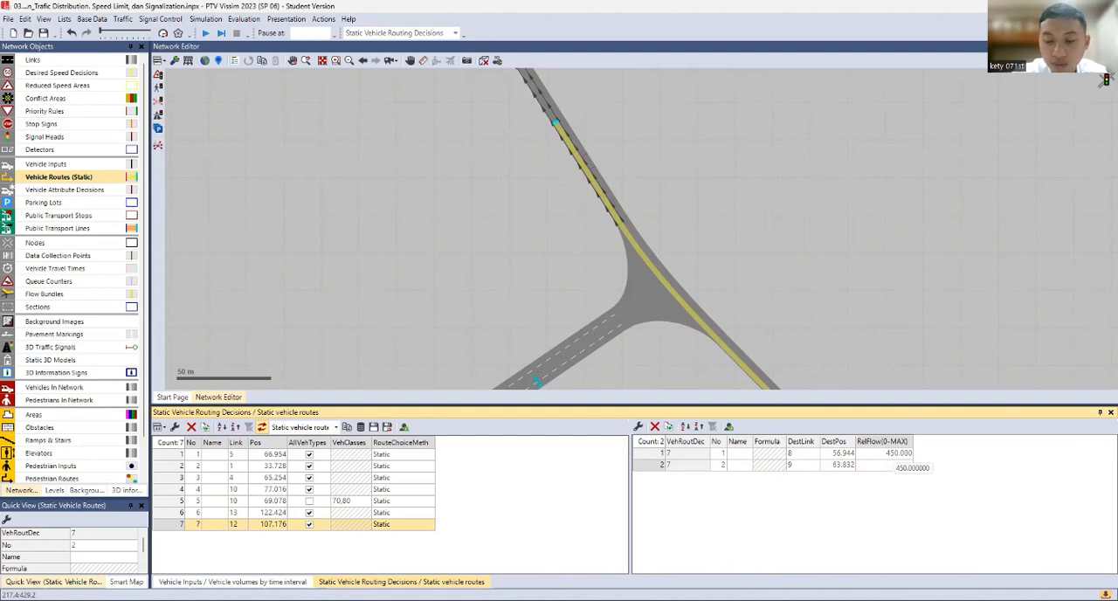
key("Return")
left_click_drag(541, 315, 584, 125)
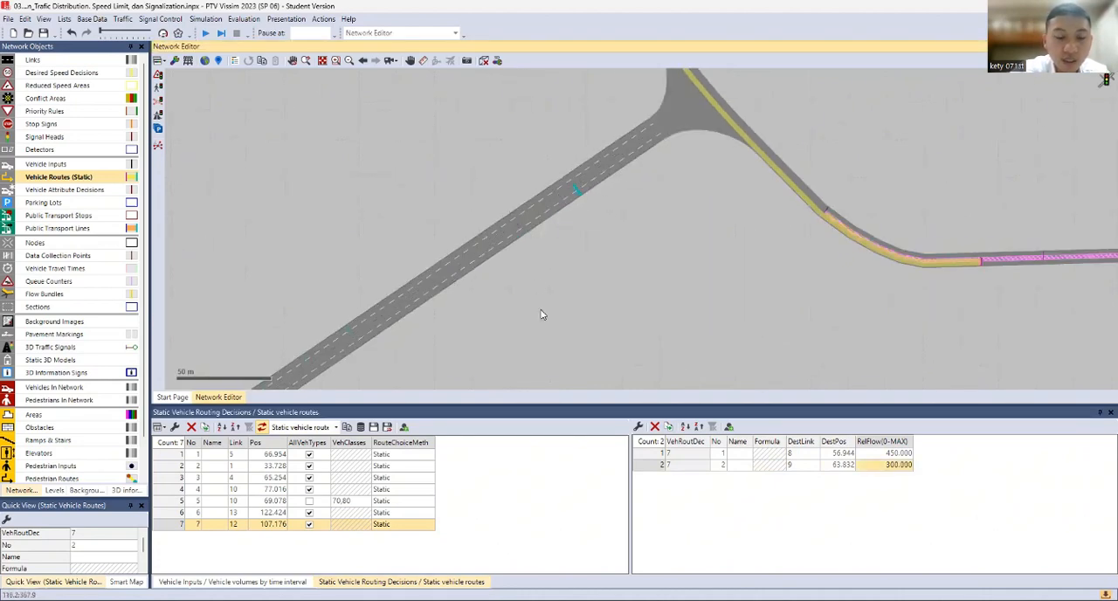
left_click_drag(540, 312, 662, 244)
scroll(641, 235, "down", 2)
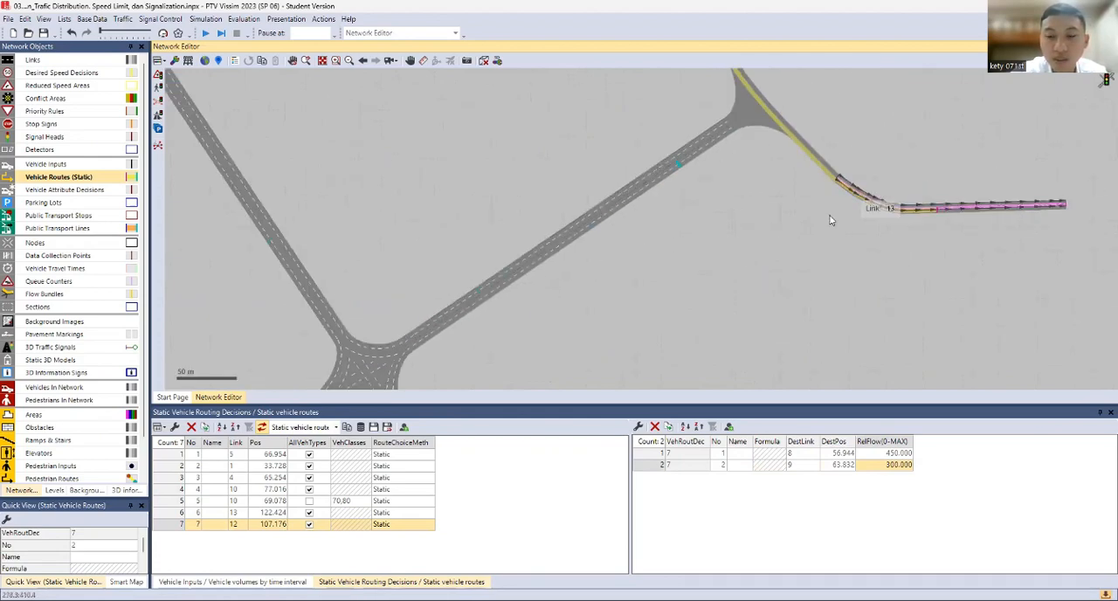
Add a static vehicle routing decision on link 7 at about 138 m, with routes to link 9 at about 40 m and link 13 at about 69 m
left_click(667, 168)
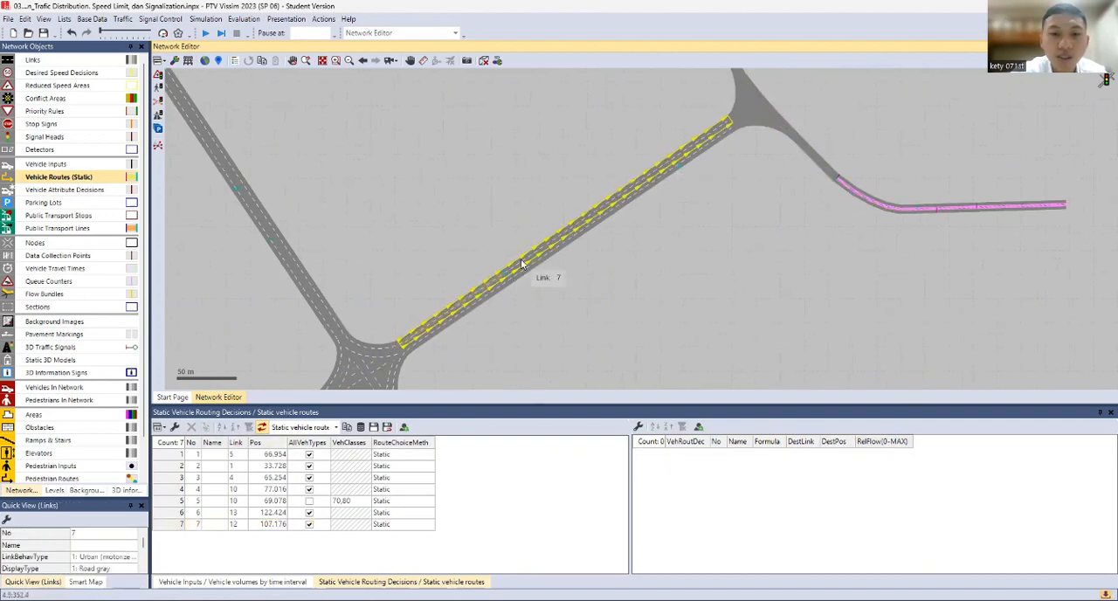
scroll(515, 271, "up", 1)
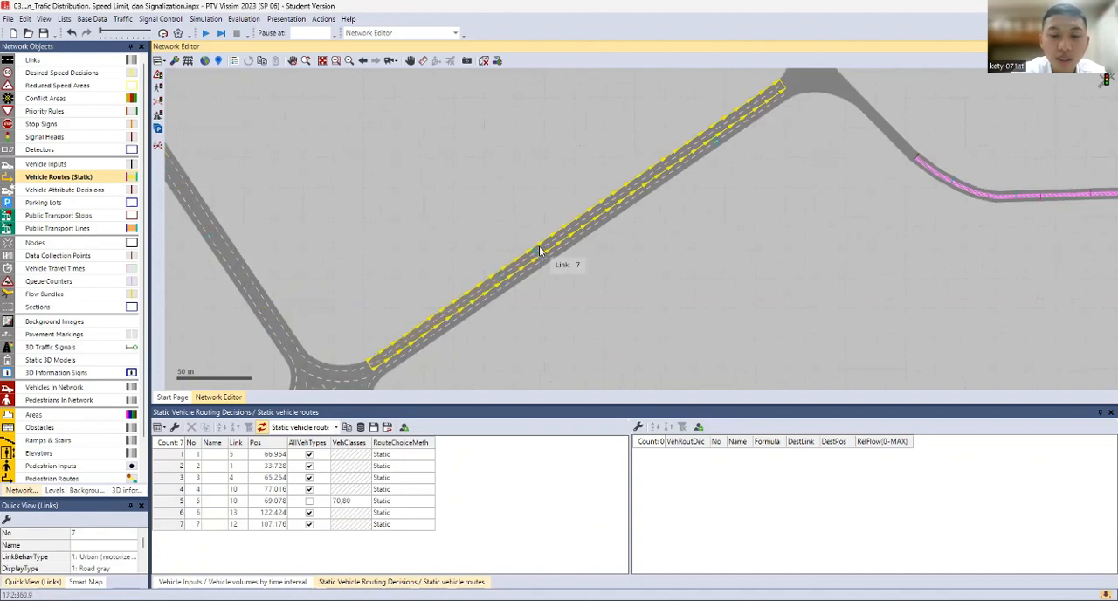
right_click(540, 252)
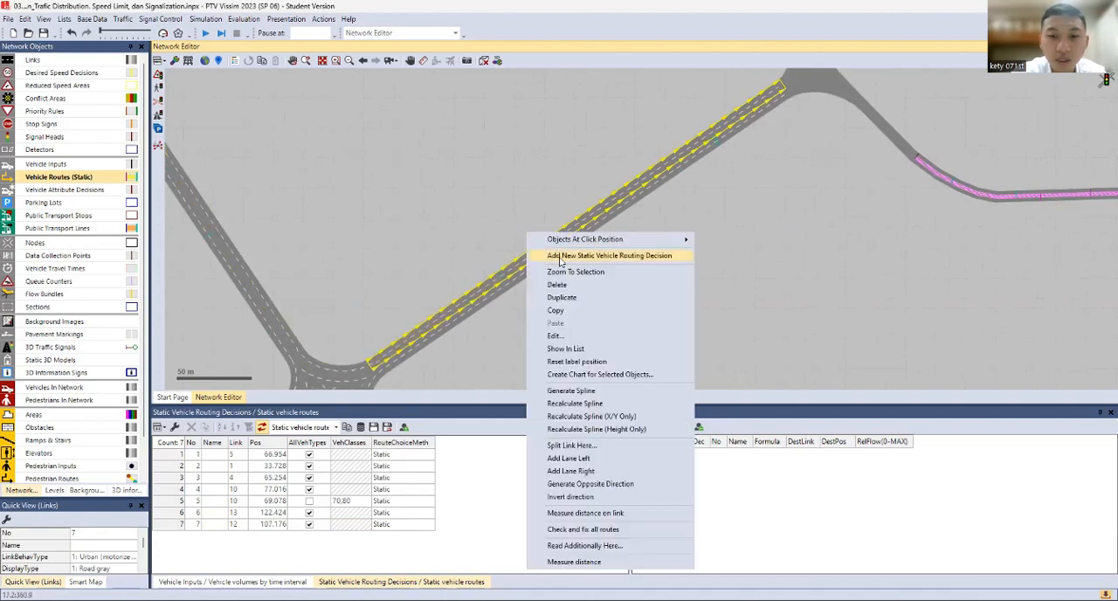
left_click(561, 261)
left_click_drag(649, 198, 576, 342)
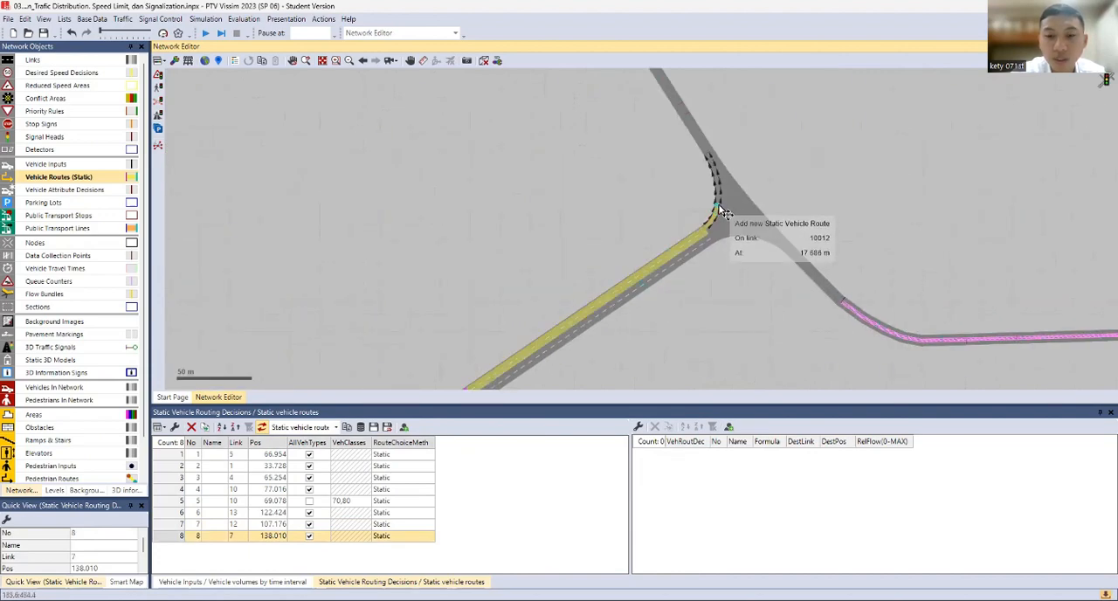
left_click(683, 110)
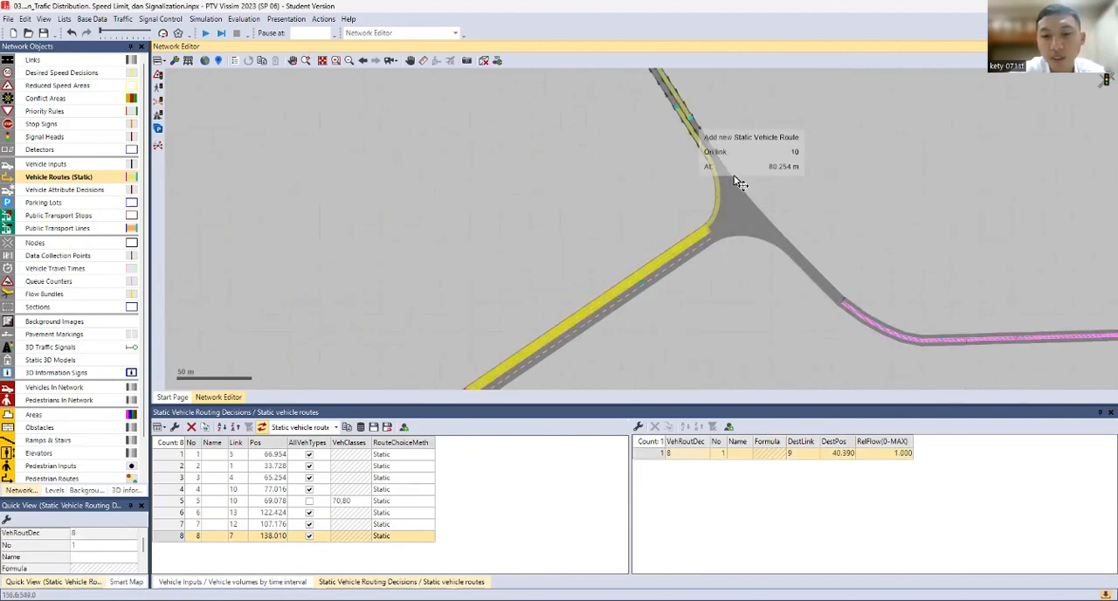
left_click(942, 344)
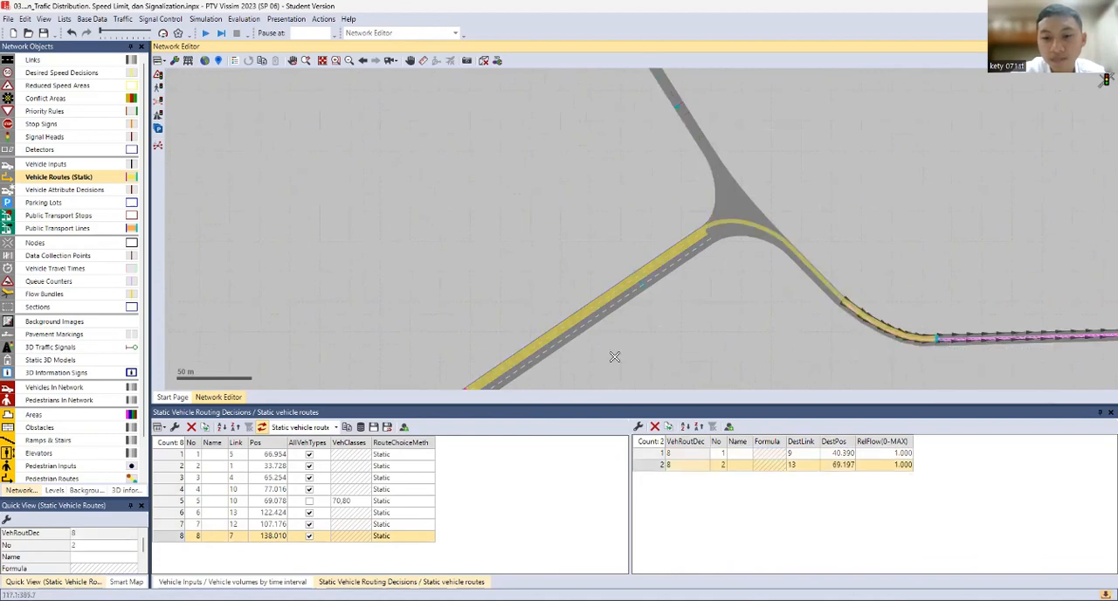
Set the relative flows of the link 7 decision's two routes, using 1200 for the route to link 9
double_click(869, 453)
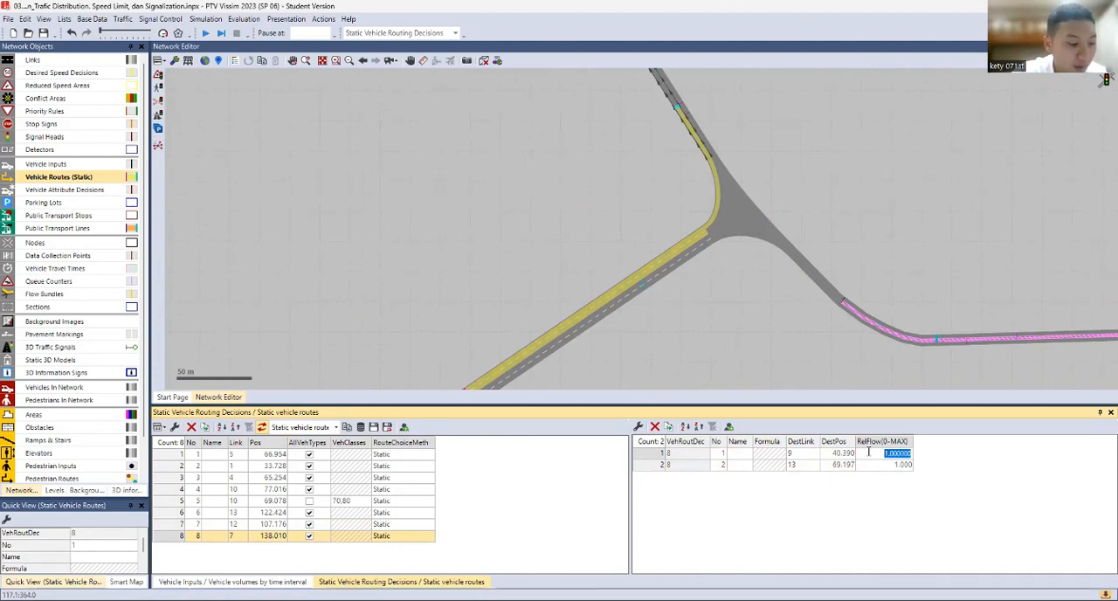
type("1")
key("Tab")
key("Tab")
key("Tab")
key("Tab")
key("Tab")
key("Tab")
key("Tab")
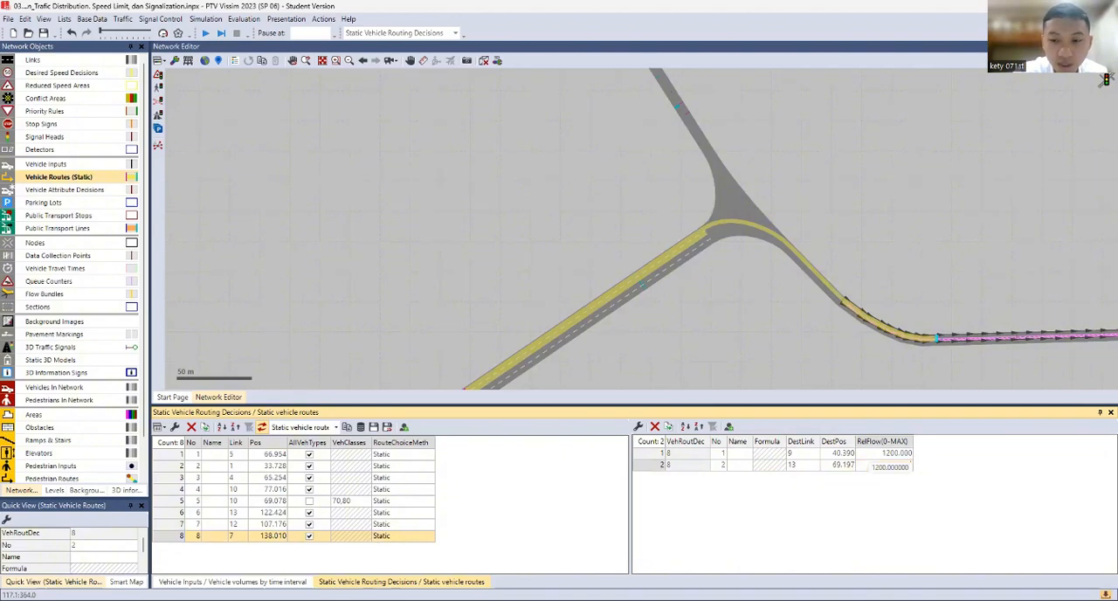
left_click(865, 391)
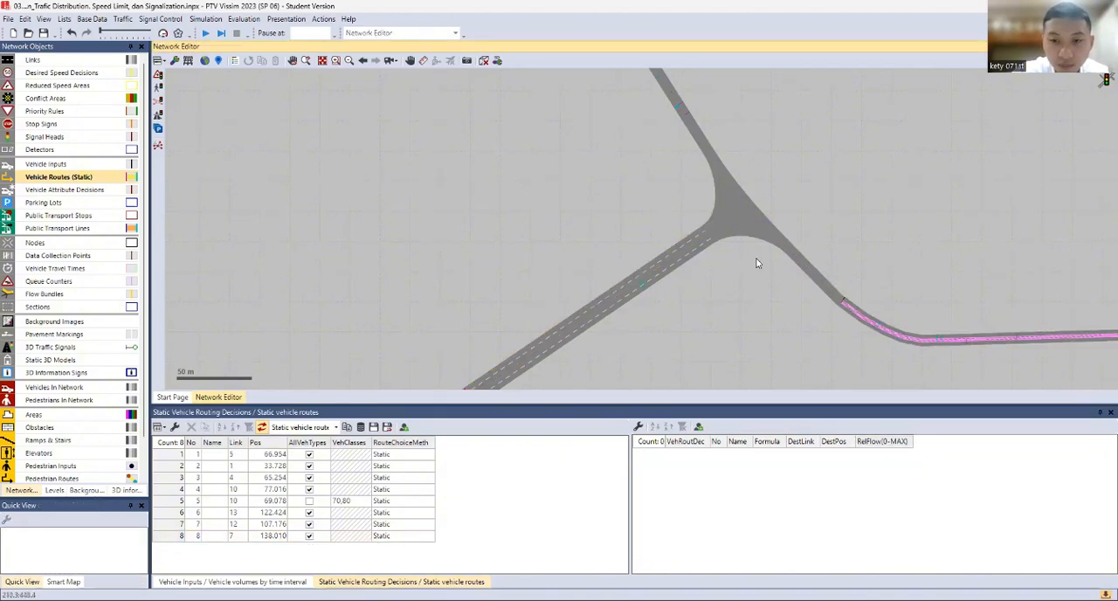
Add a static routing decision on link 8 at about 104 m, with routes to links 6 (about 91 m), 2 (about 95 m) and 3 (about 105 m)
left_click(653, 275)
left_click_drag(675, 353, 767, 152)
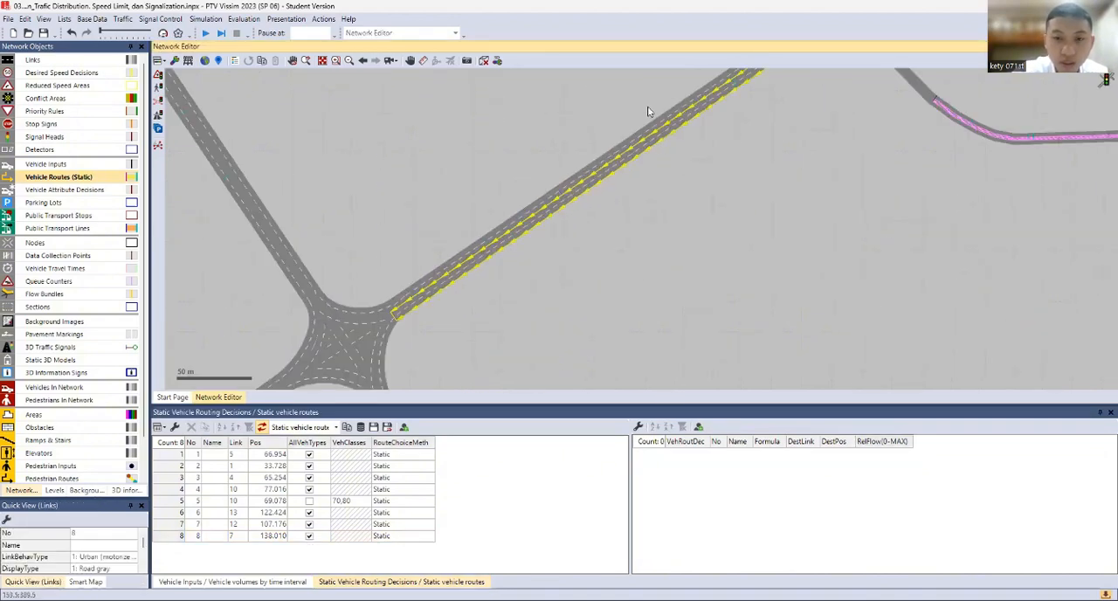
right_click(676, 124)
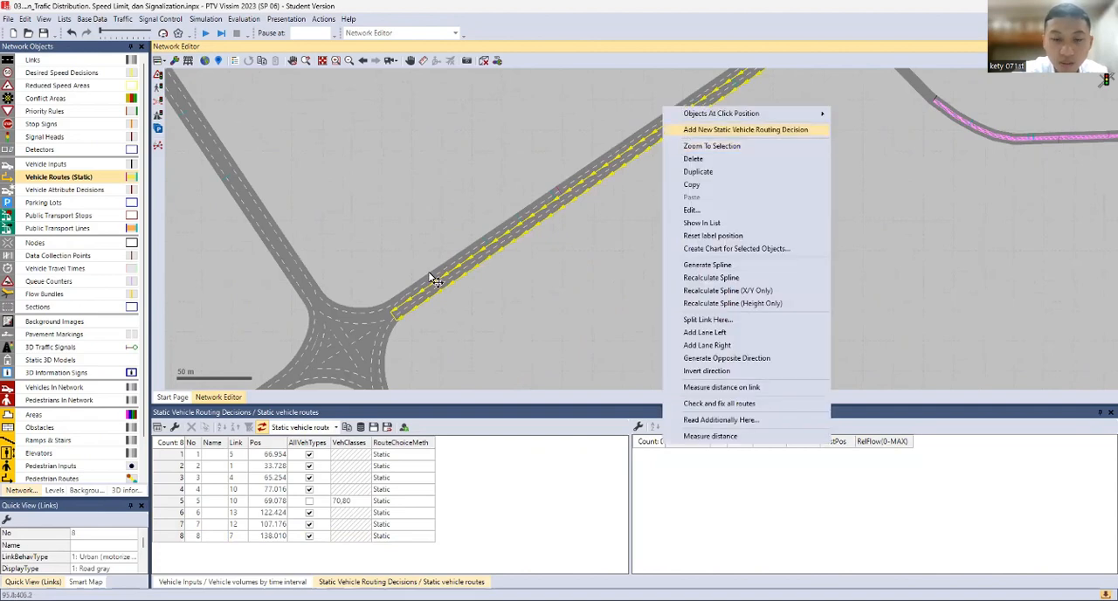
left_click(686, 138)
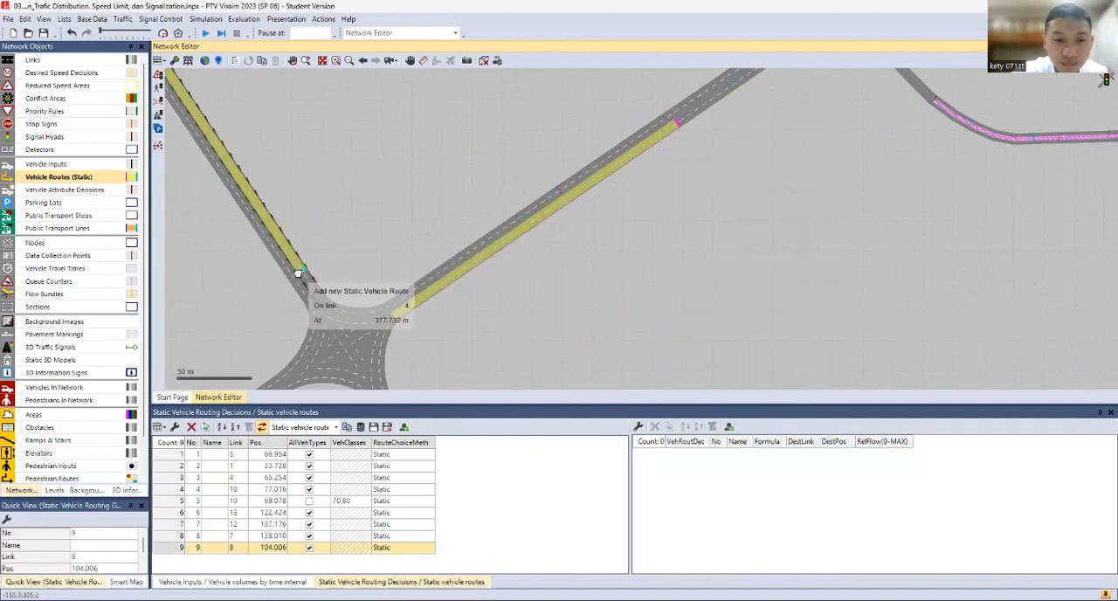
left_click_drag(305, 295, 304, 147)
left_click(434, 375)
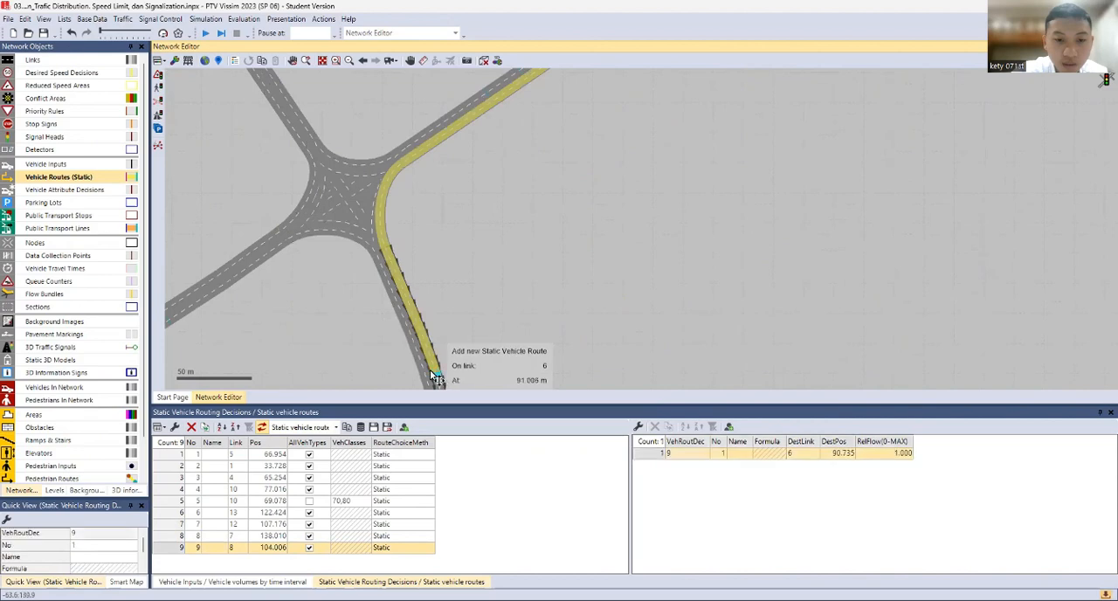
left_click(177, 320)
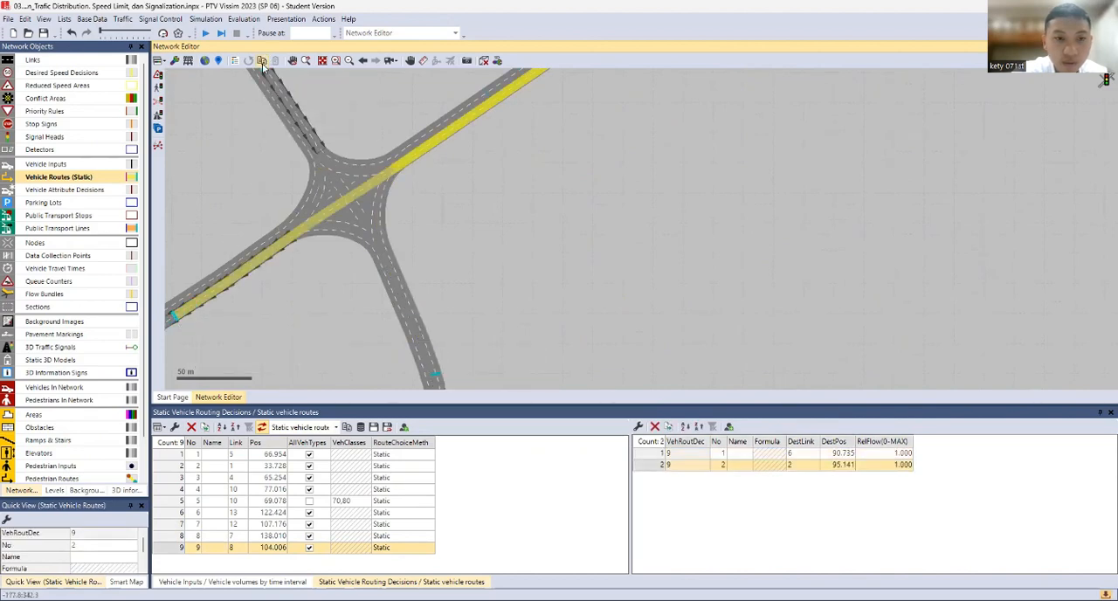
left_click_drag(273, 176, 299, 294)
left_click(250, 146)
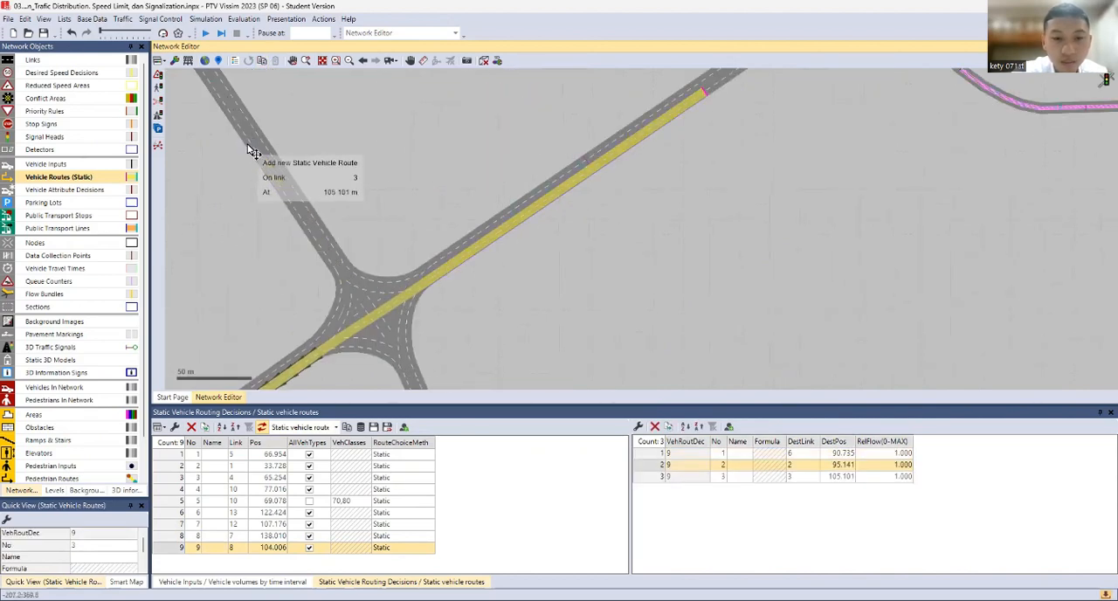
Set the relative flow to 300 for each of the link 8 decision's routes to links 6, 2 and 3
double_click(900, 455)
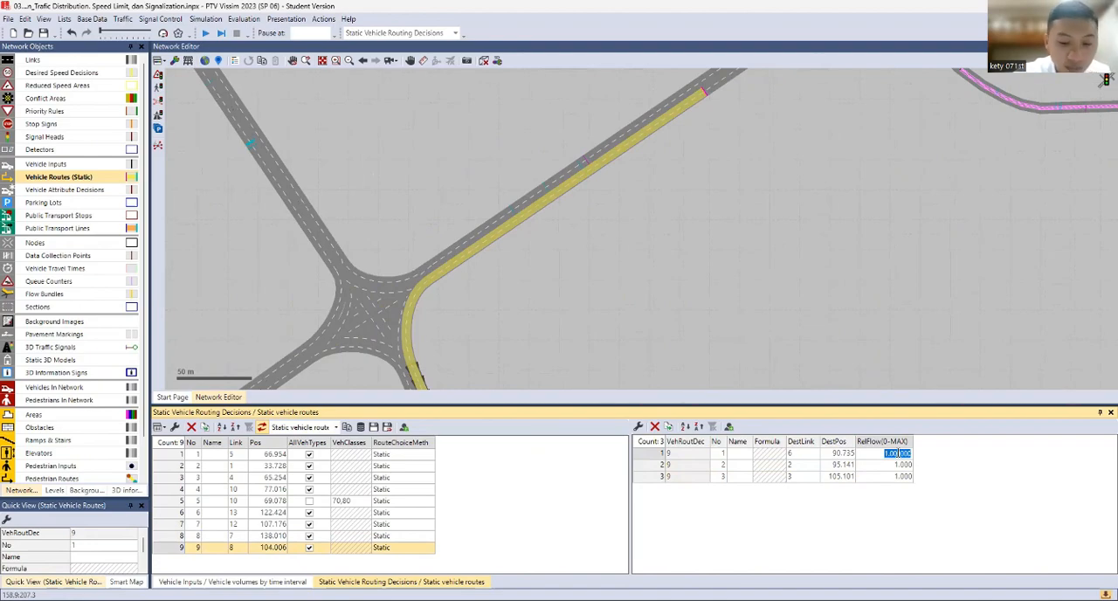
type("300")
left_click(900, 464)
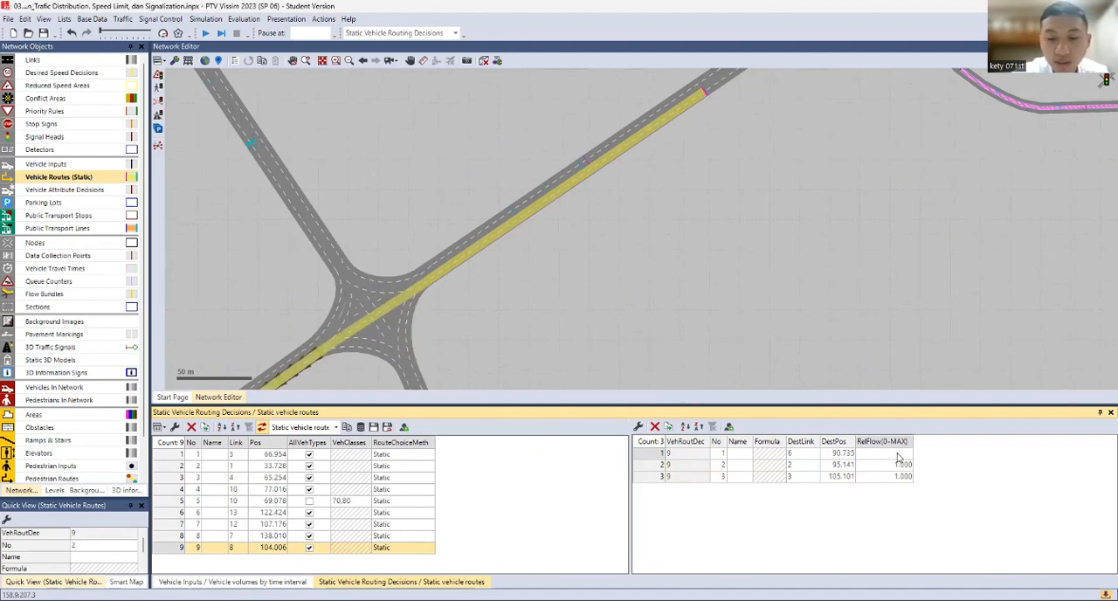
type("4")
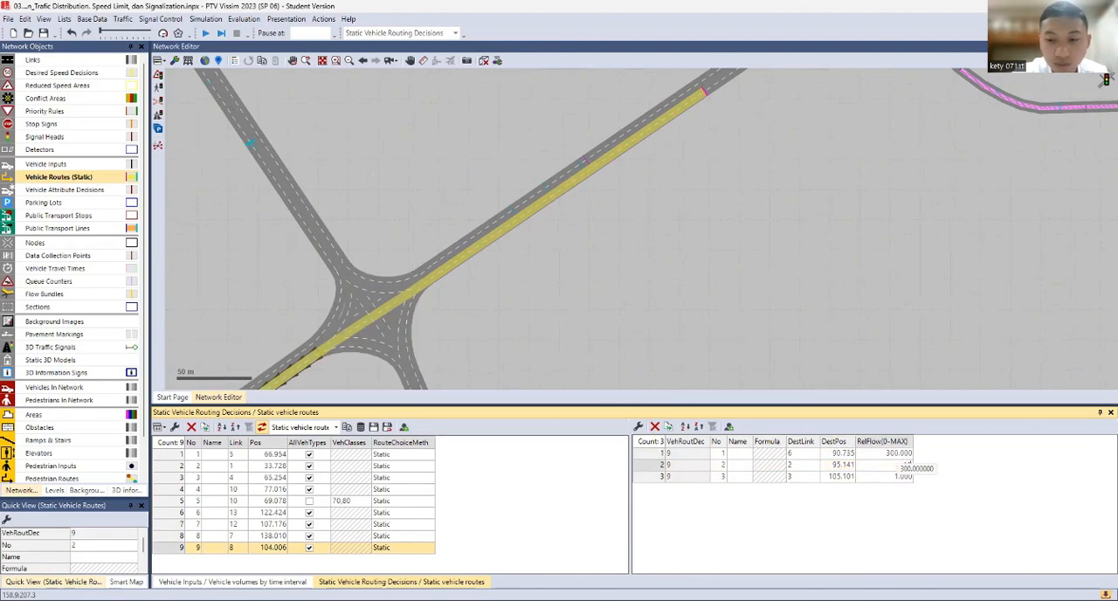
key("Tab")
key("Tab")
key("Tab")
key("Tab")
key("Tab")
key("Tab")
key("Tab")
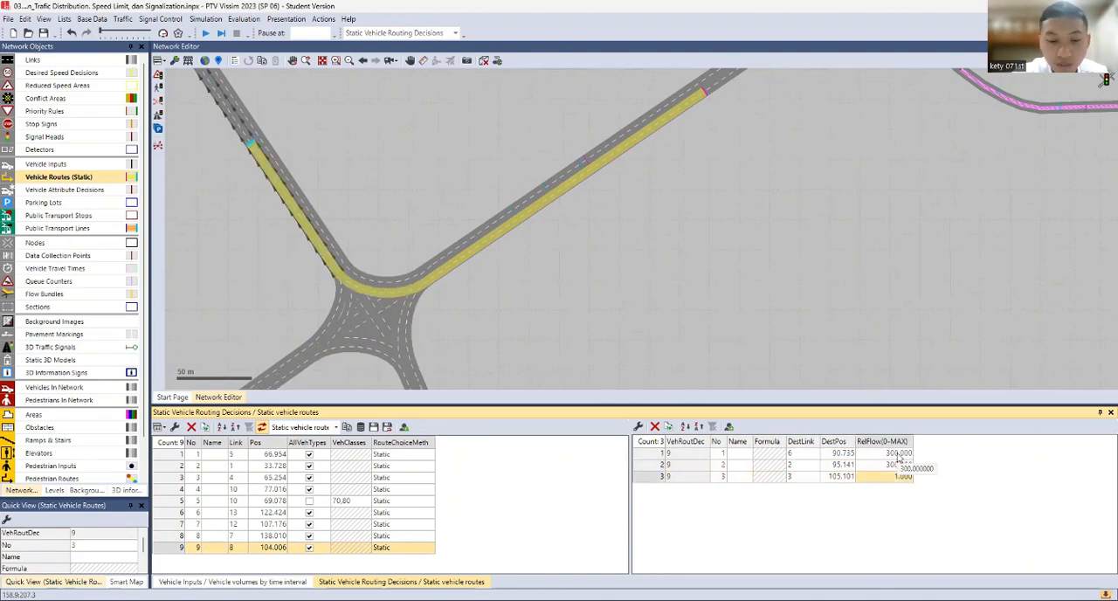
type("300")
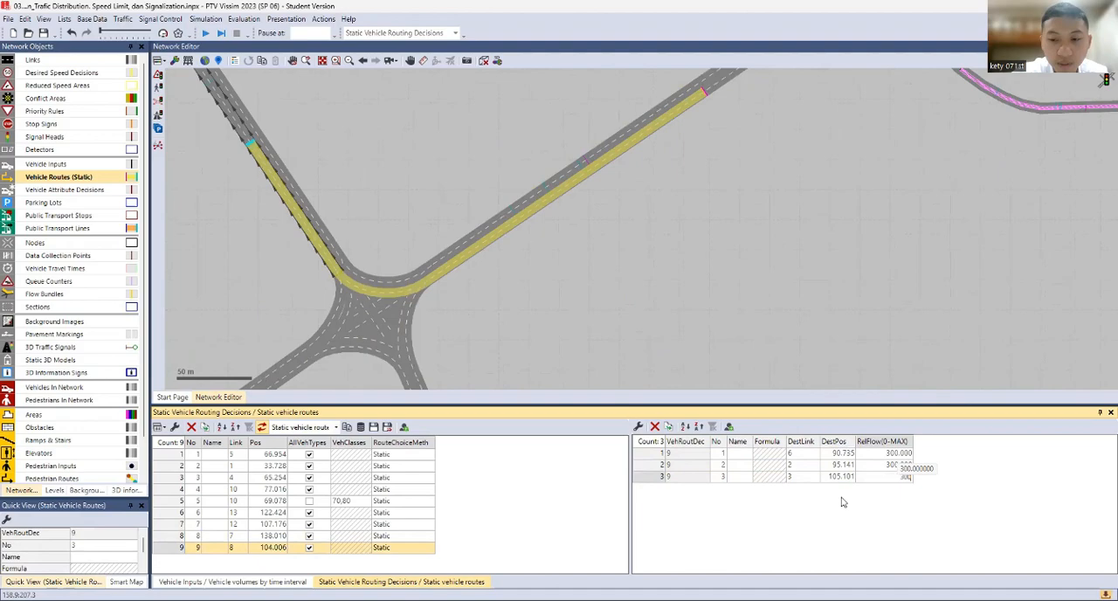
key("Return")
left_click(556, 317)
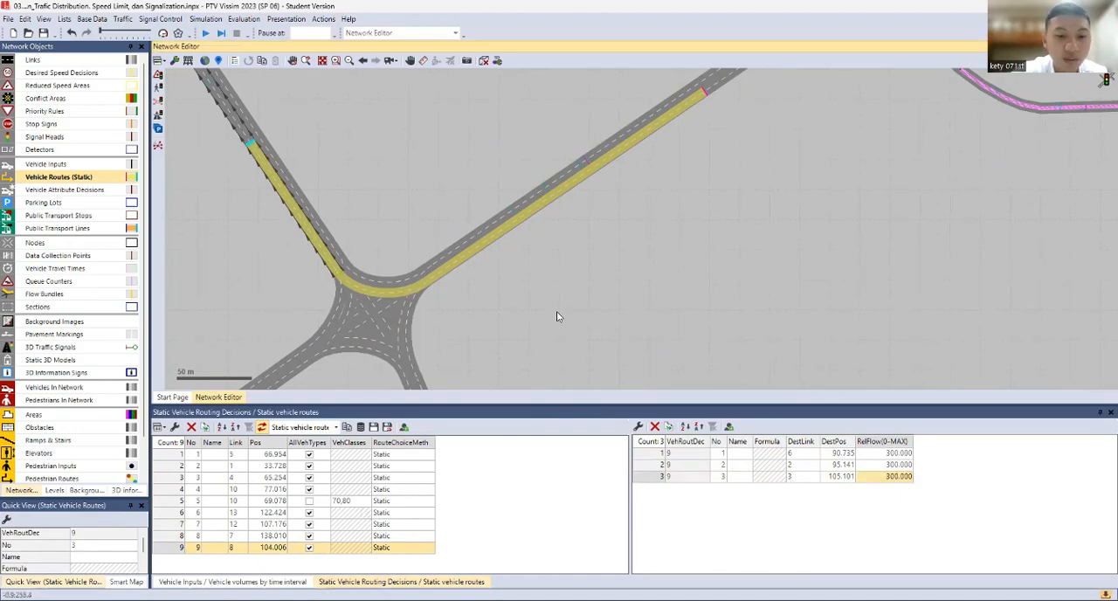
Look over the four-way junction, its legs and the route destinations placed on them
scroll(558, 316, "down", 1)
scroll(558, 315, "up", 1)
left_click_drag(541, 219, 655, 35)
scroll(524, 131, "down", 1)
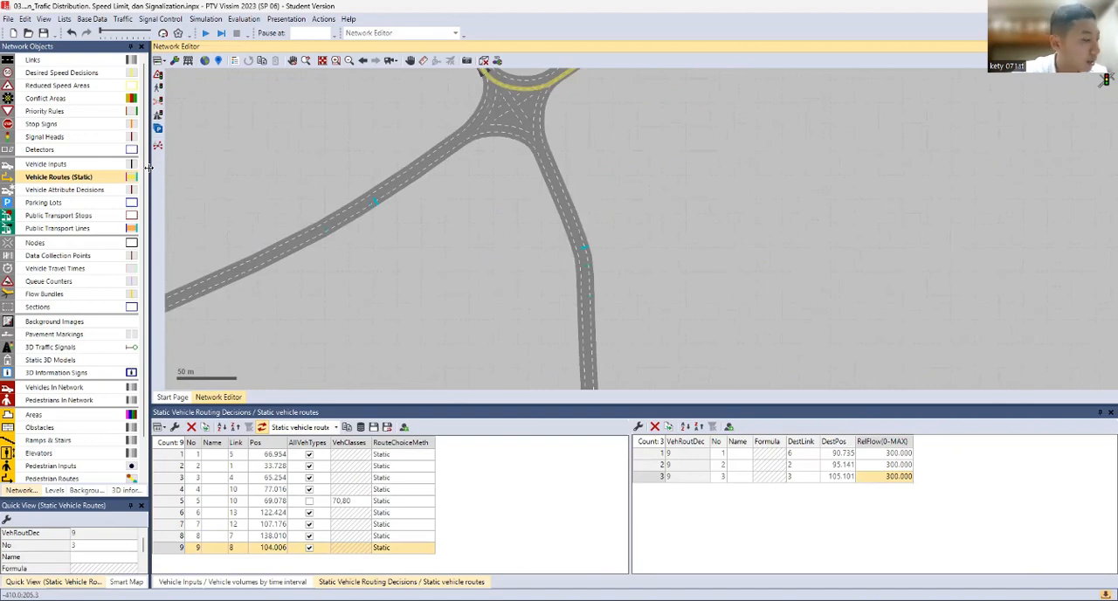
scroll(259, 172, "down", 1)
left_click_drag(404, 203, 374, 392)
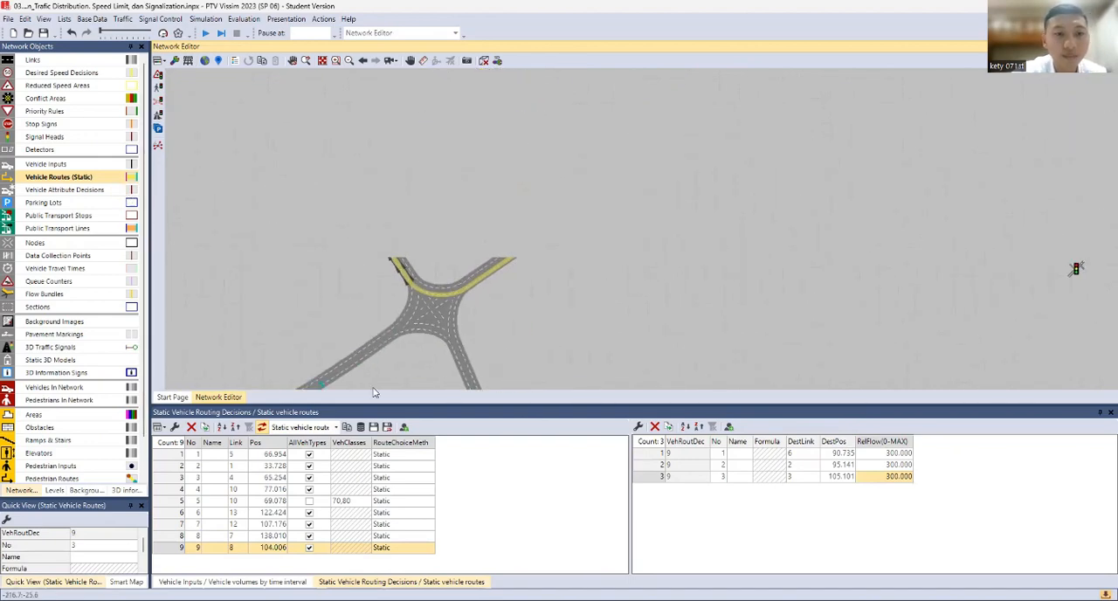
left_click(527, 465)
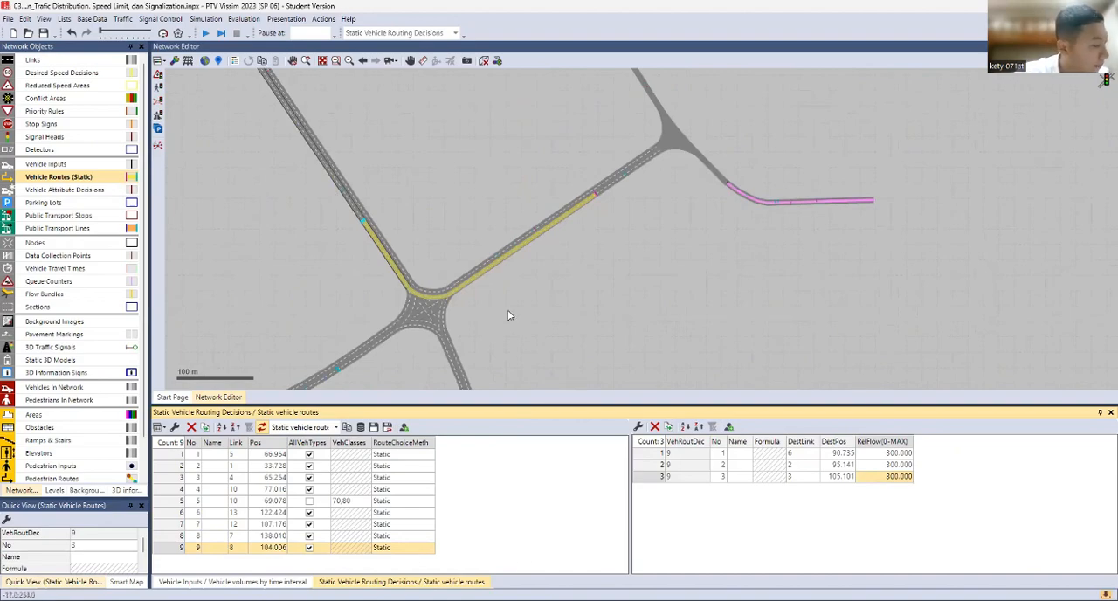
left_click_drag(495, 316, 571, 180)
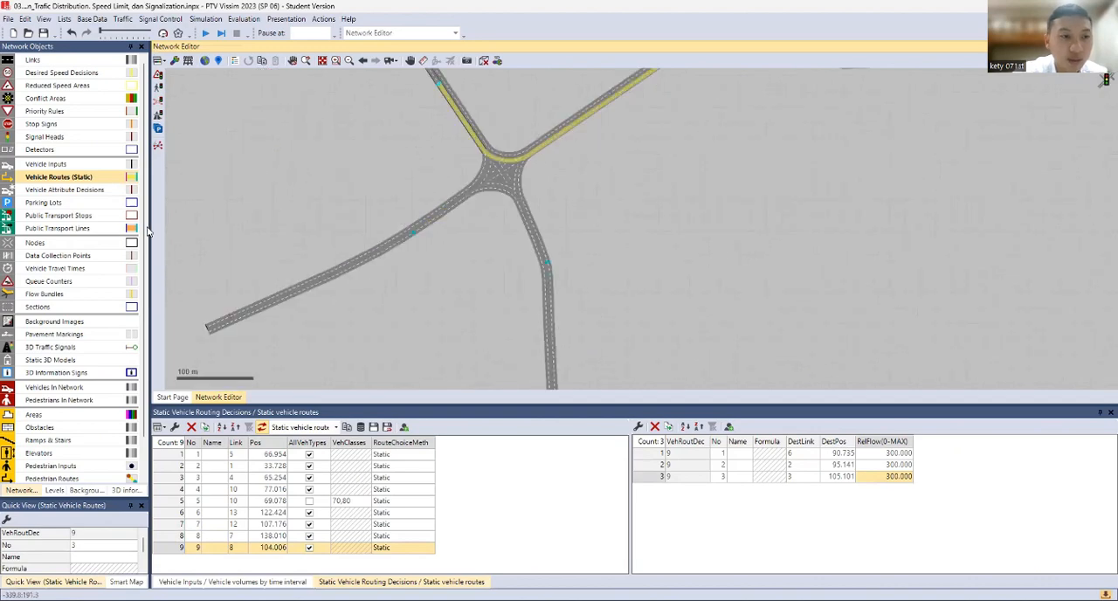
Add a desired speed decision on link 1, lane 2, the four-way junction's western approach, at about 79 m
left_click(358, 259)
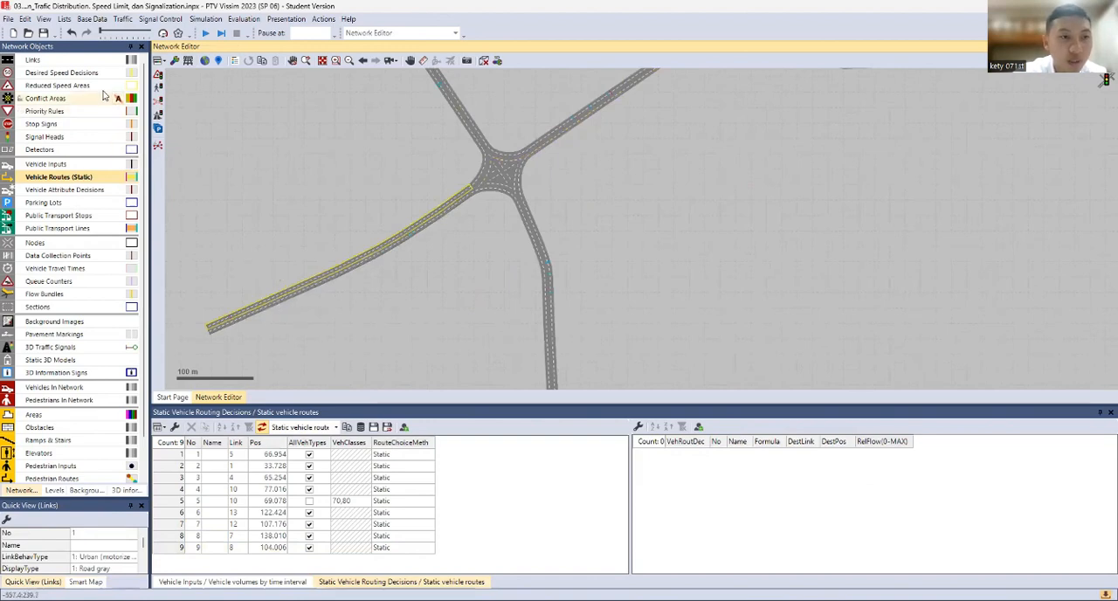
left_click(65, 74)
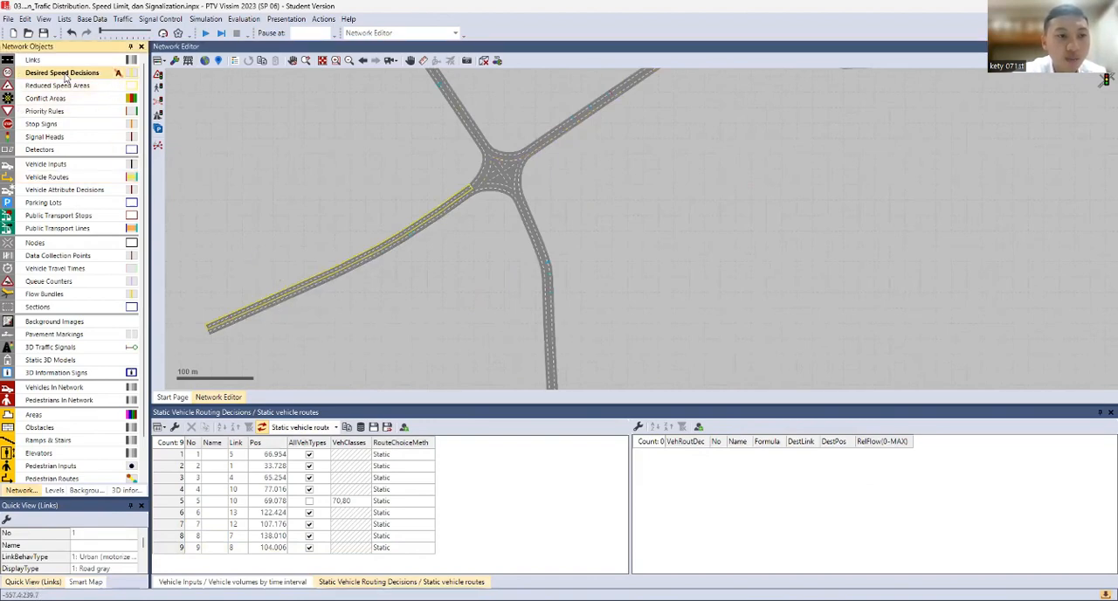
left_click(289, 289)
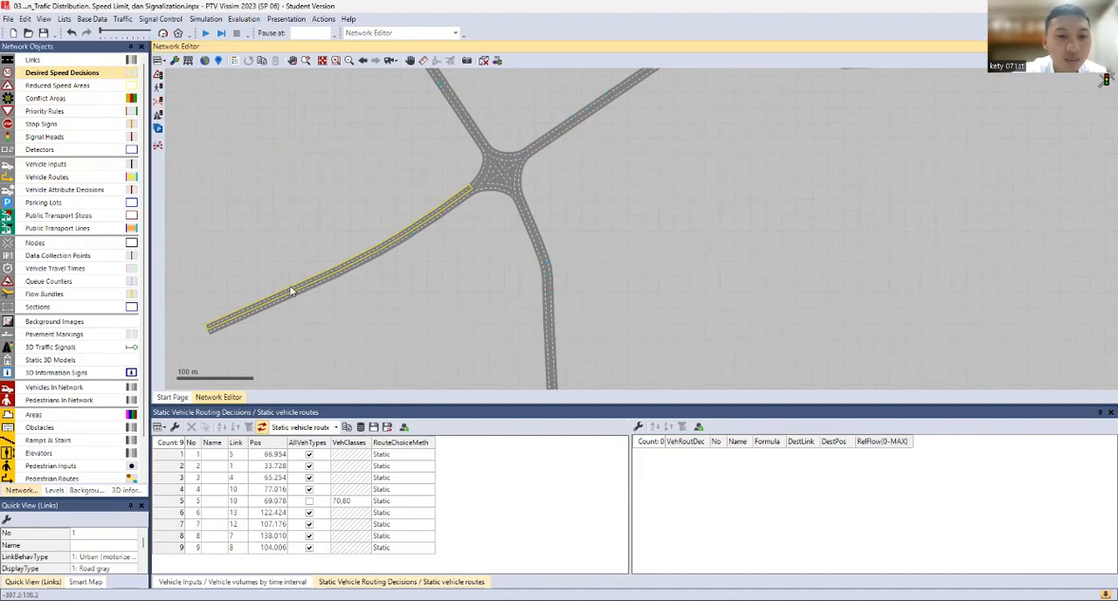
scroll(289, 289, "up", 1)
scroll(241, 311, "up", 1)
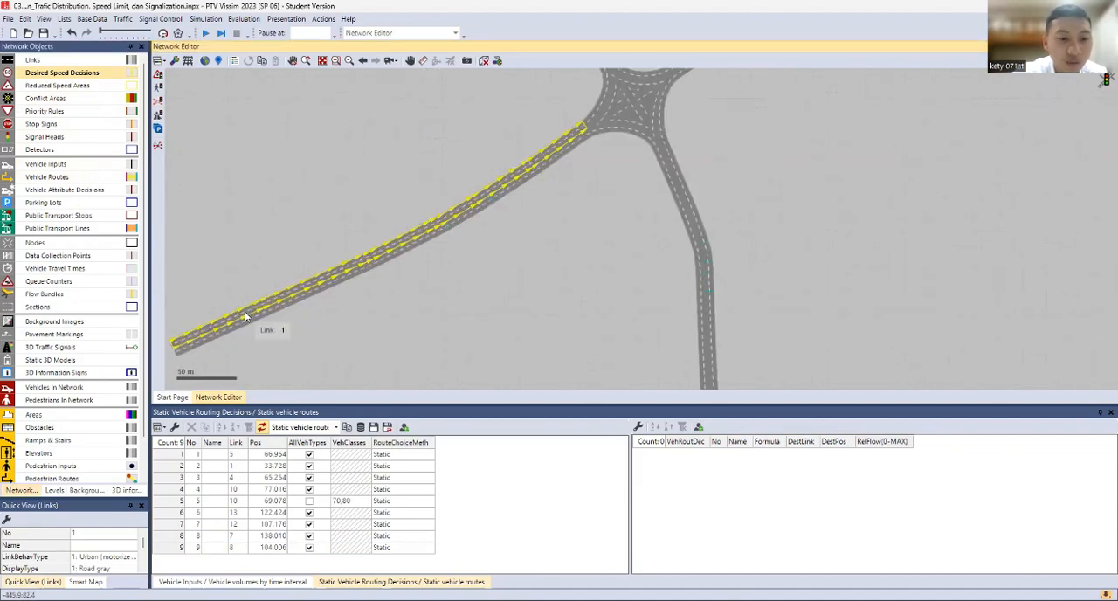
right_click(261, 309)
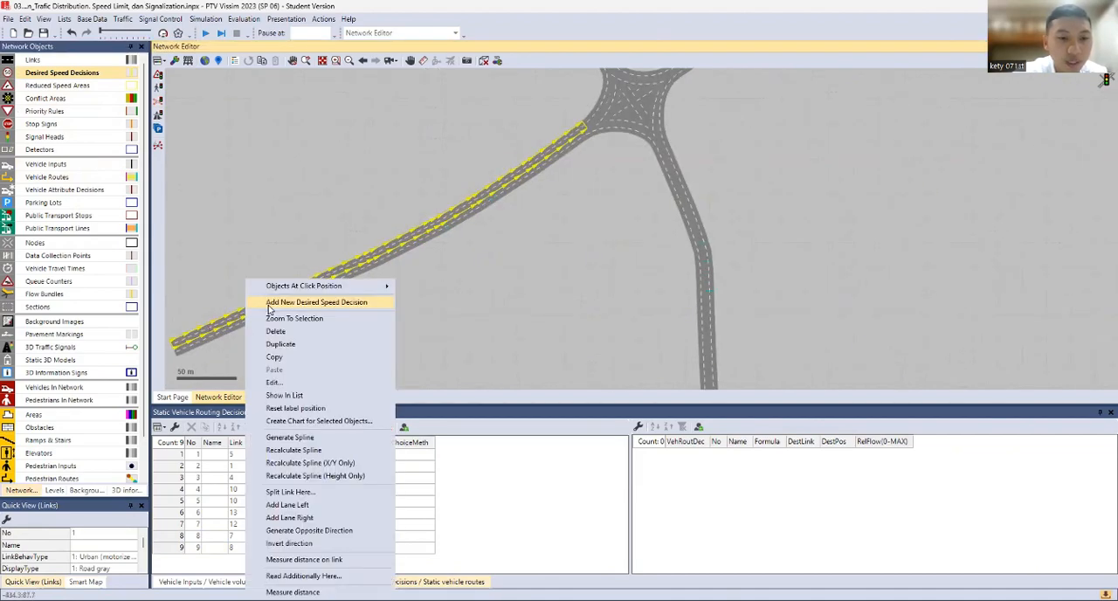
left_click(269, 309)
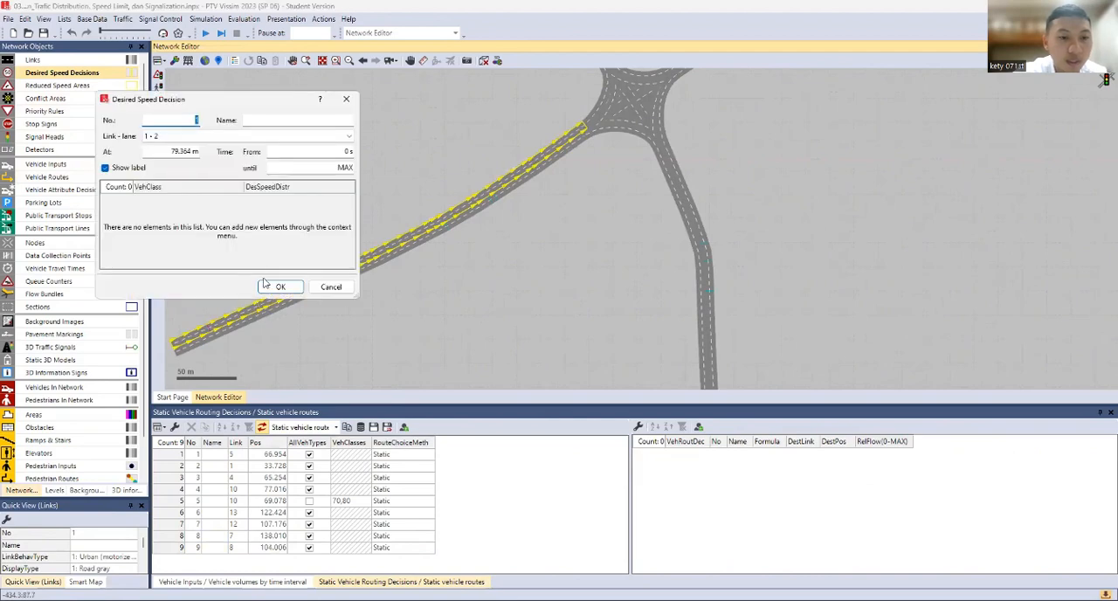
left_click(298, 287)
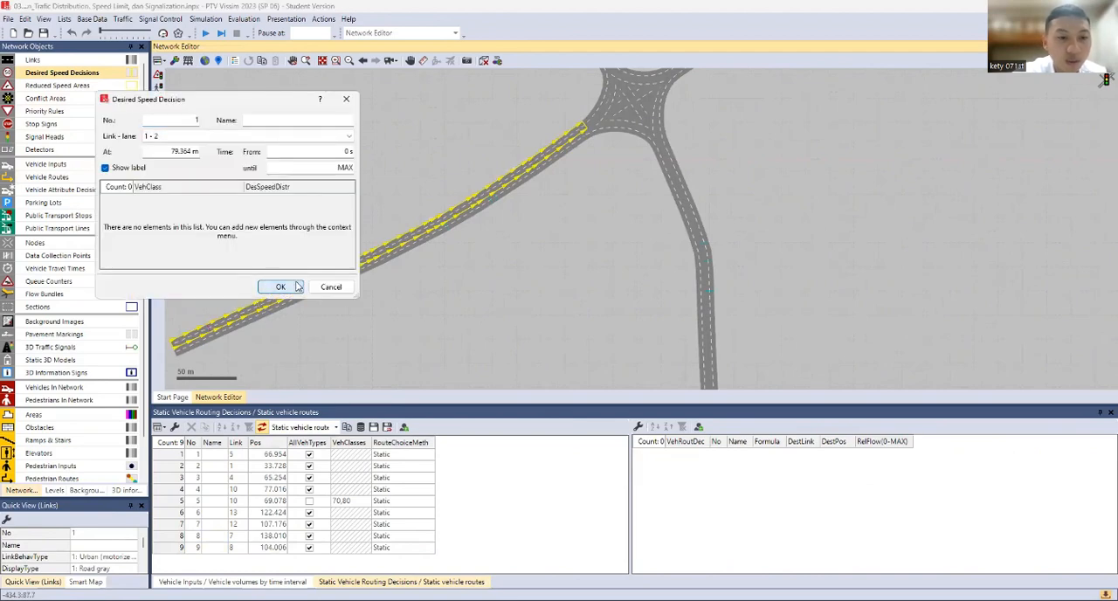
Show the list of desired speed decisions and bring its desired speed distribution columns into view
scroll(266, 294, "up", 4)
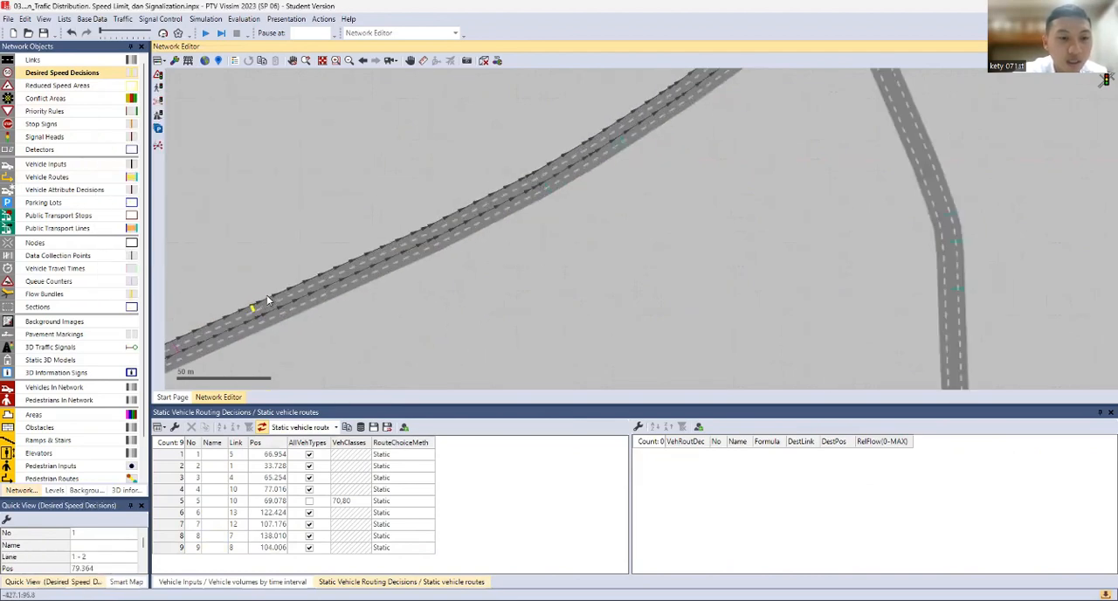
right_click(98, 77)
left_click(107, 80)
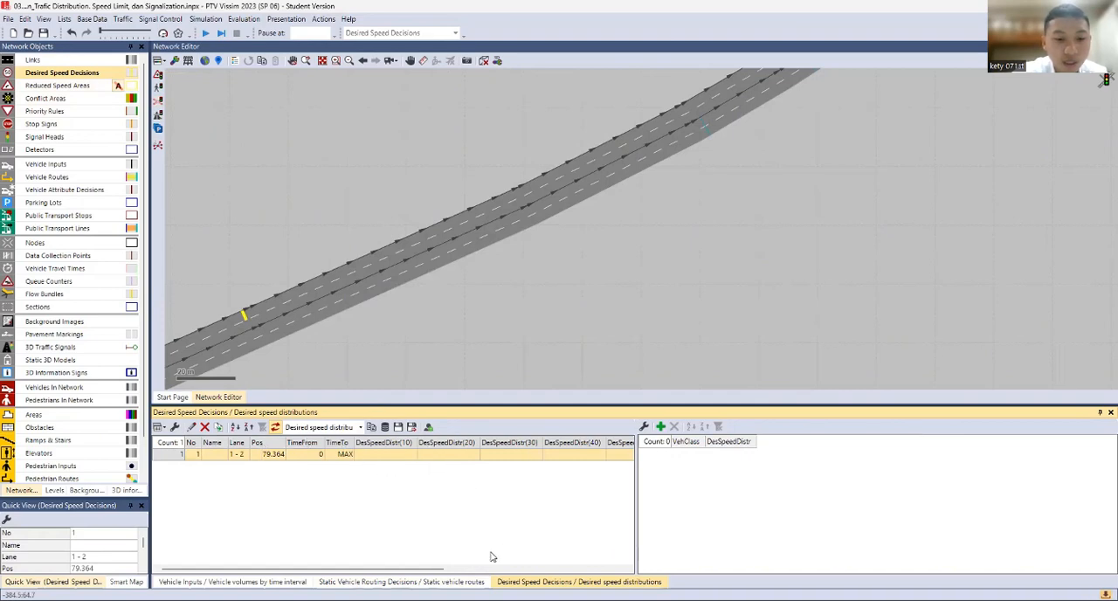
left_click_drag(256, 572, 275, 572)
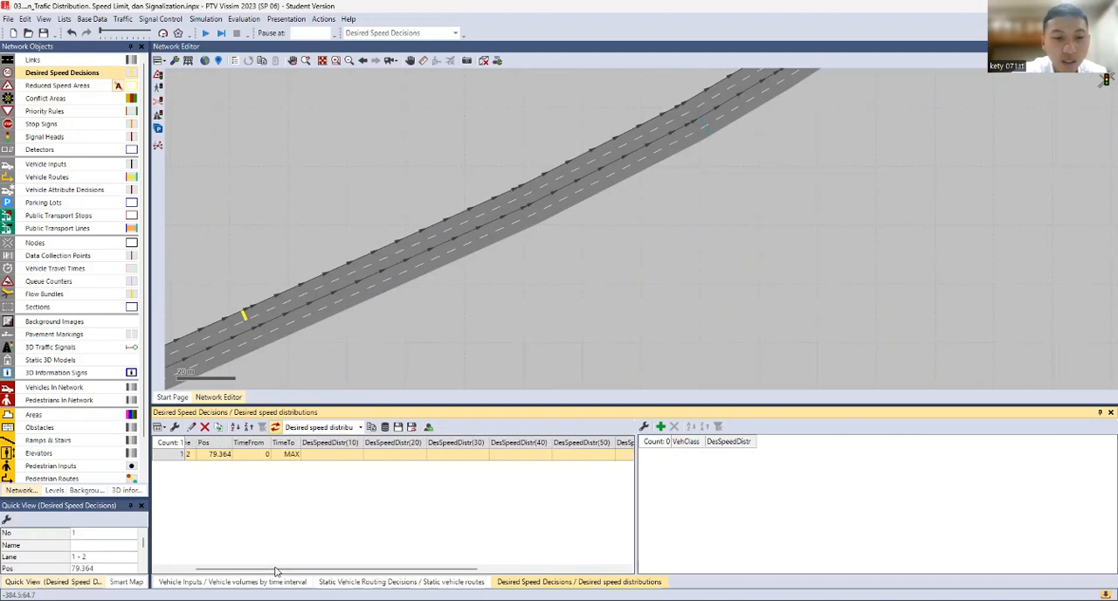
left_click(176, 427)
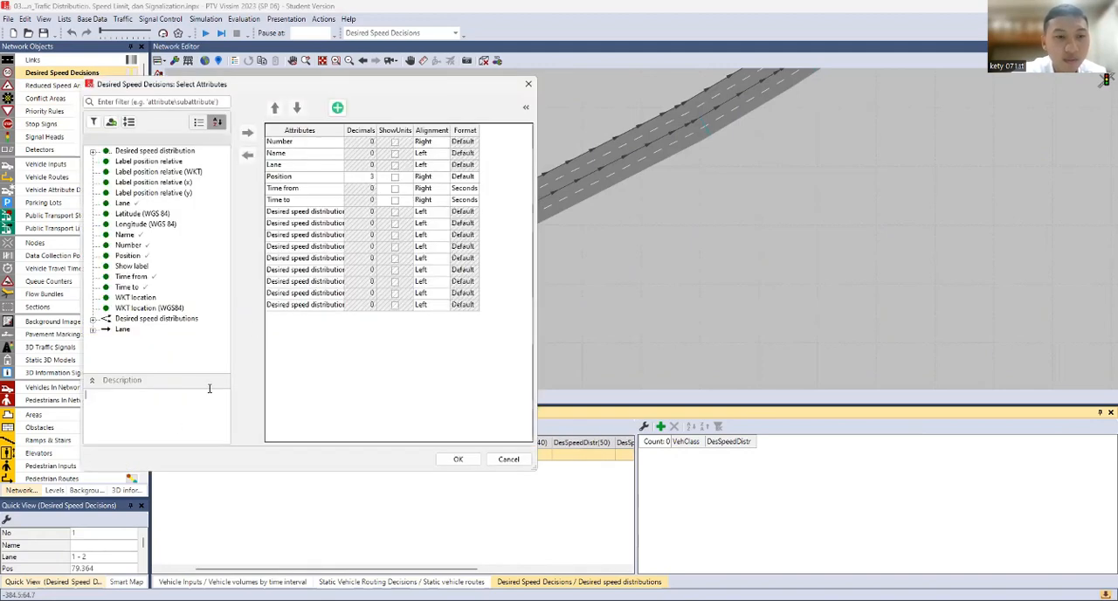
left_click(286, 154)
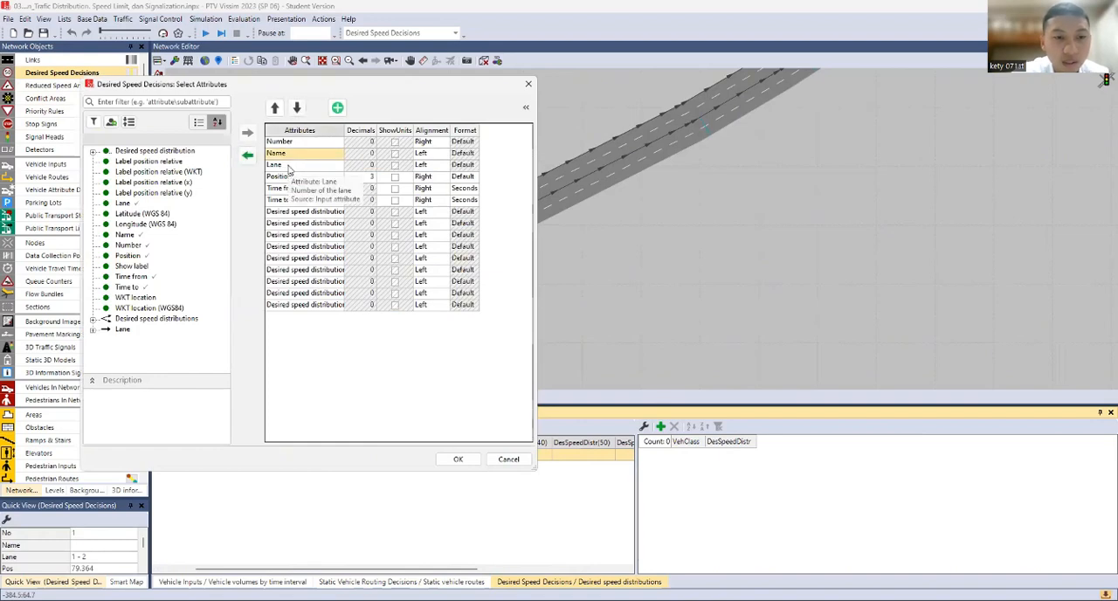
left_click(289, 166)
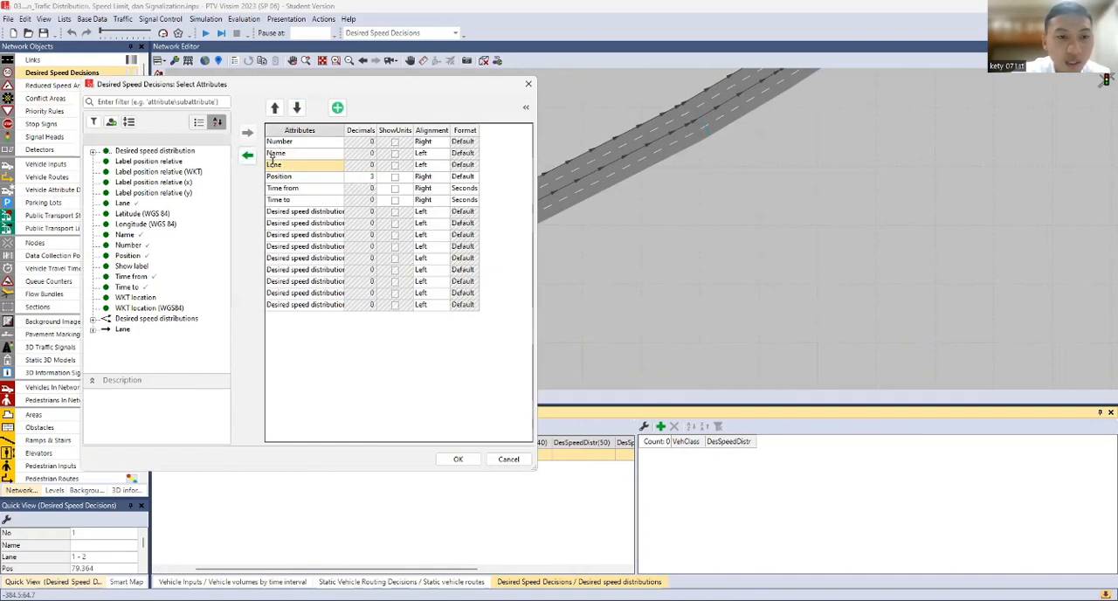
left_click(288, 176)
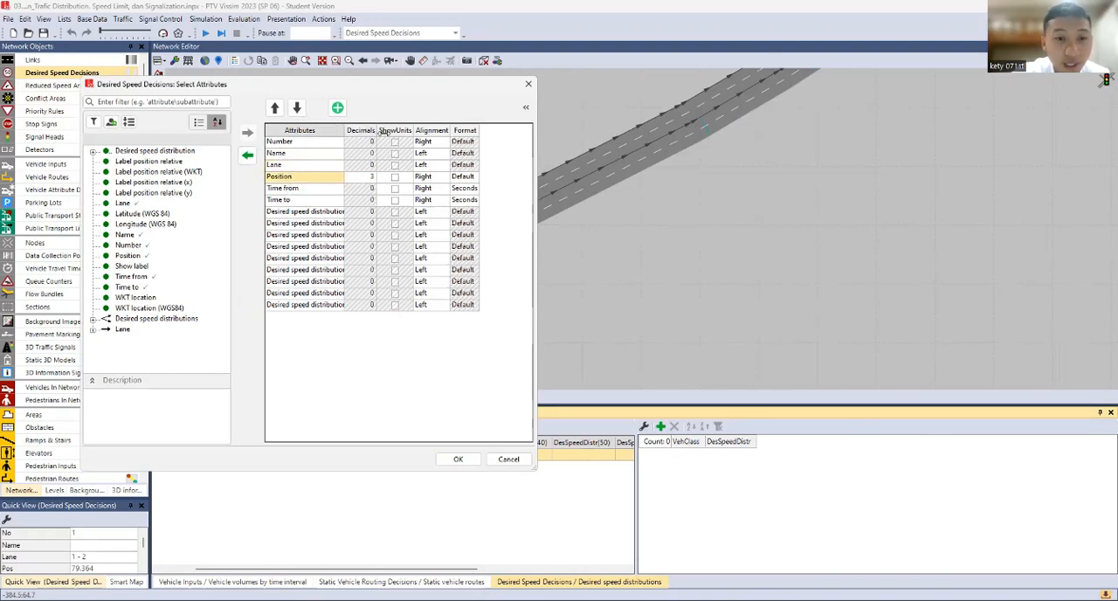
left_click_drag(345, 130, 382, 130)
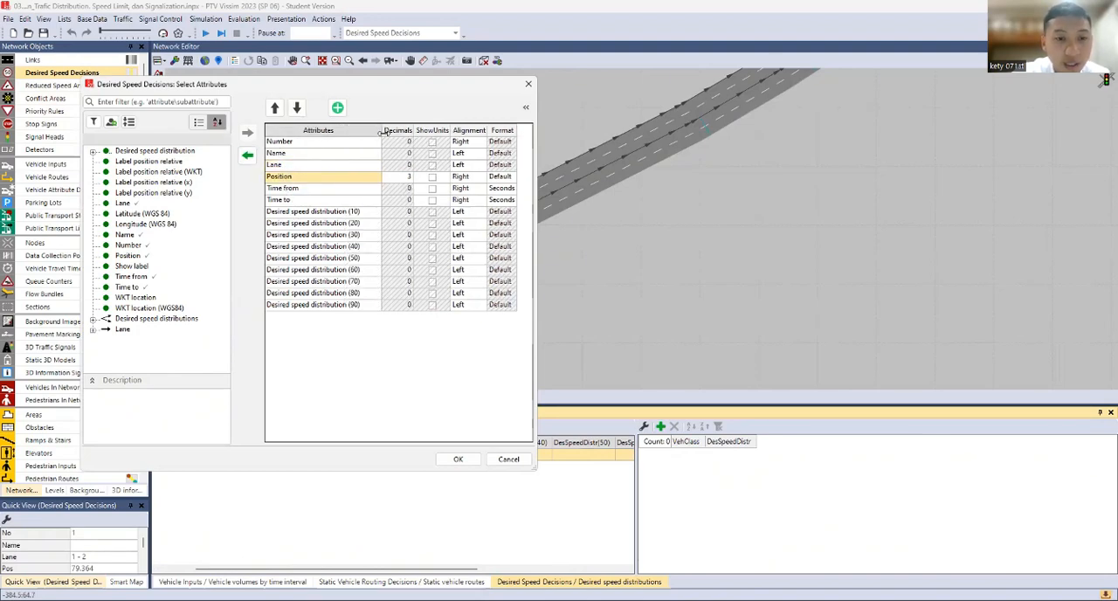
left_click(508, 461)
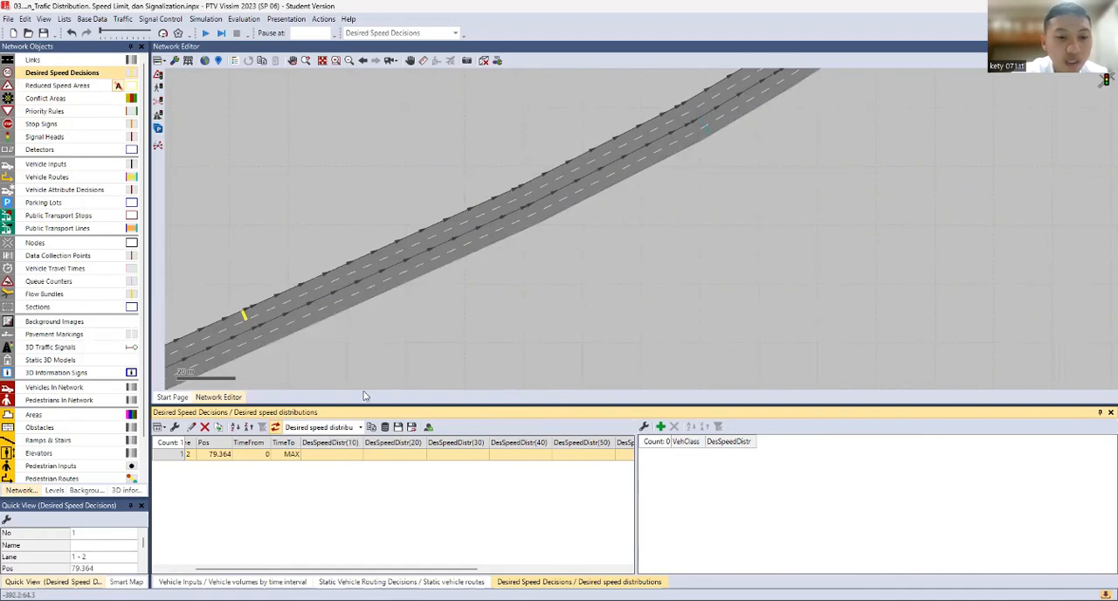
Examine the vehicle compositions, vehicle types and vehicle classes lists to identify the vehicle class numbers used in the network
left_click(123, 20)
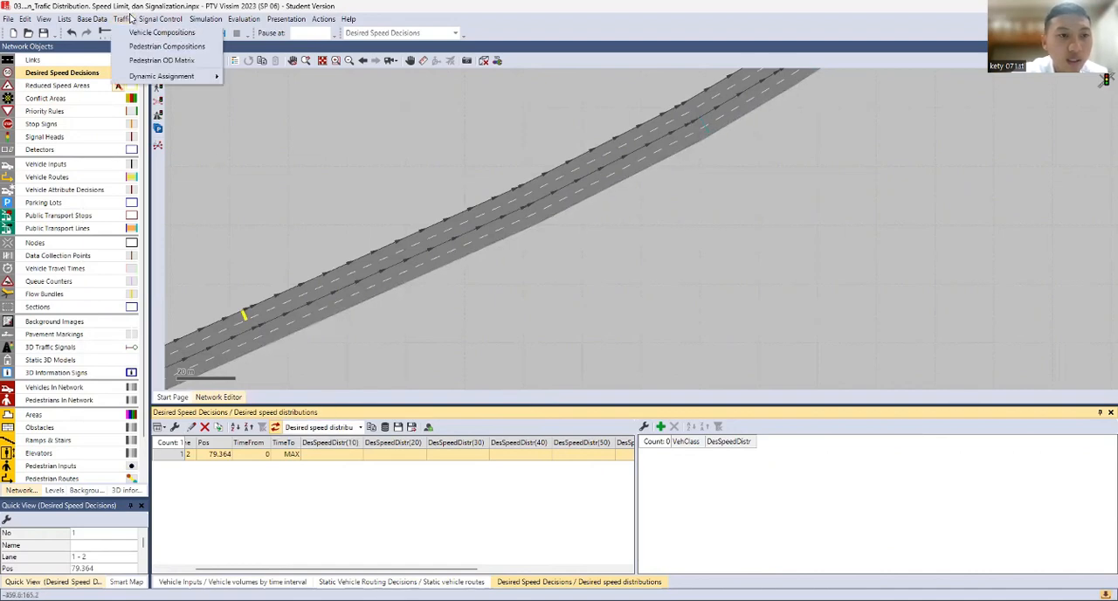
left_click(162, 33)
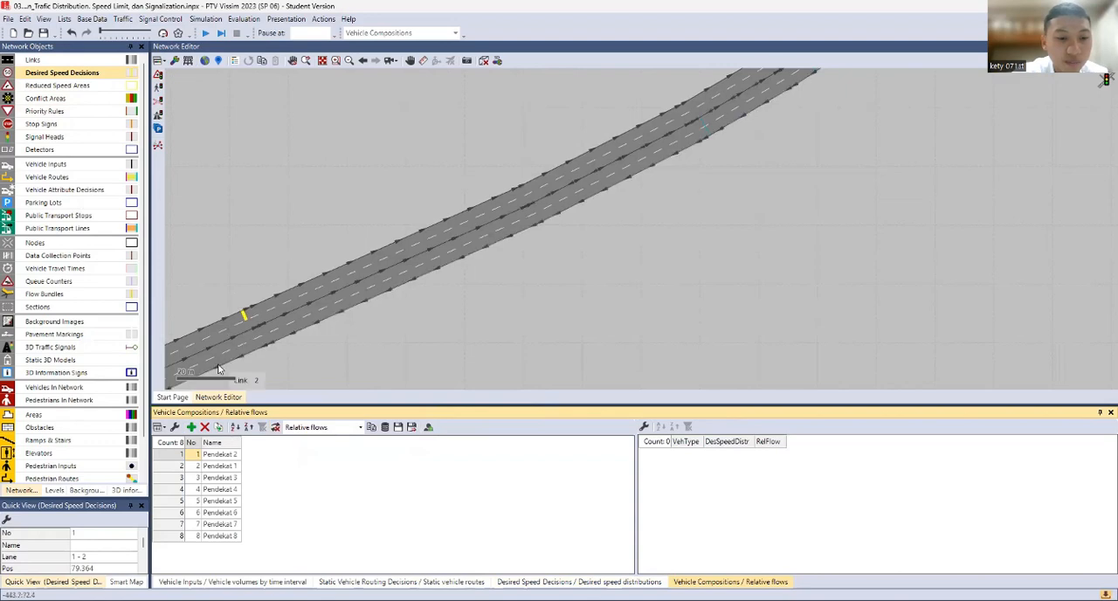
left_click(103, 23)
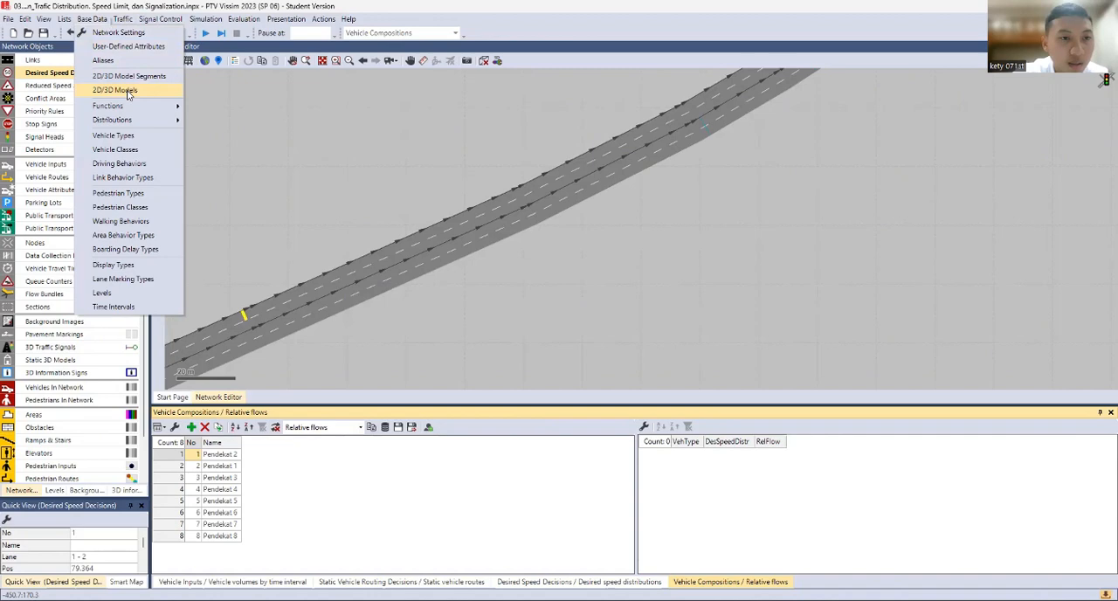
left_click(123, 142)
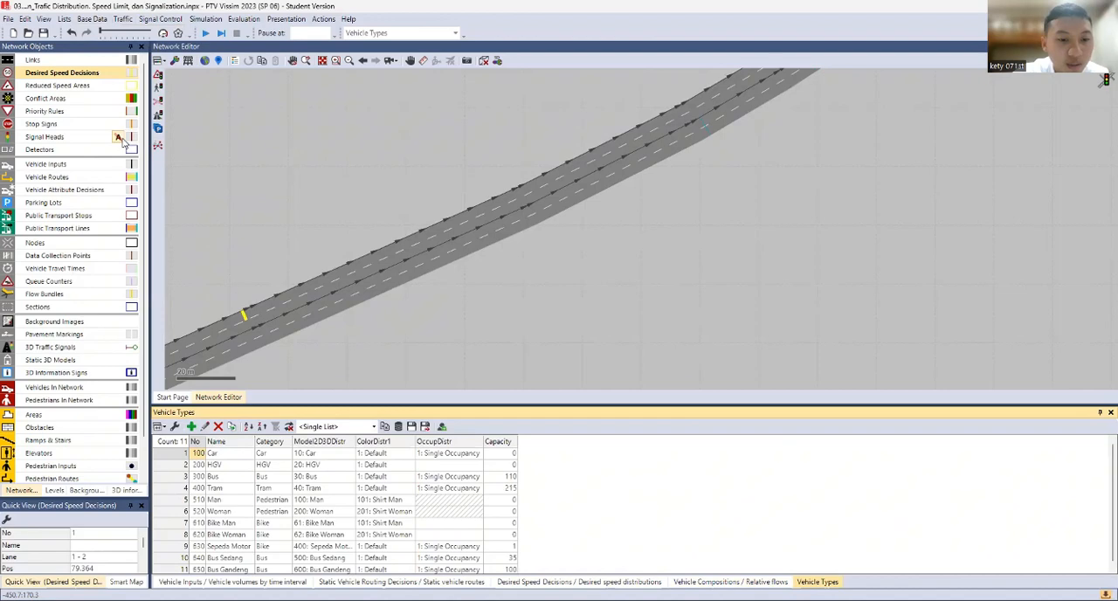
scroll(251, 481, "down", 1)
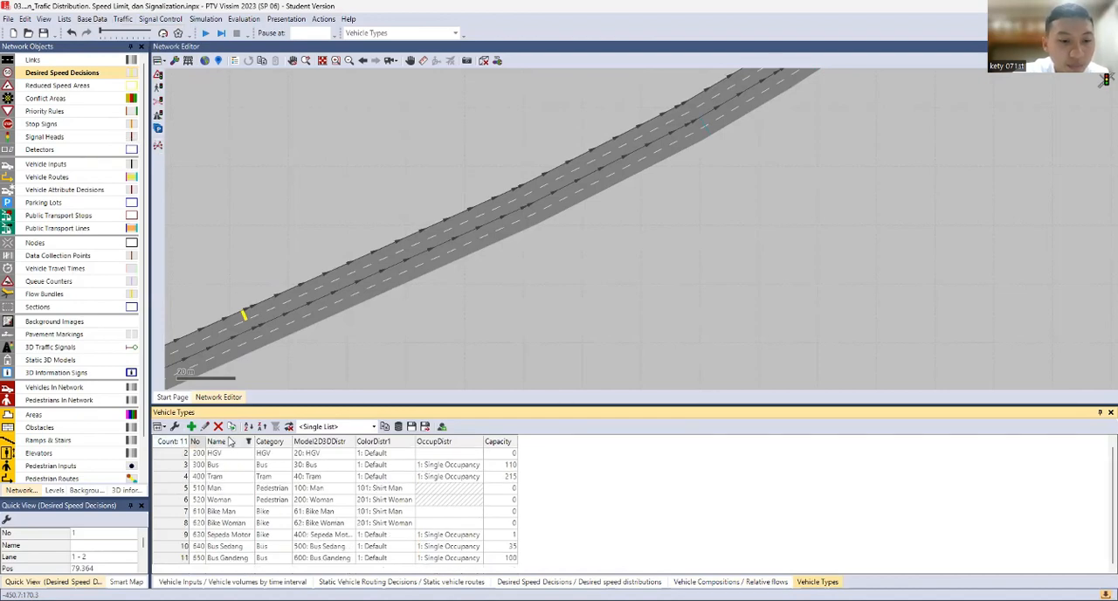
scroll(262, 341, "up", 2)
left_click(98, 20)
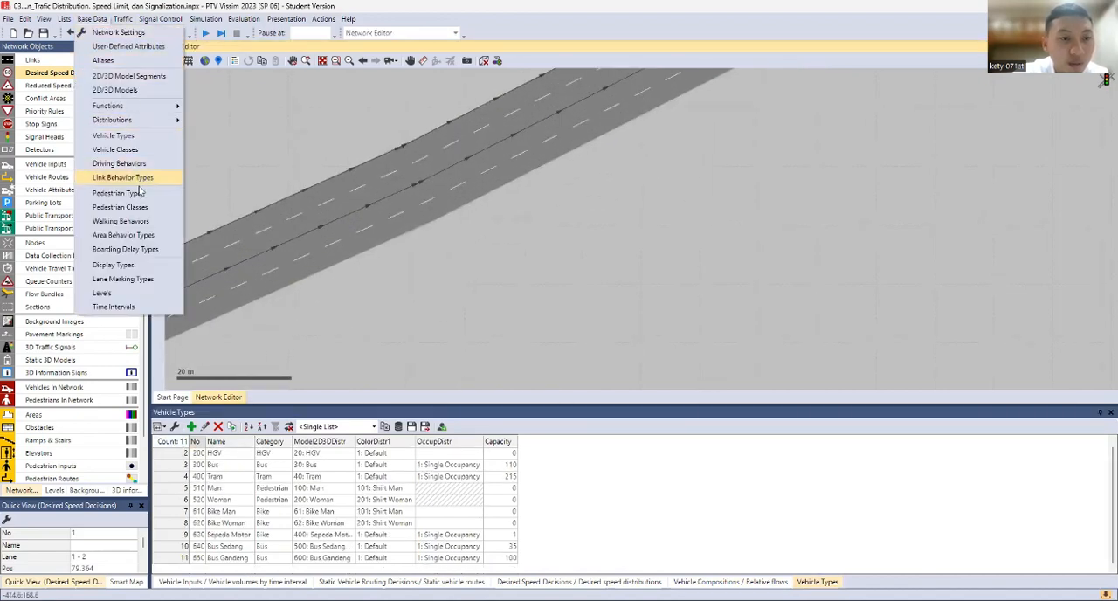
left_click(140, 150)
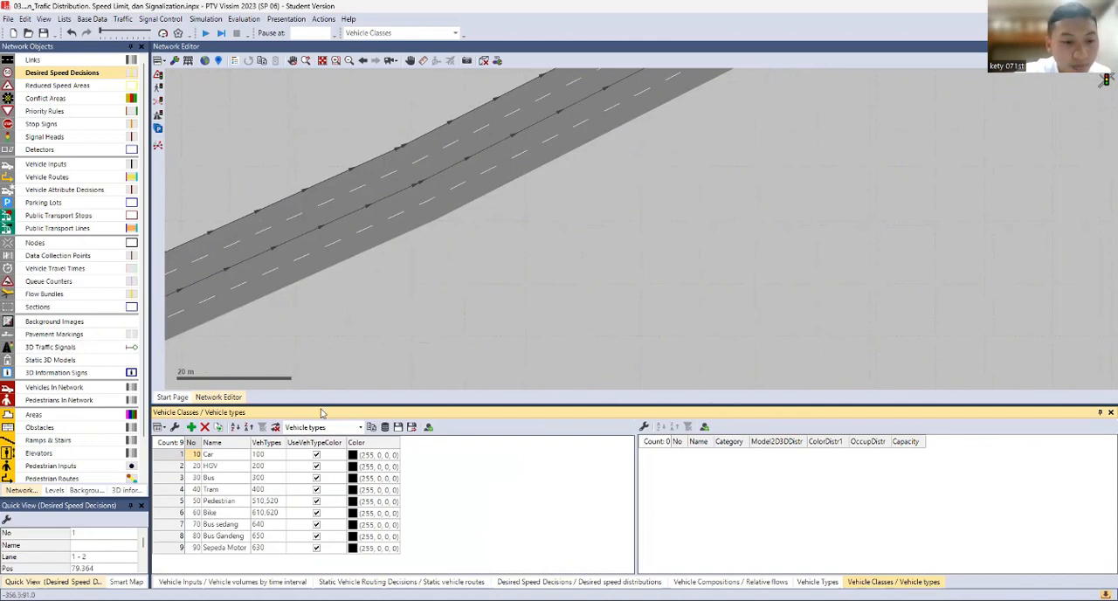
left_click_drag(367, 339, 686, 223)
scroll(396, 269, "down", 2)
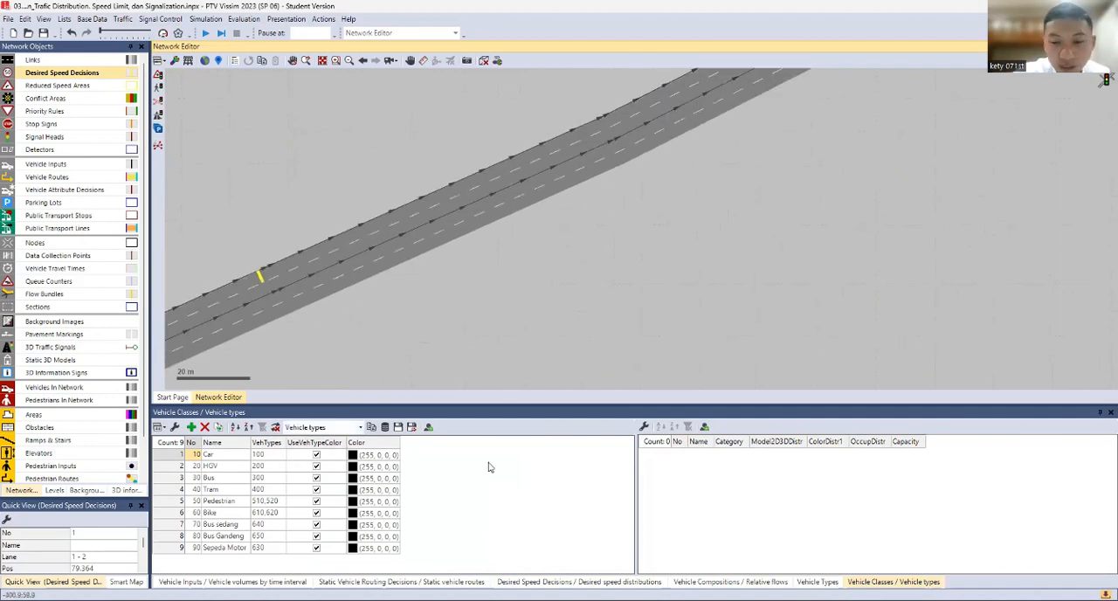
left_click(472, 500)
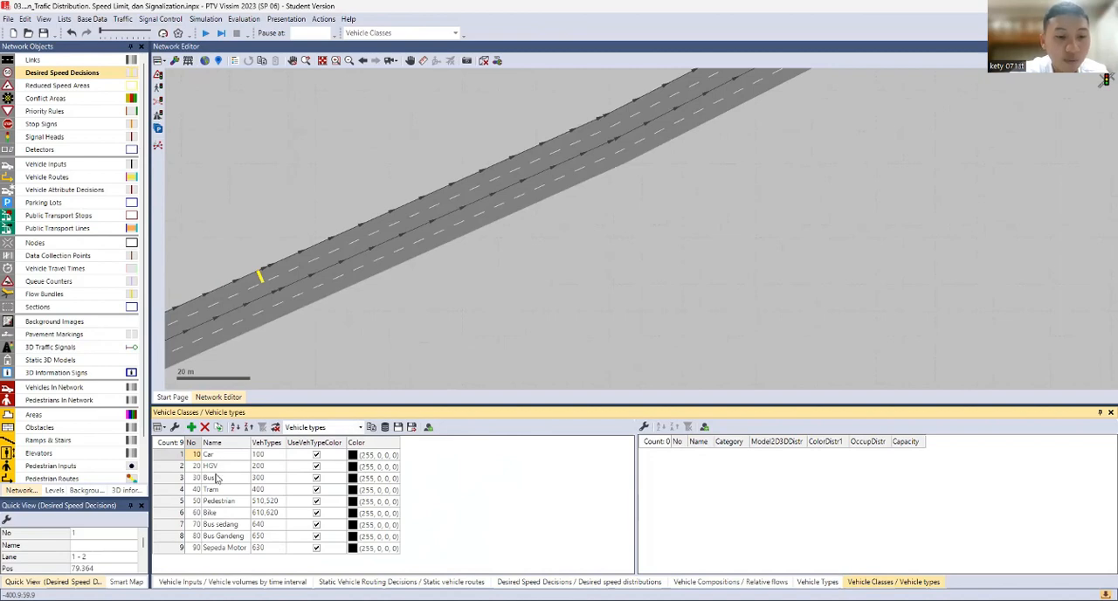
Remove the desired speed distribution attributes for classes 30, 40, 50 and 60 from the desired speed decisions list
right_click(87, 78)
left_click(107, 82)
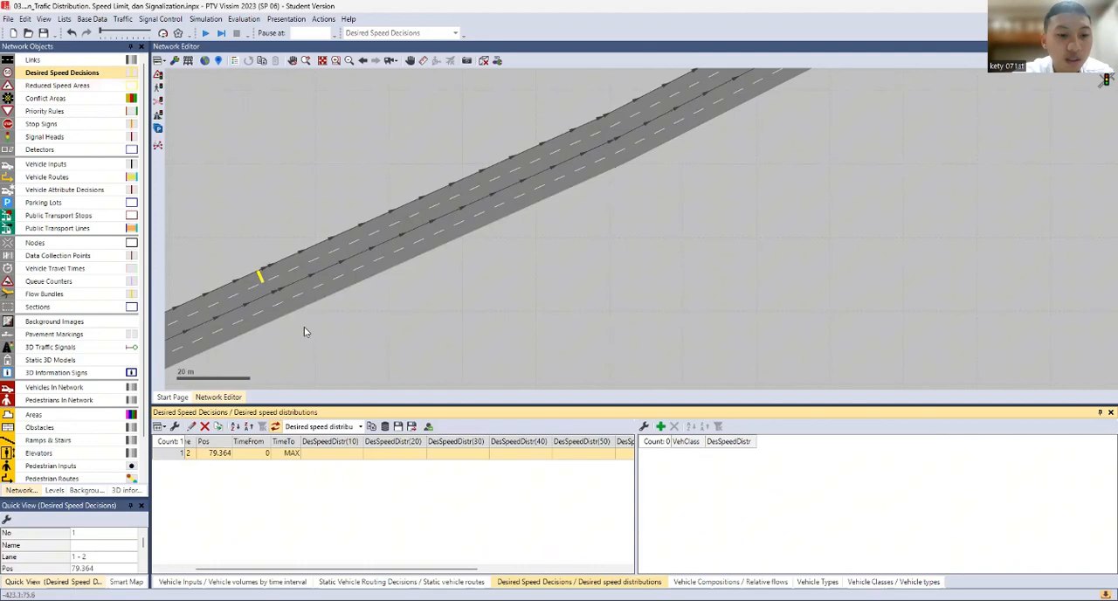
left_click(174, 426)
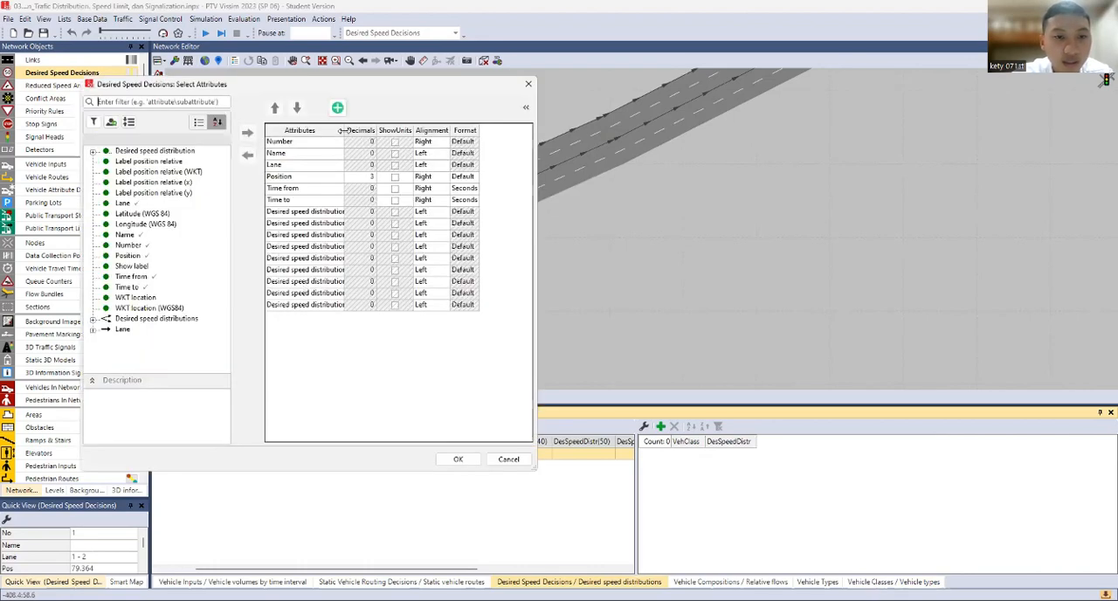
left_click_drag(343, 130, 381, 131)
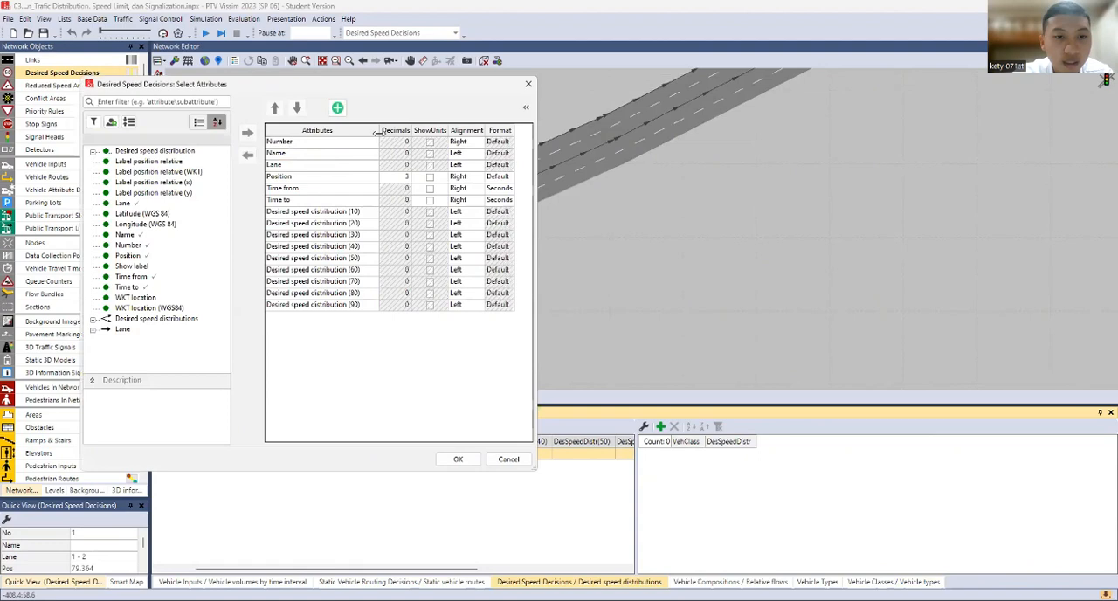
left_click(356, 238)
left_click(353, 249, "shift")
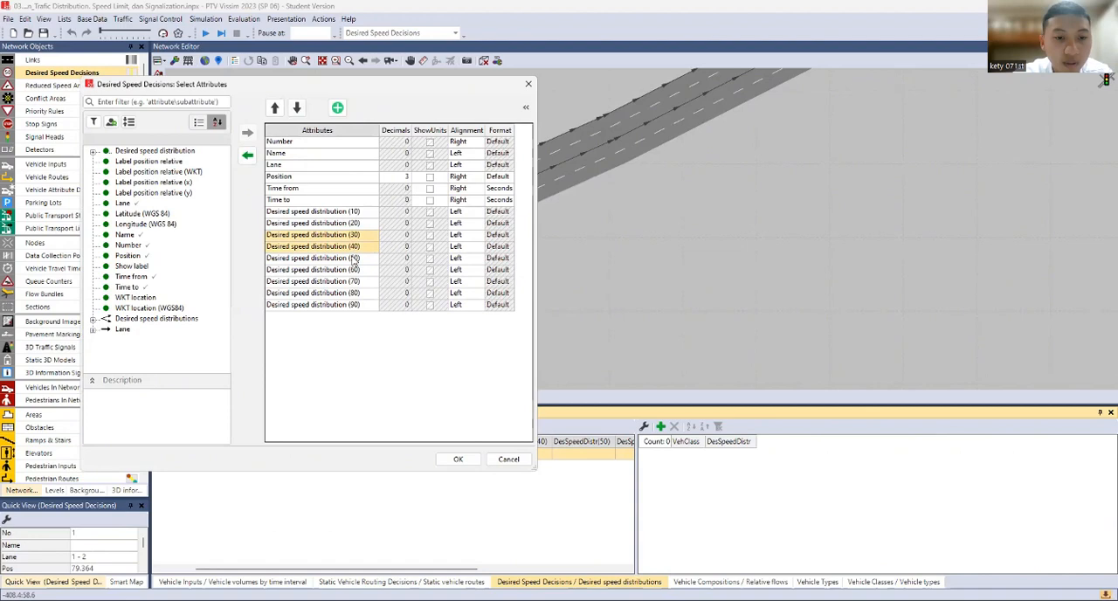
left_click(353, 258, "shift")
left_click(353, 270, "shift")
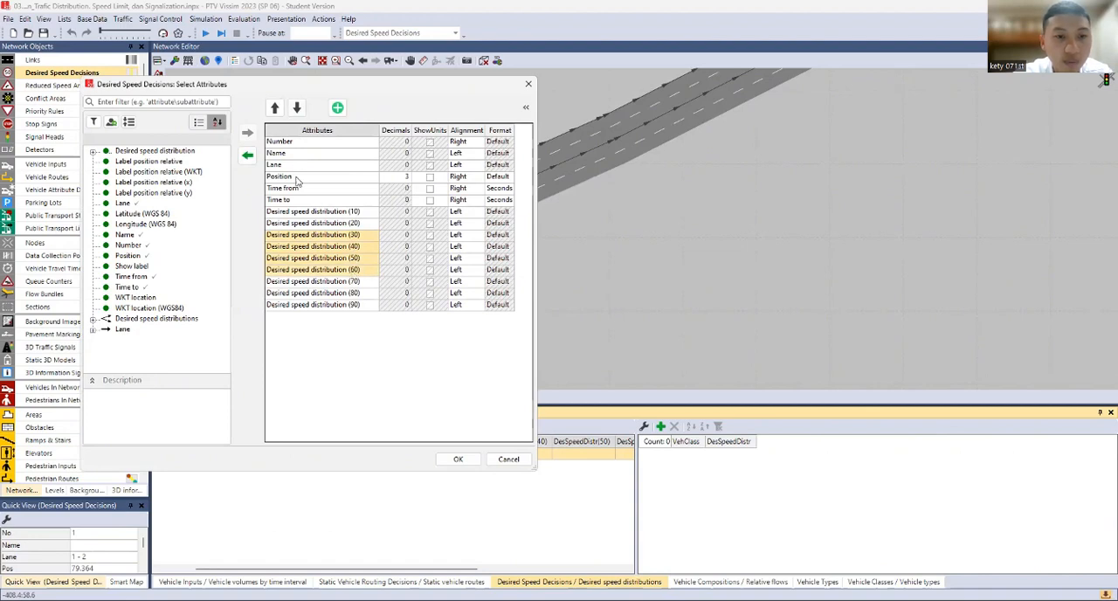
left_click(248, 155)
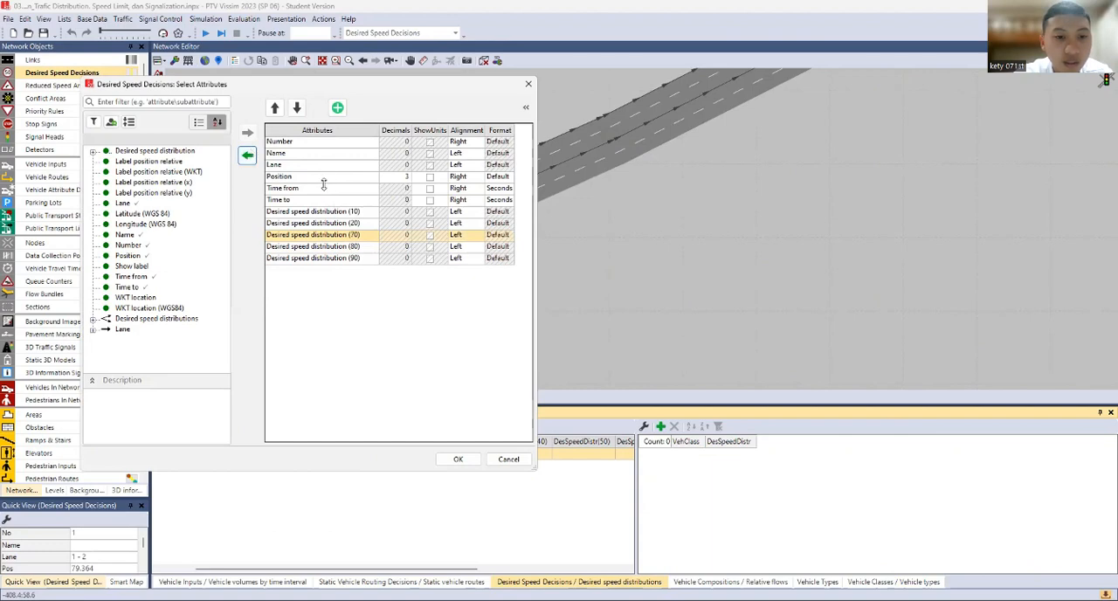
left_click(461, 460)
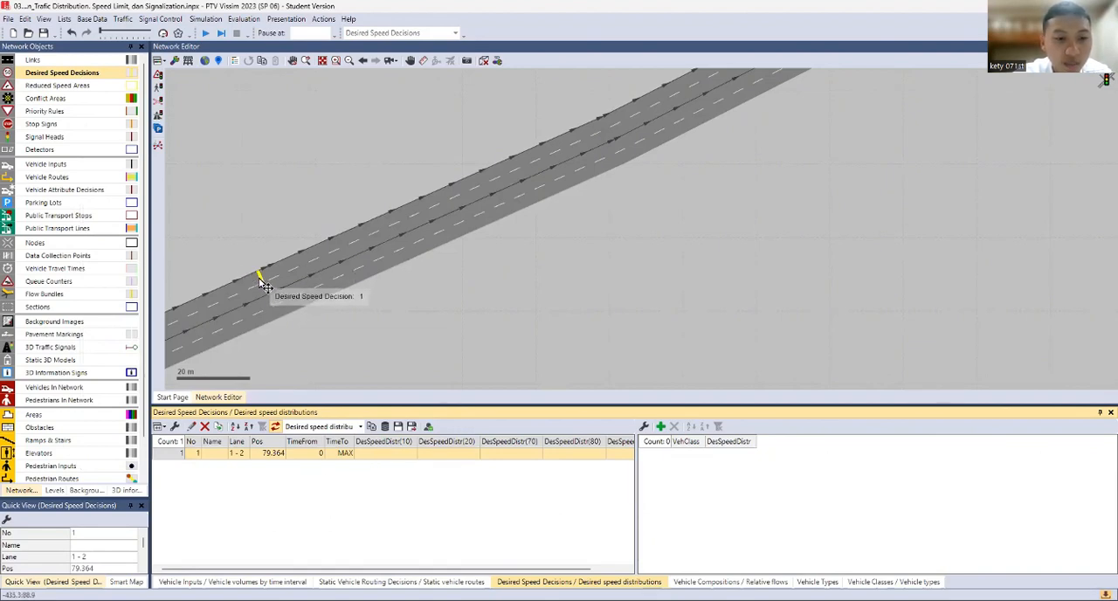
Copy link 1's lane 2 desired speed decision onto lane 1 beside it, at about 79 m
left_click_drag(262, 284, 272, 294)
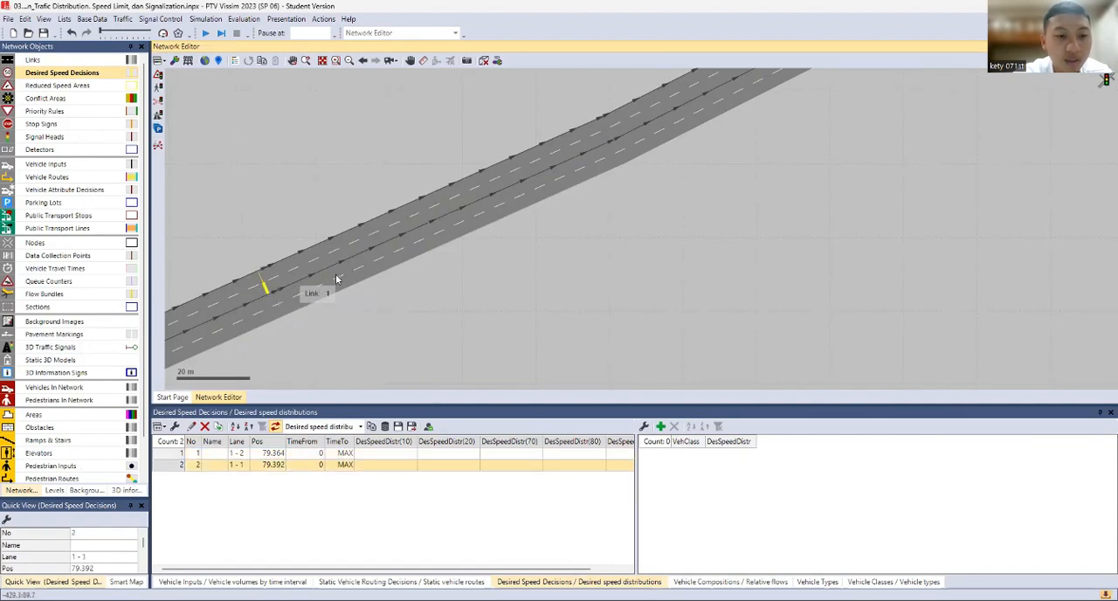
Add a desired speed decision on link 5, lane 2, at about 79 m and copy it onto lane 1 beside it
scroll(466, 291, "down", 3)
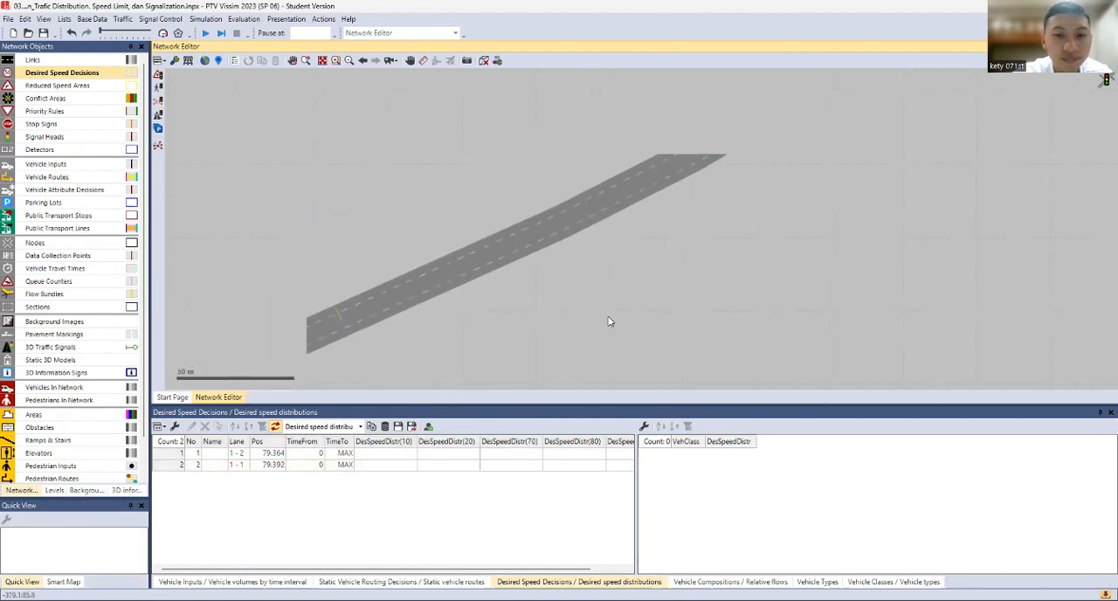
left_click_drag(609, 318, 349, 154)
left_click_drag(723, 228, 589, 148)
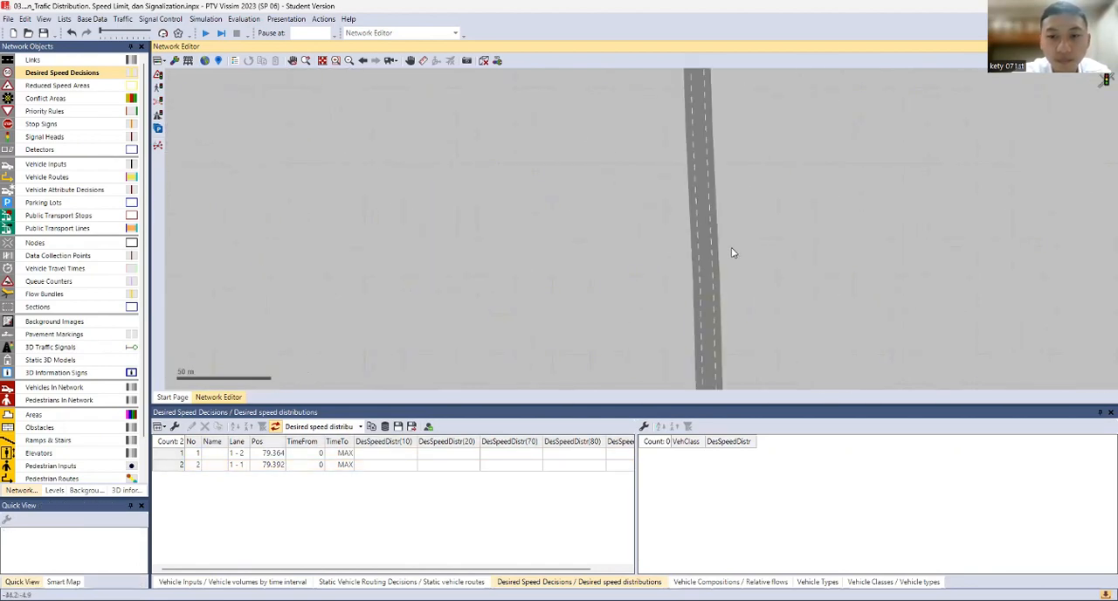
scroll(727, 276, "down", 2)
left_click_drag(725, 280, 697, 232)
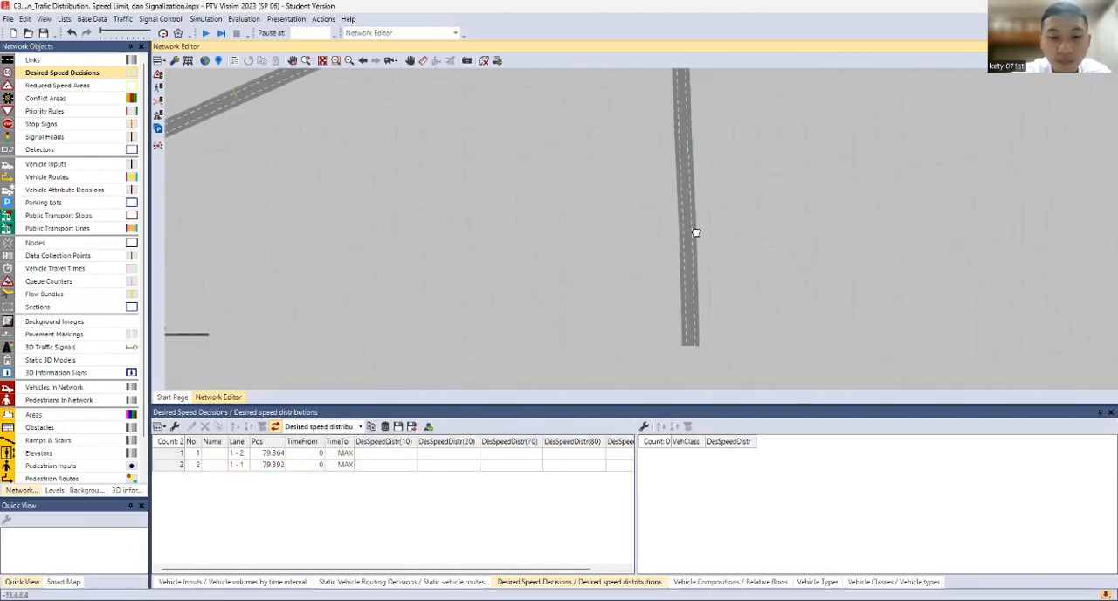
left_click(682, 298)
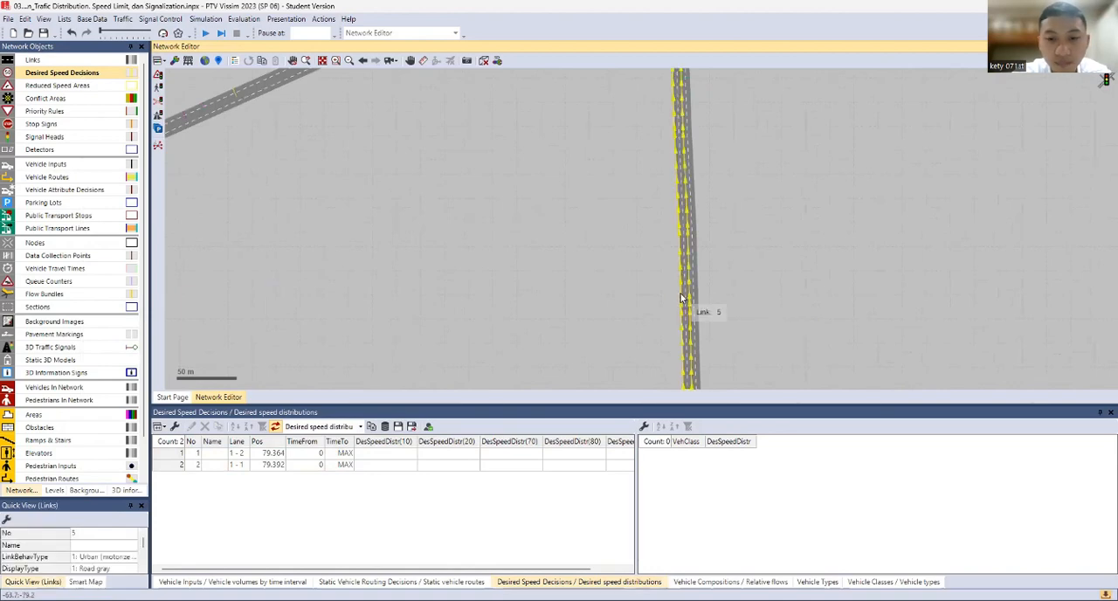
right_click(682, 298)
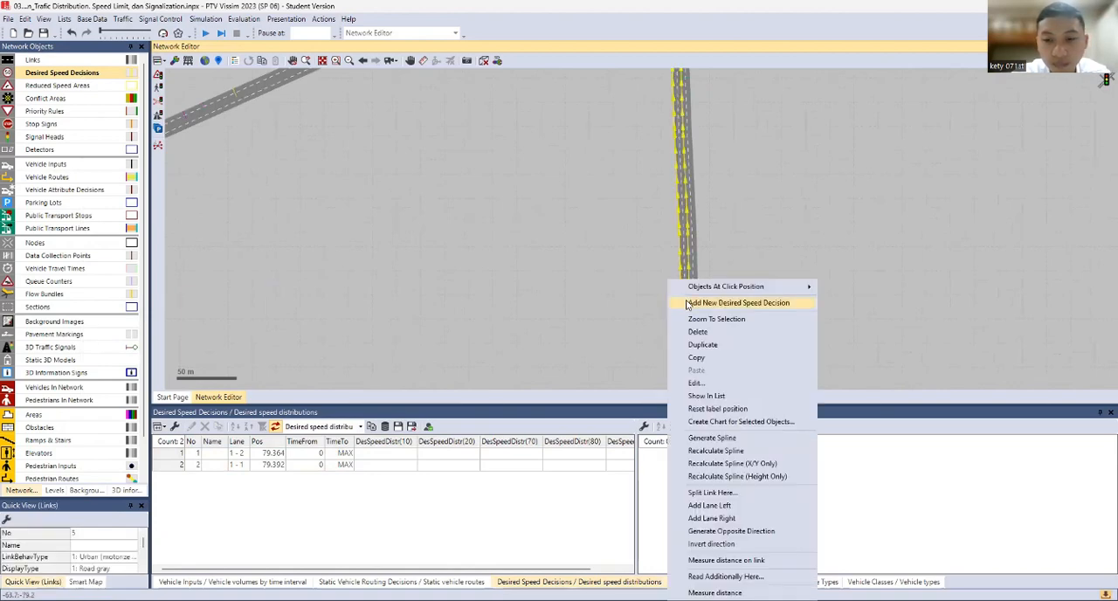
left_click(738, 302)
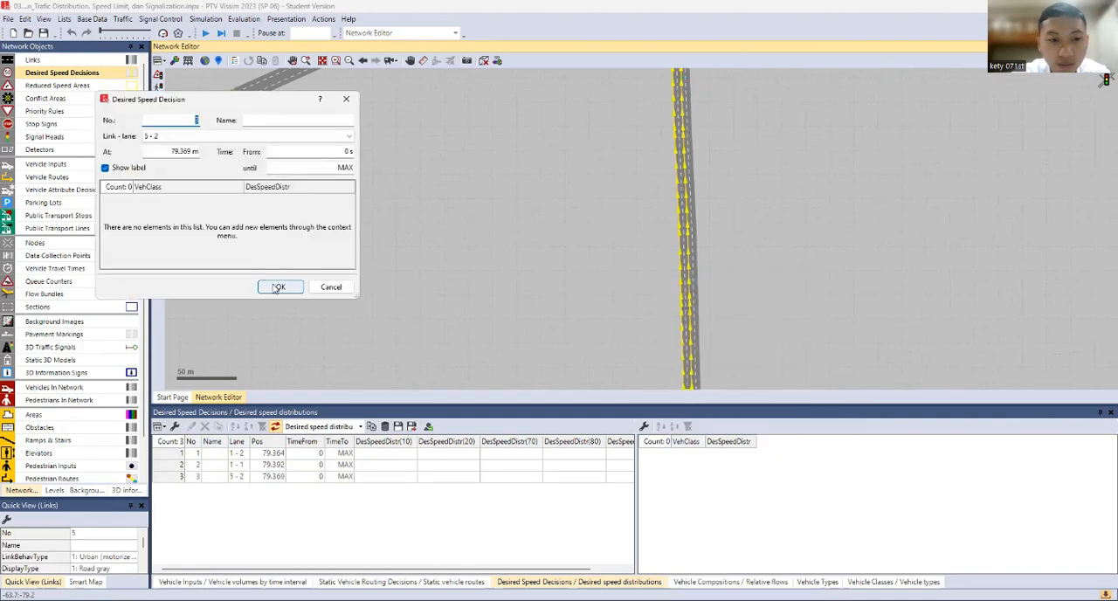
key("Return")
scroll(687, 306, "up", 2)
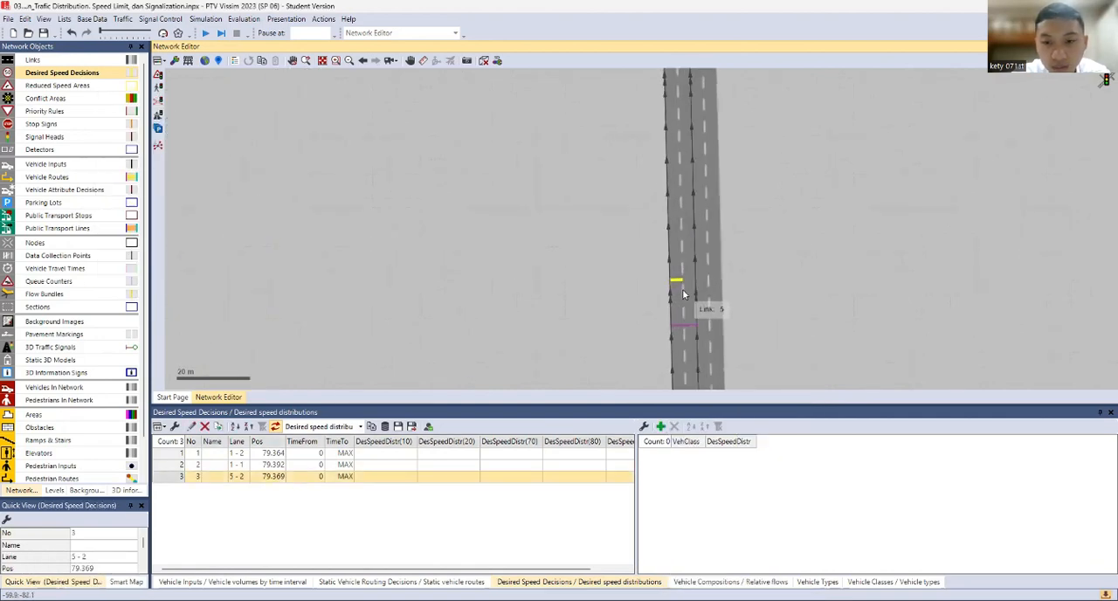
left_click_drag(676, 284, 695, 284)
Add a desired speed decision on link 4, lane 1, at about 70 m and copy it onto lane 2 beside it
scroll(478, 231, "down", 3)
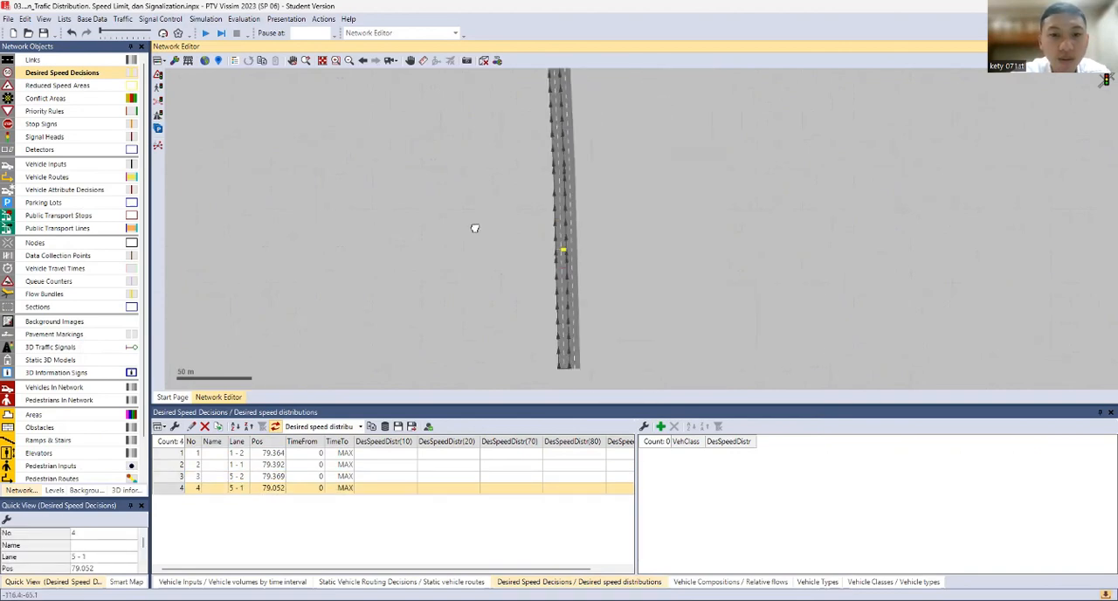
left_click_drag(475, 228, 568, 353)
scroll(407, 186, "down", 2)
left_click_drag(414, 194, 449, 337)
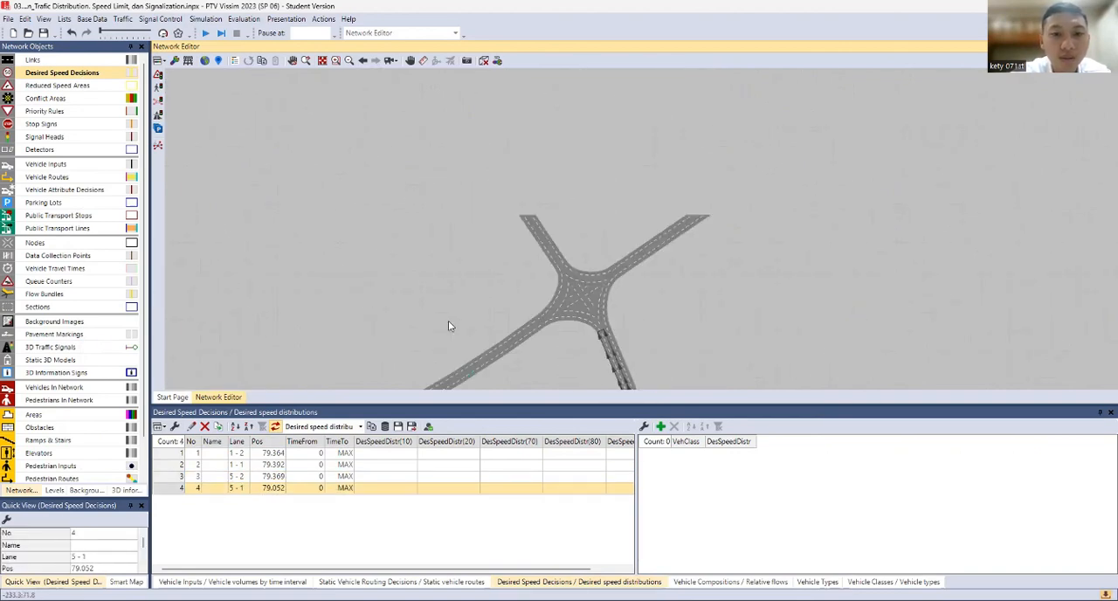
left_click_drag(426, 155, 450, 289)
left_click(447, 198)
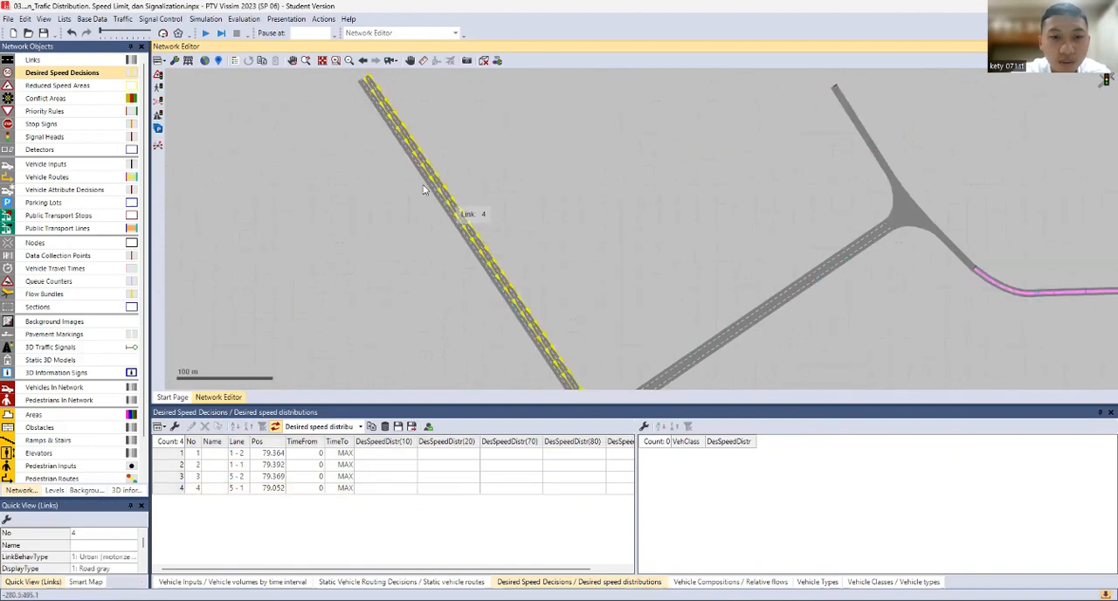
scroll(392, 228, "up", 5)
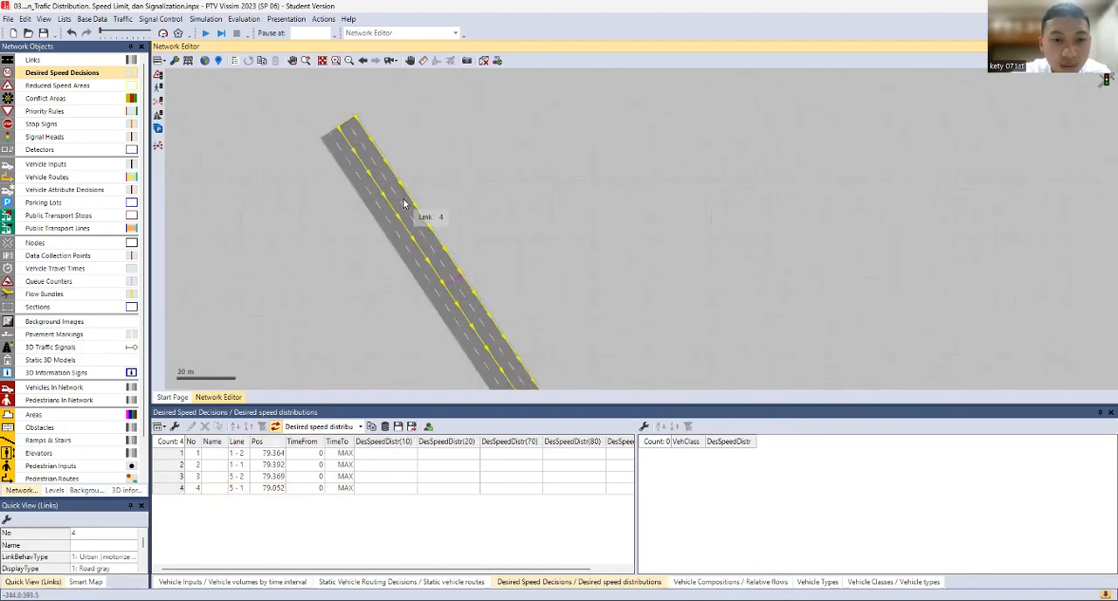
right_click(455, 300)
left_click(578, 303)
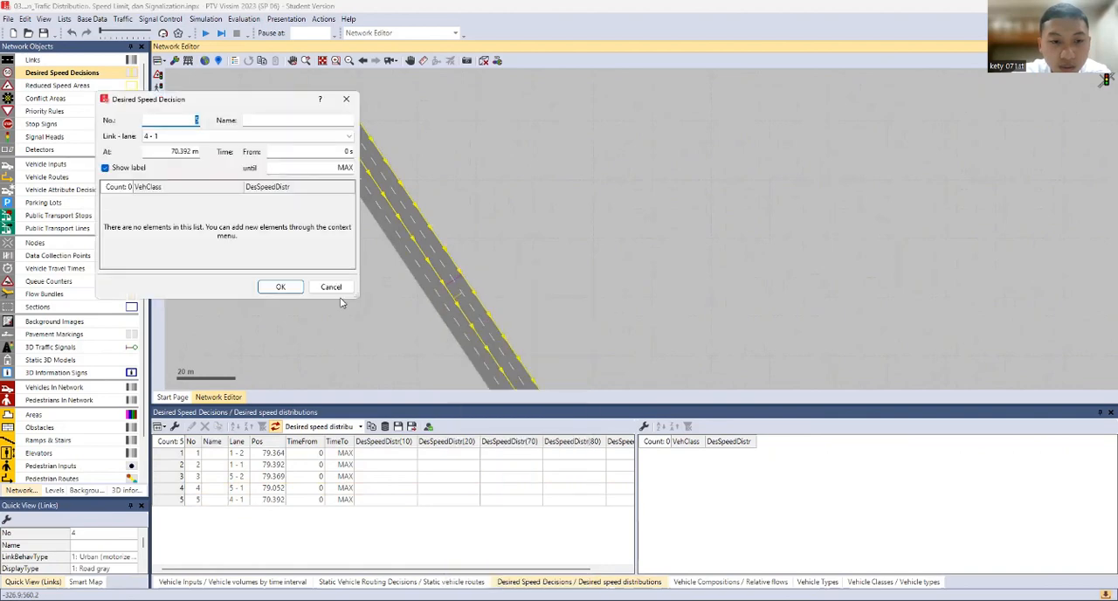
left_click(278, 288)
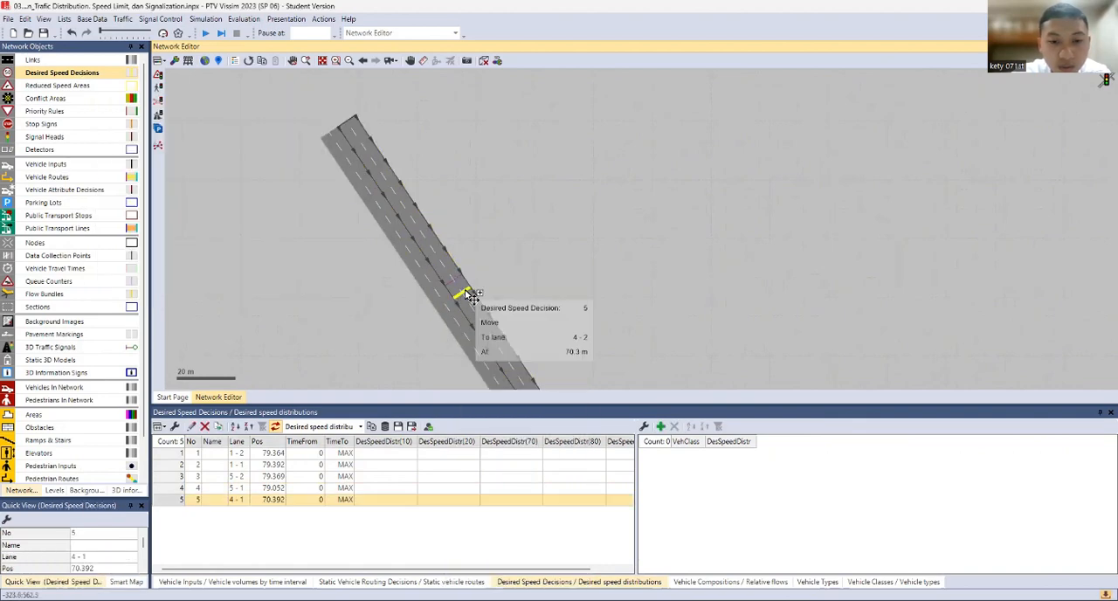
left_click_drag(466, 295, 467, 295)
Add a desired speed decision on link 10, lane 1, at about 33 m
mouse_move(472, 243)
left_mouse_down()
mouse_move(434, 180)
mouse_move(377, 124)
left_mouse_up()
scroll(588, 273, "up", 1)
scroll(589, 274, "down", 2)
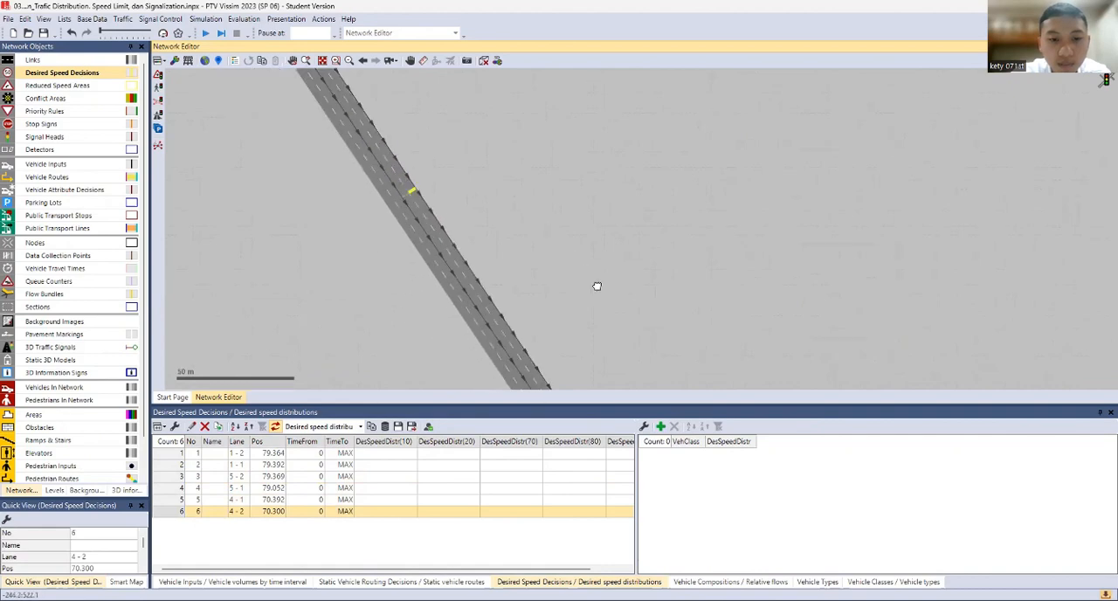
left_click_drag(598, 287, 373, 197)
scroll(562, 215, "down", 2)
left_click_drag(599, 242, 362, 207)
left_click_drag(666, 210, 554, 325)
left_click(638, 194)
scroll(637, 195, "up", 2)
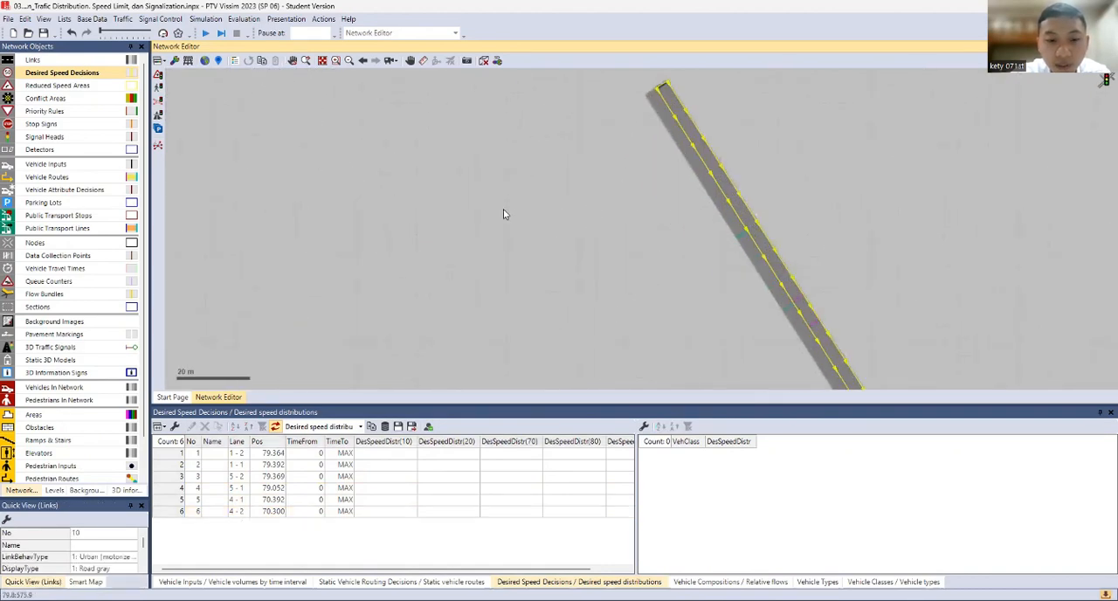
left_click_drag(684, 210, 468, 262)
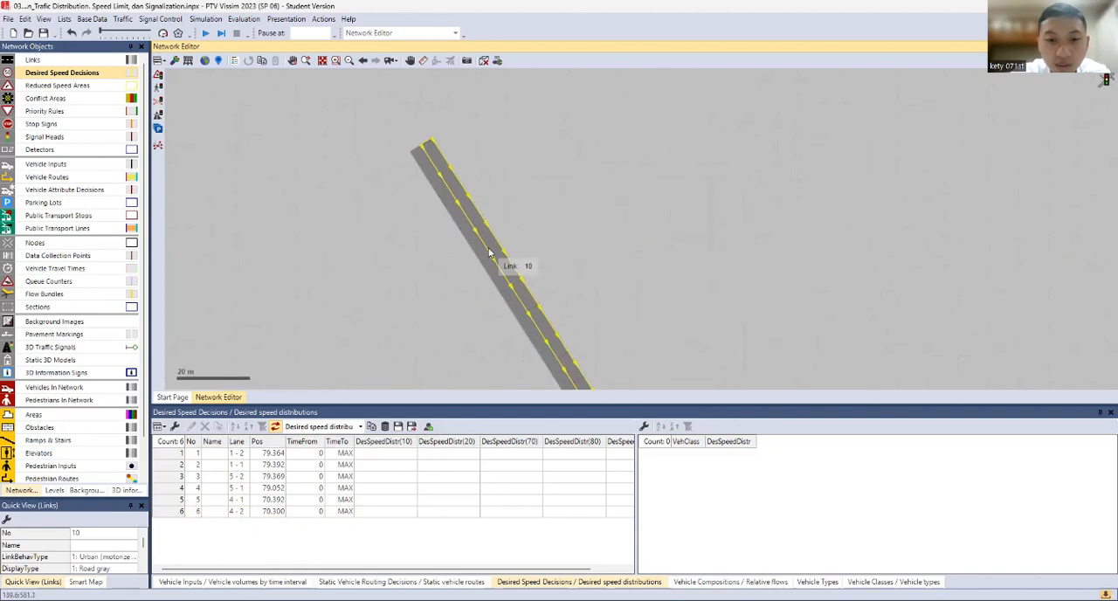
right_click(477, 235)
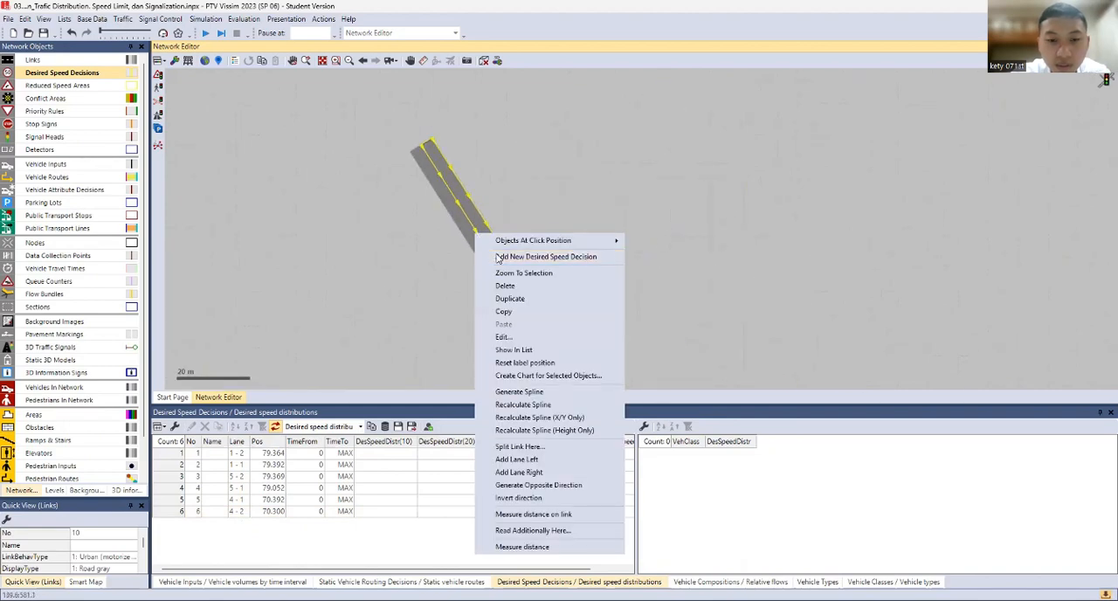
left_click(498, 256)
left_click(282, 286)
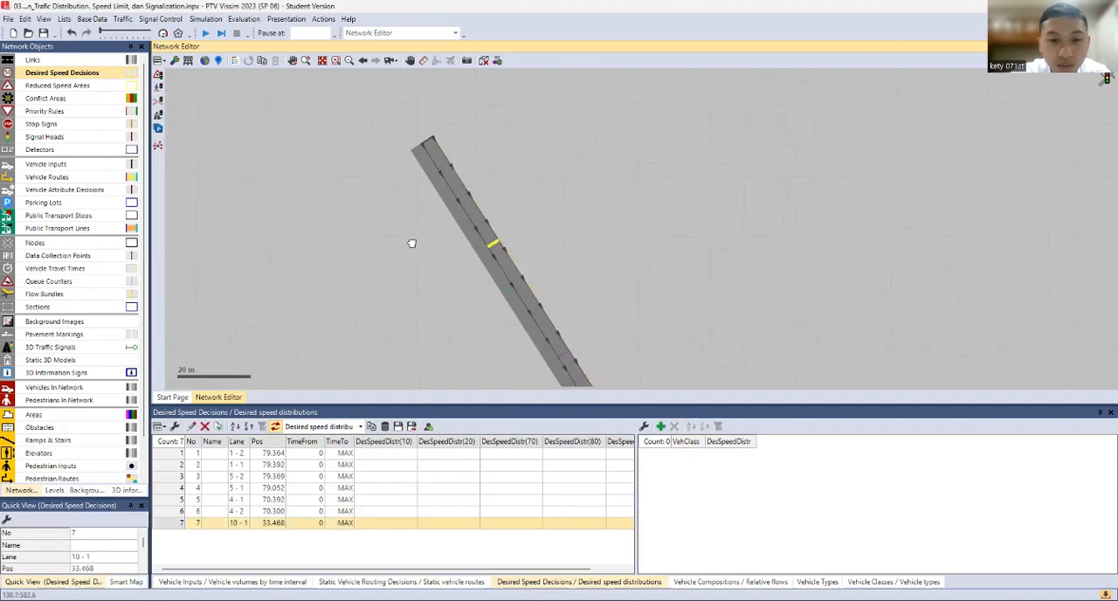
Add a desired speed decision on link 12, lane 2, at about 90 m and copy it onto lane 1 beside it
left_click_drag(613, 332, 539, 260)
left_click_drag(594, 371, 524, 229)
scroll(524, 230, "down", 2)
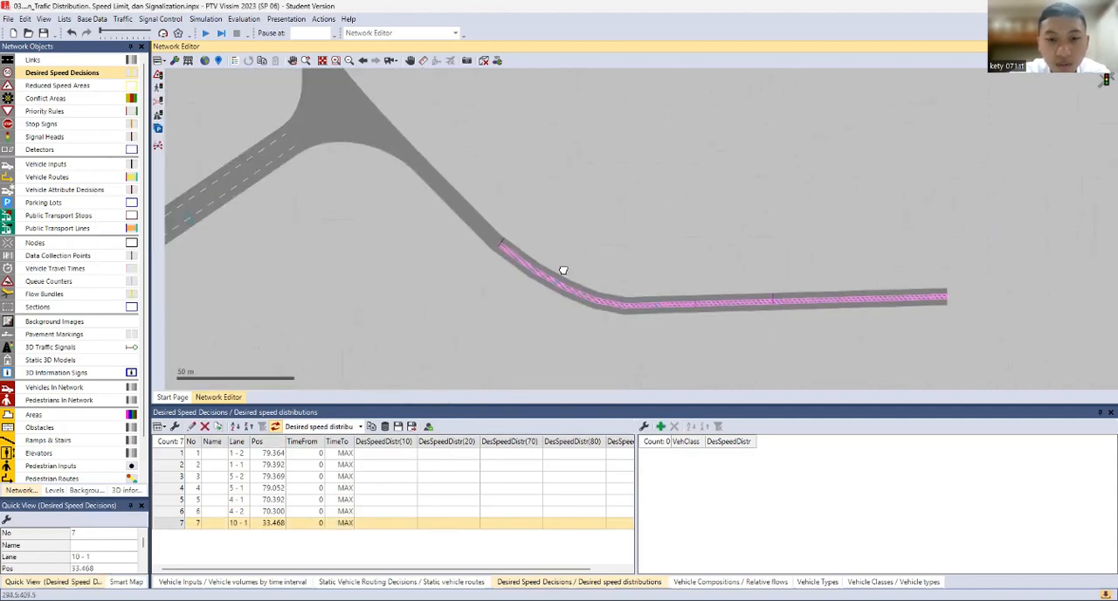
left_click_drag(739, 321, 587, 233)
left_click(603, 218)
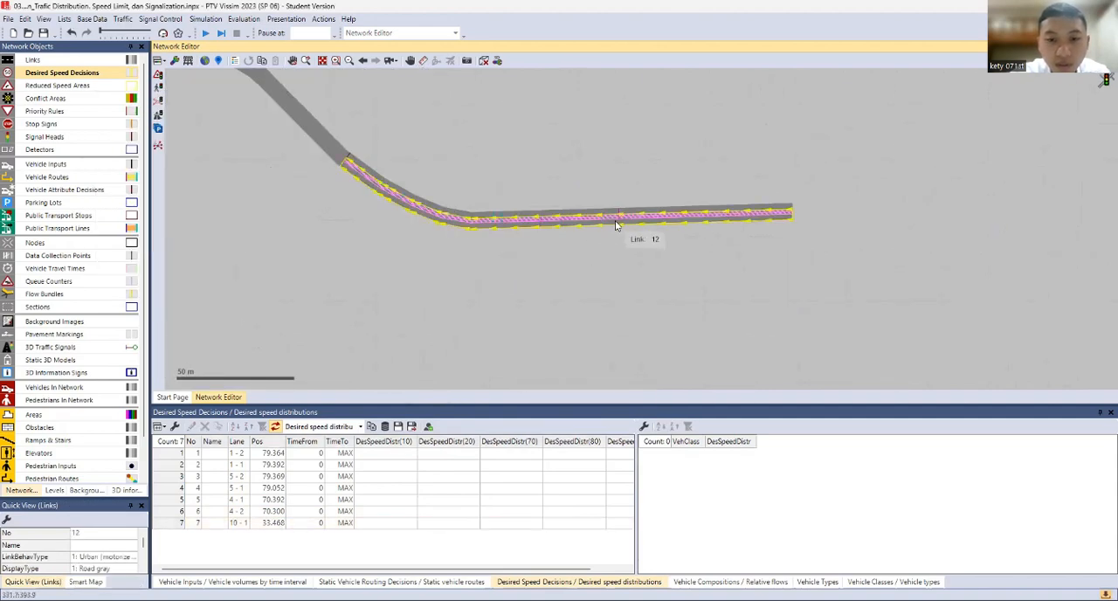
scroll(644, 219, "up", 3)
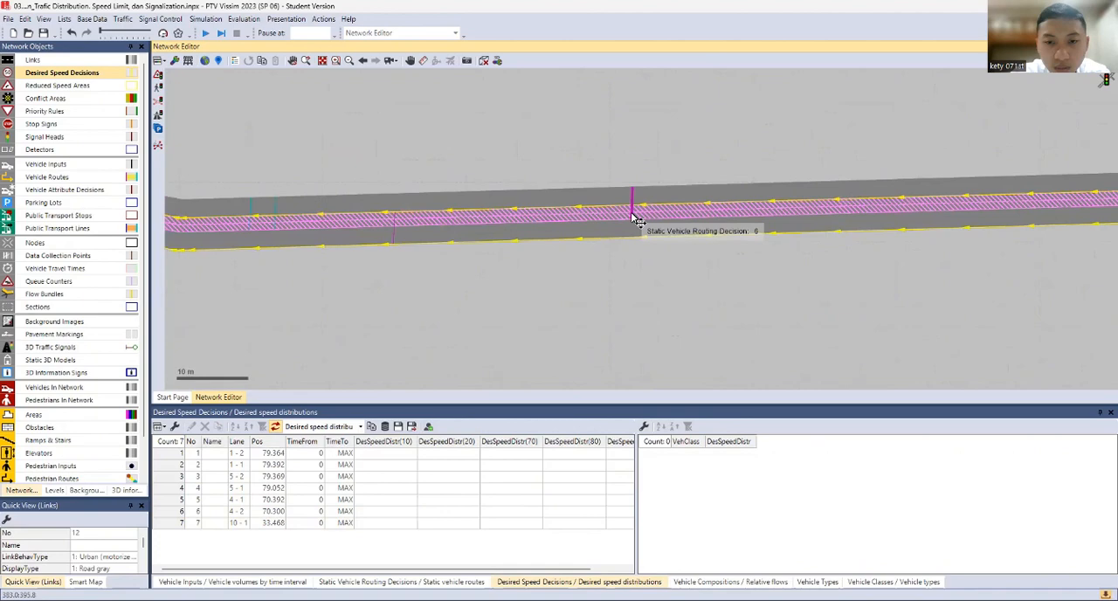
right_click(515, 235)
key("Escape")
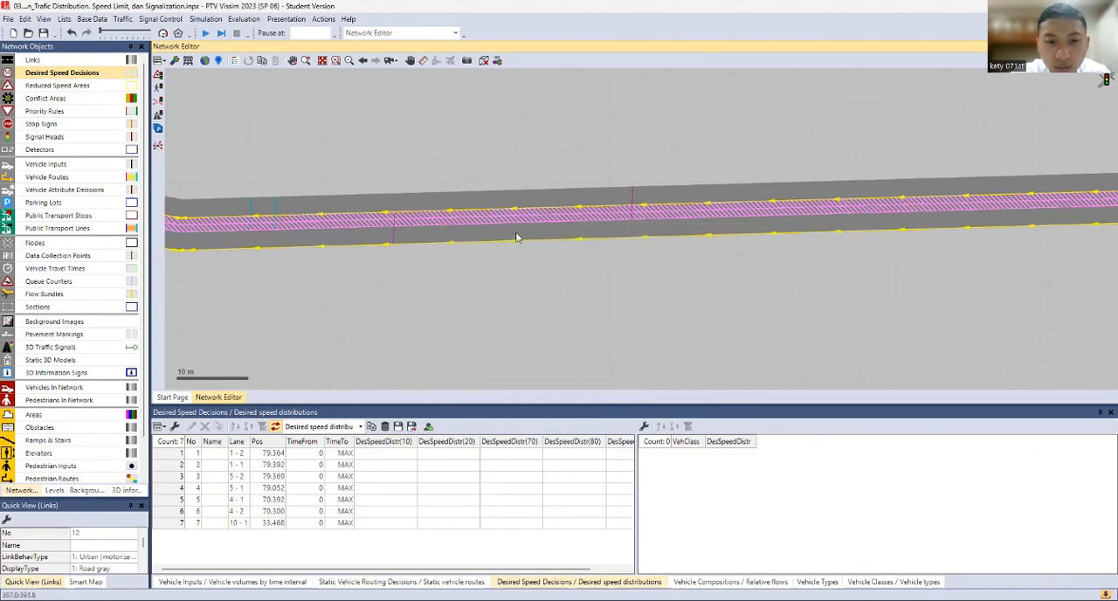
right_click(515, 234, "ctrl")
left_click(291, 290)
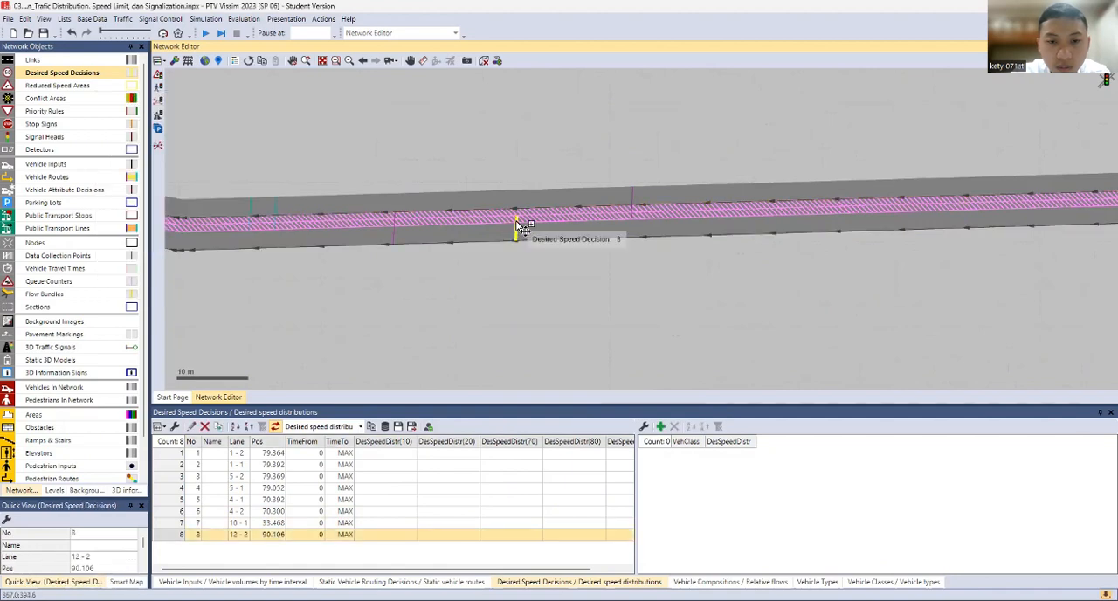
left_click_drag(516, 221, 518, 214, "ctrl")
left_click(466, 311)
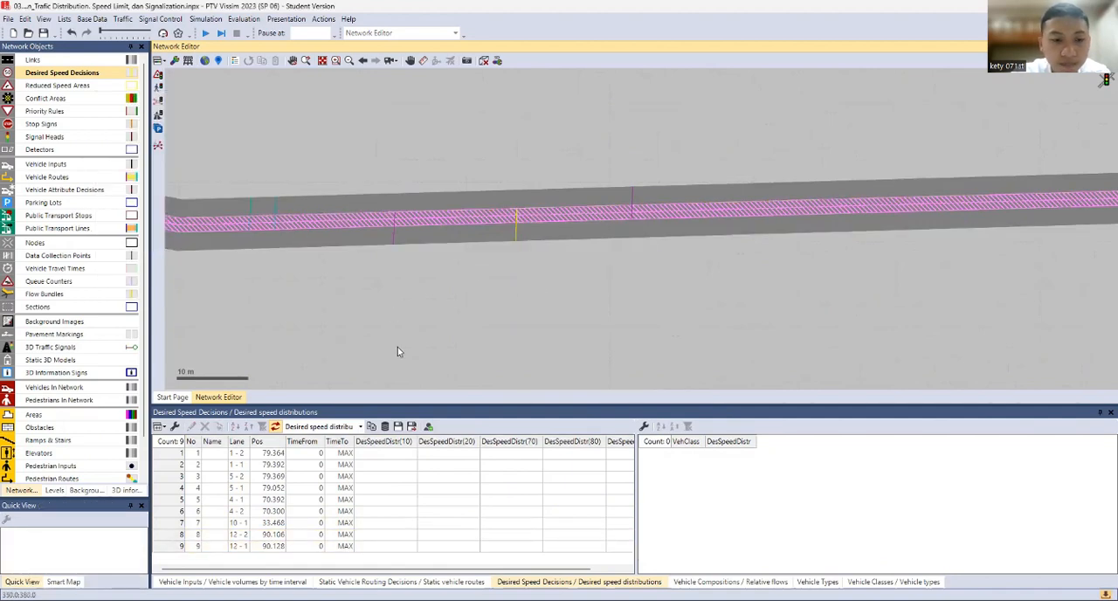
Set the class 10 (Car) desired speed distribution to 50 km/h for all nine desired speed decisions
scroll(422, 273, "down", 2)
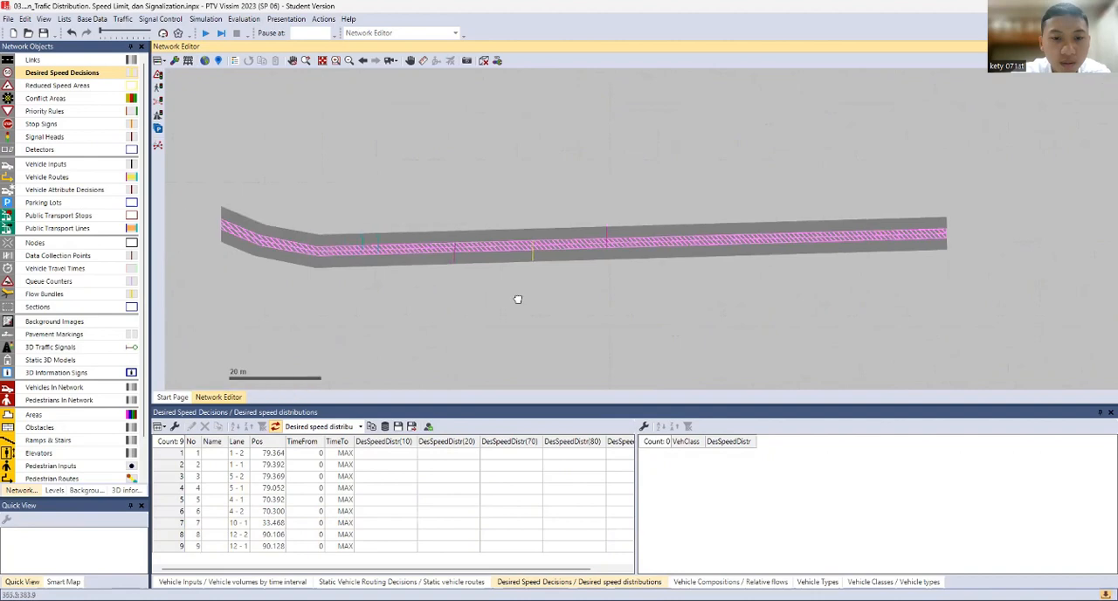
left_click_drag(518, 300, 874, 299)
left_click_drag(419, 288, 613, 332)
scroll(598, 312, "down", 2)
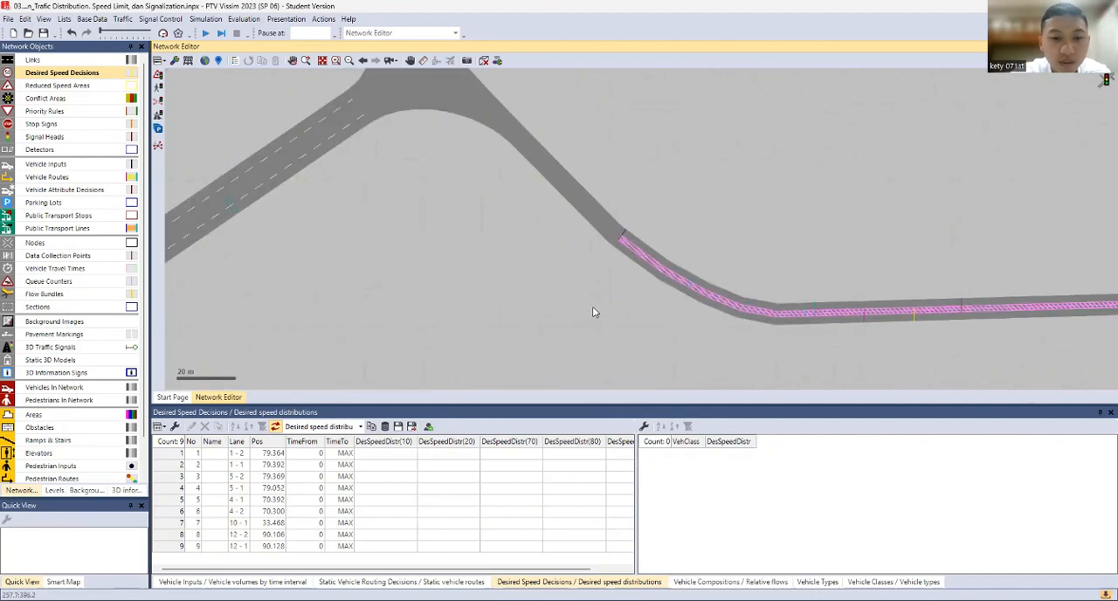
left_click(401, 454)
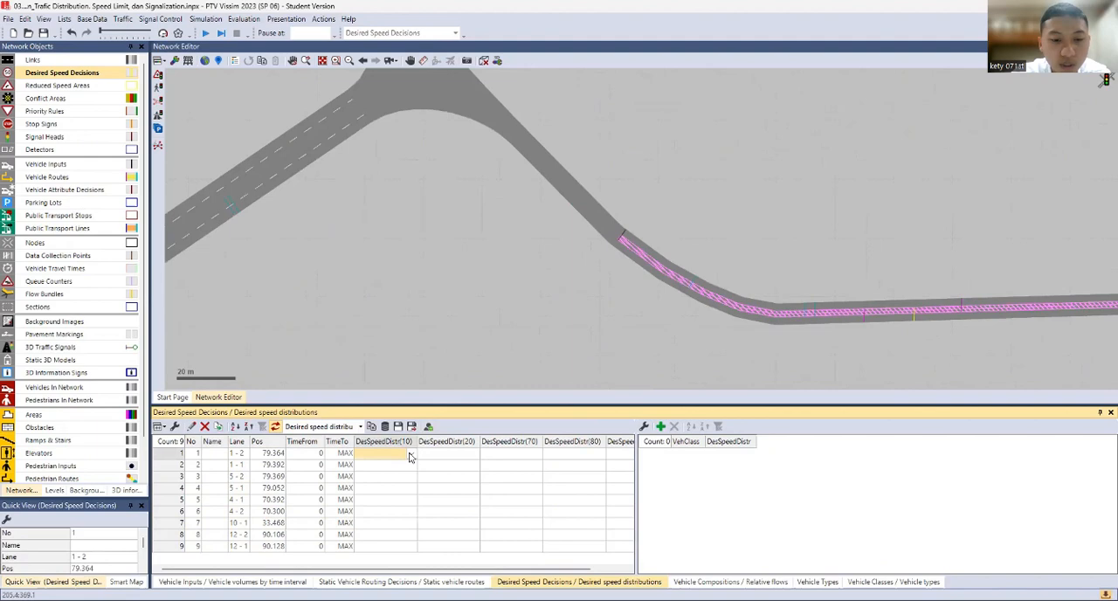
left_click(410, 455)
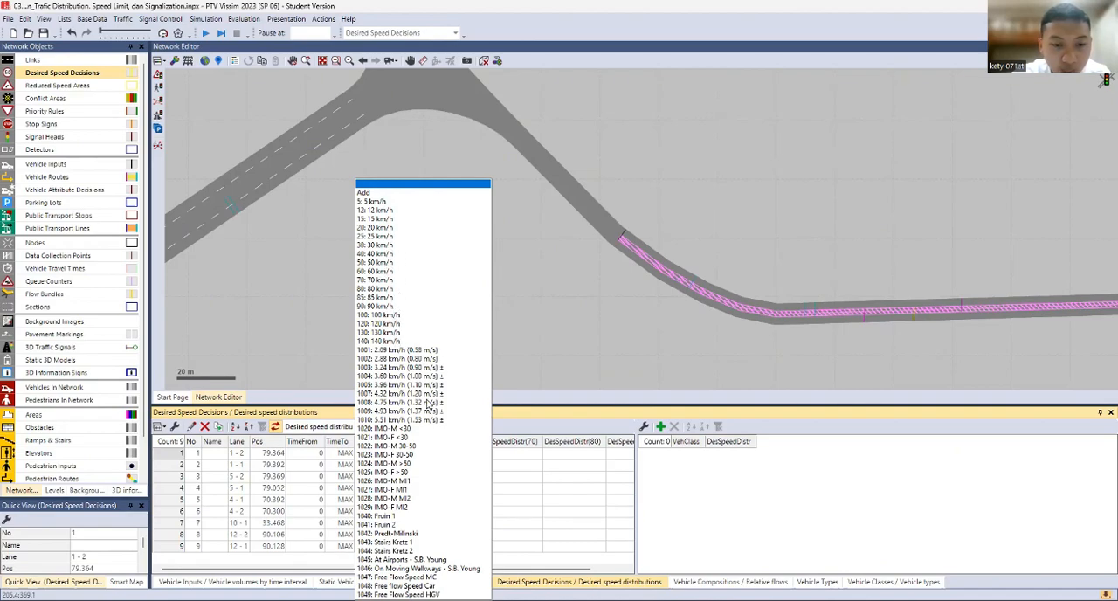
left_click(376, 263)
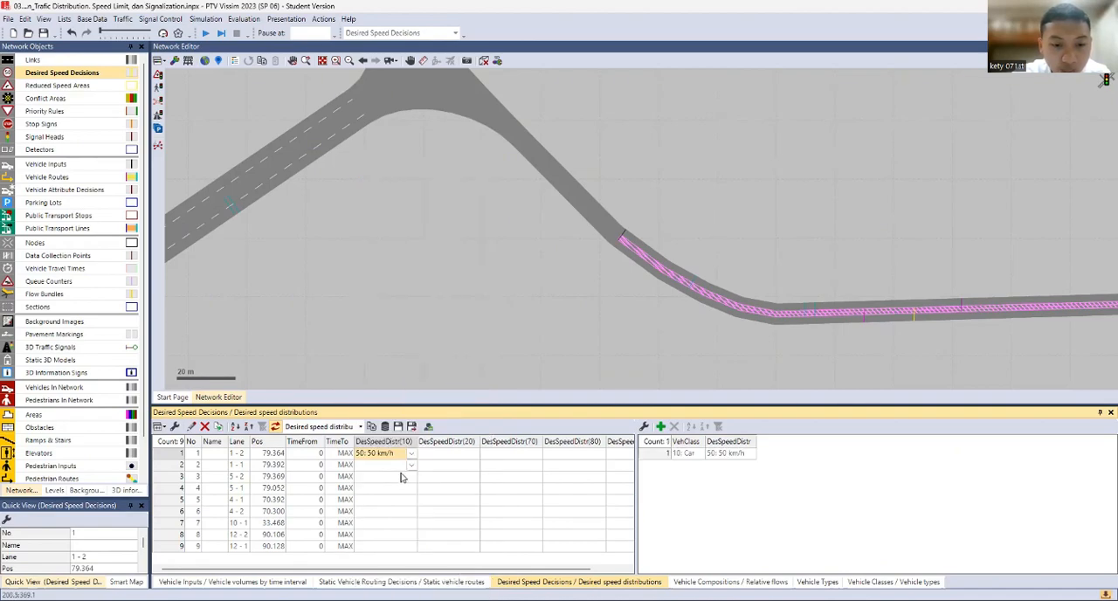
left_click(381, 548, "shift")
left_click(411, 546)
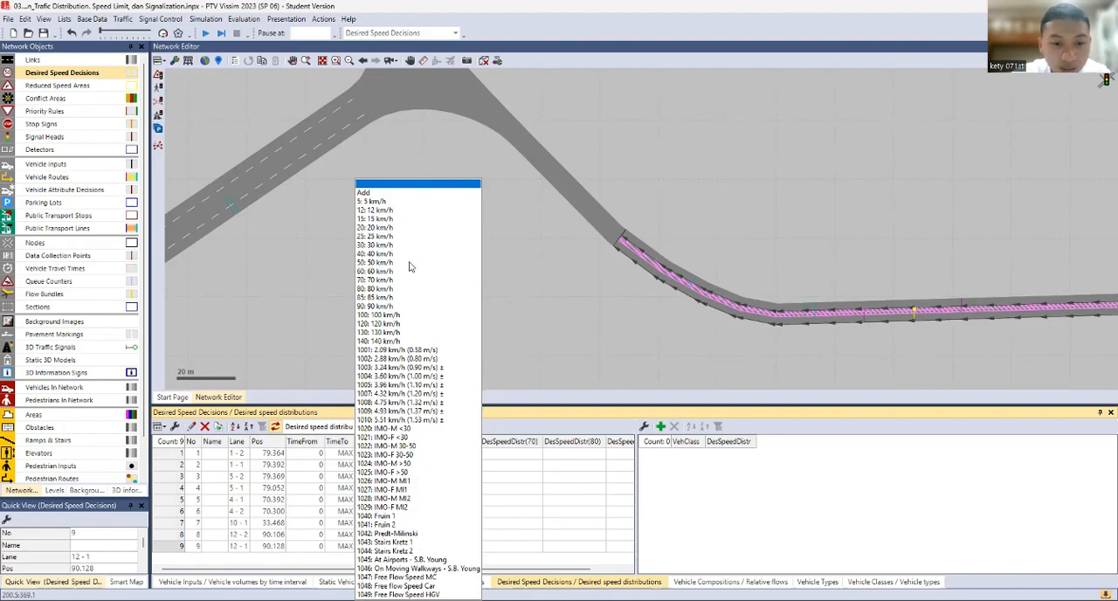
left_click(388, 455, "shift")
left_click(410, 455)
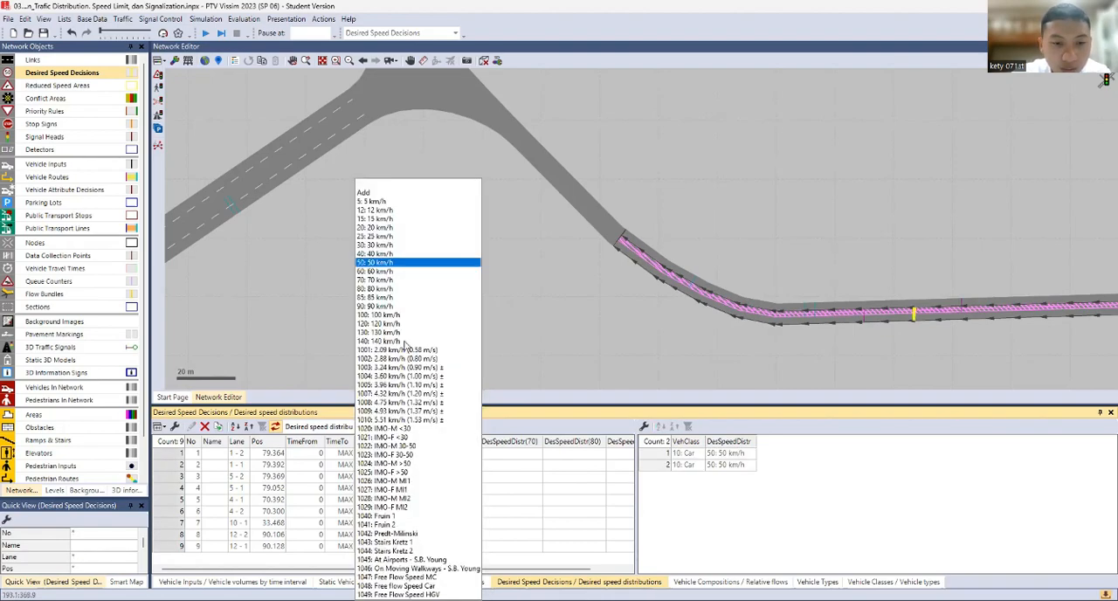
left_click(399, 265)
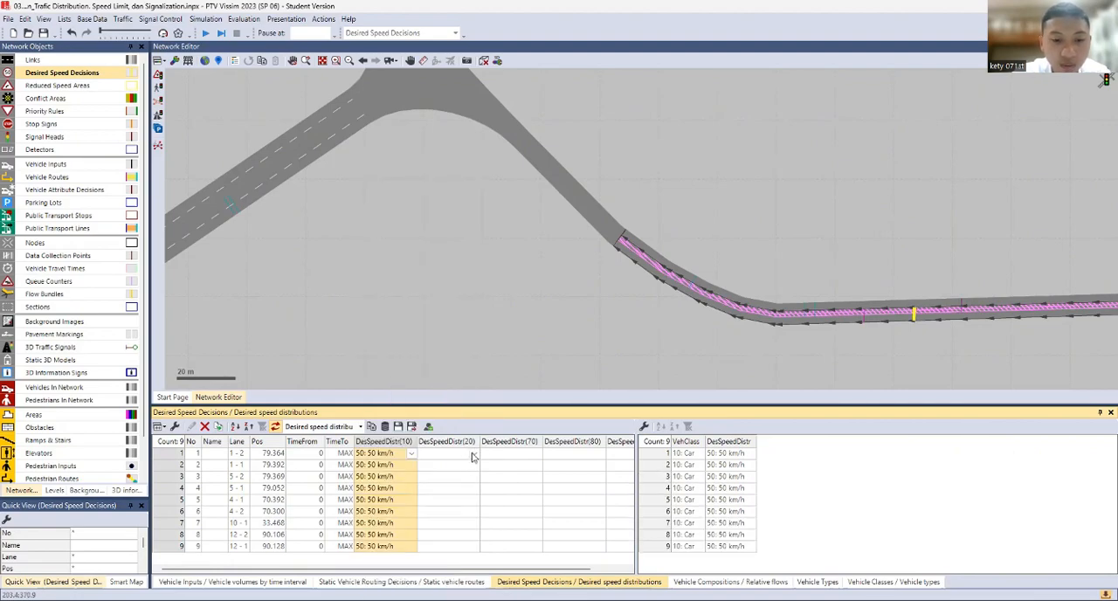
Set the class 20 (HGV) desired speed distribution to 25 km/h for all nine desired speed decisions
left_click(473, 455)
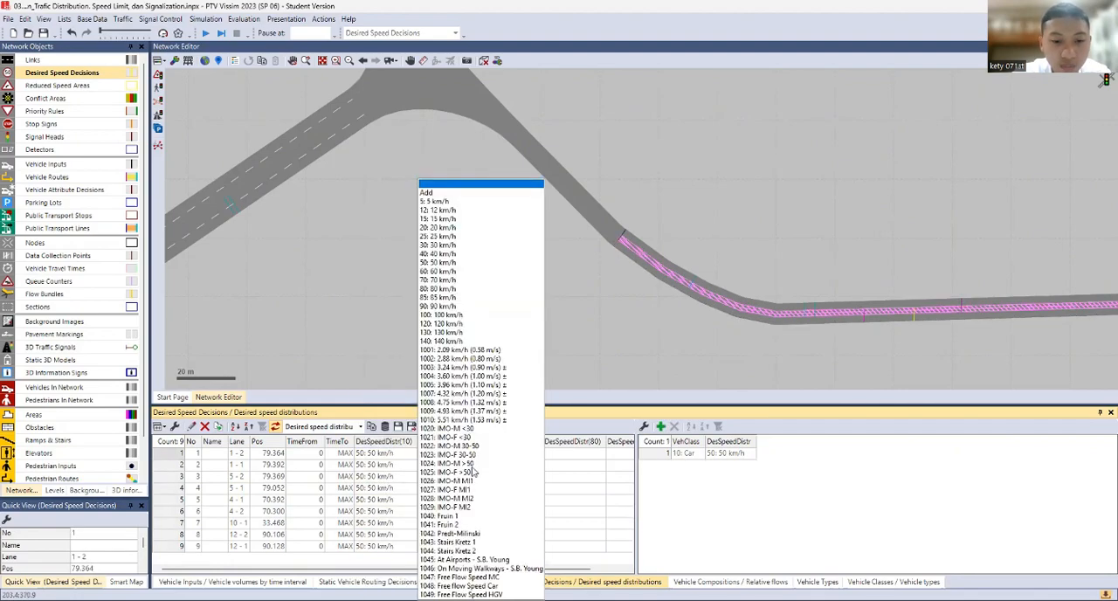
left_click(449, 237)
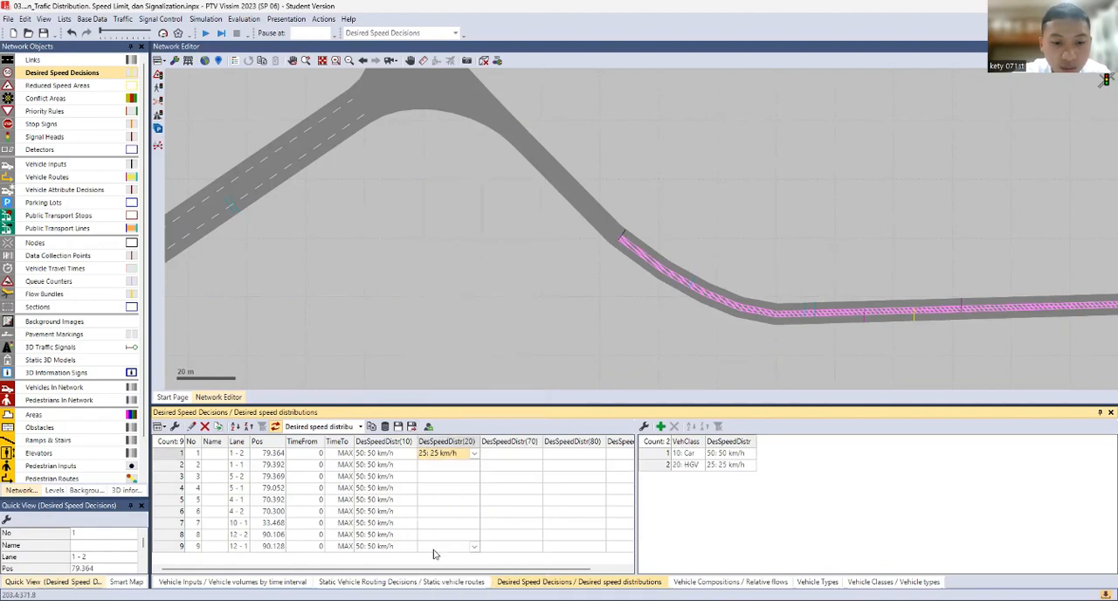
left_click(432, 549, "shift")
left_click(475, 546)
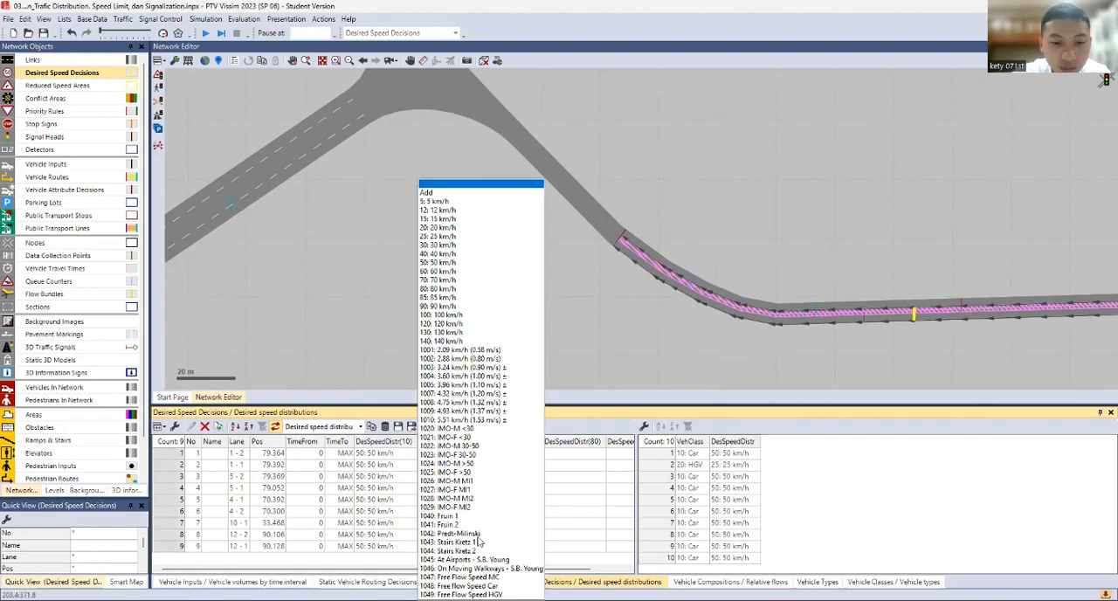
left_click(445, 237)
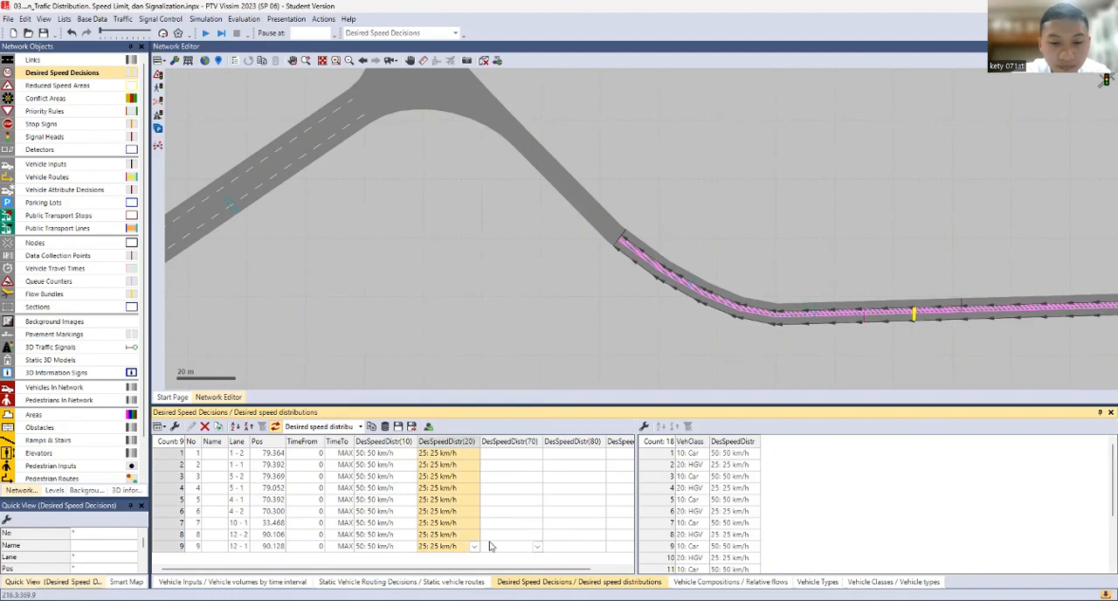
Set the class 70 desired speed distribution to 30 km/h for all nine desired speed decisions
left_click(538, 455)
left_click(680, 368)
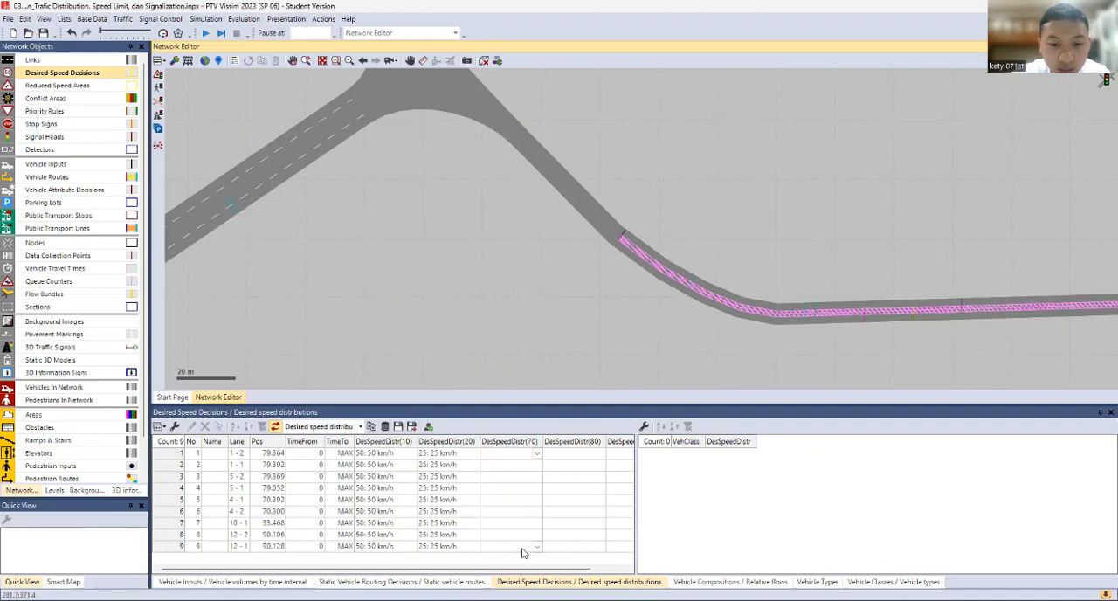
left_click(661, 556)
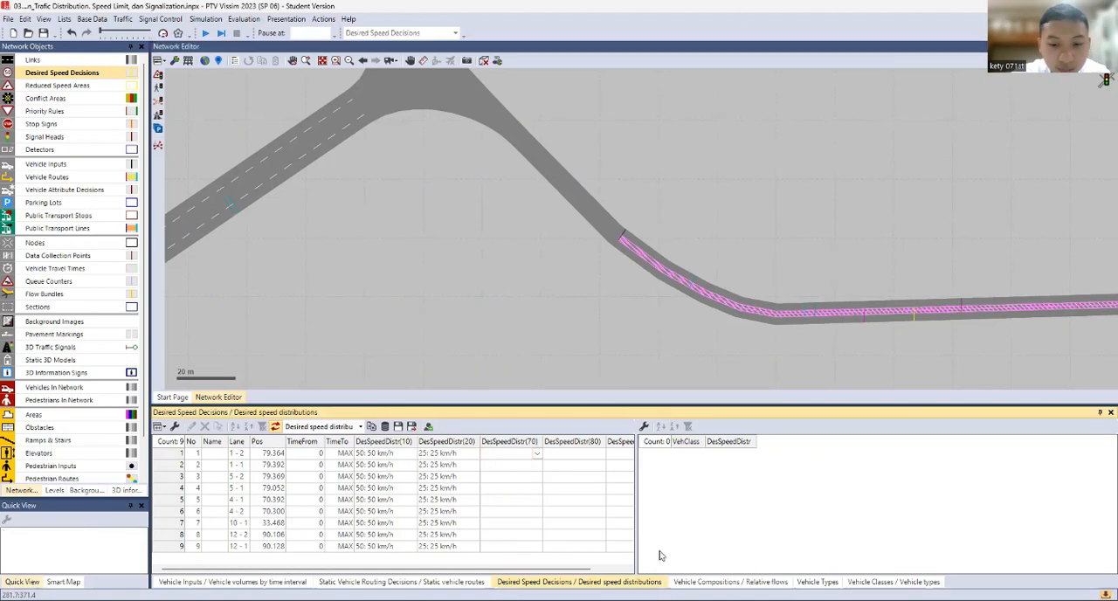
left_click(513, 547, "shift")
left_click(511, 453)
left_click(515, 455)
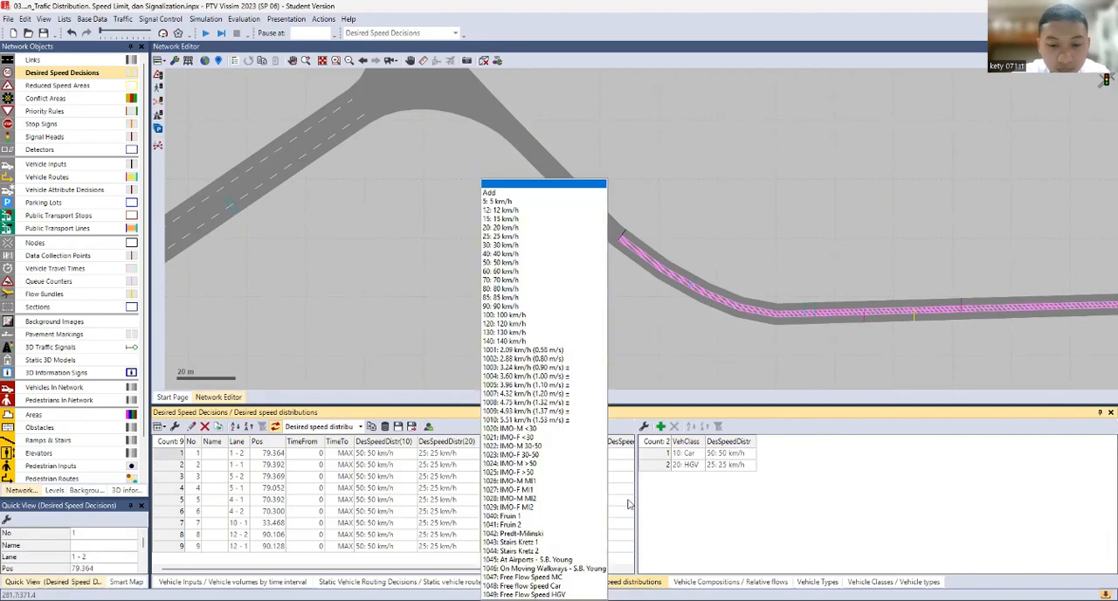
key("Escape")
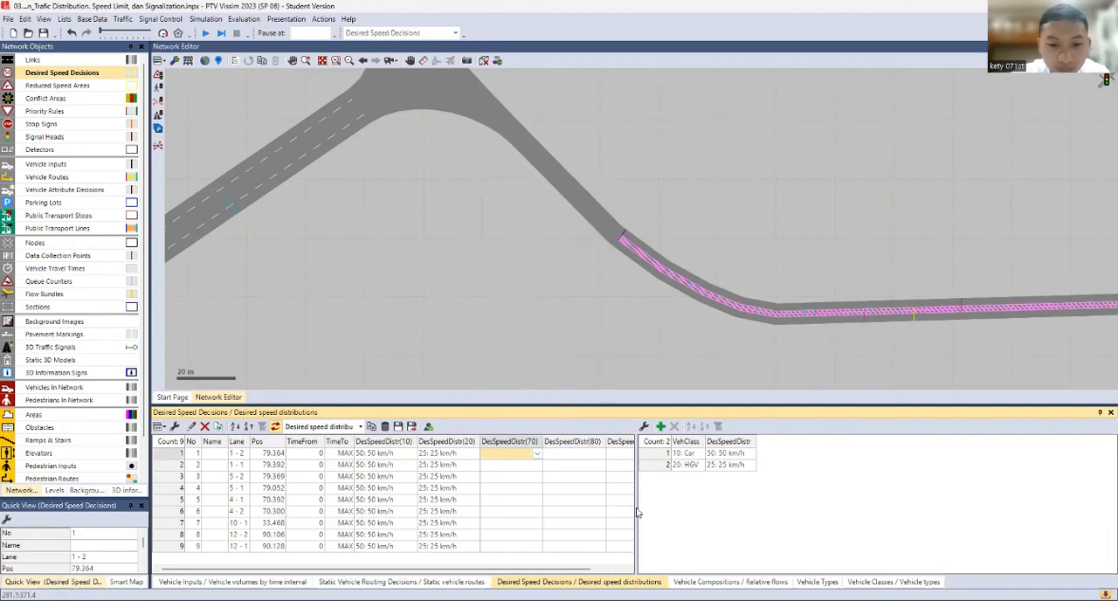
left_click(515, 547, "shift")
left_click(537, 548)
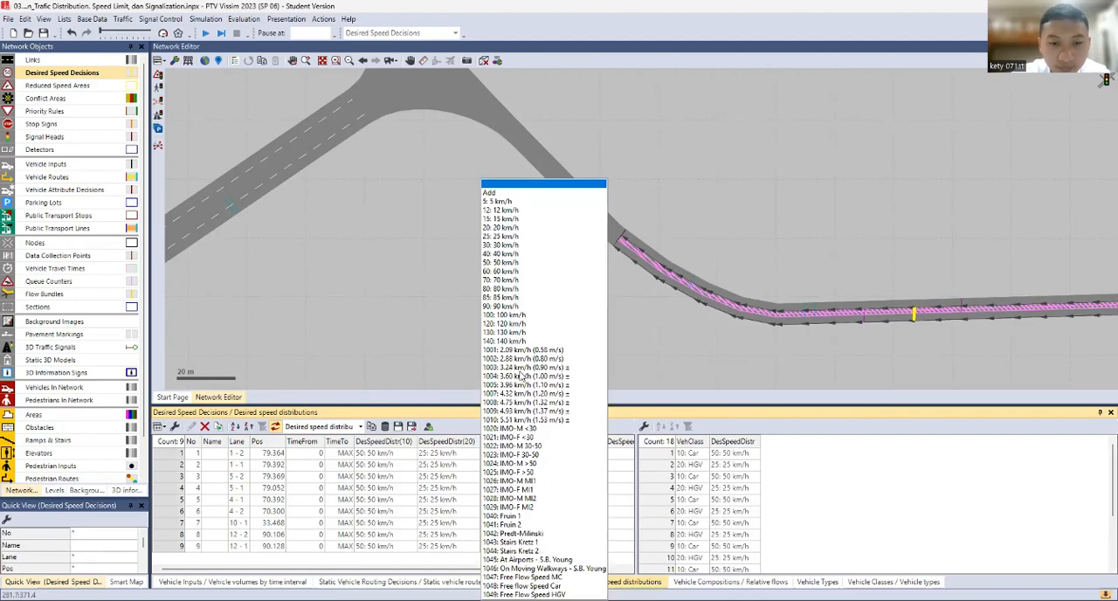
left_click(500, 245)
Set the class 80 desired speed distribution to 40 km/h for all nine desired speed decisions
left_click(569, 458)
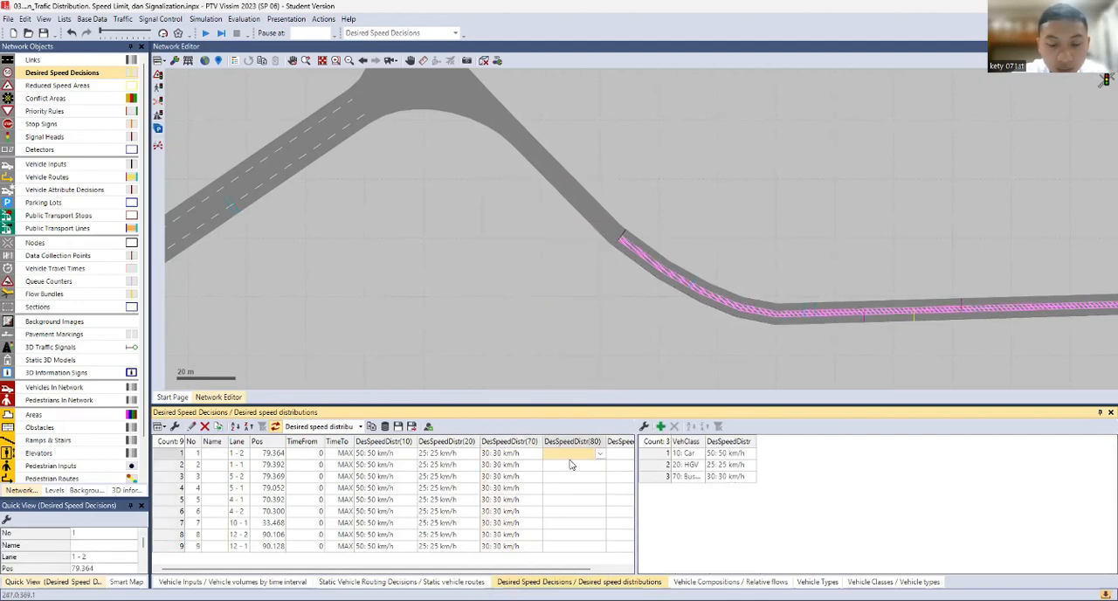
left_click(575, 548, "shift")
left_click(600, 550)
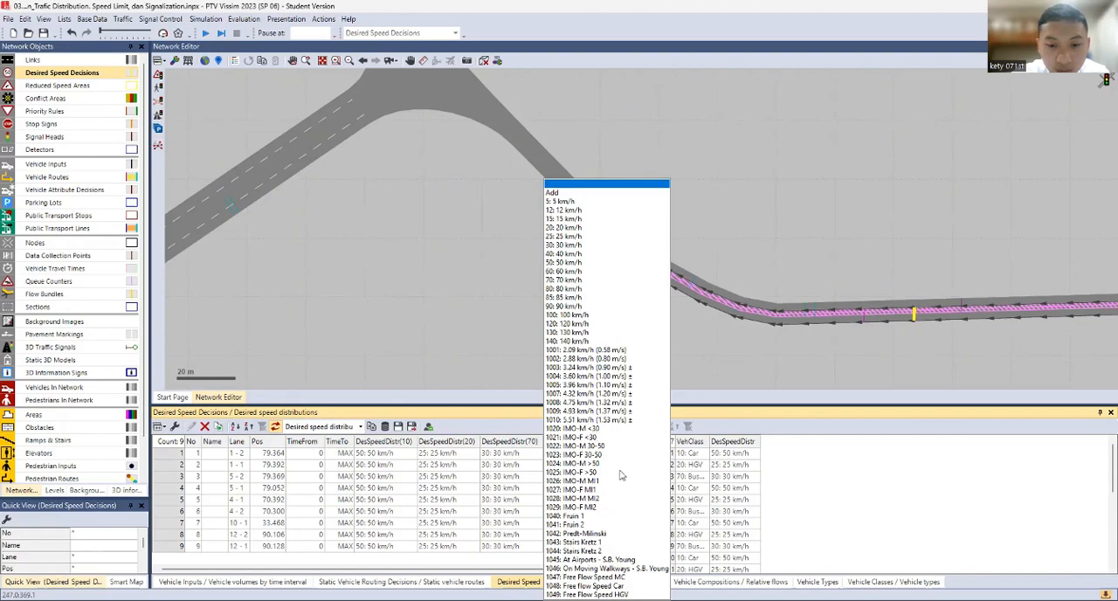
left_click(565, 254)
Set the class 90 desired speed distribution to 80 km/h for all nine desired speed decisions and show them as a single list
left_click_drag(260, 570, 277, 573)
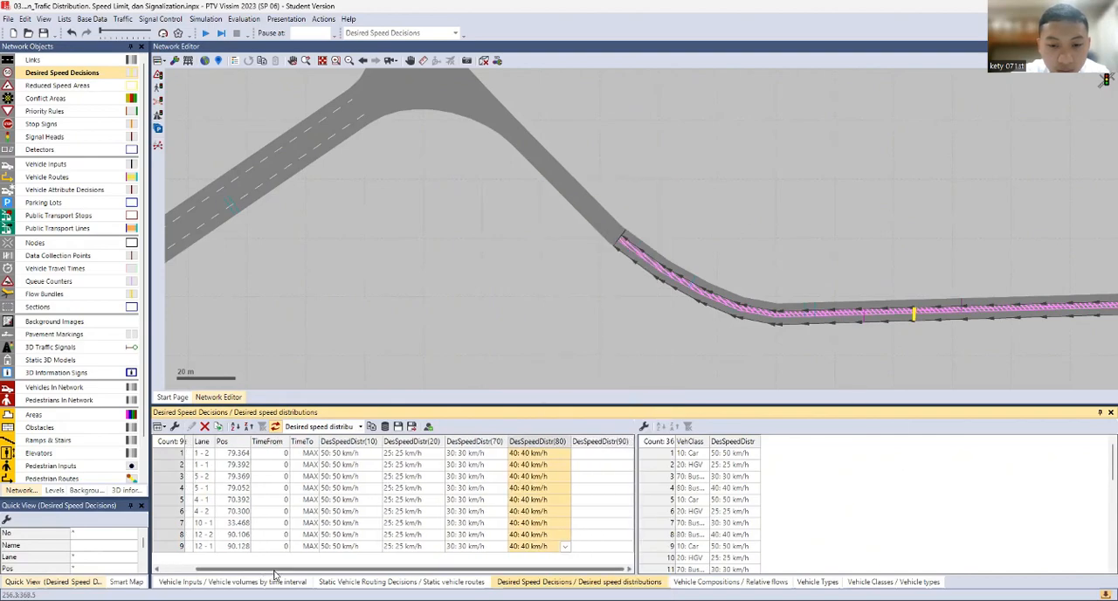
left_click(607, 553, "shift")
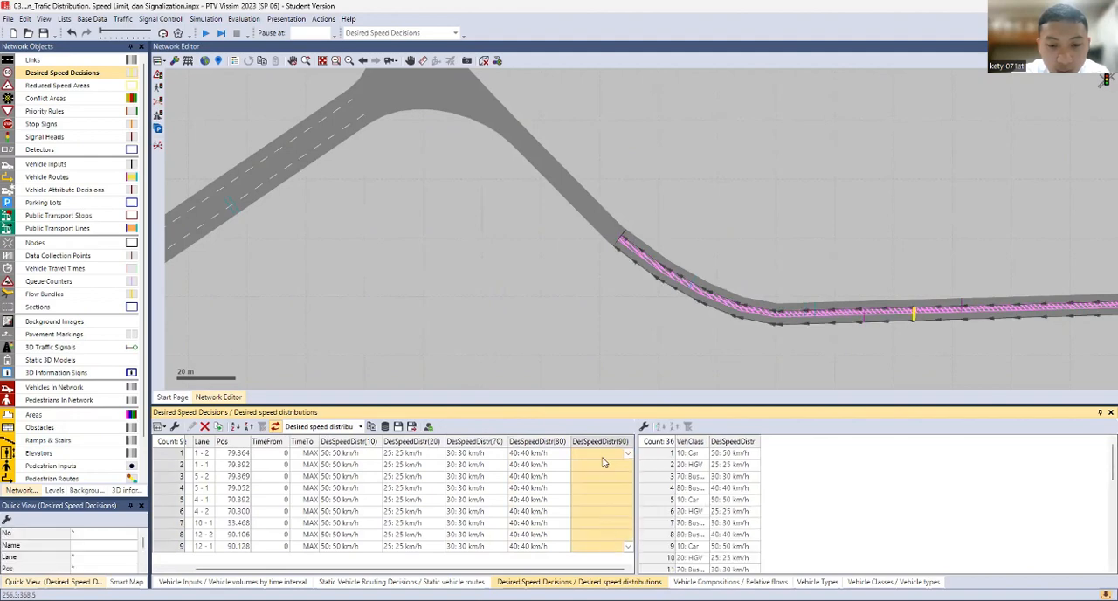
left_click(627, 547)
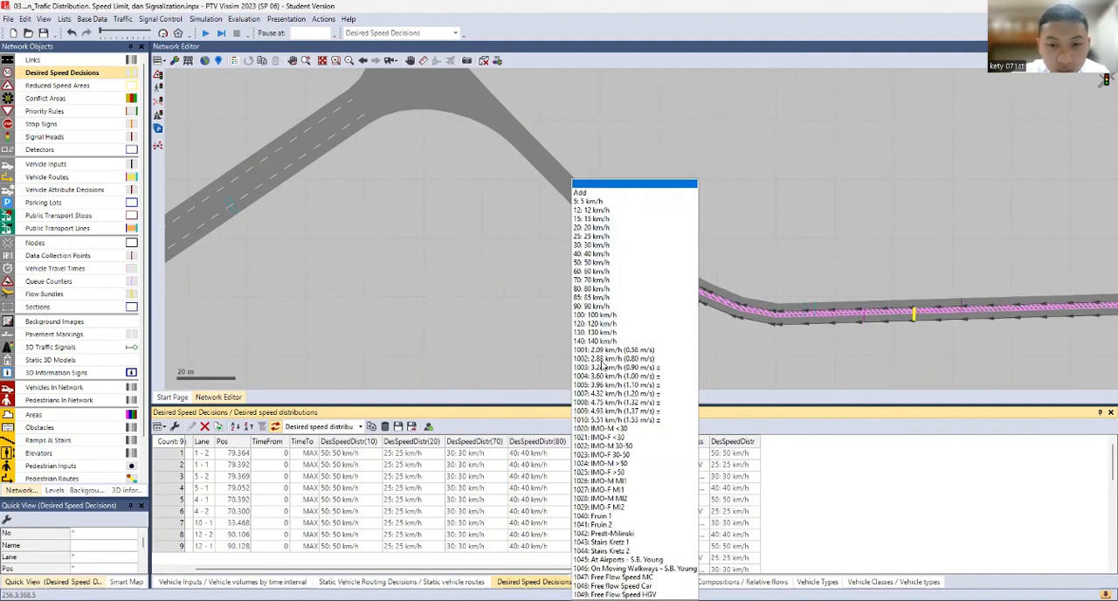
left_click(593, 289)
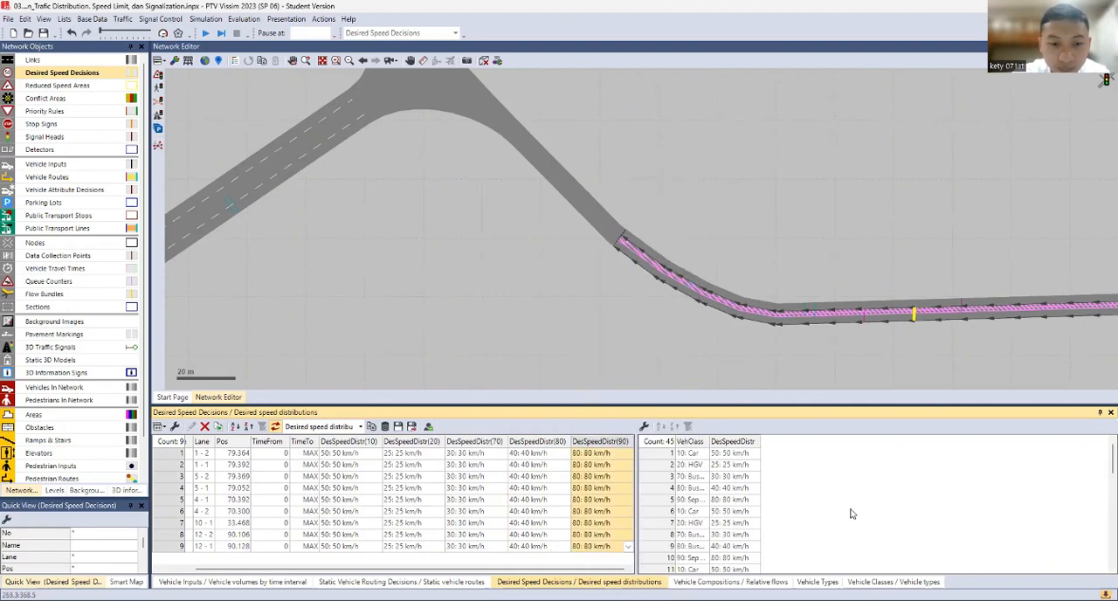
left_click(360, 426)
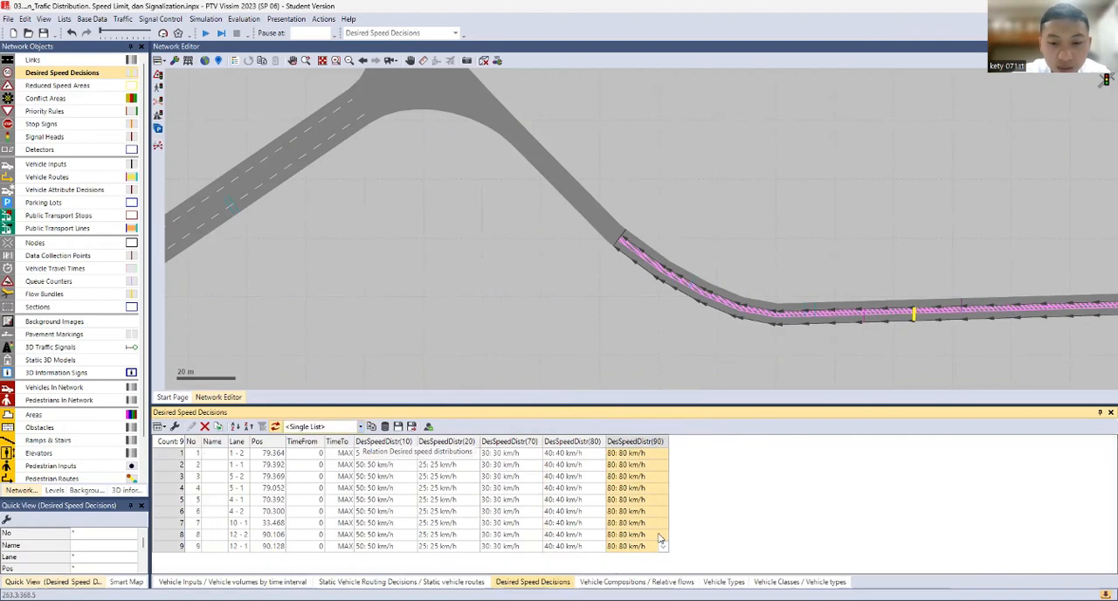
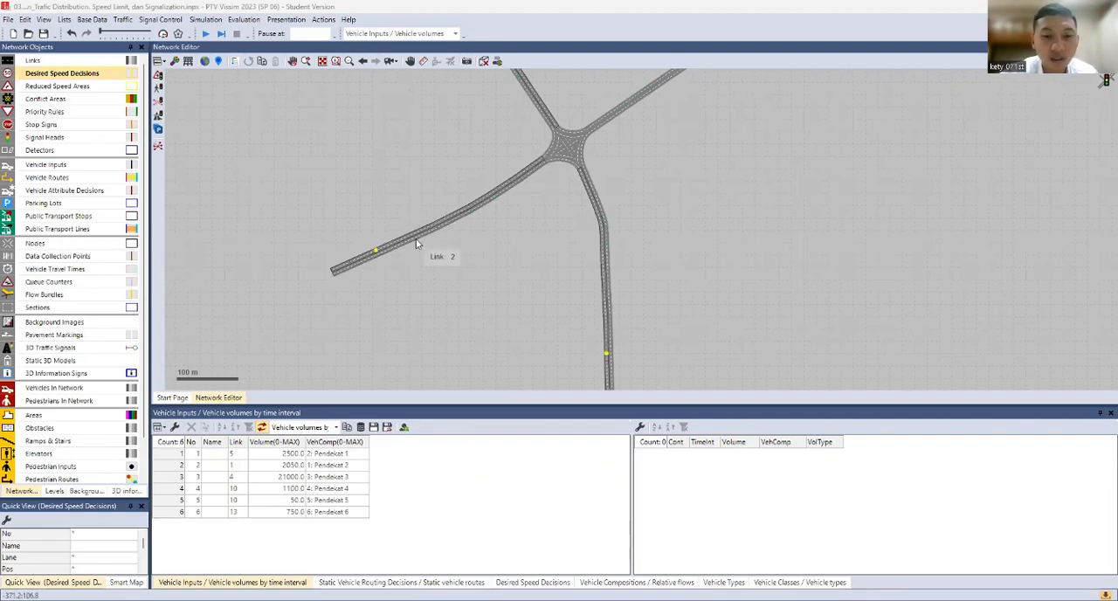
Add a reduced speed area on lane 1 of connector 10000 on the west side of the four-way junction
left_click(490, 246)
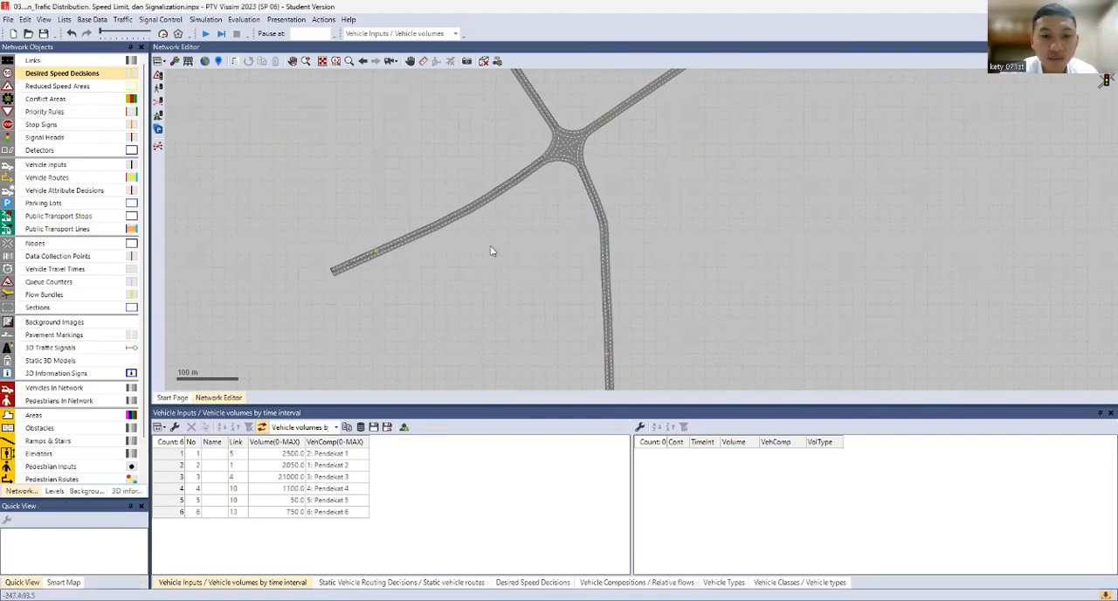
scroll(491, 245, "up", 3)
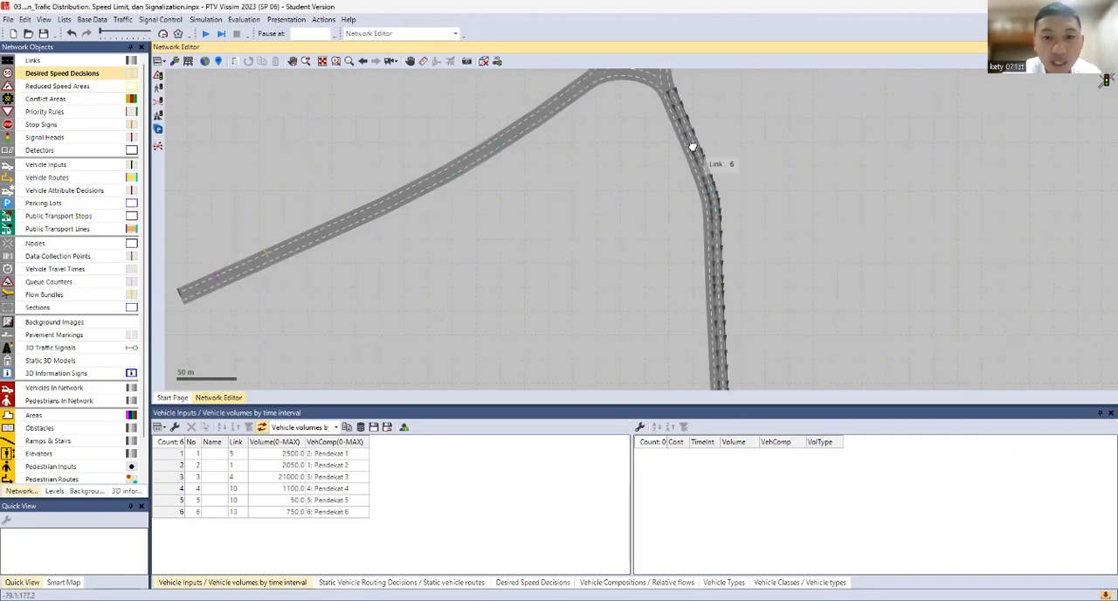
scroll(649, 94, "down", 1)
left_click_drag(650, 95, 651, 208)
scroll(612, 173, "up", 3)
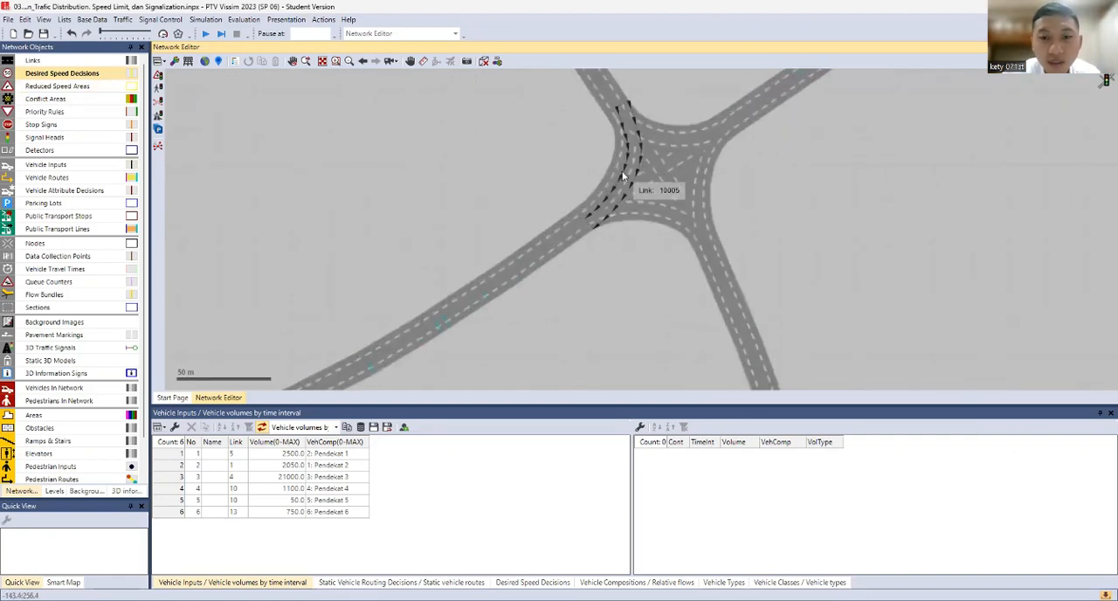
left_click(613, 170)
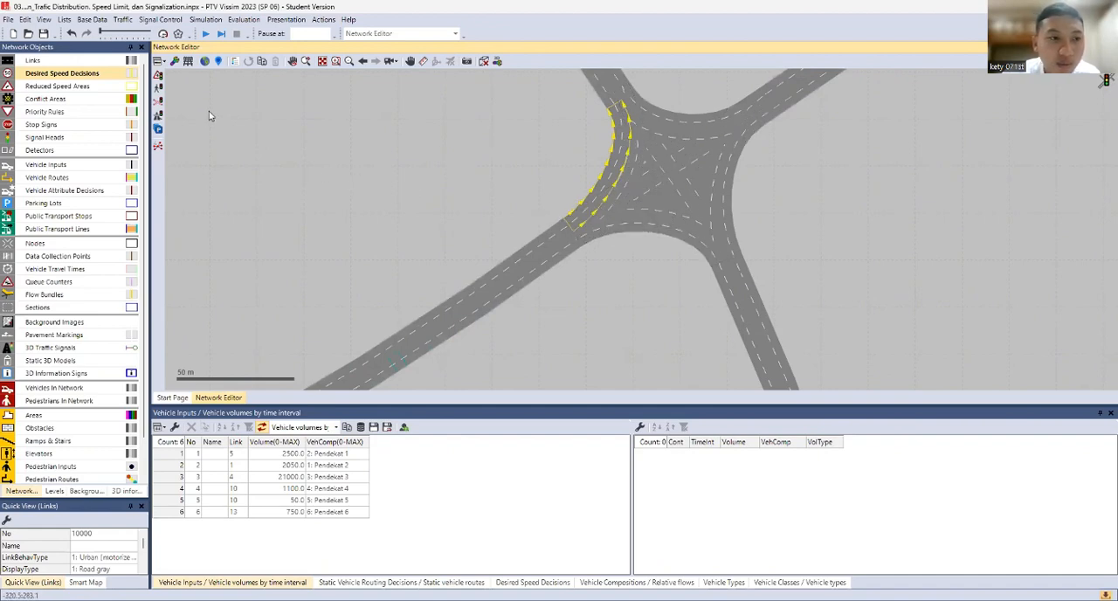
left_click(52, 87)
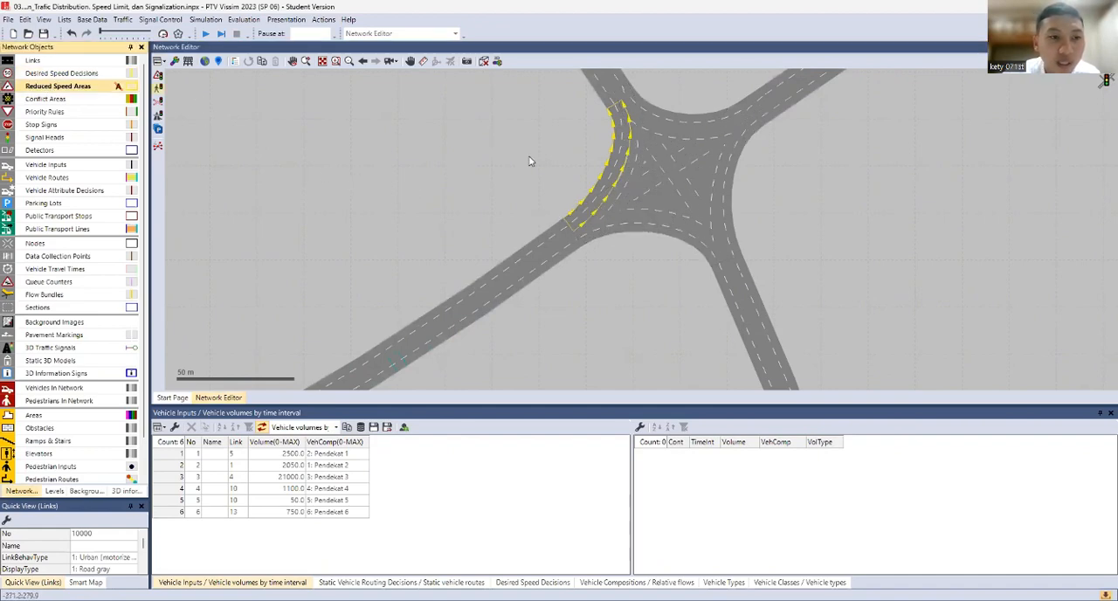
right_click(601, 194)
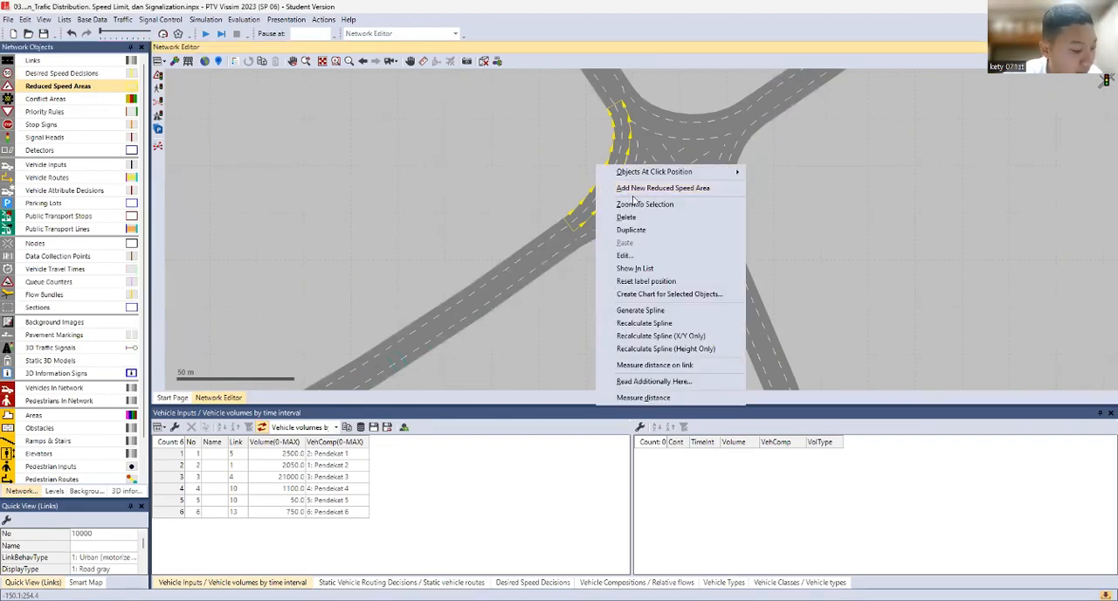
left_click(654, 191)
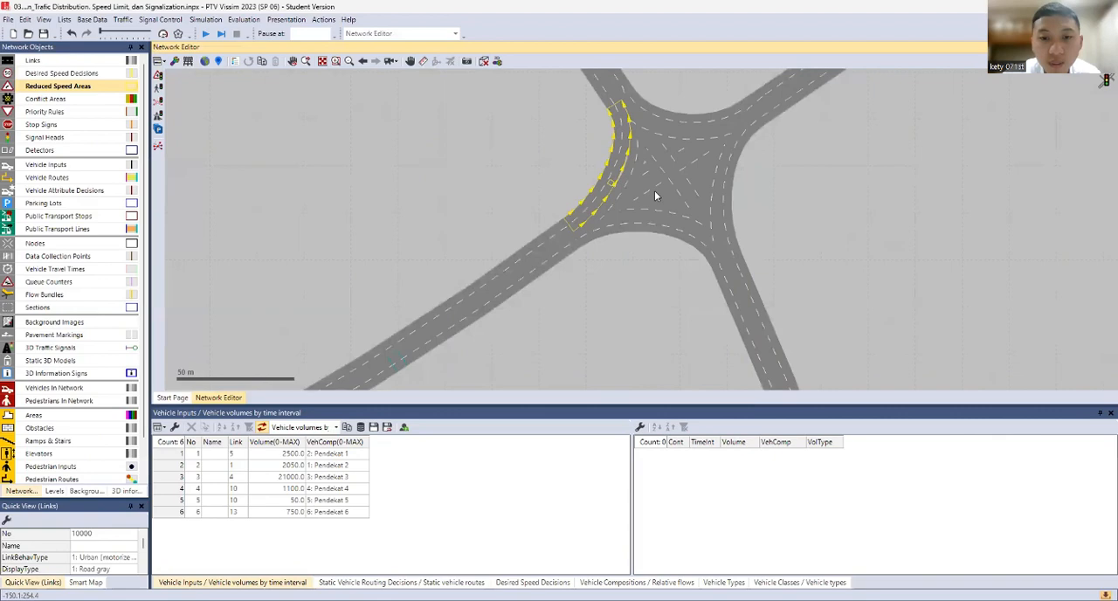
left_click(311, 317)
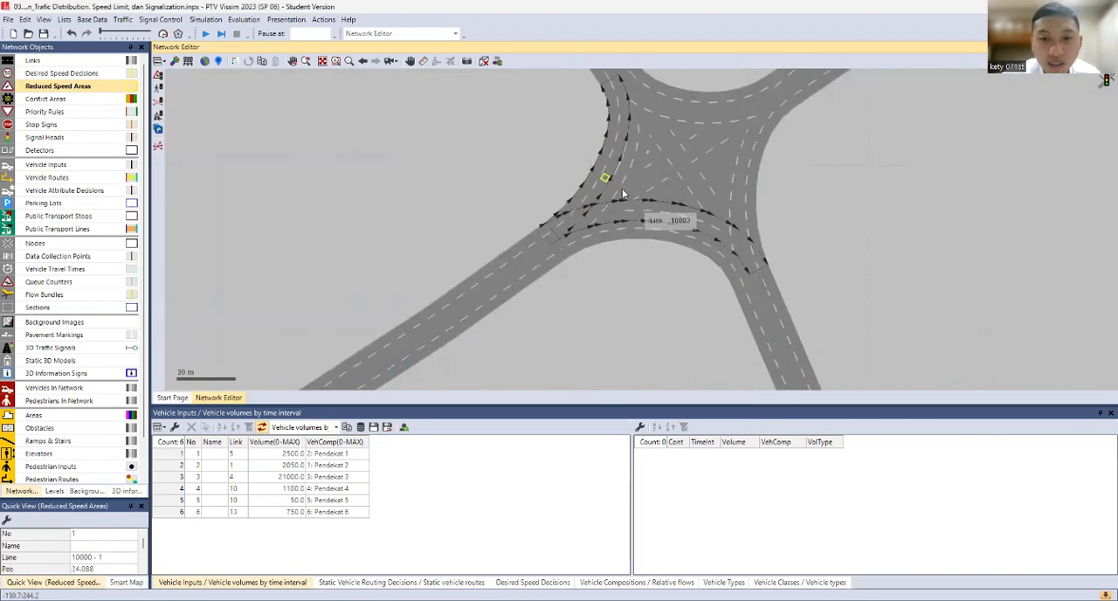
Stretch the new reduced speed area along the curve of connector 10000 to a length of about 40.8 m
scroll(623, 192, "up", 4)
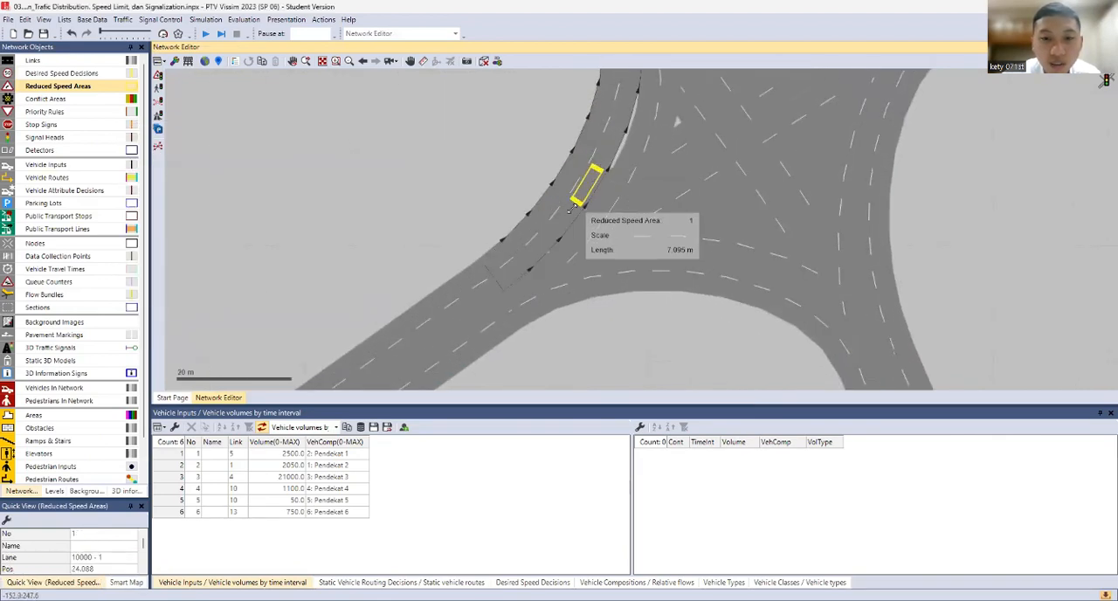
left_click_drag(572, 208, 548, 240)
scroll(588, 190, "down", 2)
left_click_drag(588, 190, 614, 204)
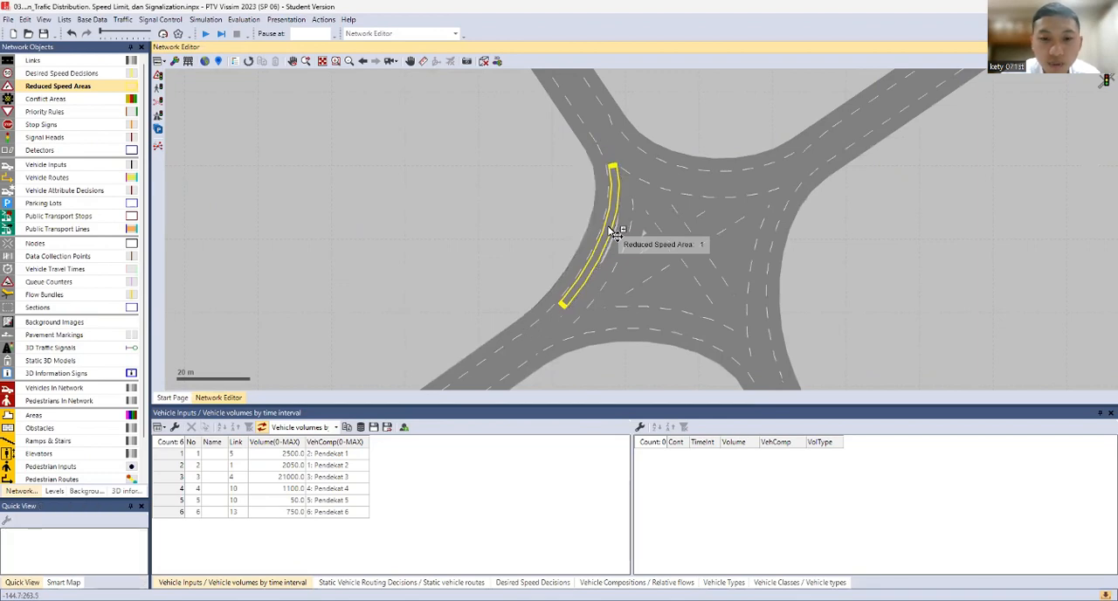
Copy the reduced speed area onto lane 2 of connector 10000, and copy the pair onto both lanes of north-side connectors 10003 and 10006
left_click_drag(610, 230, 599, 231, "ctrl")
left_click(611, 216)
left_click(604, 215, "ctrl")
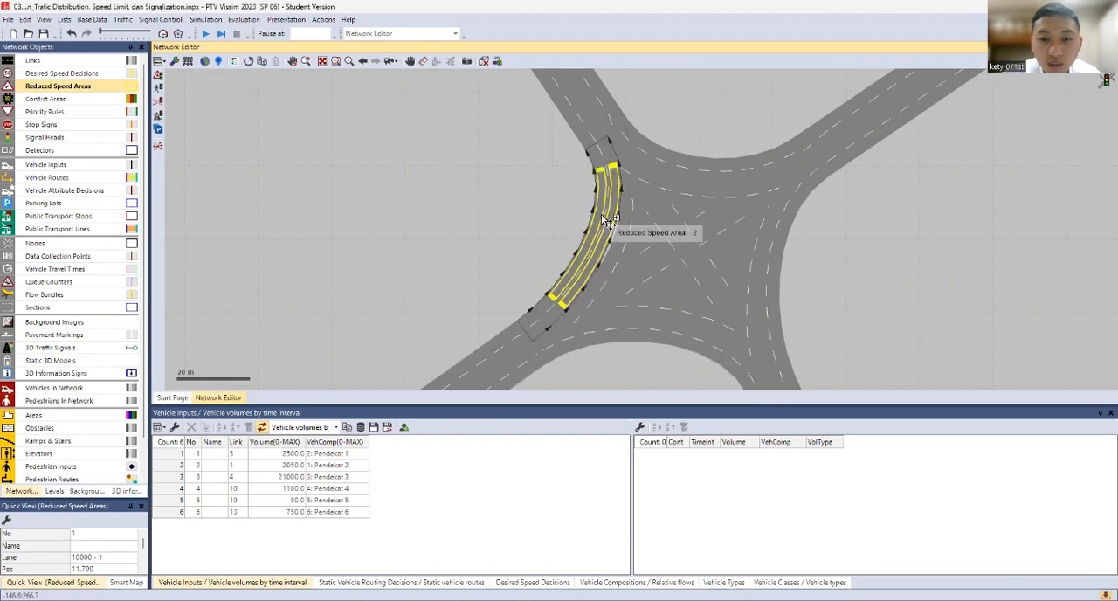
left_click_drag(618, 216, 646, 213, "ctrl")
left_click(649, 220)
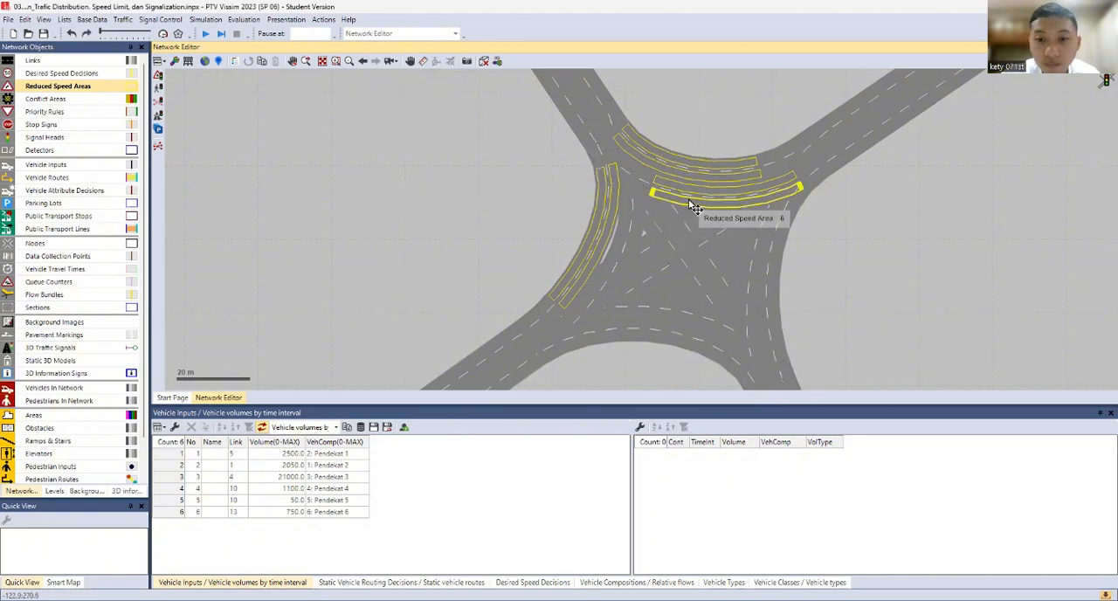
left_click(691, 205)
left_click(700, 193, "ctrl")
mouse_move(697, 192)
left_mouse_down("ctrl")
mouse_move(673, 215)
mouse_move(685, 208)
left_mouse_up("ctrl")
left_click(701, 192)
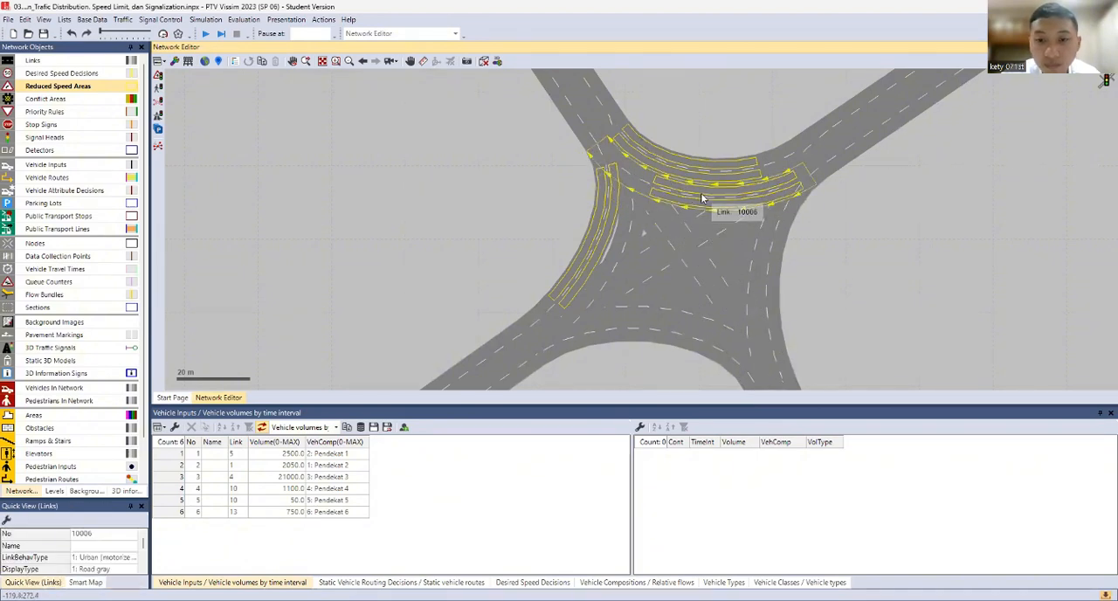
Copy the paired reduced speed areas onto both lanes of connectors 10005, 10009 and 10002 on the junction's west and south sides
left_click(601, 228)
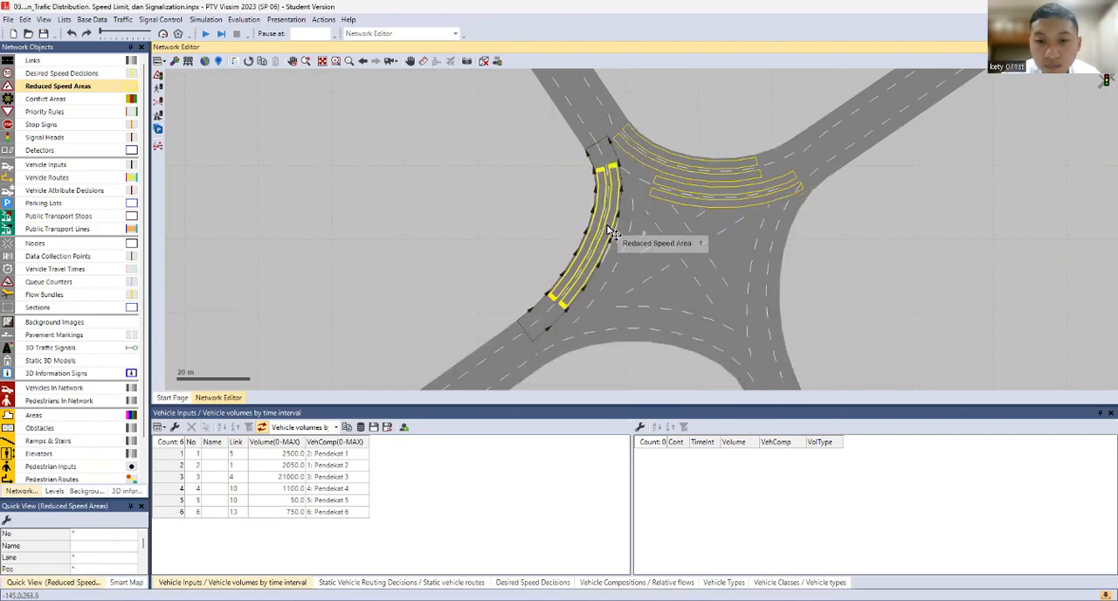
left_click_drag(612, 231, 649, 302)
left_click(649, 303)
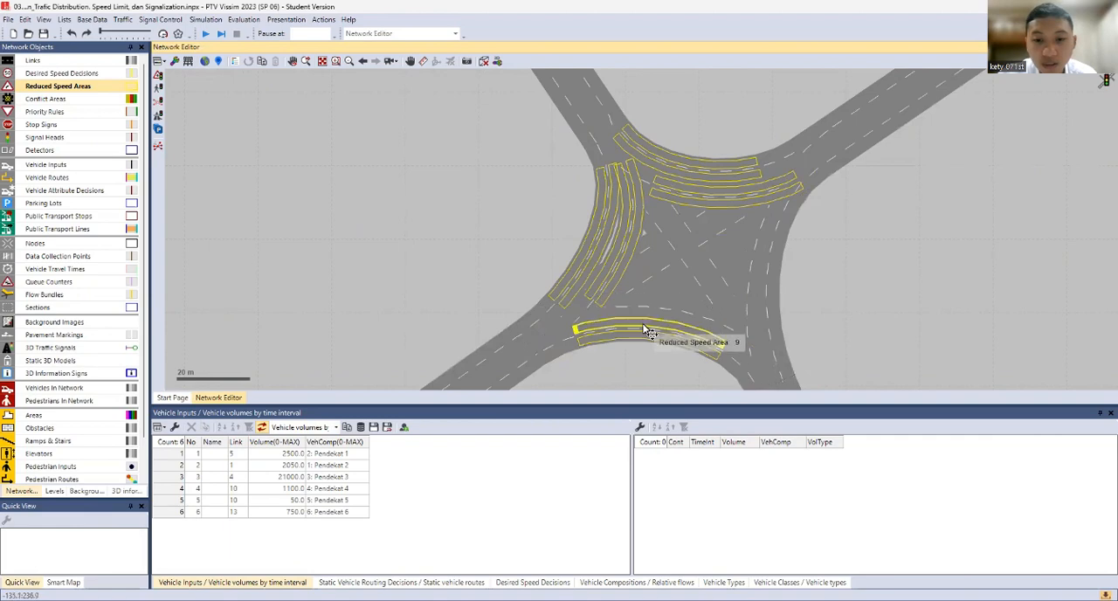
left_click(645, 329)
left_click(646, 338, "ctrl")
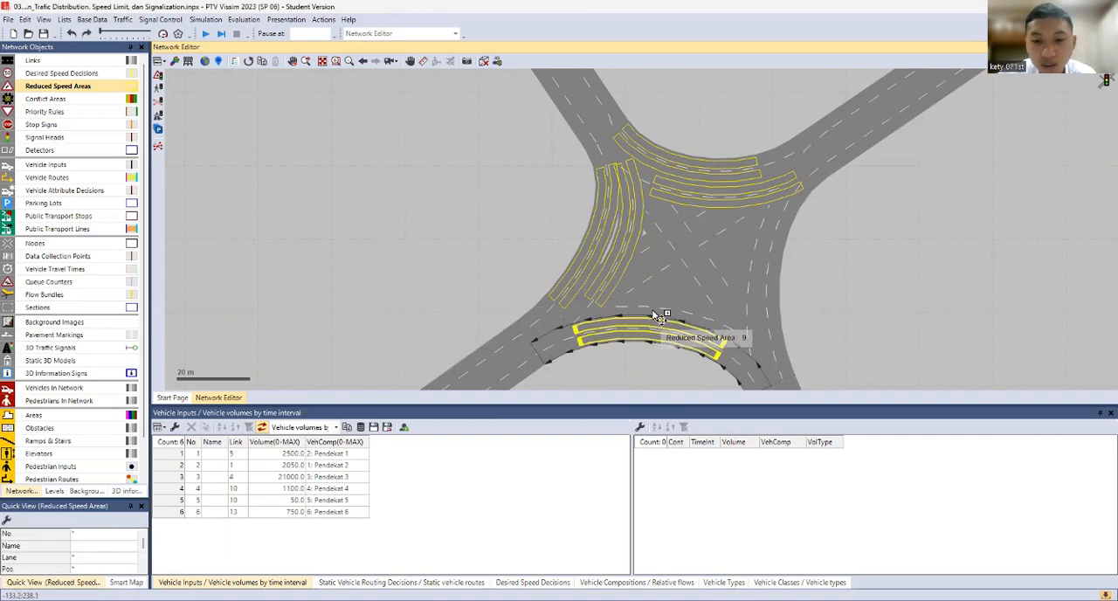
left_click_drag(652, 323, 666, 304)
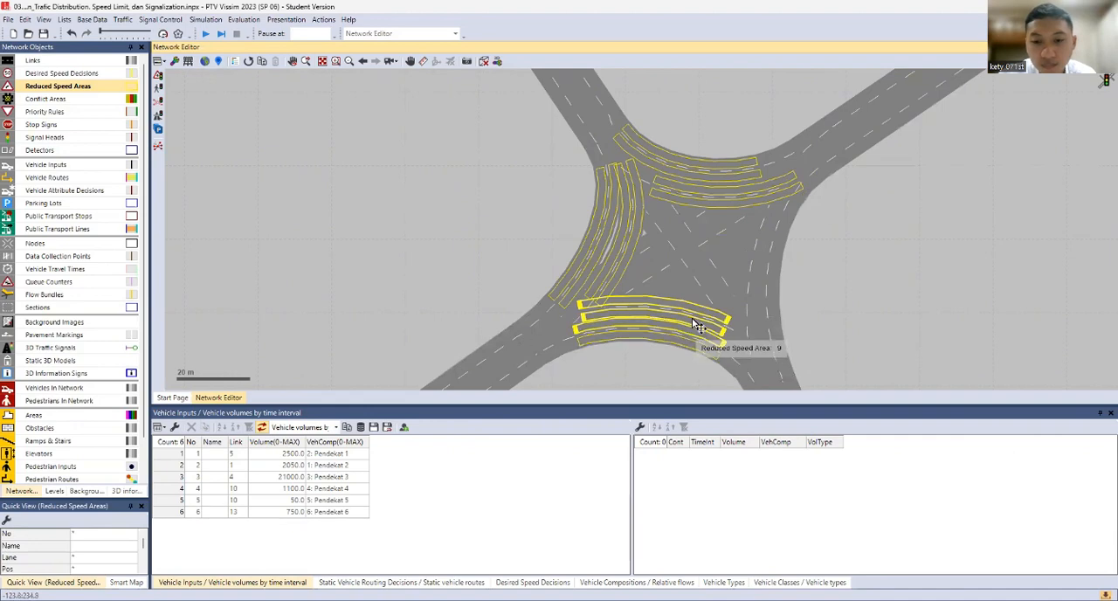
Copy the reduced speed areas of connector 10002 onto both lanes of the two turning connectors on the junction's east side
left_click(700, 313)
left_click(698, 314, "ctrl")
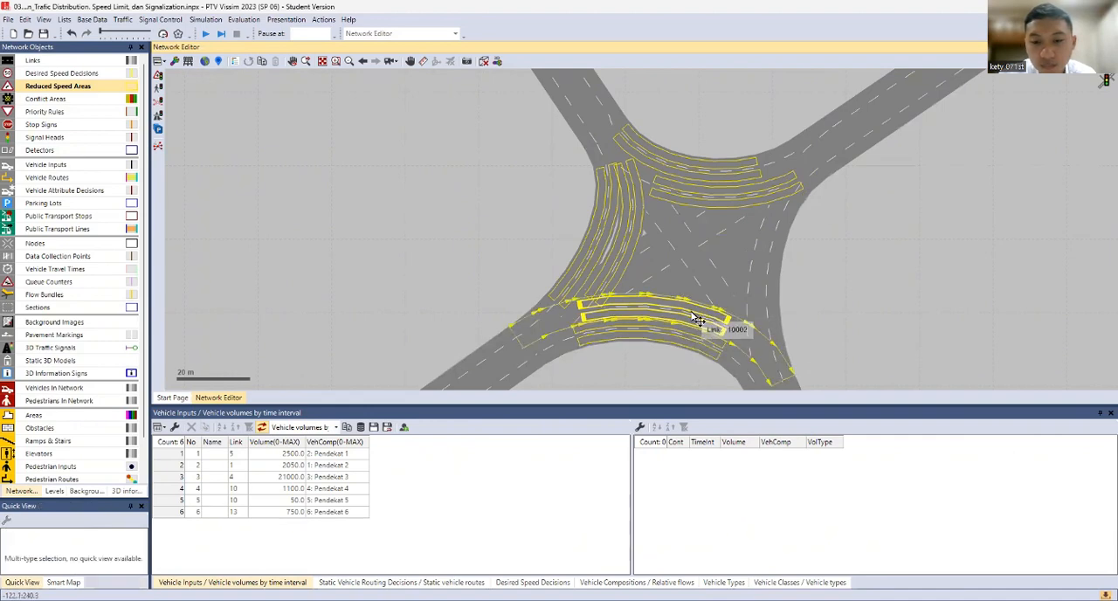
left_click(729, 322)
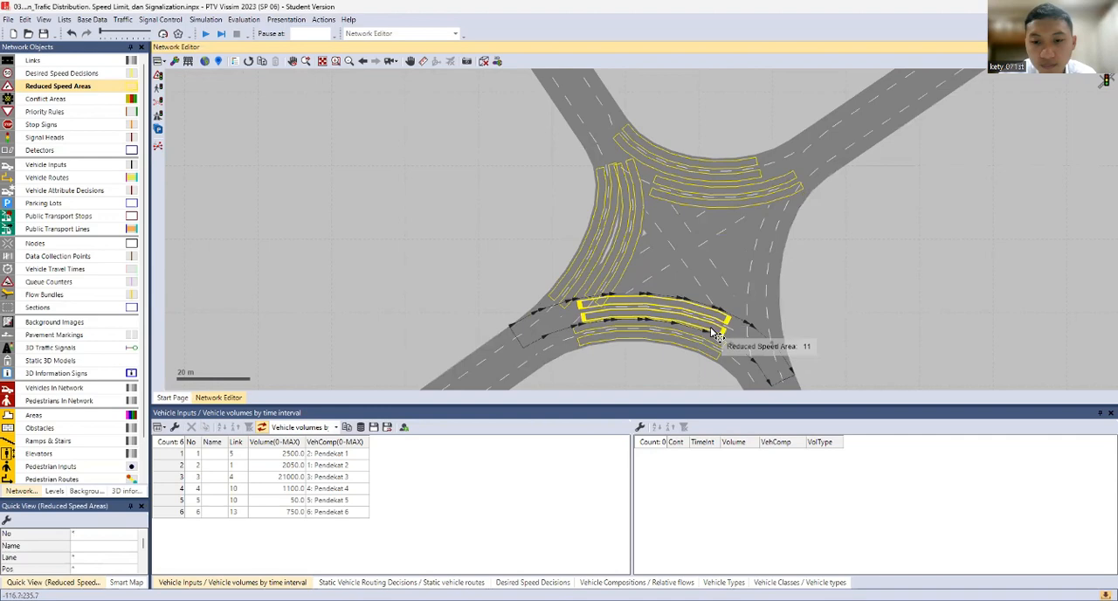
left_click_drag(715, 333, 776, 242)
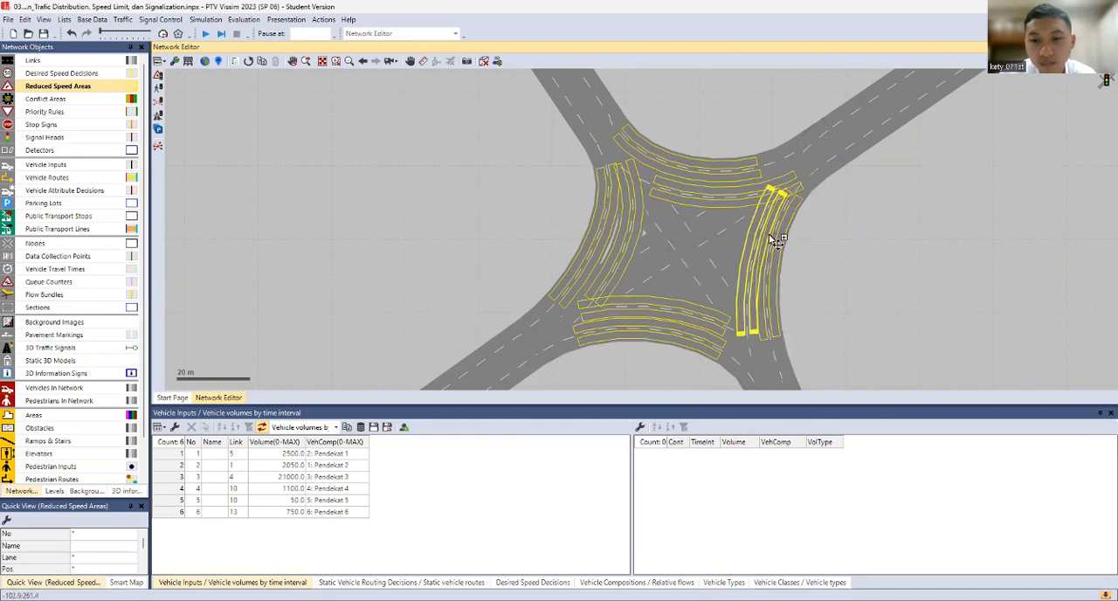
left_click(845, 243)
scroll(845, 243, "down", 1)
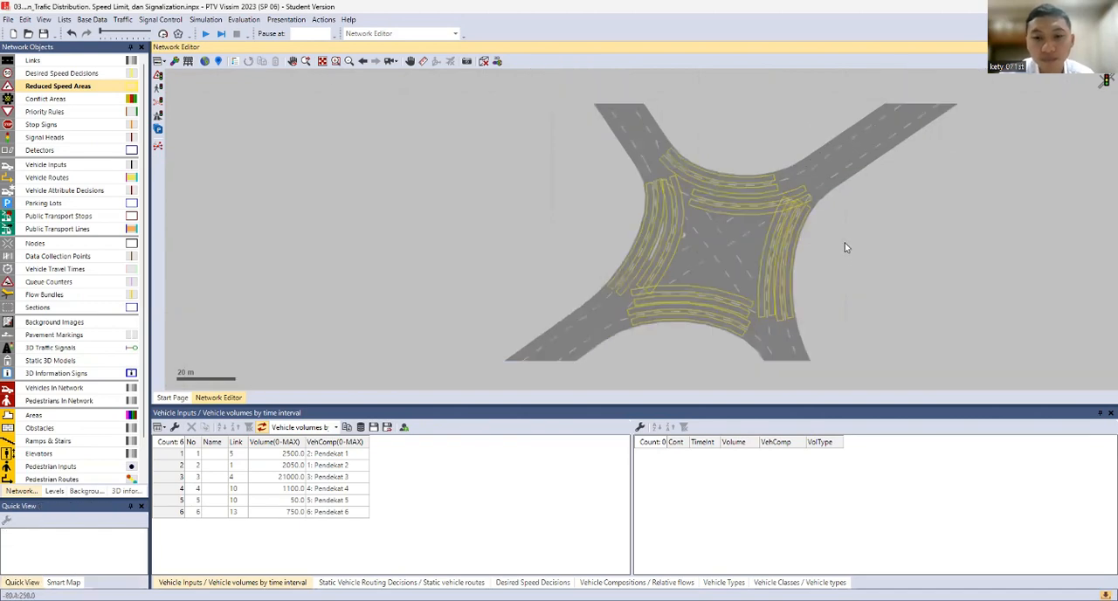
scroll(845, 242, "down", 2)
left_click_drag(845, 243, 673, 206)
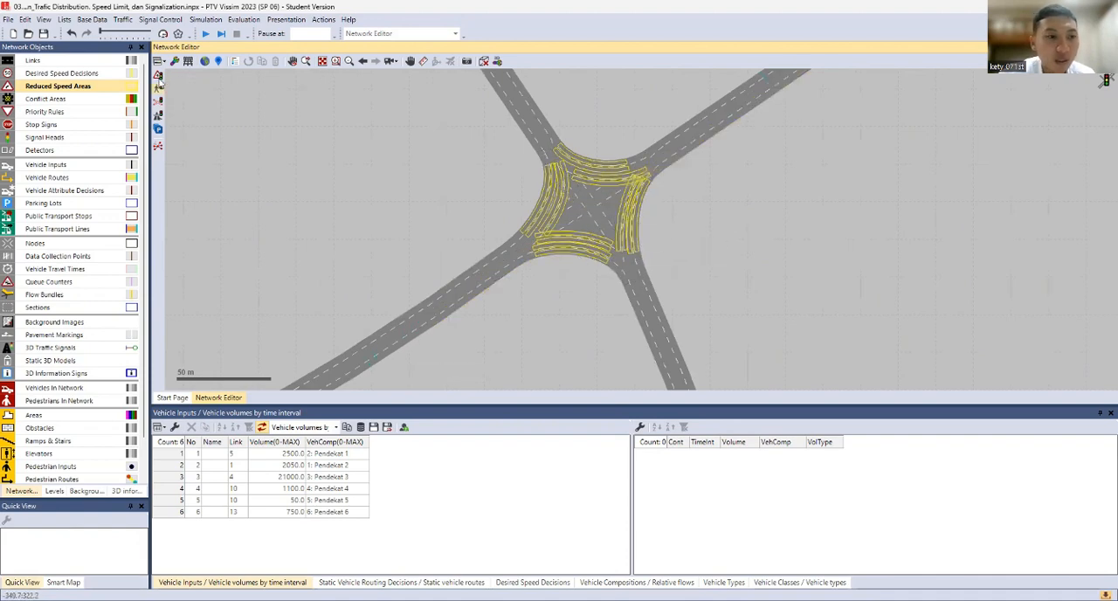
Open a new list of the reduced speed areas and show it as a single list
right_click(102, 87)
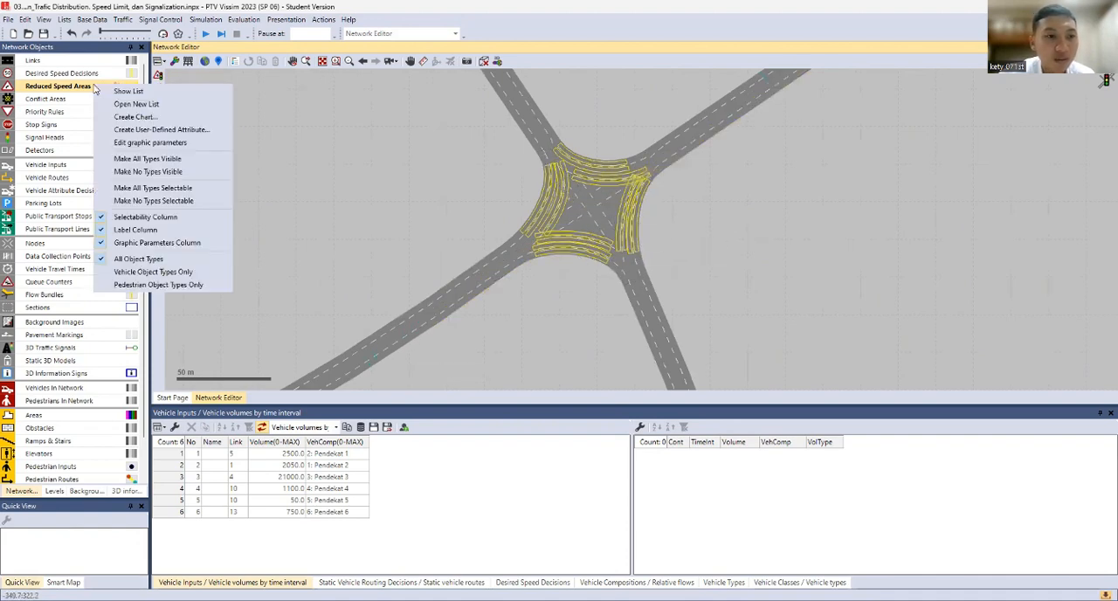
left_click(127, 104)
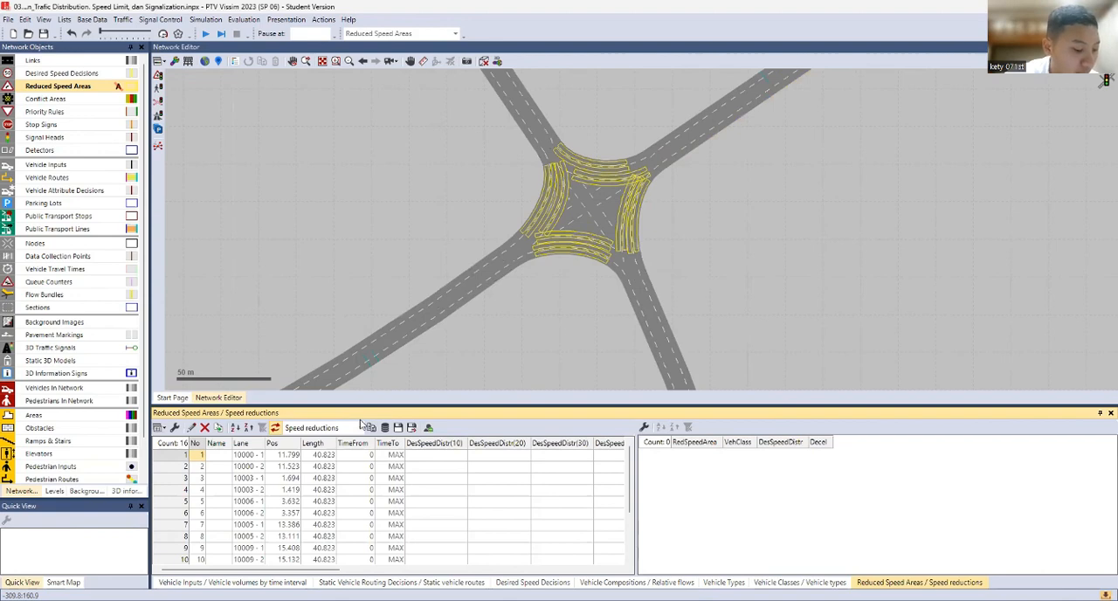
left_click(354, 428)
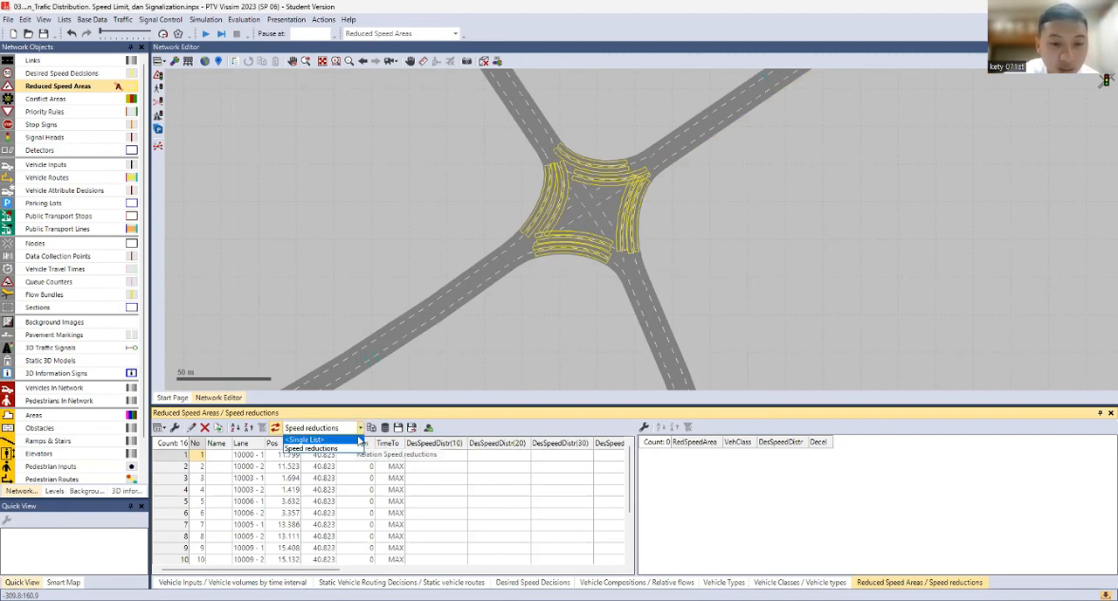
left_click(349, 439)
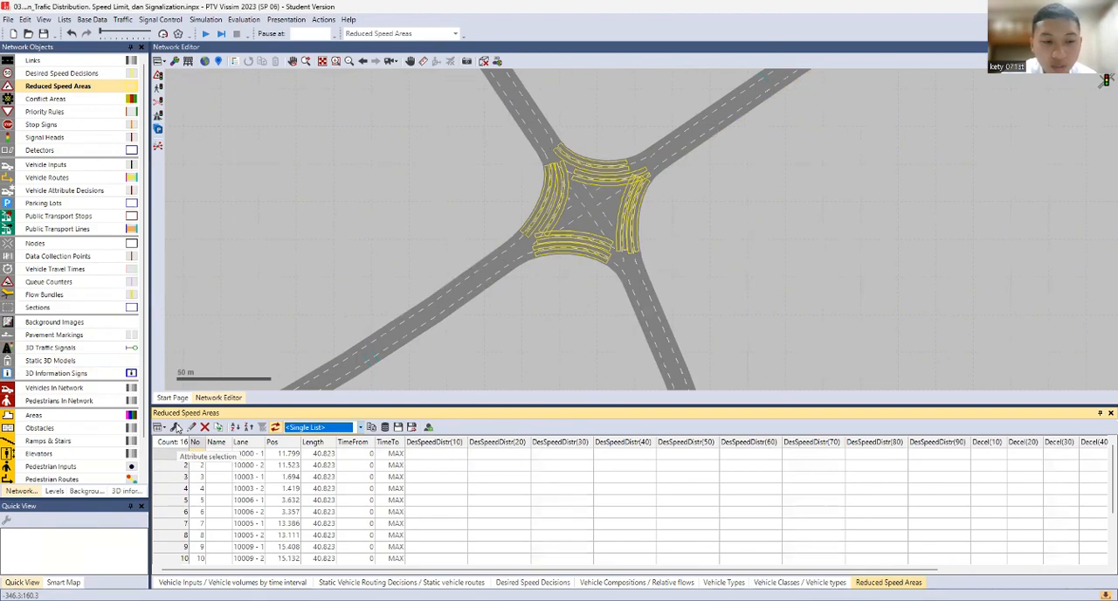
Remove desired speed distributions 30 to 60 and all deceleration attributes, 10 to 90, from the reduced speed areas list
left_click(176, 427)
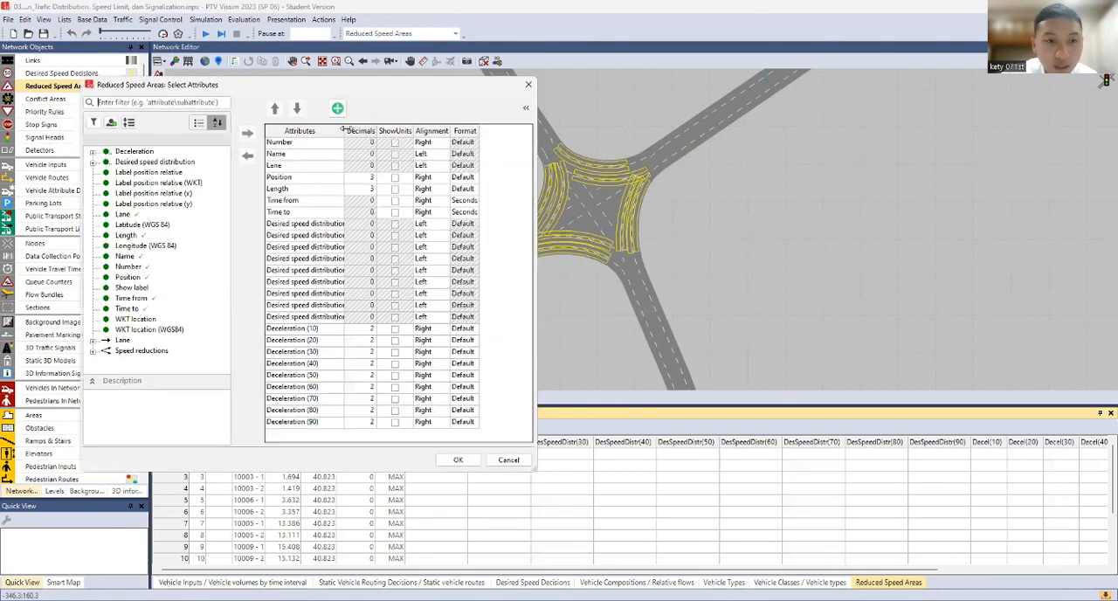
left_click_drag(346, 130, 411, 131)
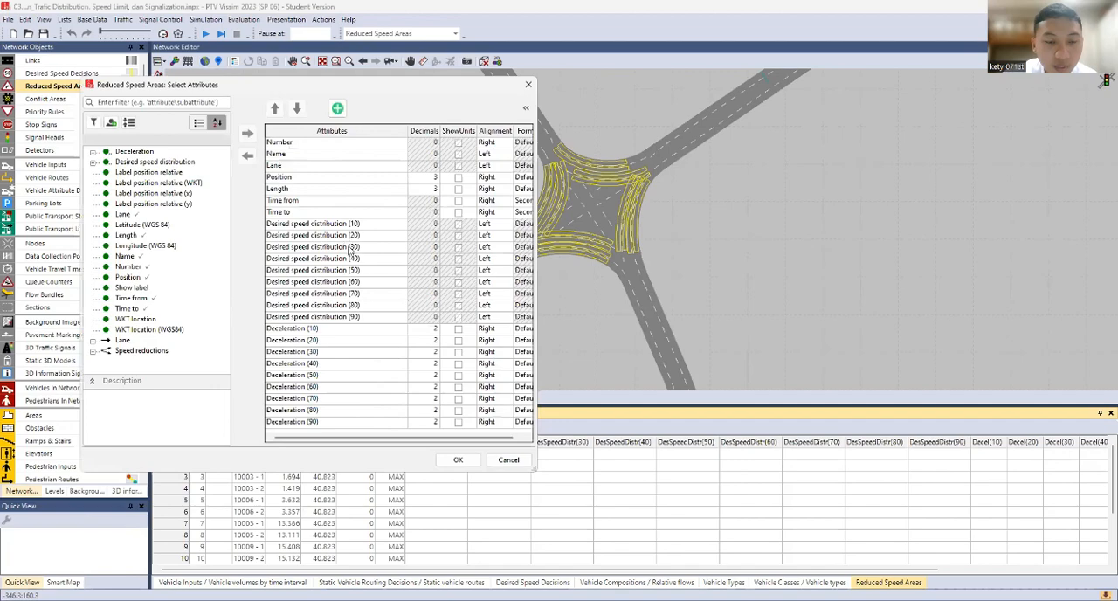
left_click_drag(351, 251, 377, 274)
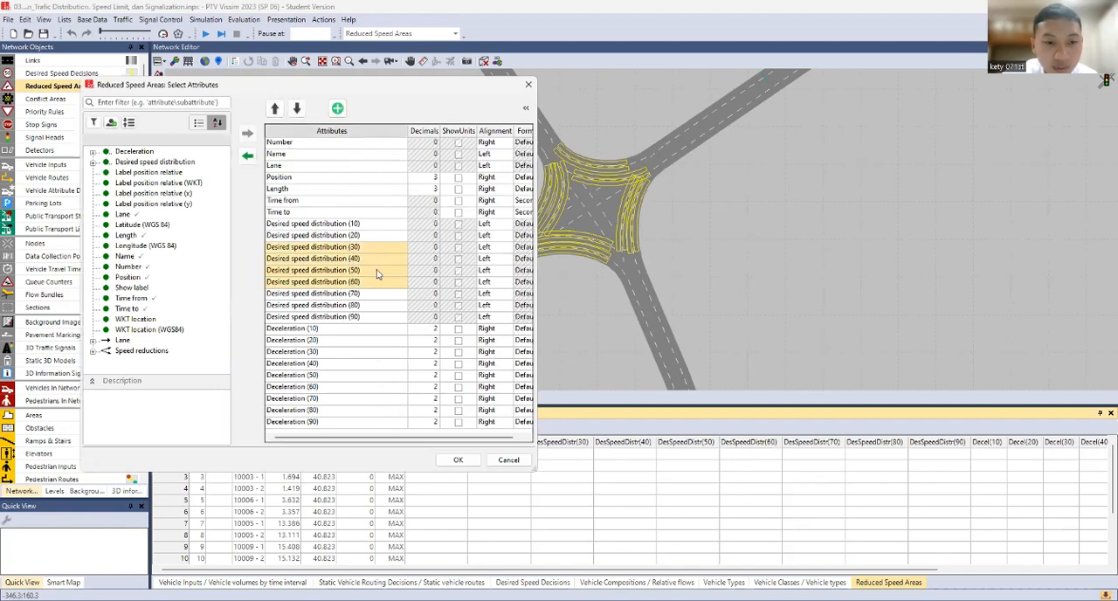
left_click(248, 156)
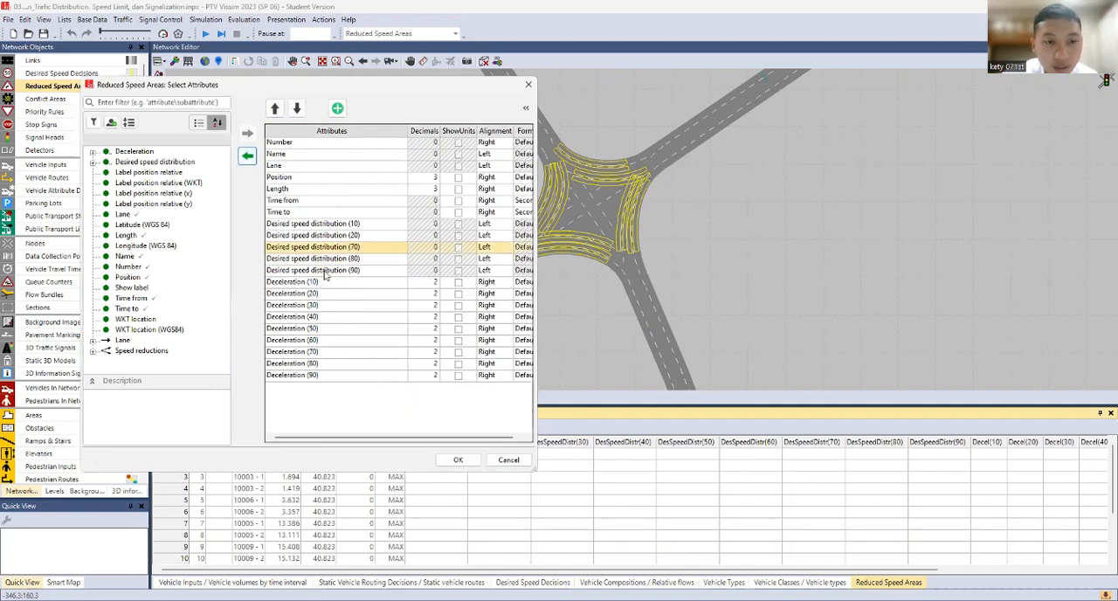
left_click(327, 283)
left_click(320, 376, "shift")
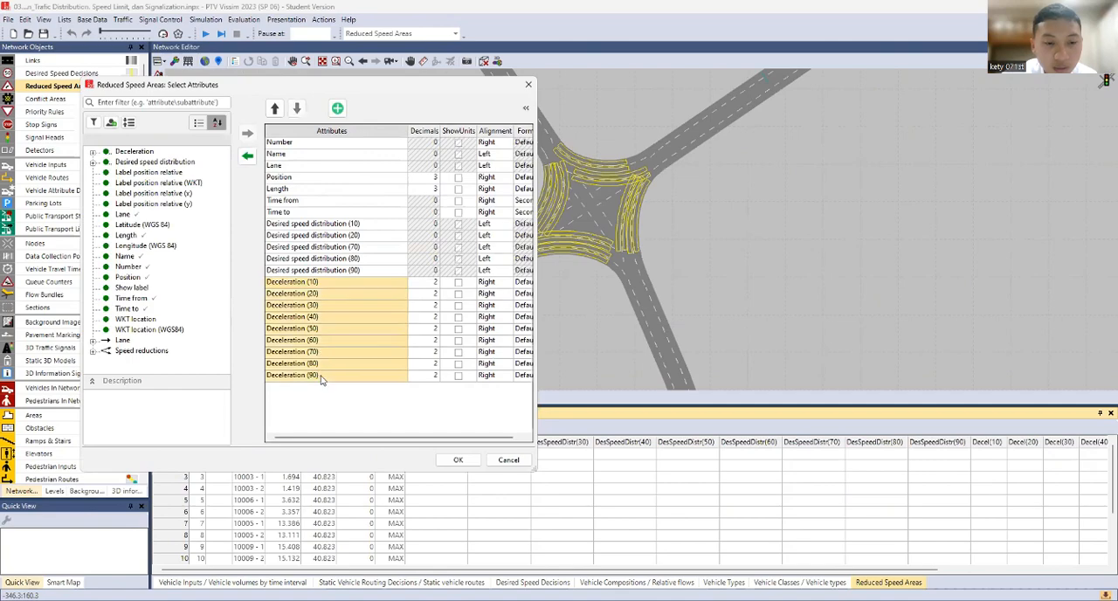
left_click(247, 155)
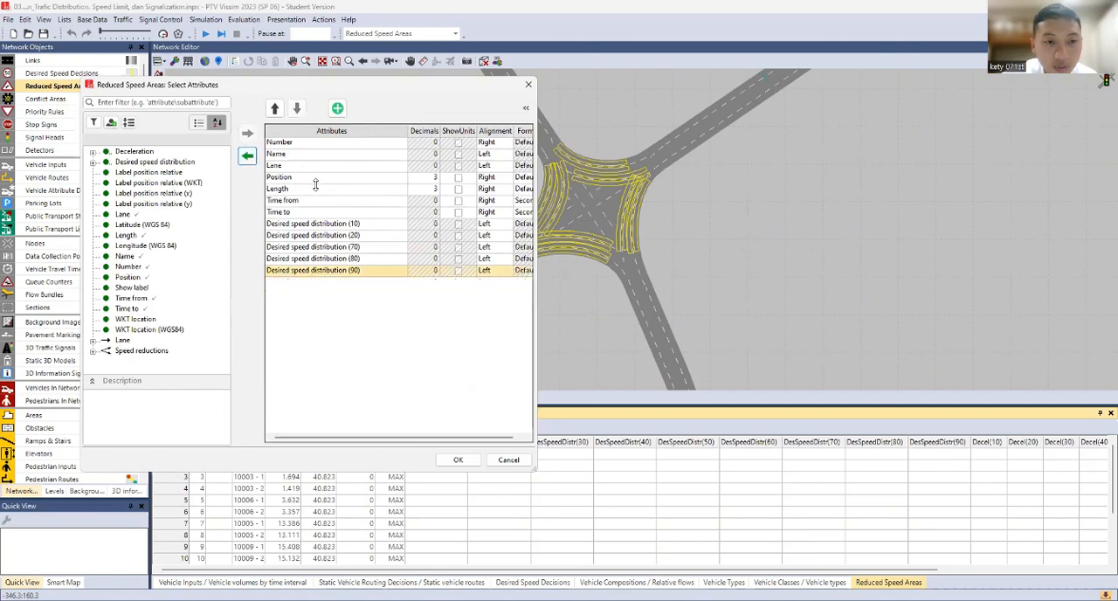
left_click(458, 460)
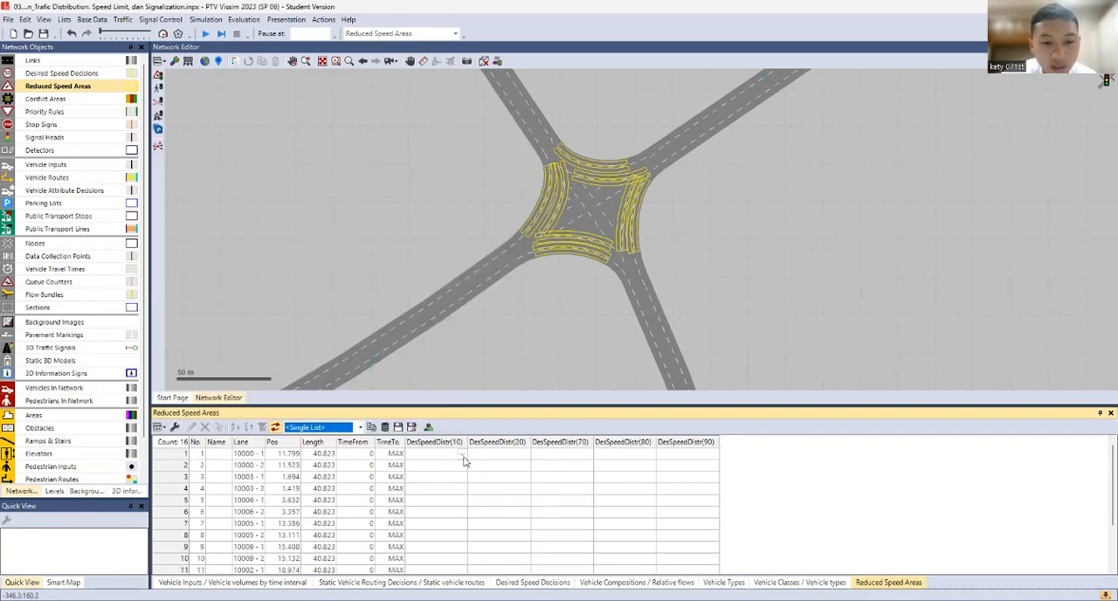
View the available class 10 desired speed distributions for the first reduced speed area
left_click(464, 457)
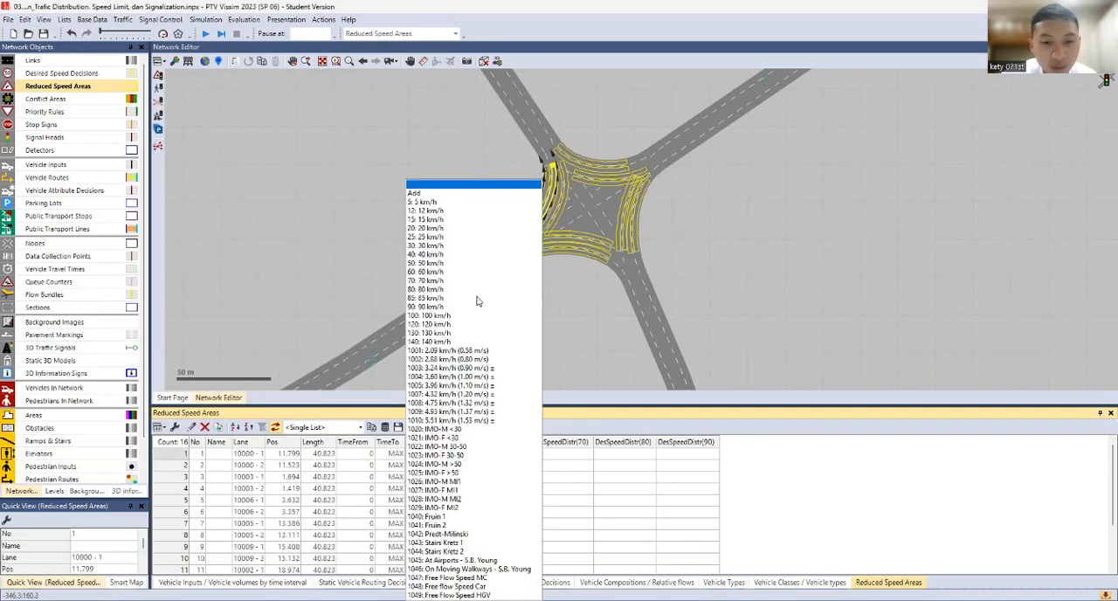
left_click(648, 499)
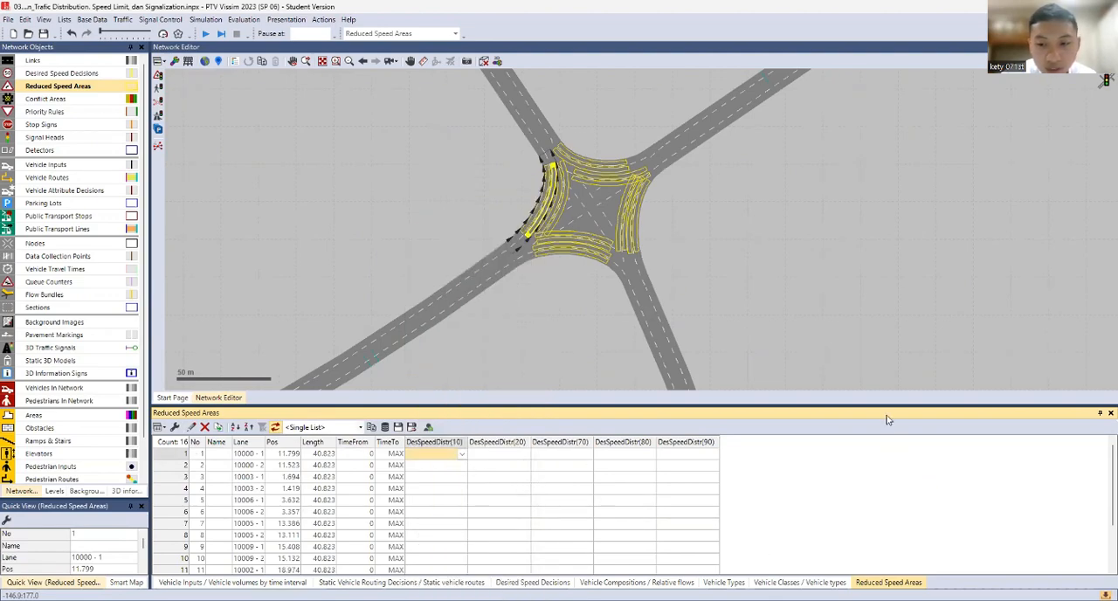
Set desired speed distributions 10, 20, 70, 80 and 90 to 15 km/h for all 16 reduced speed areas
scroll(667, 553, "down", 2)
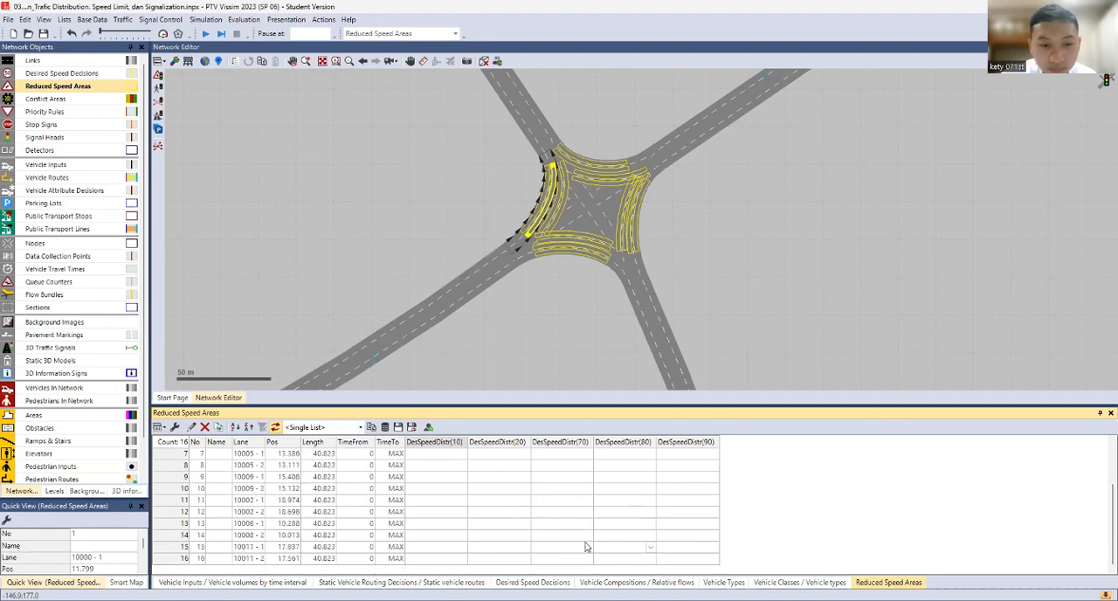
left_click(686, 559, "shift")
left_click(714, 560)
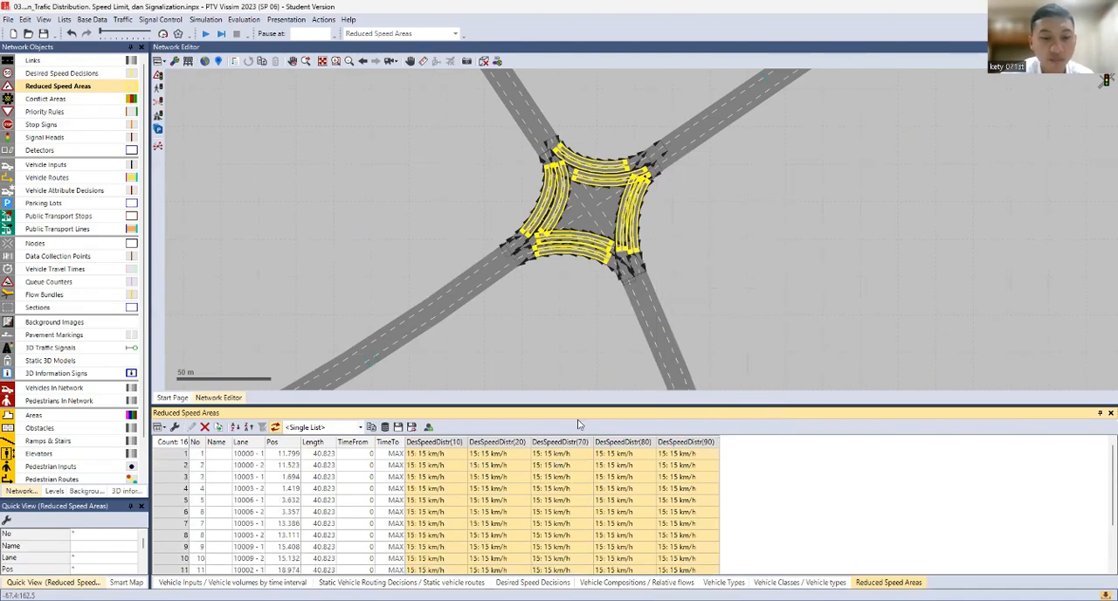
left_click(719, 247)
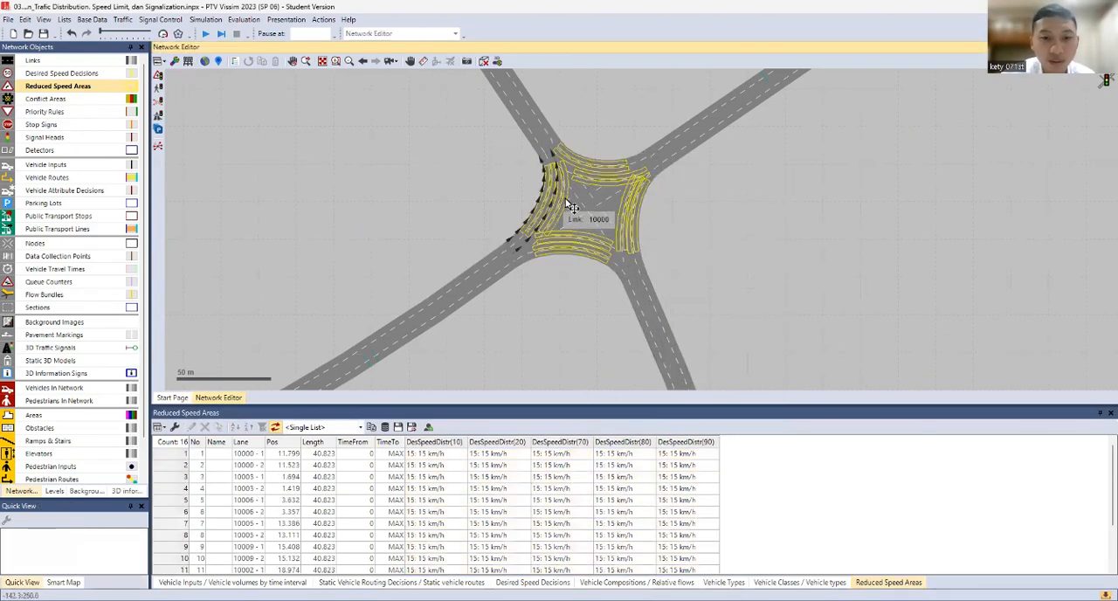
Examine the reduced speed areas on the turning connectors of the four-leg junction
scroll(611, 218, "up", 2)
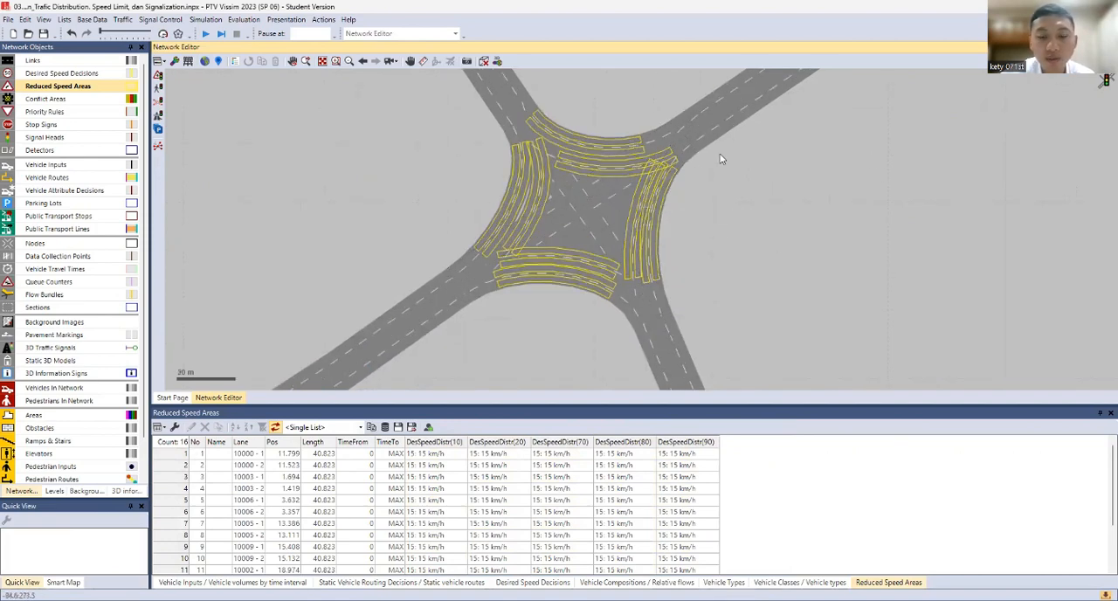
scroll(724, 175, "up", 2)
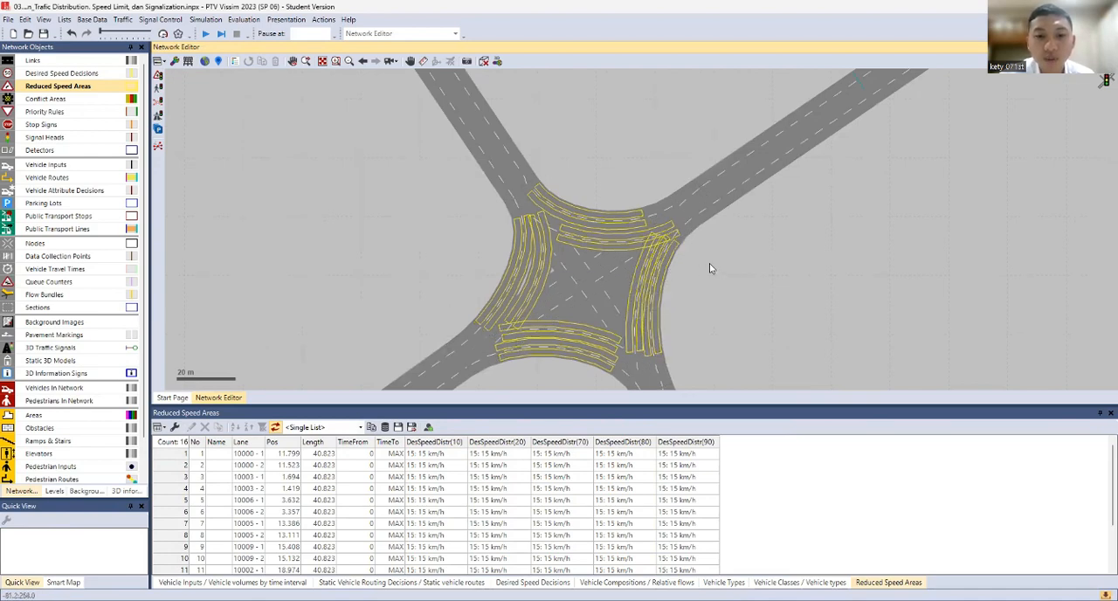
scroll(654, 314, "down", 1)
scroll(644, 301, "up", 1)
scroll(644, 302, "up", 1)
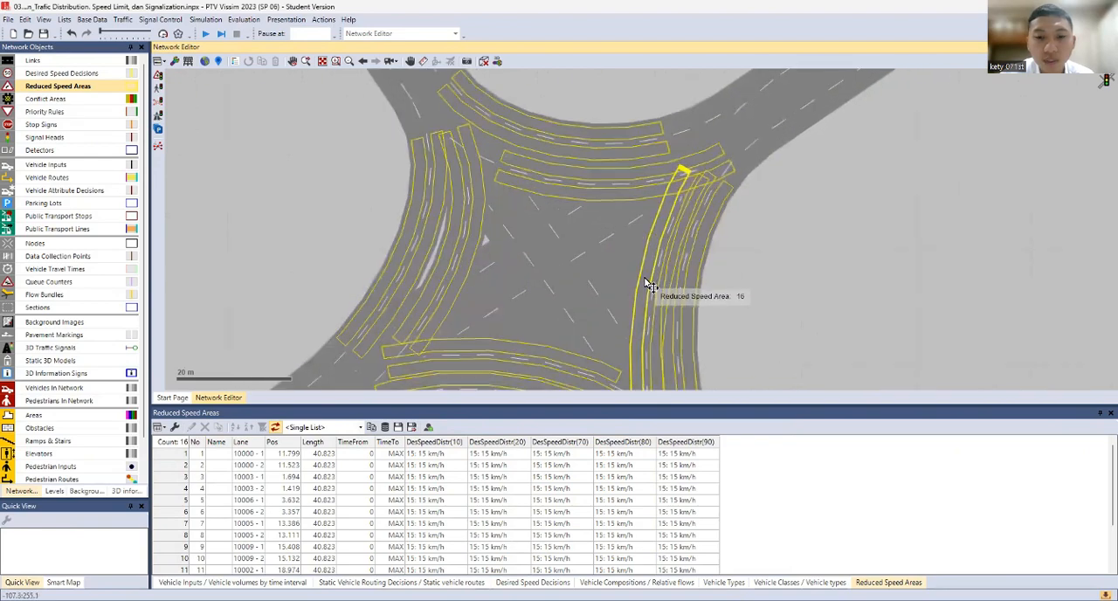
scroll(667, 282, "down", 1)
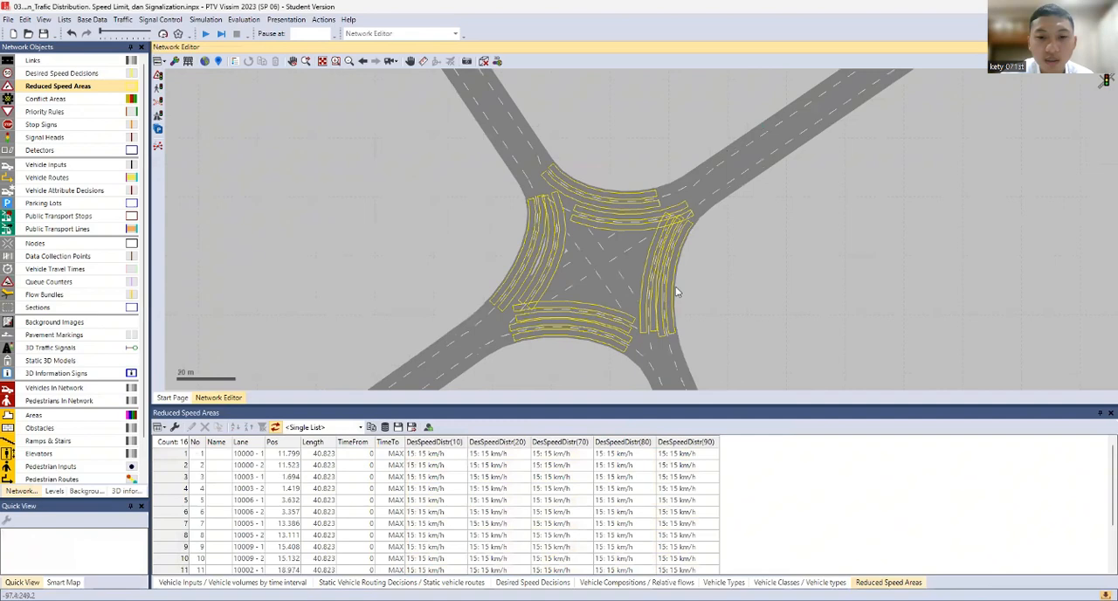
scroll(642, 280, "down", 2)
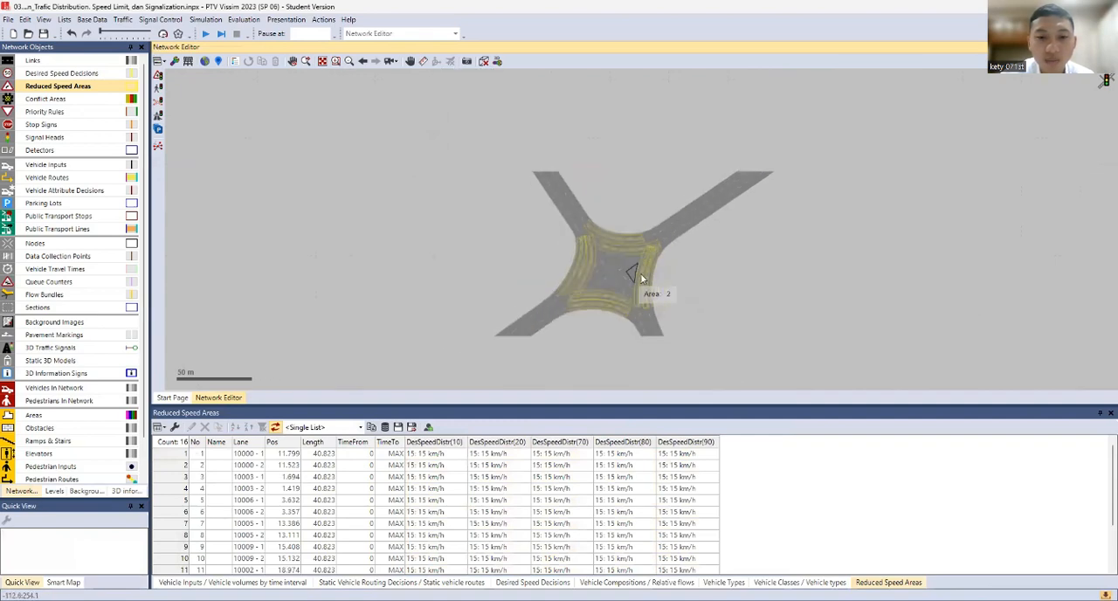
scroll(642, 278, "up", 3)
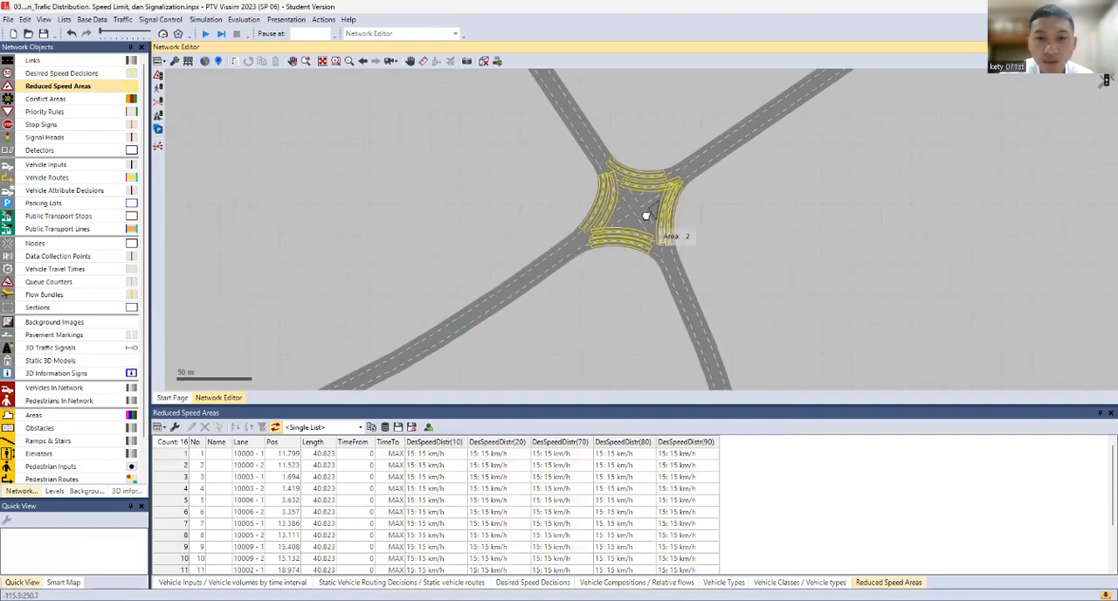
left_click_drag(646, 216, 638, 191)
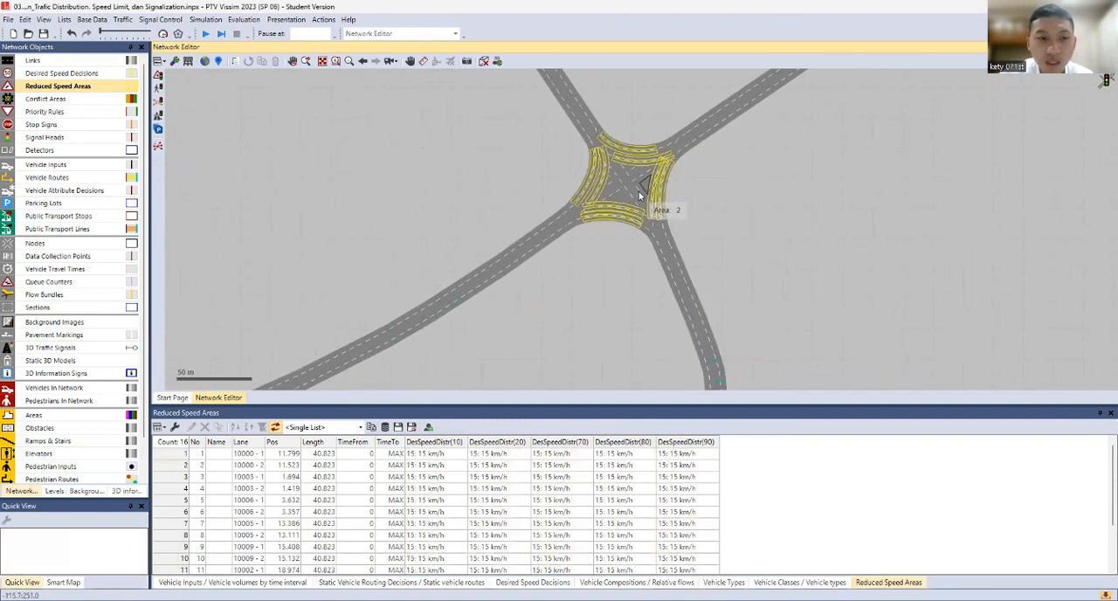
Activate conflict areas and set the one between connectors 10014 and 10015 at the three-leg junction to "2 waits for 1"
left_click(51, 99)
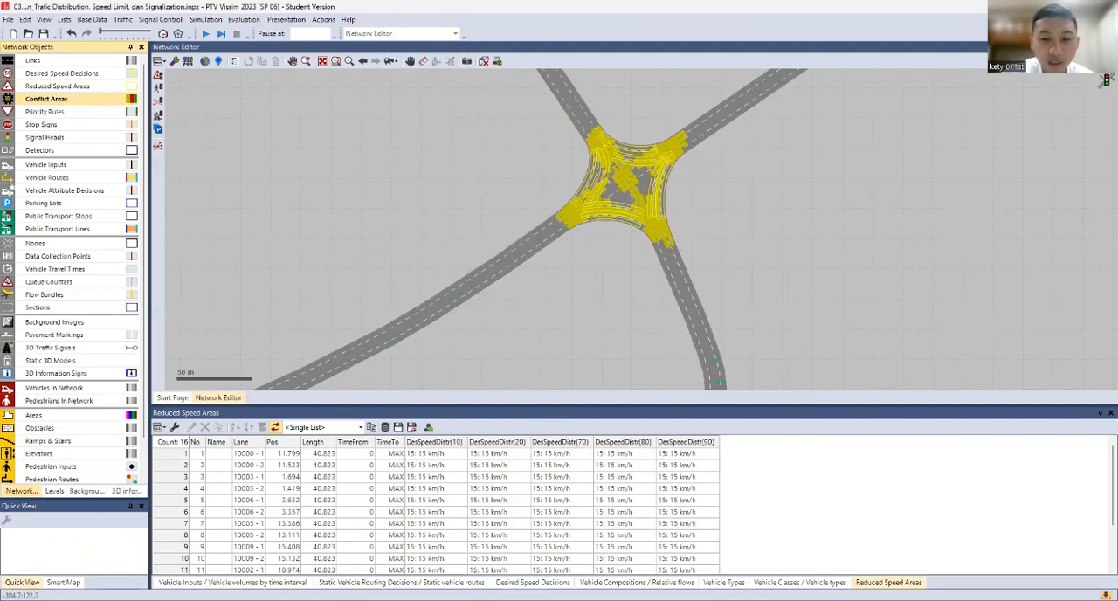
scroll(634, 253, "up", 5)
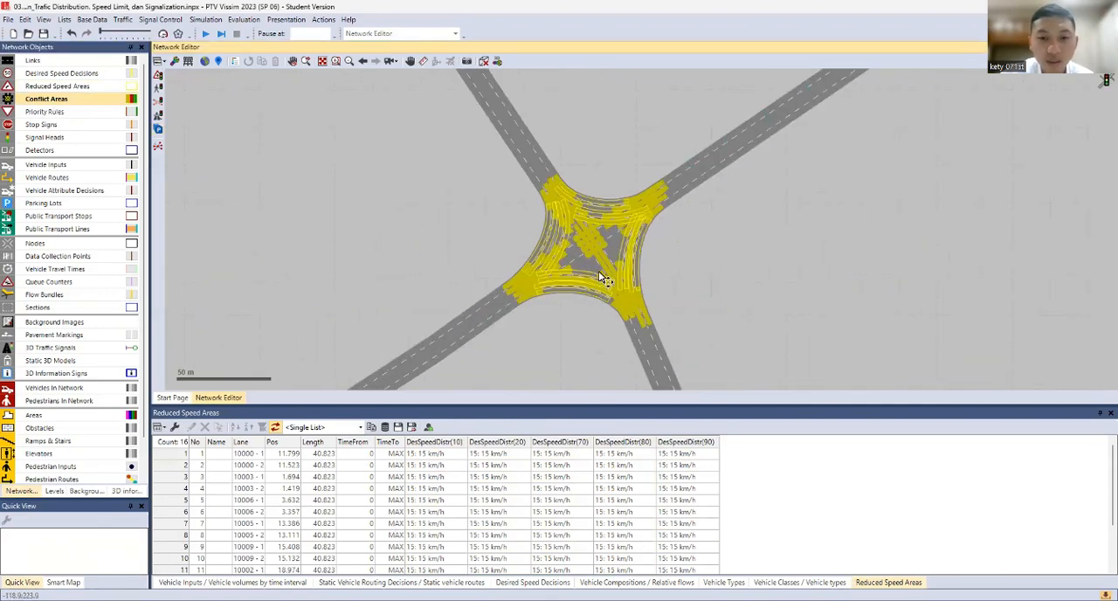
left_click_drag(670, 264, 574, 388)
left_click_drag(834, 160, 568, 350)
left_click_drag(854, 187, 556, 384)
scroll(651, 279, "up", 3)
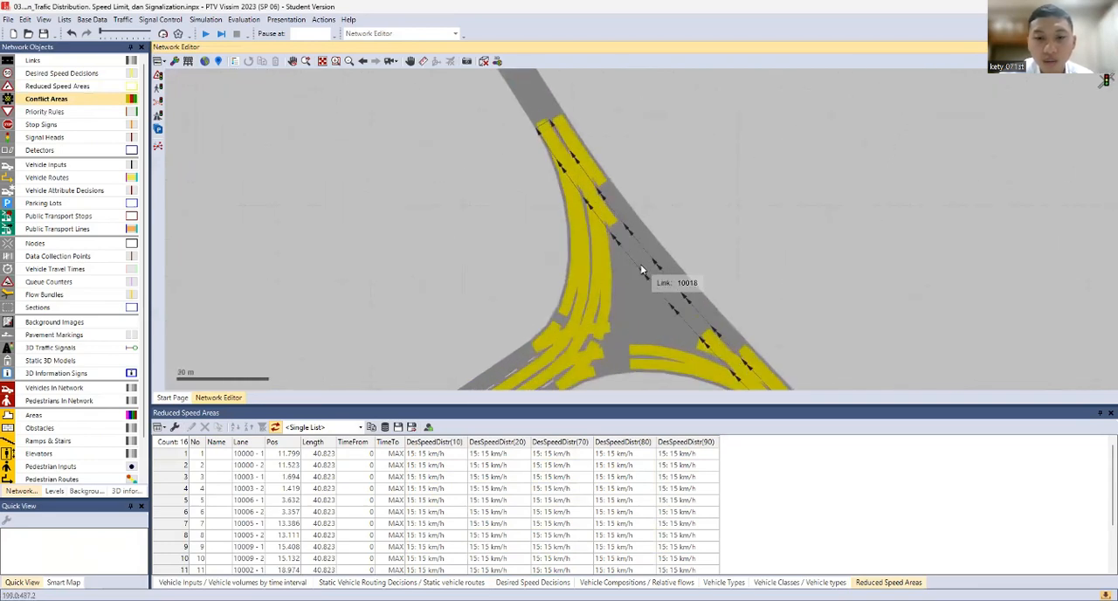
left_click_drag(814, 228, 790, 152)
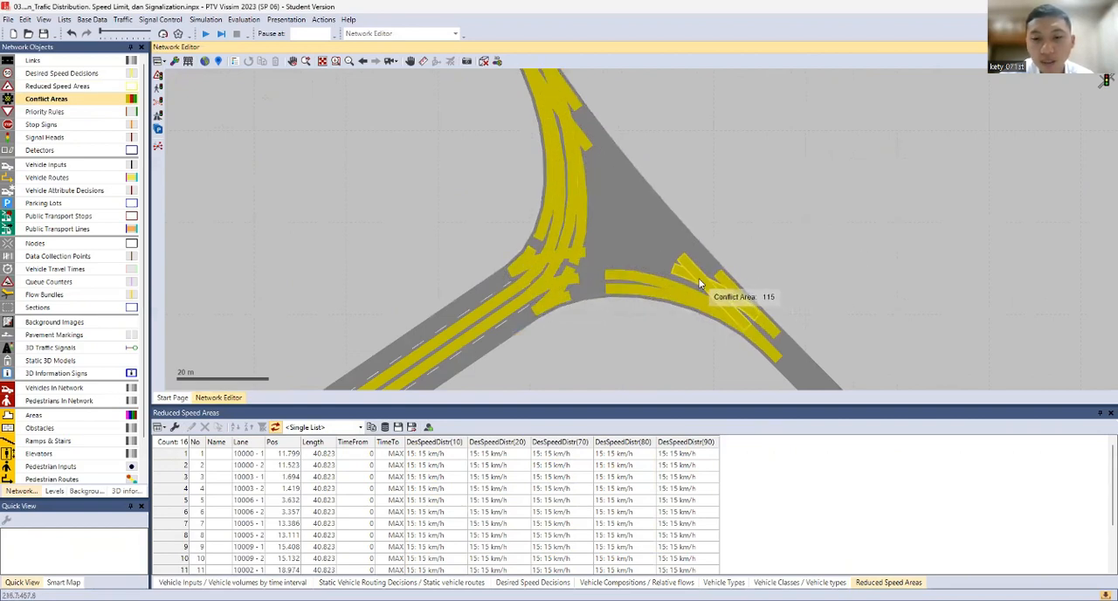
left_click(760, 311)
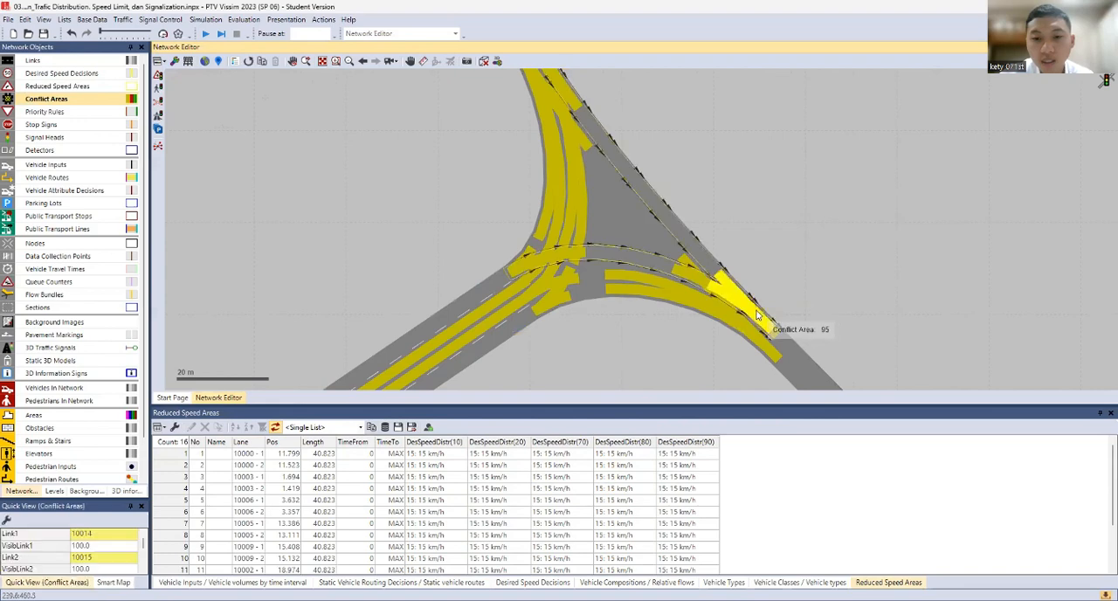
scroll(669, 160, "down", 1)
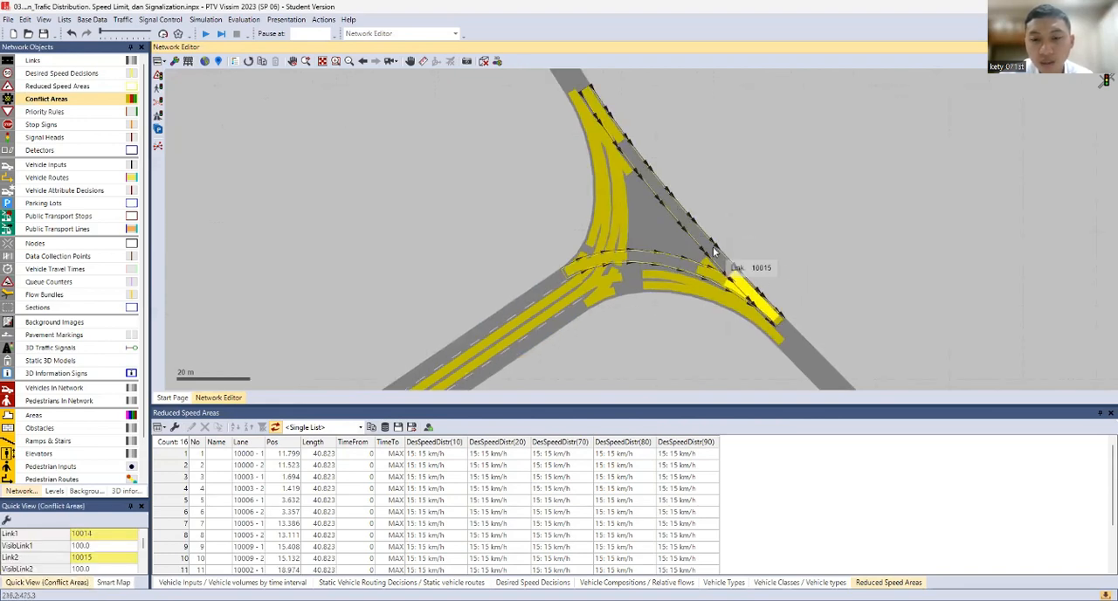
scroll(637, 166, "down", 1)
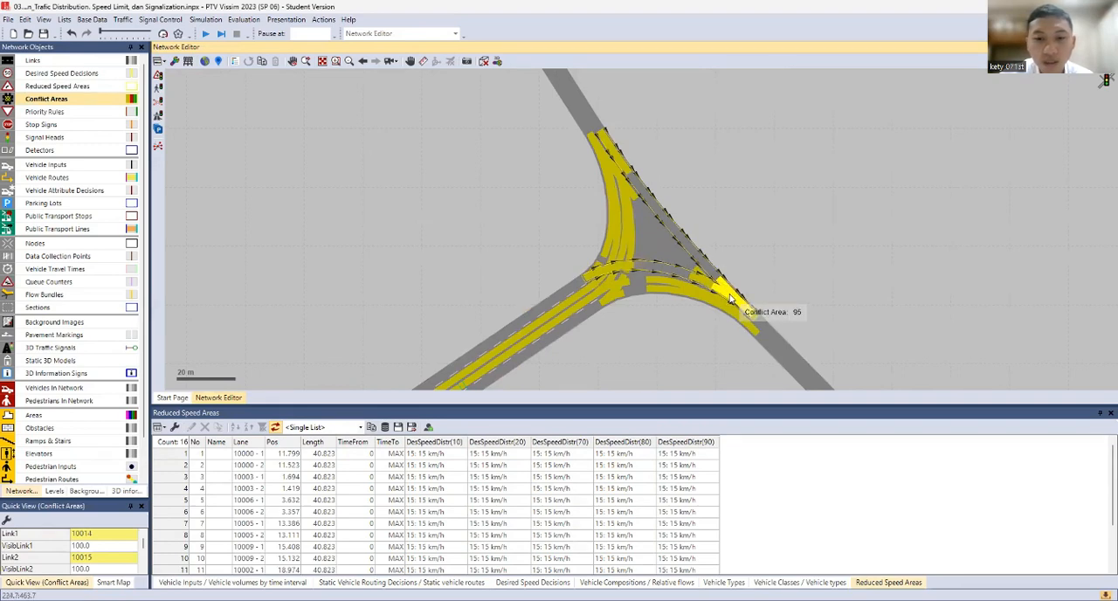
right_click(730, 300)
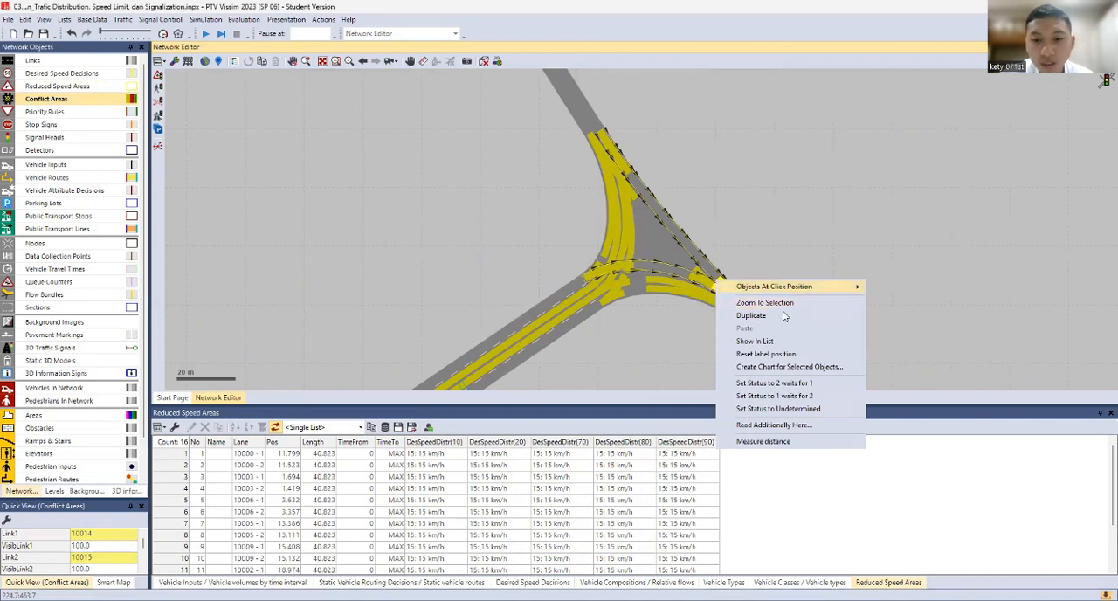
left_click(777, 386)
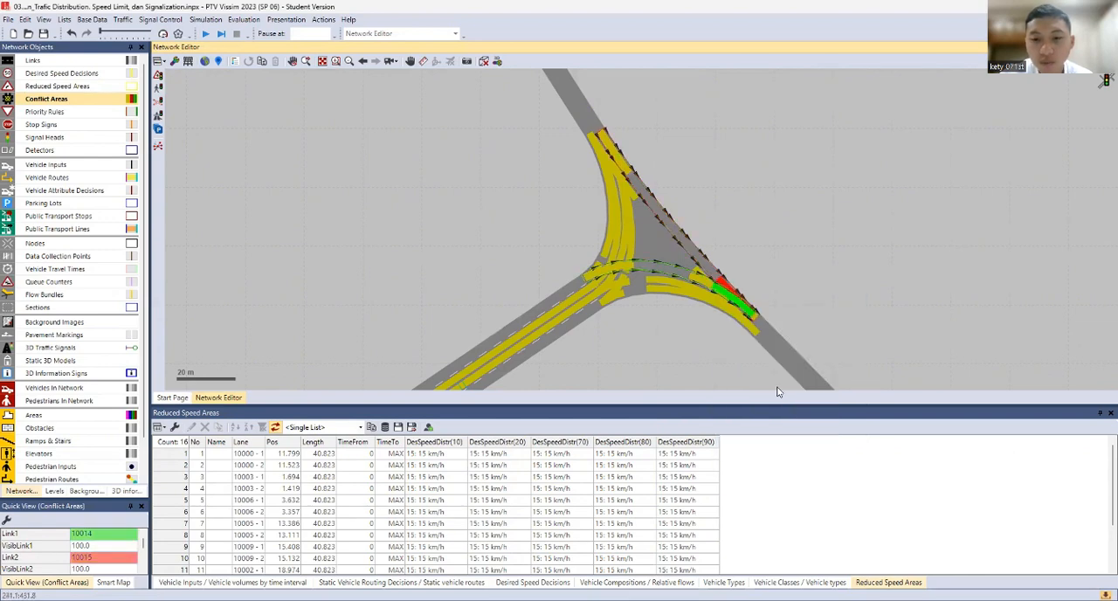
Set the conflict area between connectors 10012 and 10018 on the three-leg junction's northern arm to "1 waits for 2"
scroll(738, 297, "up", 2)
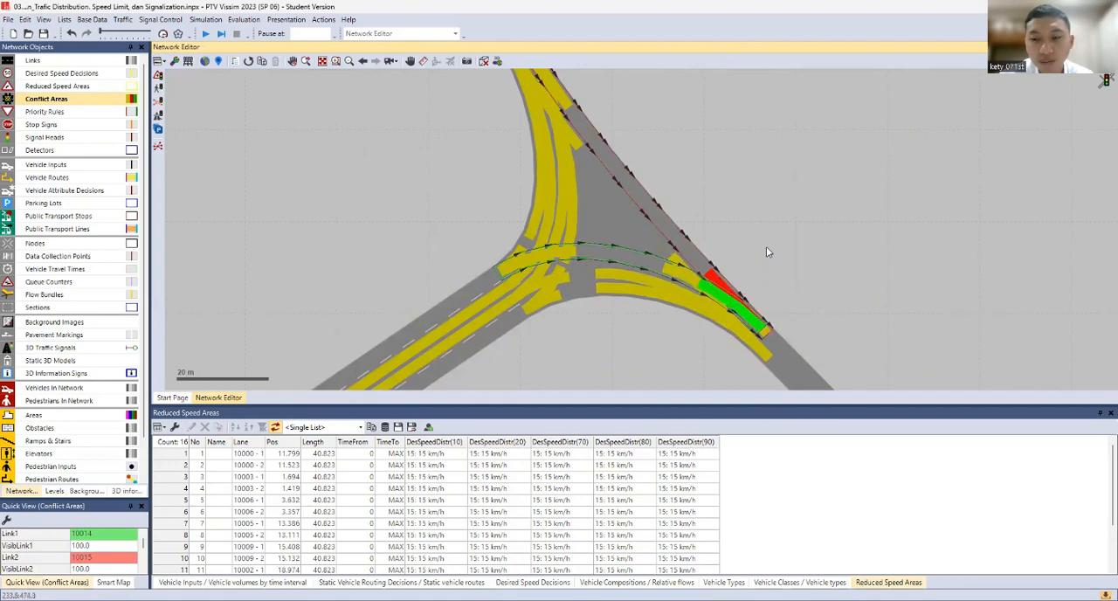
scroll(767, 246, "down", 2)
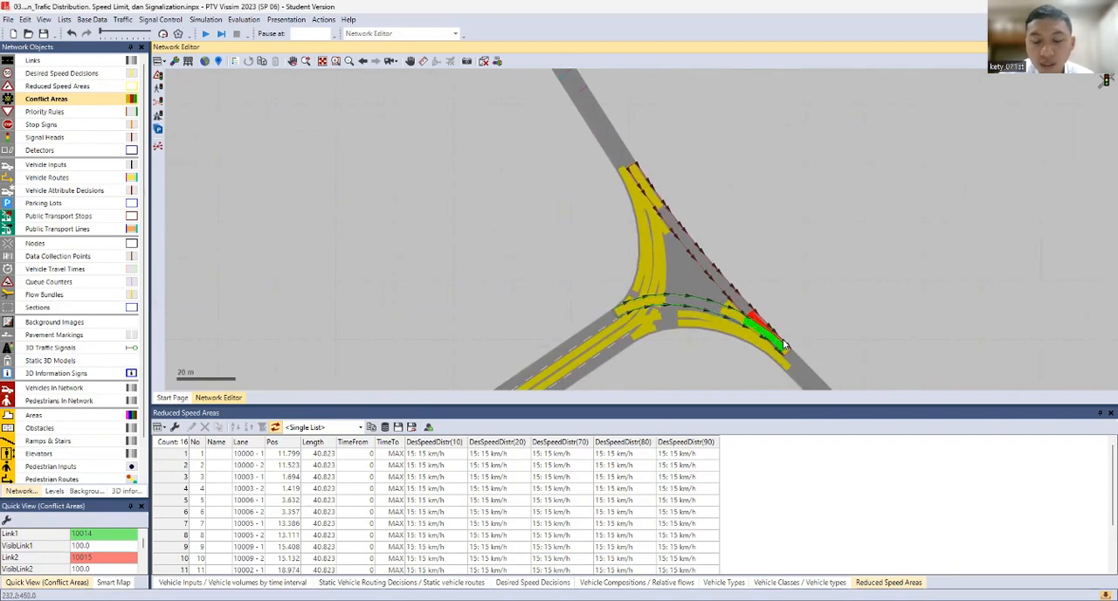
scroll(777, 338, "up", 2)
scroll(609, 195, "down", 1)
left_click_drag(609, 196, 679, 315)
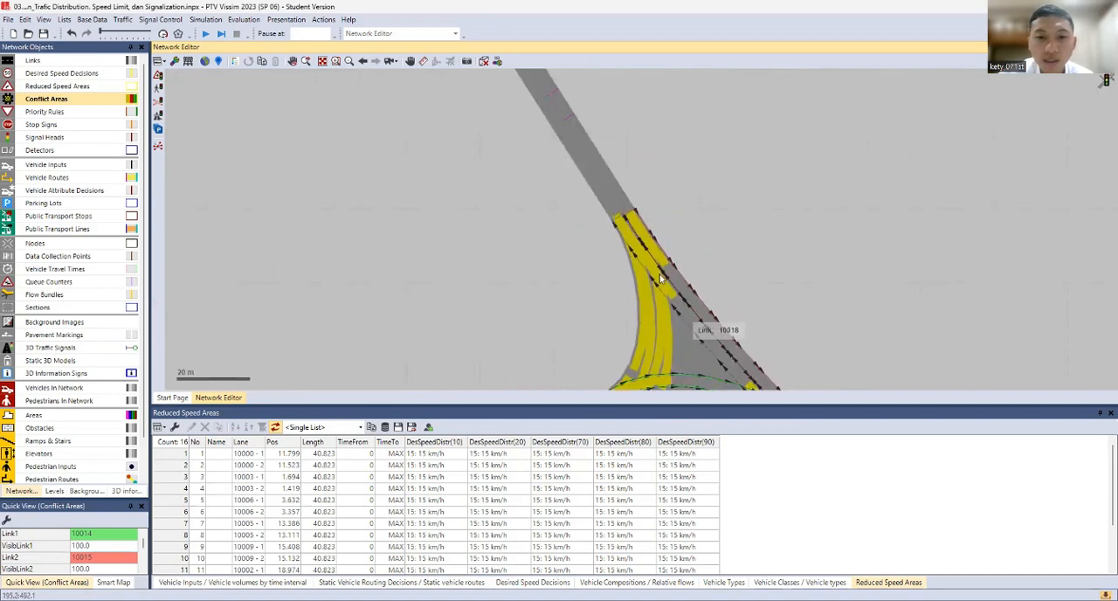
left_click(625, 231)
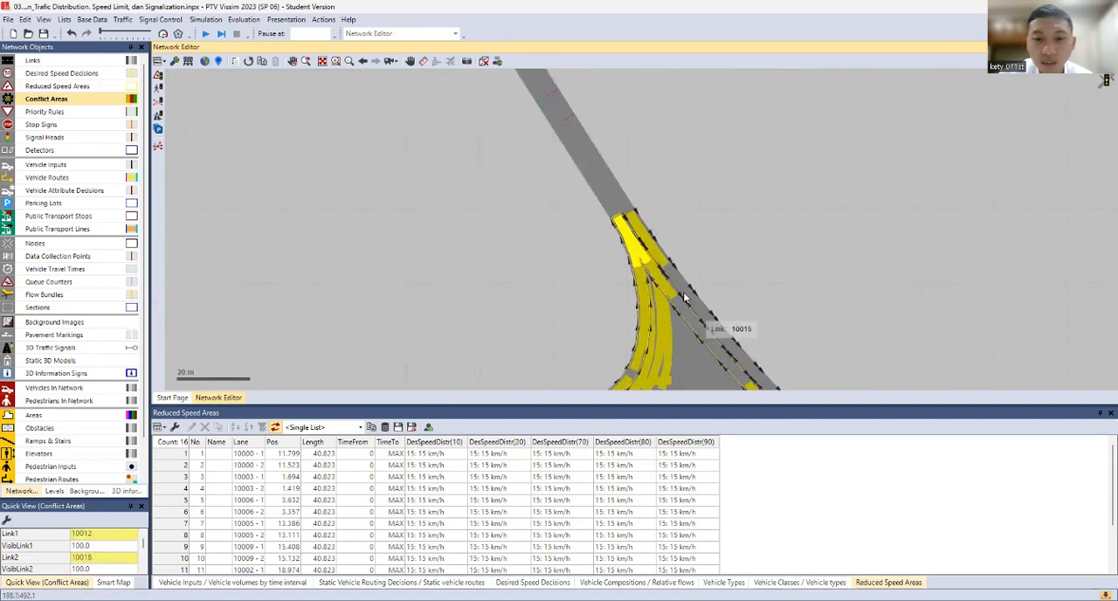
right_click(642, 238)
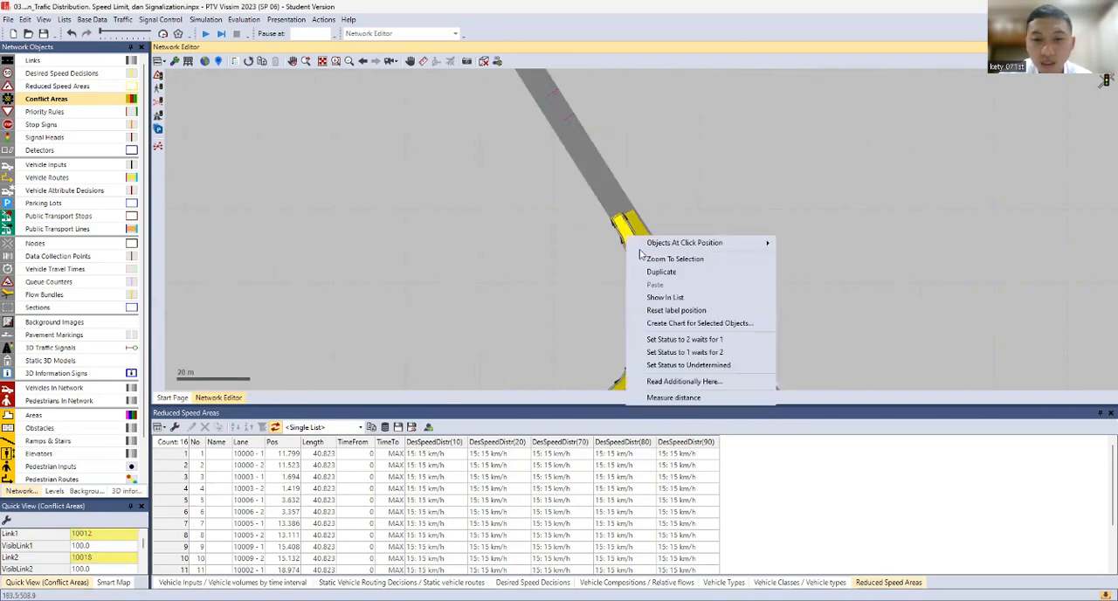
left_click(686, 352)
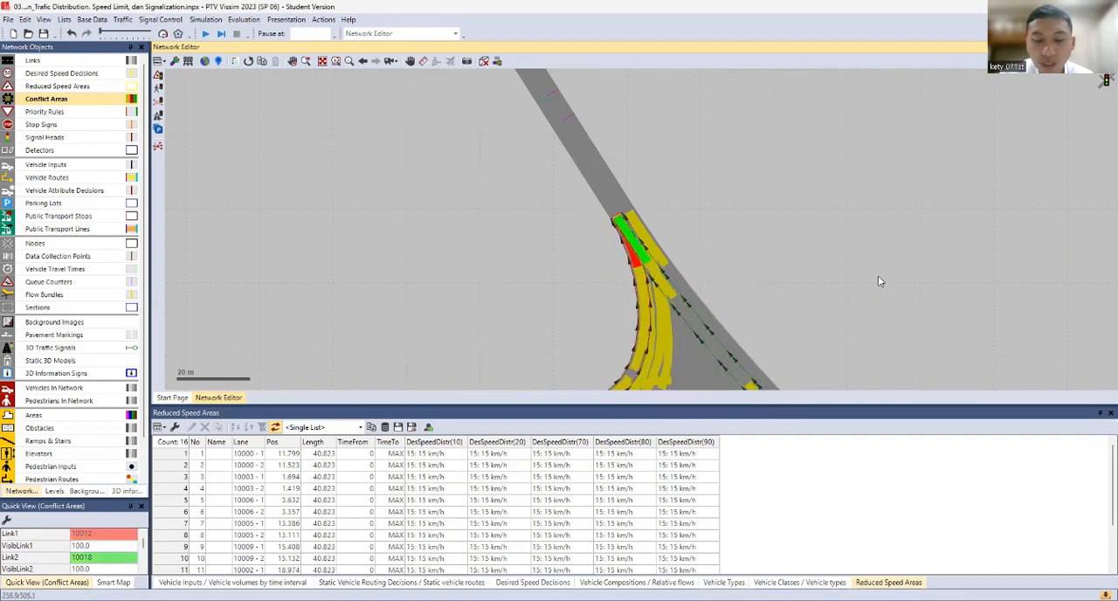
Set the conflict area where connectors 10014 and 10016 cross at the three-leg junction to Undetermined
scroll(857, 291, "down", 4)
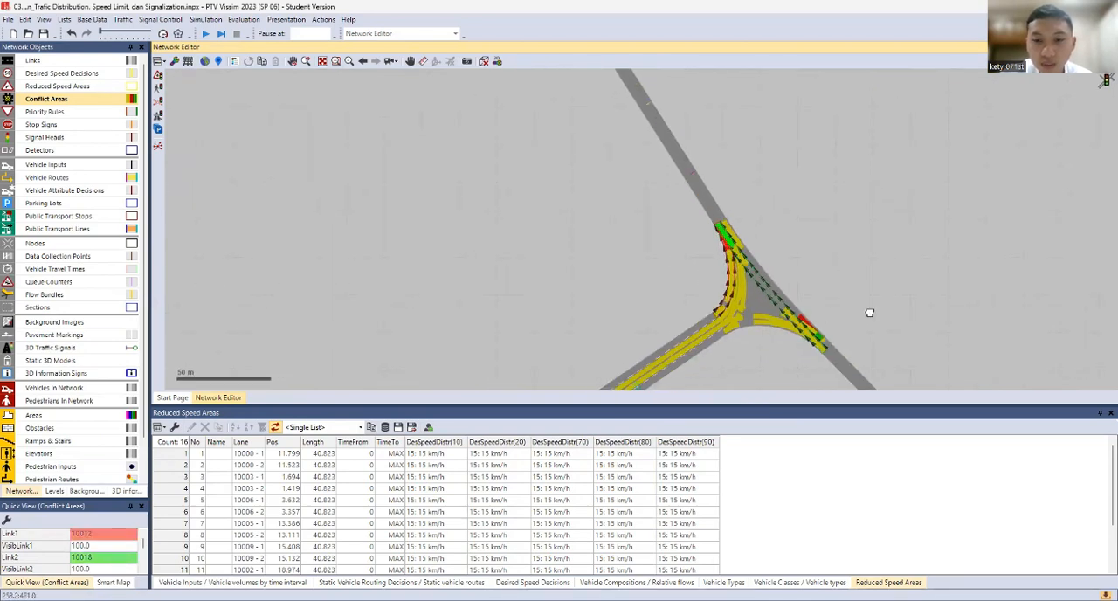
scroll(637, 278, "up", 7)
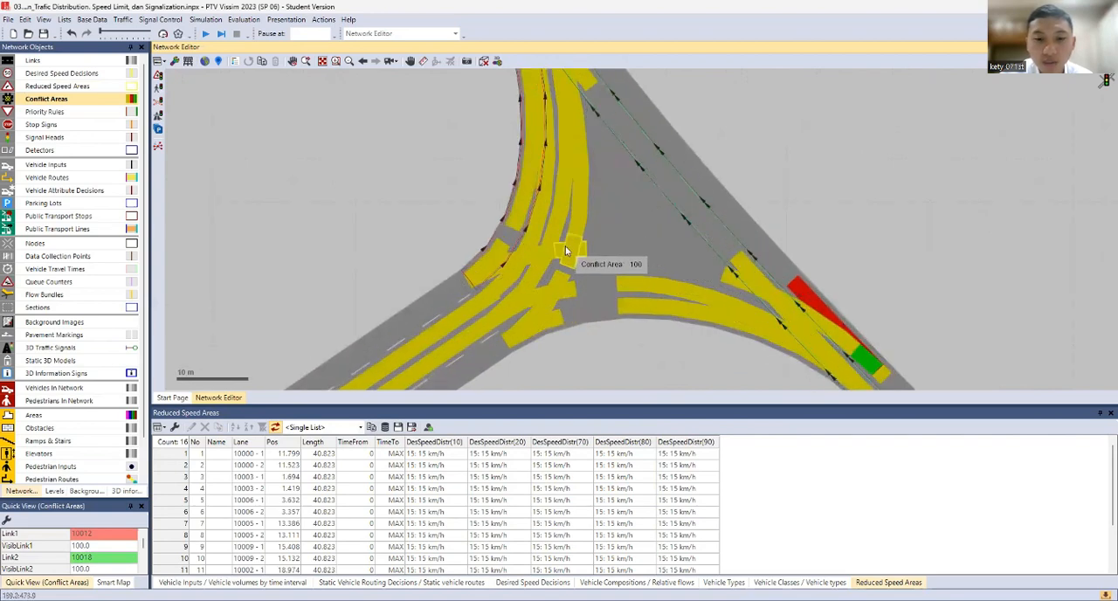
left_click(568, 250)
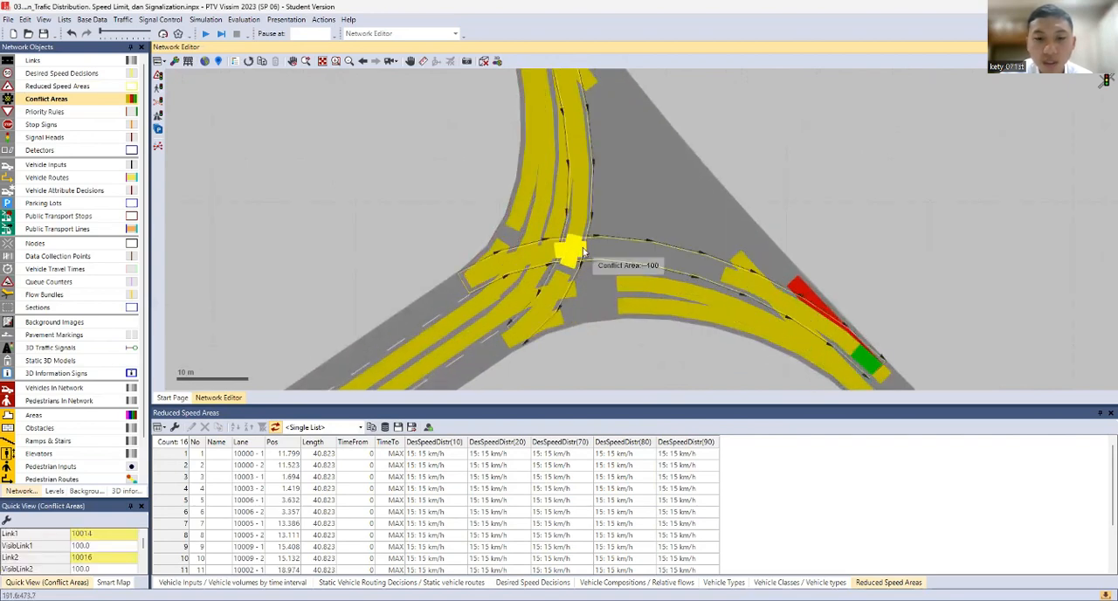
right_click(562, 236)
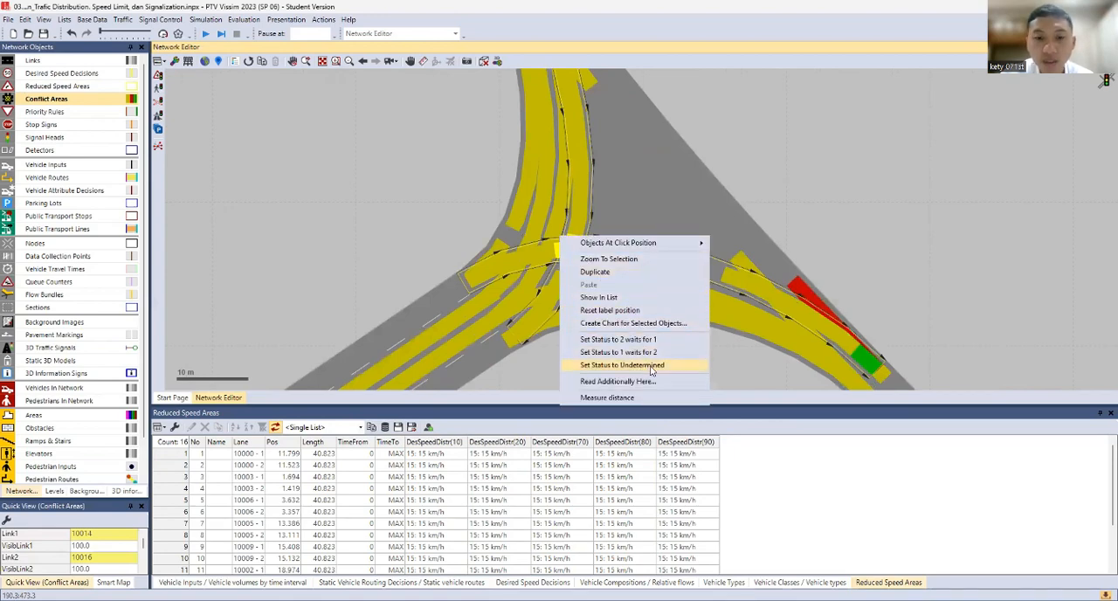
left_click(651, 367)
Review the conflict areas around the three-leg junction and return to the four-leg junction
scroll(576, 246, "down", 3)
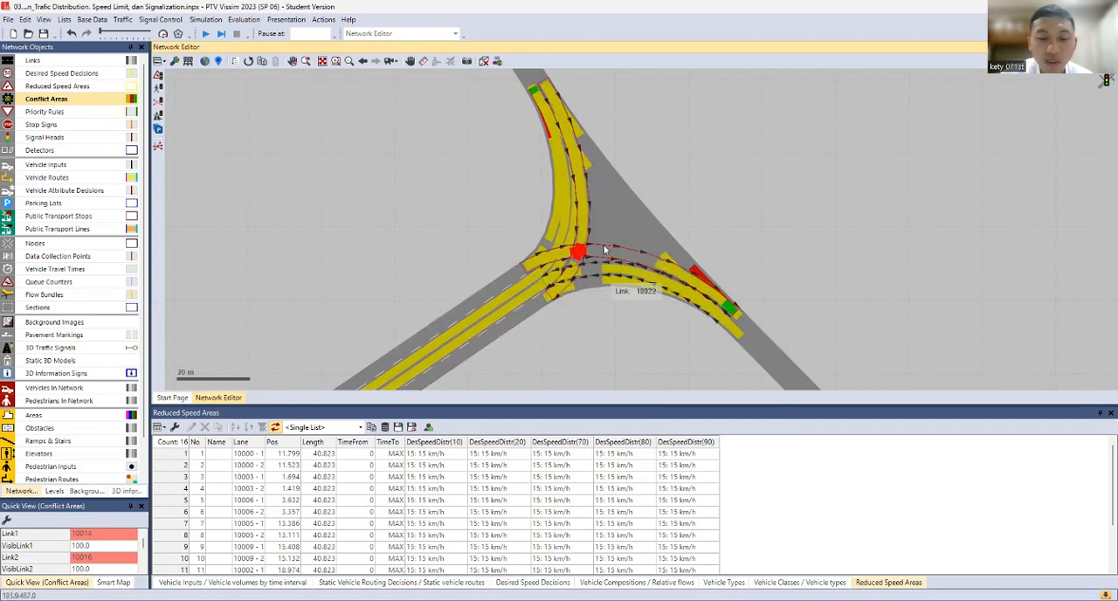
left_click_drag(603, 186, 644, 269)
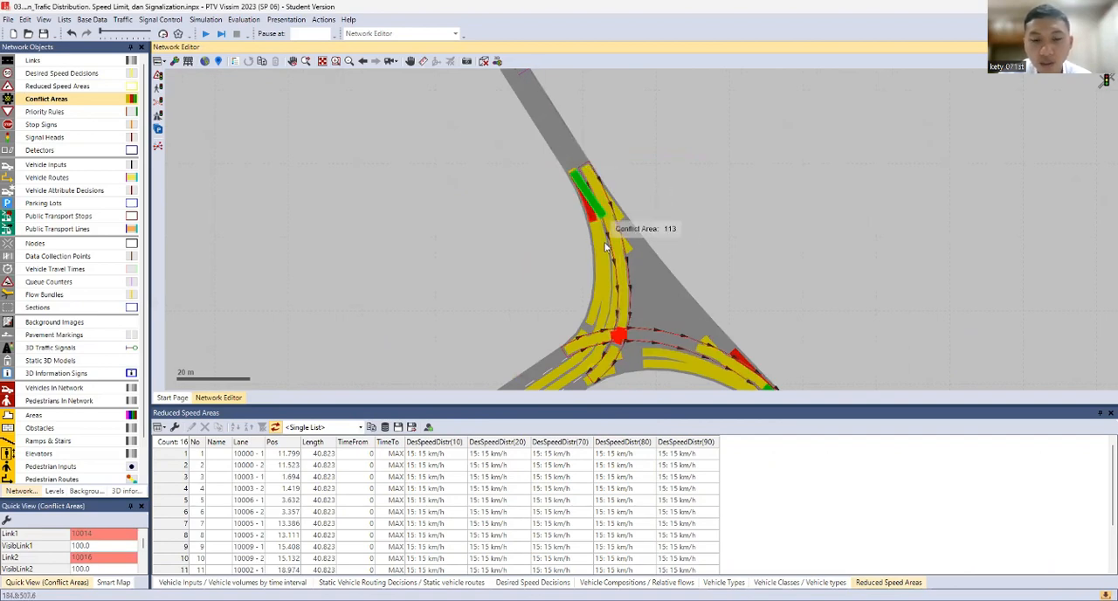
left_click_drag(623, 332, 604, 276)
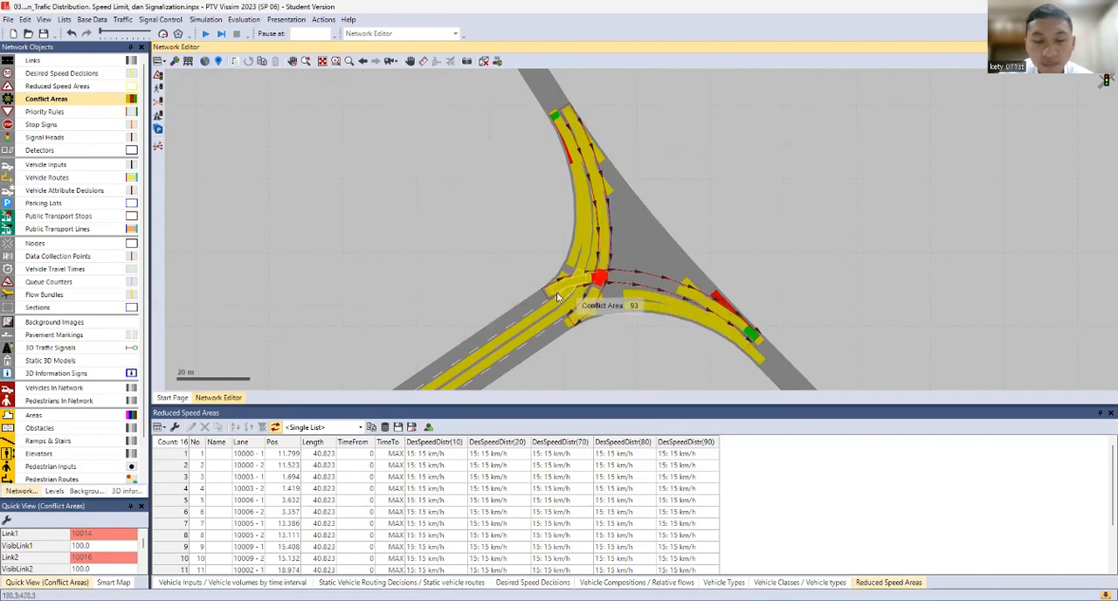
scroll(658, 302, "down", 3)
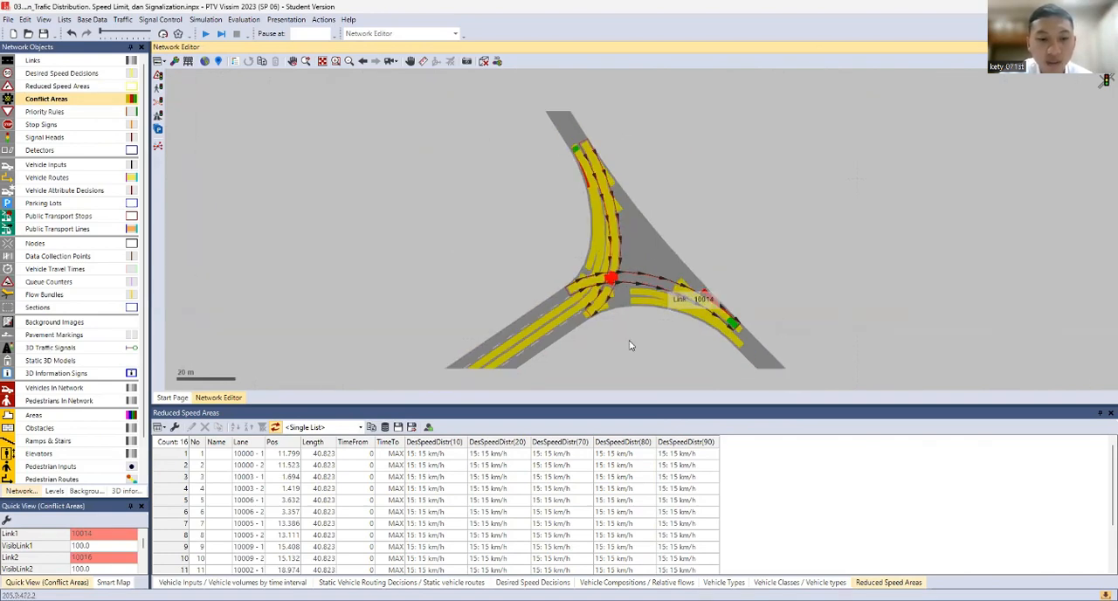
scroll(535, 310, "down", 1)
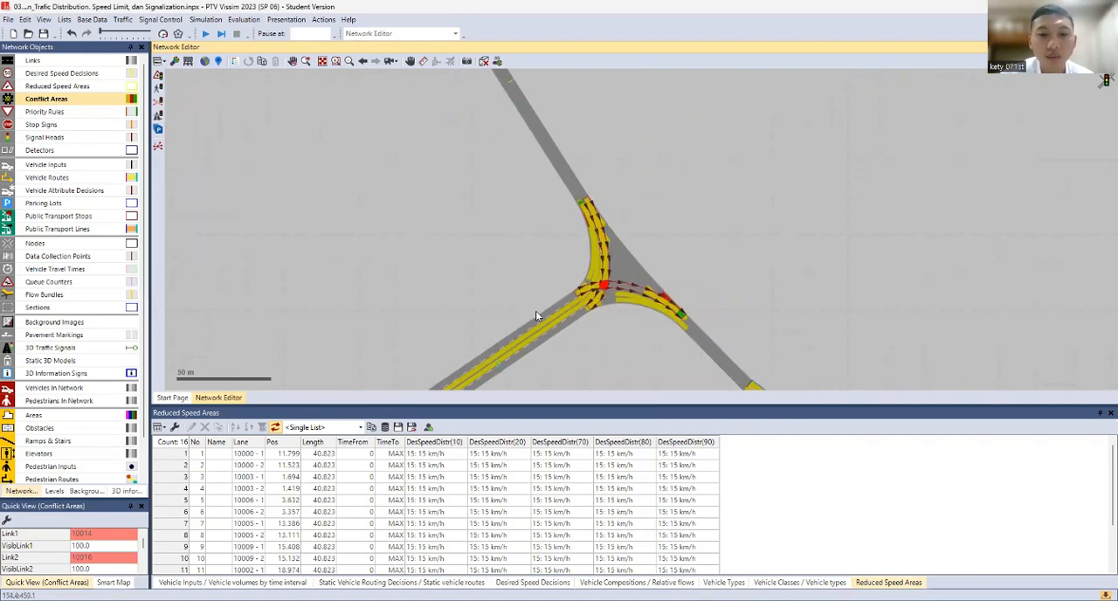
left_click_drag(536, 310, 730, 70)
left_click_drag(452, 286, 552, 145)
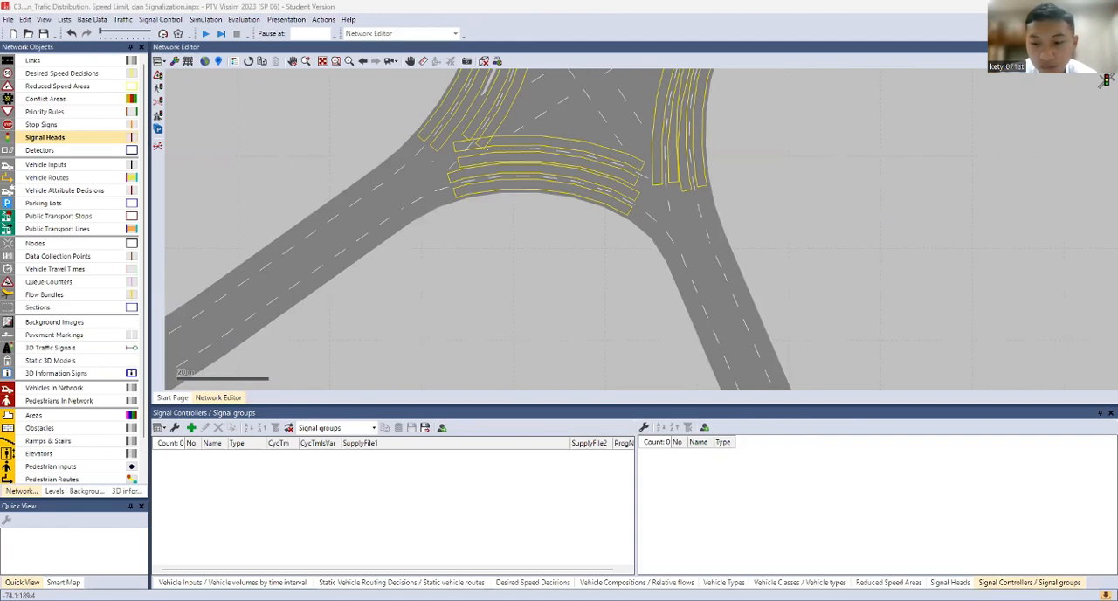
Close the Signal Heads list
left_click(961, 582)
right_click(964, 582)
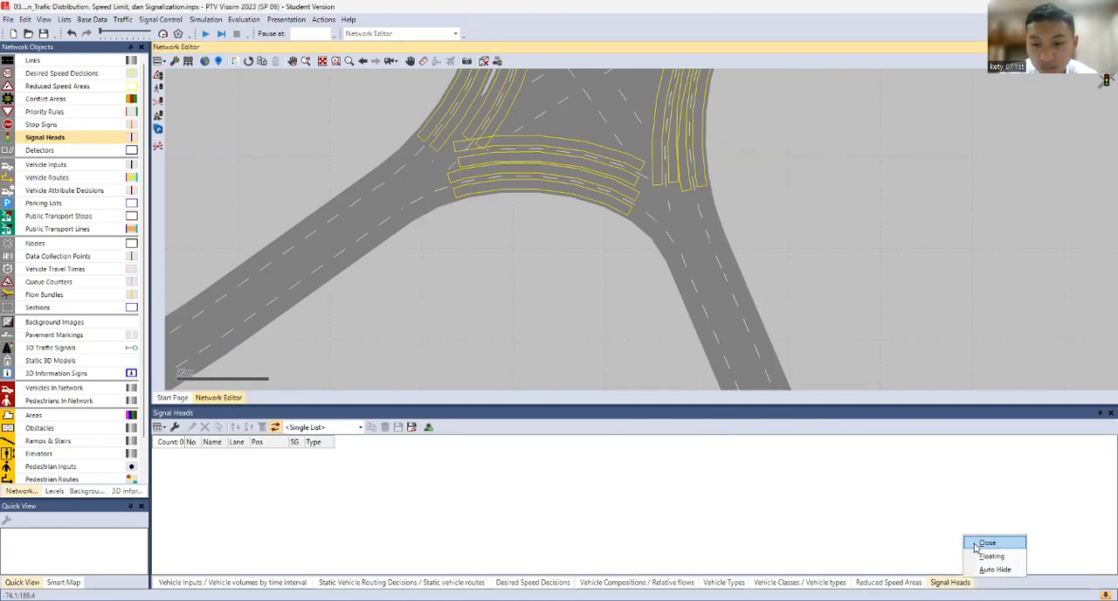
left_click(985, 543)
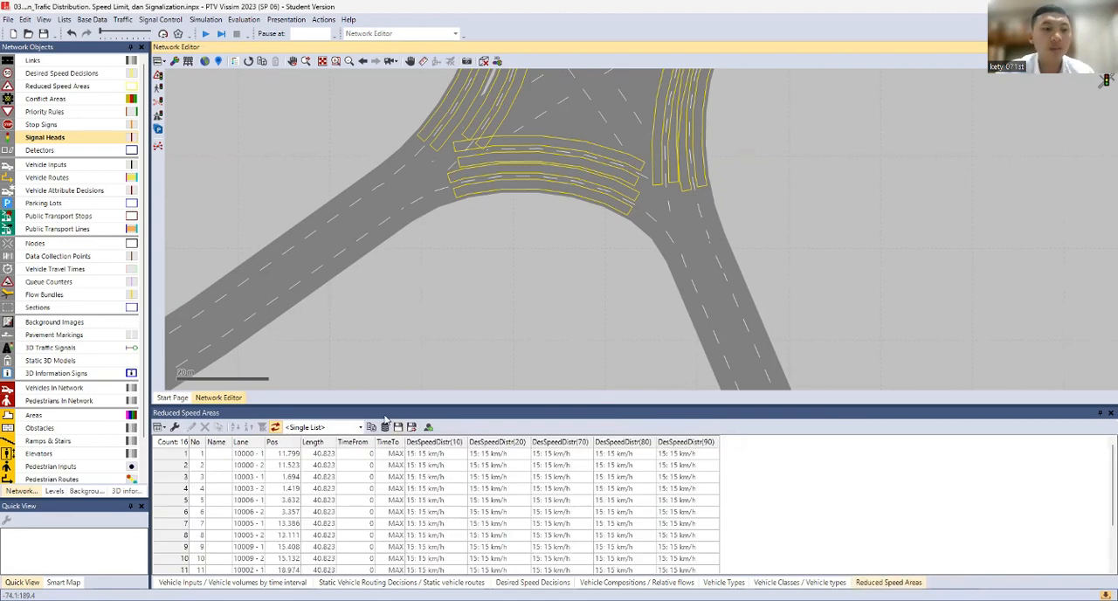
Open the list of signal controllers and add a Fixed Time controller named "Simpang 4"
scroll(430, 237, "down", 3)
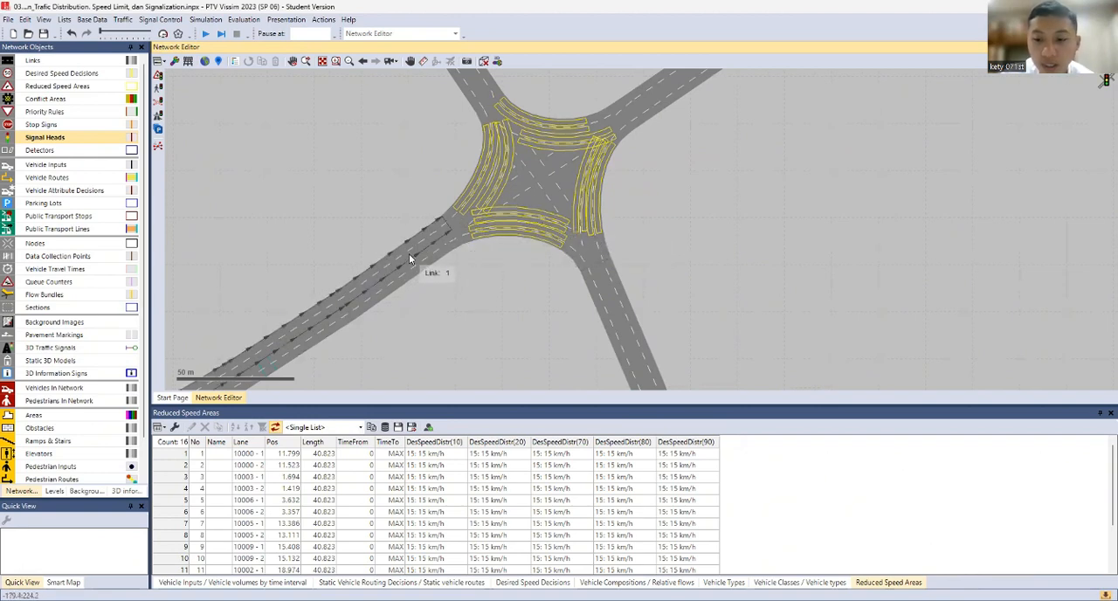
left_click(159, 19)
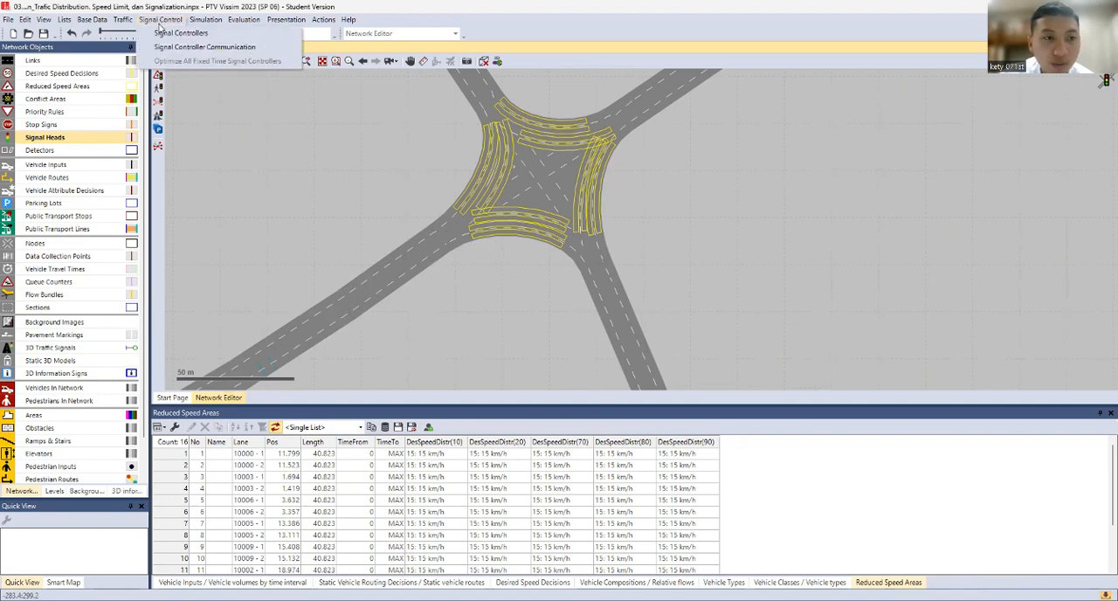
left_click(175, 32)
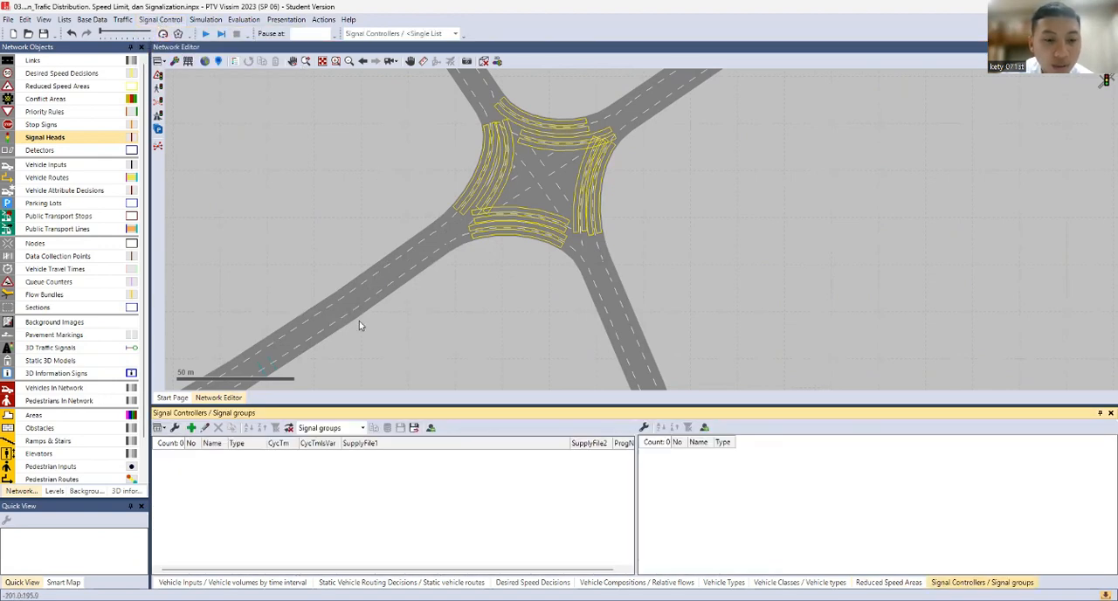
left_click(191, 428)
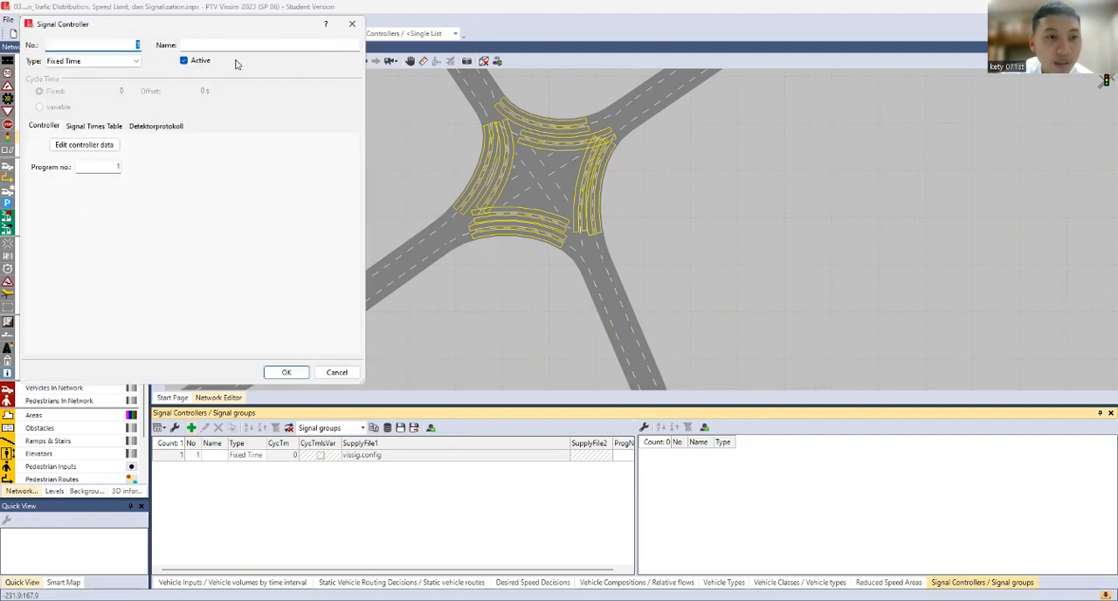
left_click(245, 48)
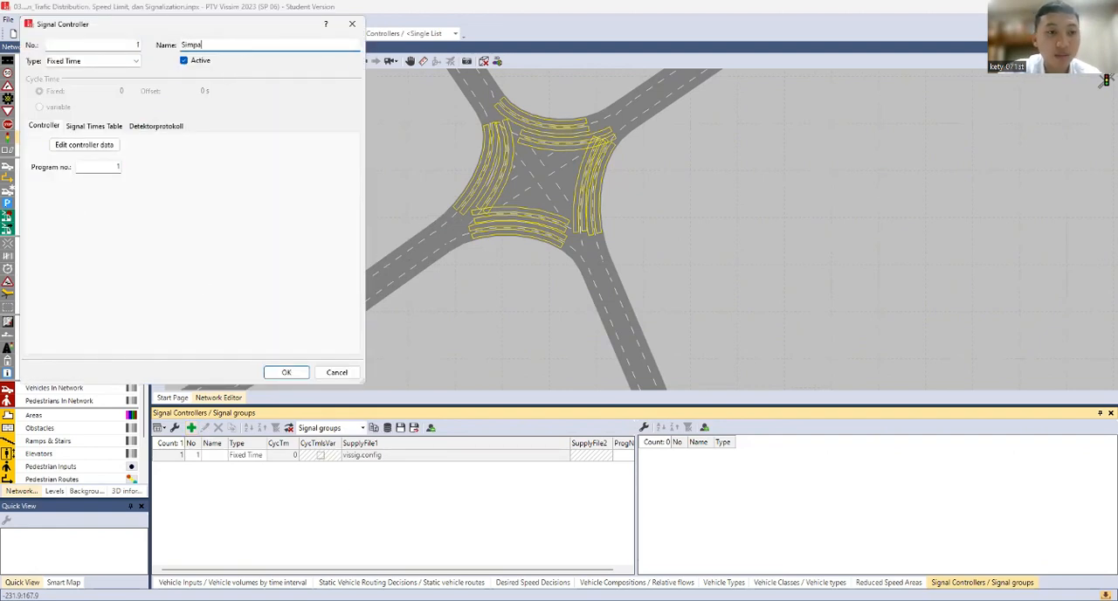
Open the new signal controller's data for editing and name the controller "Simpang 4" there as well
left_click(82, 145)
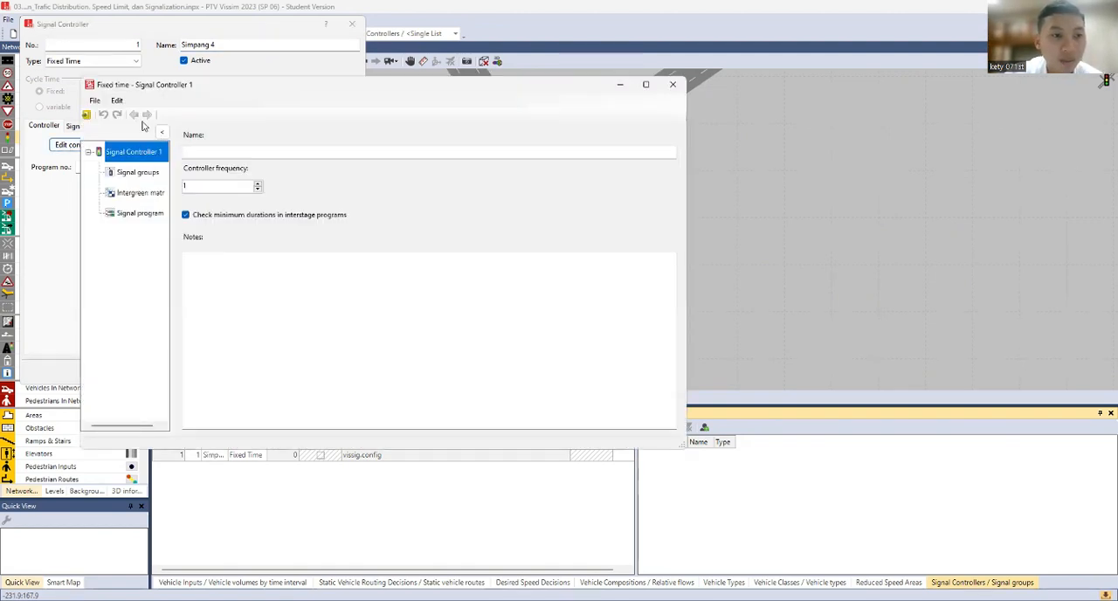
left_click(200, 154)
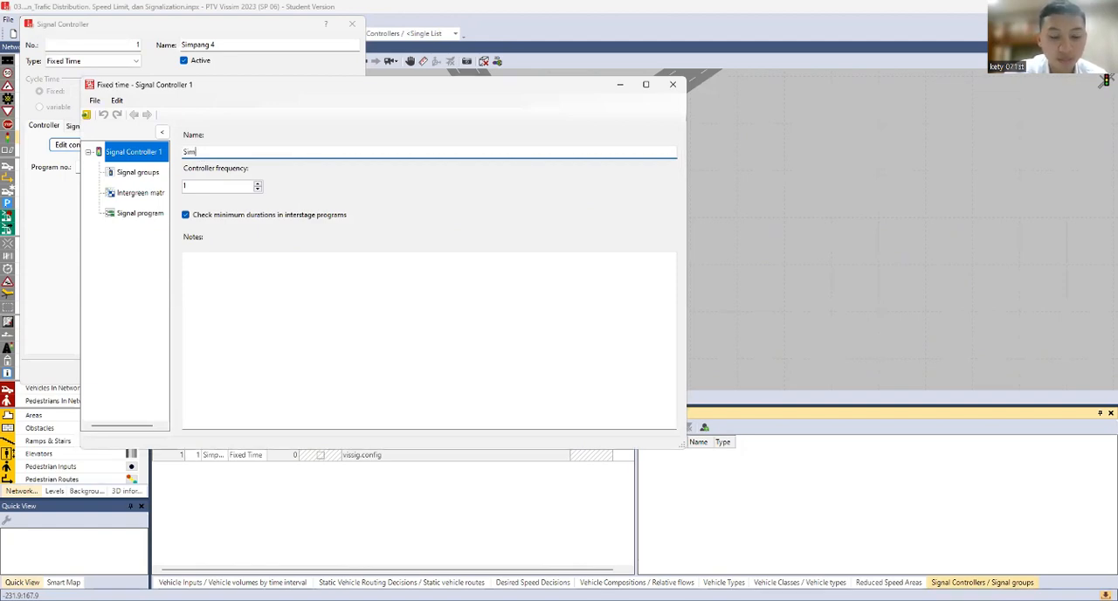
type("Simpang 4")
Add four signal groups to the Simpang 4 controller
left_click(138, 173)
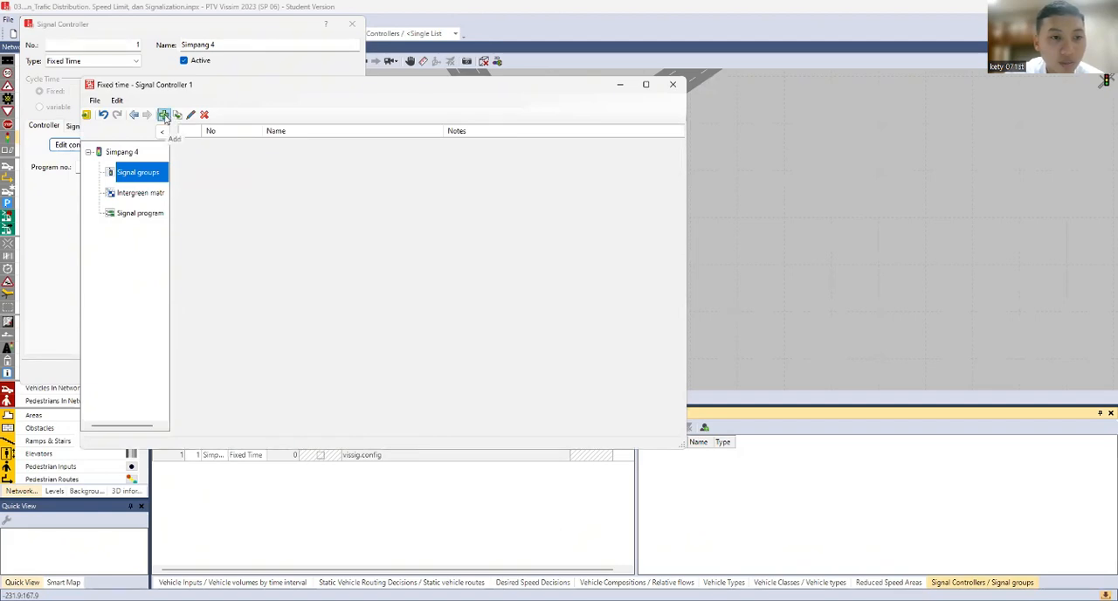
left_click(163, 114)
left_click(164, 115)
left_click(163, 115)
left_click(164, 115)
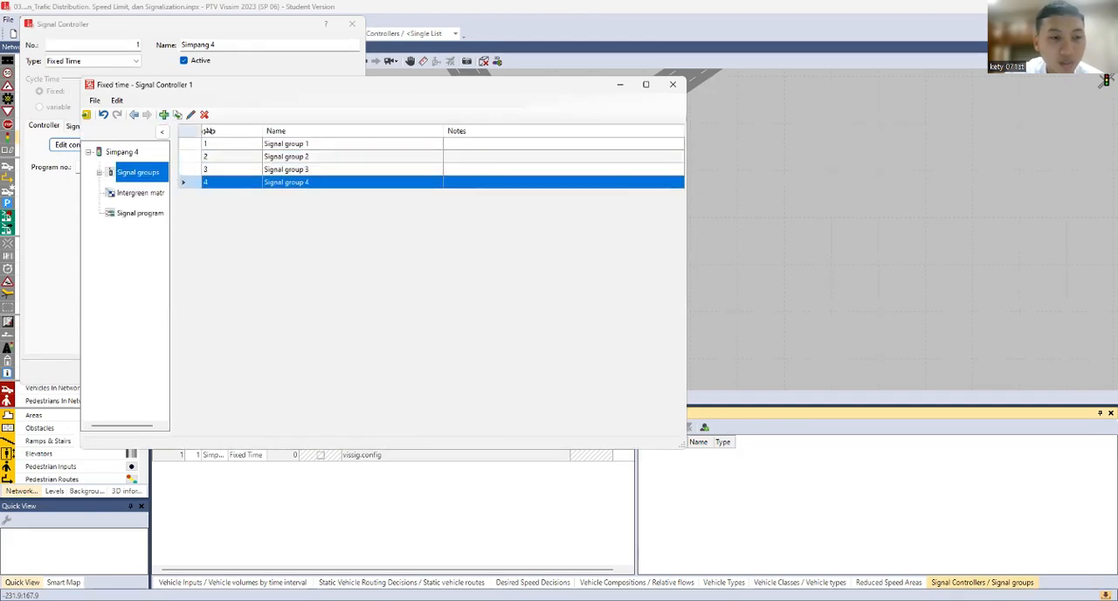
Set signal group 1 to the Red-Green-Amber sequence with a minimum red duration of 2
left_click(100, 174)
left_click(139, 192)
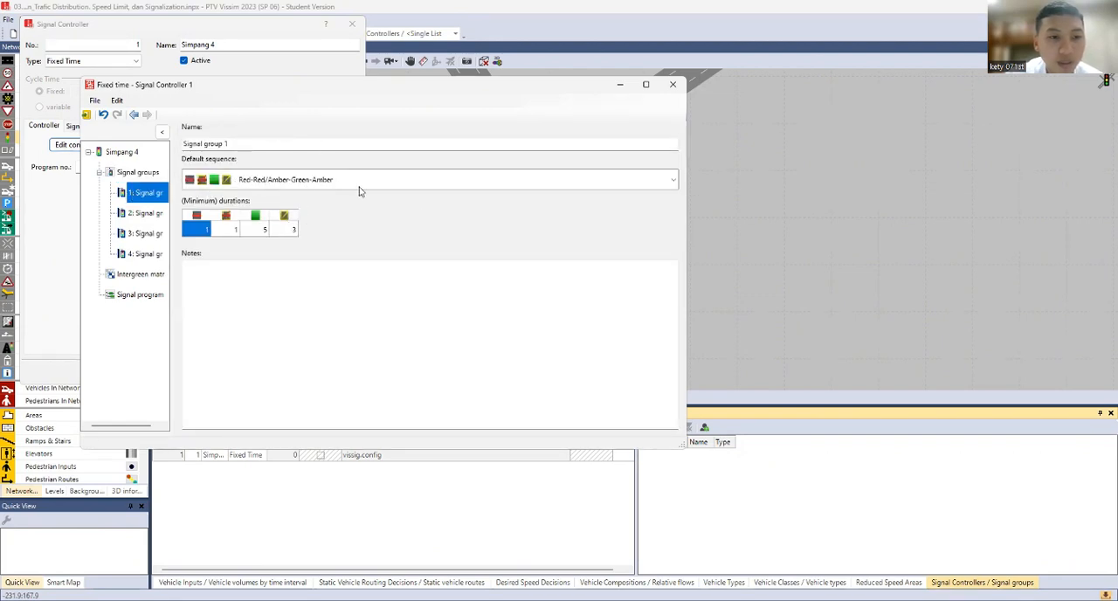
left_click(464, 182)
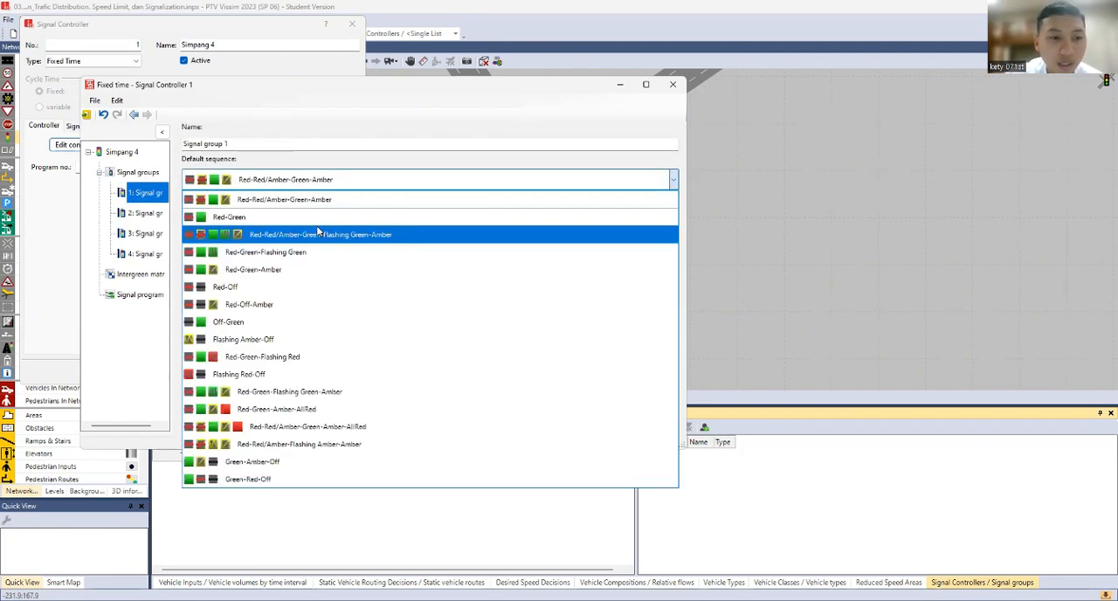
left_click(286, 271)
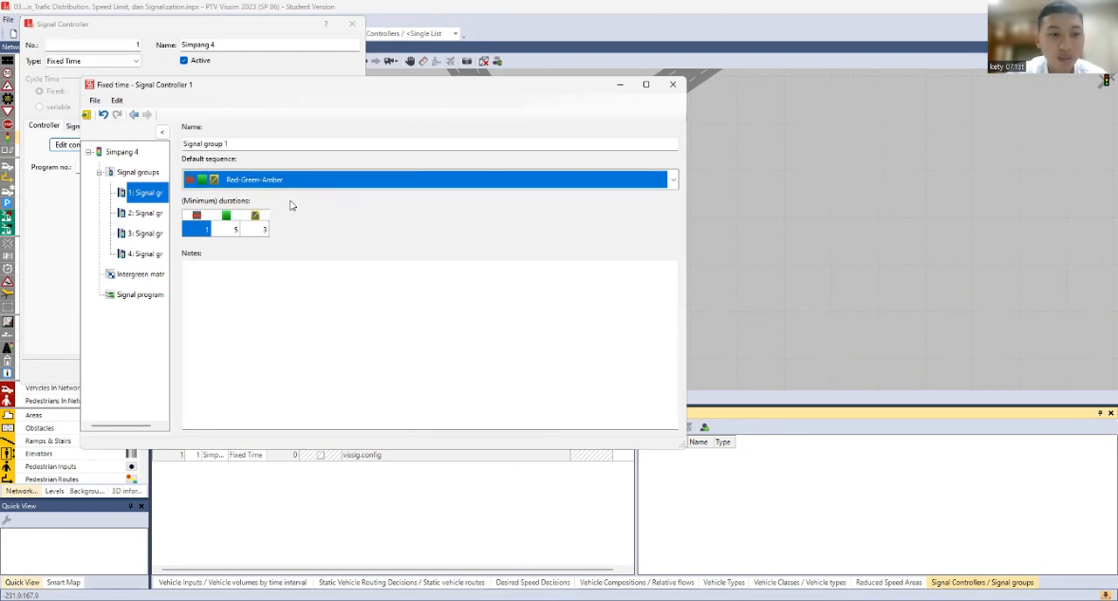
left_click(204, 229)
type("2")
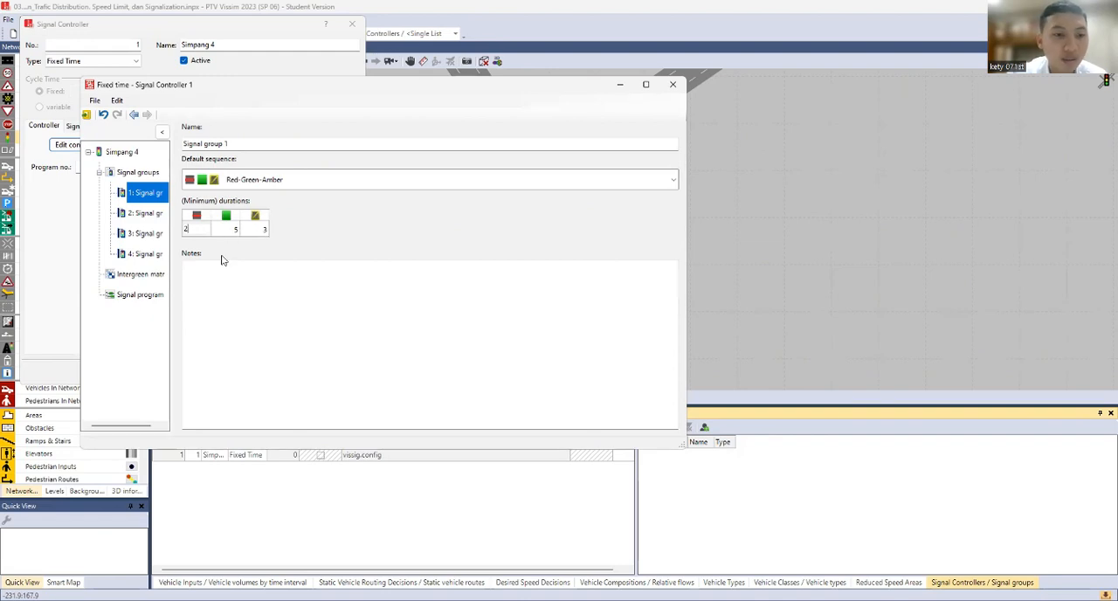
Set signal group 2 to the Red-Green-Amber sequence with a minimum red duration of 2
left_click(142, 213)
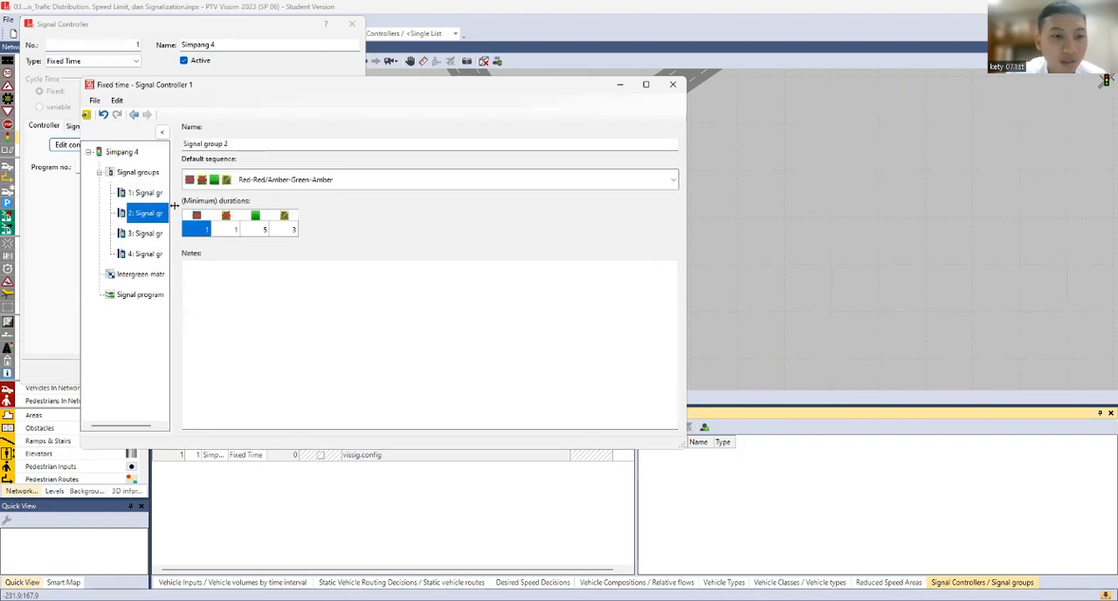
left_click(214, 182)
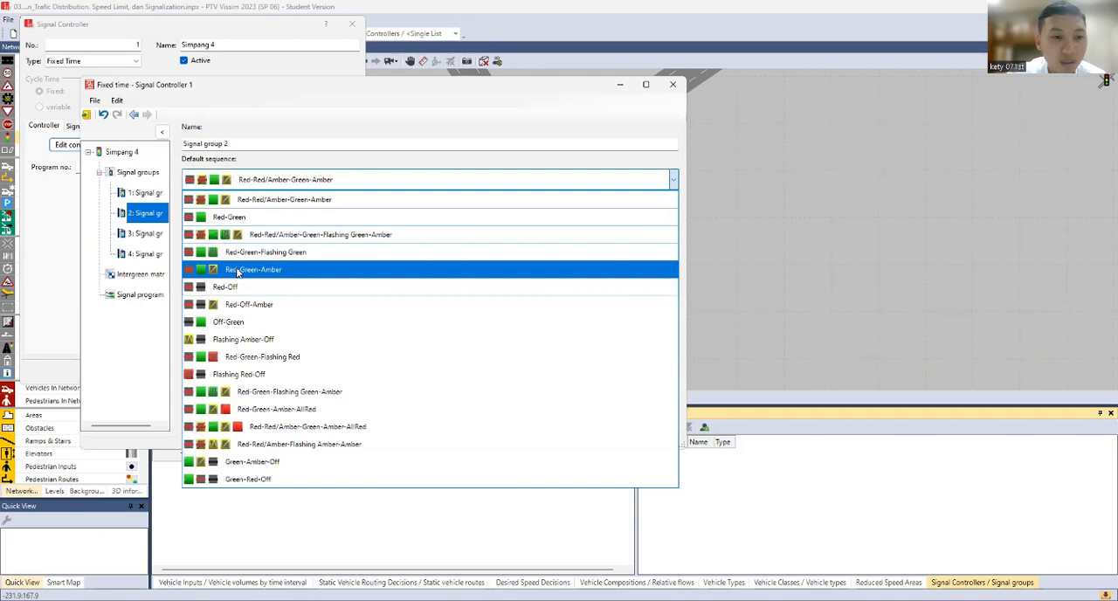
left_click(212, 269)
left_click(201, 230)
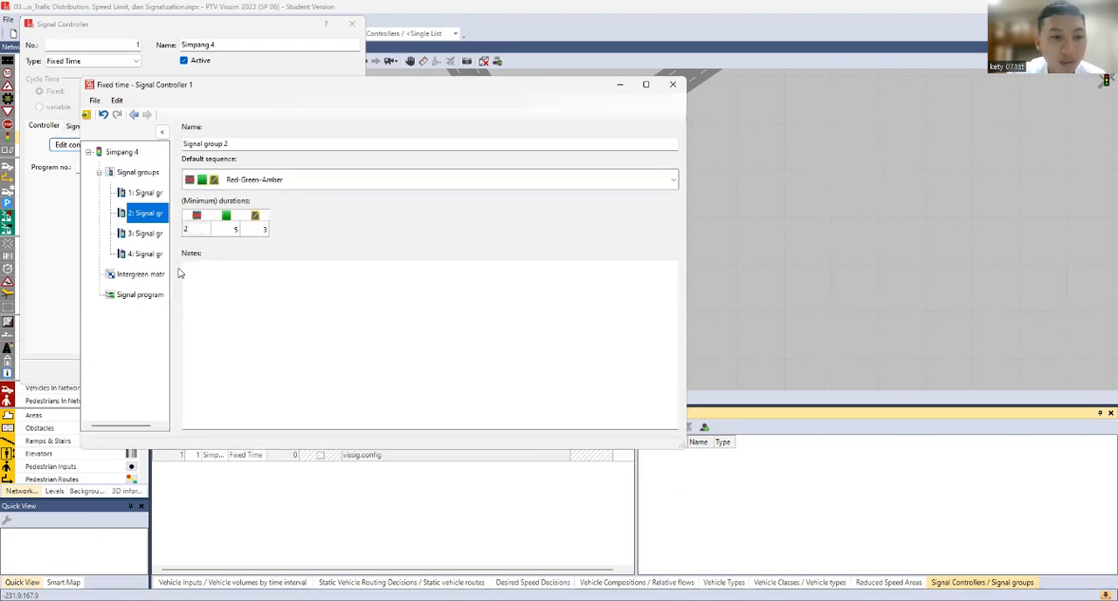
Set signal group 3 to the Red-Green-Amber sequence with a minimum red duration of 2
left_click(145, 234)
left_click(232, 182)
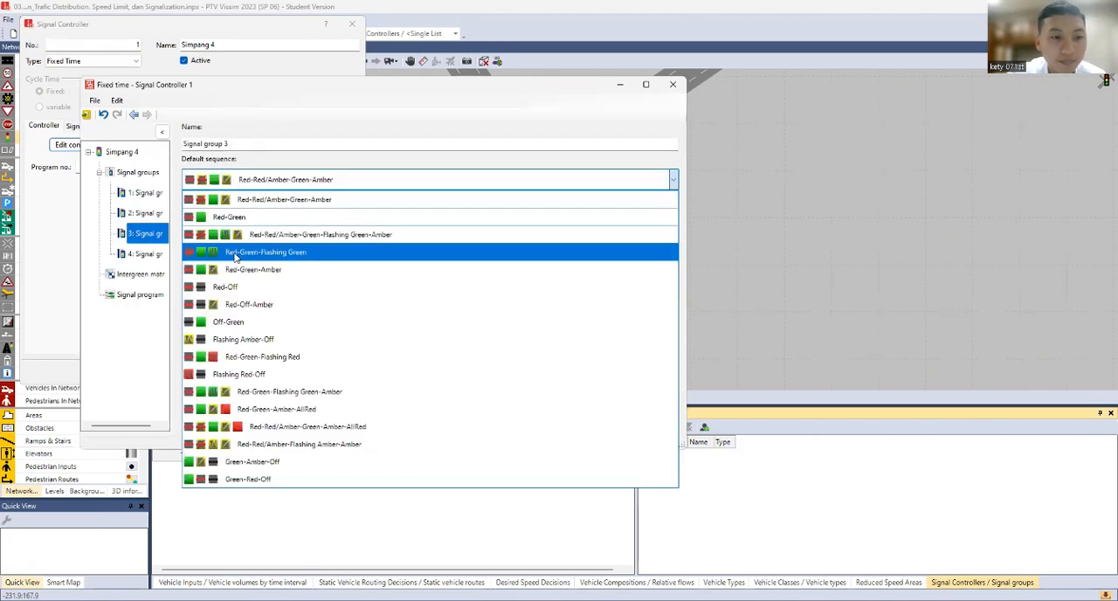
left_click(235, 273)
left_click(196, 229)
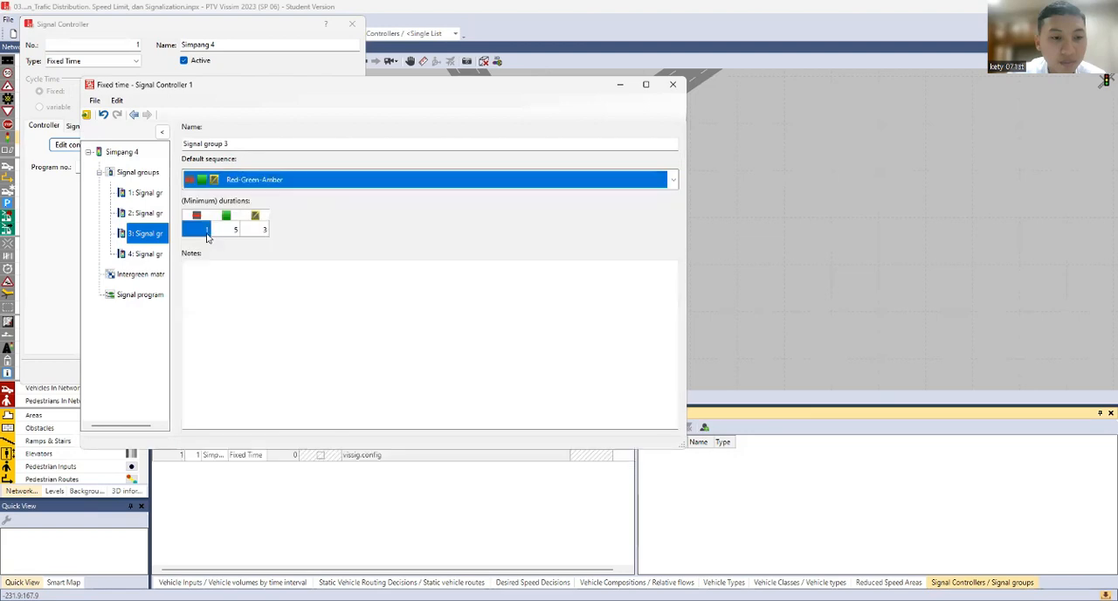
type("2")
Set signal group 4 to the Red-Green-Amber sequence with a minimum red duration of 2
left_click(131, 254)
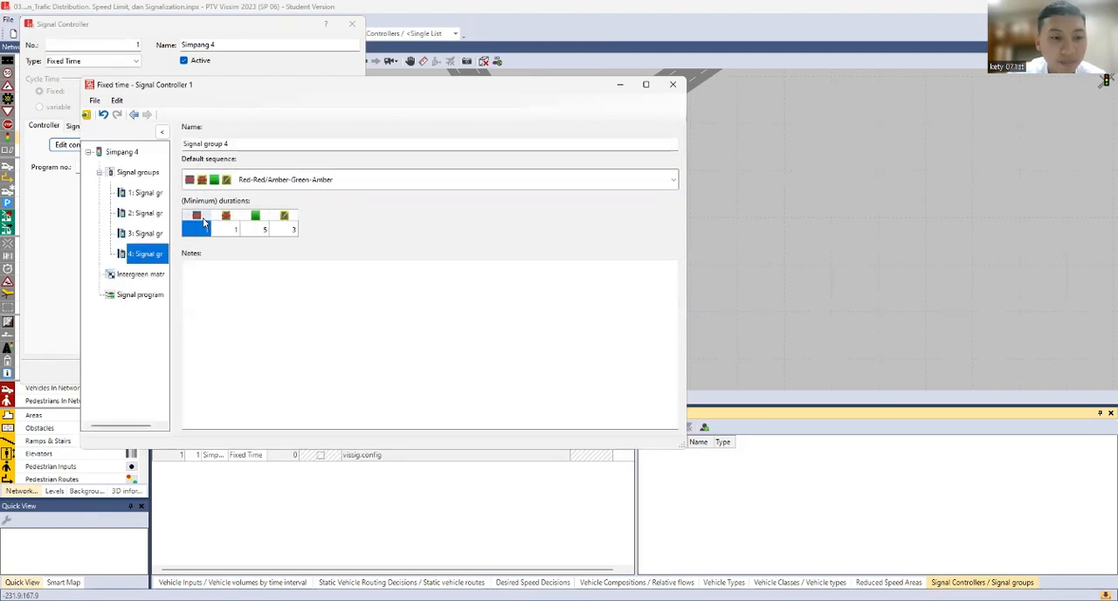
left_click(232, 181)
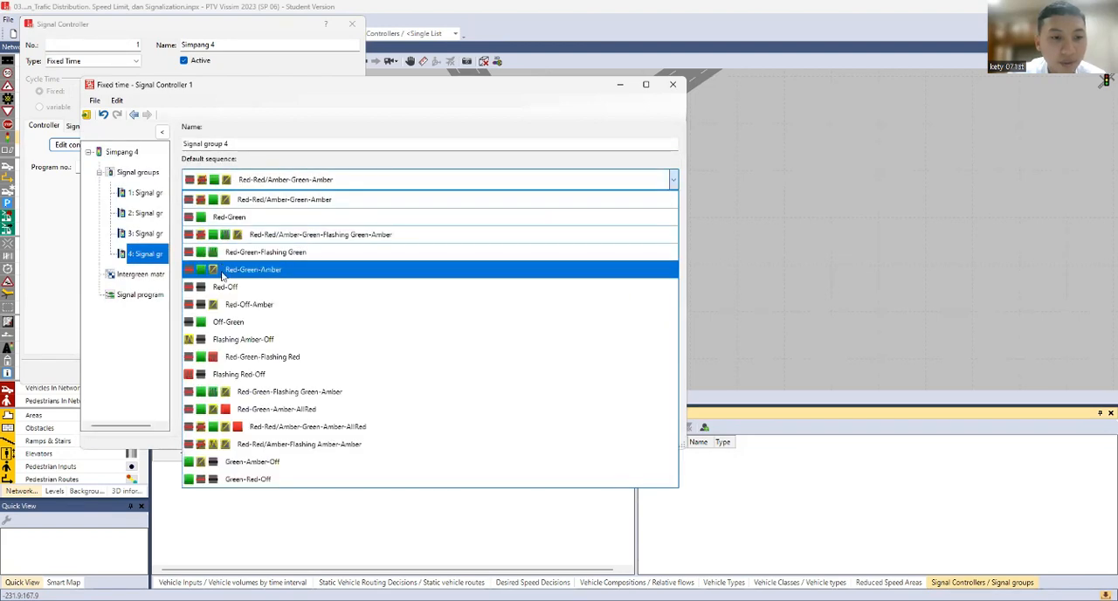
left_click(224, 277)
Add an intergreen matrix to the Simpang 4 controller and open it for editing
left_click(146, 276)
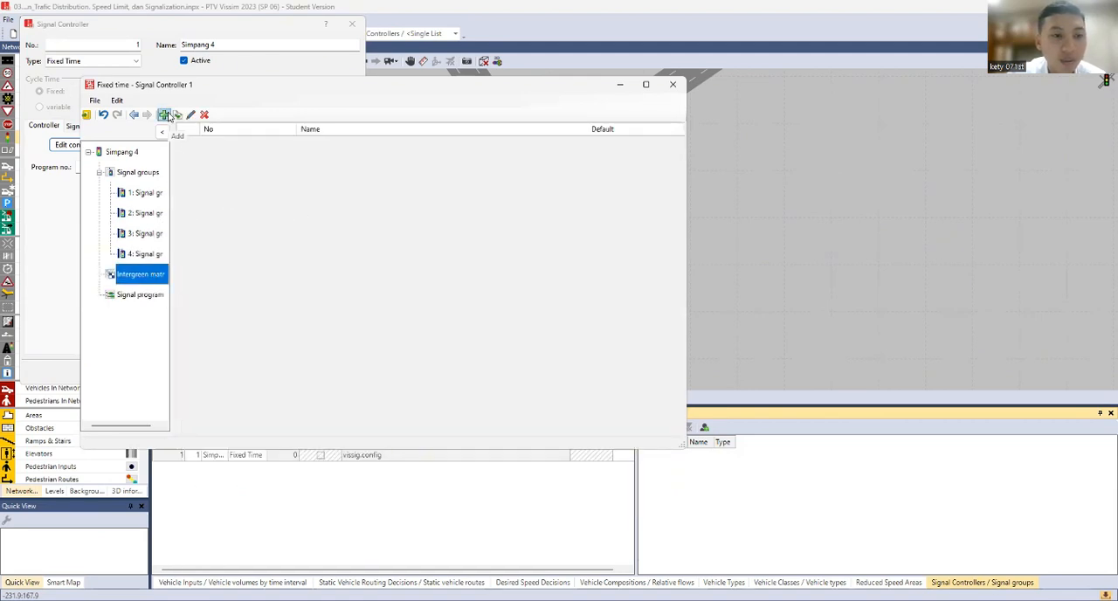
left_click(166, 116)
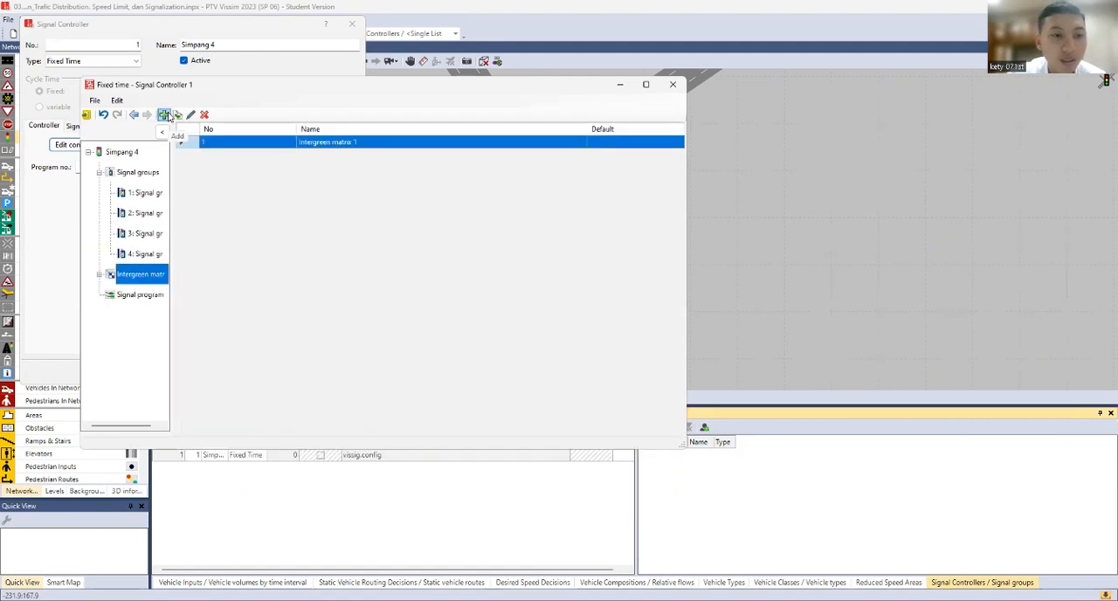
left_click(99, 275)
left_click(136, 295)
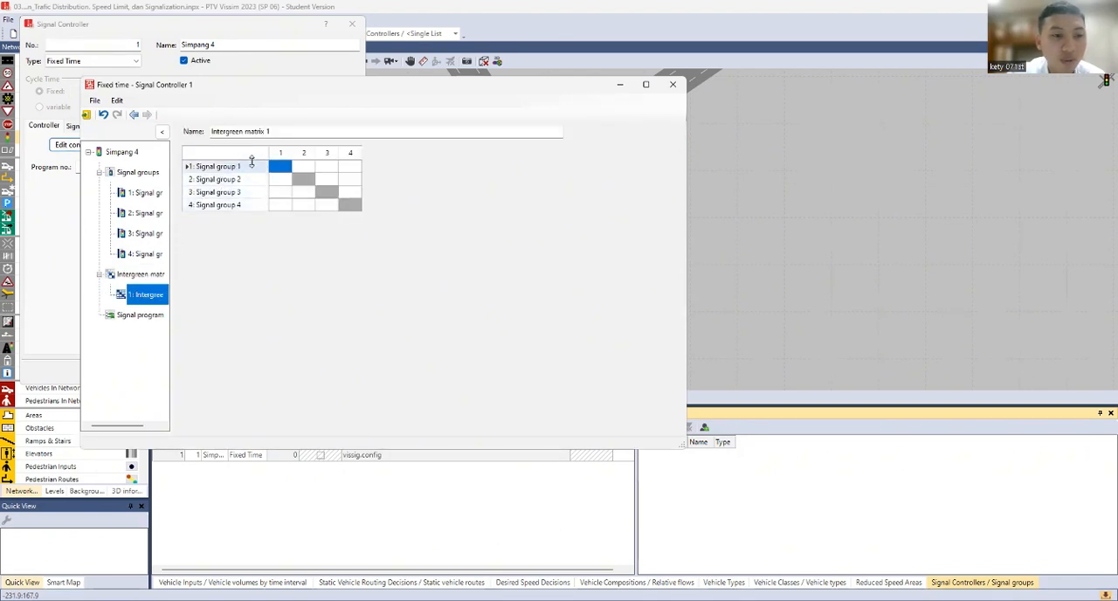
Enter an intergreen time of 5 for every pair of different signal groups in the matrix
type("5")
key("Tab")
type("5")
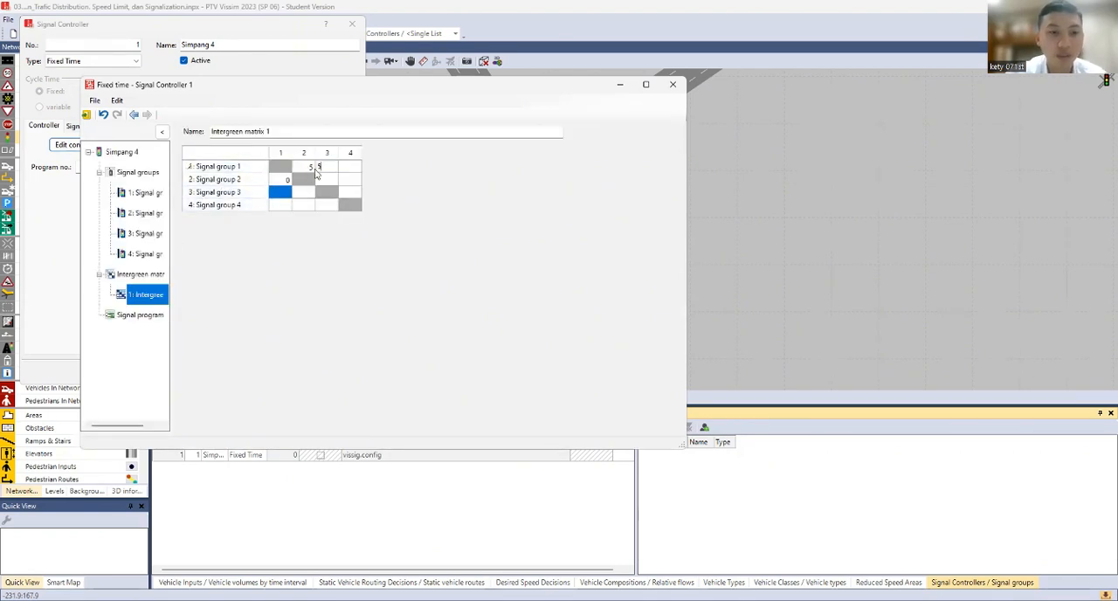
key("Tab")
type("5")
key("Tab")
type("5")
key("Tab")
type("5")
key("Tab")
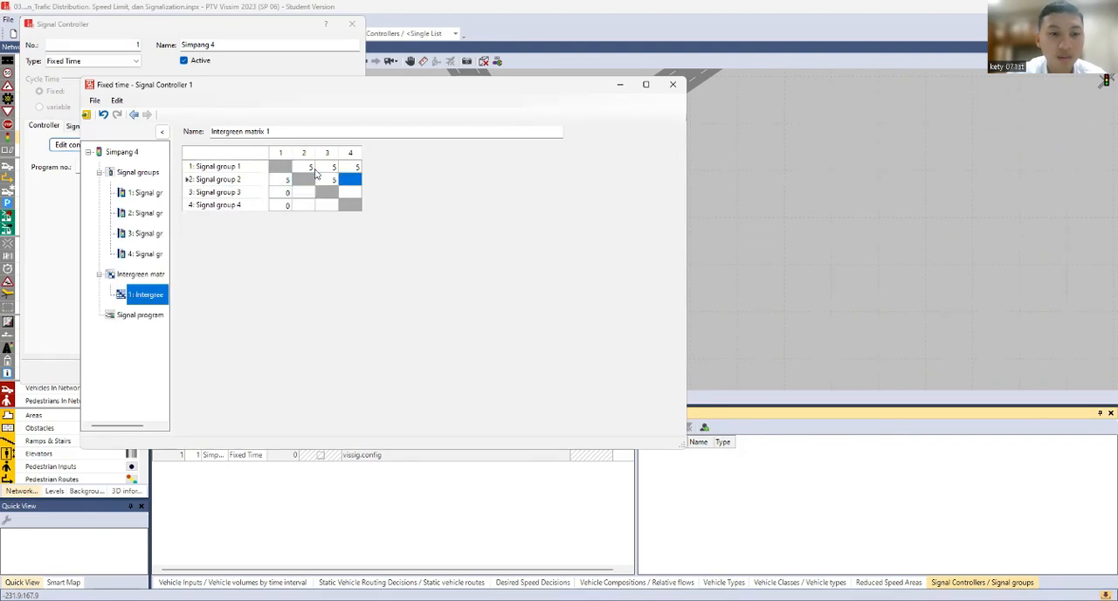
type("5")
key("Tab")
type("5")
key("Tab")
type("5")
key("Tab")
type("5")
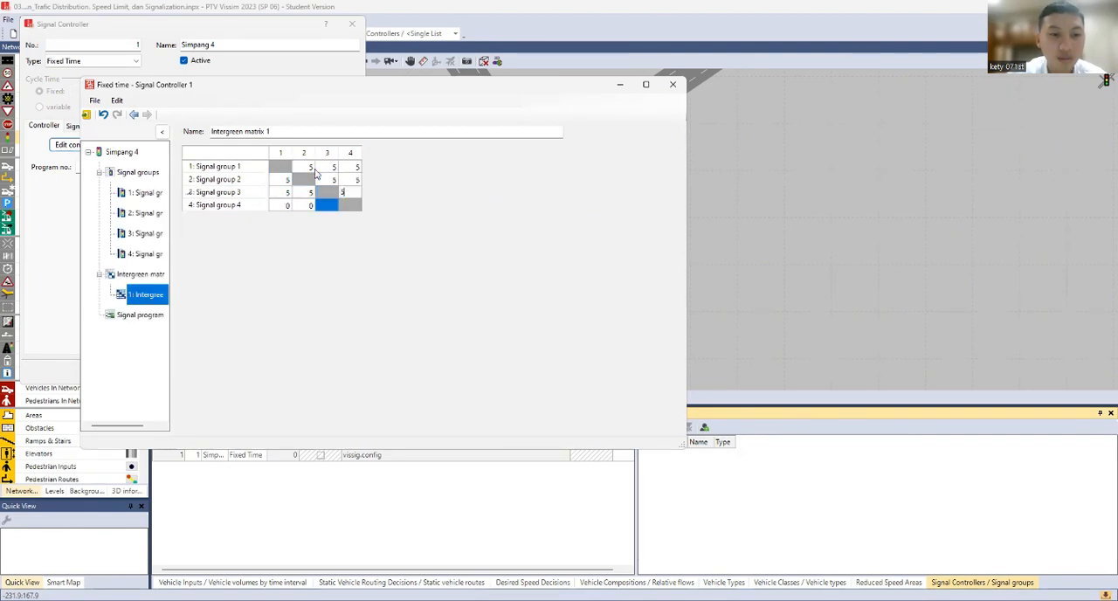
key("Tab")
type("5")
key("Tab")
type("5")
key("Tab")
type("5")
key("Tab")
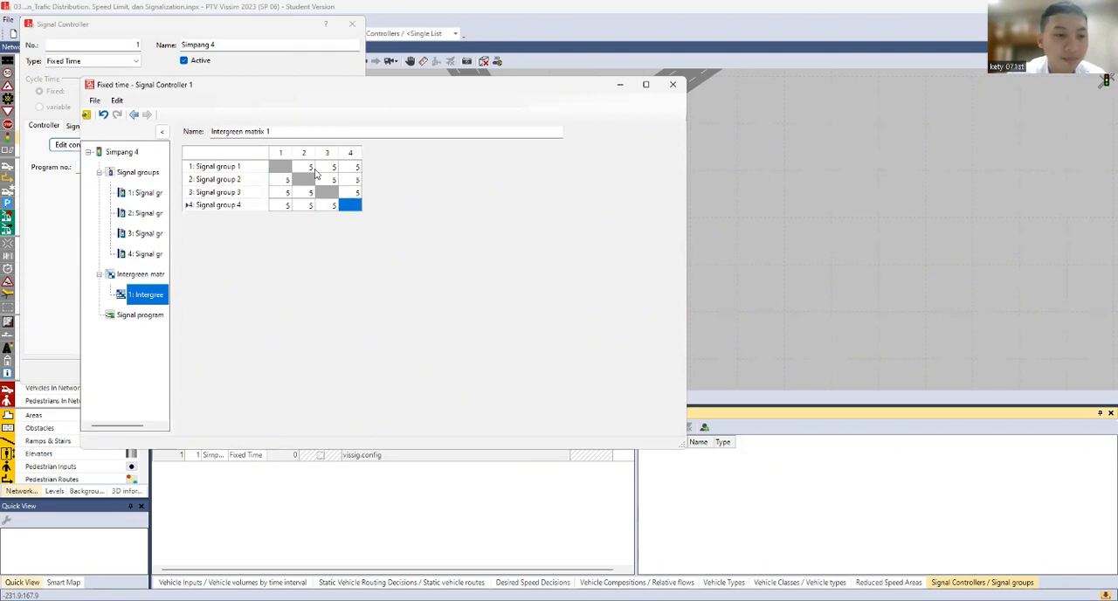
Add a signal program to the Simpang 4 controller and set its cycle time to 170
left_click(140, 316)
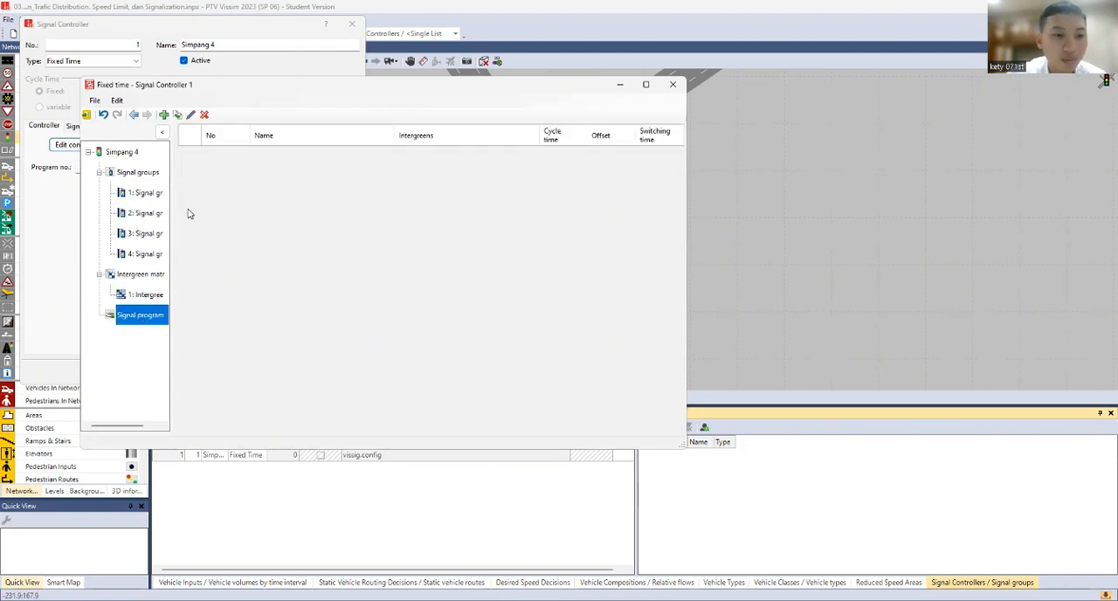
left_click(164, 115)
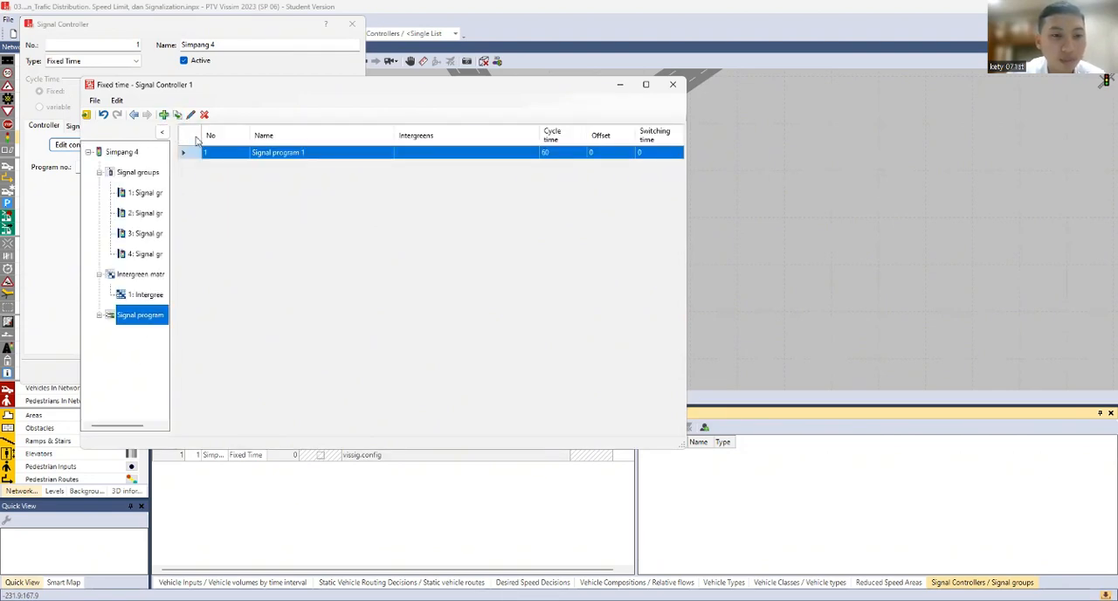
left_click(99, 317)
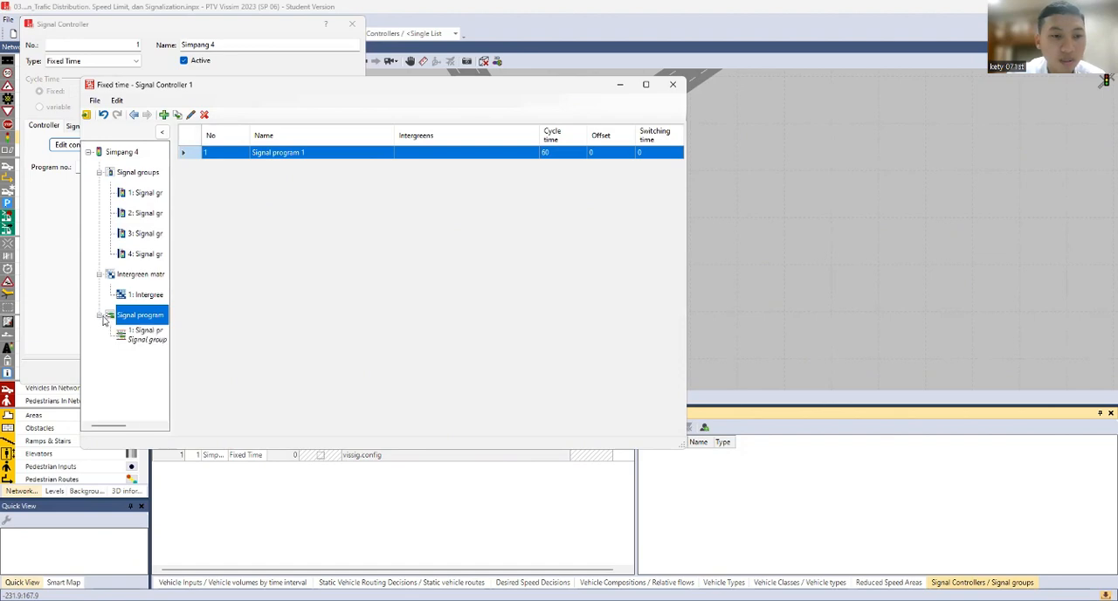
left_click(144, 335)
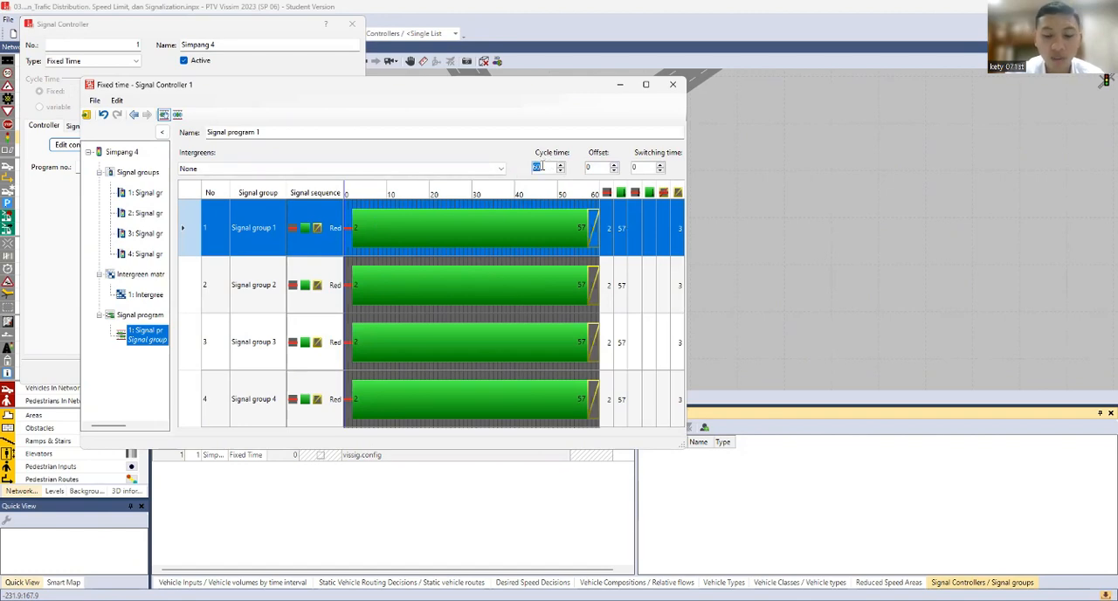
type("170")
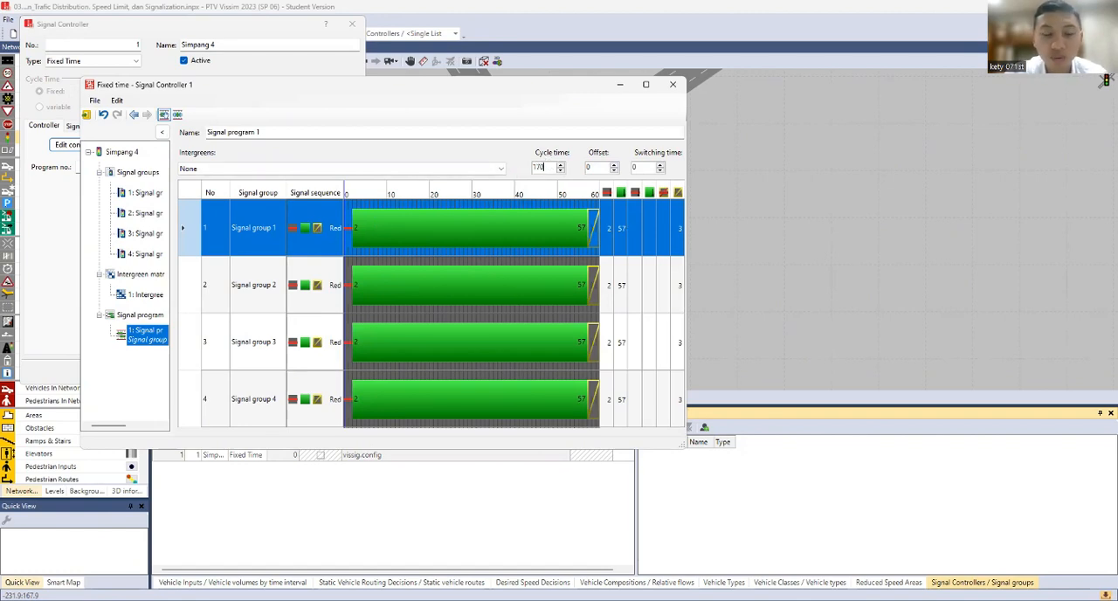
left_click(636, 236)
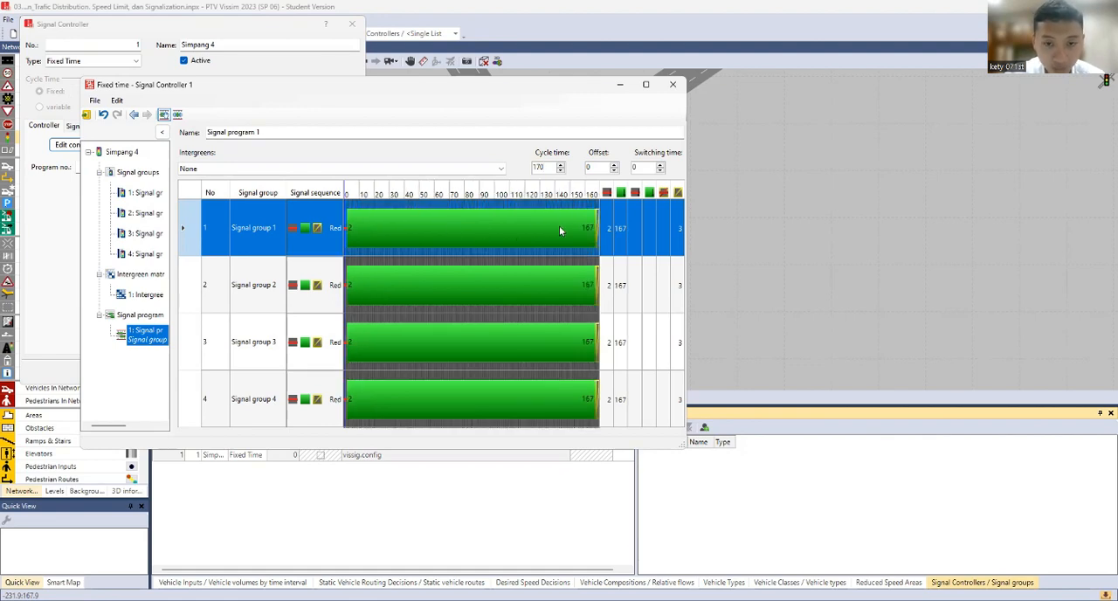
Set the green end of signal group 1 to 37 in the signal program
left_click(616, 229)
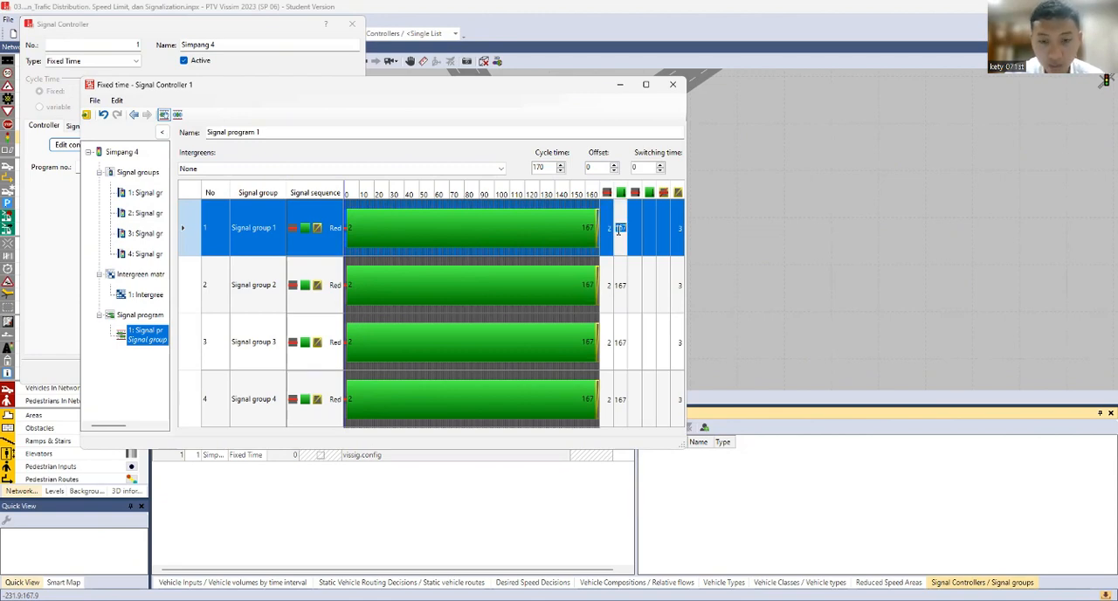
left_click(619, 228)
left_click(629, 229)
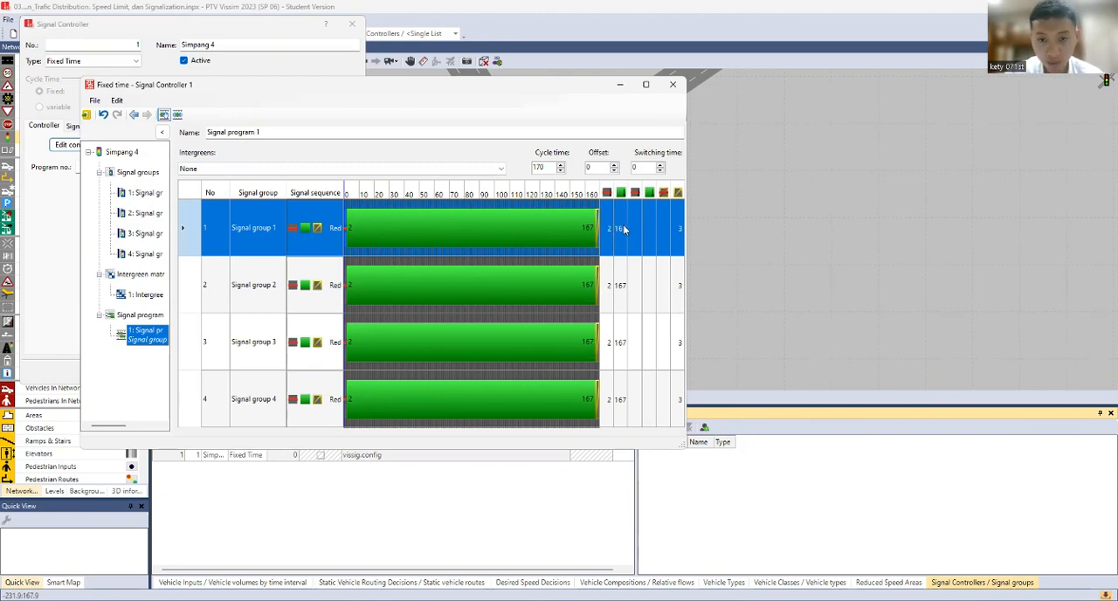
left_click(623, 225)
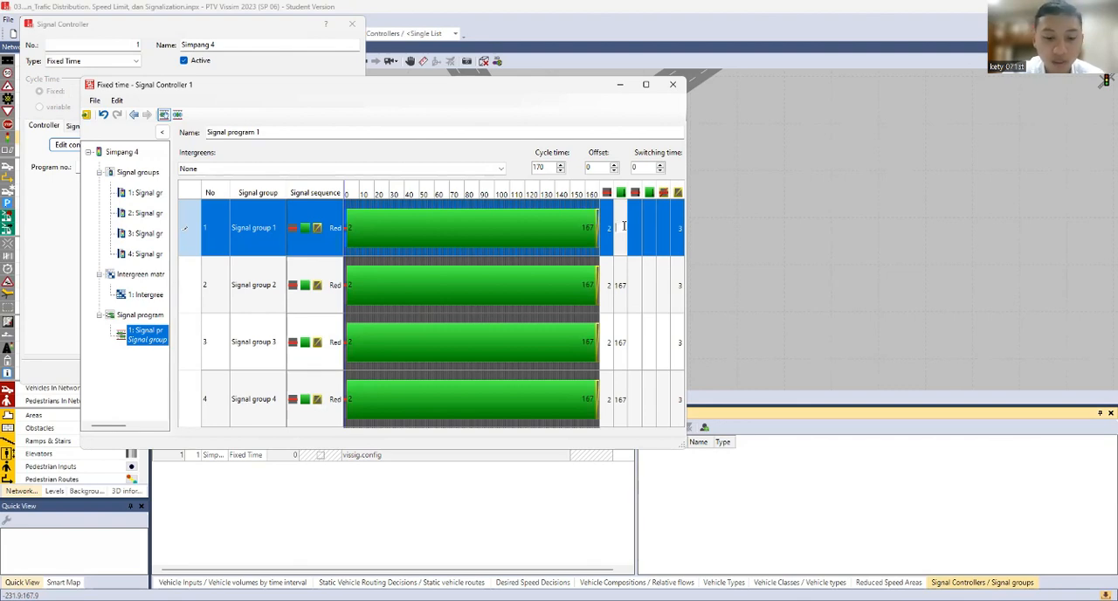
type("7")
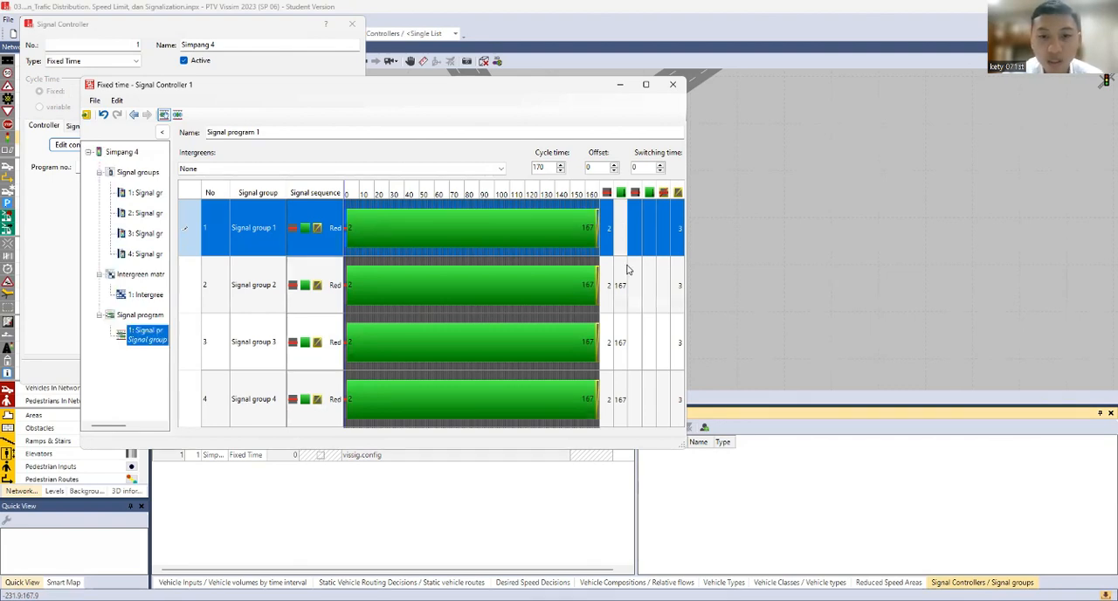
left_click(625, 268)
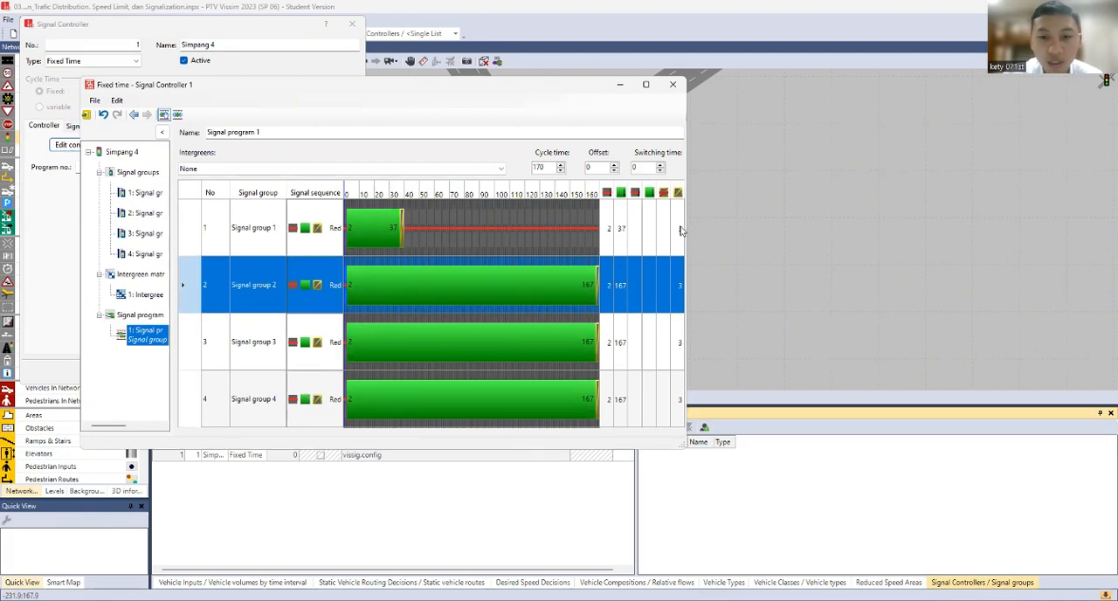
Set signal group 2's green phase to start at 42 and end at 82 in the signal program
left_click(625, 285)
left_click(609, 286)
left_click(609, 285)
type("42")
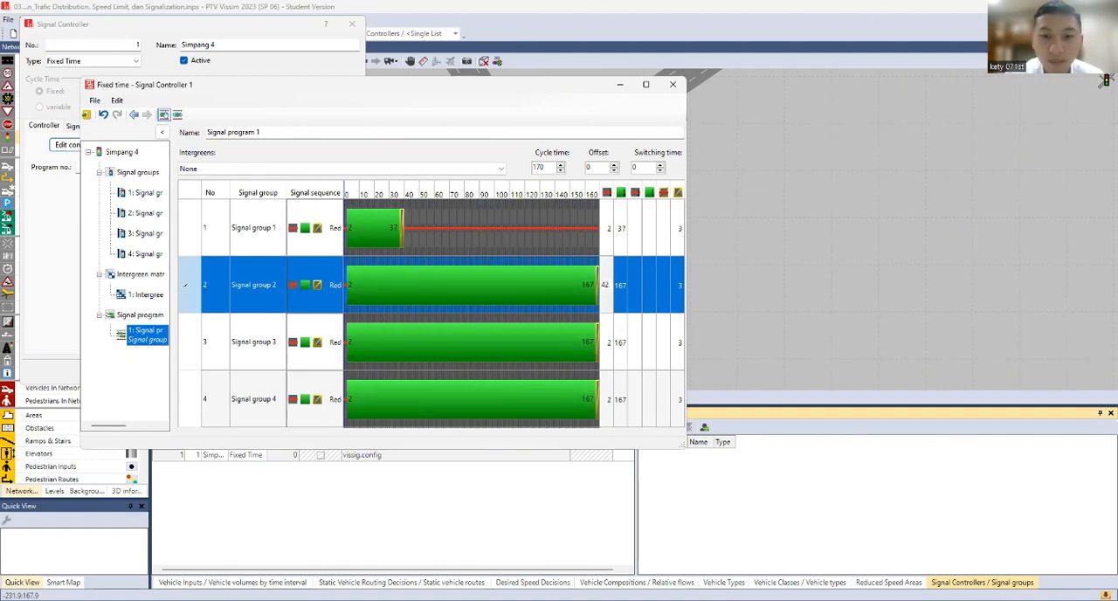
key("Return")
left_click(626, 288)
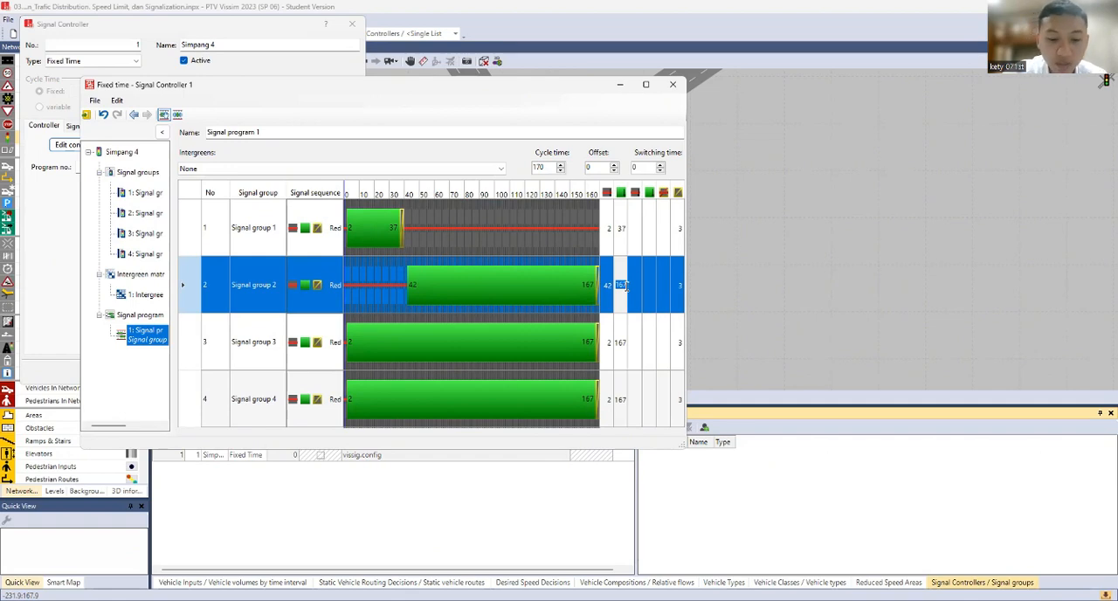
type("83")
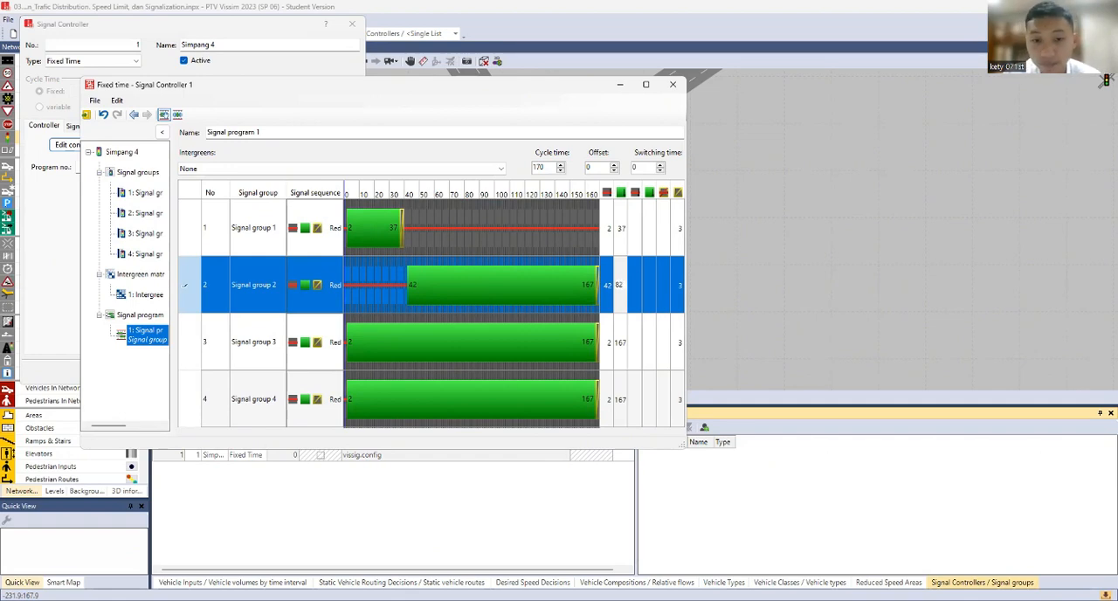
Set signal group 3's green phase to start at 87 and end at 117 in the signal program
left_click(609, 347)
left_click(608, 343)
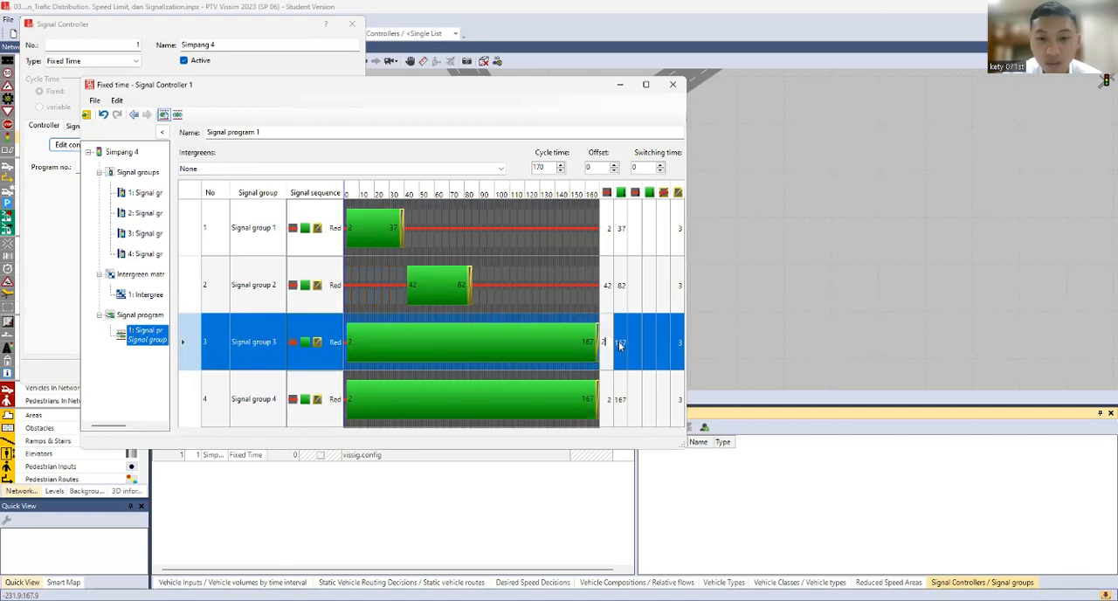
key("BackSpace")
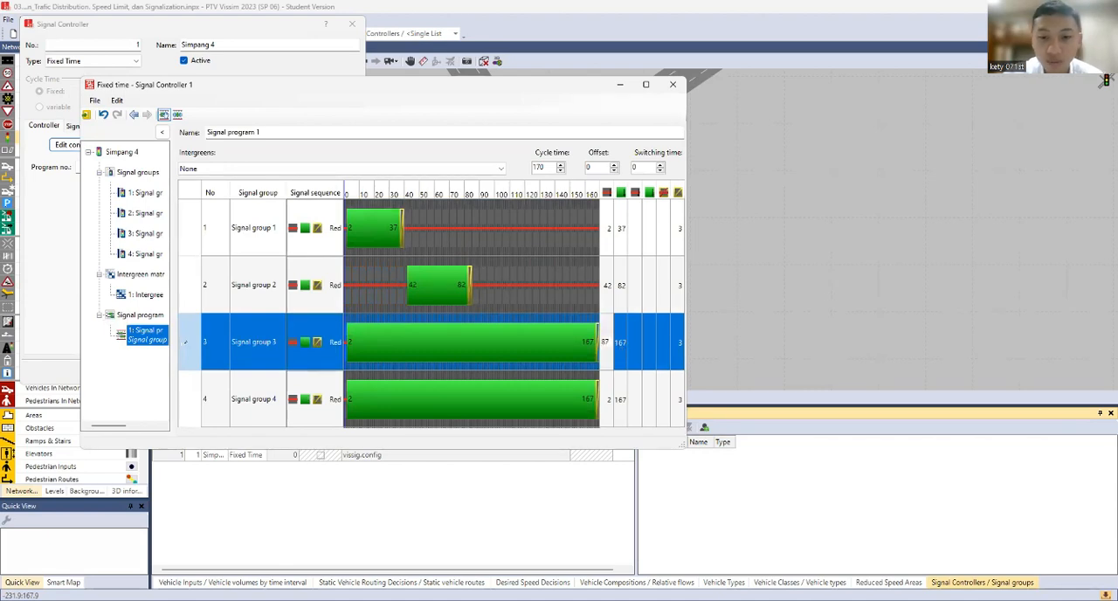
type("87")
key("Return")
left_click(622, 343)
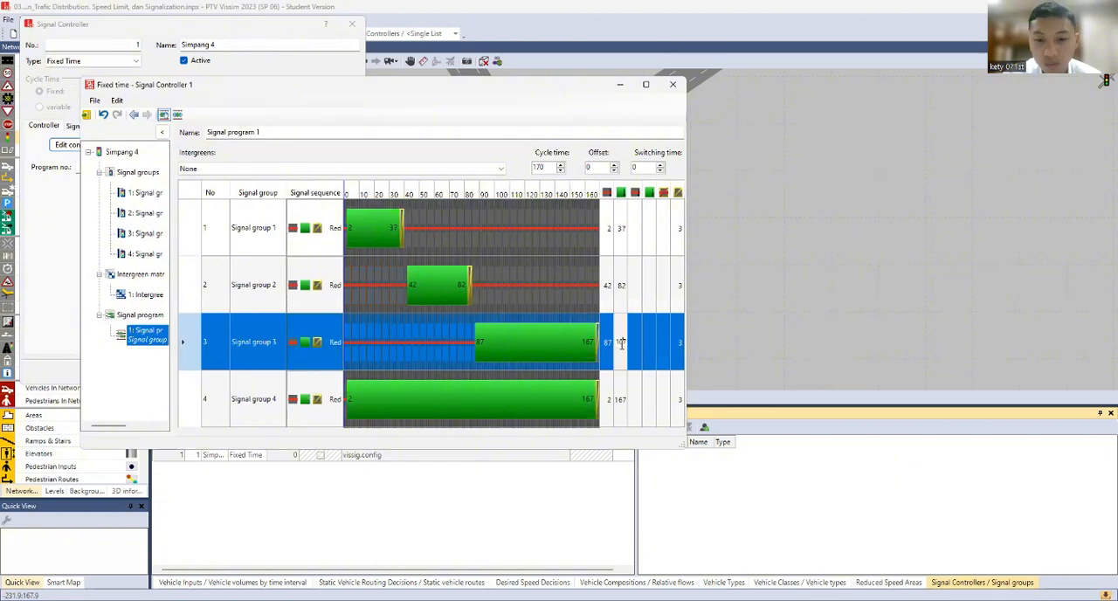
double_click(622, 343)
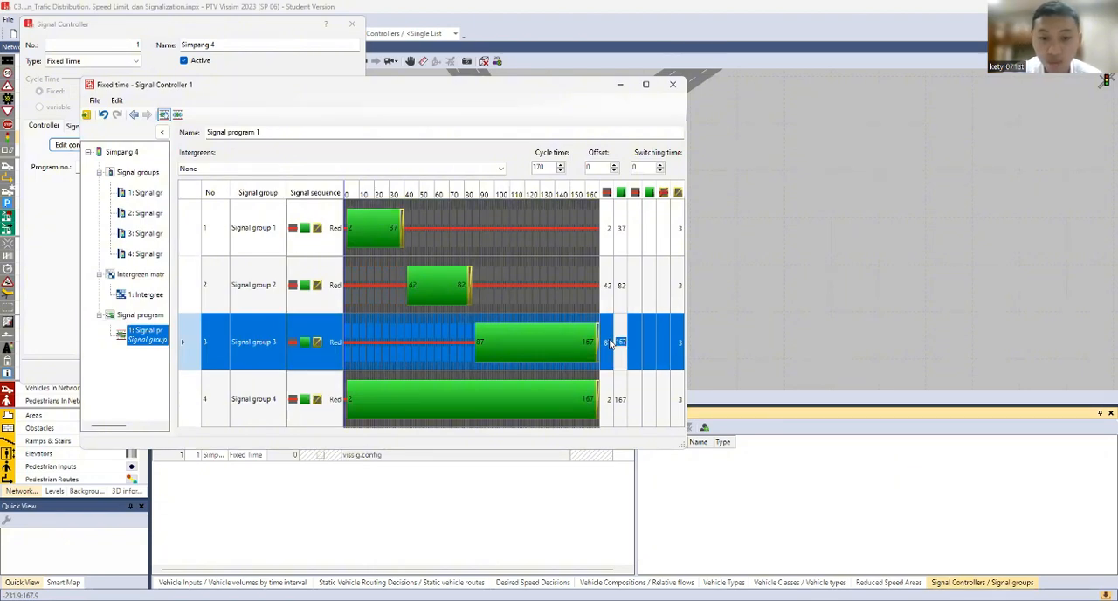
type("11")
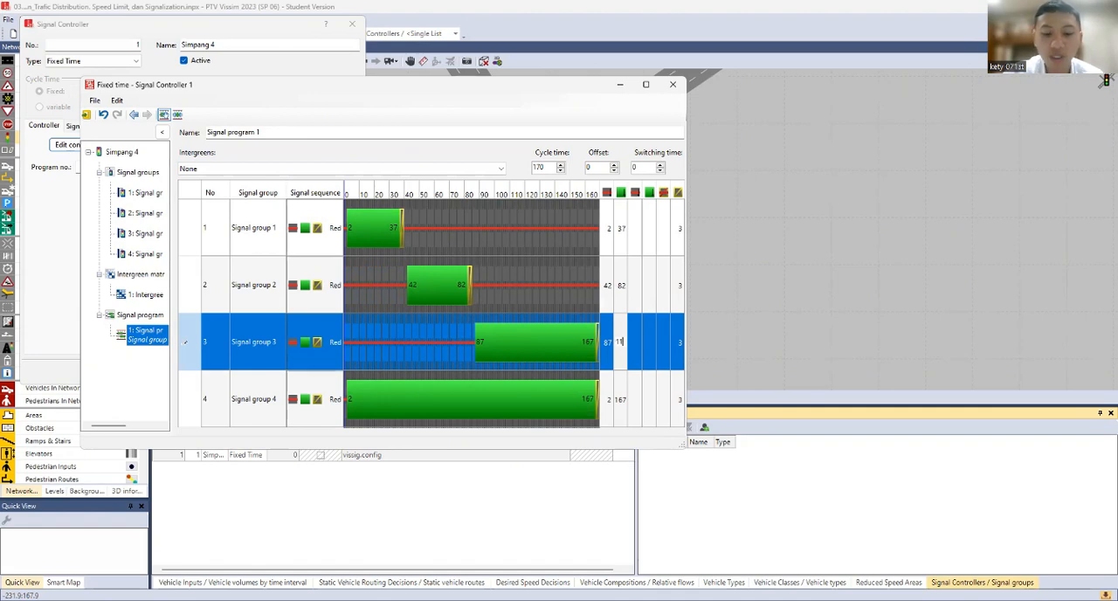
type("7")
Set signal group 4's green phase to run from 122 to 167 and save the Simpang 4 controller data back to the network
left_click(612, 398)
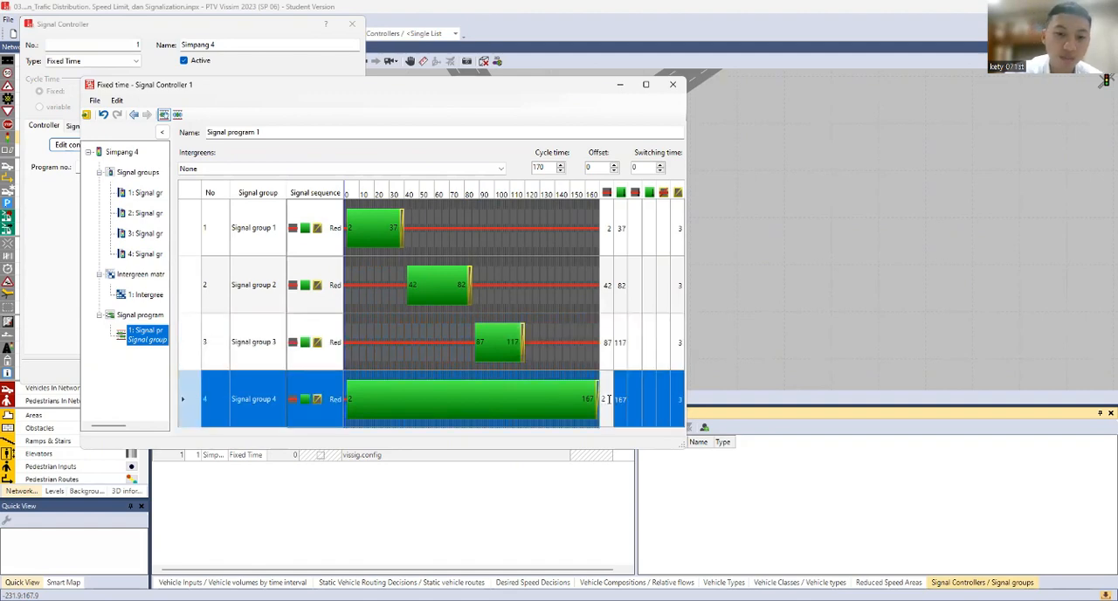
type("1")
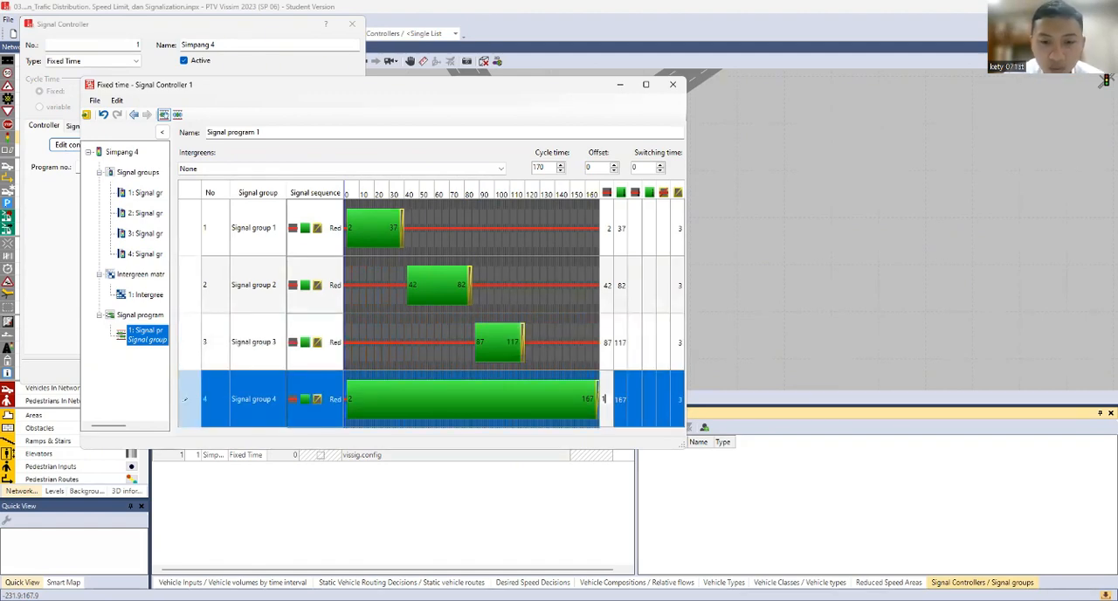
type("22")
left_click(623, 402)
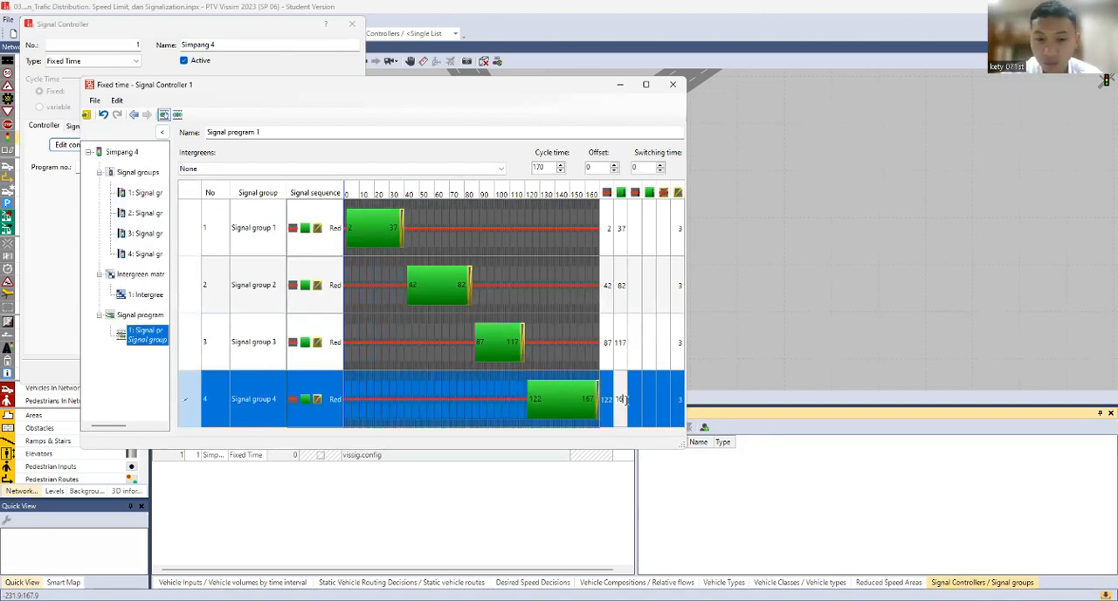
type("1")
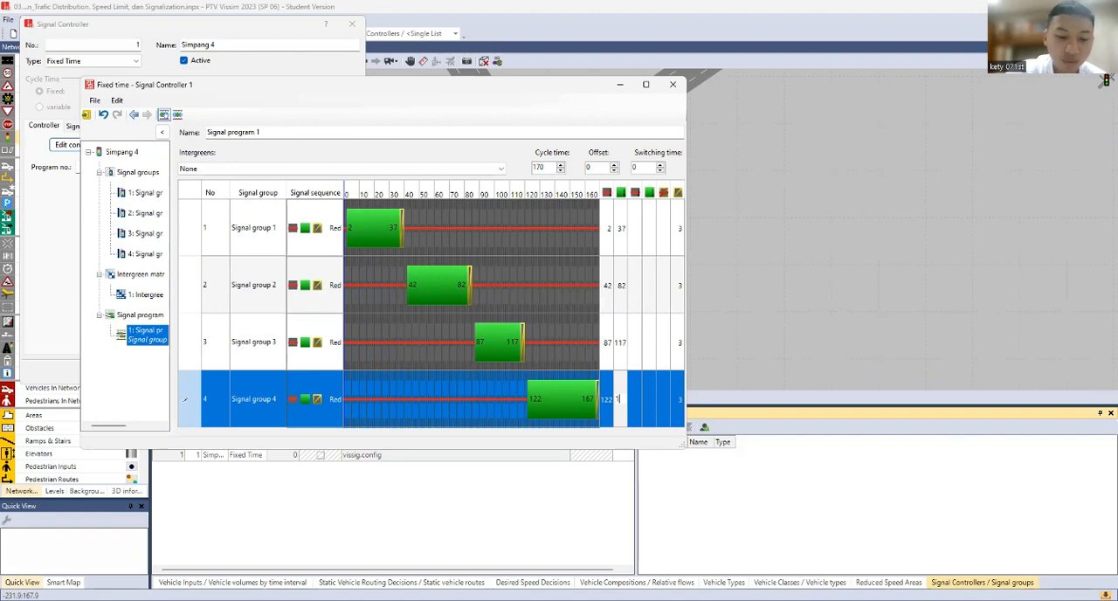
left_click(640, 365)
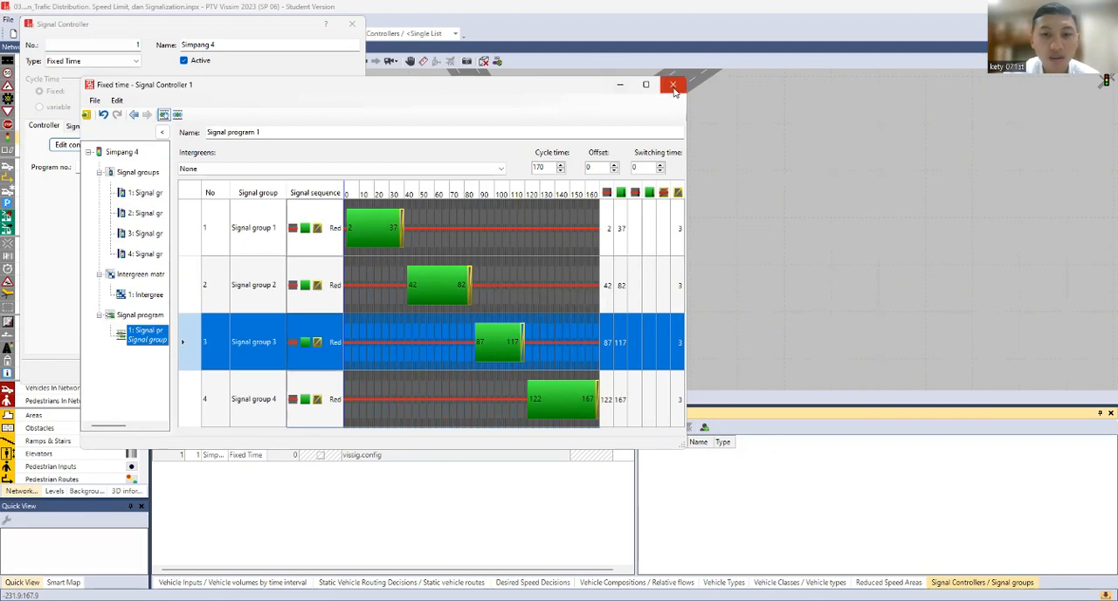
left_click(86, 116)
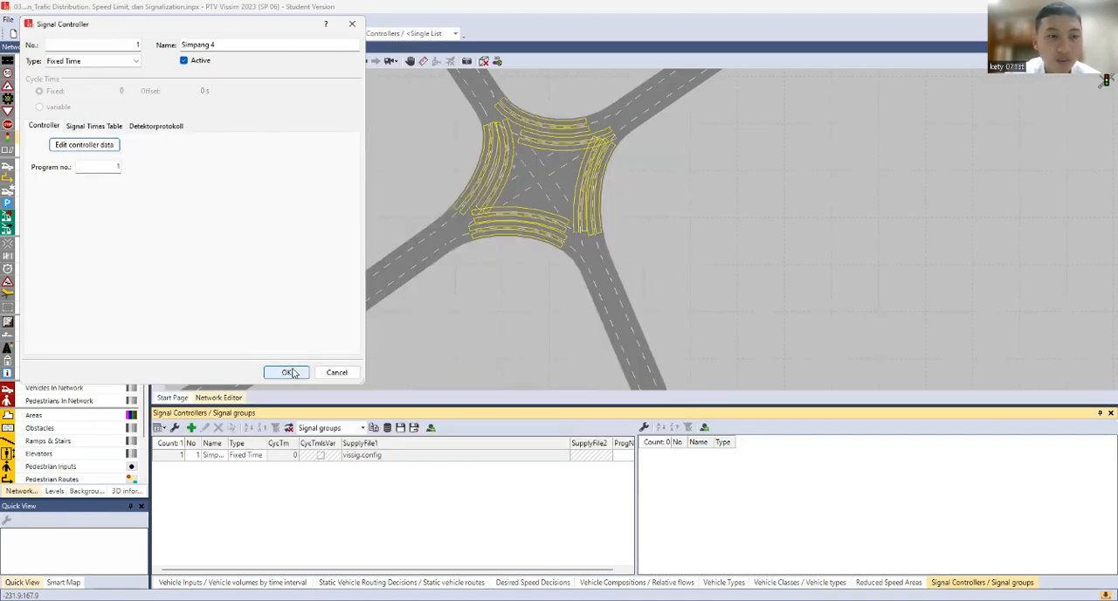
left_click(291, 372)
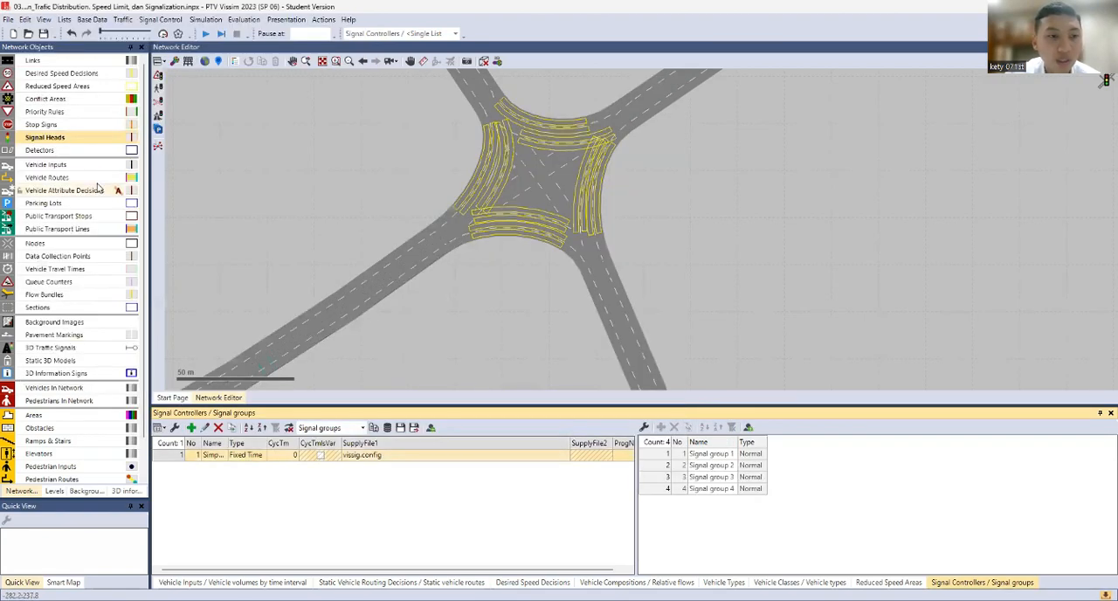
Place signal heads for signal group 1 on both lanes of link 1 at about 362 m, copying the lane 2 head to lane 1
left_click(65, 141)
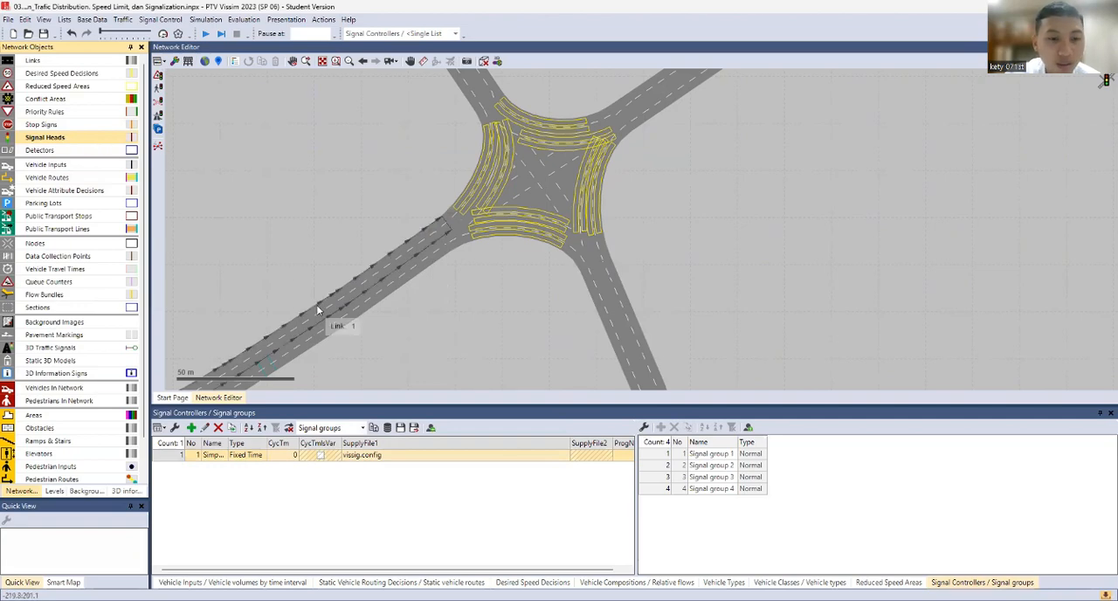
left_click(349, 300)
right_click(378, 245)
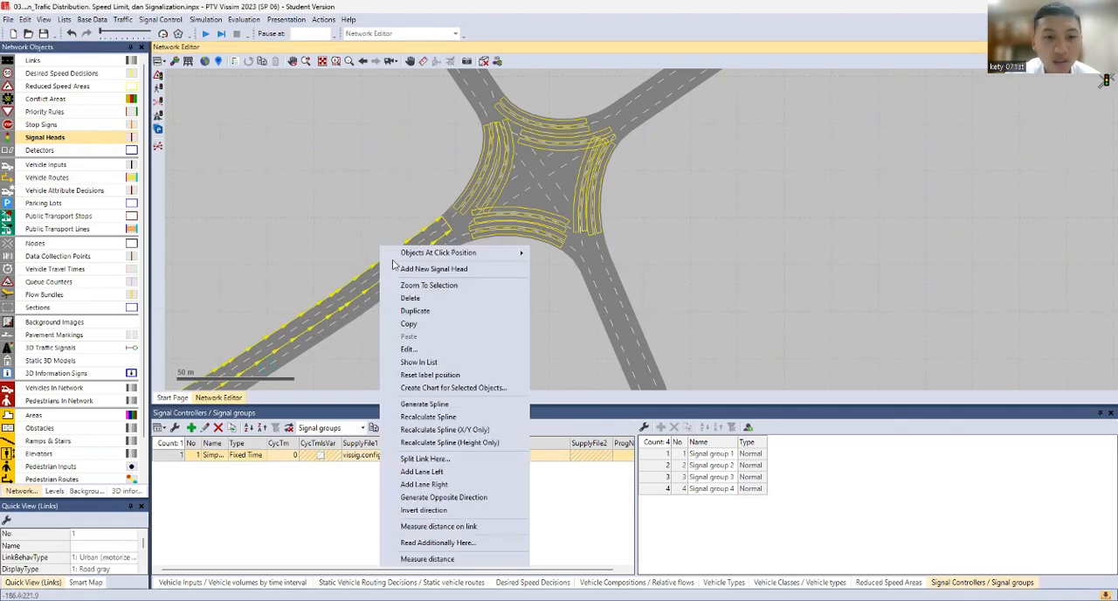
left_click(399, 266)
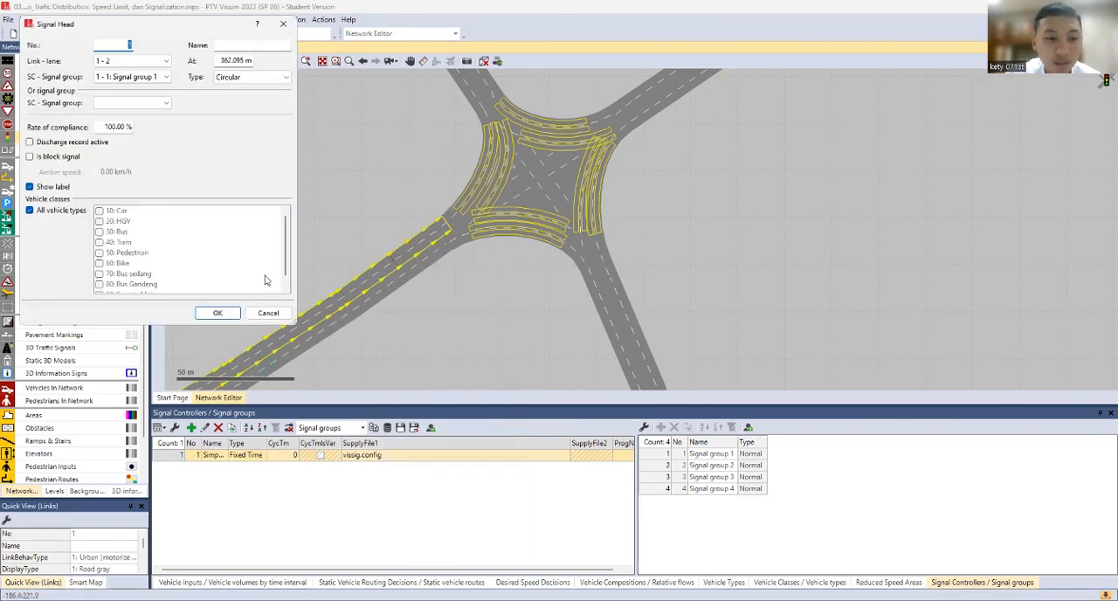
left_click(137, 80)
left_click(222, 112)
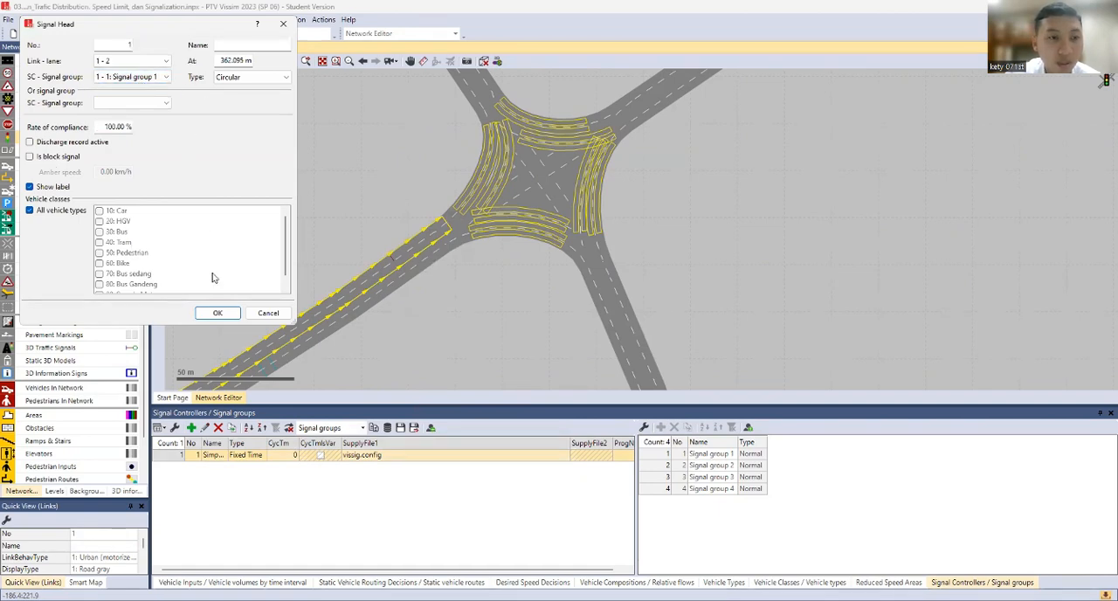
left_click(226, 316)
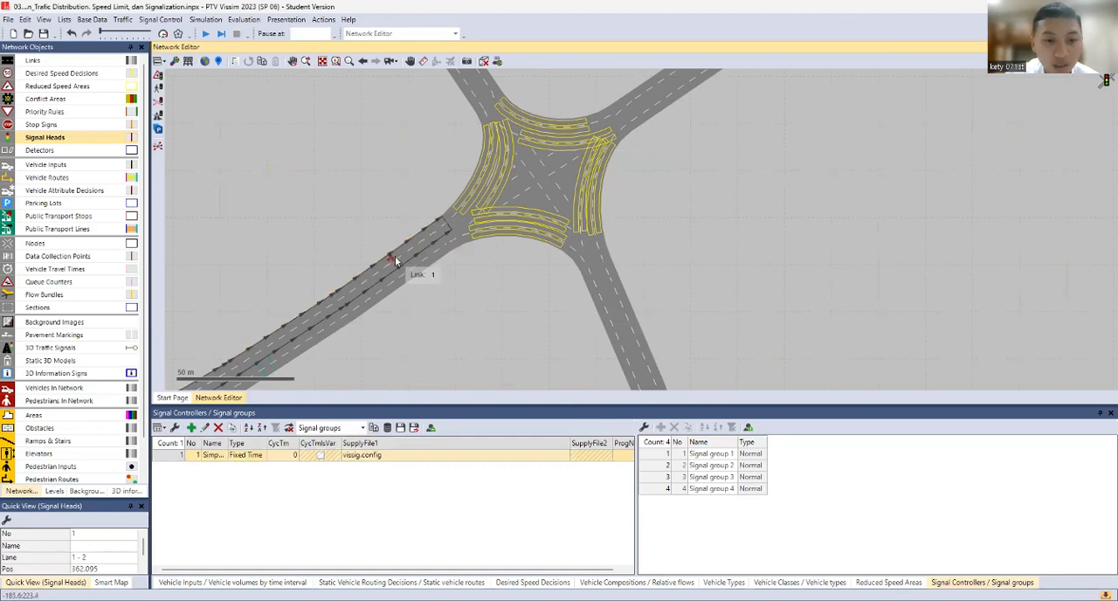
left_click_drag(393, 258, 394, 262)
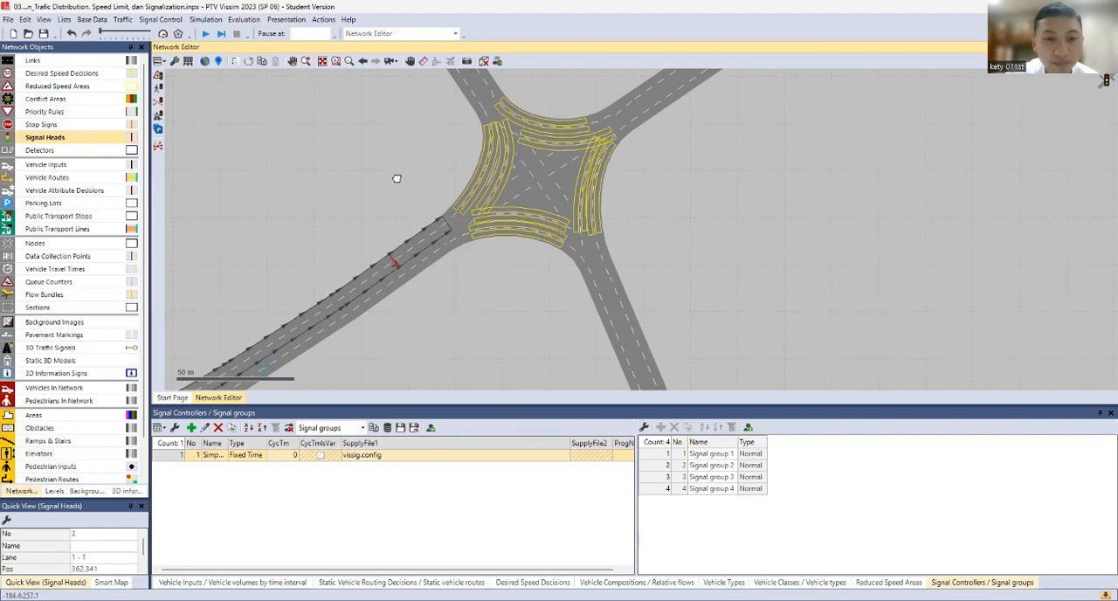
Place signal heads for signal group 2 on both lanes of link 4 at about 377 m, copying the lane 2 head to lane 1
left_click_drag(397, 178, 400, 303)
left_click(469, 181)
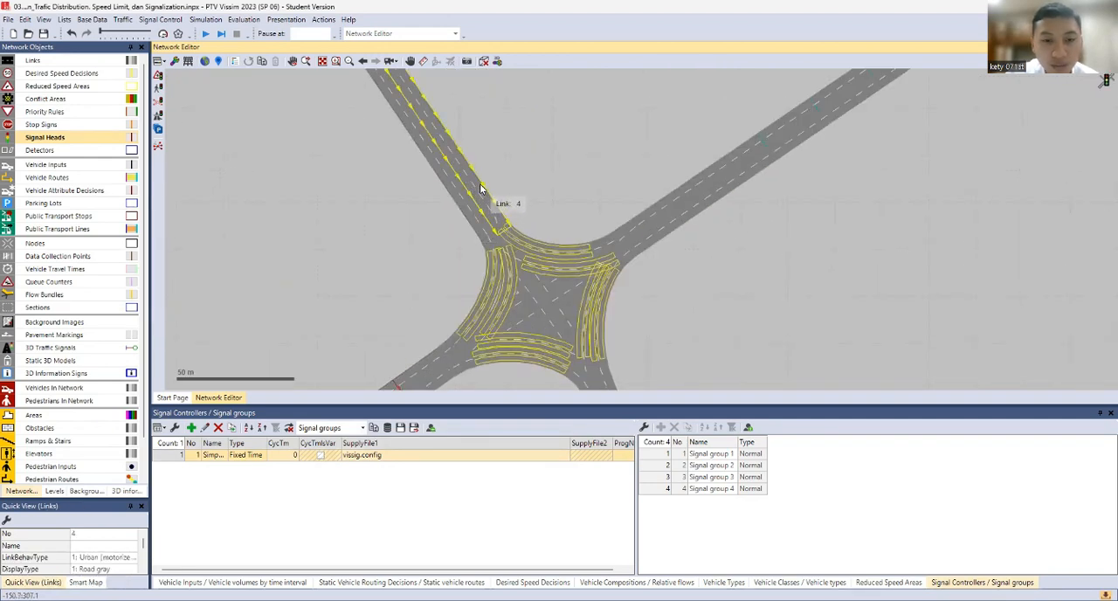
right_click(479, 184)
left_click(481, 191)
left_click(148, 76)
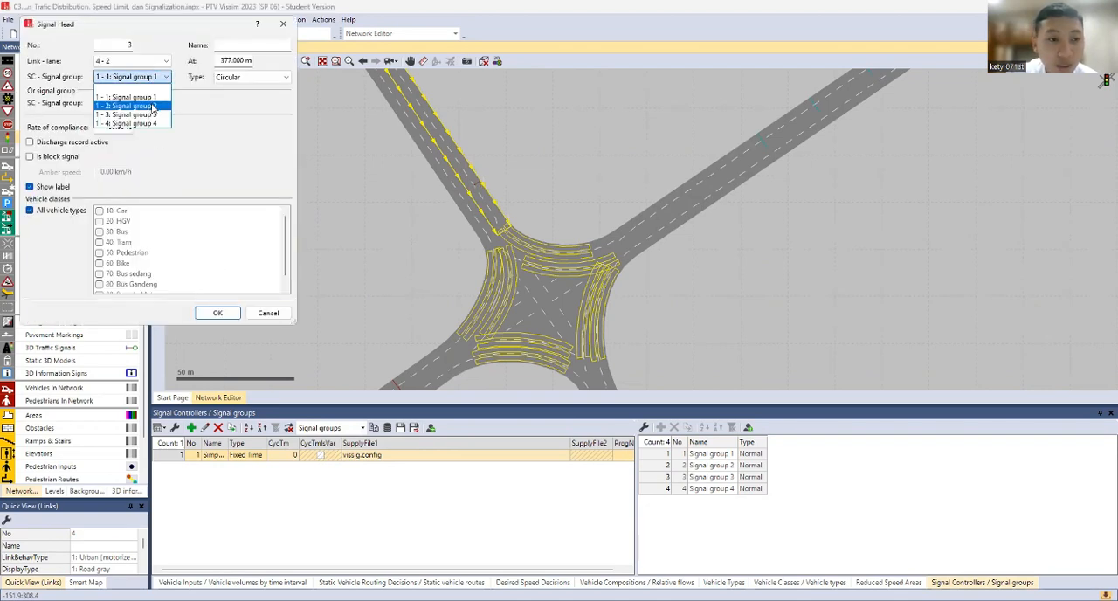
left_click(153, 106)
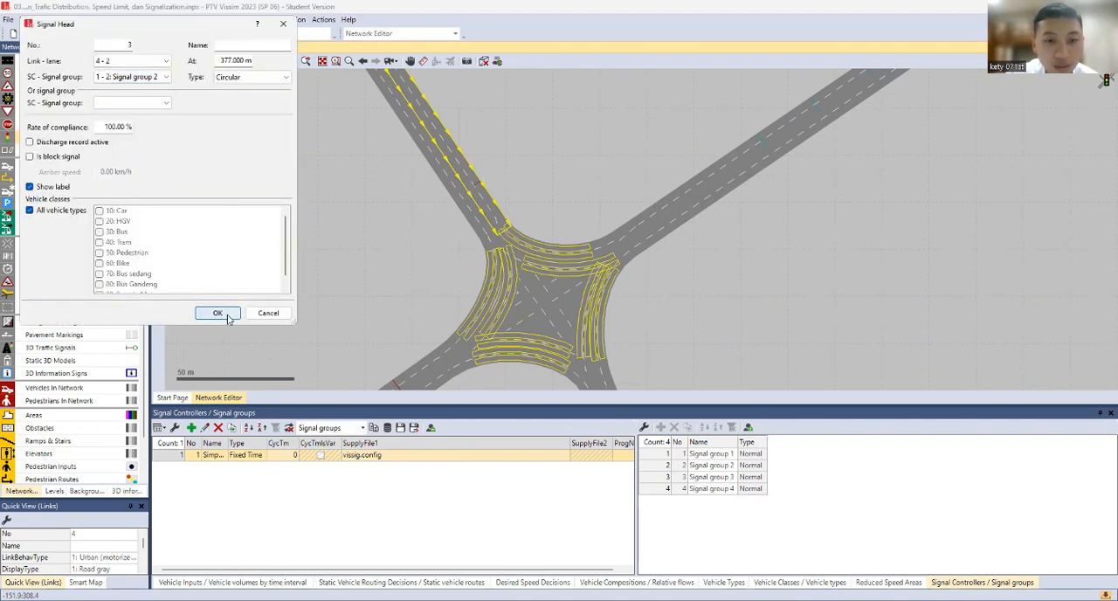
left_click(218, 313)
scroll(479, 190, "up", 1)
scroll(479, 190, "up", 1)
right_click(476, 182)
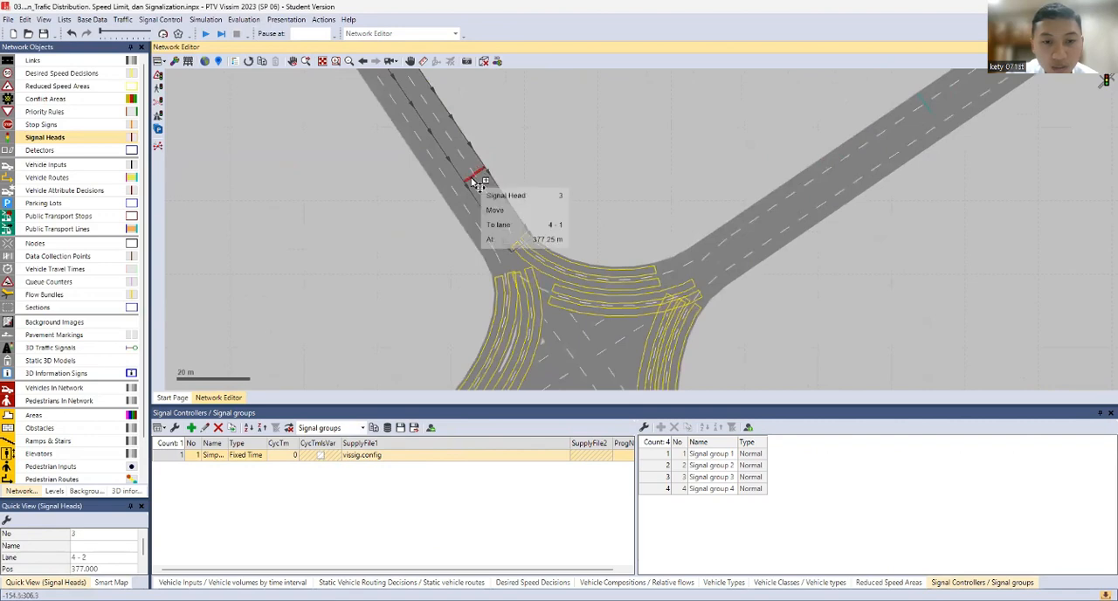
left_click(486, 190)
Place signal heads for signal group 3 on both lanes of link 8 at about 291.7 m, copying the lane 2 head to lane 1
left_click_drag(543, 218, 320, 145)
left_click(608, 139)
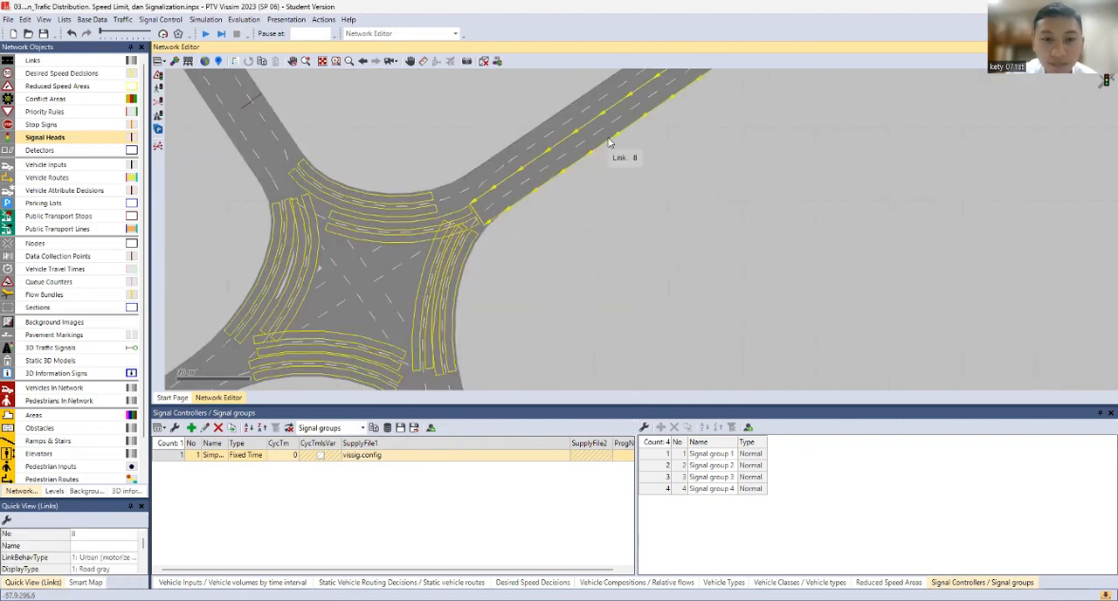
right_click(601, 135)
left_click(622, 154)
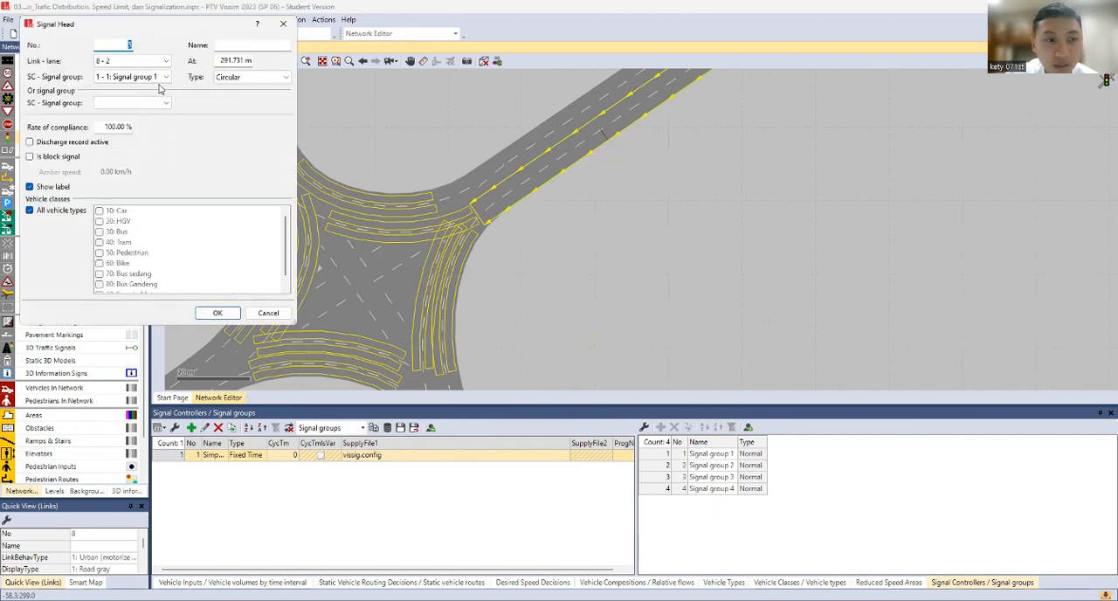
left_click(160, 79)
left_click(161, 117)
left_click(218, 313)
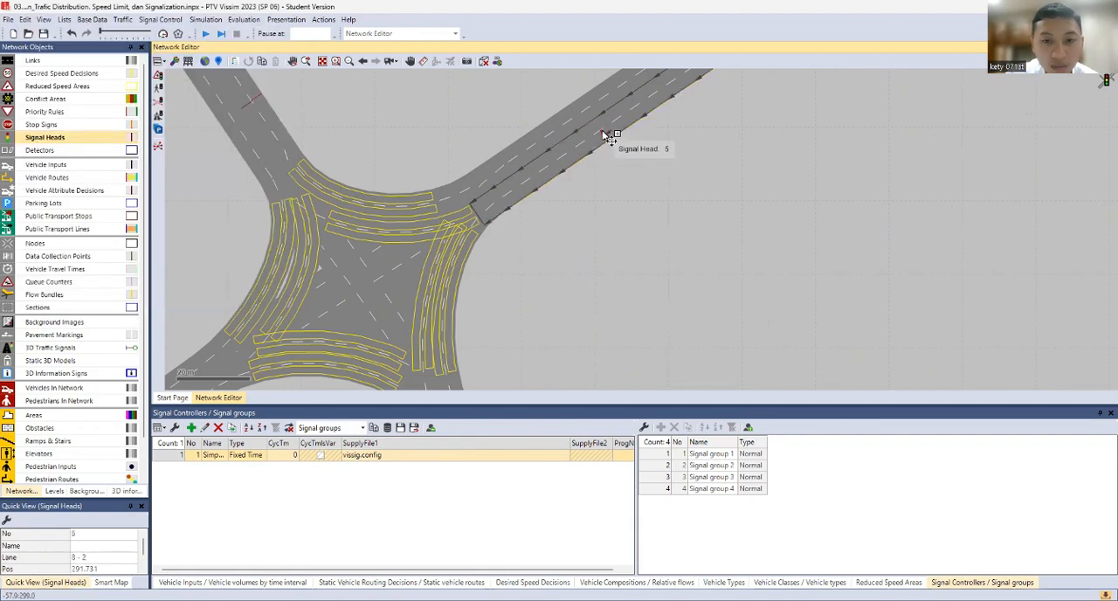
left_click_drag(604, 131, 596, 121)
Place signal heads for signal group 4 on both lanes of link 5 at about 360.5 m, copying the lane 2 head to lane 1
left_click_drag(551, 319, 489, 145)
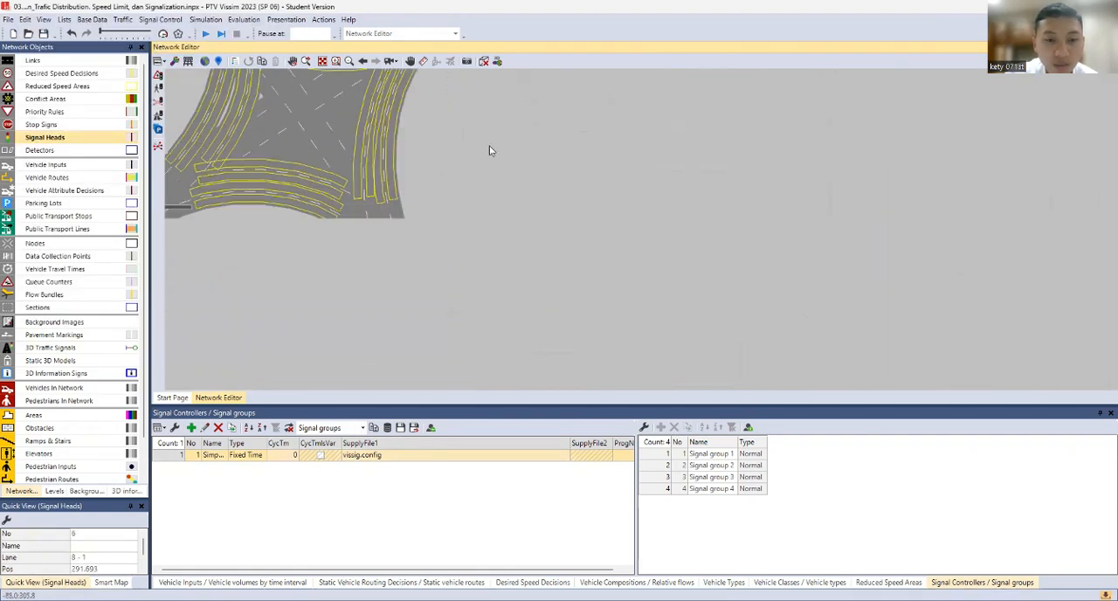
left_click(415, 339)
right_click(397, 332)
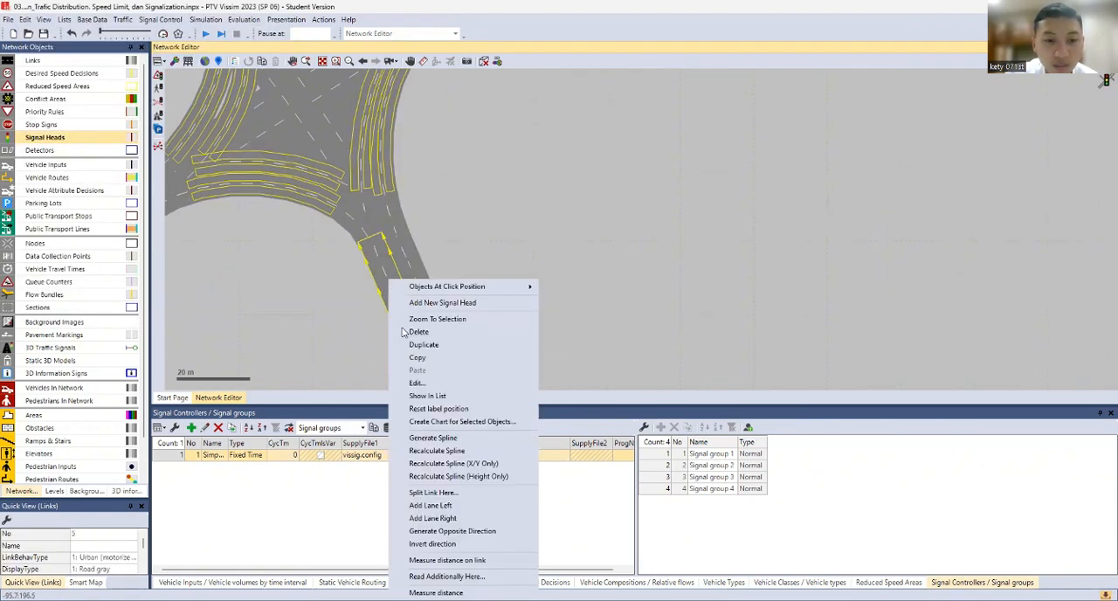
left_click(422, 303)
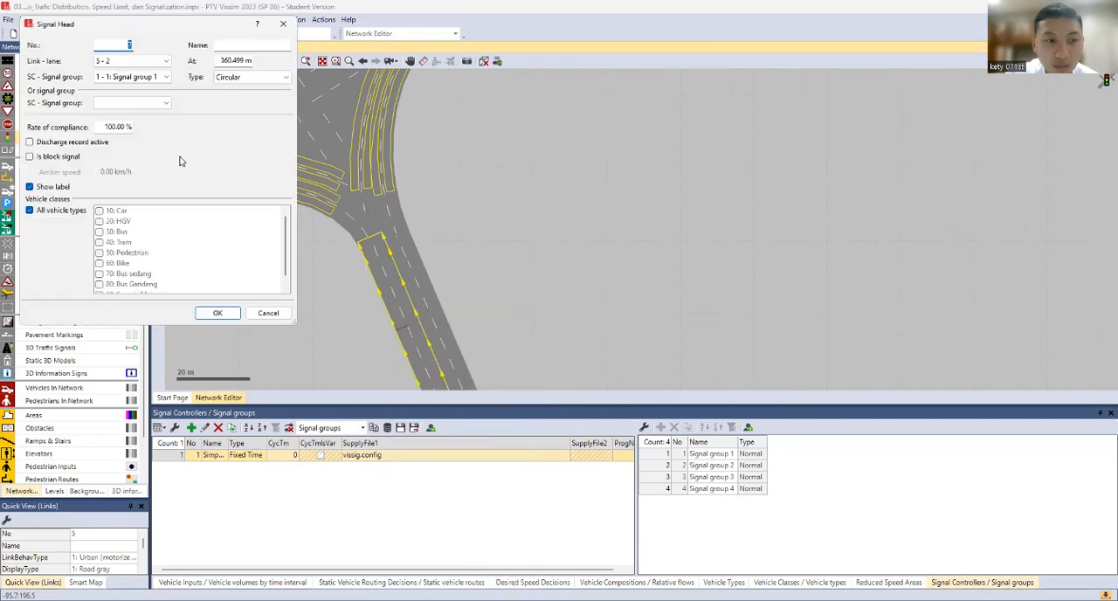
left_click(161, 81)
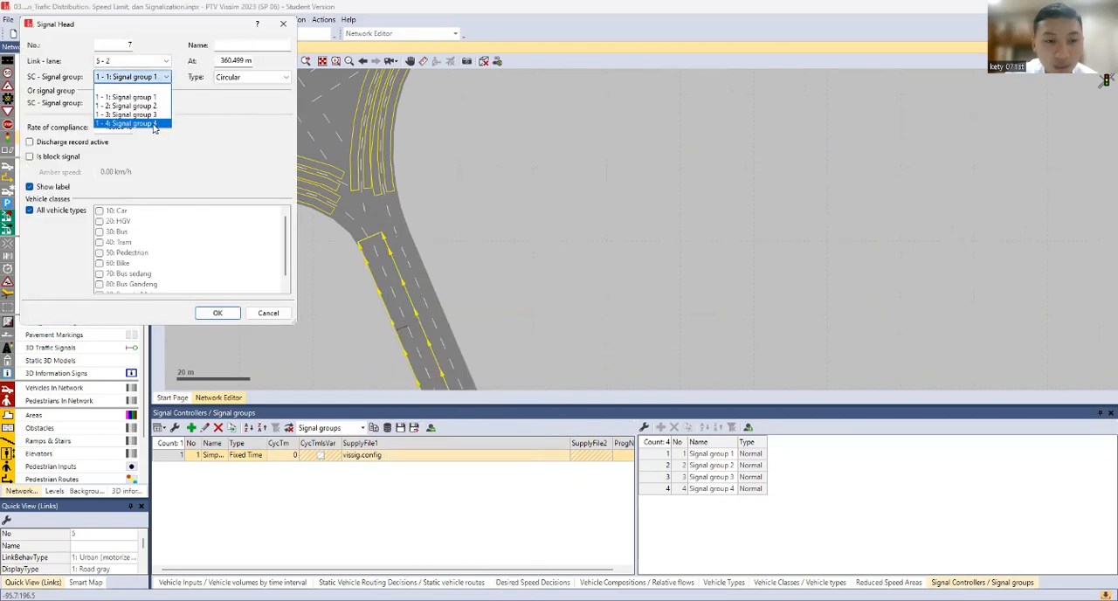
left_click(154, 124)
left_click(217, 312)
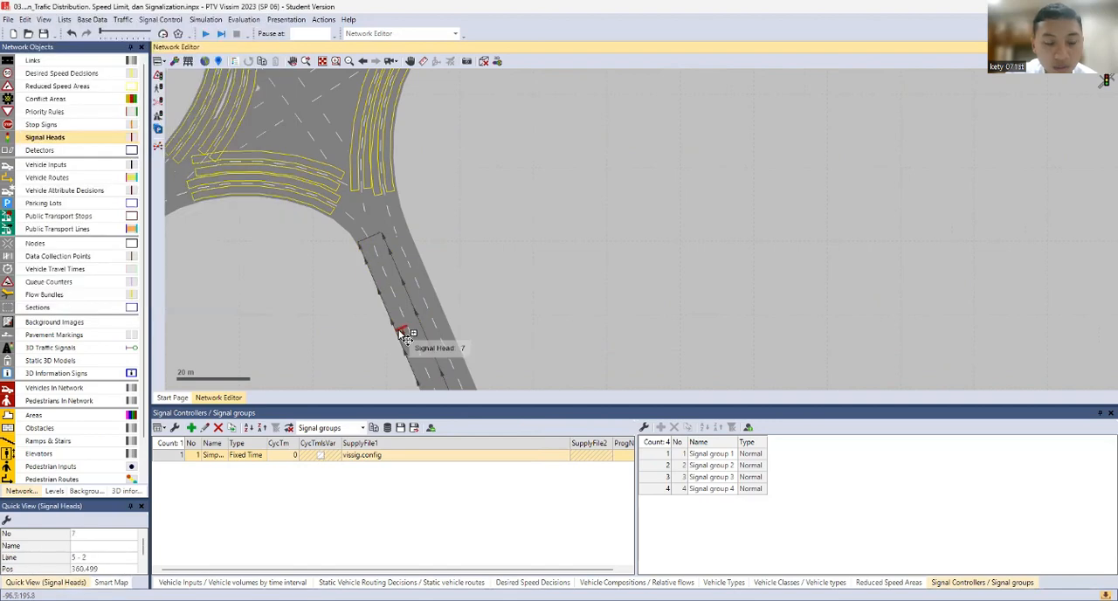
left_click_drag(400, 331, 416, 327)
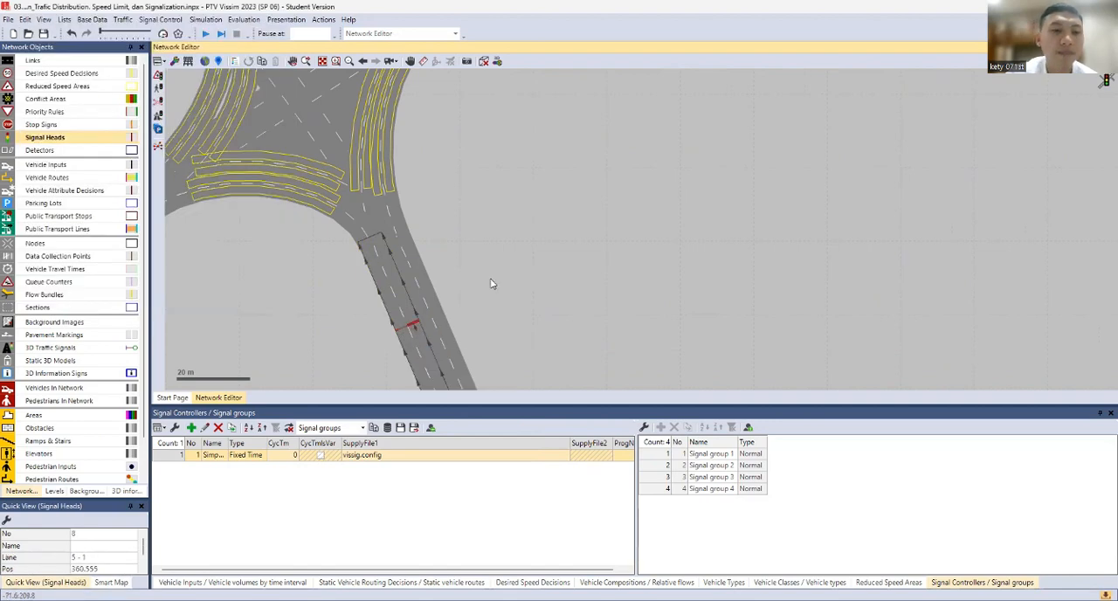
Run the simulation, saving the network changes, and watch the signalized traffic at the four-leg junction
scroll(491, 282, "down", 1)
left_click_drag(490, 280, 583, 220)
scroll(550, 250, "down", 2)
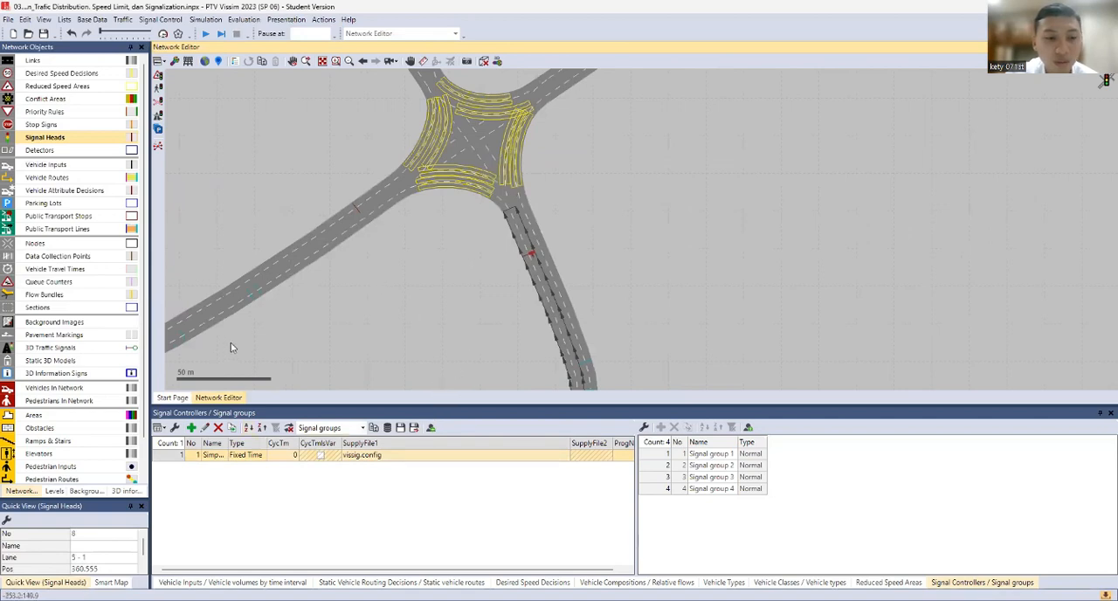
left_click(205, 33)
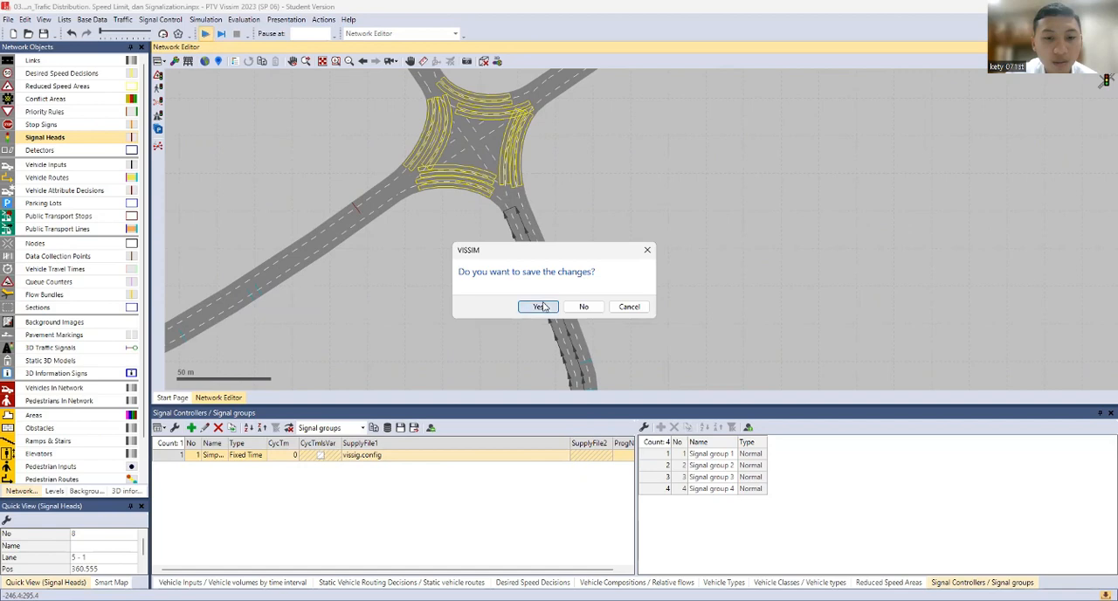
left_click(541, 307)
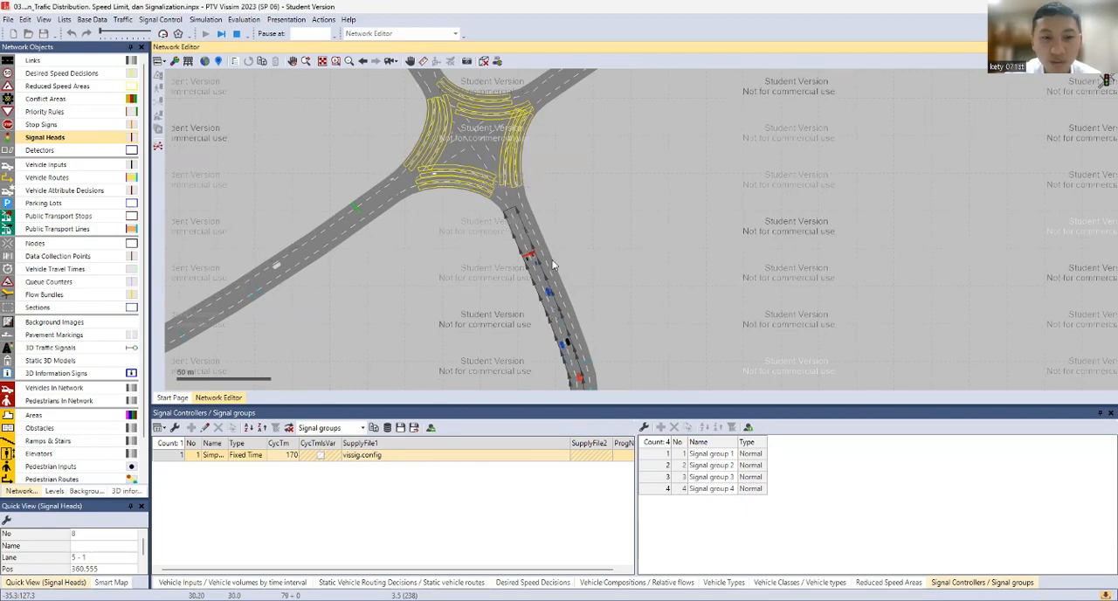
left_click_drag(552, 261, 552, 349)
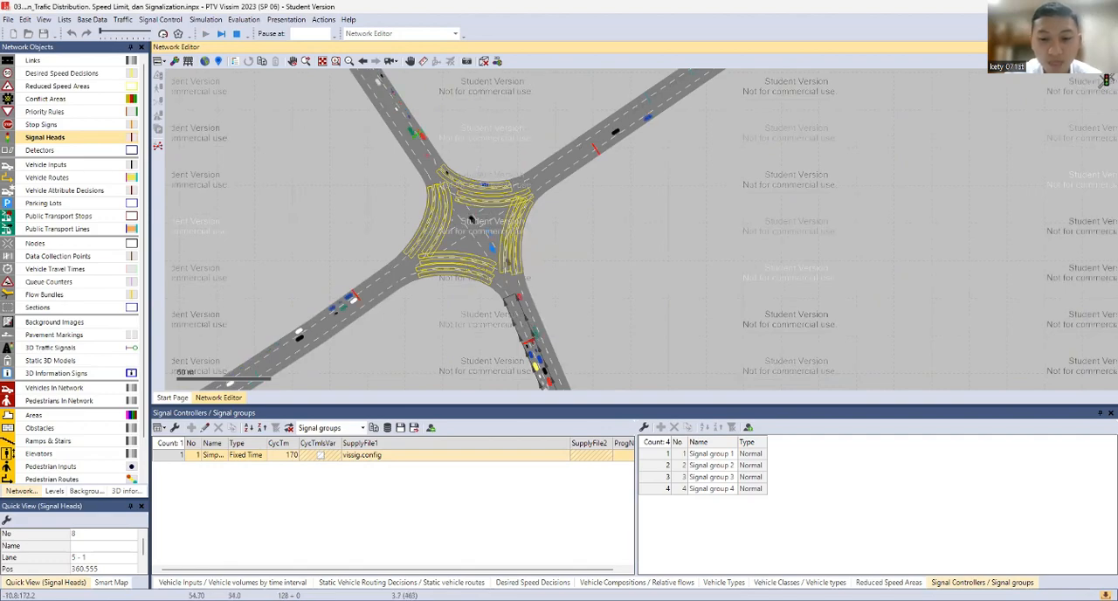
left_click(760, 428)
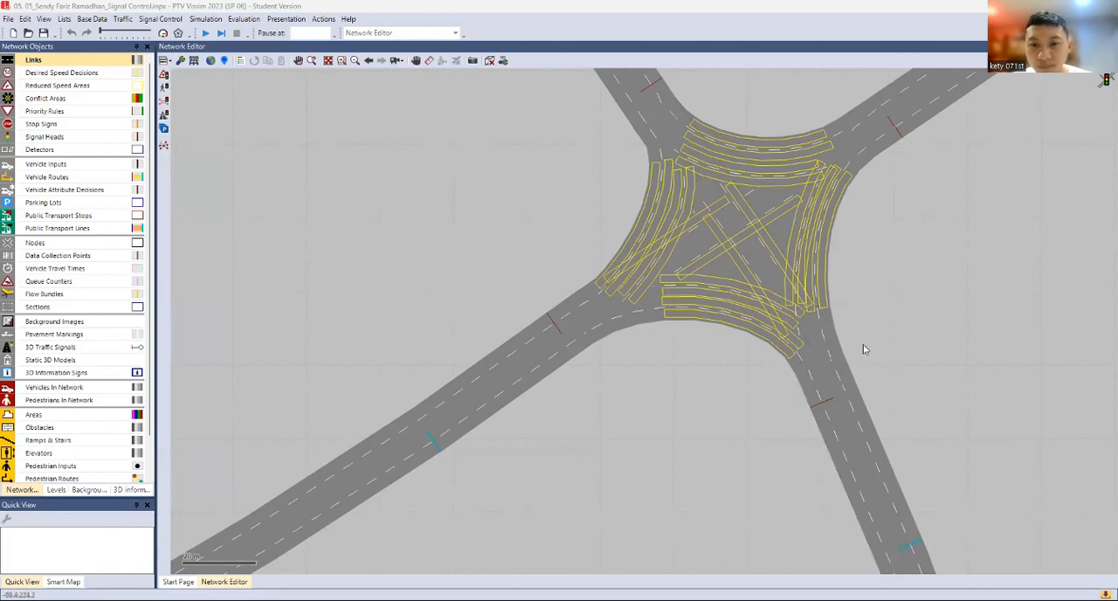
left_click(494, 364)
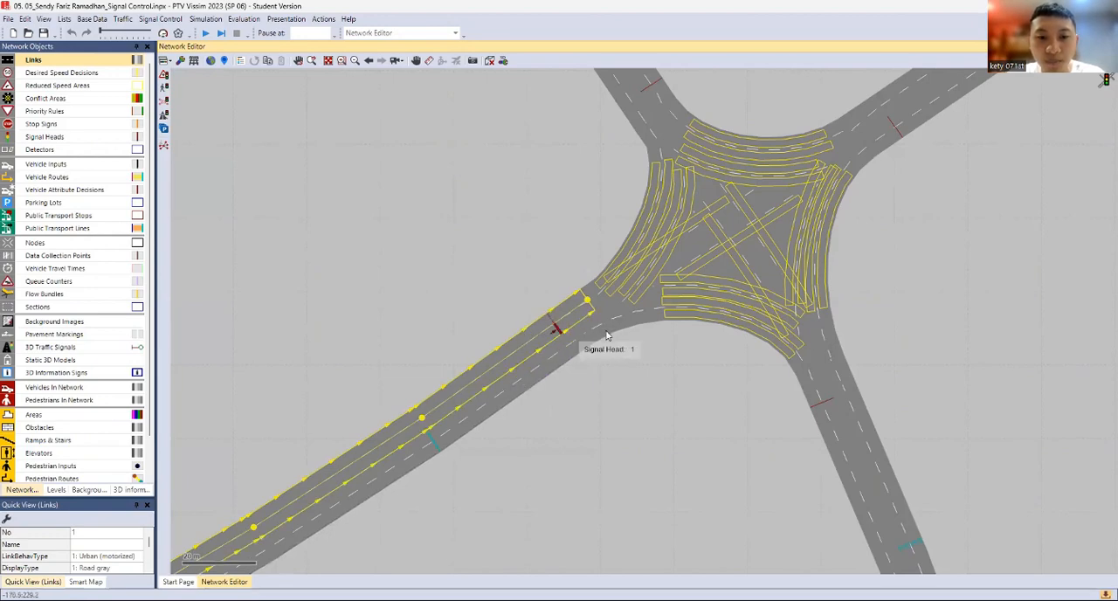
scroll(568, 359, "up", 2)
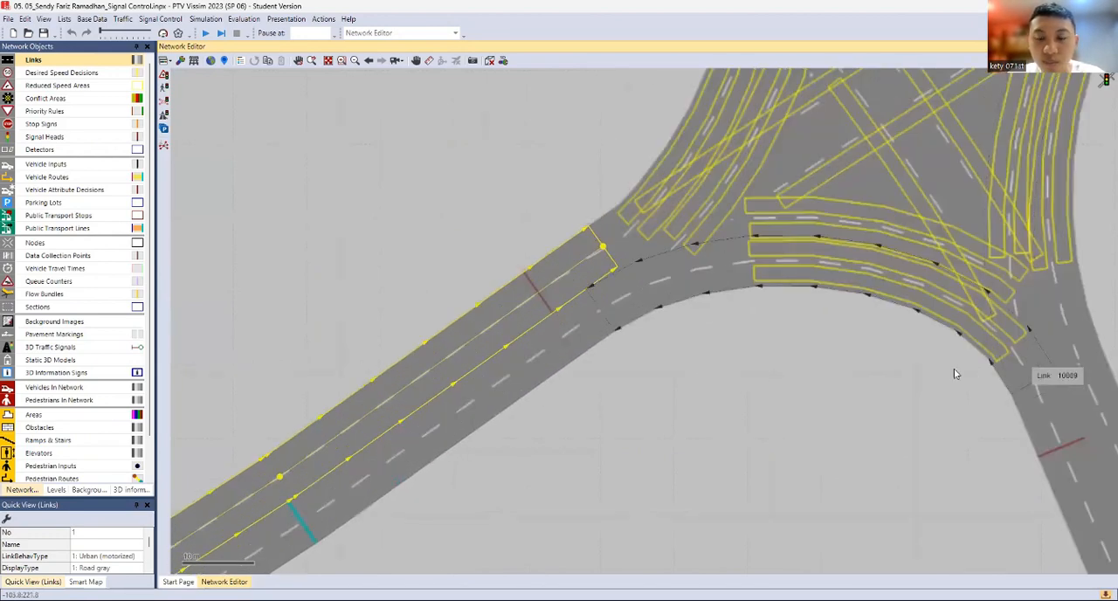
scroll(877, 370, "down", 3)
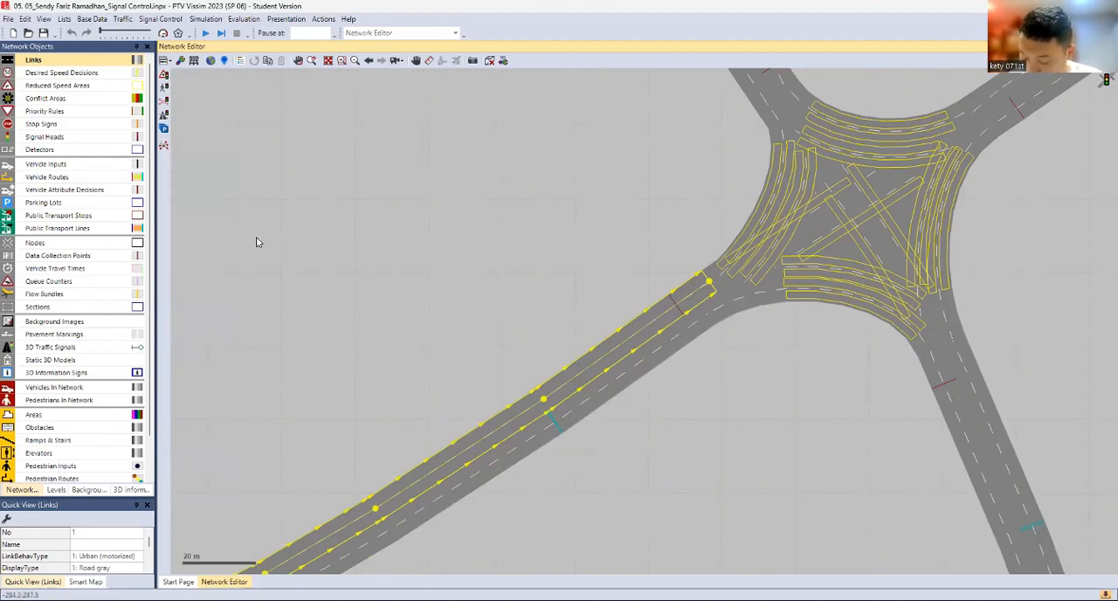
Open the list of driving behaviors and add a new driving behavior
left_click(98, 20)
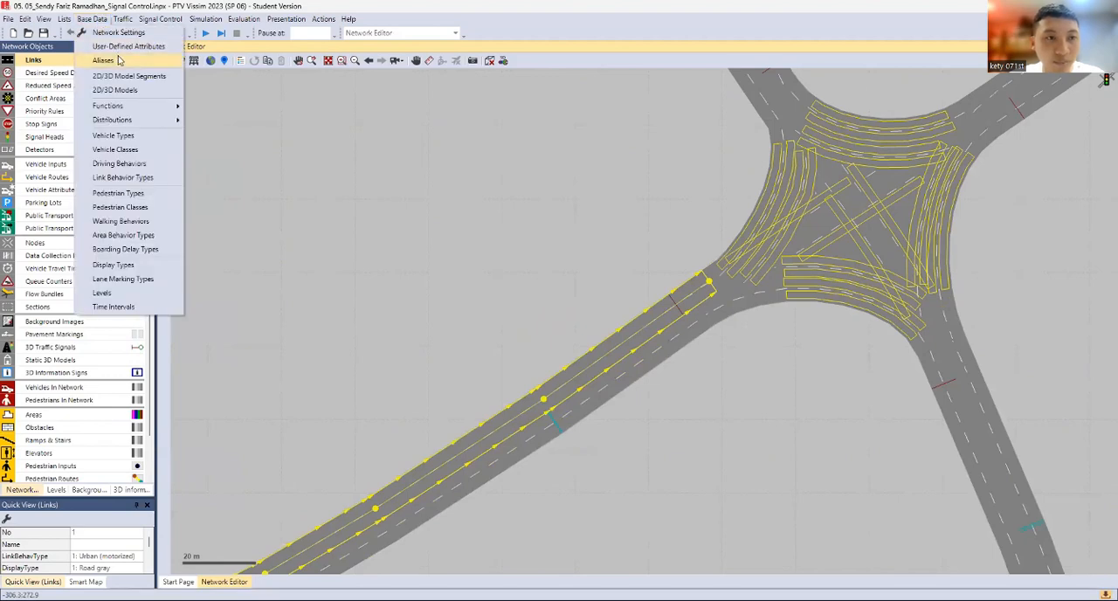
left_click(140, 164)
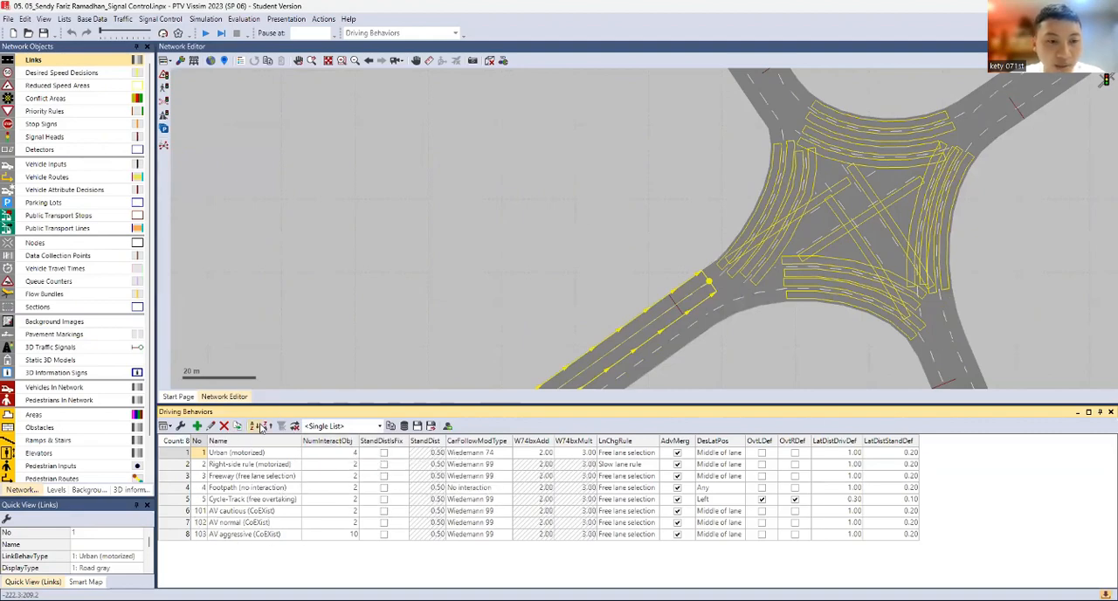
left_click(198, 426)
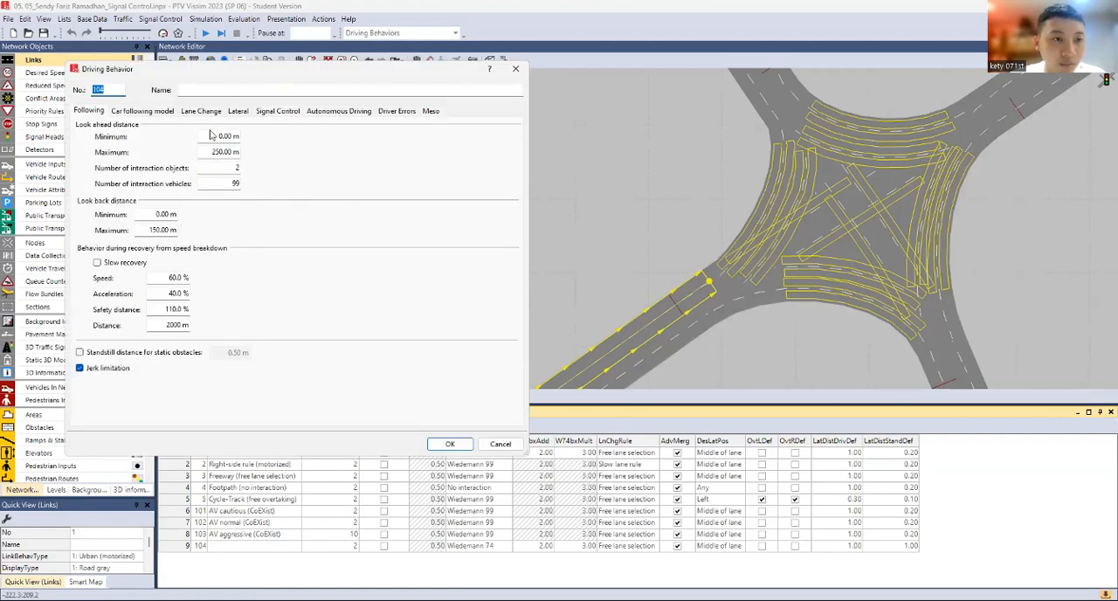
Review the following, car following model, lane change and lateral parameters of the new driving behavior
left_click(134, 111)
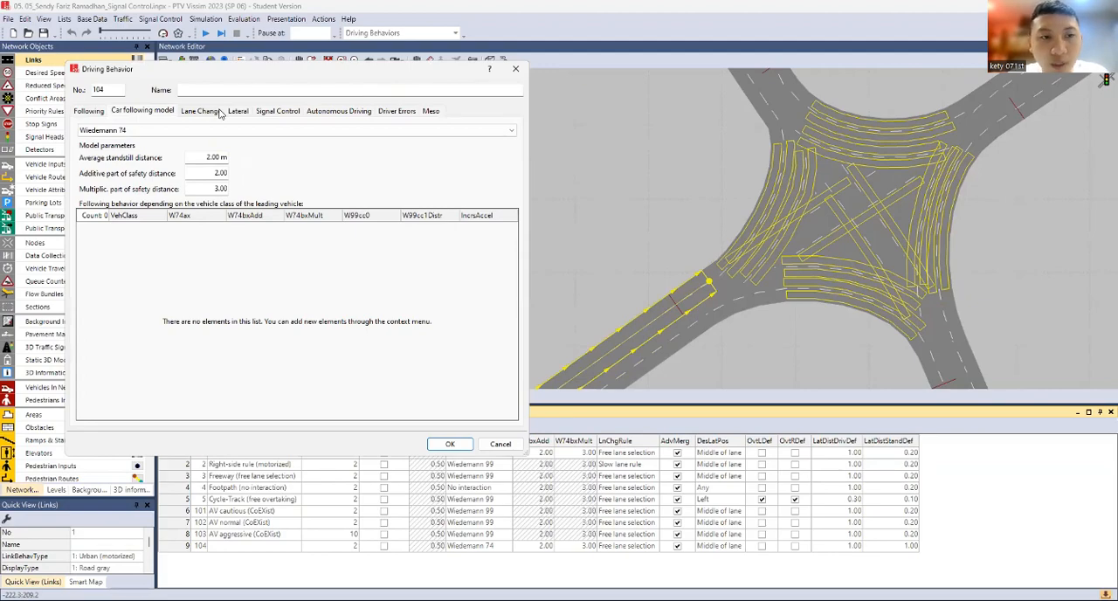
left_click(218, 113)
left_click(236, 118)
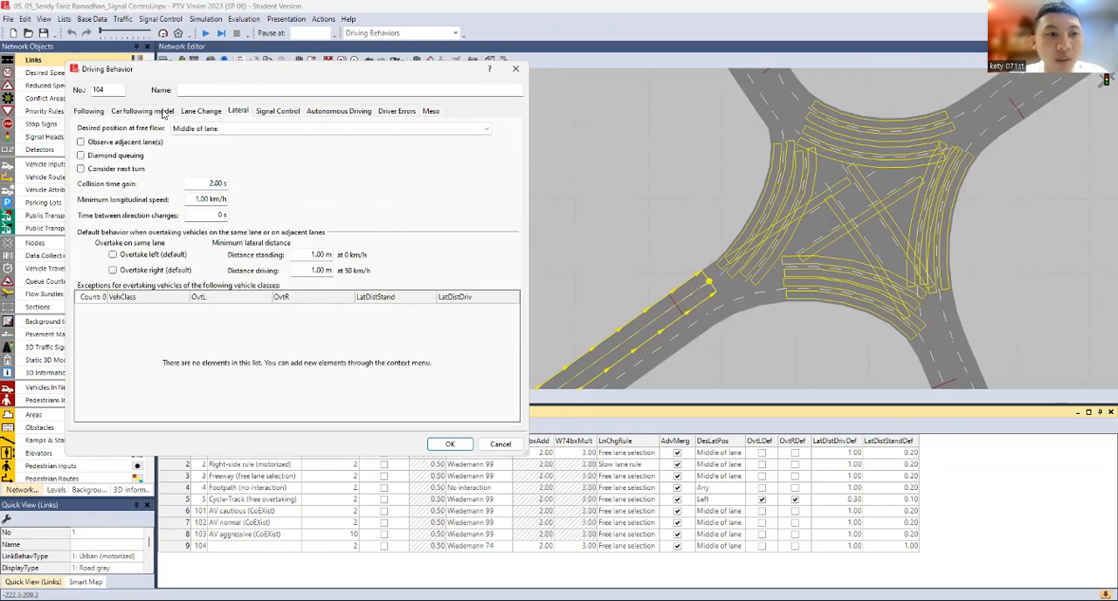
left_click(164, 115)
left_click(89, 116)
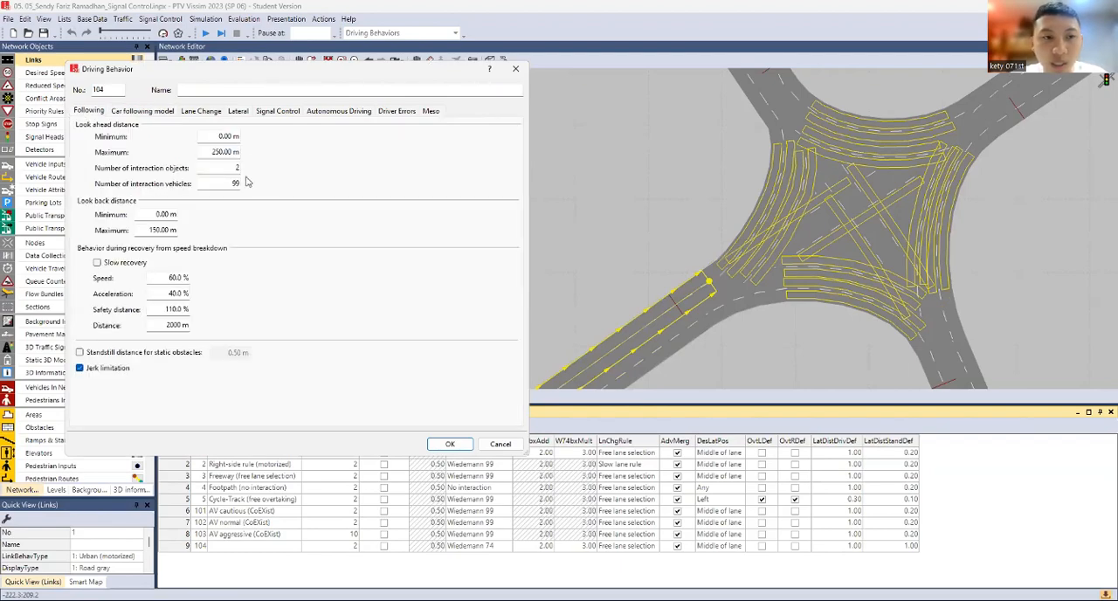
left_click(170, 111)
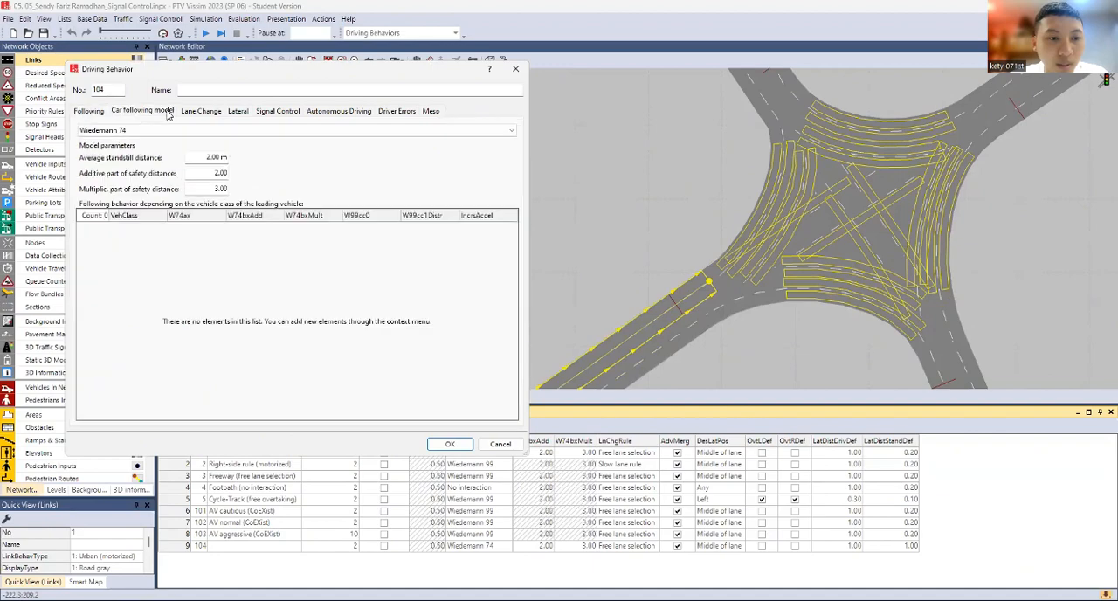
left_click(203, 111)
Set the new behavior's desired position at free flow to Any and its minimum lateral distances to 0.2 m standing and 0.4 m driving
left_click(239, 112)
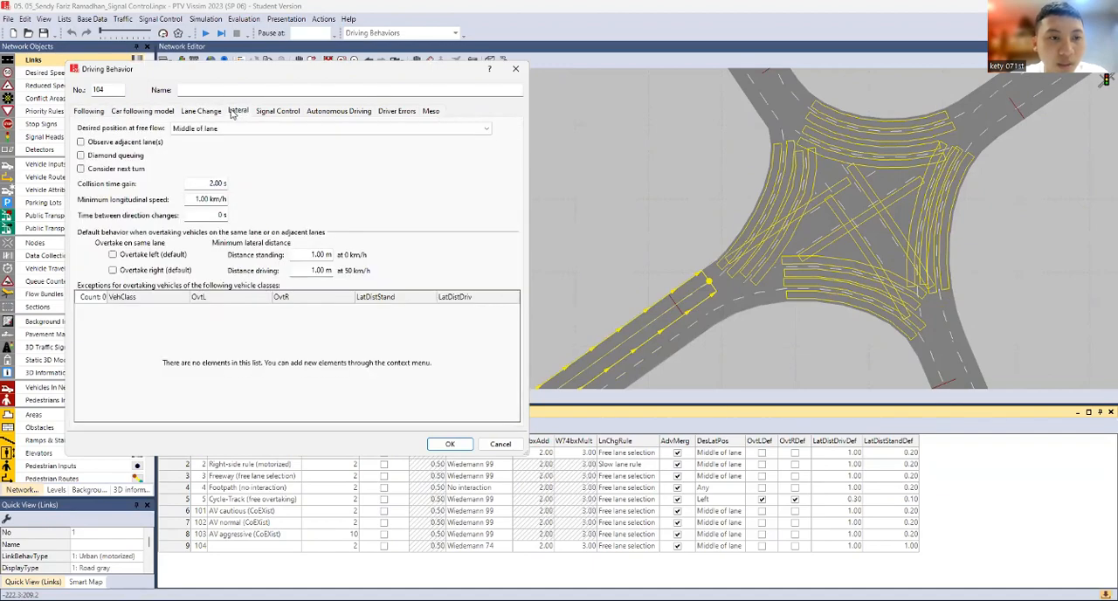
left_click(220, 129)
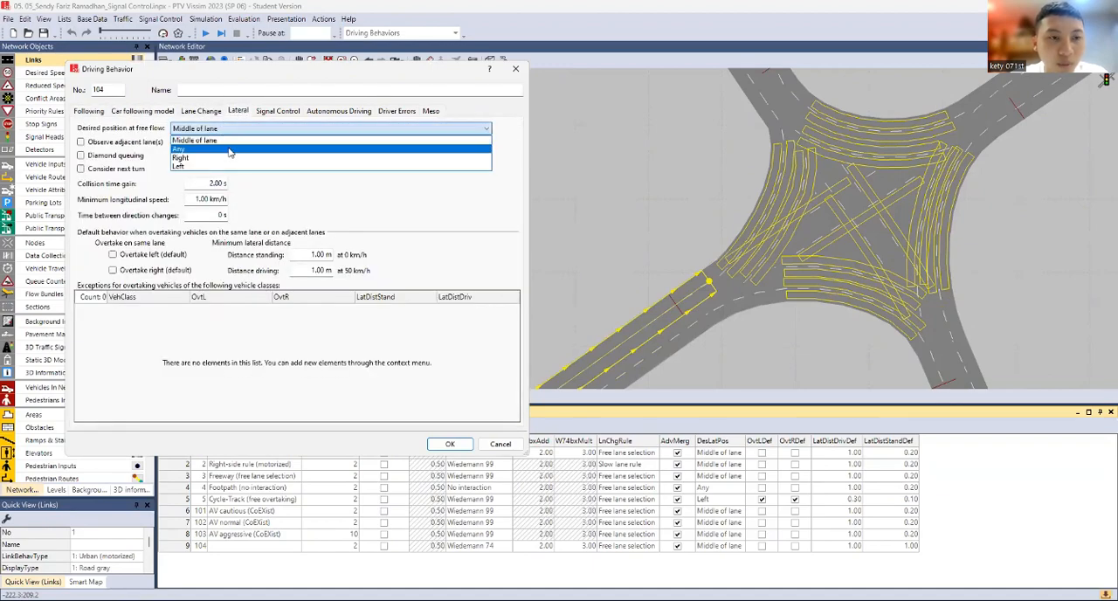
left_click(229, 150)
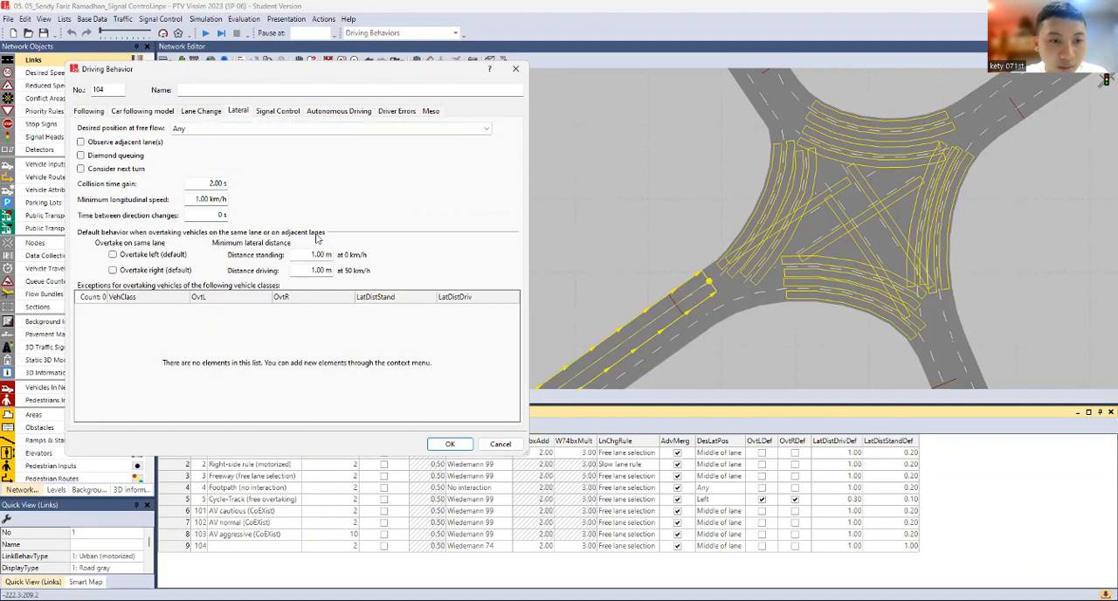
left_click_drag(311, 255, 351, 255)
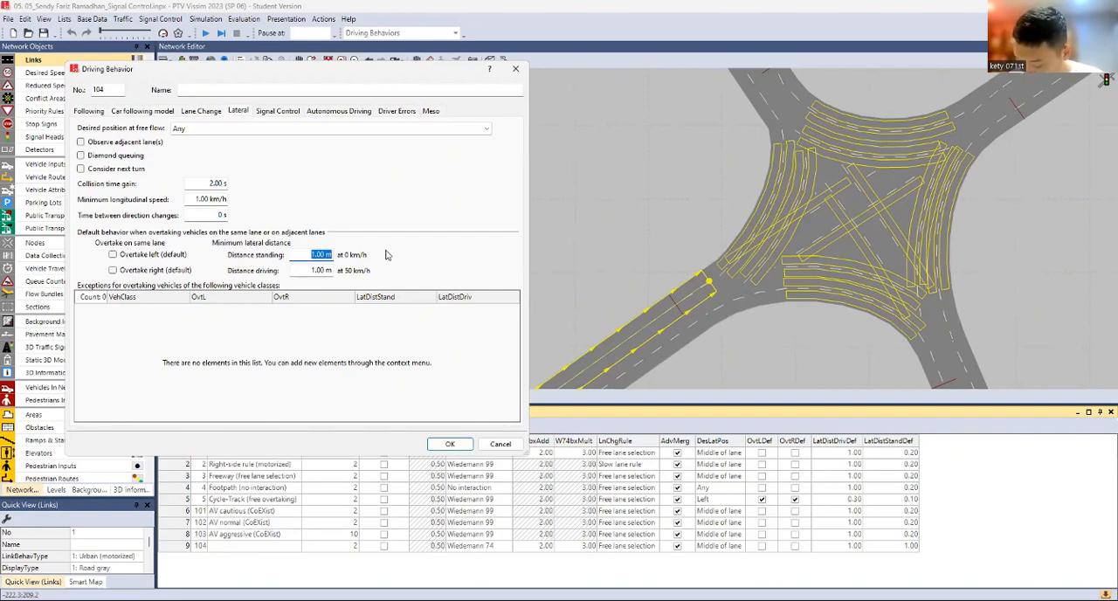
type("0.2")
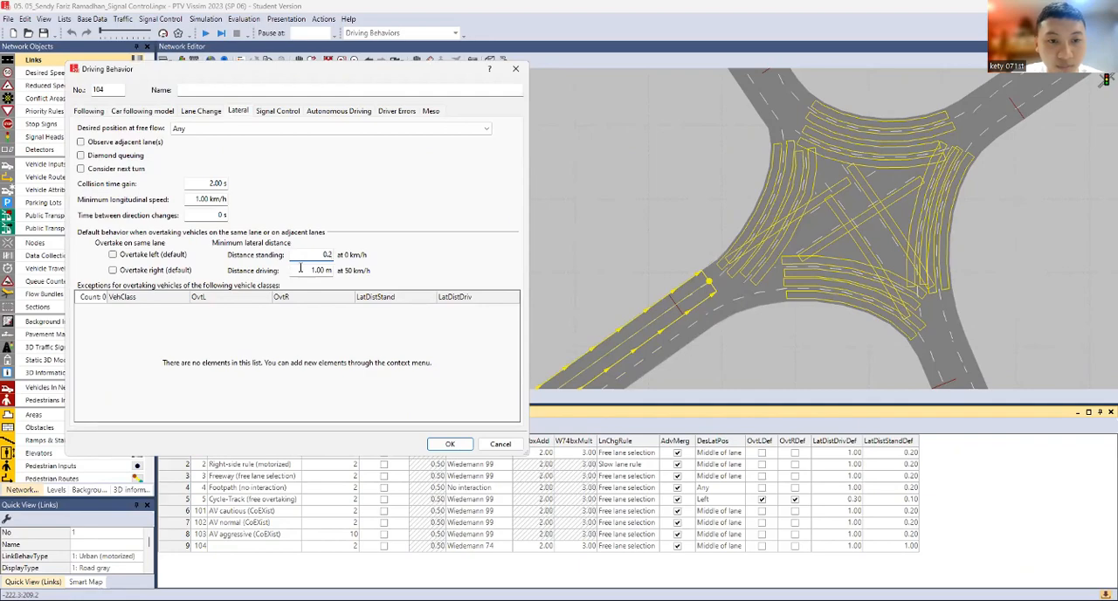
left_click_drag(300, 269, 325, 272)
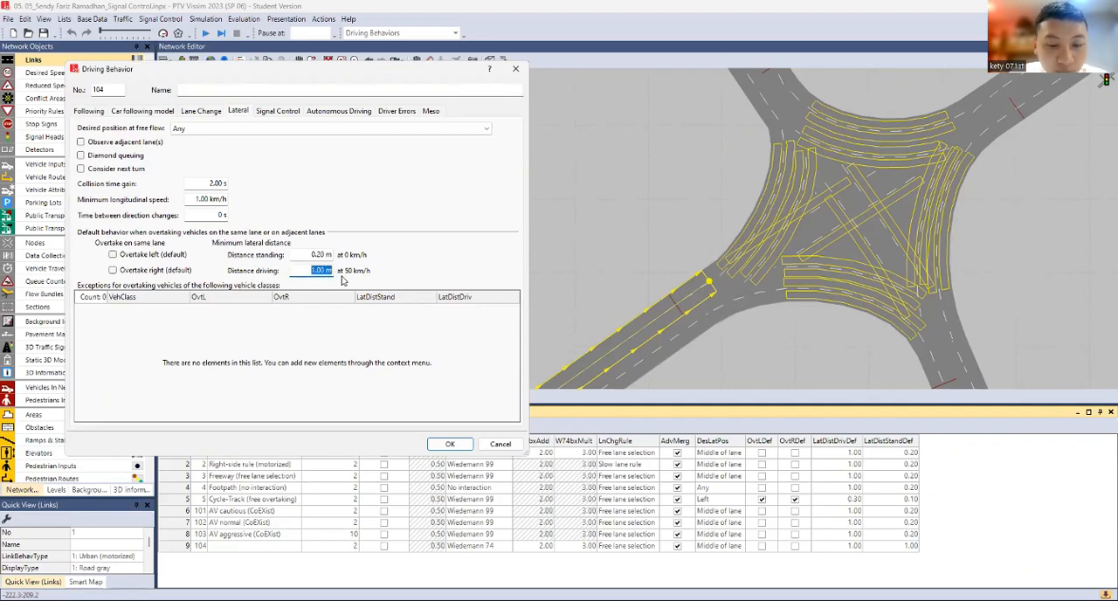
type("0.4")
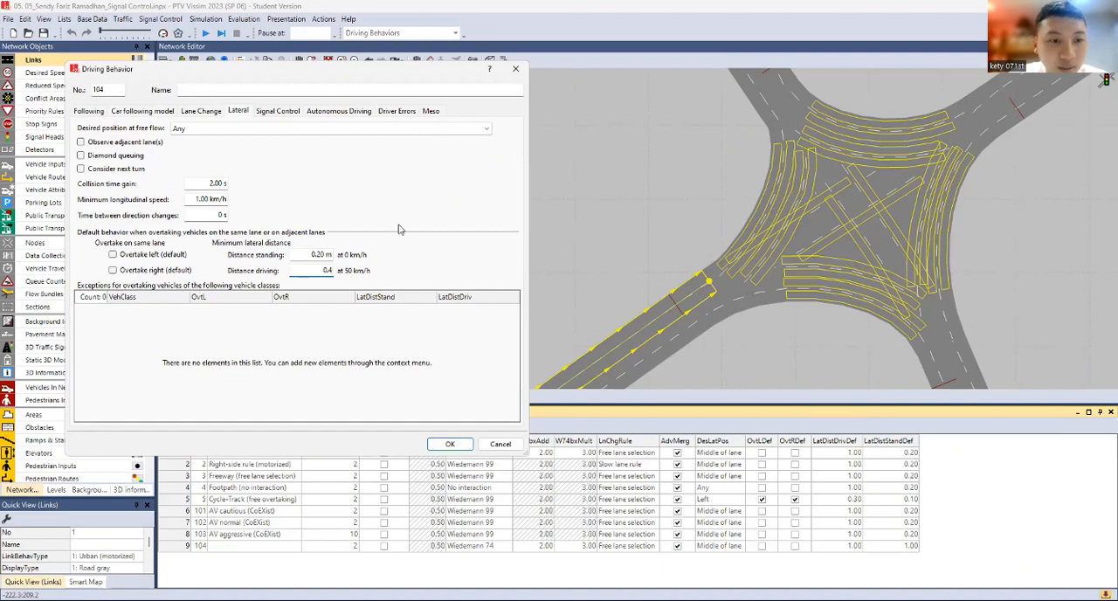
Set the new driving behavior's maximum look ahead distance to 100 m
left_click(102, 112)
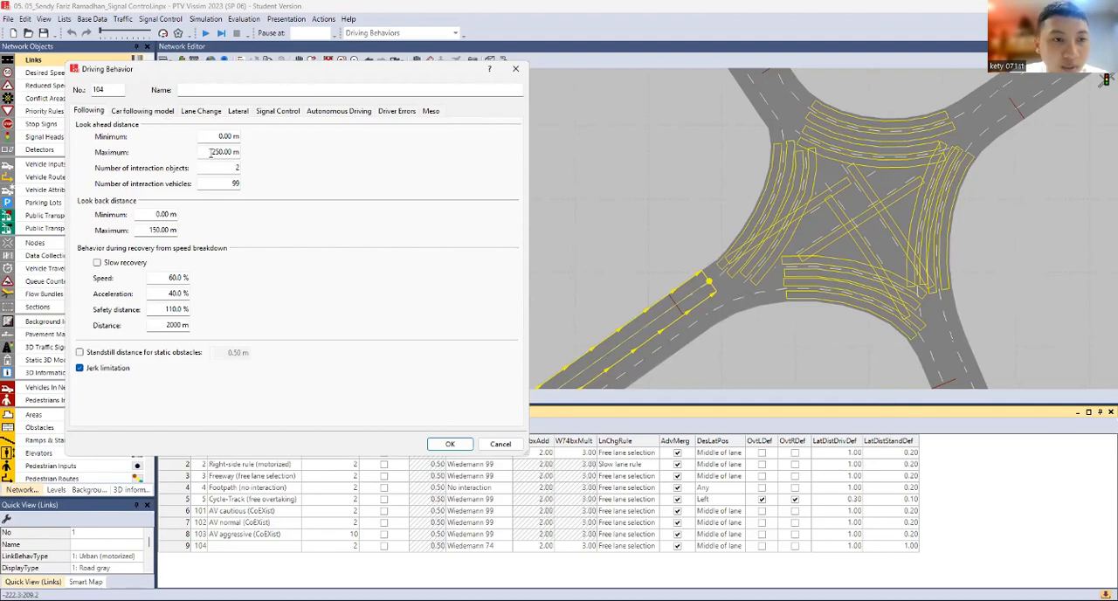
left_click_drag(211, 152, 237, 152)
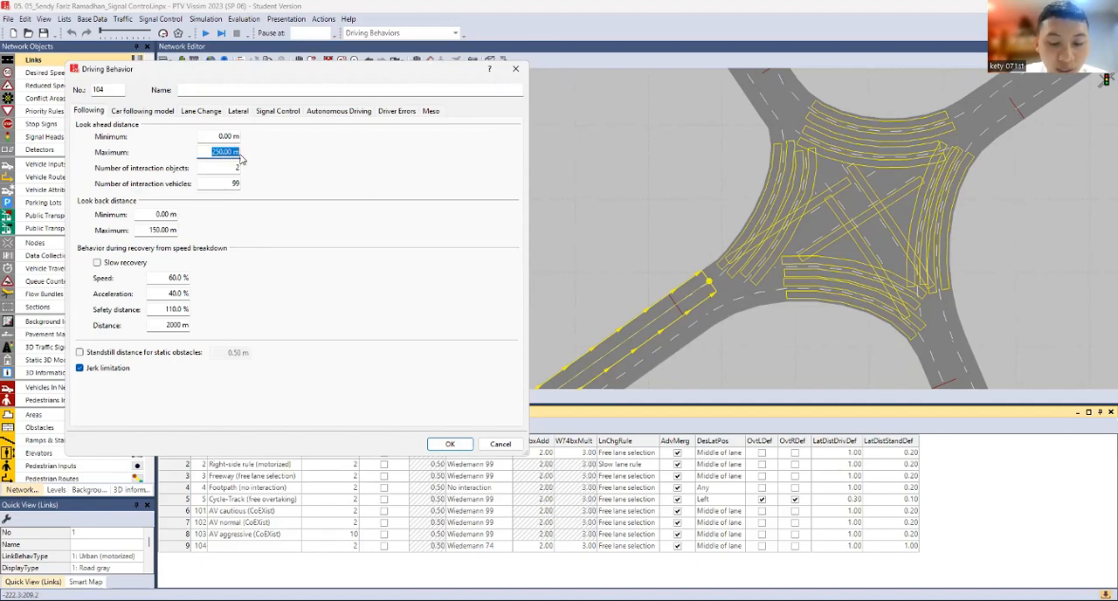
type("100")
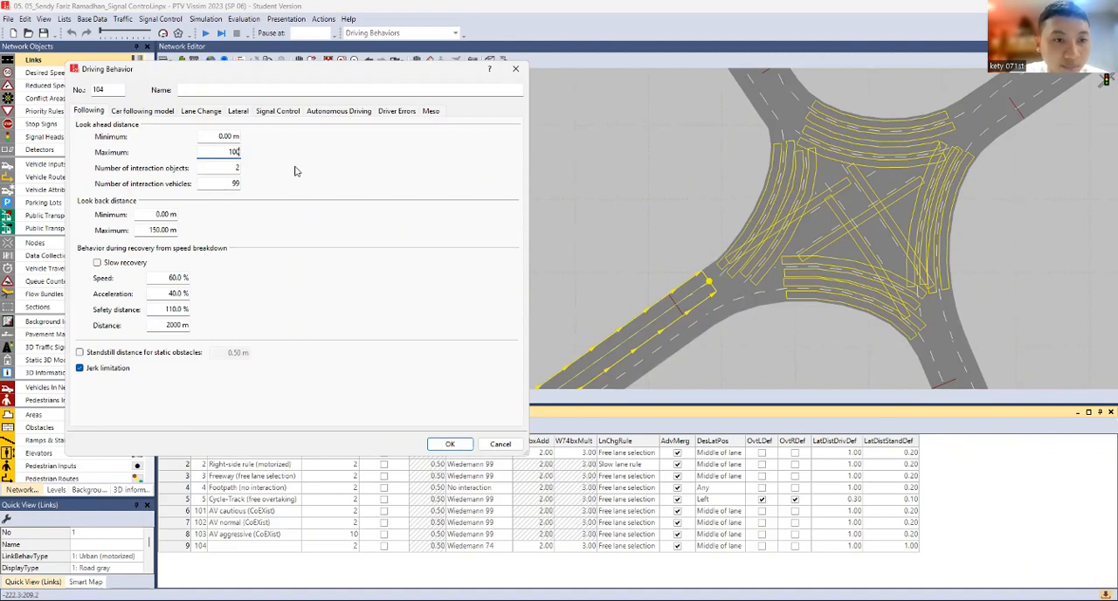
left_click(217, 164)
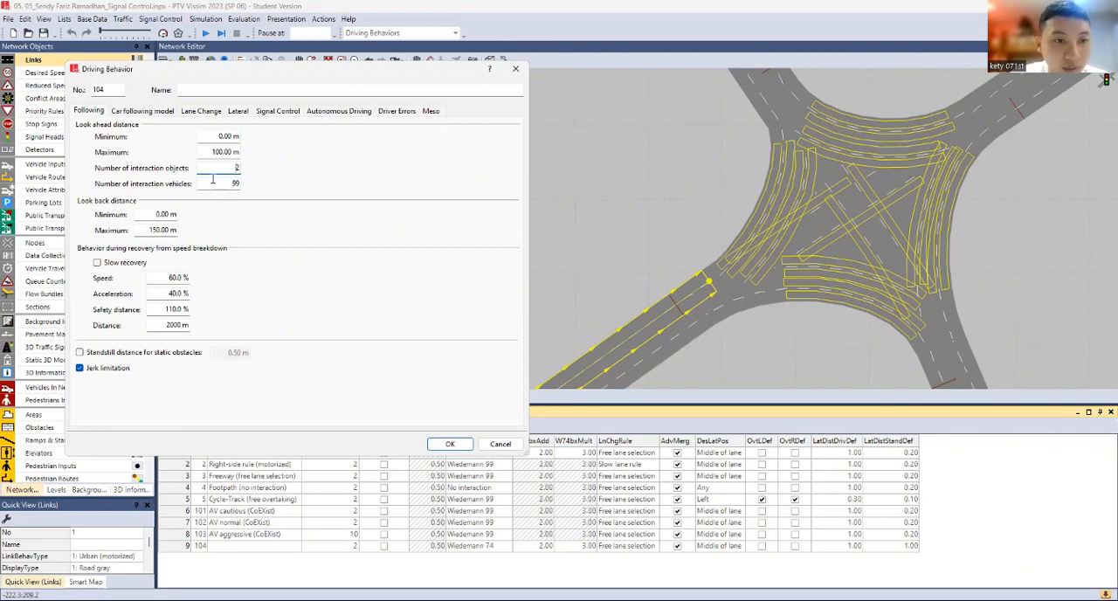
Set the Wiedemann 74 average standstill distance to 0.6 m, additive safety distance part to 0.6 and multiplicative part to 1
left_click(155, 113)
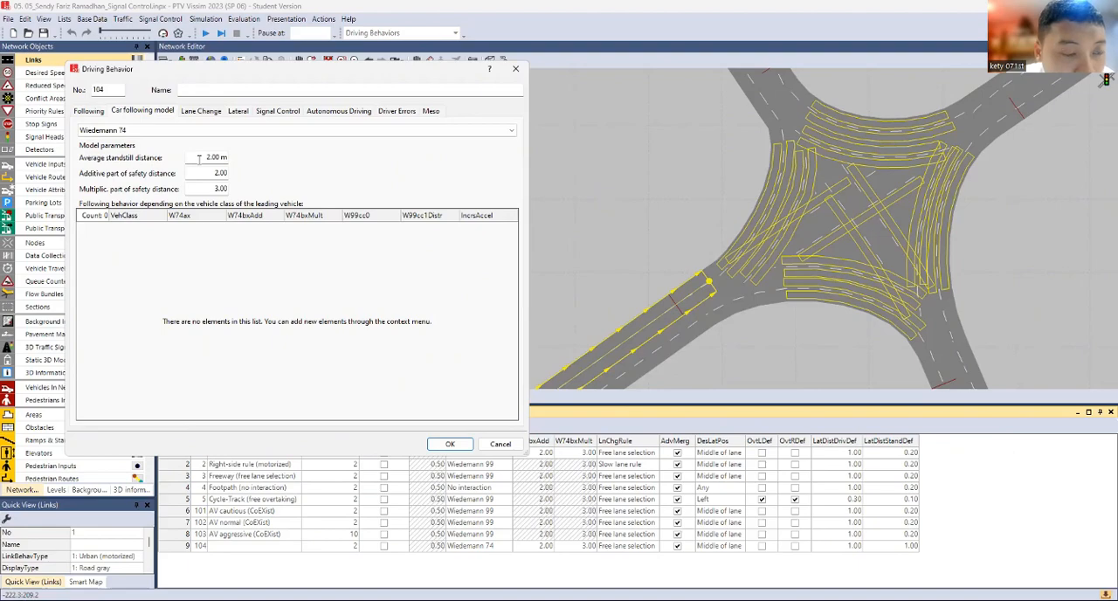
left_click_drag(199, 158, 244, 165)
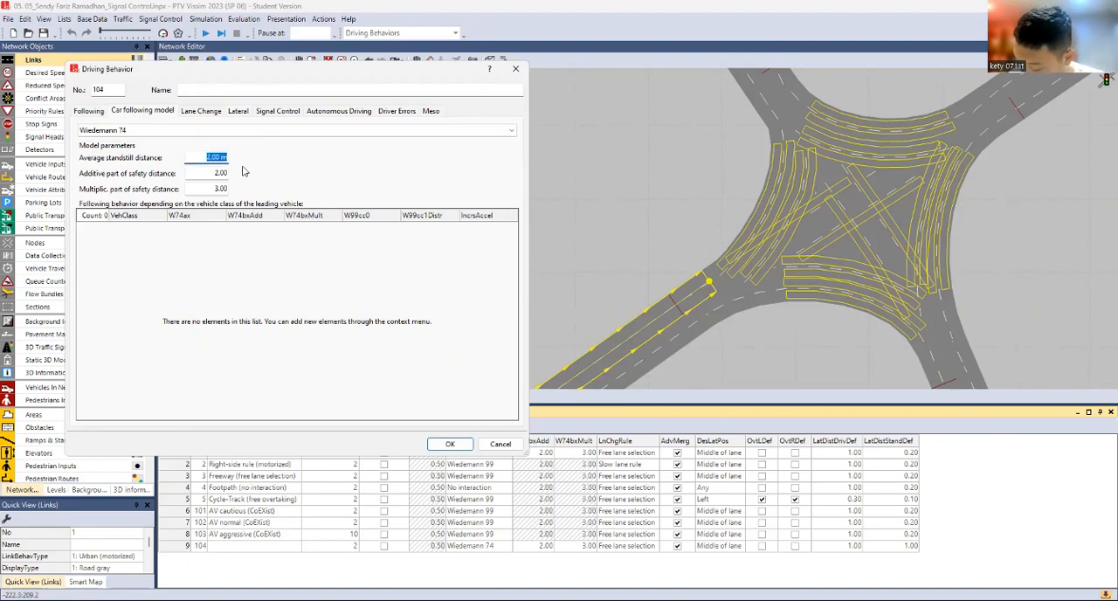
type("0.6")
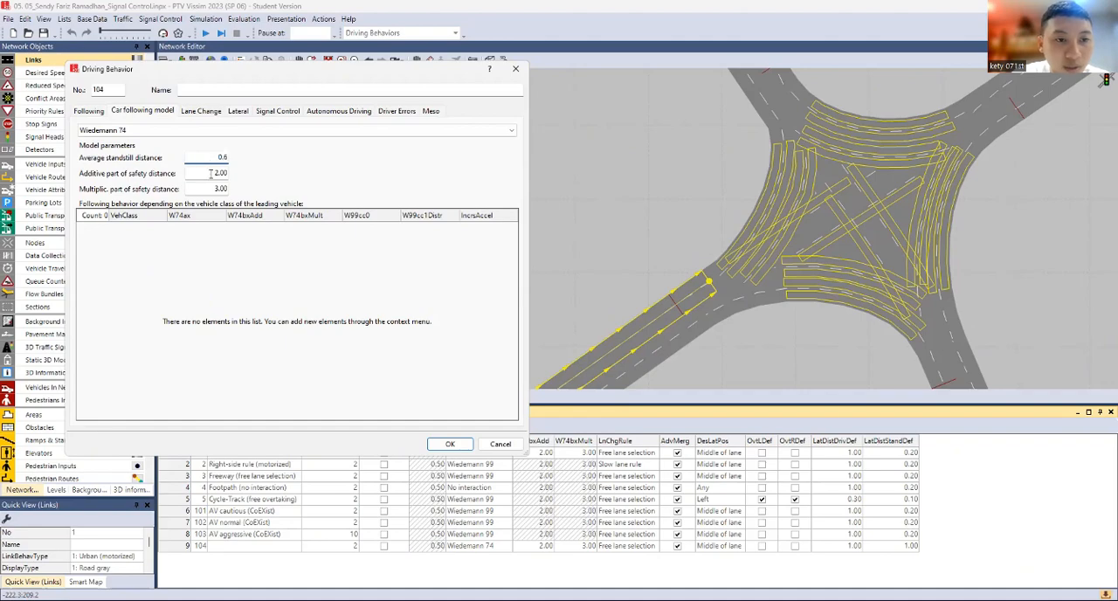
left_click(211, 173)
type("0.6")
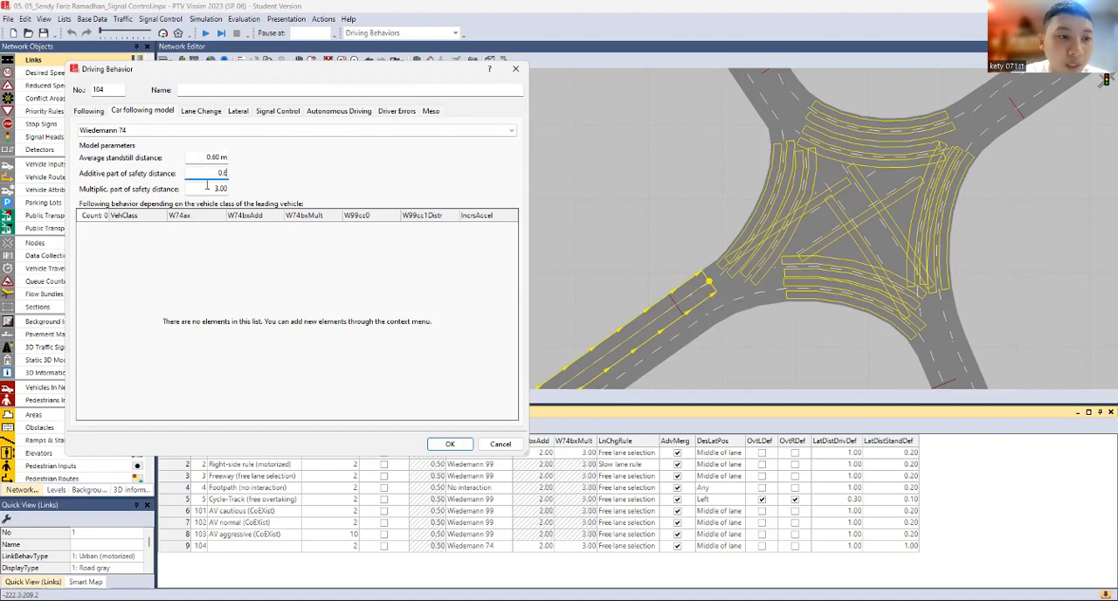
left_click(208, 188)
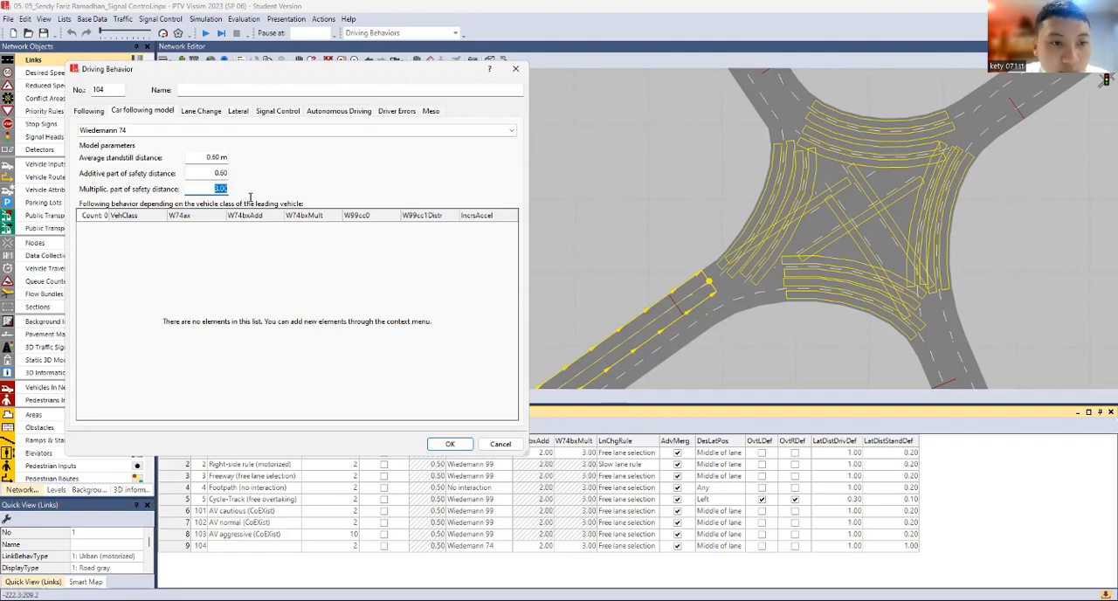
type("1")
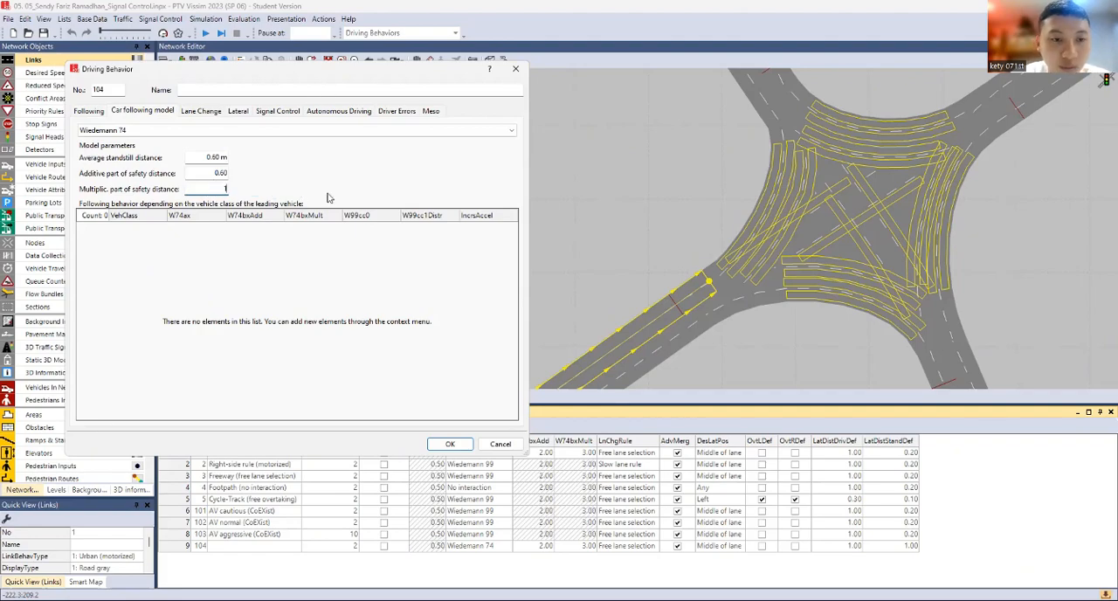
Review the new driving behavior's lane change, lateral, signal control, autonomous driving, driver errors, meso, car following and following parameters
left_click(218, 110)
left_click(238, 112)
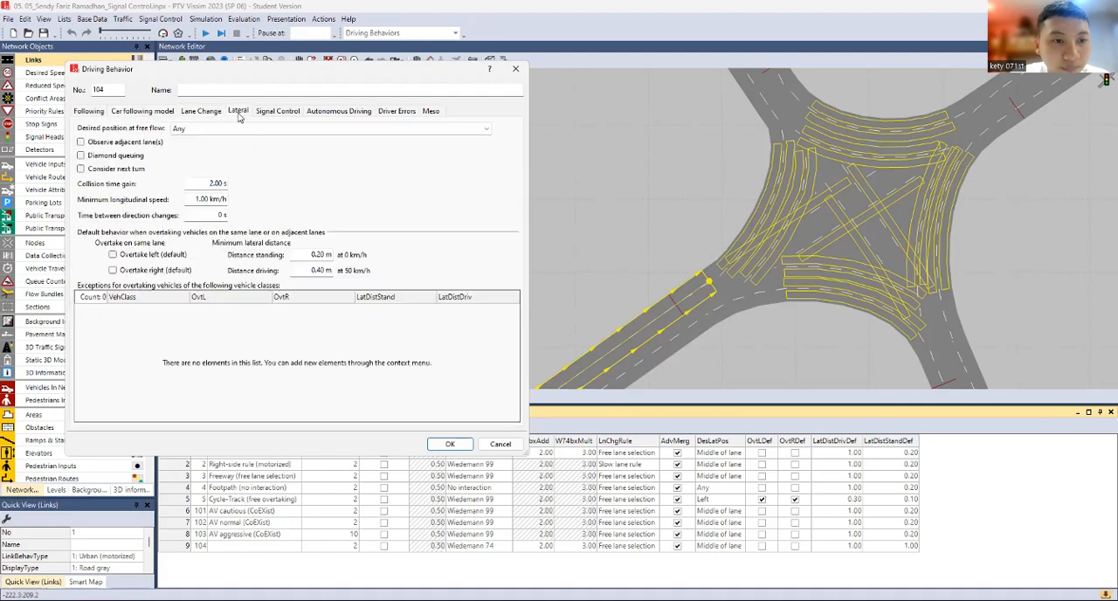
left_click(274, 113)
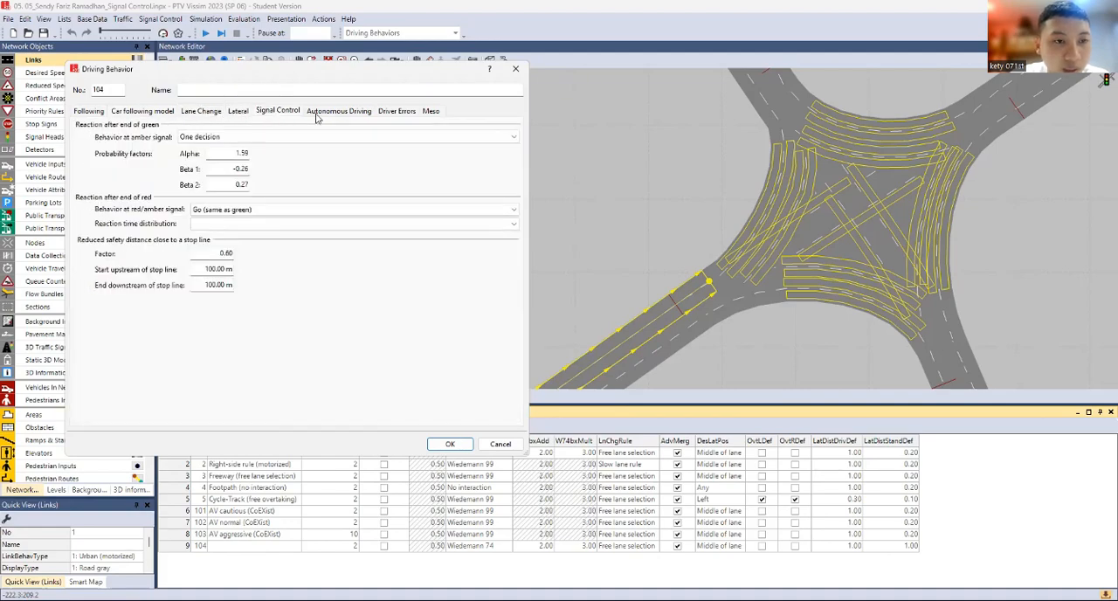
left_click(321, 112)
left_click(397, 113)
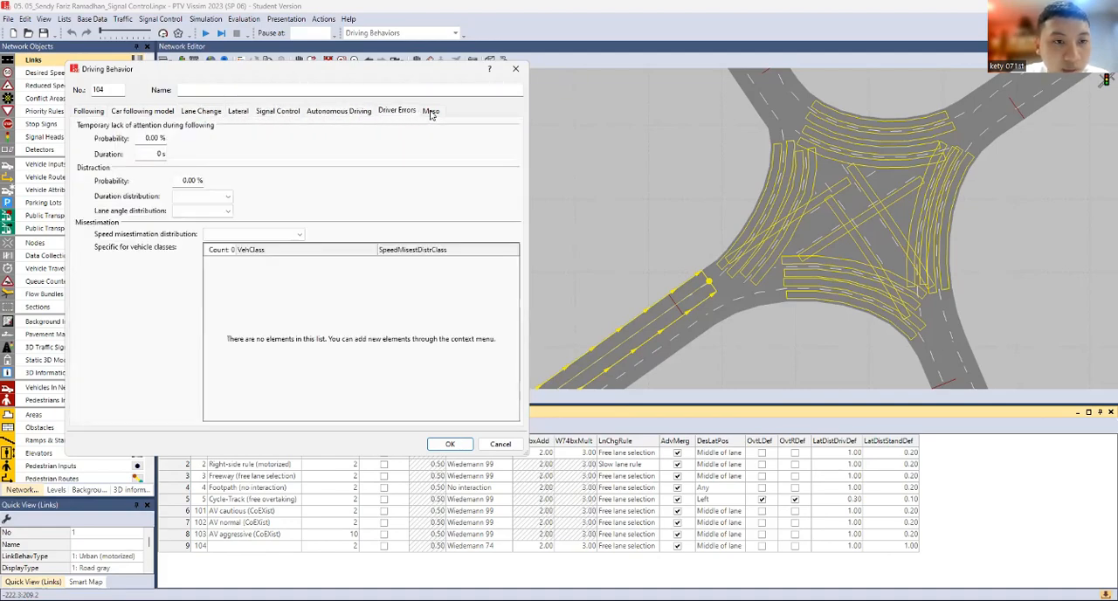
left_click(432, 112)
left_click(200, 112)
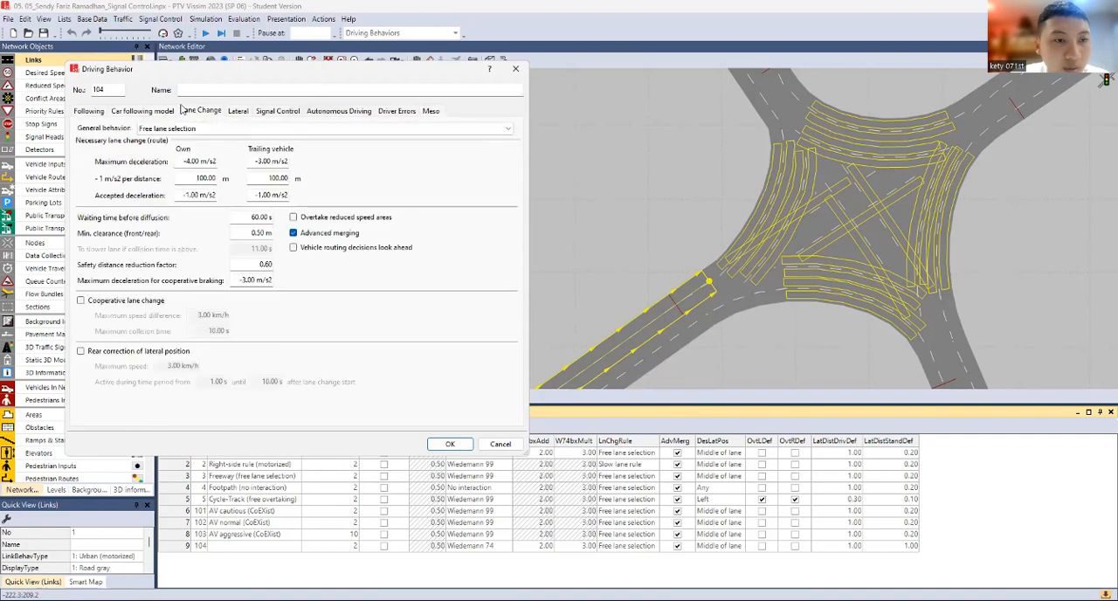
left_click(153, 114)
left_click(76, 114)
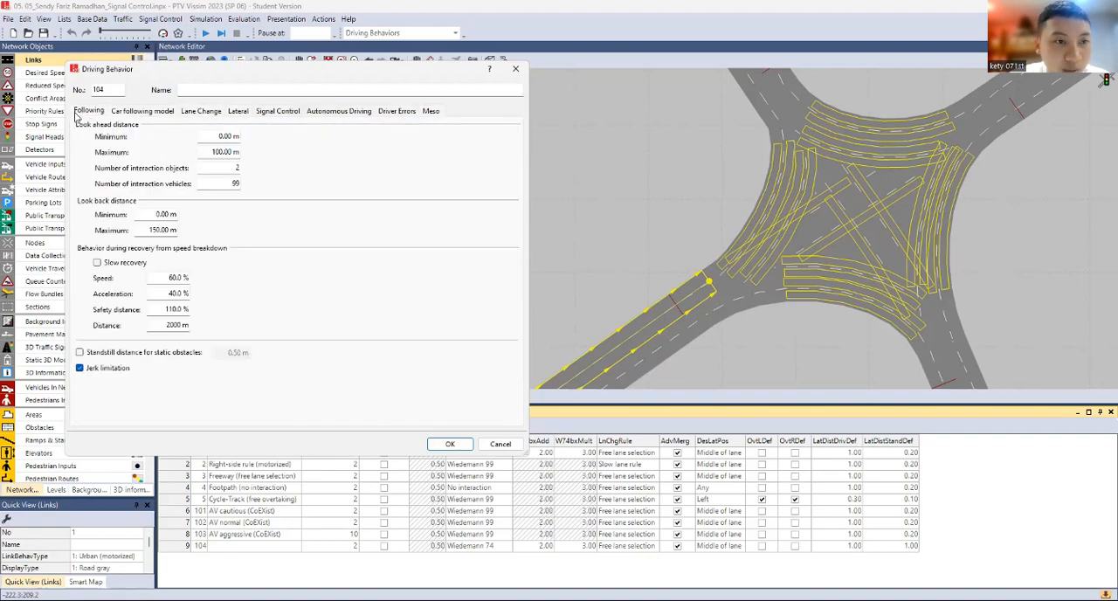
left_click(201, 111)
left_click(236, 112)
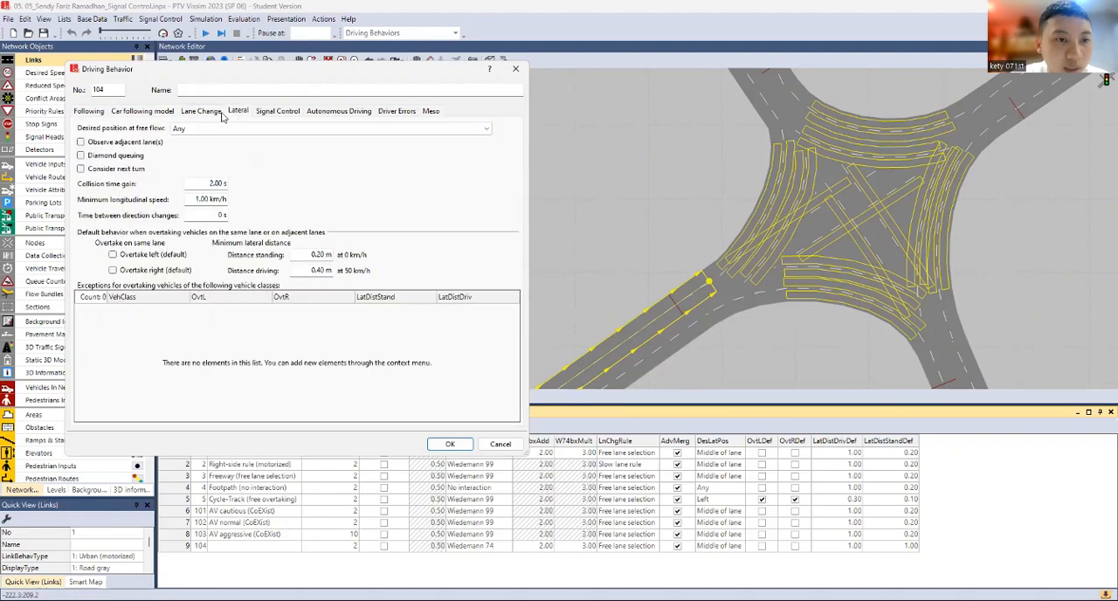
left_click(144, 112)
left_click(201, 111)
left_click(238, 111)
left_click(271, 111)
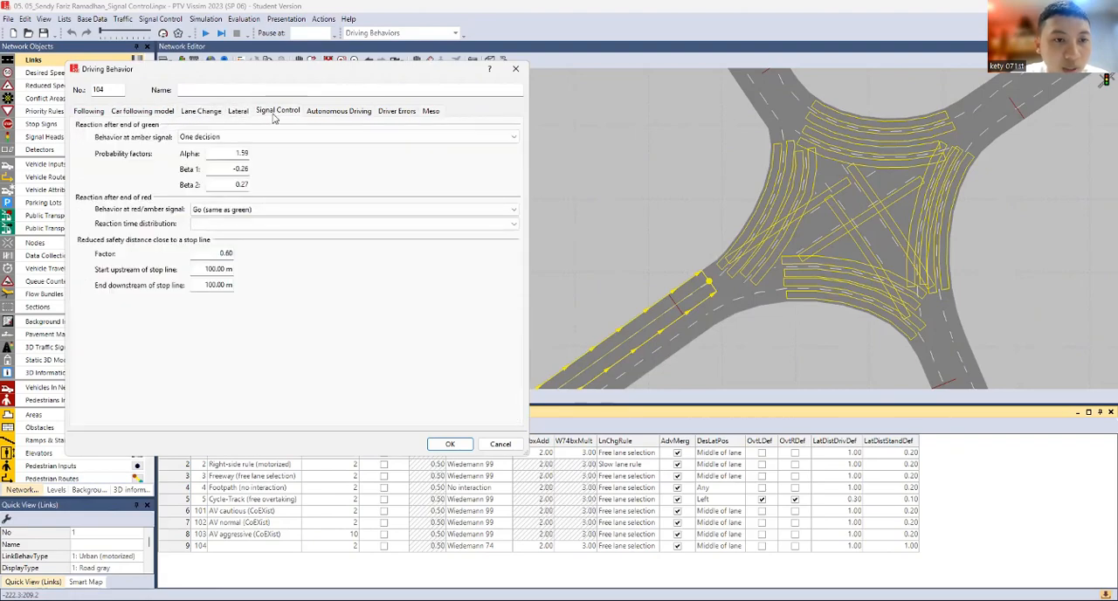
left_click(236, 112)
left_click(203, 114)
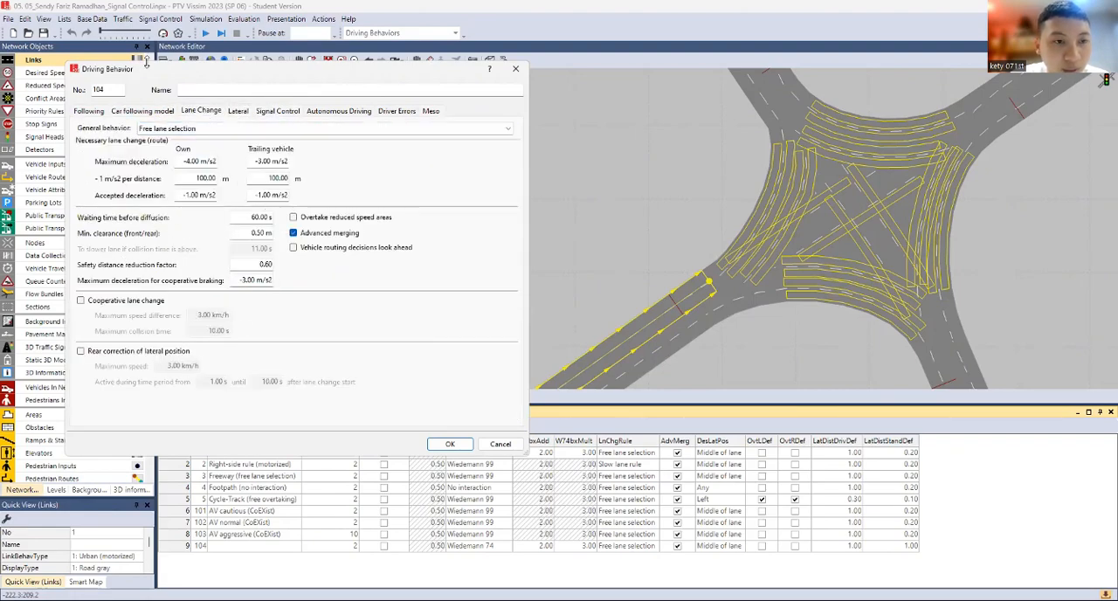
left_click(140, 111)
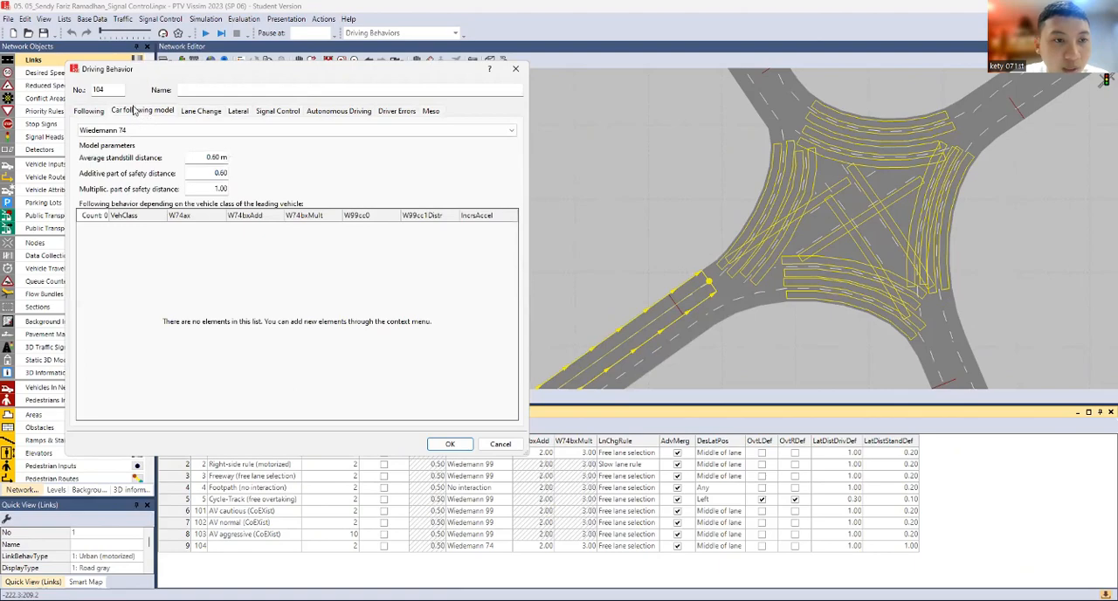
left_click(91, 111)
Name the new driving behavior Perilaku Pengemudi Indonesia and accept its settings
left_click(207, 90)
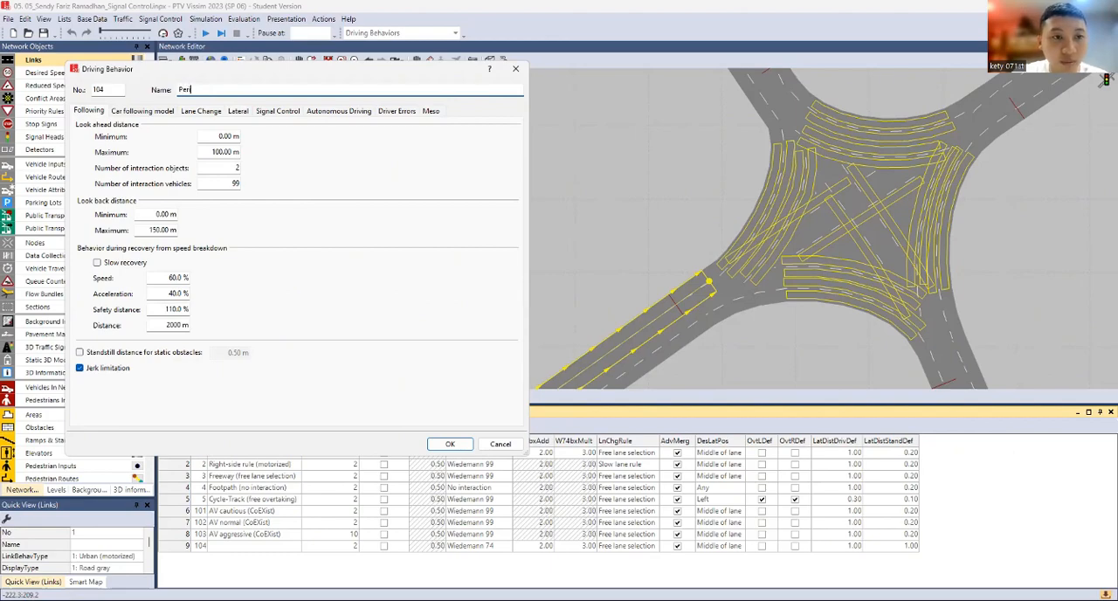
type("Perilaku Pengemudi Indonesia")
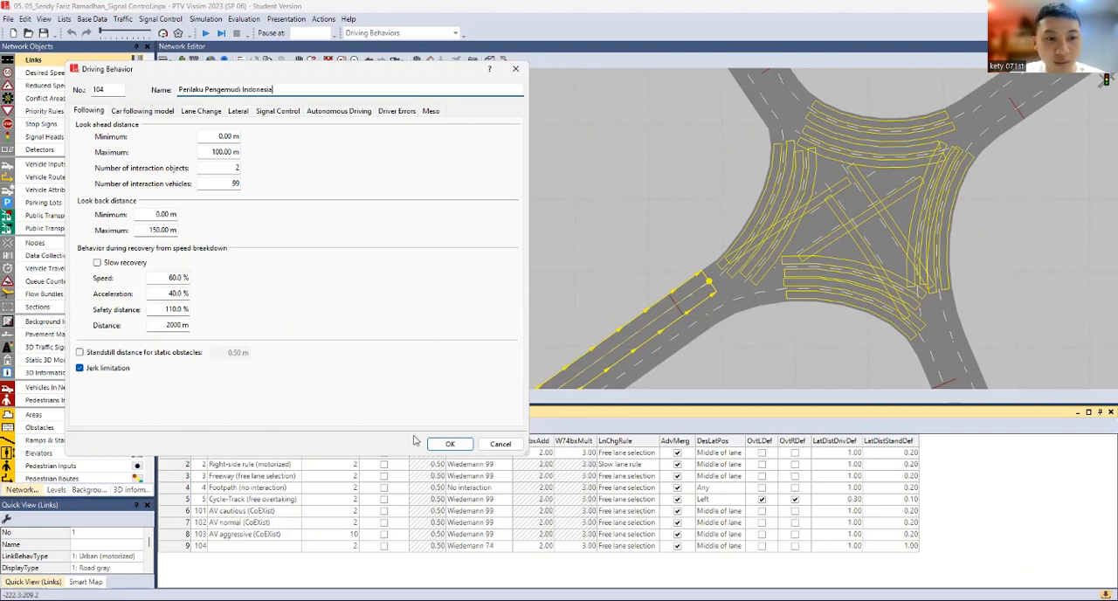
left_click(443, 444)
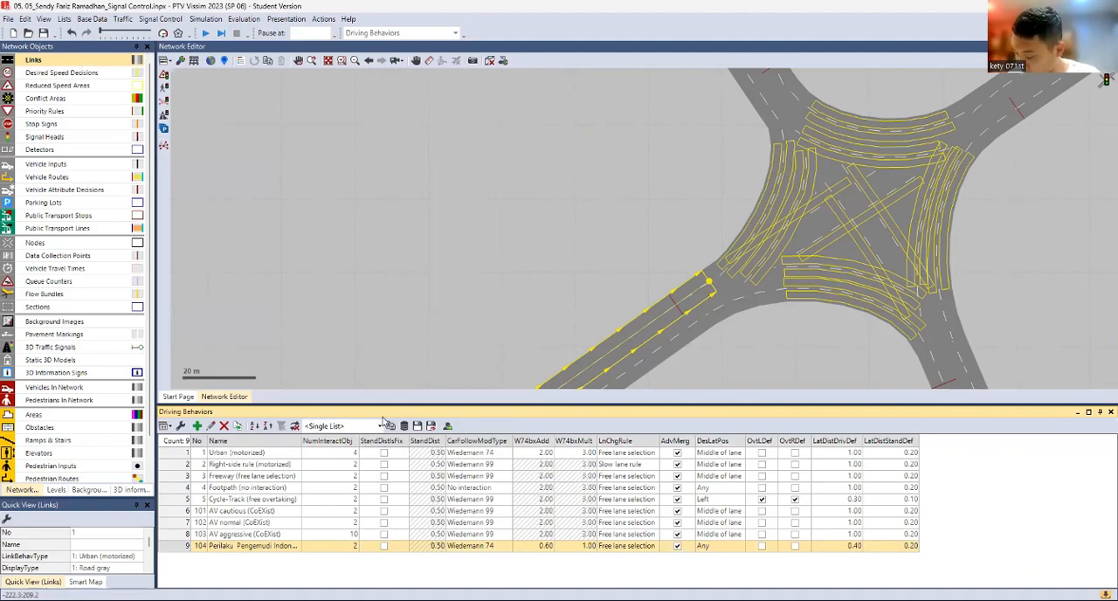
Open the list of link behavior types and add a new type named Perilaku Pengemudi Indonesia
left_click(103, 19)
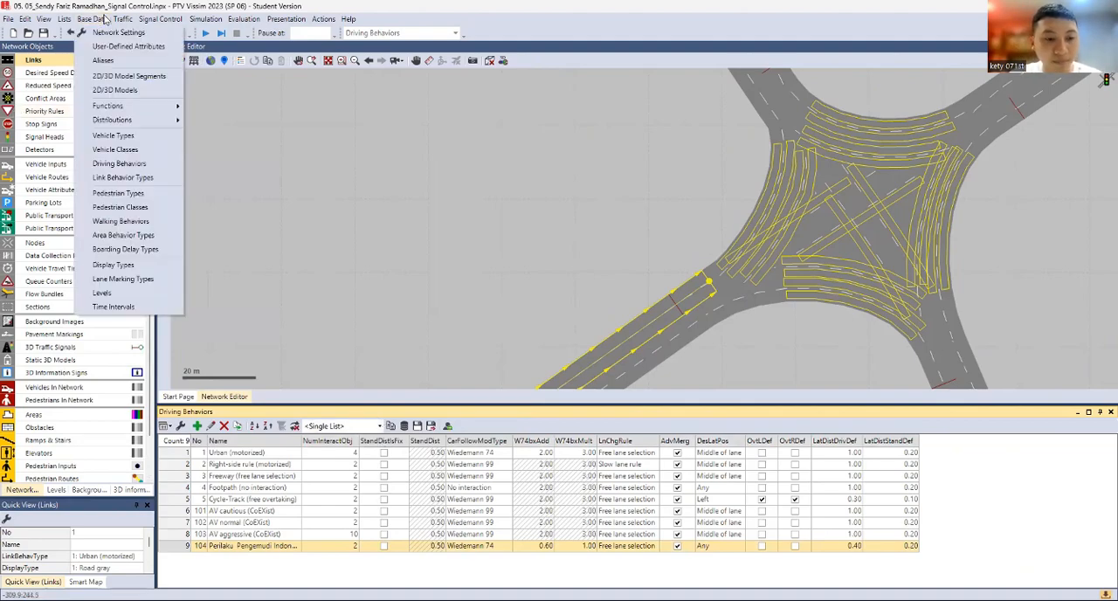
left_click(132, 178)
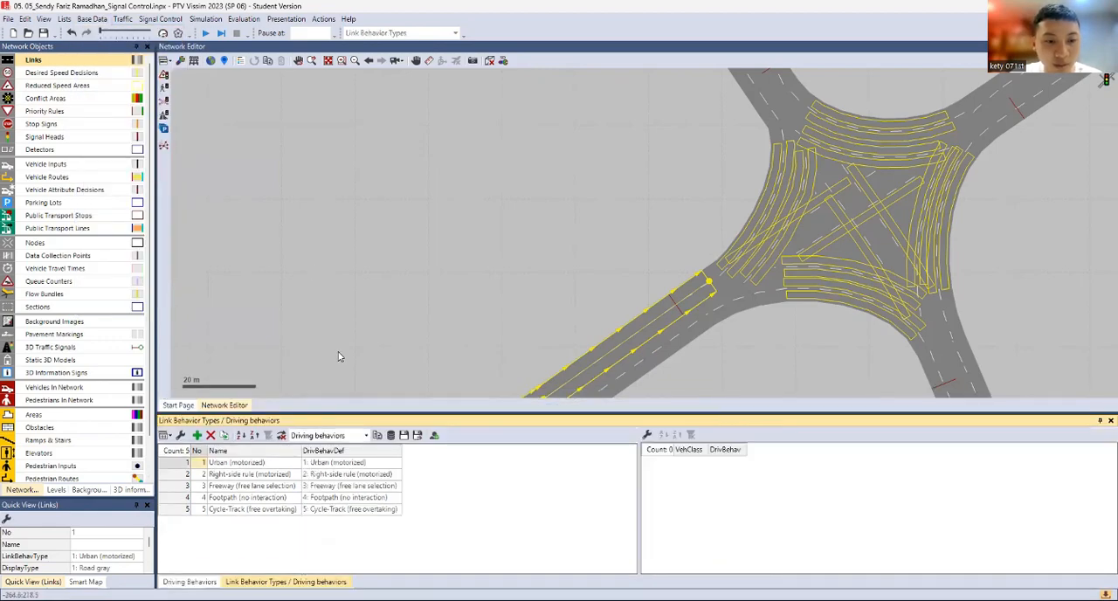
left_click(197, 435)
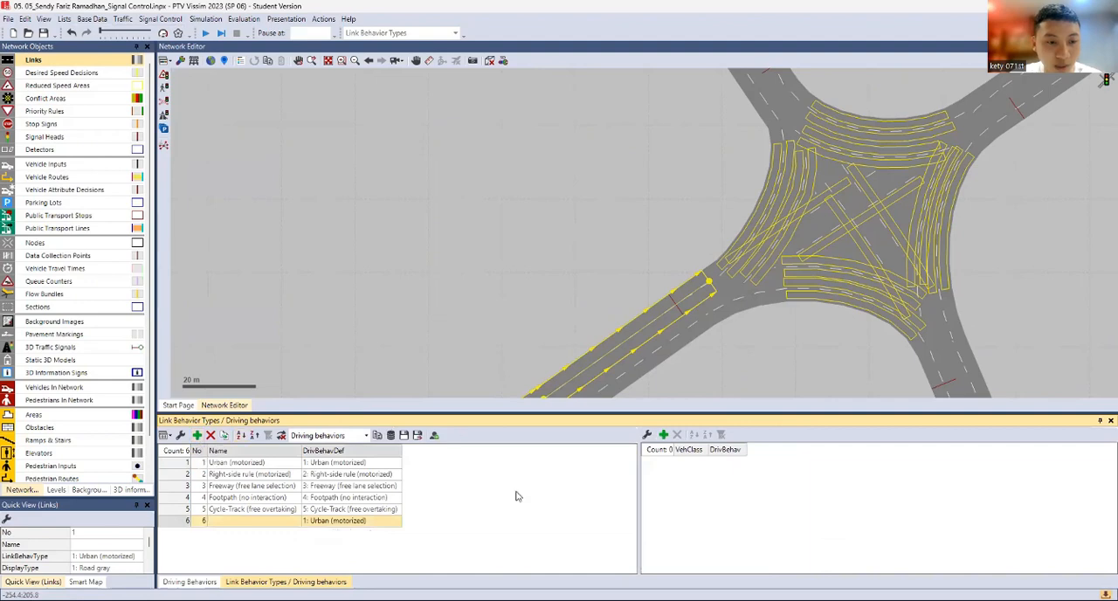
left_click(291, 521)
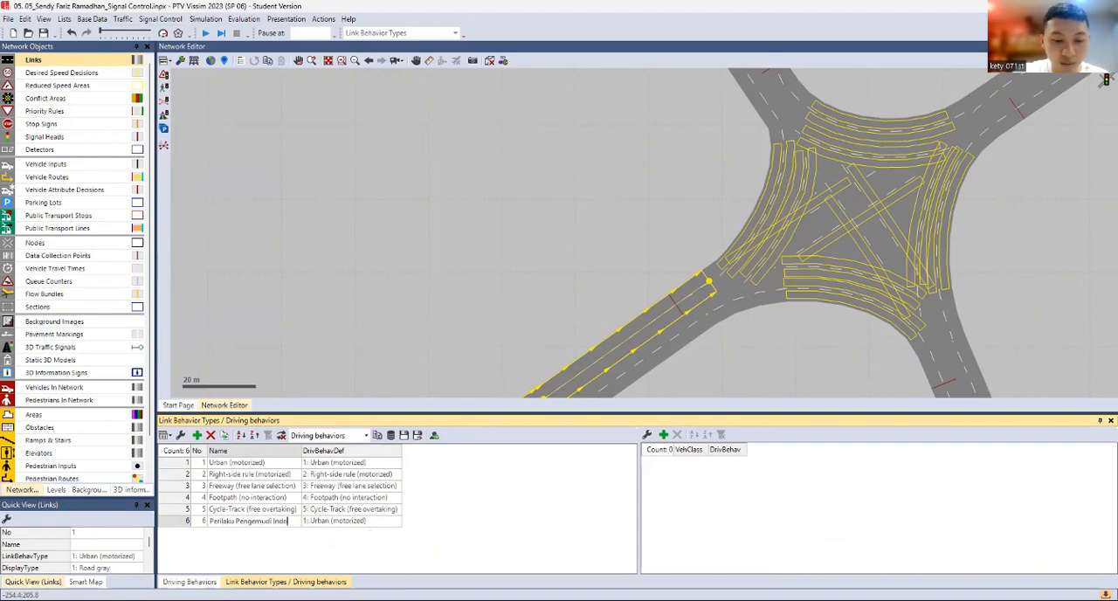
type("a")
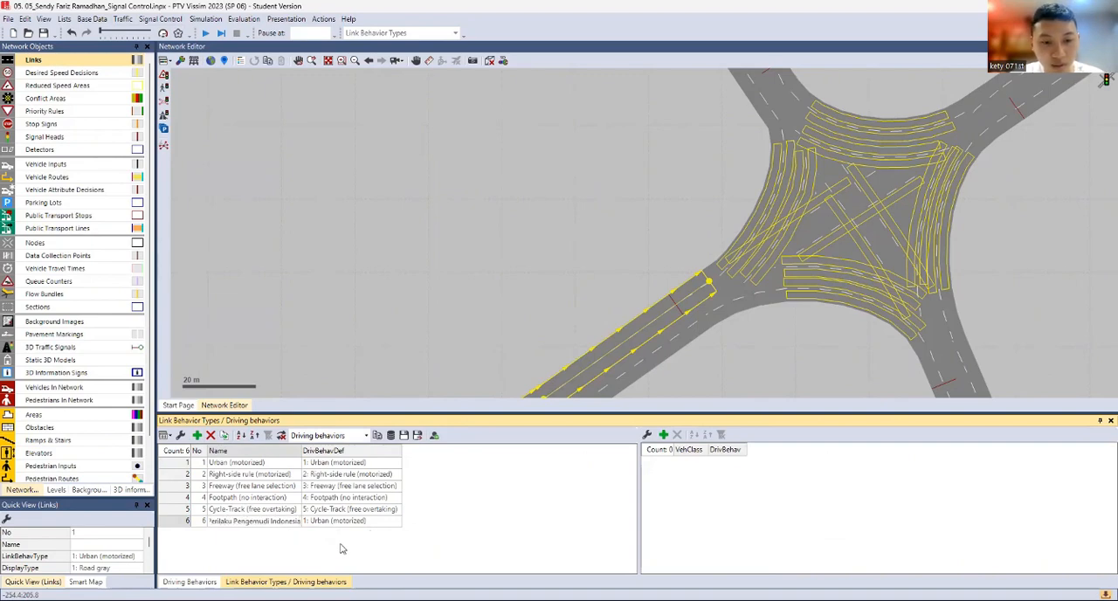
Set the new link behavior type's default driving behavior to 104: Perilaku Pengemudi Indonesia
left_click(388, 524)
left_click(394, 524)
left_click(395, 526)
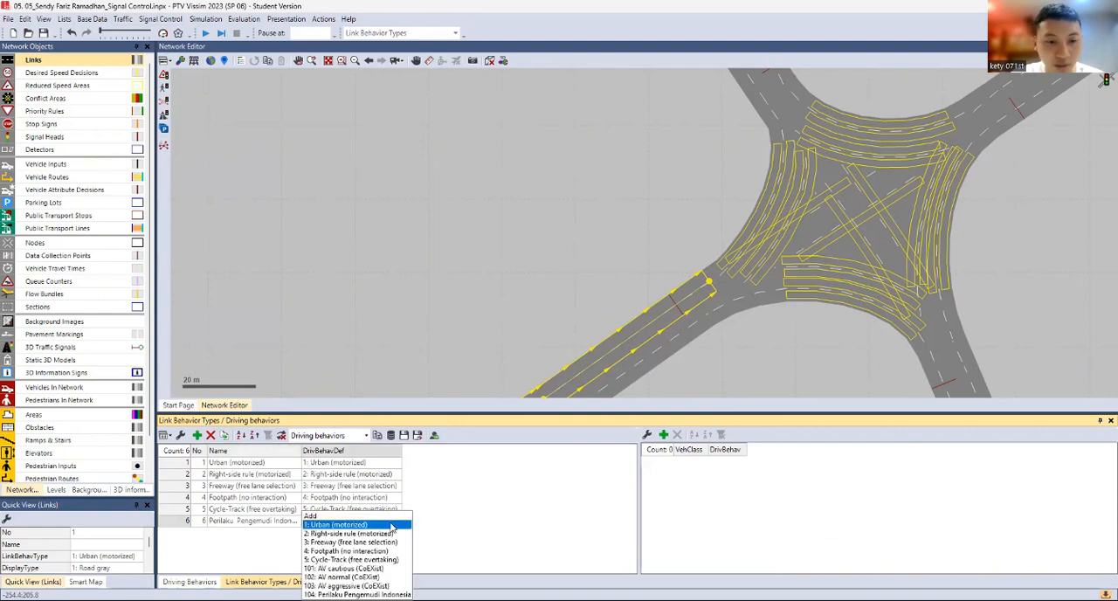
left_click(367, 594)
Open the list of all links in the network
left_click(575, 322)
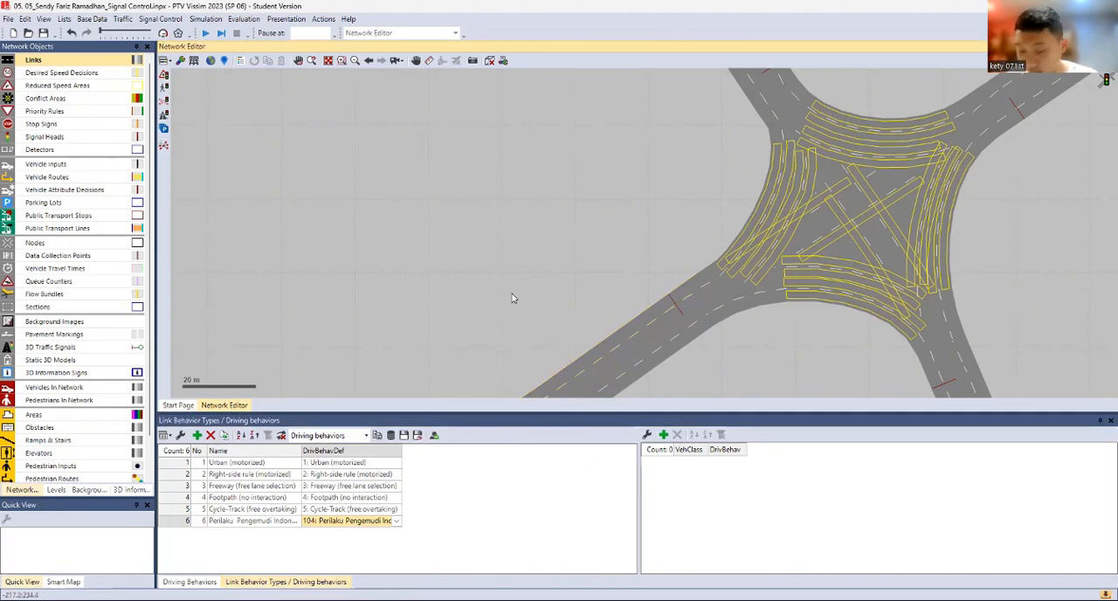
left_click_drag(462, 270, 444, 202)
left_click(582, 282)
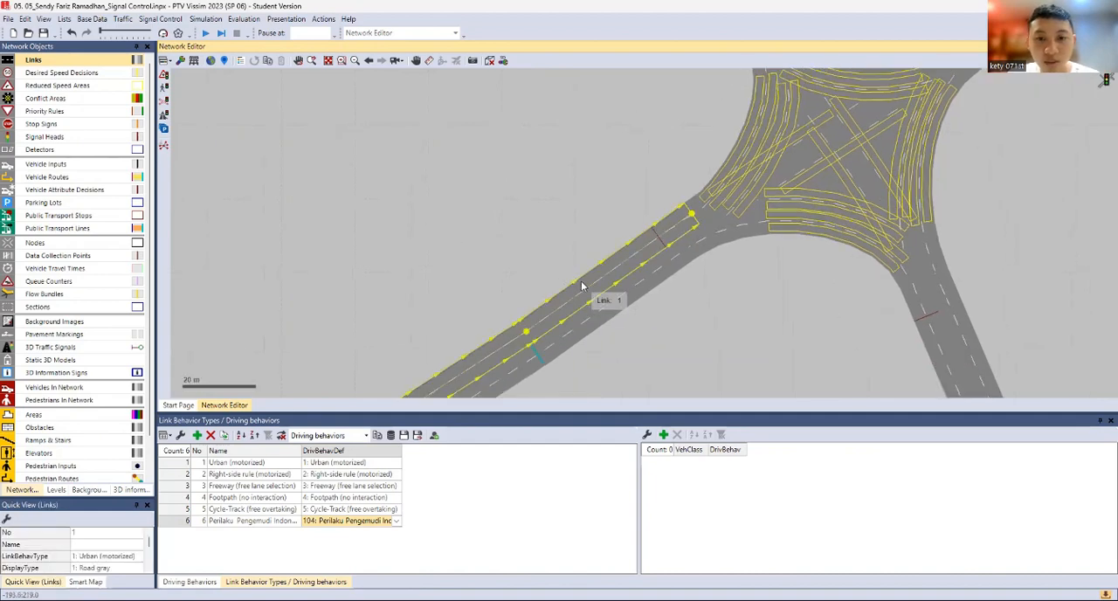
right_click(582, 285)
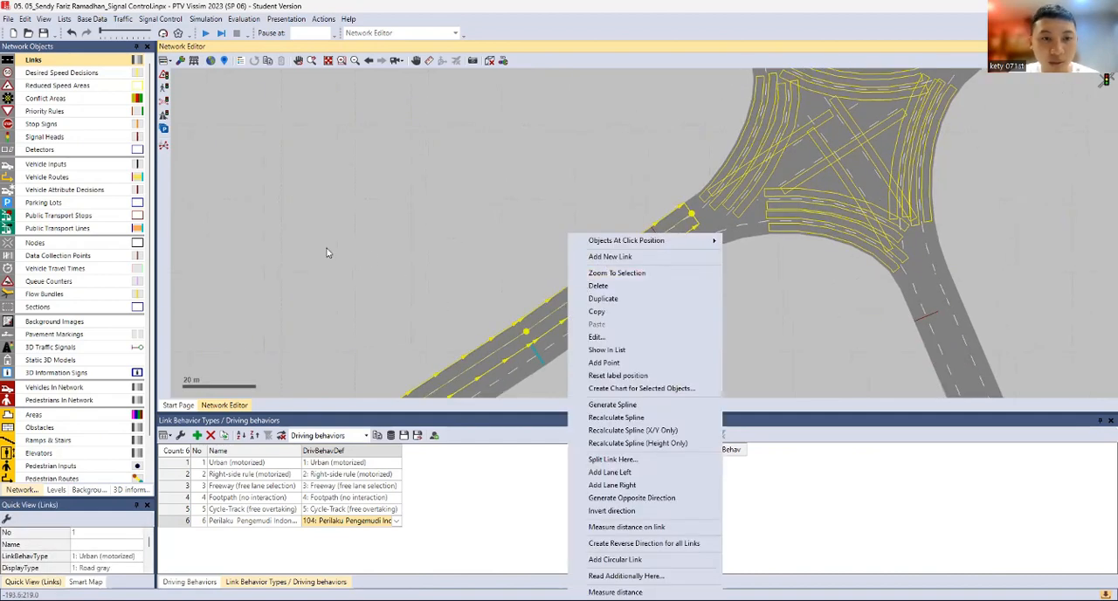
left_click(67, 66)
right_click(69, 67)
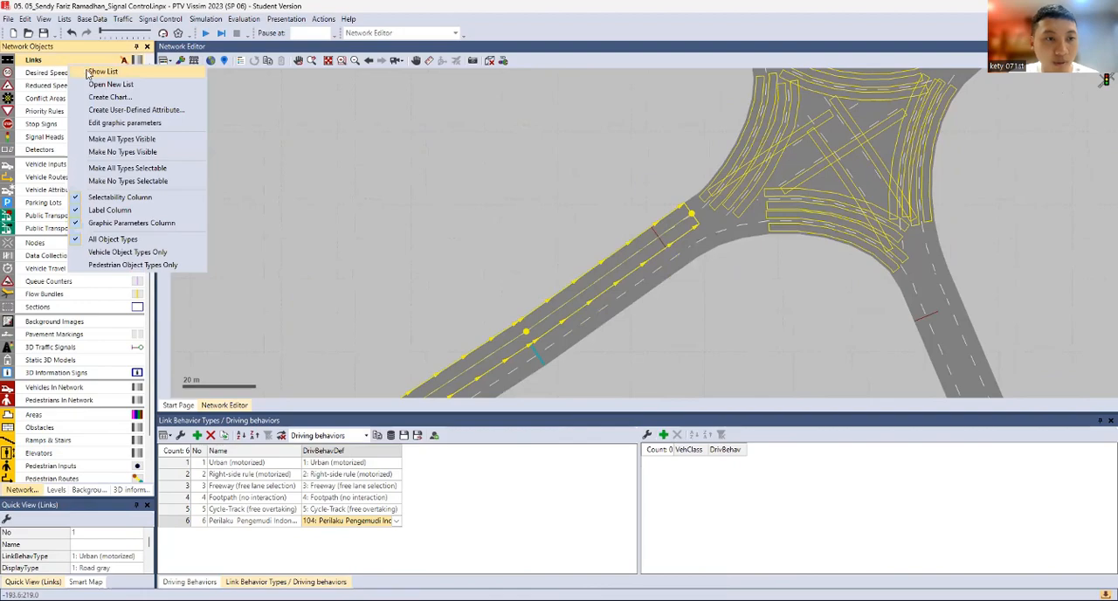
left_click(96, 72)
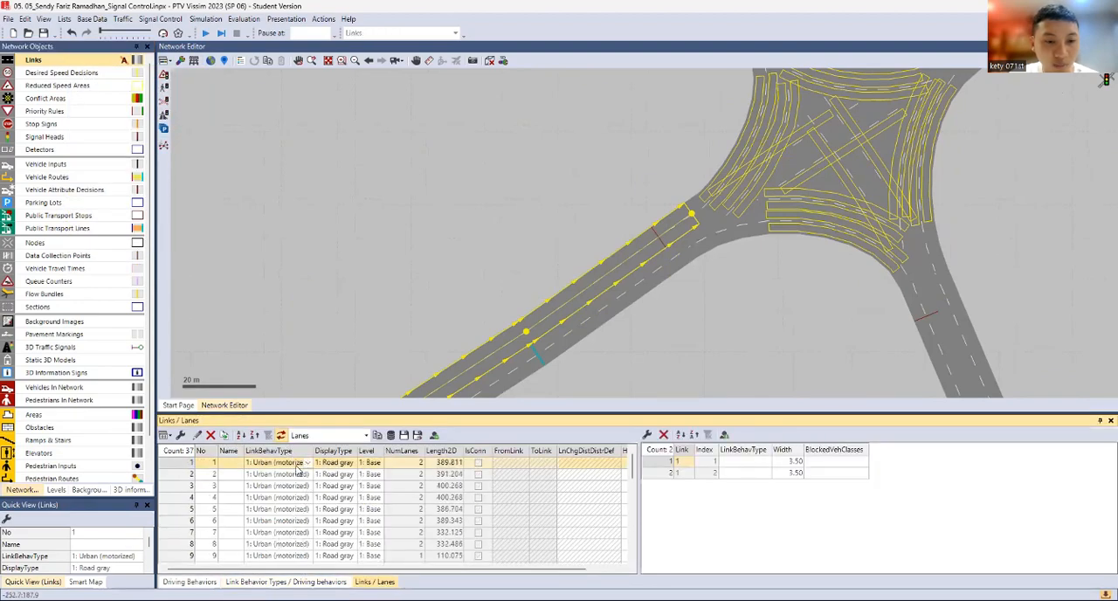
Try to assign link behavior type 6: Perilaku Pengemudi Indonesia to all links and connectors at once using whole-row selection
scroll(295, 510, "down", 6)
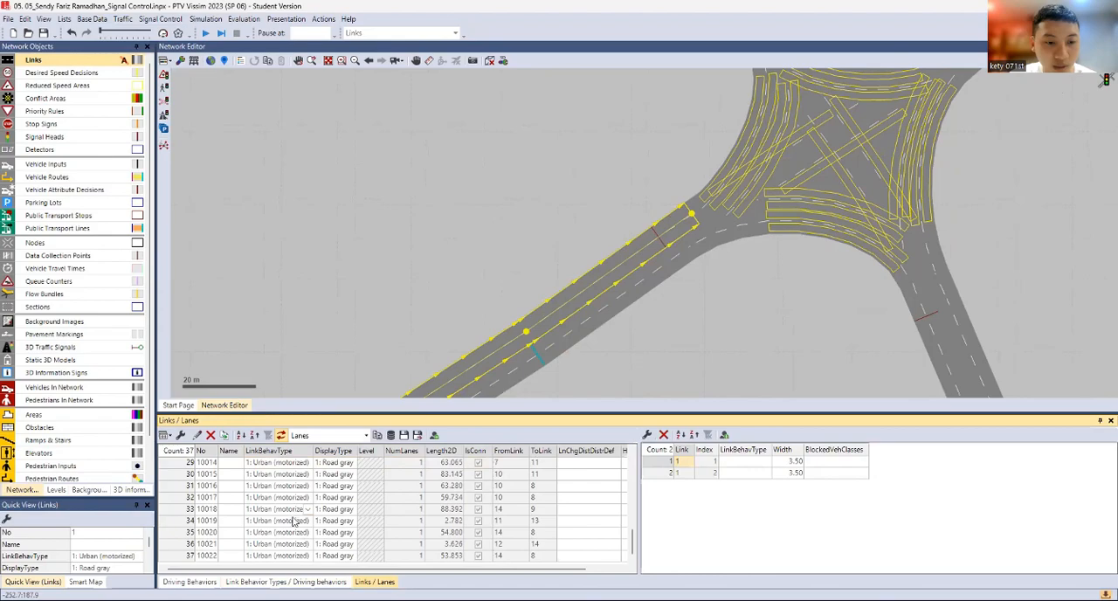
left_click(287, 558, "shift")
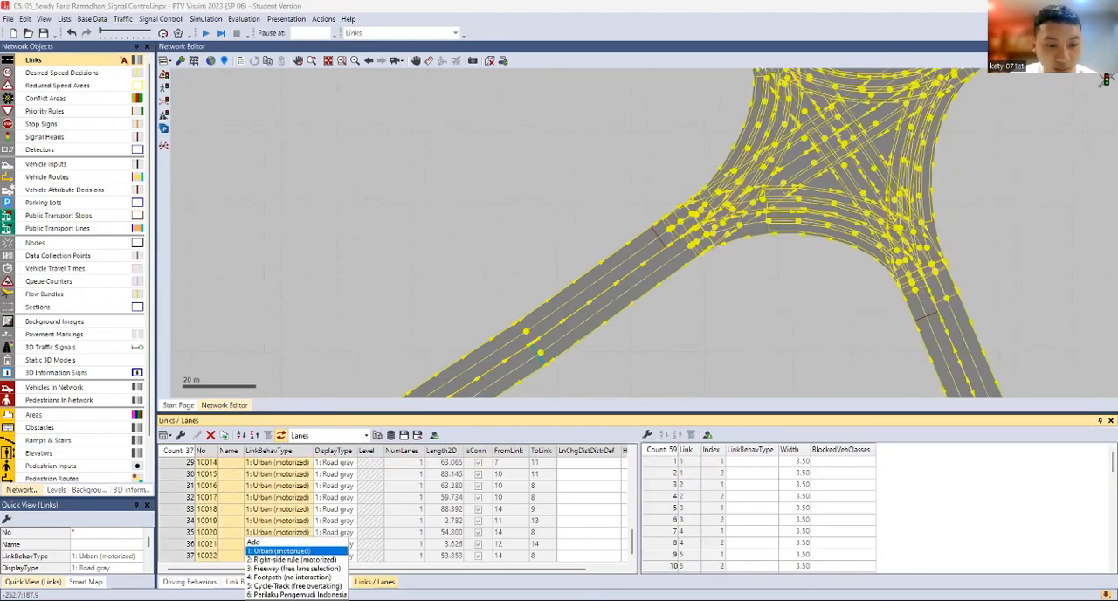
left_click(299, 595)
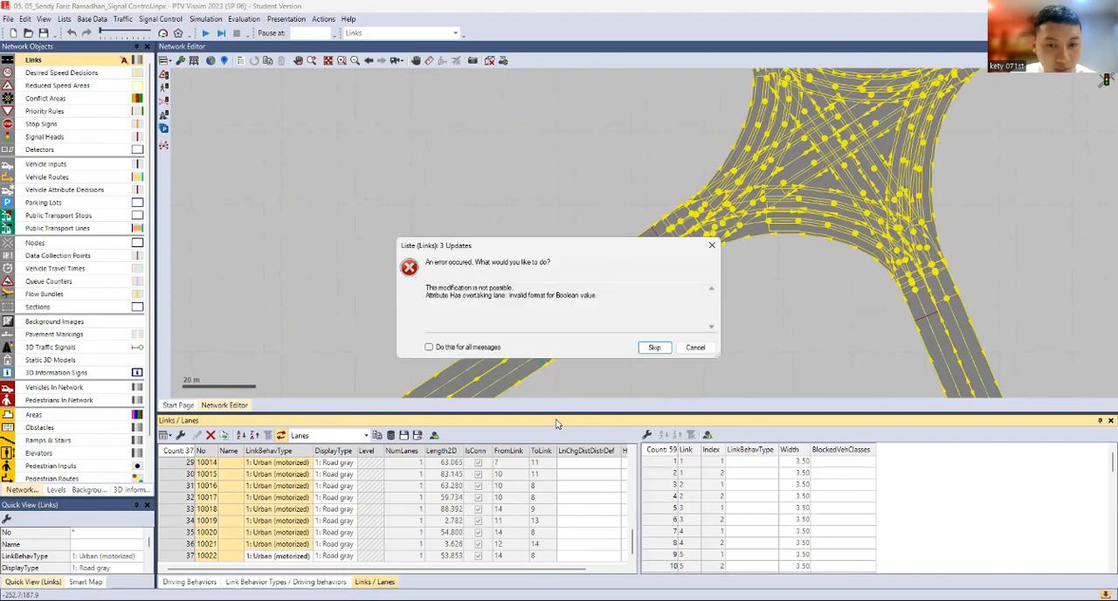
left_click(696, 347)
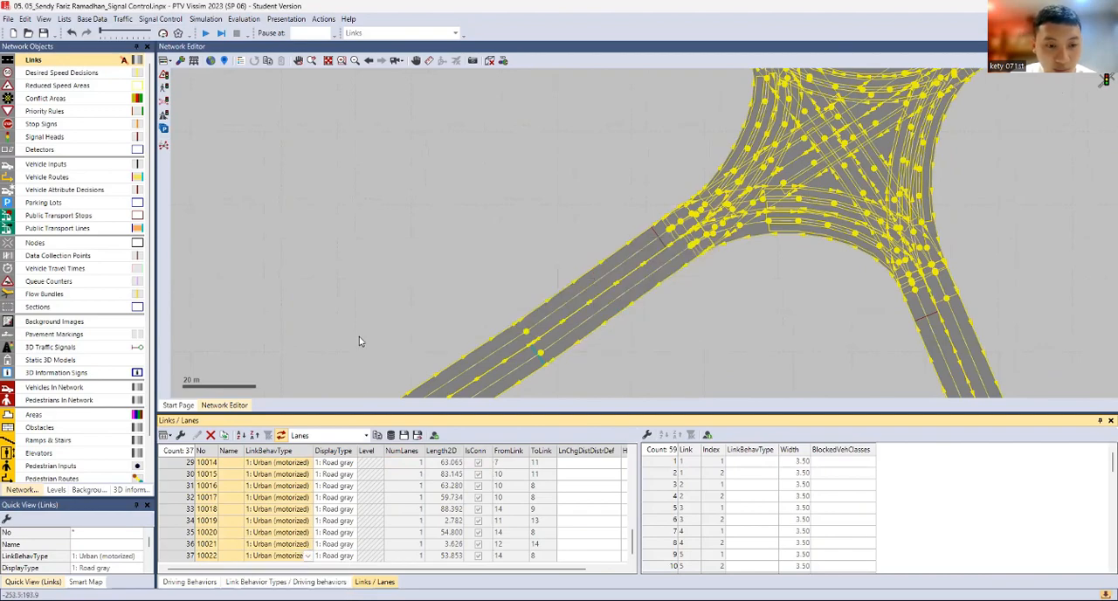
left_click(358, 341)
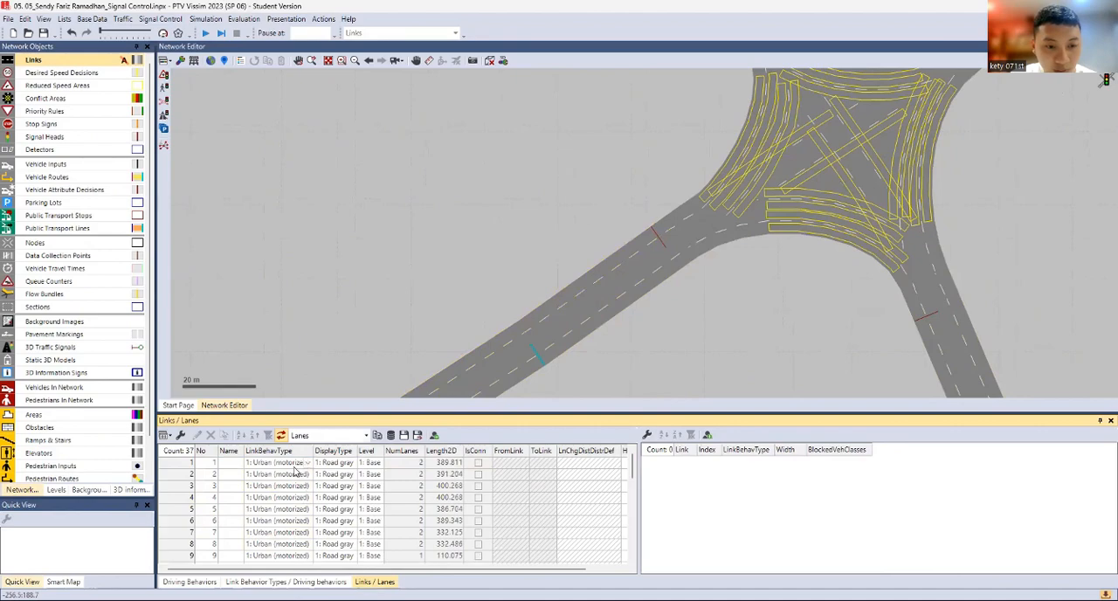
left_click(302, 474)
scroll(296, 476, "down", 9)
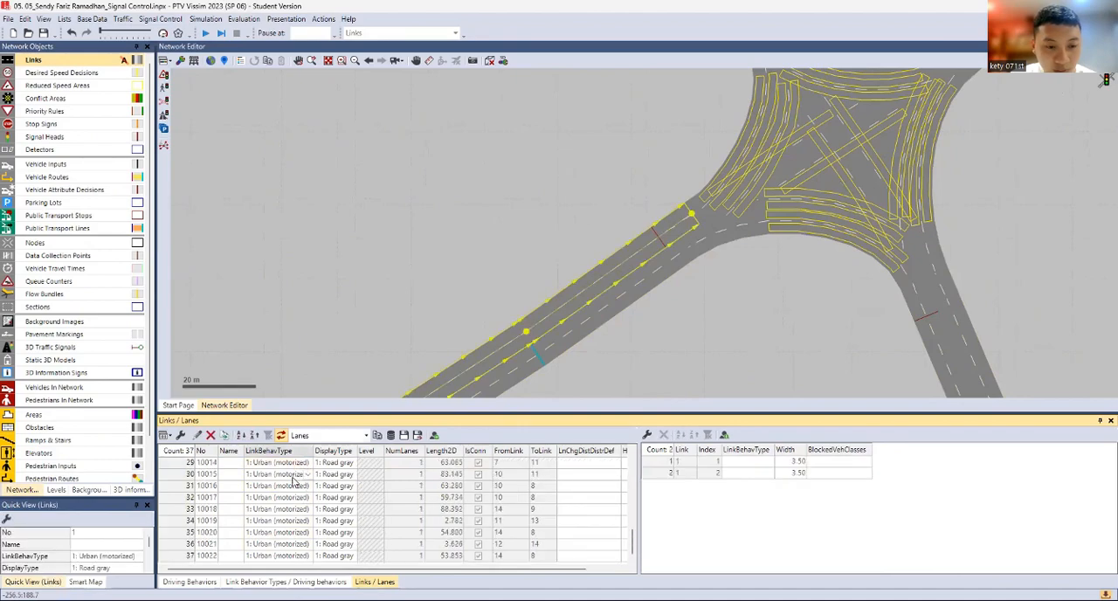
left_click(296, 556, "shift")
left_click(305, 556)
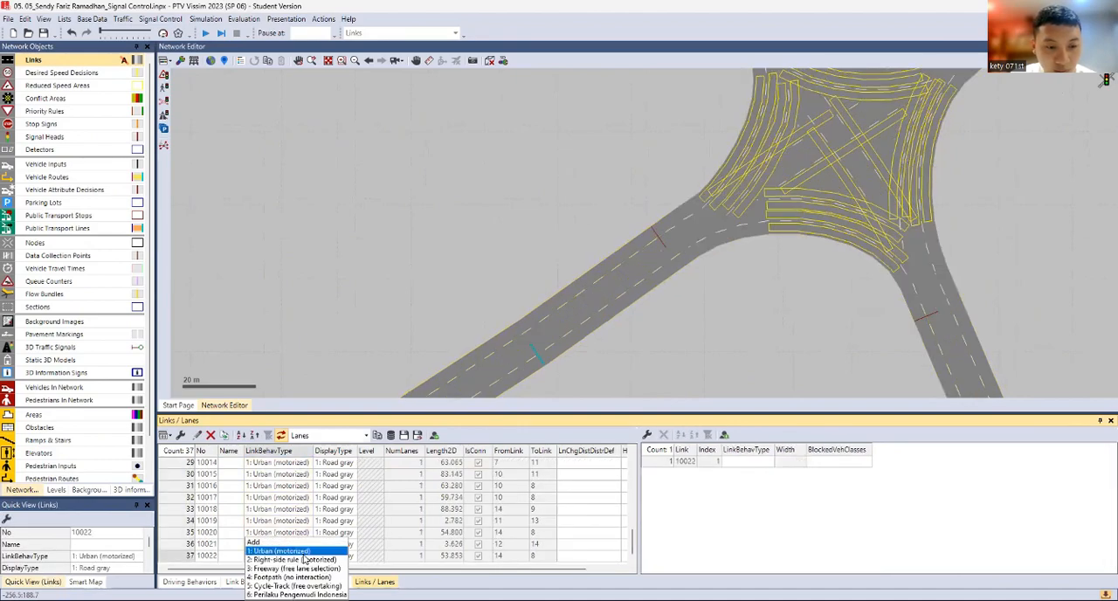
left_click(423, 319)
scroll(284, 480, "up", 9)
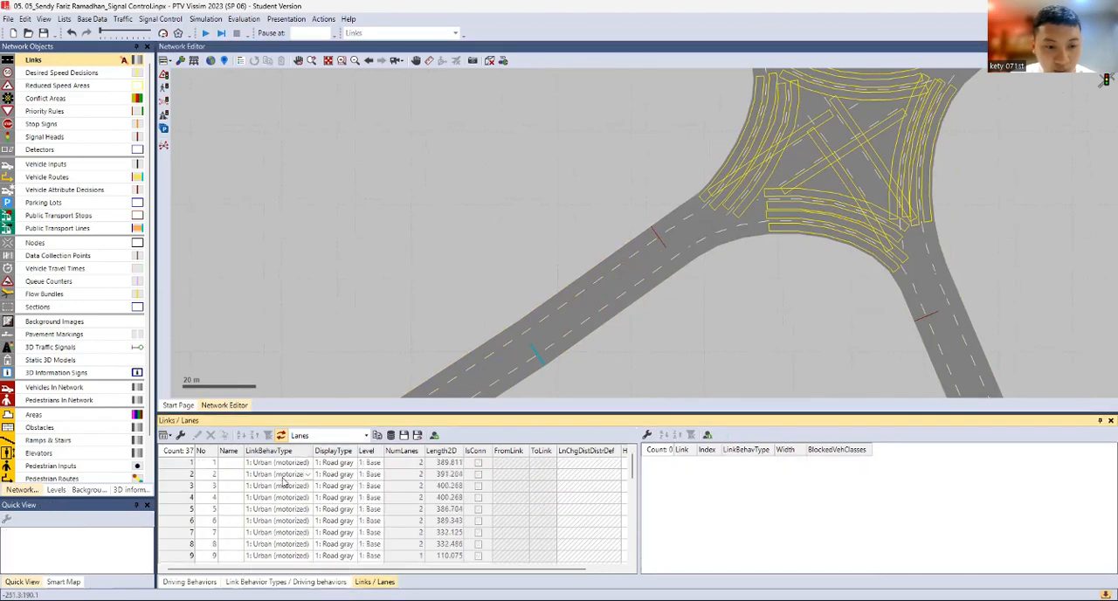
Assign link behavior type 6: Perilaku Pengemudi Indonesia to all links and connectors, from the first to the last list entry
left_click(286, 463)
scroll(287, 476, "down", 9)
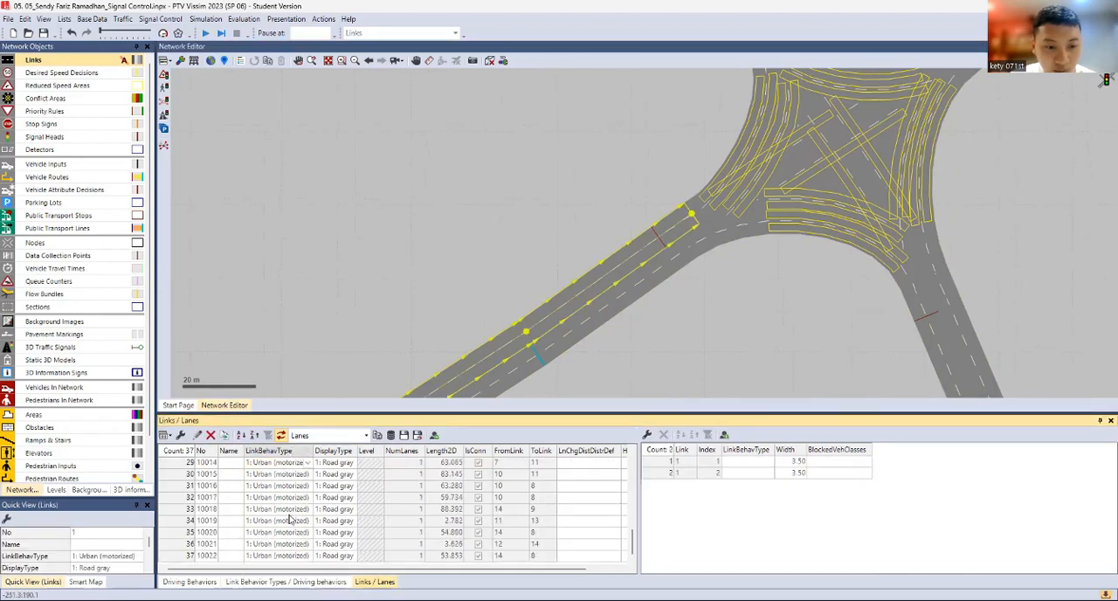
left_click(289, 556, "shift")
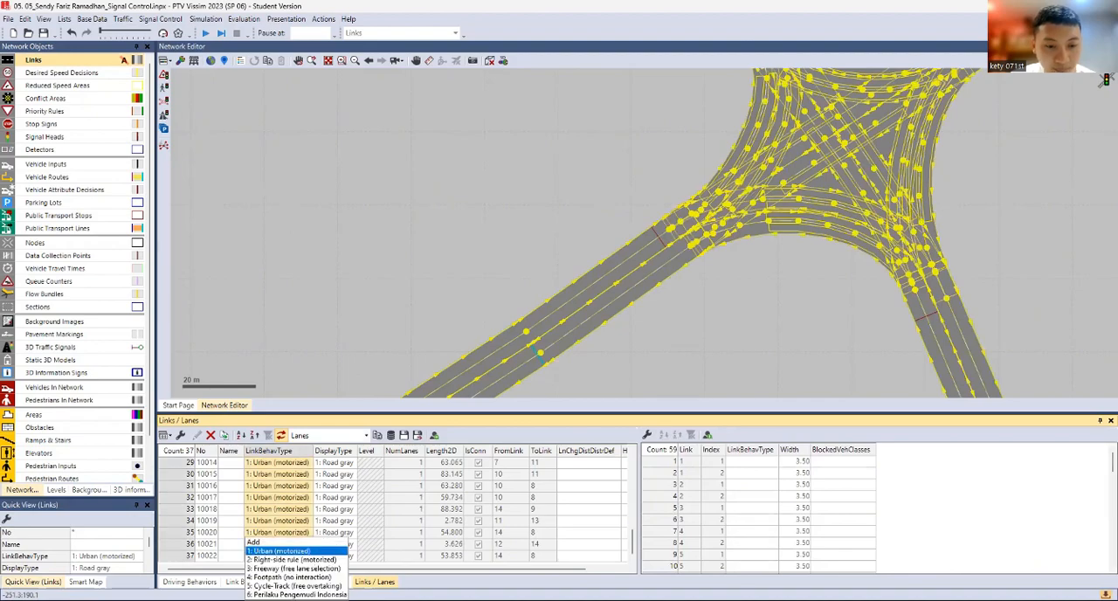
left_click(295, 594)
left_click(487, 254)
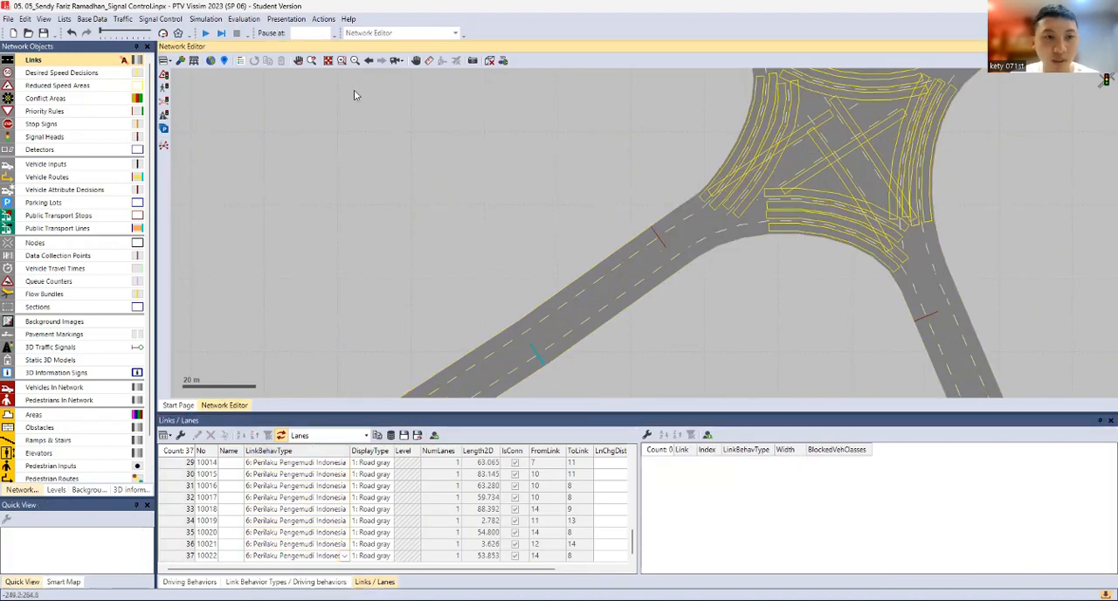
Start the simulation without saving the changes and display the network in 3D
left_click(209, 33)
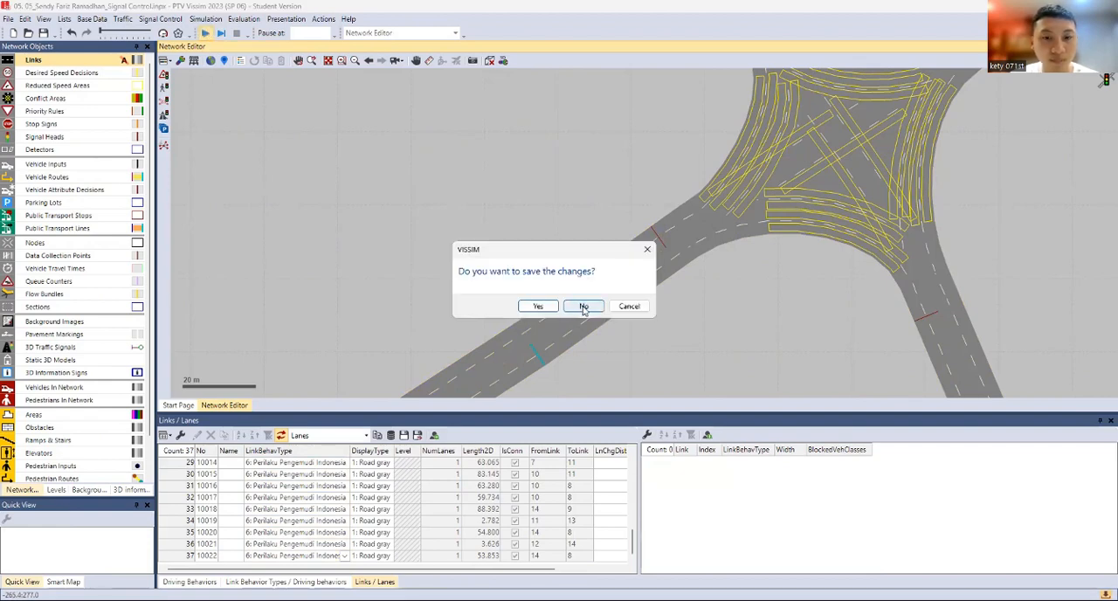
left_click(585, 306)
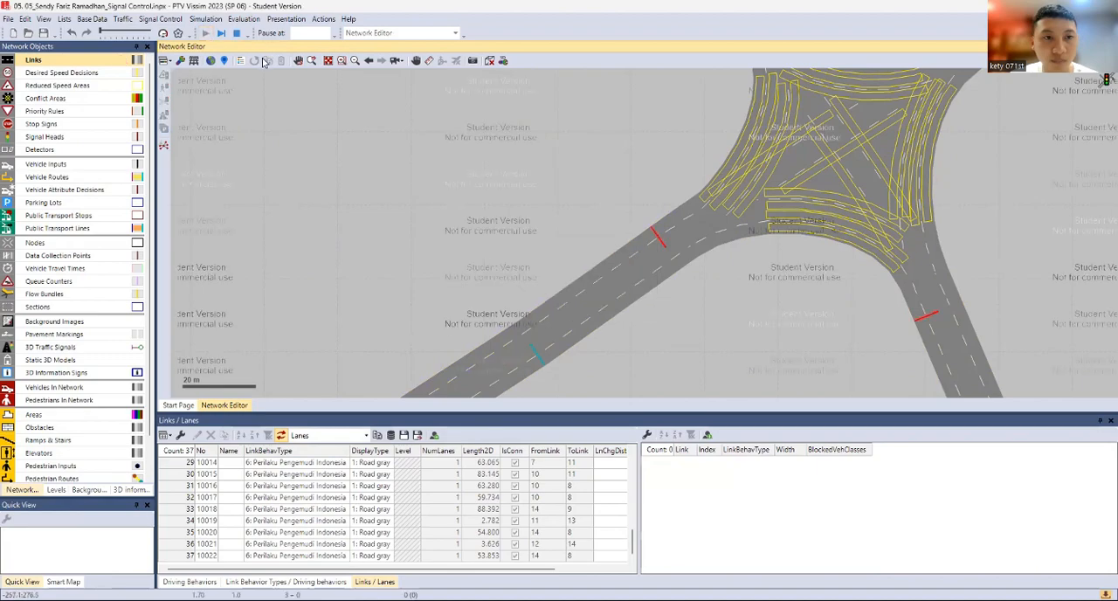
left_click(490, 63)
scroll(597, 245, "up", 8)
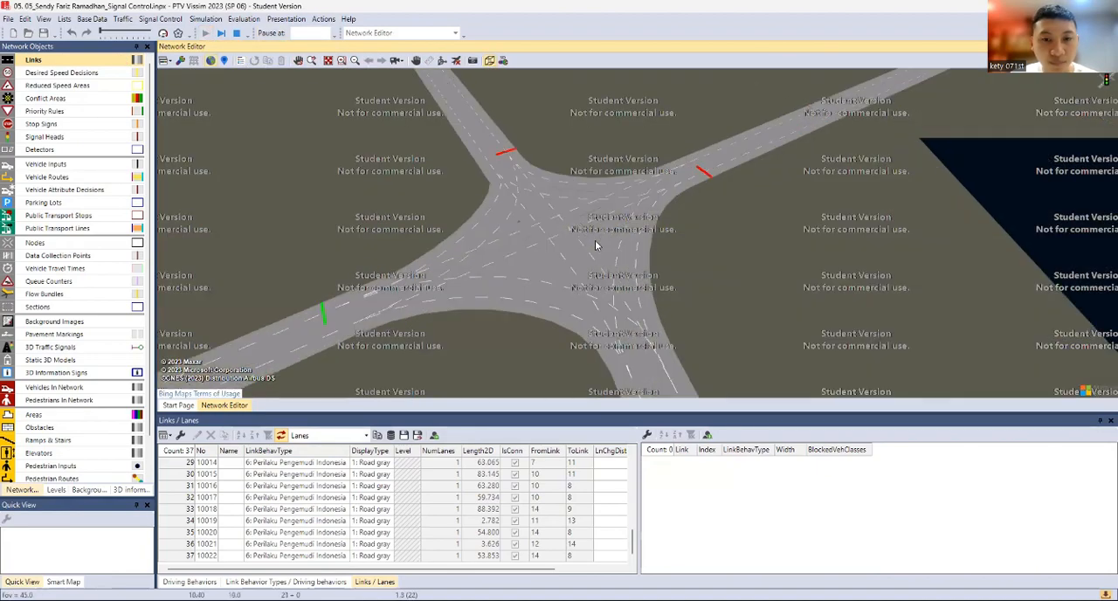
Watch vehicles approach the signalized four-leg junction in 3D and hide the background map
scroll(445, 248, "up", 4)
left_click_drag(446, 248, 699, 96)
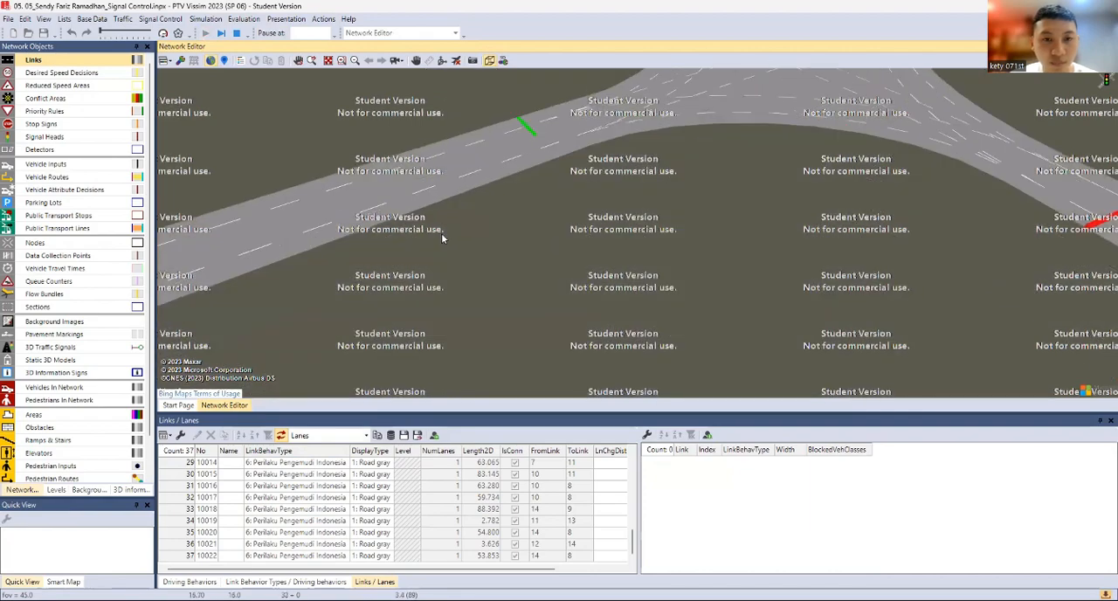
scroll(455, 166, "down", 2)
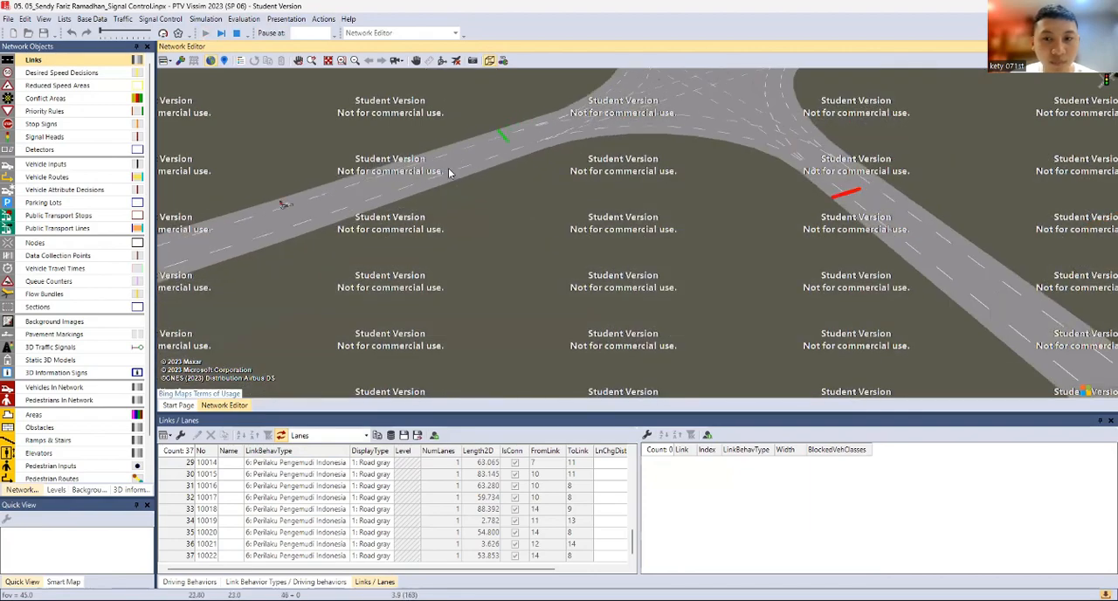
scroll(464, 153, "up", 2)
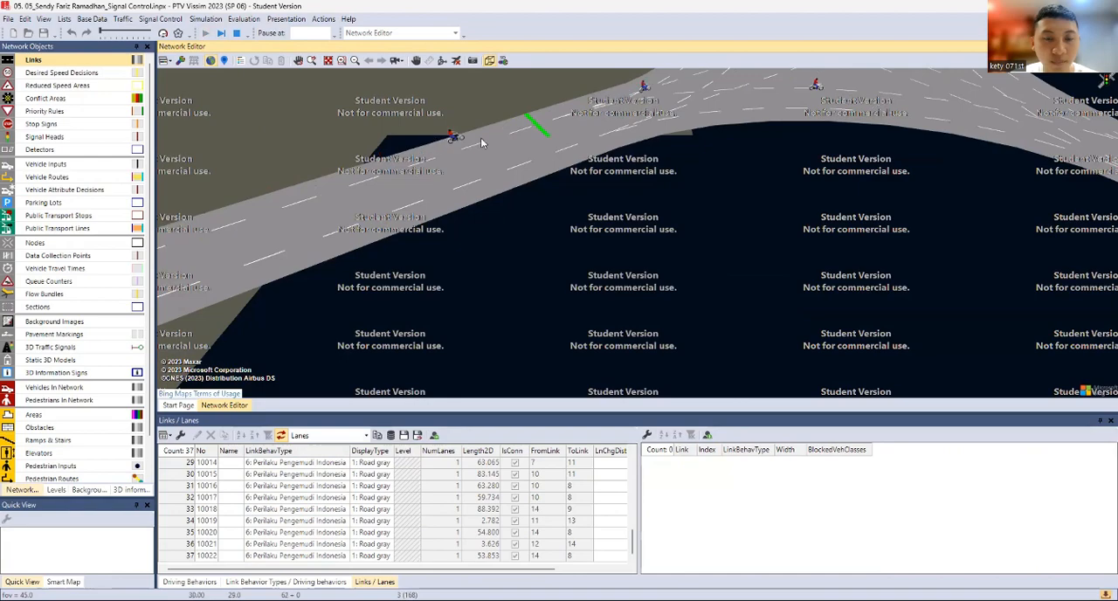
scroll(481, 137, "down", 1)
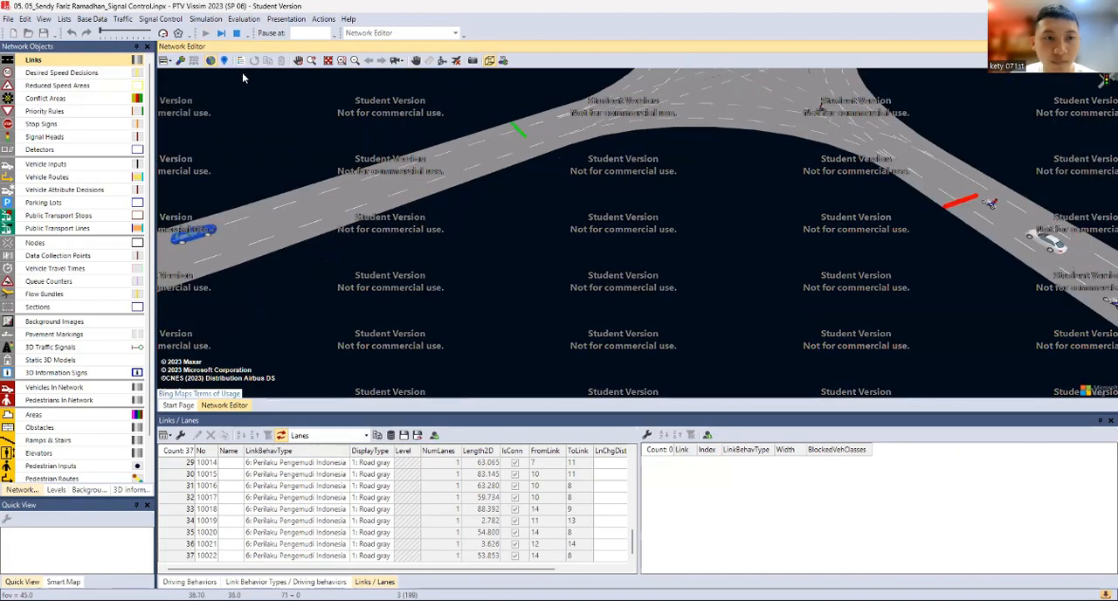
left_click(211, 61)
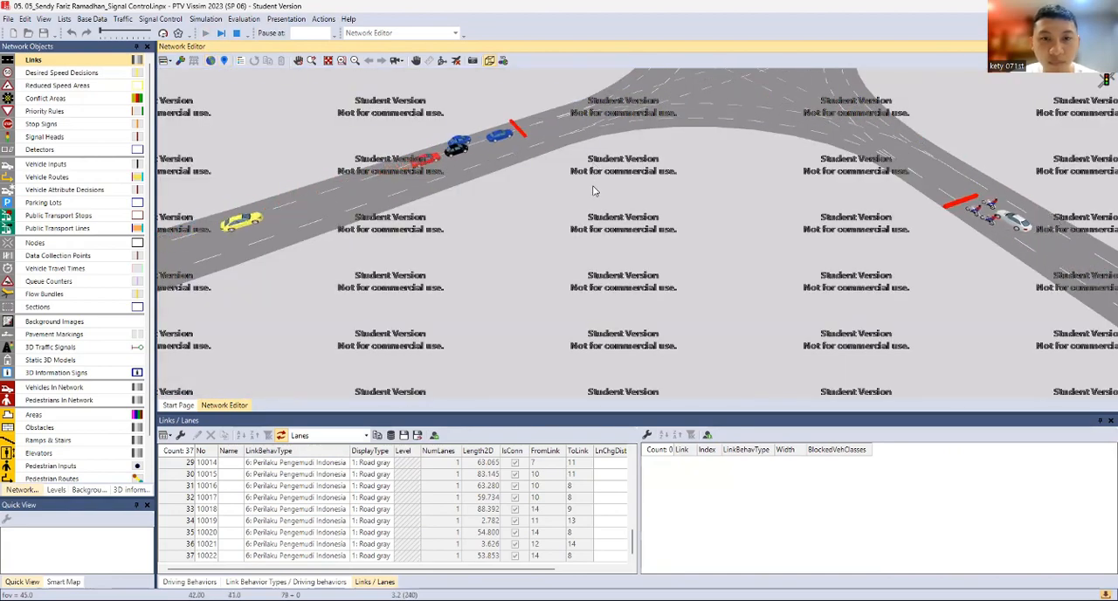
Examine how cars and motorcycles queue at the four-leg junction's signals, and stop the simulation
scroll(490, 144, "up", 4)
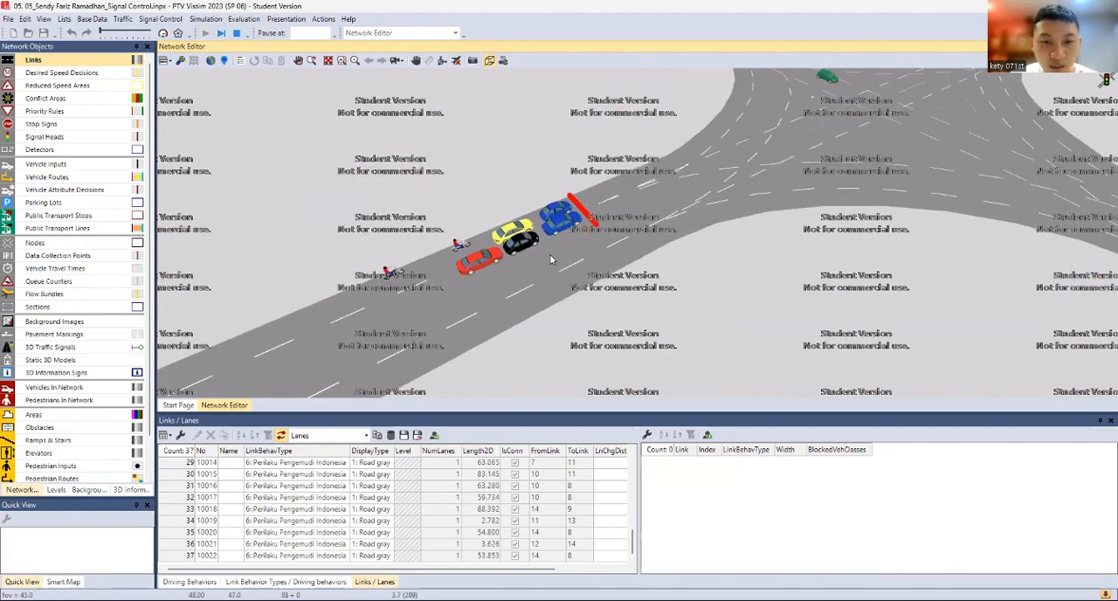
left_click_drag(463, 199, 635, 207)
scroll(635, 207, "down", 4)
left_click_drag(776, 203, 621, 224)
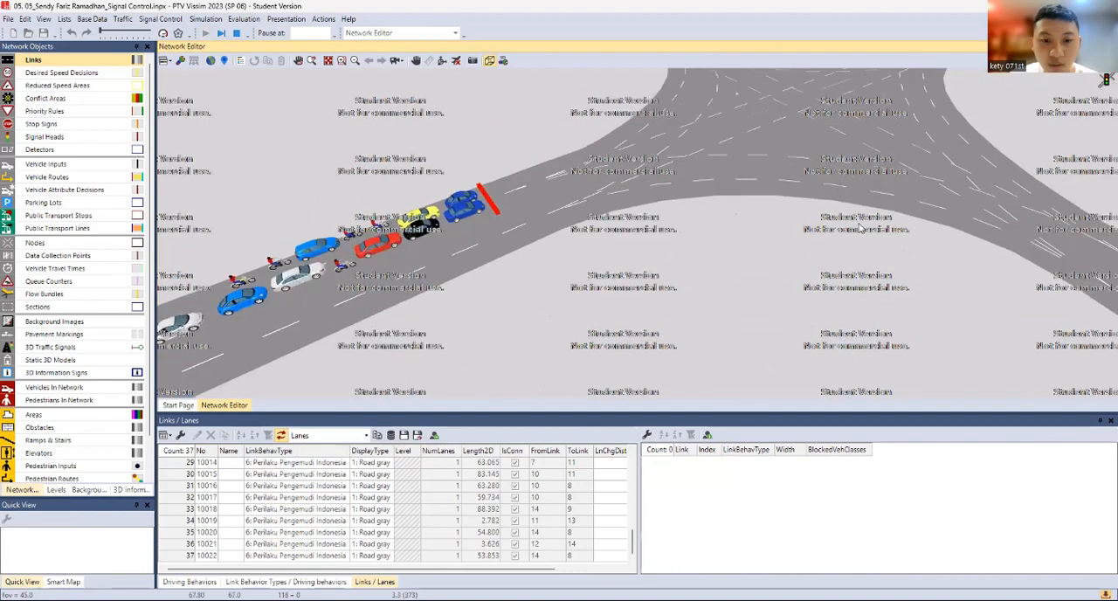
mouse_move(961, 235)
left_mouse_down()
mouse_move(784, 240)
mouse_move(601, 129)
mouse_move(728, 217)
mouse_move(745, 269)
mouse_move(653, 235)
mouse_move(582, 251)
mouse_move(611, 358)
left_mouse_up()
left_click_drag(497, 253, 514, 375)
scroll(482, 216, "down", 5)
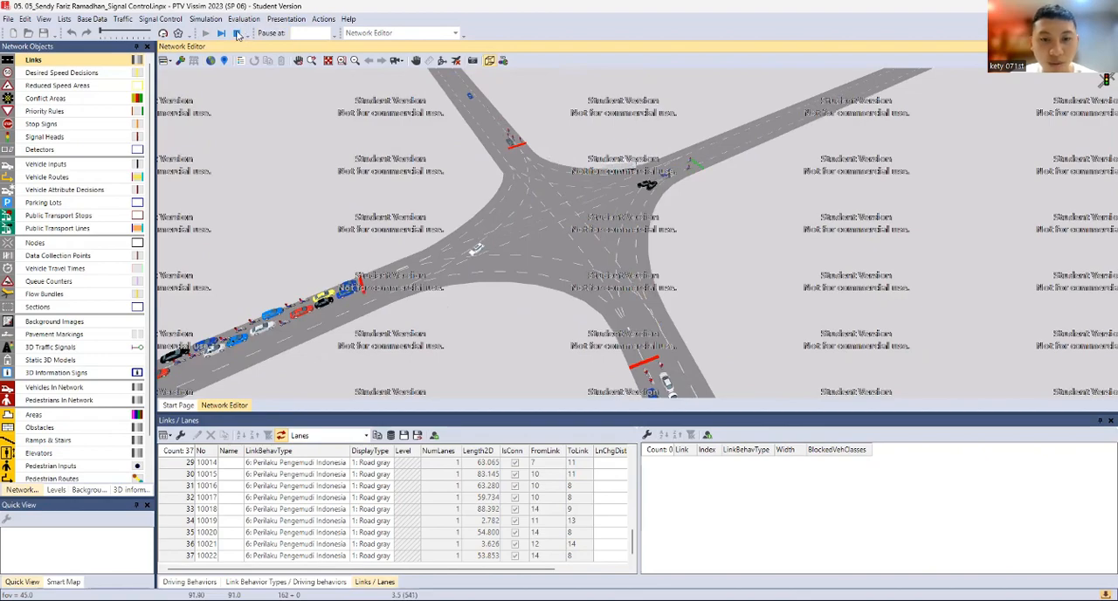
left_click(236, 34)
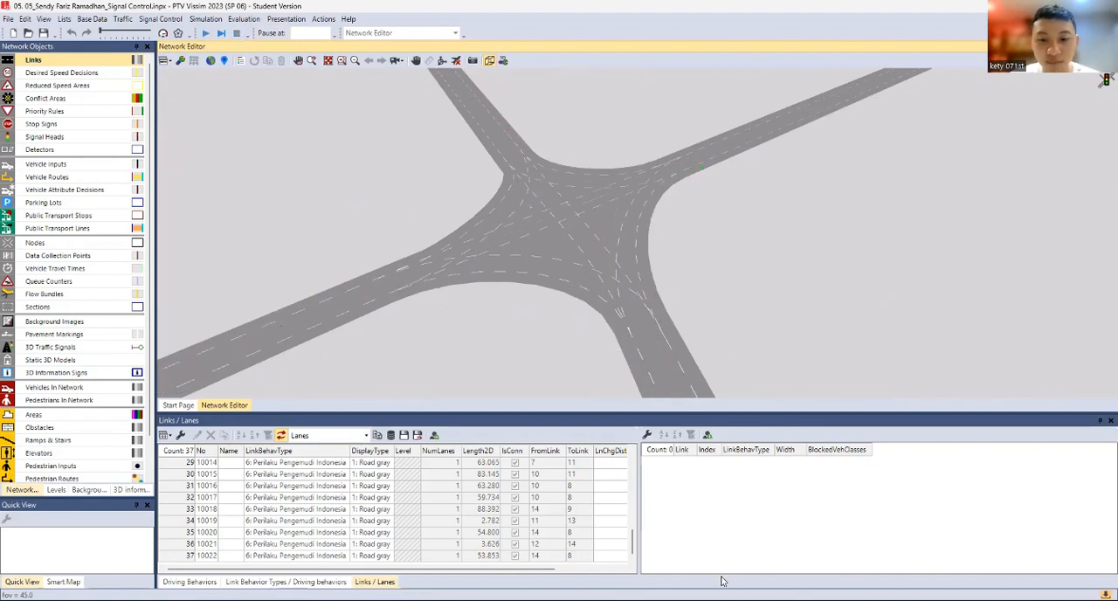
Switch to the second Vissim window with the Driving Behaviour network file
key("alt+Tab")
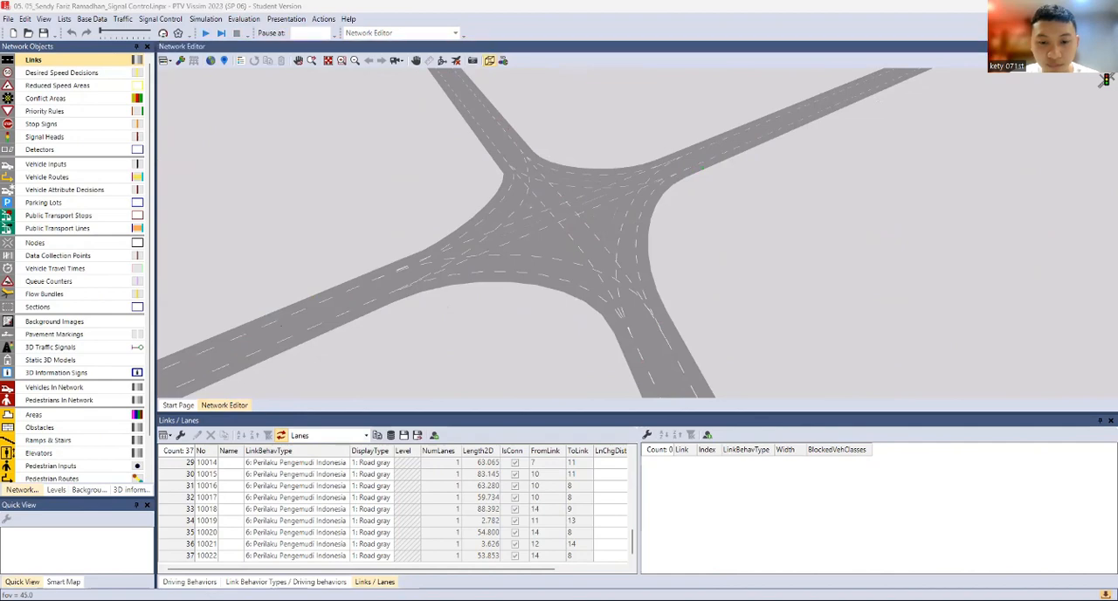
key("alt+Tab")
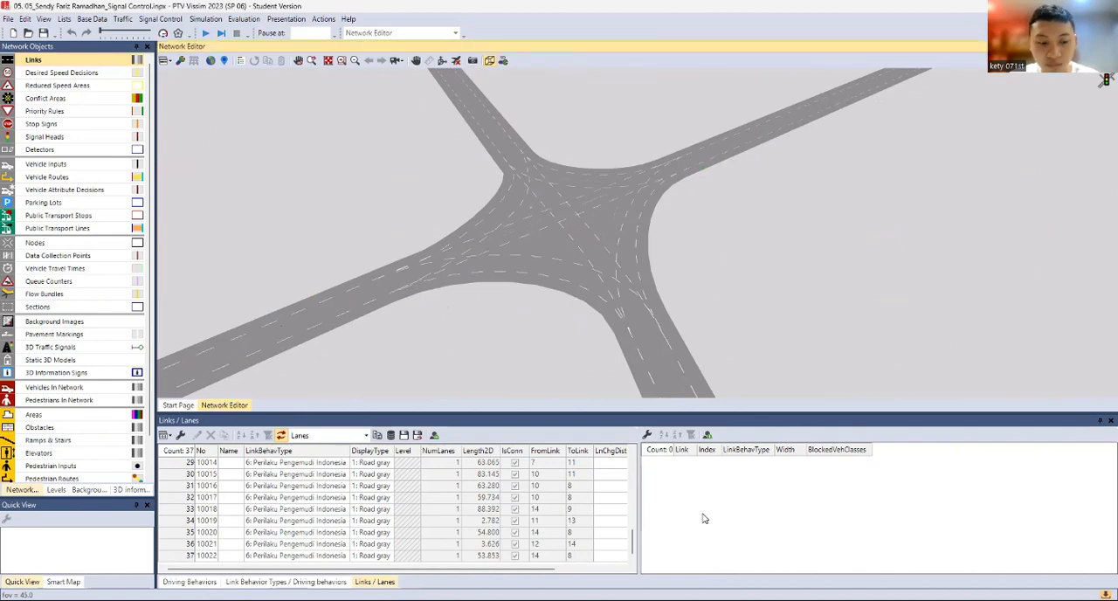
left_click(683, 498)
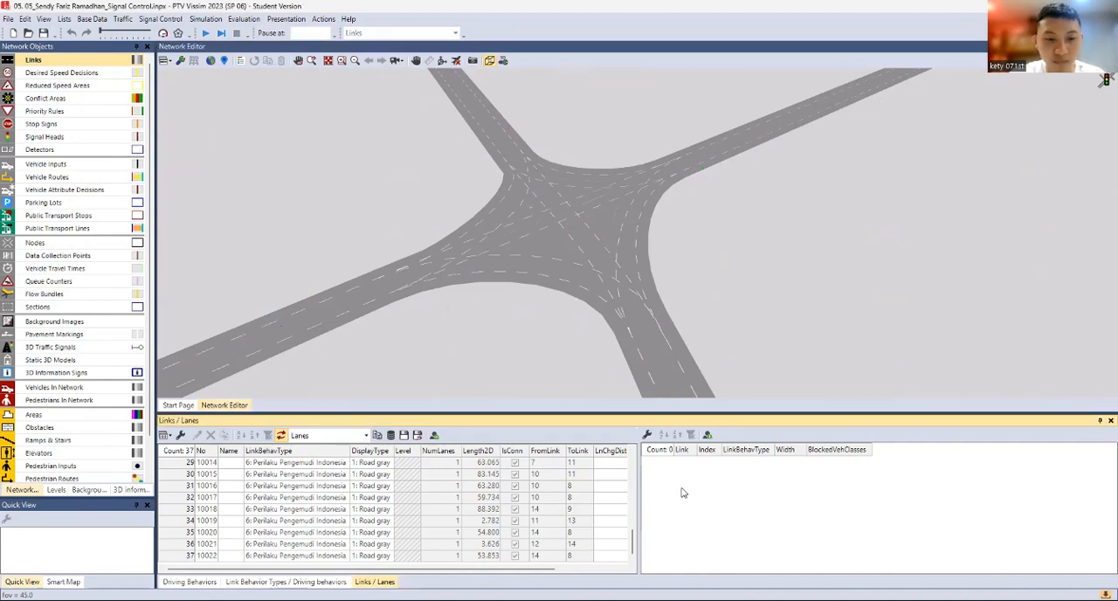
key("alt+Tab")
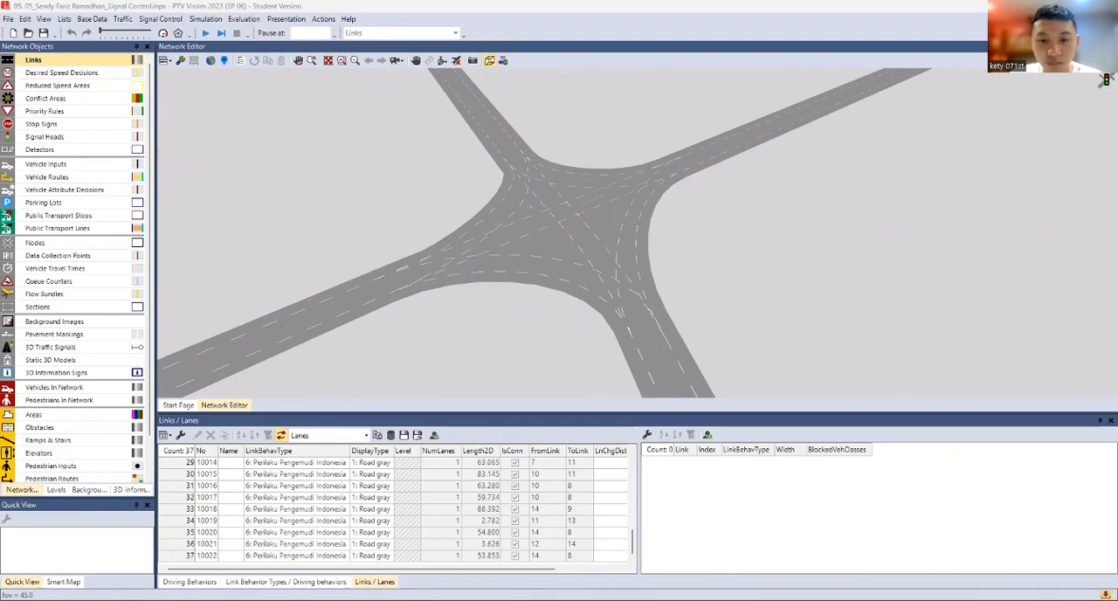
key("alt+Tab")
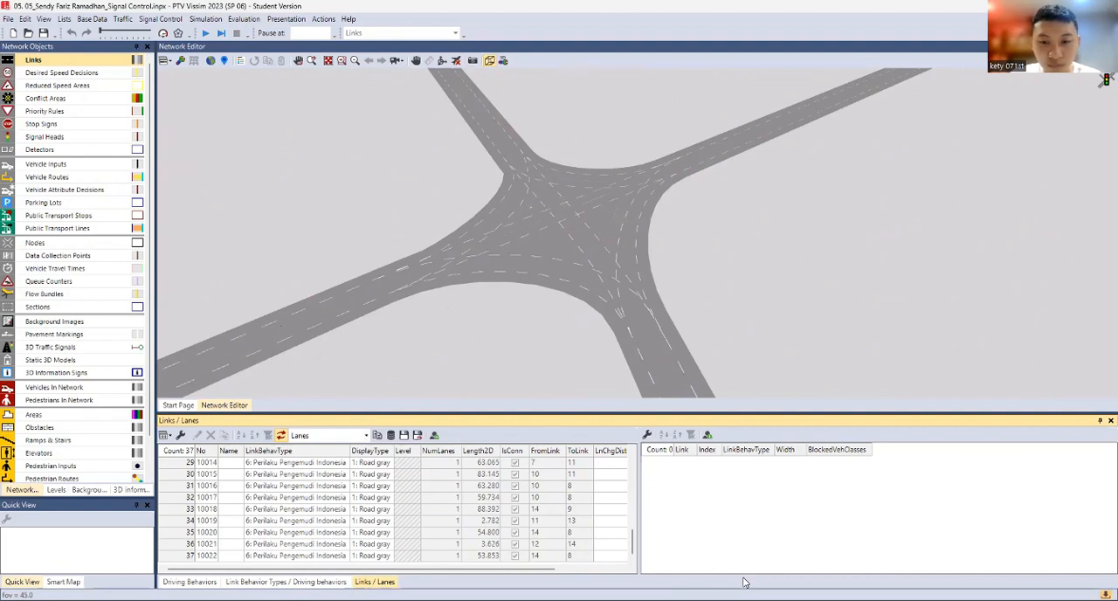
key("alt+Tab")
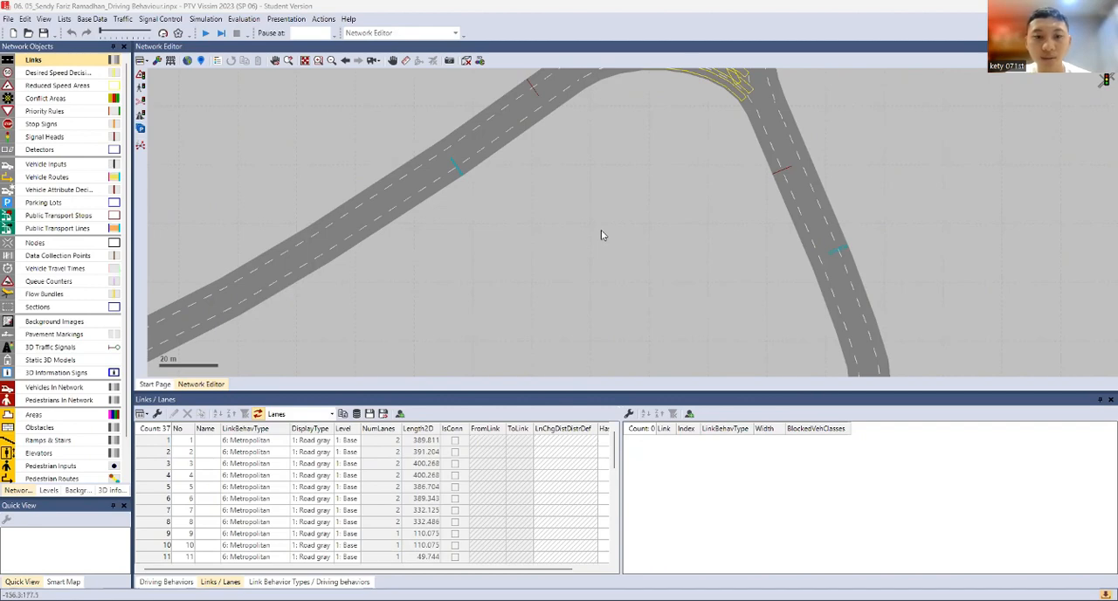
Add a new 3D traffic signal beside link 1, next to its stop-line signal head at the four-leg junction
scroll(603, 236, "down", 1)
scroll(610, 238, "down", 1)
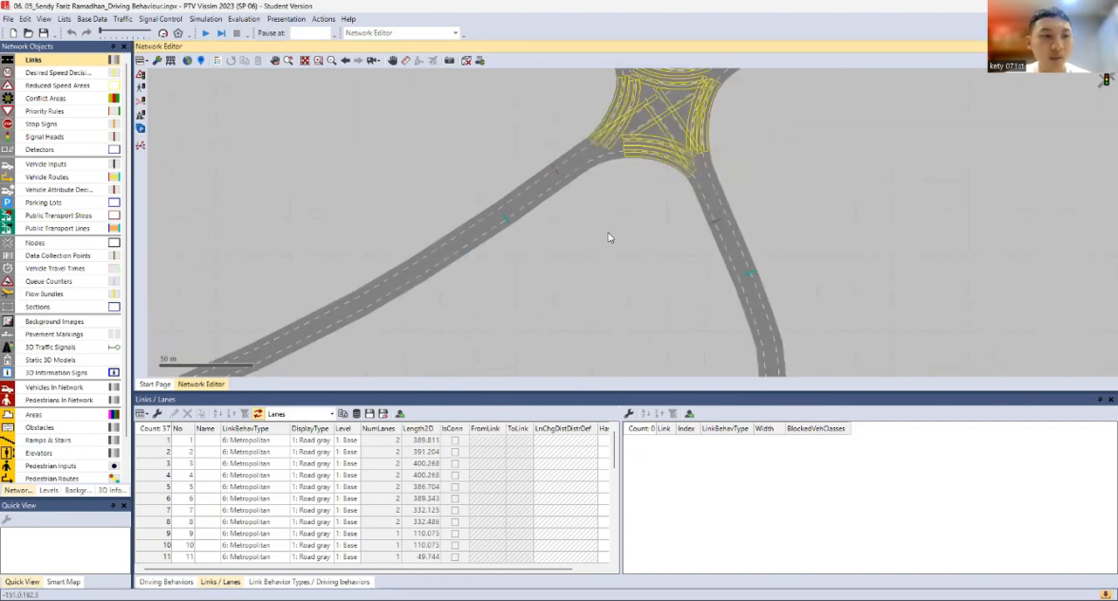
left_click_drag(607, 235, 566, 235)
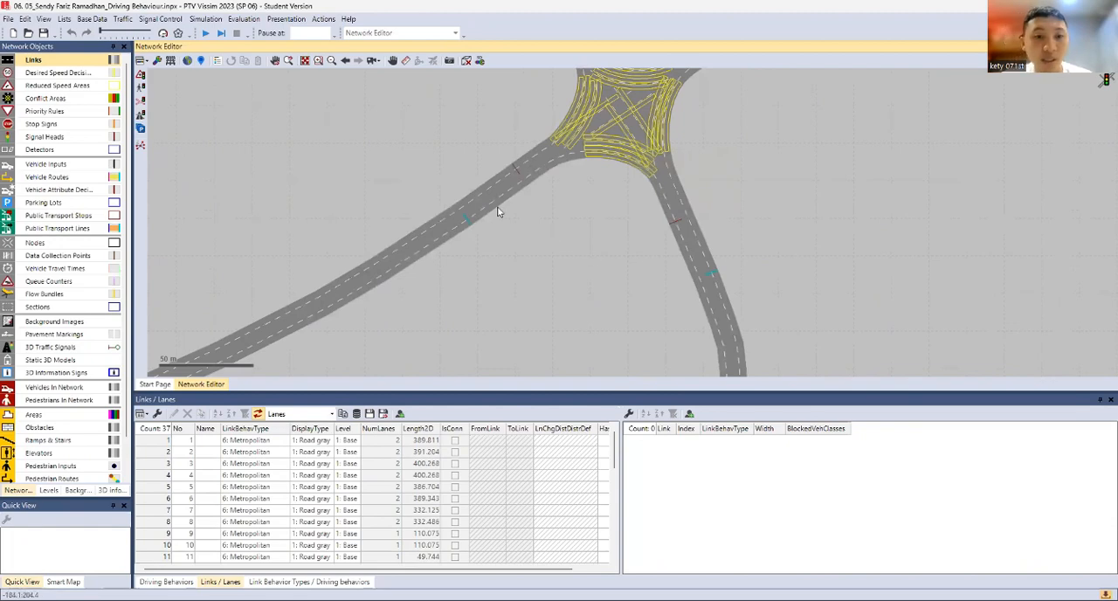
left_click(504, 172)
scroll(506, 177, "up", 3)
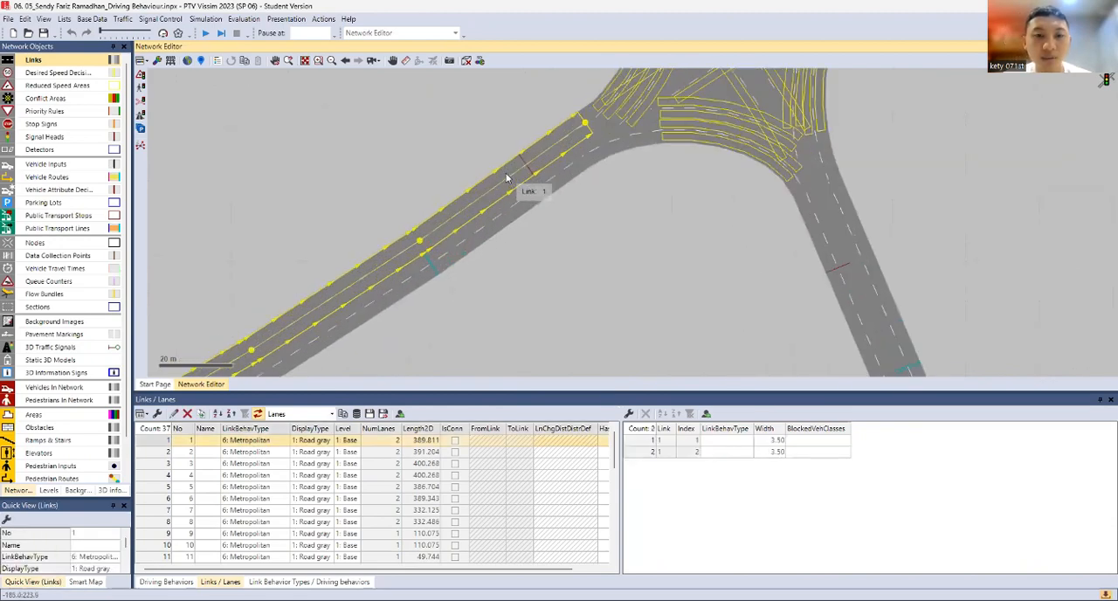
scroll(516, 182, "up", 2)
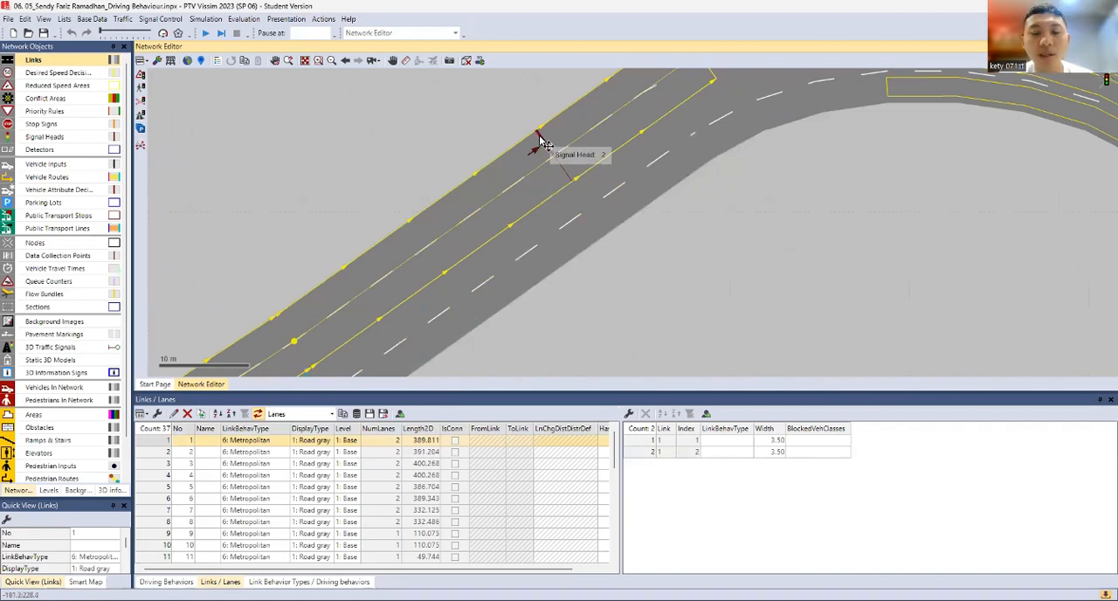
scroll(559, 145, "down", 1)
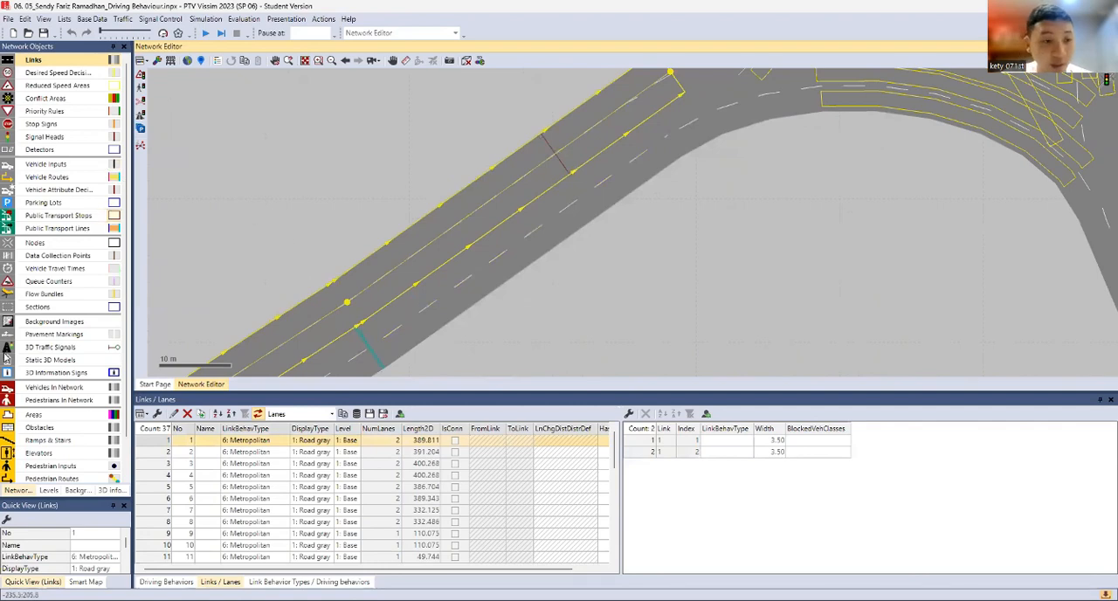
left_click(50, 348)
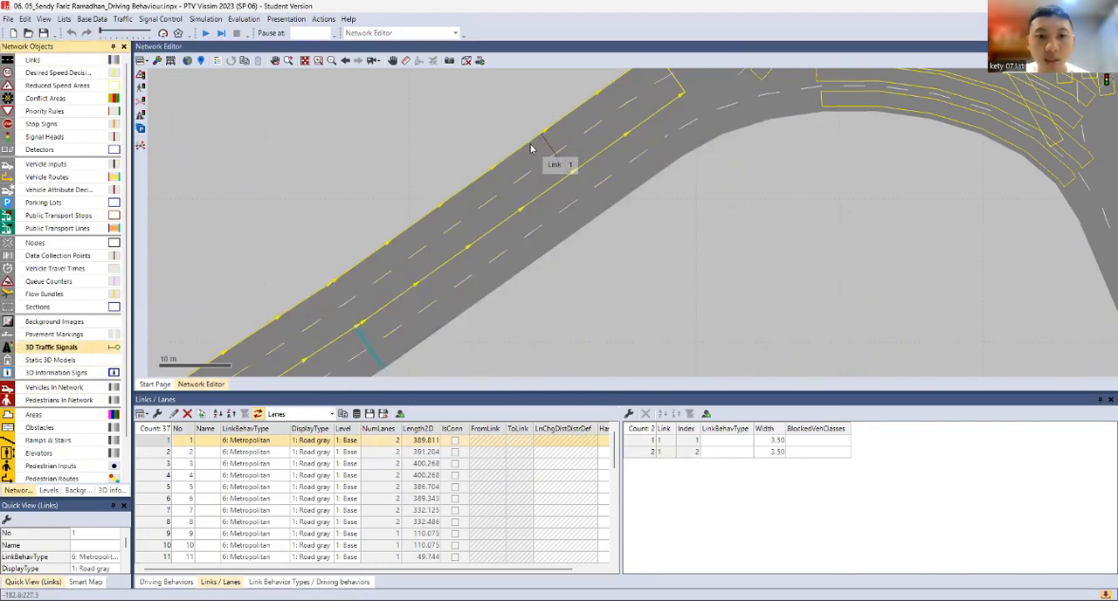
left_click(454, 120)
right_click(442, 105)
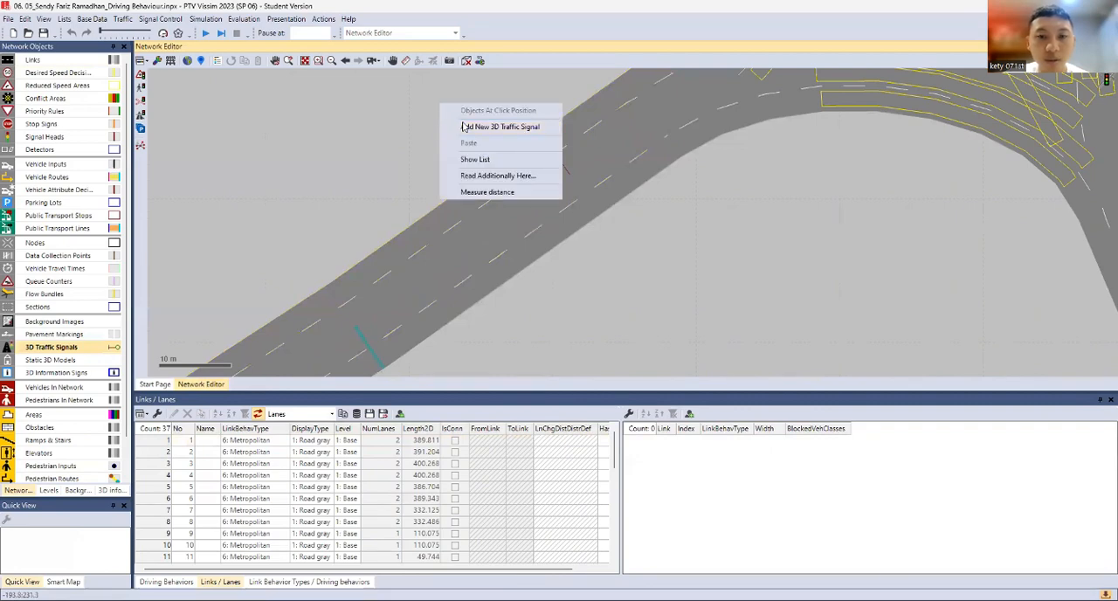
left_click(489, 126)
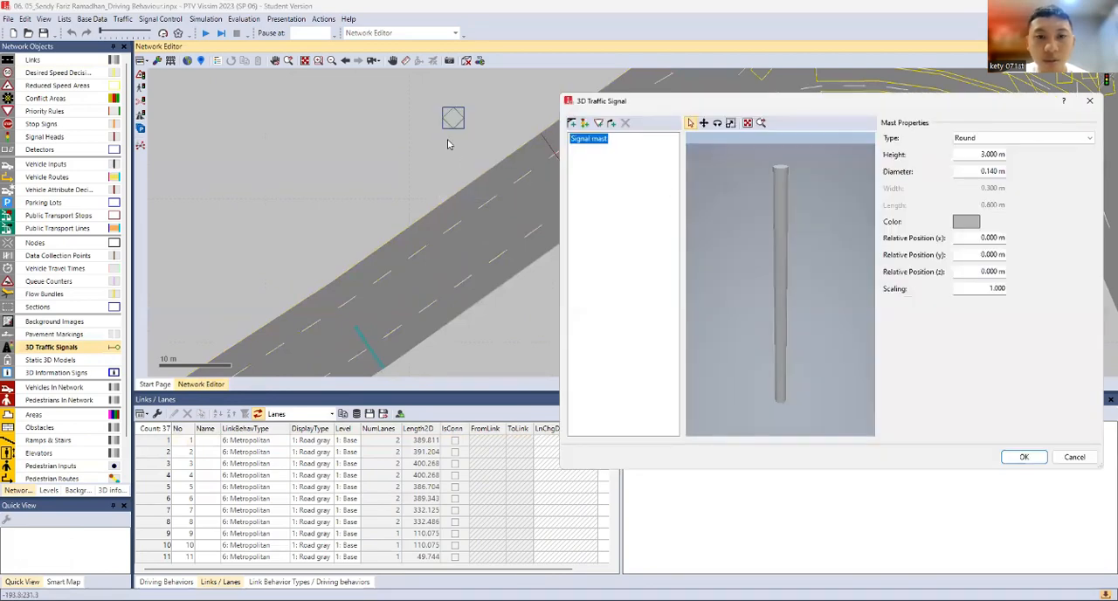
Add a signal head to the mast and set its through signal group to 1 - 1: Signal group 1
left_click(585, 123)
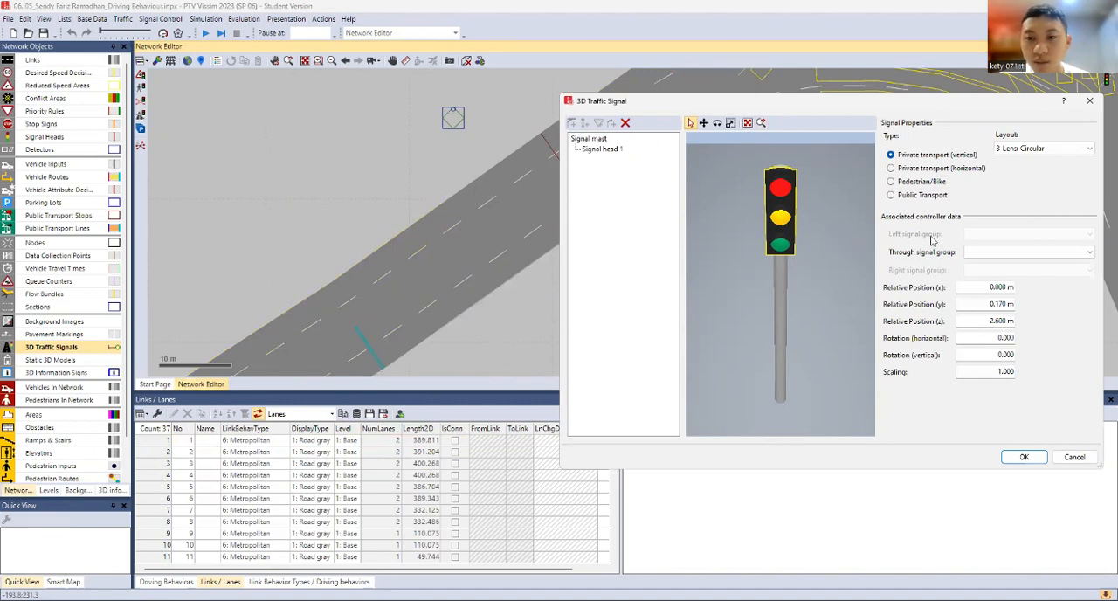
left_click(1011, 256)
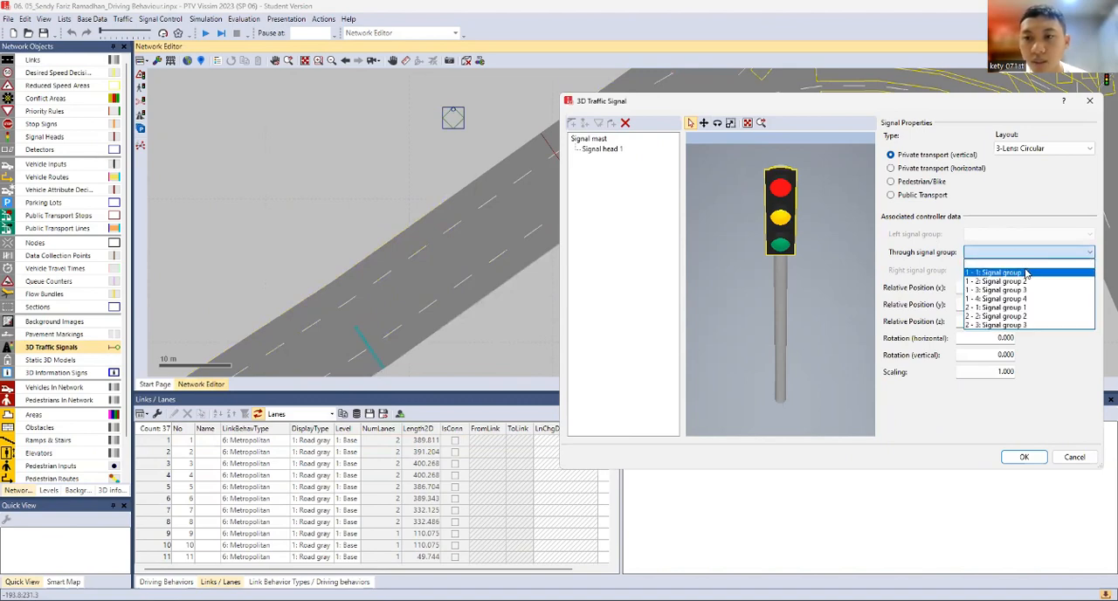
left_click(1027, 274)
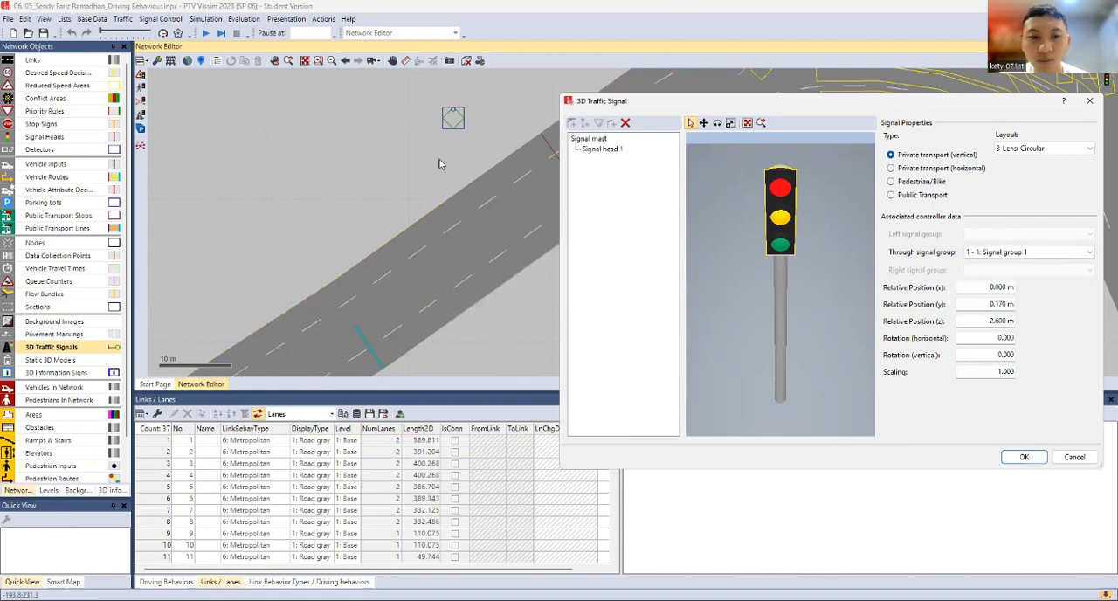
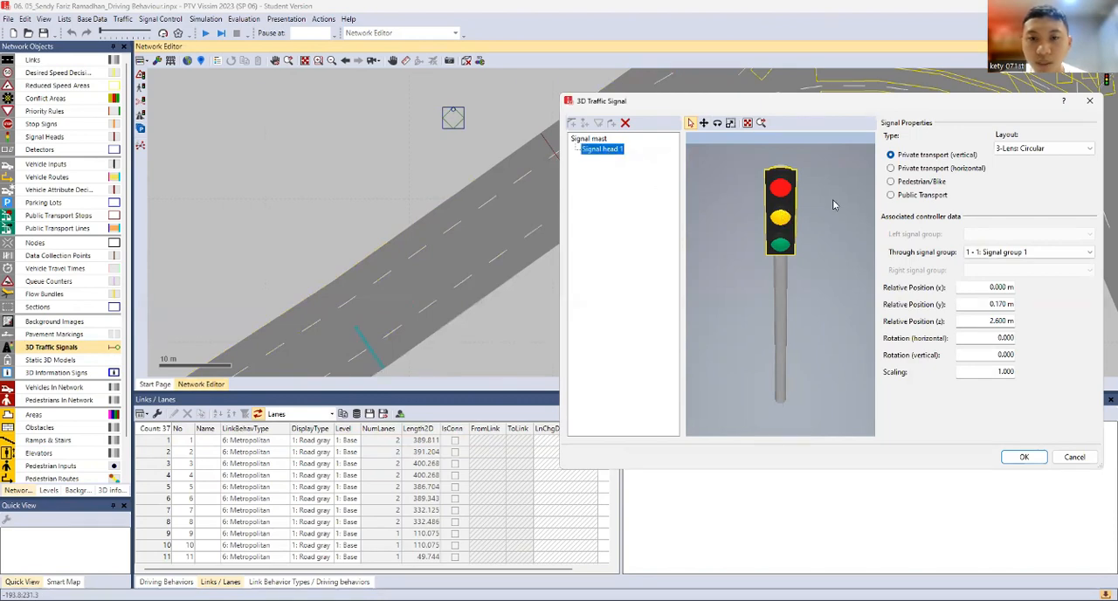
Add an arm to the signal mast and set the mast height to 5 m
left_click(588, 138)
left_click(572, 122)
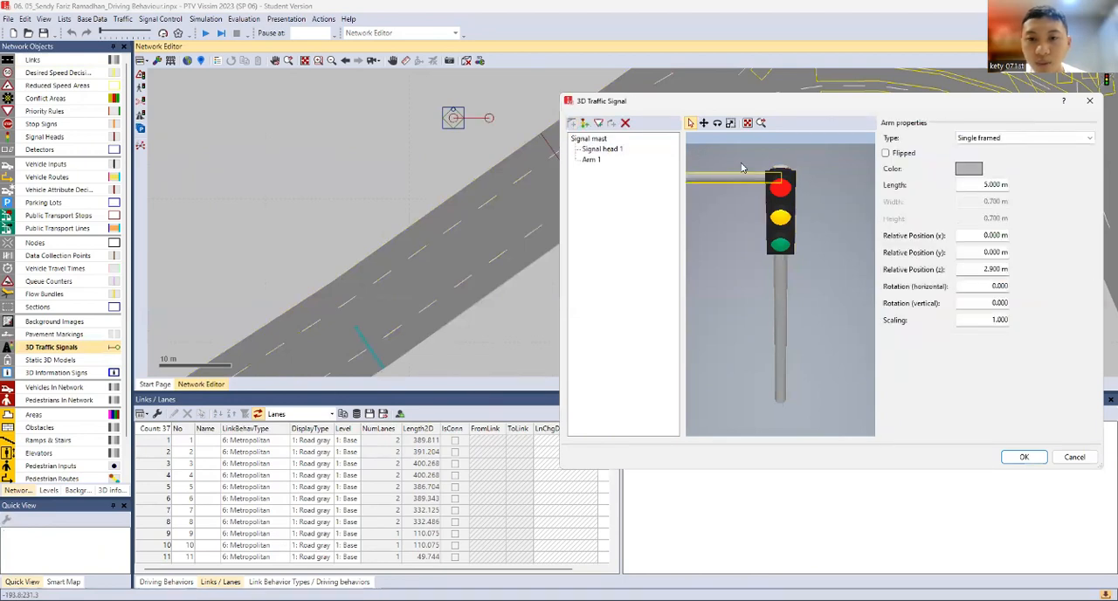
left_click(783, 291)
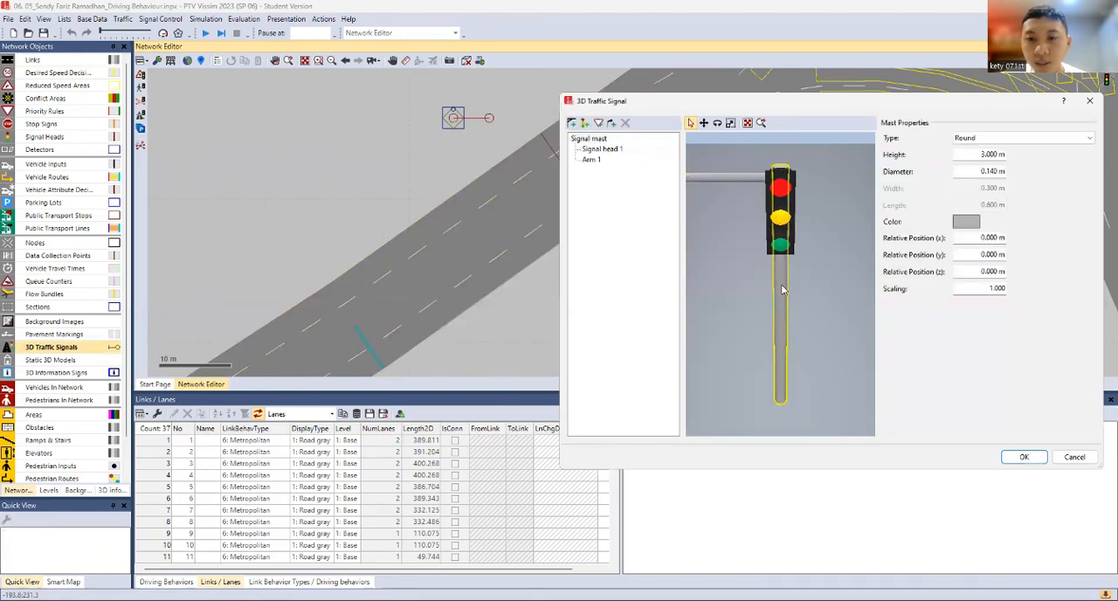
left_click(973, 155)
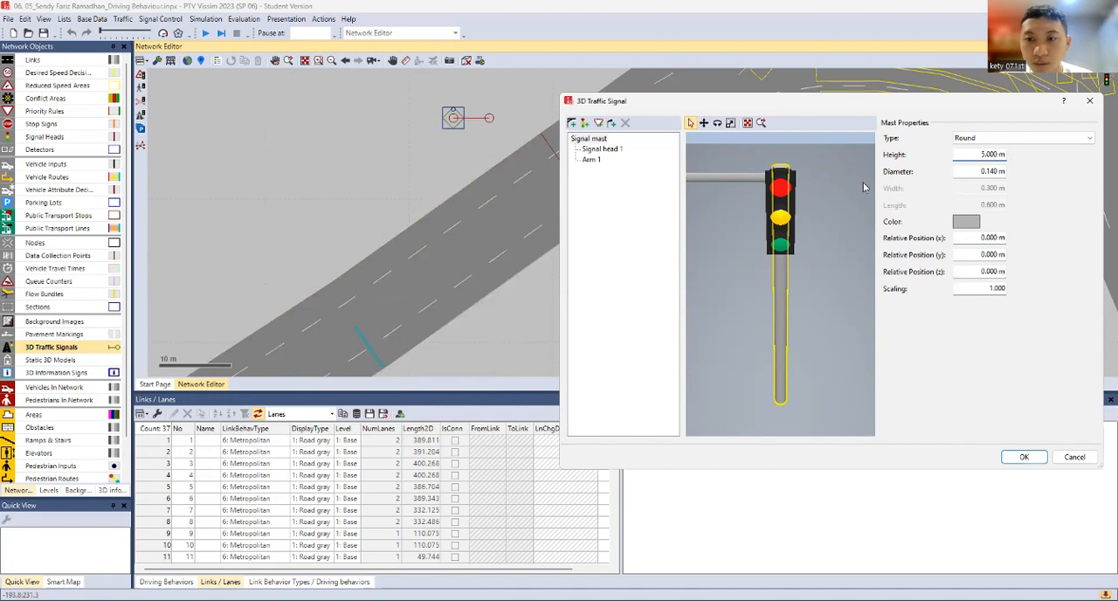
left_click(826, 196)
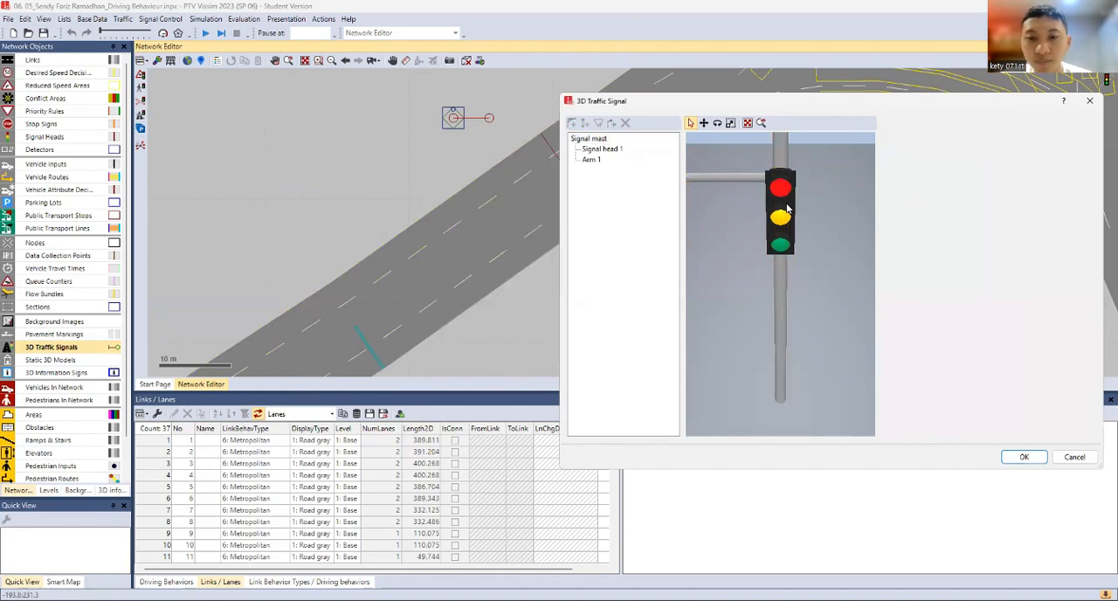
Raise the arm to a relative z position of about 4.884 m near the mast top and flip it
left_click(743, 180)
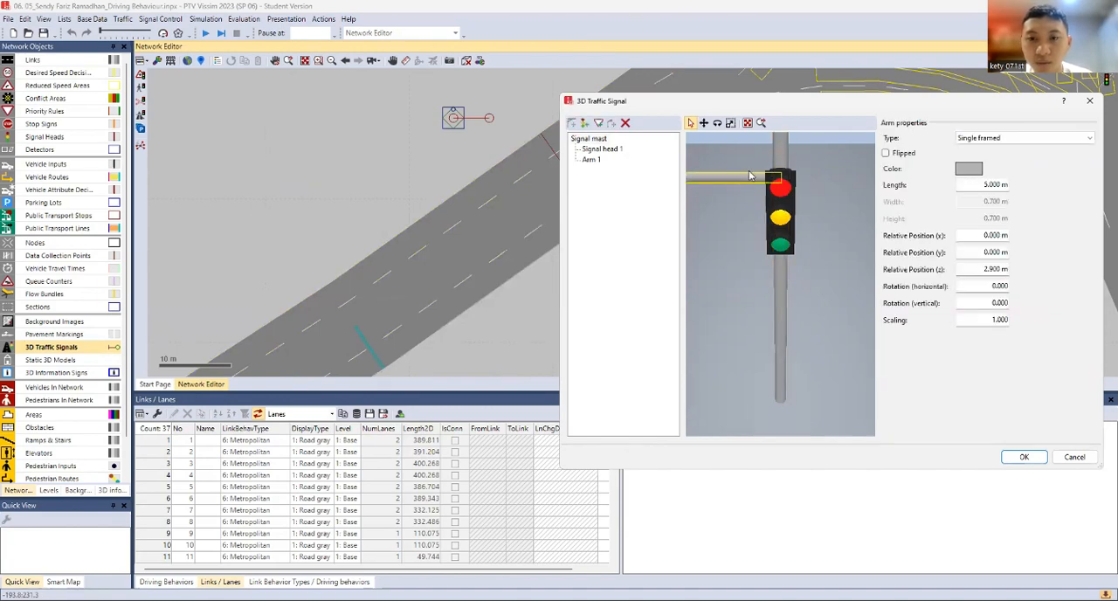
scroll(753, 177, "down", 5)
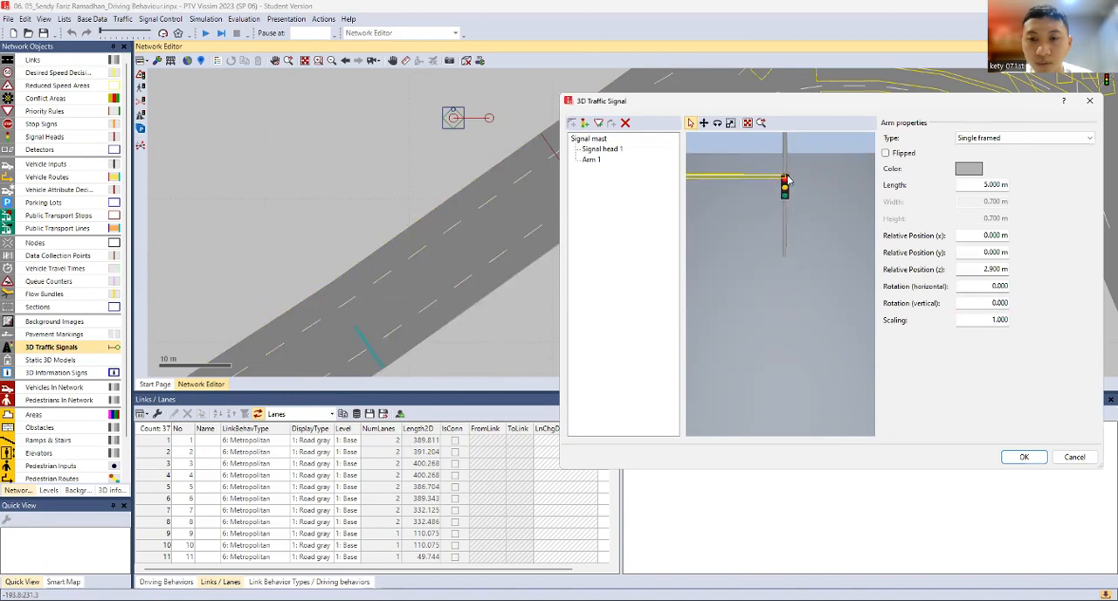
left_click_drag(790, 251, 789, 269)
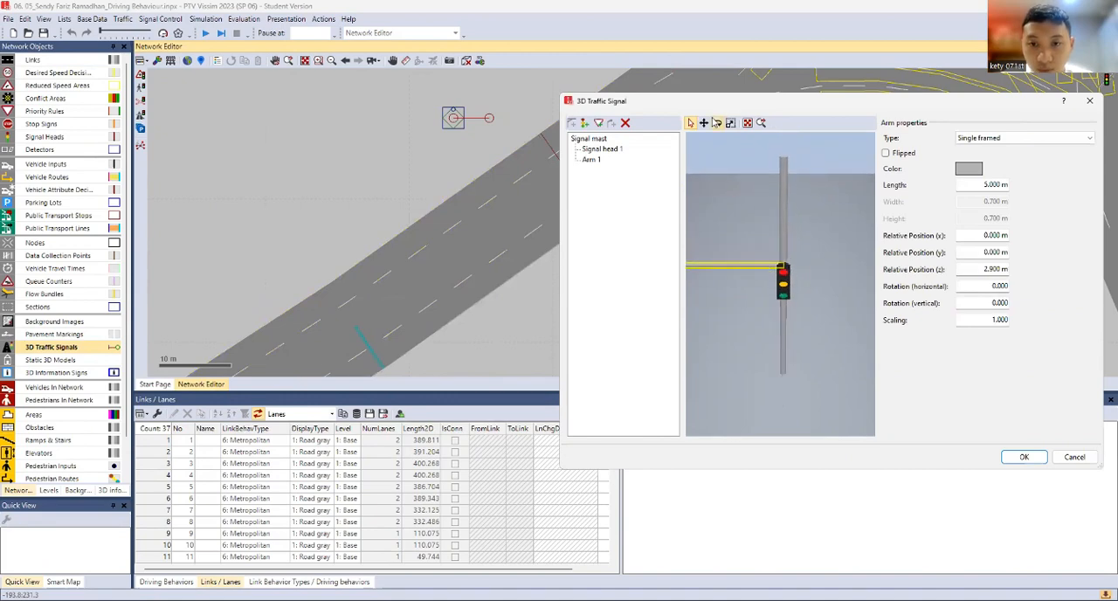
left_click(704, 122)
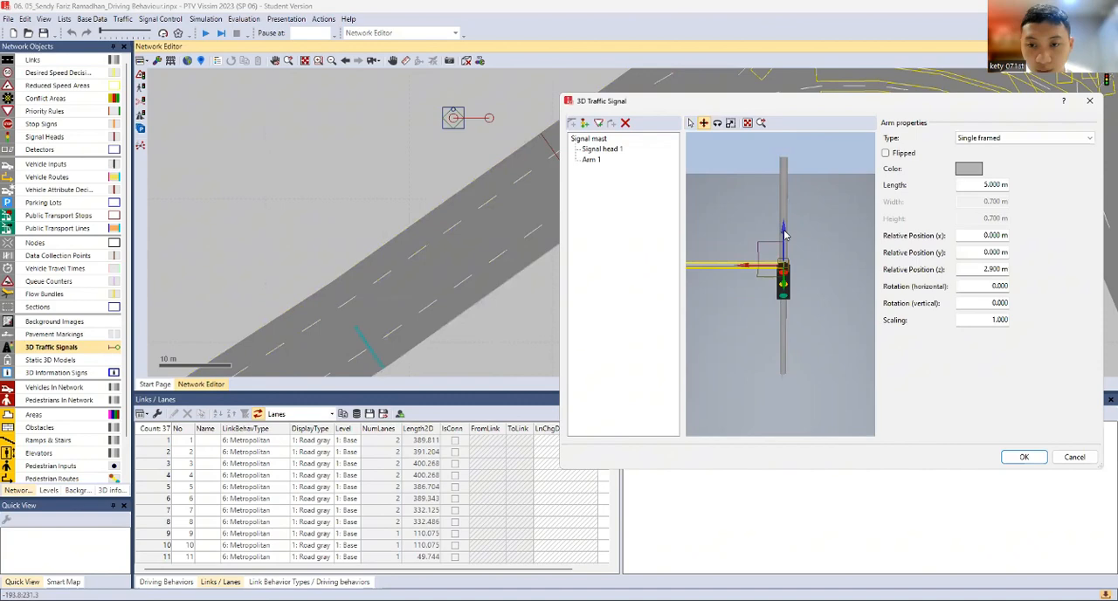
left_click_drag(785, 232, 787, 121)
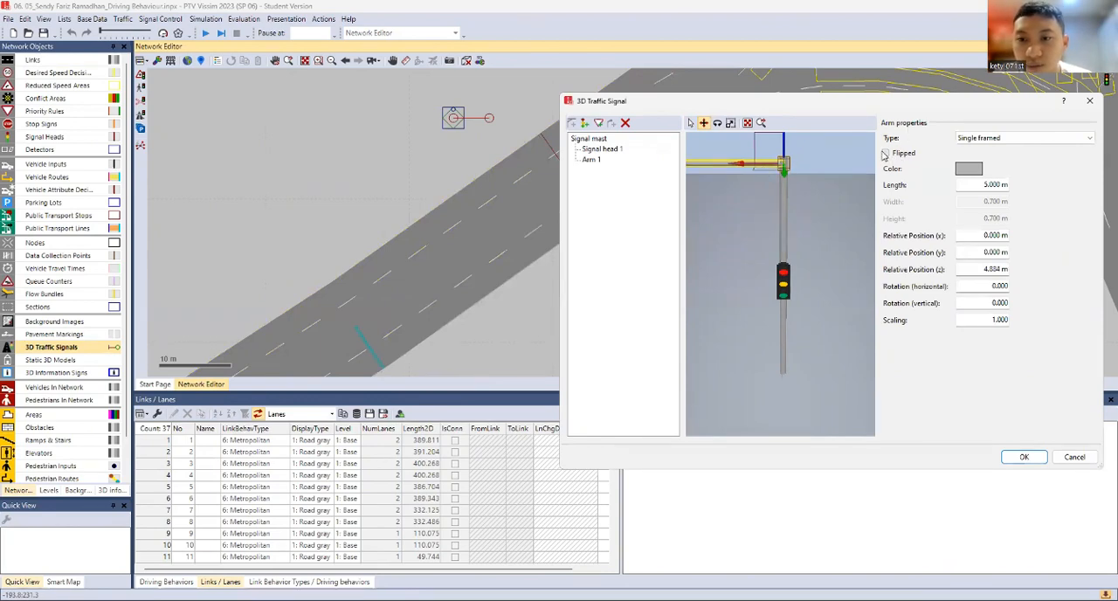
left_click(885, 154)
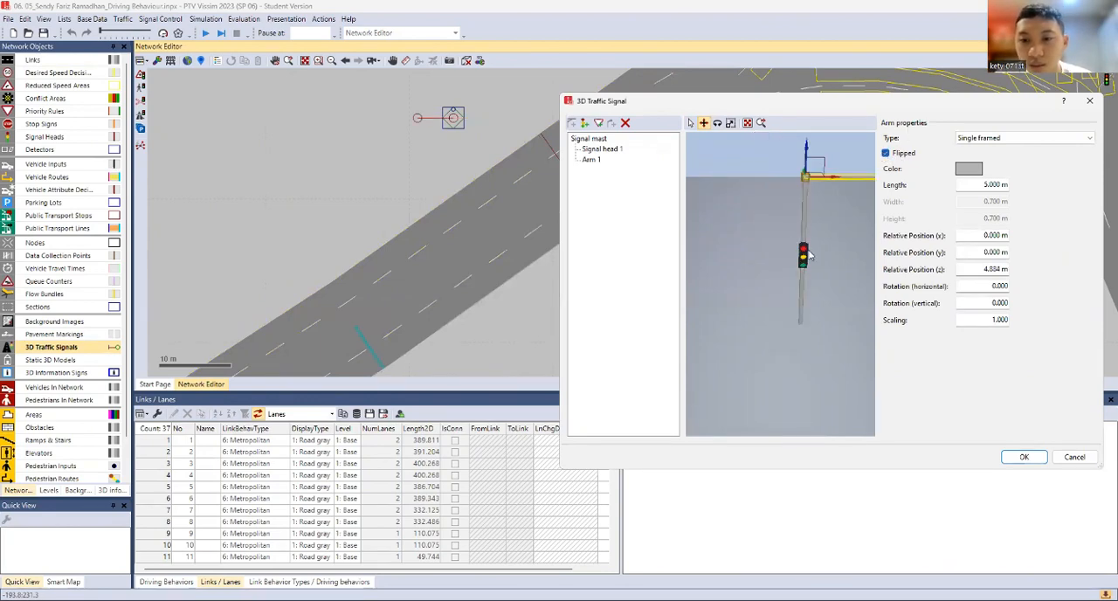
Raise the mast's signal head to a relative z position of about 4.51 m, just below the arm
left_click(595, 152)
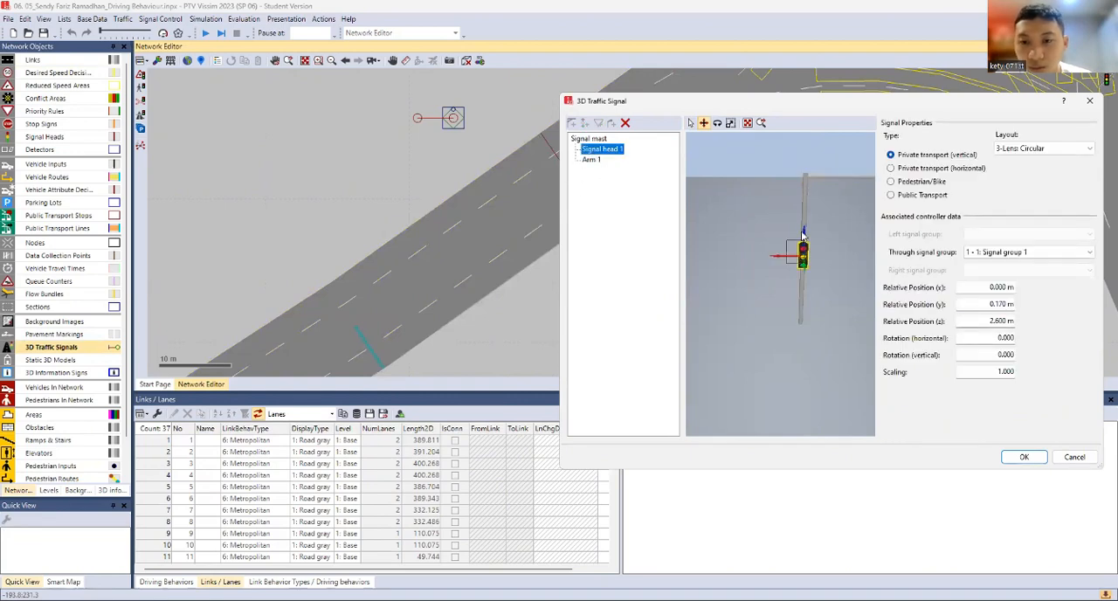
left_click_drag(803, 234, 812, 184)
left_click_drag(810, 228, 737, 237)
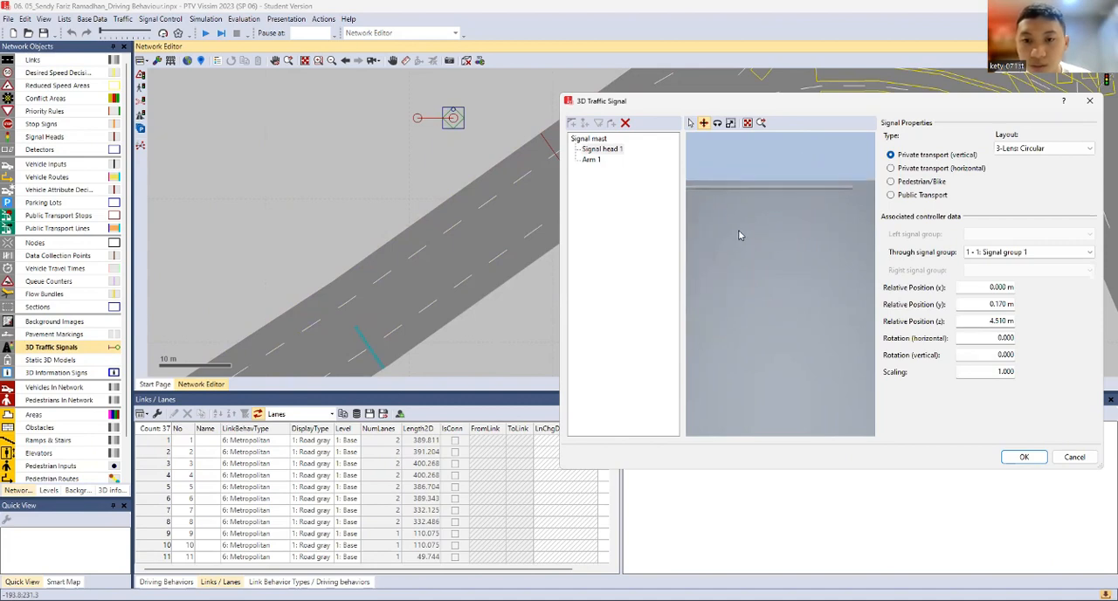
Set the arm's length to 4 m
left_click(760, 206)
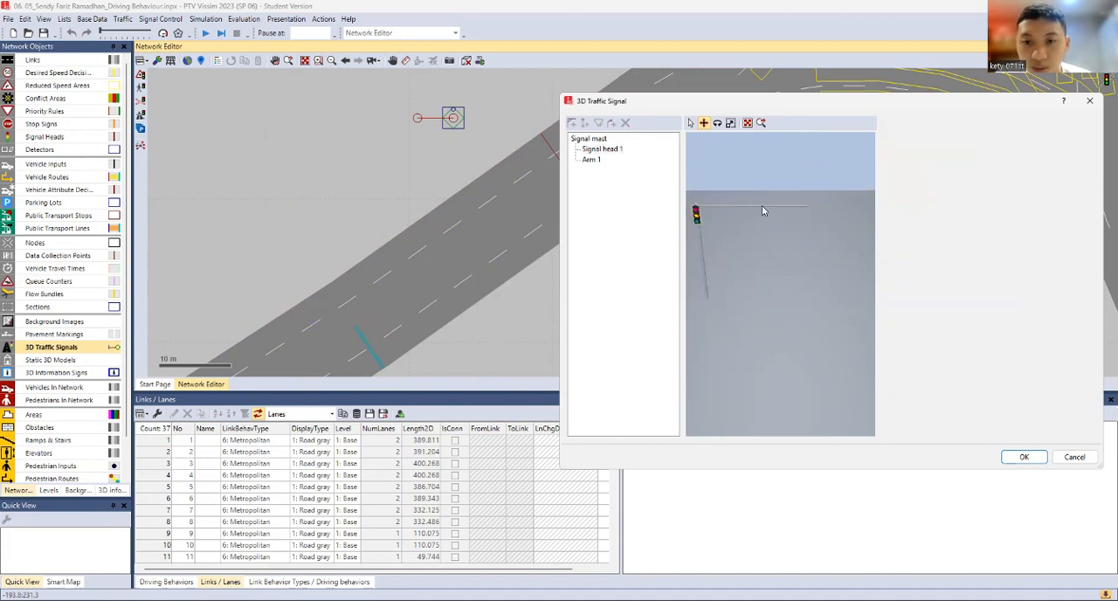
mouse_move(763, 211)
left_mouse_down()
mouse_move(736, 214)
mouse_move(733, 187)
mouse_move(815, 220)
mouse_move(778, 206)
left_mouse_up()
left_click(592, 161)
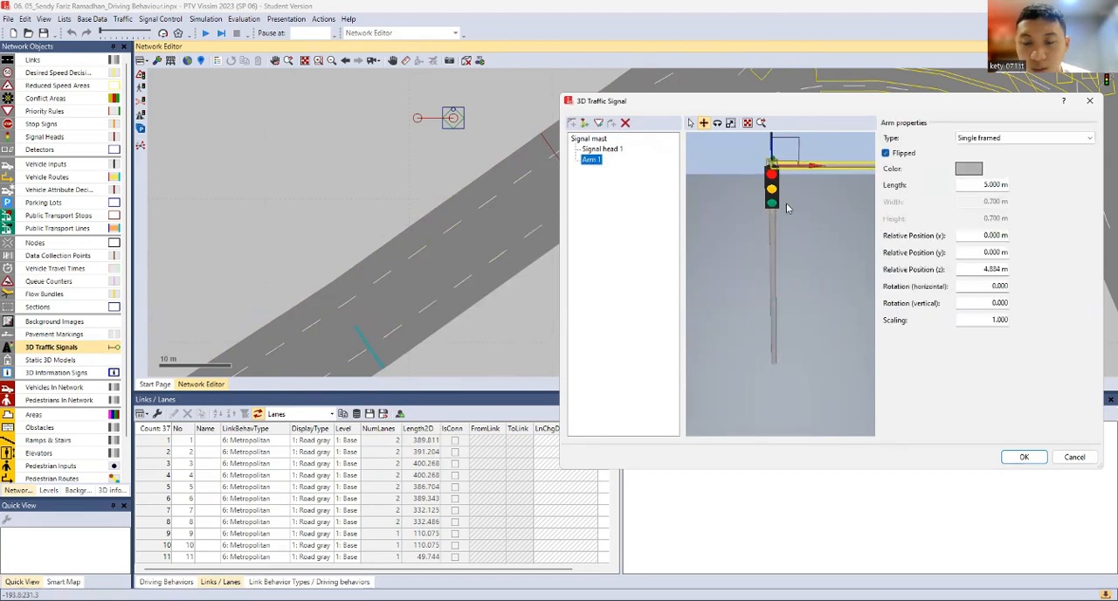
left_click_drag(959, 185, 1002, 187)
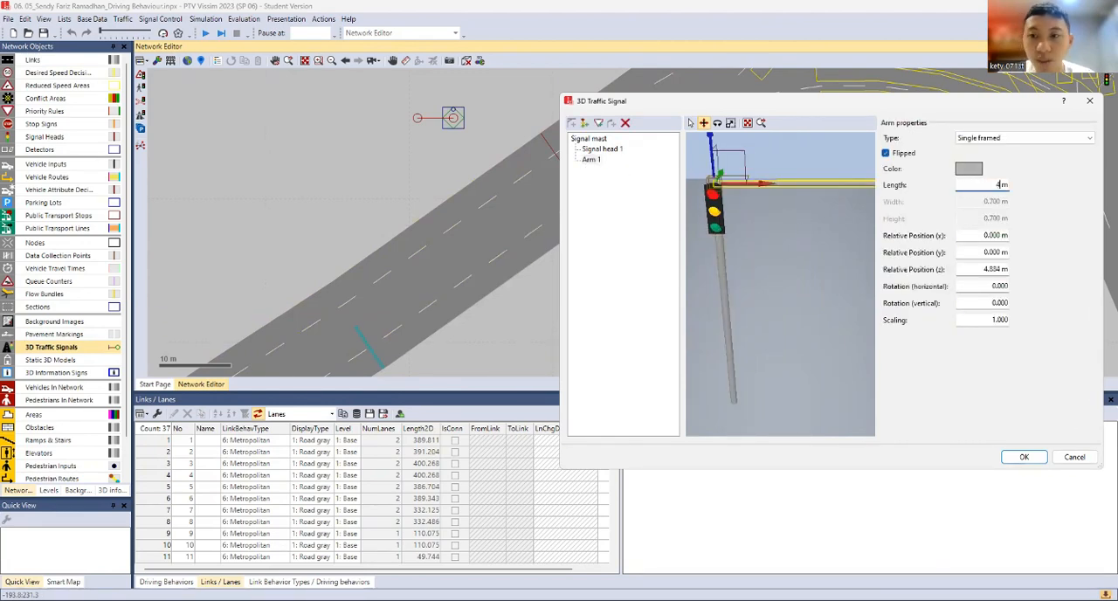
left_click(813, 252)
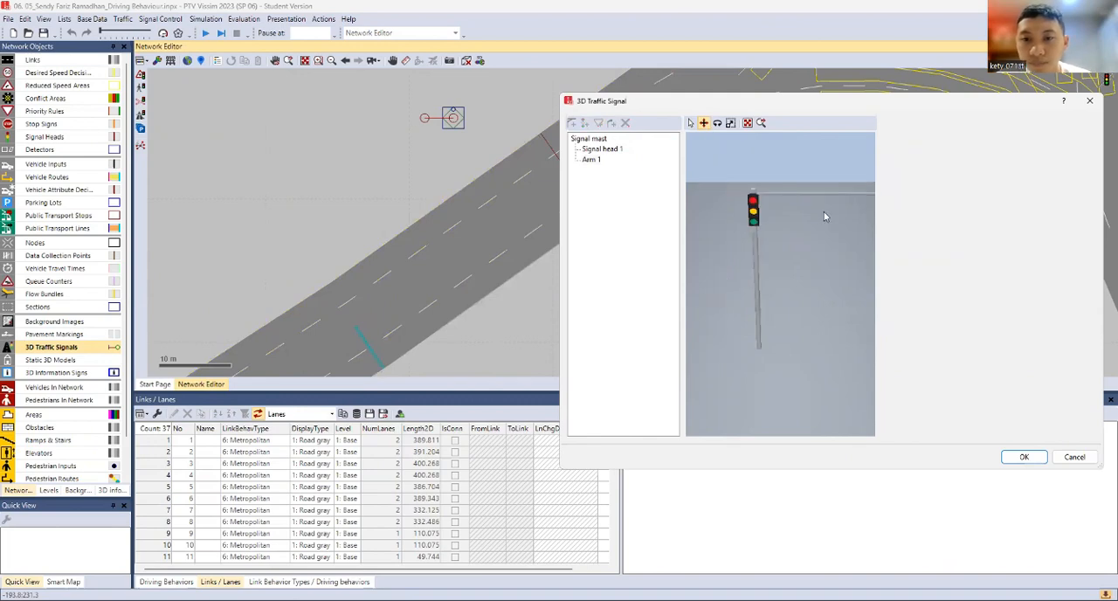
Add a signal head to the arm and move it outward to a relative x position of about 3.778 m
left_click(755, 218)
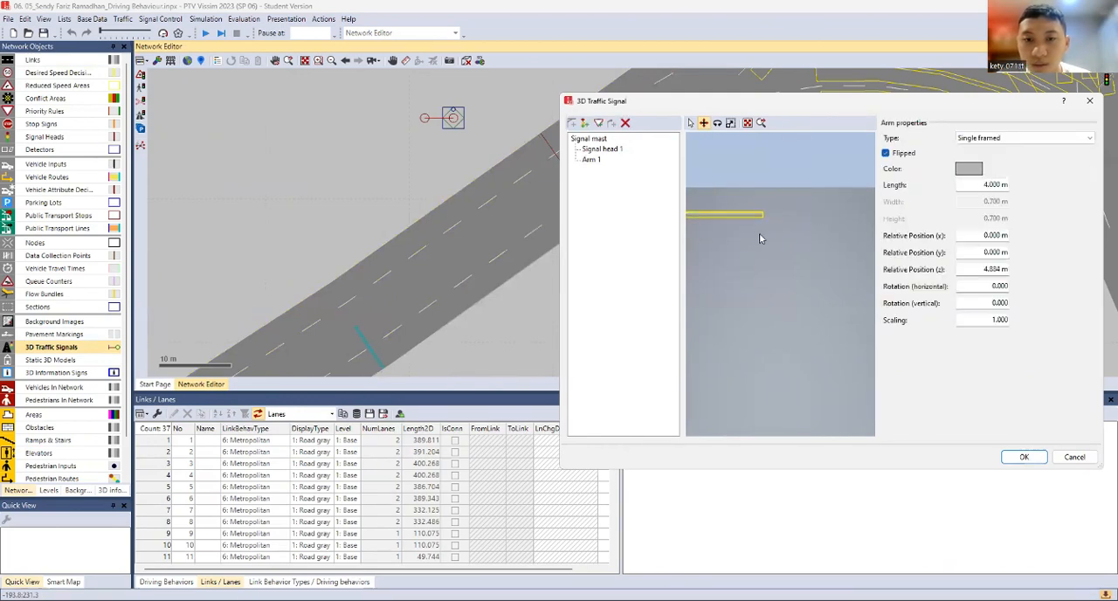
scroll(795, 236, "down", 3)
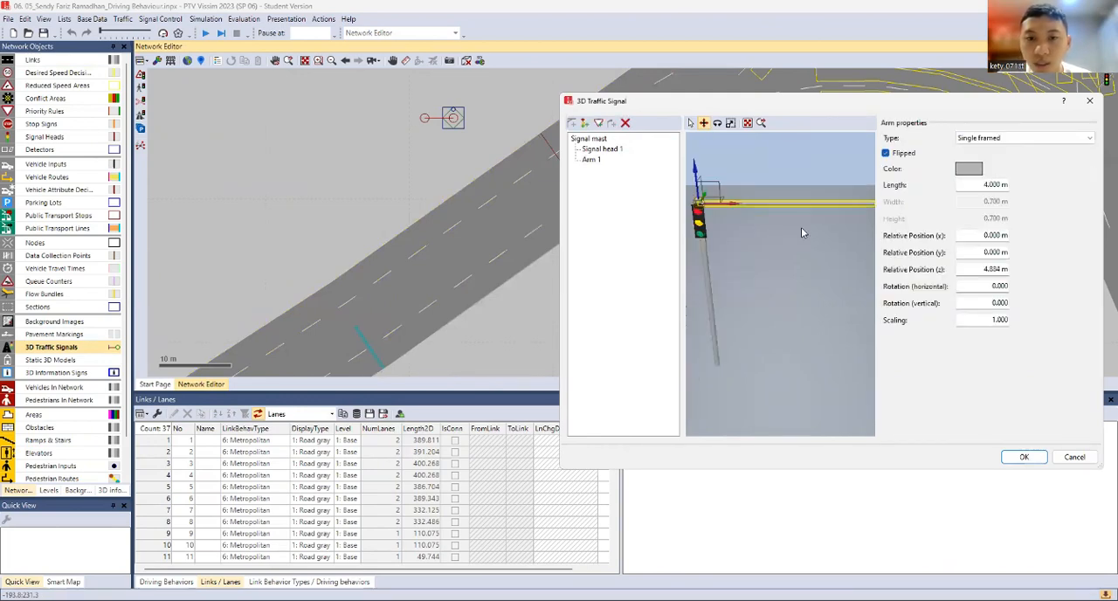
left_click(584, 122)
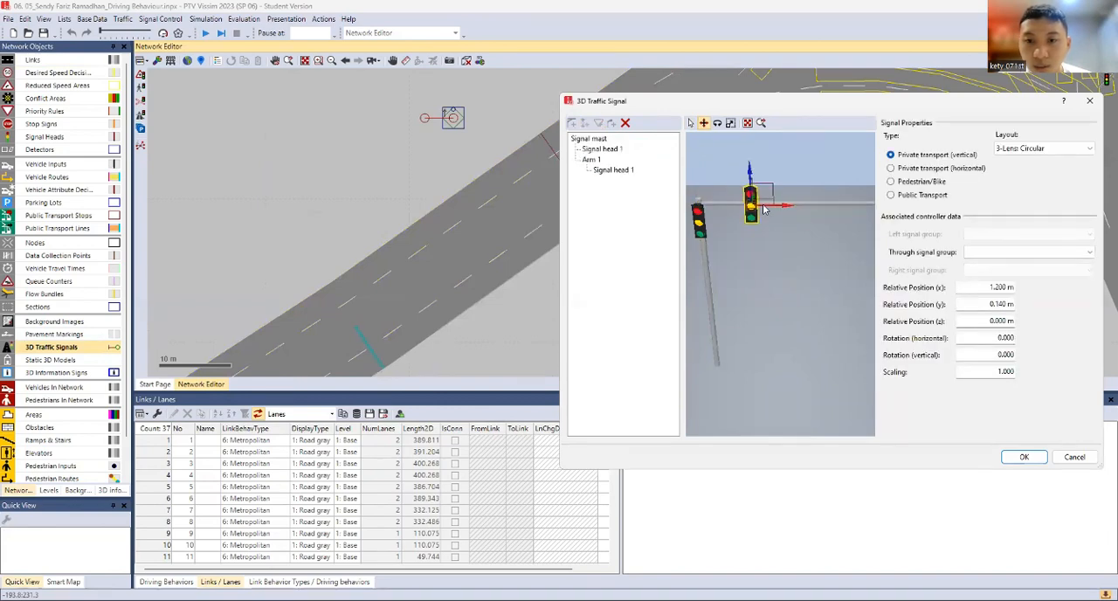
left_click(818, 208)
left_click(750, 215)
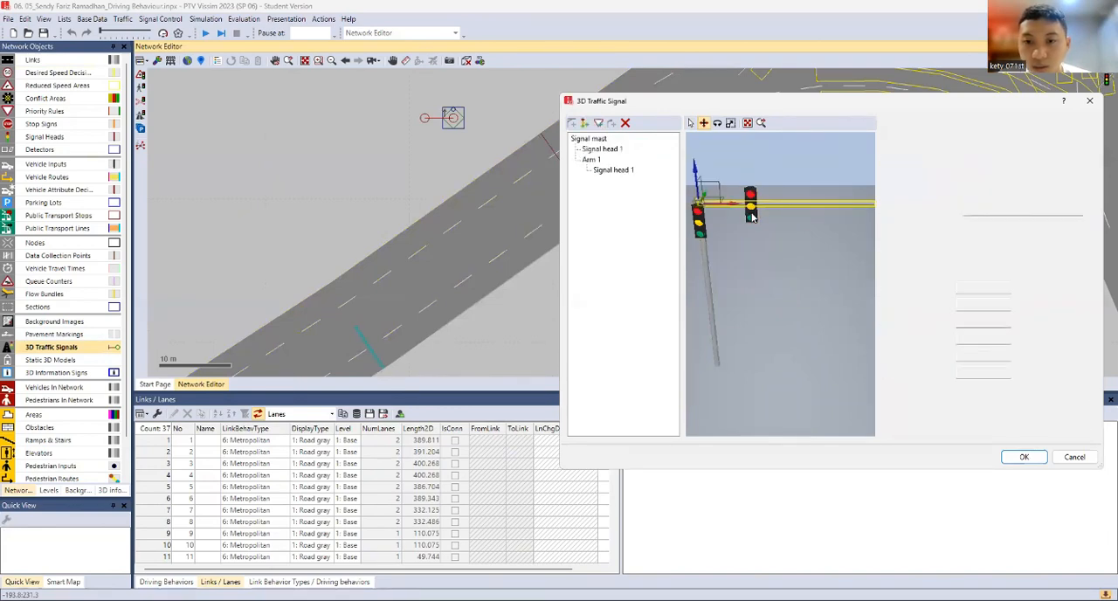
left_click_drag(760, 207, 869, 207)
scroll(845, 211, "up", 2)
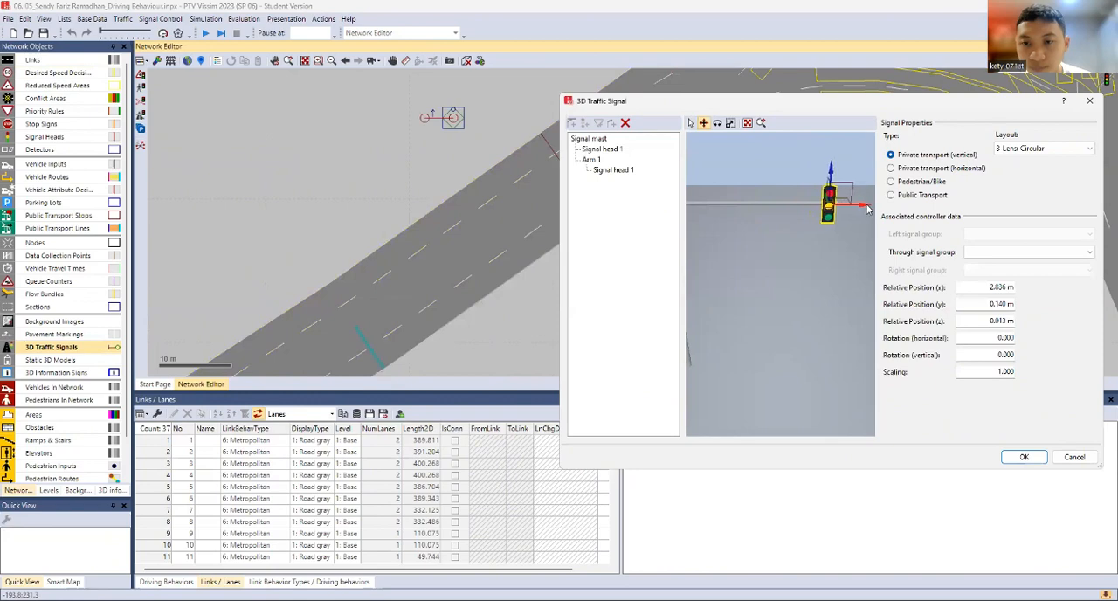
Assign Signal group 1 as the arm signal head's through signal group and accept the 3D traffic signal settings
left_click(984, 253)
left_click(992, 274)
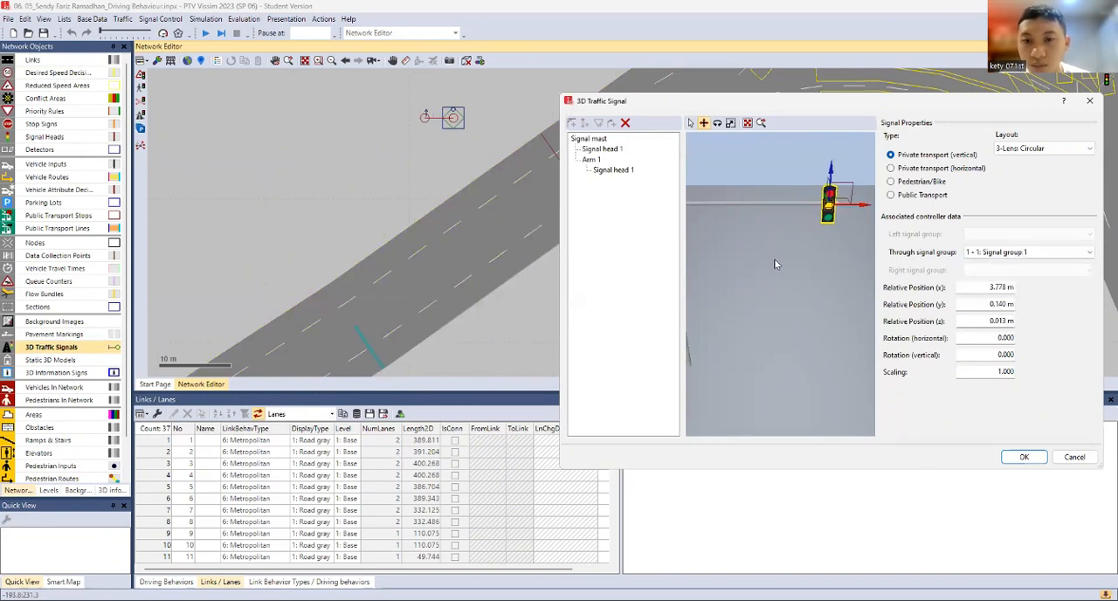
left_click(1024, 458)
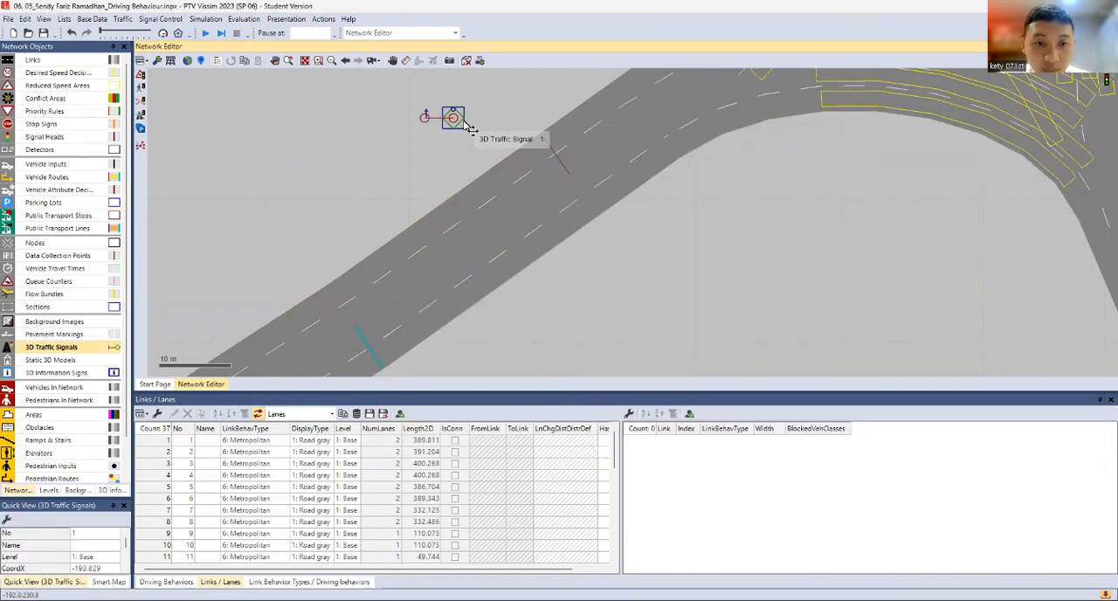
Place the 3D traffic signal at the road edge by the stop line, rotated and with its arm extended across both lanes
left_click_drag(470, 127, 519, 129)
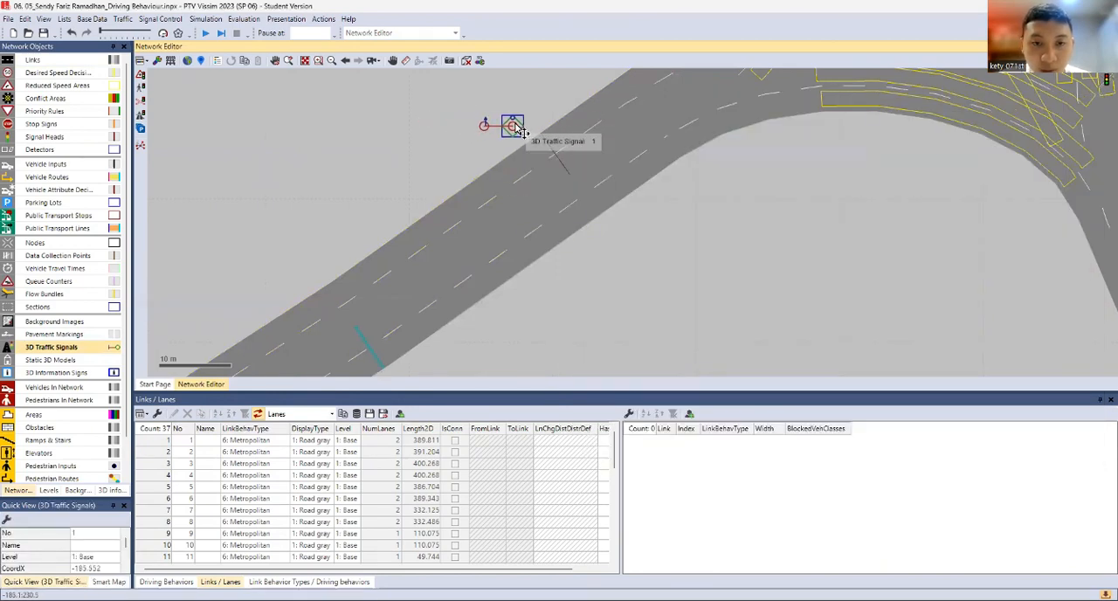
scroll(519, 129, "up", 3)
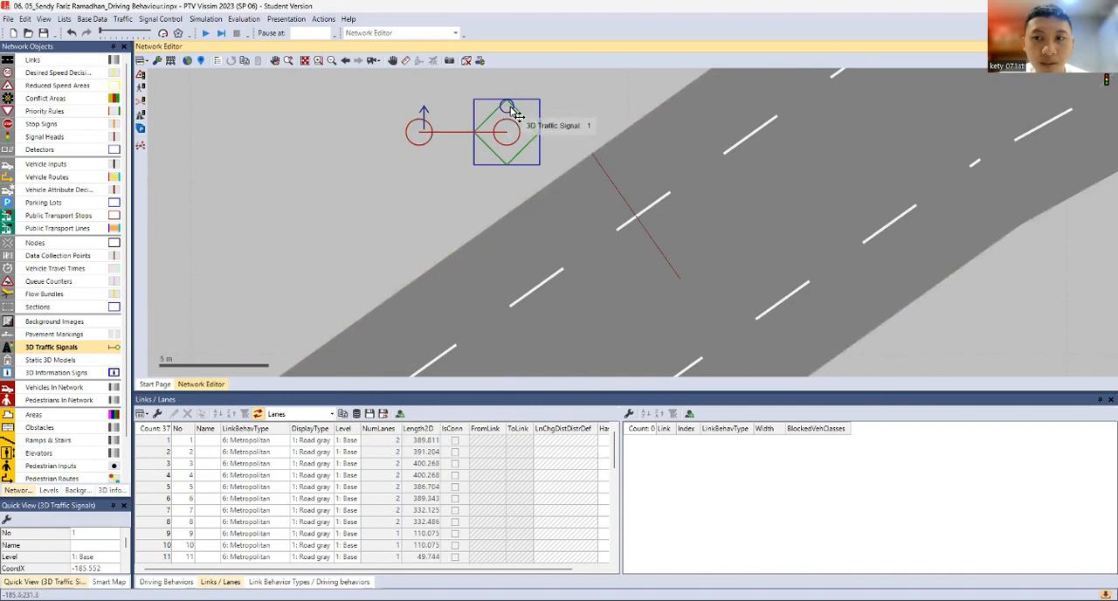
left_click_drag(507, 108, 613, 154)
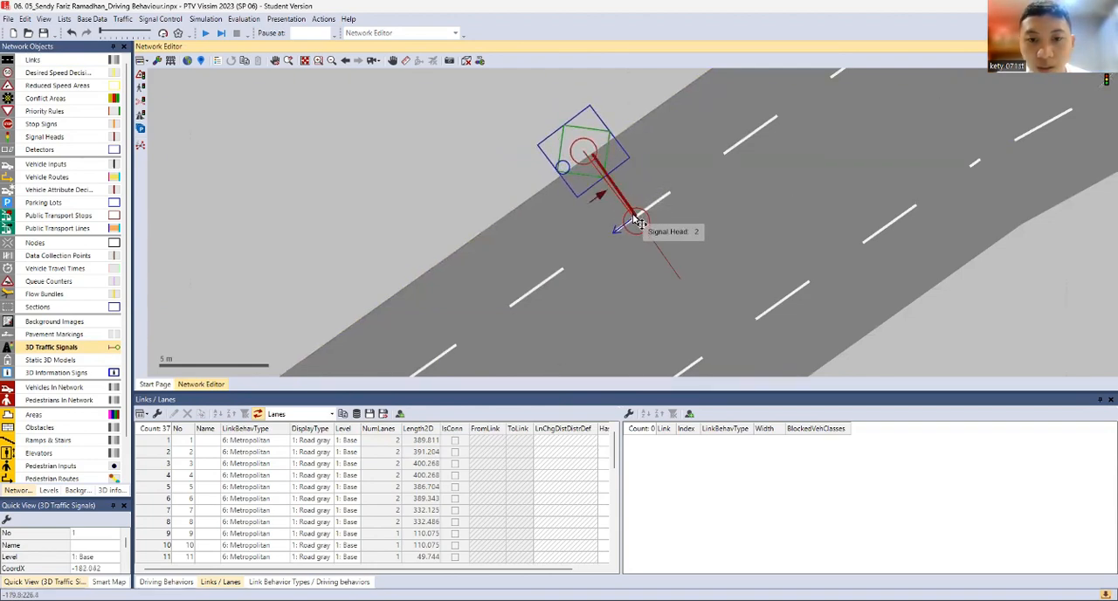
left_click_drag(628, 218, 624, 241)
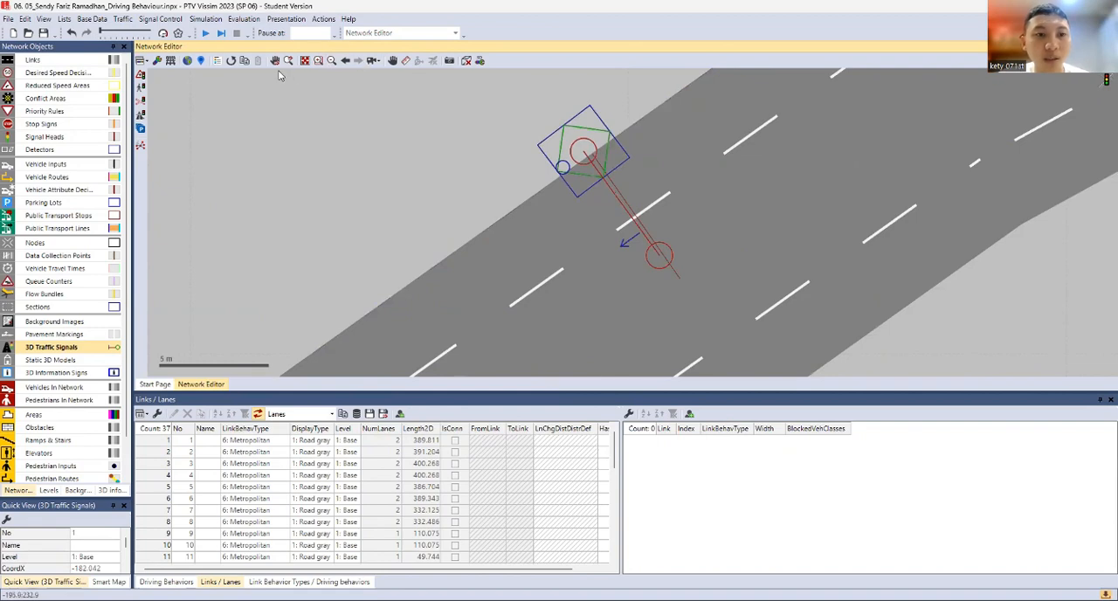
Examine the mast, arm and signal heads over the approach road in the 3D view
left_click(466, 61)
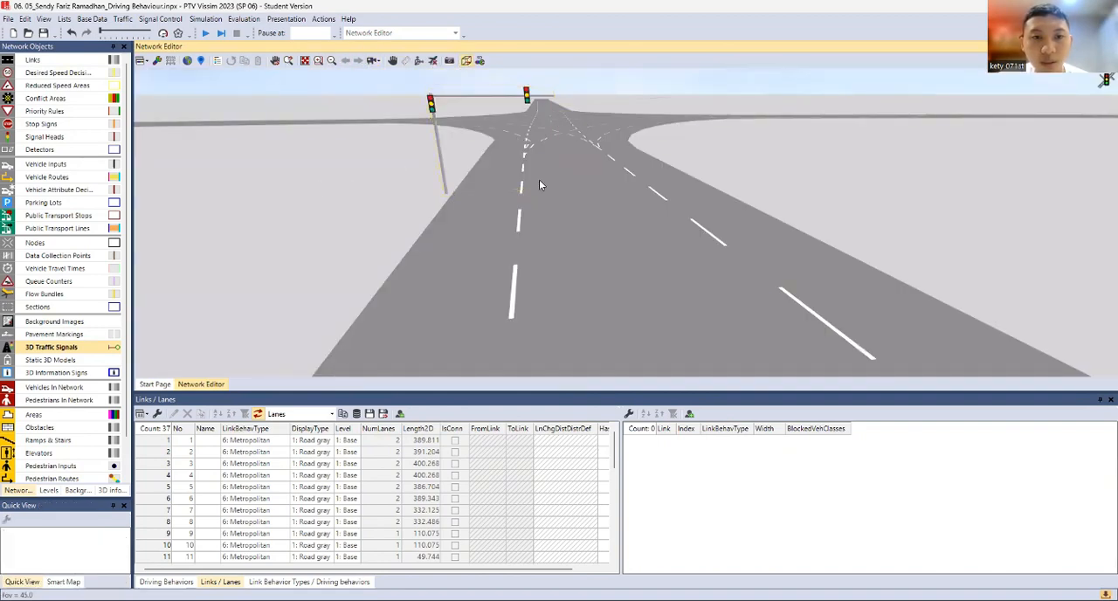
scroll(550, 153, "up", 4)
scroll(550, 198, "down", 3)
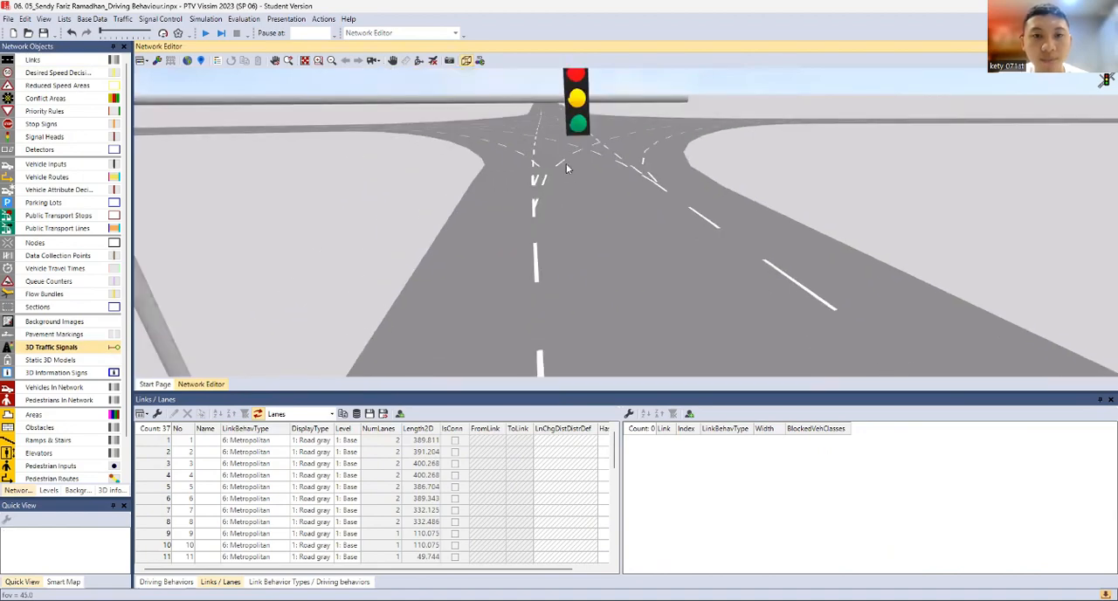
left_click(594, 107)
scroll(572, 160, "down", 2)
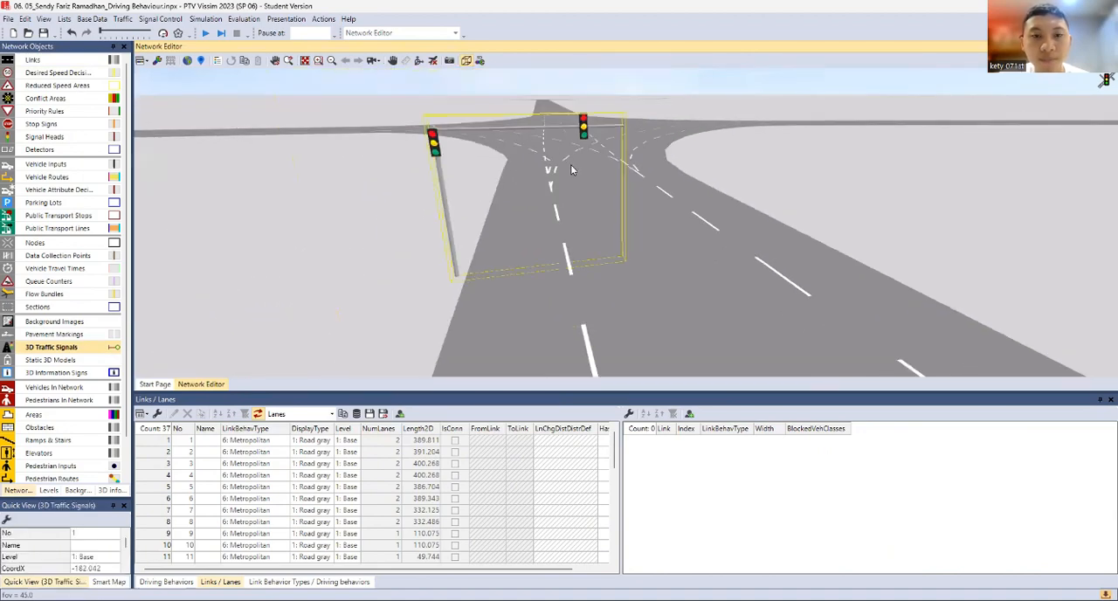
scroll(560, 168, "up", 3)
scroll(550, 170, "down", 2)
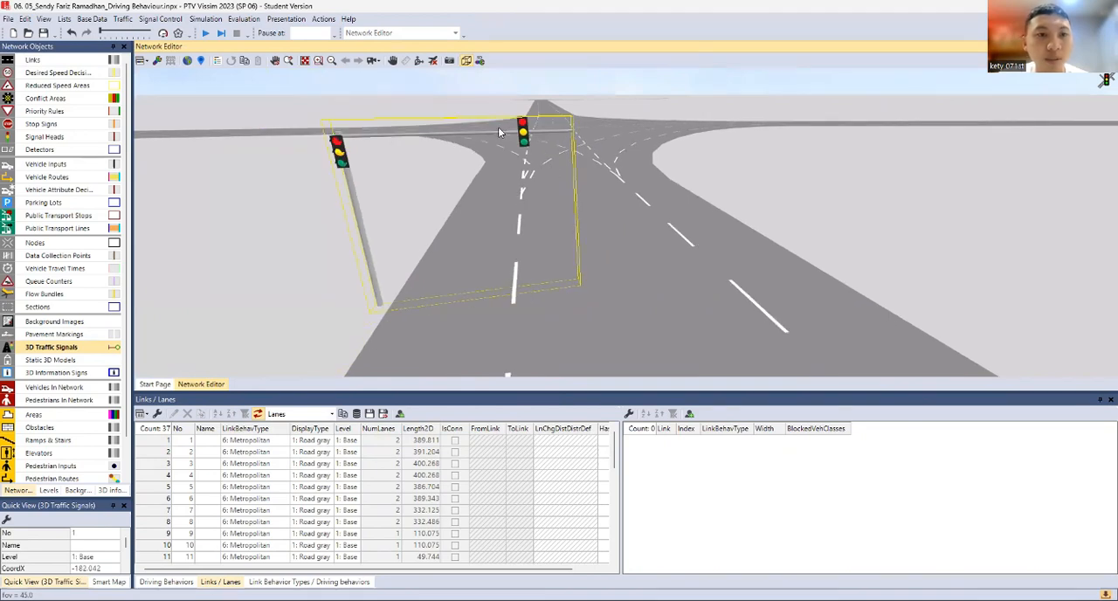
Move the arm's signal head to the outer end of the arm in 2D and check its placement in 3D
left_click(465, 61)
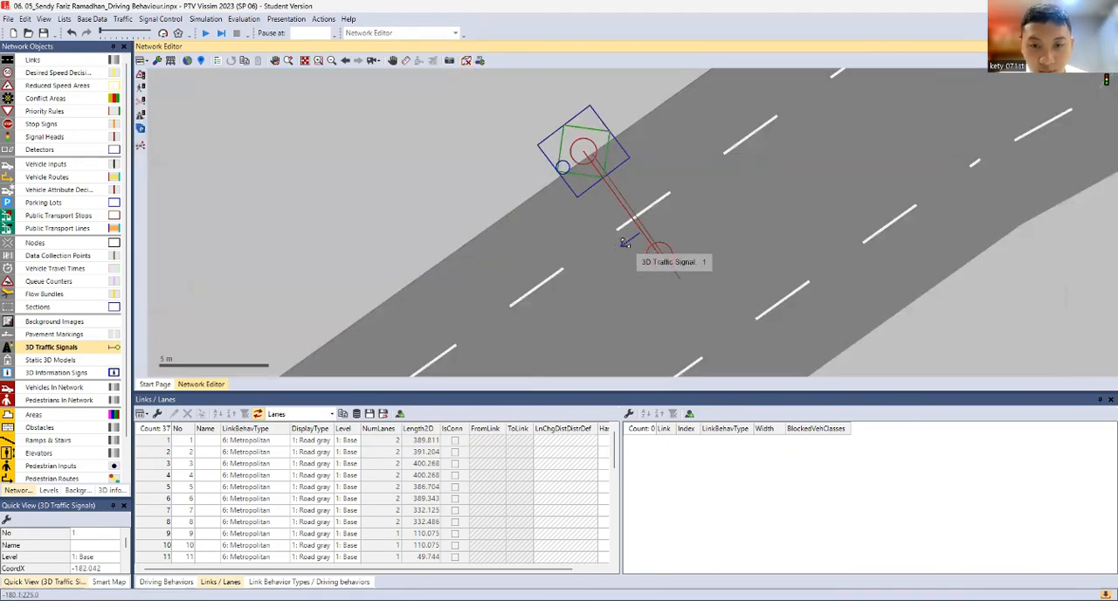
left_click_drag(622, 244, 637, 266)
left_click(467, 62)
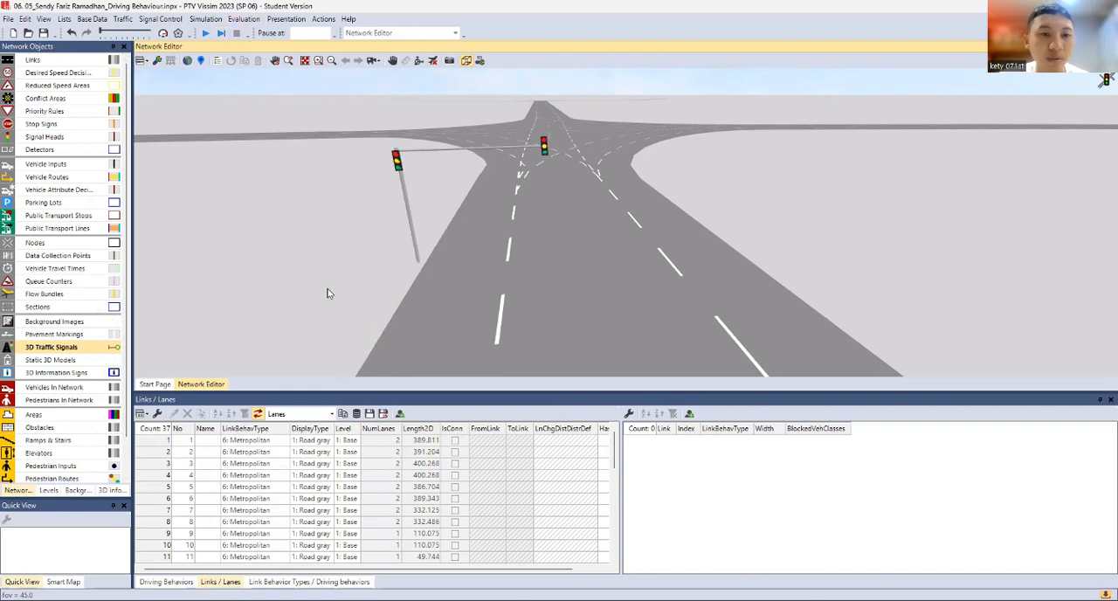
scroll(405, 160, "up", 2)
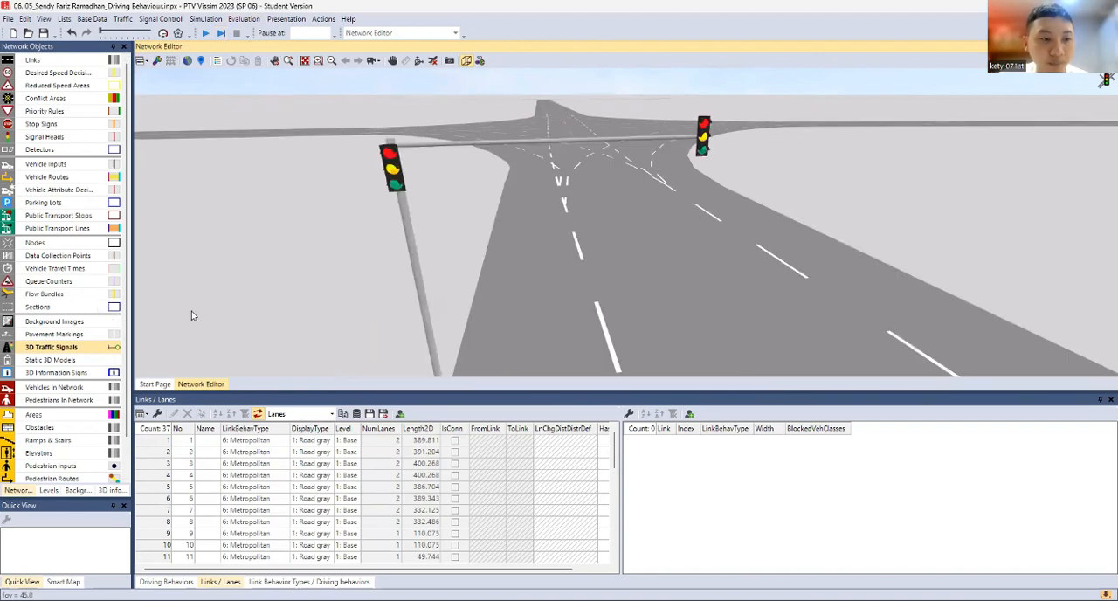
left_click(468, 60)
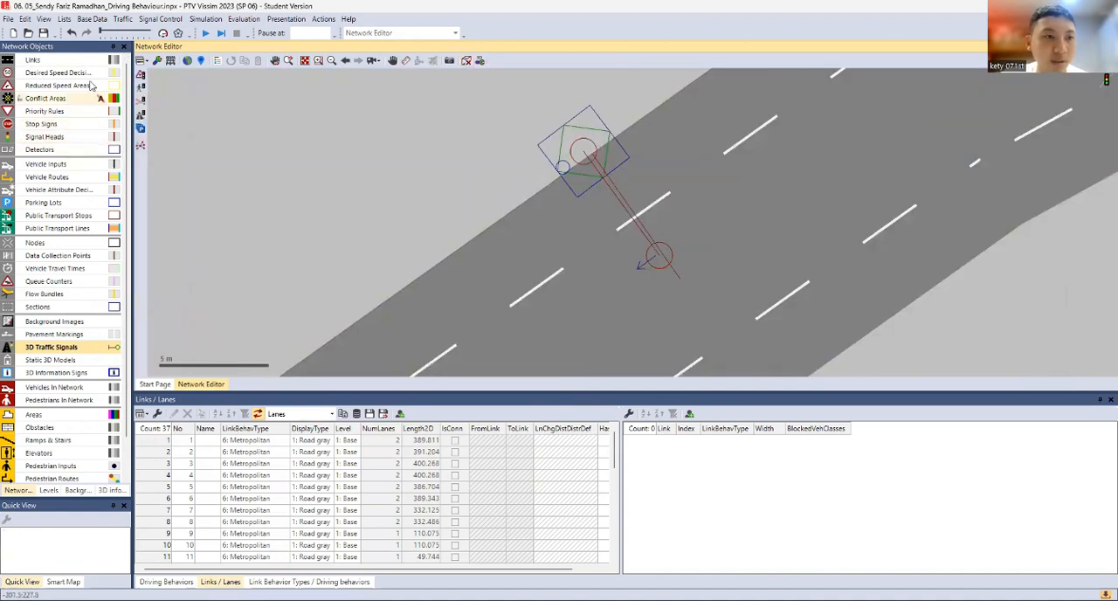
Draw a one-lane link about 6.9 m long beside the approach road and set its lane width to 2 m
left_click(57, 63)
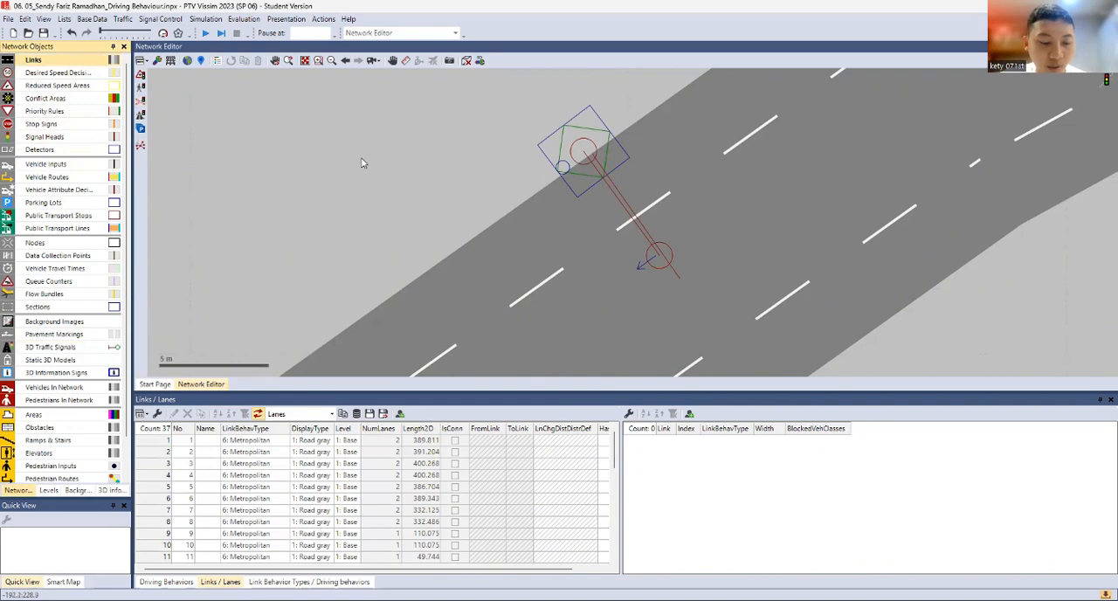
left_click_drag(361, 162, 469, 262)
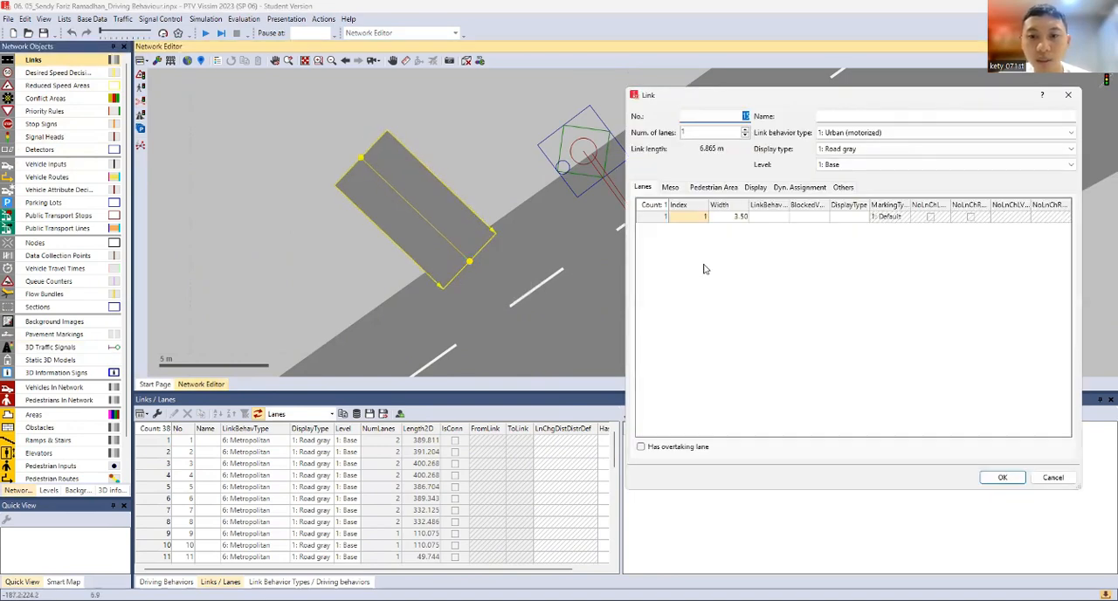
left_click(731, 217)
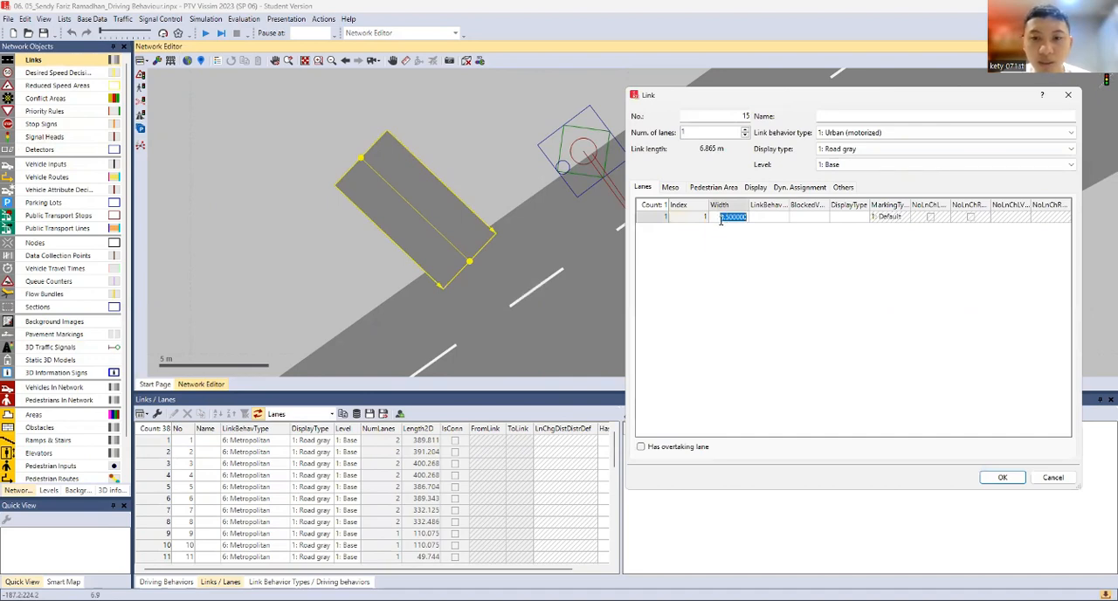
type("2")
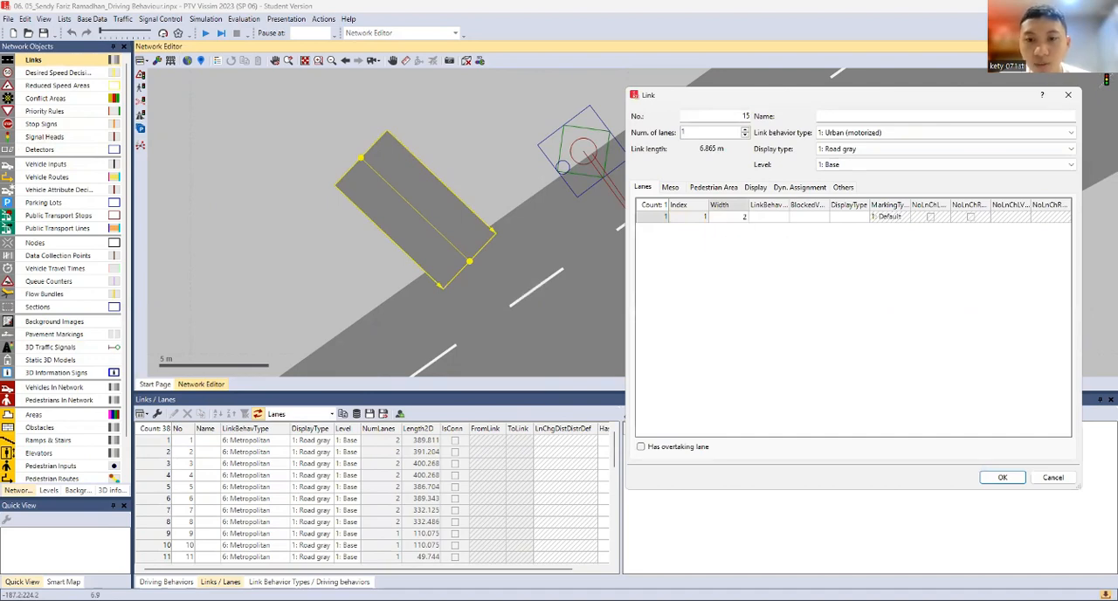
left_click(1002, 478)
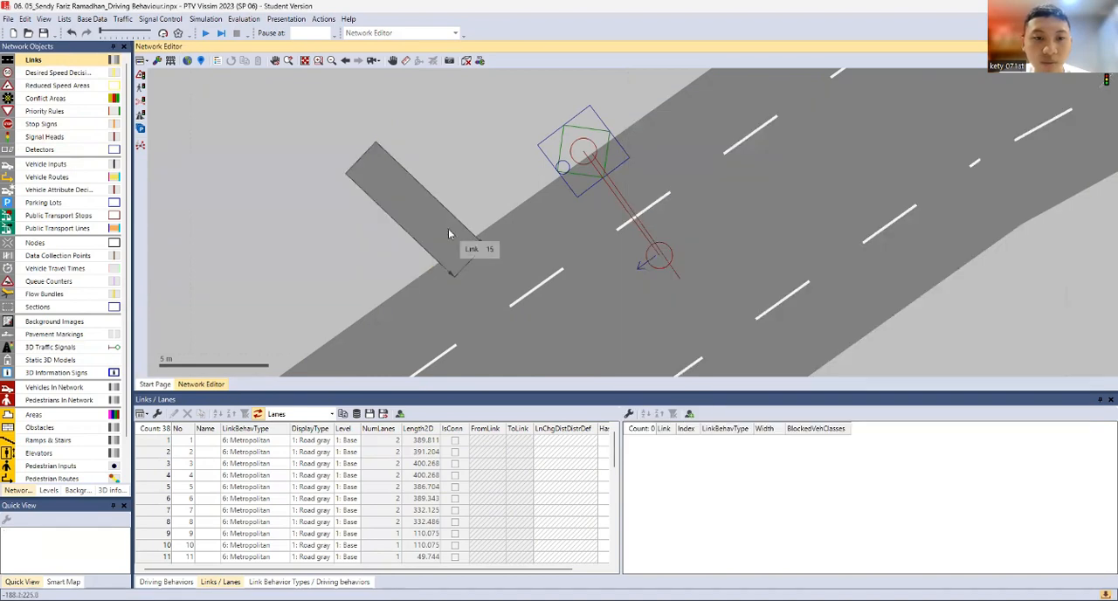
Move the short link onto the road beside the 3D traffic signal and align its outer end parallel to the signal arm
left_click_drag(424, 212, 672, 195)
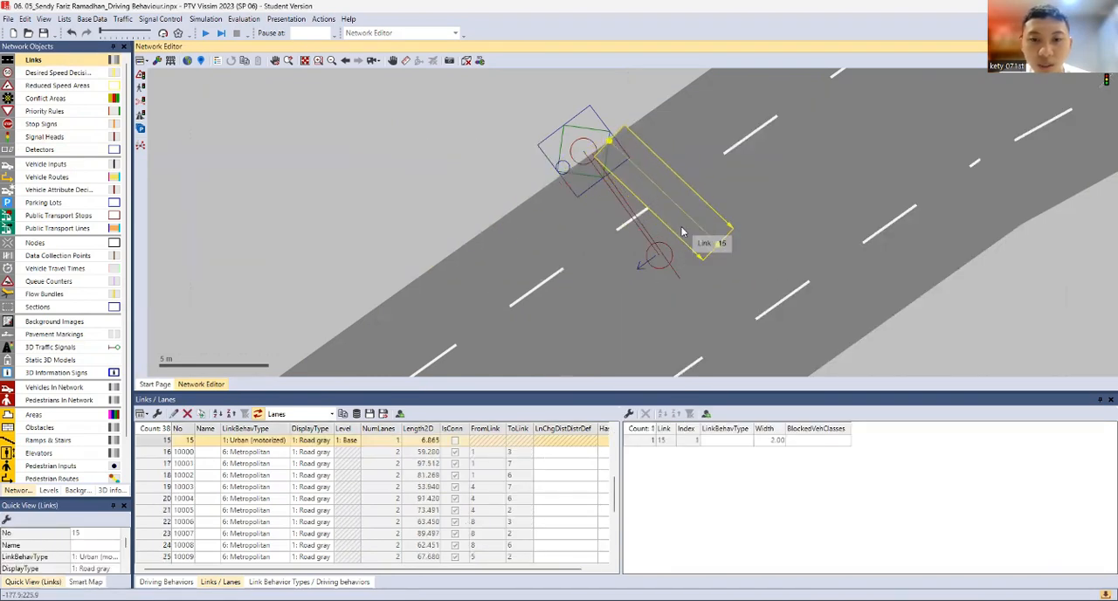
left_click(679, 230)
left_click(675, 187)
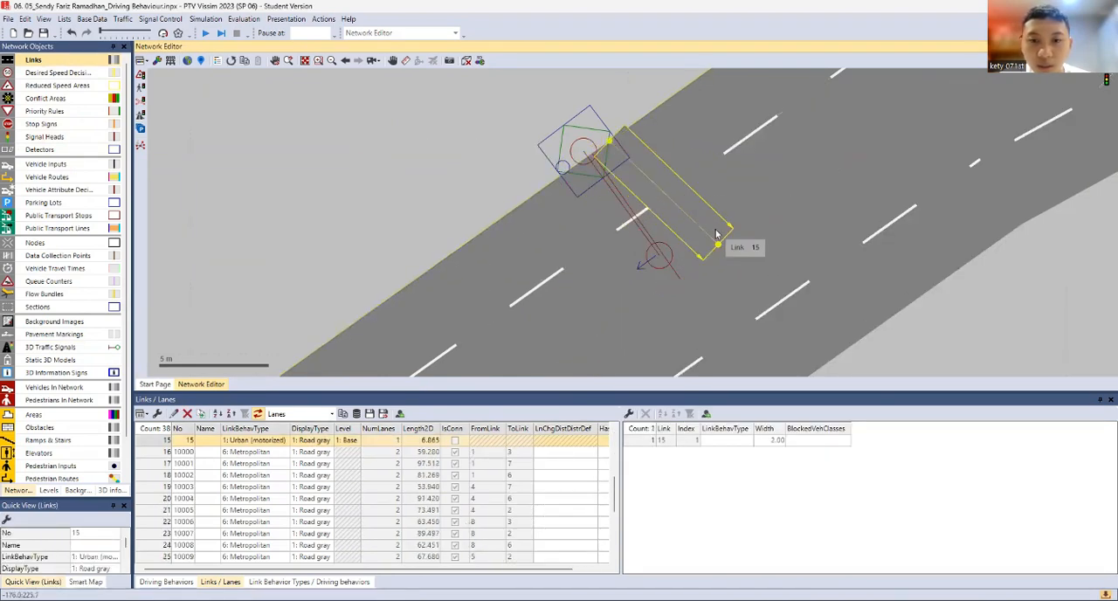
mouse_move(710, 262)
left_mouse_down()
mouse_move(704, 275)
mouse_move(700, 263)
left_mouse_up()
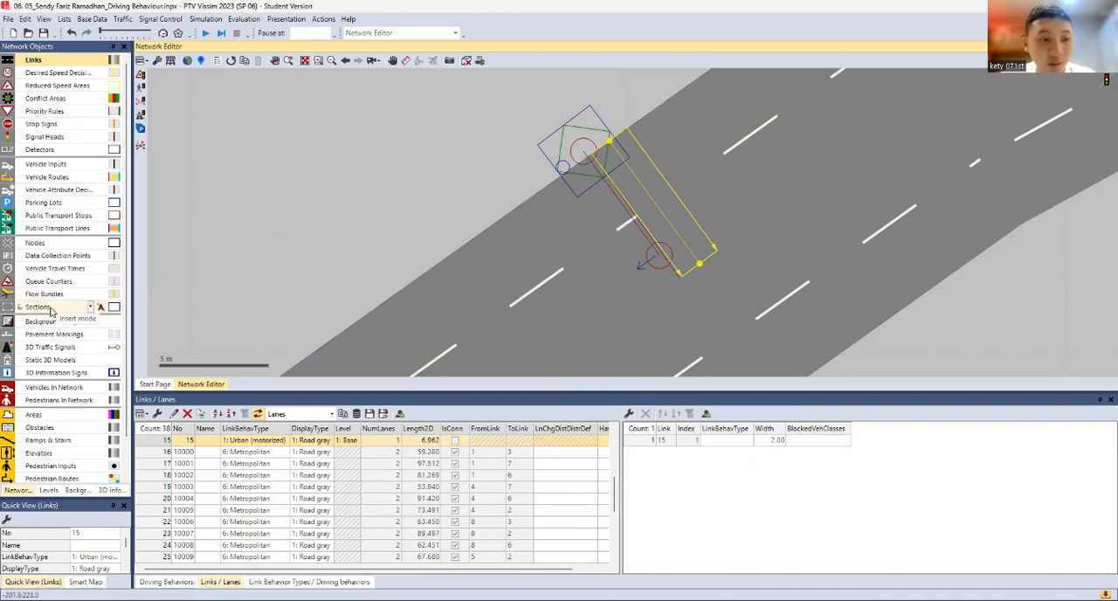
Add a 5 m long zebra crossing pavement marking to the short link beside the signal arm
left_click(52, 334)
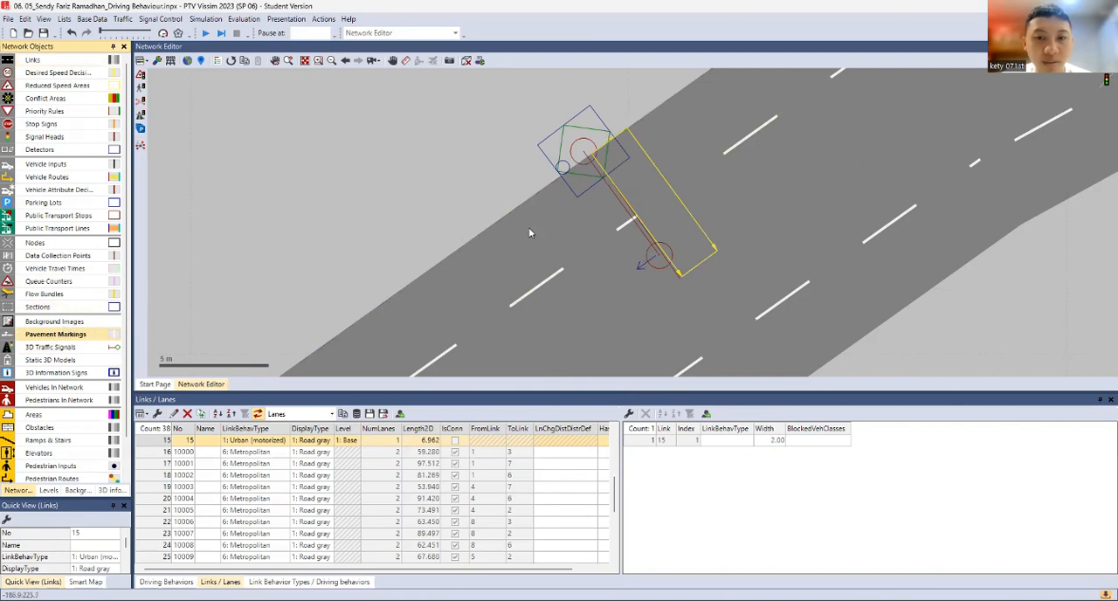
right_click(649, 197)
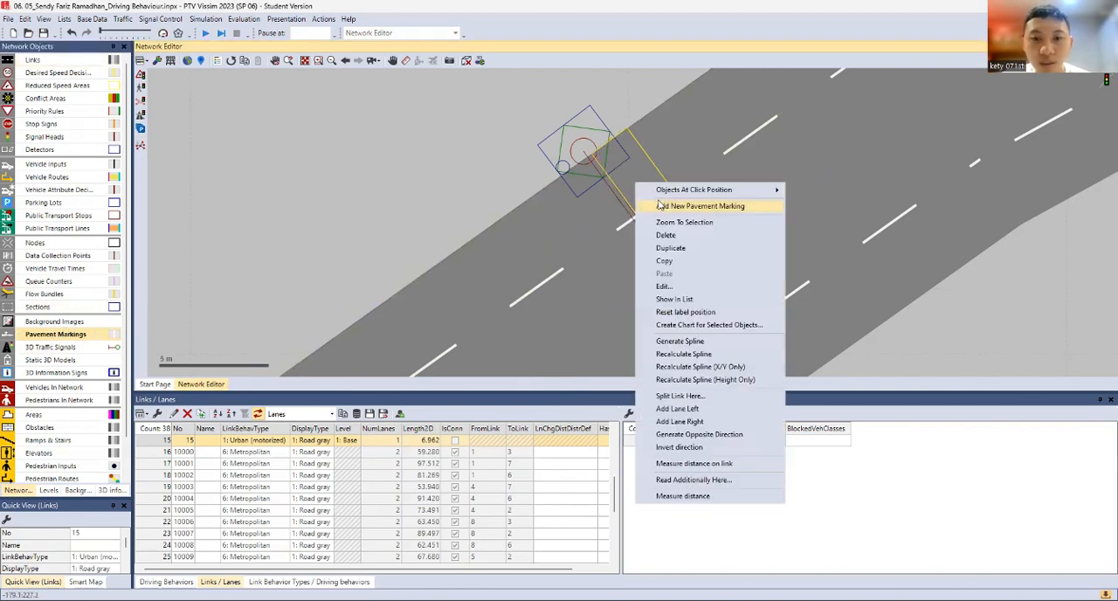
left_click(699, 131)
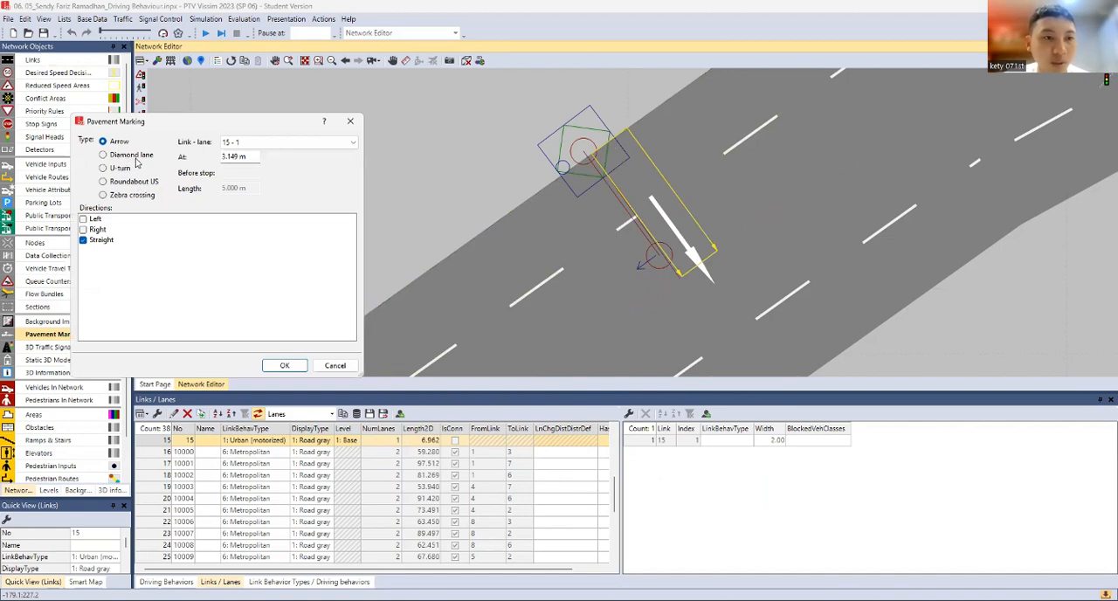
left_click(136, 157)
left_click(135, 171)
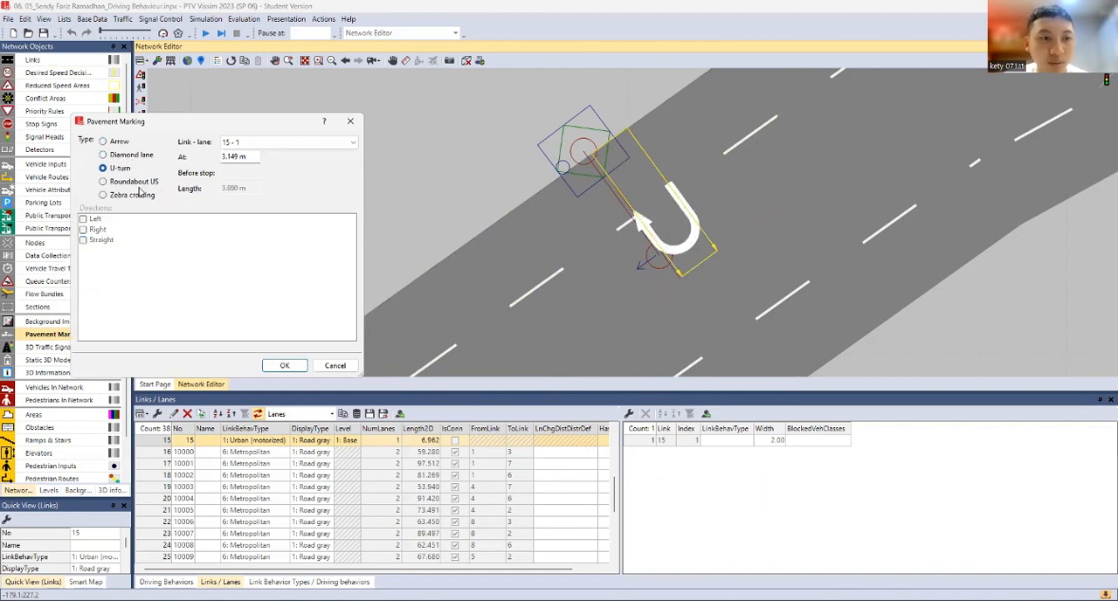
left_click(140, 181)
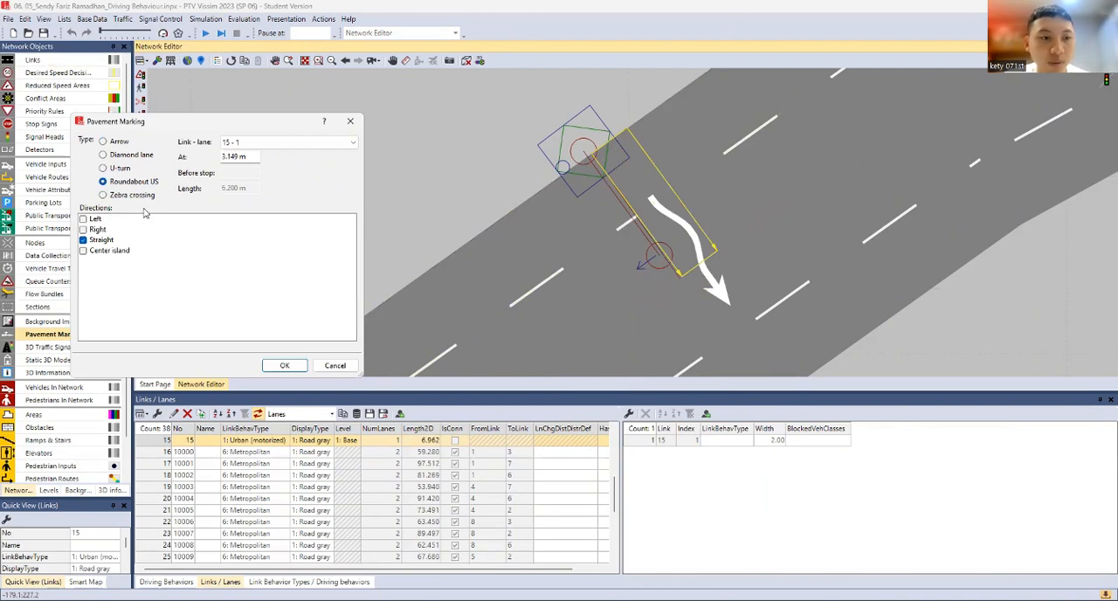
left_click(140, 195)
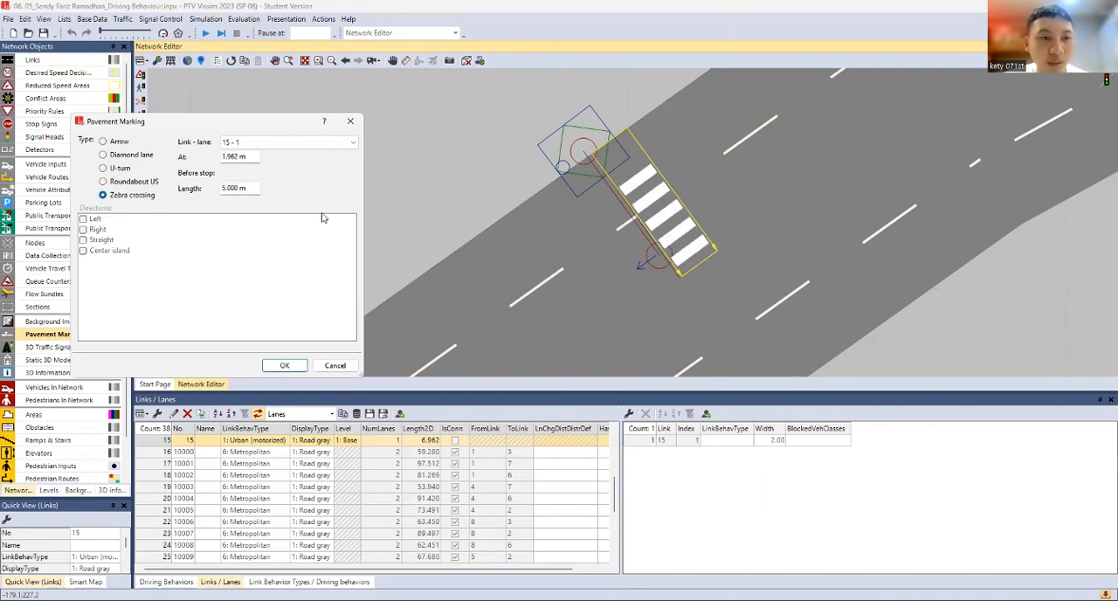
left_click(284, 365)
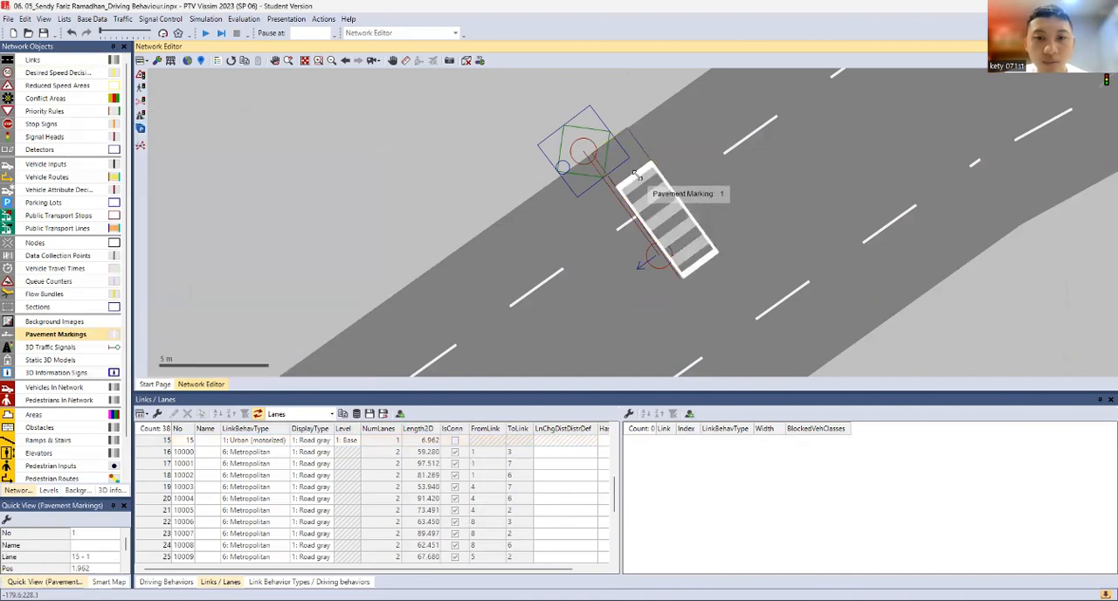
Shift the zebra crossing to the short link's start at the road edge and check it in the 3D view
left_click_drag(647, 186, 609, 139)
left_click(487, 163)
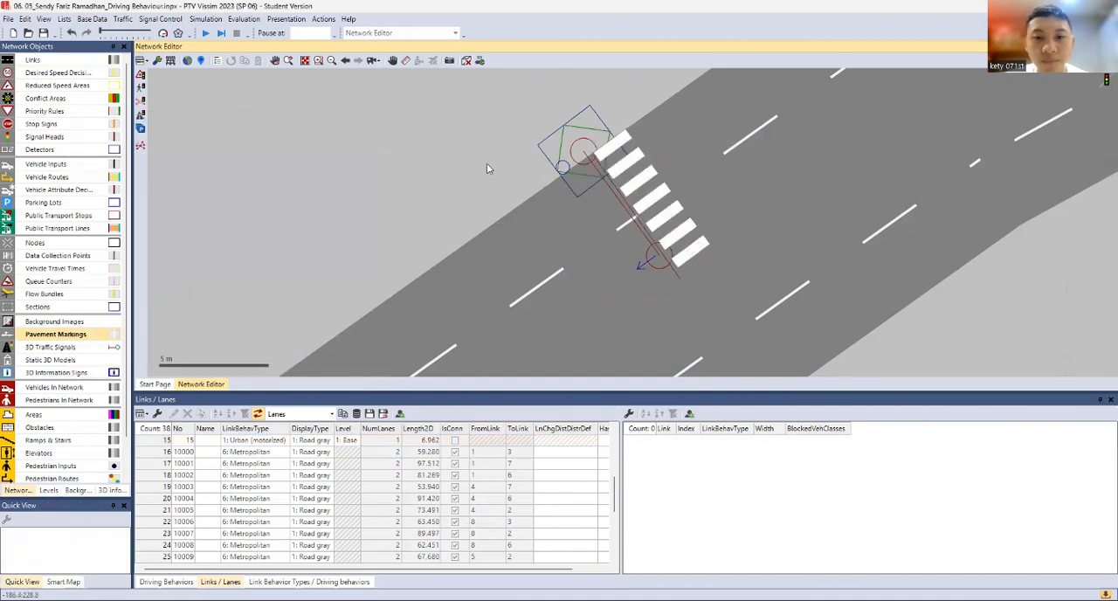
left_click(466, 61)
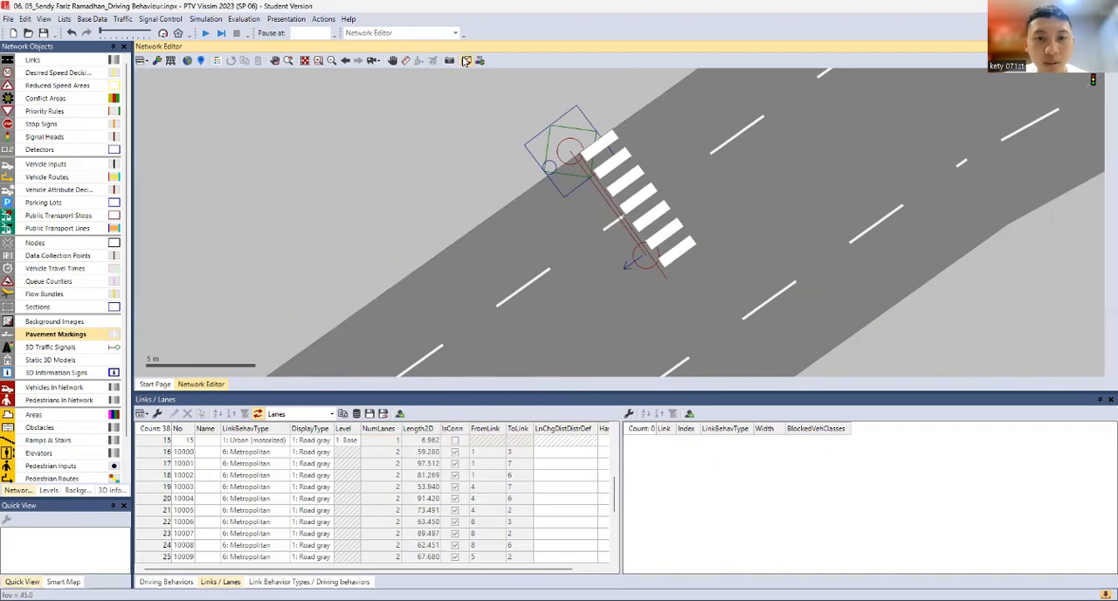
scroll(545, 282, "down", 2)
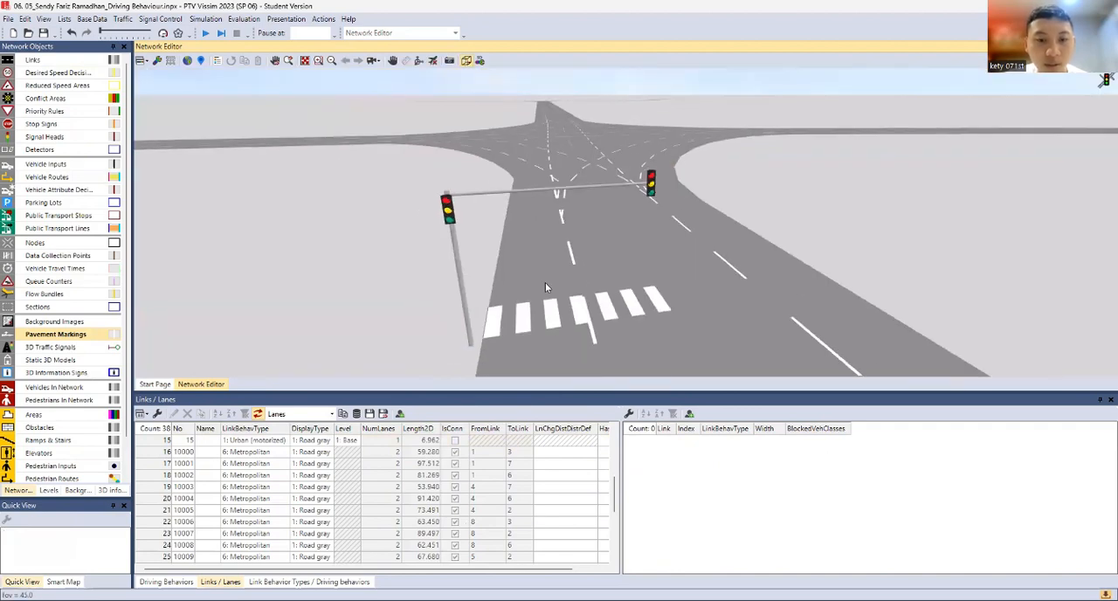
scroll(545, 282, "down", 1)
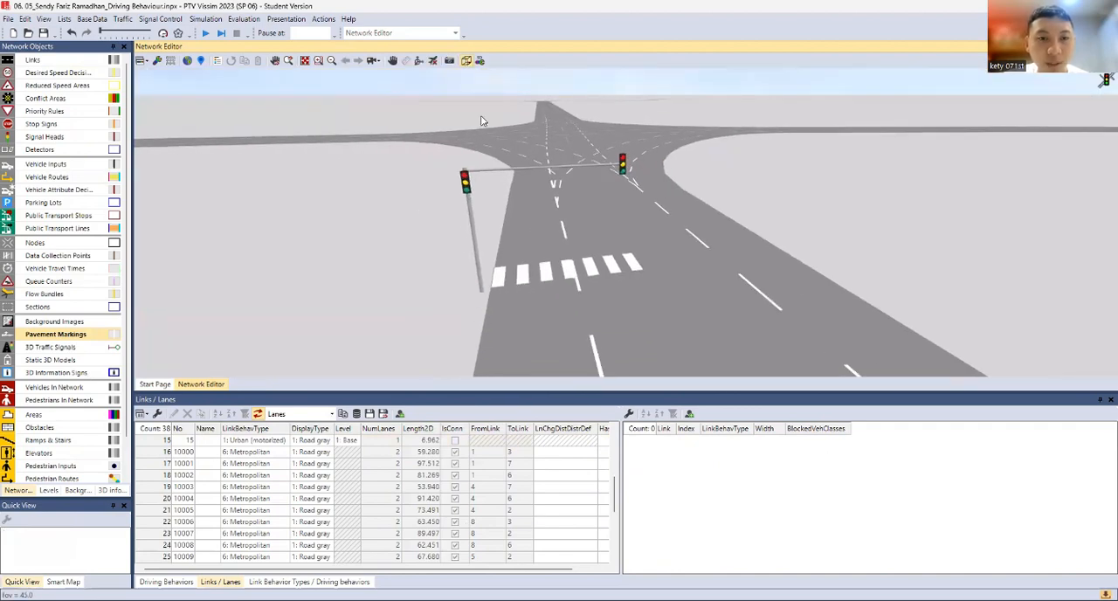
Add an arrow pavement marking with left and straight directions to lane 2 of link 1 before the crossing, and check it in 3D
left_click(465, 61)
left_click(557, 251)
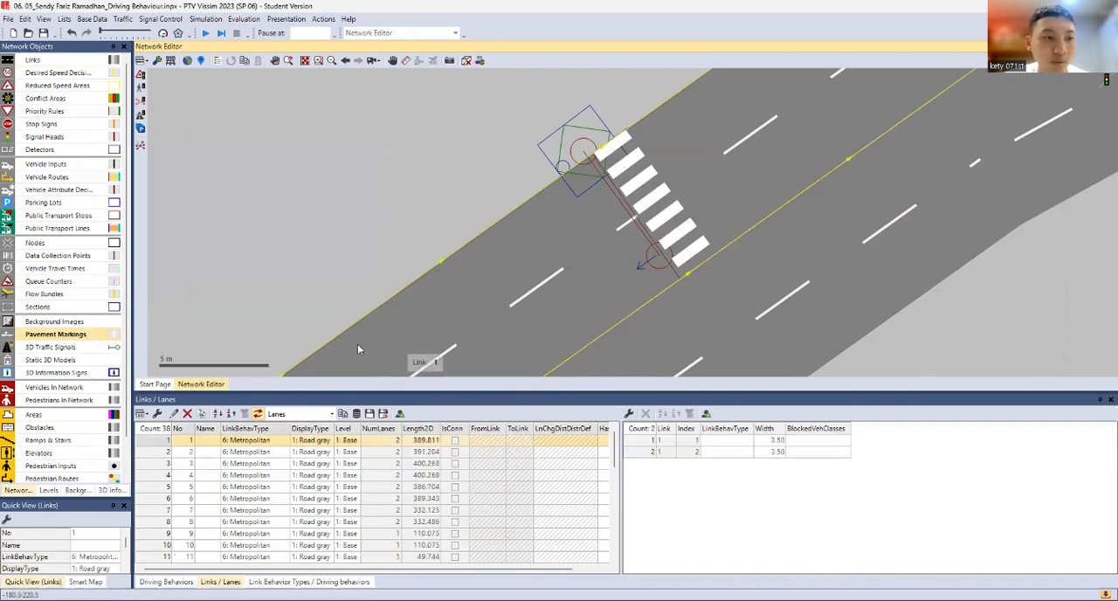
right_click(518, 253)
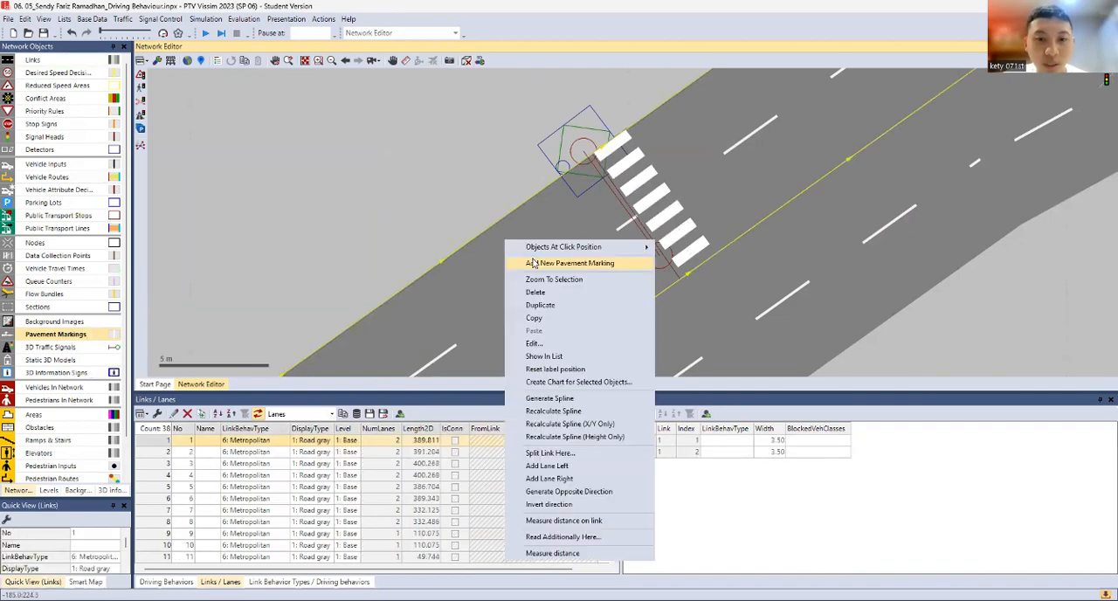
left_click(534, 263)
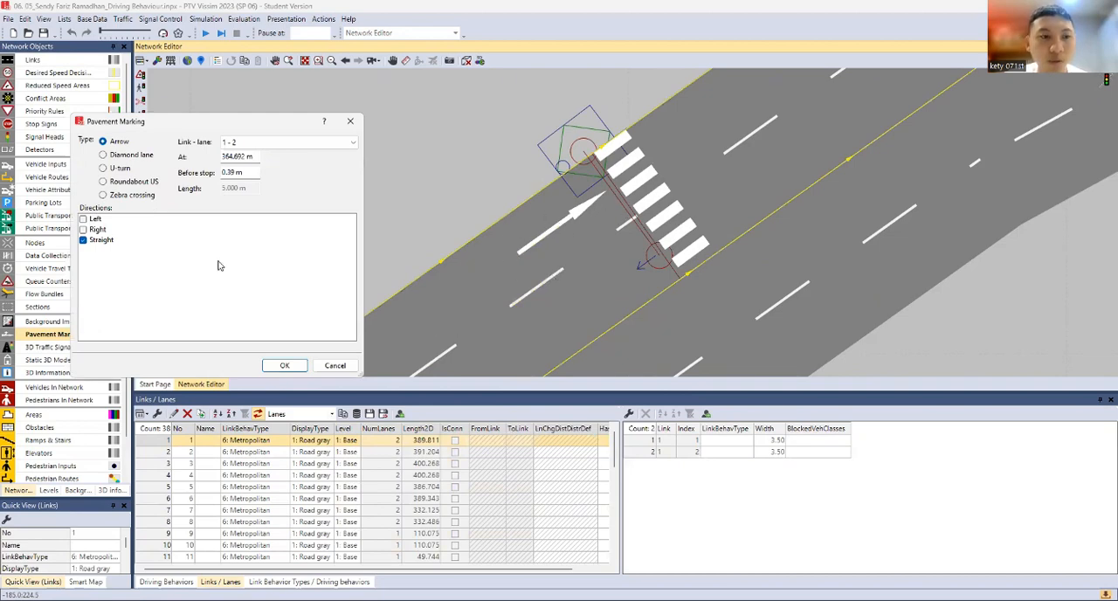
left_click(96, 222)
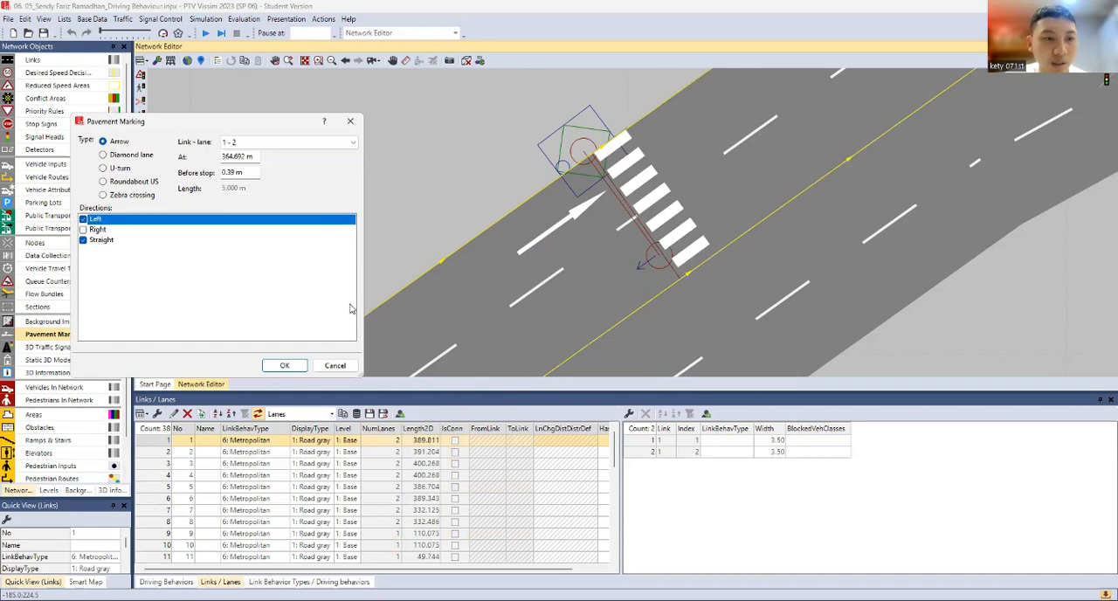
left_click(296, 366)
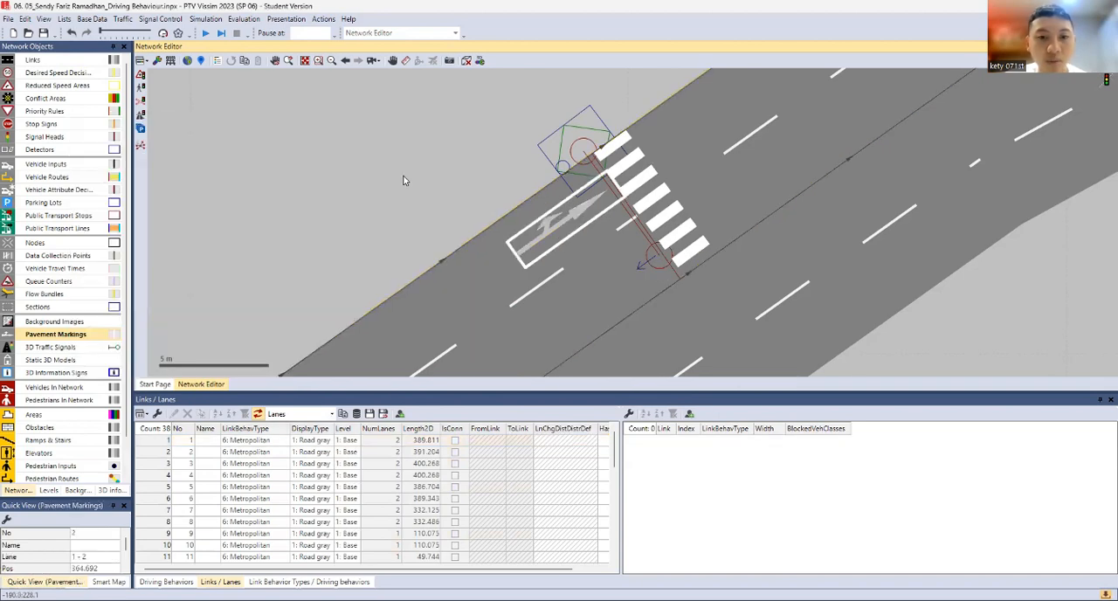
left_click(406, 181)
left_click(465, 60)
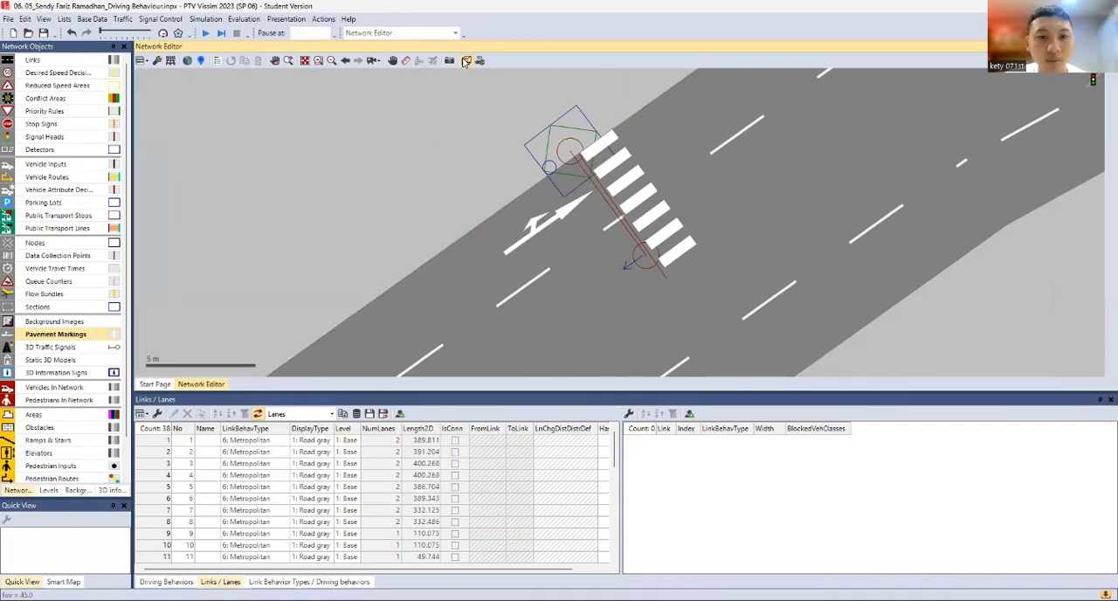
left_click_drag(542, 254, 529, 200)
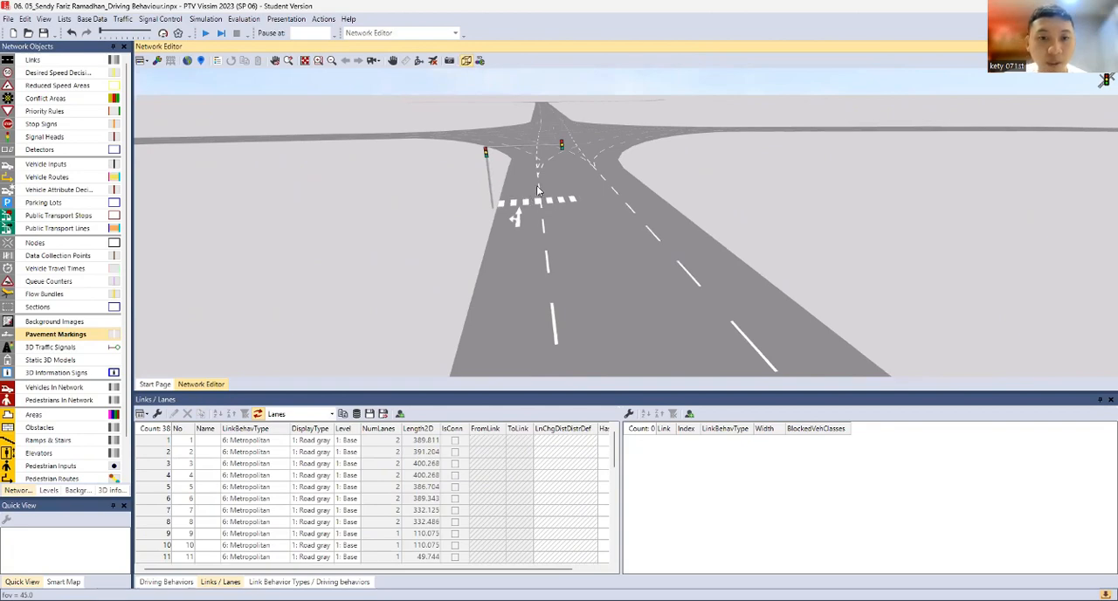
left_click_drag(597, 165, 558, 146)
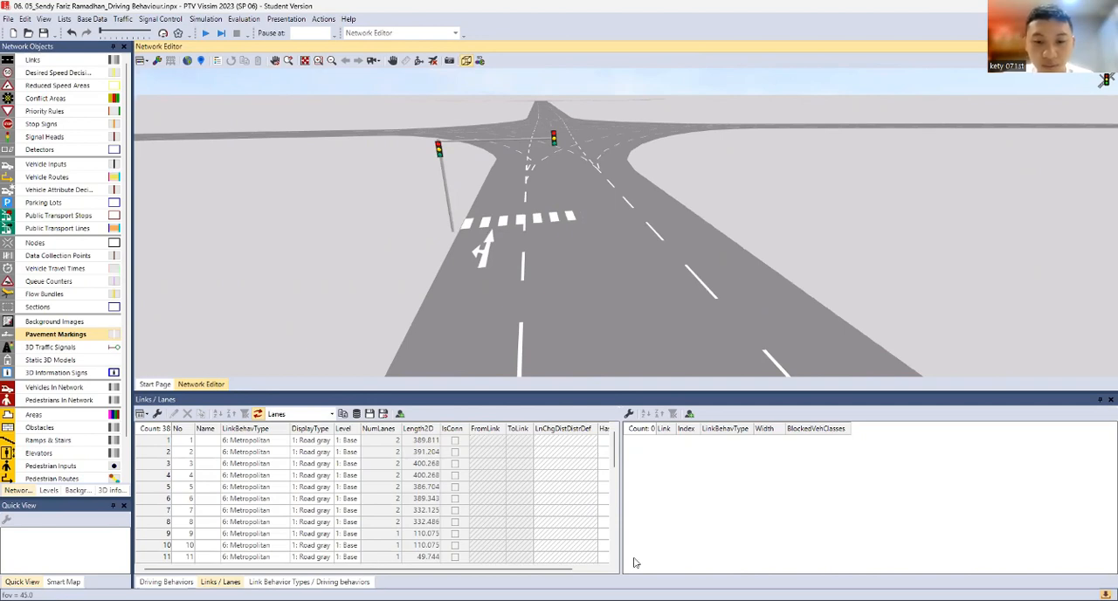
Return to the 2D network view and split link 3 at 150 m, generating the connector automatically
key("alt+Tab")
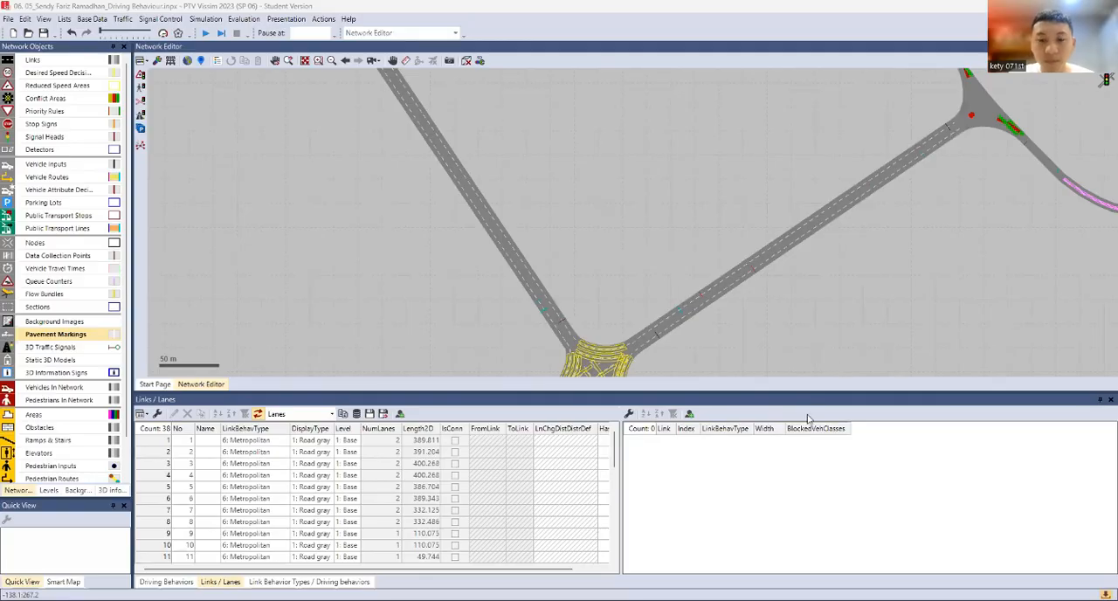
left_click(661, 291)
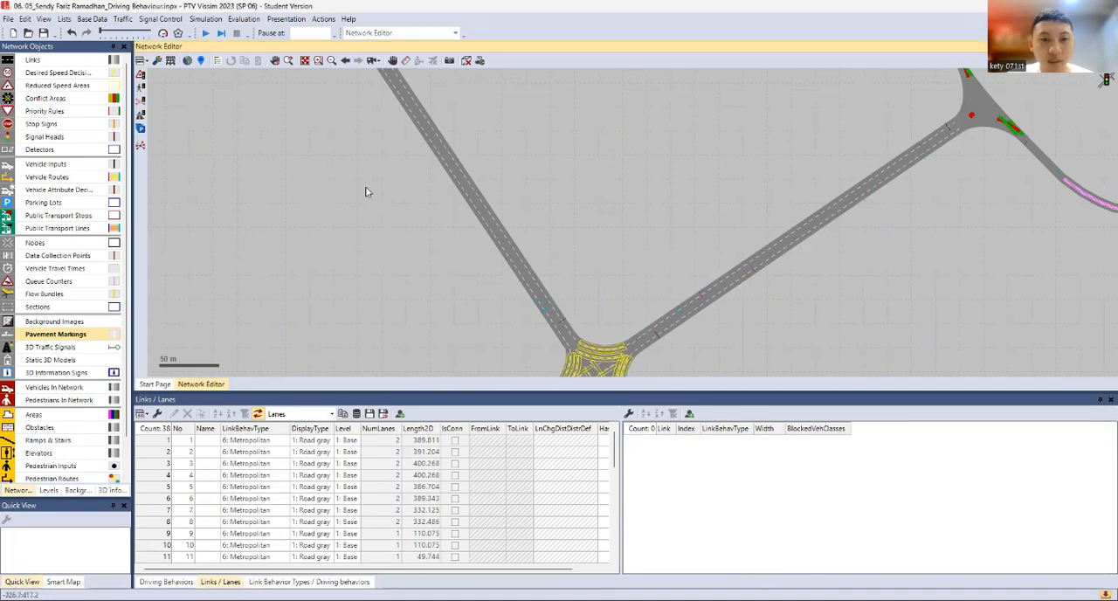
left_click(522, 252)
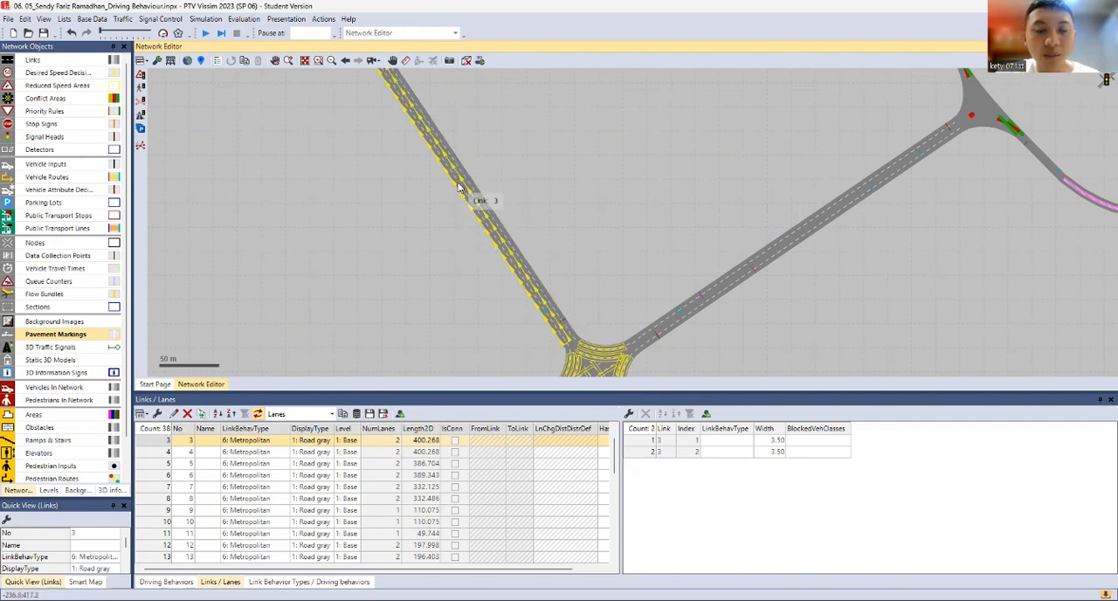
scroll(456, 186, "down", 1)
left_click_drag(396, 184, 422, 262)
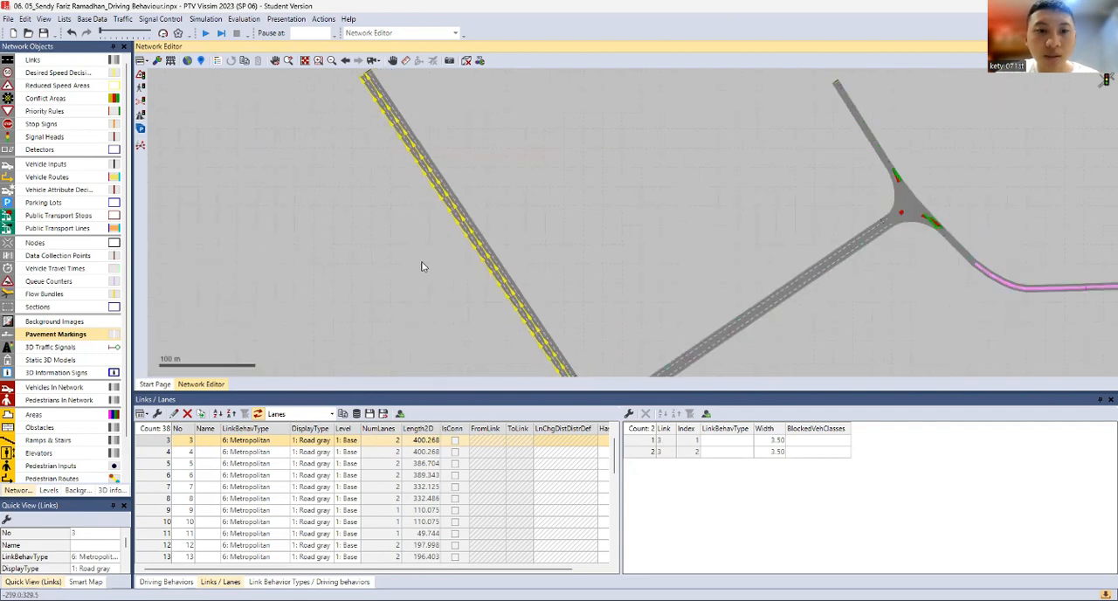
scroll(427, 210, "down", 1)
scroll(427, 217, "up", 1)
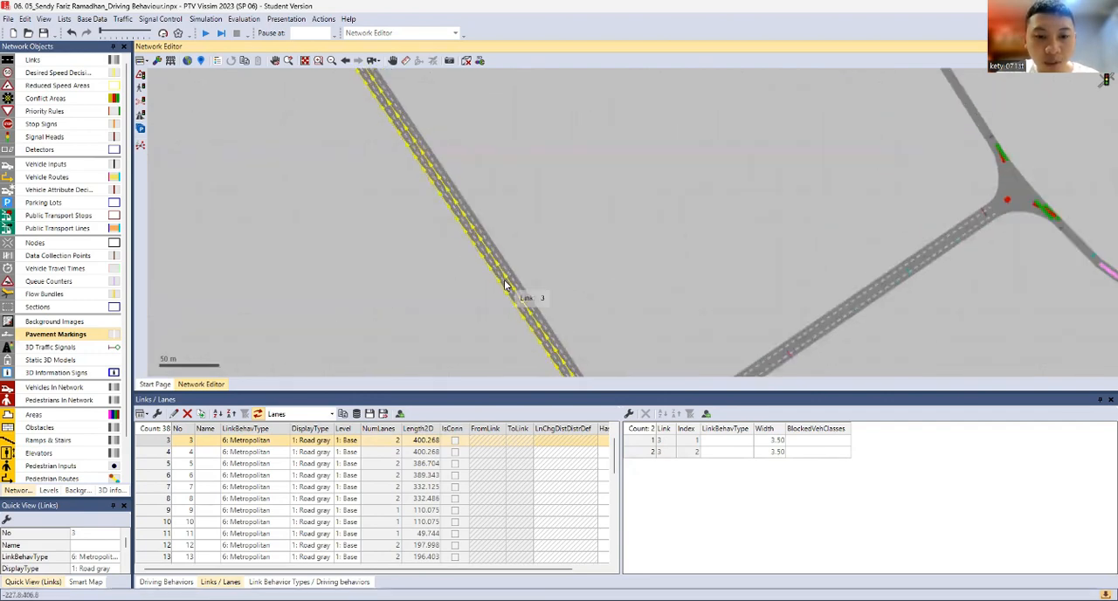
left_click_drag(480, 215, 478, 185)
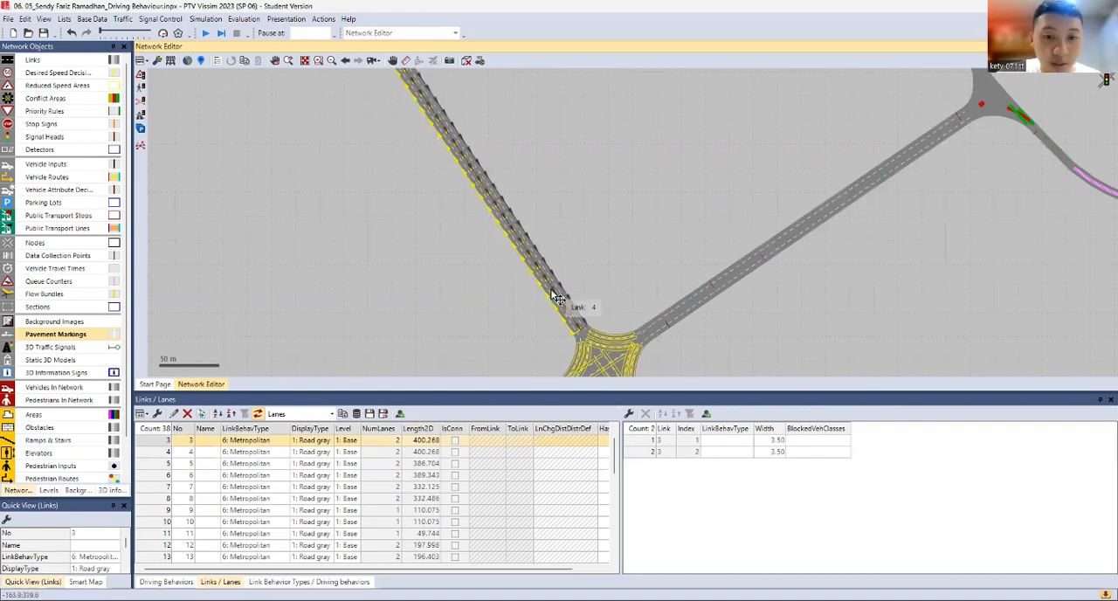
right_click(525, 262)
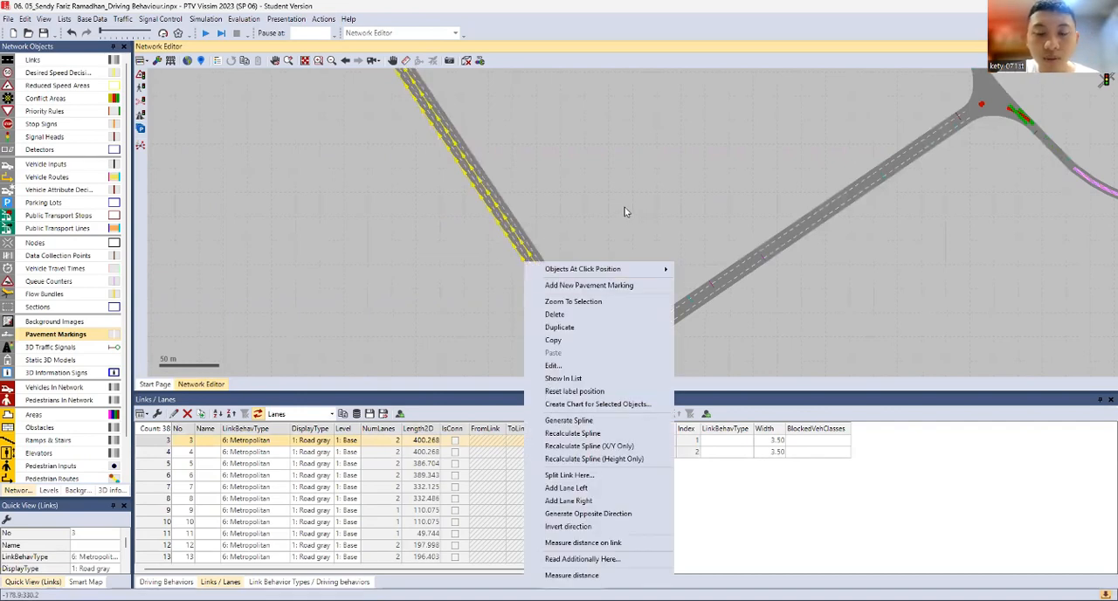
left_click(609, 475)
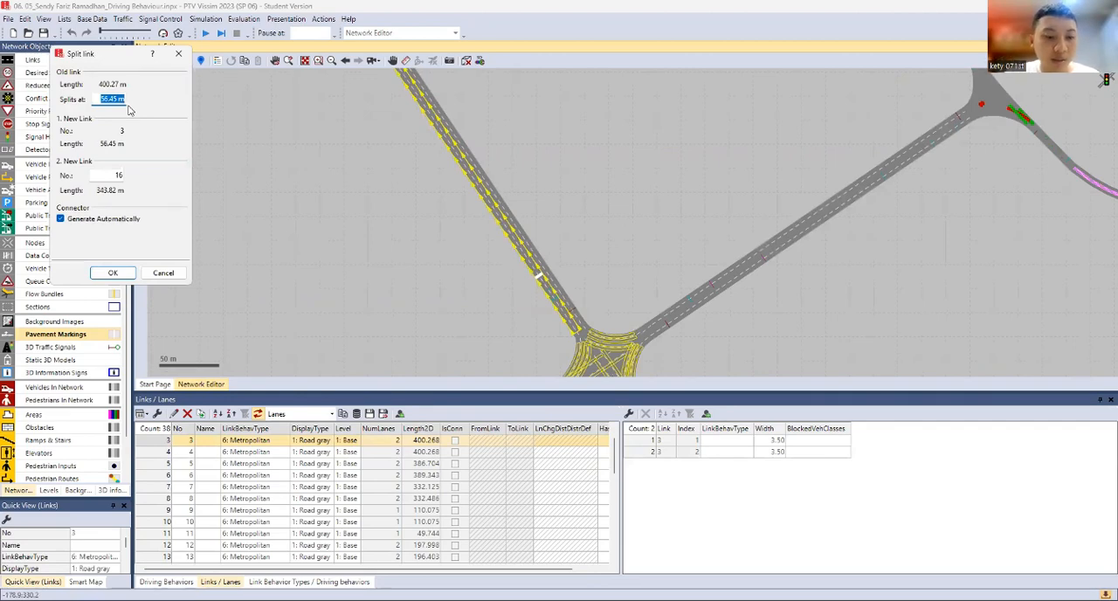
type("150")
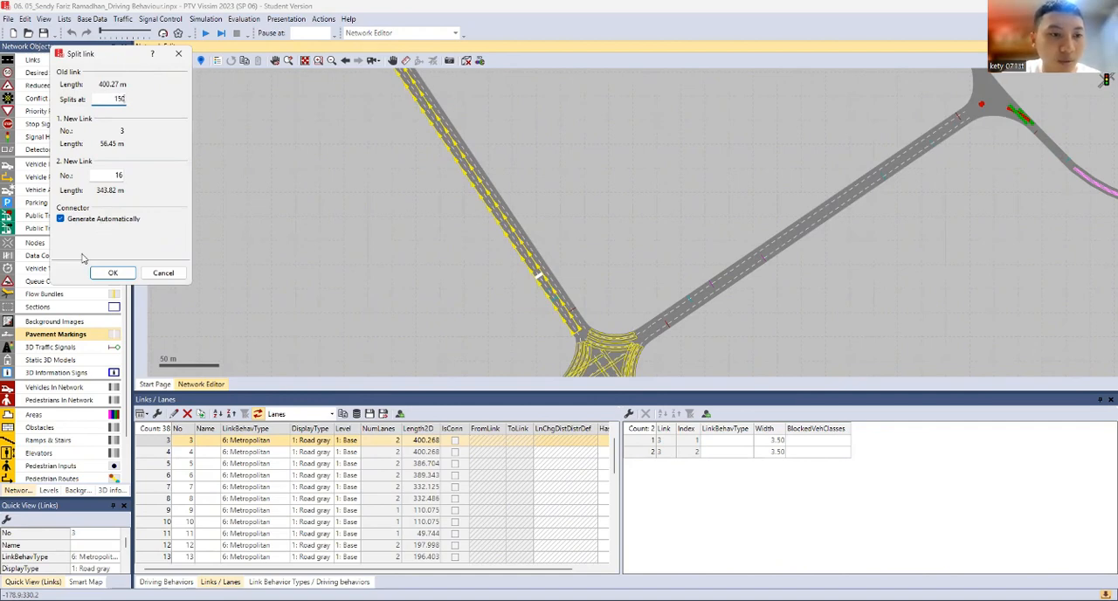
left_click(126, 276)
Split link 16 at 200 m with an automatically generated connector
scroll(430, 196, "down", 2)
scroll(485, 271, "up", 3)
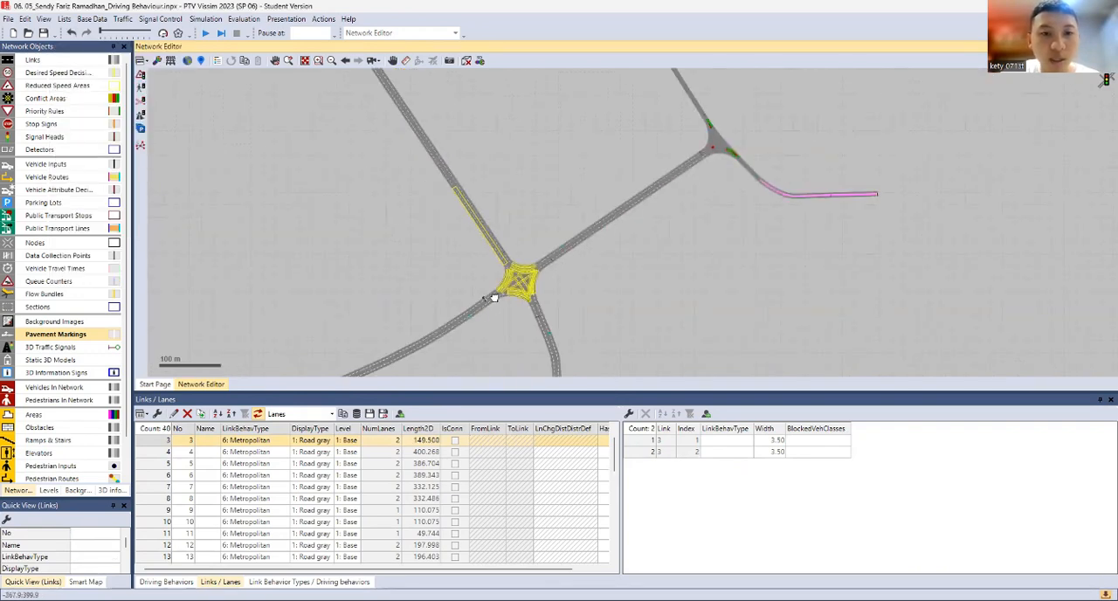
scroll(484, 267, "down", 2)
left_click(492, 262)
scroll(492, 262, "up", 2)
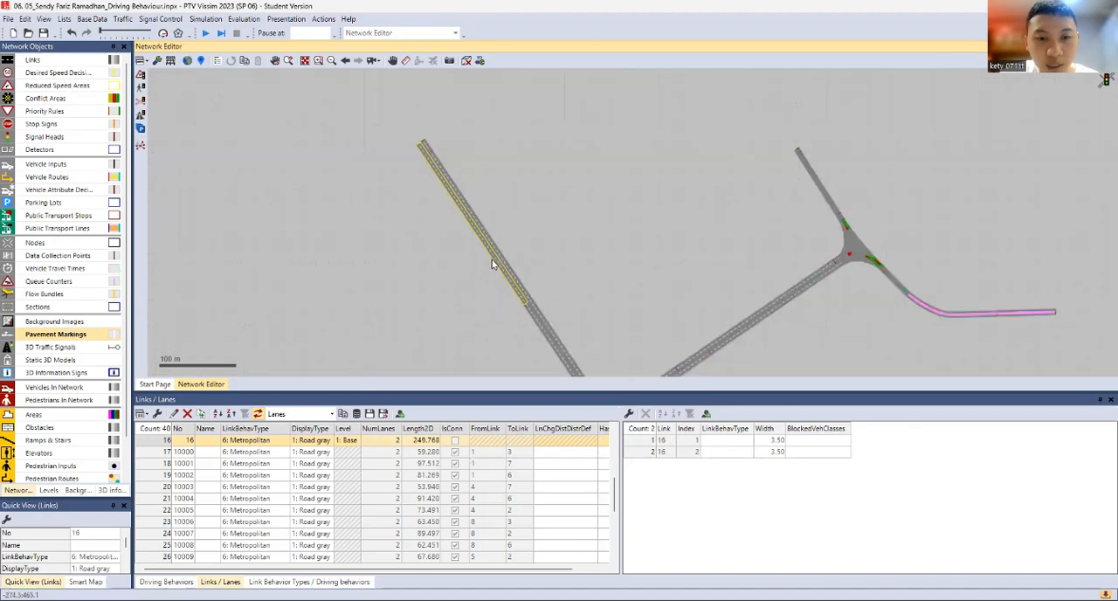
right_click(495, 261)
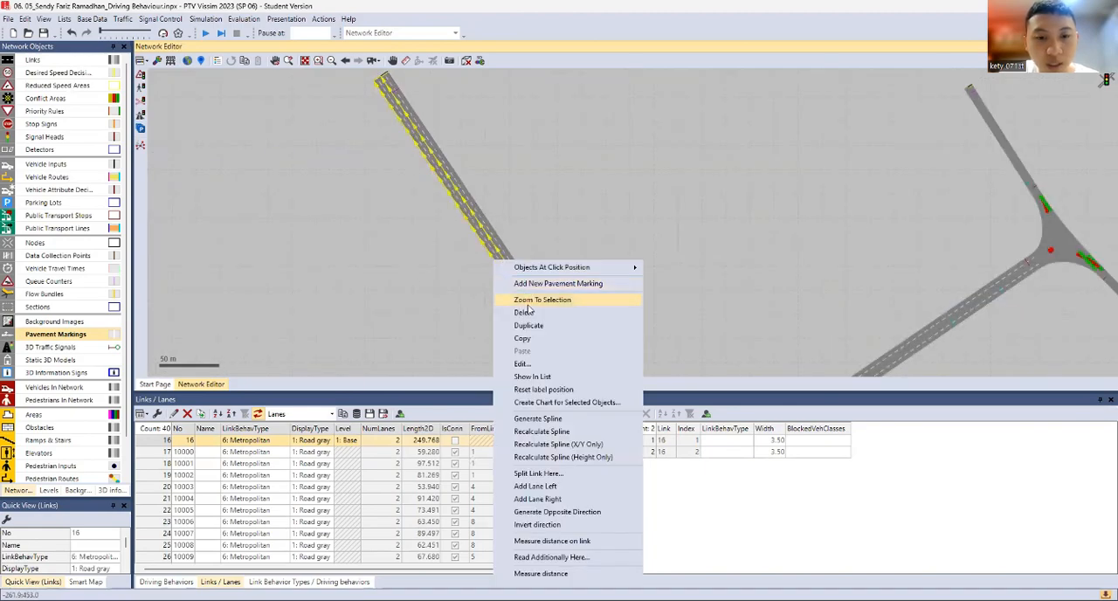
left_click(540, 473)
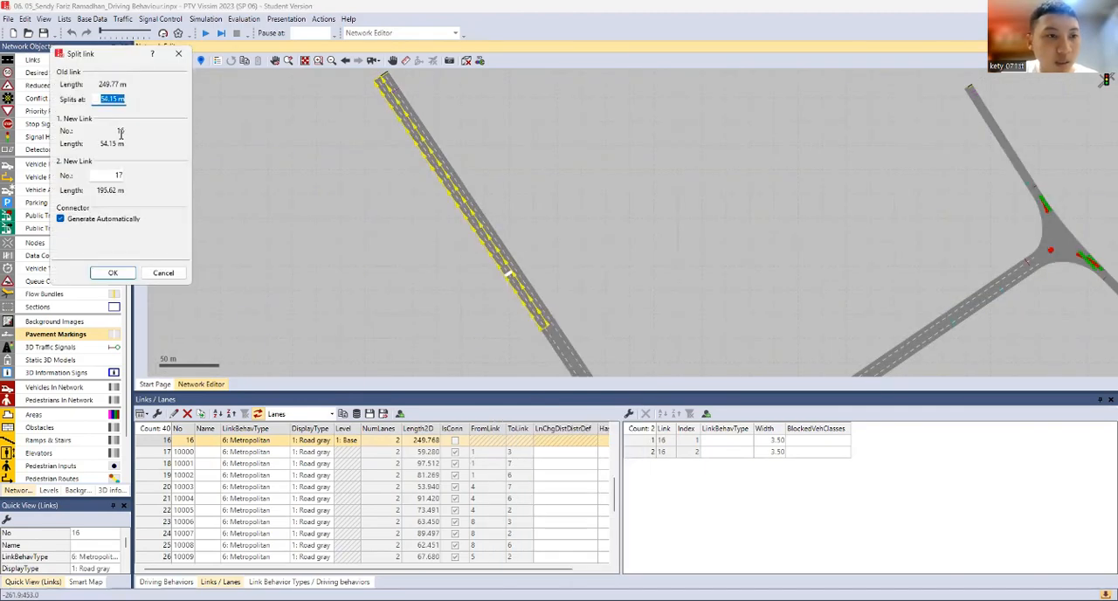
key("BackSpace")
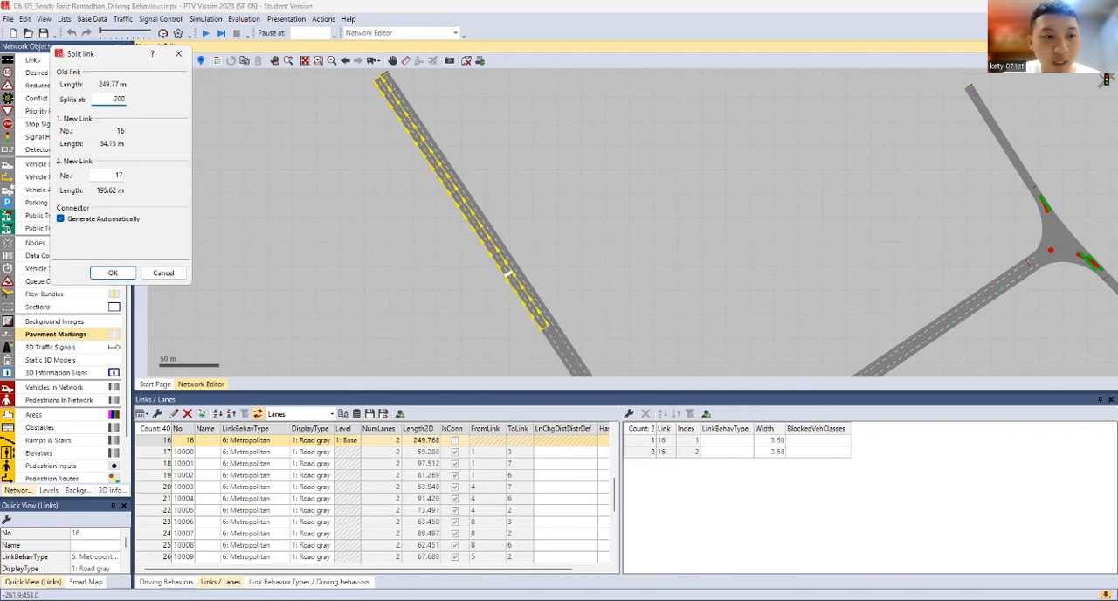
key("Return")
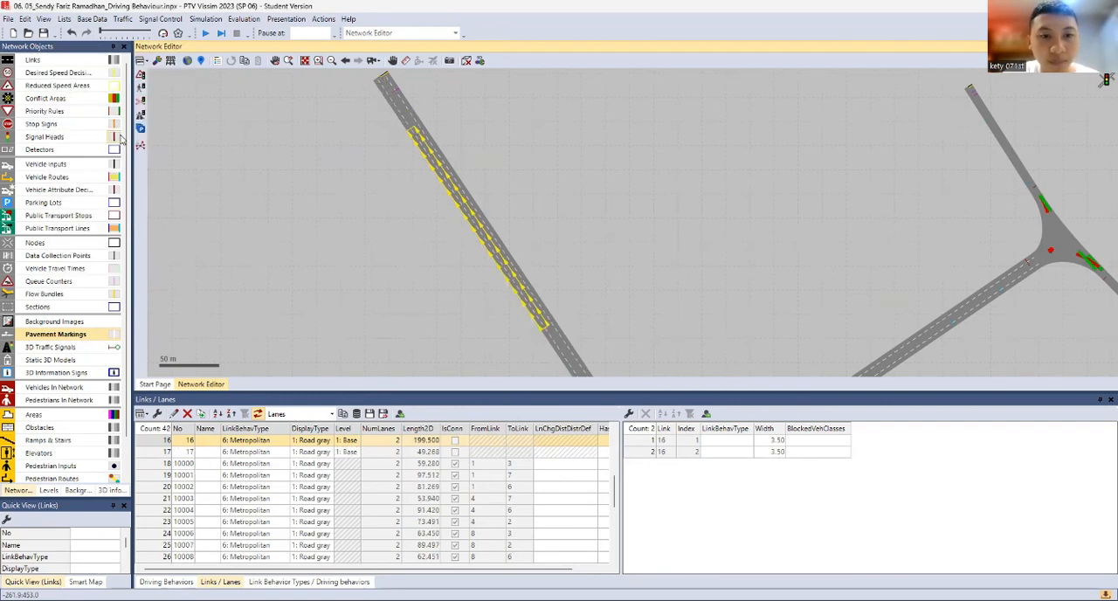
Add a third lane on the left side of link 16
right_click(495, 252)
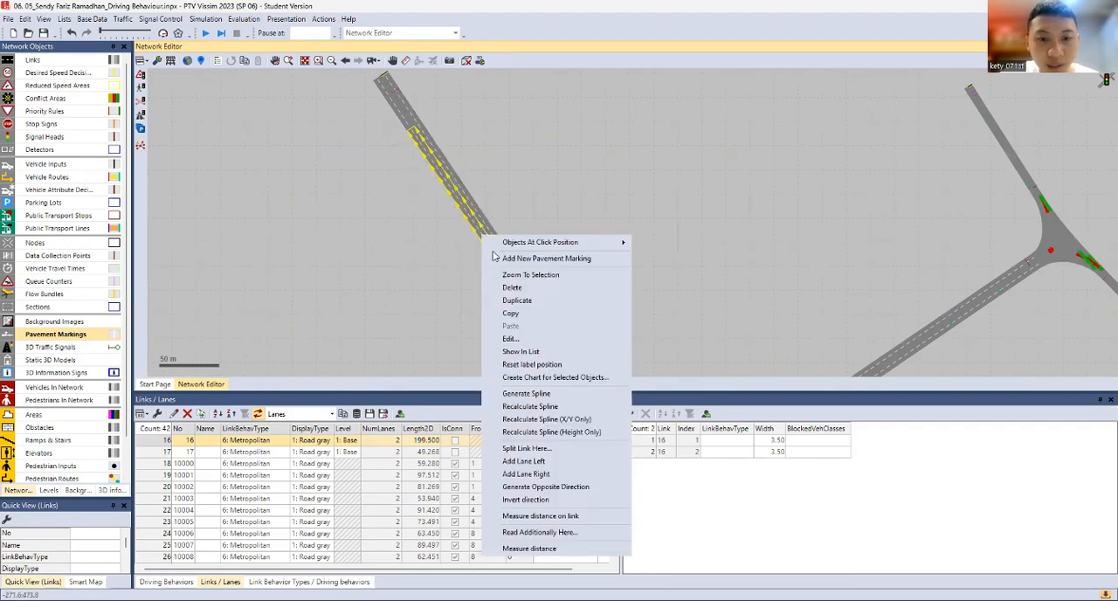
left_click(530, 463)
scroll(474, 223, "up", 4)
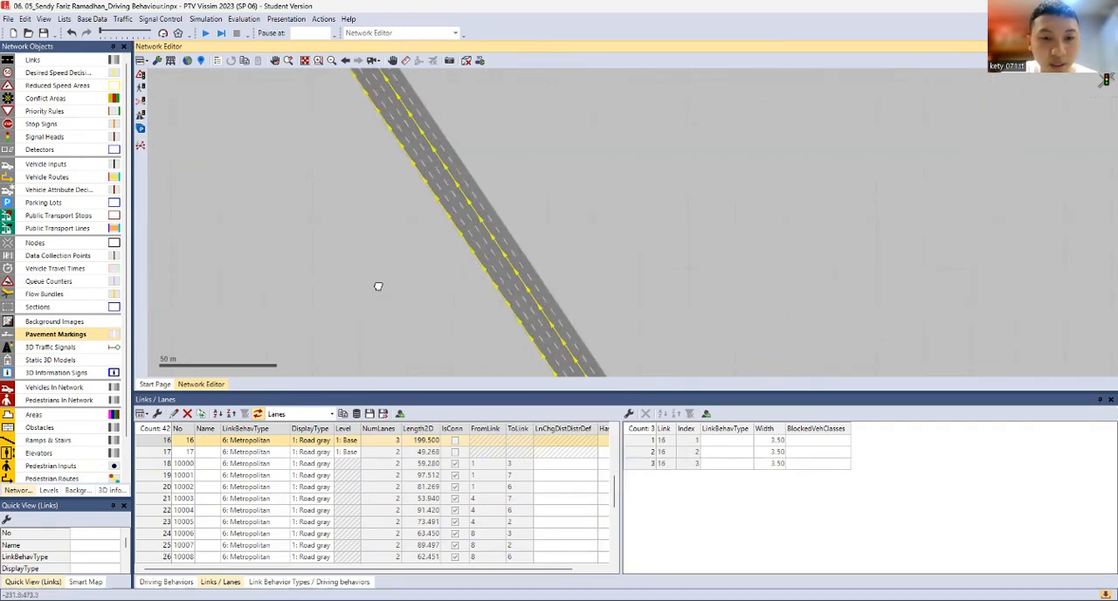
scroll(378, 286, "down", 3)
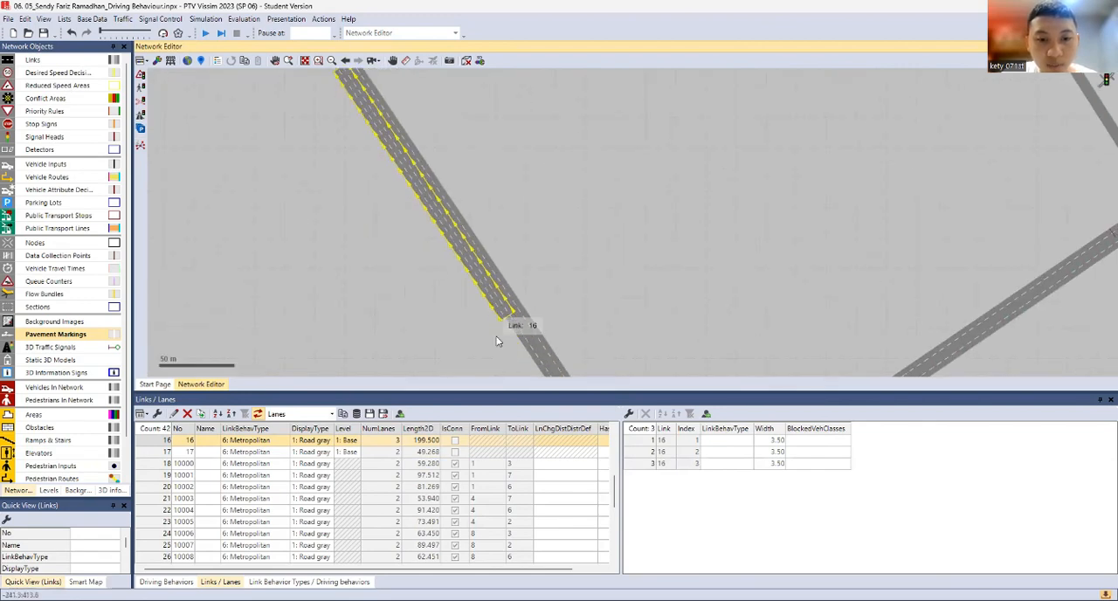
Add a connector from link 3 at about 143 m to the widened link 16 at about 3 m
left_click(494, 335)
left_click(516, 329)
scroll(463, 339, "up", 1)
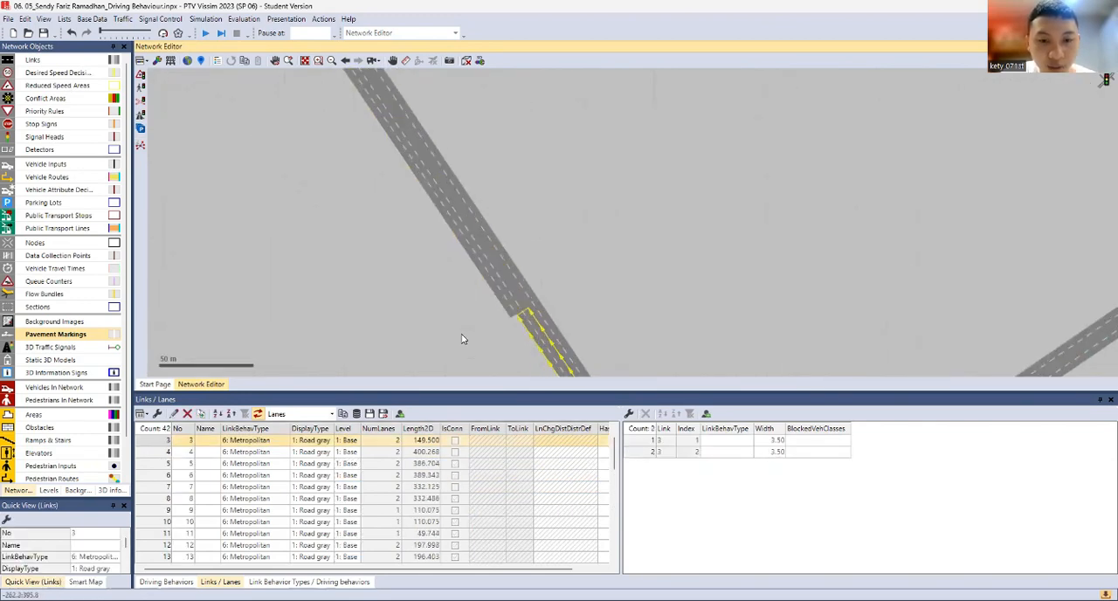
scroll(464, 339, "up", 1)
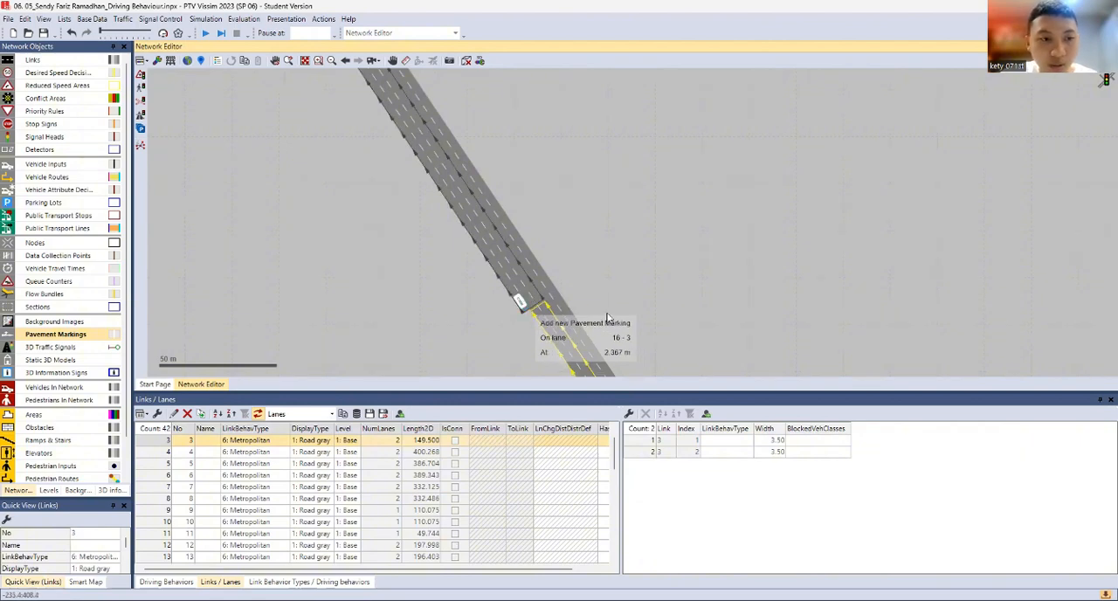
left_click(87, 59)
left_click(330, 265)
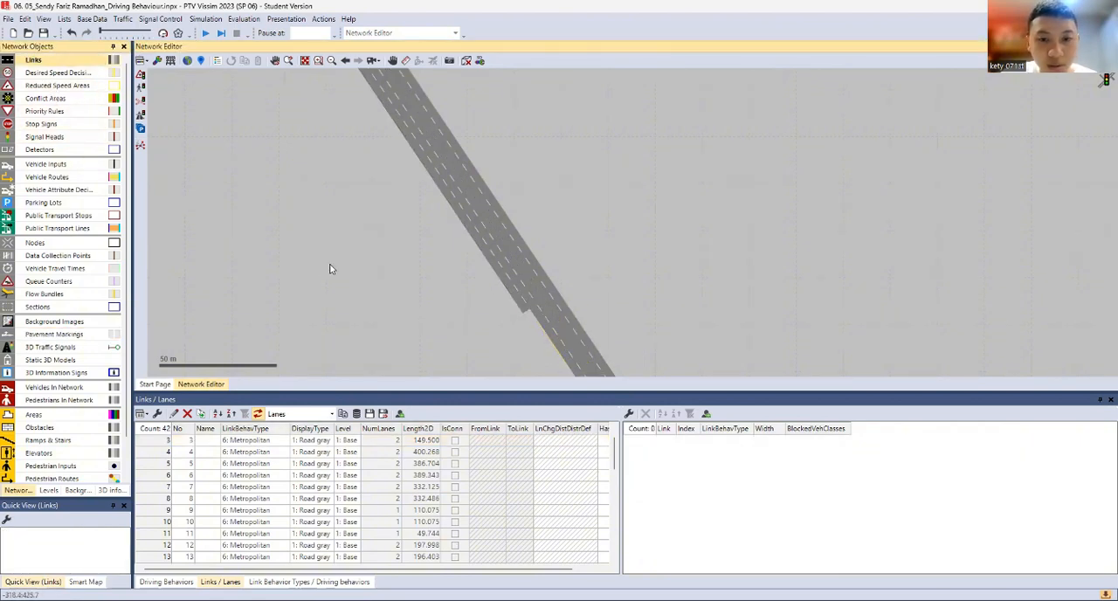
left_click(553, 316)
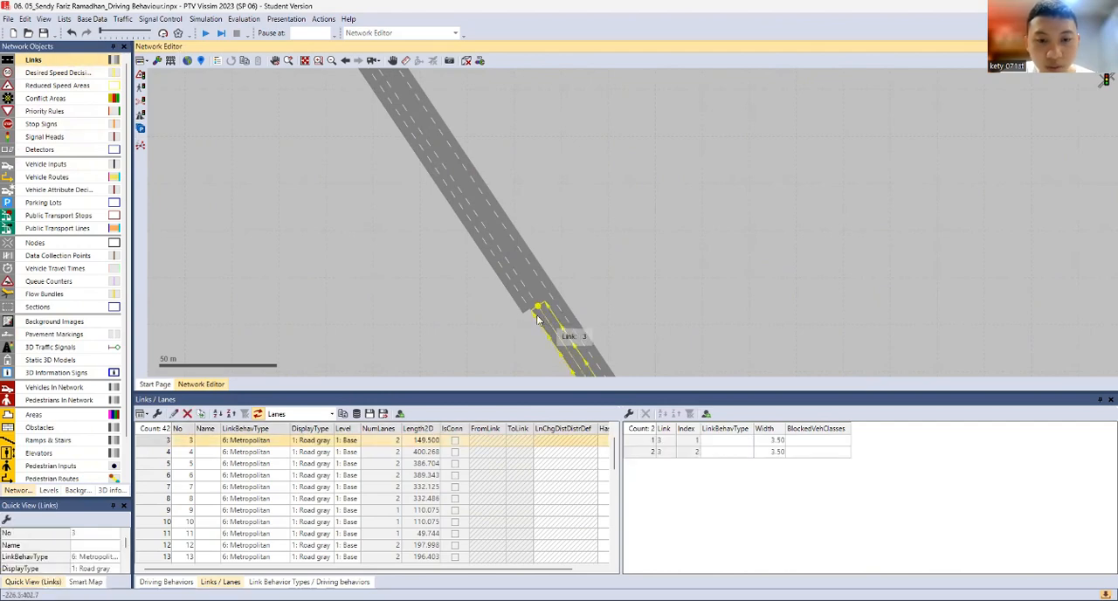
left_click_drag(538, 320, 520, 305)
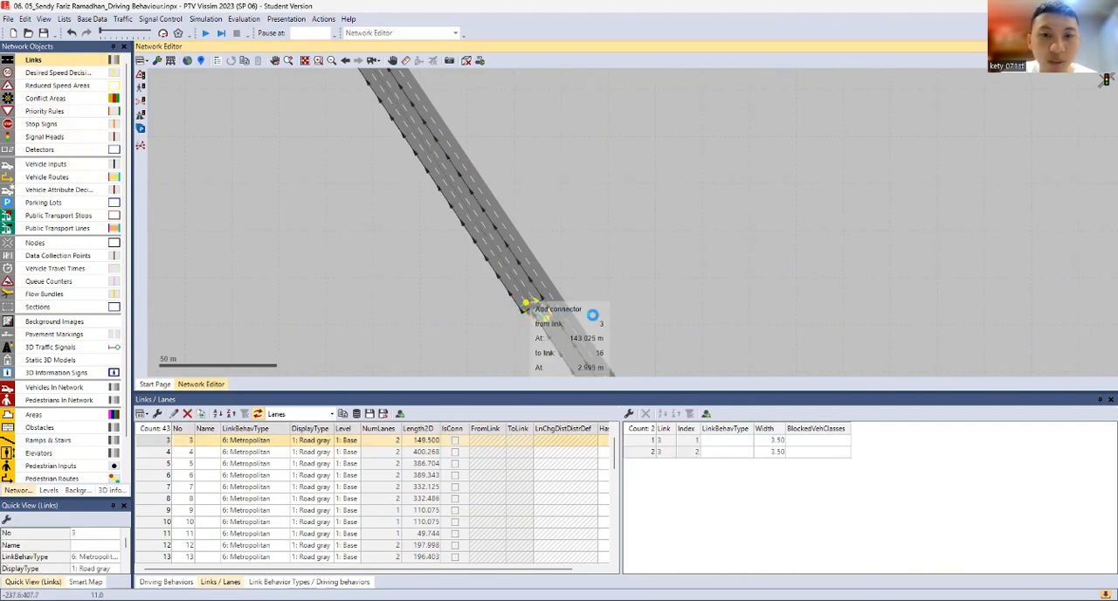
left_click(1011, 464)
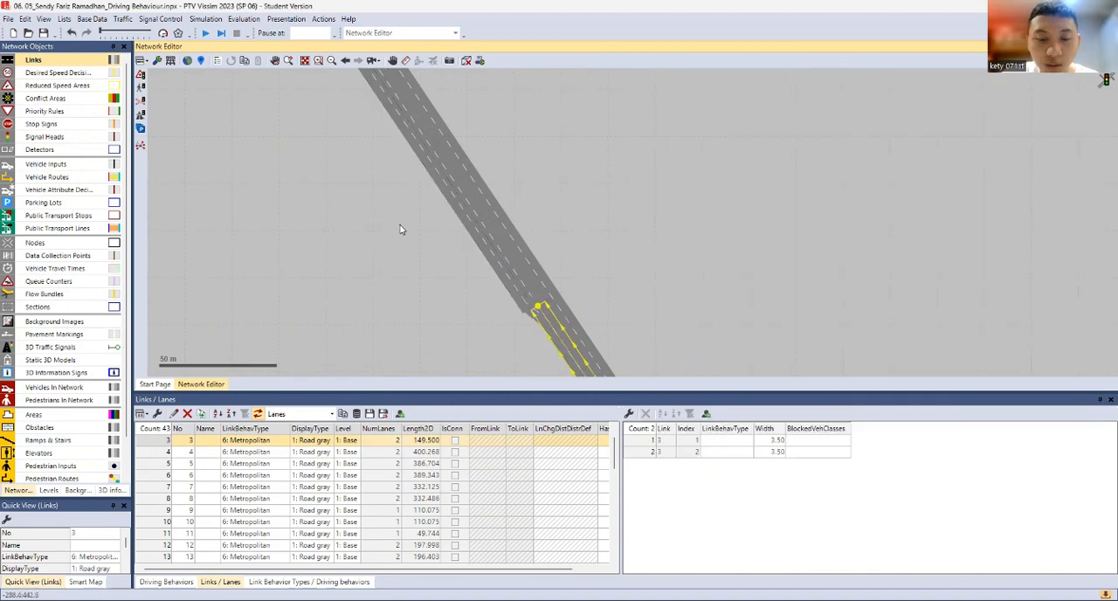
Add a connector from link 16 at about 197 m to link 17 at about 6 m
left_click(410, 156)
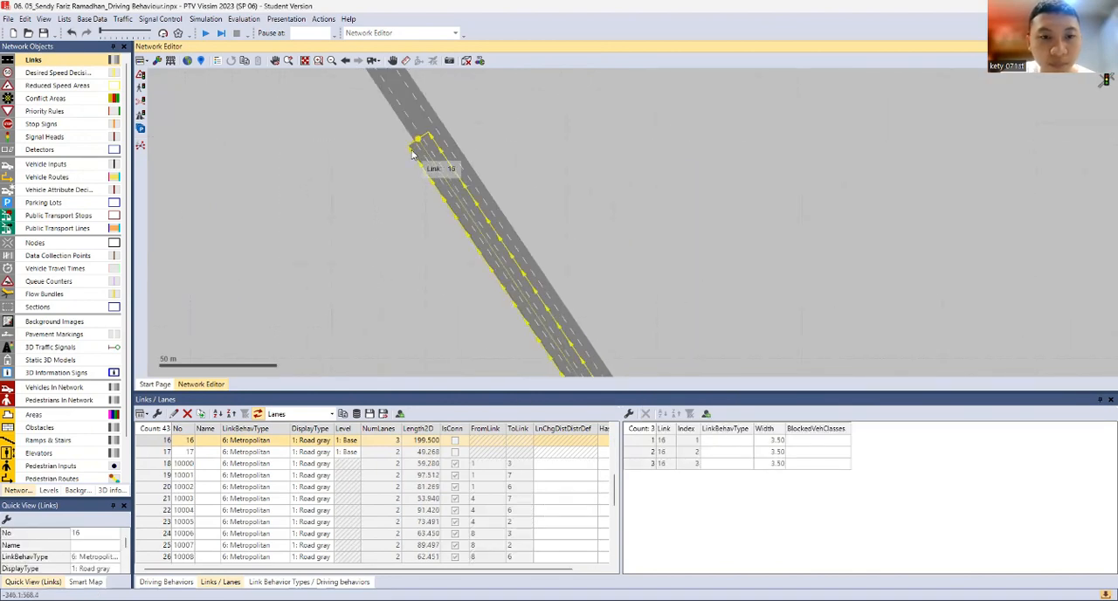
left_click_drag(414, 154, 411, 129)
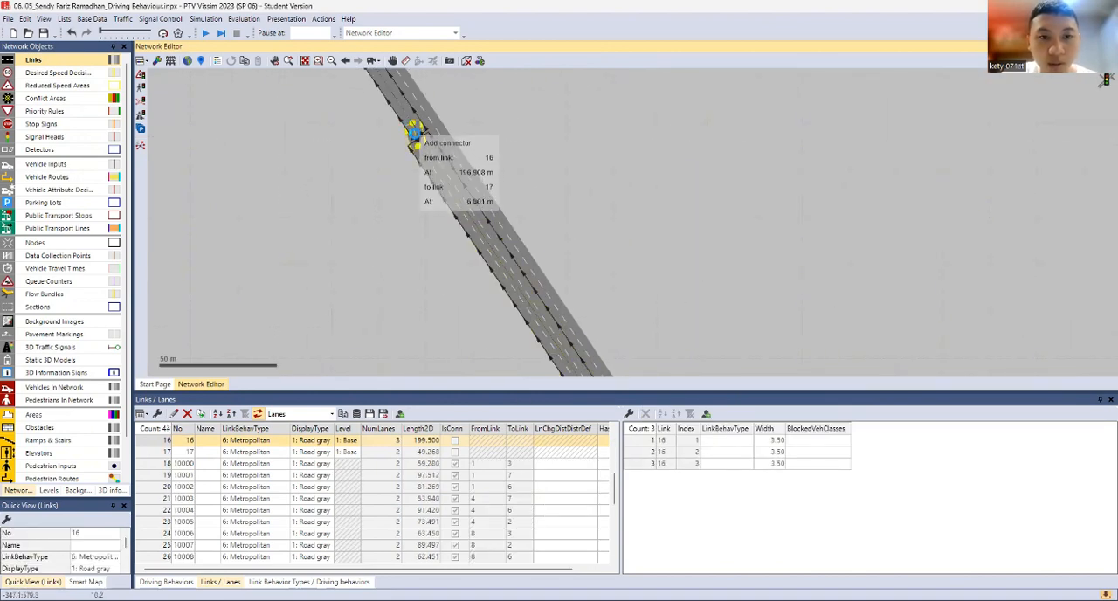
left_click(1012, 466)
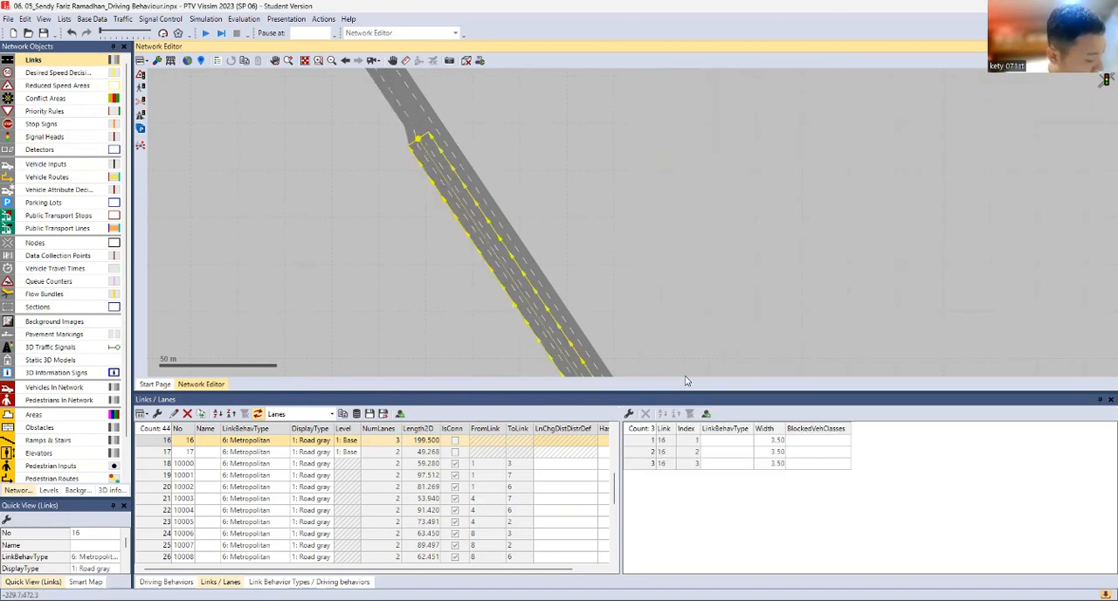
left_click(62, 202)
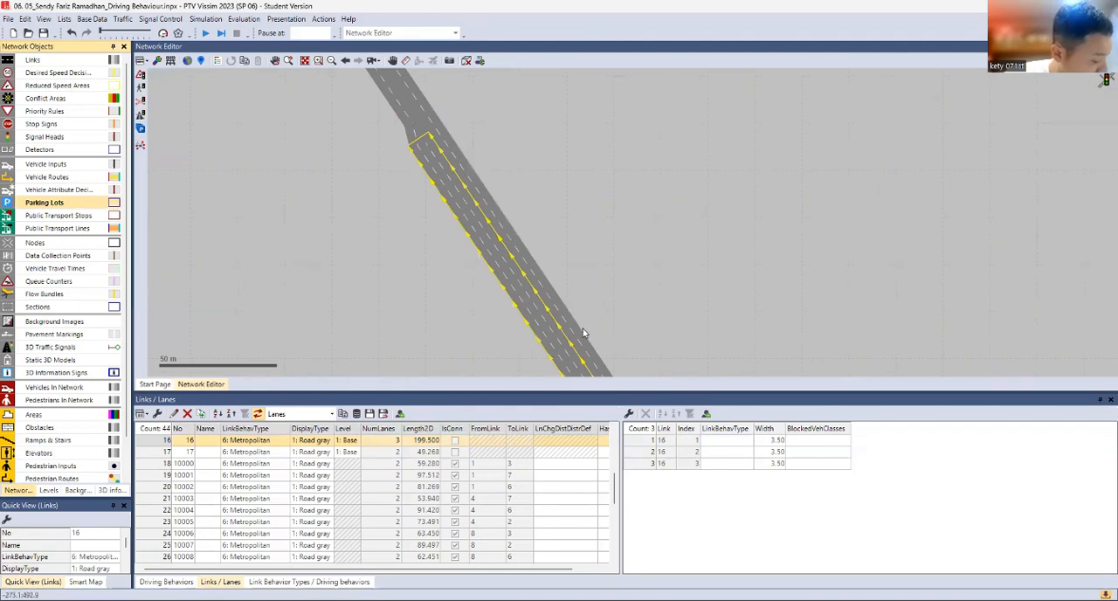
left_click(359, 250)
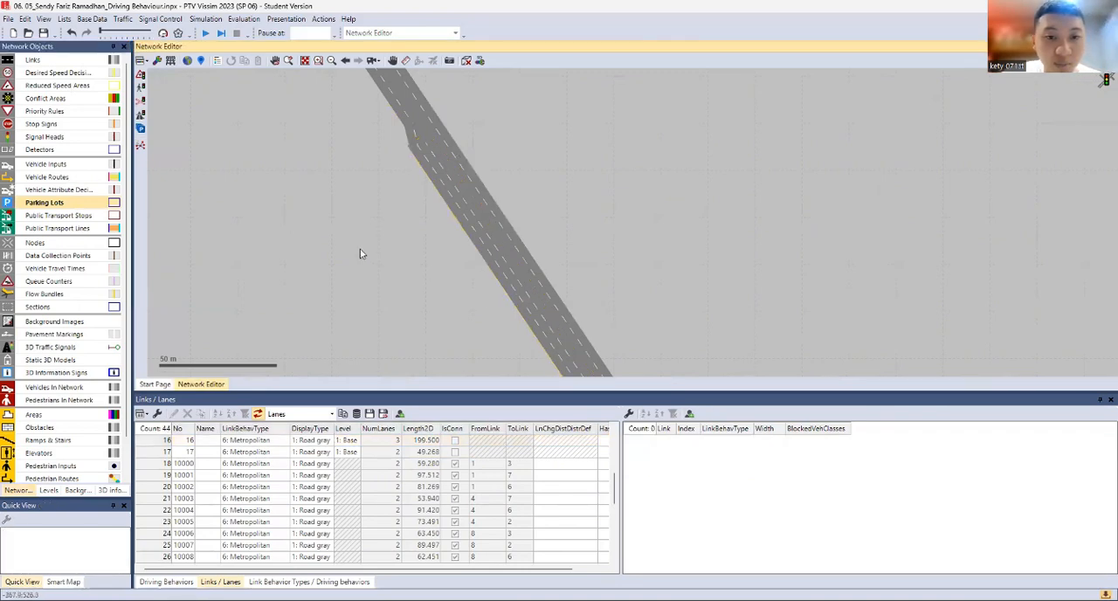
right_click(348, 236)
left_click(316, 204)
left_click(62, 204)
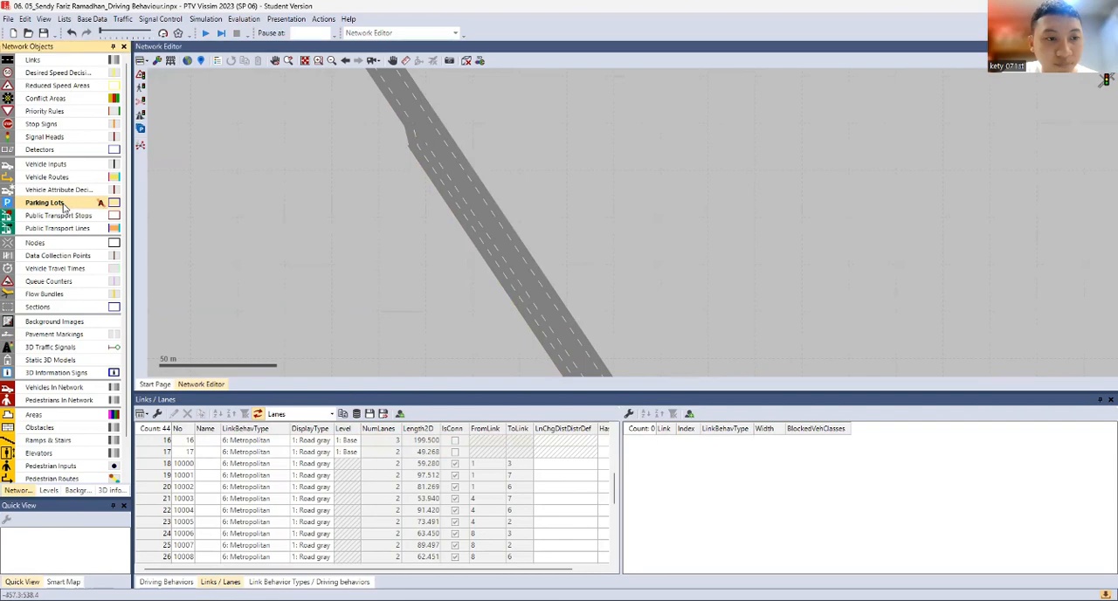
left_click(433, 250)
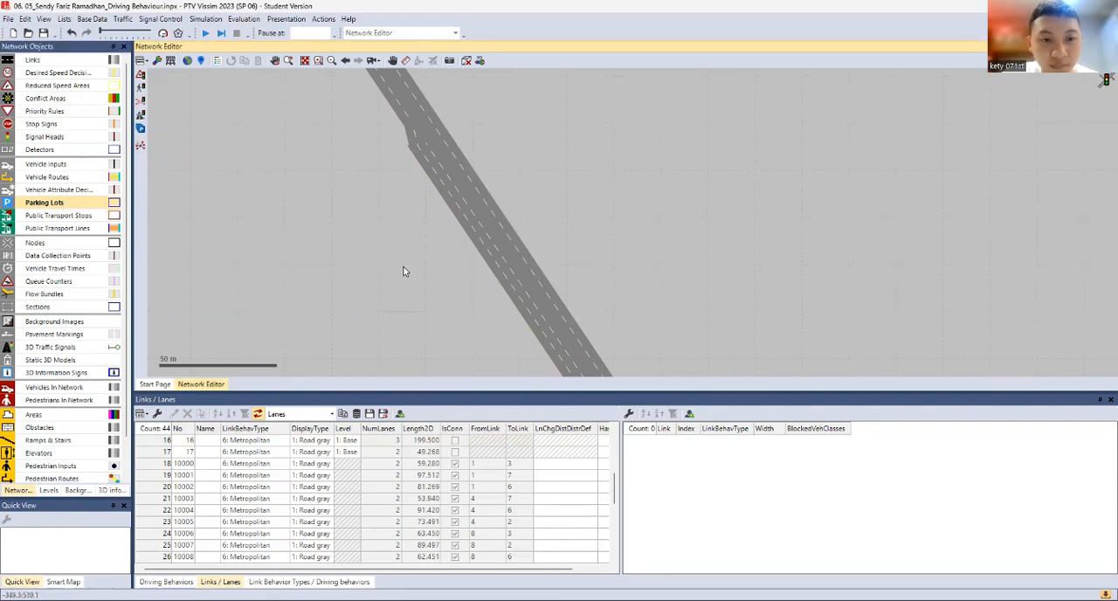
right_click(391, 253)
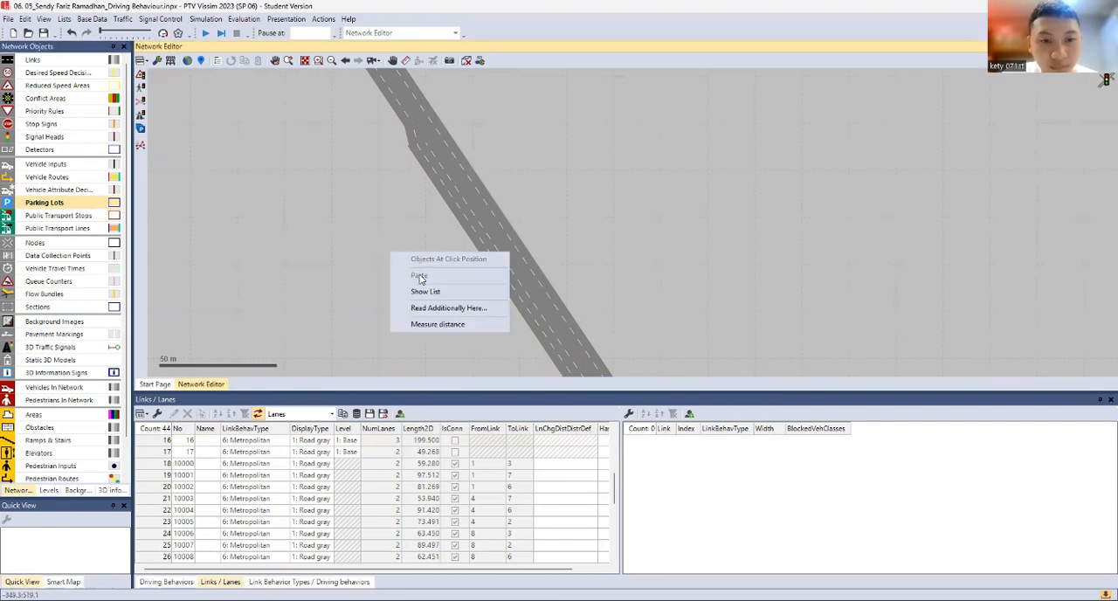
left_click(66, 207)
left_click(463, 218)
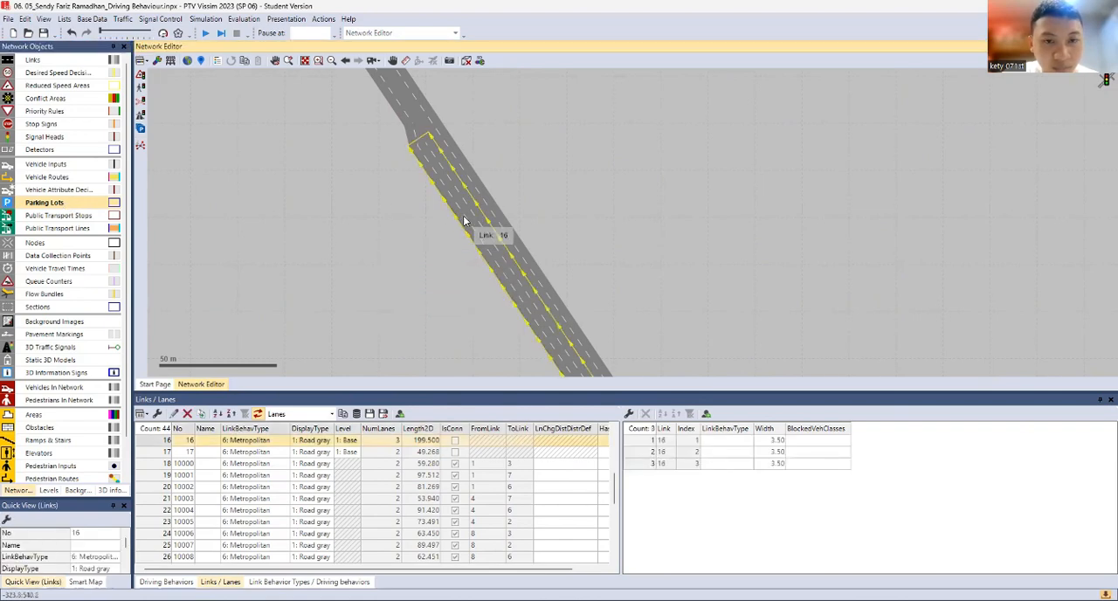
right_click(468, 217)
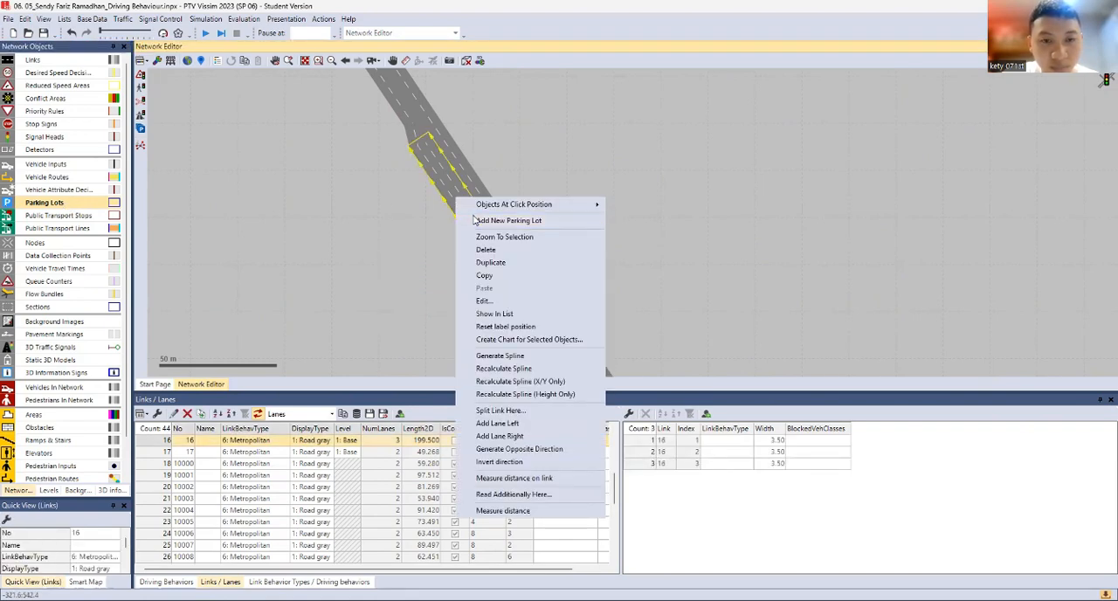
left_click(494, 220)
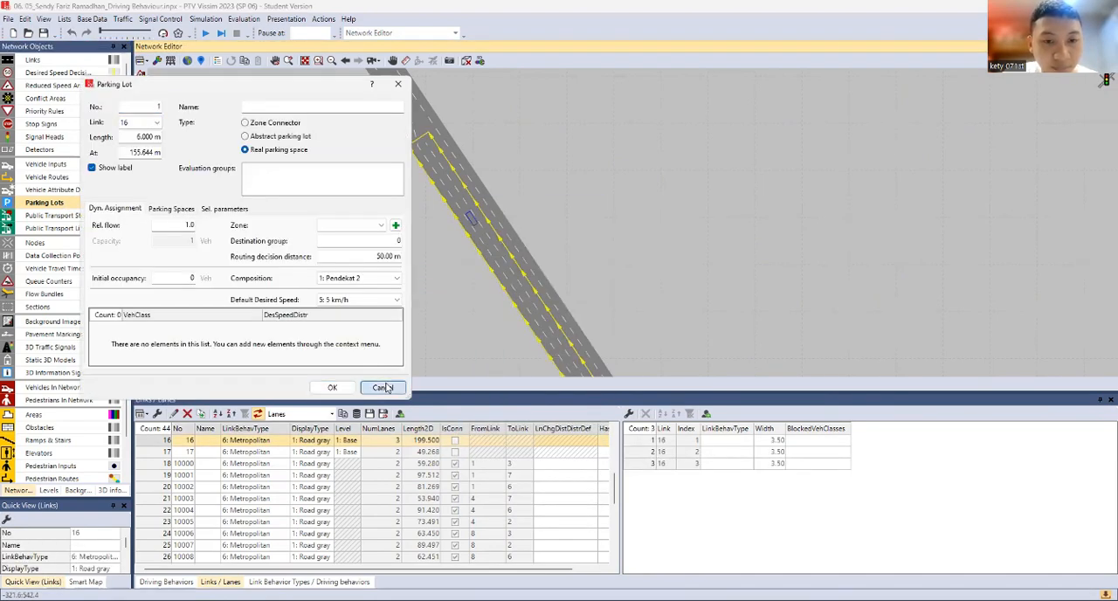
left_click(332, 387)
Add a real parking space lot named Car Park on lane 3 of link 16 at about 169 m
right_click(446, 197)
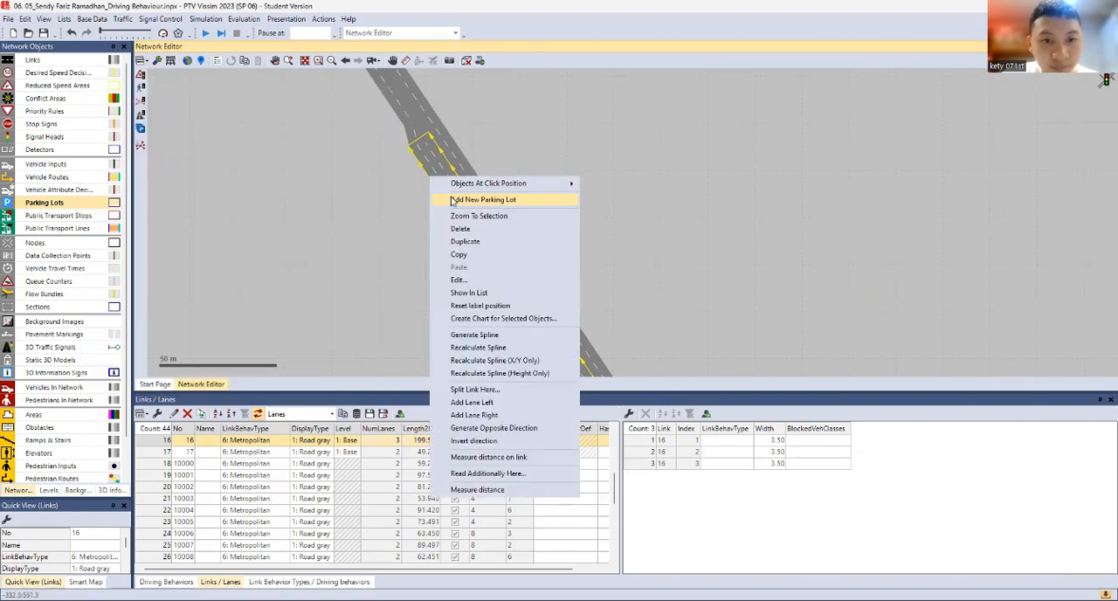
left_click(452, 201)
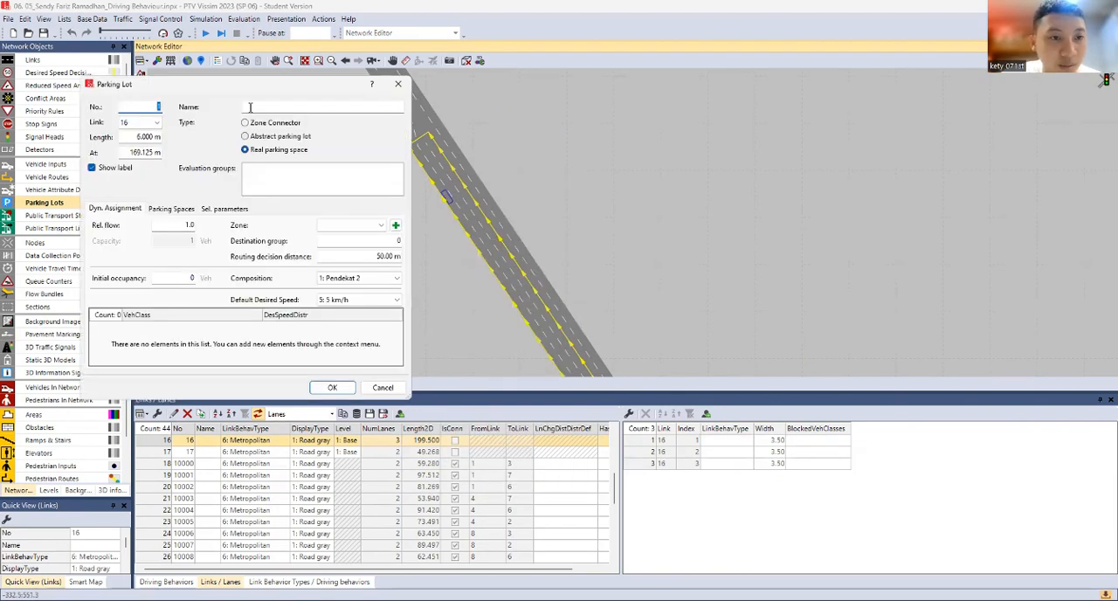
left_click(250, 107)
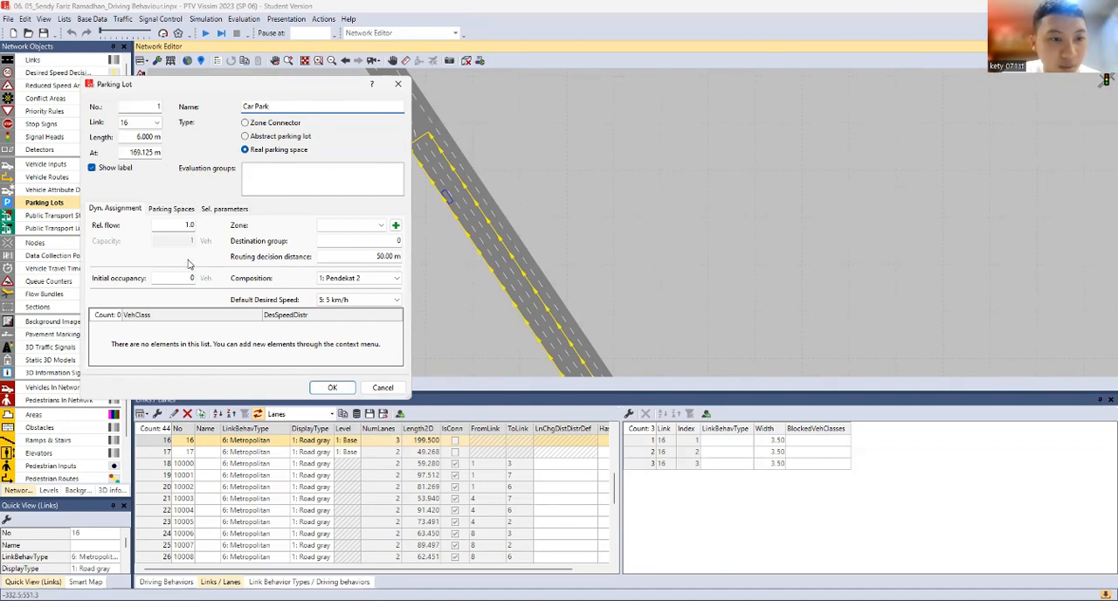
Set the parking lot's length to 30 m and the length of each space to 3 m
left_click(172, 210)
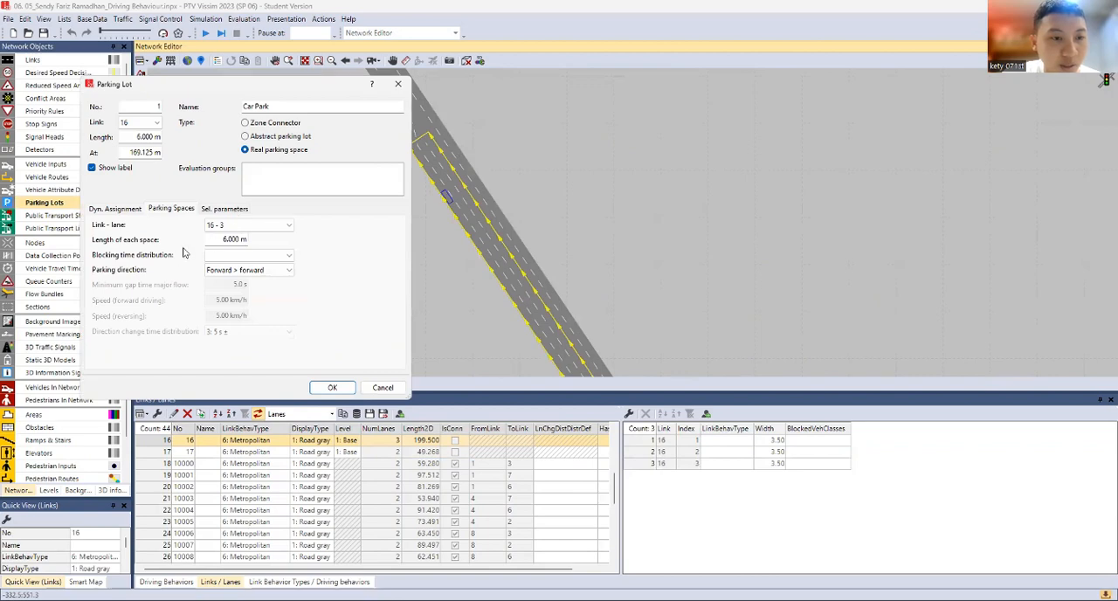
left_click(135, 136)
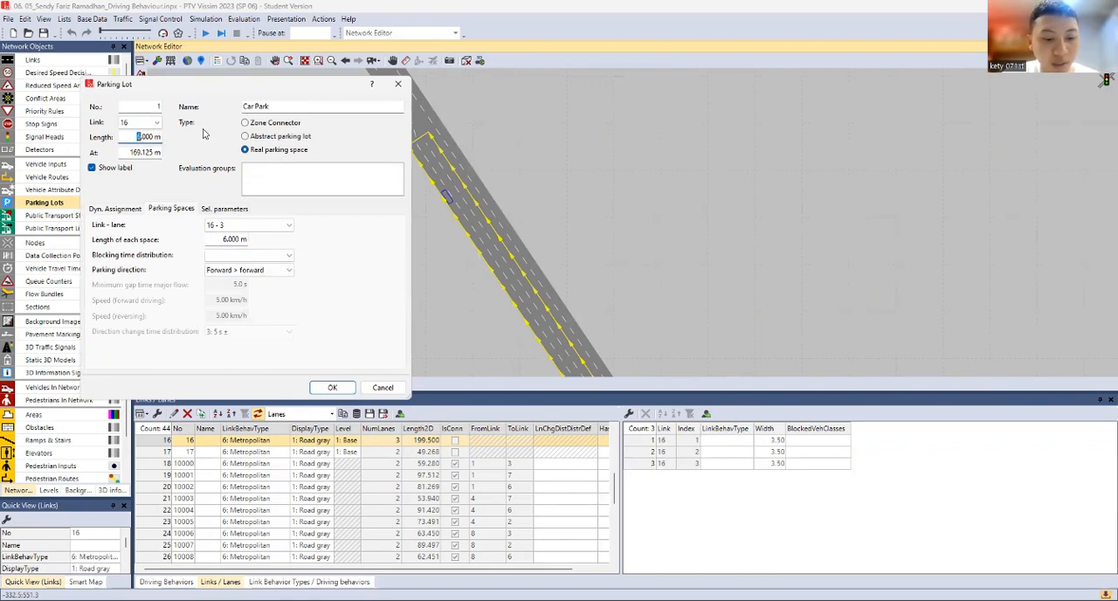
type("30")
left_click(222, 239)
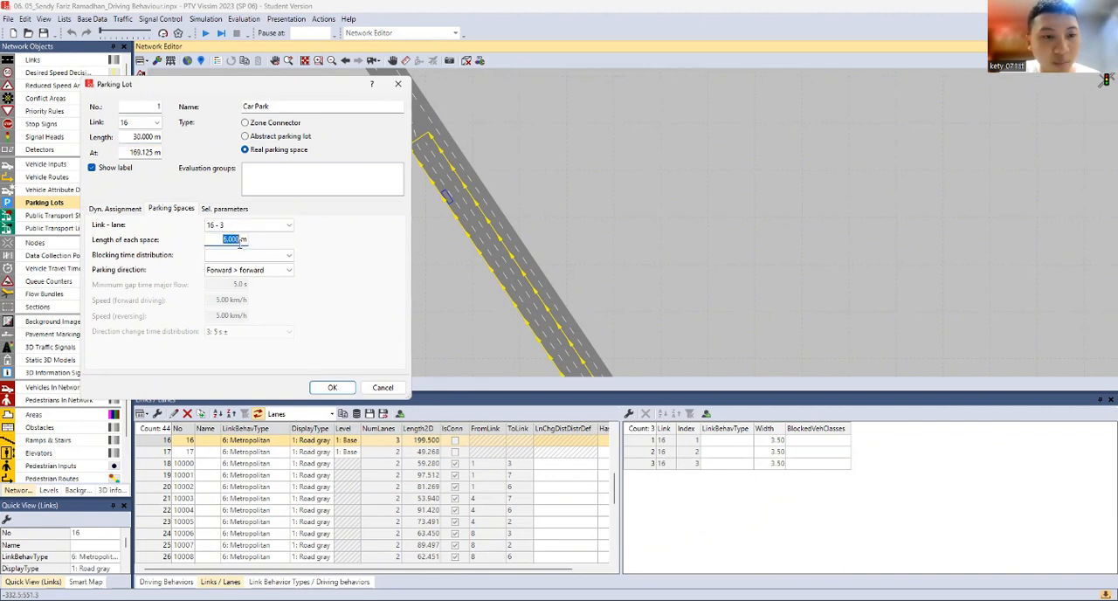
type("3")
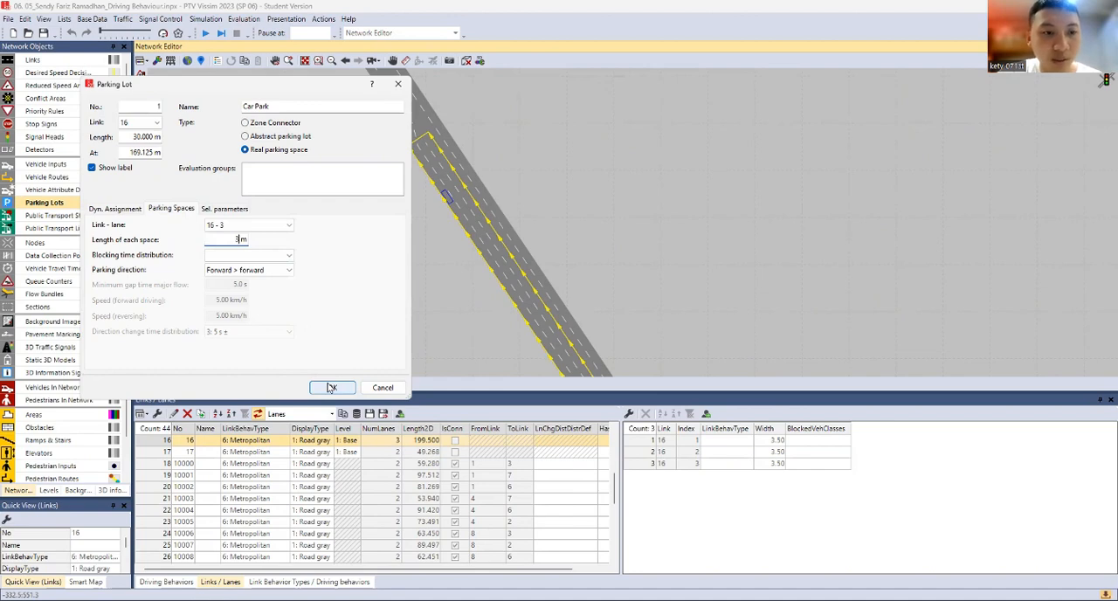
left_click(260, 271)
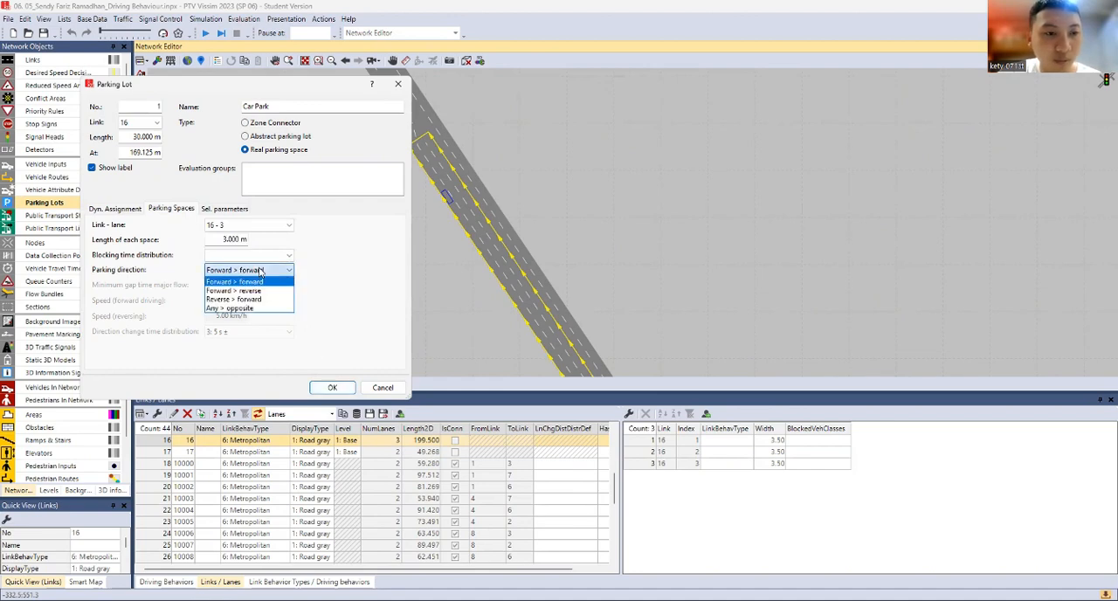
left_click(262, 256)
left_click(98, 214)
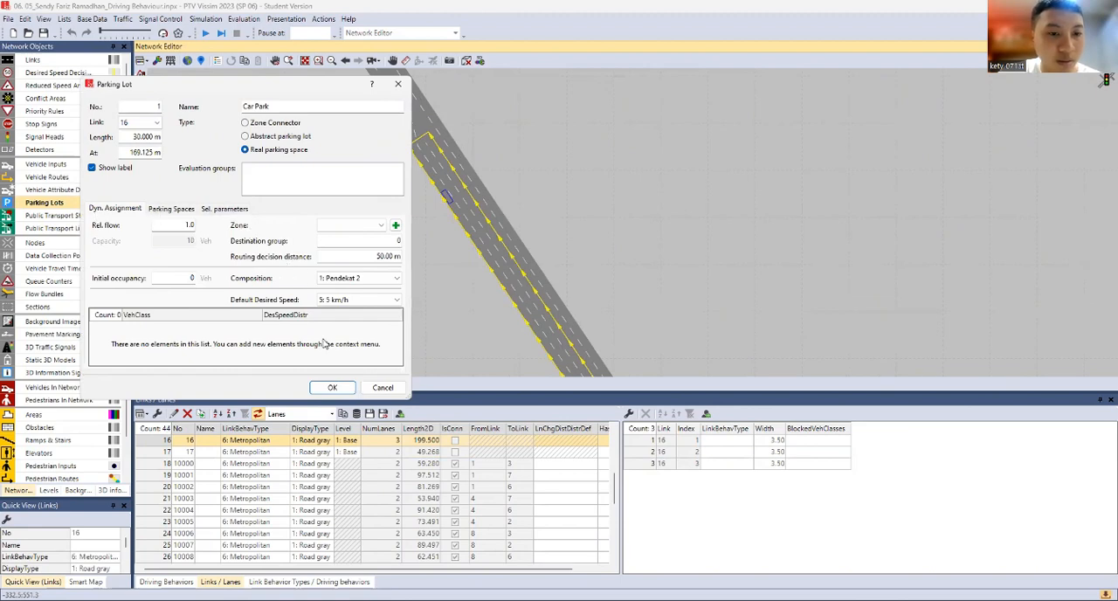
left_click(333, 388)
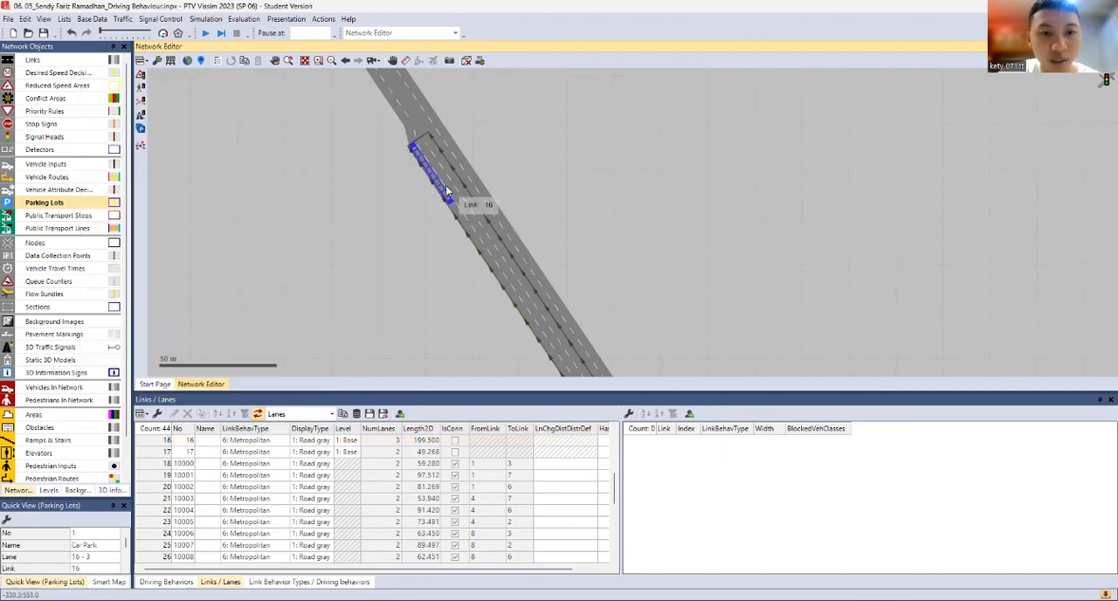
Move the Car Park lot along lane 3 of link 16 to just past the link's start, near link 3
left_click_drag(526, 297, 584, 352)
left_click(465, 178)
left_click_drag(591, 321, 434, 19)
scroll(434, 108, "down", 1)
left_click_drag(448, 171, 468, 254)
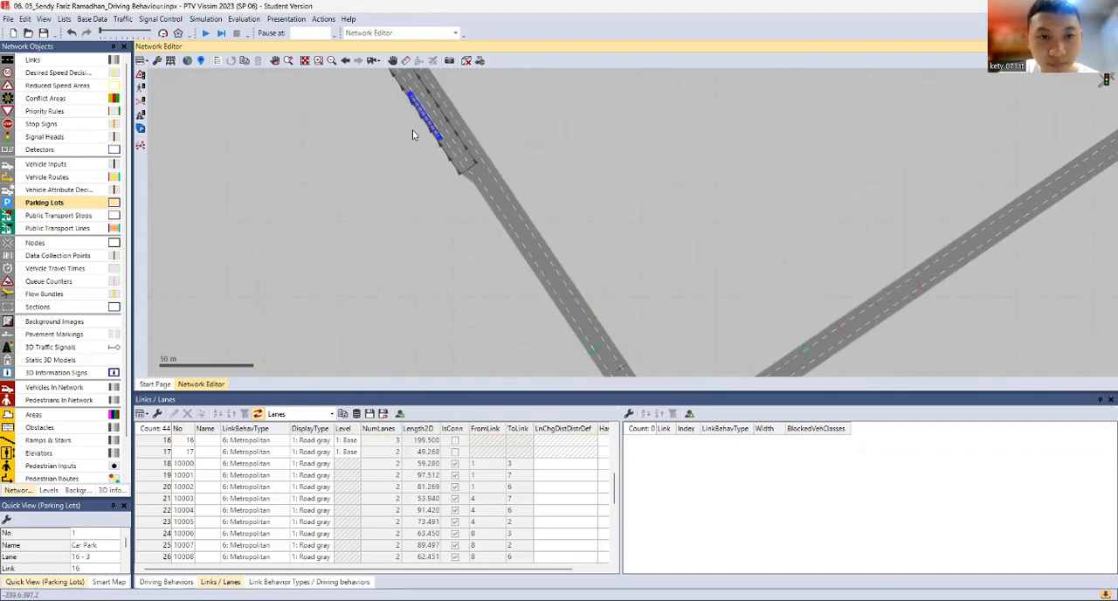
left_click_drag(436, 135, 448, 146)
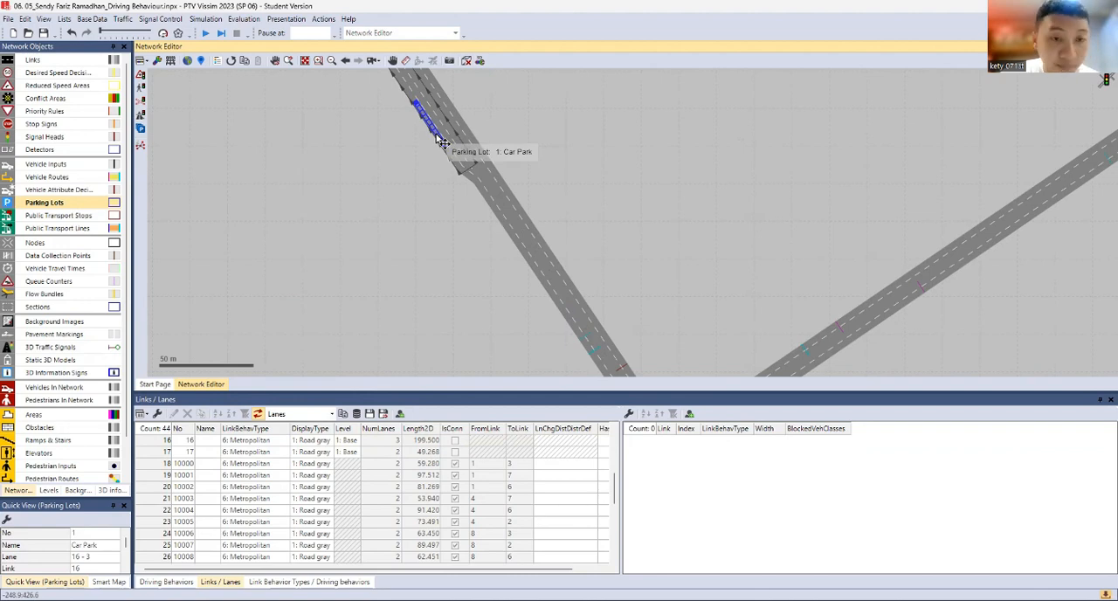
Add a Parking Lot type vehicle routing decision on link 3 at about 72 m
left_click(502, 215)
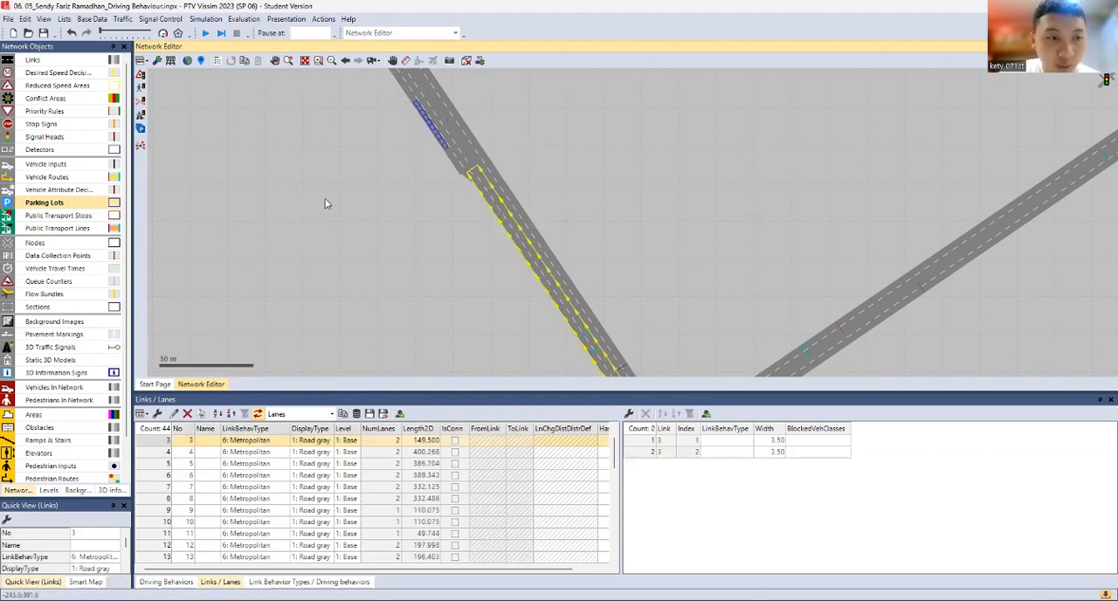
left_click(68, 177)
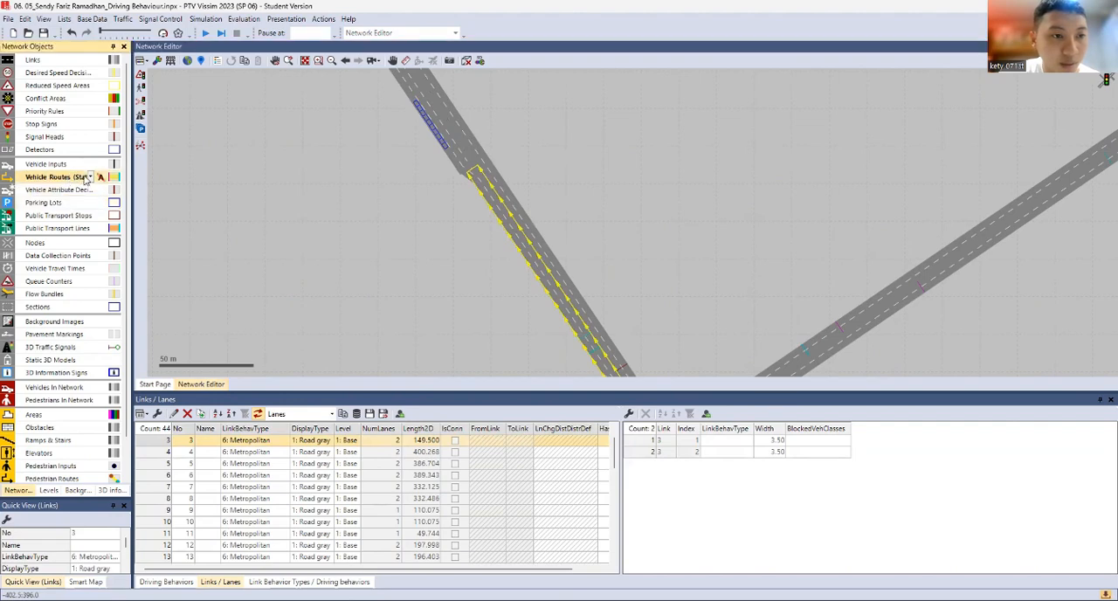
left_click(91, 178)
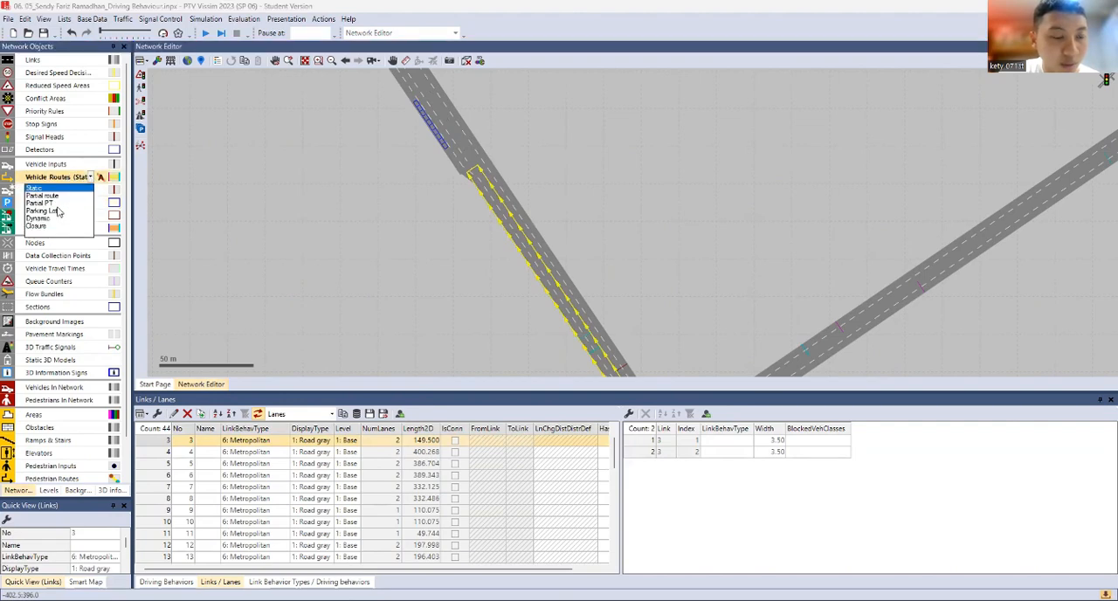
left_click(58, 212)
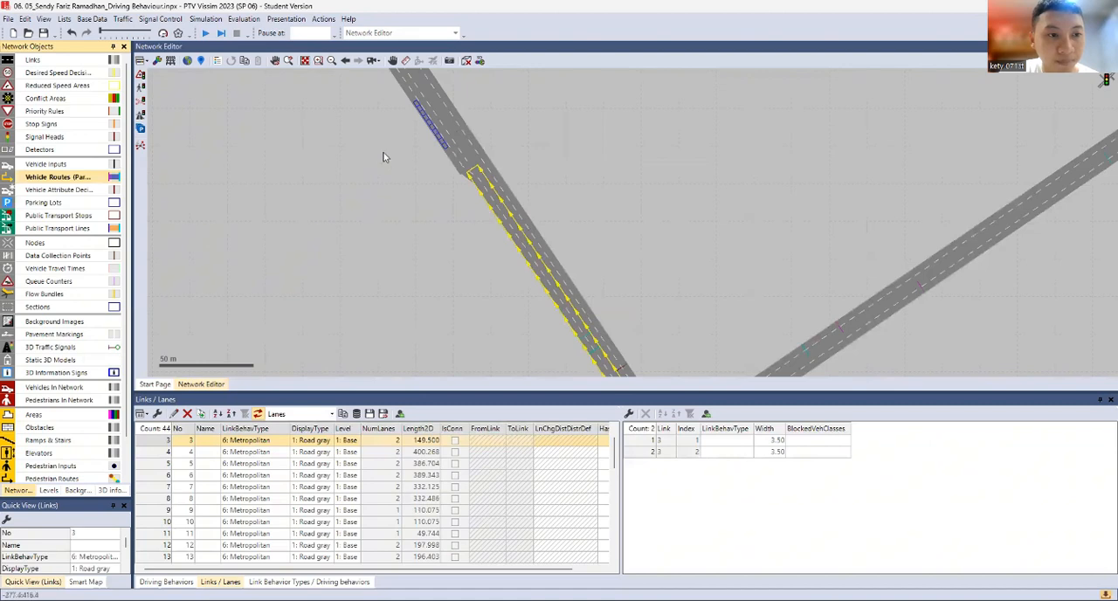
left_click(493, 199)
scroll(616, 252, "up", 2)
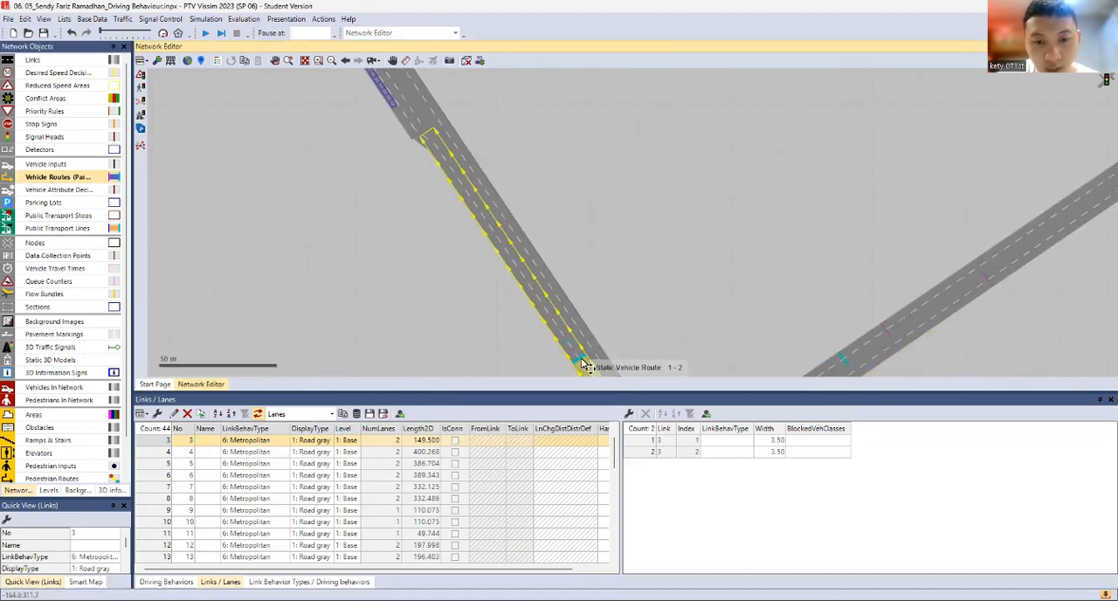
left_click_drag(595, 295, 590, 255)
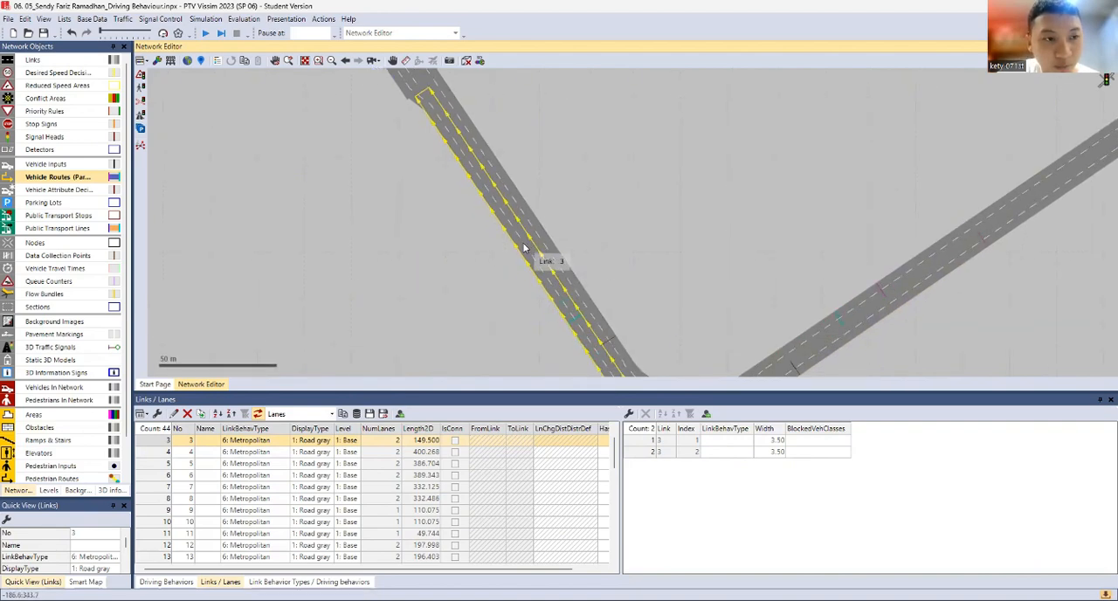
right_click(511, 245)
left_click(590, 256)
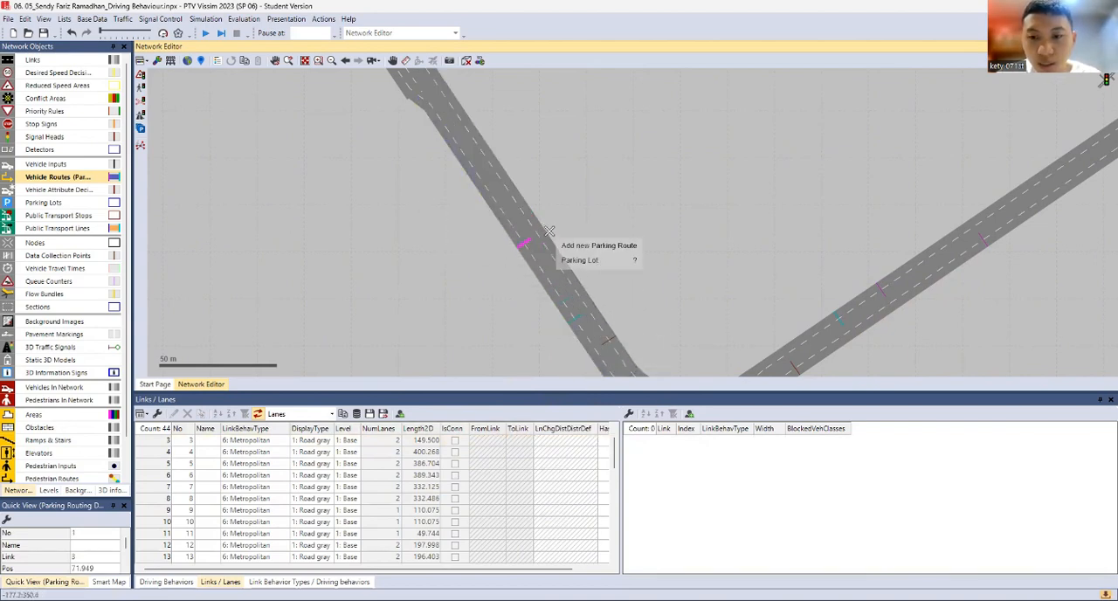
Add a parking route from the routing decision on link 3 to the Car Park lot
left_click_drag(373, 161, 490, 300)
scroll(489, 300, "up", 2)
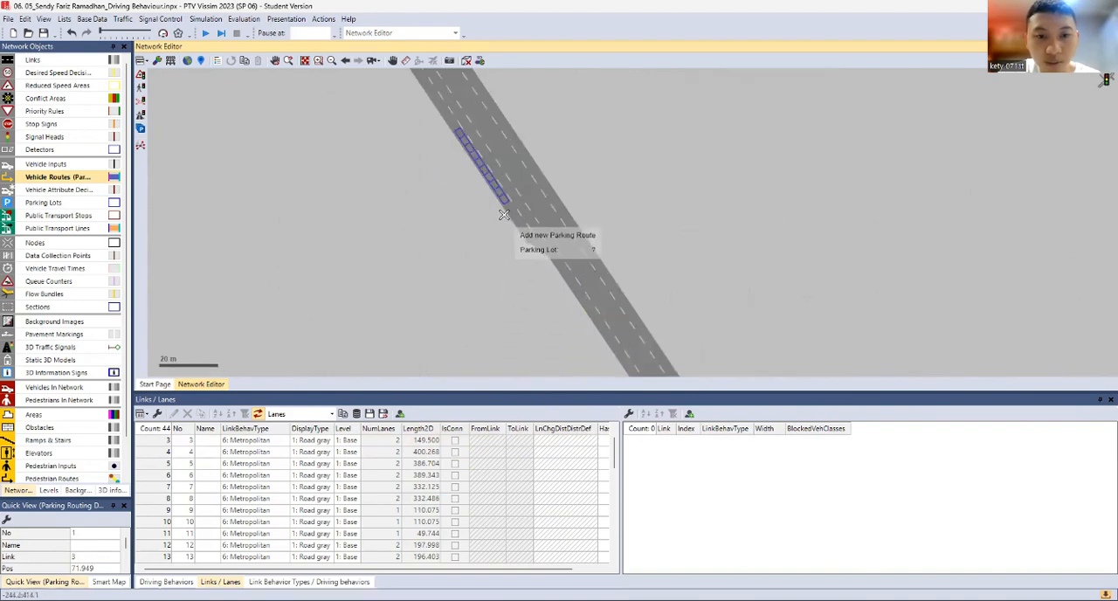
left_click(507, 204)
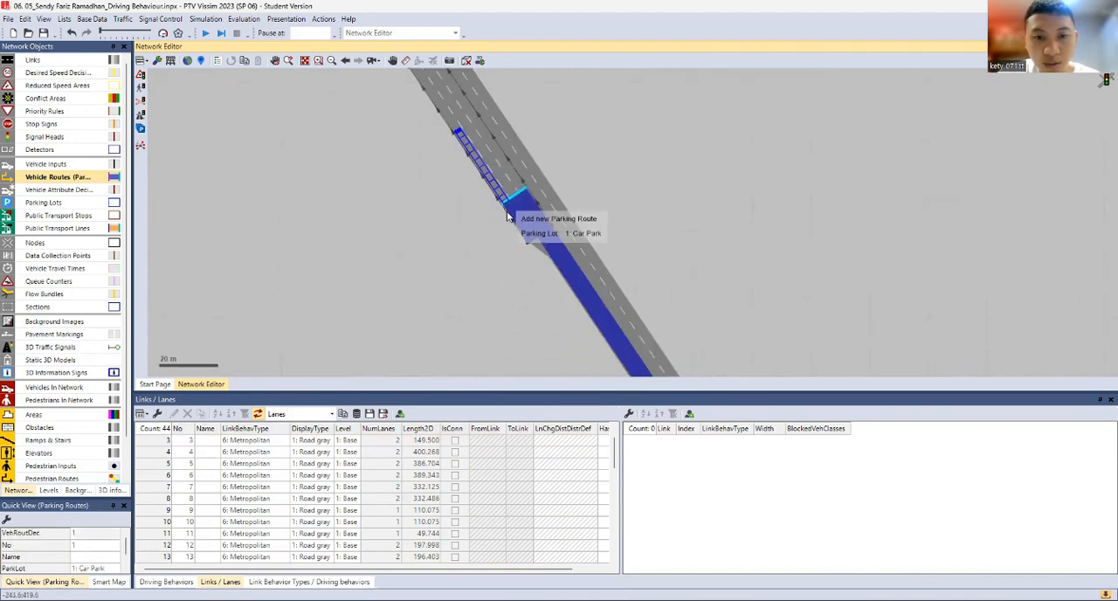
scroll(561, 262, "down", 2)
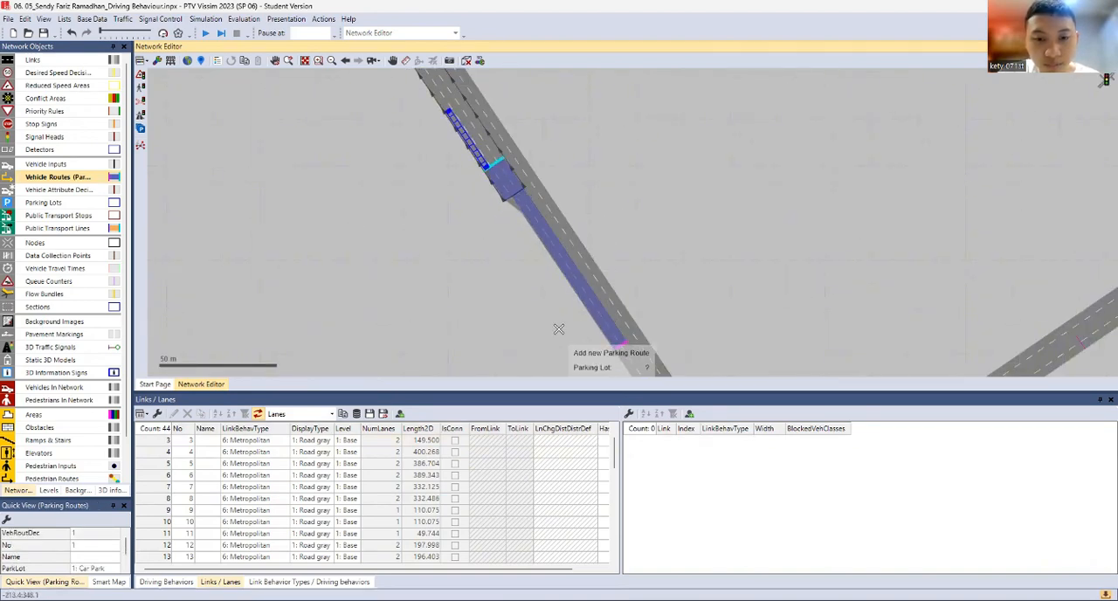
List the parking routing decisions and restrict the one on link 3 from all vehicle types to the vehicle class 10: Car
left_click(458, 260)
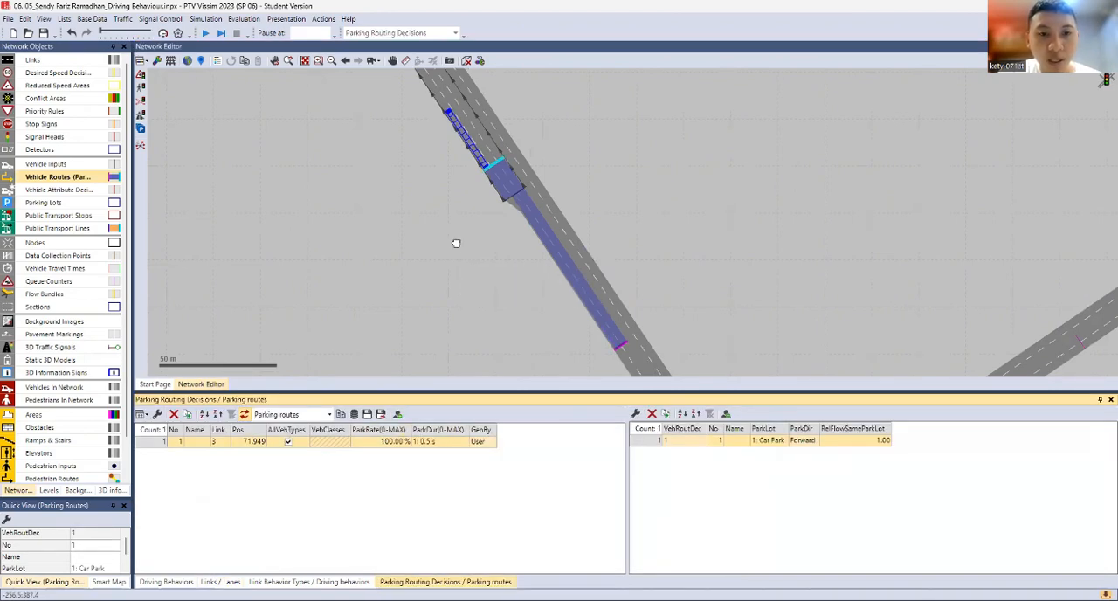
left_click_drag(464, 189, 483, 223)
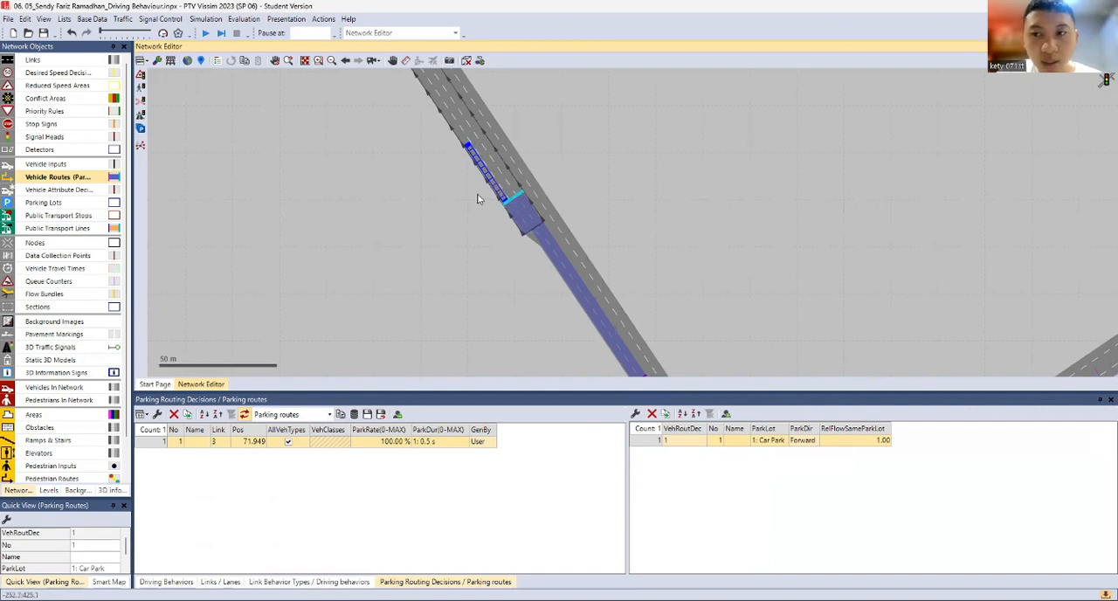
left_click(290, 443)
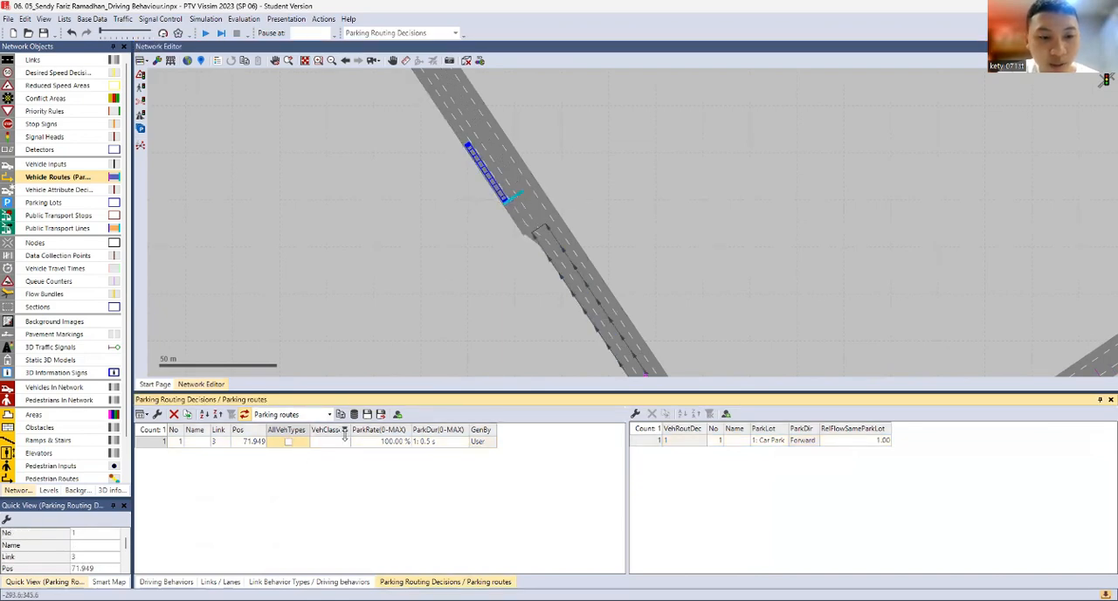
left_click(344, 442)
left_click(347, 446)
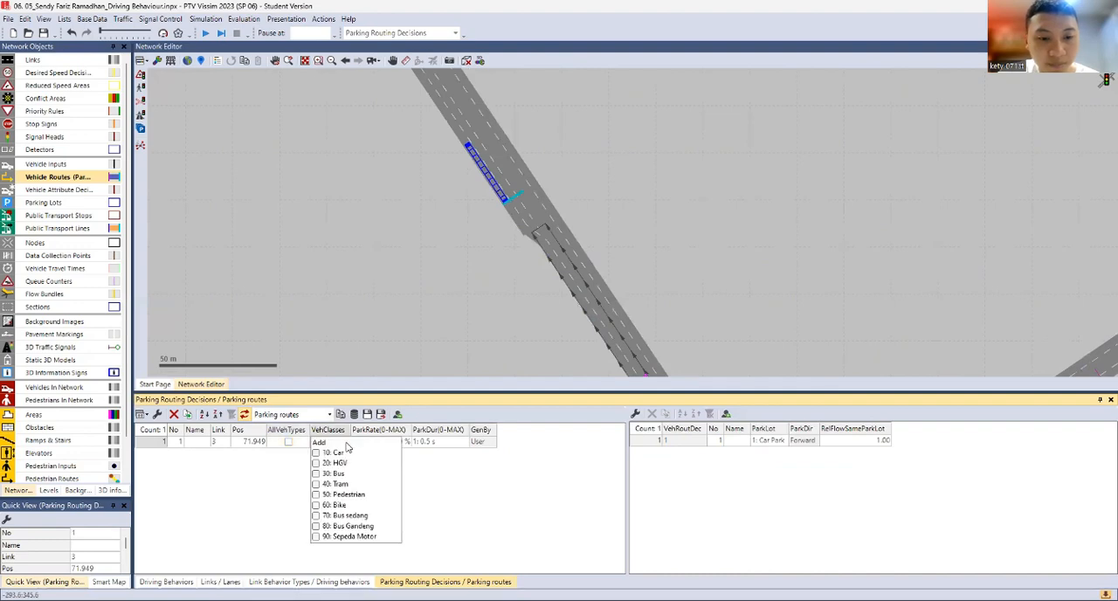
left_click(341, 453)
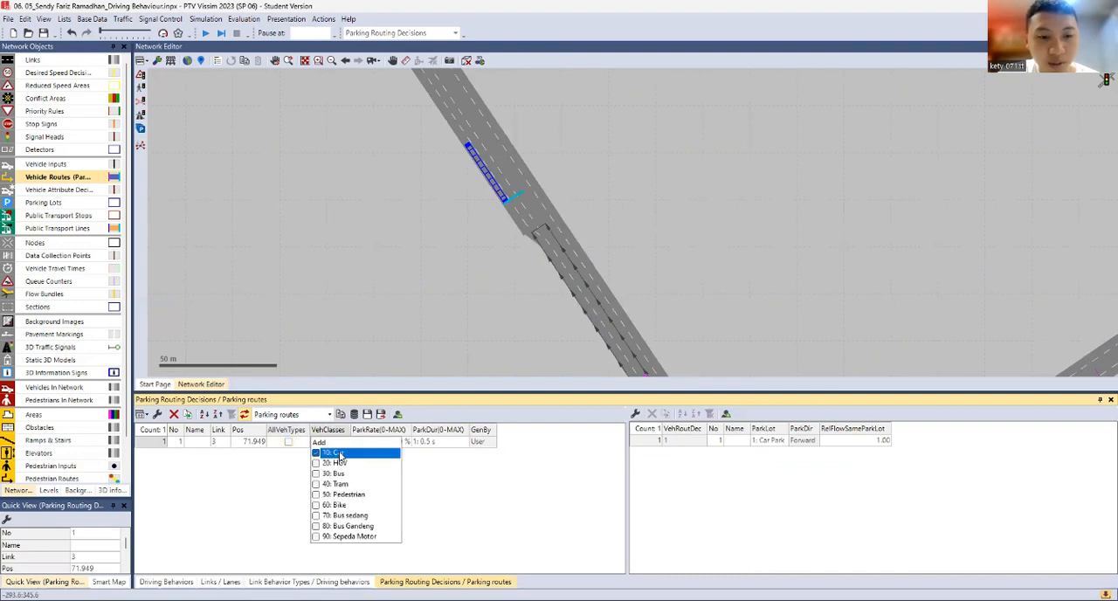
Apply the Car class choice to the parking routing decision on link 3 and start a continuous simulation
left_click(446, 499)
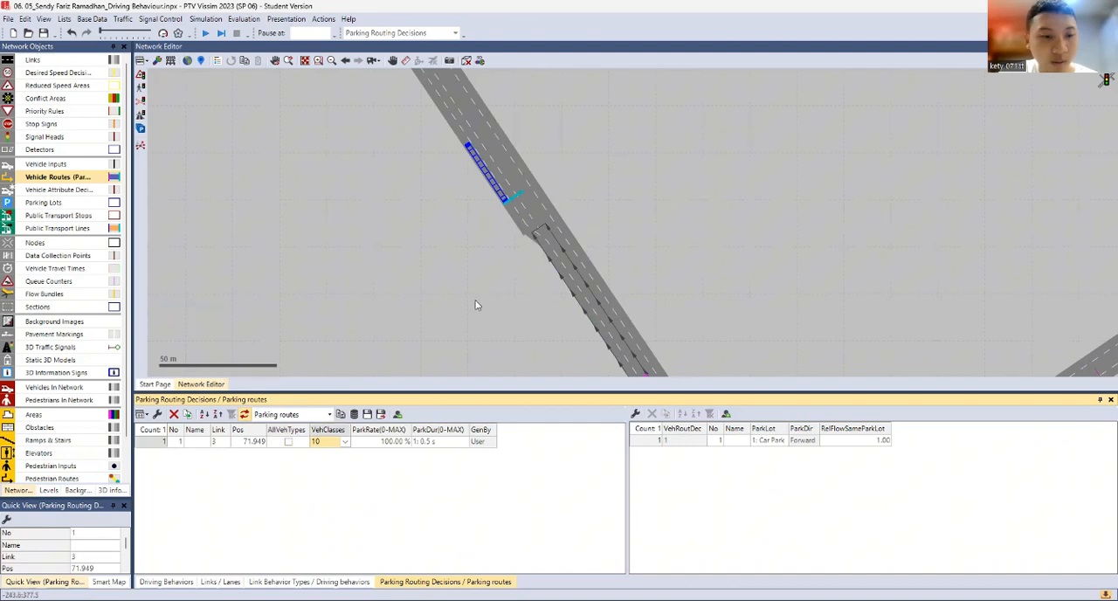
left_click(394, 261)
left_click_drag(396, 262, 383, 237)
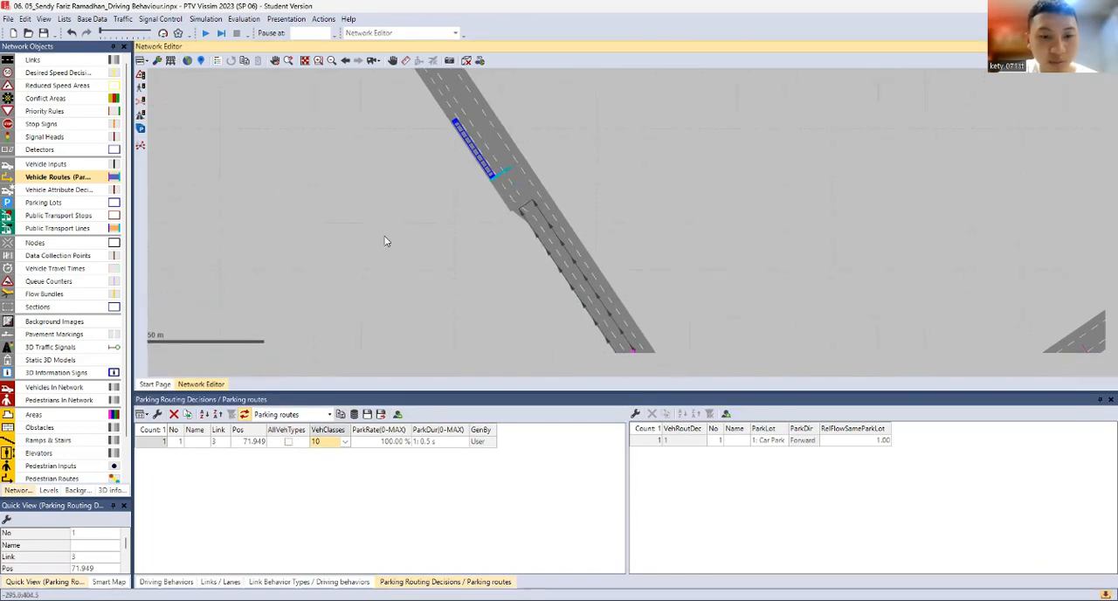
left_click(443, 288)
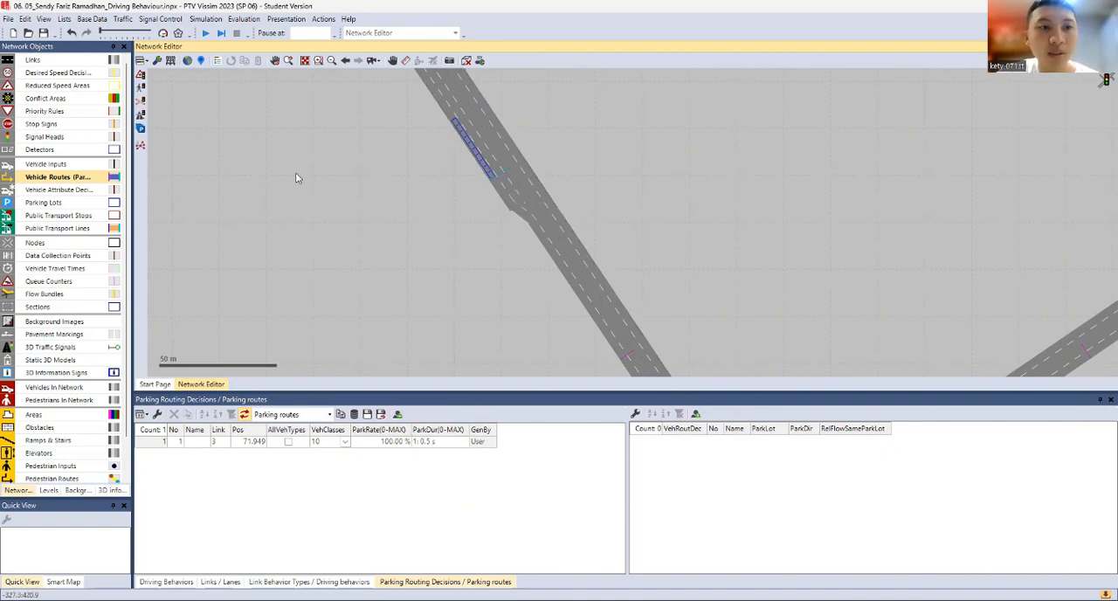
left_click(204, 34)
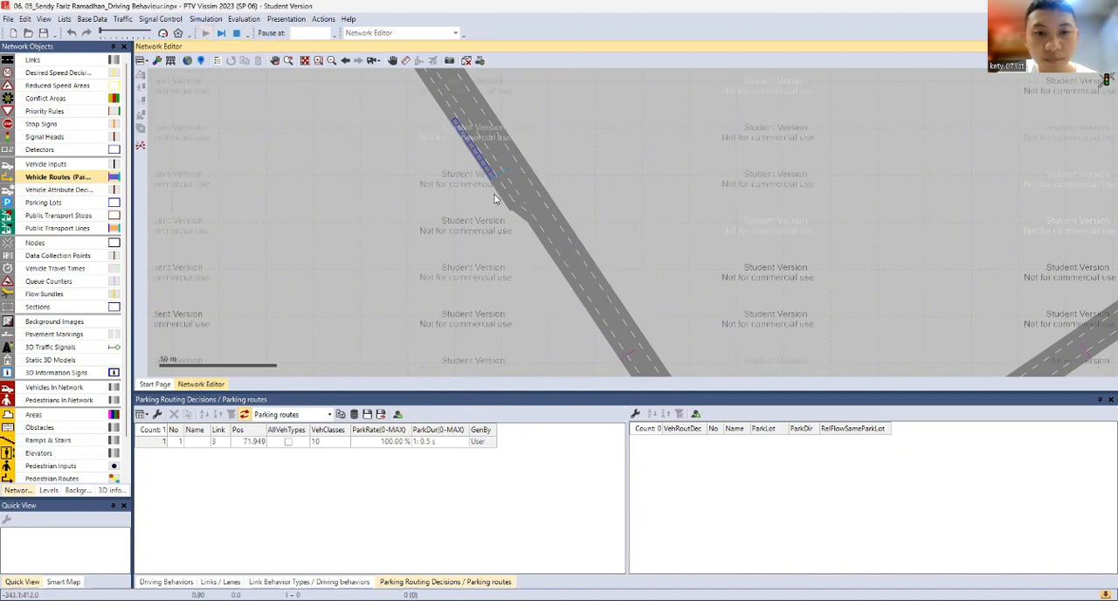
Watch the running simulation in 3D around the on-street parking on link 16, and return to the 2D view
left_click(466, 62)
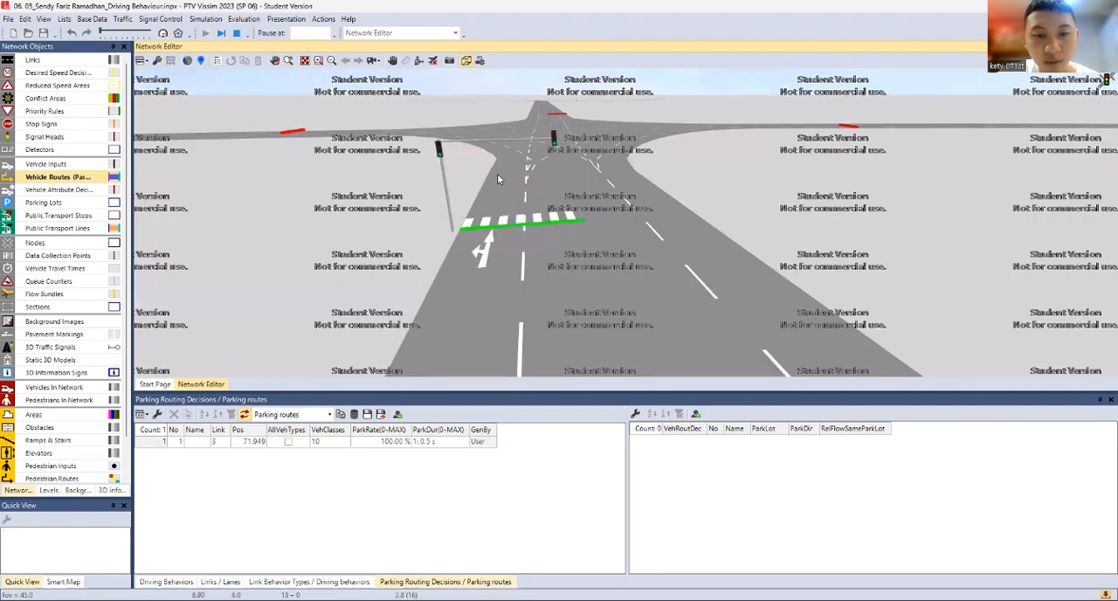
scroll(300, 199, "down", 5)
mouse_move(307, 210)
left_mouse_down()
mouse_move(407, 212)
mouse_move(747, 262)
mouse_move(737, 250)
left_mouse_up()
left_click_drag(184, 245, 809, 210)
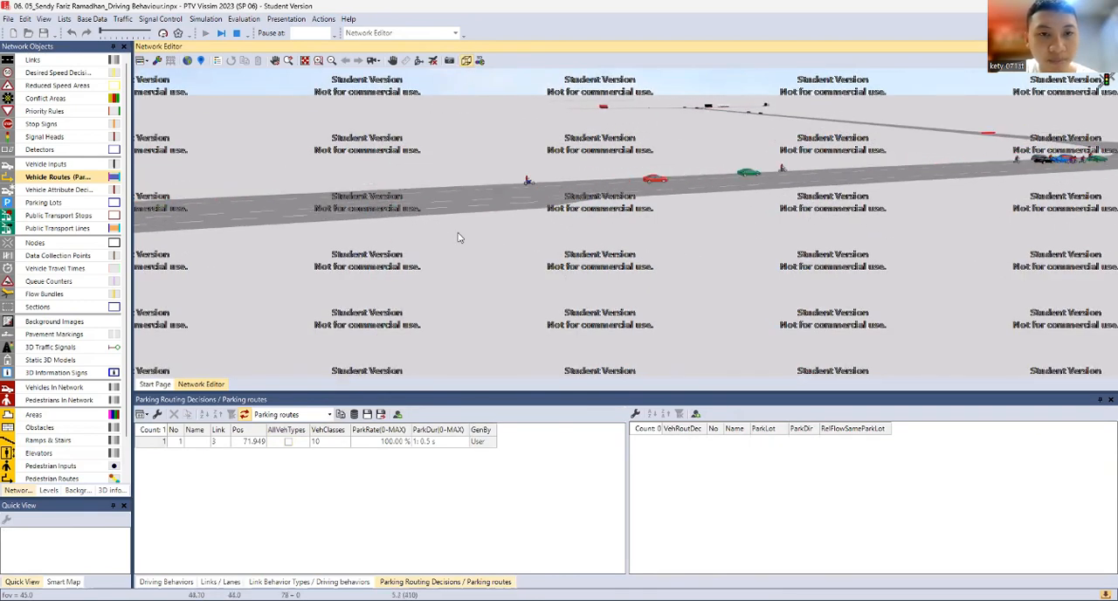
left_click_drag(460, 216, 656, 294)
scroll(745, 283, "down", 3)
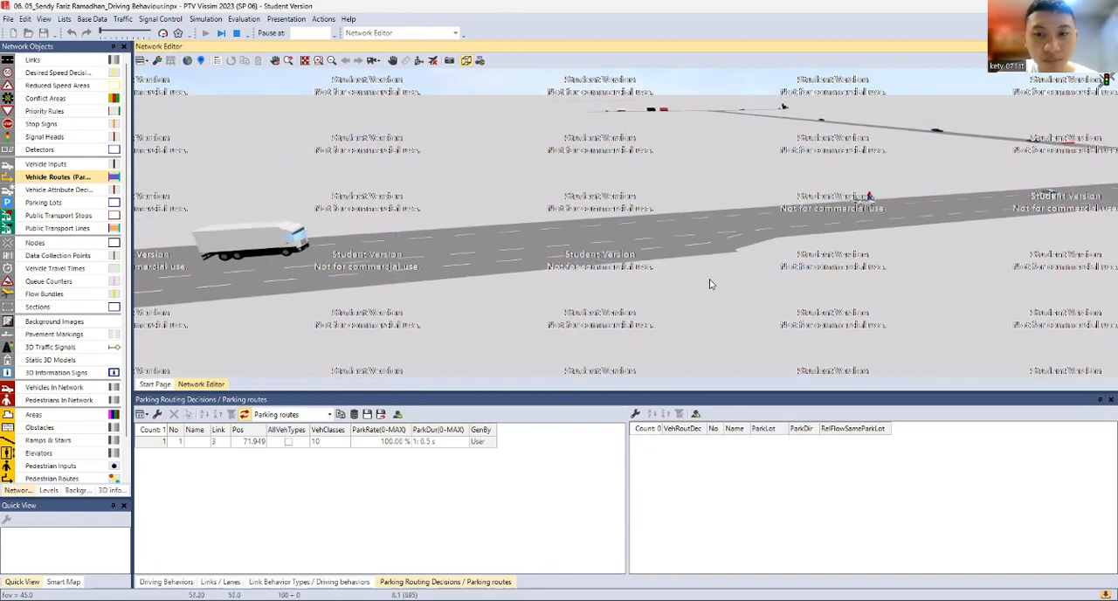
scroll(638, 290, "up", 1)
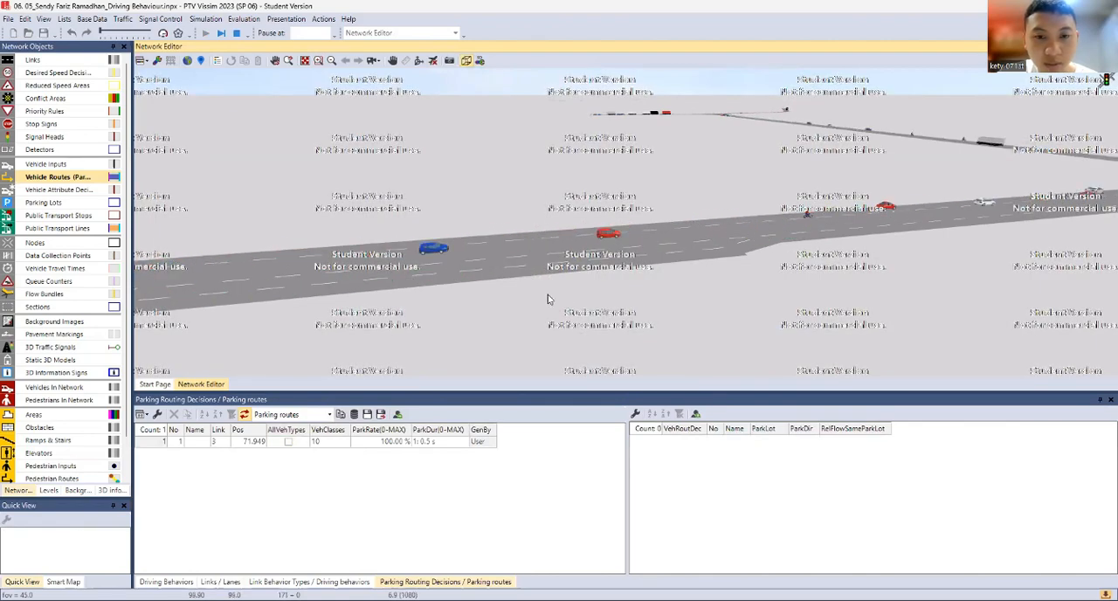
left_click(465, 63)
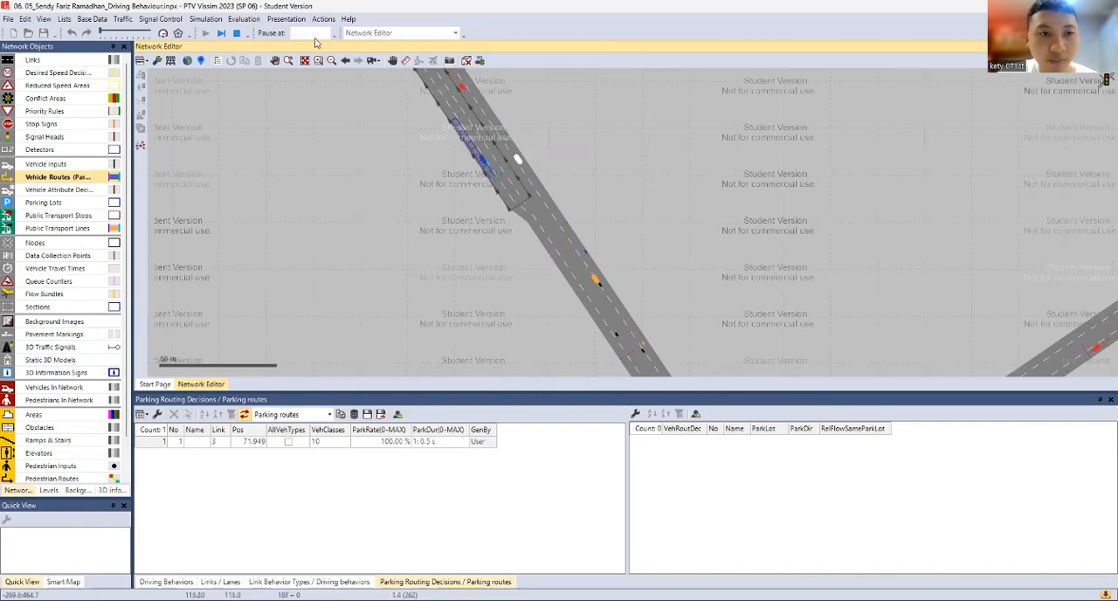
Stop the simulation run and ignore its warnings
left_click(233, 35)
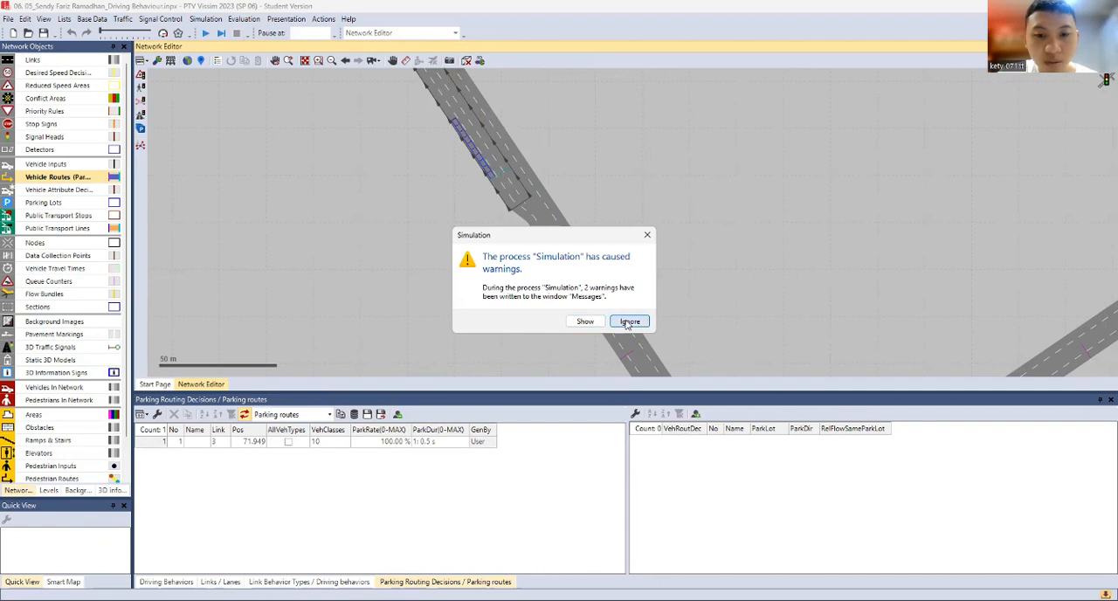
left_click(629, 322)
scroll(642, 185, "down", 1)
left_click_drag(642, 186, 631, 273)
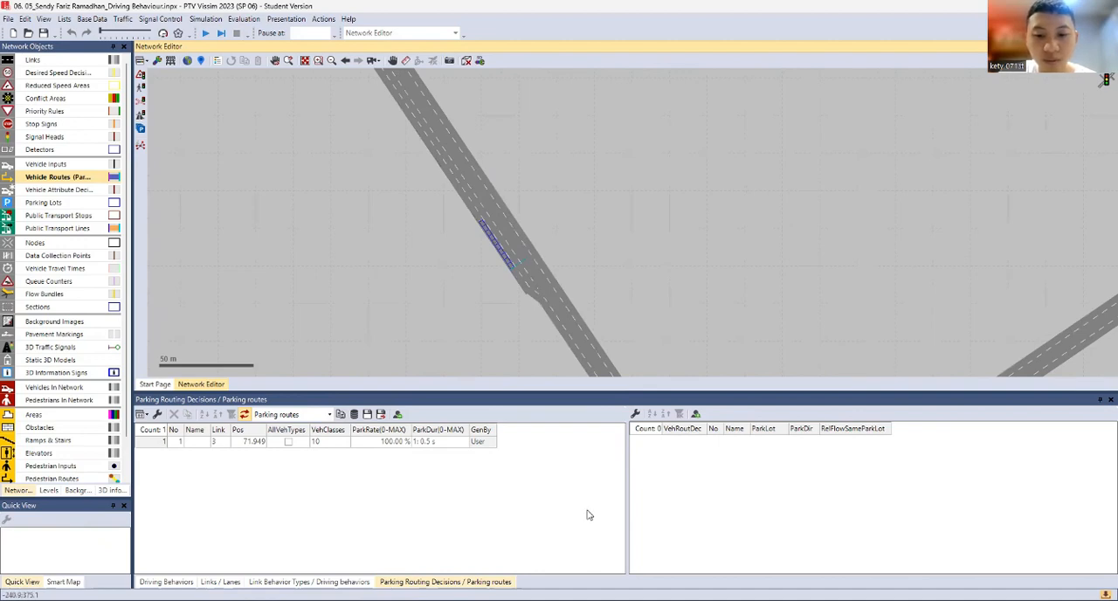
Paste the copied angled-parking network into the empty area beside the road, on the side opposite the Car Park lot
key("alt+Tab")
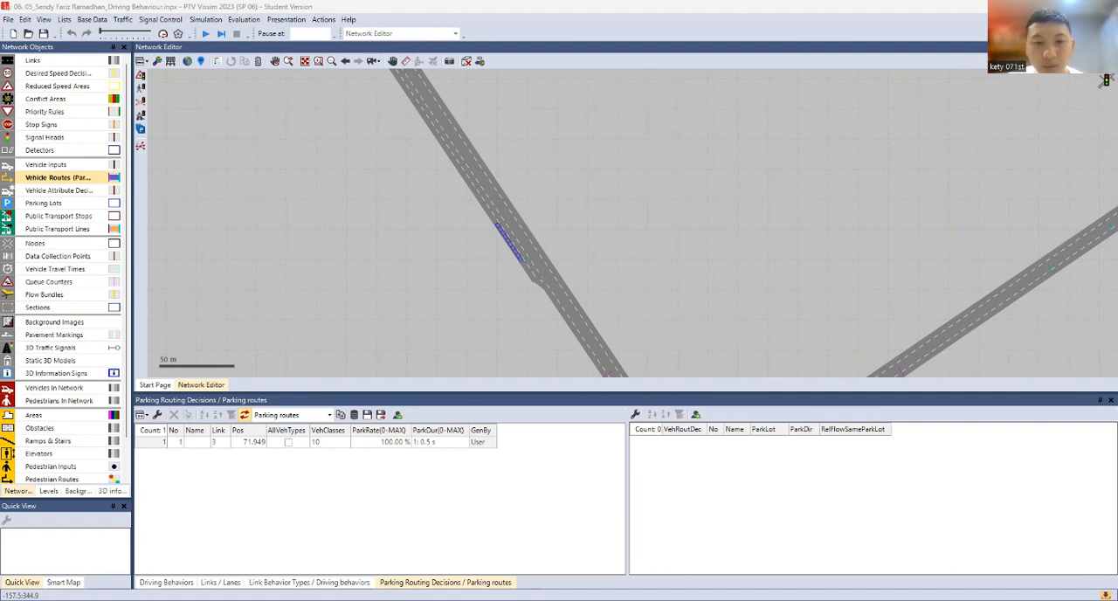
right_click(550, 111)
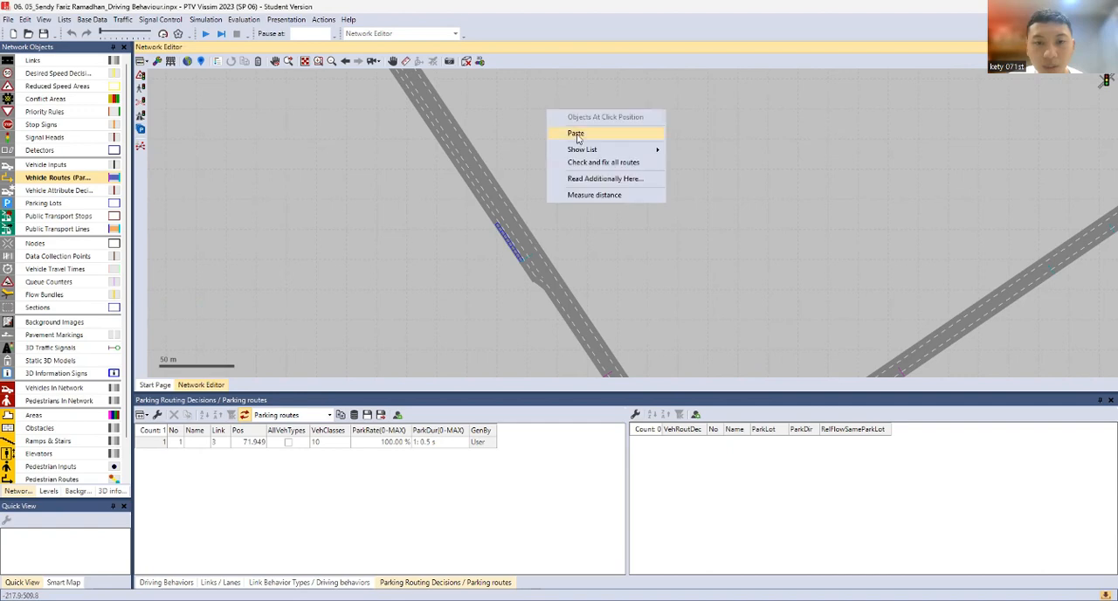
left_click(576, 133)
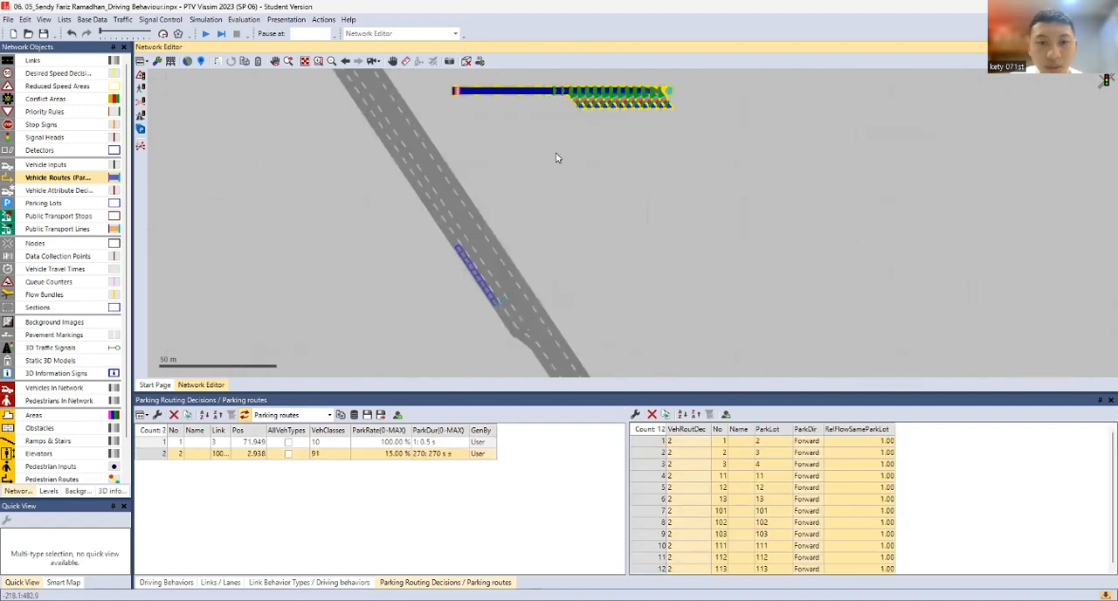
scroll(566, 181, "up", 1)
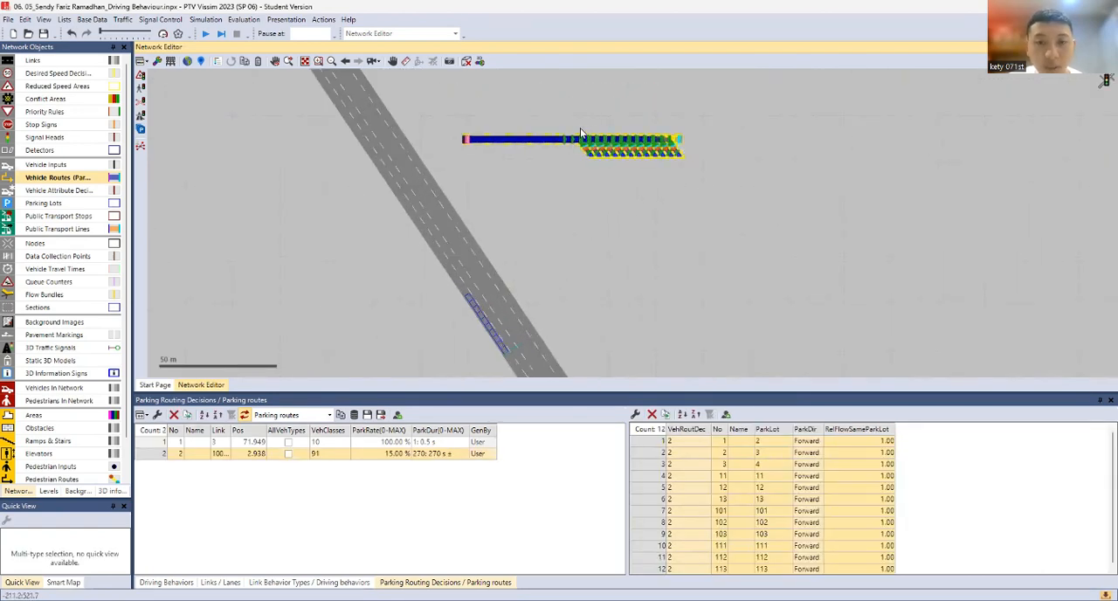
left_click(549, 177)
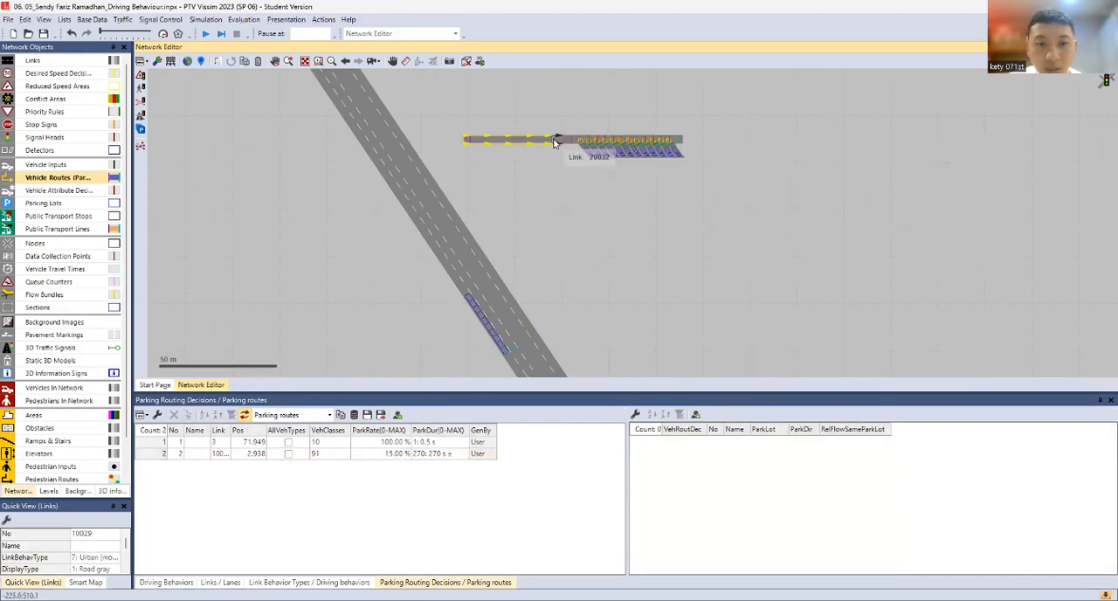
Select the whole pasted parking network and make no network object types selectable
left_click_drag(445, 108, 711, 187)
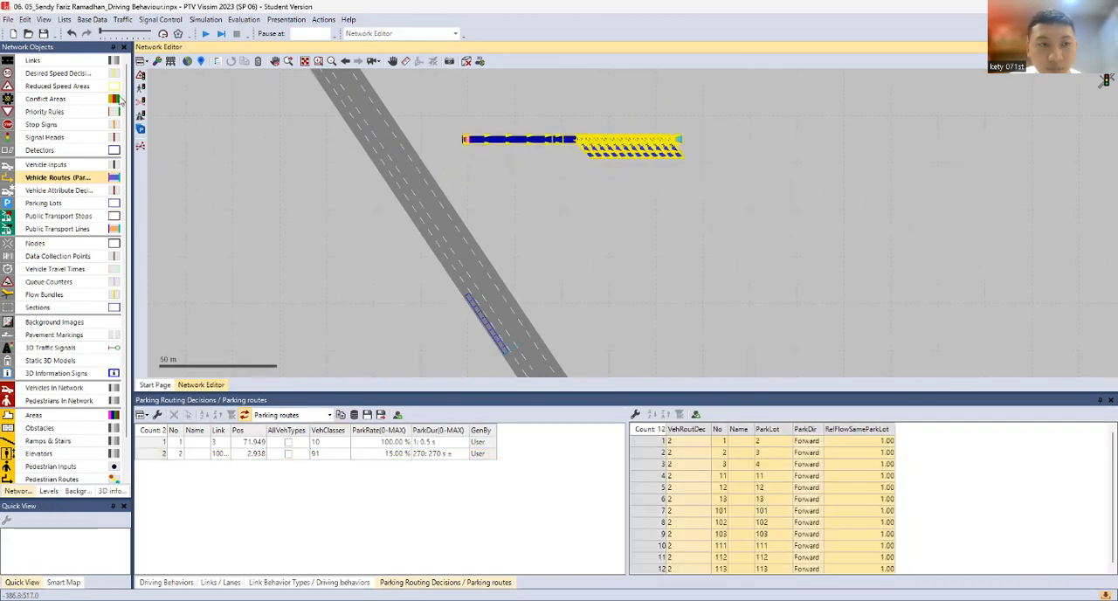
right_click(24, 65)
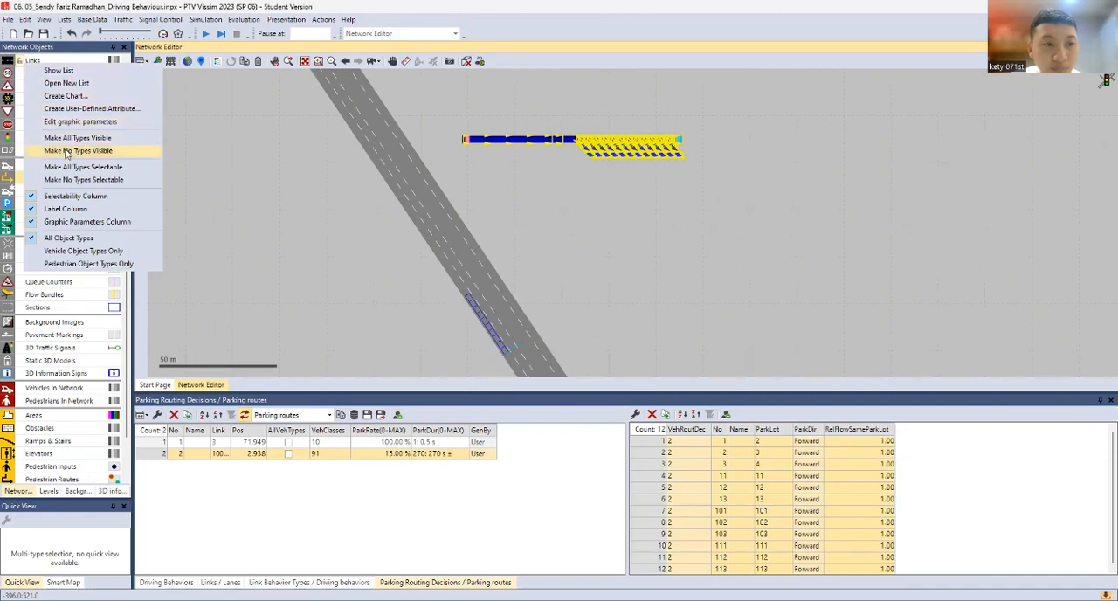
left_click(83, 180)
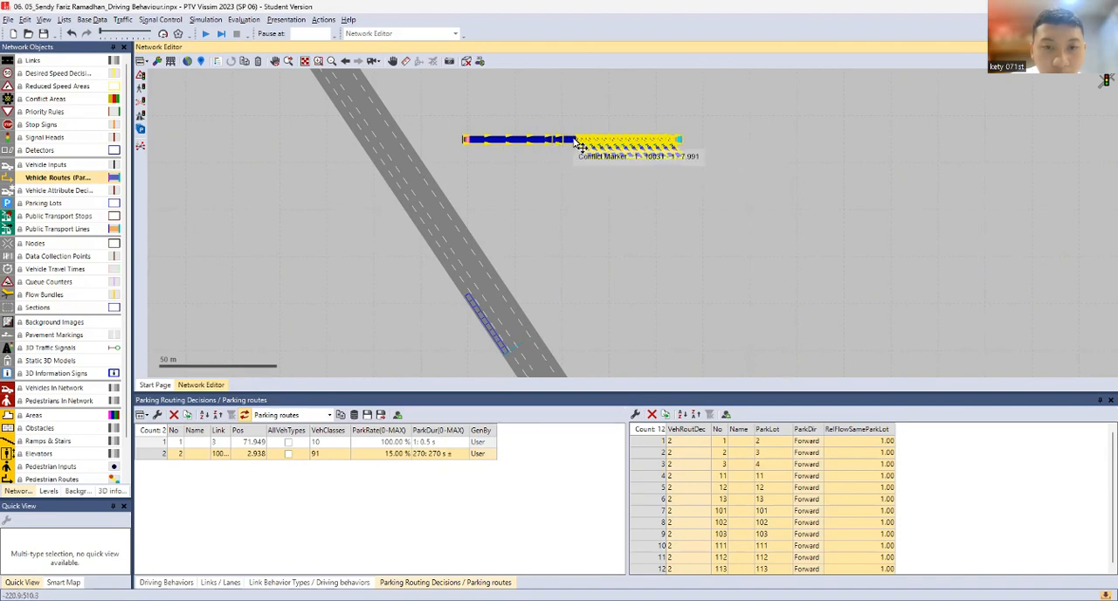
With Links as the active object type, rotate the pasted parking network parallel to the road and place it alongside link 4
left_click_drag(587, 142, 570, 168)
key("alt")
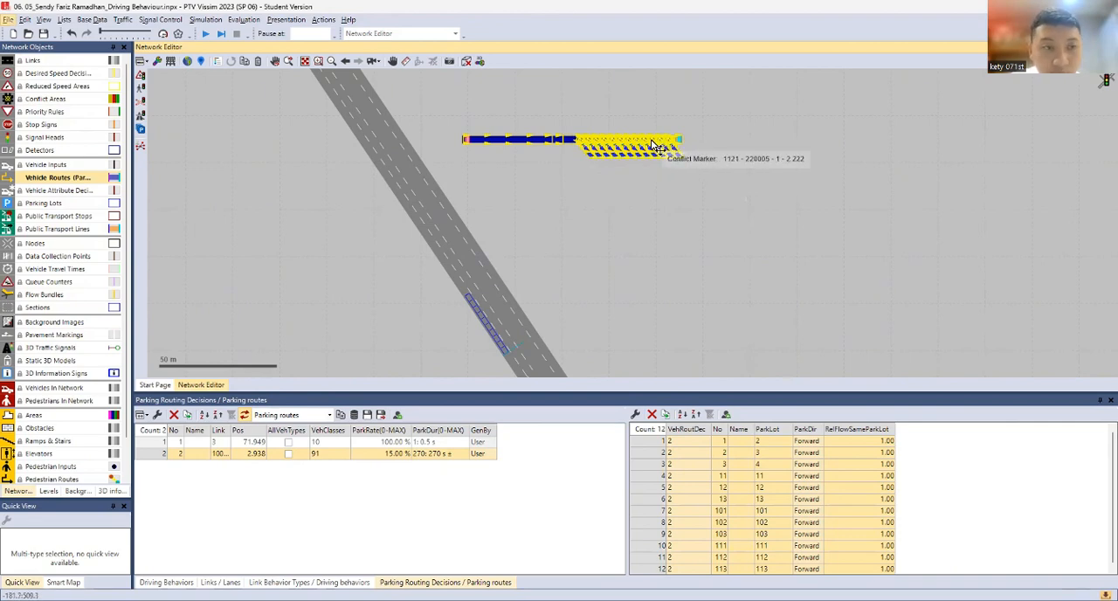
left_click(52, 61)
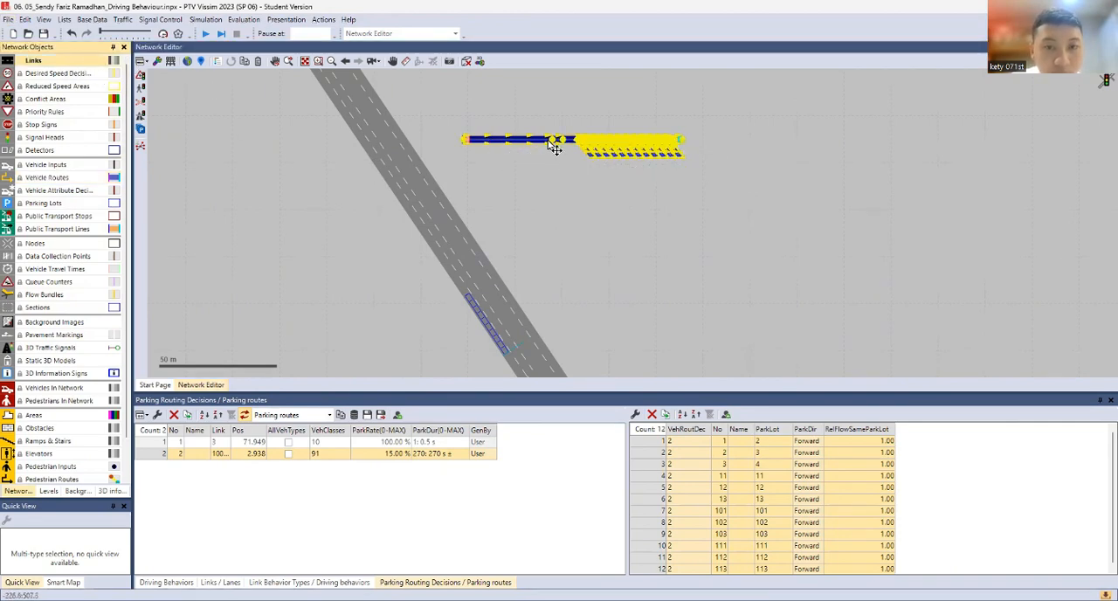
left_click_drag(543, 143, 496, 197)
left_click(517, 181)
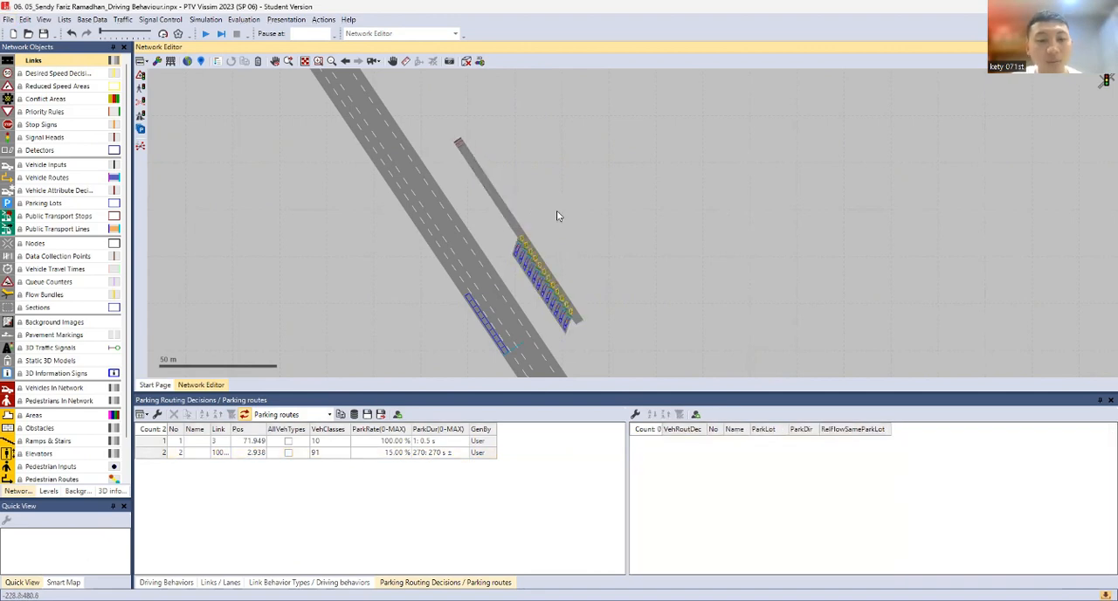
Delete the vehicle input at the start of the pasted parking access link 10029
scroll(459, 127, "up", 6)
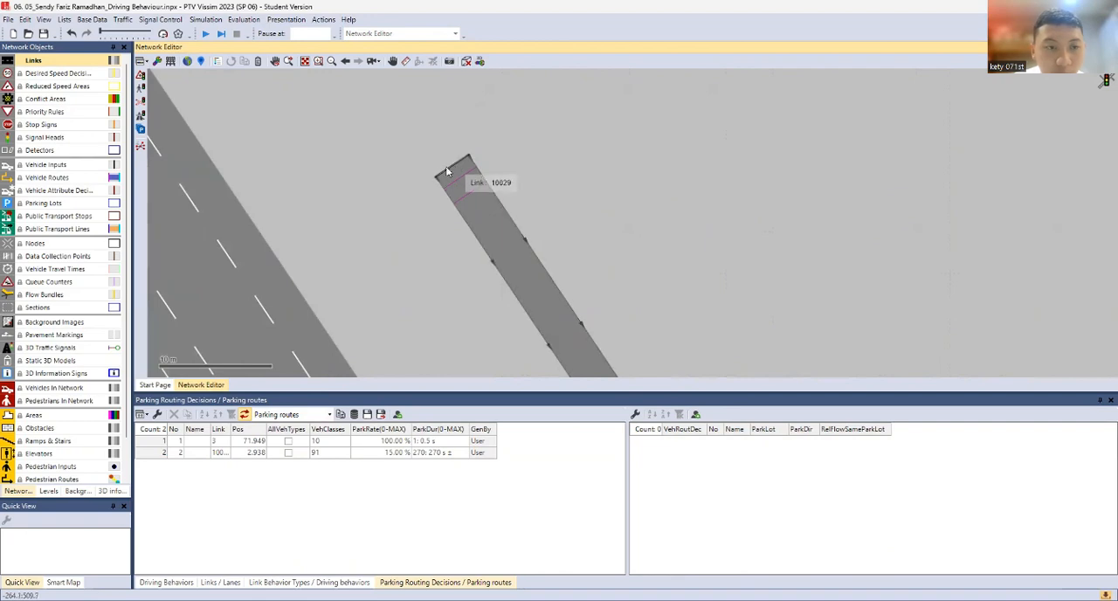
left_click(46, 164)
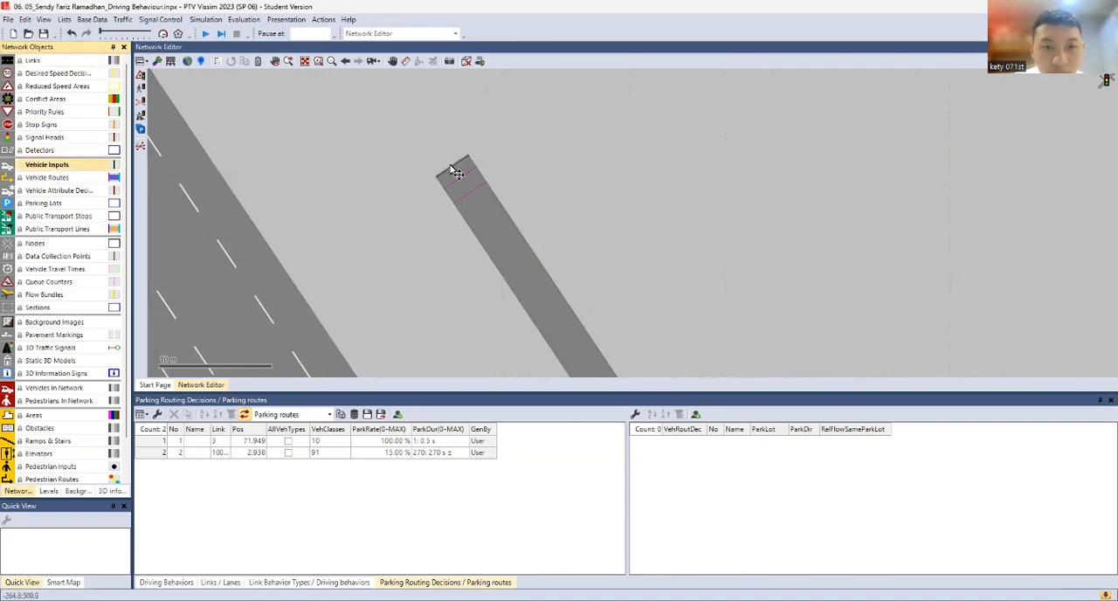
left_click_drag(453, 167, 477, 146)
left_click_drag(532, 121, 533, 126)
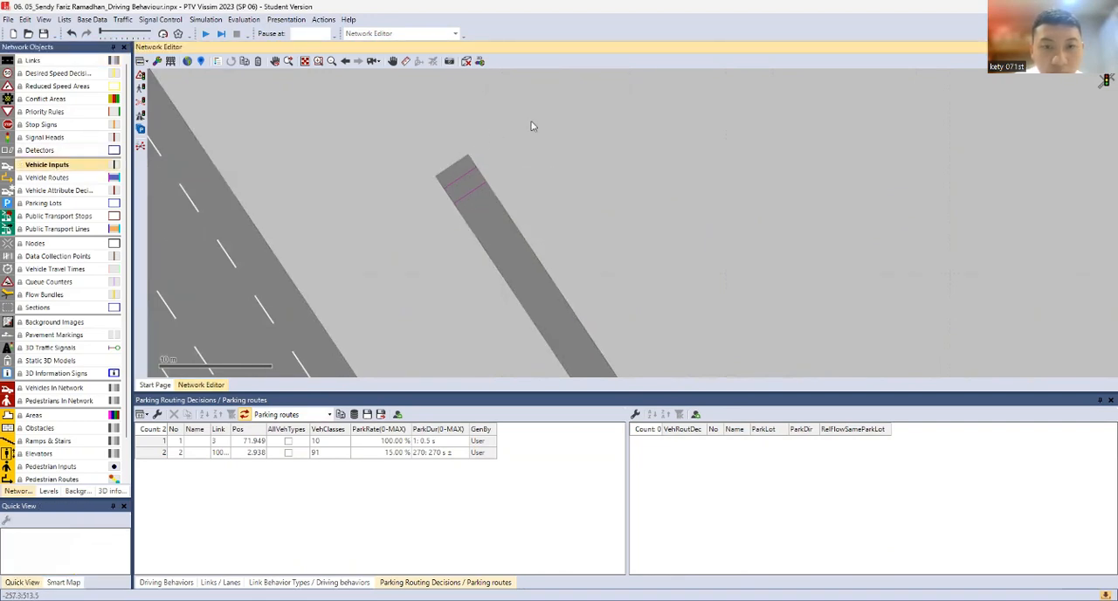
Add a connector from lane 2 of link 4 at about 109.3 m to lane 1 of link 10029 at about 0.7 m
scroll(441, 169, "down", 5)
scroll(454, 210, "up", 3)
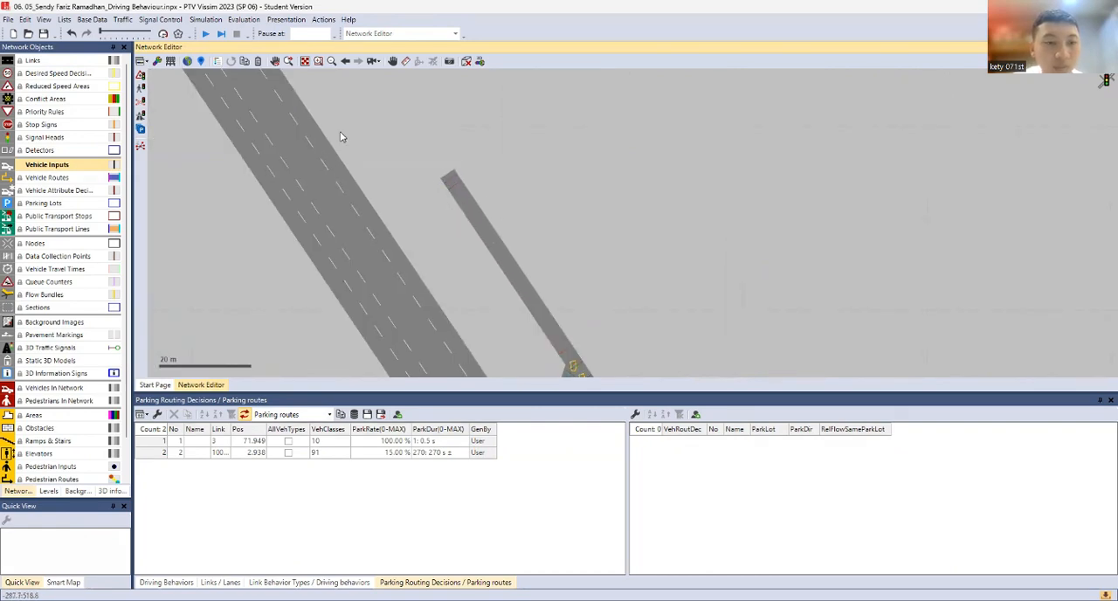
left_click(33, 60)
left_click_drag(334, 177, 333, 247)
left_click(291, 172)
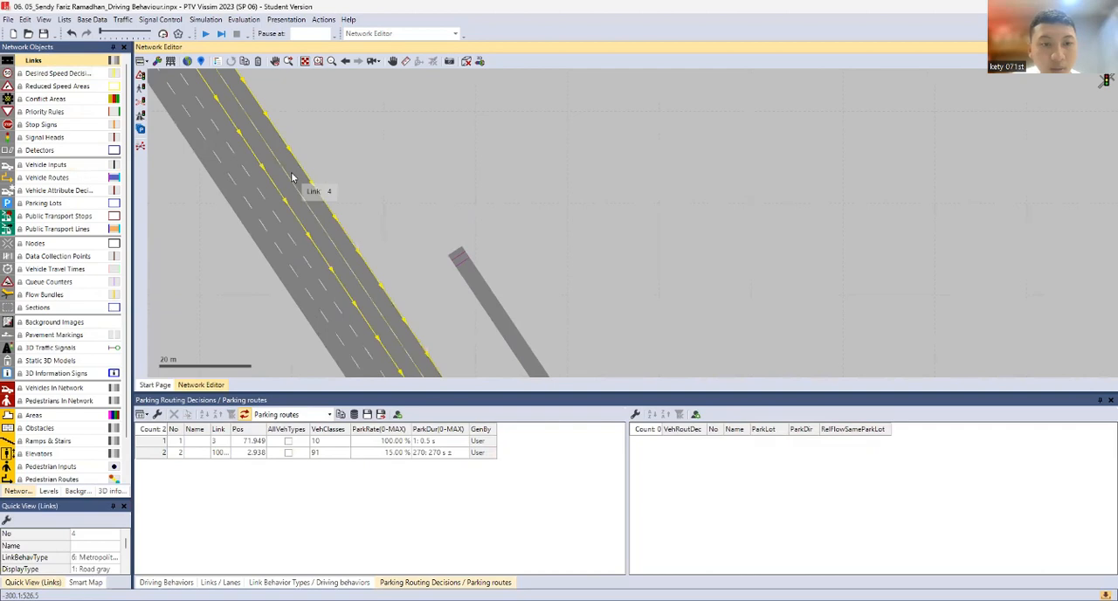
left_click_drag(282, 161, 472, 252)
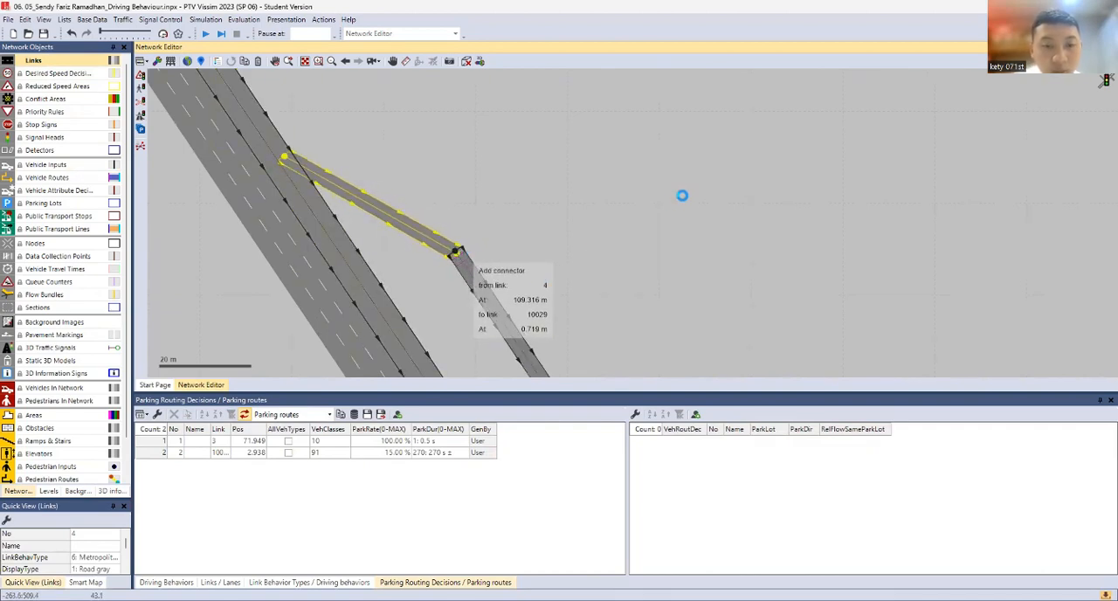
left_click(1018, 466)
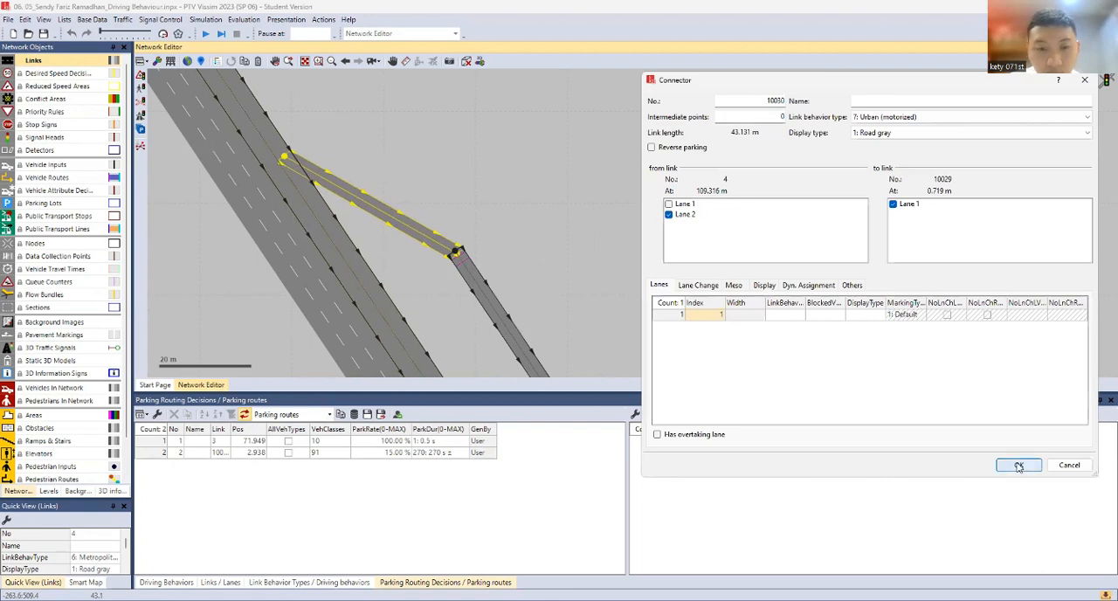
Add an exit connector from lane 1 of link 10027 at about 1.9 m to lane 2 of link 4 at about 293.5 m
scroll(599, 236, "up", 1)
left_click_drag(600, 235, 536, 273)
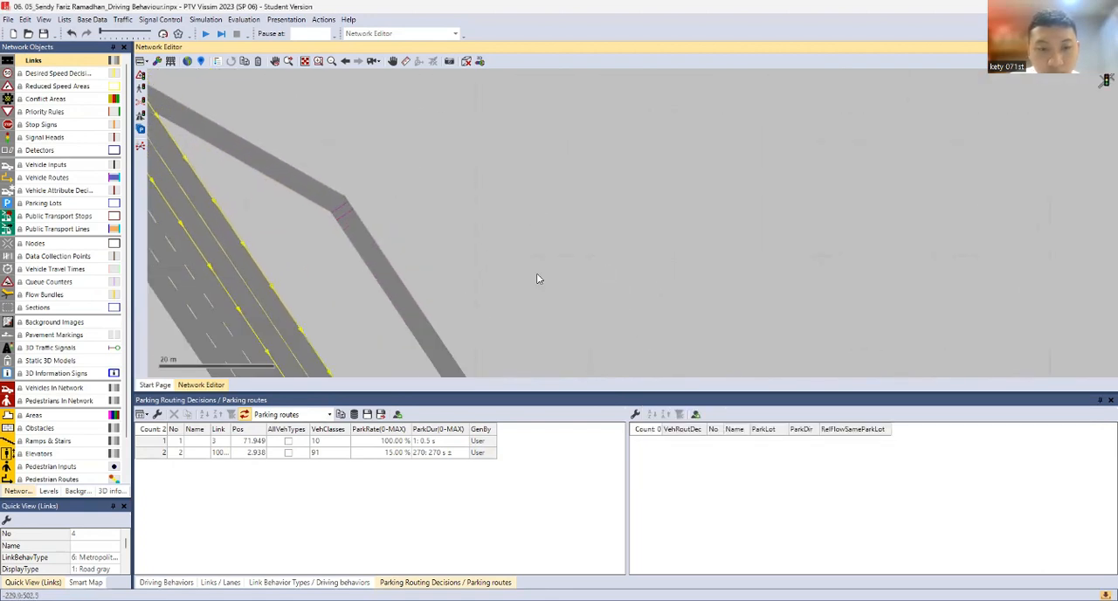
scroll(550, 317, "down", 4)
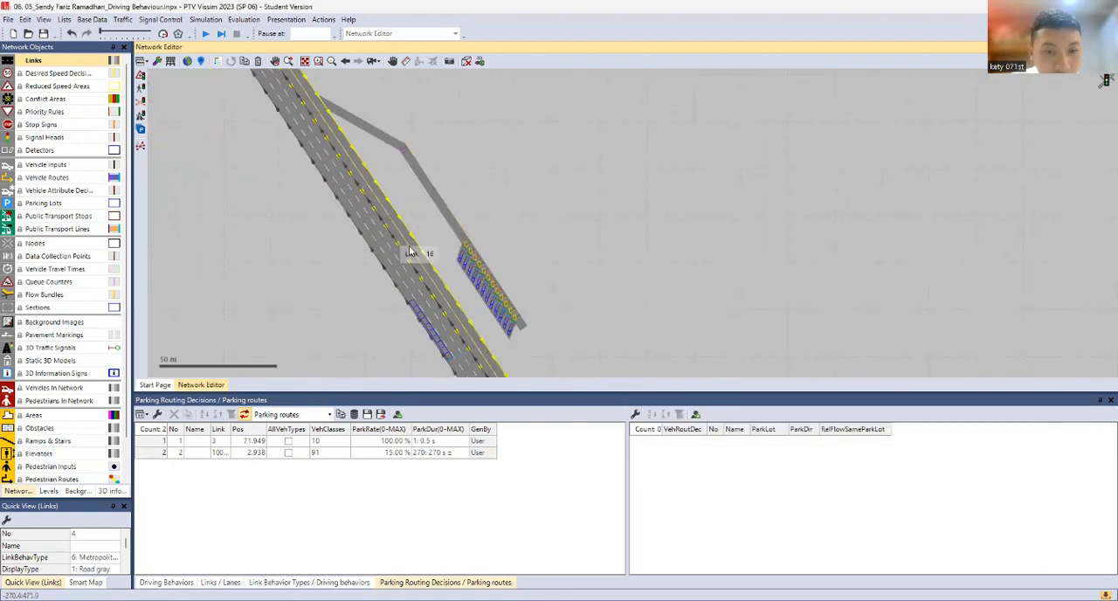
mouse_move(520, 339)
left_mouse_down()
mouse_move(492, 212)
mouse_move(527, 343)
mouse_move(524, 325)
left_mouse_up()
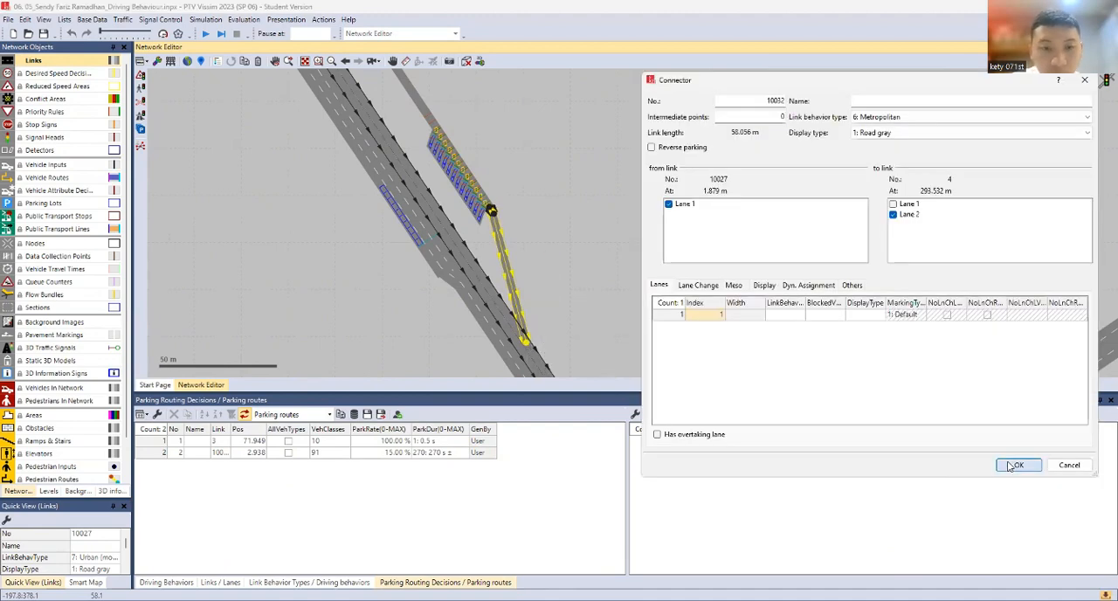
left_click(1010, 464)
Move static vehicle routing decision 9 from link 10029 onto link 4 upstream of the parking entrance, adjusting its incomplete route
left_click(531, 199)
left_click_drag(480, 155, 564, 330)
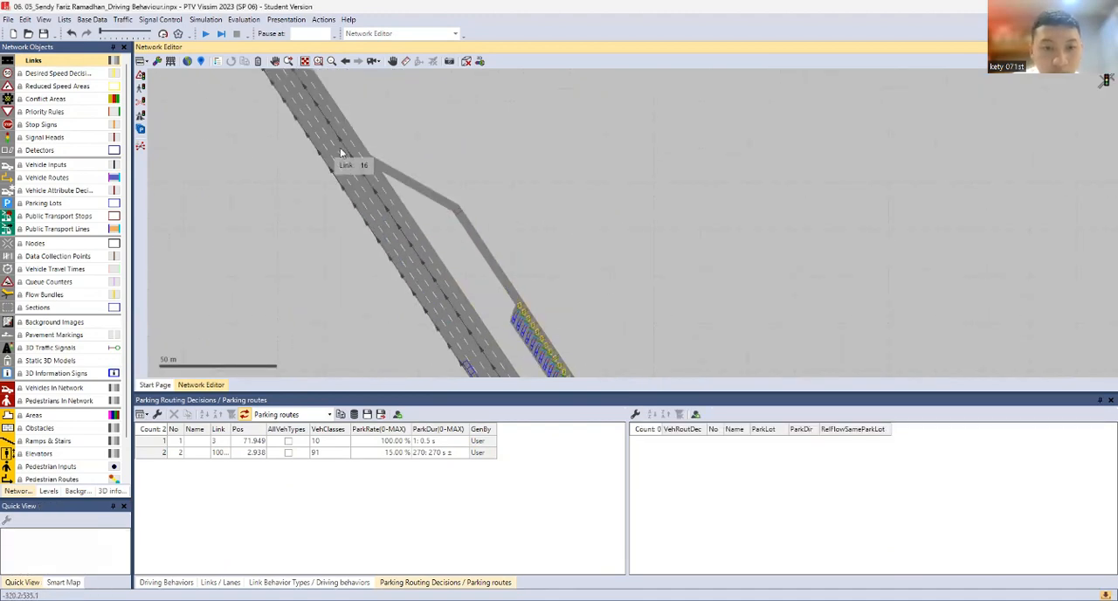
scroll(433, 172, "up", 3)
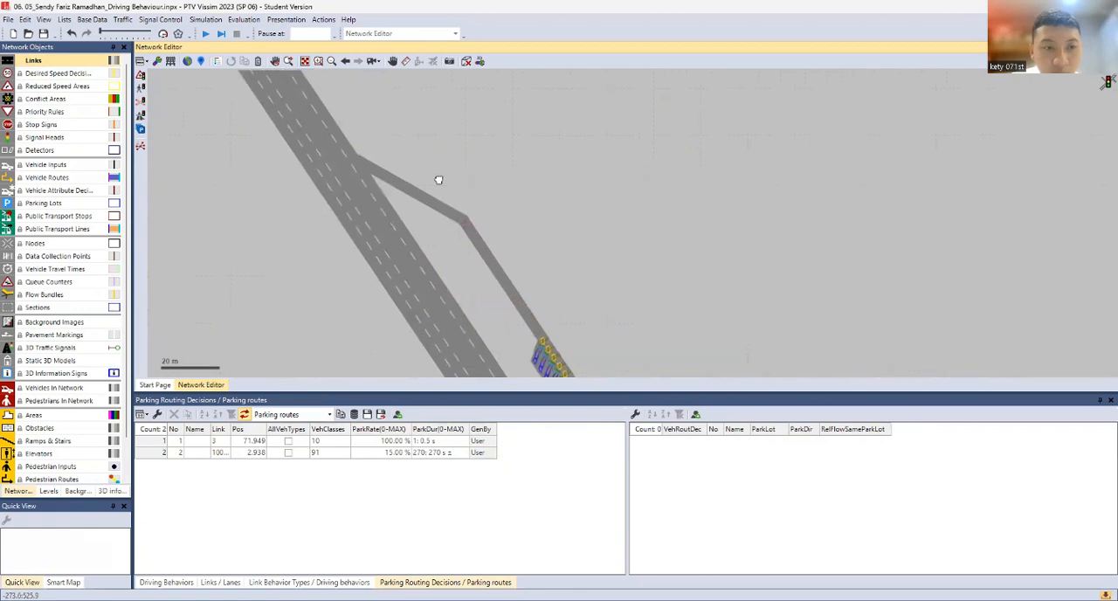
left_click(52, 178)
left_click(488, 267)
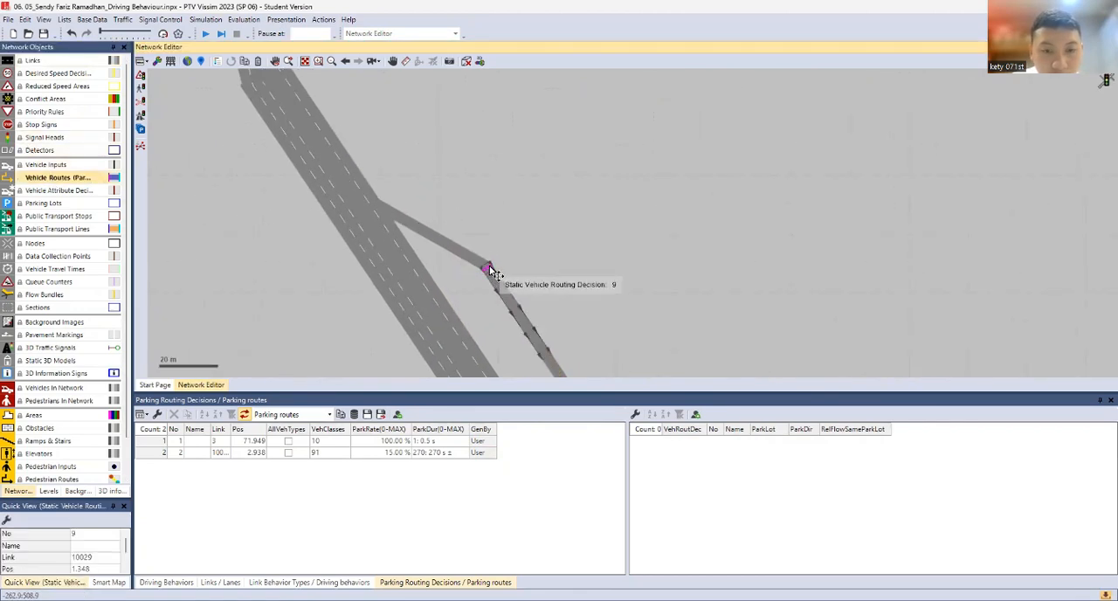
left_click_drag(488, 267, 329, 182)
scroll(365, 230, "down", 2)
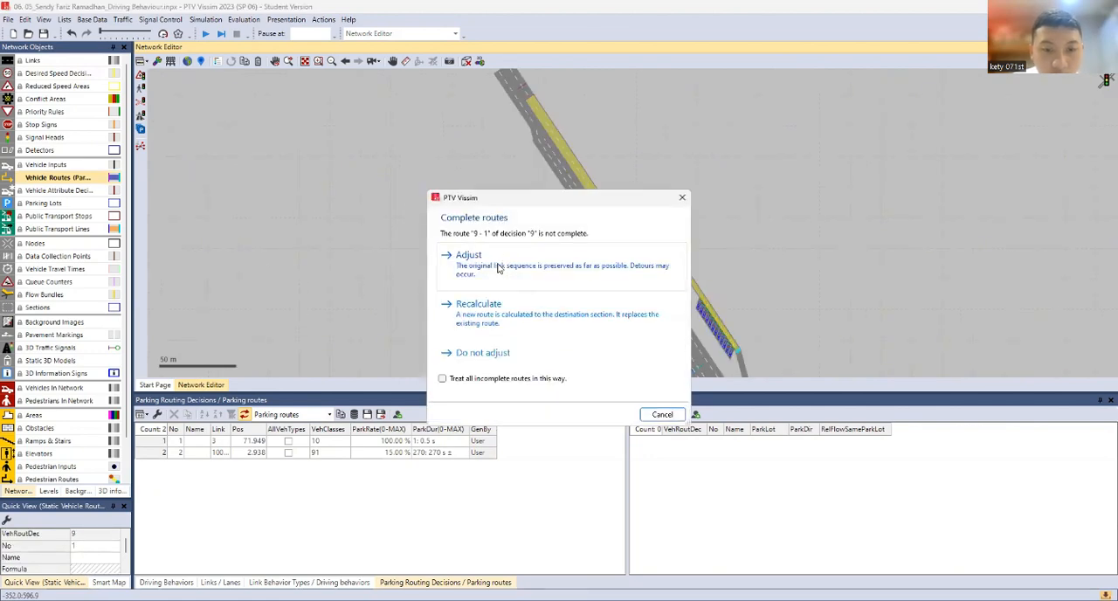
left_click(498, 269)
Move parking routing decision 2 from link 10029 onto link 4 at about 34.5 m, adjusting all its incomplete parking routes
left_click(665, 242)
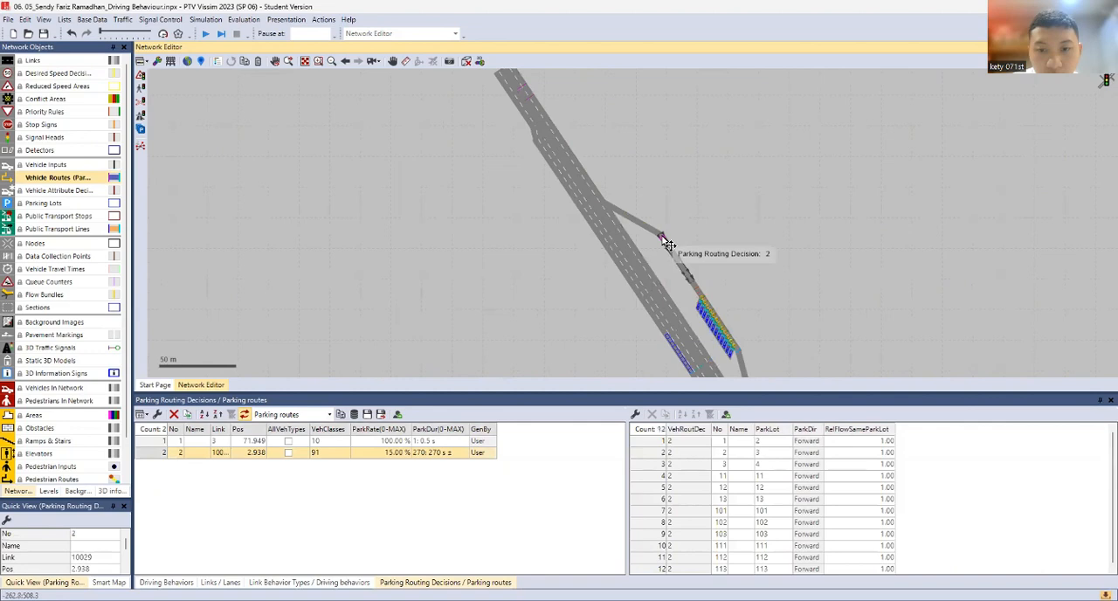
left_click_drag(666, 242, 536, 112)
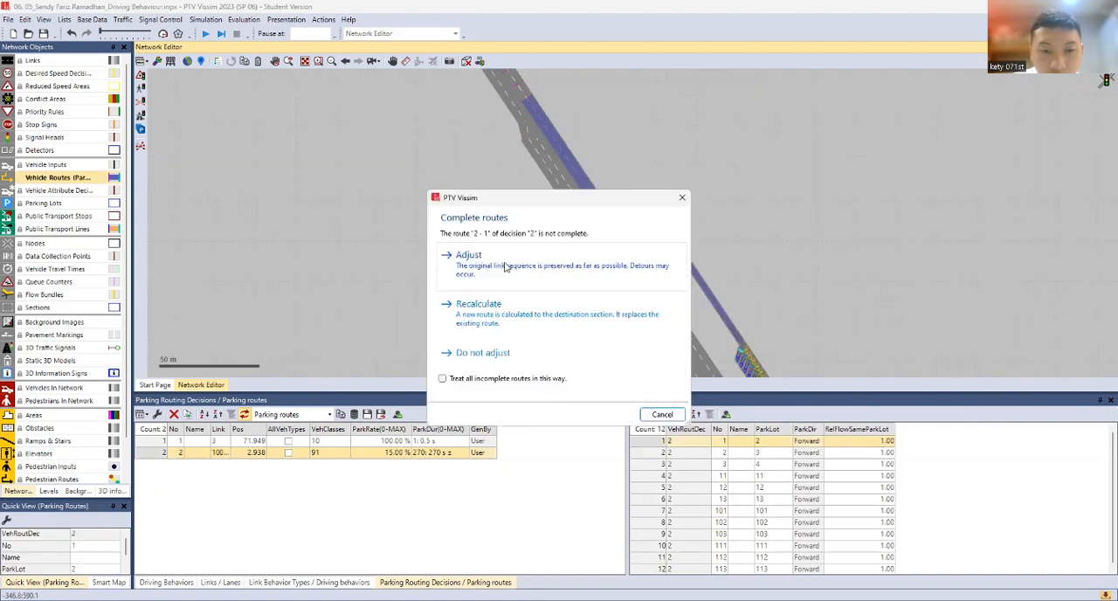
left_click(450, 378)
left_click(467, 272)
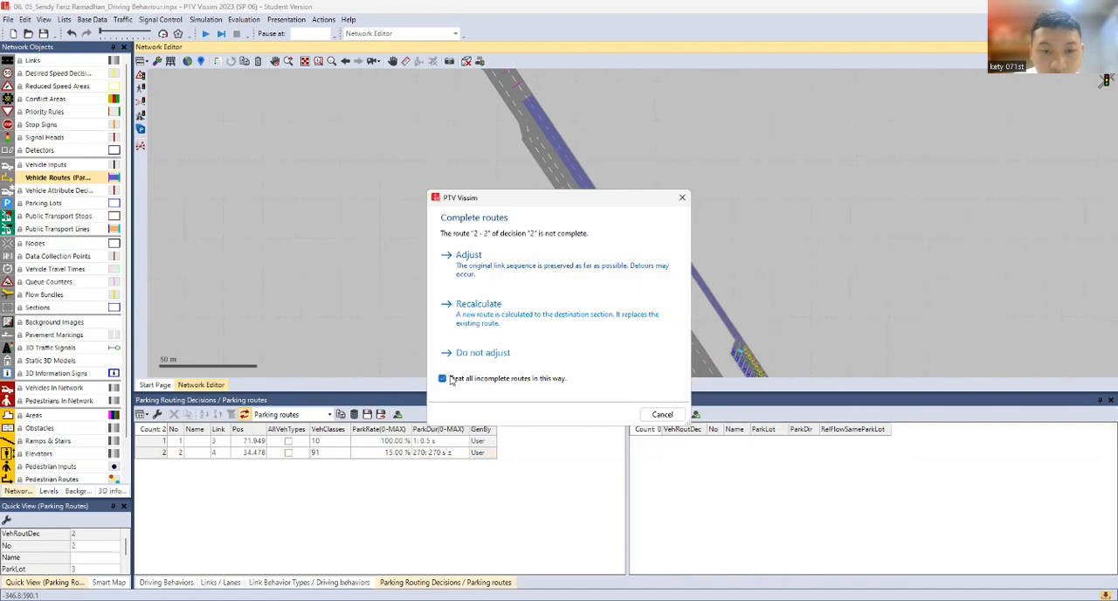
left_click(468, 273)
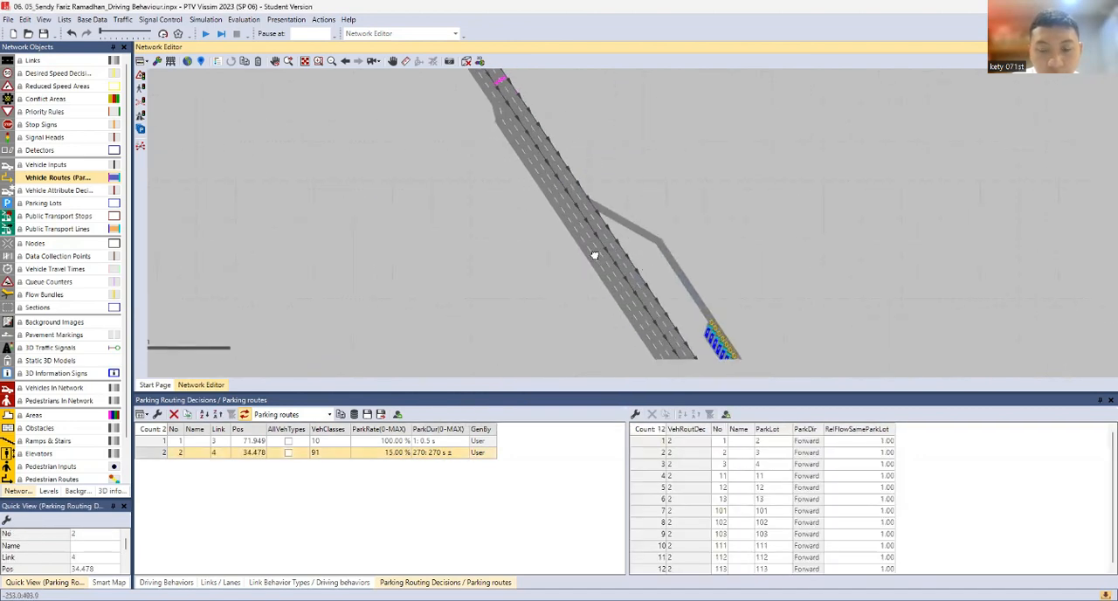
Set the vehicle class of parking routing decision 2 to only 10: Car, deselecting 91: Car
left_click_drag(479, 169, 474, 240)
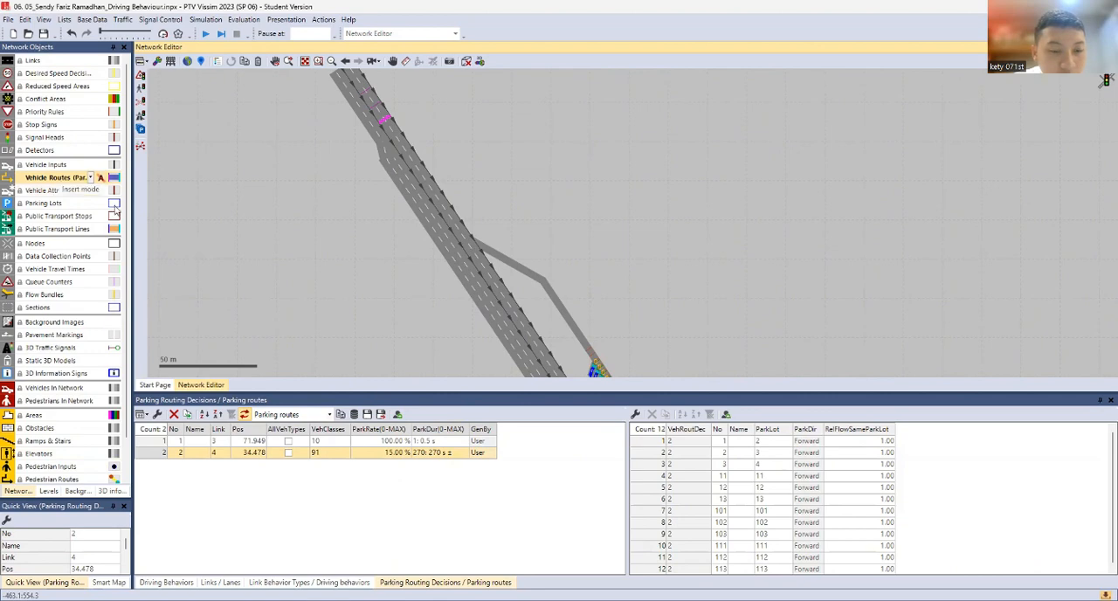
left_click(342, 458)
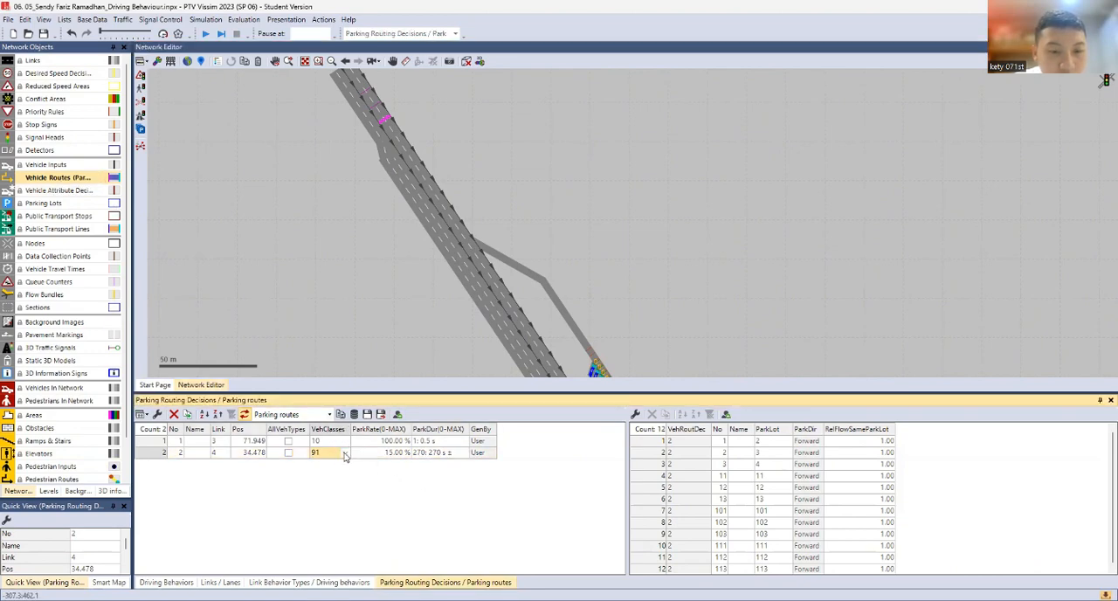
left_click(346, 455)
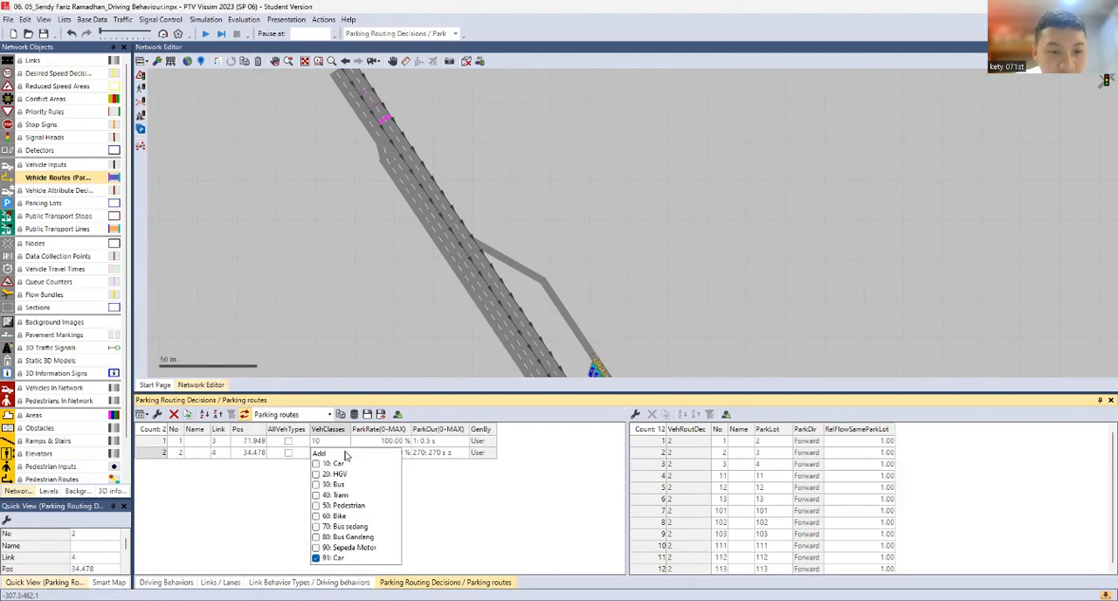
left_click(333, 556)
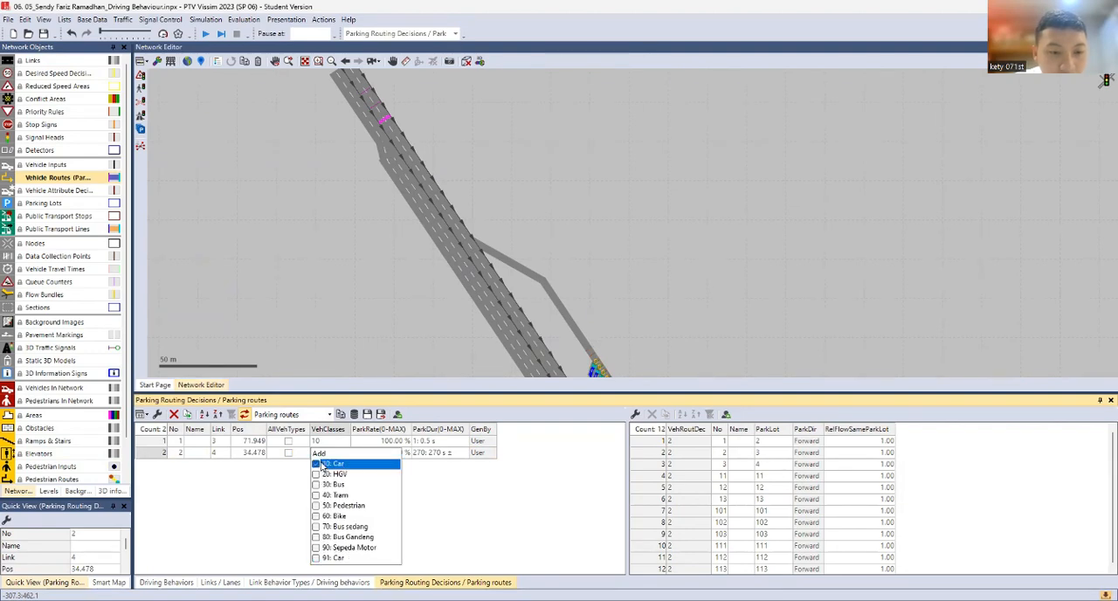
left_click(454, 506)
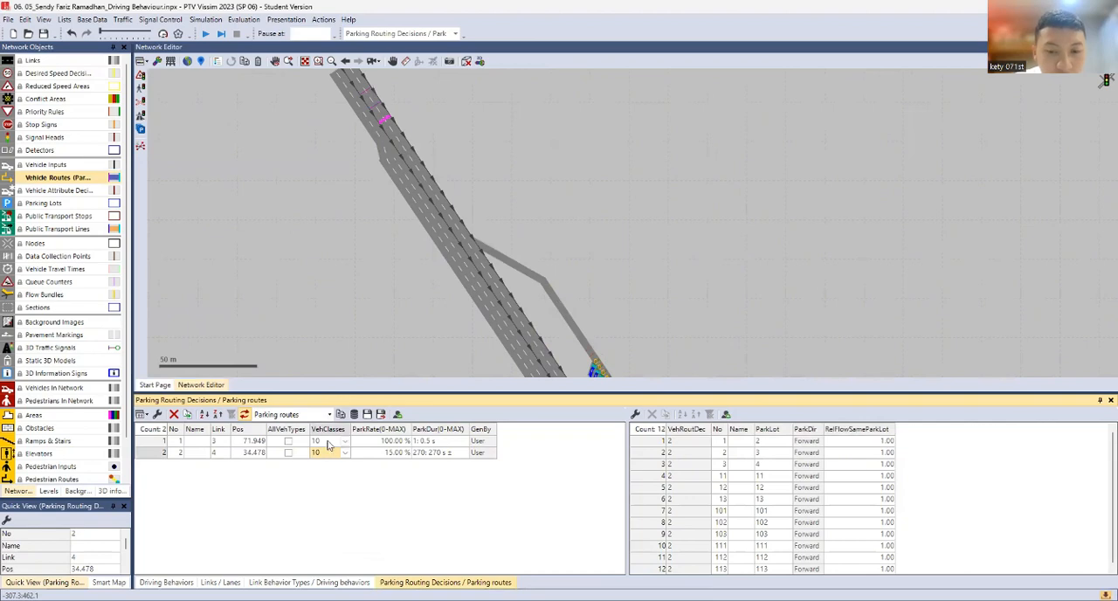
Check each parking route of parking routing decision 2 from link 4 to its parking lot, one by one
left_click(645, 440)
left_click(650, 452)
left_click(650, 464)
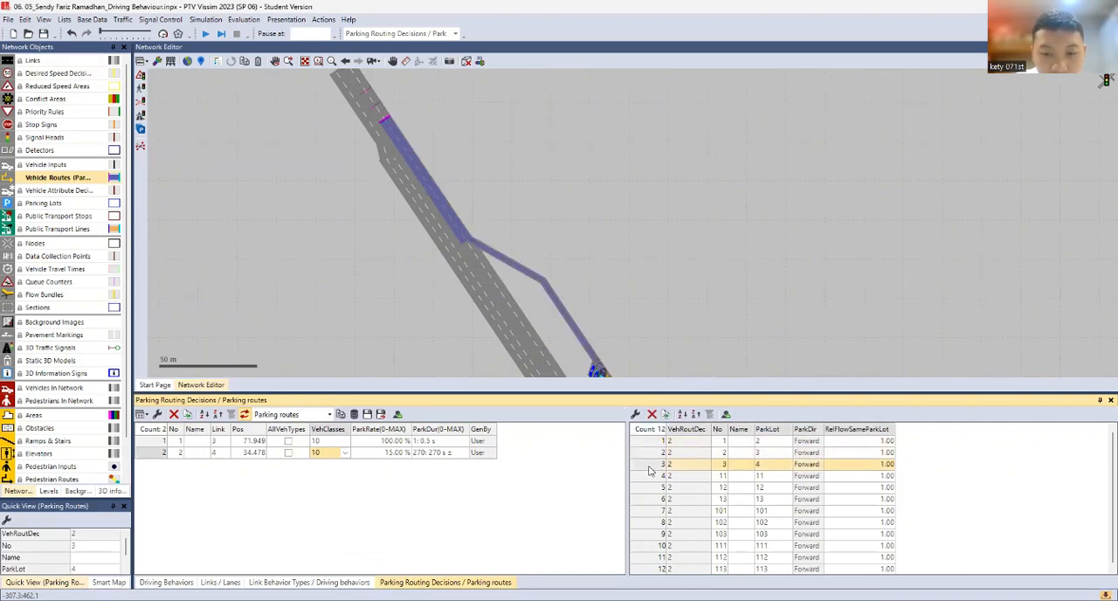
left_click(649, 476)
left_click(649, 487)
left_click(649, 499)
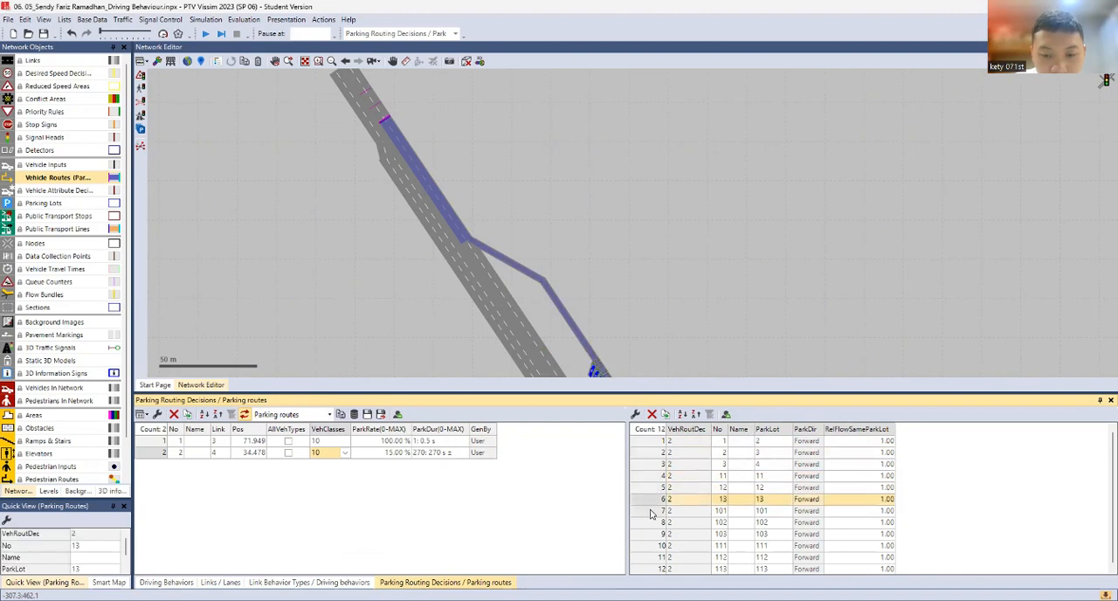
left_click(650, 511)
left_click(649, 510)
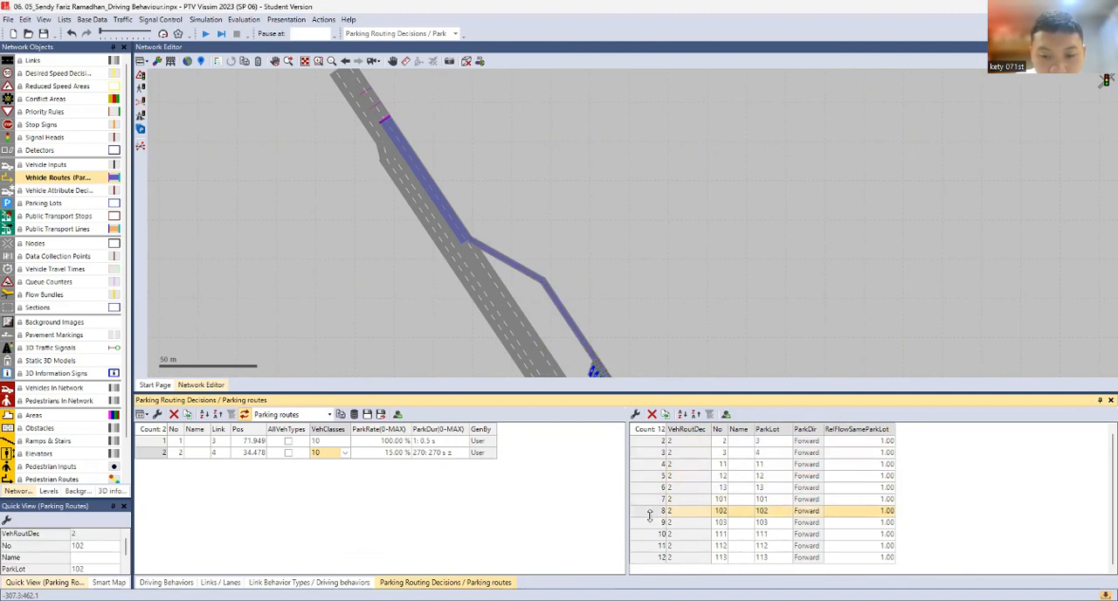
left_click(650, 522)
left_click(651, 534)
left_click(652, 545)
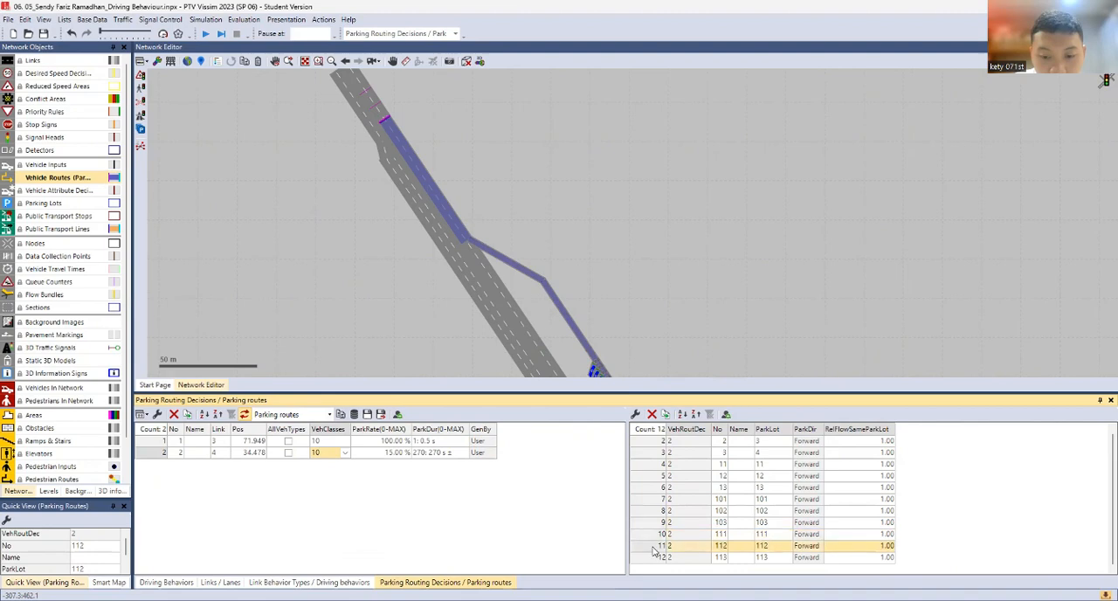
left_click(652, 557)
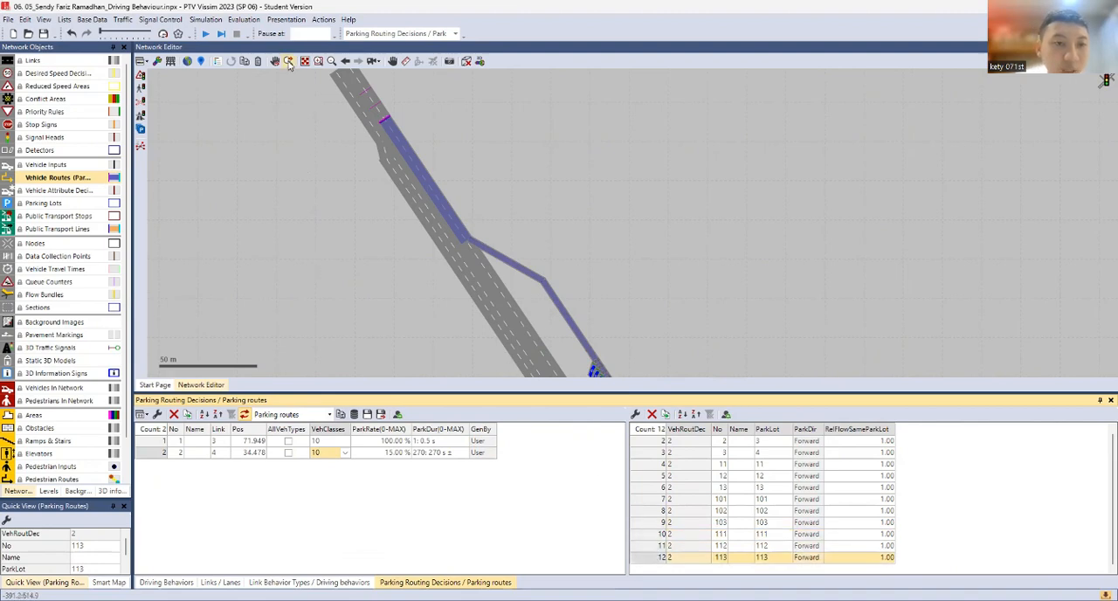
Run the simulation, watch cars use the angled off-street parking in 3D, stop the run and return to the 2D view
left_click(205, 33)
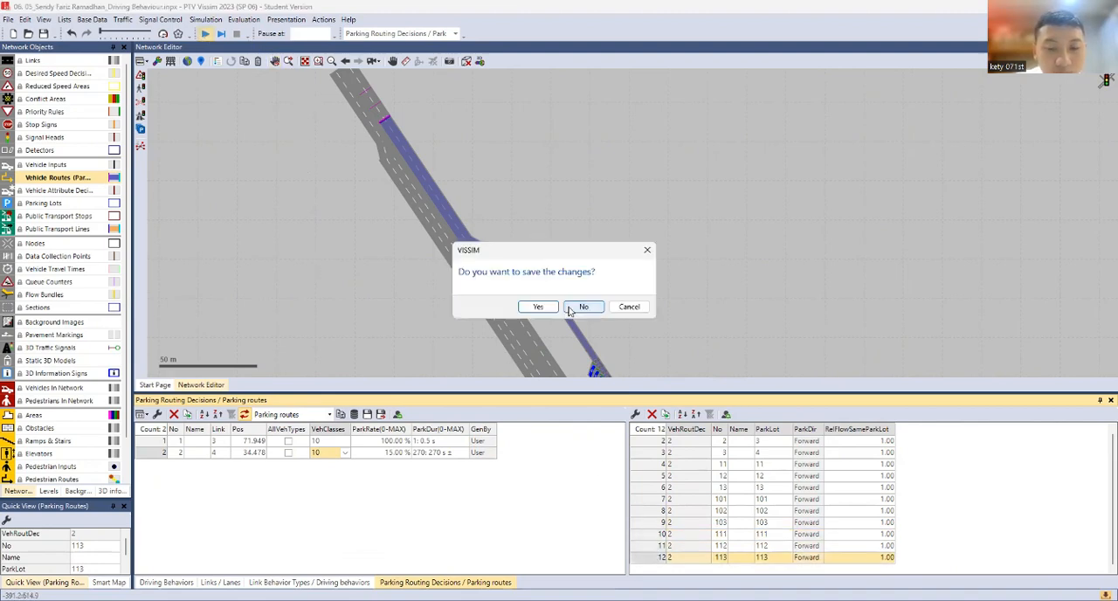
key("Return")
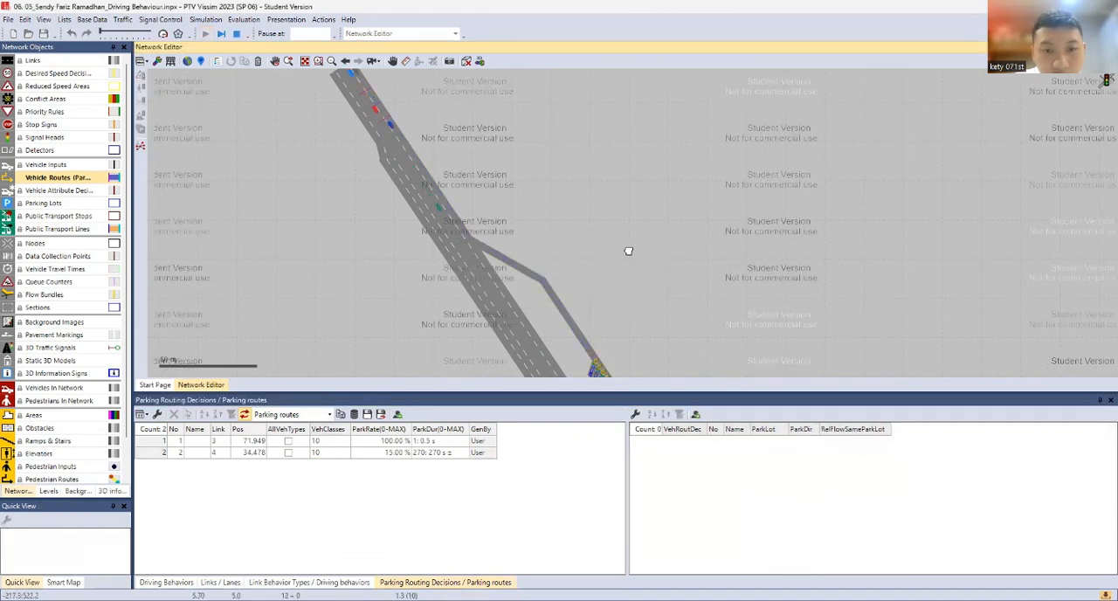
left_click_drag(626, 250, 526, 215)
scroll(526, 214, "down", 1)
left_click(467, 61)
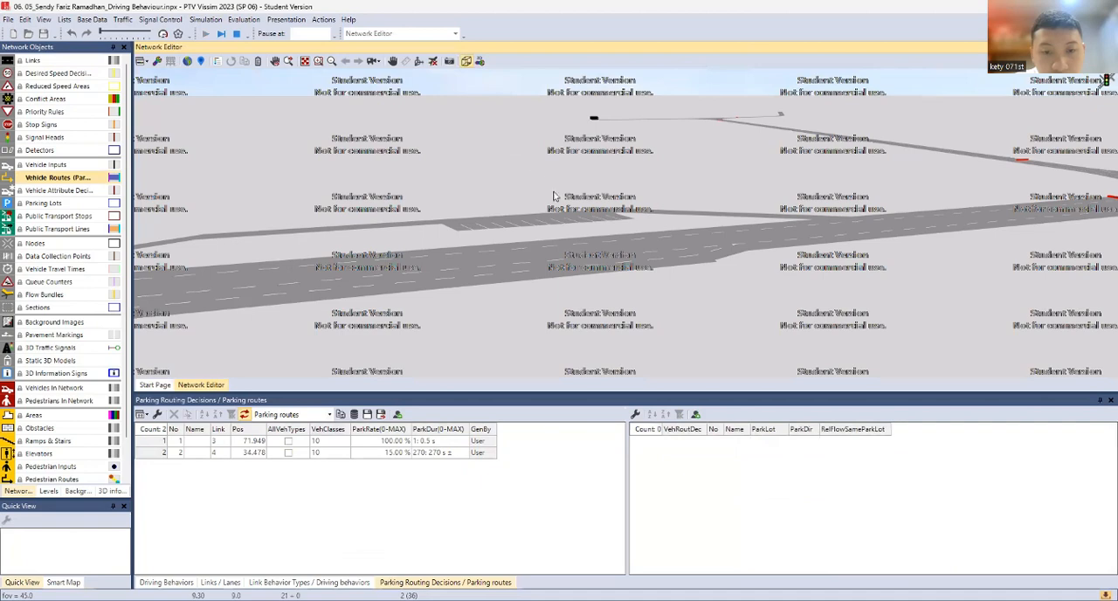
left_click_drag(417, 269, 494, 242)
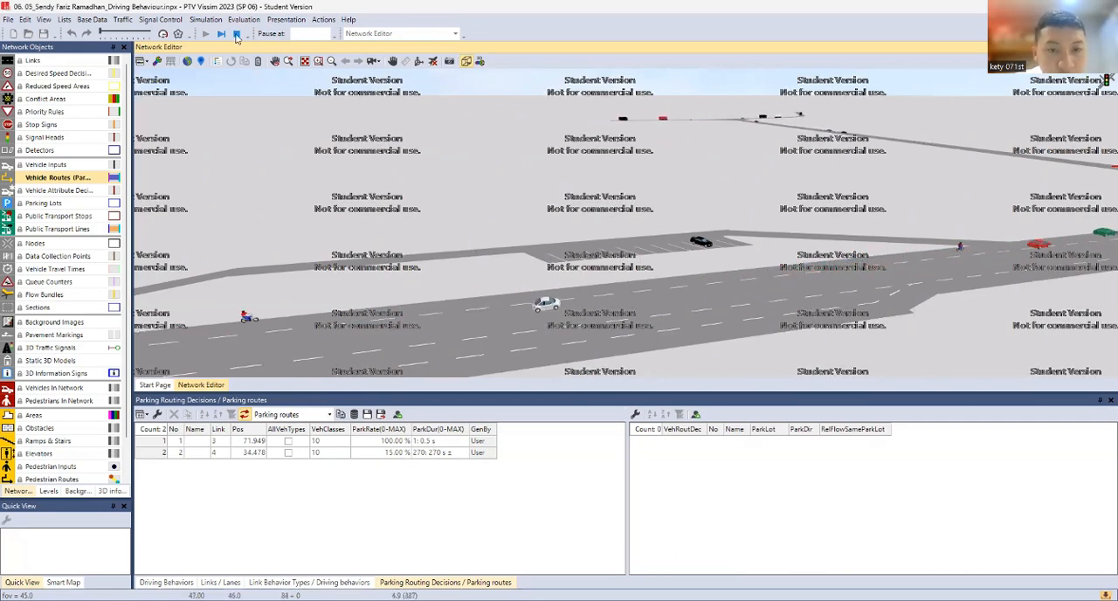
left_click(629, 345)
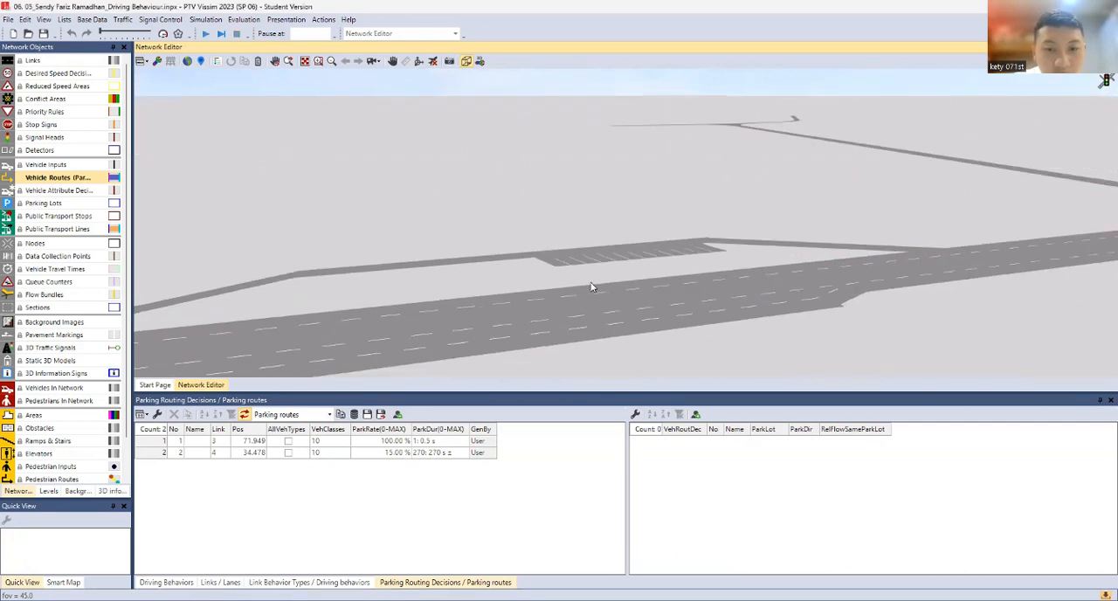
left_click(463, 61)
Add a stop sign named "Ambil Krcis" on lane 1 of parking access link 10029 at about 12.9 m
scroll(461, 243, "up", 3)
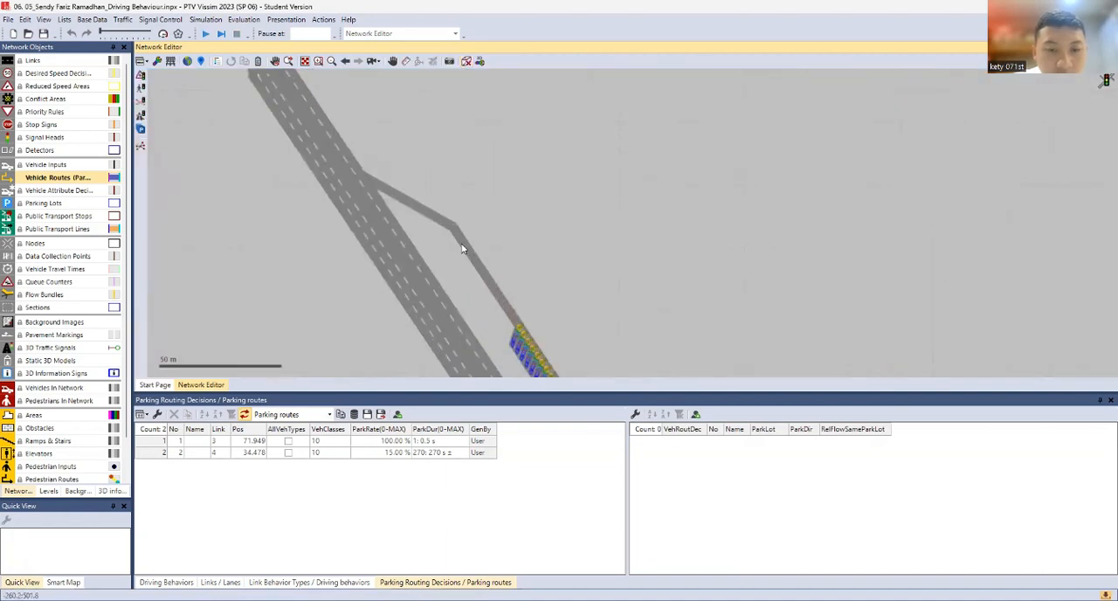
scroll(460, 233, "up", 2)
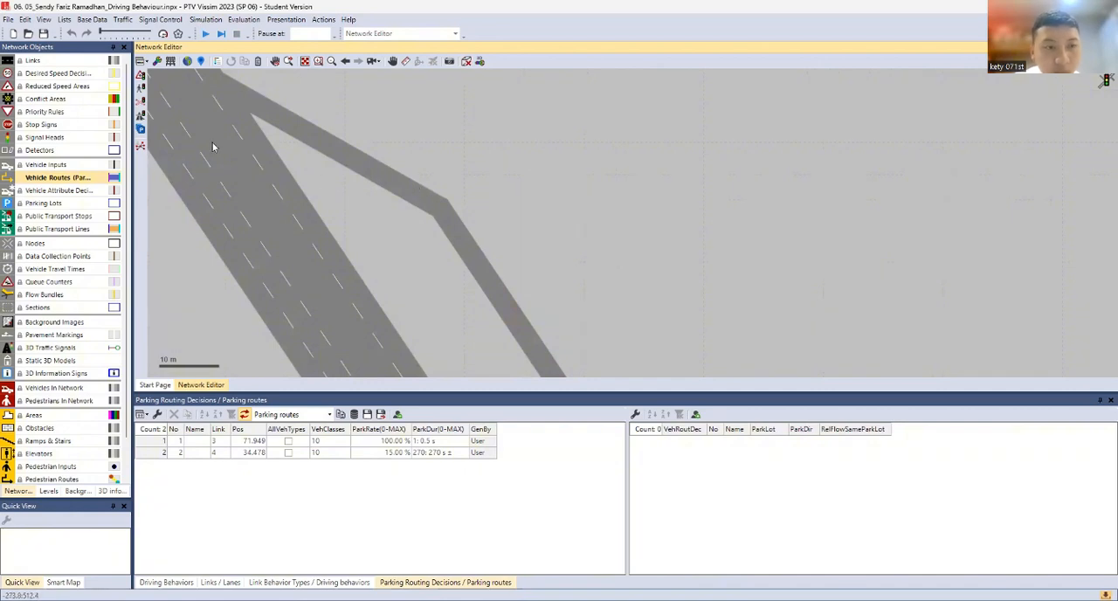
left_click(51, 125)
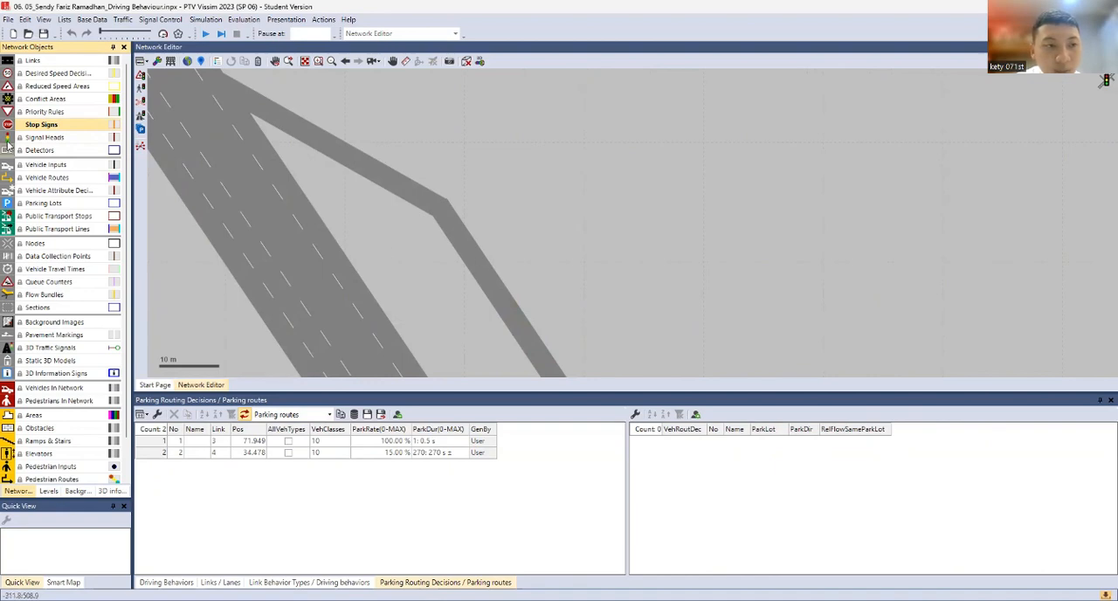
right_click(482, 271)
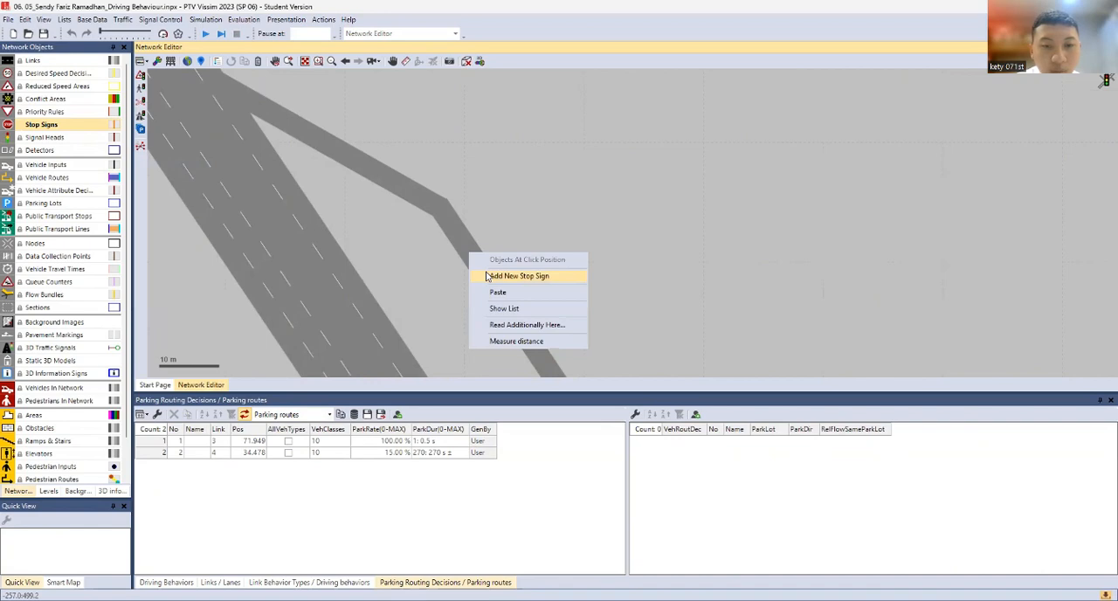
left_click(486, 276)
left_click(247, 104)
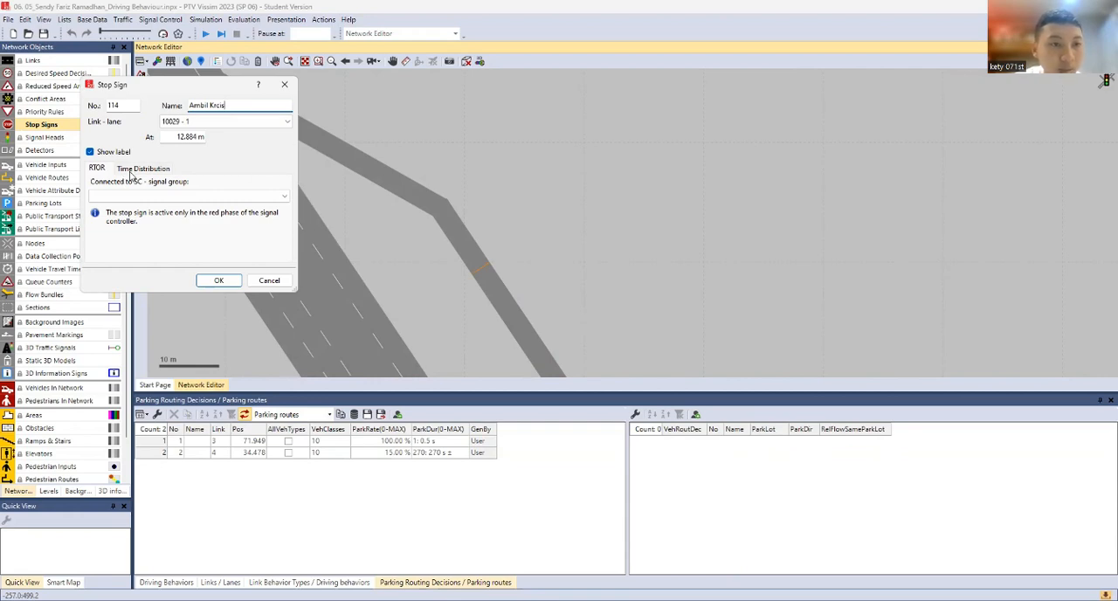
Give the stop sign a dwell time distribution of 2: 0.9 s for vehicle class 10: Car
left_click(130, 172)
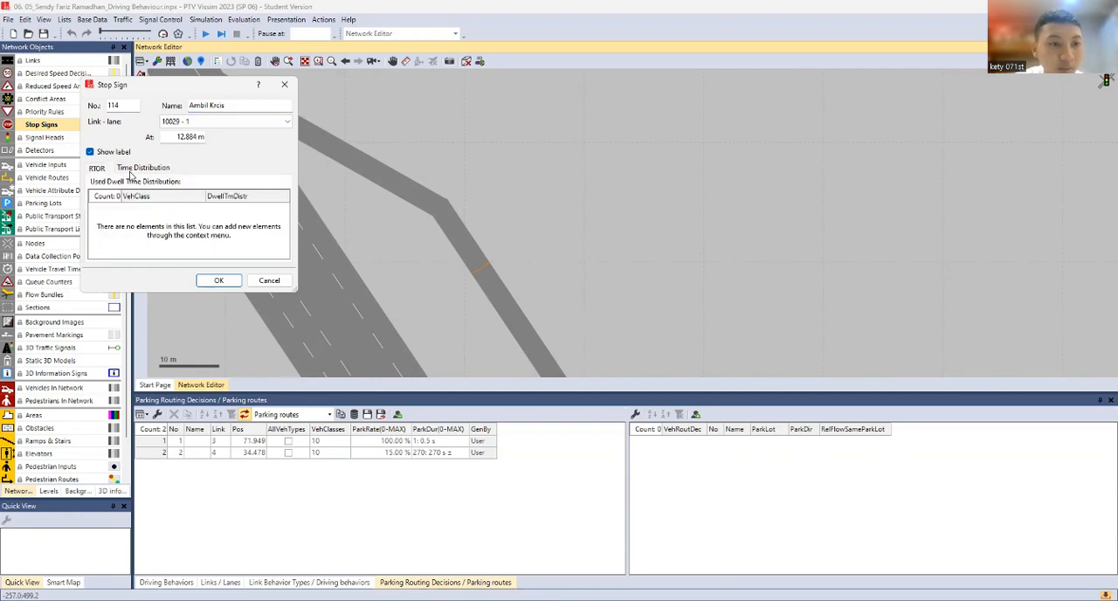
right_click(143, 231)
left_click(182, 237)
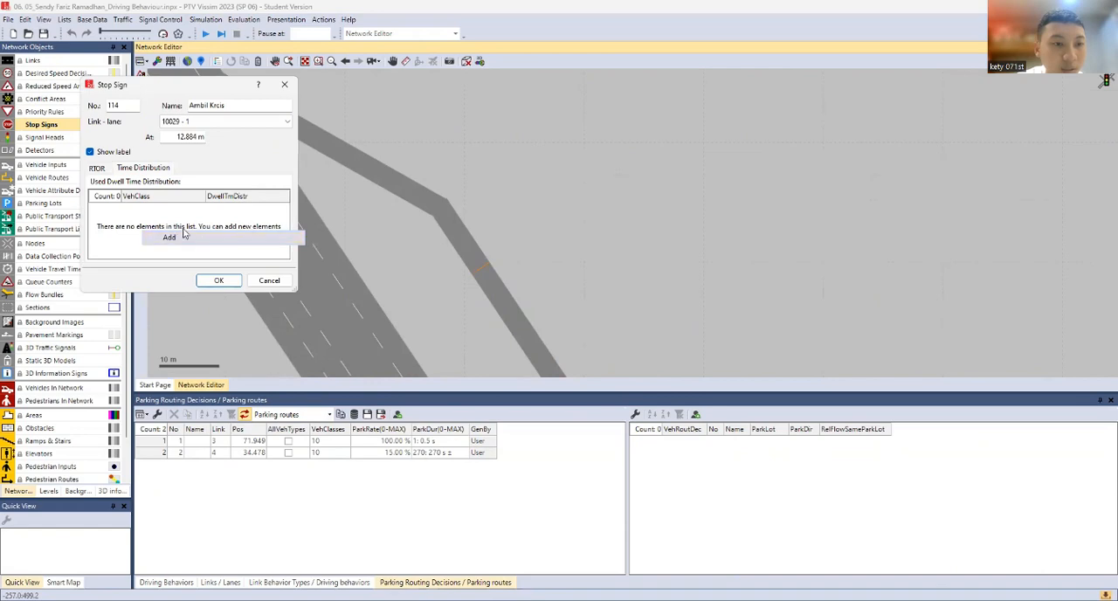
left_click(239, 211)
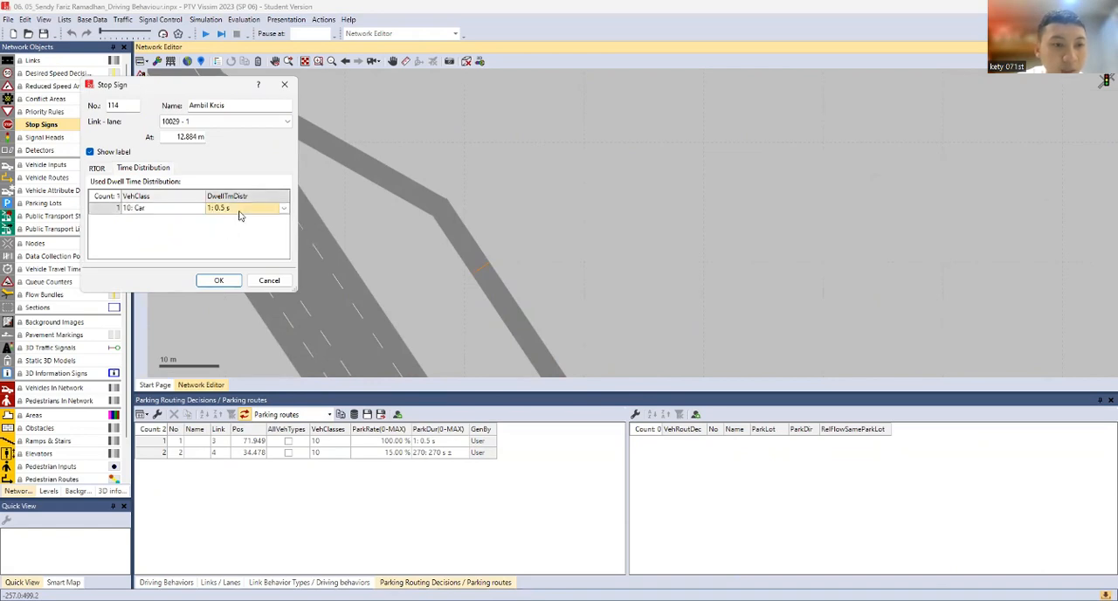
left_click(242, 214)
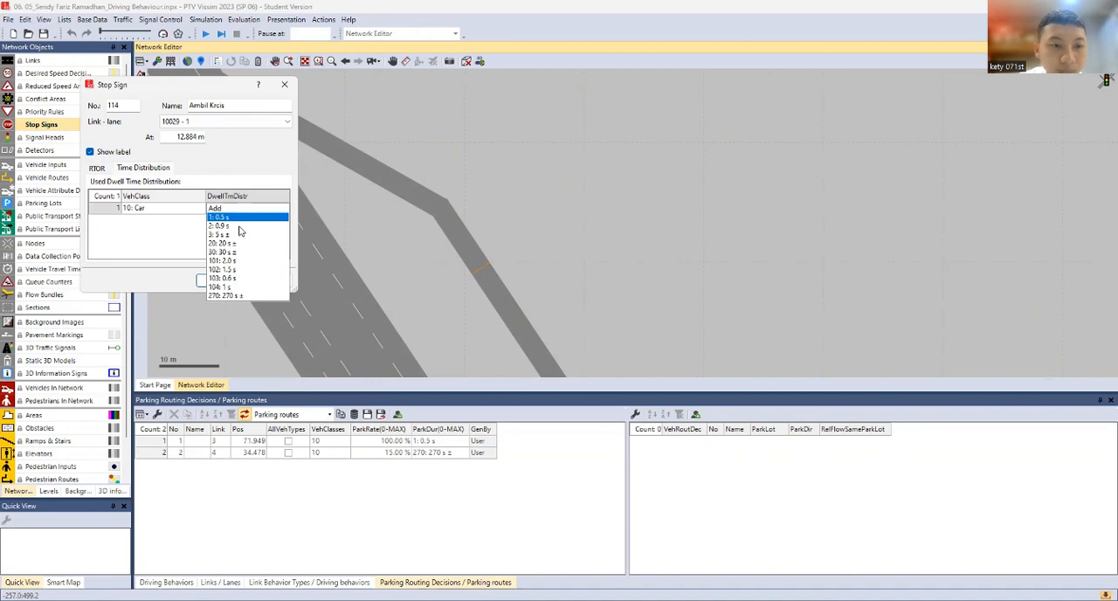
left_click(232, 217)
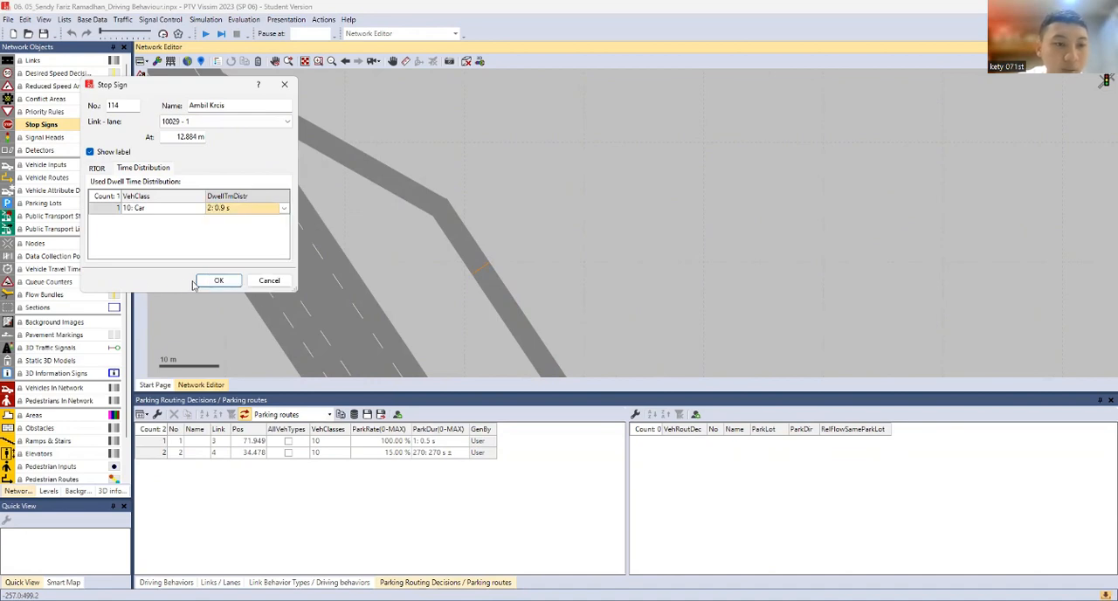
left_click(219, 280)
Add a stop sign on lane 1 of parking exit link 10032 at about 34.9 m
scroll(546, 277, "down", 5)
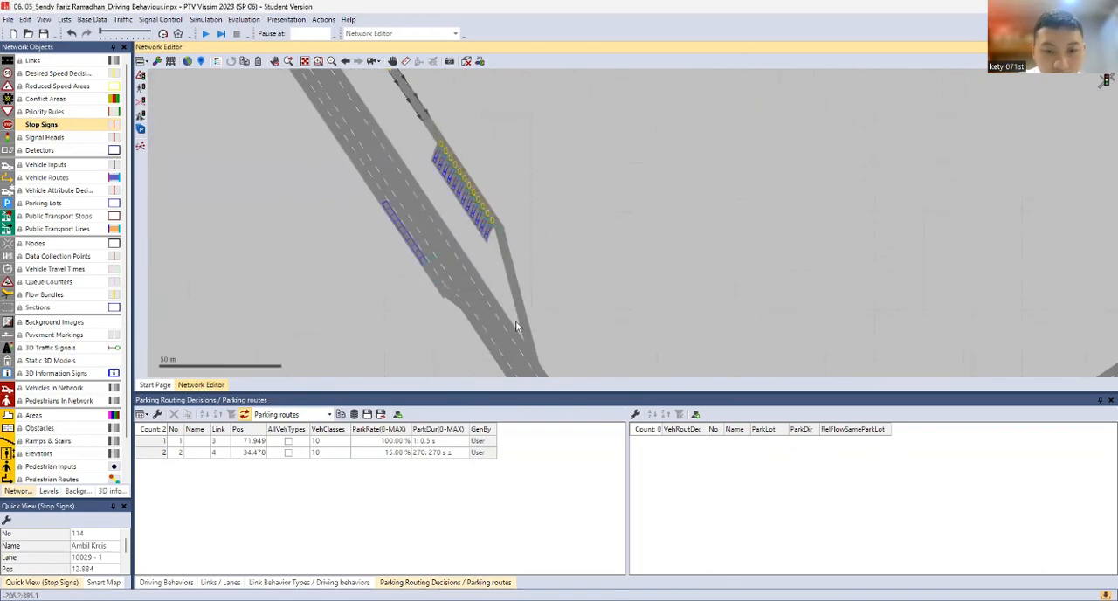
left_click(521, 321)
scroll(524, 320, "up", 2)
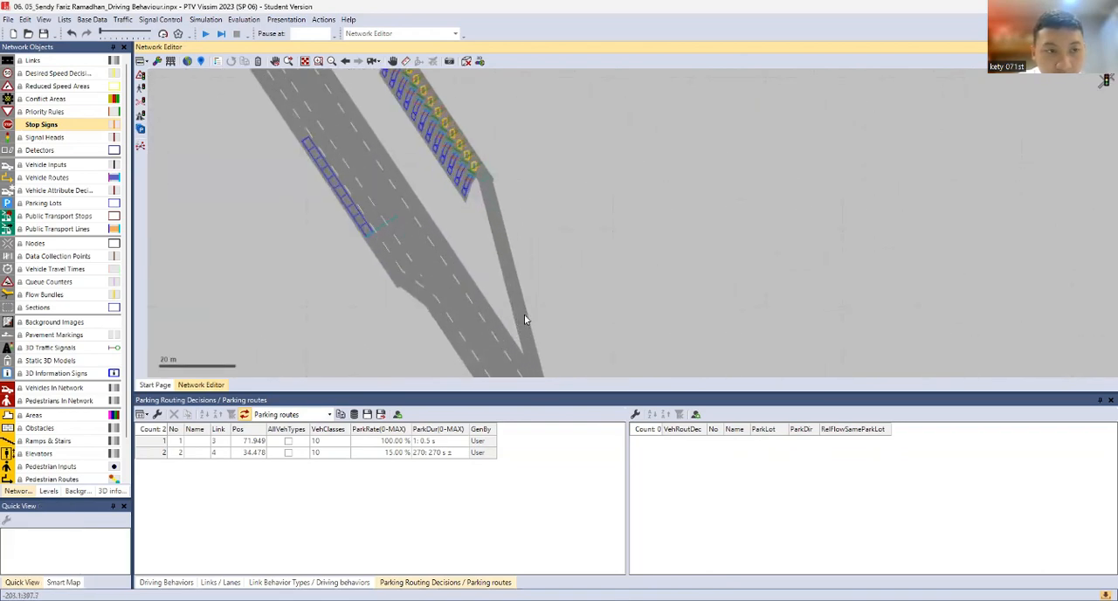
right_click(517, 302)
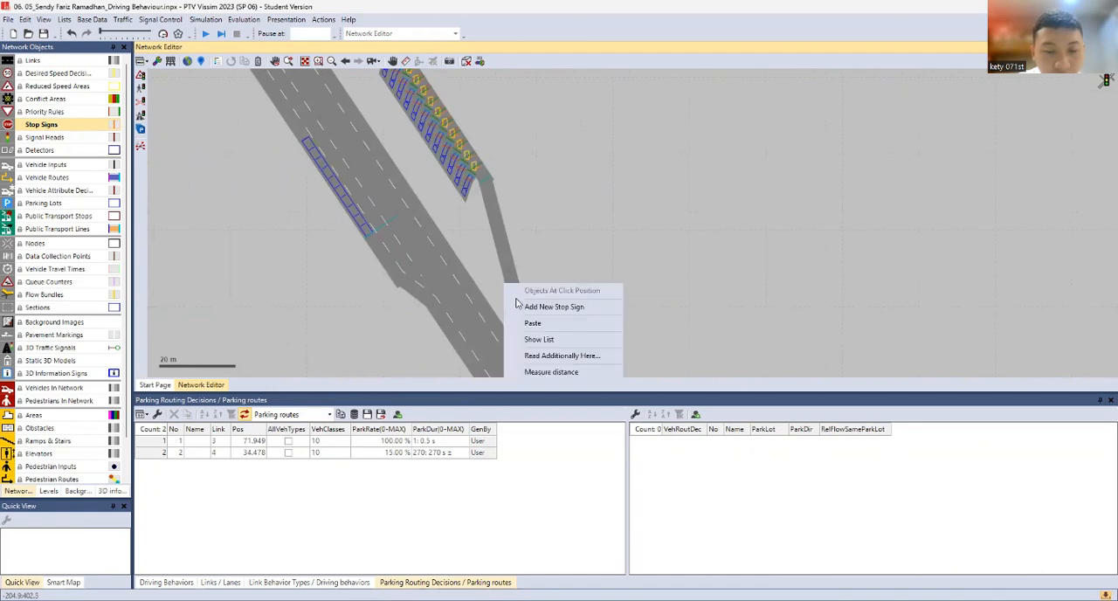
left_click(68, 58)
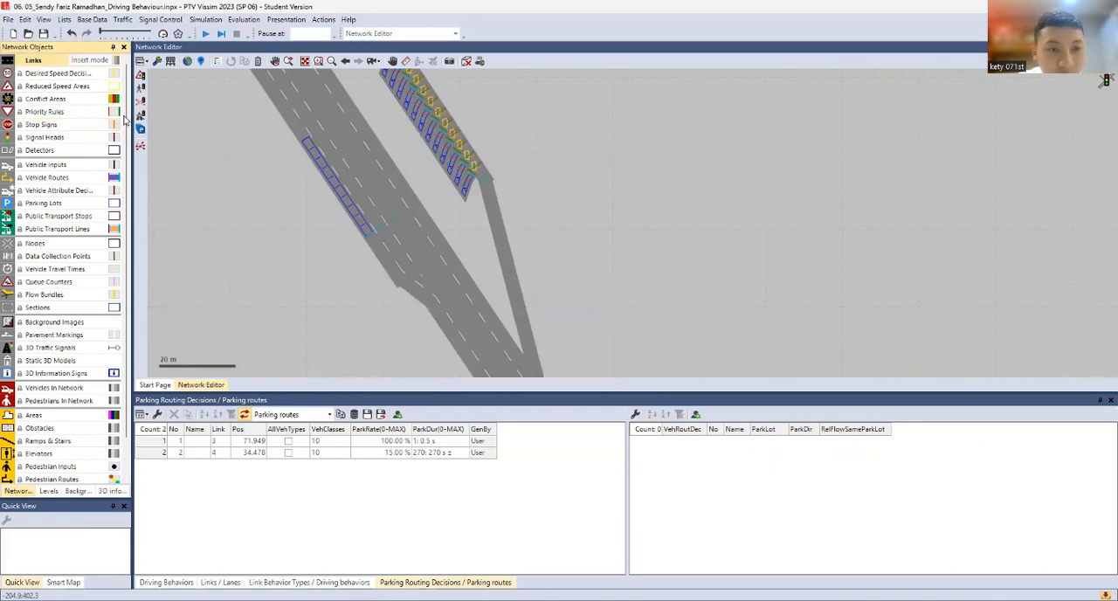
left_click(521, 318)
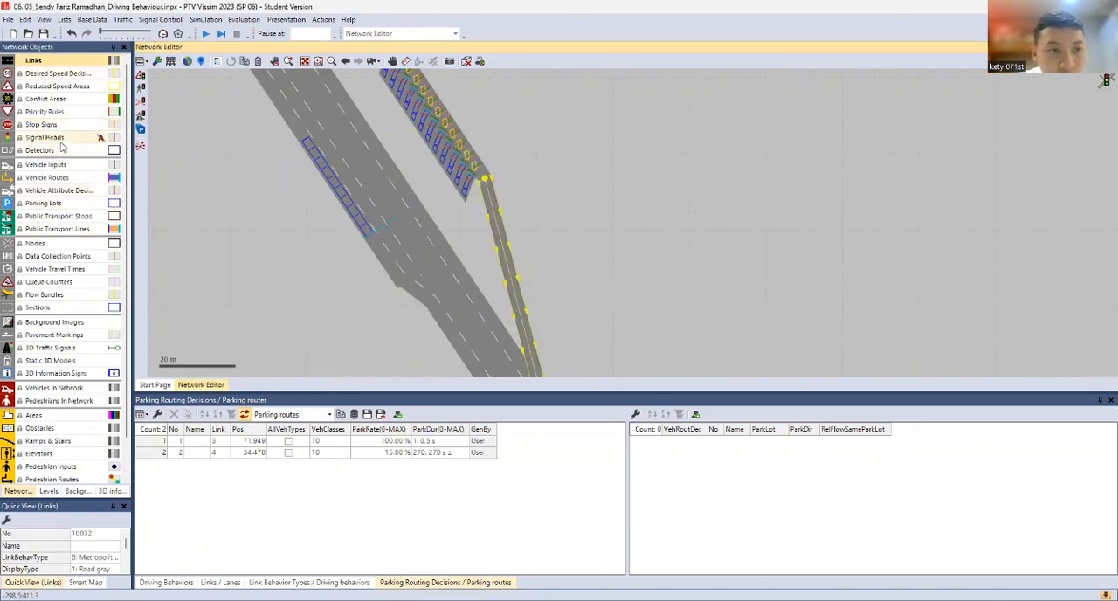
left_click(59, 125)
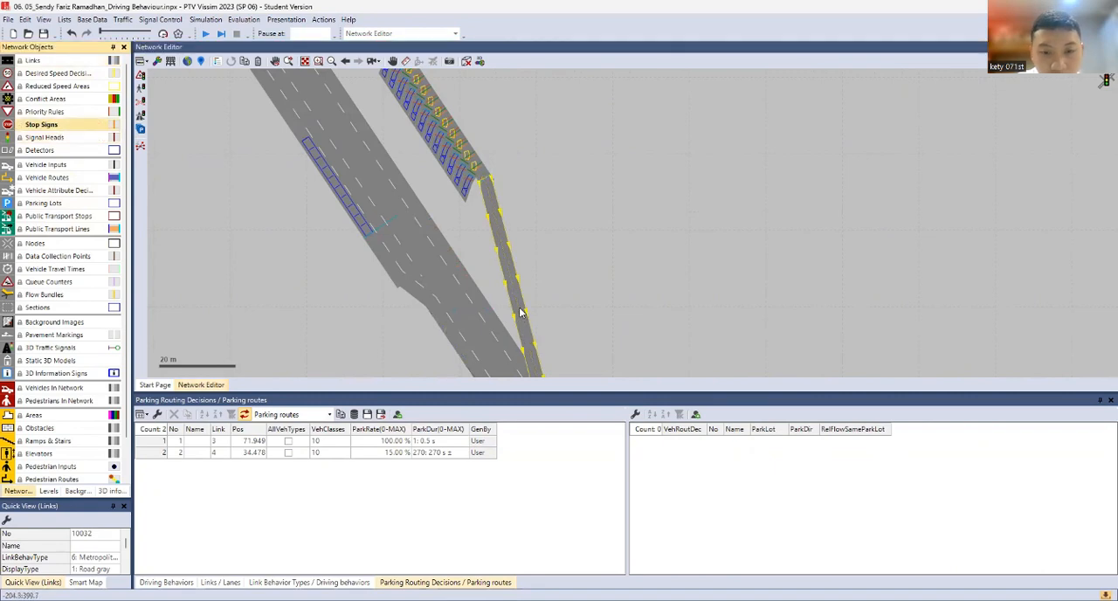
right_click(520, 311)
left_click(529, 320)
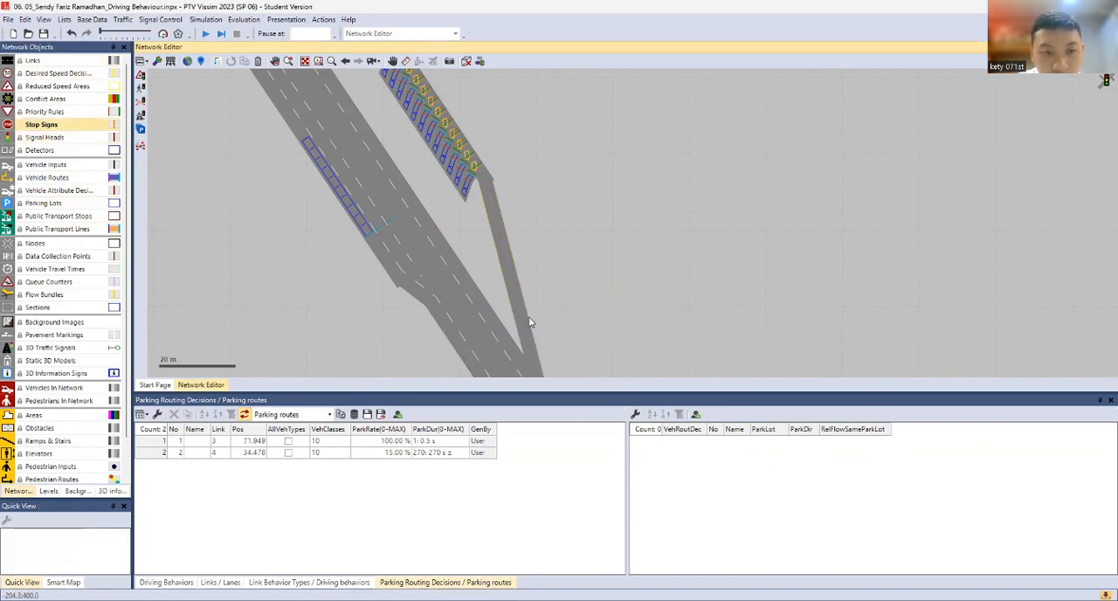
Give the exit stop sign dwell time distribution 3: 5 s for vehicle class 10: Car and name it "Bayar Karcis"
right_click(208, 225)
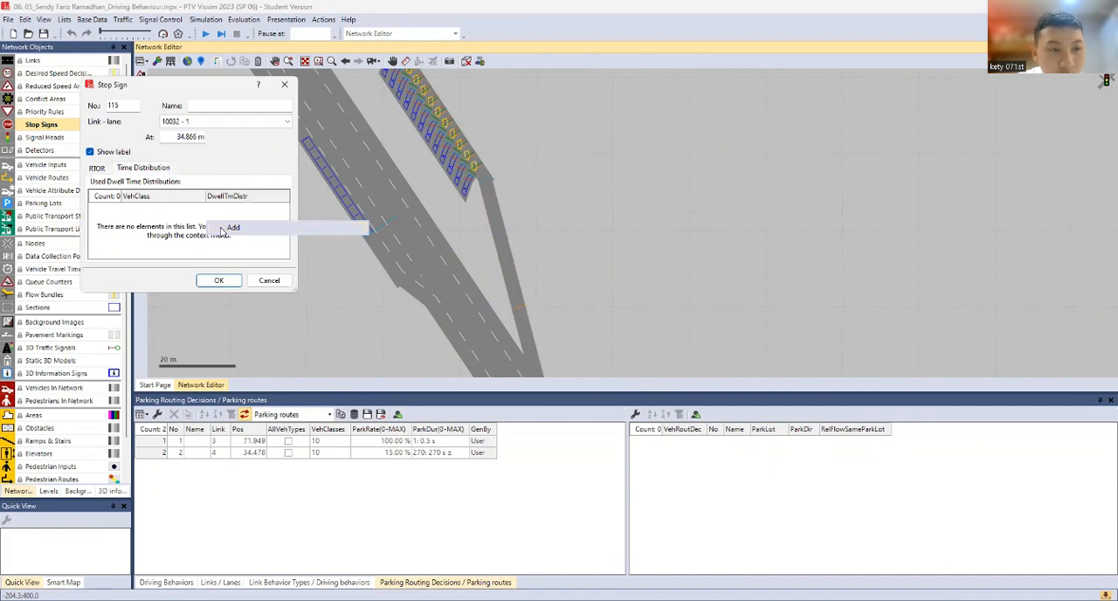
left_click(219, 227)
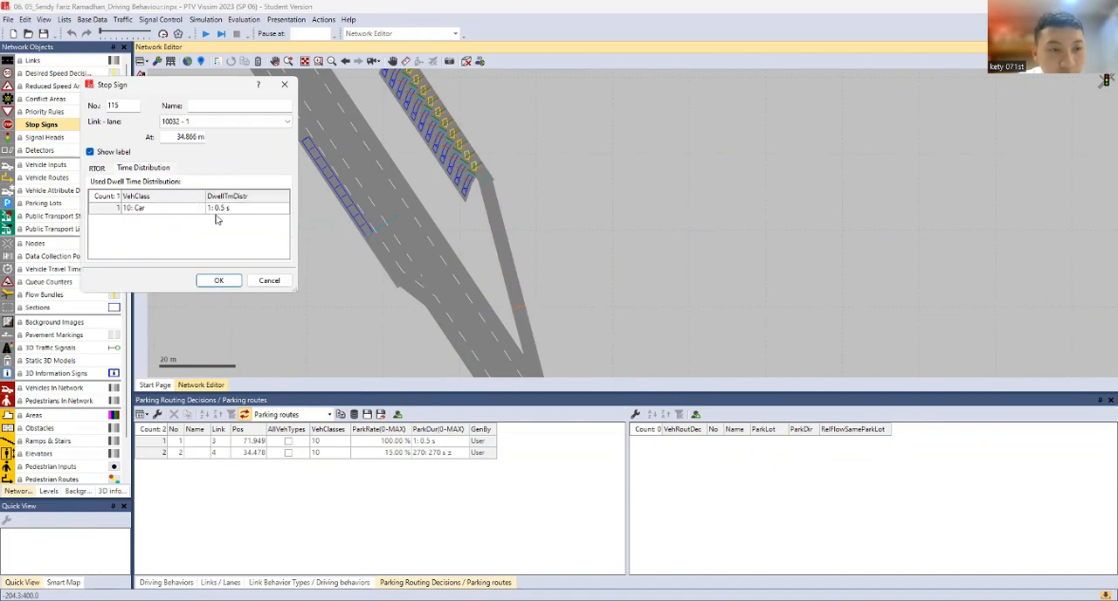
left_click(267, 210)
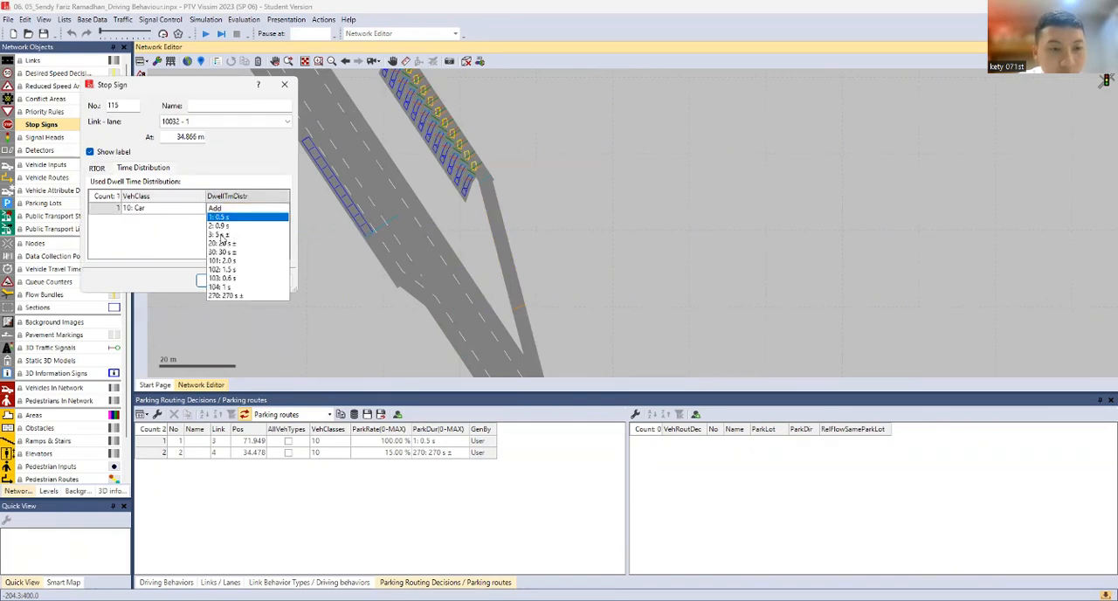
left_click(220, 234)
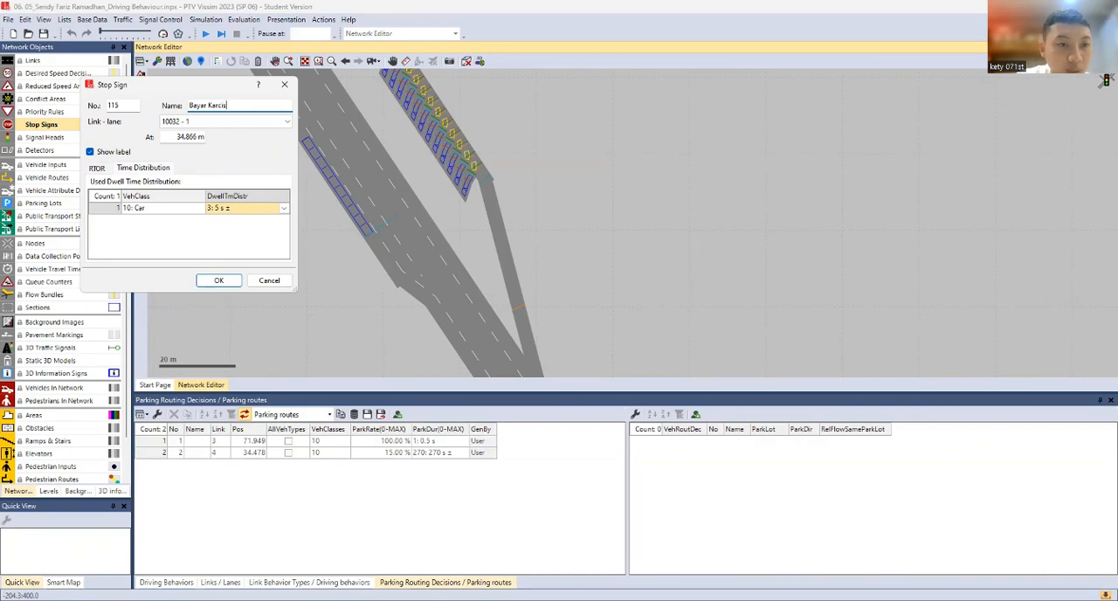
left_click(220, 281)
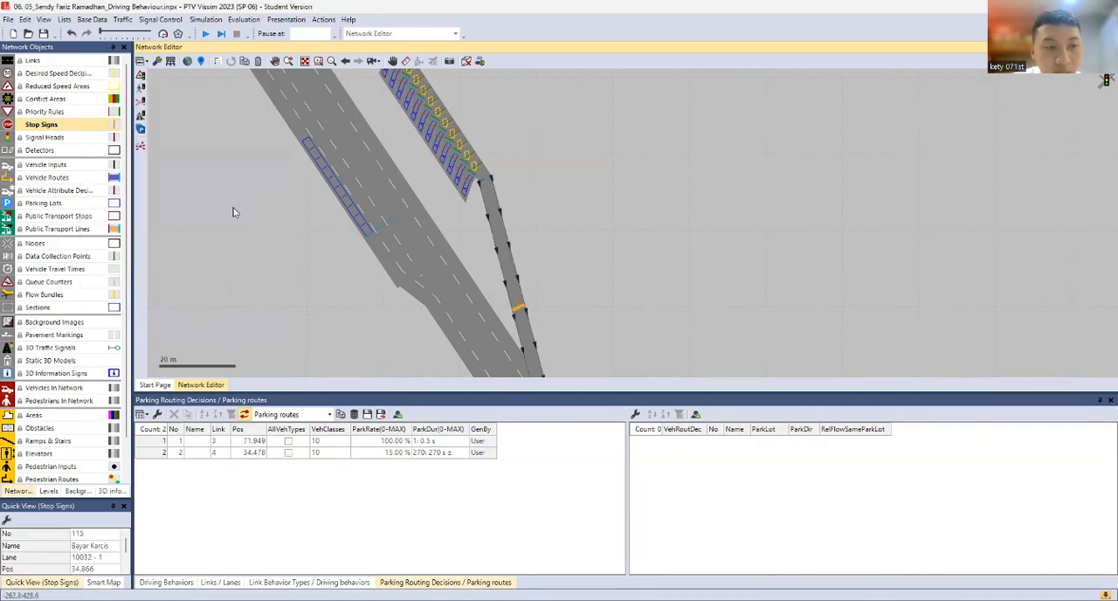
Add a reduced speed area on lane 1 of parking access link 10029 at about 4 m and lengthen it along the link
scroll(447, 140, "down", 2)
scroll(447, 141, "up", 1)
left_click_drag(463, 189, 507, 284)
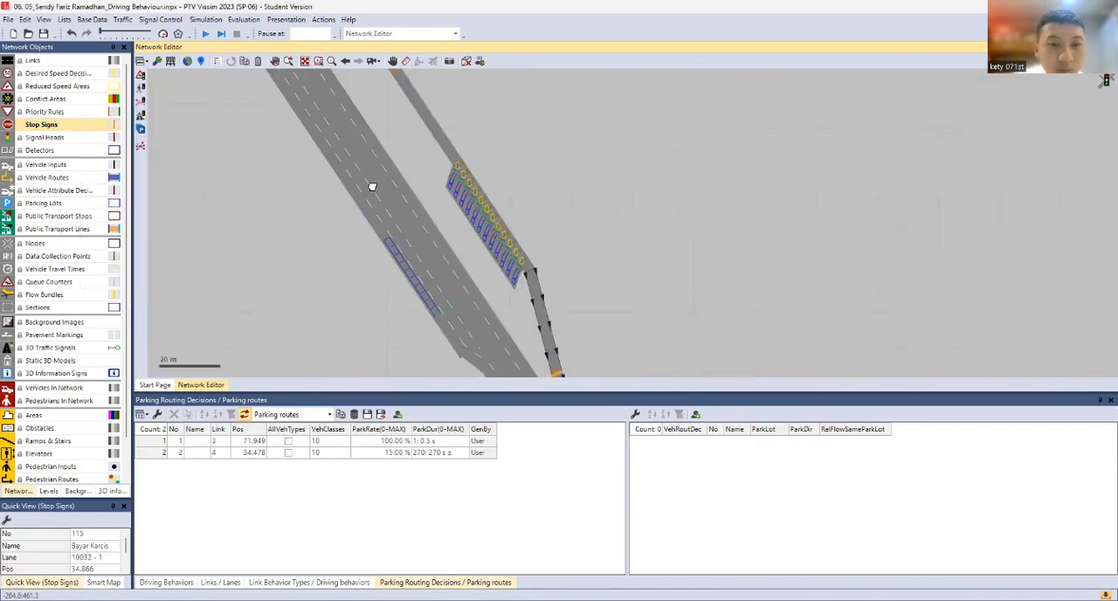
left_click_drag(372, 184, 425, 284)
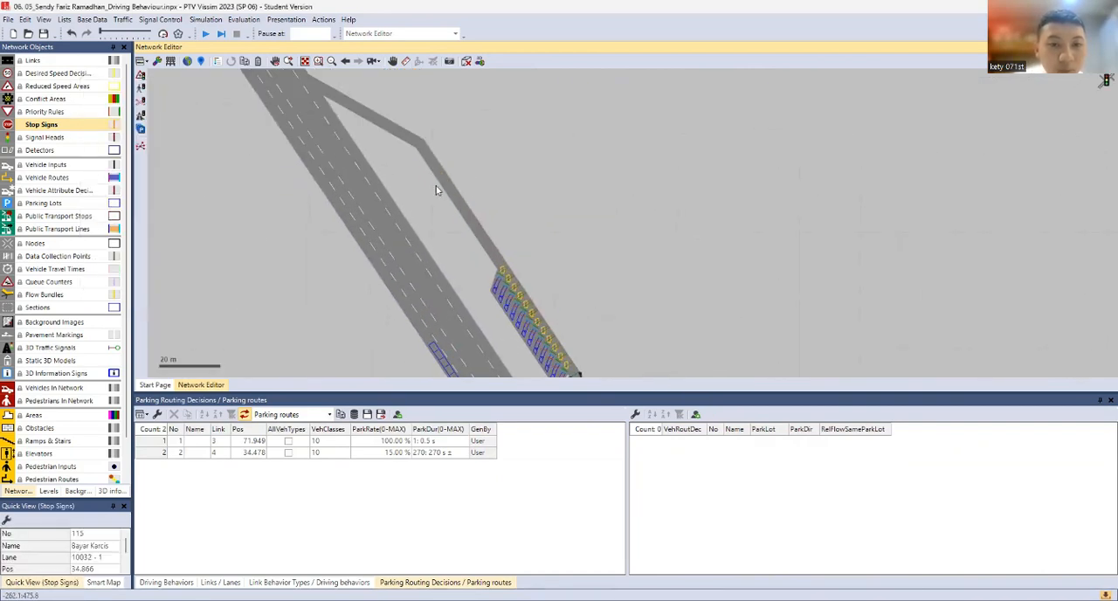
left_click(60, 87)
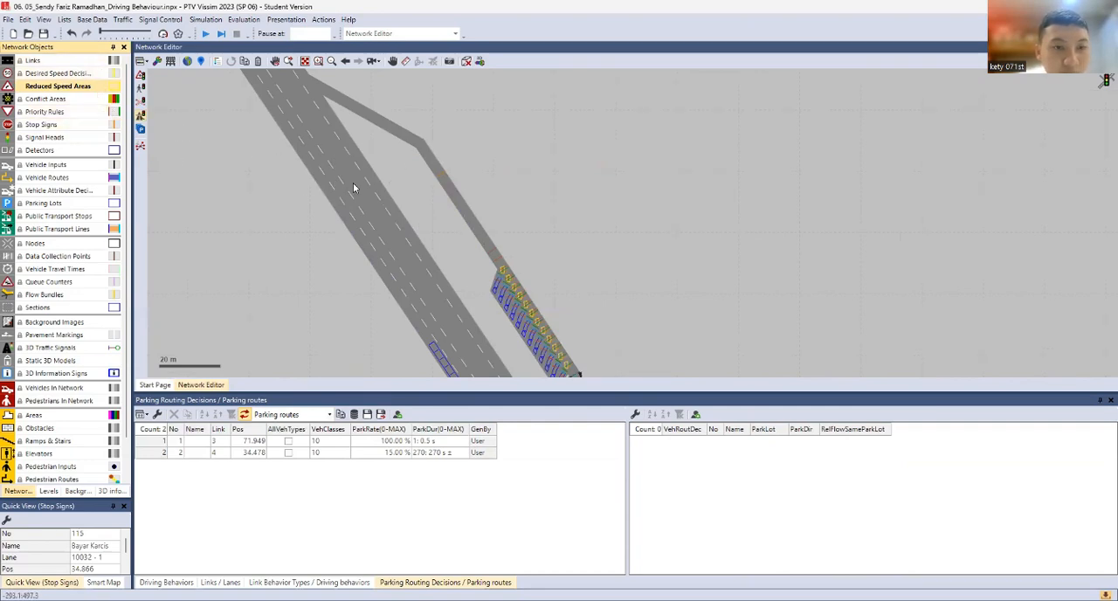
right_click(429, 161)
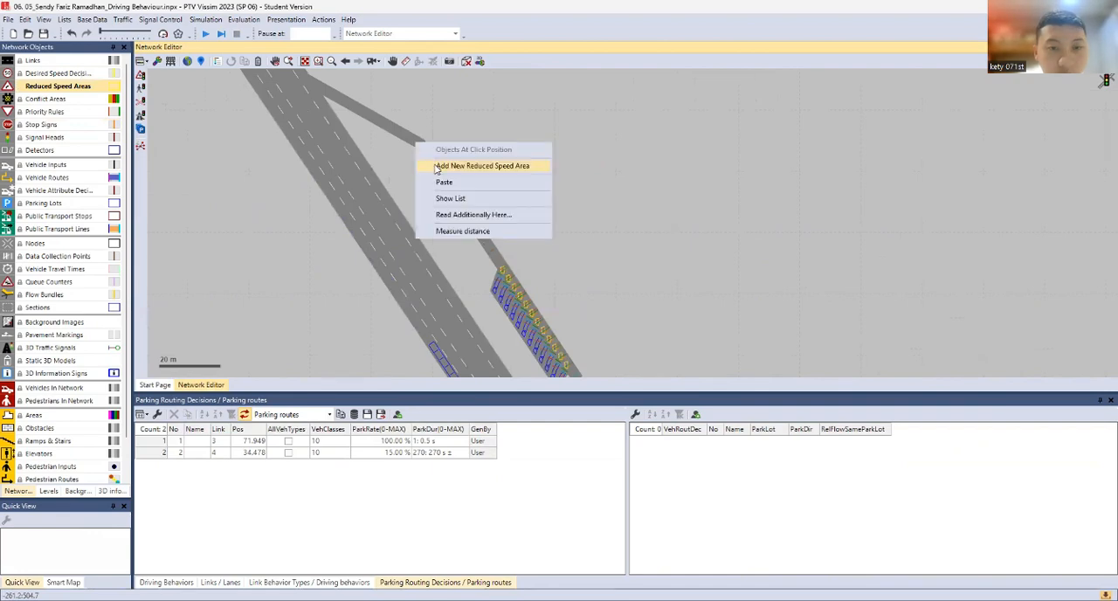
left_click(437, 166)
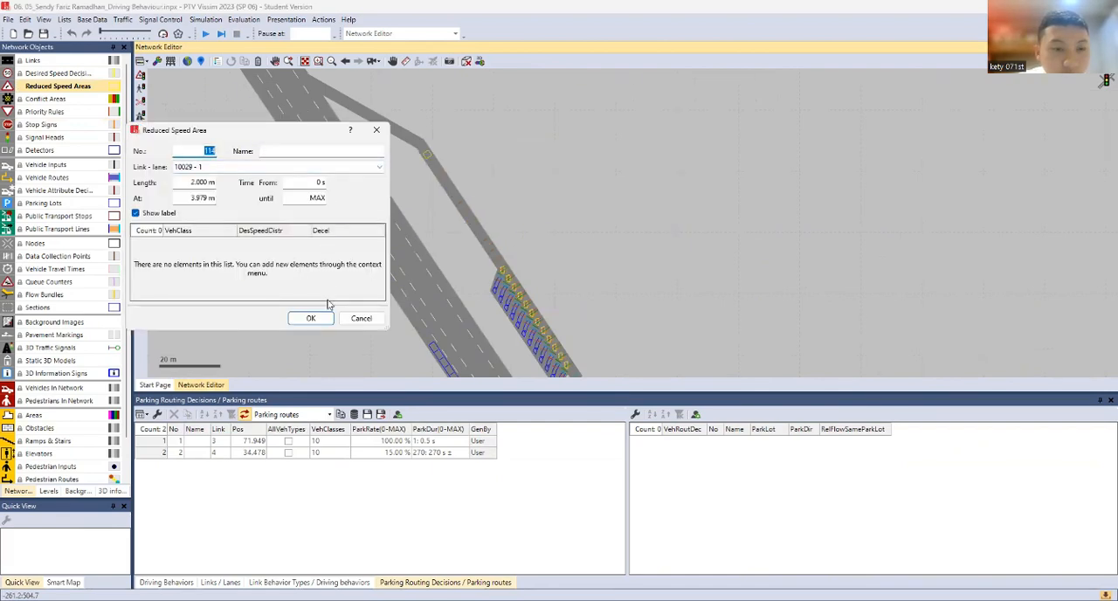
key("Return")
scroll(426, 166, "up", 3)
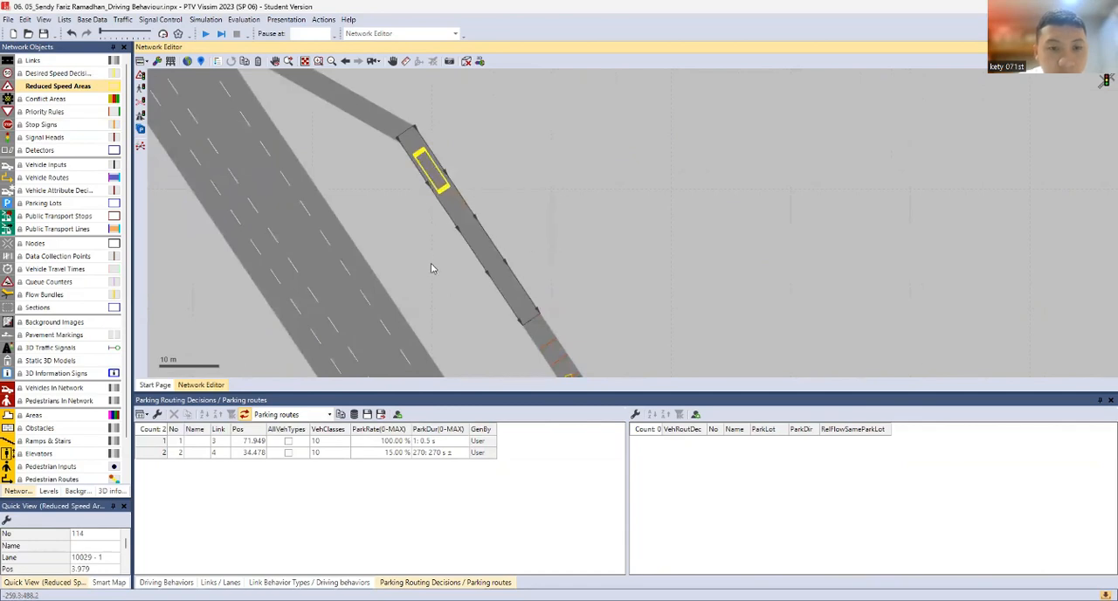
Add a reduced speed area before the stop sign on exit link 10032 and stretch it upstream to start at about 16.8 m
scroll(431, 263, "down", 1)
left_click_drag(418, 254, 353, 123)
left_click_drag(392, 152, 278, 29)
scroll(497, 260, "up", 1)
left_click_drag(497, 260, 421, 135)
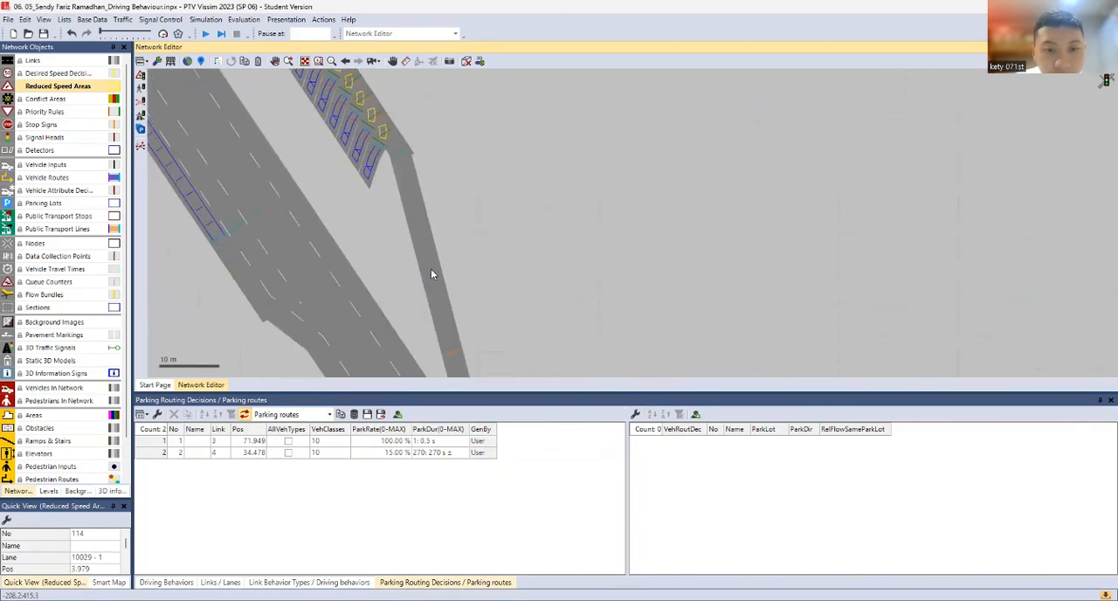
right_click(447, 316)
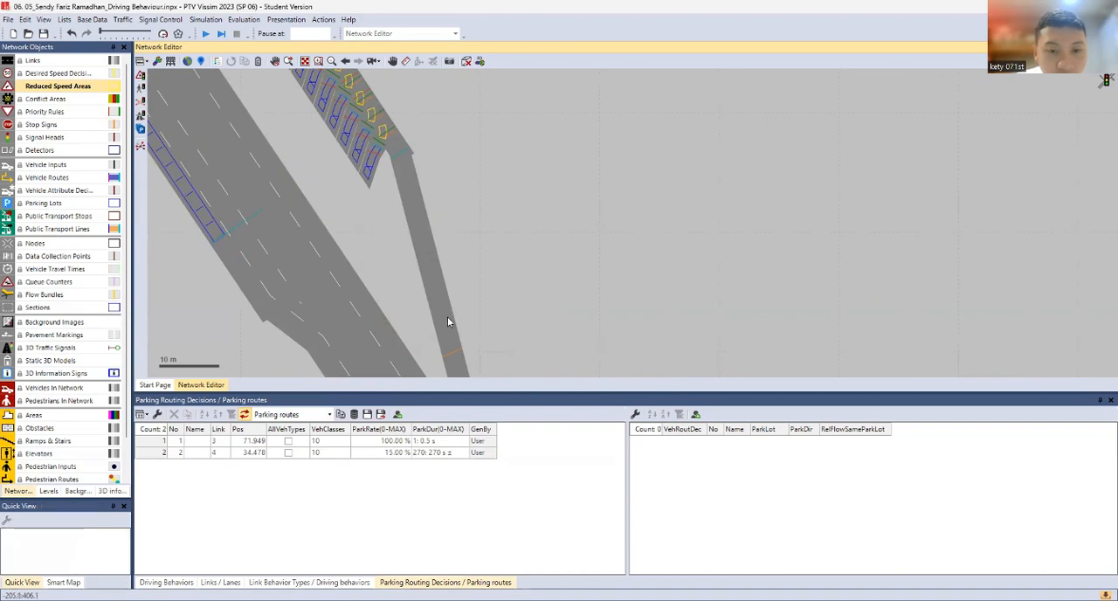
left_click(453, 324)
left_click(317, 321)
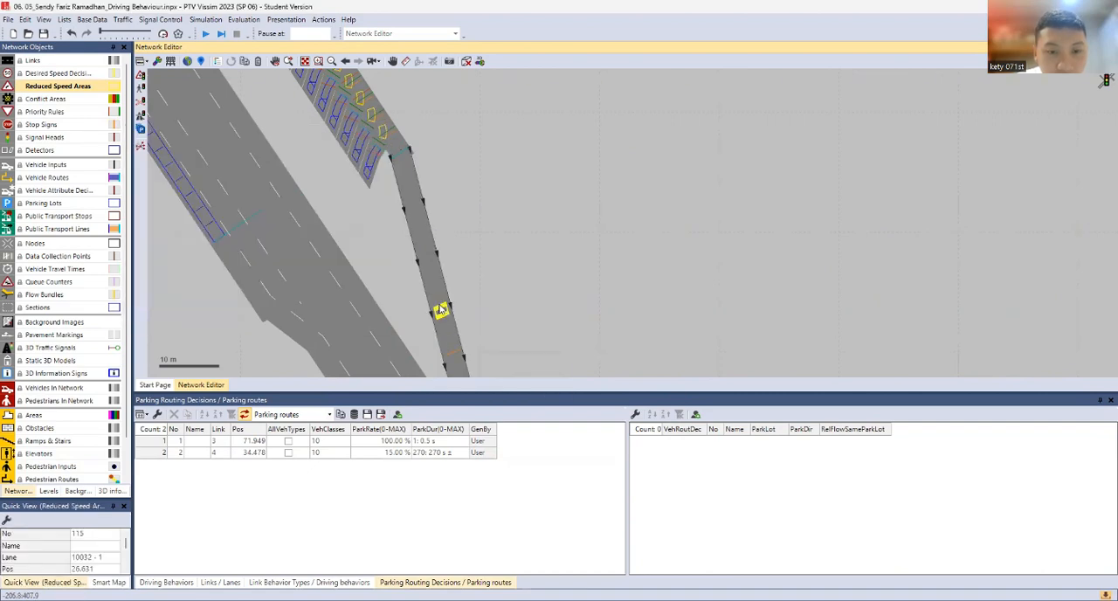
left_click_drag(440, 307, 432, 245)
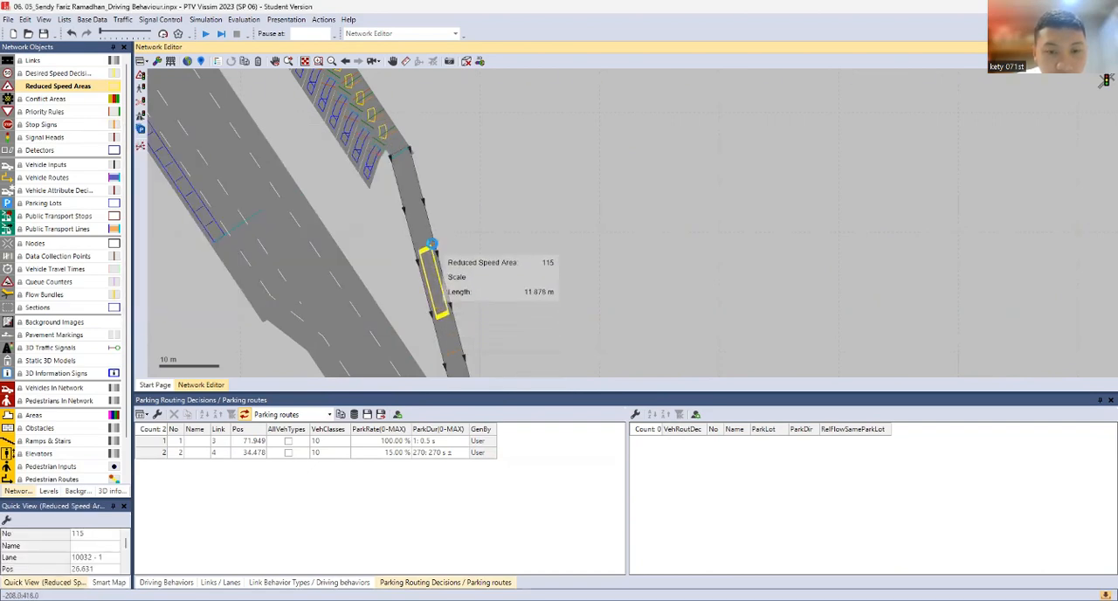
left_click(492, 220)
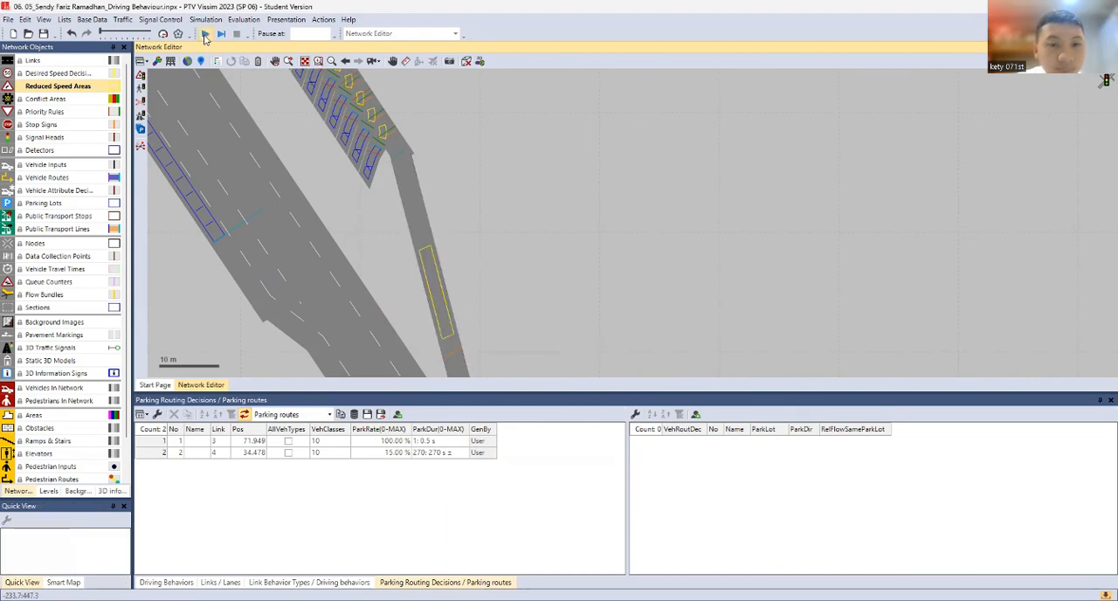
Run the simulation in 3D and examine how cars pass the entry stop sign and enter the angled parking bays
key("F5")
left_click(598, 311)
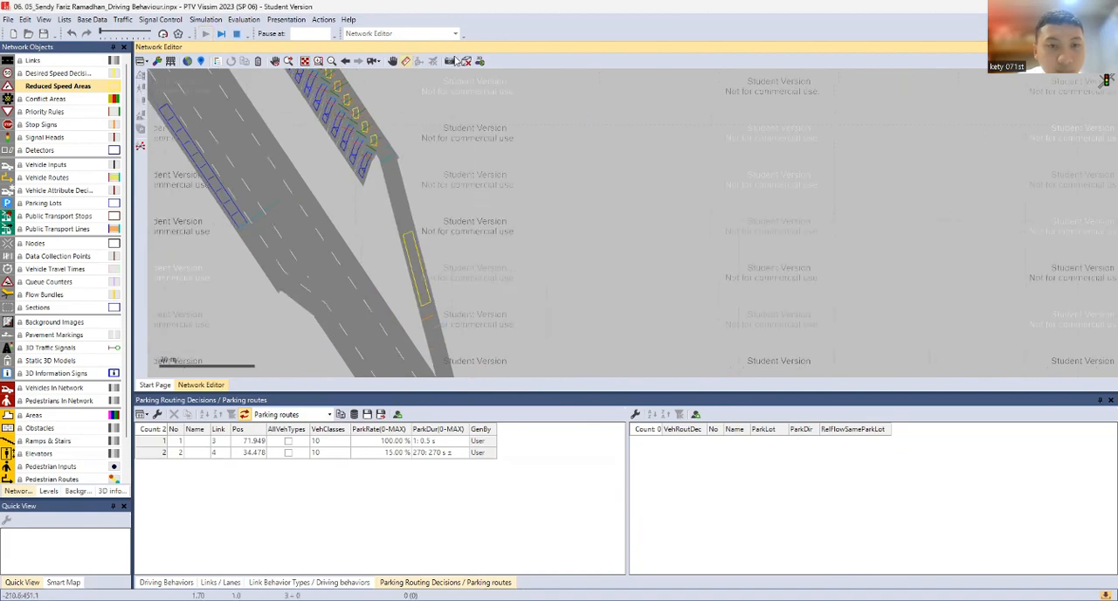
left_click(466, 62)
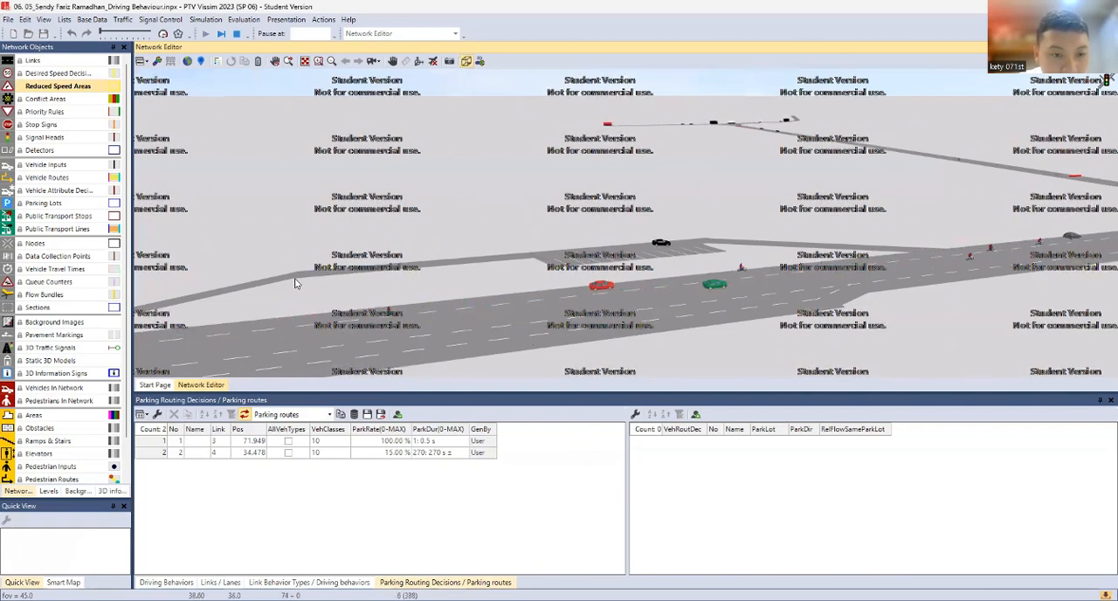
scroll(322, 273, "up", 1)
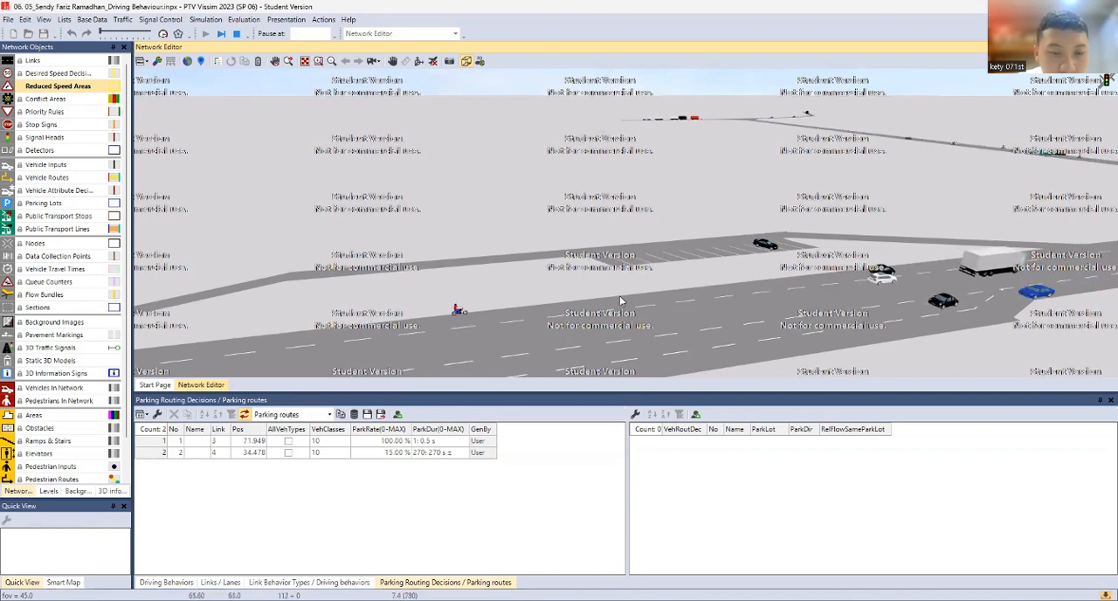
left_click_drag(257, 311, 489, 275)
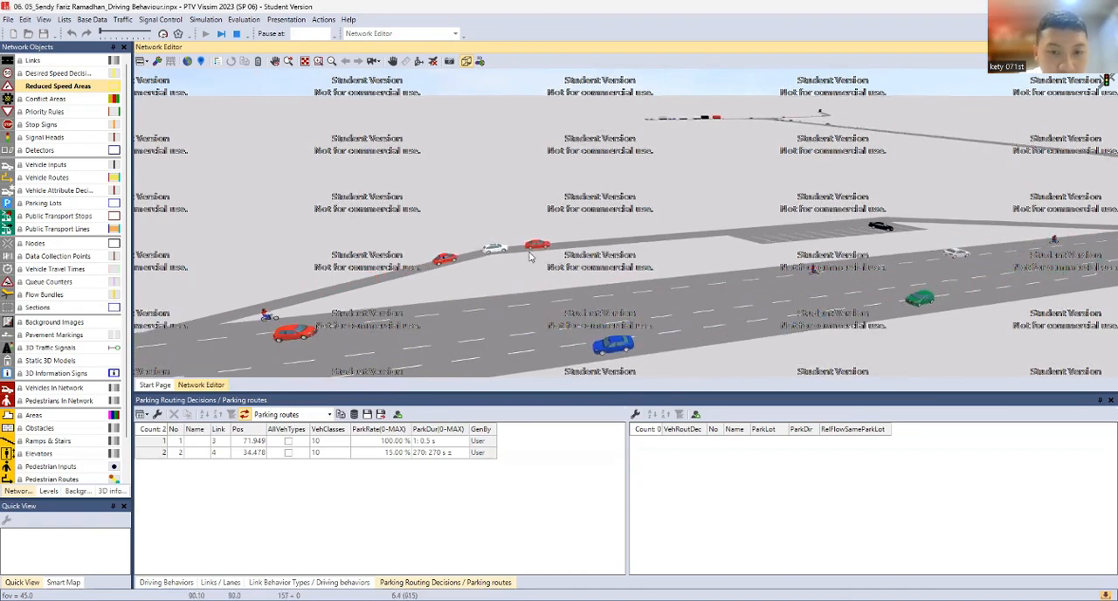
scroll(826, 272, "up", 2)
left_click_drag(817, 279, 670, 300)
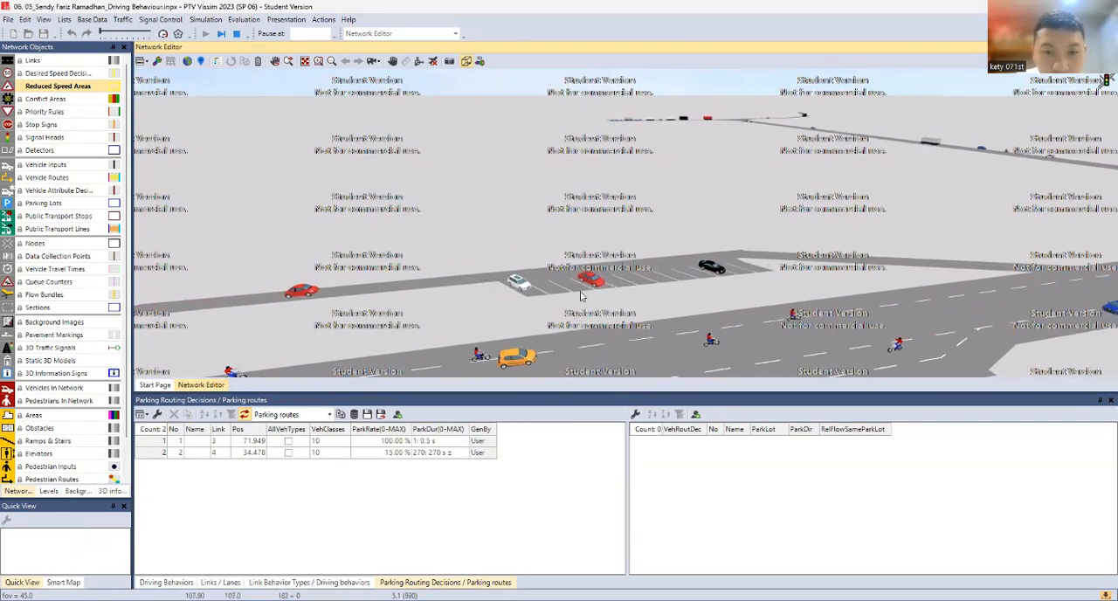
left_click_drag(693, 260, 546, 274)
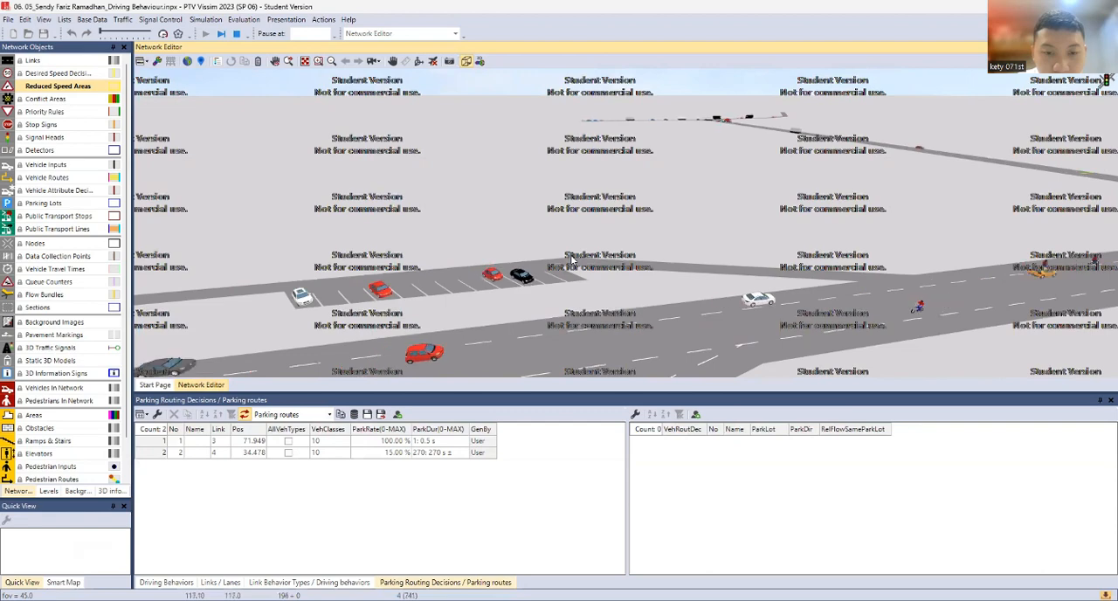
Advance the running simulation in short bursts of Quick Mode, returning to normal display after each one
left_click(163, 35)
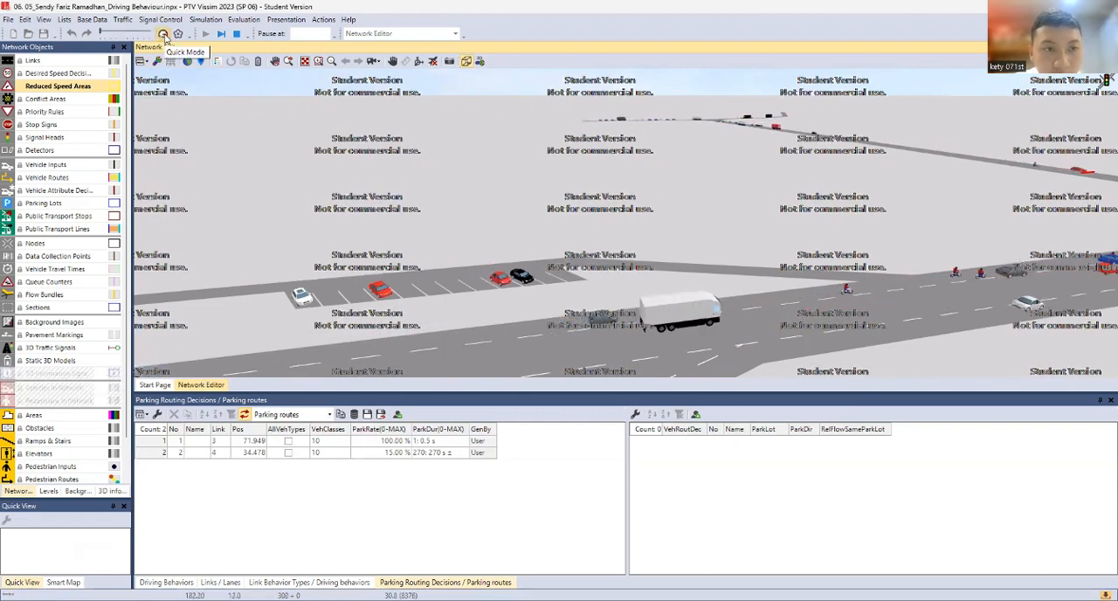
left_click(163, 35)
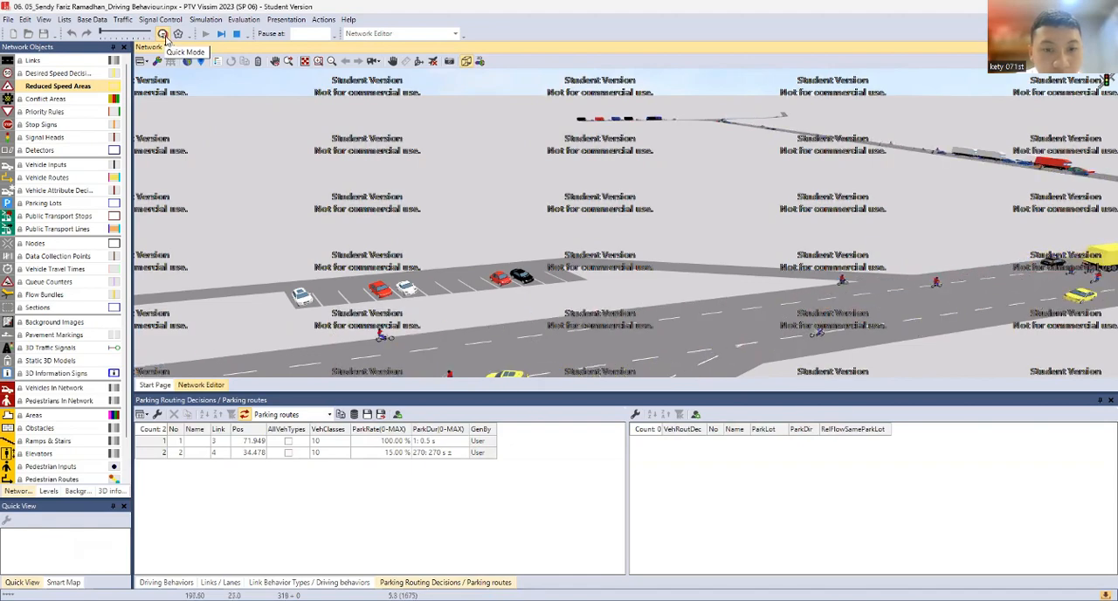
left_click(163, 35)
left_click(164, 35)
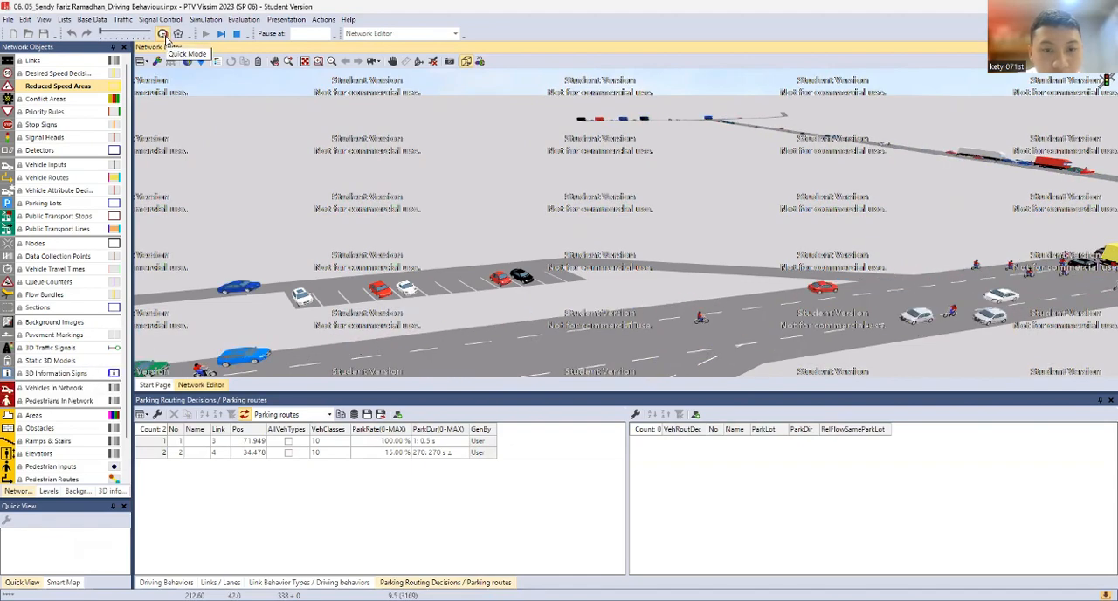
left_click(164, 35)
left_click(163, 35)
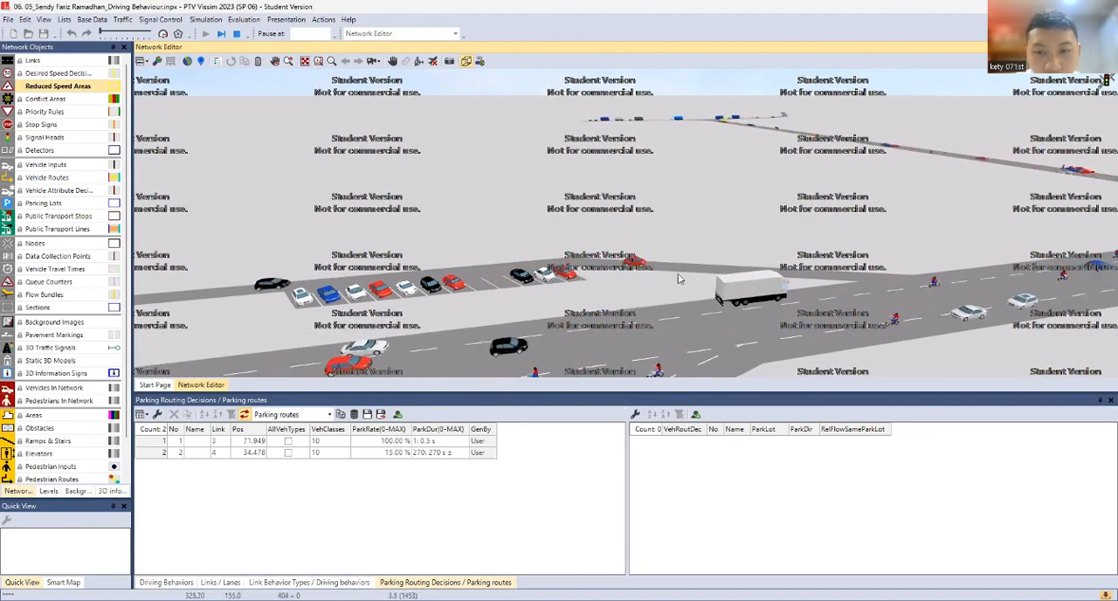
Examine cars leaving through the parking exit link, end the simulation ignoring its warning, and return to the 2D view
scroll(772, 278, "up", 2)
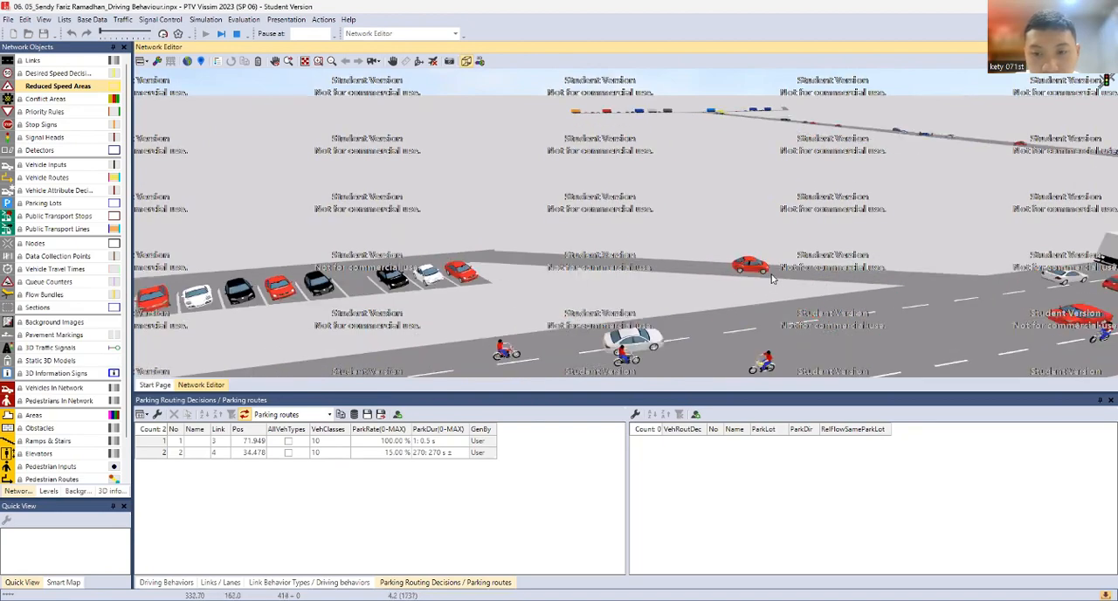
scroll(772, 279, "up", 3)
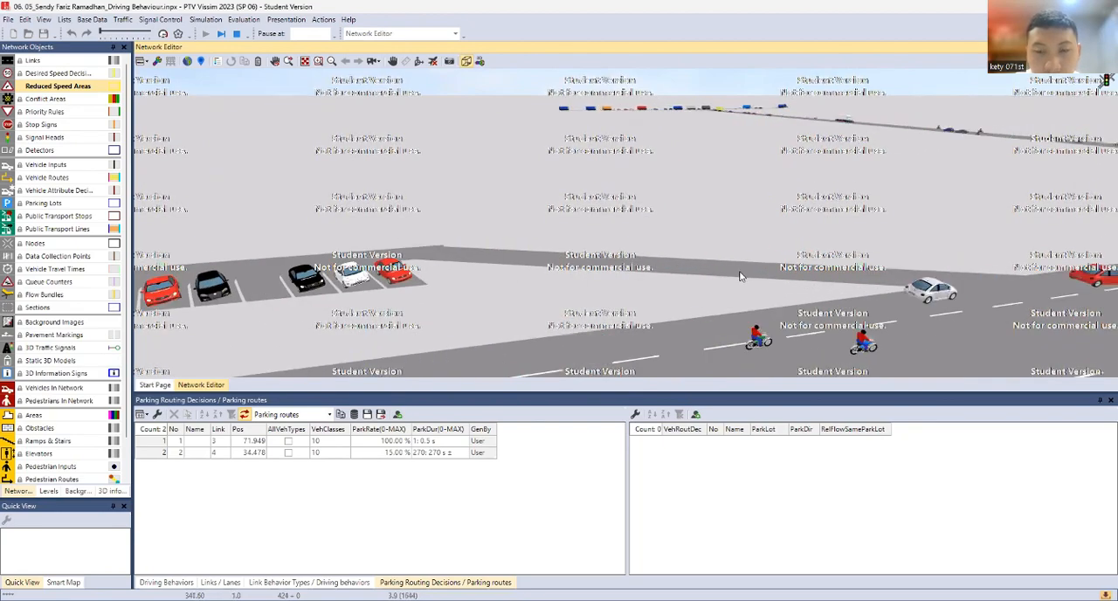
scroll(712, 255, "down", 3)
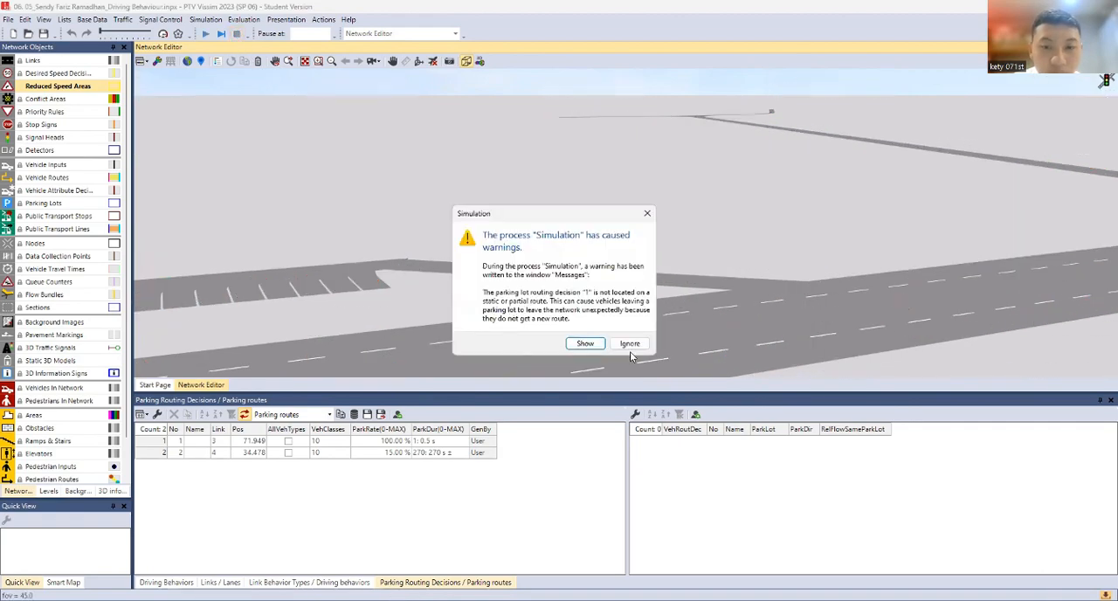
left_click(630, 343)
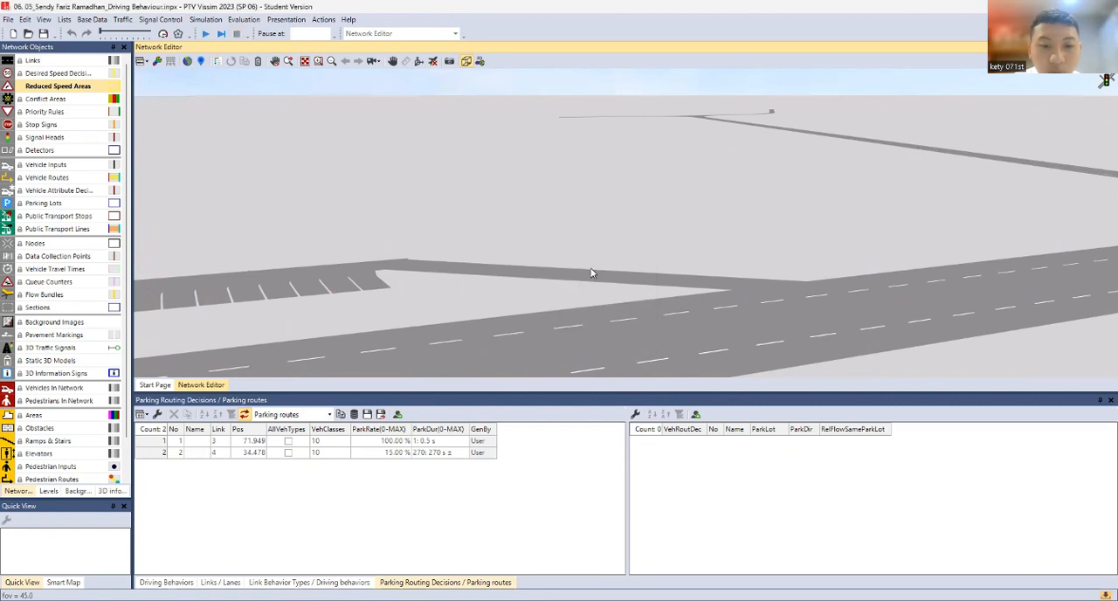
scroll(592, 271, "down", 3)
left_click(466, 63)
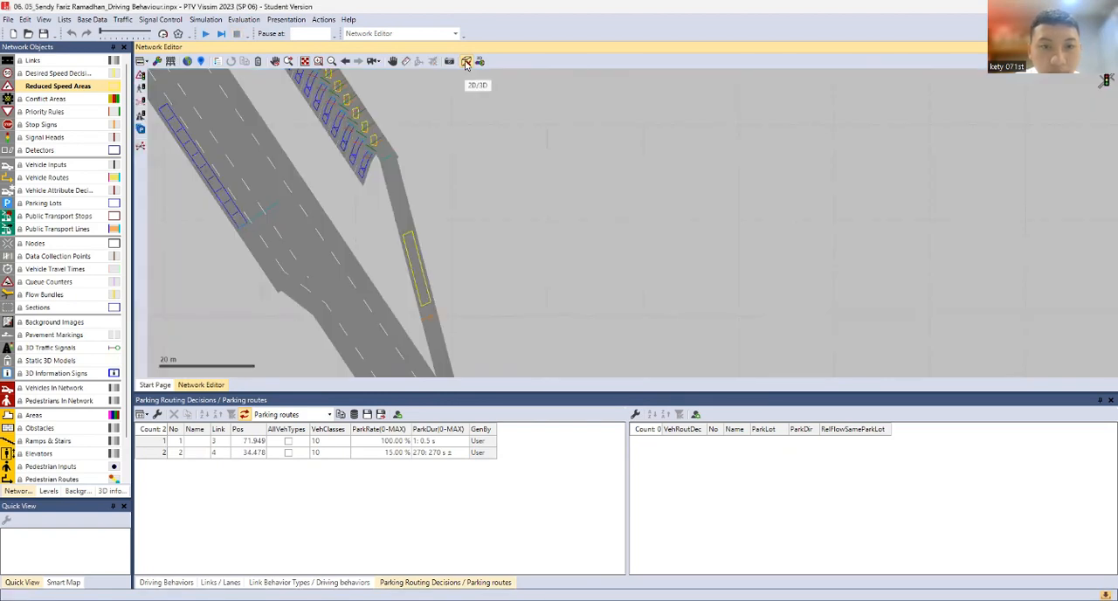
left_click(466, 62)
left_click(466, 62)
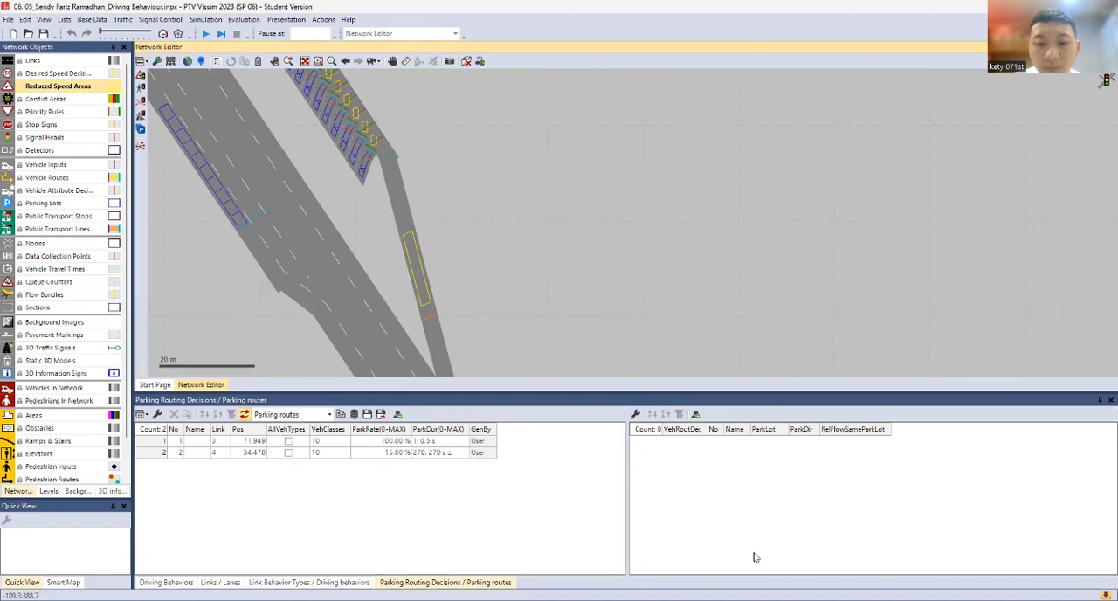